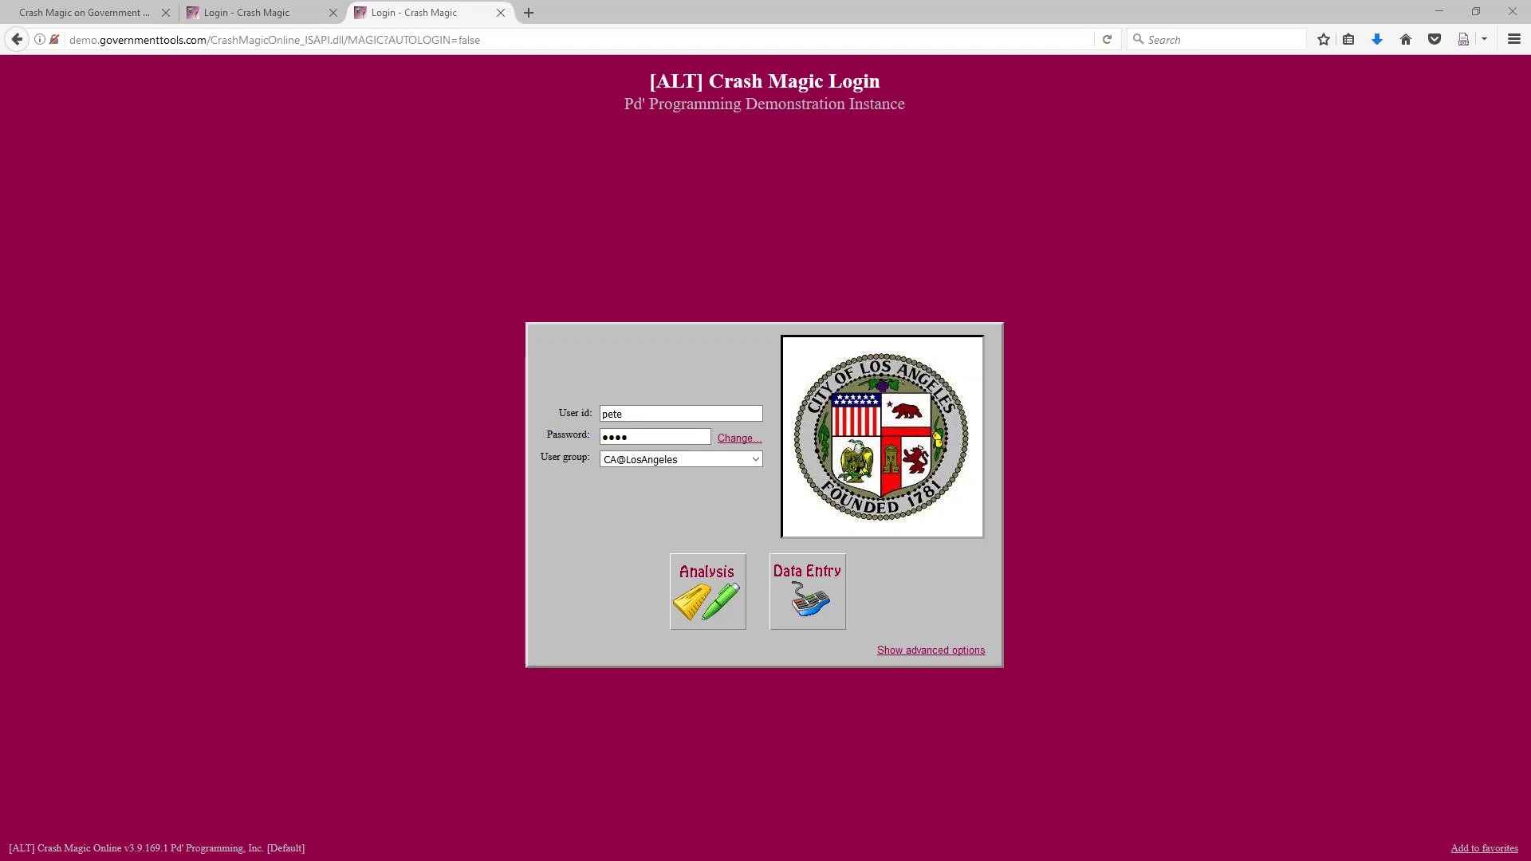
# Close the Crash Magic login tabs, load pdmagic.com, and open the mini-trainings information article
pyautogui.hotkey('ctrl', 'w')
pyautogui.hotkey('ctrl', 'w')
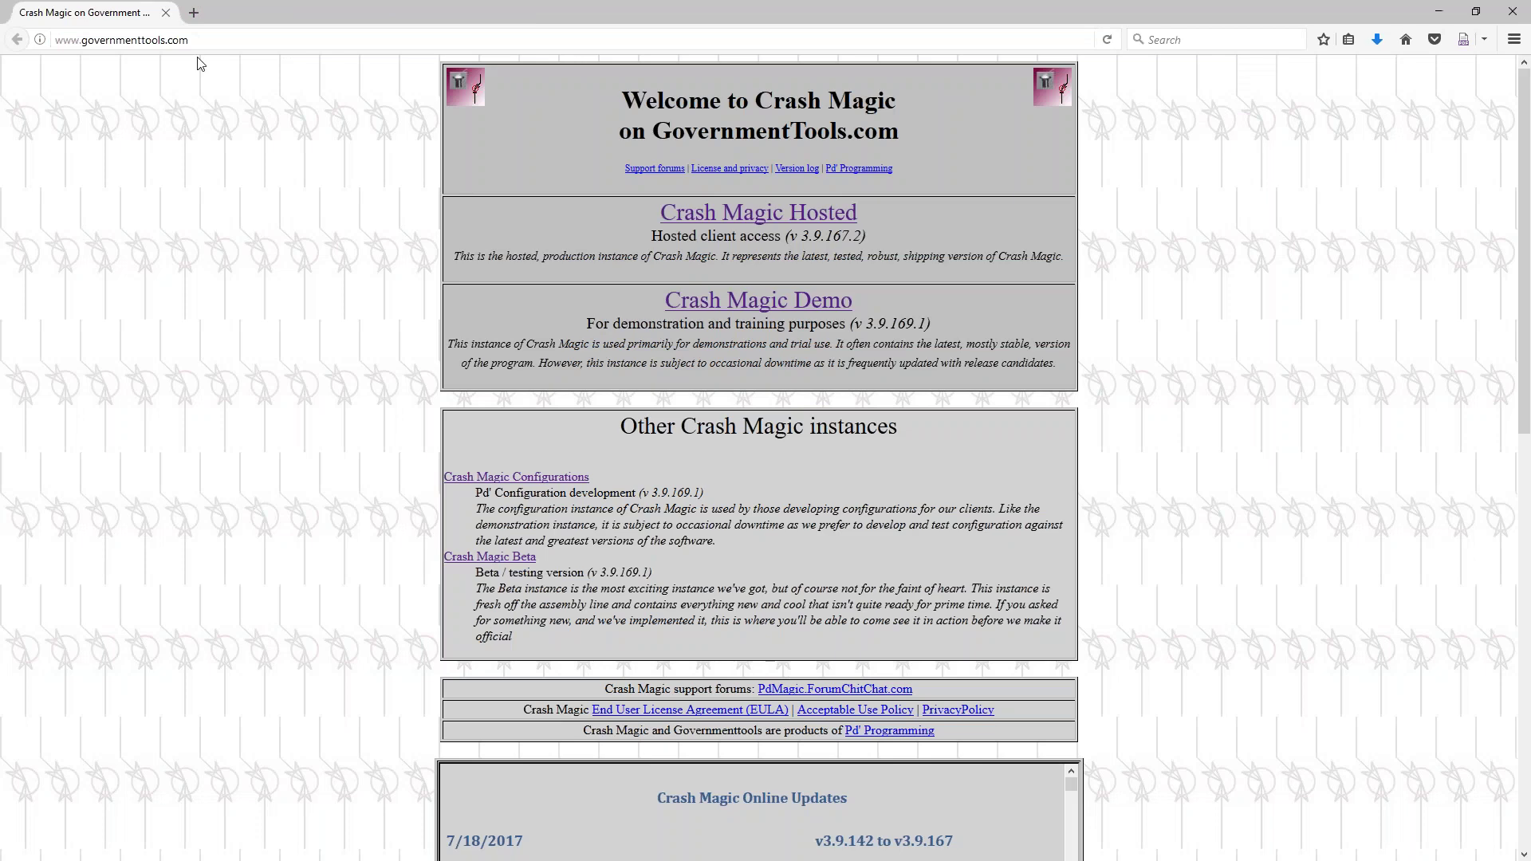
pyautogui.click(377, 42)
pyautogui.write('pdmagic.com/')
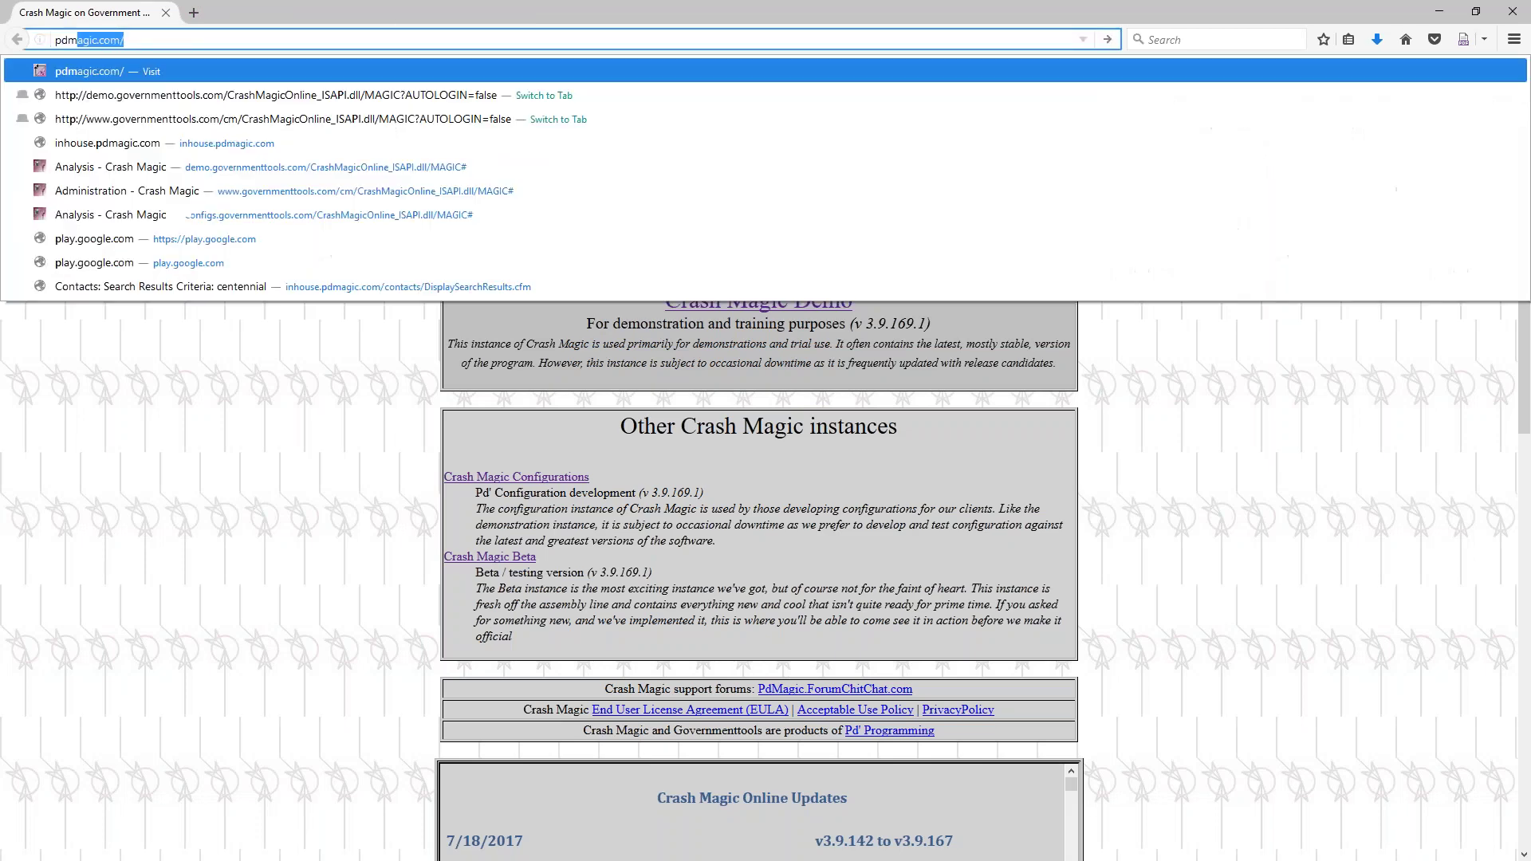
pyautogui.press('Return')
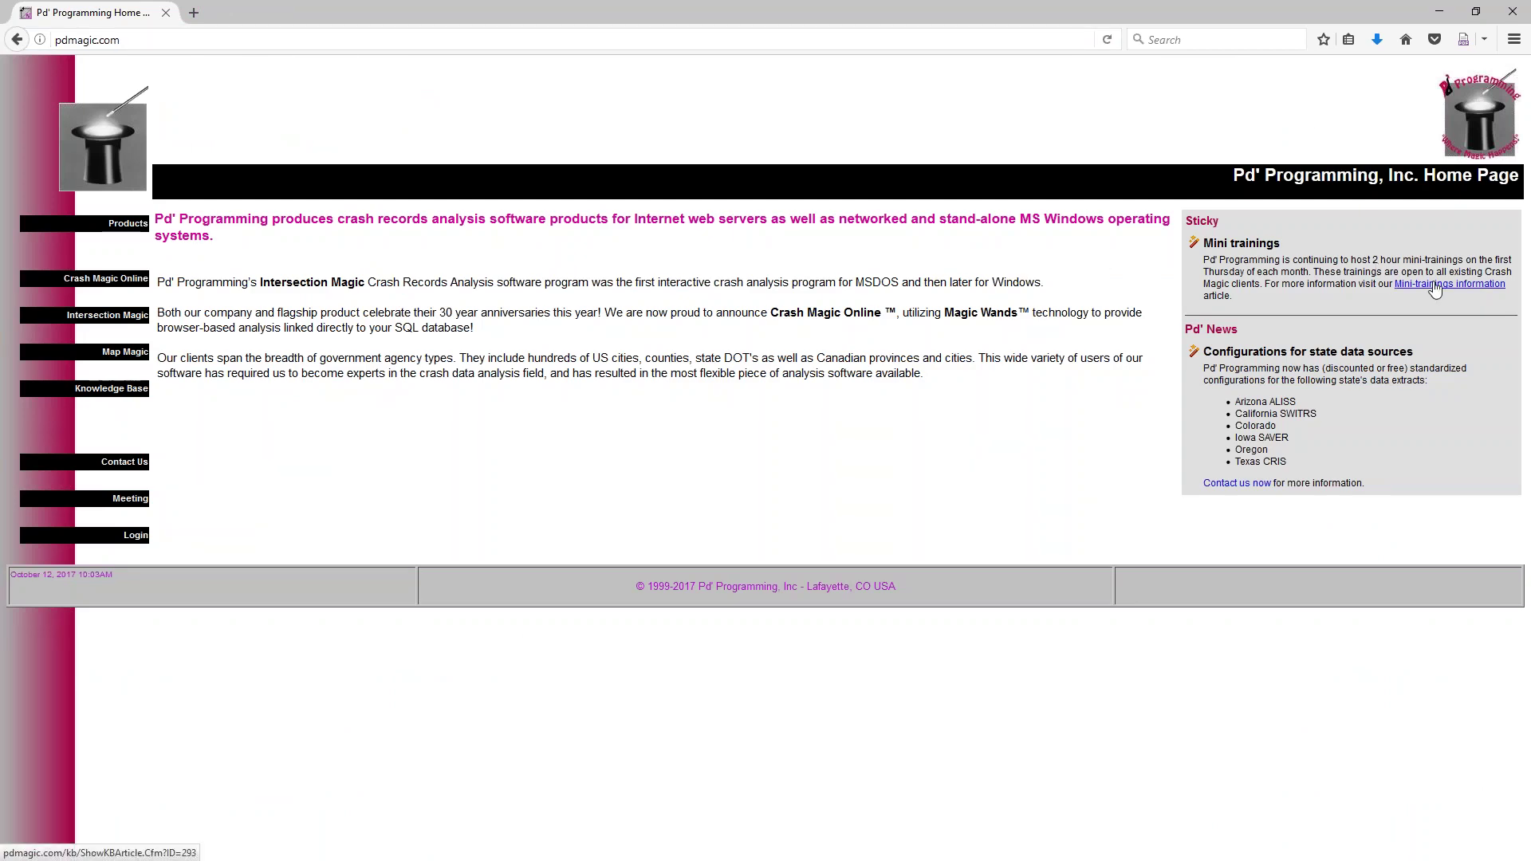
pyautogui.click(1435, 287)
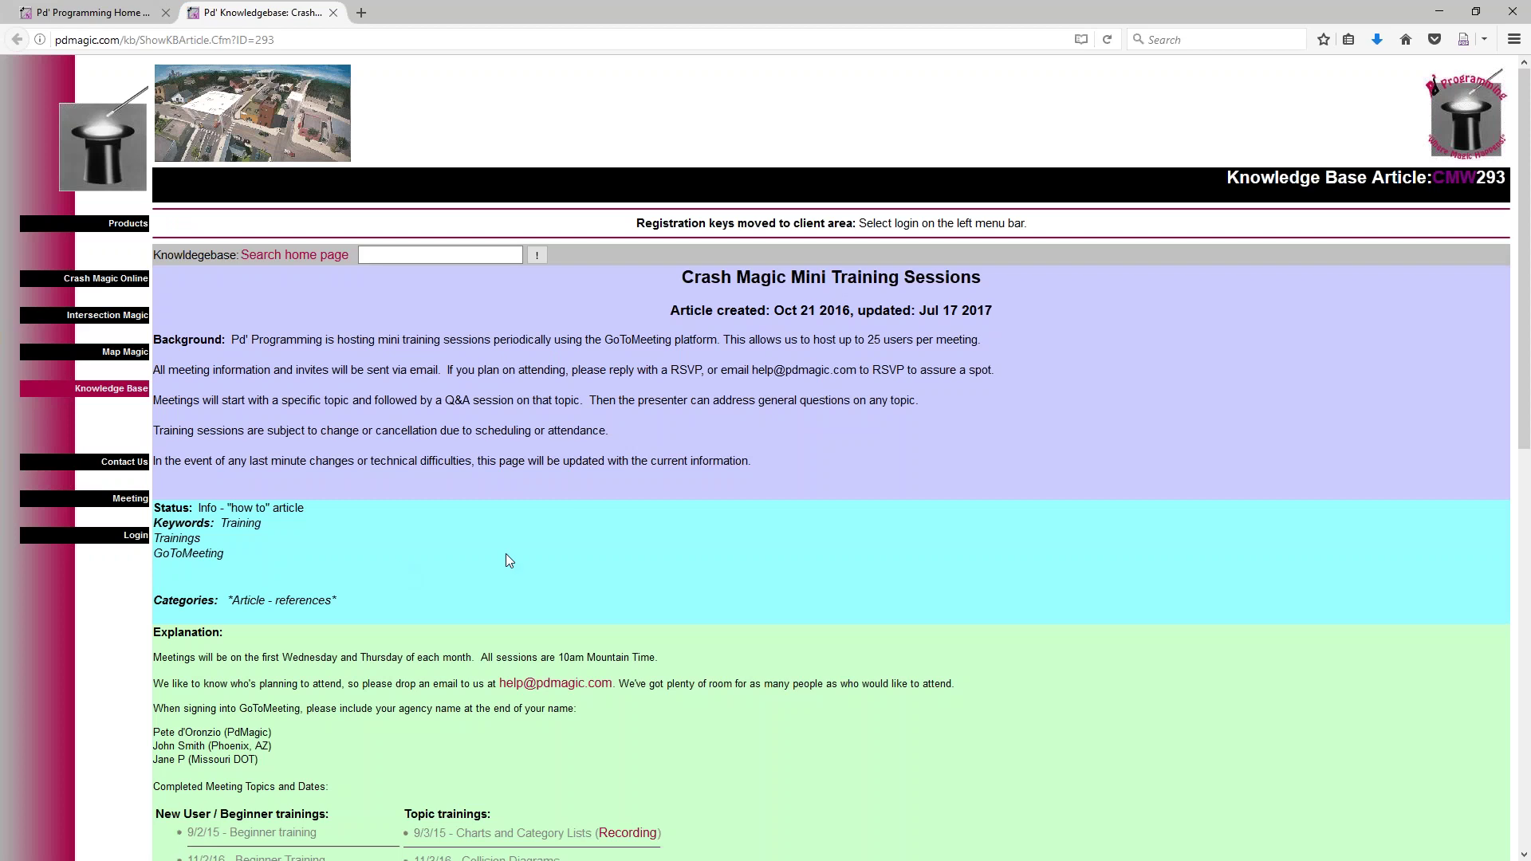
# Scroll down to the Completed Meeting Topics list and highlight the Filters topic
pyautogui.scroll(-5, 515, 558)
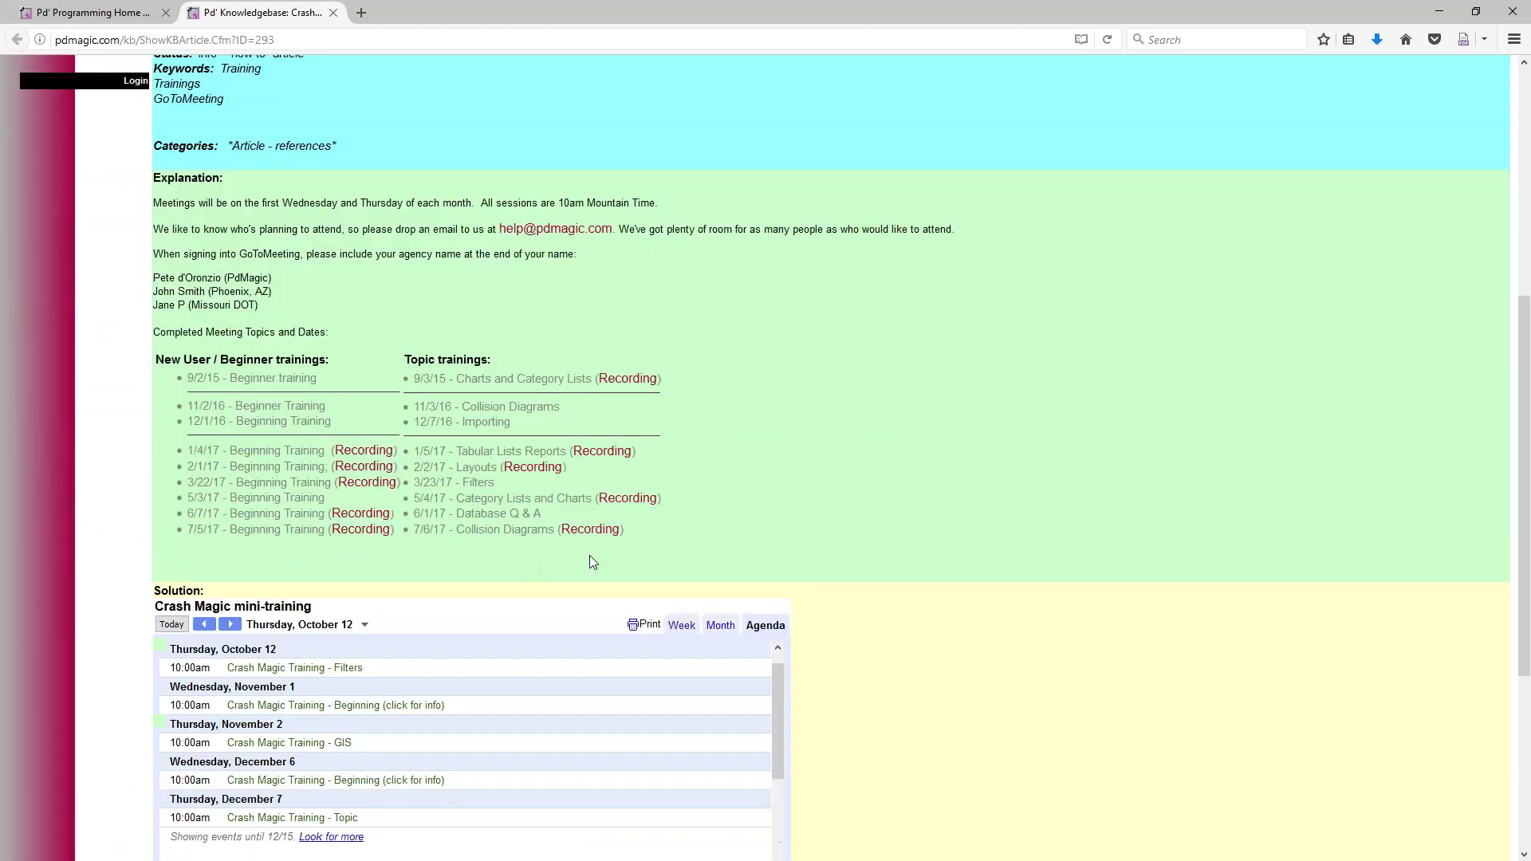
pyautogui.scroll(-2, 889, 611)
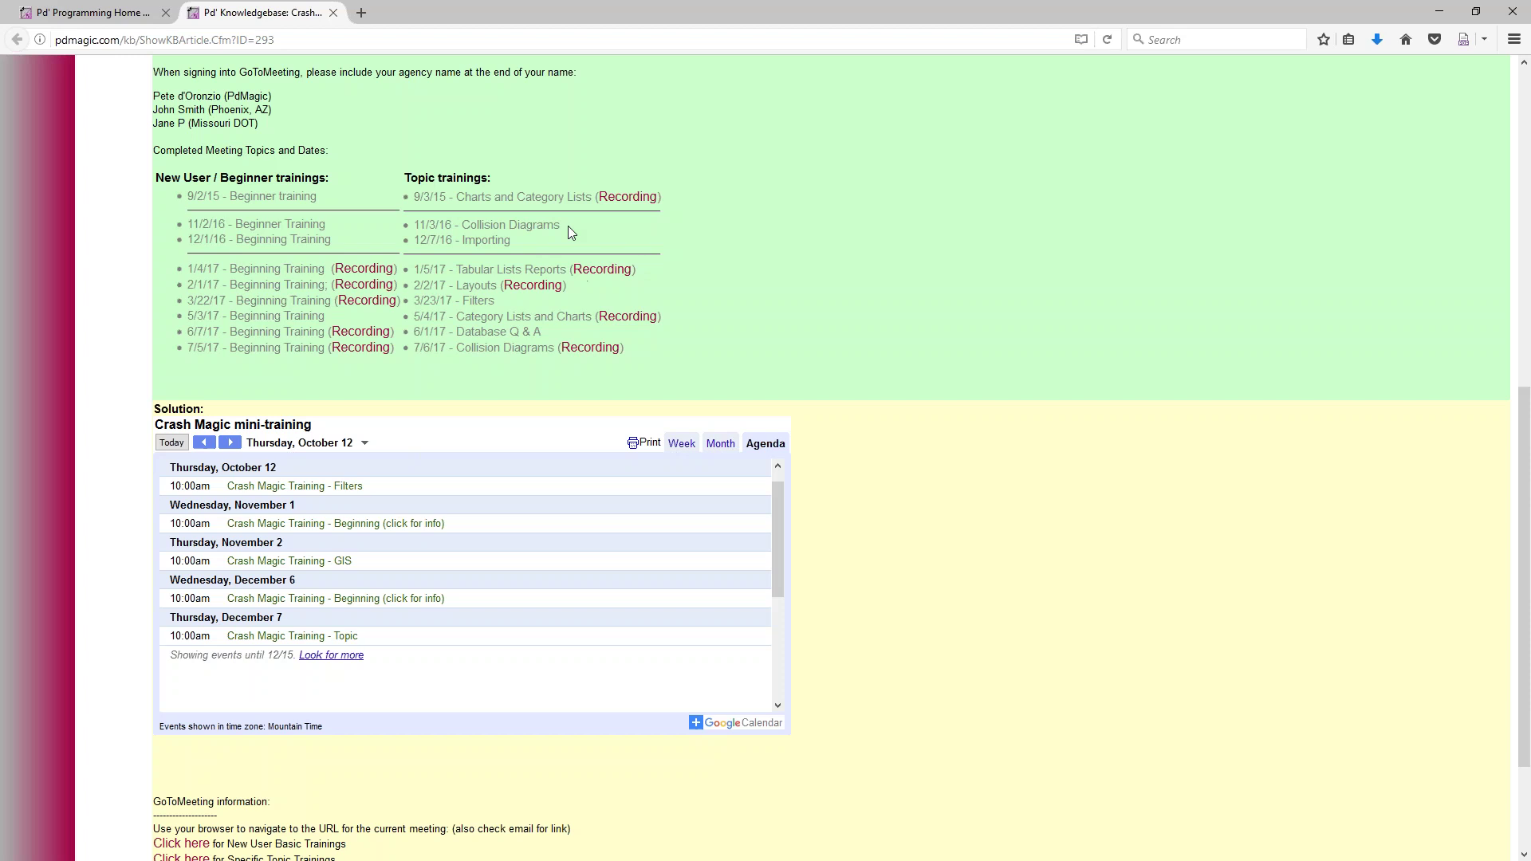
pyautogui.moveTo(501, 300); pyautogui.dragTo(463, 301)
# Open and pause the 9/3/15 Charts and Category Lists recording, then go to the Crash Magic Support channel
pyautogui.click(627, 199)
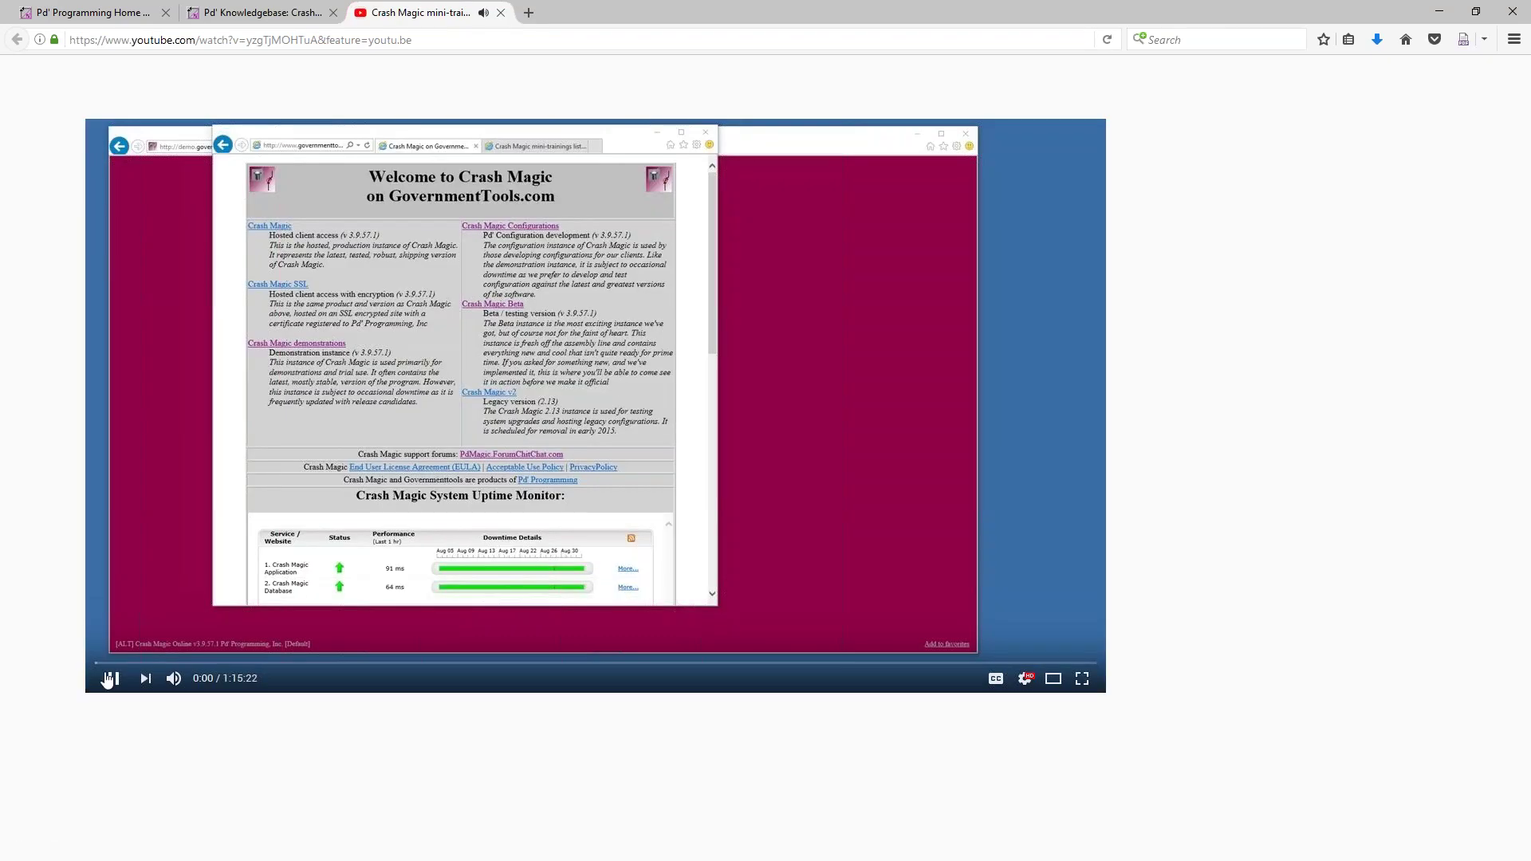
pyautogui.click(109, 679)
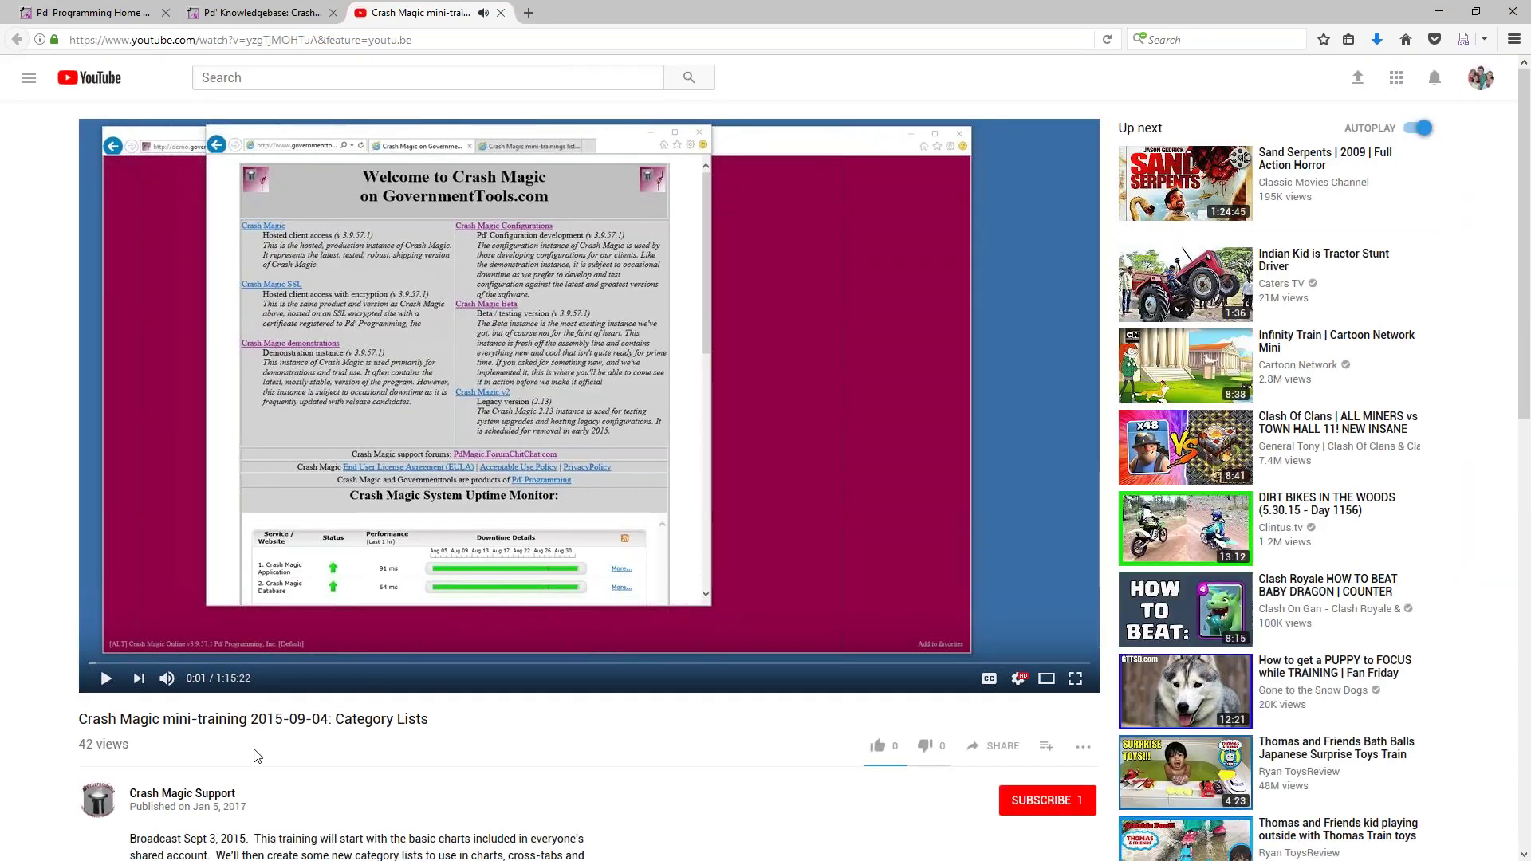
pyautogui.scroll(-3, 414, 271)
pyautogui.scroll(-1, 540, 387)
pyautogui.scroll(4, 540, 386)
pyautogui.scroll(-2, 391, 597)
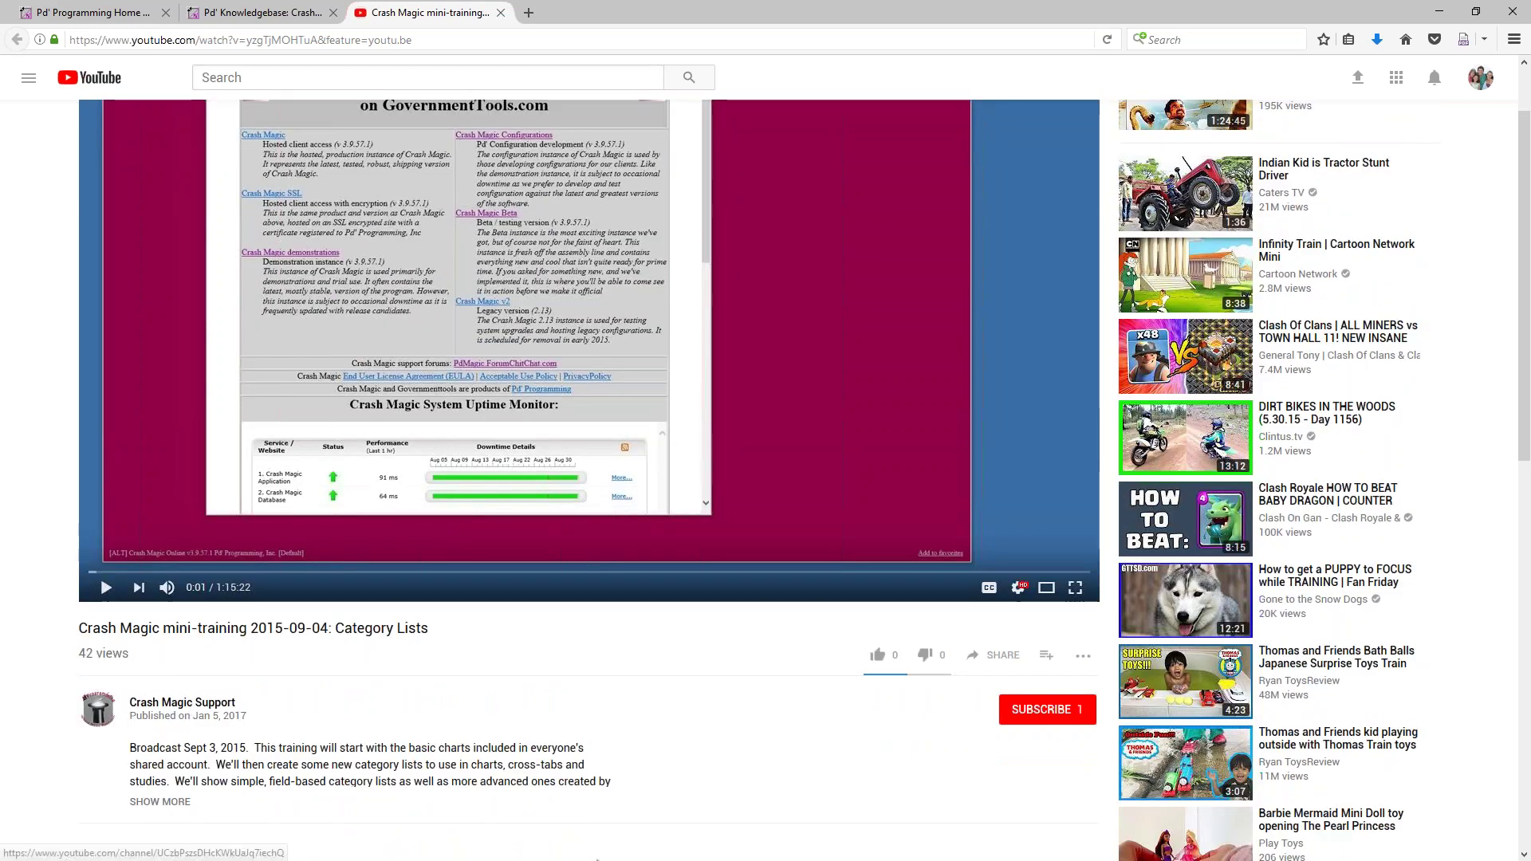
pyautogui.click(214, 706)
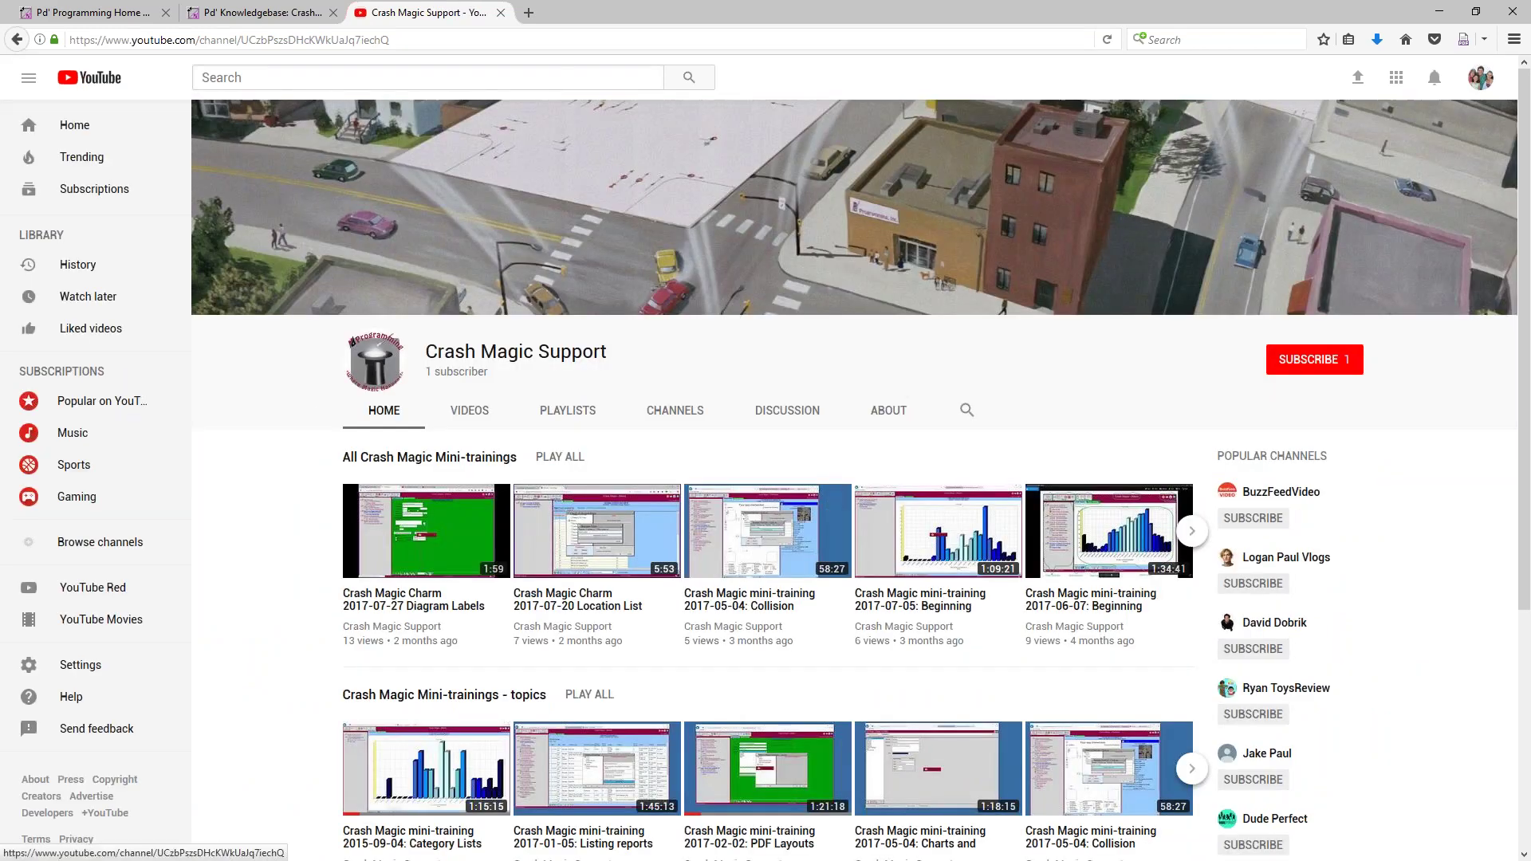
# Browse the channel's Mini-trainings row, paging to older videos and back to the newest
pyautogui.scroll(-2, 408, 538)
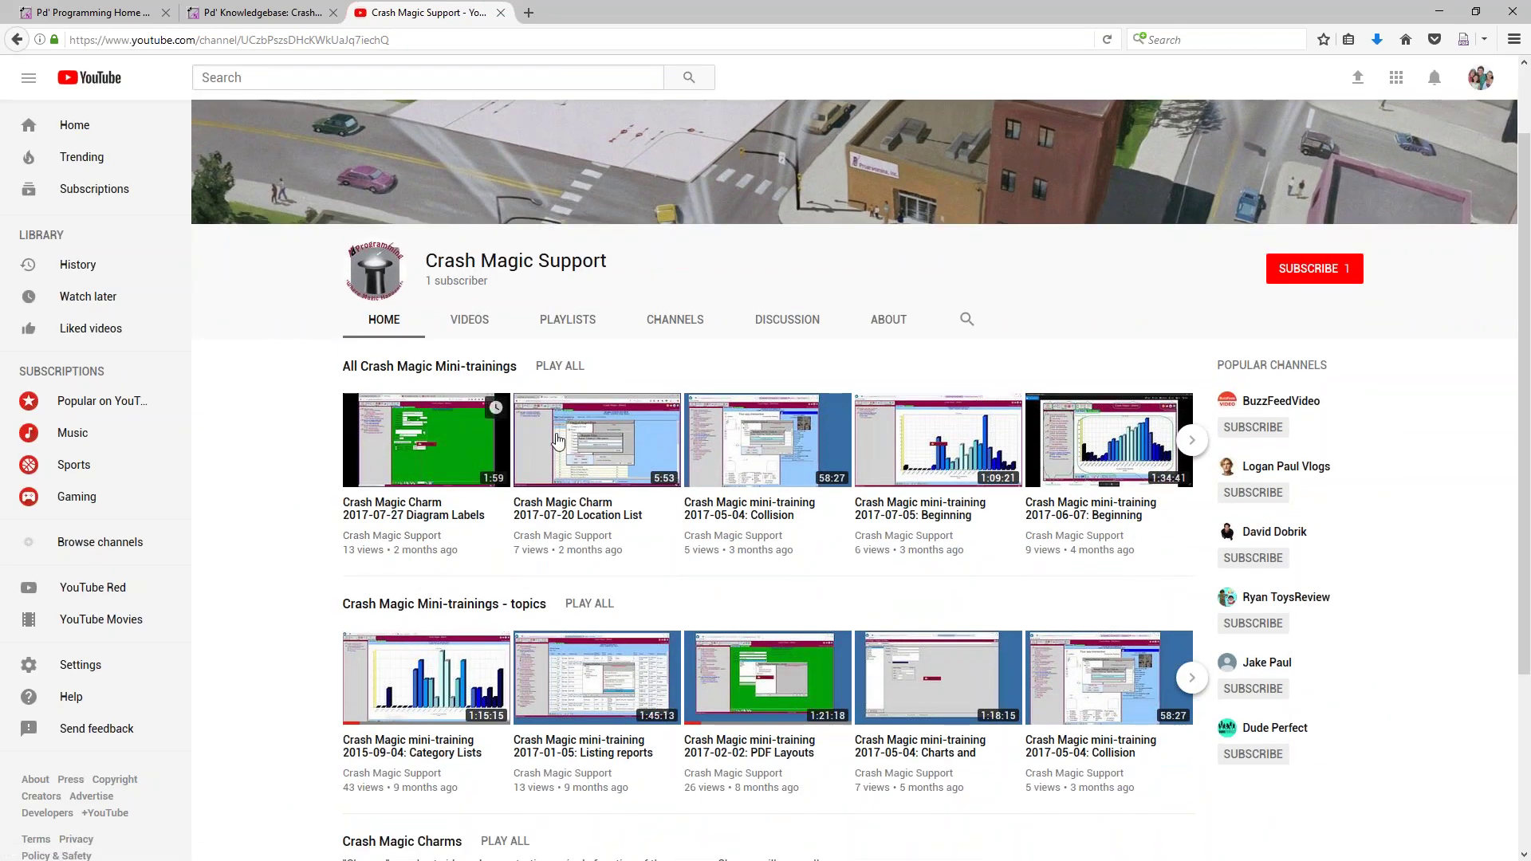
pyautogui.scroll(-1, 689, 592)
pyautogui.scroll(-3, 686, 589)
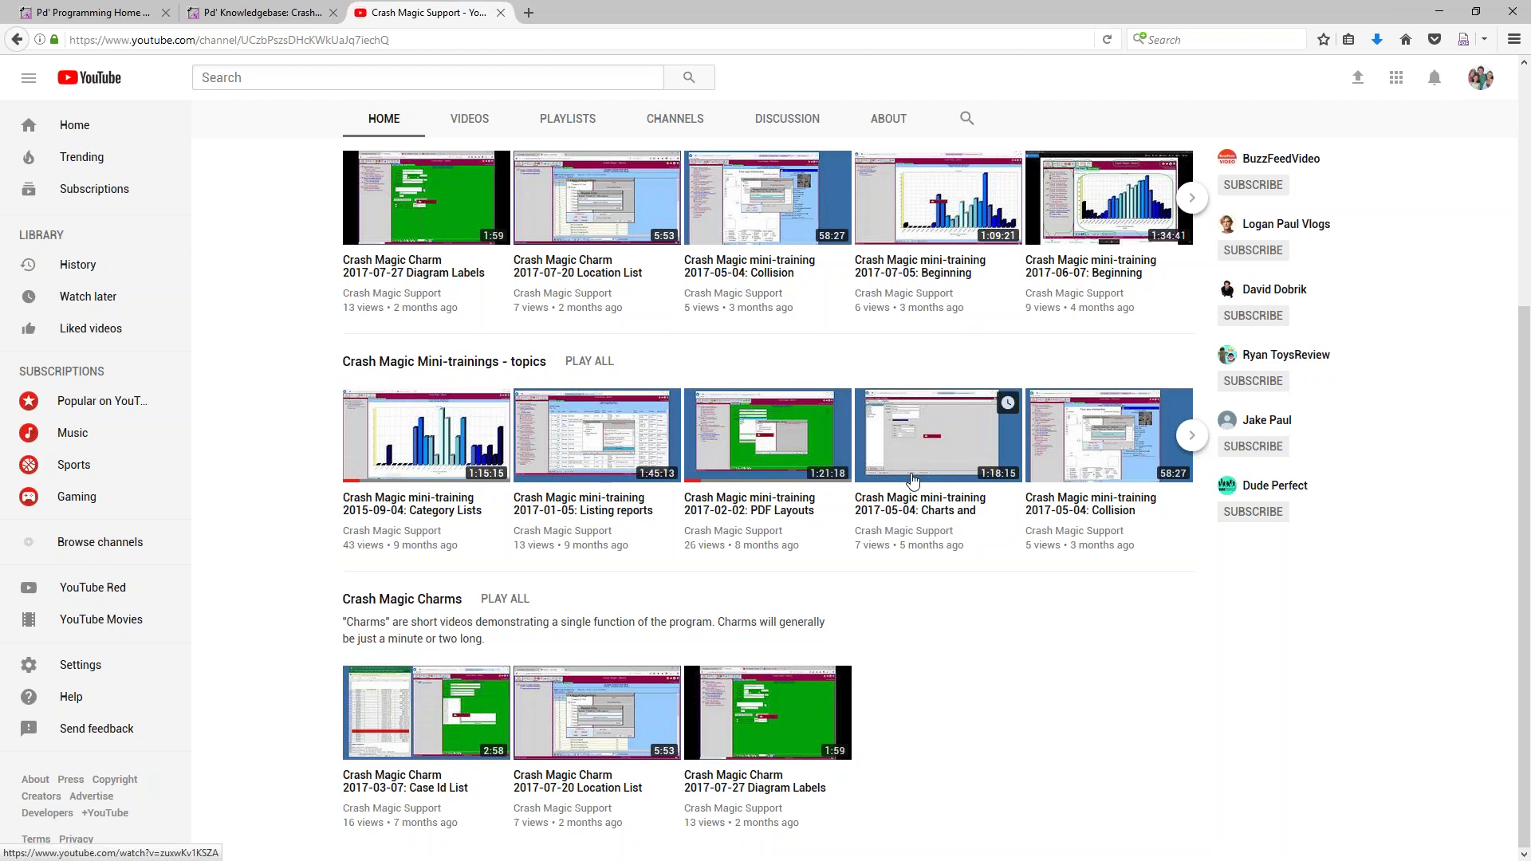
pyautogui.scroll(2, 913, 481)
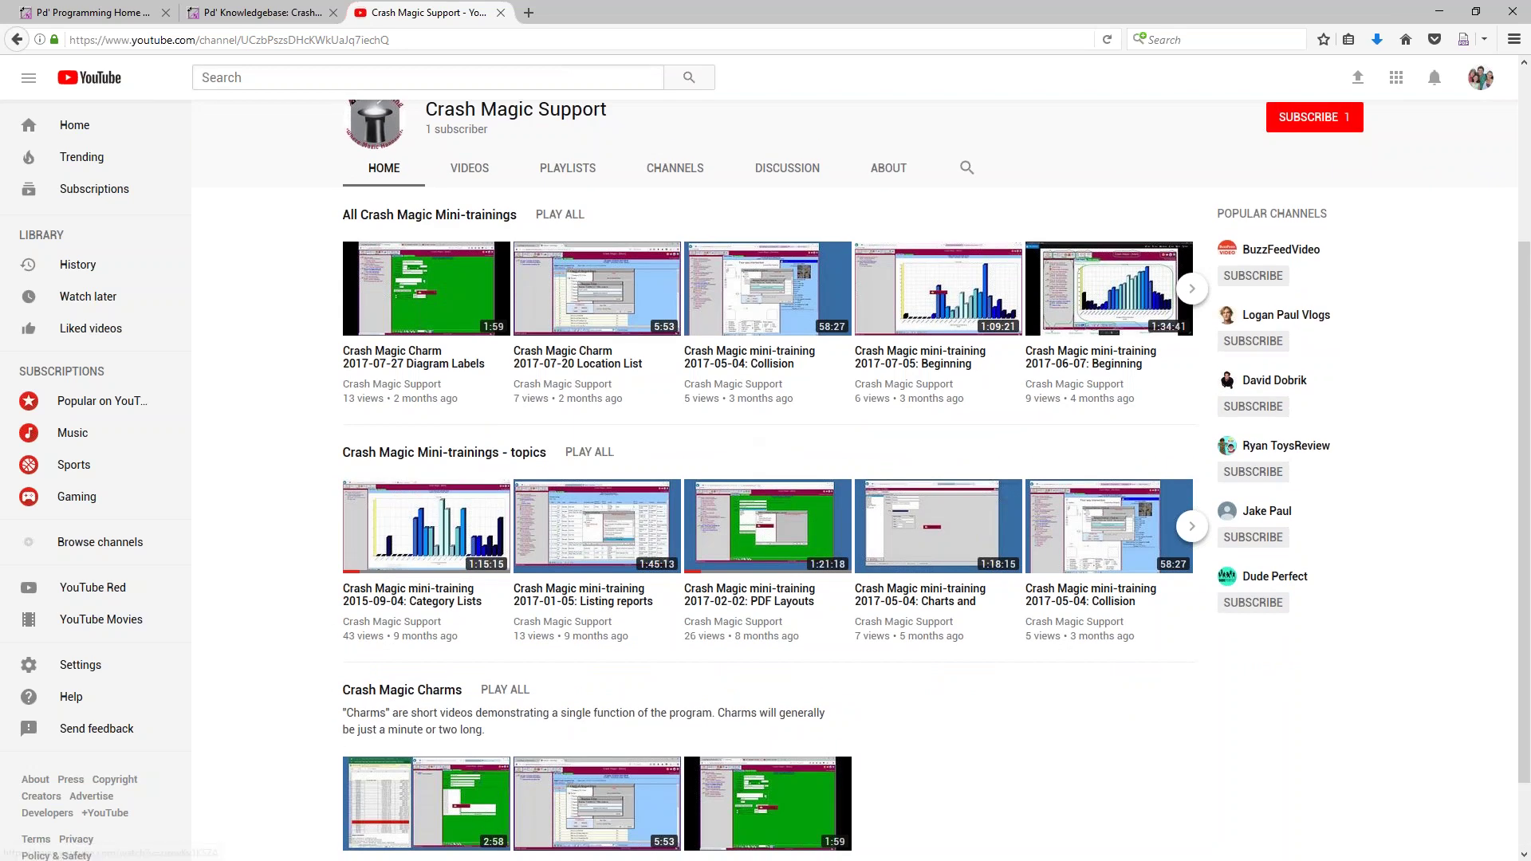
pyautogui.scroll(-1, 742, 573)
pyautogui.scroll(2, 742, 572)
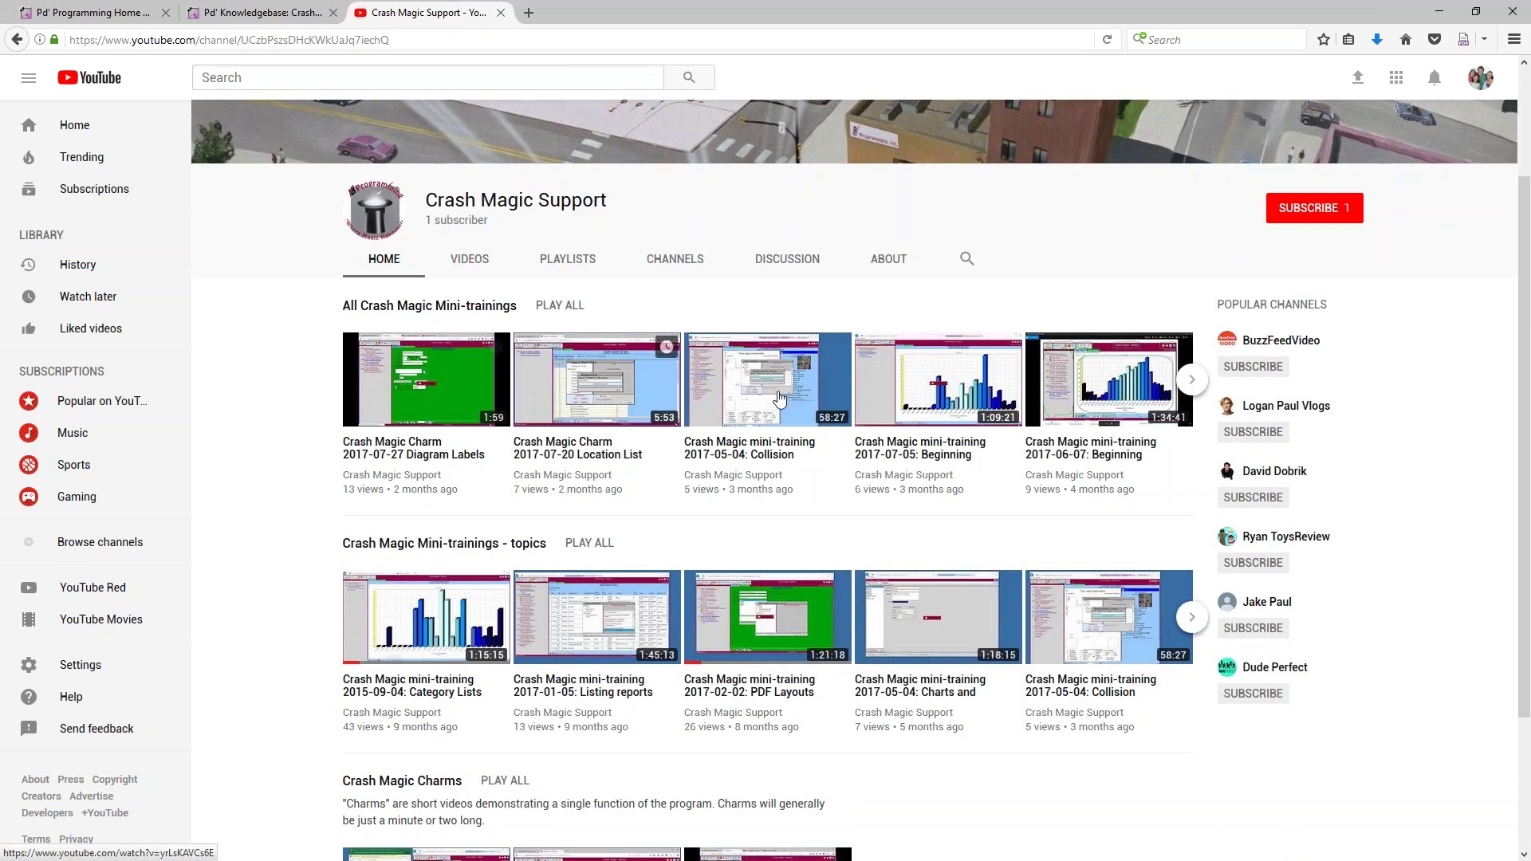
pyautogui.click(1193, 381)
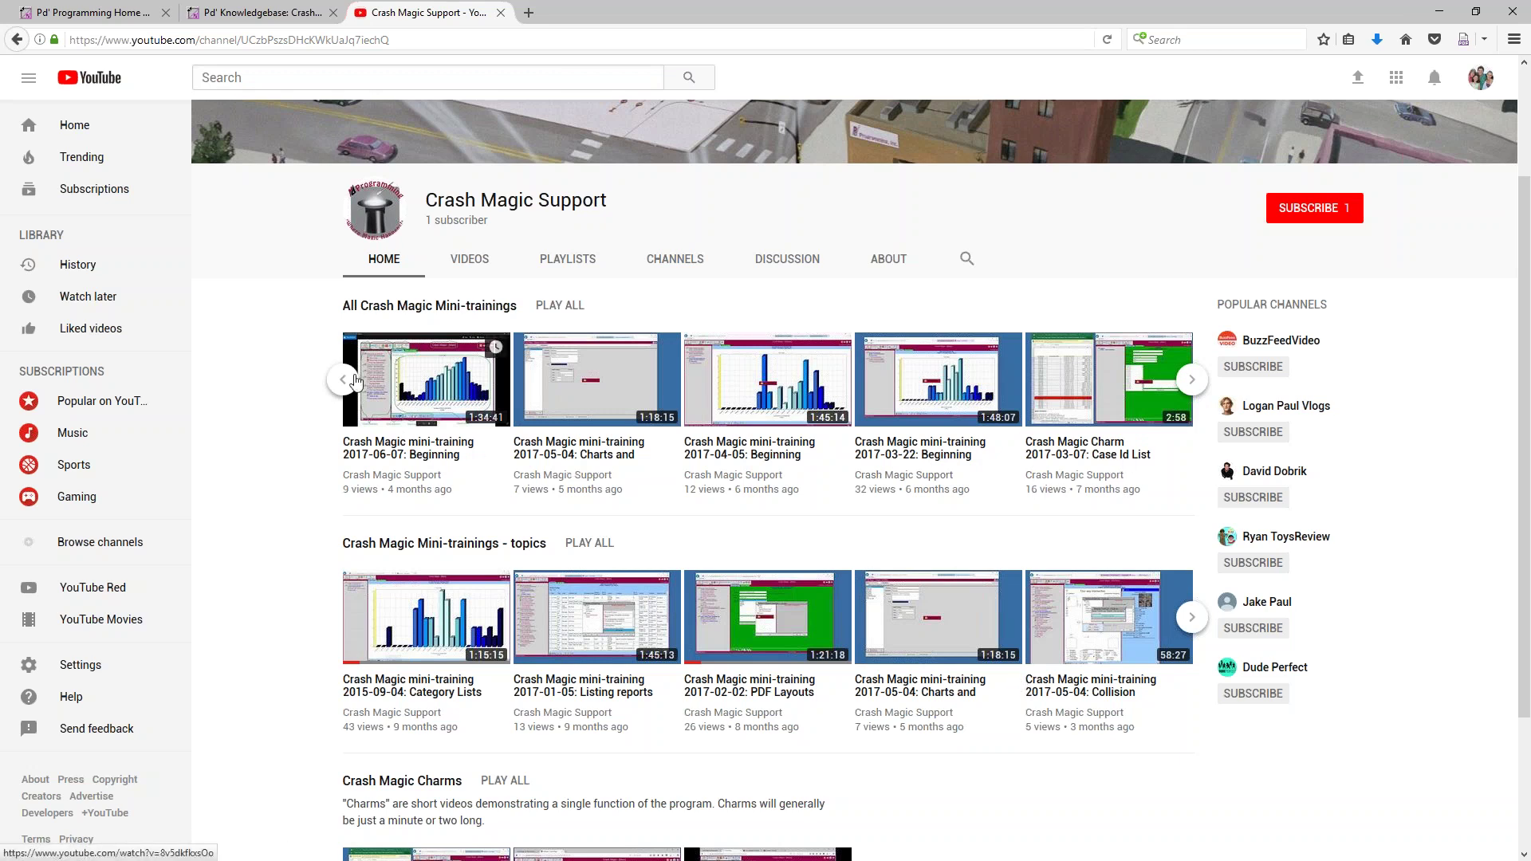
pyautogui.click(350, 380)
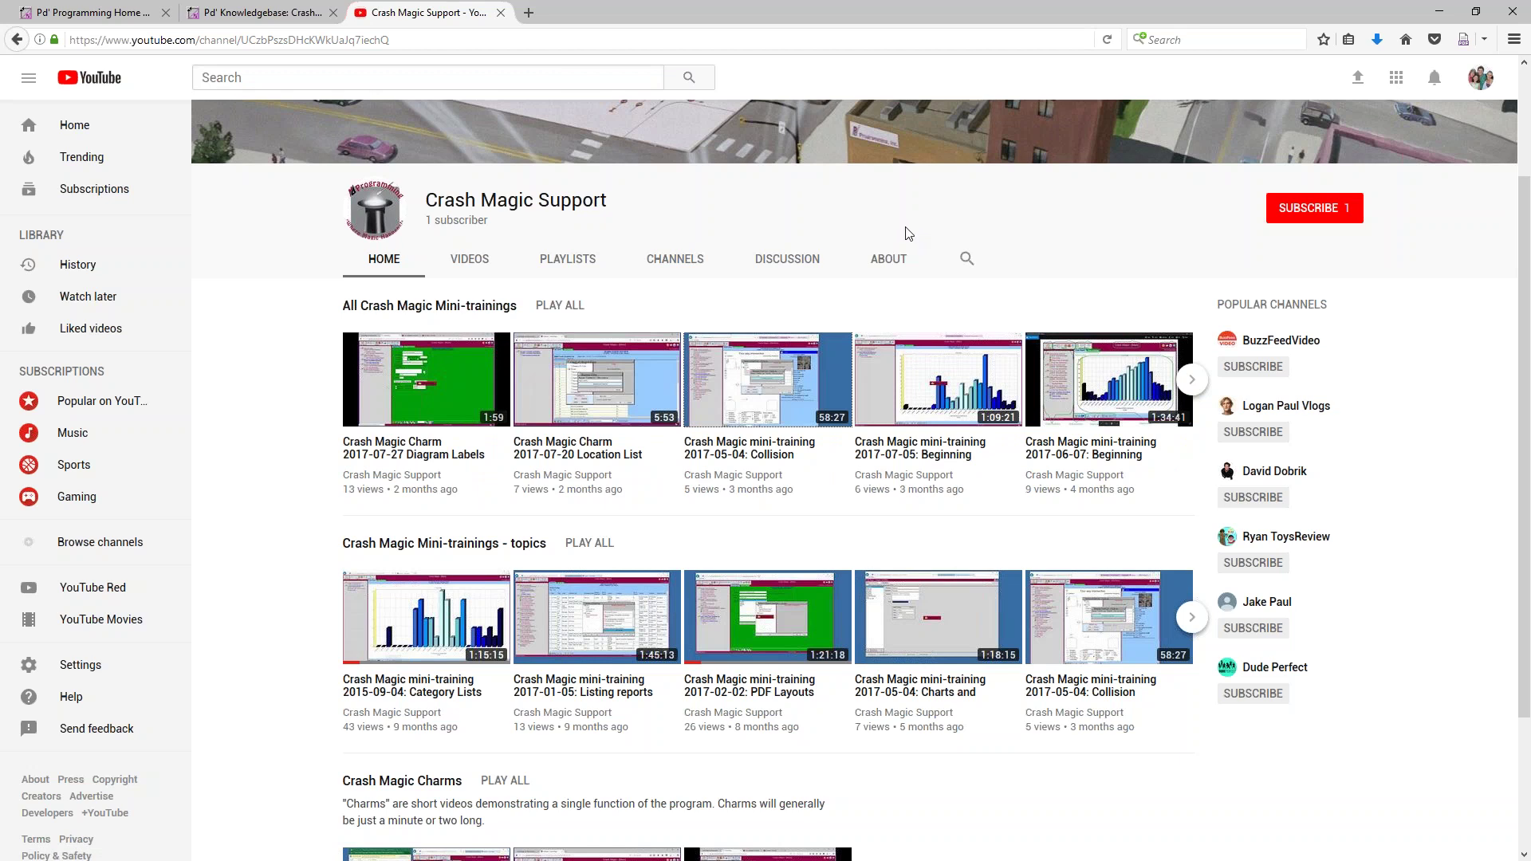
# Highlight the channel ID in the web address, then close the YouTube tab
pyautogui.click(260, 40)
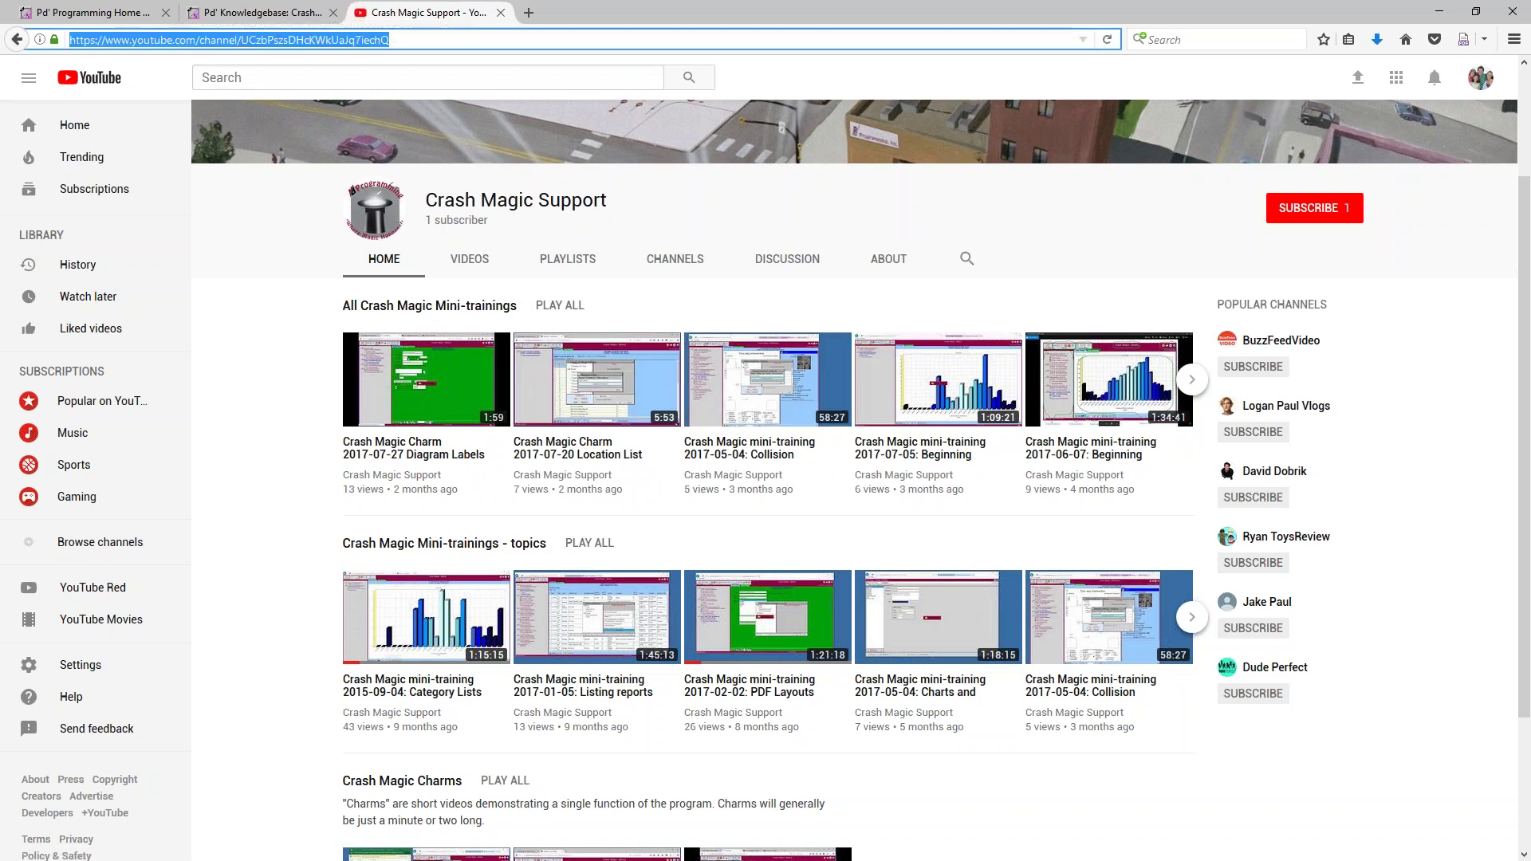
pyautogui.click(335, 41)
pyautogui.moveTo(392, 42); pyautogui.dragTo(245, 45)
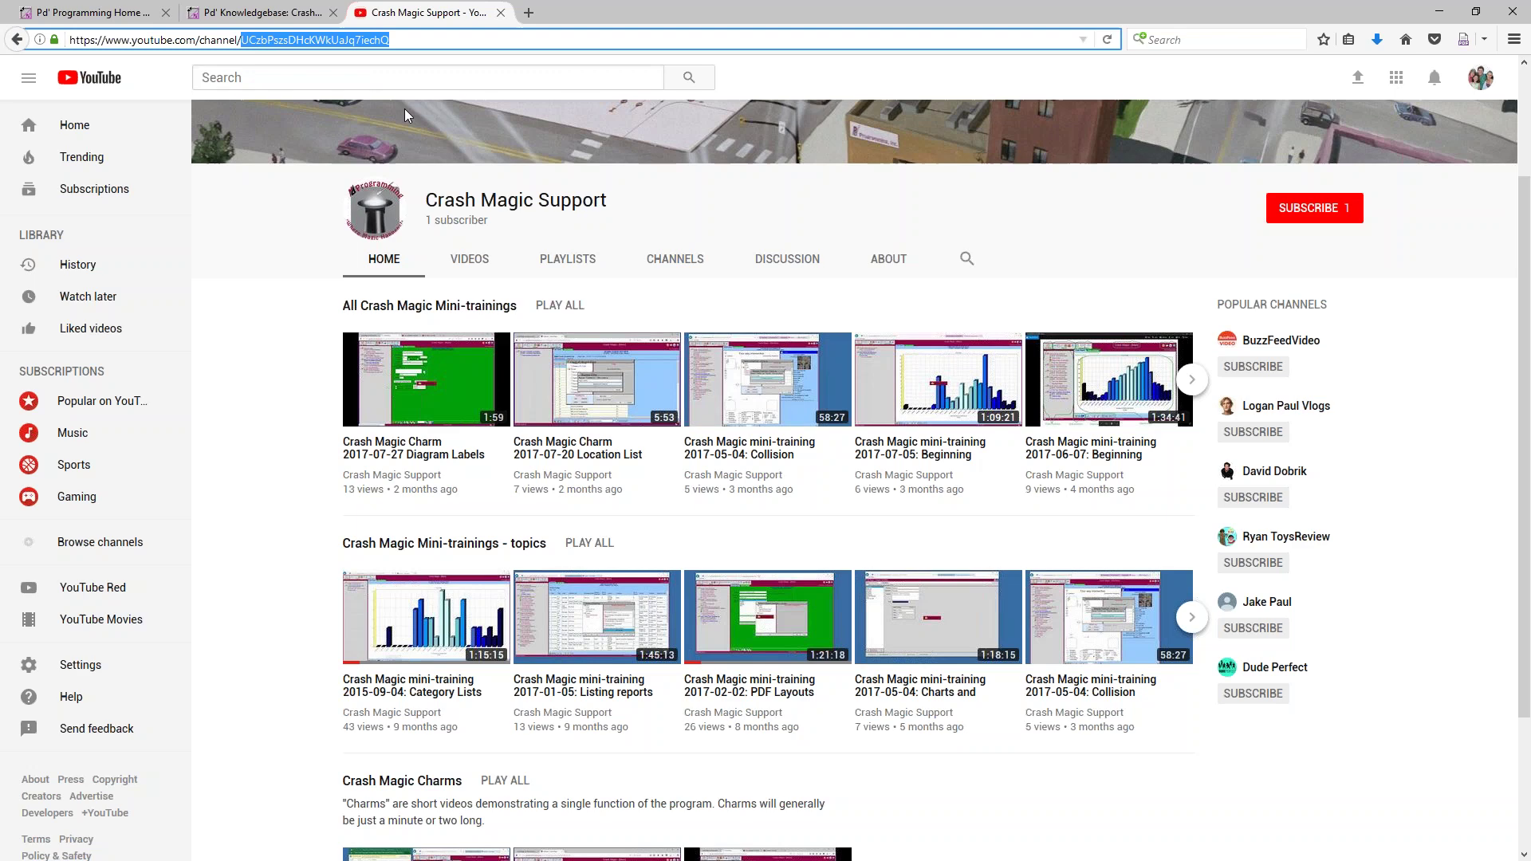
pyautogui.click(501, 13)
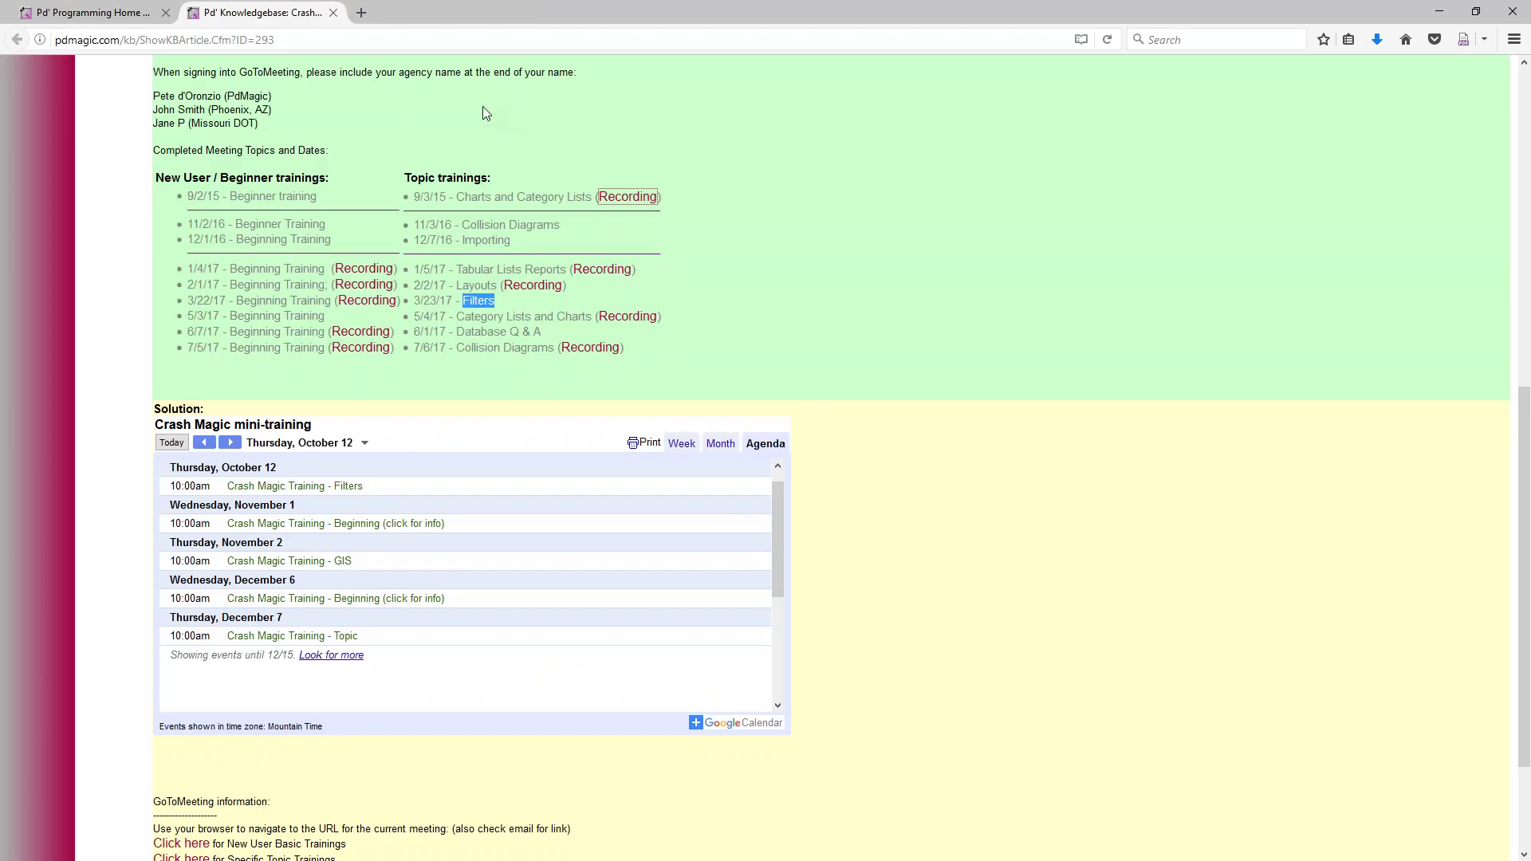
# Close the Knowledge Base article tab to return to the Crash Magic demo login
pyautogui.scroll(5, 452, 415)
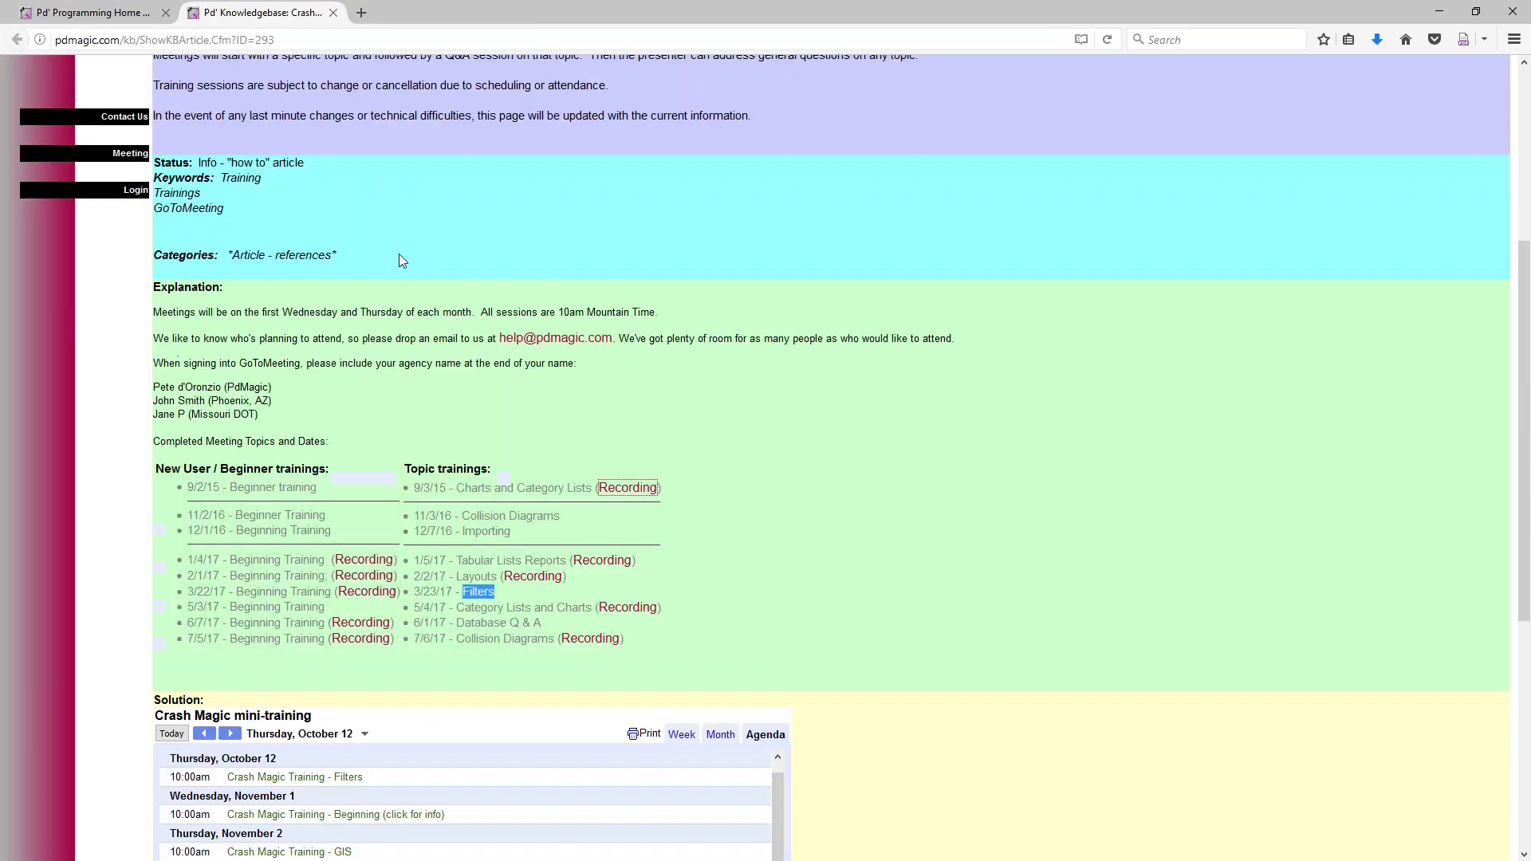
pyautogui.click(333, 13)
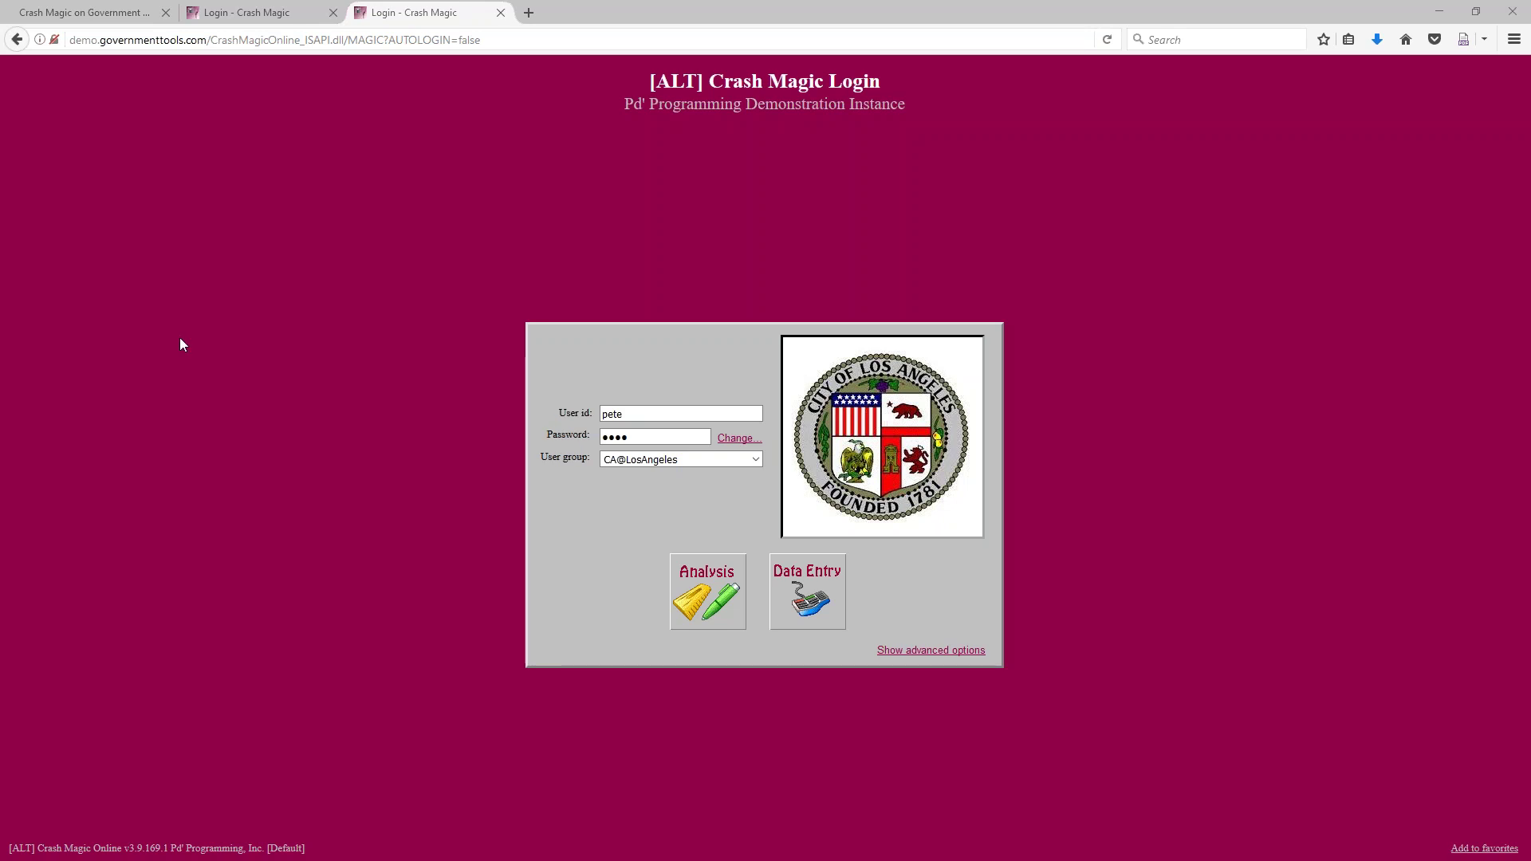
# Log in to Crash Magic Analysis with the CA@LosAngeles user group
pyautogui.click(696, 607)
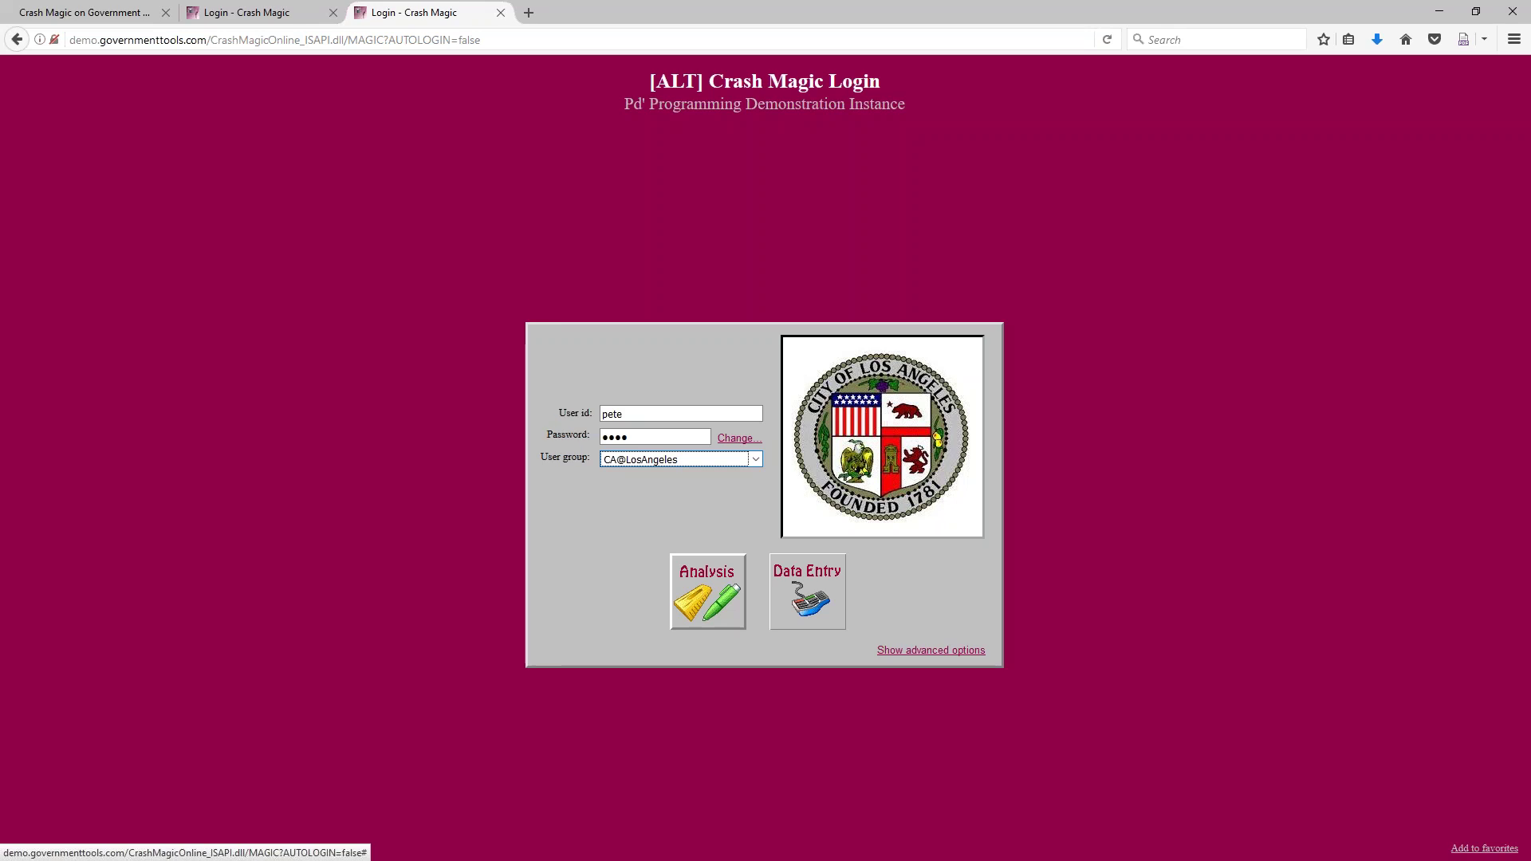
pyautogui.click(701, 598)
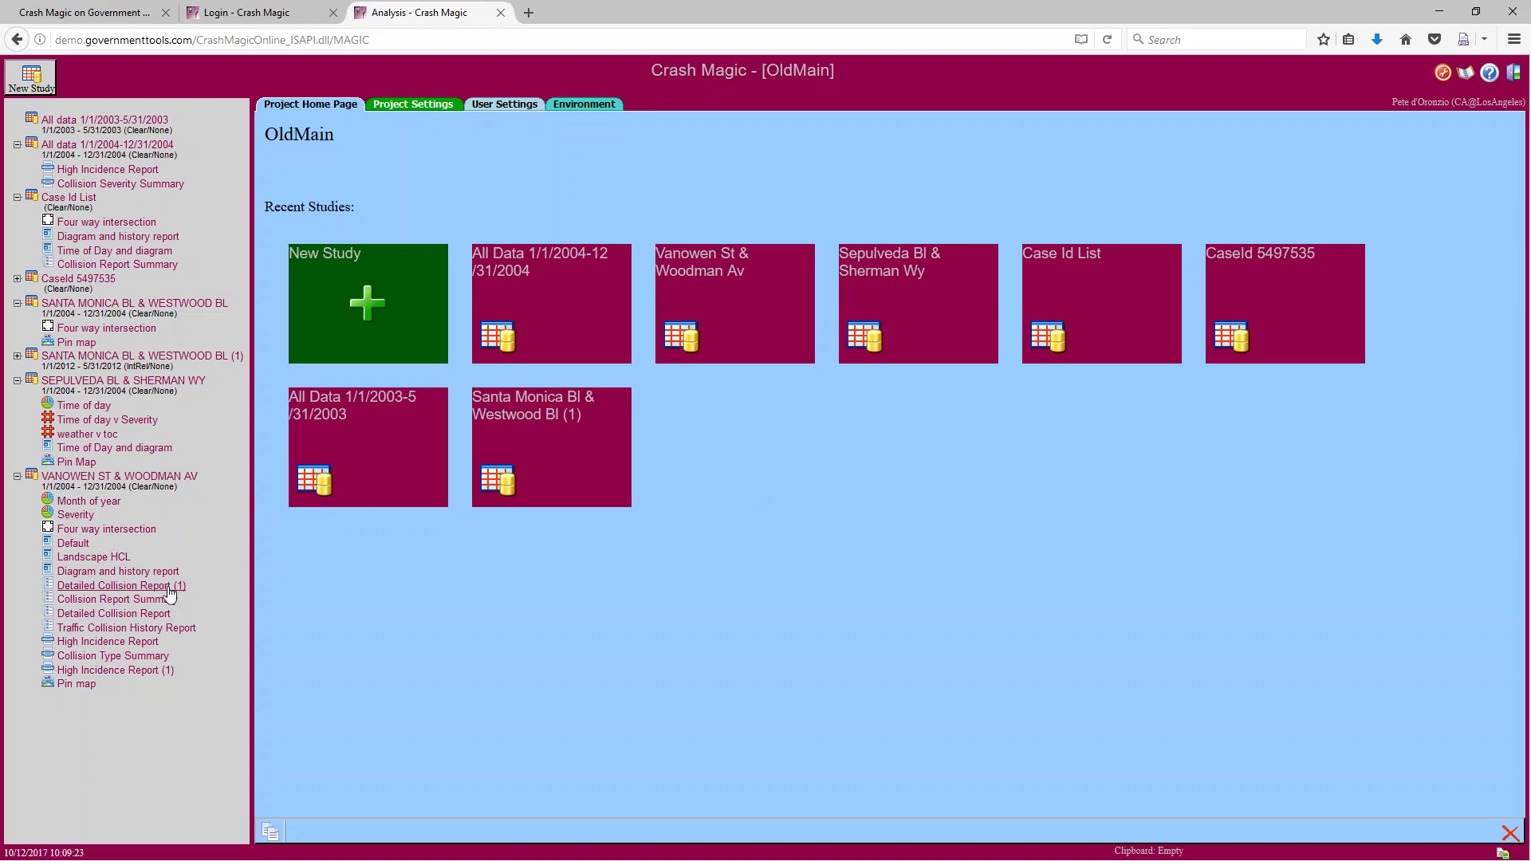
# Open the Collision Report Summary under VANOWEN ST & WOODMAN AV in the project tree
pyautogui.click(117, 599)
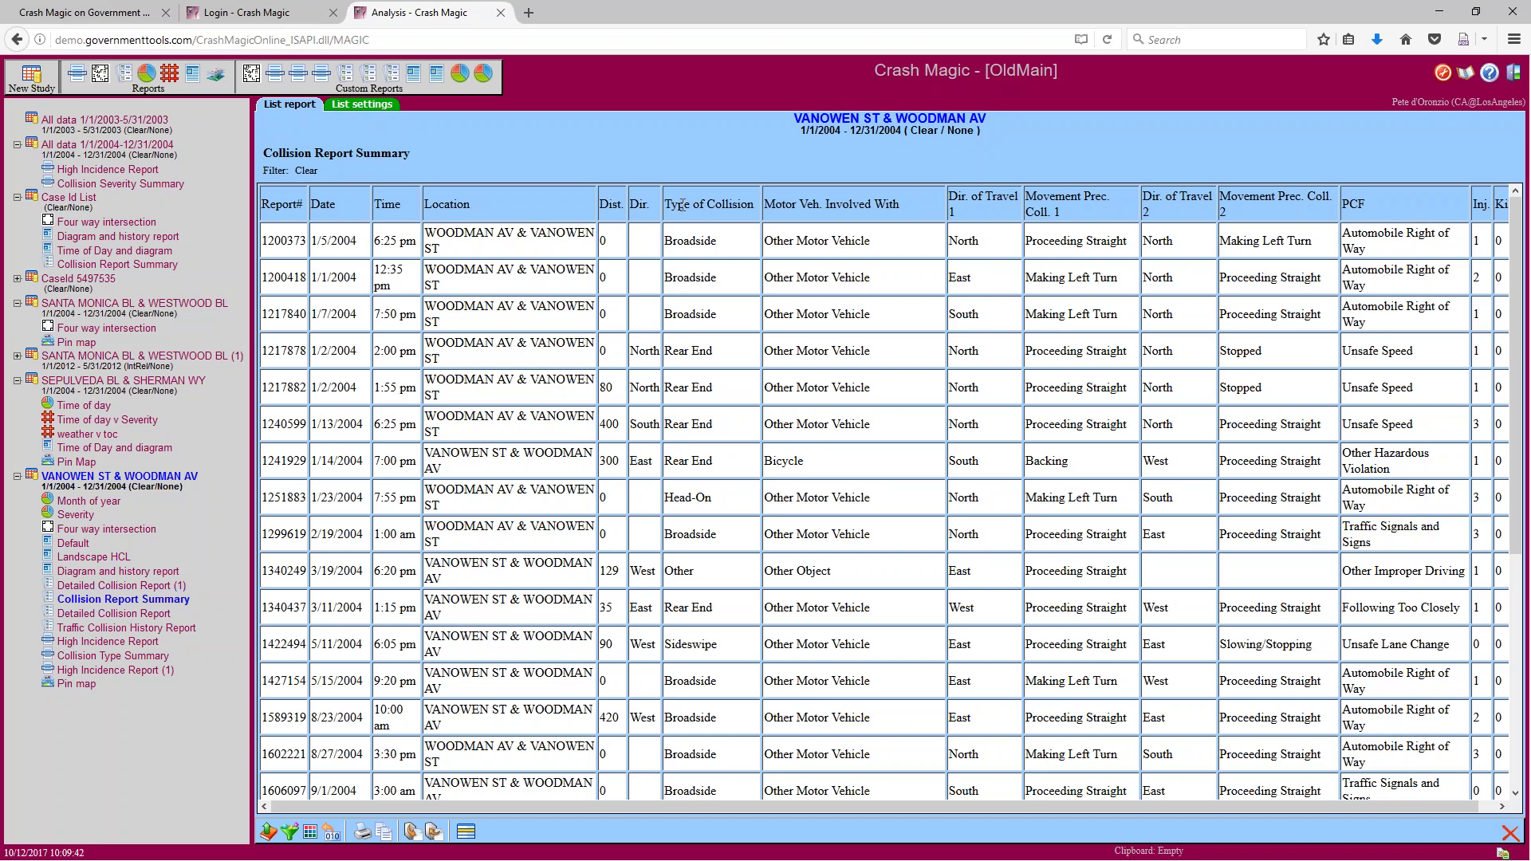
# Highlight the Motor Veh. Involved With column heading, then bring up the study filter dialog
pyautogui.moveTo(670, 204); pyautogui.dragTo(895, 206)
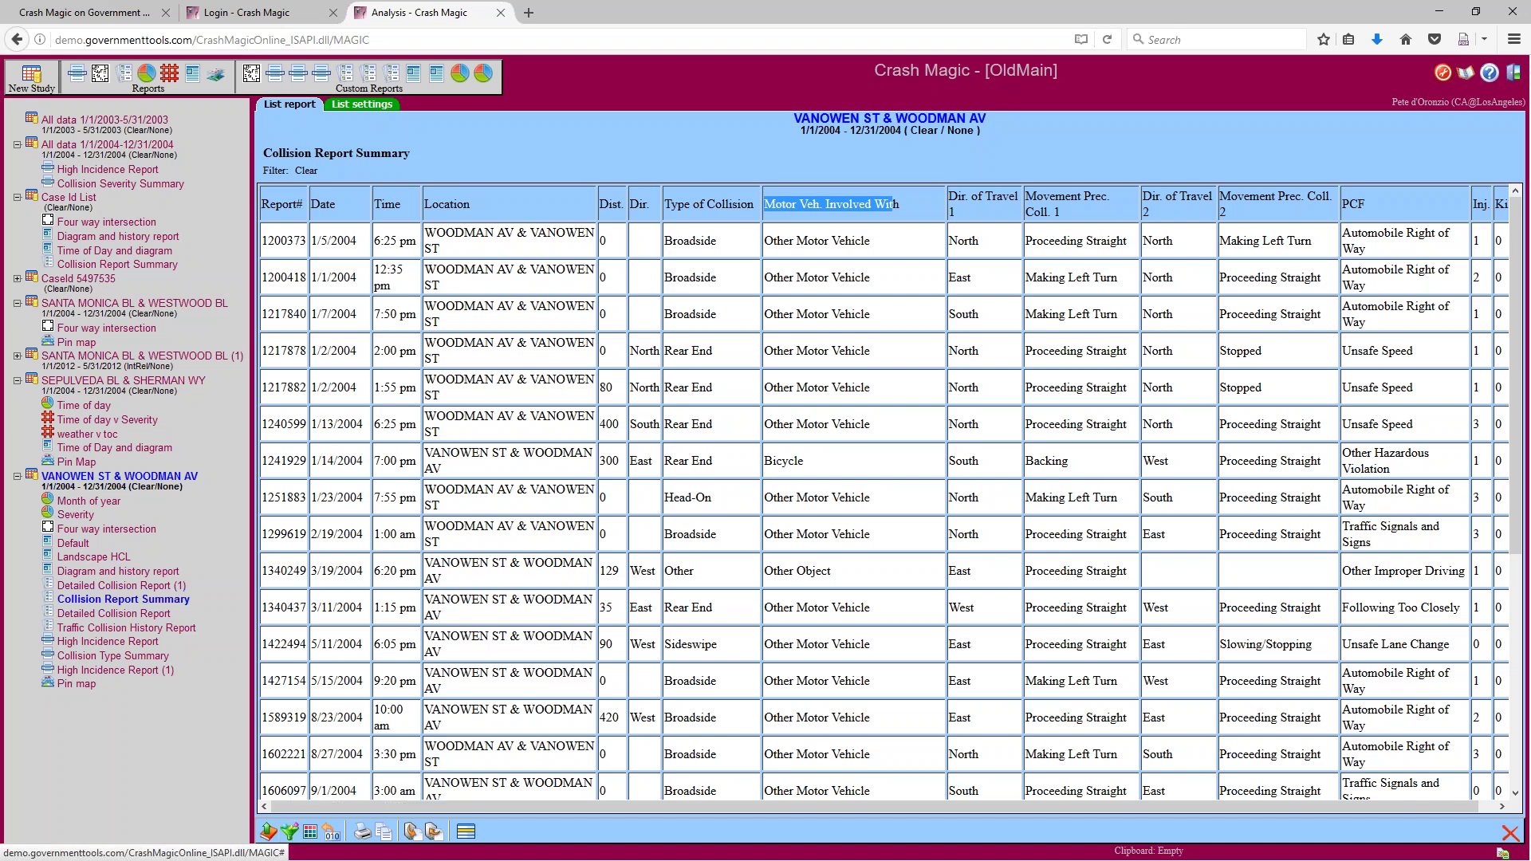
pyautogui.click(290, 834)
pyautogui.click(290, 831)
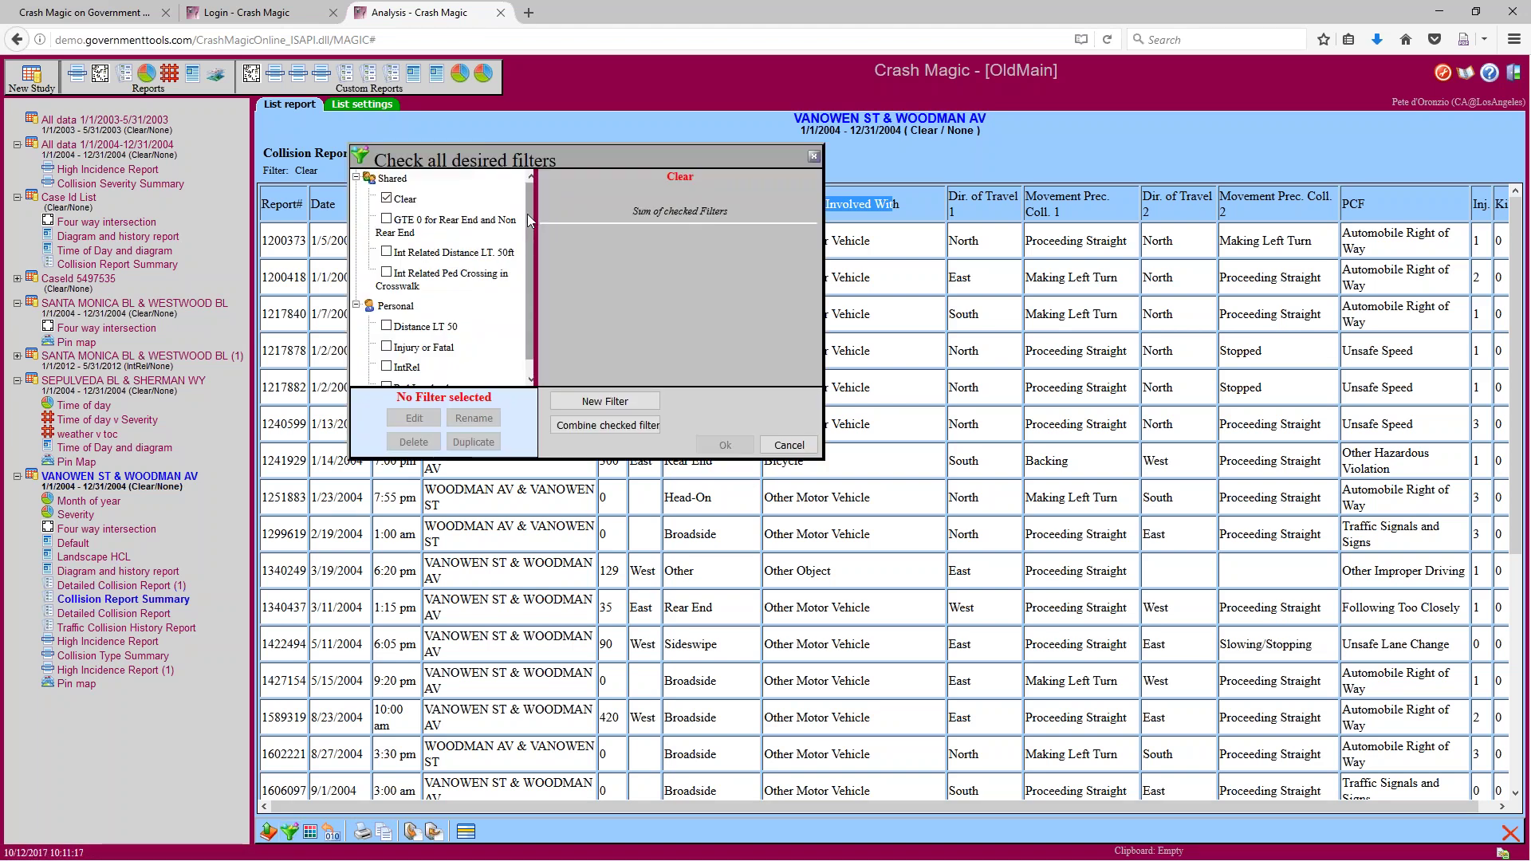
# Apply the Distance LT 50 filter after reviewing its expression, leaving 13 collision reports
pyautogui.moveTo(529, 220)
pyautogui.mouseDown()
pyautogui.moveTo(552, 207)
pyautogui.moveTo(541, 217)
pyautogui.mouseUp()
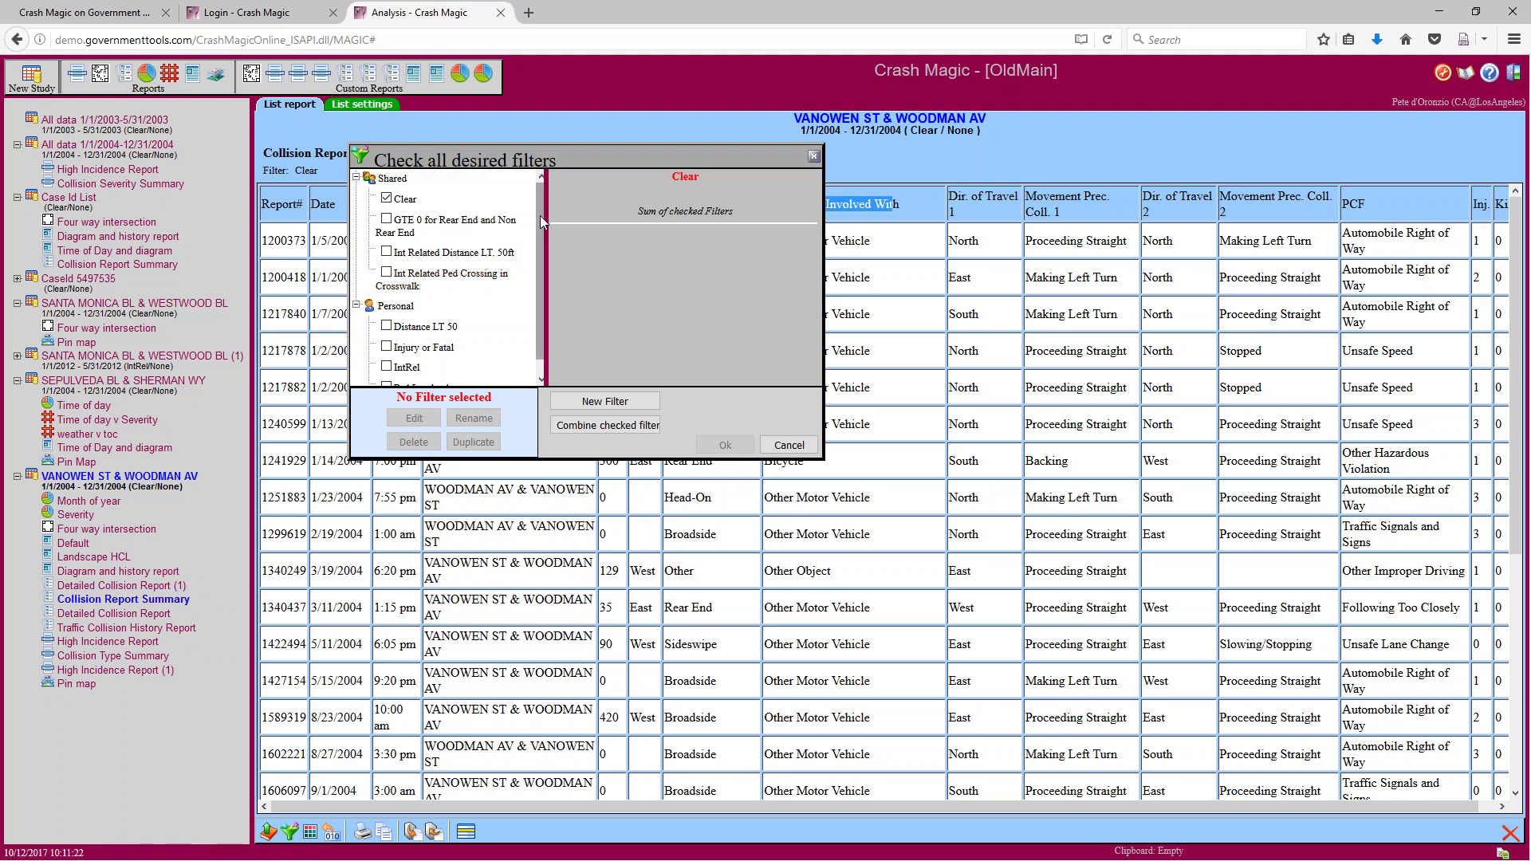
pyautogui.moveTo(539, 215); pyautogui.dragTo(539, 228)
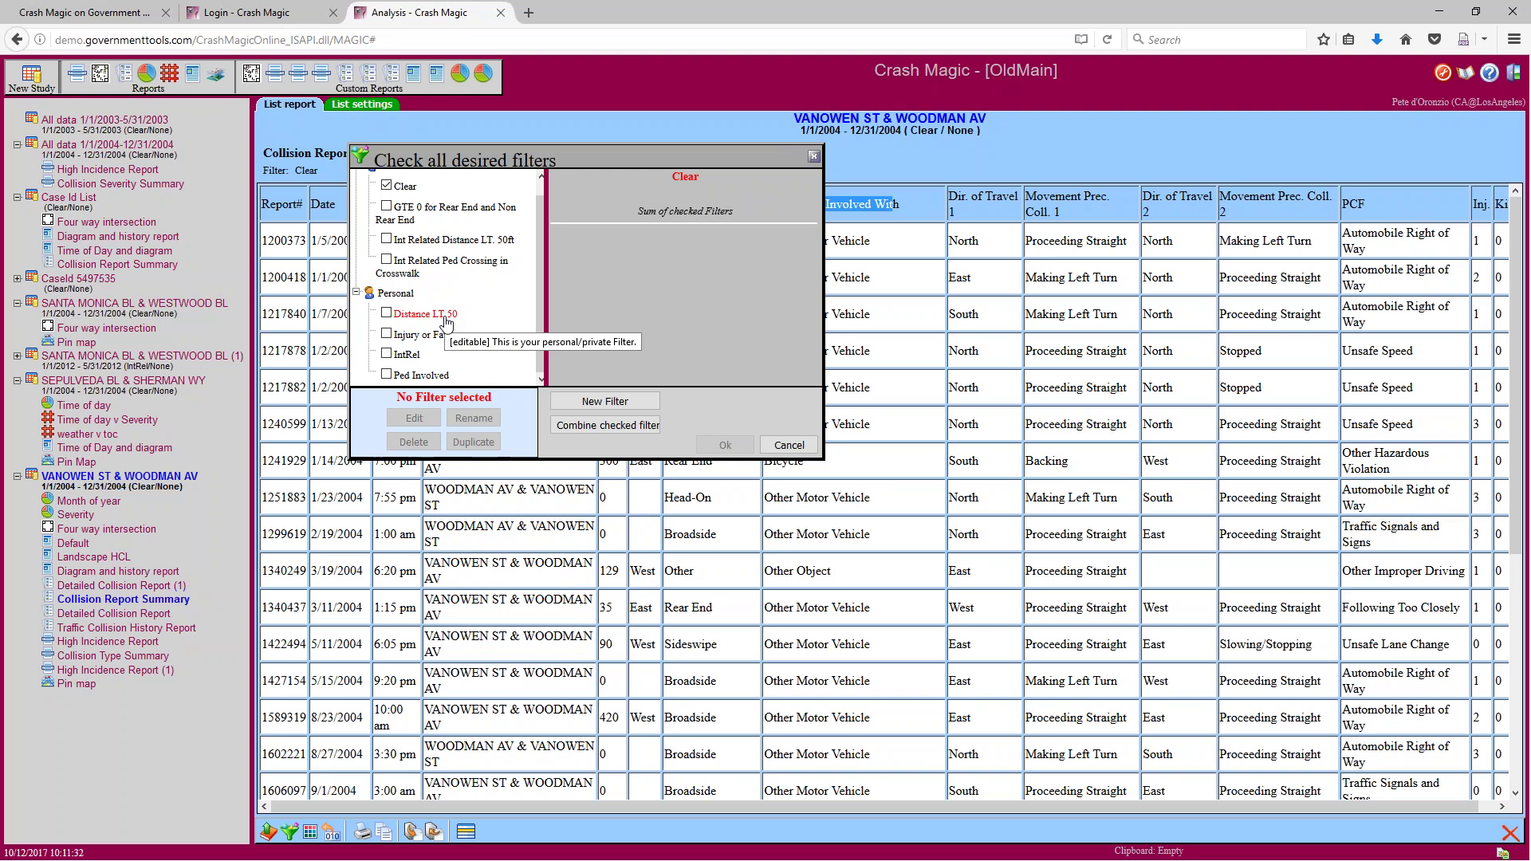
pyautogui.click(386, 315)
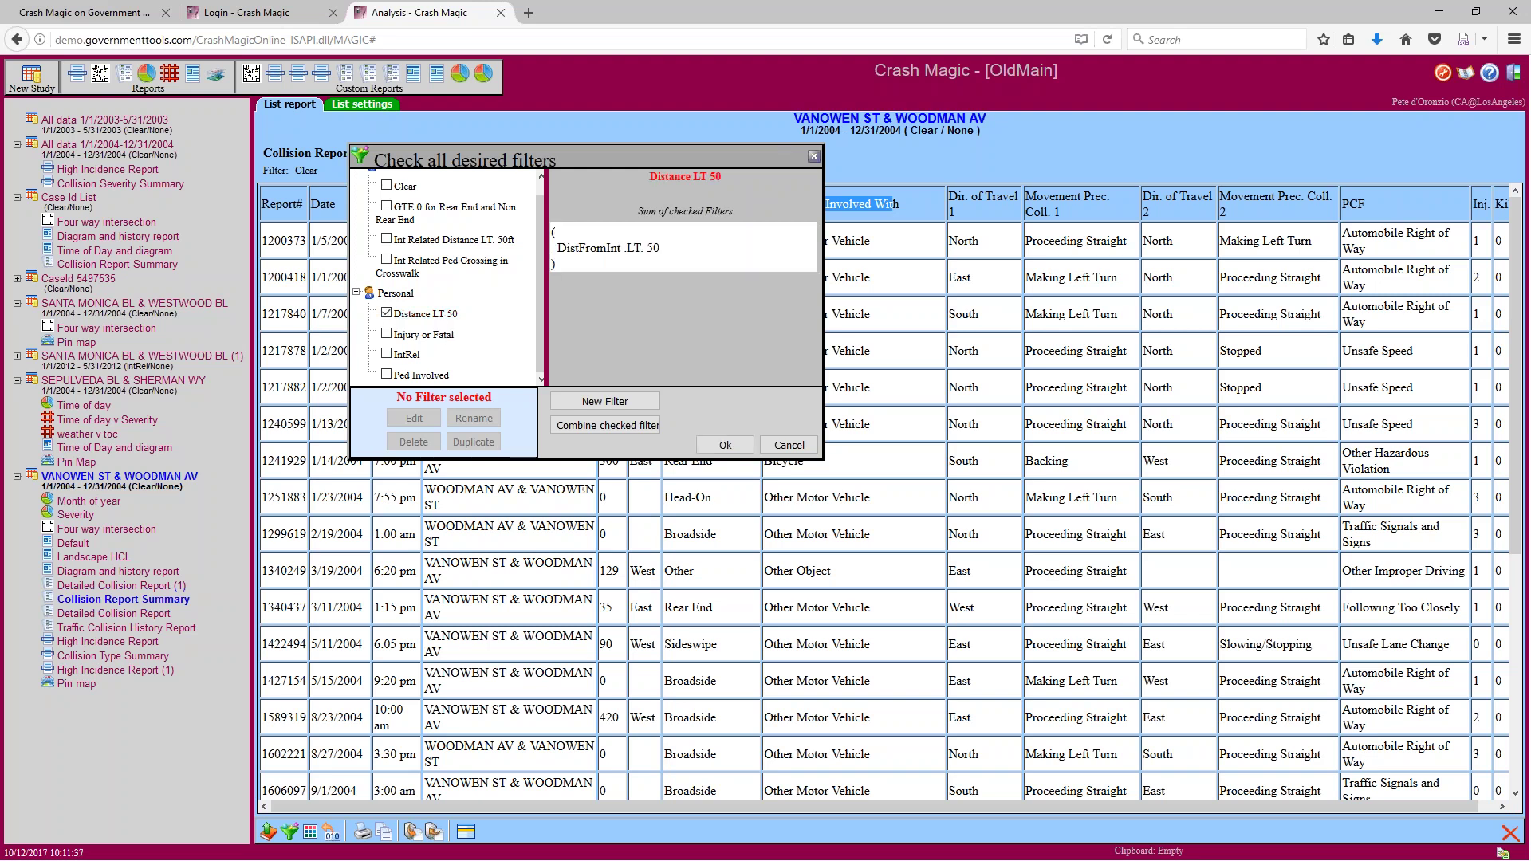
pyautogui.moveTo(662, 248); pyautogui.dragTo(557, 248)
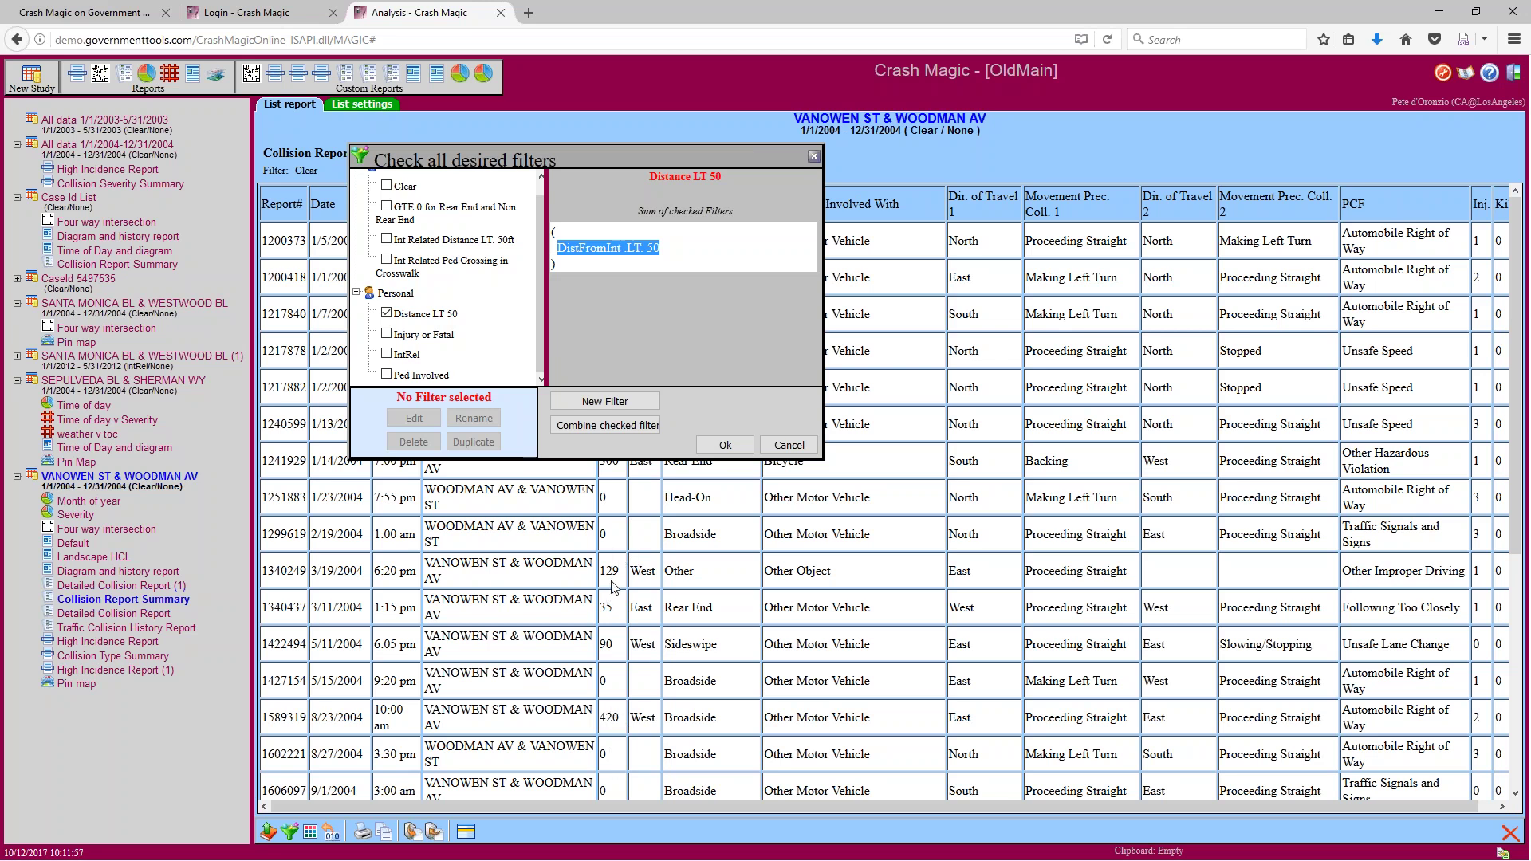
pyautogui.click(722, 448)
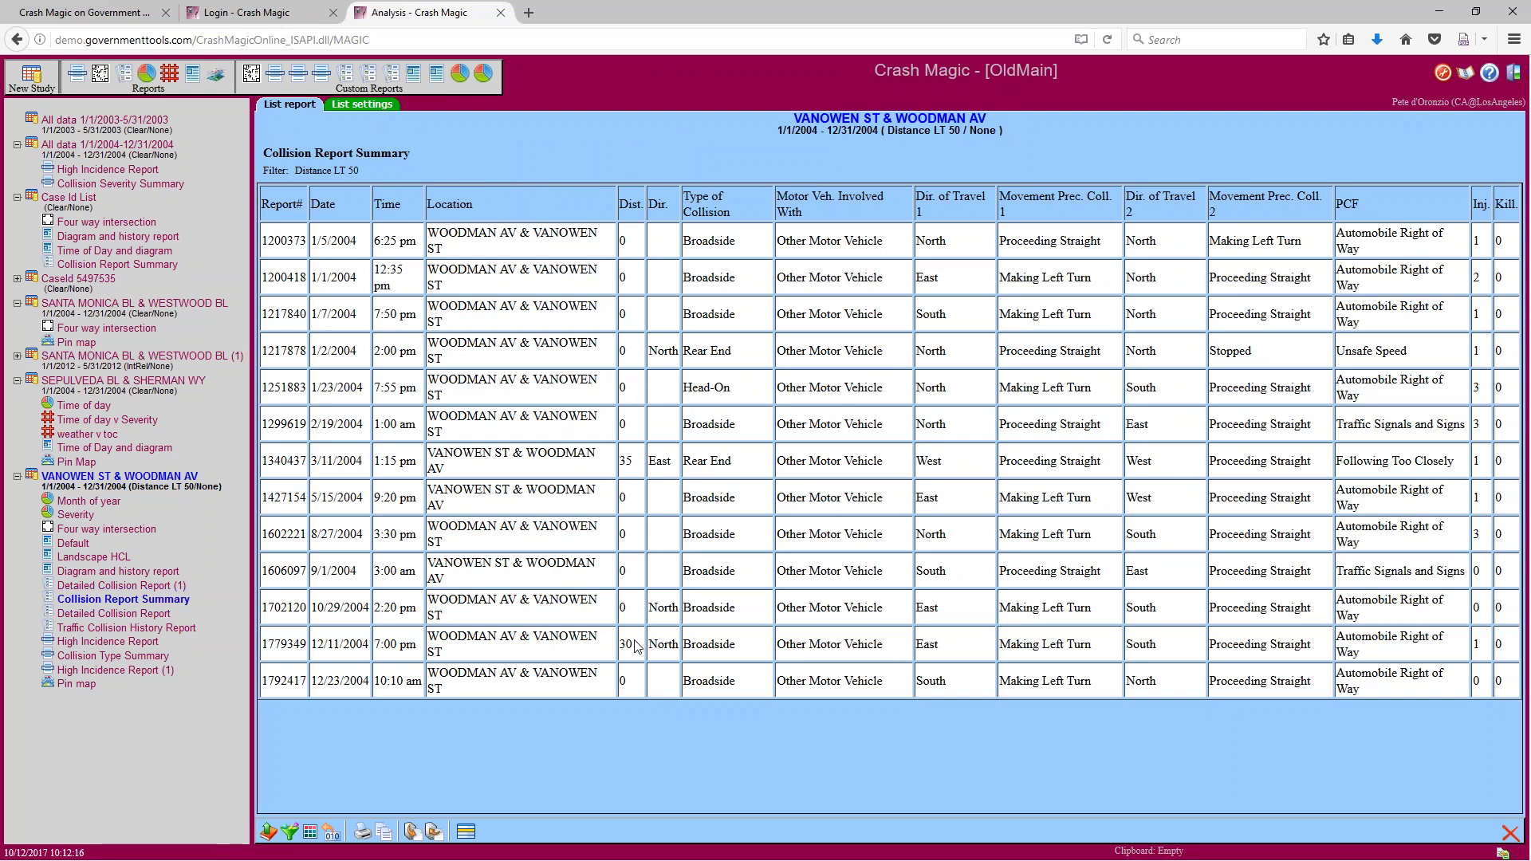
# Swap the collision list's filter to Injury or Fatal in the study filter dialog
pyautogui.click(291, 836)
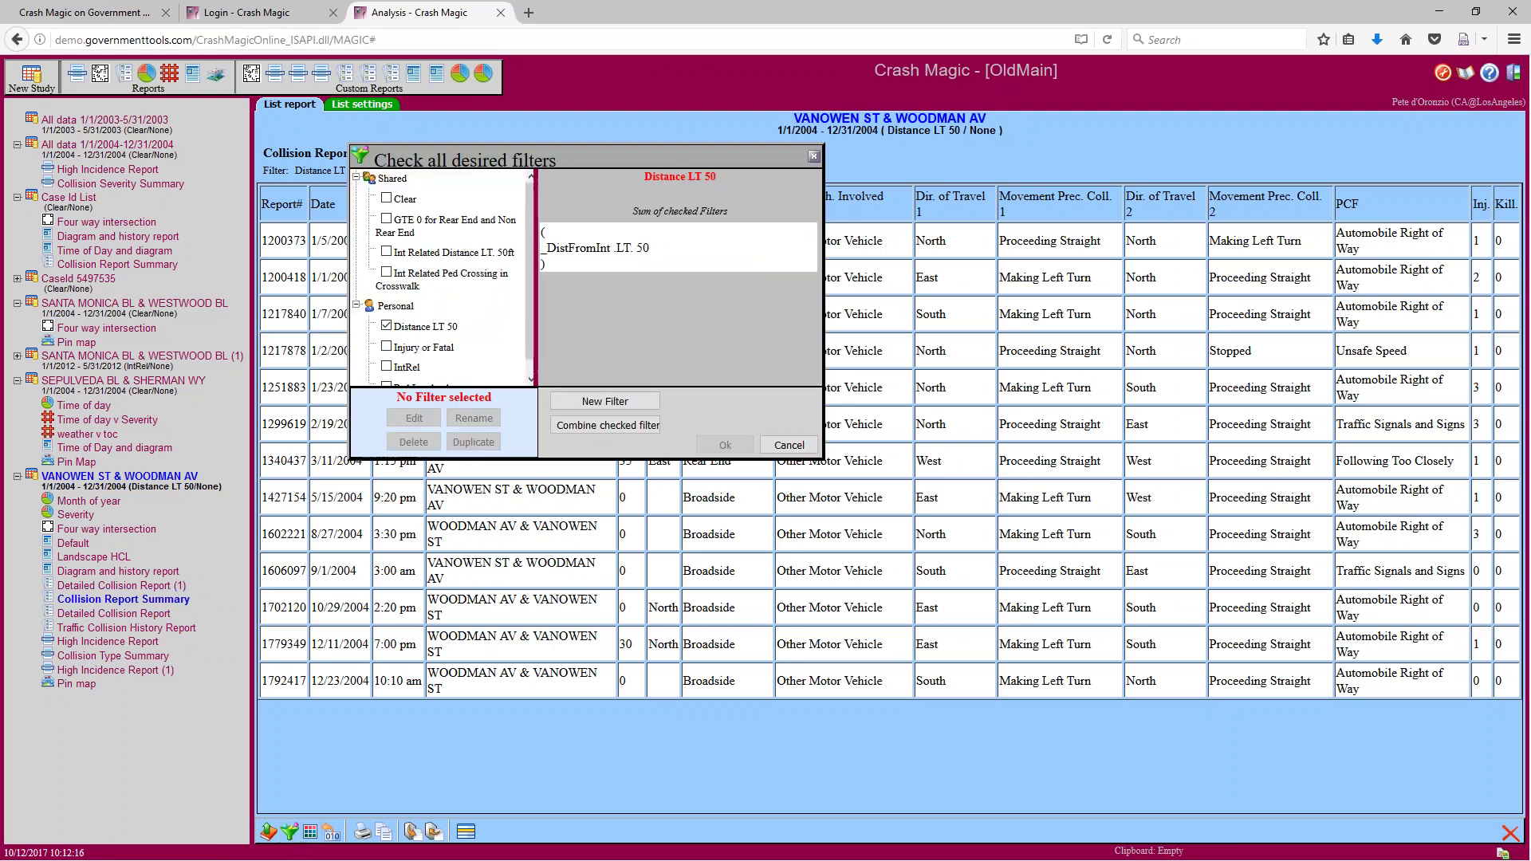
pyautogui.click(387, 349)
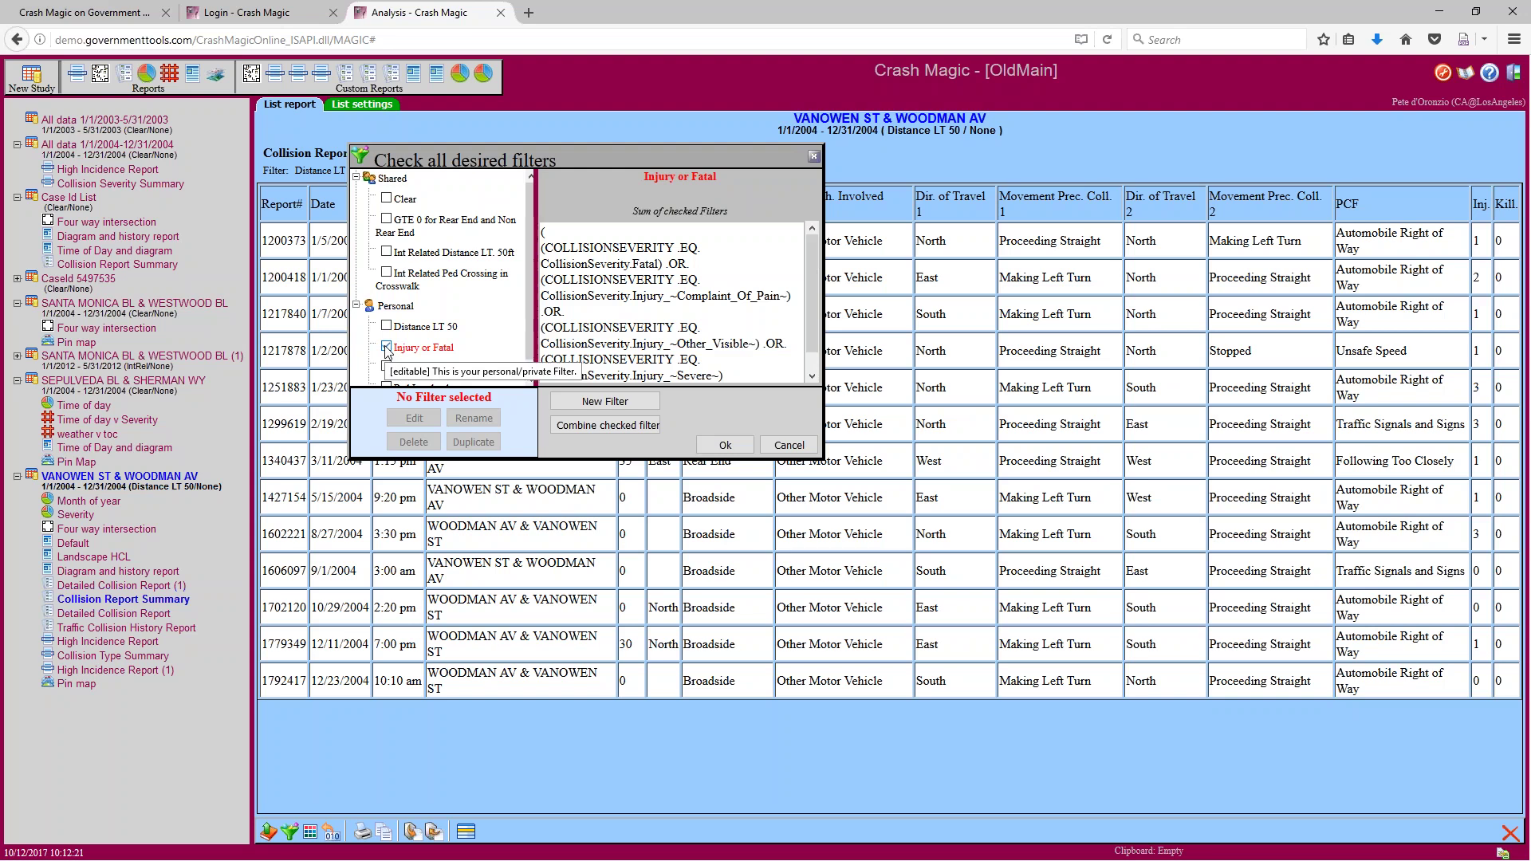
pyautogui.click(715, 449)
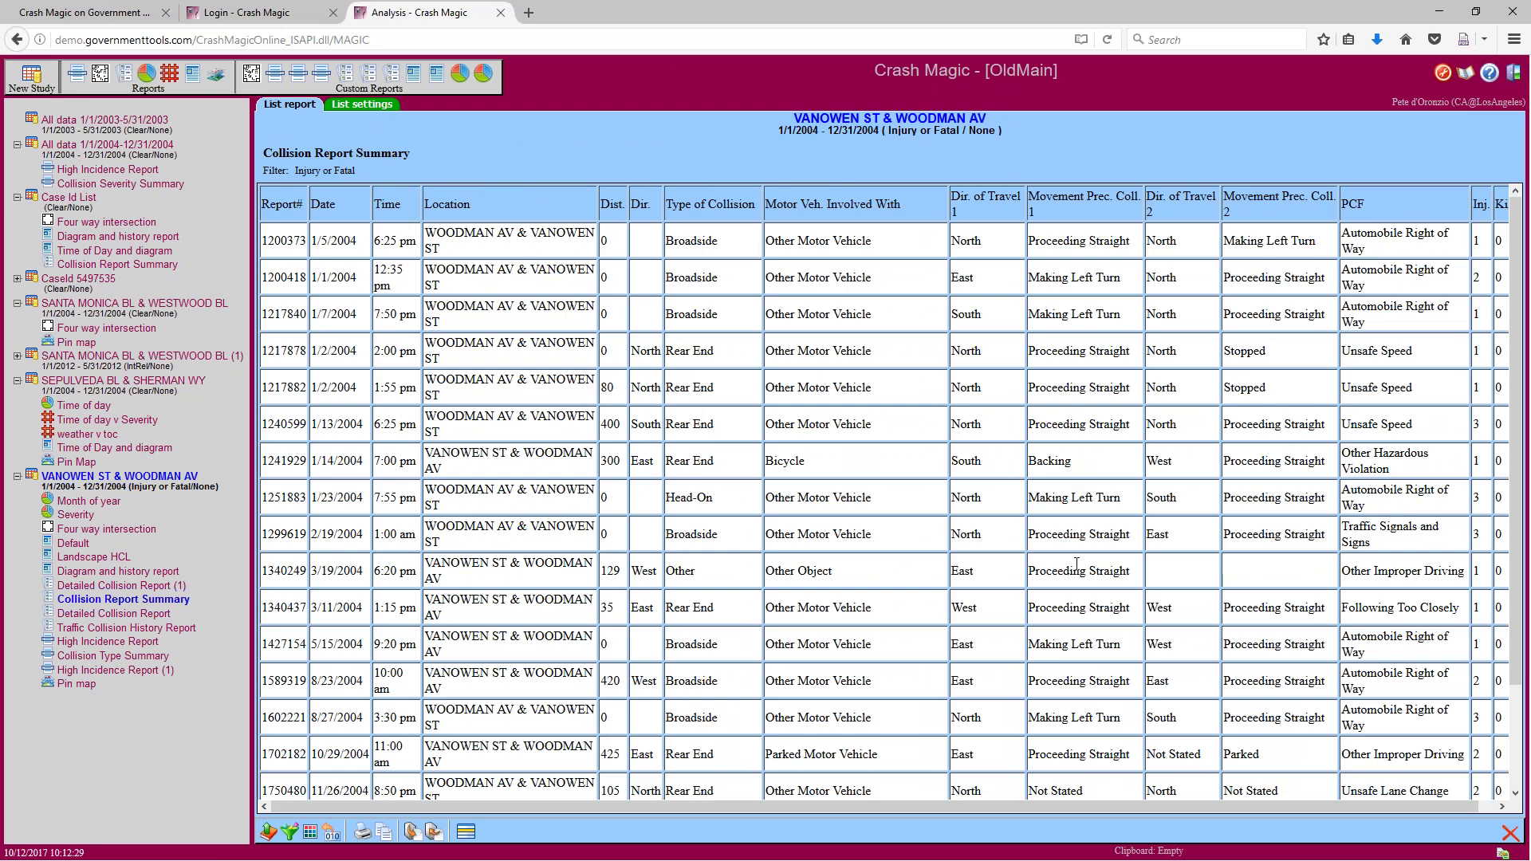
# Review the report, then switch its filter to Clear so all 2004 collisions show again
pyautogui.click(1501, 808)
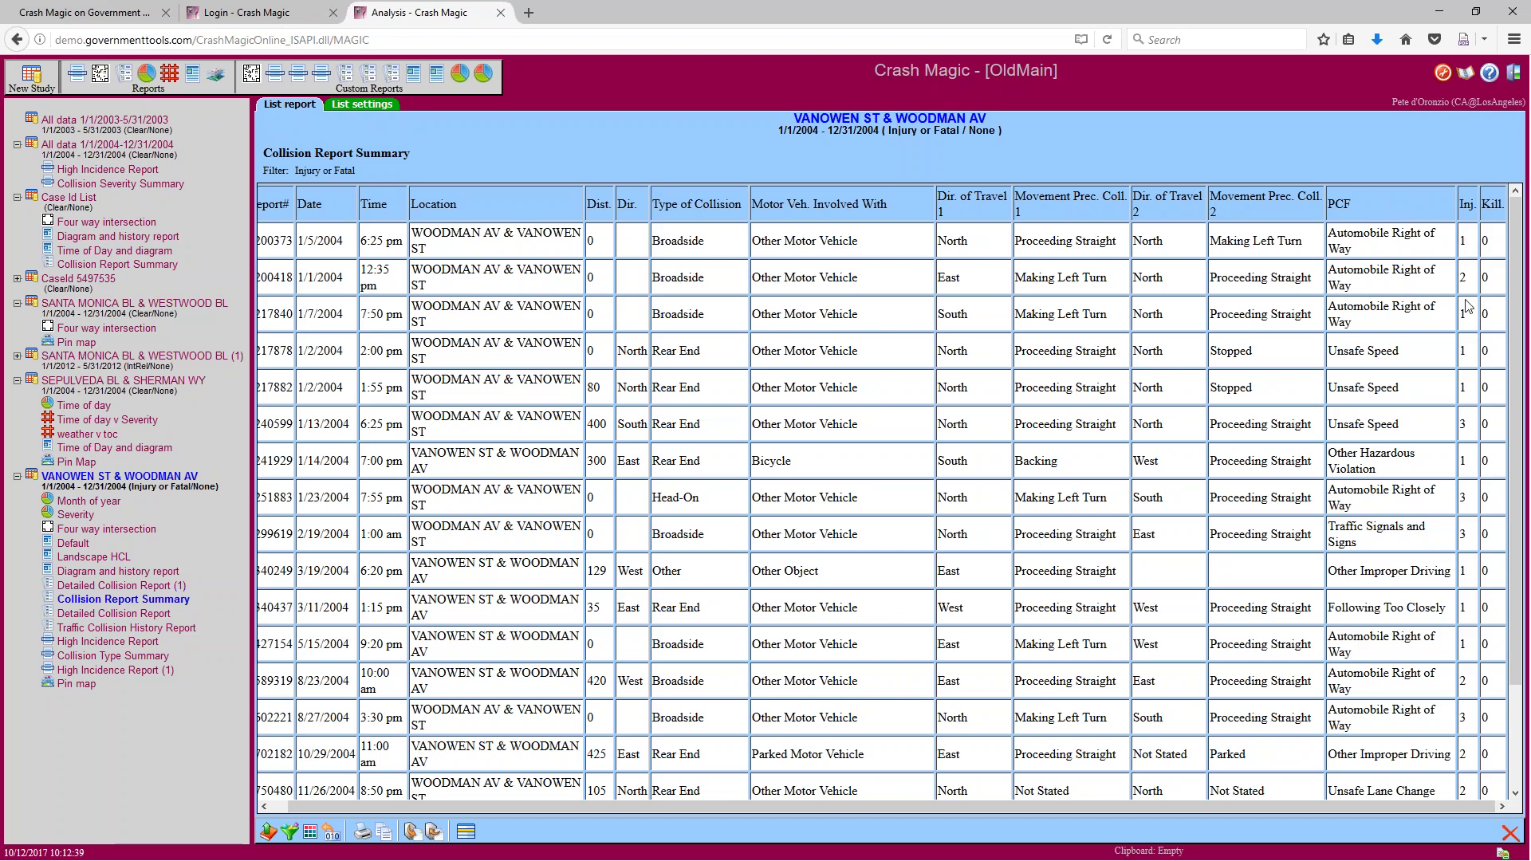
pyautogui.scroll(-3, 1475, 766)
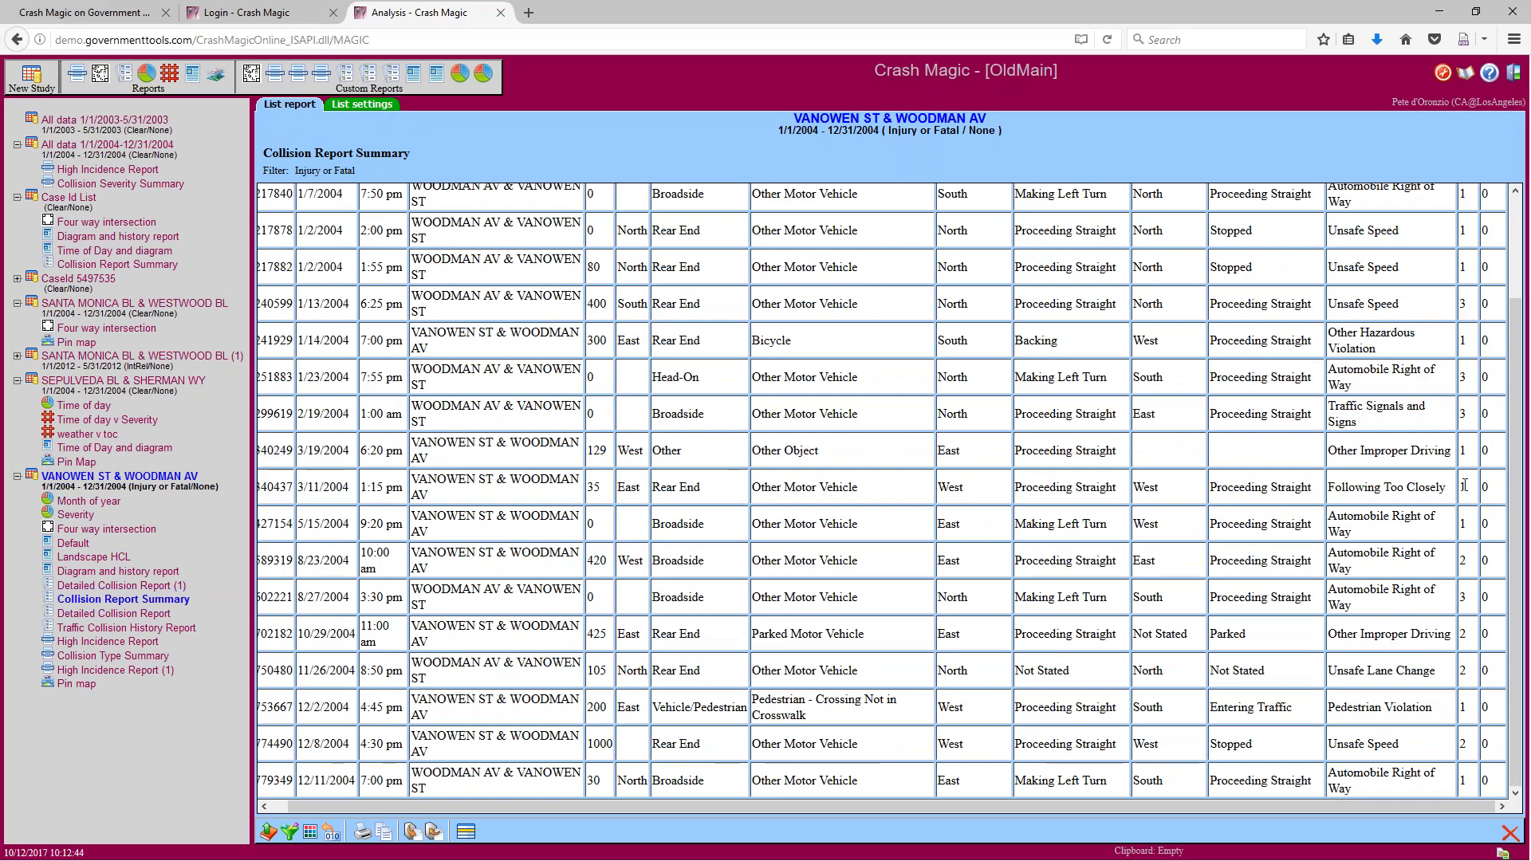
pyautogui.scroll(3, 1474, 281)
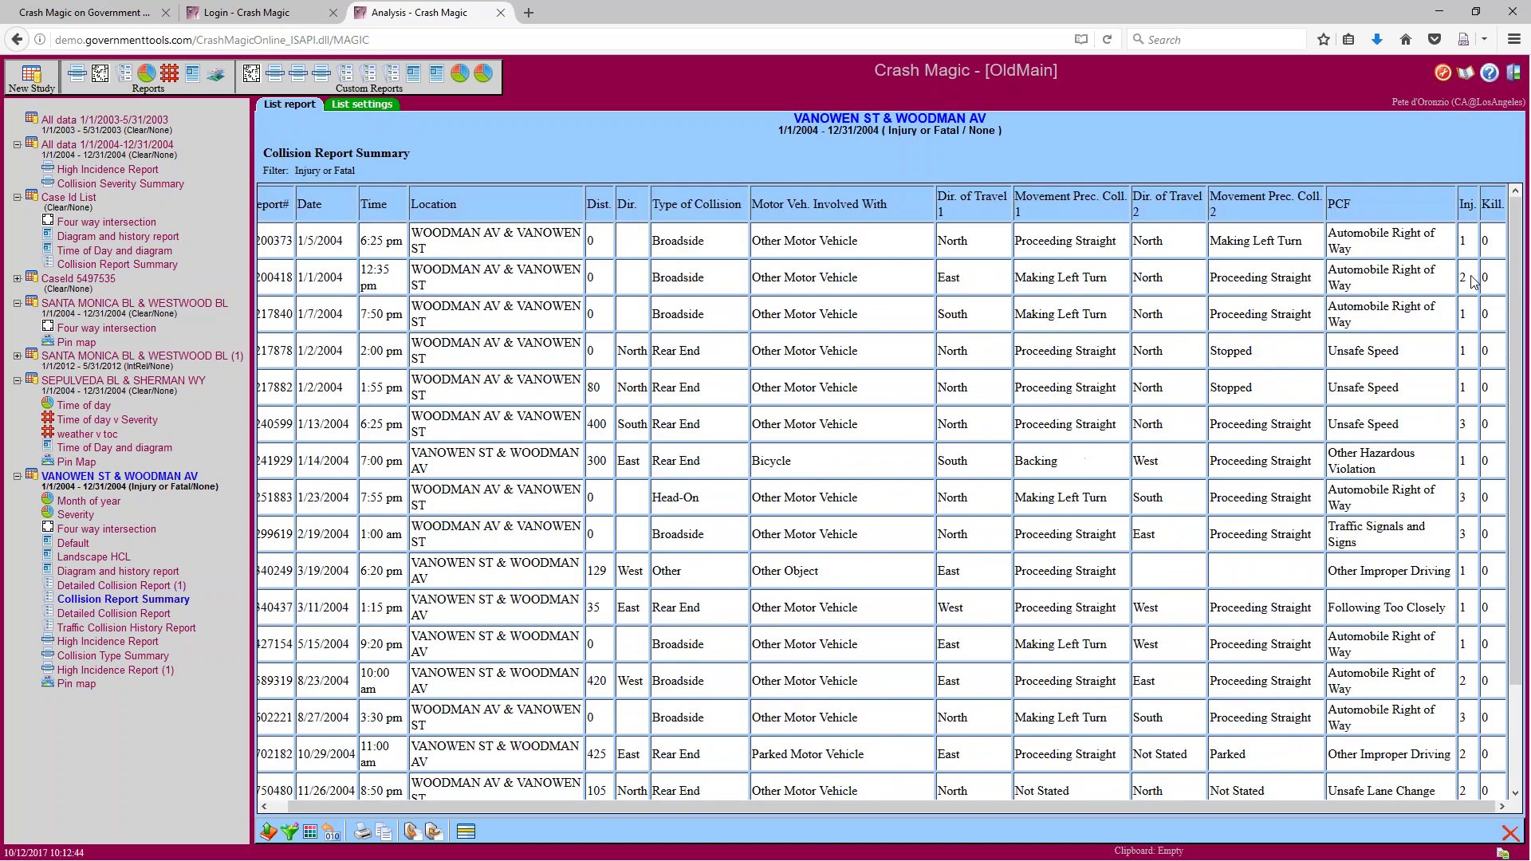
pyautogui.click(288, 832)
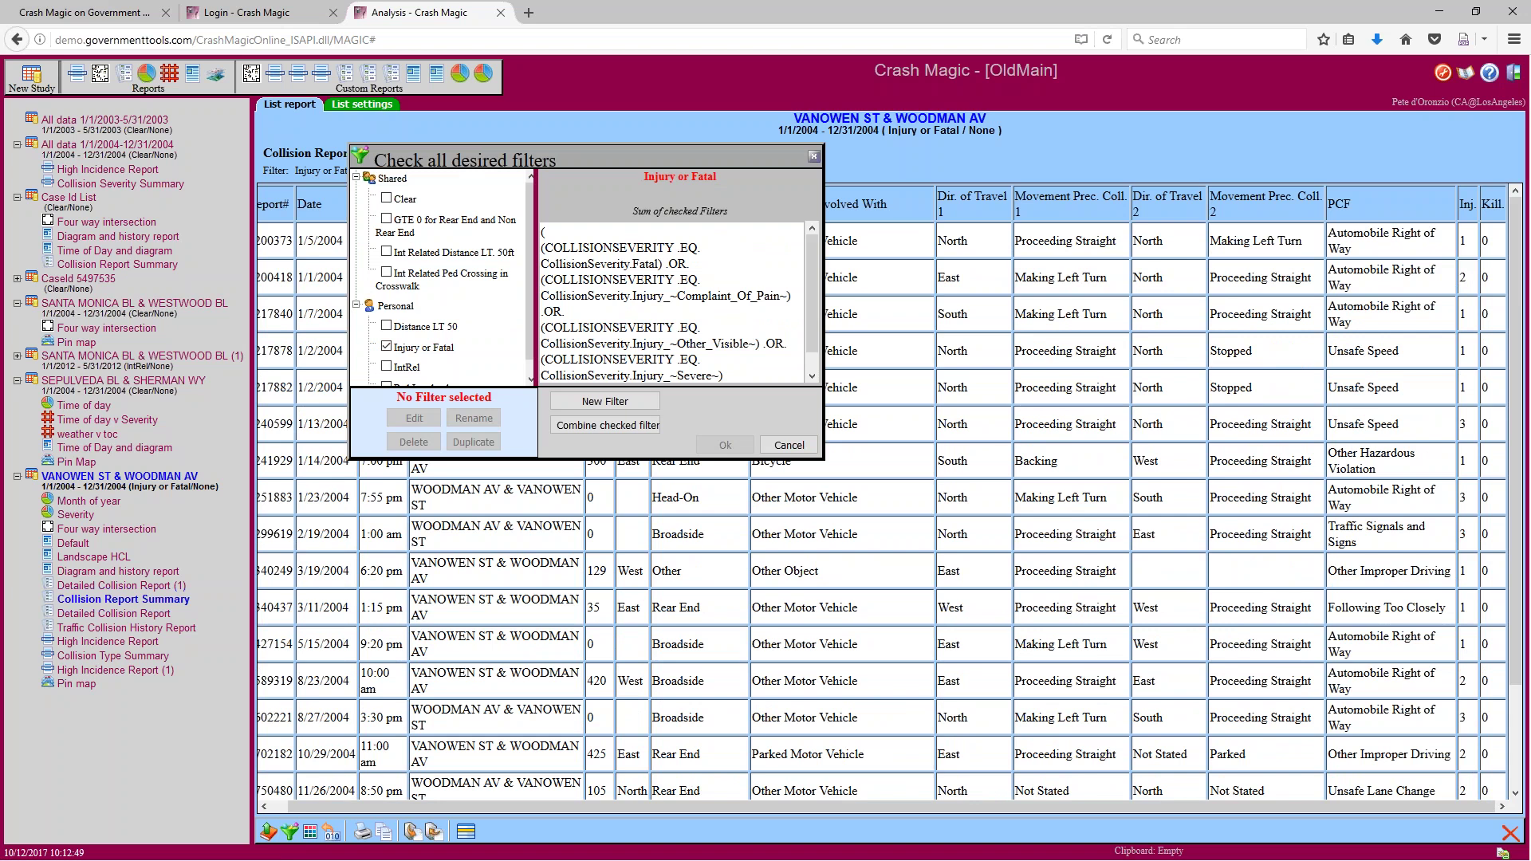
pyautogui.click(404, 199)
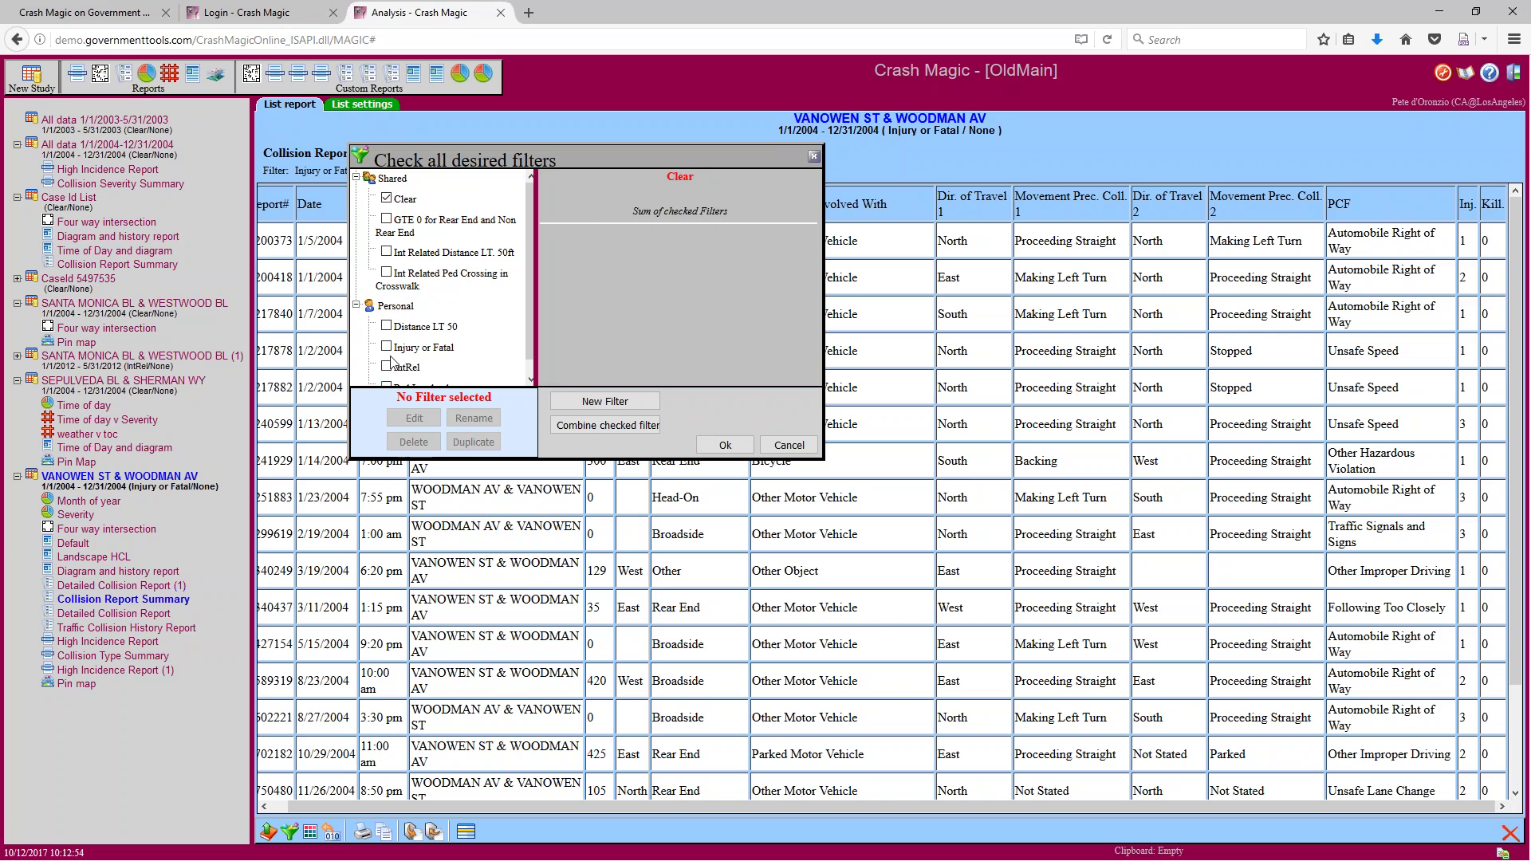
pyautogui.click(725, 445)
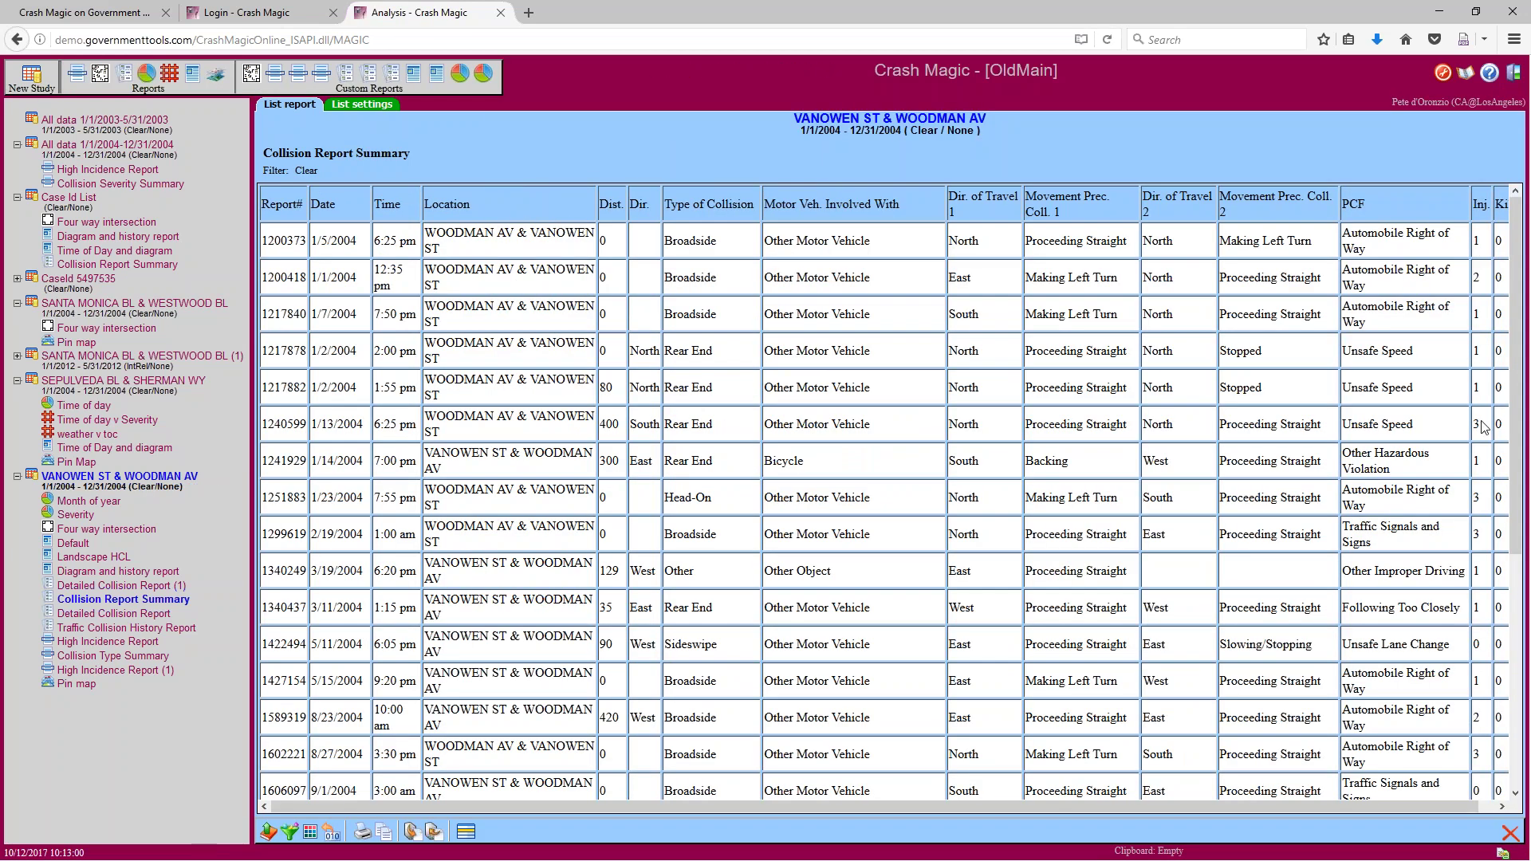
# Highlight the injury count of report 1702120 and bring up the study filter list
pyautogui.scroll(-3, 1490, 410)
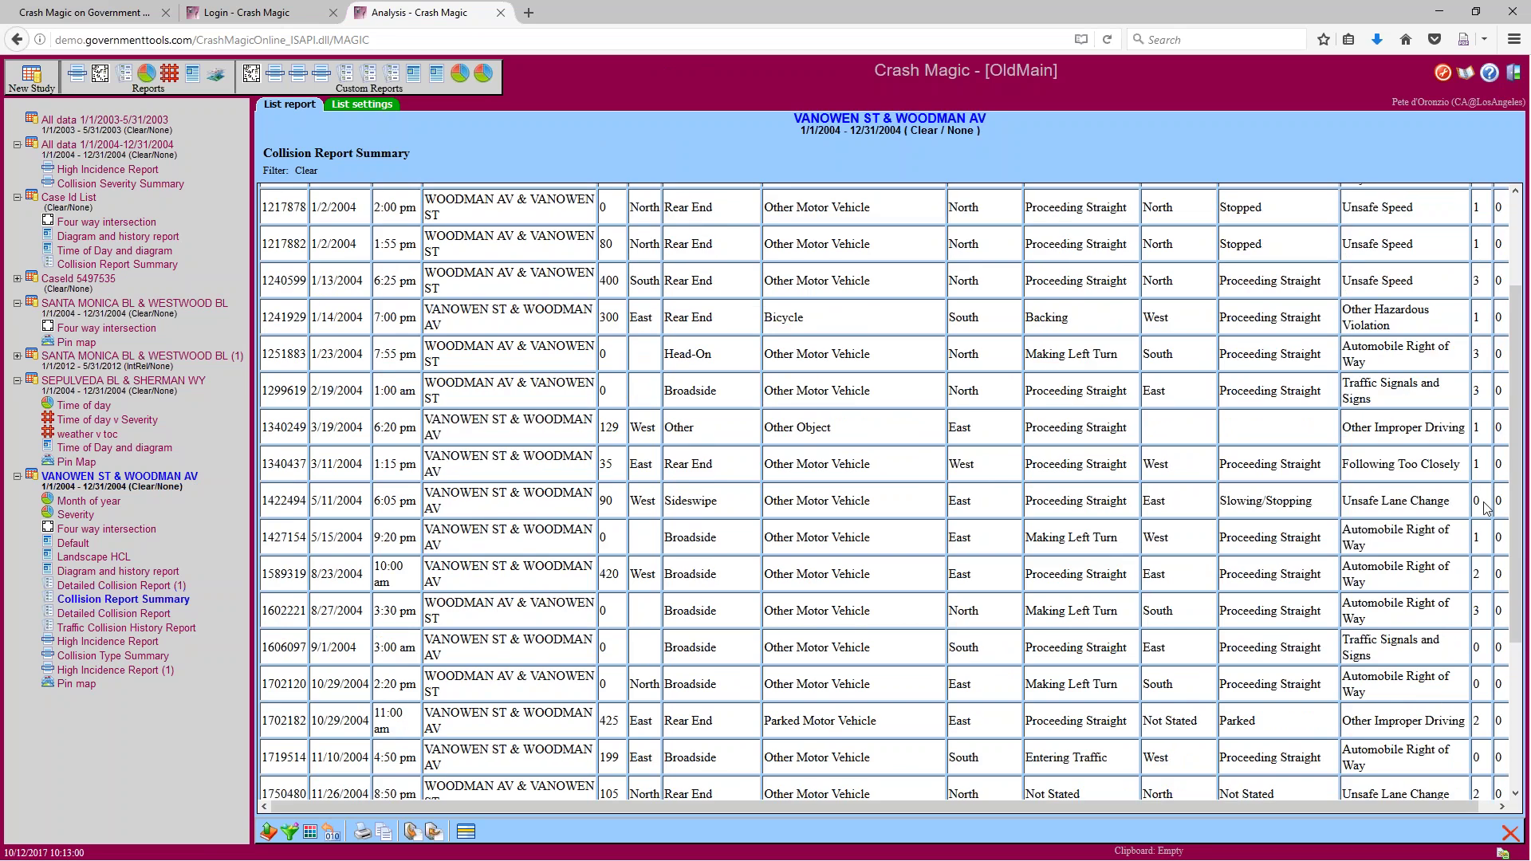
pyautogui.click(1489, 668)
pyautogui.doubleClick(1476, 688)
pyautogui.click(290, 832)
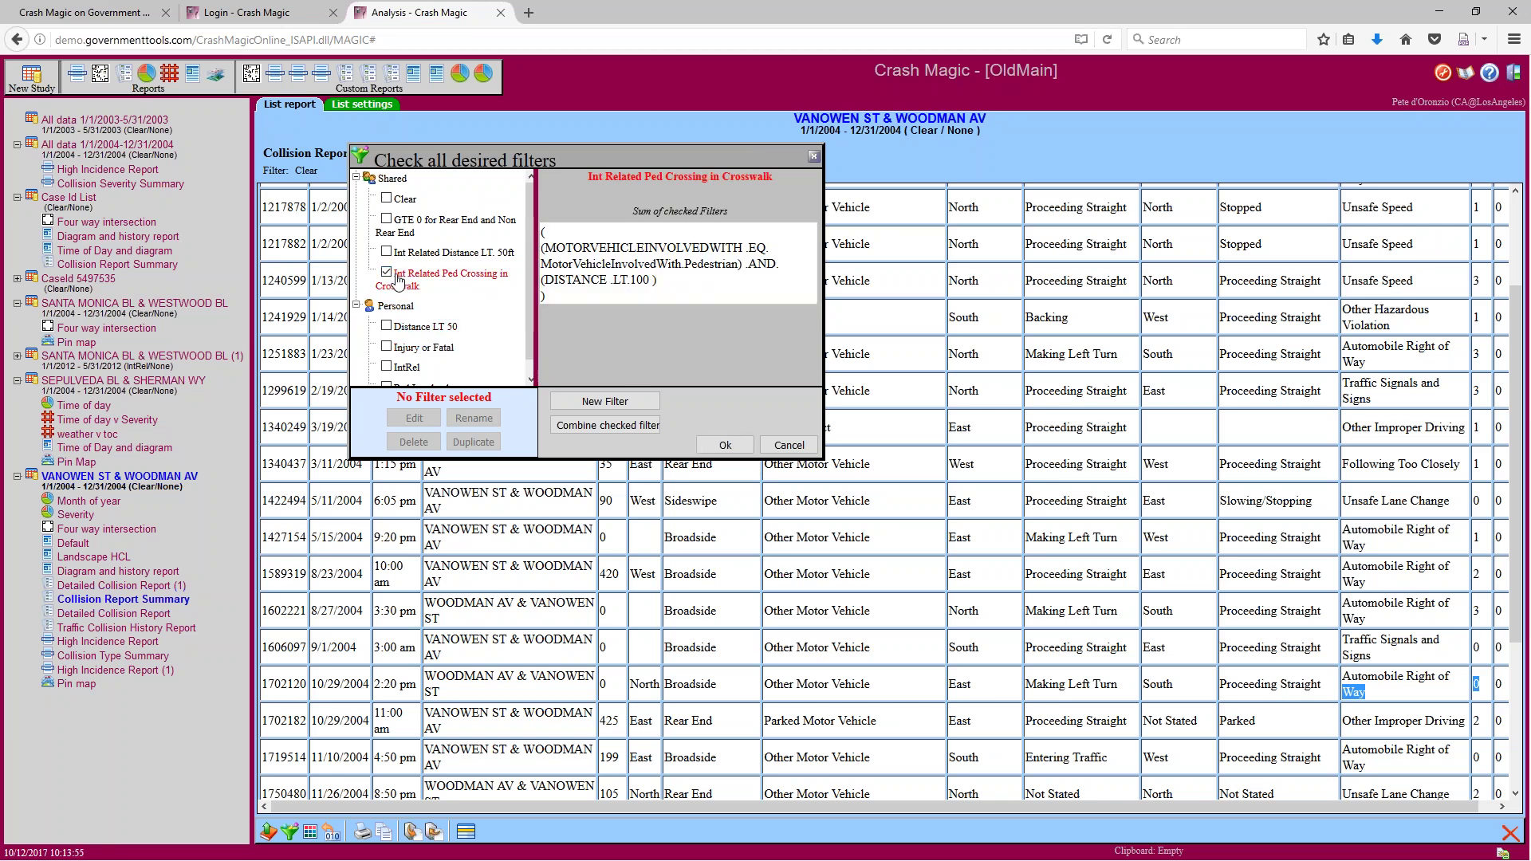
# Inspect the crosswalk filter's pedestrian condition, then switch to the Int Related Distance LT. 50ft filter
pyautogui.moveTo(564, 248); pyautogui.dragTo(701, 281)
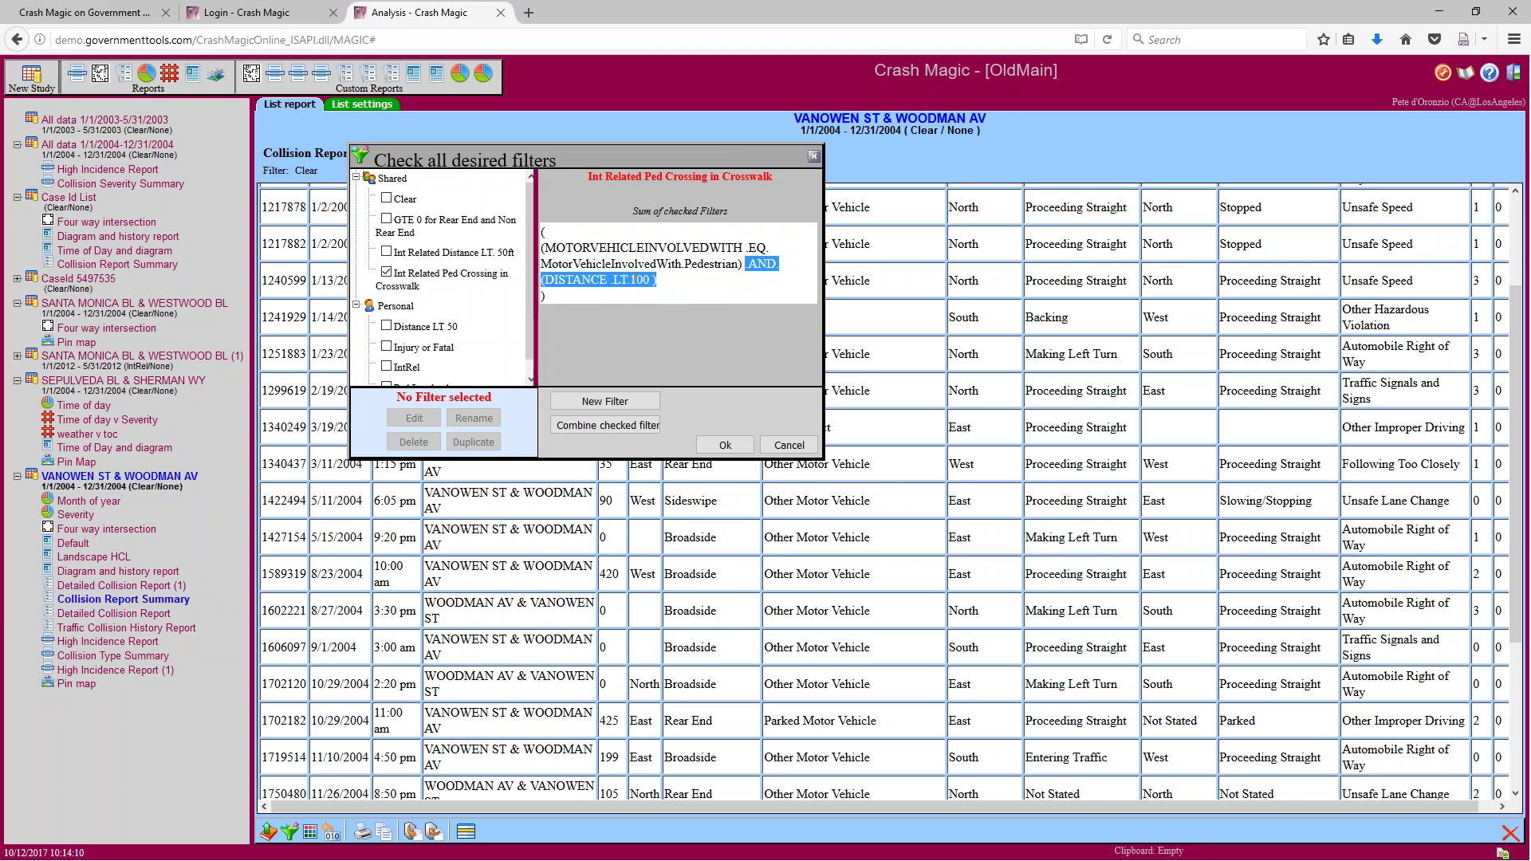
pyautogui.click(386, 272)
pyautogui.click(386, 252)
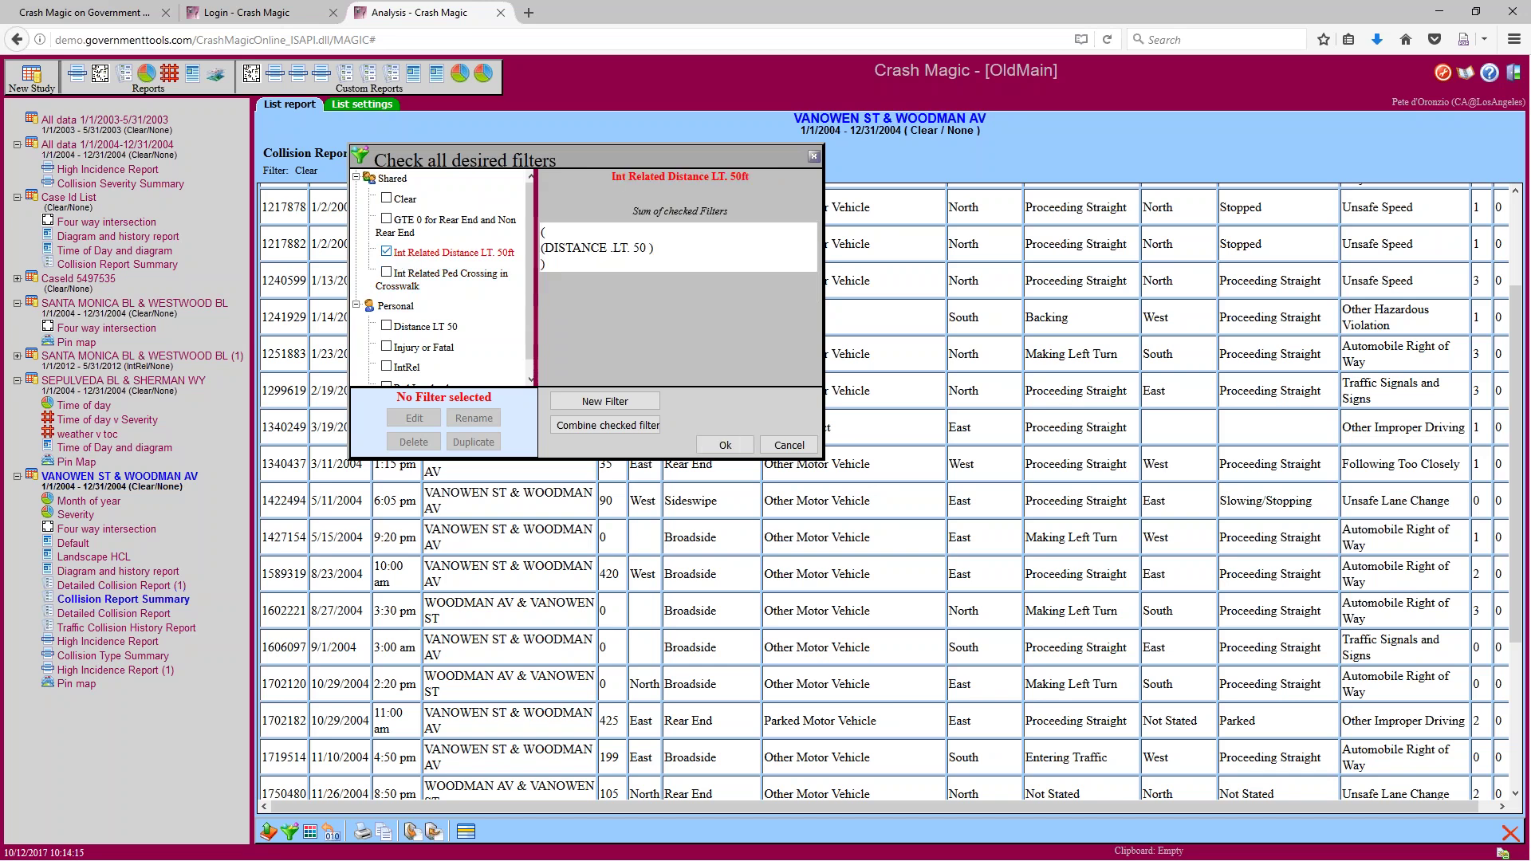
# Check GTE 0 for Rear End and Non Rear End, inspect its distance and collision-type conditions, then uncheck it
pyautogui.click(387, 252)
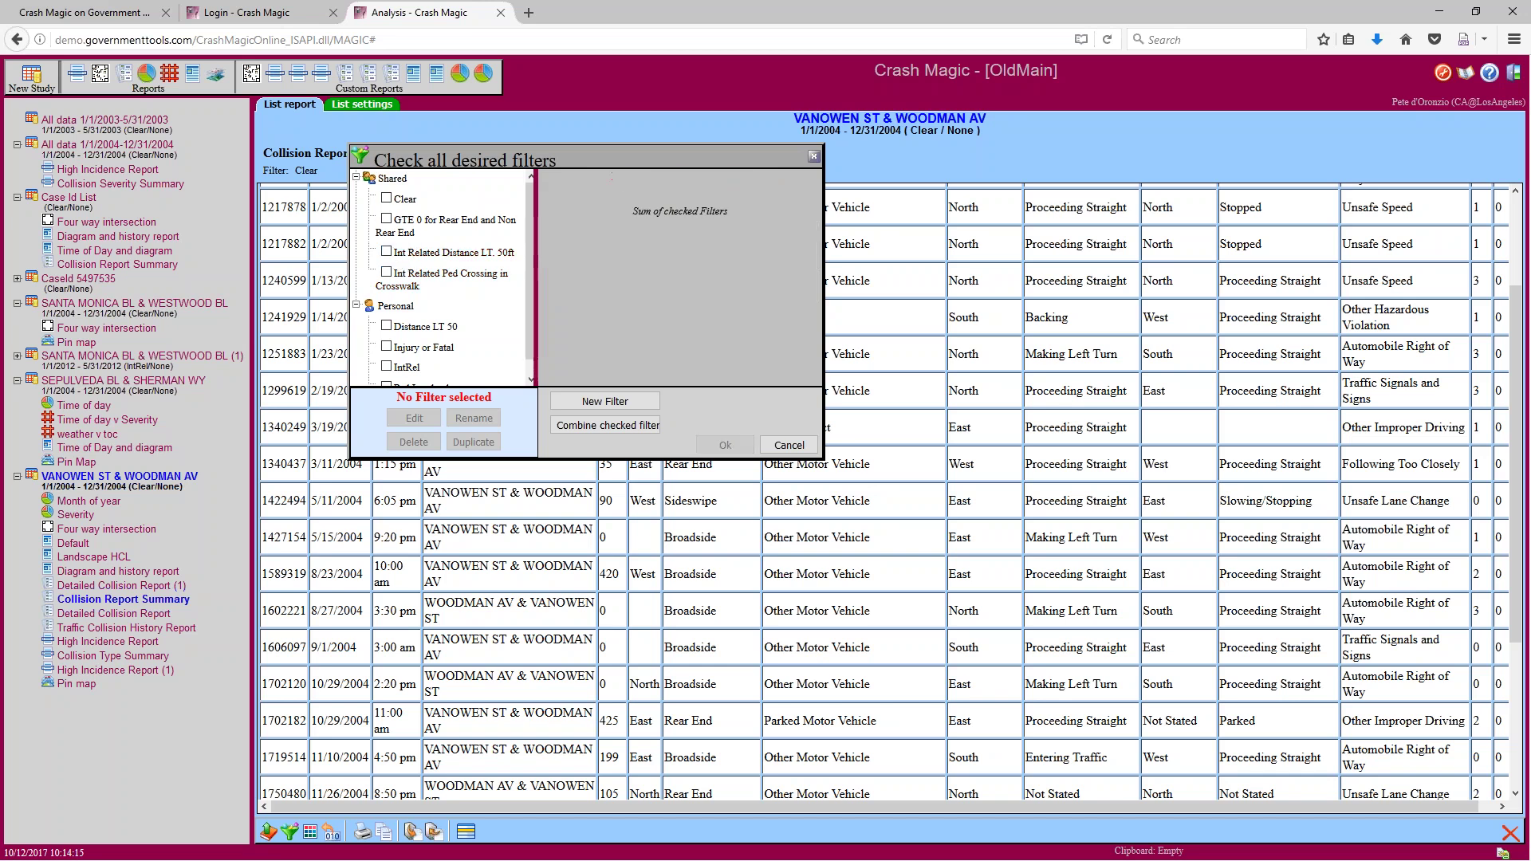
pyautogui.click(386, 219)
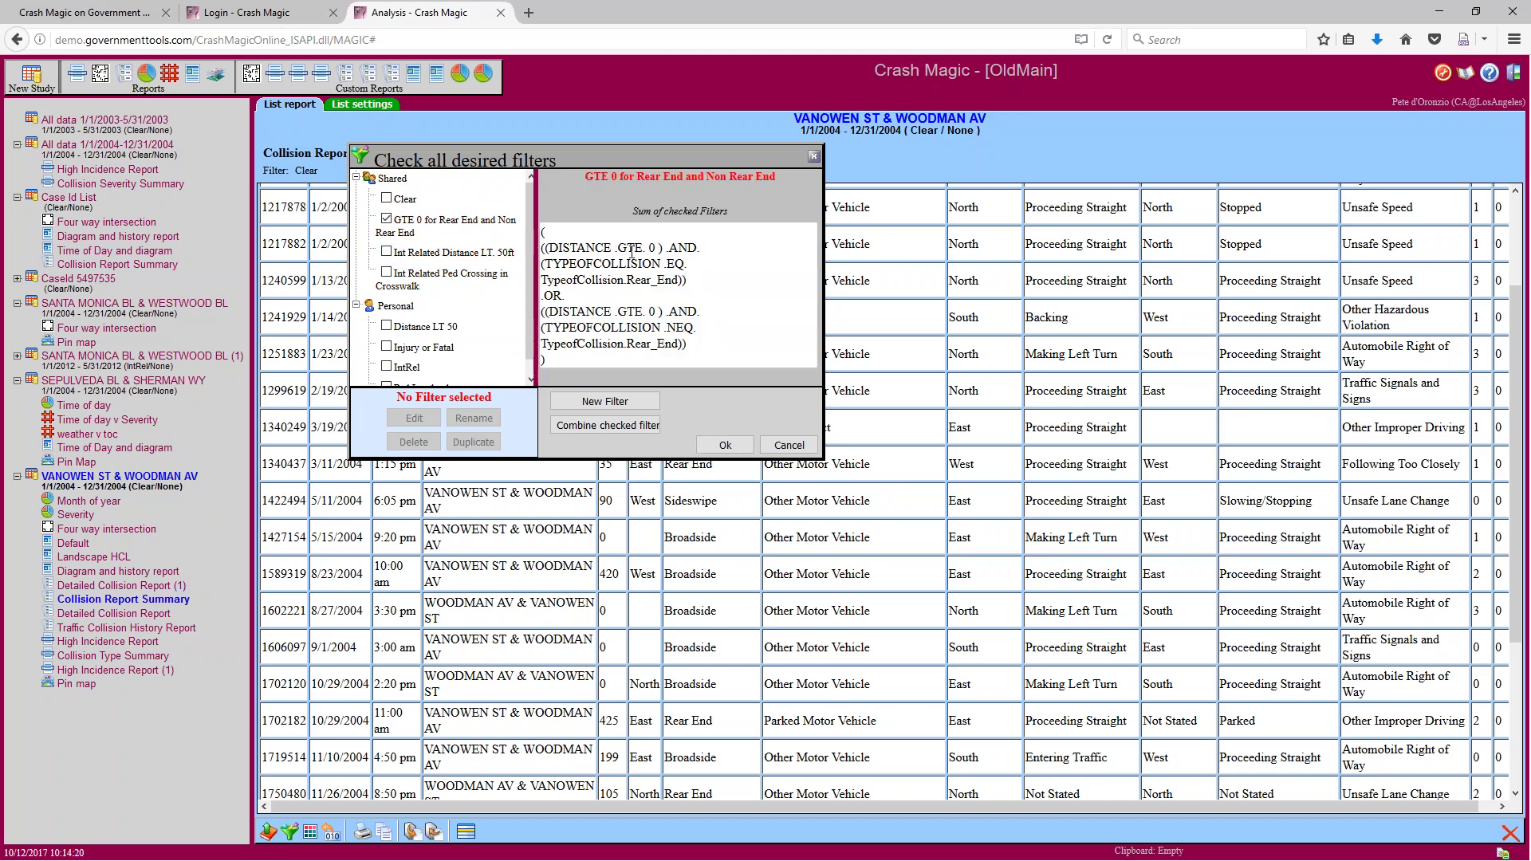
pyautogui.moveTo(659, 246); pyautogui.dragTo(594, 243)
pyautogui.moveTo(678, 280); pyautogui.dragTo(608, 280)
pyautogui.moveTo(680, 345); pyautogui.dragTo(623, 344)
pyautogui.click(387, 219)
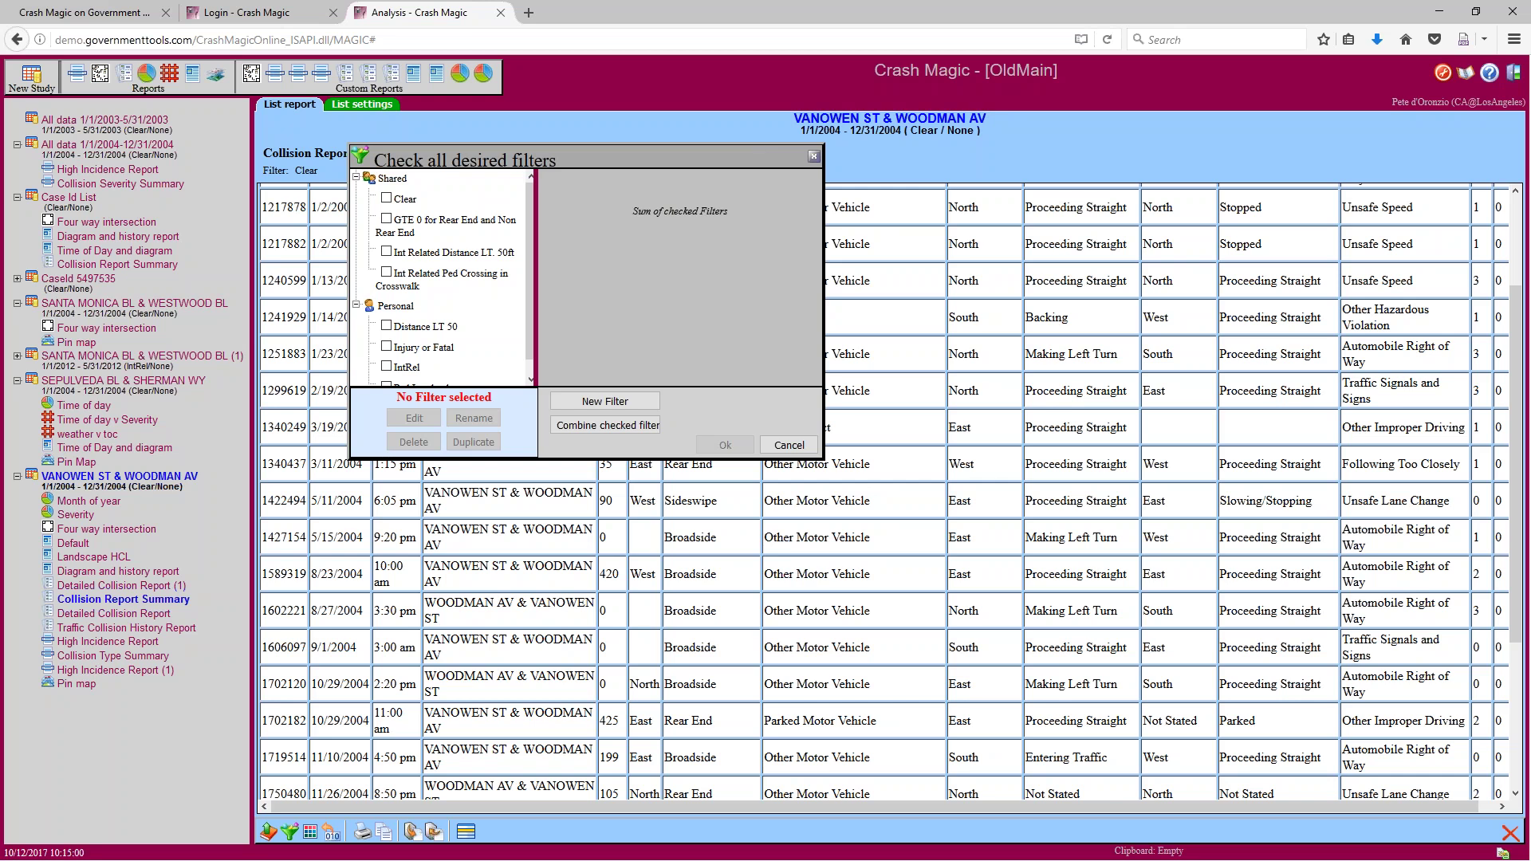
# Apply Distance LT 50 together with Ped Involved, which empties the Vanowen St & Woodman Av list
pyautogui.scroll(-2, 479, 322)
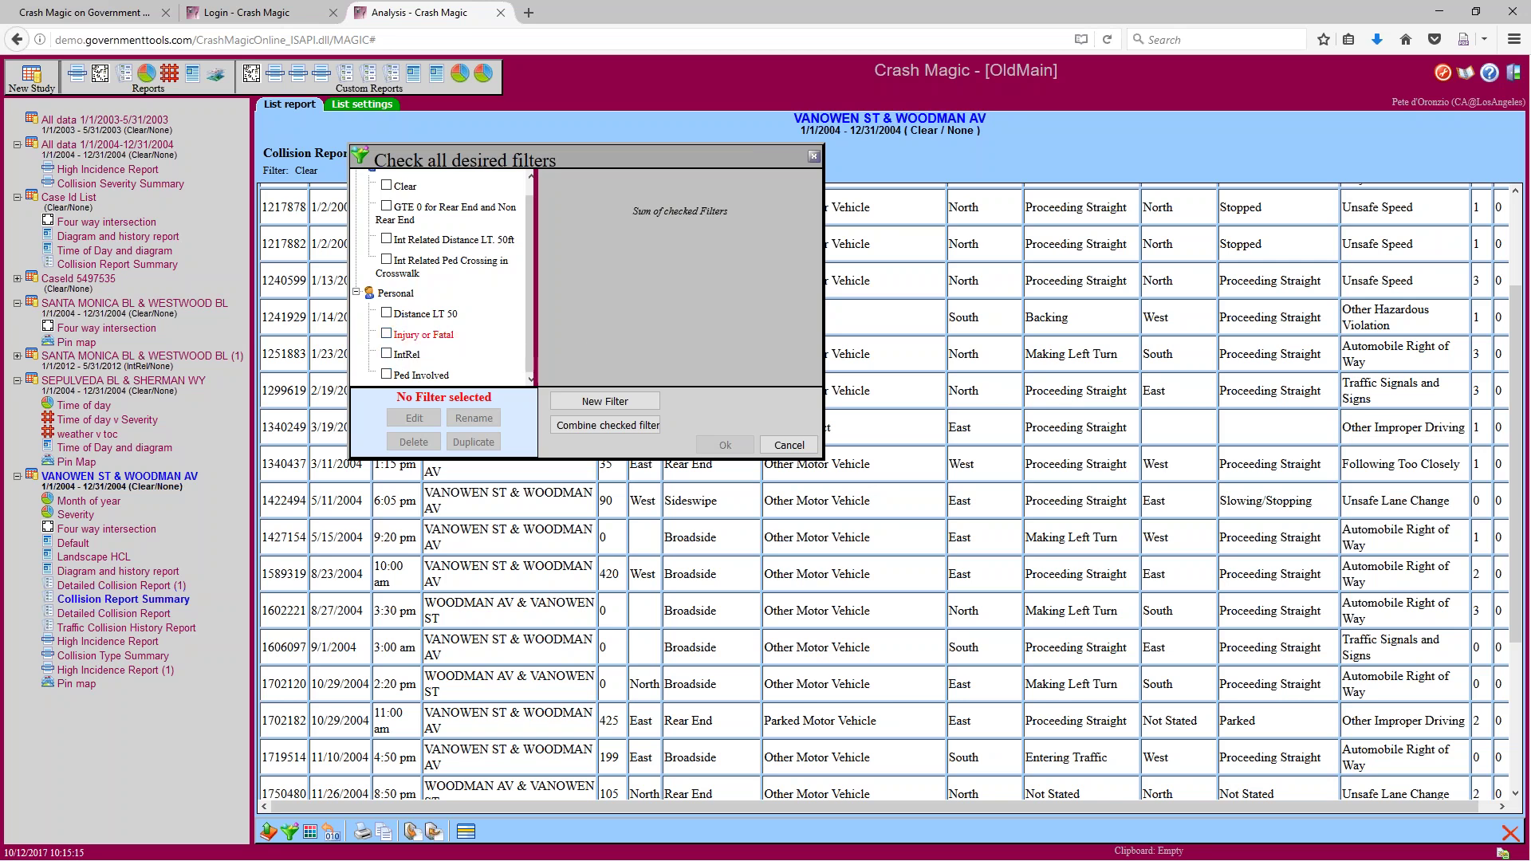
pyautogui.click(387, 335)
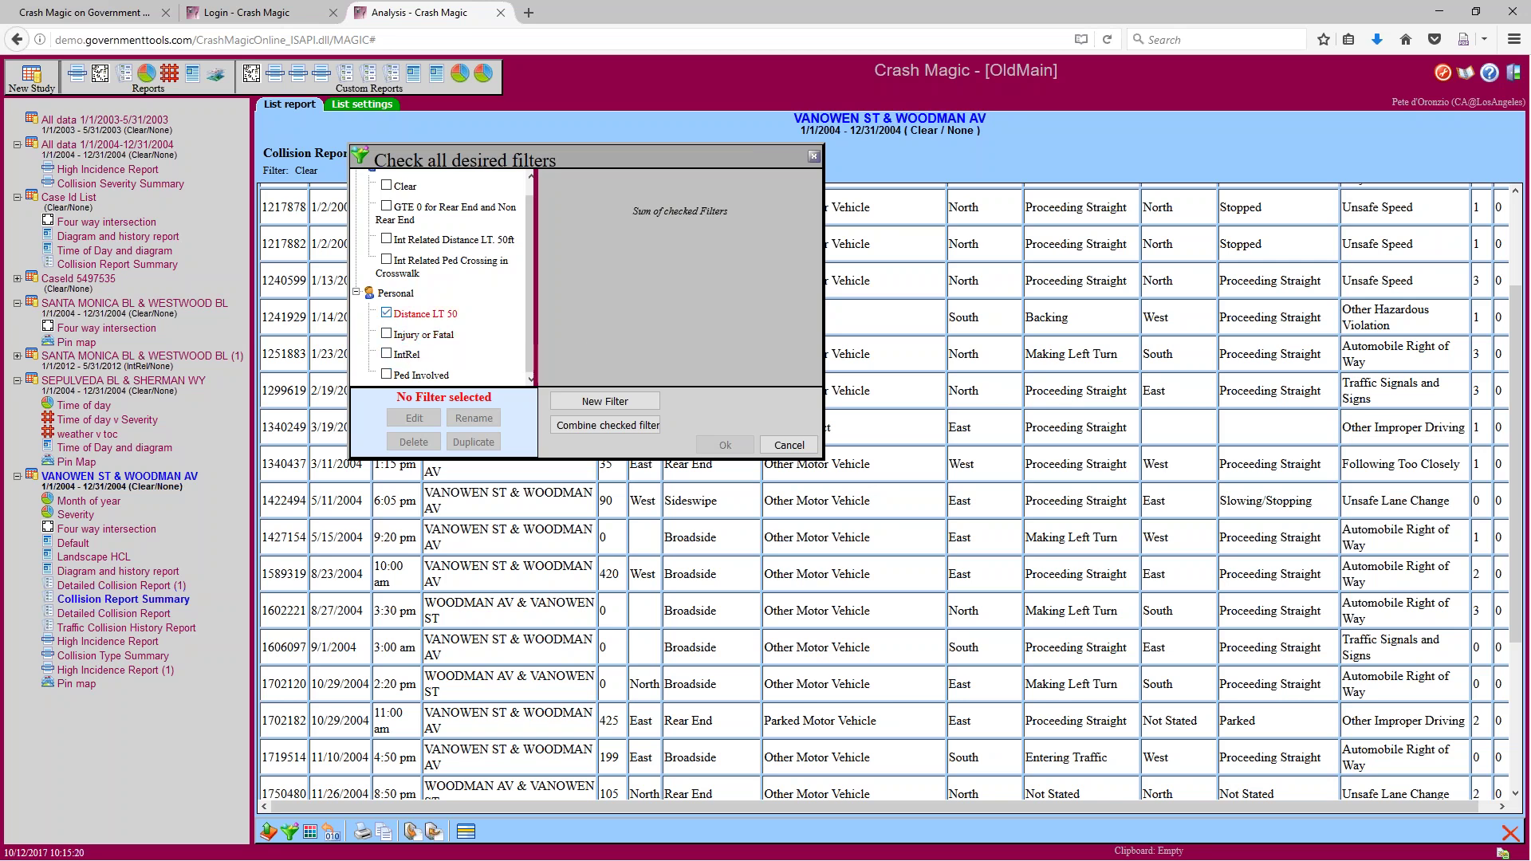
pyautogui.click(387, 375)
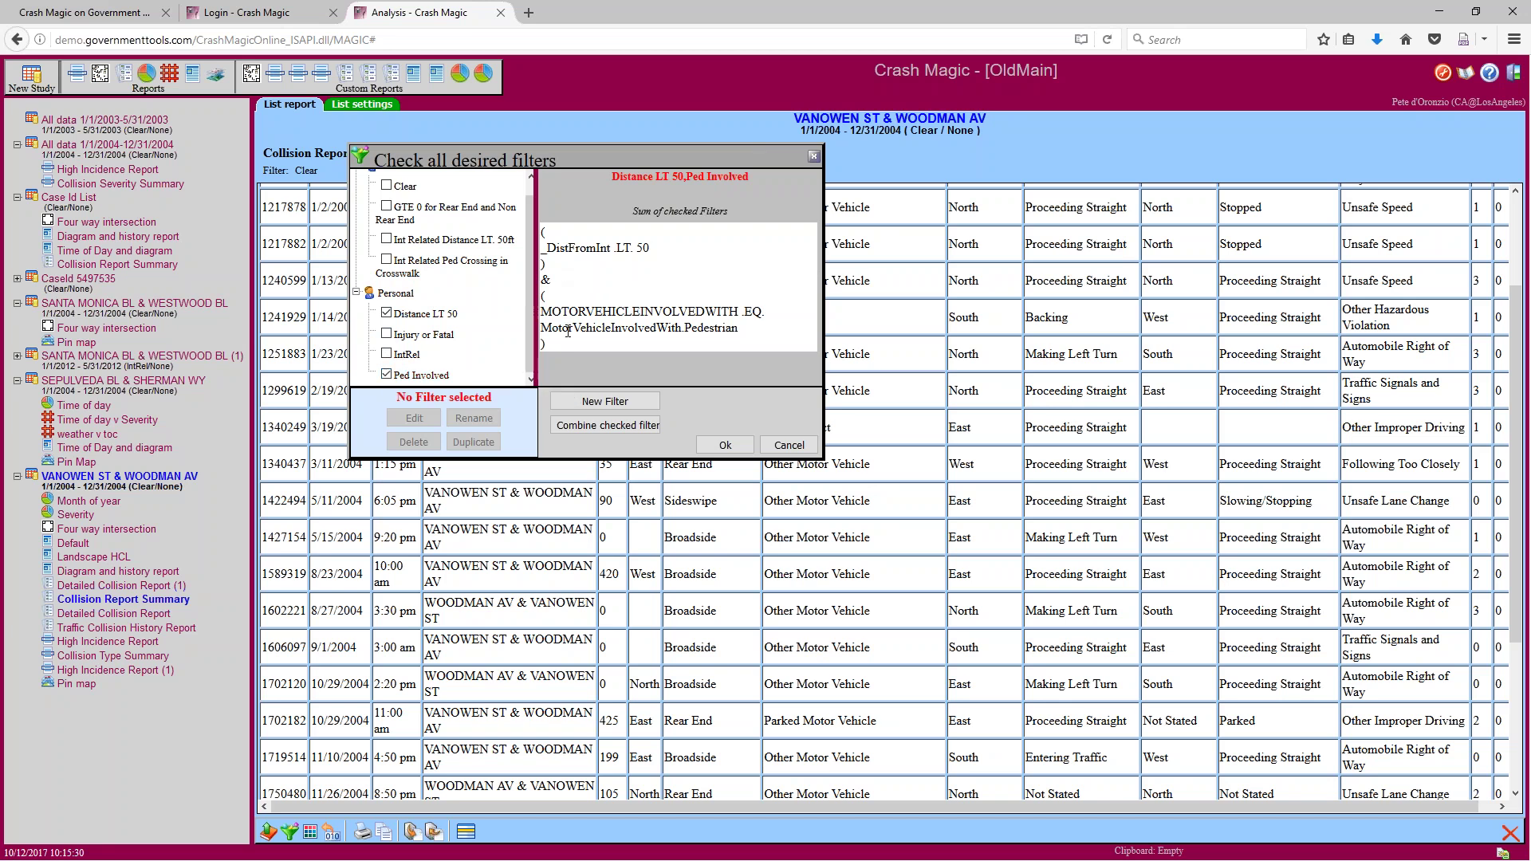
pyautogui.click(720, 453)
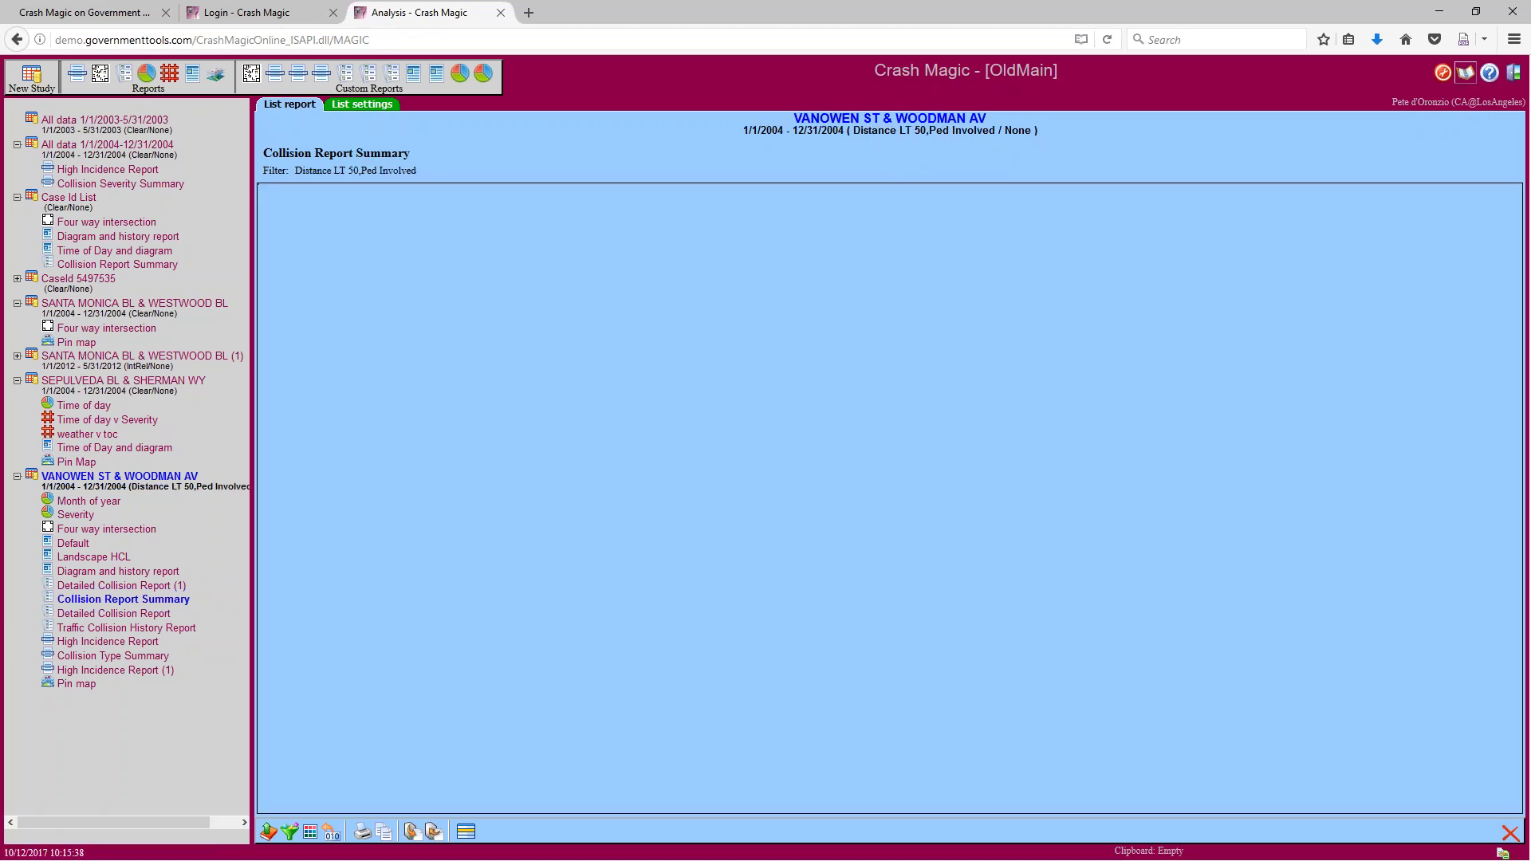
pyautogui.click(1465, 73)
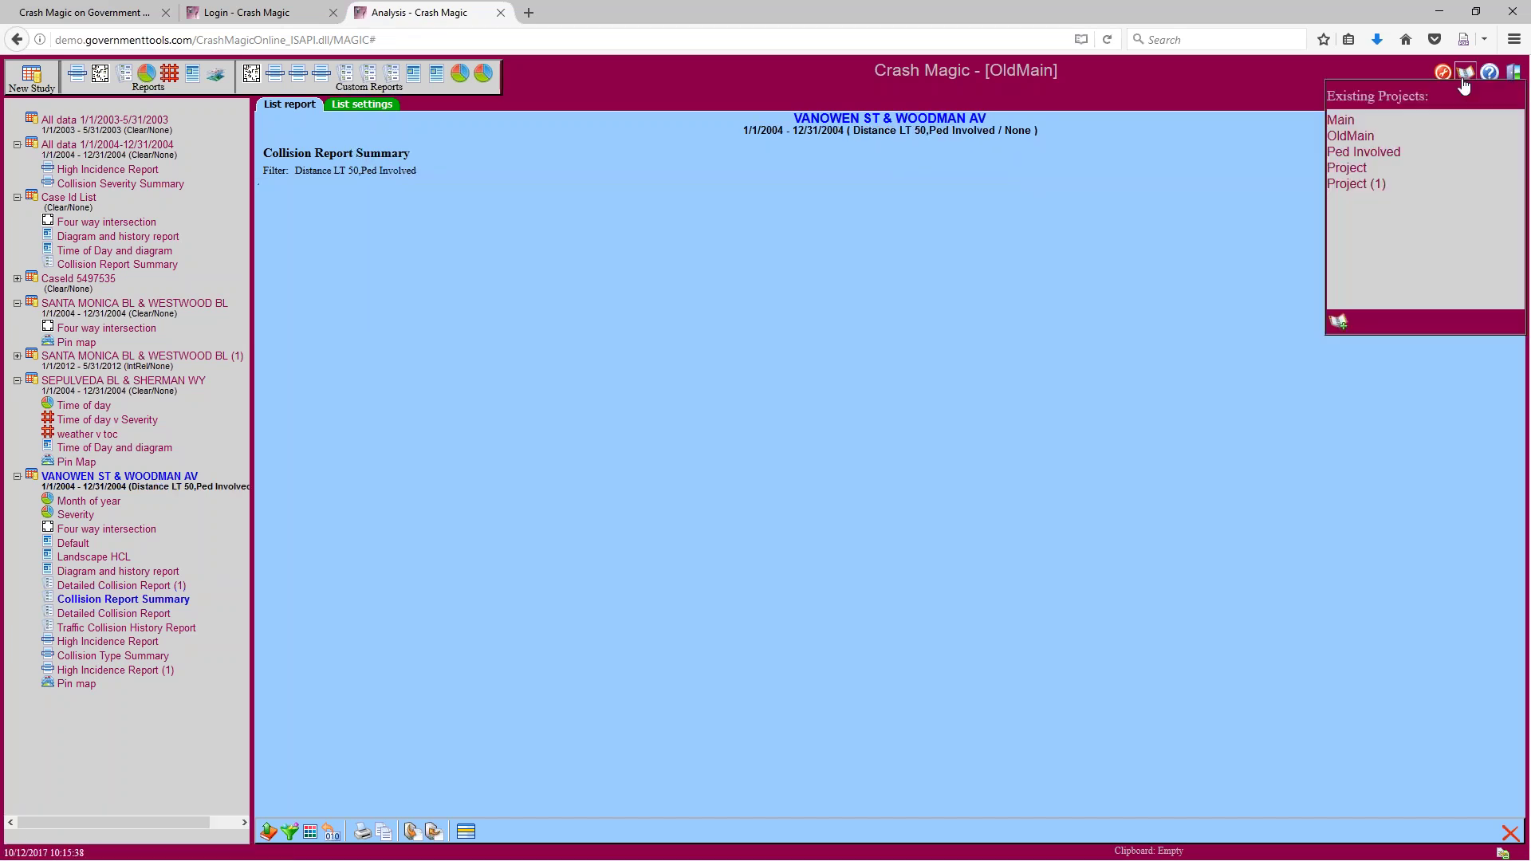
# Load the Ped Involved project's Glenoaks Bl & Van Nuys Bl collision report summary and its filters
pyautogui.click(1363, 153)
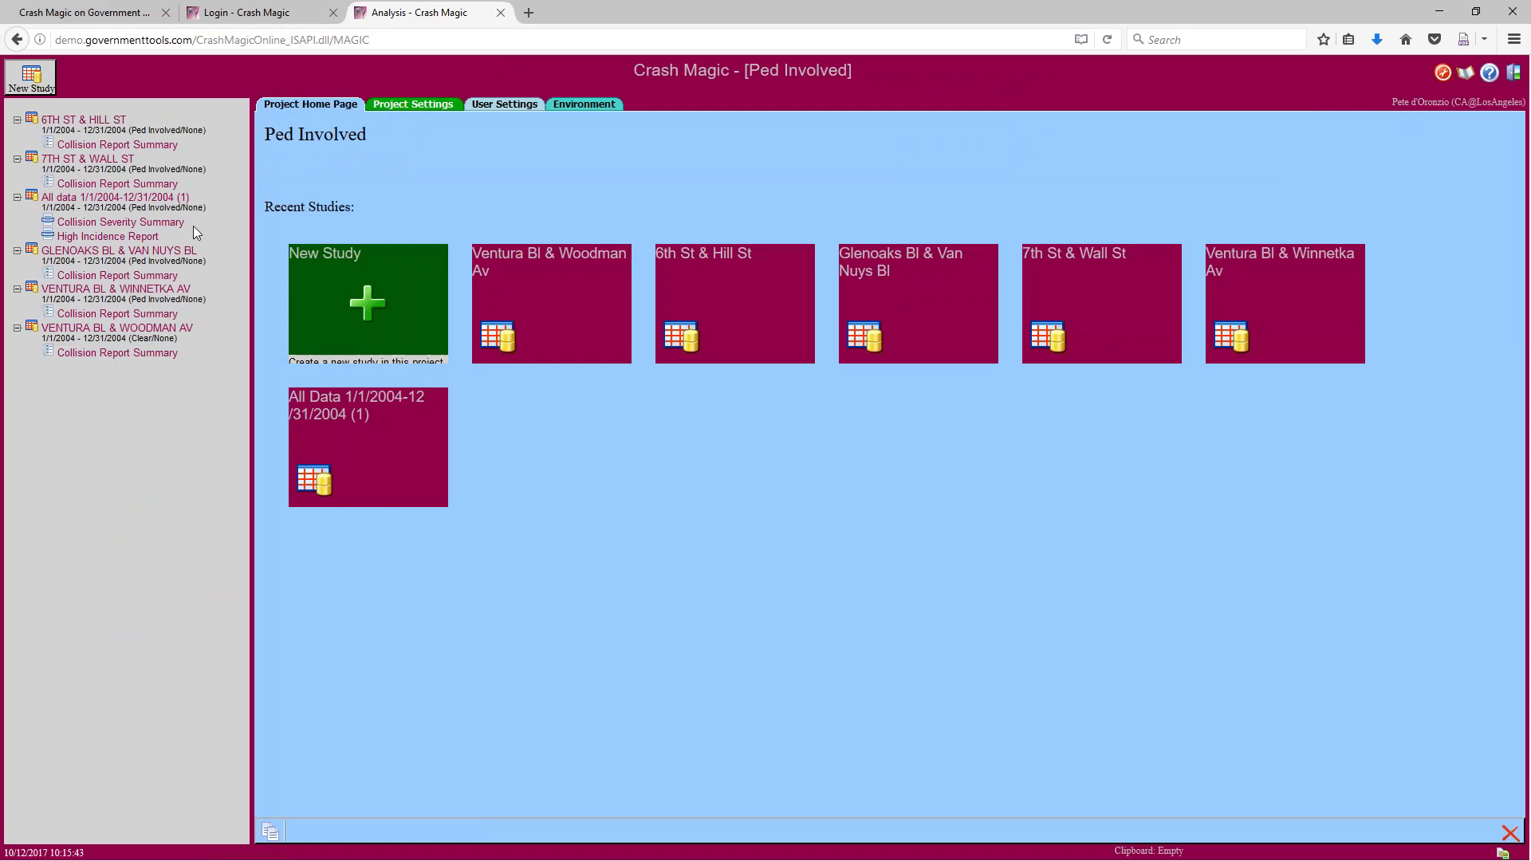
pyautogui.click(116, 276)
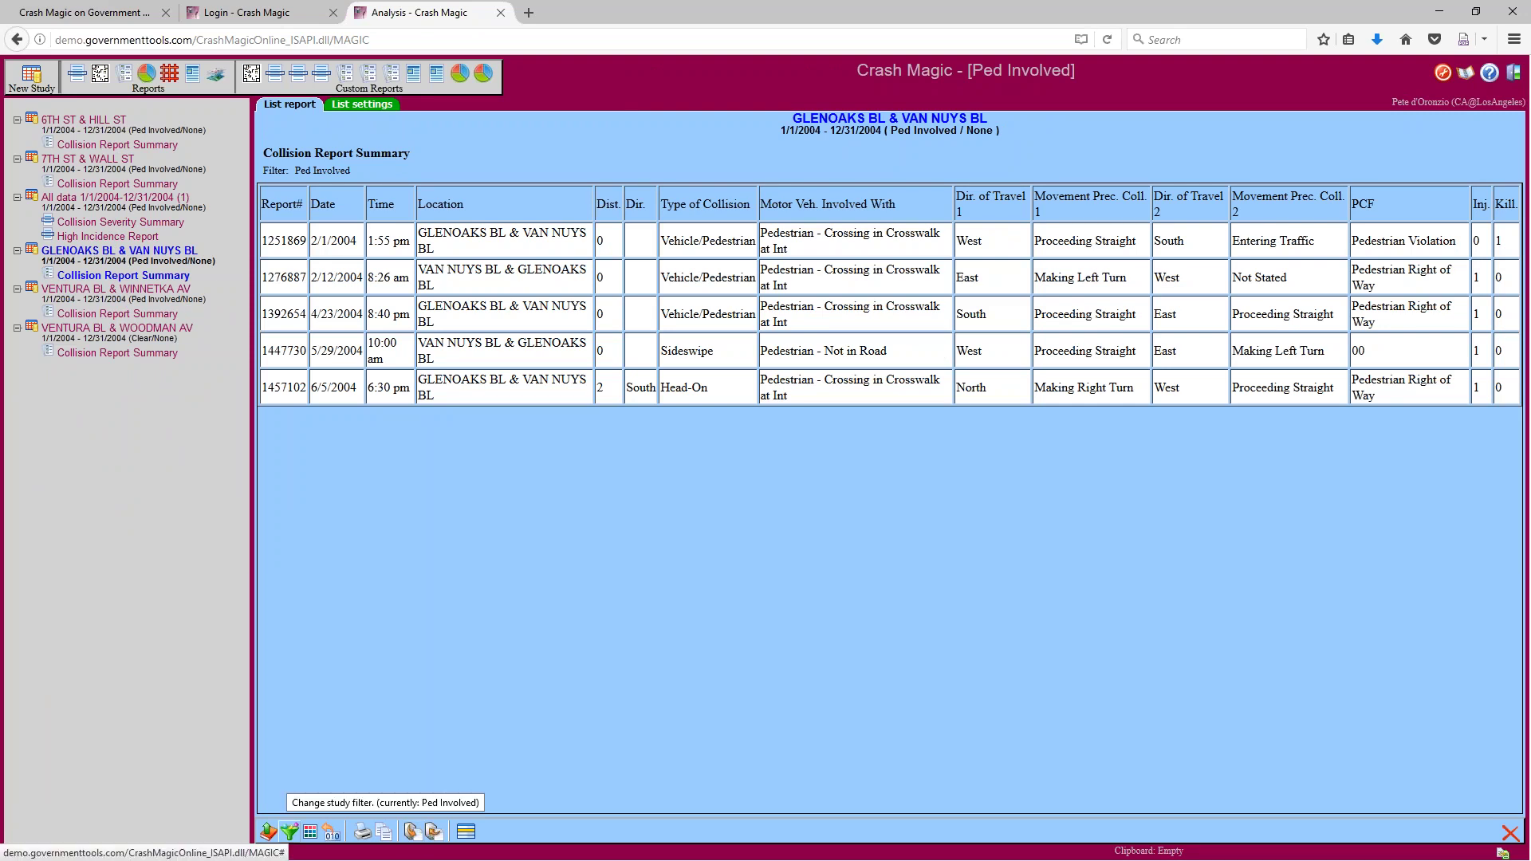
pyautogui.click(289, 831)
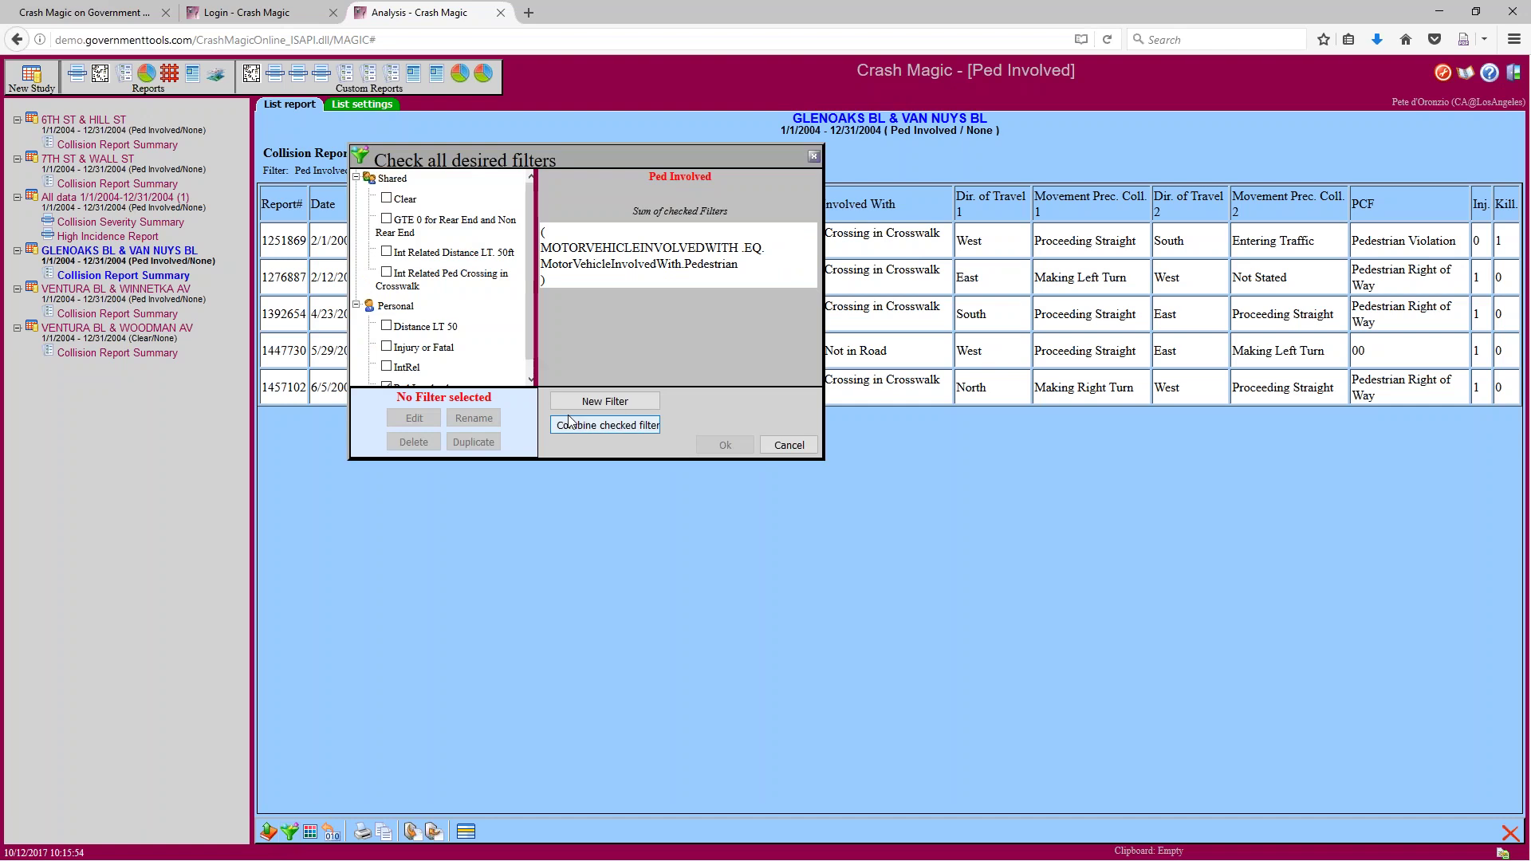
# Add Distance LT 50 to the checked Ped Involved filter and apply, keeping five collisions
pyautogui.click(387, 326)
pyautogui.scroll(-1, 443, 374)
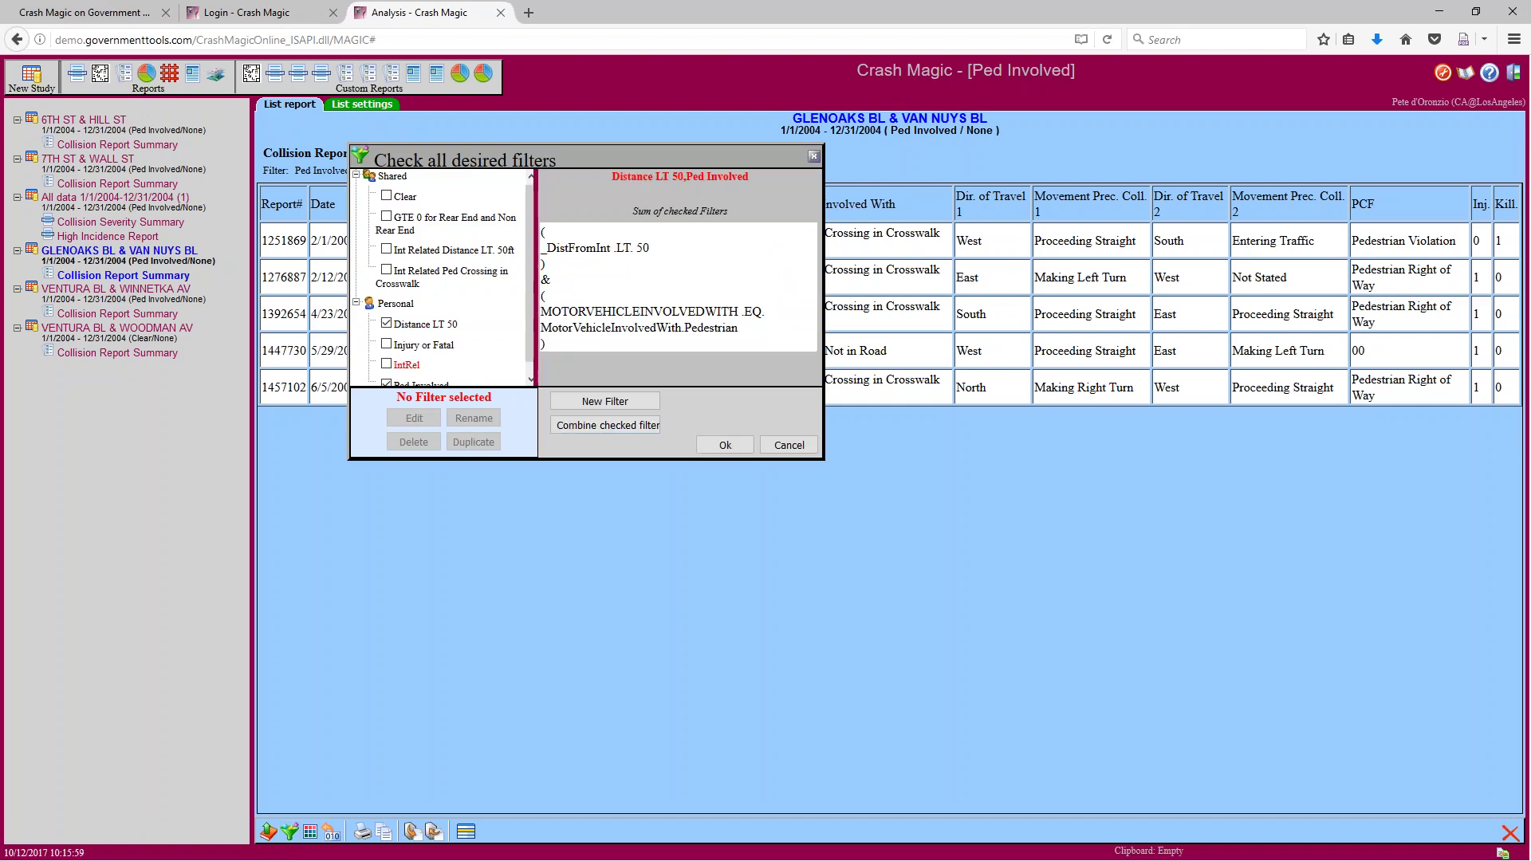
pyautogui.scroll(1, 452, 277)
pyautogui.scroll(-1, 452, 277)
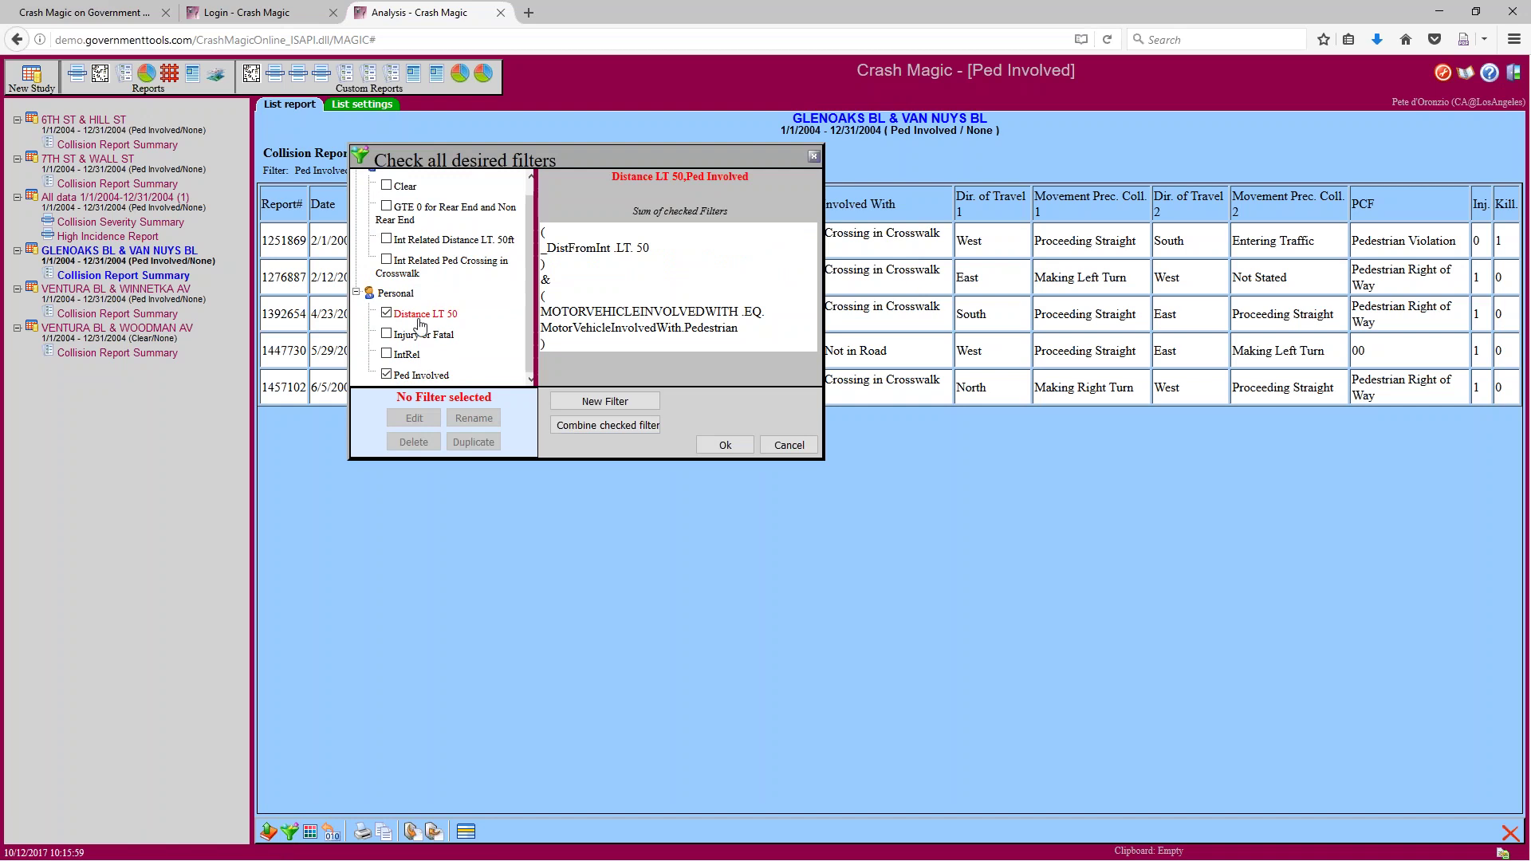
pyautogui.click(726, 449)
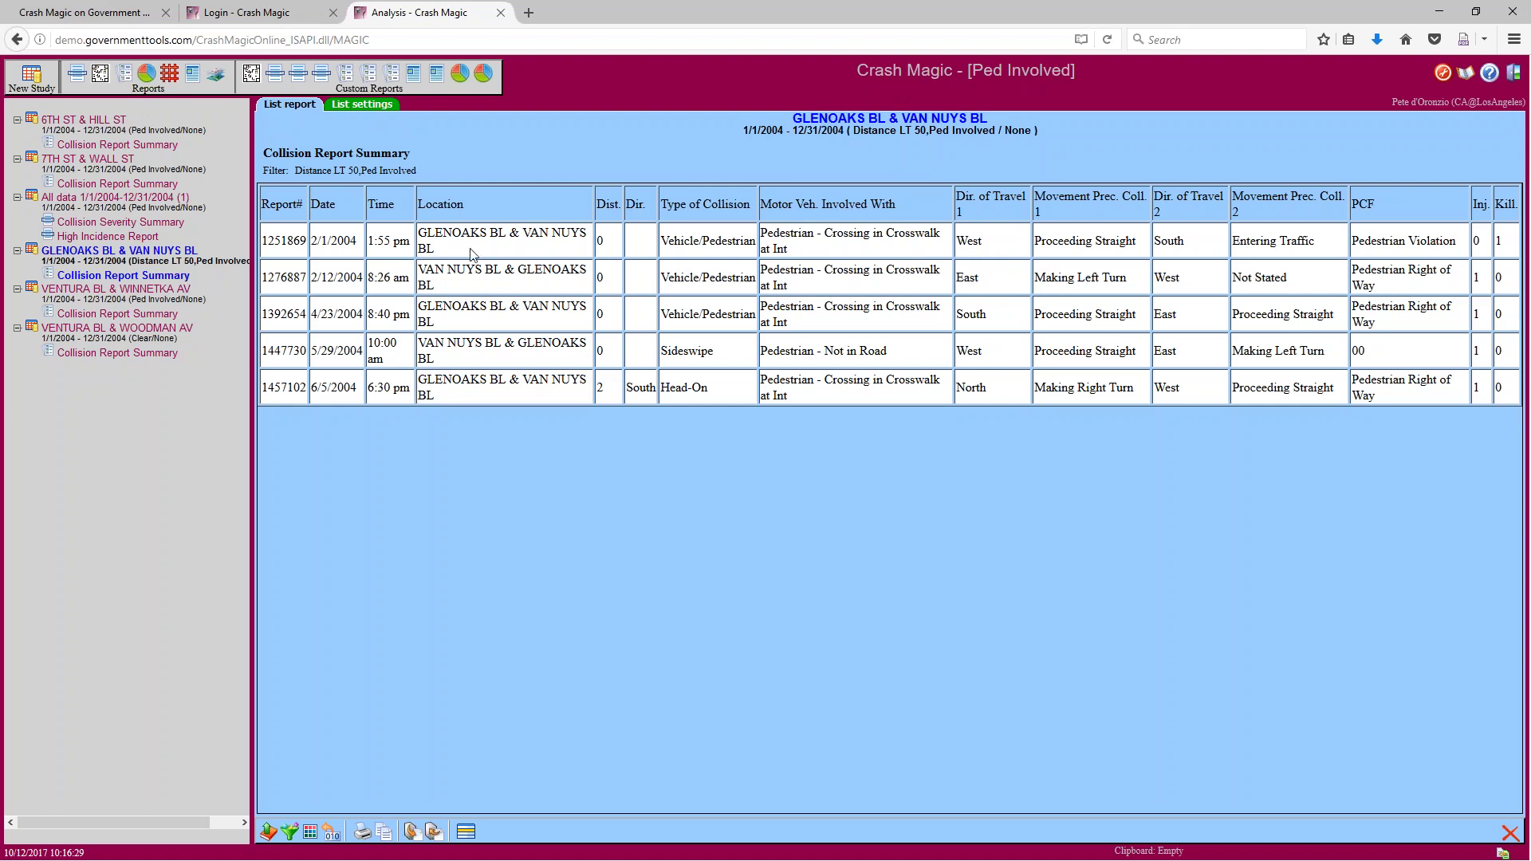
pyautogui.moveTo(262, 169); pyautogui.dragTo(416, 175)
pyautogui.click(417, 173)
pyautogui.moveTo(264, 170); pyautogui.dragTo(361, 171)
pyautogui.click(366, 171)
pyautogui.moveTo(361, 171); pyautogui.dragTo(418, 170)
# Combine the checked Distance LT 50 and Ped Involved filters into a new Combined filter
pyautogui.click(289, 832)
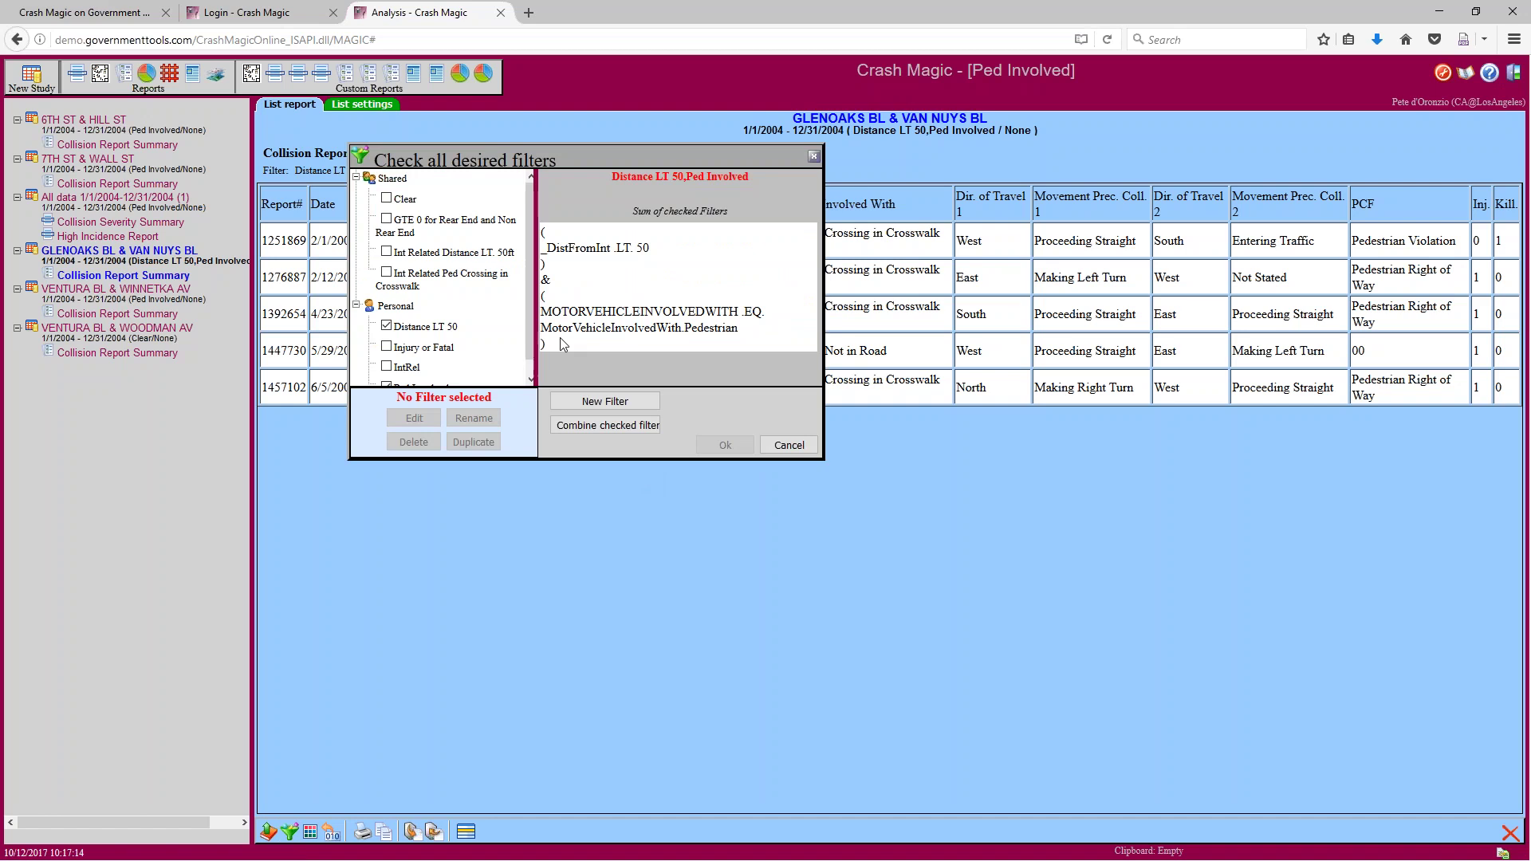
pyautogui.scroll(-2, 525, 343)
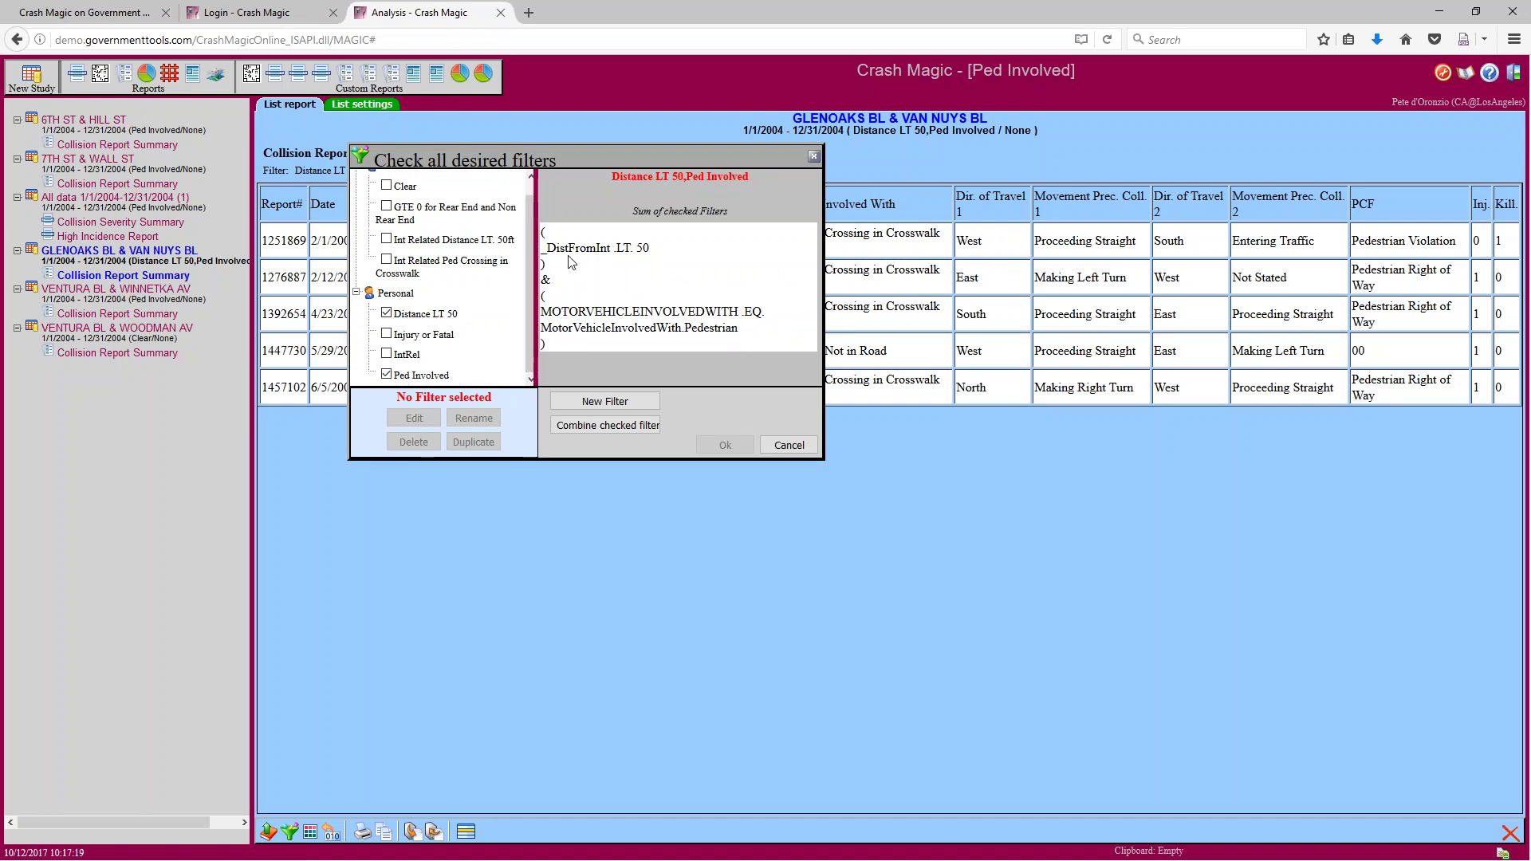
pyautogui.click(601, 427)
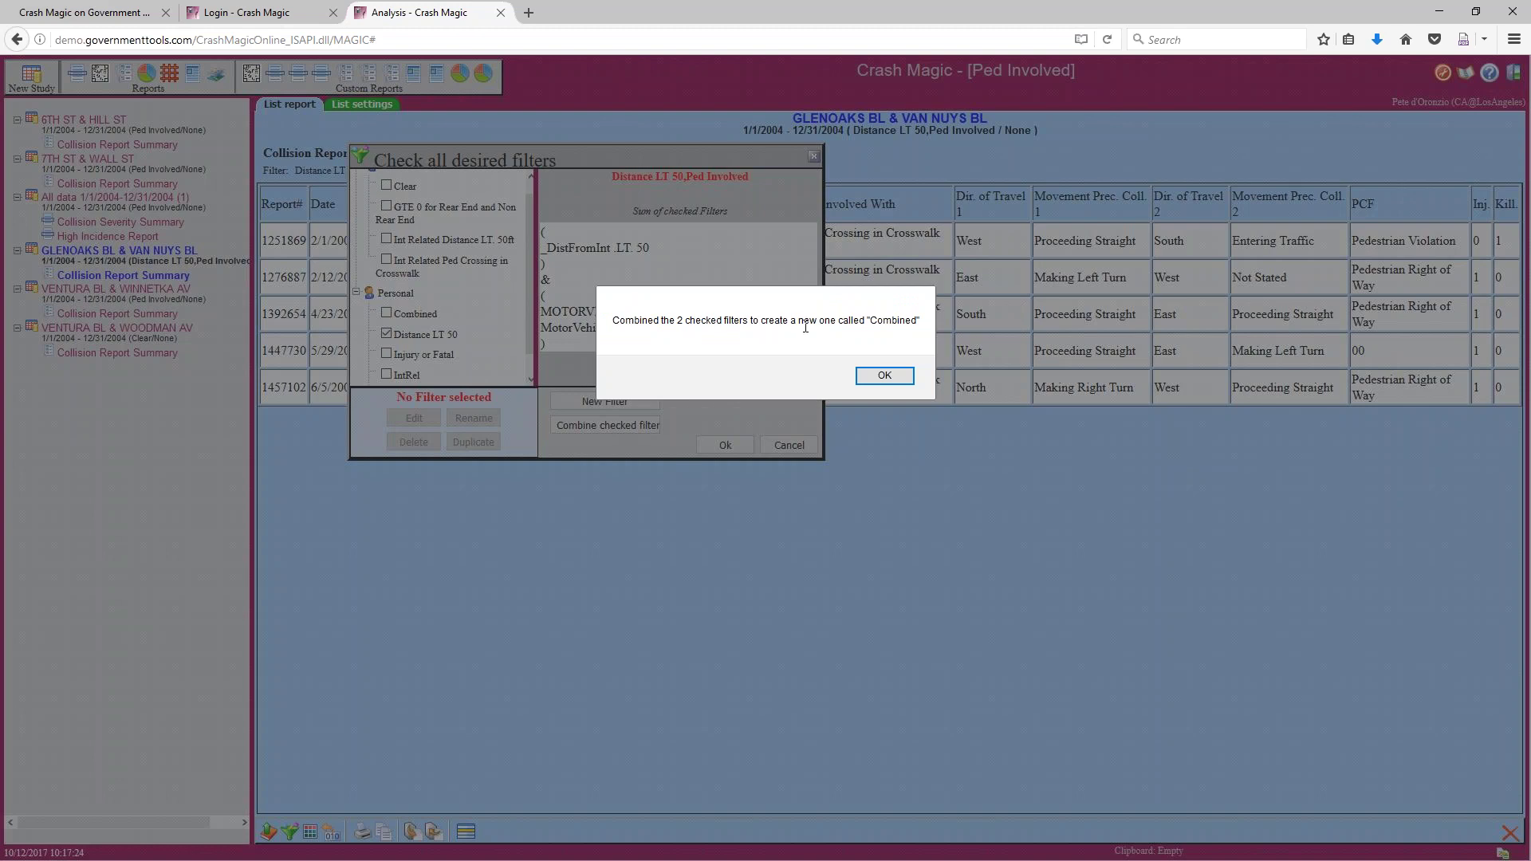
pyautogui.click(880, 376)
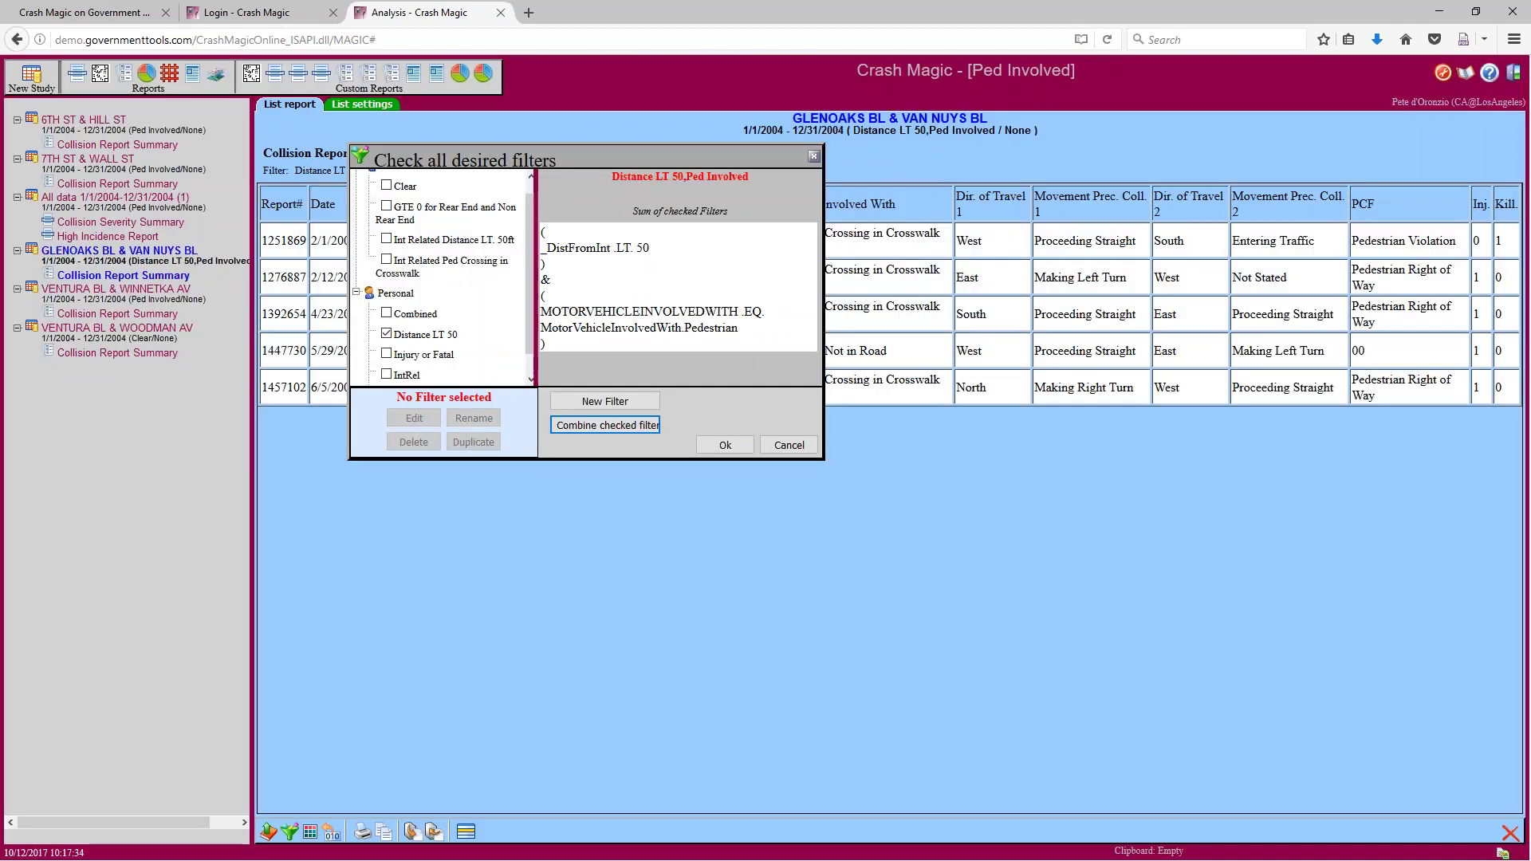
# Check only the Combined filter to show its AllTrue($Distance LT 50$,$Ped Involved$) expression
pyautogui.click(423, 318)
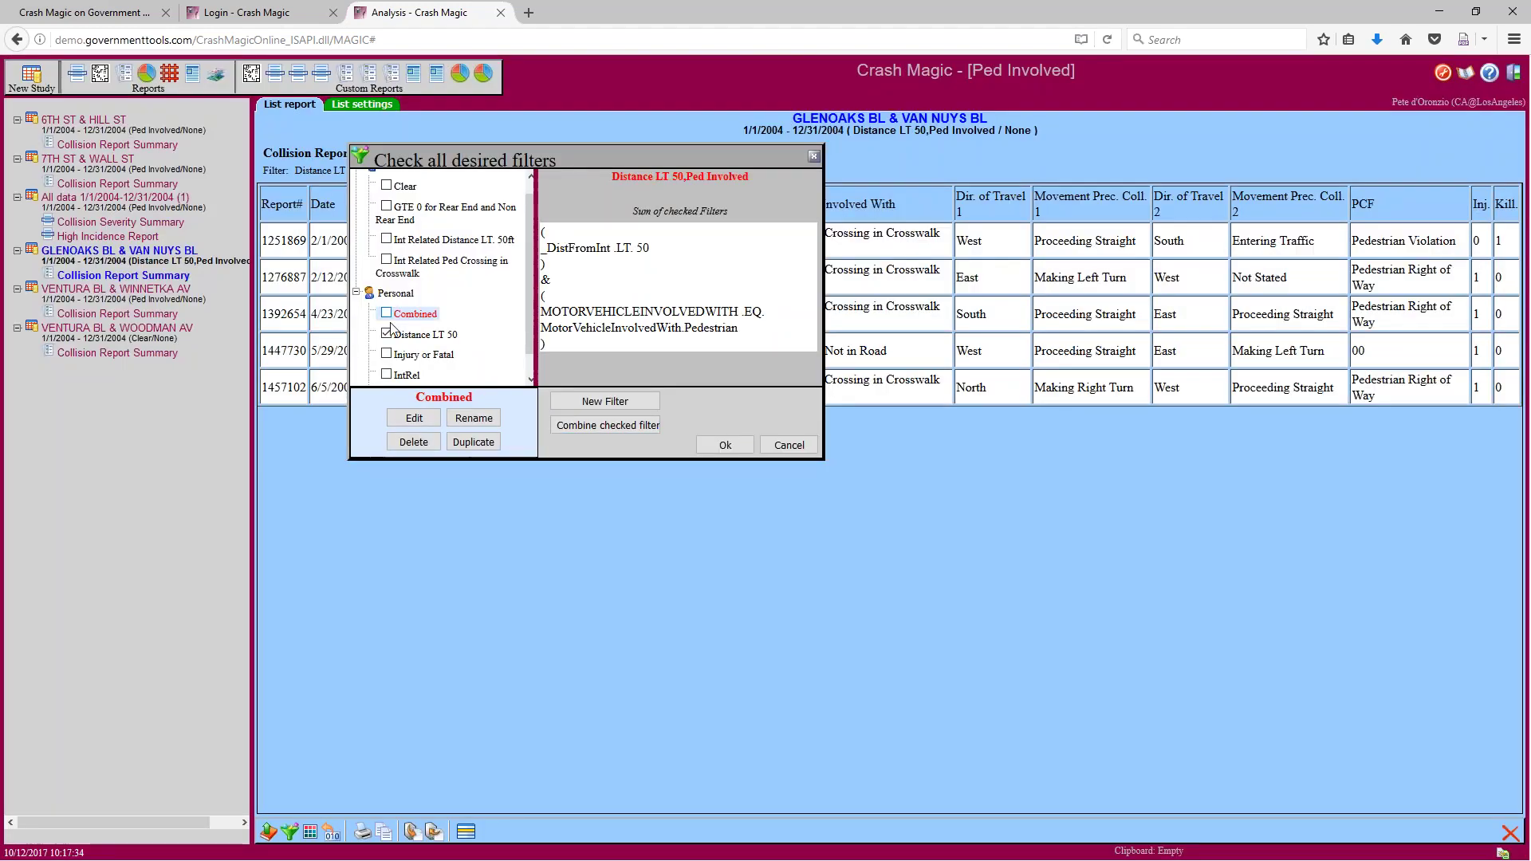
pyautogui.click(387, 185)
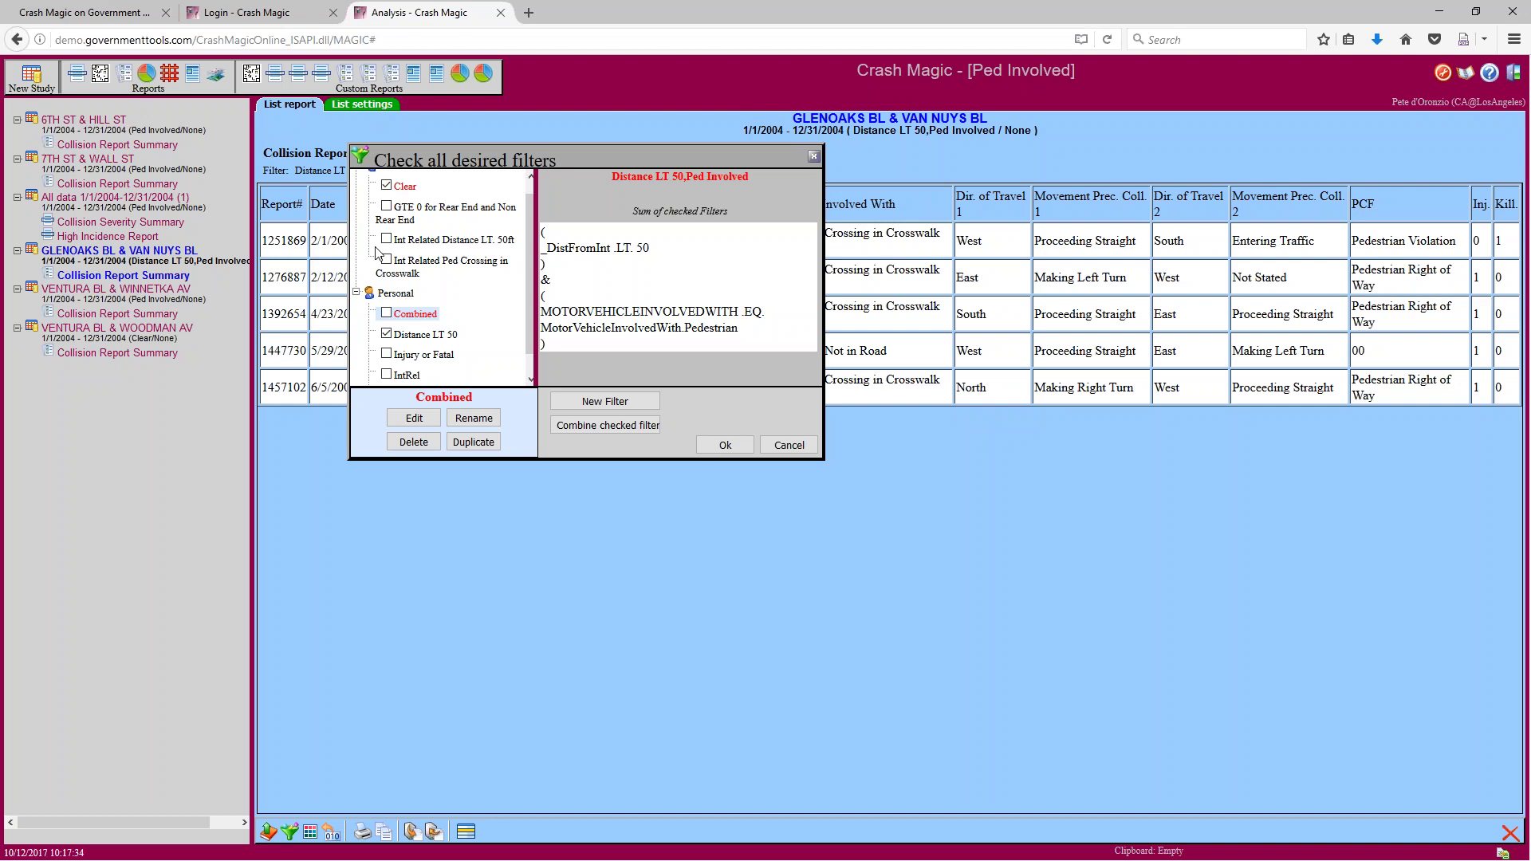
pyautogui.click(387, 314)
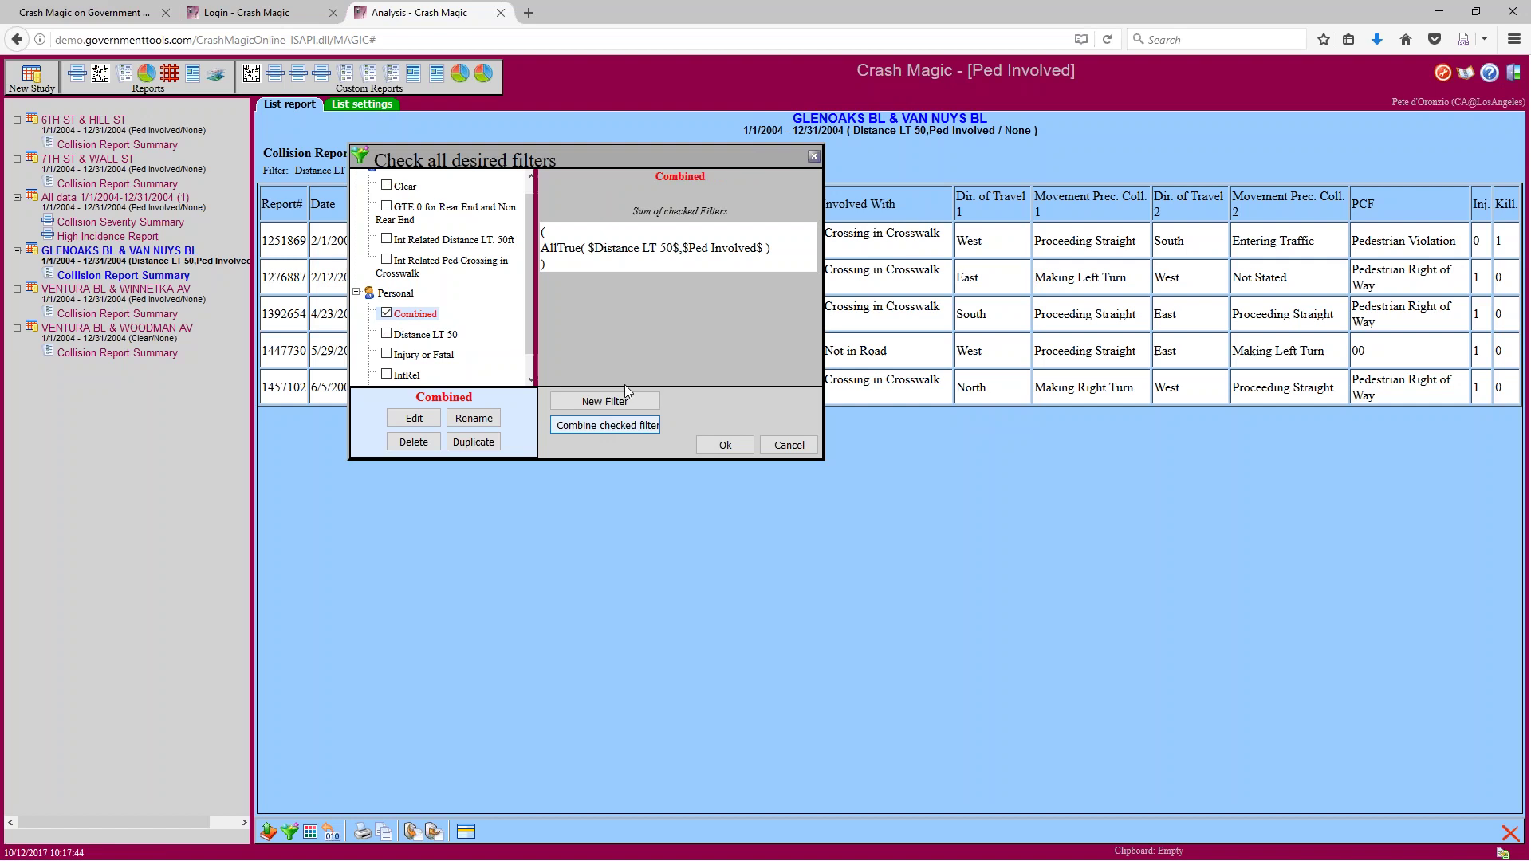
# Give the Combined filter the new name 'Peds near int'
pyautogui.click(472, 419)
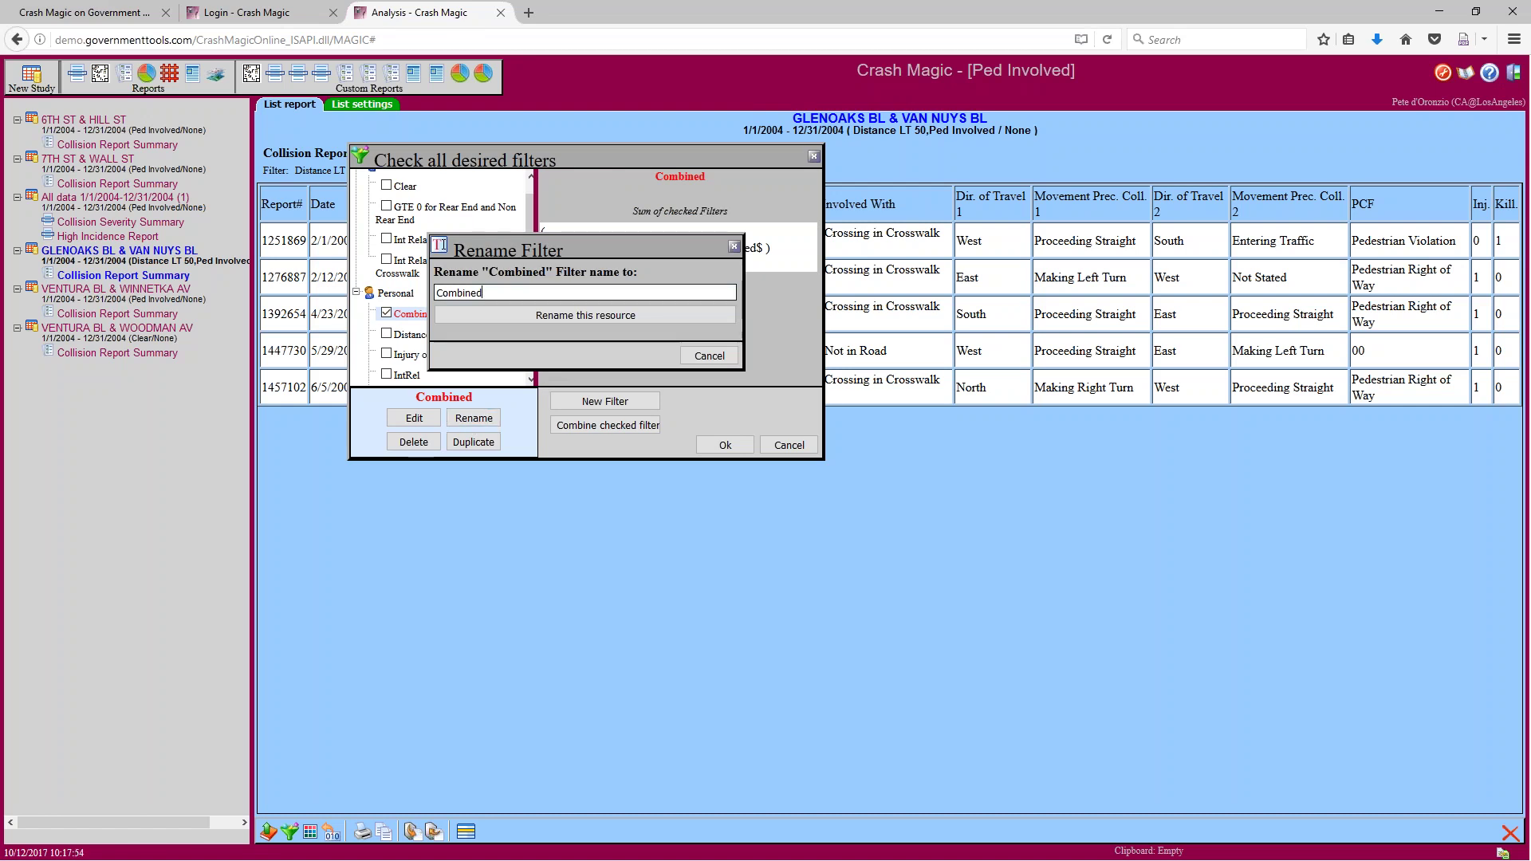
pyautogui.write('Peds near int')
pyautogui.click(611, 315)
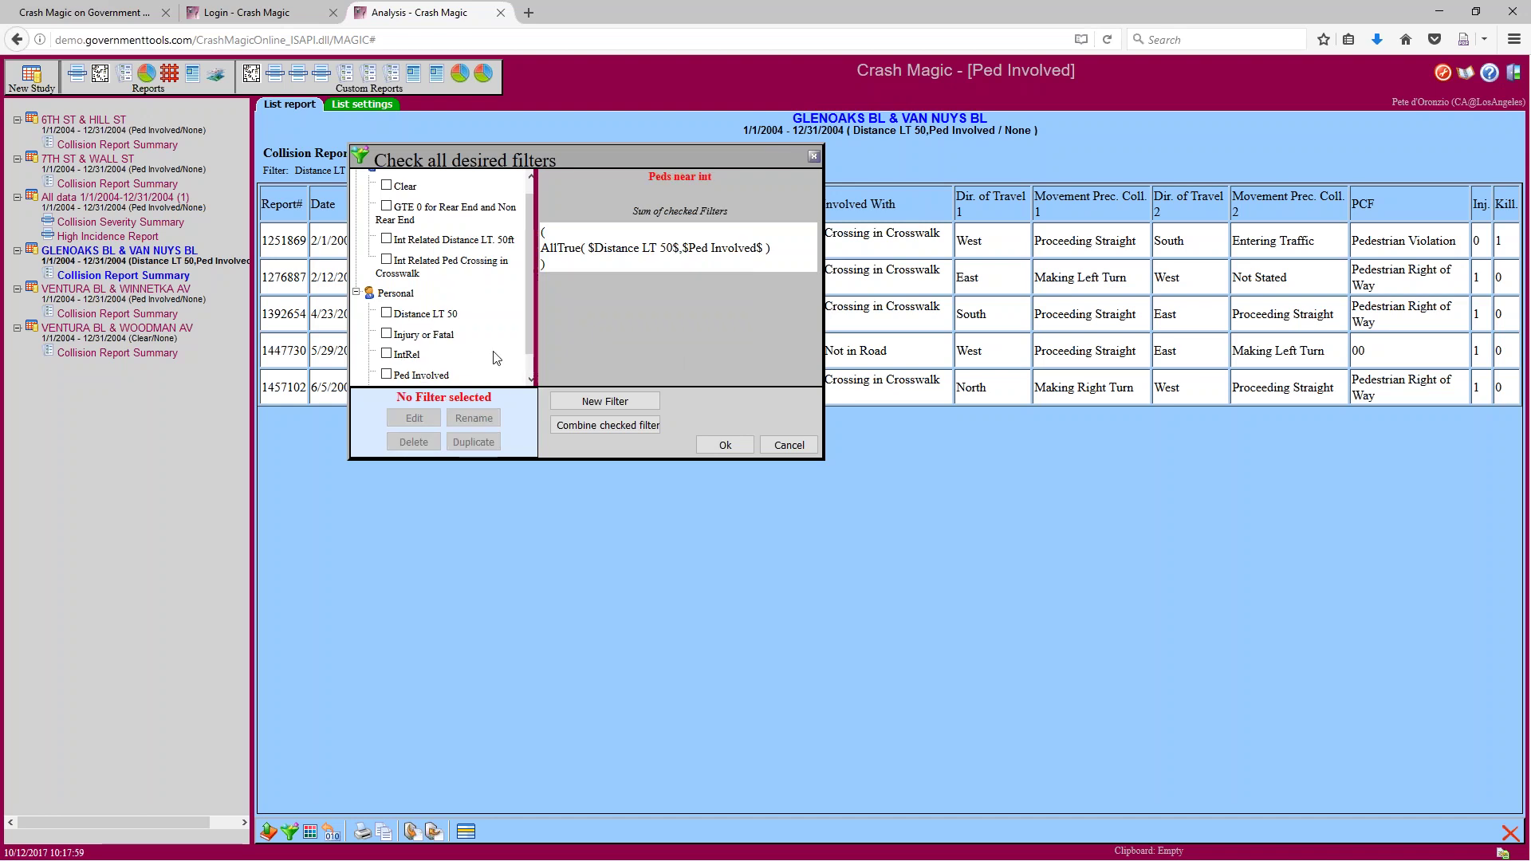
pyautogui.scroll(-1, 447, 373)
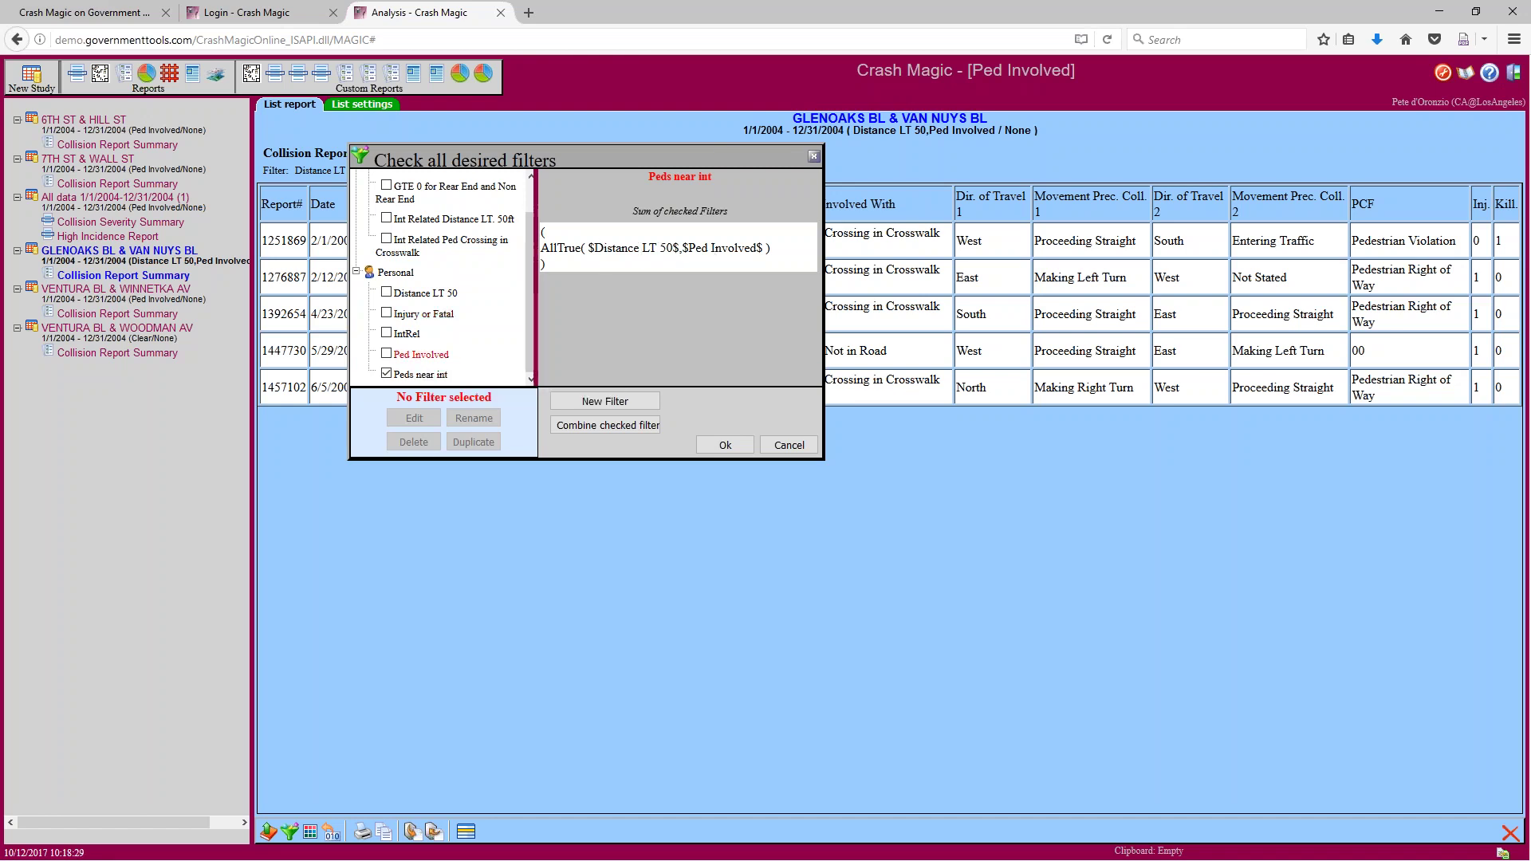
# Toggle the Ped Involved and Peds near int checkboxes to compare the two filters
pyautogui.click(386, 354)
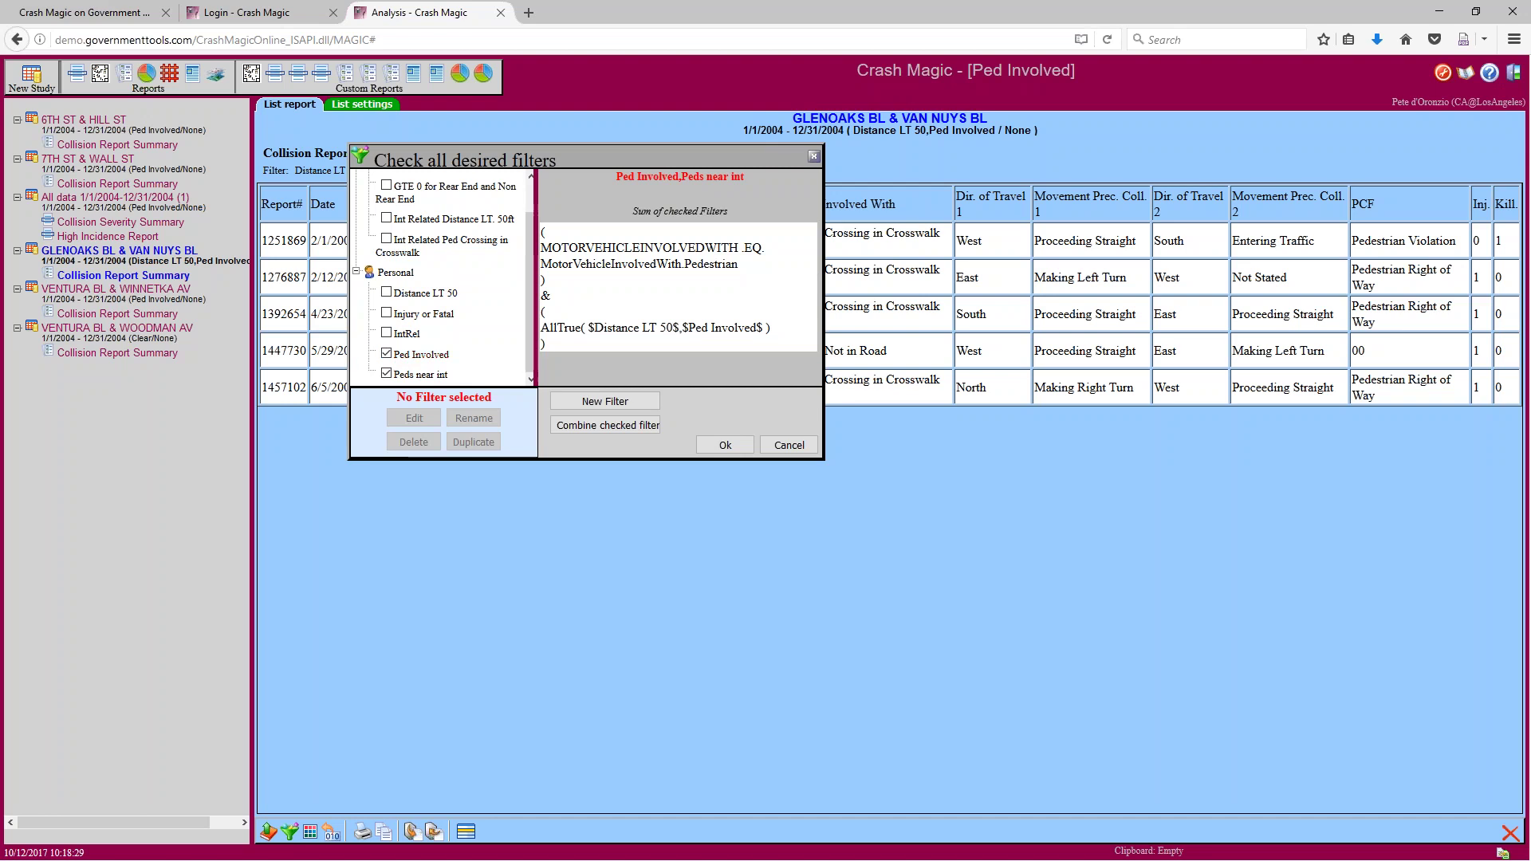
pyautogui.click(387, 374)
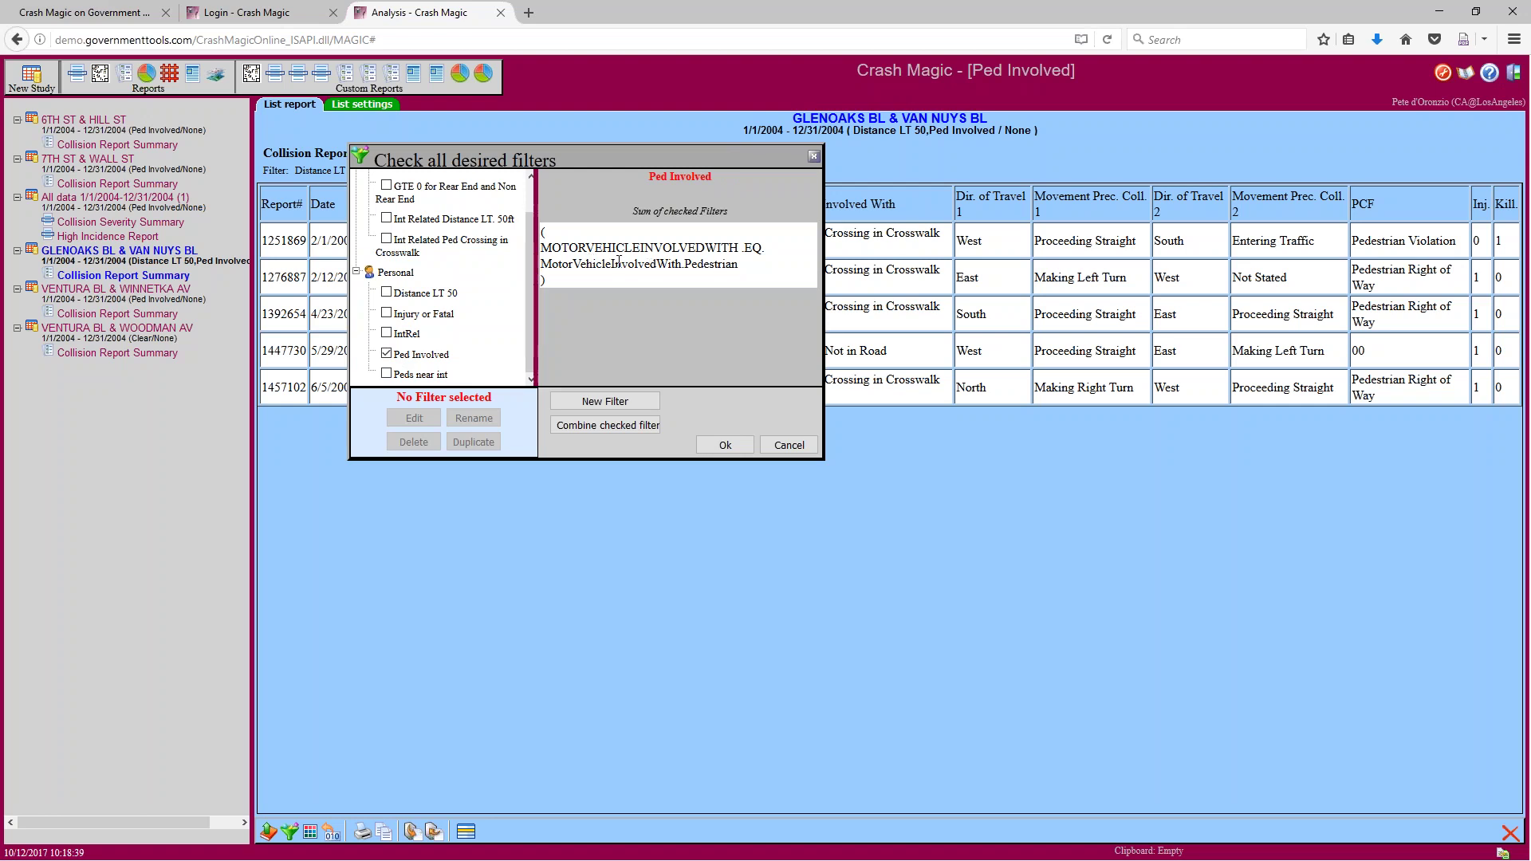
pyautogui.click(387, 353)
pyautogui.click(388, 374)
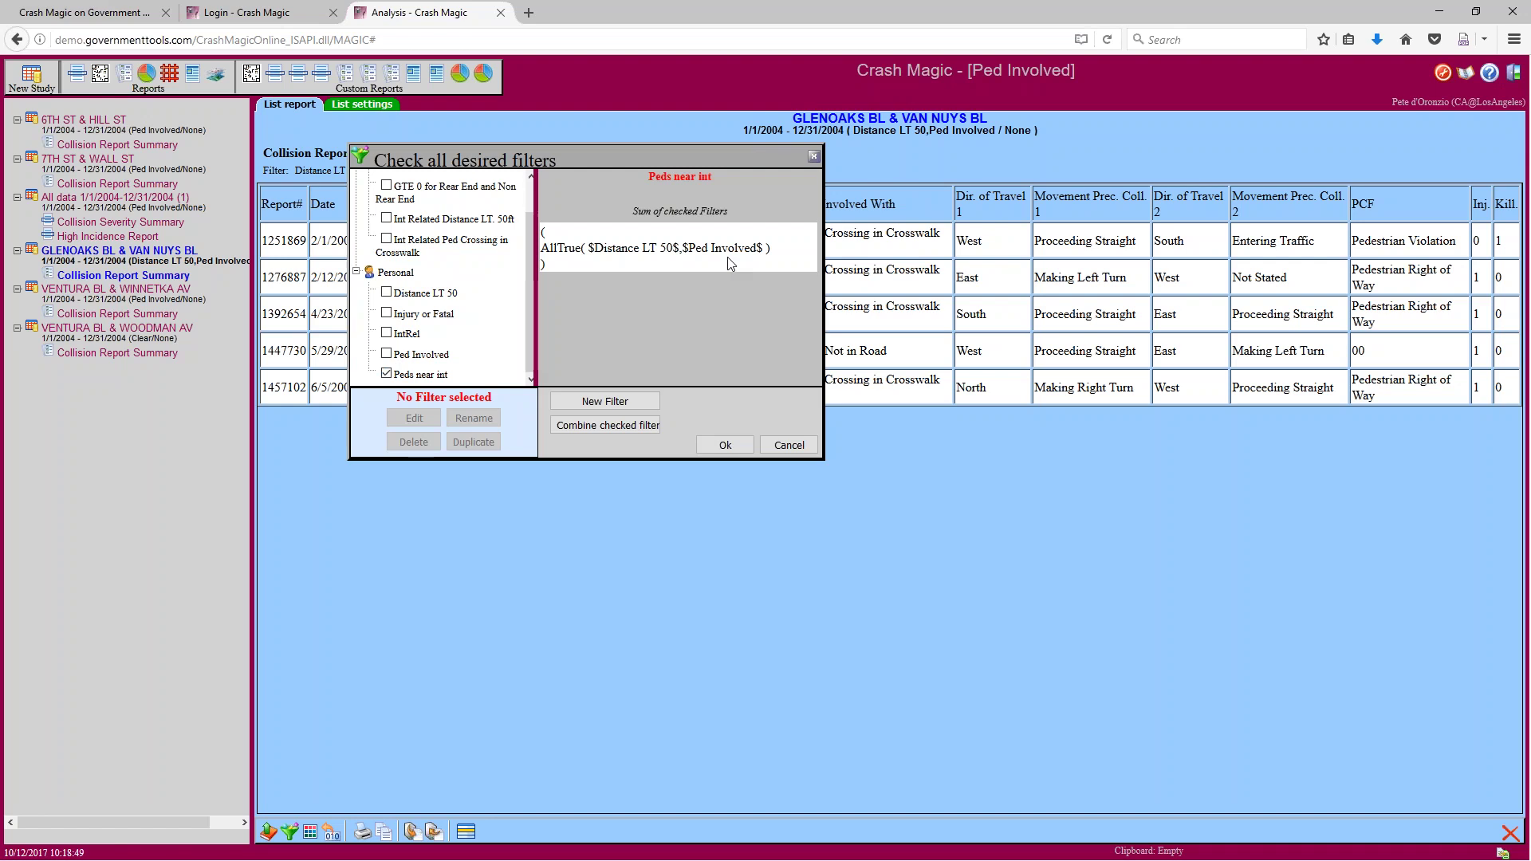
# Select the Peds near int filter and delete it, confirming the removal
pyautogui.click(396, 375)
pyautogui.click(387, 374)
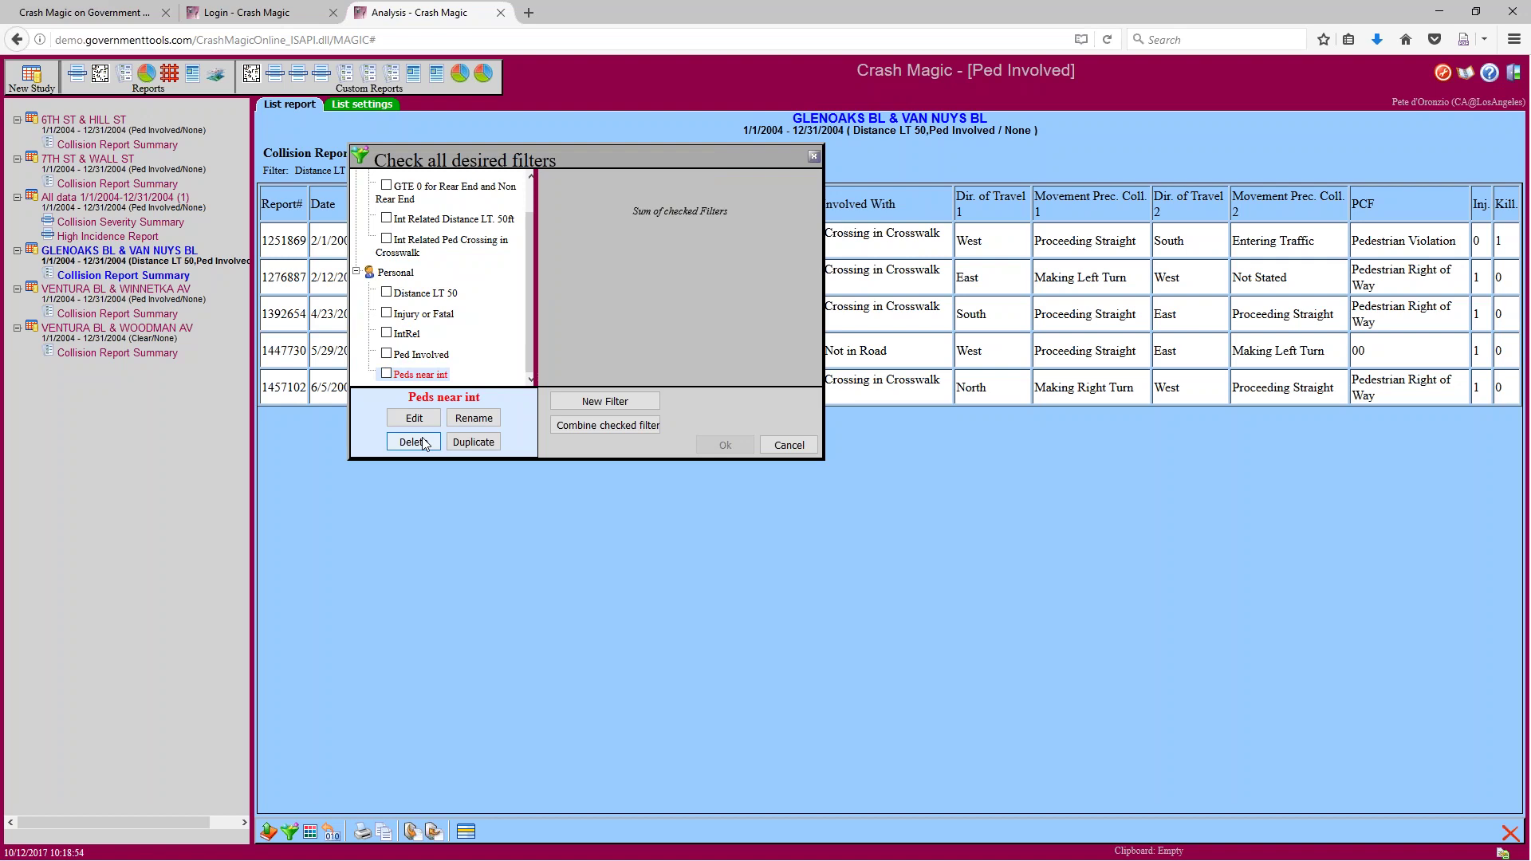
pyautogui.click(414, 443)
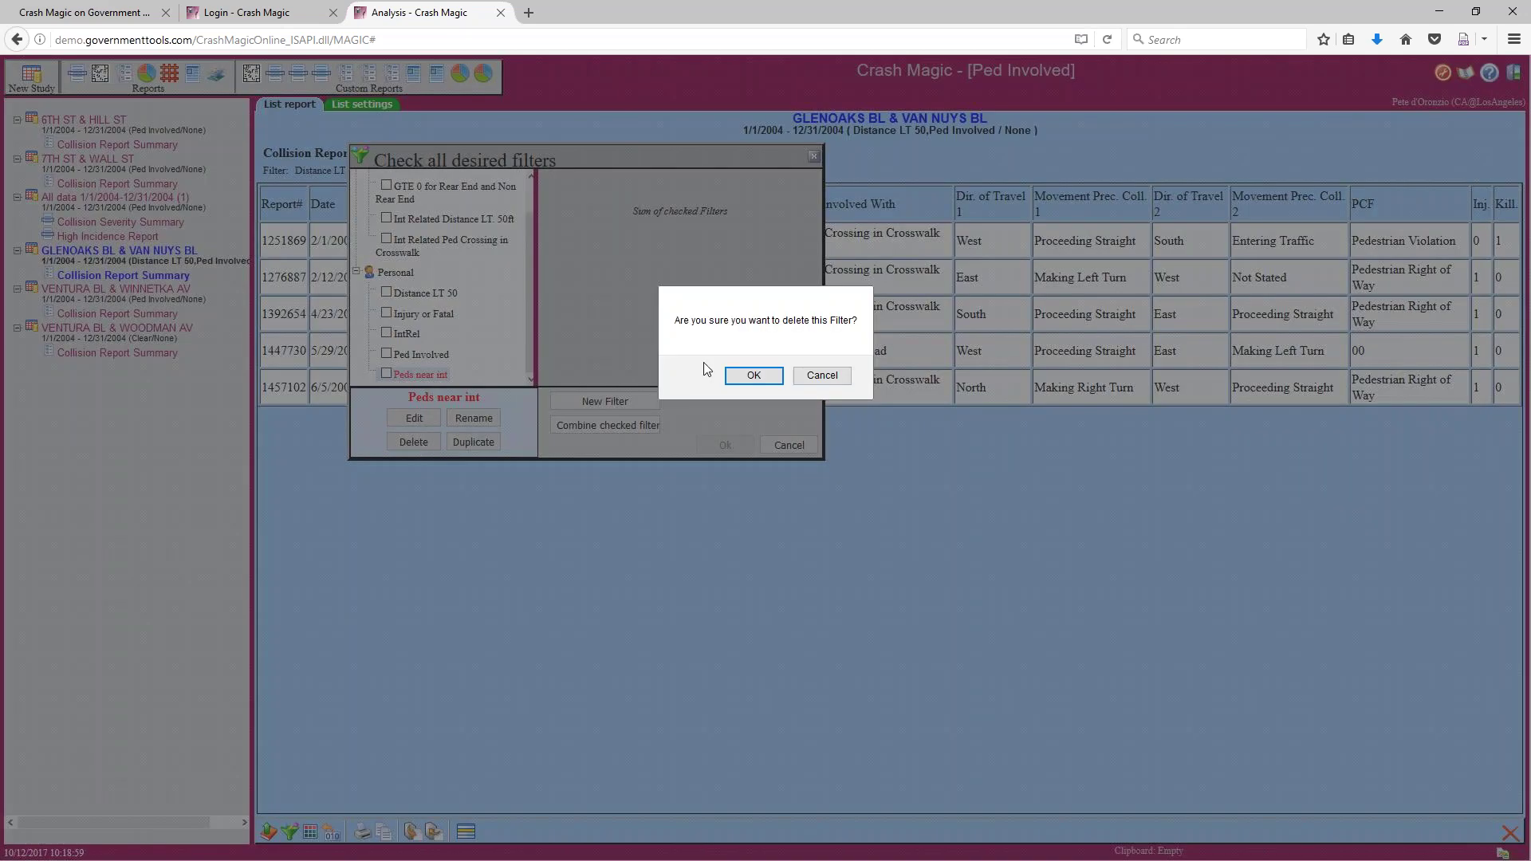
pyautogui.click(753, 375)
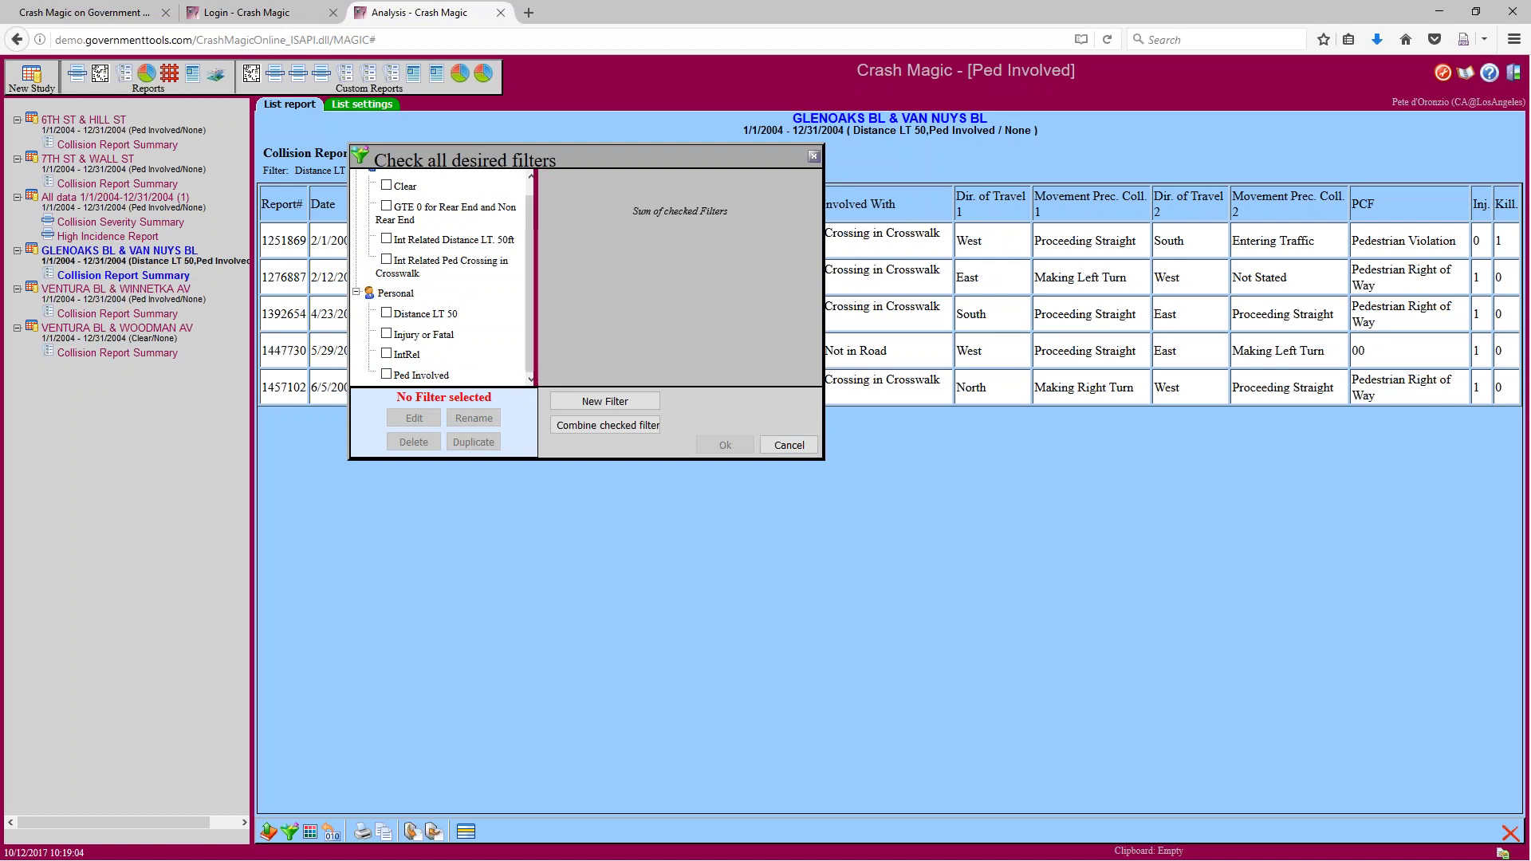
# Widen the filter list and view the Int Related Ped Crossing in Crosswalk formula's 100 distance
pyautogui.moveTo(530, 319); pyautogui.dragTo(532, 305)
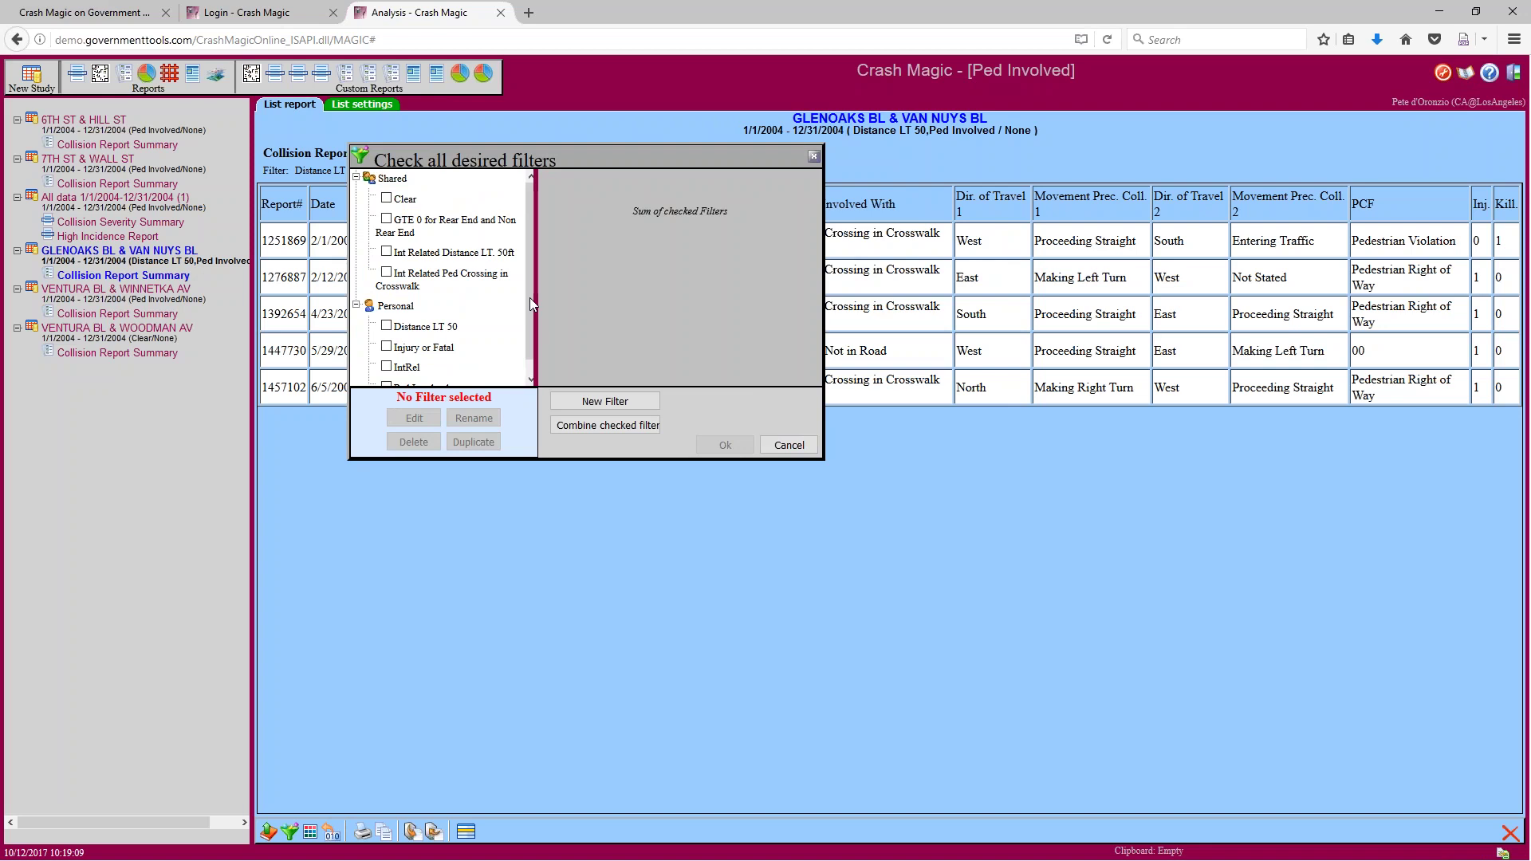
pyautogui.moveTo(538, 298); pyautogui.dragTo(579, 299)
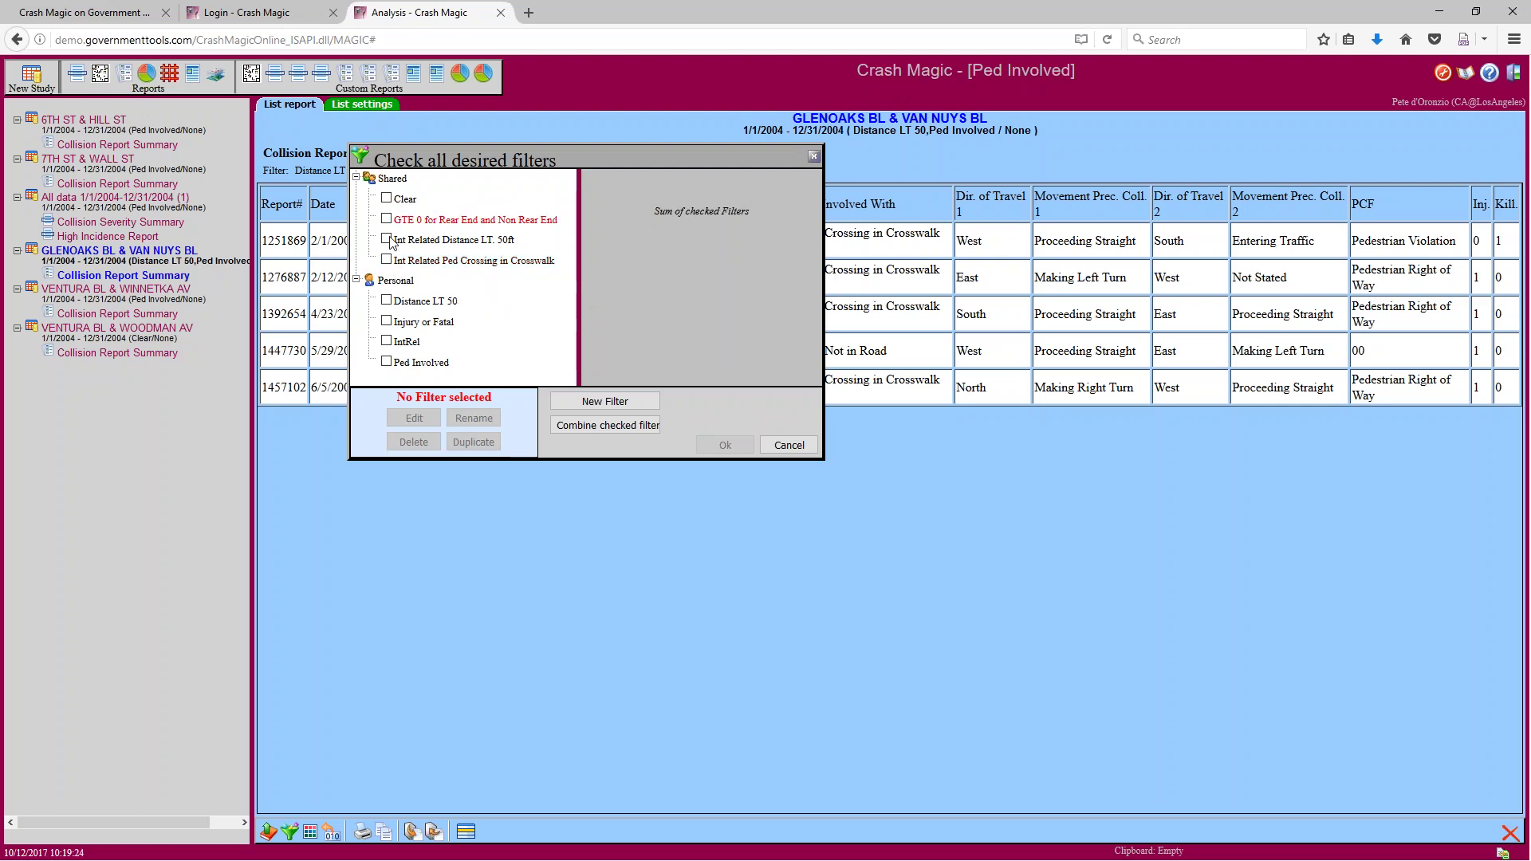
pyautogui.click(466, 263)
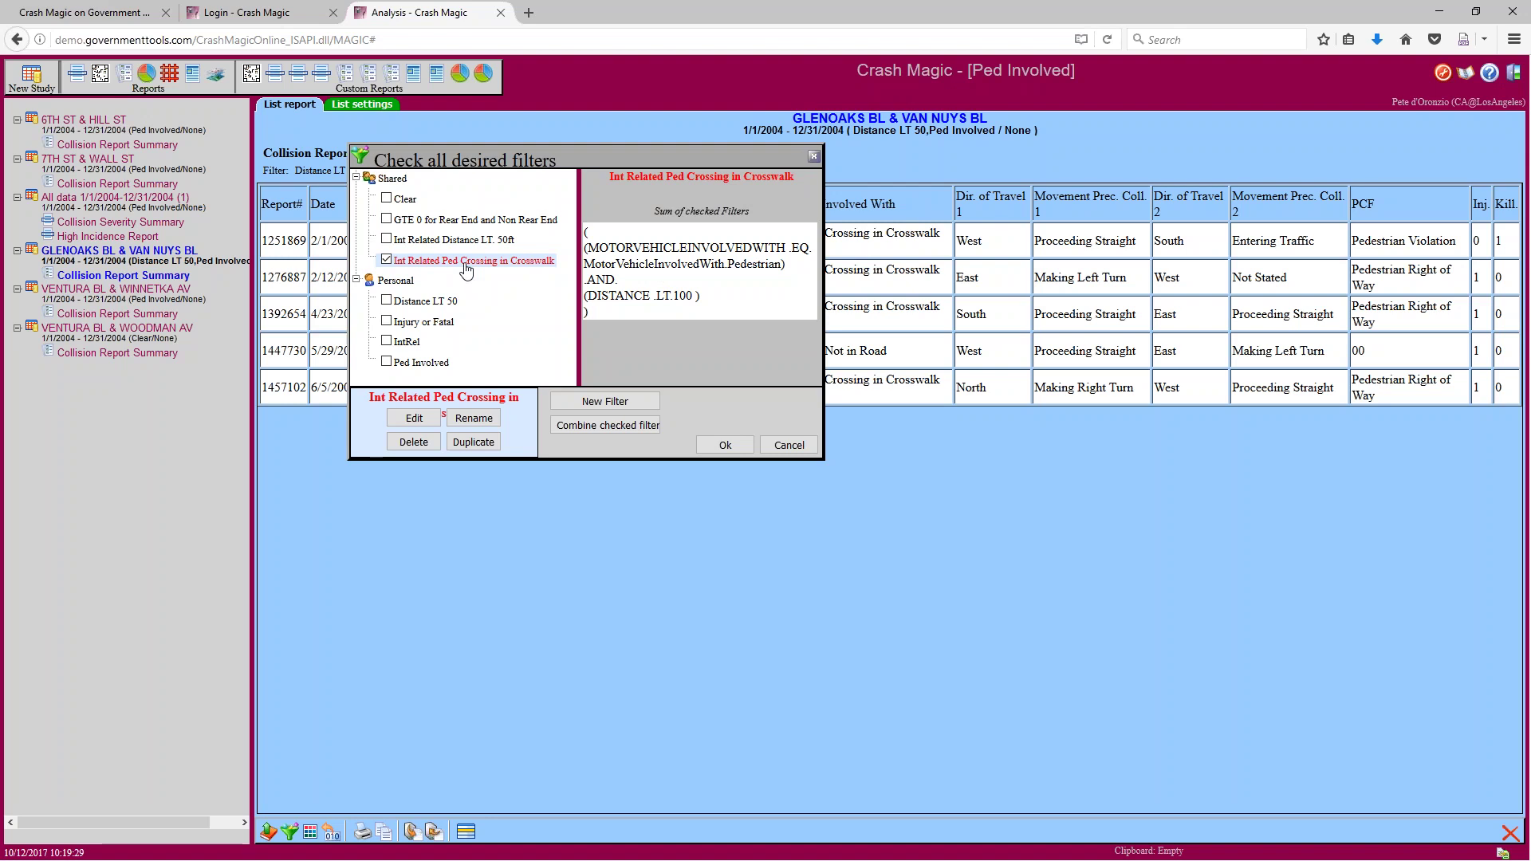
pyautogui.moveTo(674, 297); pyautogui.dragTo(693, 297)
# Uncheck Int Related Ped Crossing in Crosswalk and duplicate the Distance LT 50 filter
pyautogui.click(385, 260)
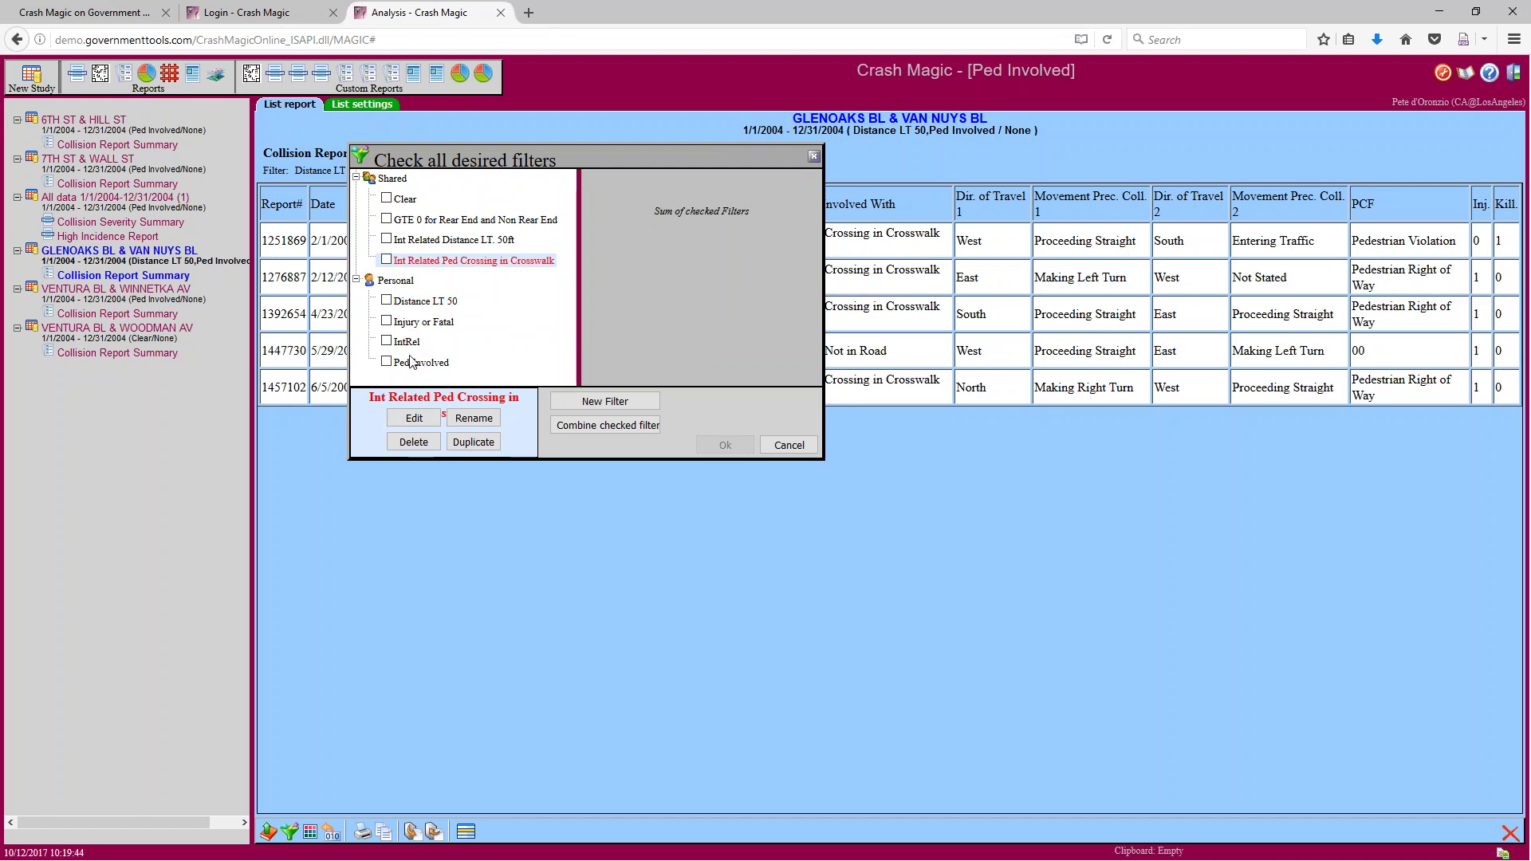
pyautogui.click(417, 304)
pyautogui.click(473, 443)
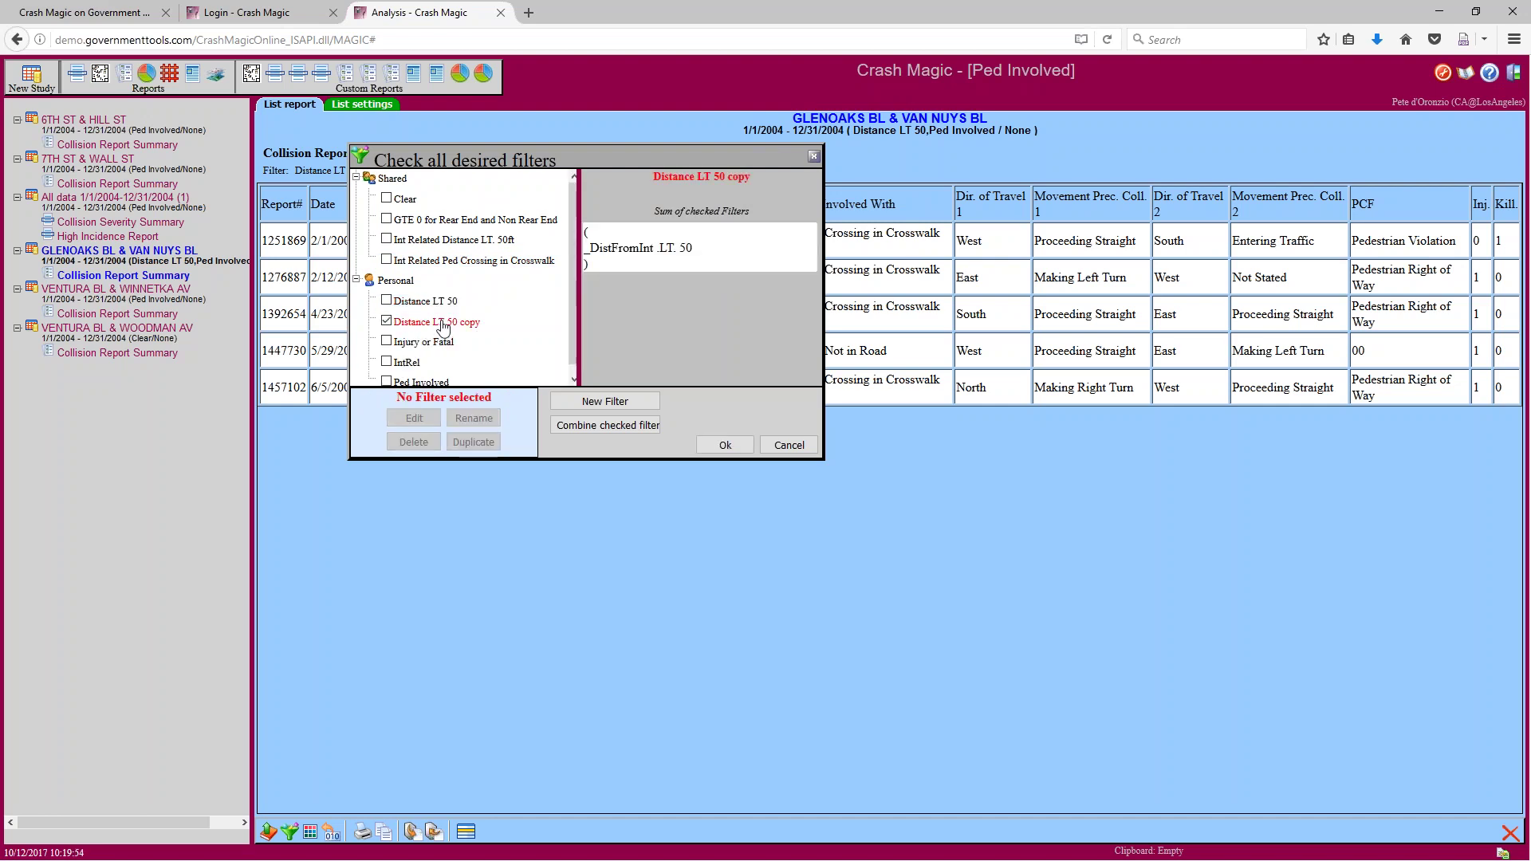
# Edit the Distance LT 50 copy expression to _DistFromInt .LT. 100 and save it
pyautogui.click(442, 323)
pyautogui.click(414, 420)
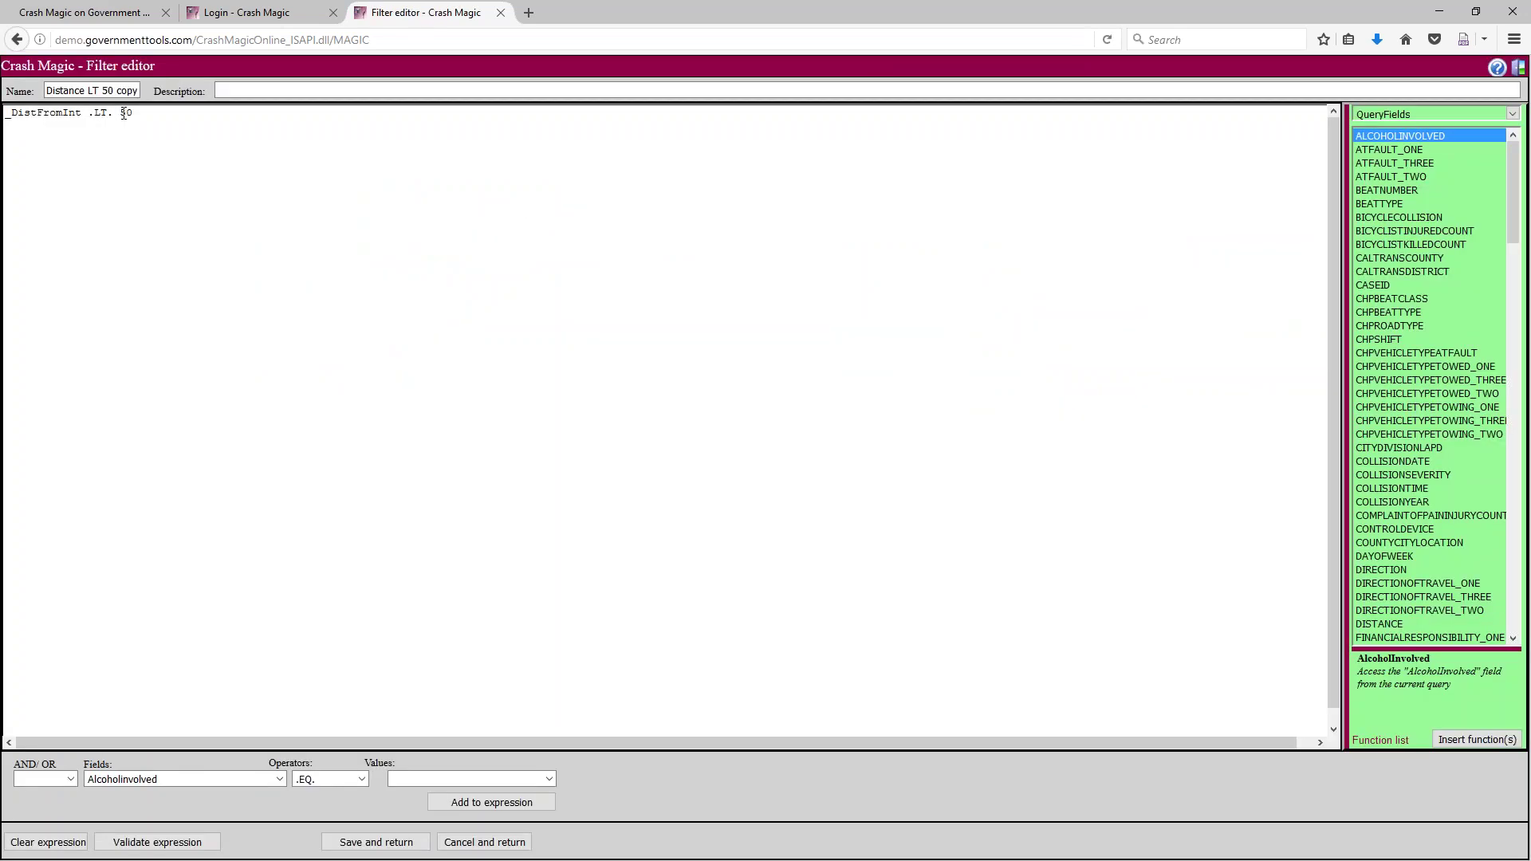
pyautogui.doubleClick(126, 112)
pyautogui.write('100')
pyautogui.click(398, 846)
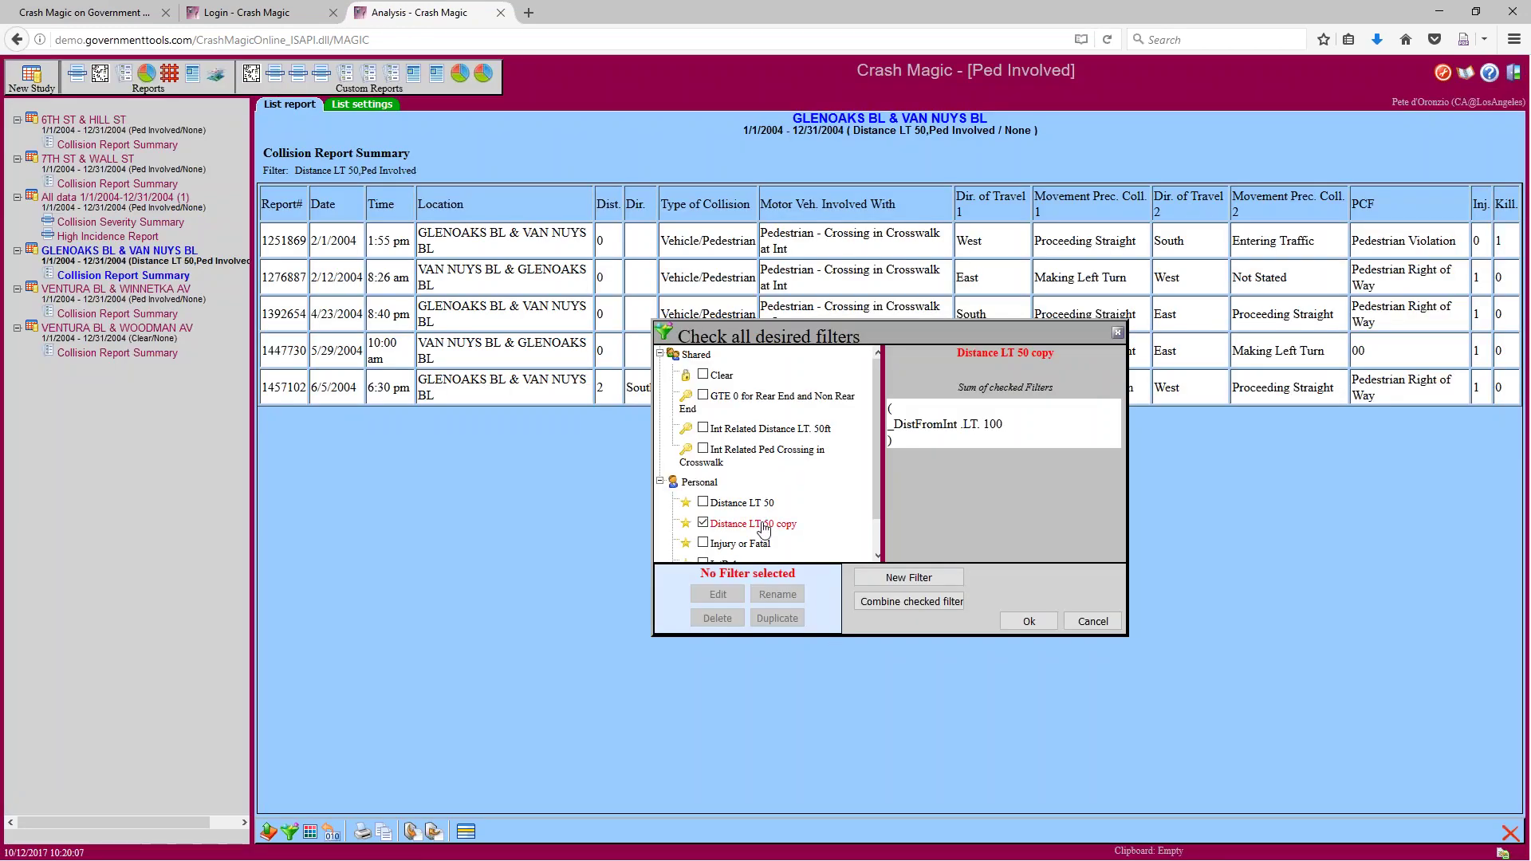
# Rename the Distance LT 50 copy filter to Distance LT 100
pyautogui.click(760, 527)
pyautogui.click(772, 596)
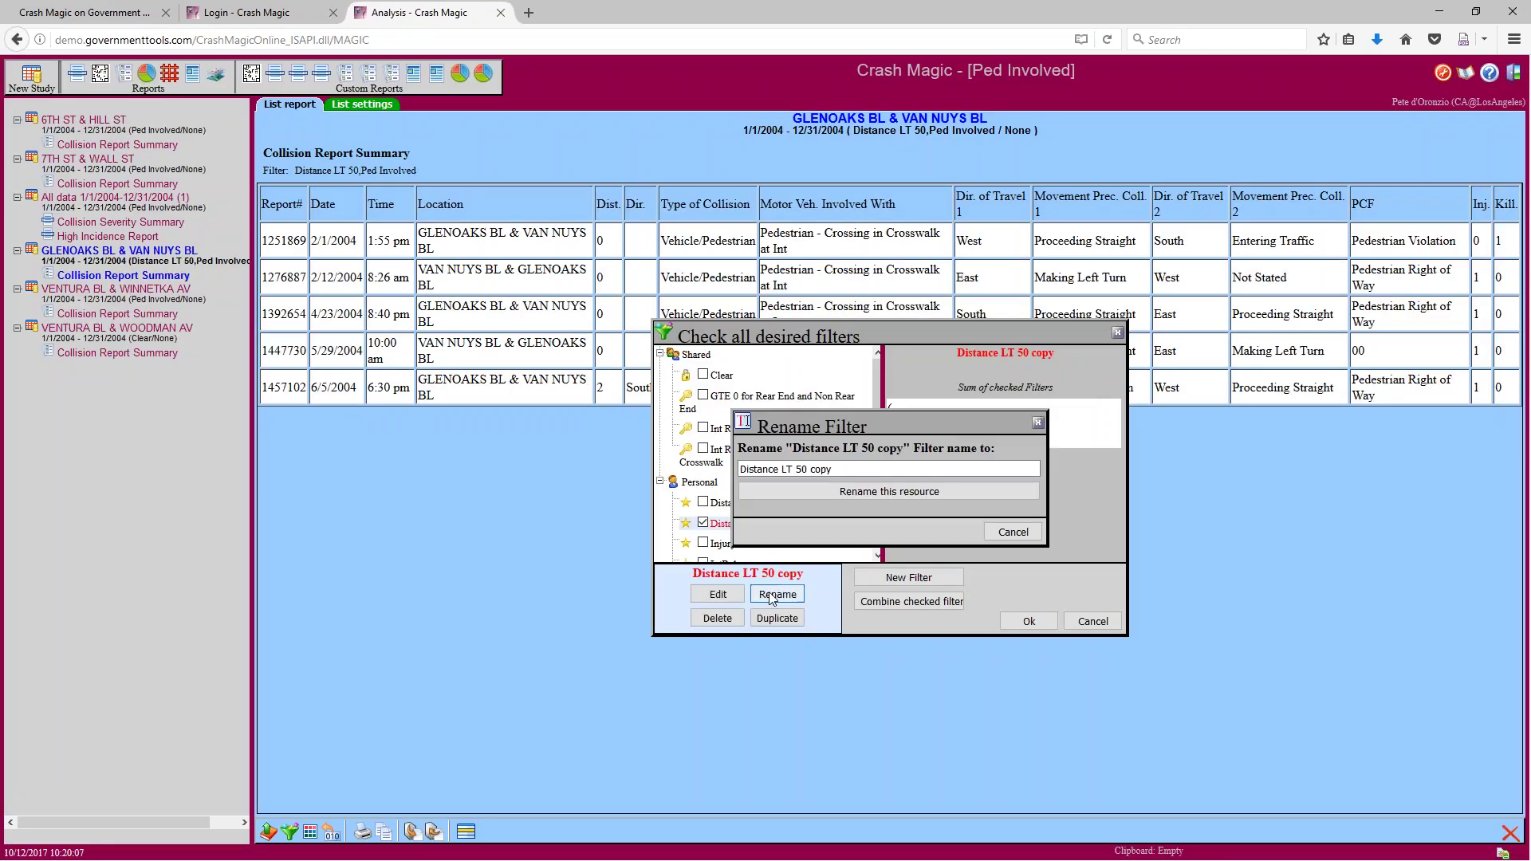
pyautogui.moveTo(793, 468); pyautogui.dragTo(877, 465)
pyautogui.write('100')
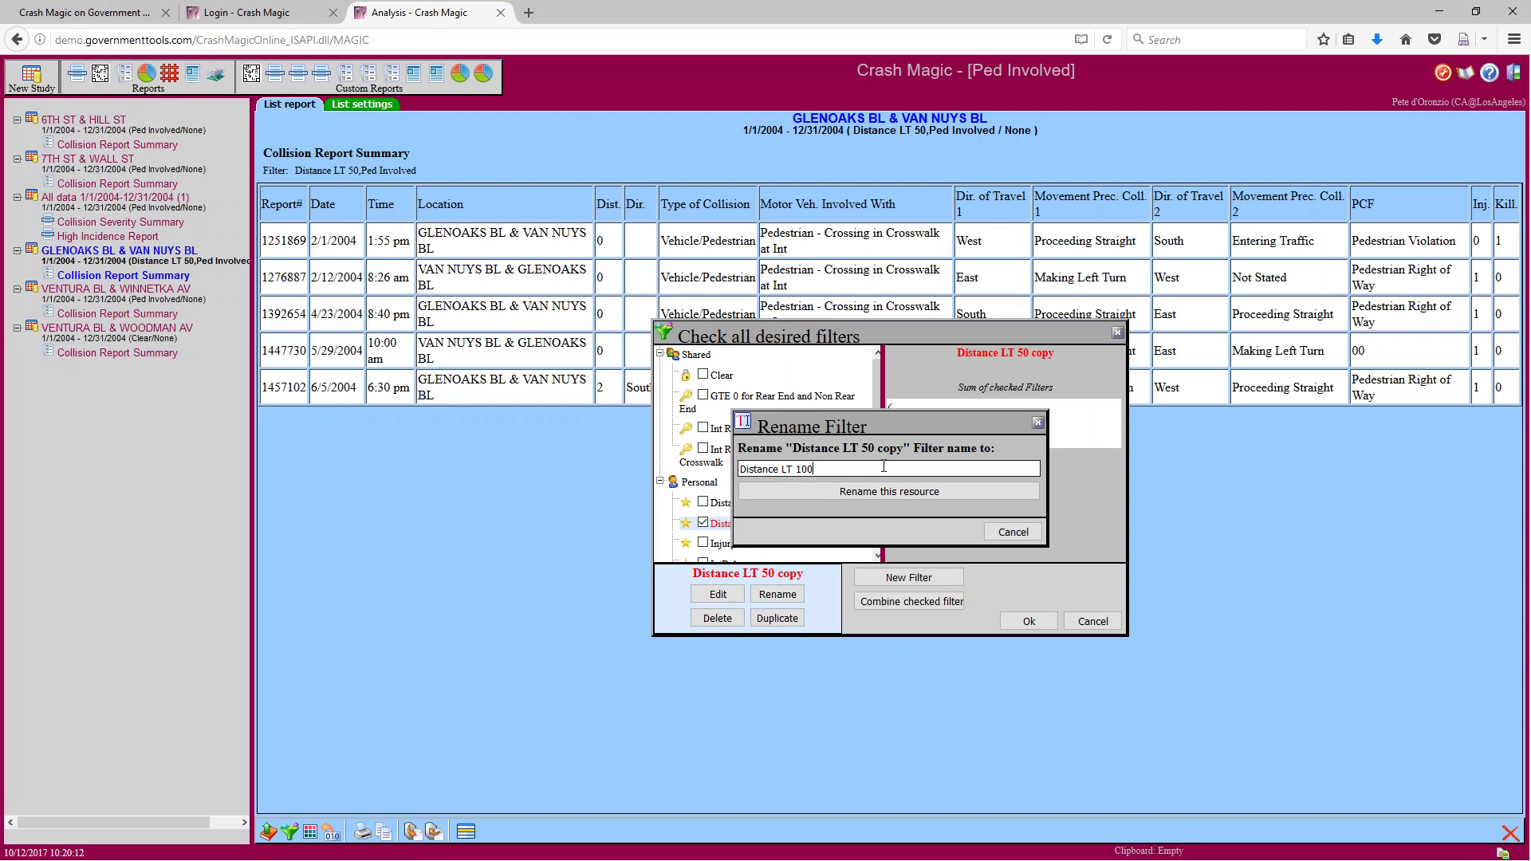
pyautogui.click(927, 493)
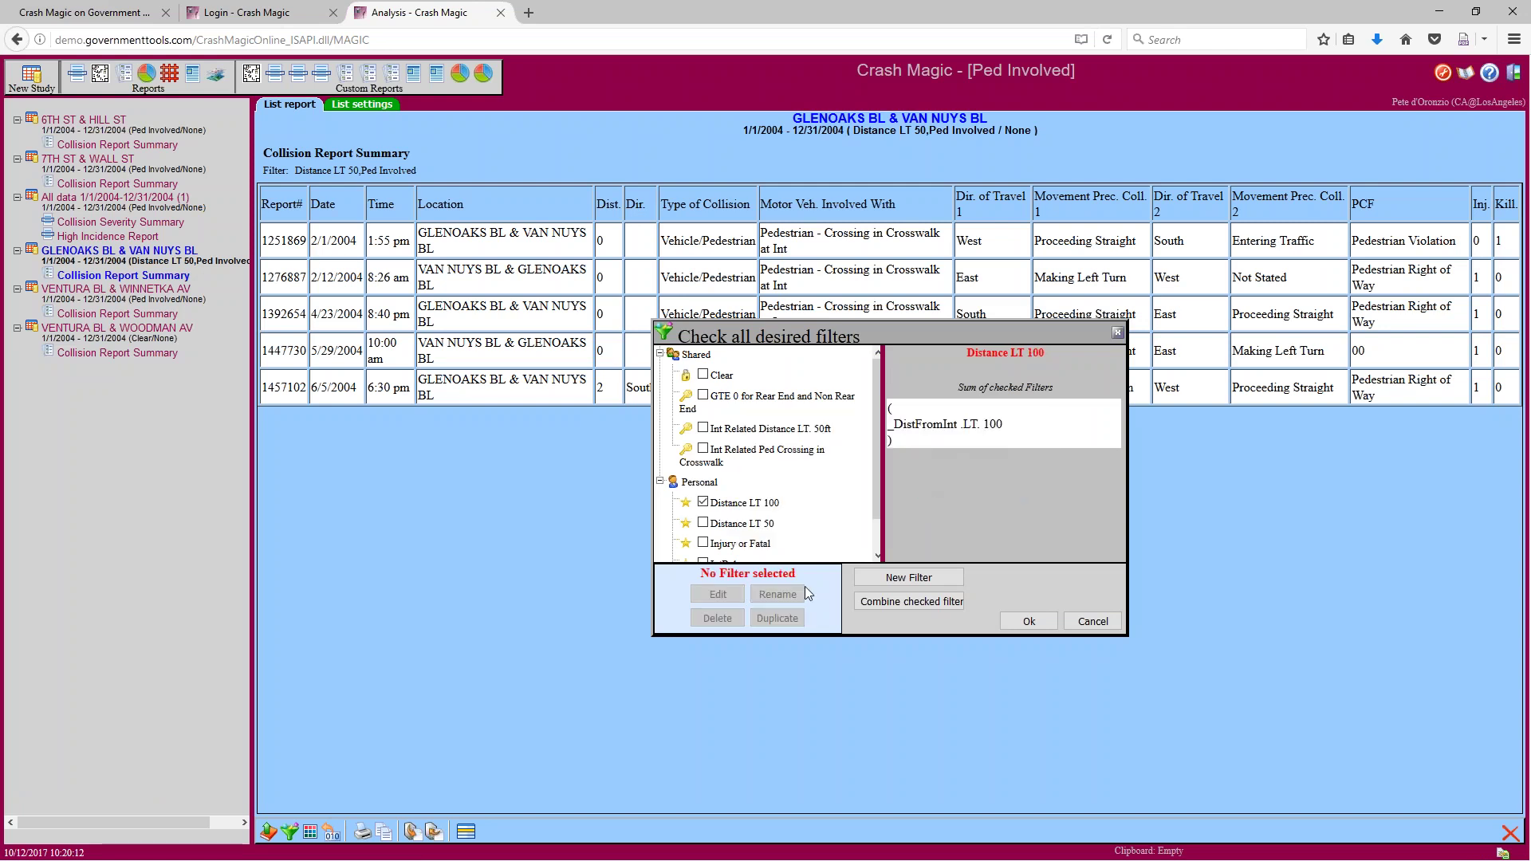
# Combine Distance LT 100 with Ped Involved and apply them to the report
pyautogui.scroll(-2, 874, 514)
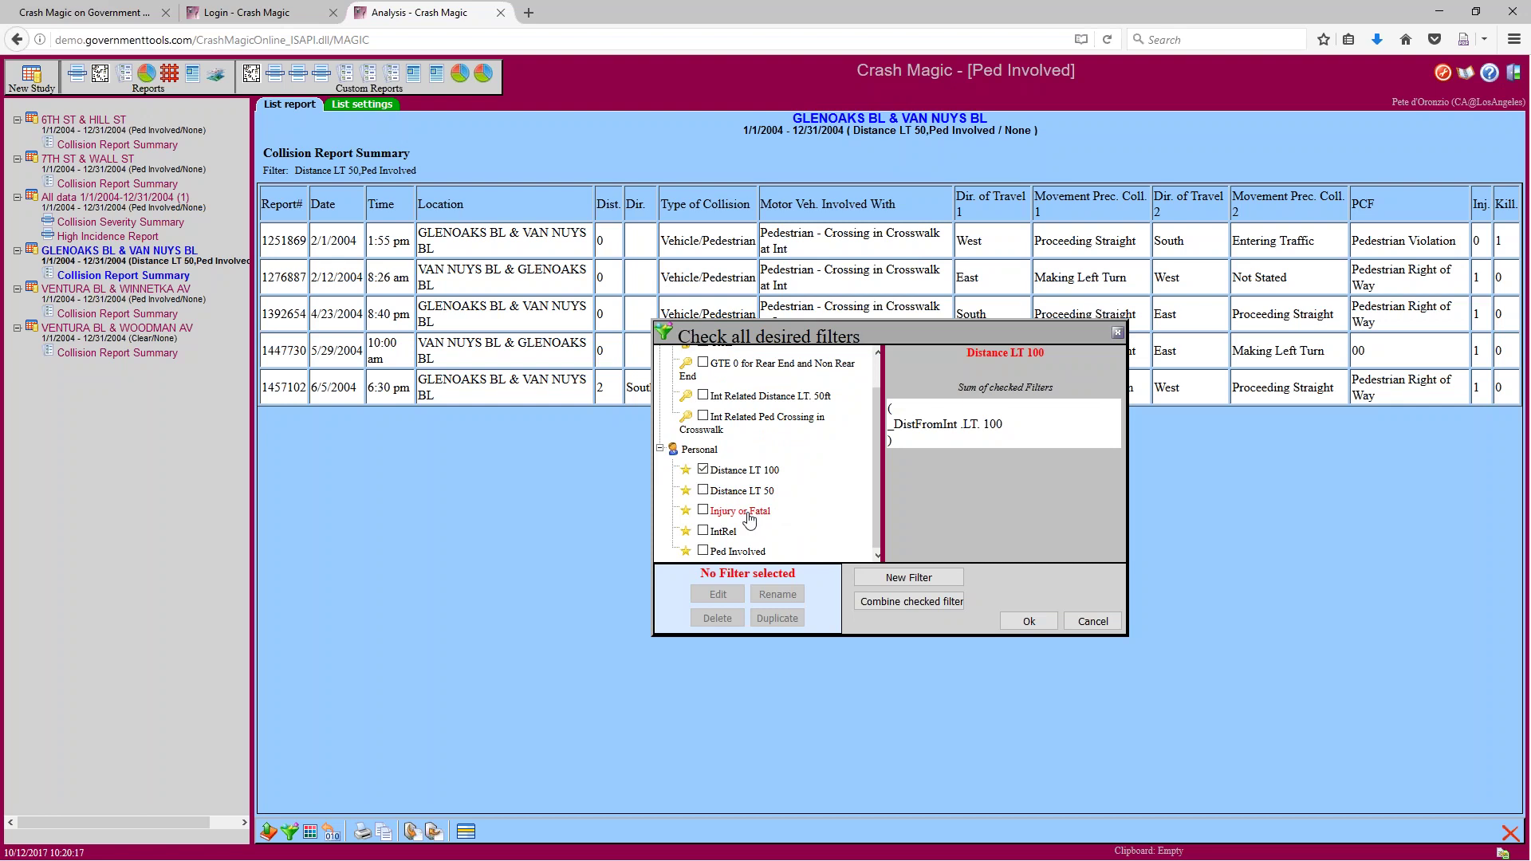
pyautogui.click(704, 551)
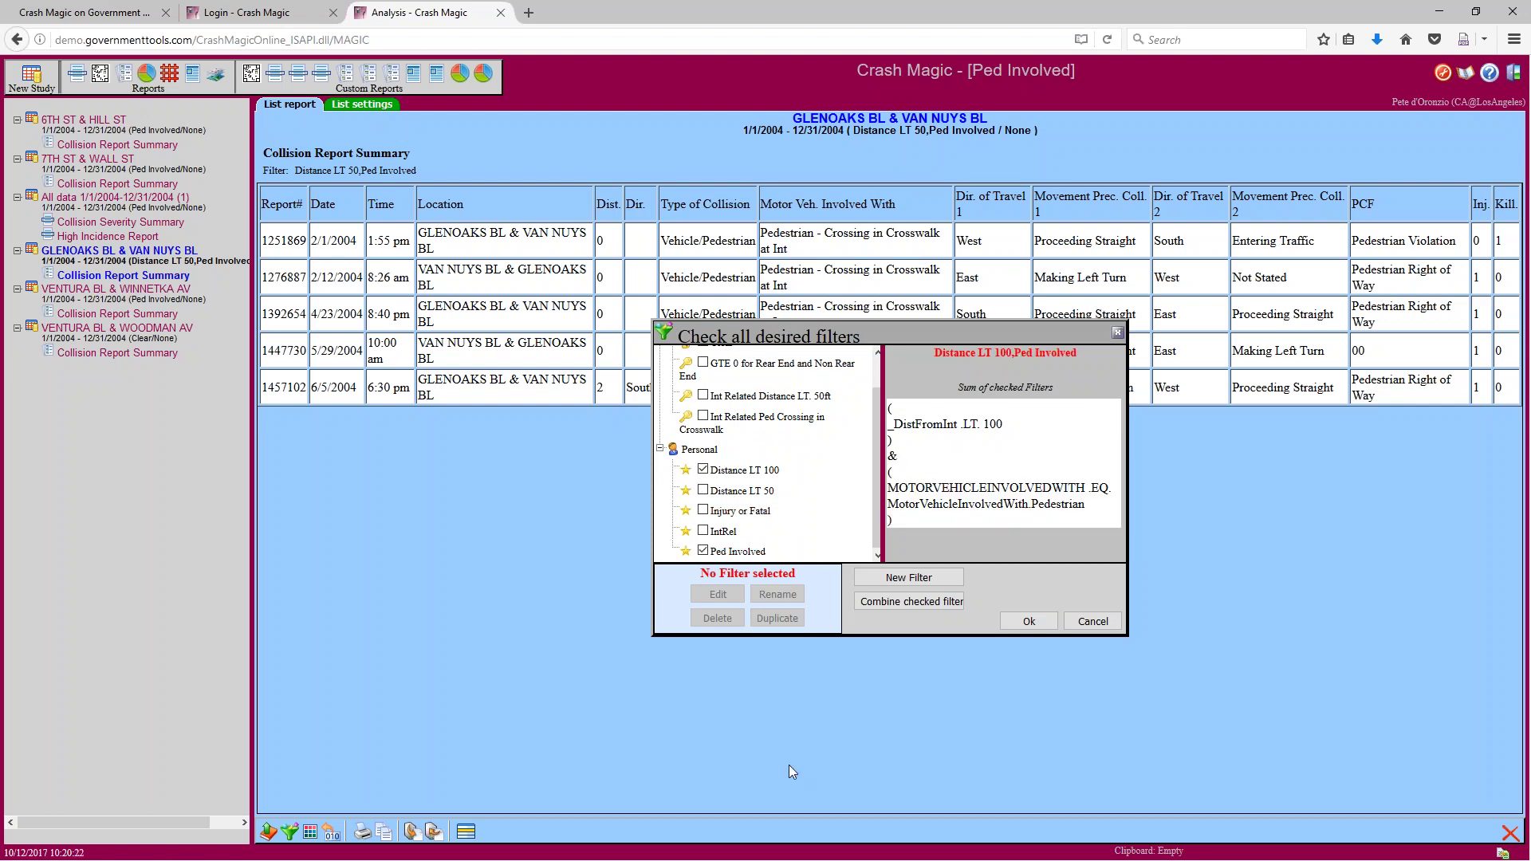
pyautogui.click(1028, 622)
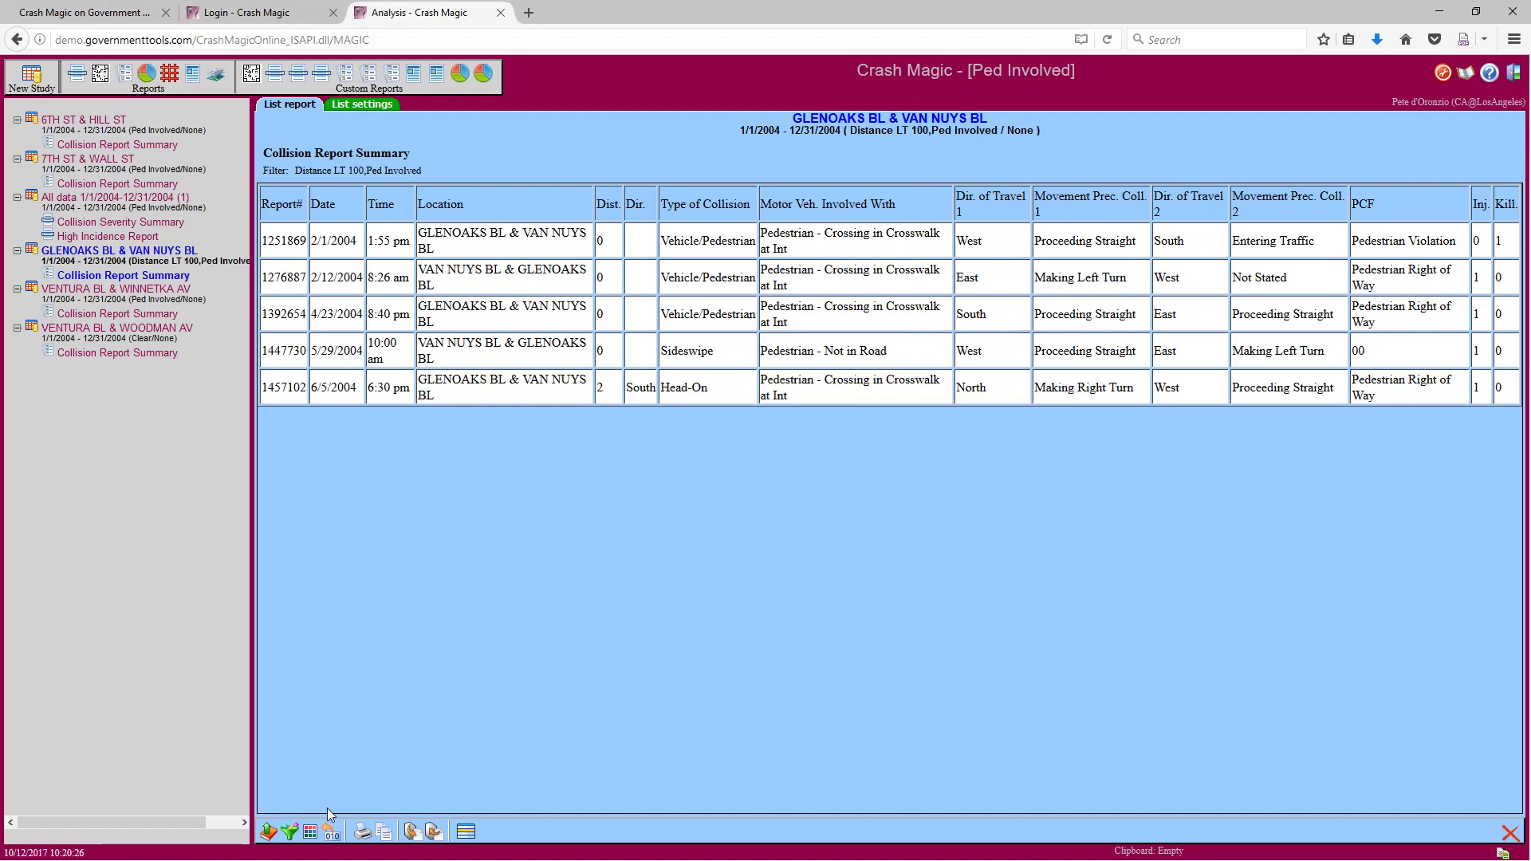
# Swap Distance LT 100 for Distance LT 50 alongside Ped Involved and apply to the report
pyautogui.click(291, 835)
pyautogui.click(386, 347)
pyautogui.click(386, 326)
pyautogui.click(727, 444)
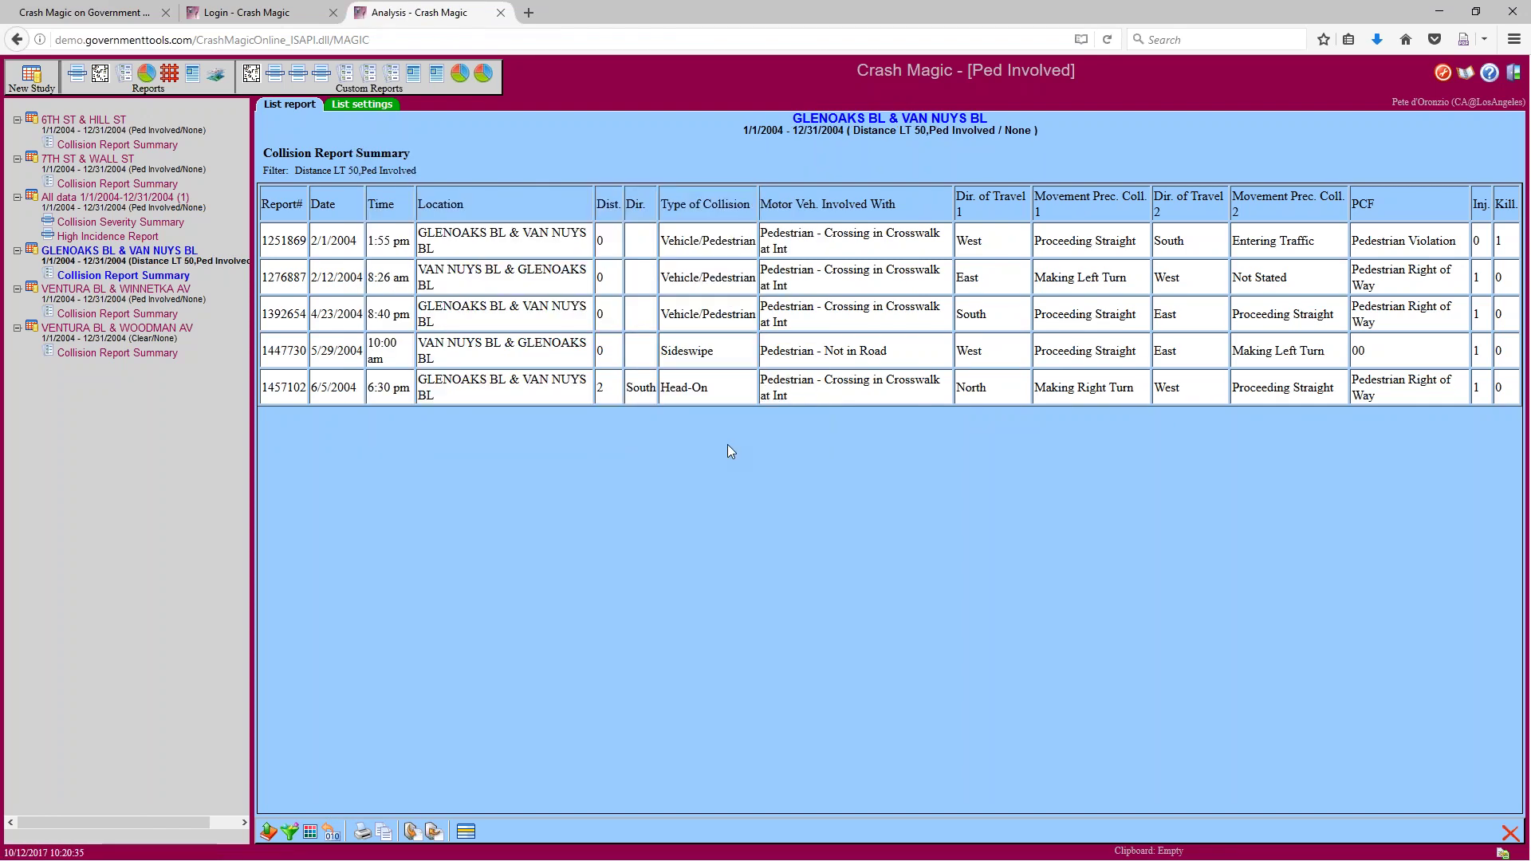
# Reopen the filter choices to review them, then cancel without changes
pyautogui.click(287, 833)
pyautogui.moveTo(530, 335); pyautogui.dragTo(531, 371)
pyautogui.moveTo(531, 226); pyautogui.dragTo(531, 209)
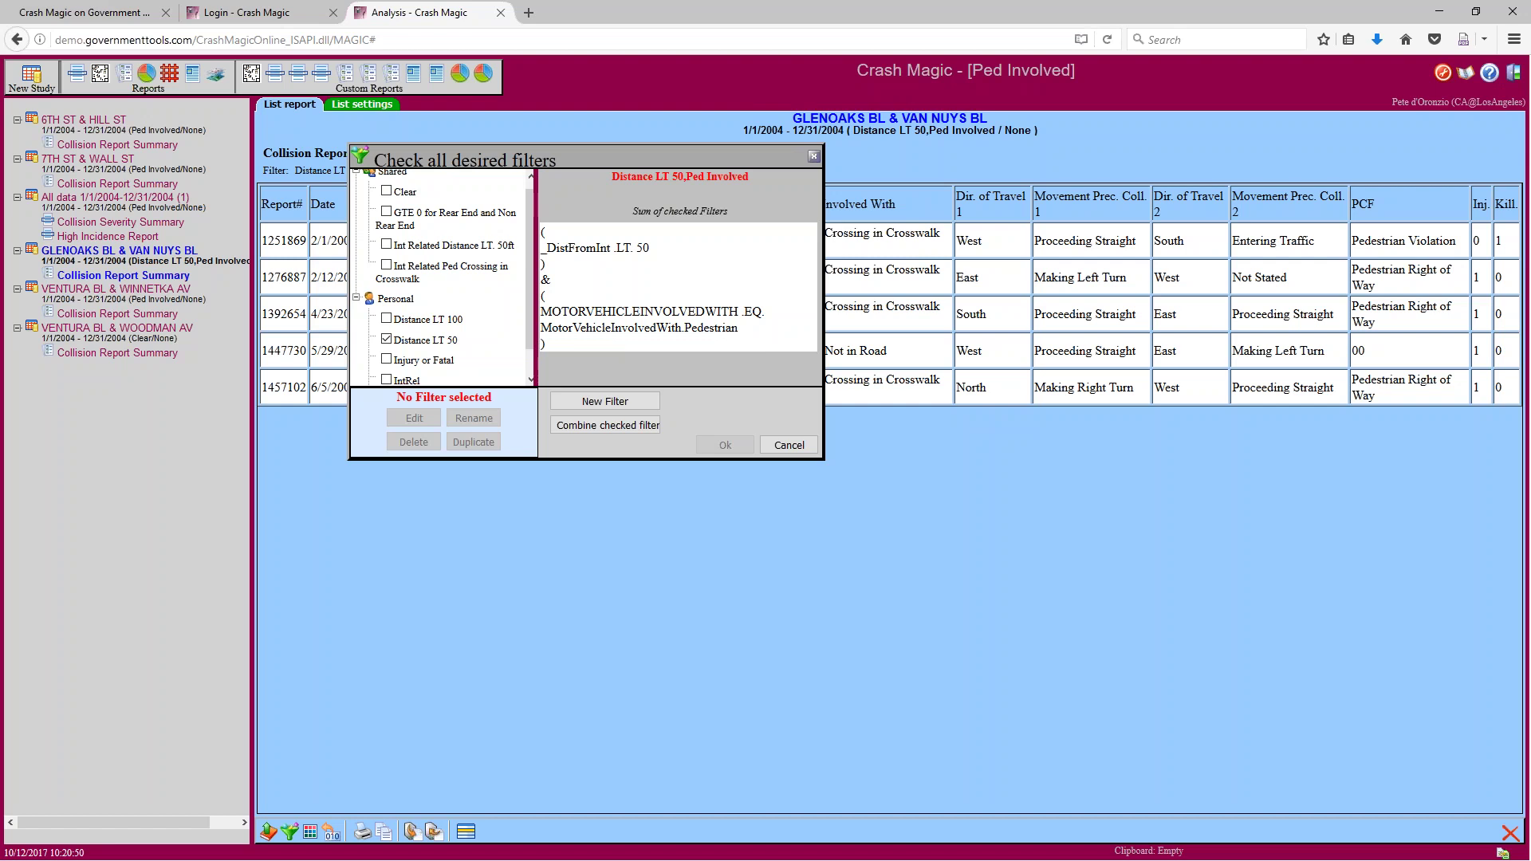
pyautogui.click(785, 443)
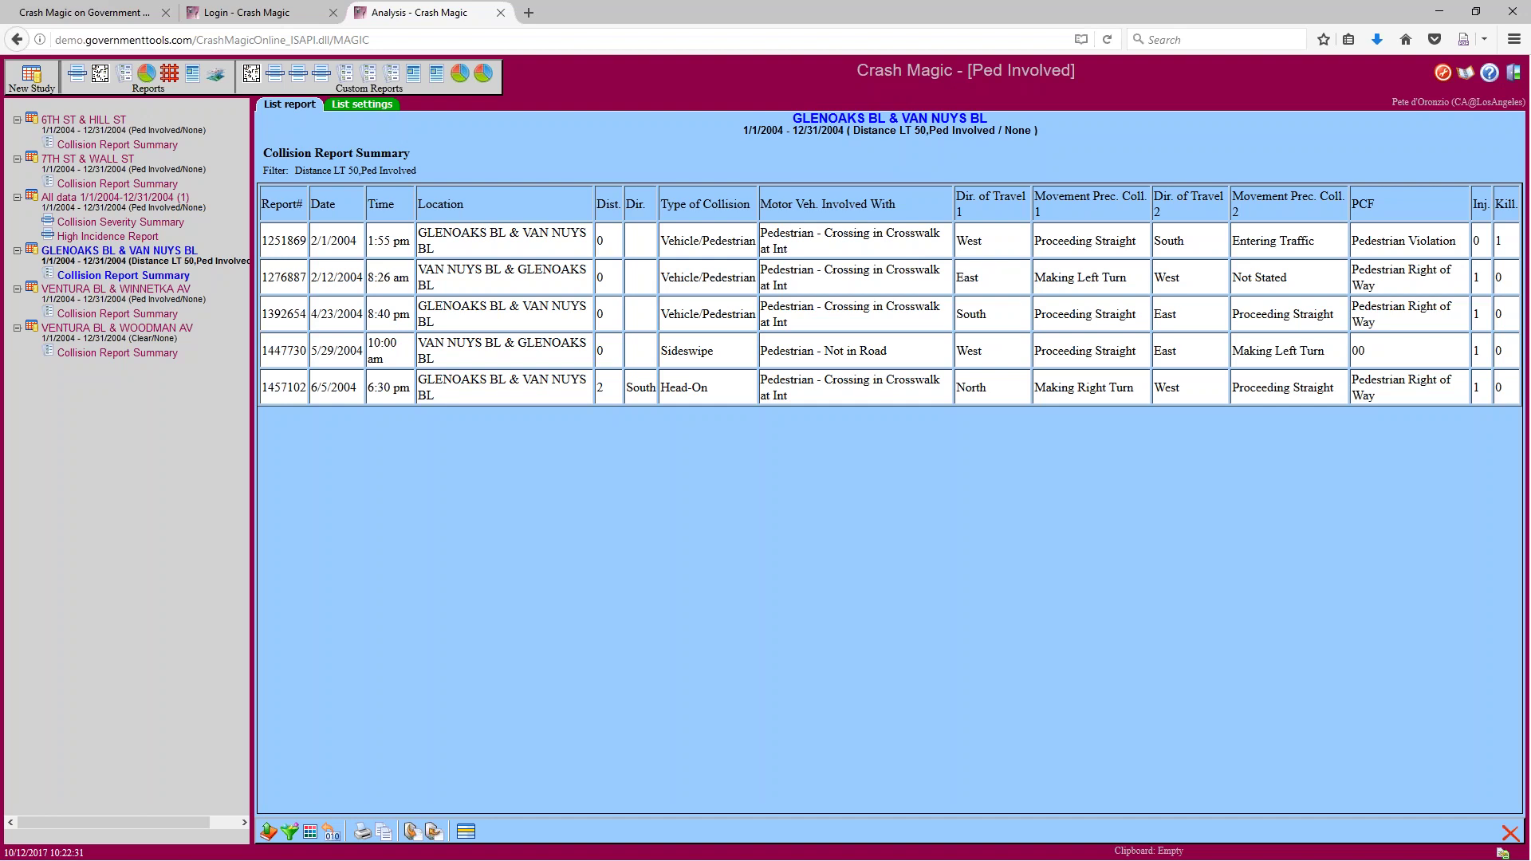
# Bring Training_Filters.docx forward and scroll its SWITRS Lookups to MotorVehicleInvolvedWith, where G means Bicycle
pyautogui.moveTo(0, 77); pyautogui.dragTo(773, 67)
pyautogui.scroll(-15, 726, 470)
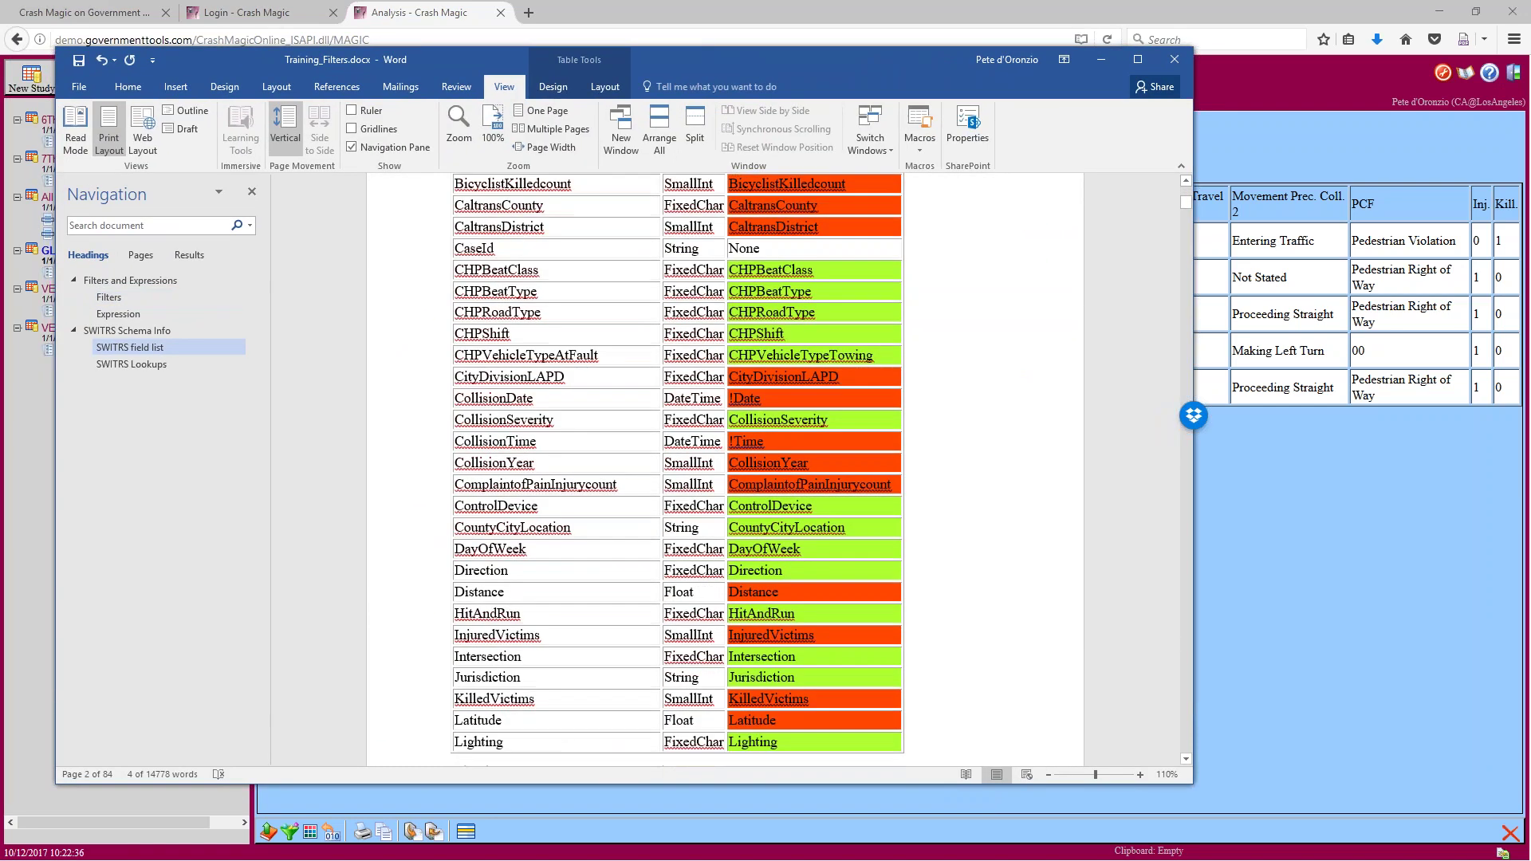
pyautogui.scroll(-12, 725, 470)
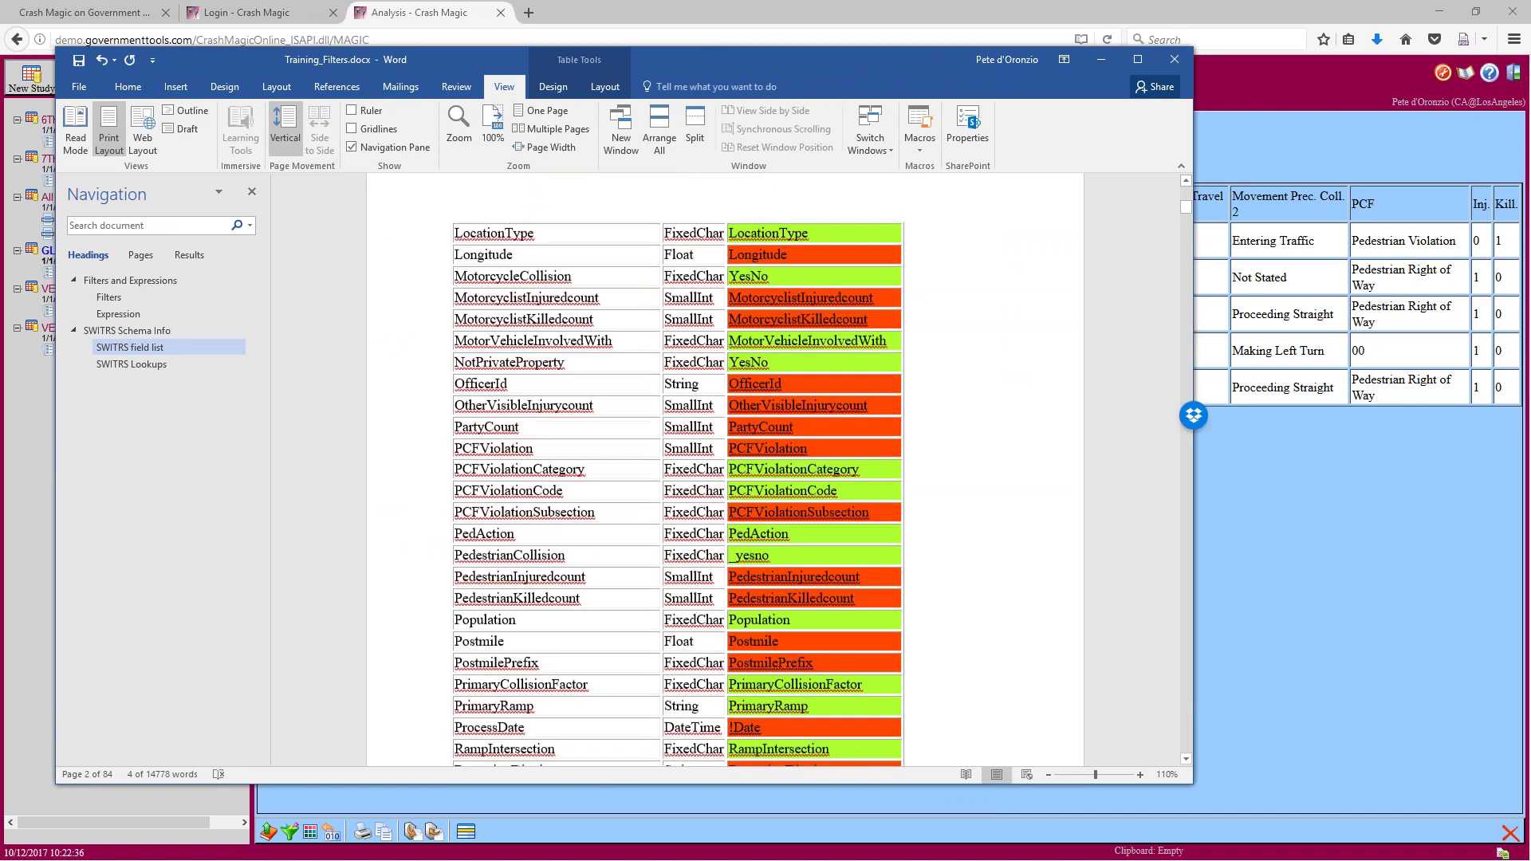
pyautogui.moveTo(1185, 212); pyautogui.dragTo(1185, 393)
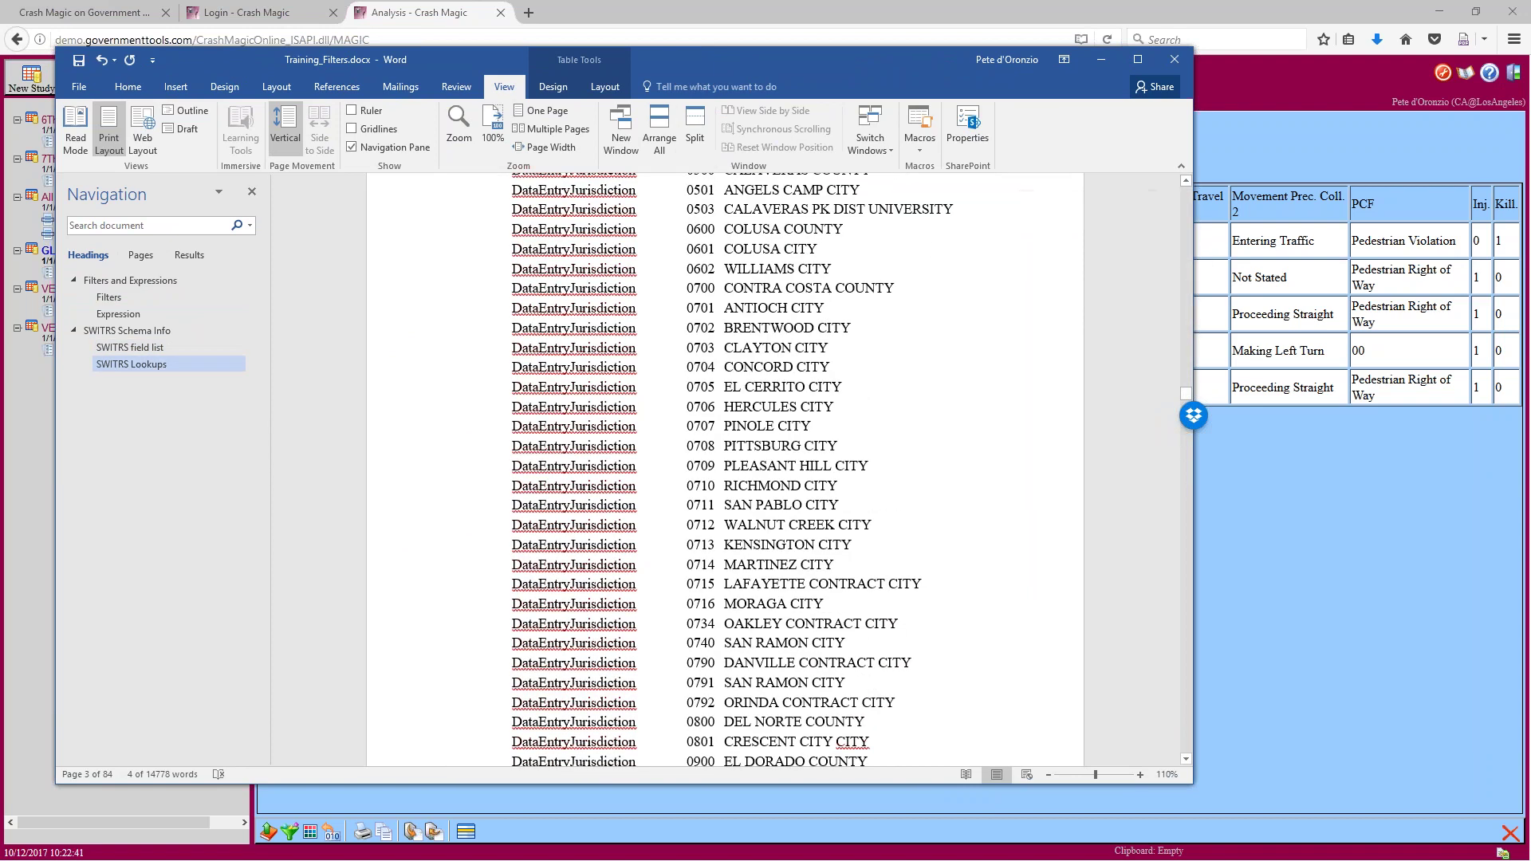
pyautogui.scroll(-20, 946, 553)
pyautogui.scroll(-5, 949, 576)
pyautogui.scroll(-15, 1189, 697)
pyautogui.scroll(-20, 1189, 697)
pyautogui.scroll(-20, 1188, 697)
pyautogui.scroll(-20, 1188, 697)
pyautogui.scroll(-20, 1189, 705)
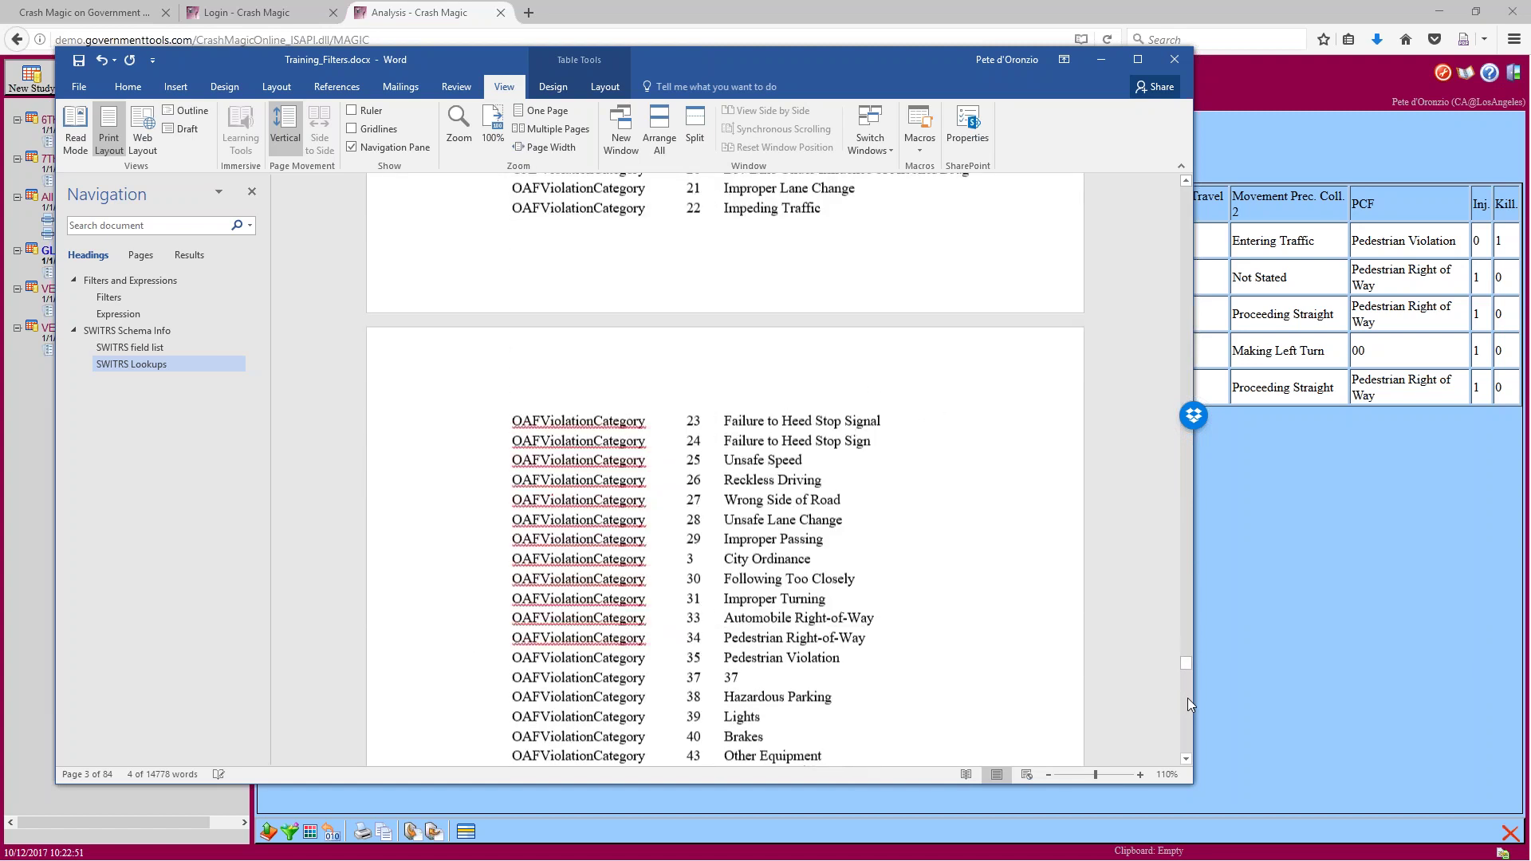
pyautogui.scroll(-3, 1189, 697)
pyautogui.scroll(15, 1185, 342)
pyautogui.scroll(8, 1185, 342)
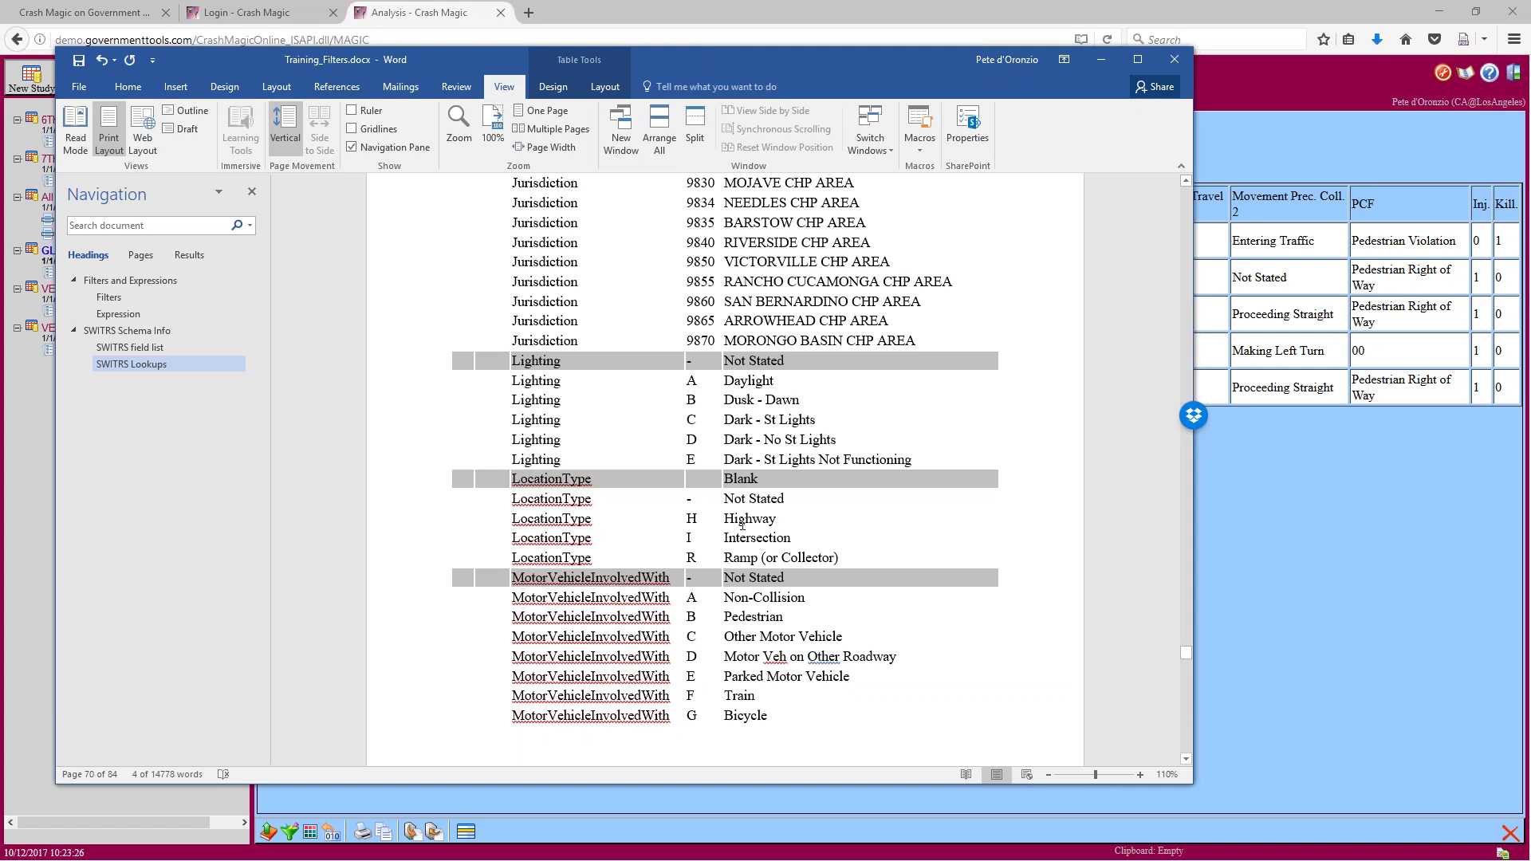
# Review the MovementPrecedingCollision and OAFViolationCategory codes, then switch back to the Crash Magic report
pyautogui.scroll(-8, 712, 653)
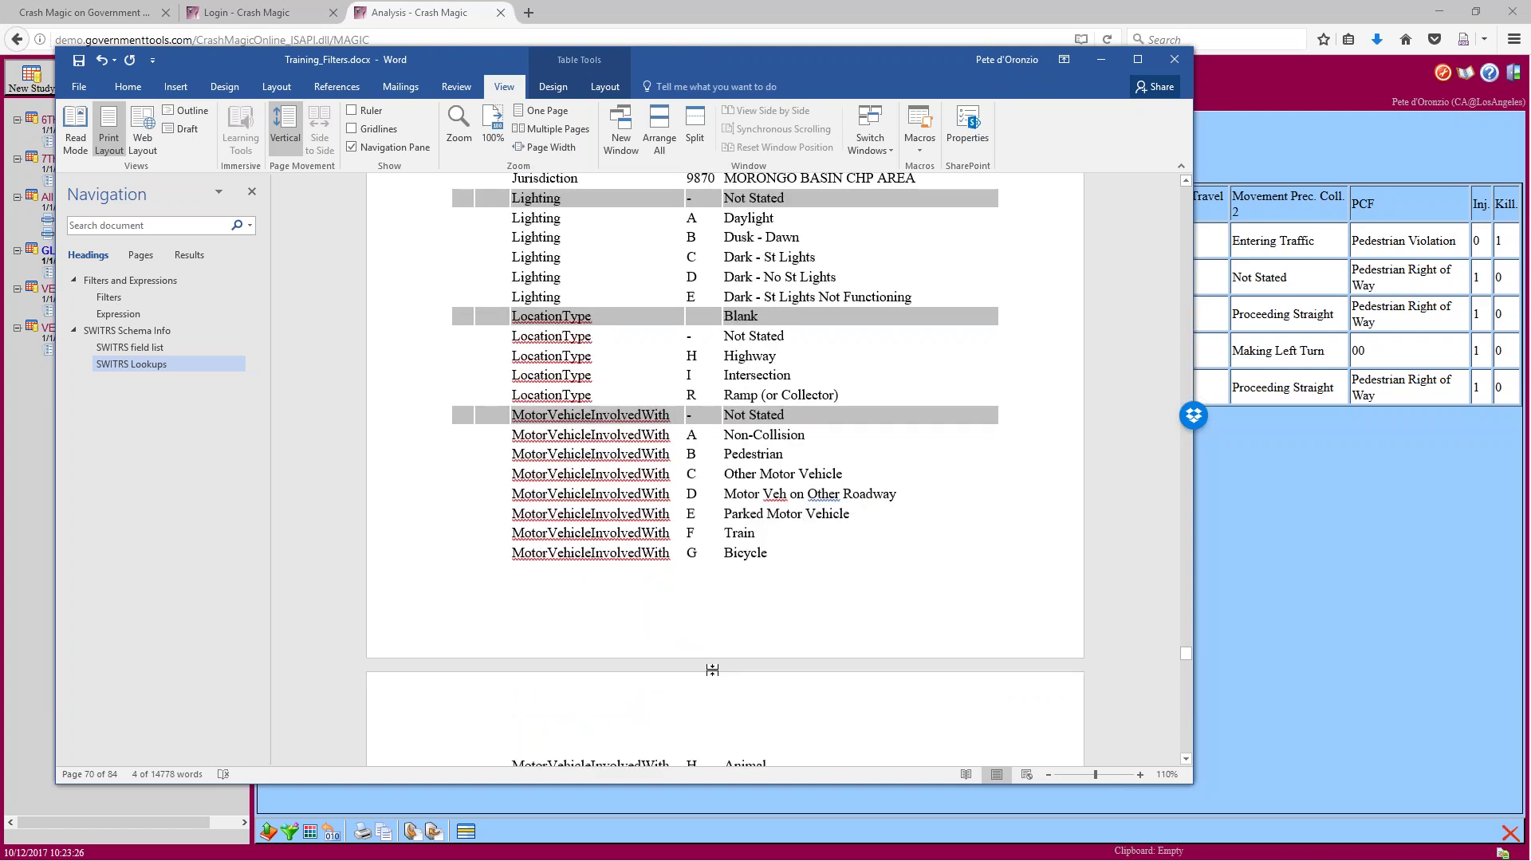
pyautogui.scroll(-10, 588, 323)
pyautogui.scroll(5, 587, 323)
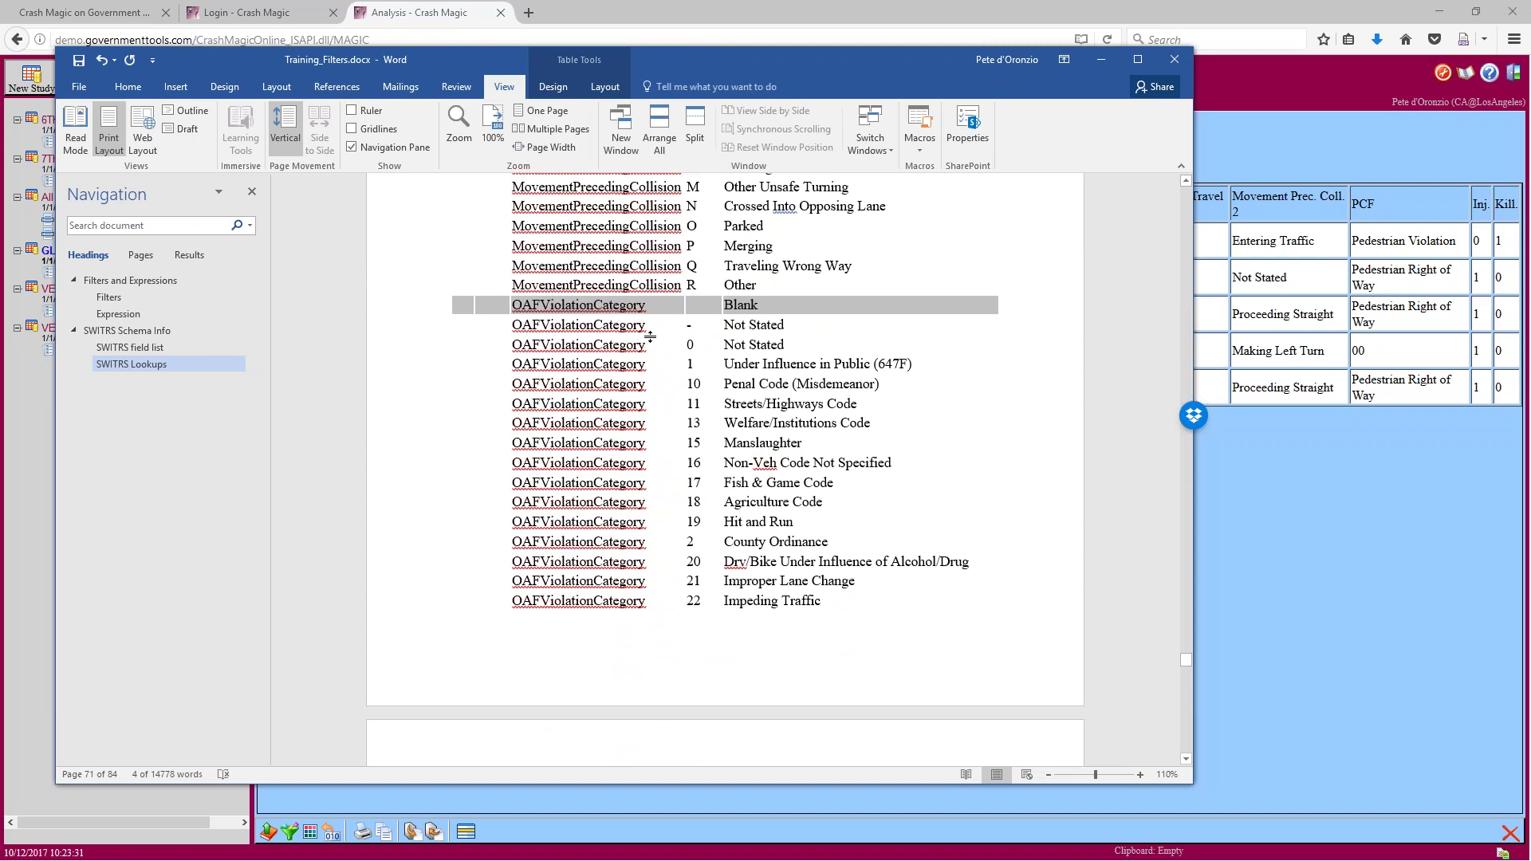
pyautogui.scroll(6, 697, 598)
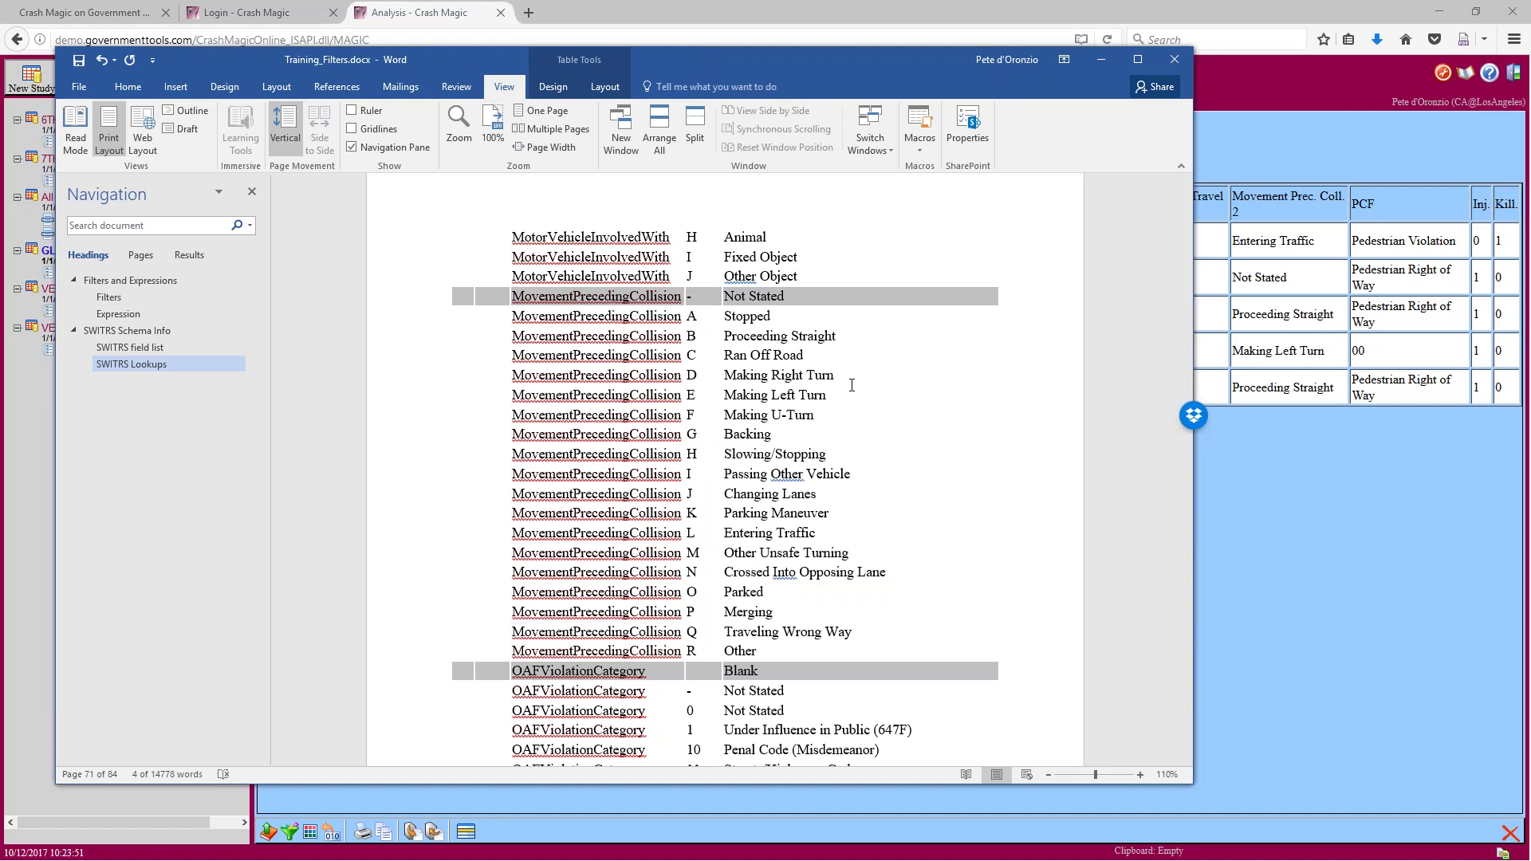
pyautogui.hotkey('alt', 'Tab')
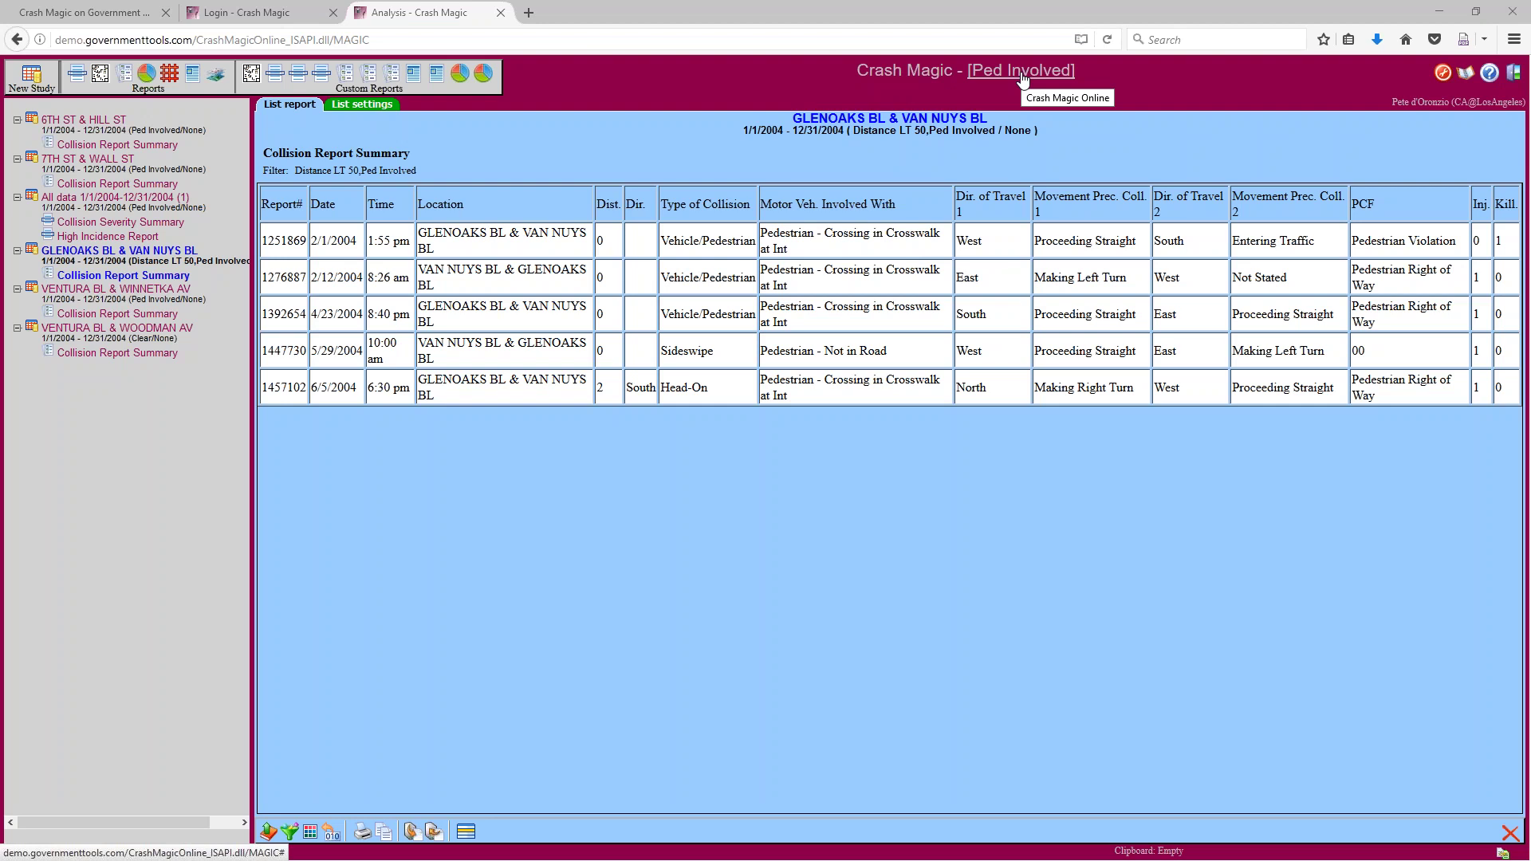
# Open the Ped Involved project's Environment Lookups report in Firefox, allowing it past the security warning
pyautogui.click(1022, 72)
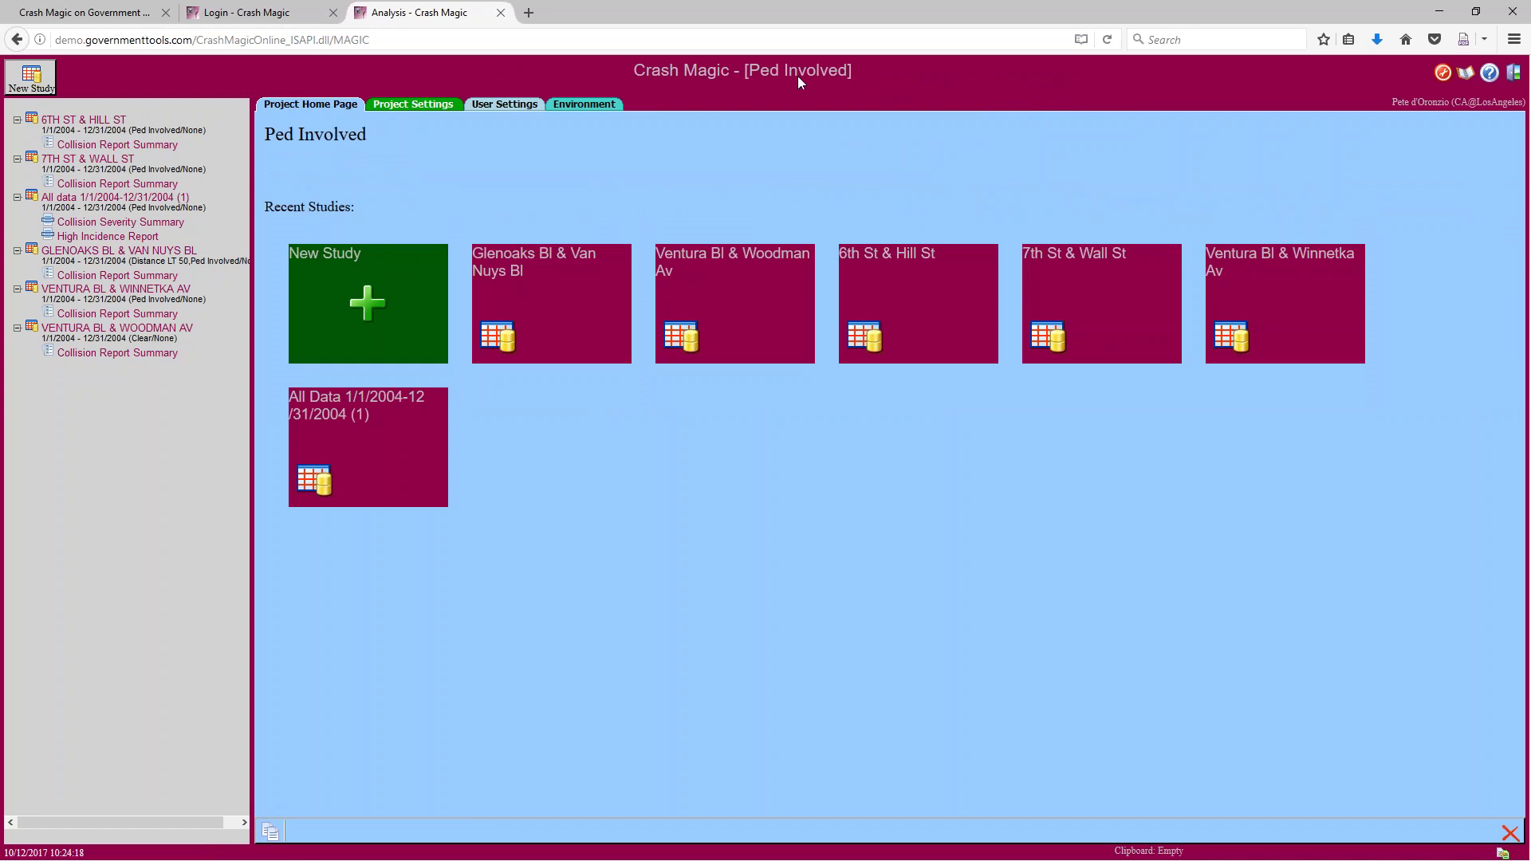
pyautogui.click(586, 104)
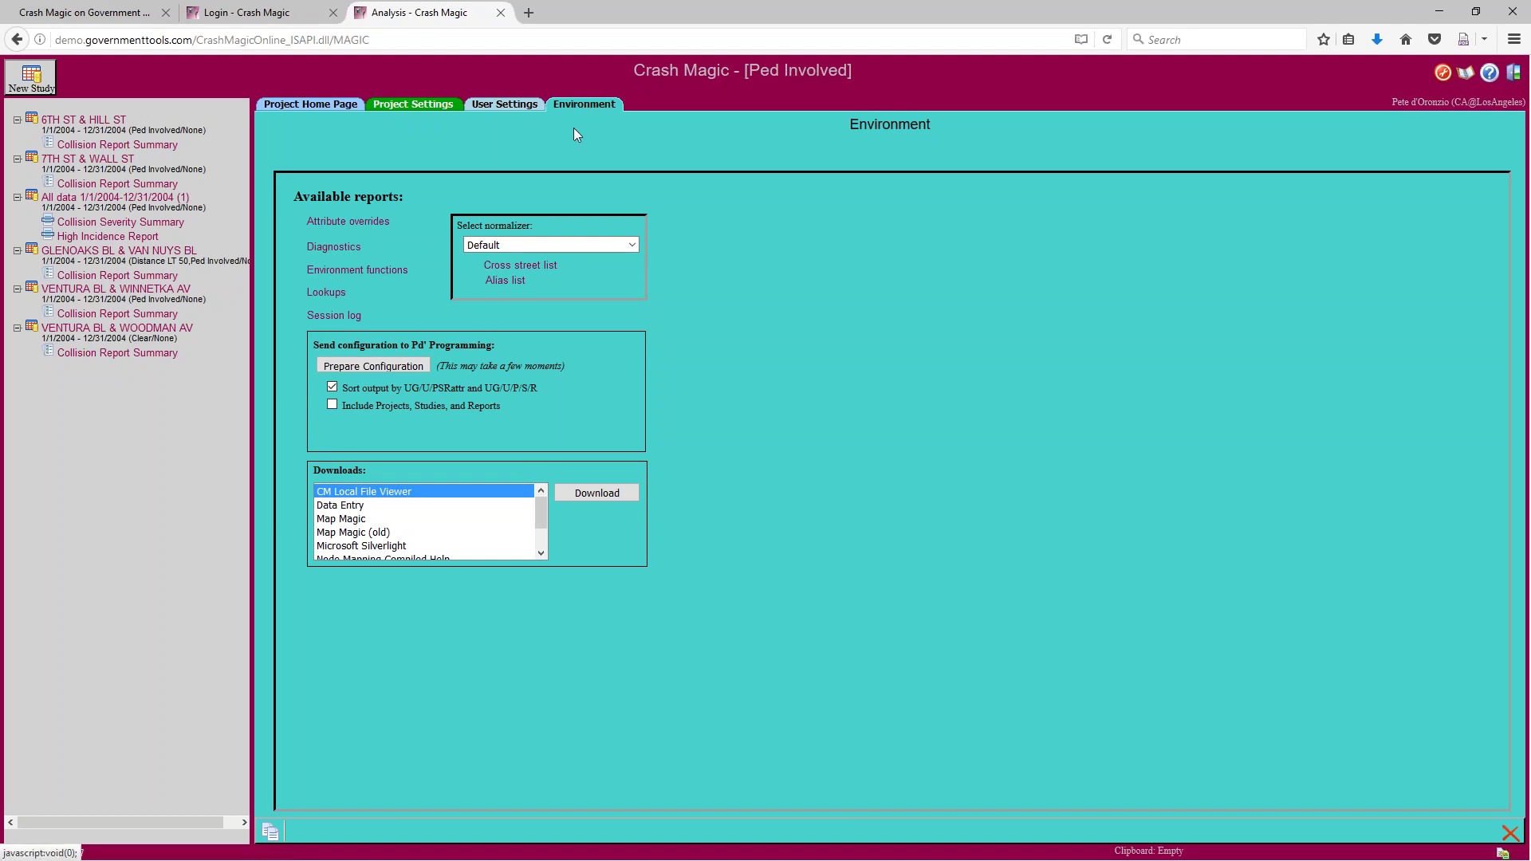
pyautogui.click(329, 293)
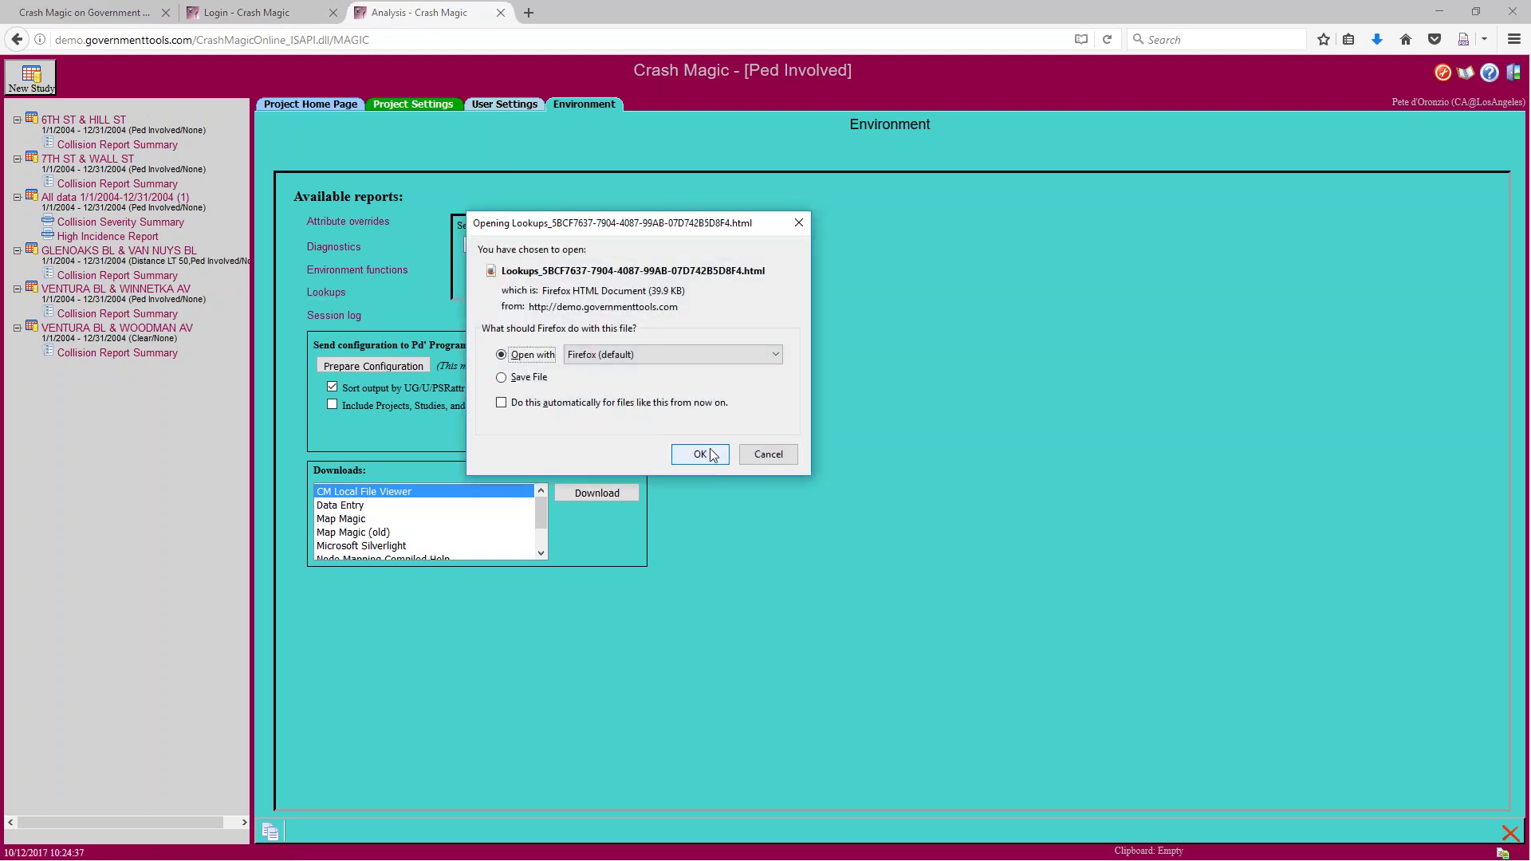
pyautogui.click(708, 449)
pyautogui.click(795, 466)
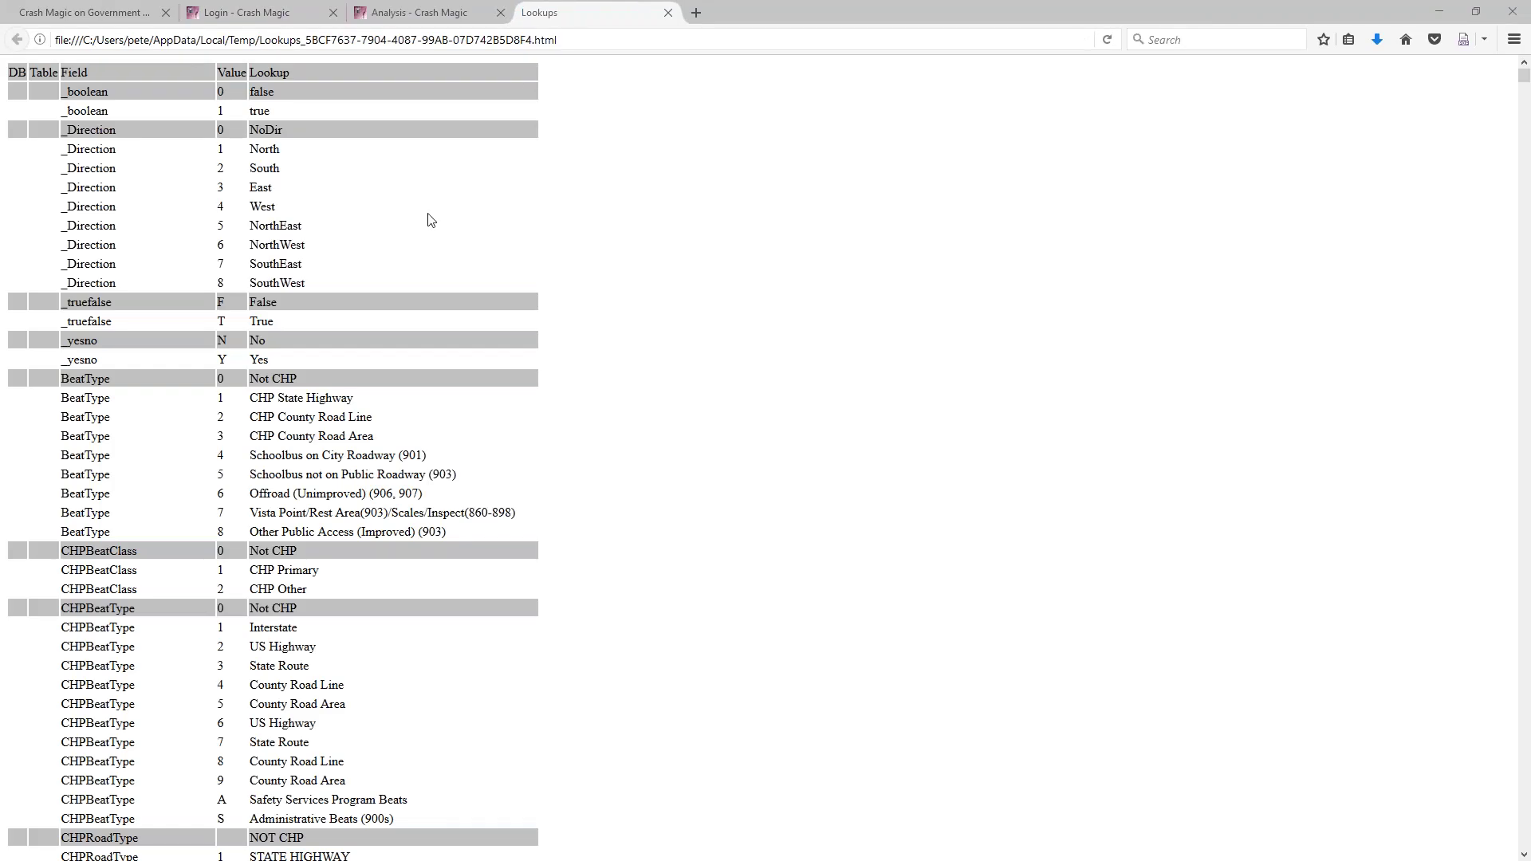
# Scroll the Lookups table down to the DayOfWeek, Direction, HitAndRun and Jurisdiction codes
pyautogui.scroll(-1, 437, 255)
pyautogui.scroll(-20, 437, 255)
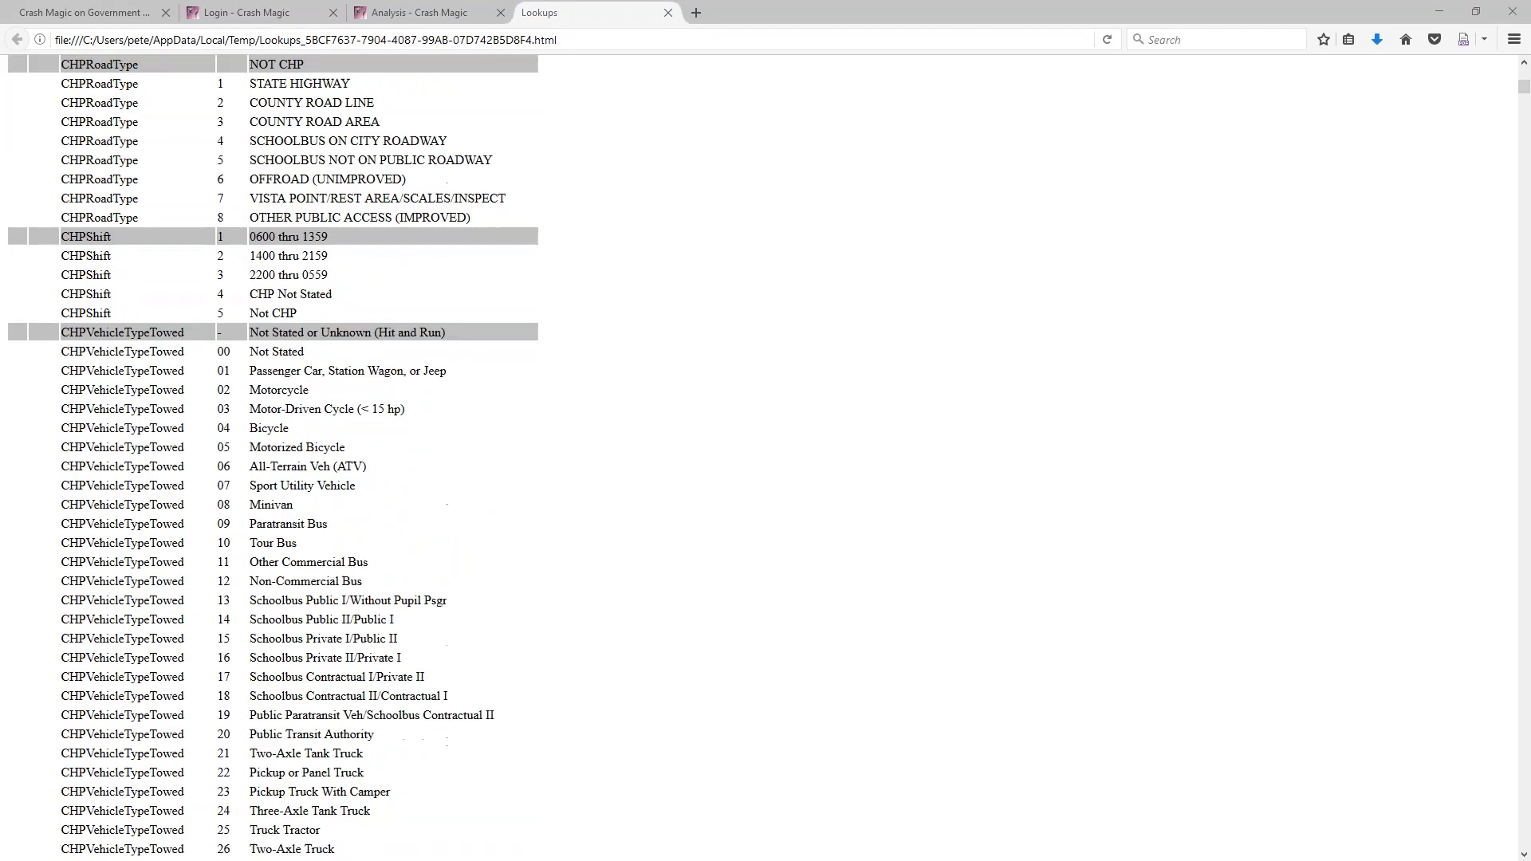
pyautogui.scroll(-20, 437, 256)
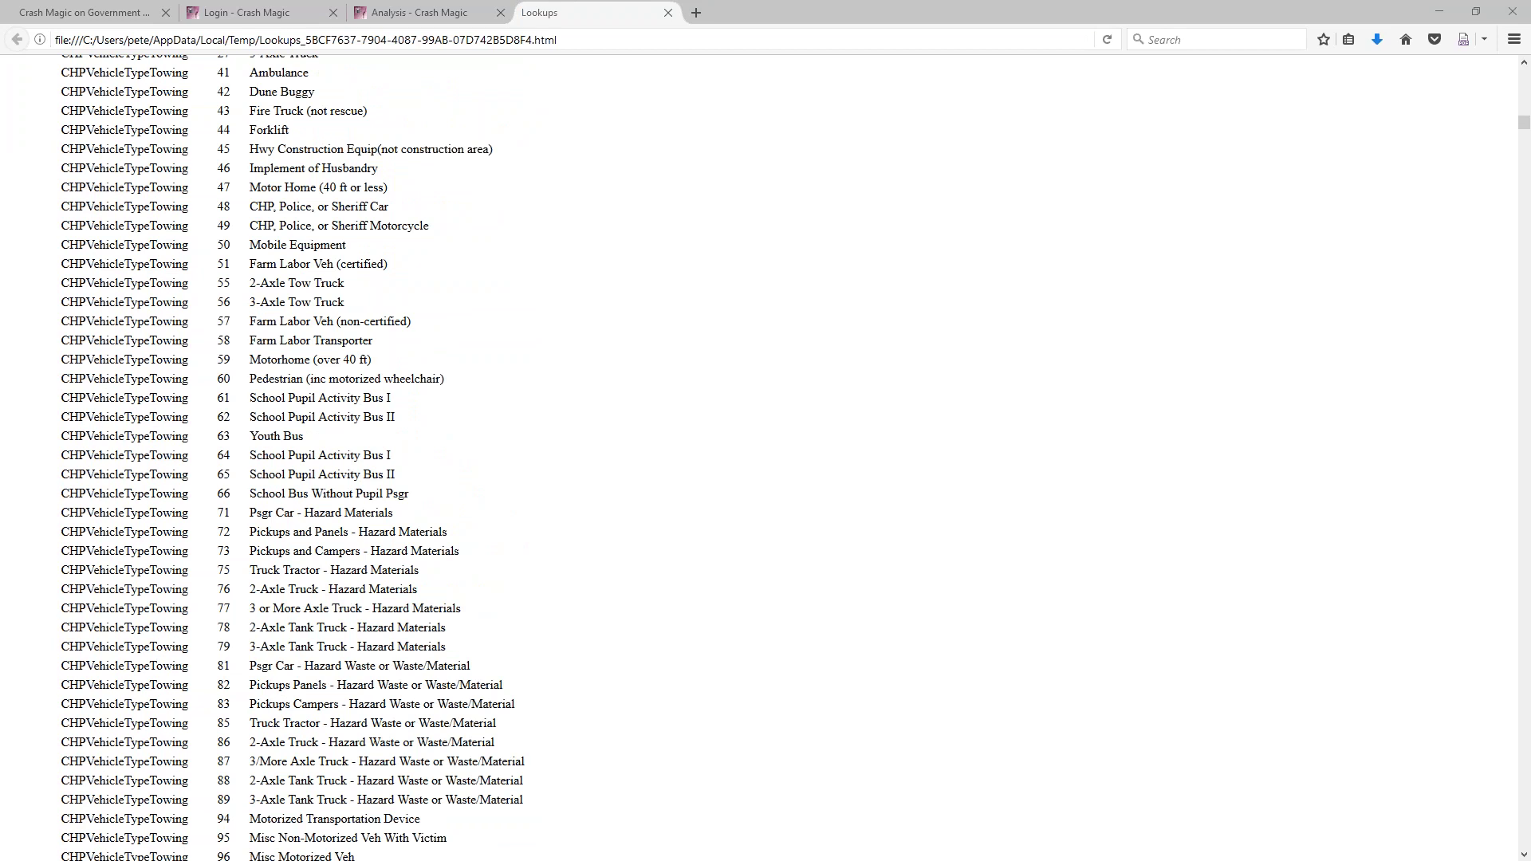
pyautogui.click(1525, 143)
pyautogui.moveTo(1525, 144); pyautogui.dragTo(1510, 501)
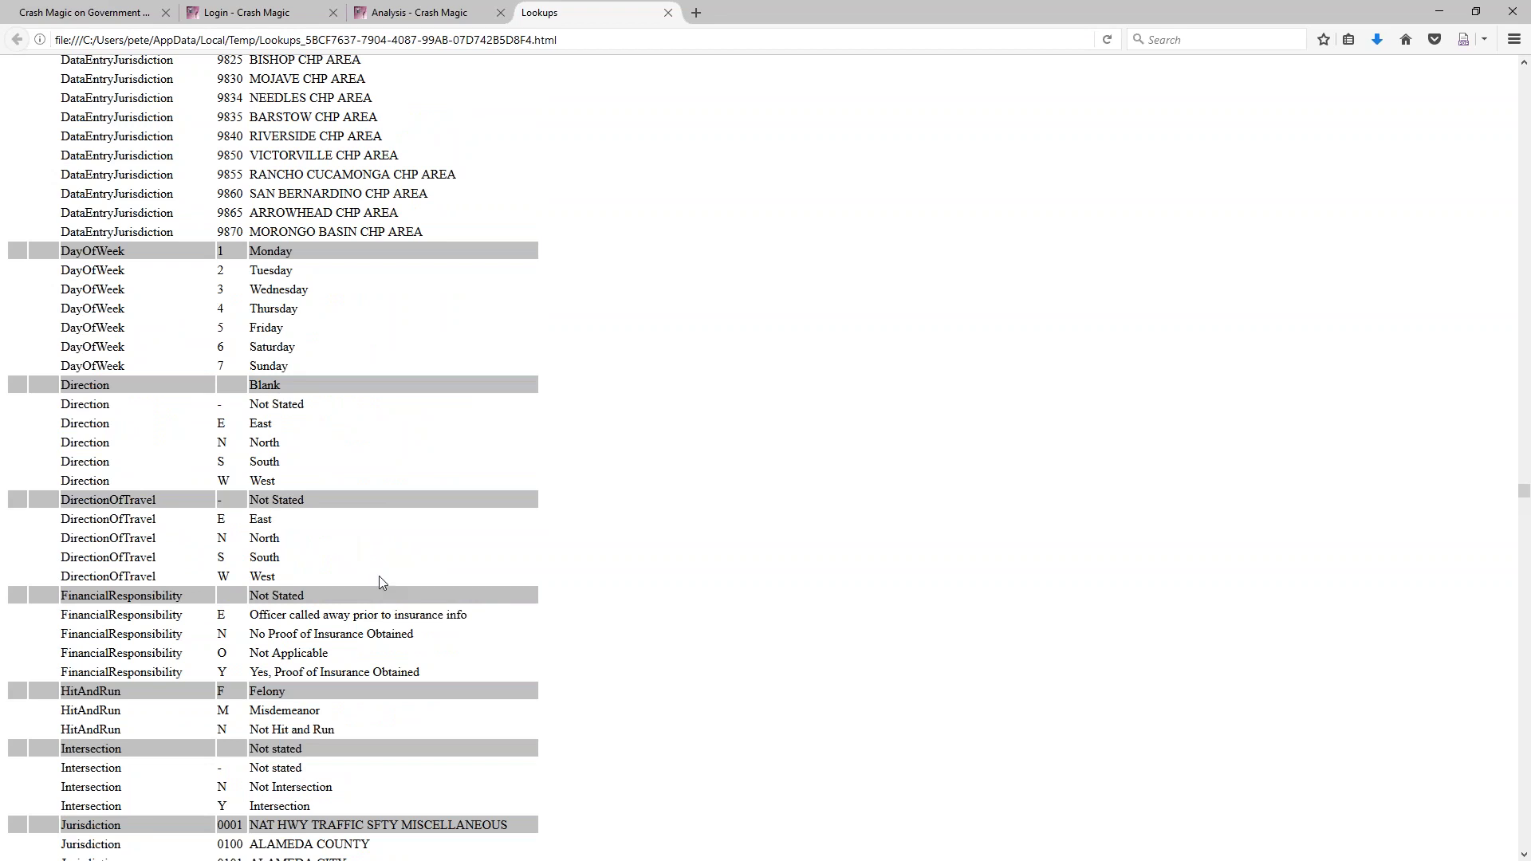
# Return to the top of the Lookups page and search for 'injury', finding the CollisionSeverity field
pyautogui.press('Home')
pyautogui.hotkey('ctrl', 'f')
pyautogui.write('injury')
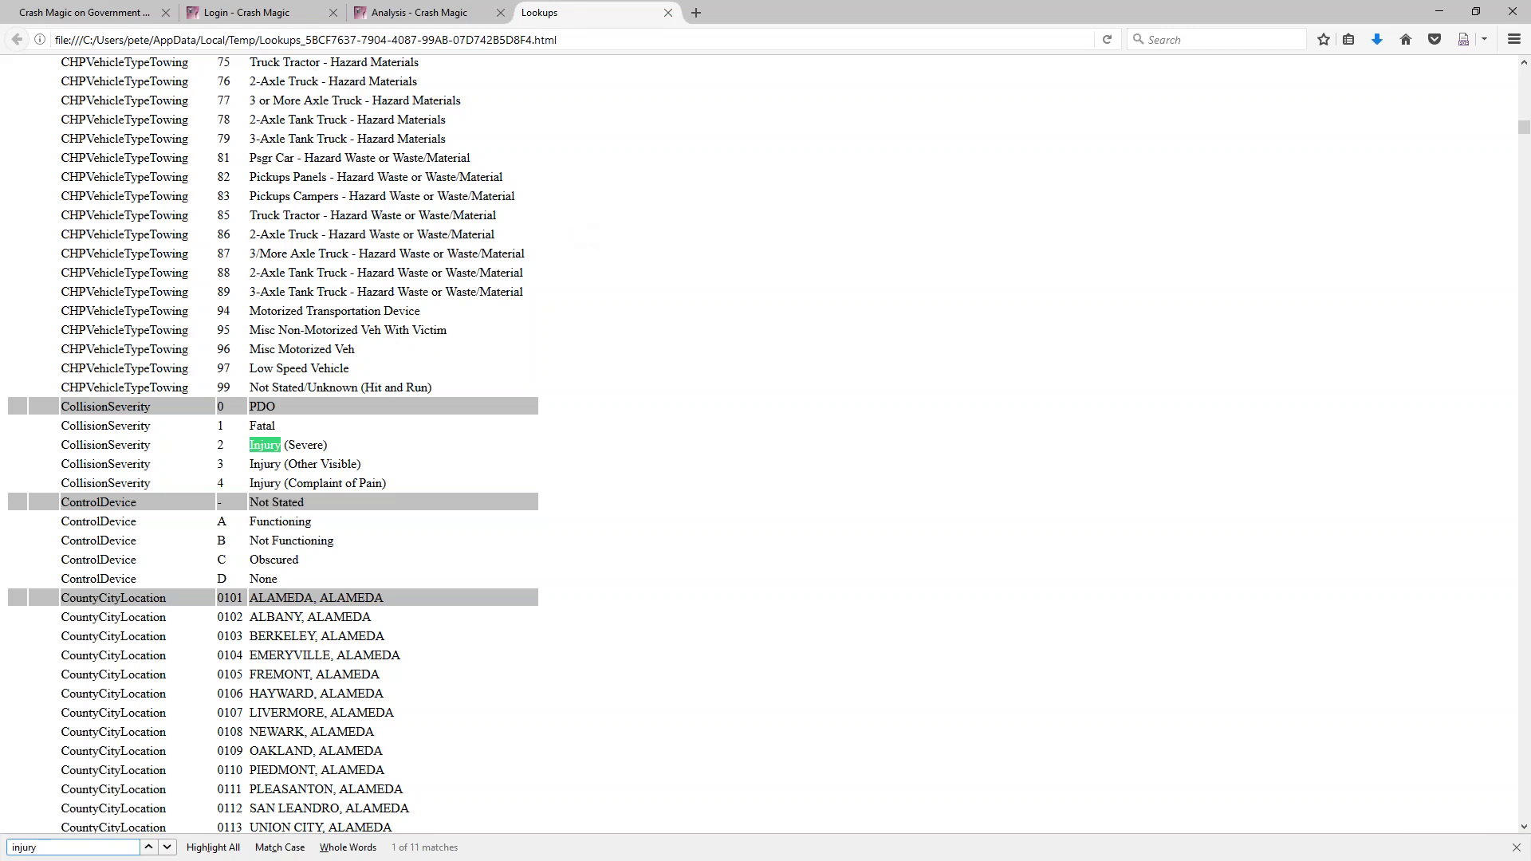
pyautogui.doubleClick(128, 446)
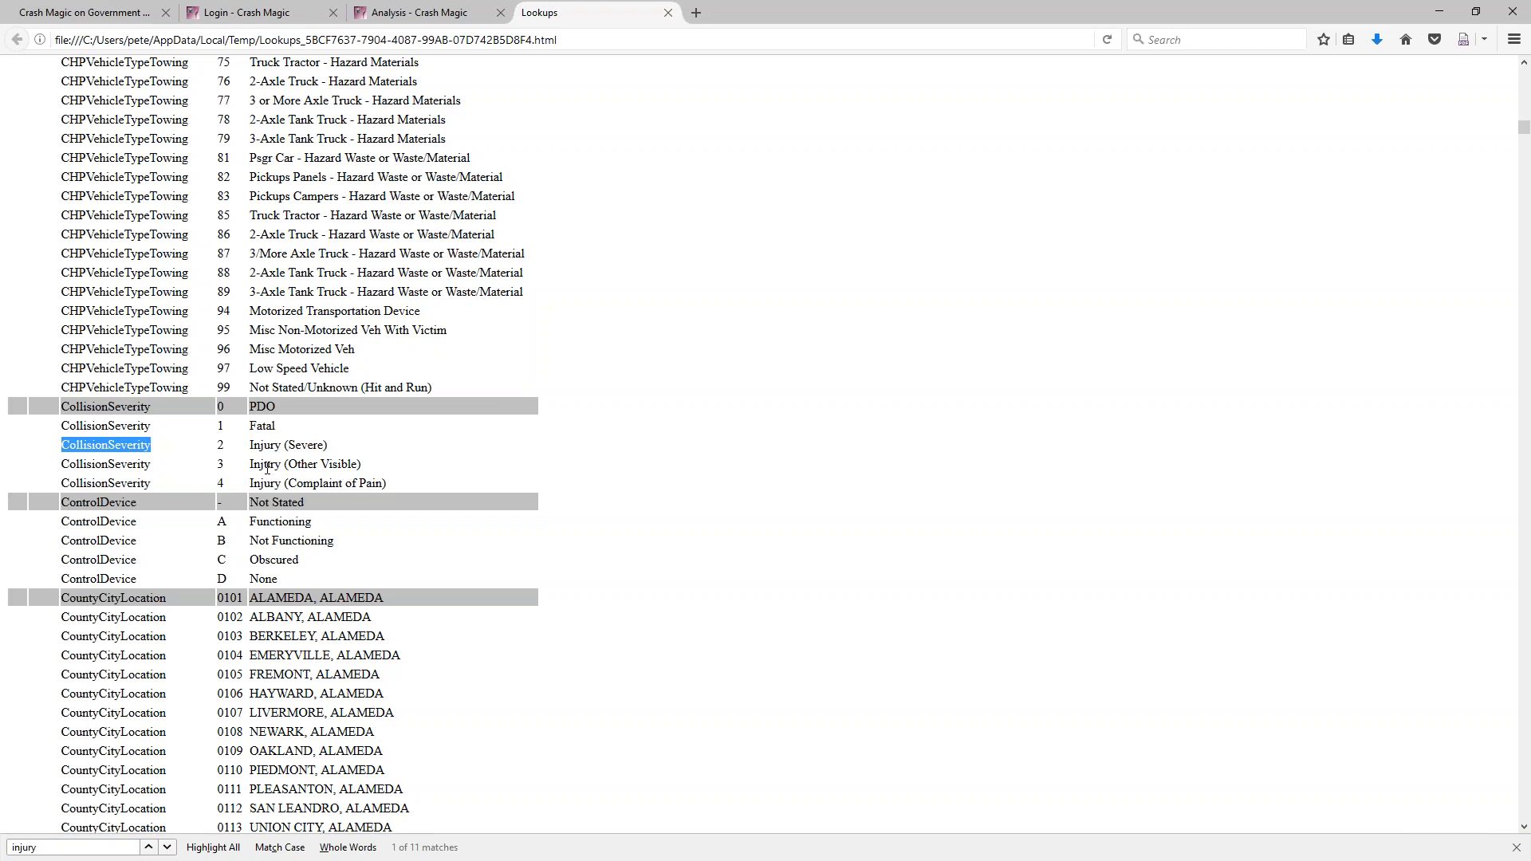
pyautogui.click(536, 388)
# Search for 'bicycle' and step through matches to MotorVehicleInvolvedWith code G Bicycle
pyautogui.hotkey('ctrl', 'f')
pyautogui.write('bicycl')
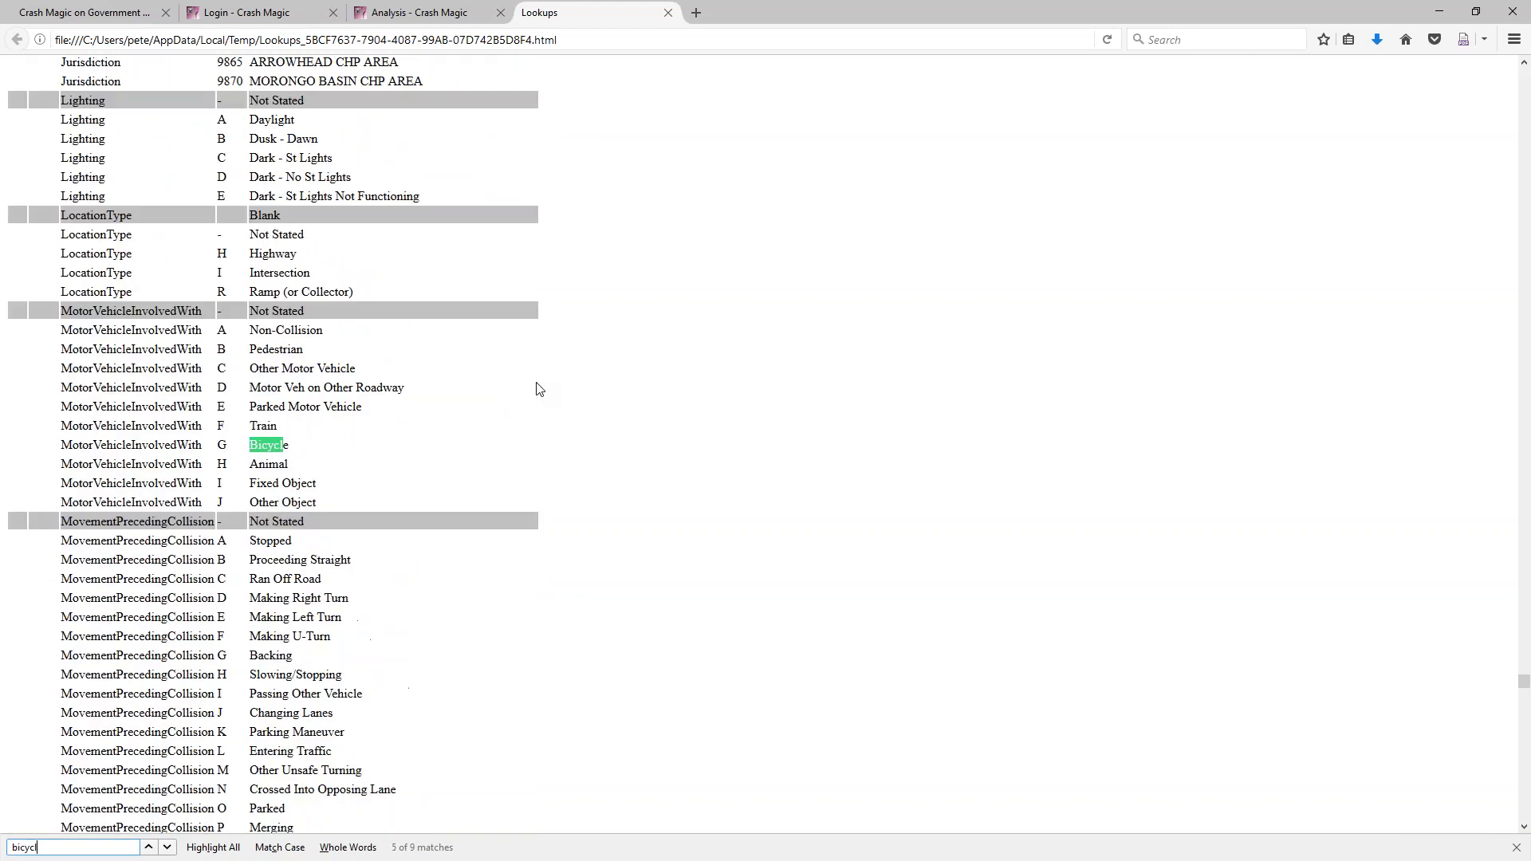
pyautogui.write('e')
pyautogui.click(168, 849)
pyautogui.click(168, 849)
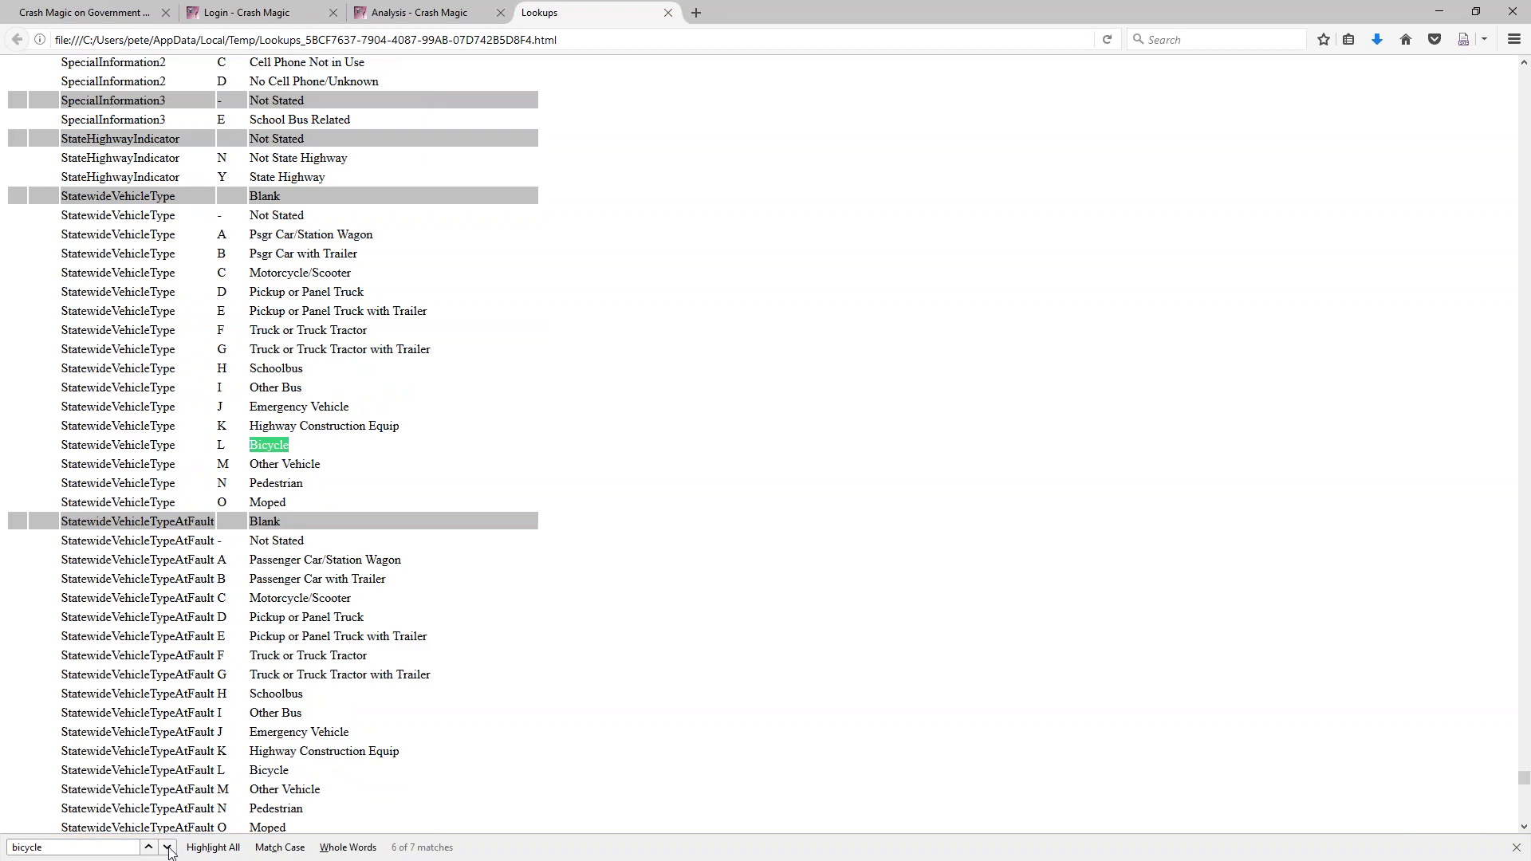
pyautogui.click(168, 850)
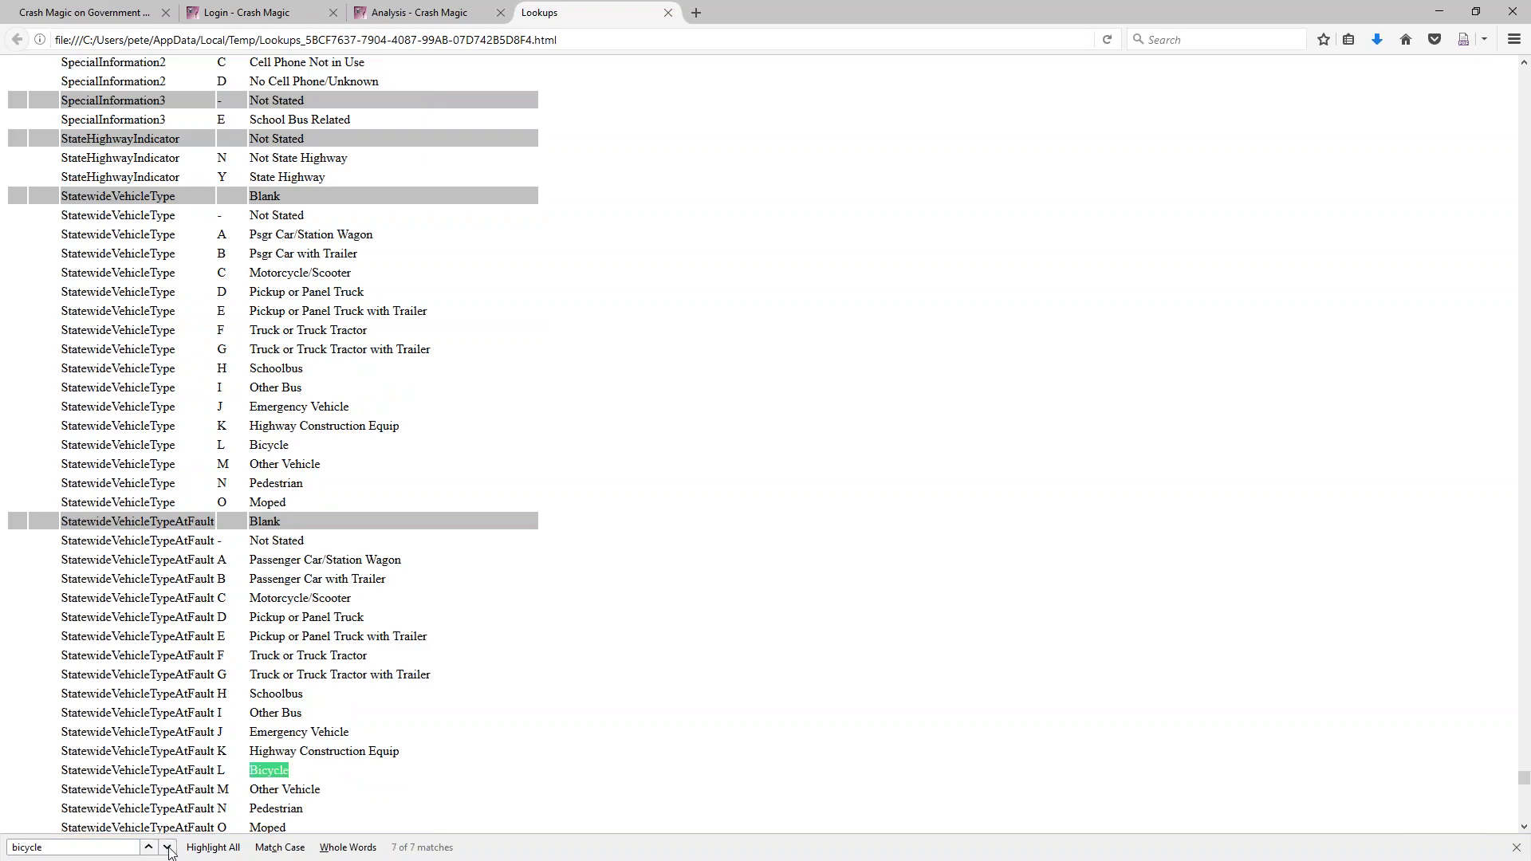
pyautogui.click(169, 849)
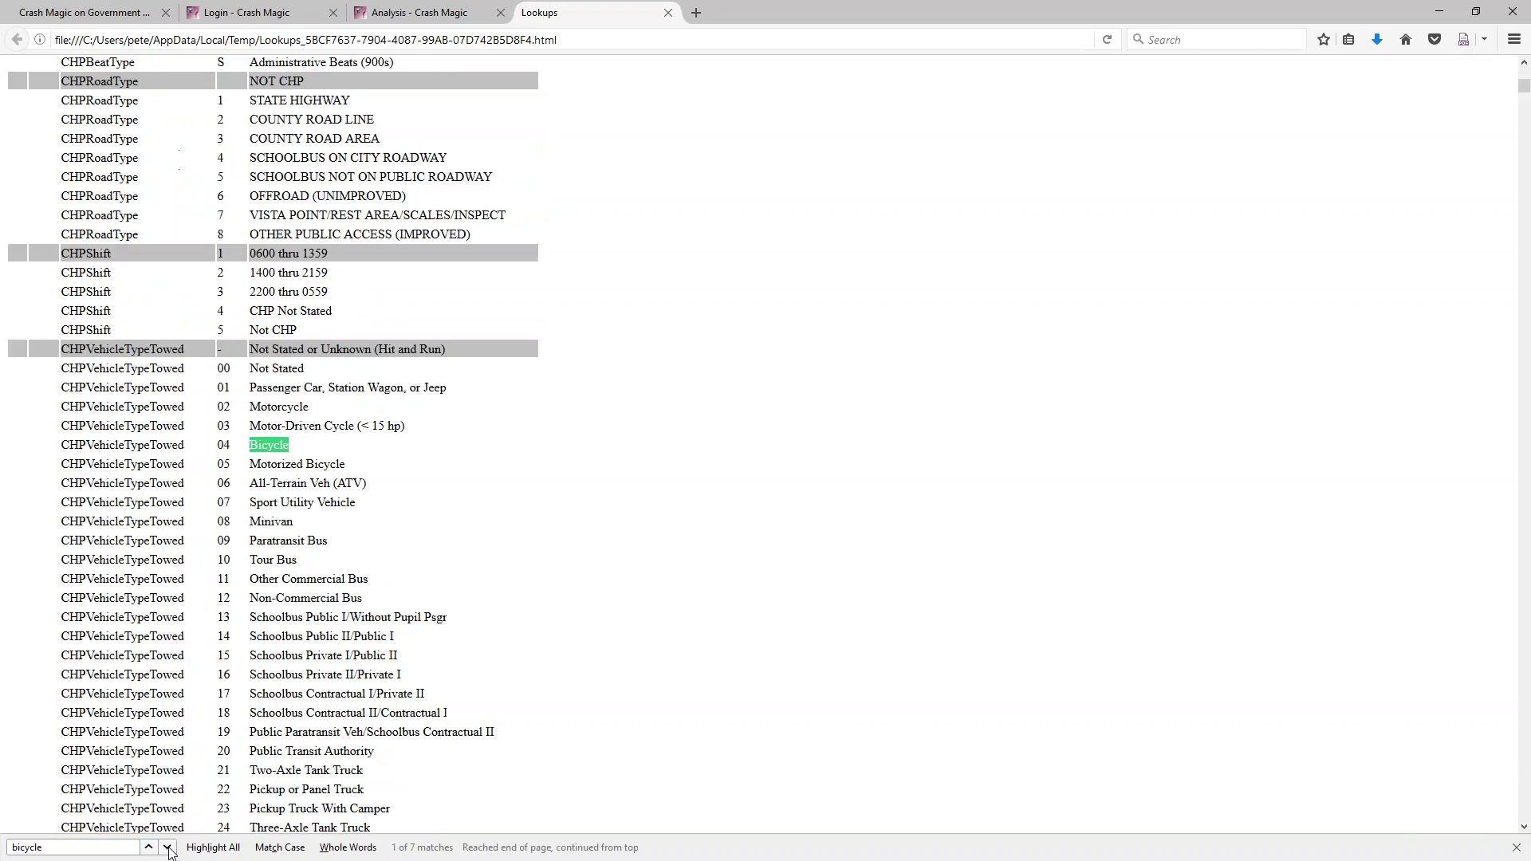
pyautogui.click(168, 849)
pyautogui.click(168, 849)
pyautogui.click(169, 849)
pyautogui.click(168, 850)
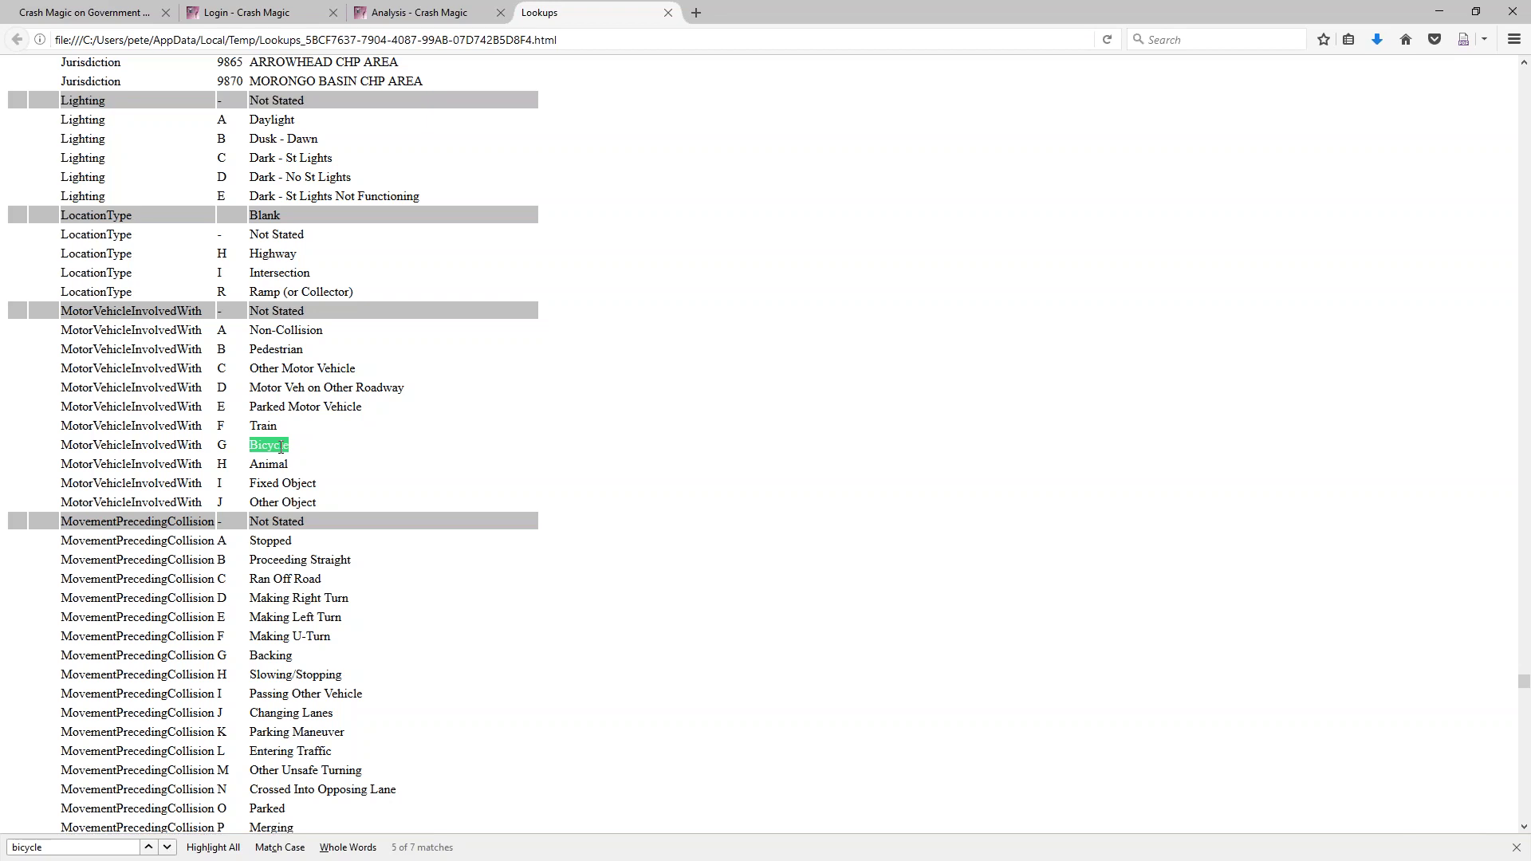
# Scroll down the Lookups page through the Party and PCF codes to the ramp entries
pyautogui.scroll(-20, 314, 542)
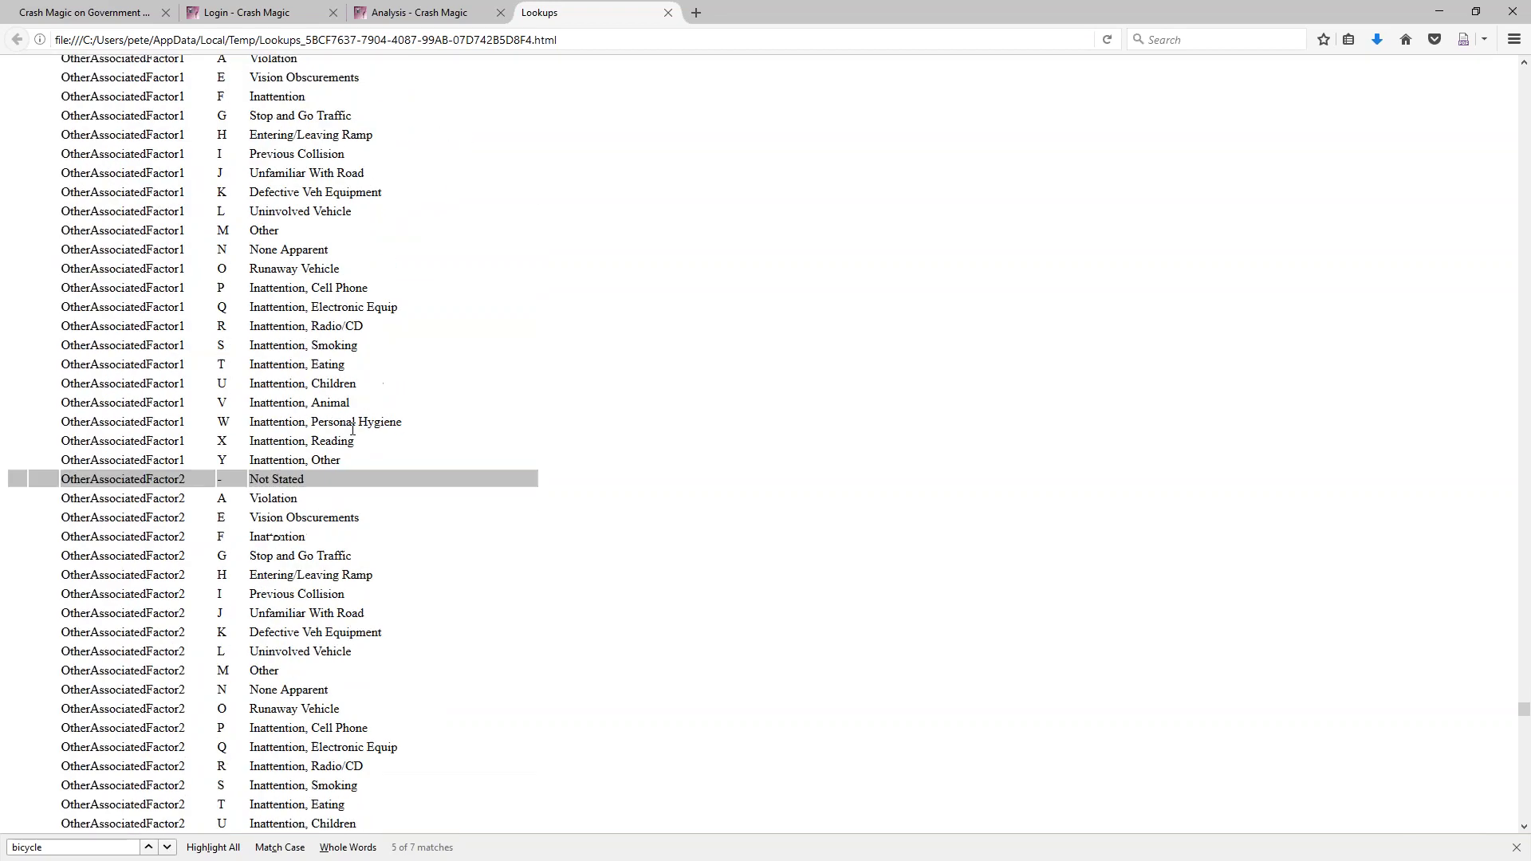
pyautogui.scroll(-15, 496, 365)
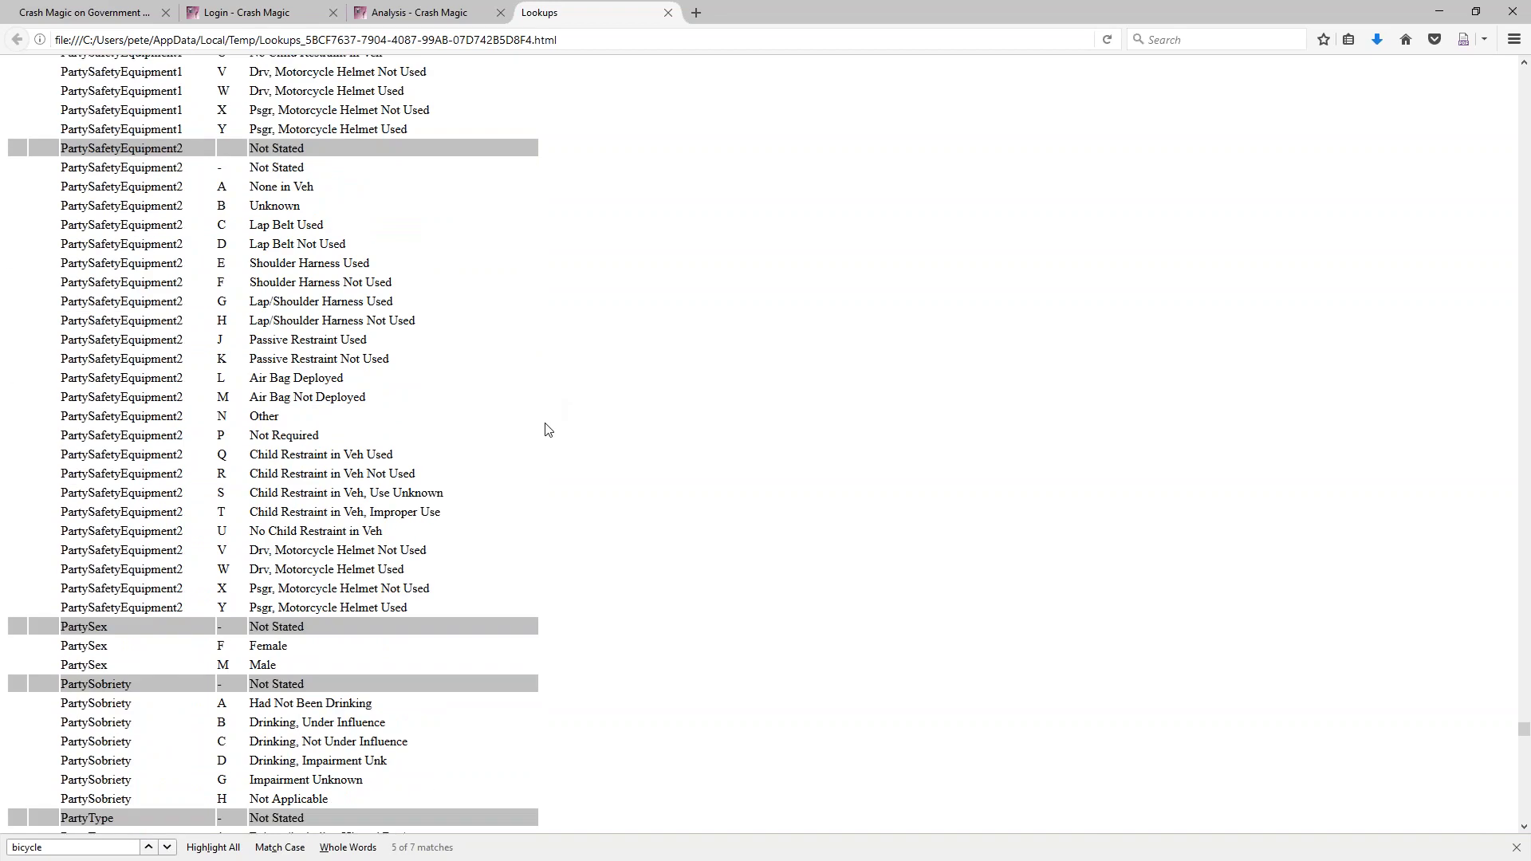
pyautogui.scroll(-10, 547, 429)
pyautogui.scroll(-9, 549, 431)
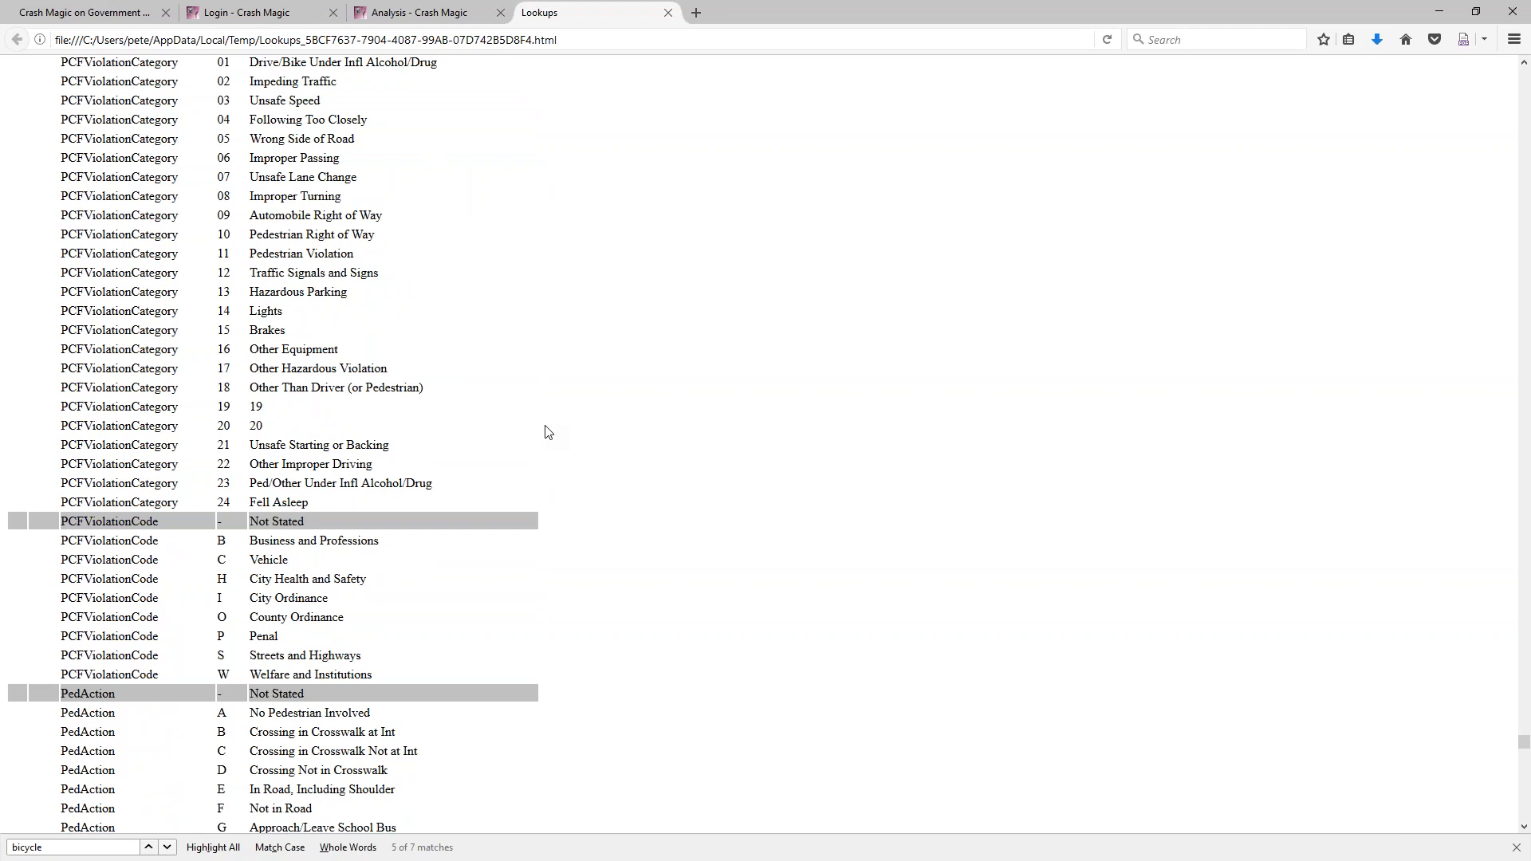
pyautogui.scroll(-11, 549, 431)
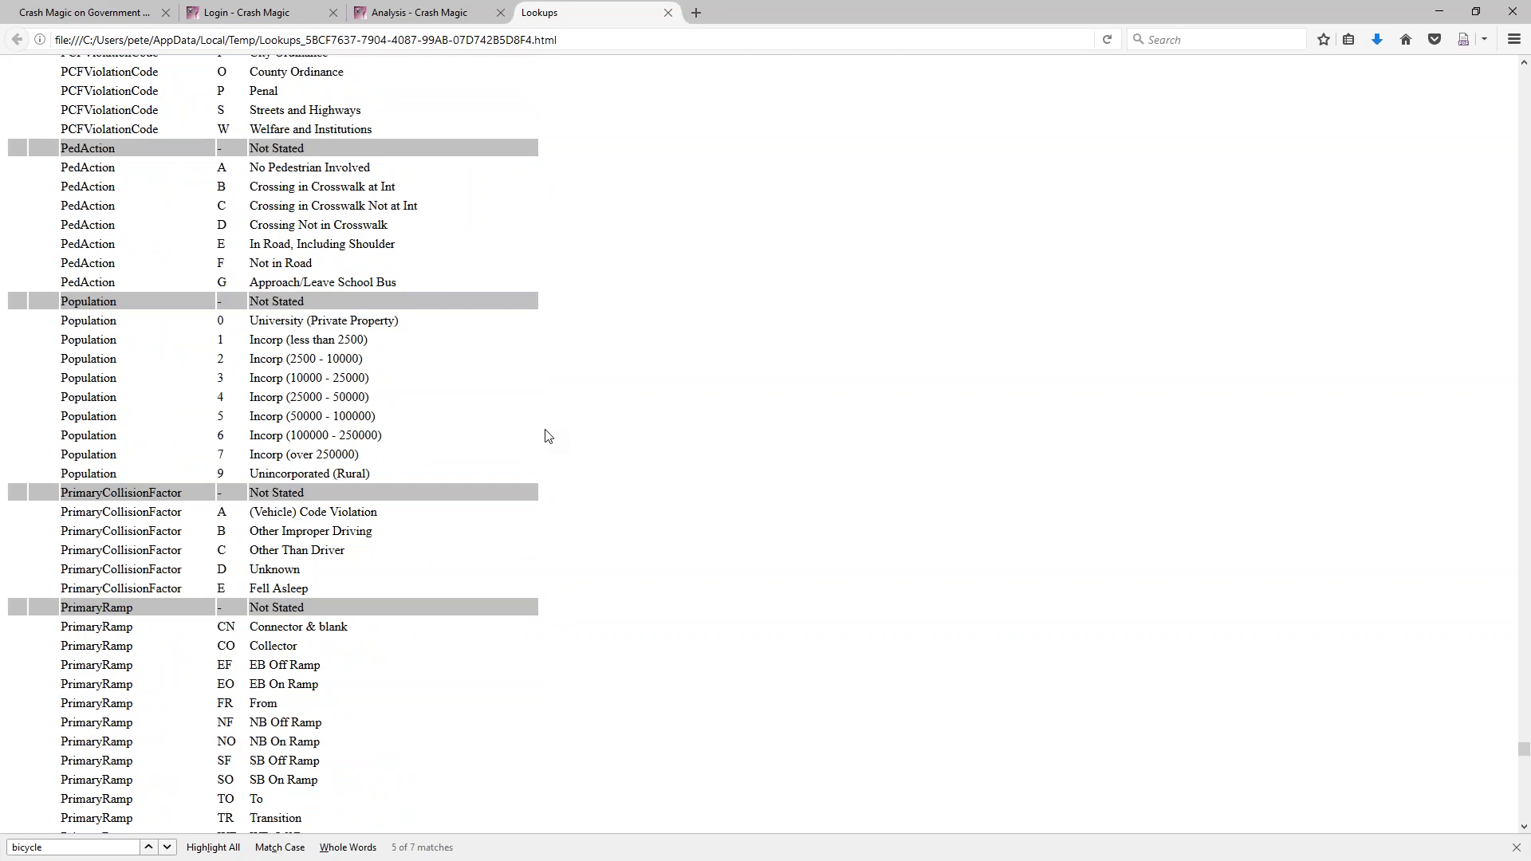
pyautogui.scroll(-11, 549, 435)
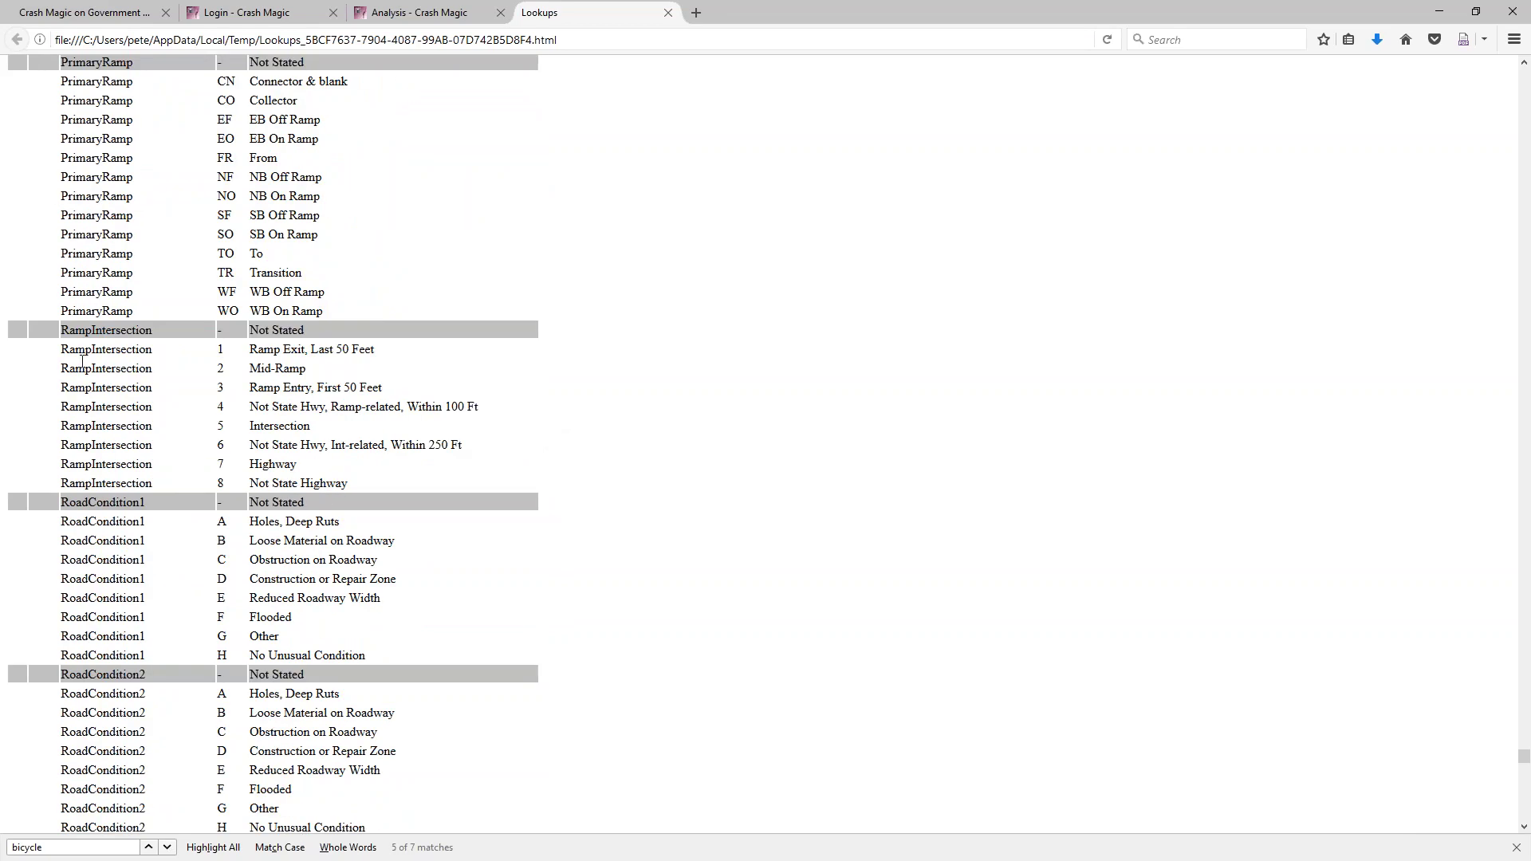
# Highlight Ramp Exit, Intersection and Highway terms in the RampIntersection rows, then read further down
pyautogui.moveTo(249, 350); pyautogui.dragTo(316, 351)
pyautogui.click(315, 369)
pyautogui.doubleClick(311, 425)
pyautogui.doubleClick(273, 464)
pyautogui.doubleClick(324, 483)
pyautogui.scroll(-10, 355, 451)
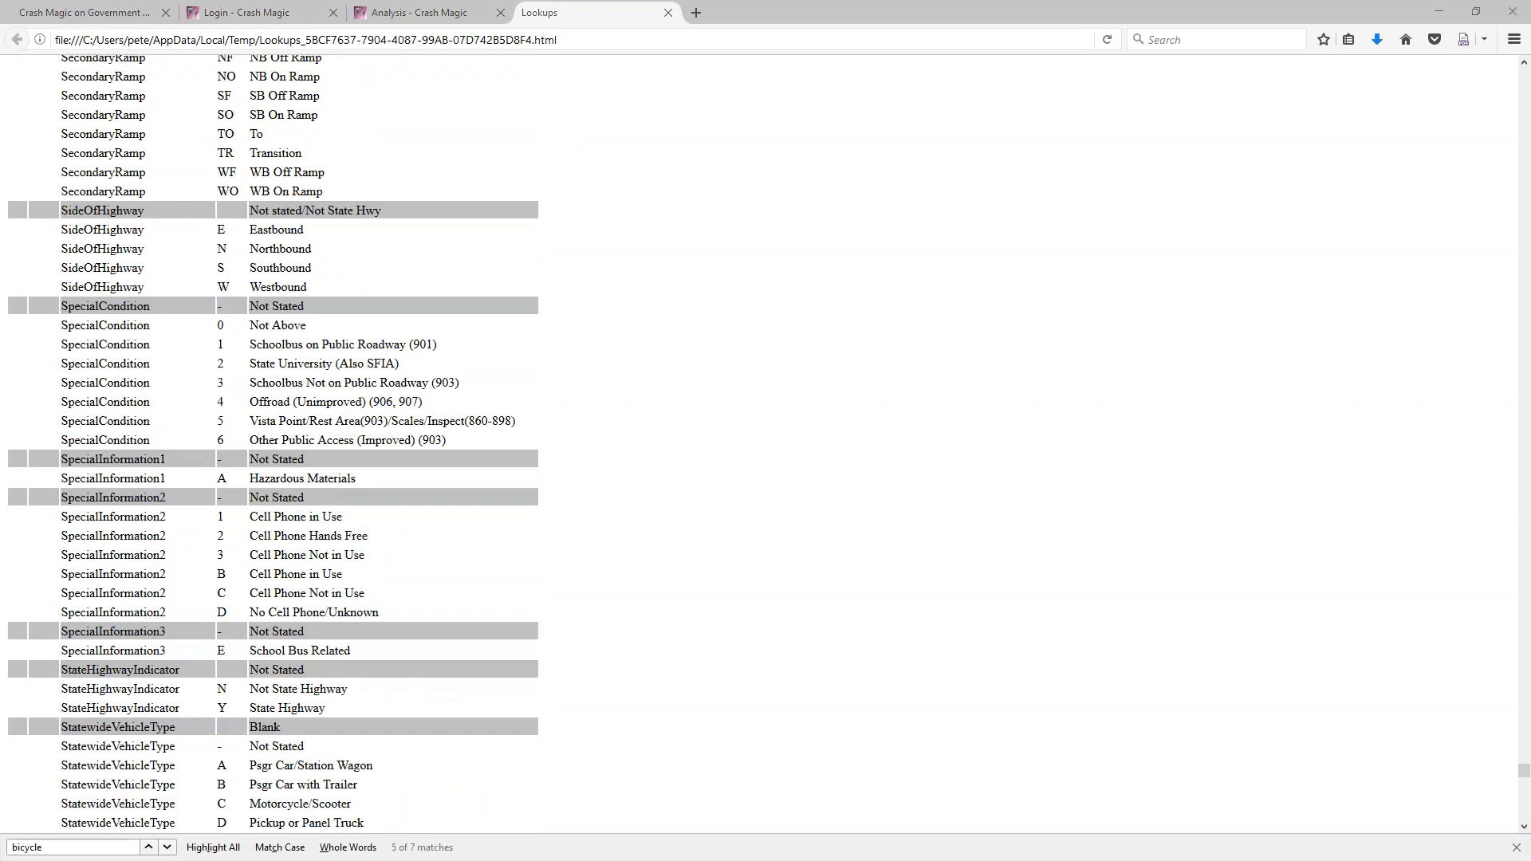
# Open a new File Explorer window on the U: drive
pyautogui.press('super+e')
pyautogui.click(447, 263)
pyautogui.write('u:')
pyautogui.press('Return')
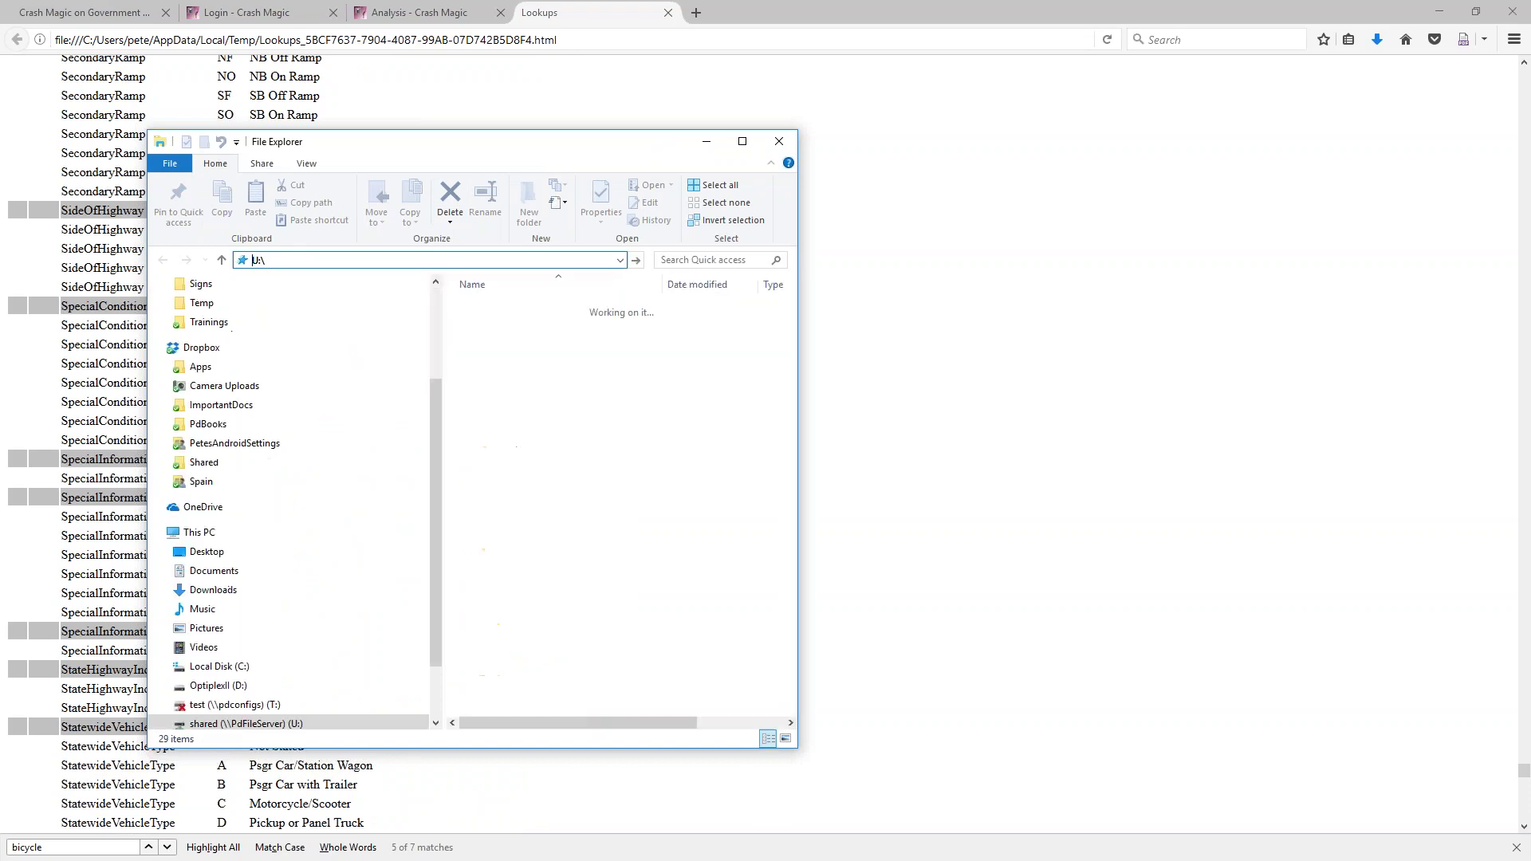
# Browse to RawData\USA\CA\Concord\20170913_2017_10Years, open the zip, and select RawData_template.doc
pyautogui.doubleClick(510, 391)
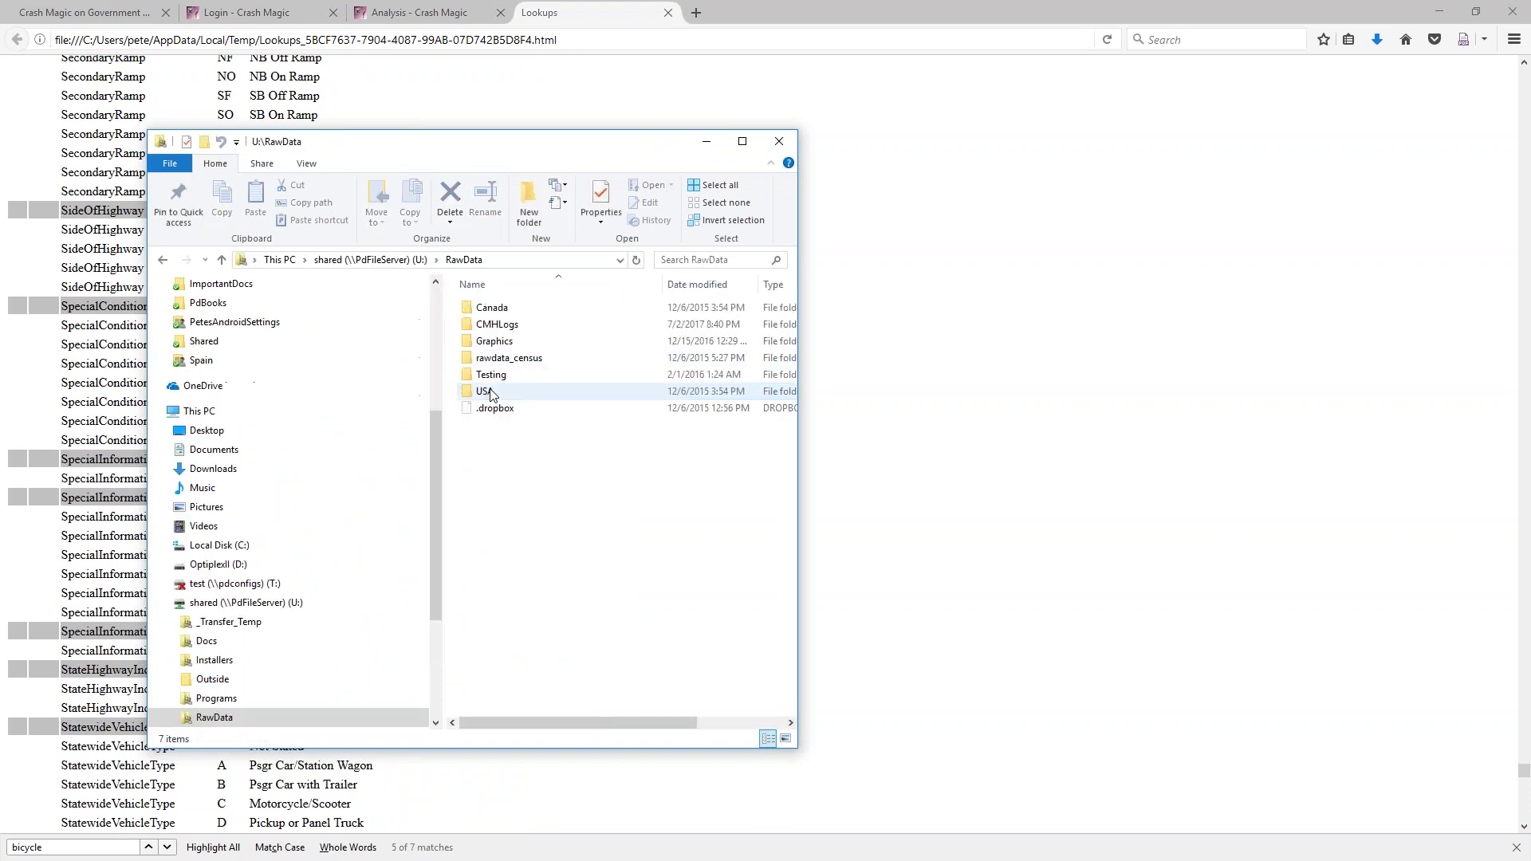
pyautogui.doubleClick(505, 393)
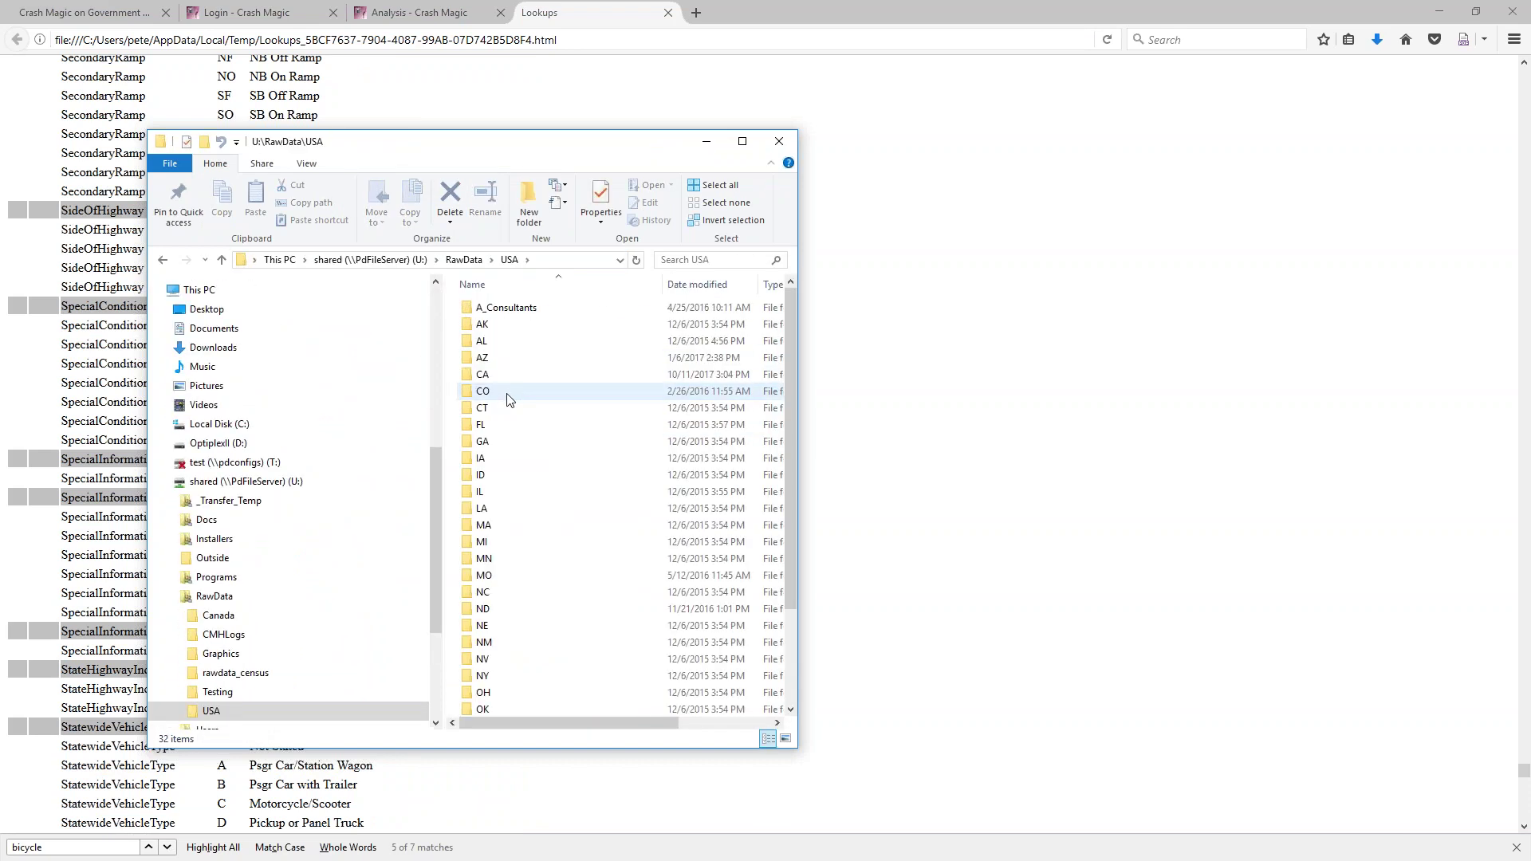
pyautogui.doubleClick(493, 375)
pyautogui.doubleClick(508, 324)
pyautogui.doubleClick(506, 310)
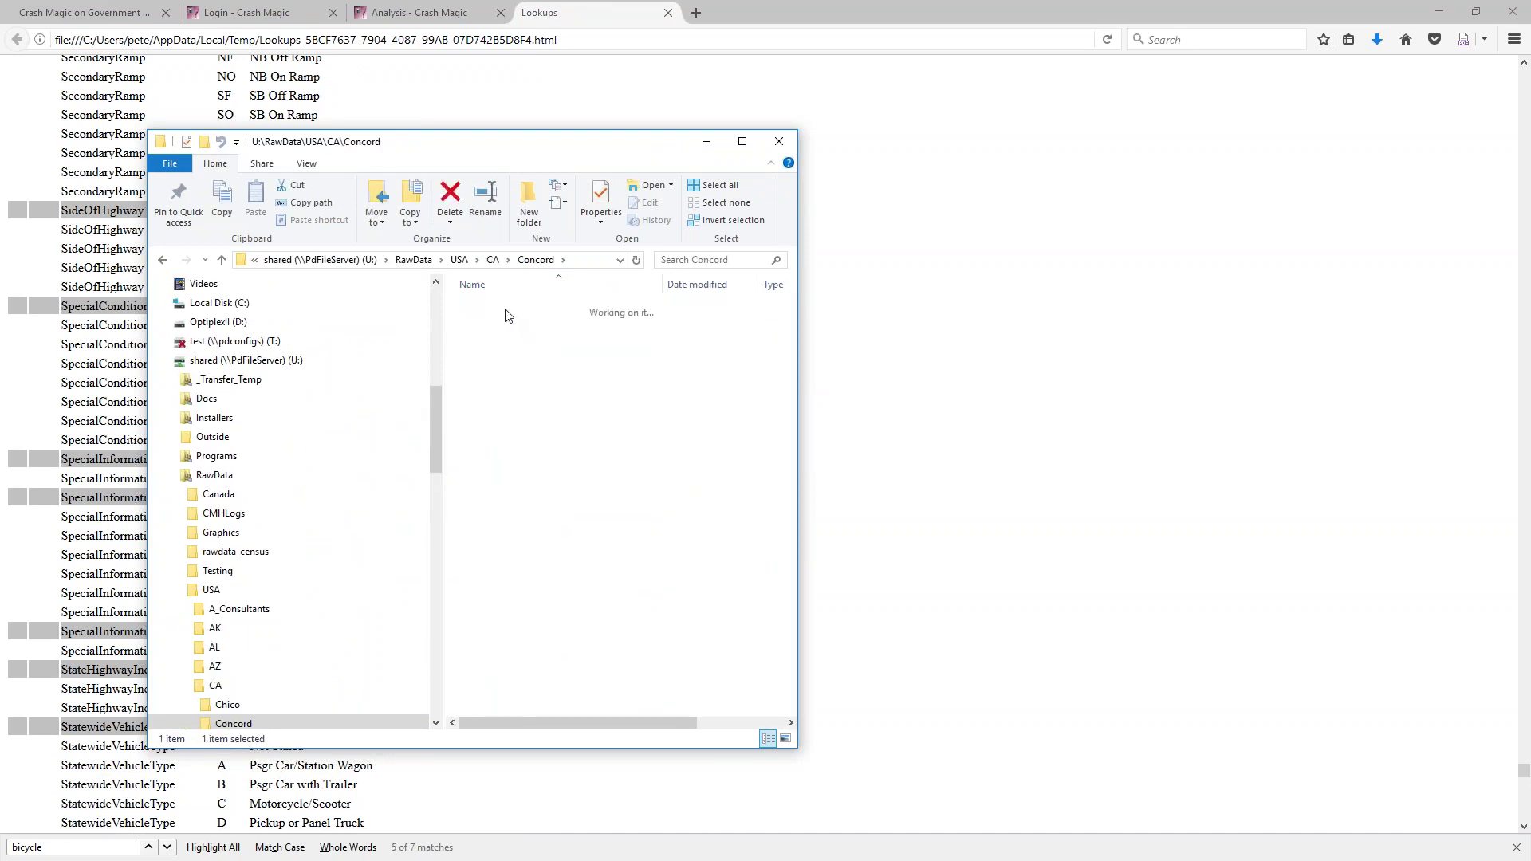
pyautogui.click(404, 260)
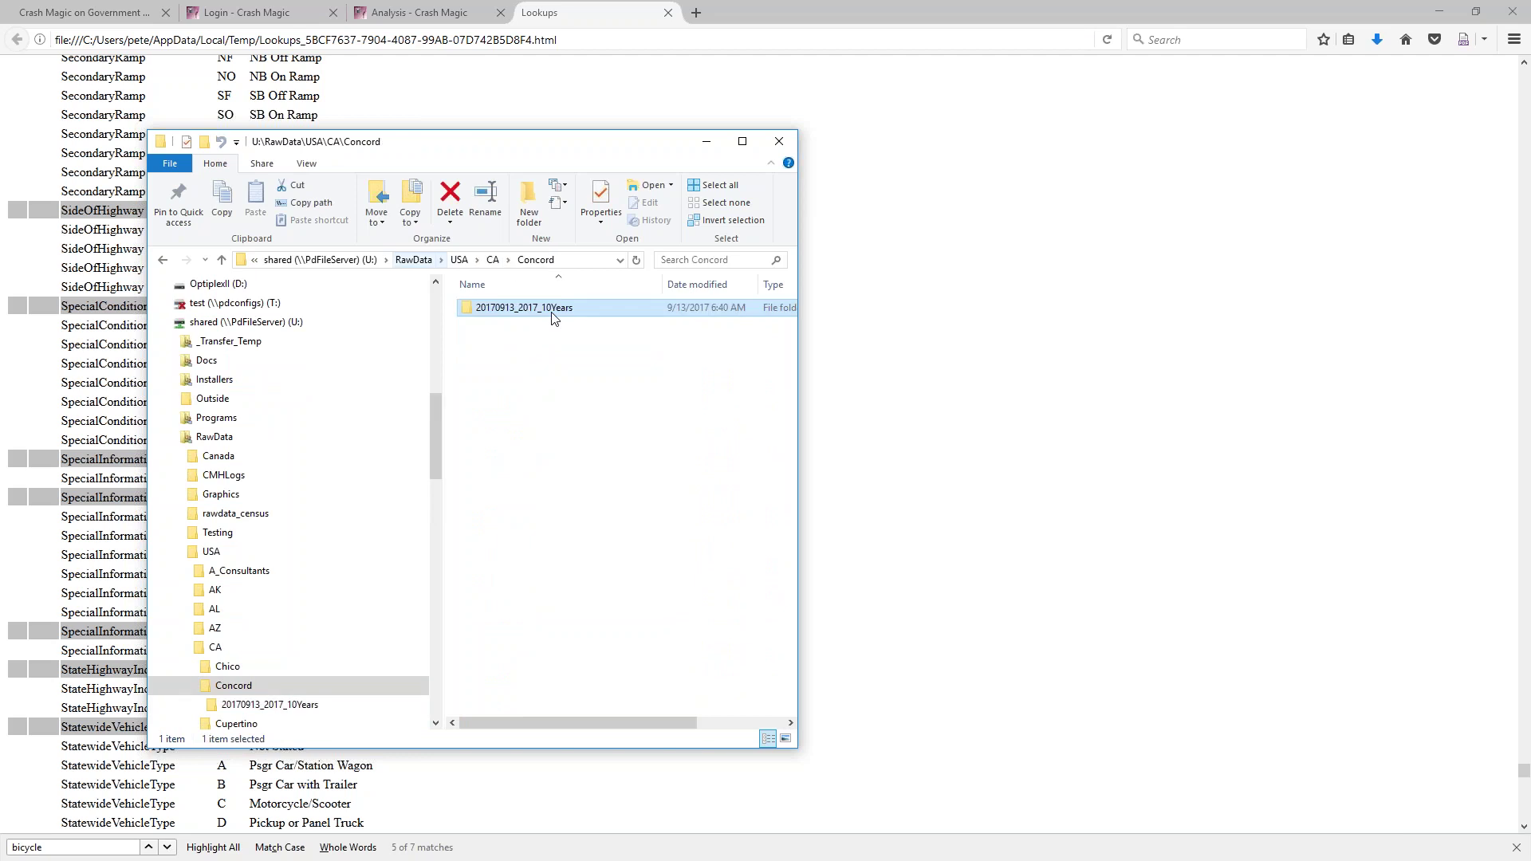
pyautogui.doubleClick(524, 310)
pyautogui.doubleClick(517, 309)
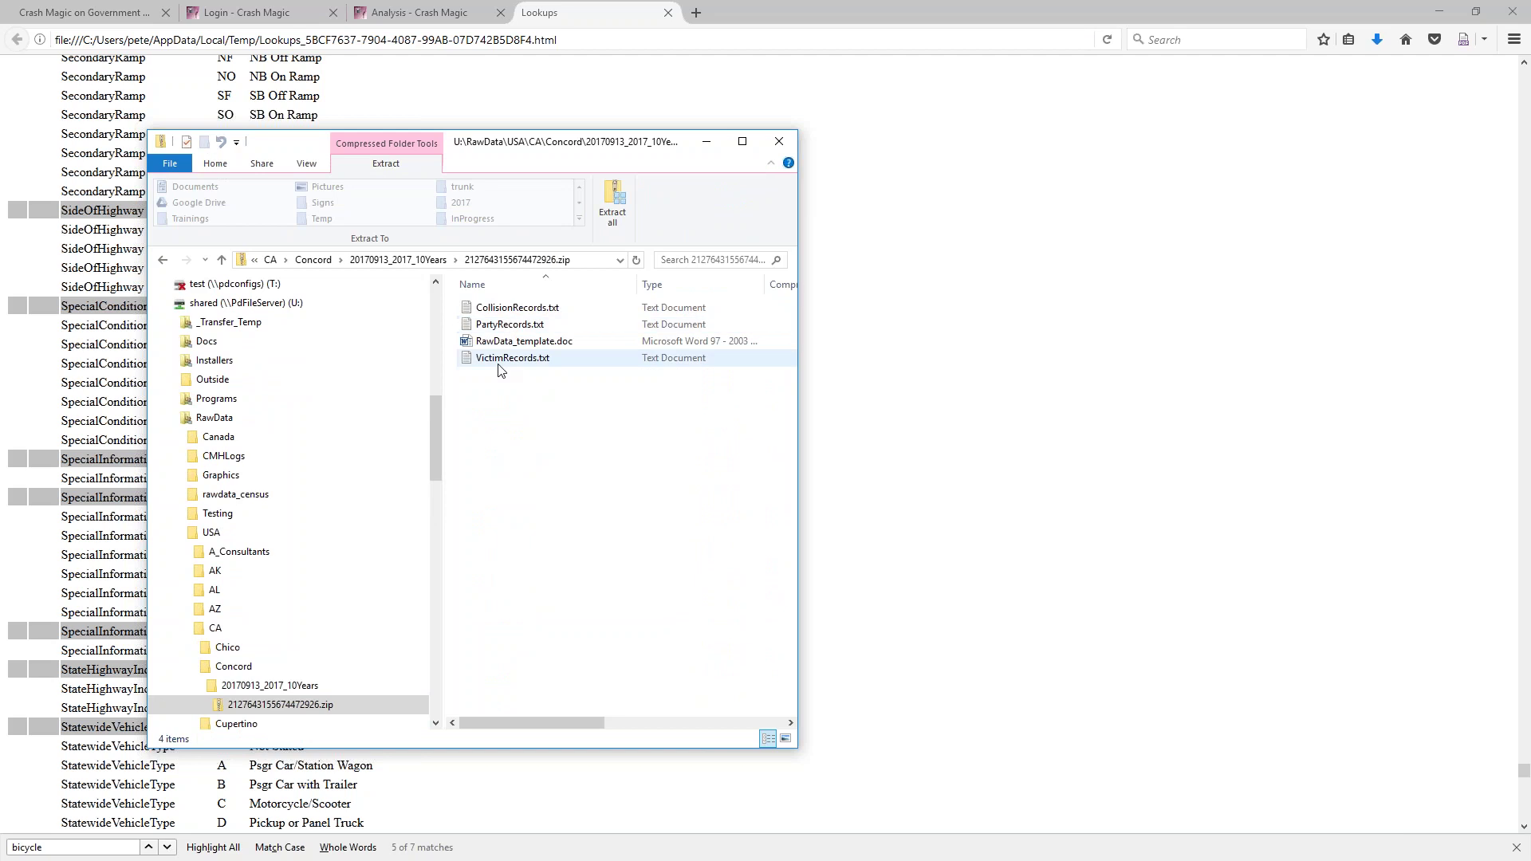
pyautogui.click(527, 342)
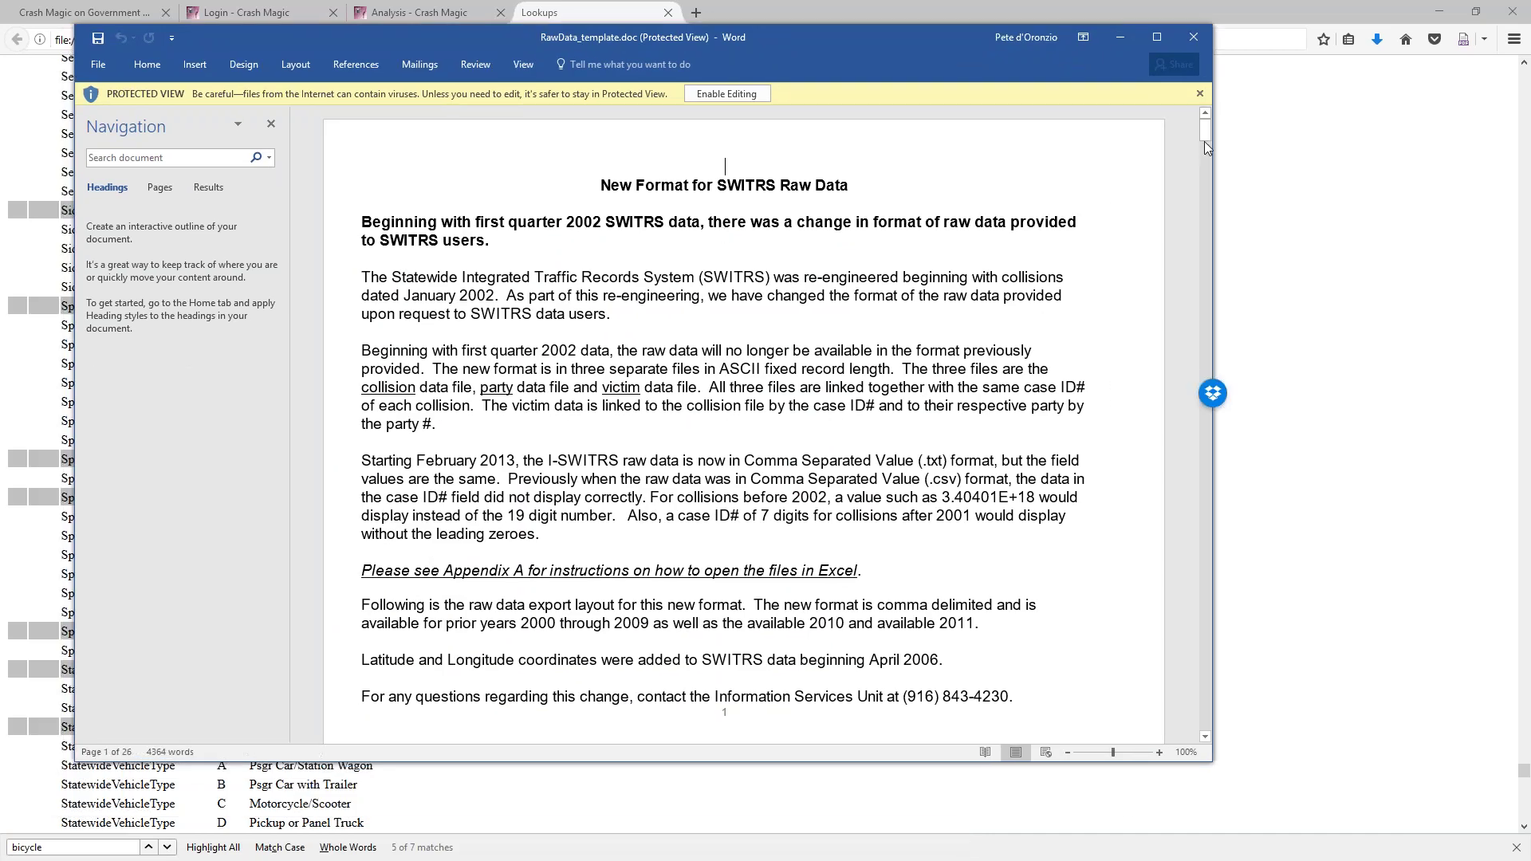
# Scroll through the template's vehicle-type tables and highlight miscellaneous vehicle codes 94 to 96
pyautogui.moveTo(1204, 136); pyautogui.dragTo(1205, 168)
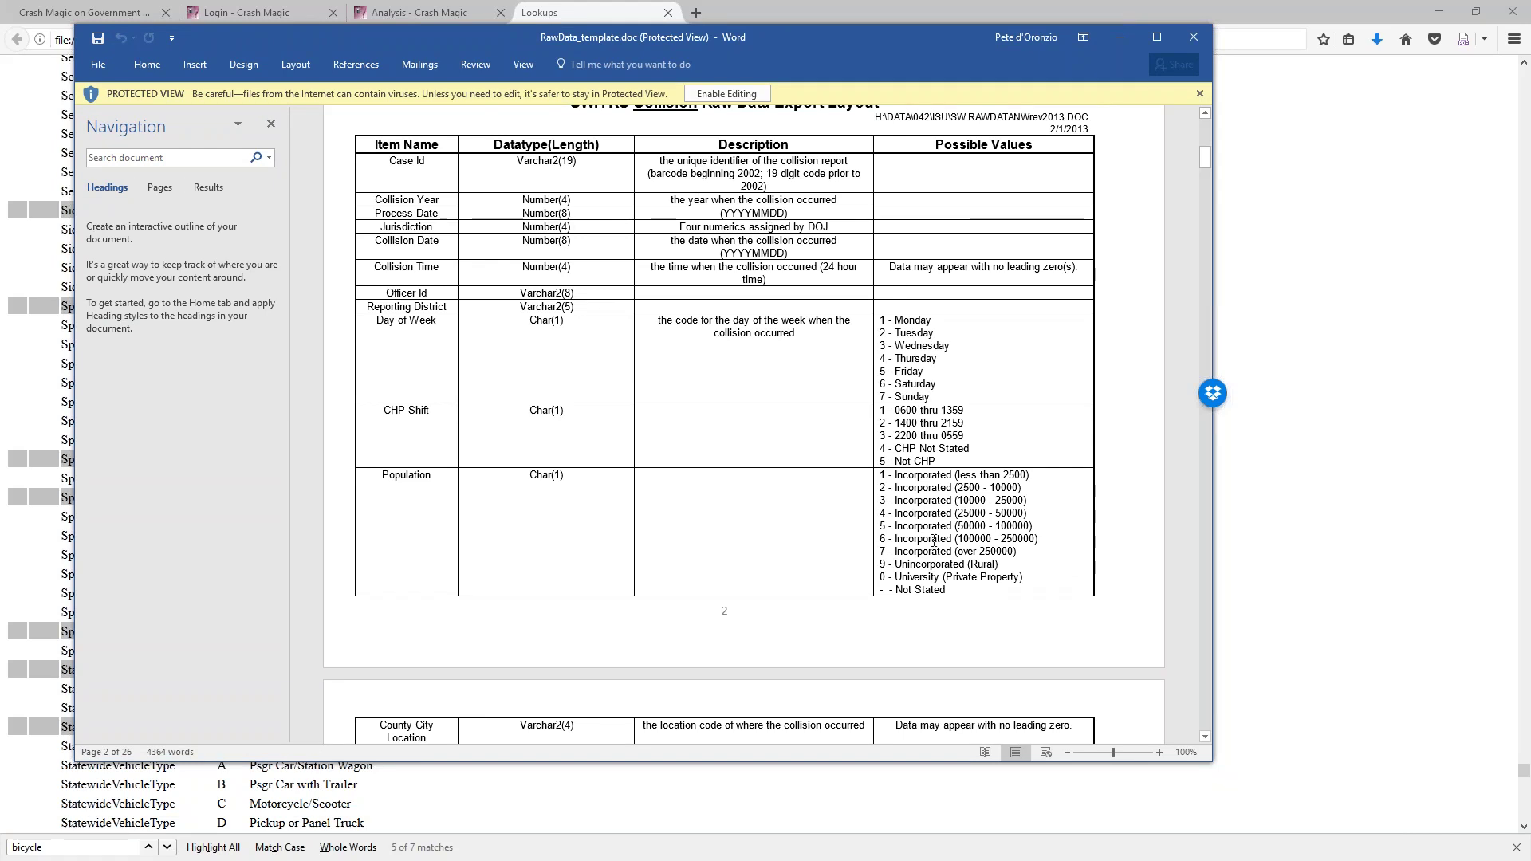
pyautogui.scroll(-10, 934, 541)
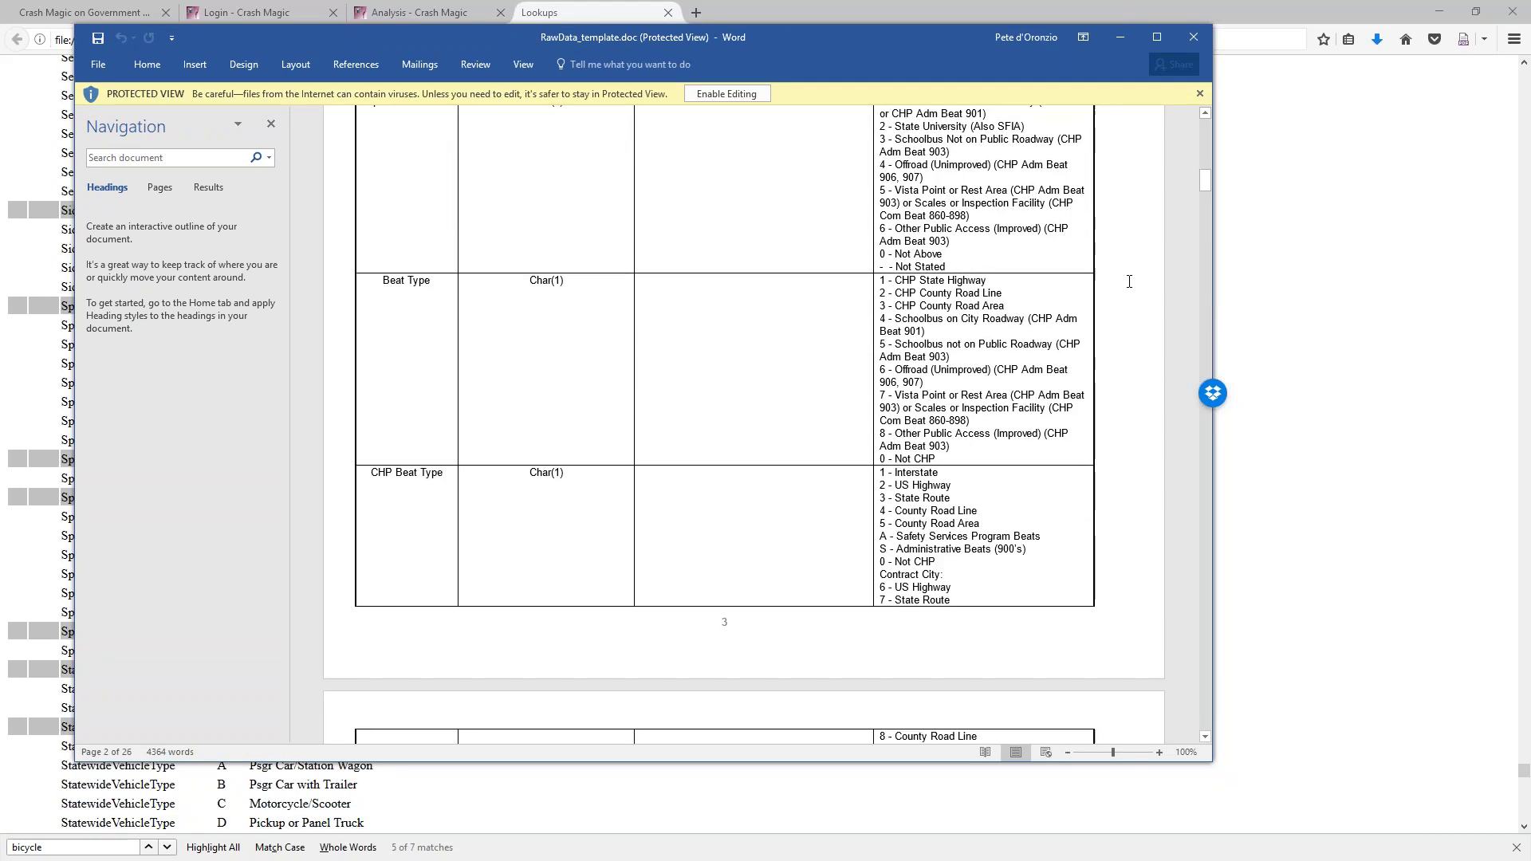
pyautogui.moveTo(1203, 185); pyautogui.dragTo(1180, 505)
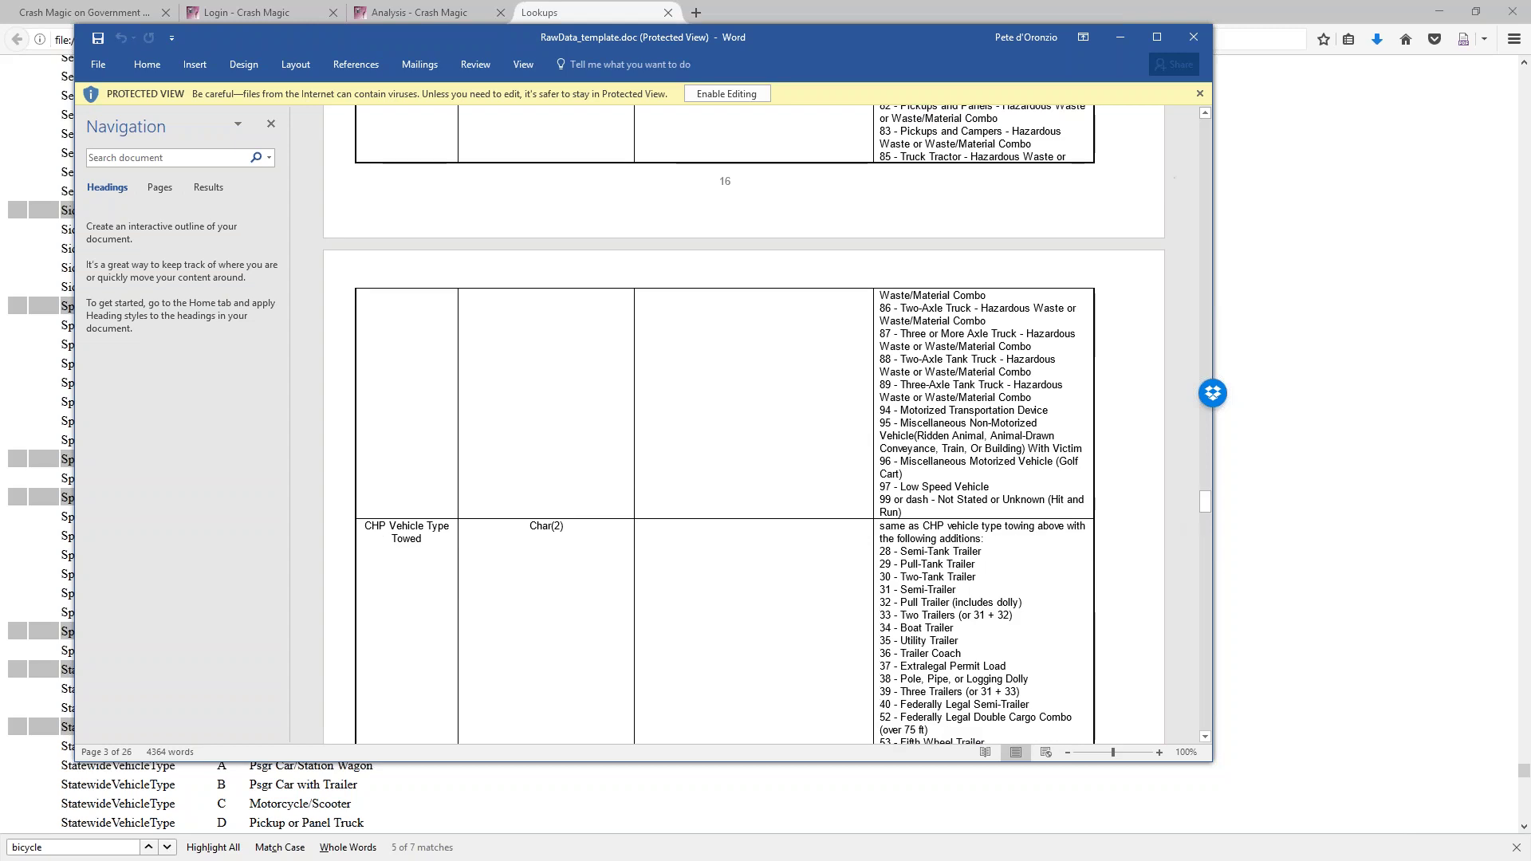
pyautogui.moveTo(949, 410); pyautogui.dragTo(1030, 461)
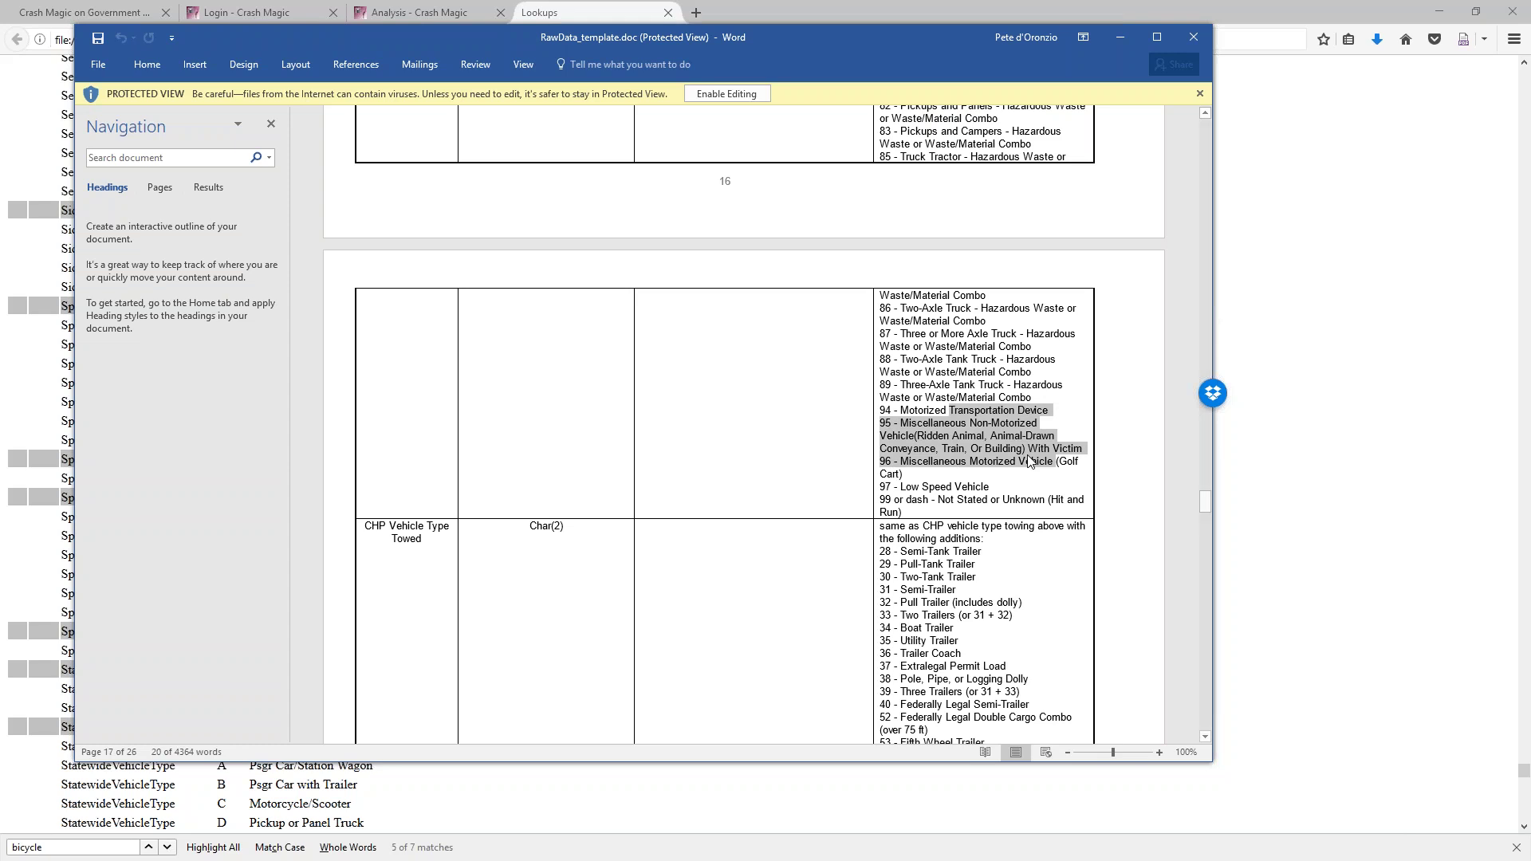
# Review the remaining tables, then close the Word document and the zip folder window
pyautogui.scroll(-20, 1029, 461)
pyautogui.scroll(-20, 744, 434)
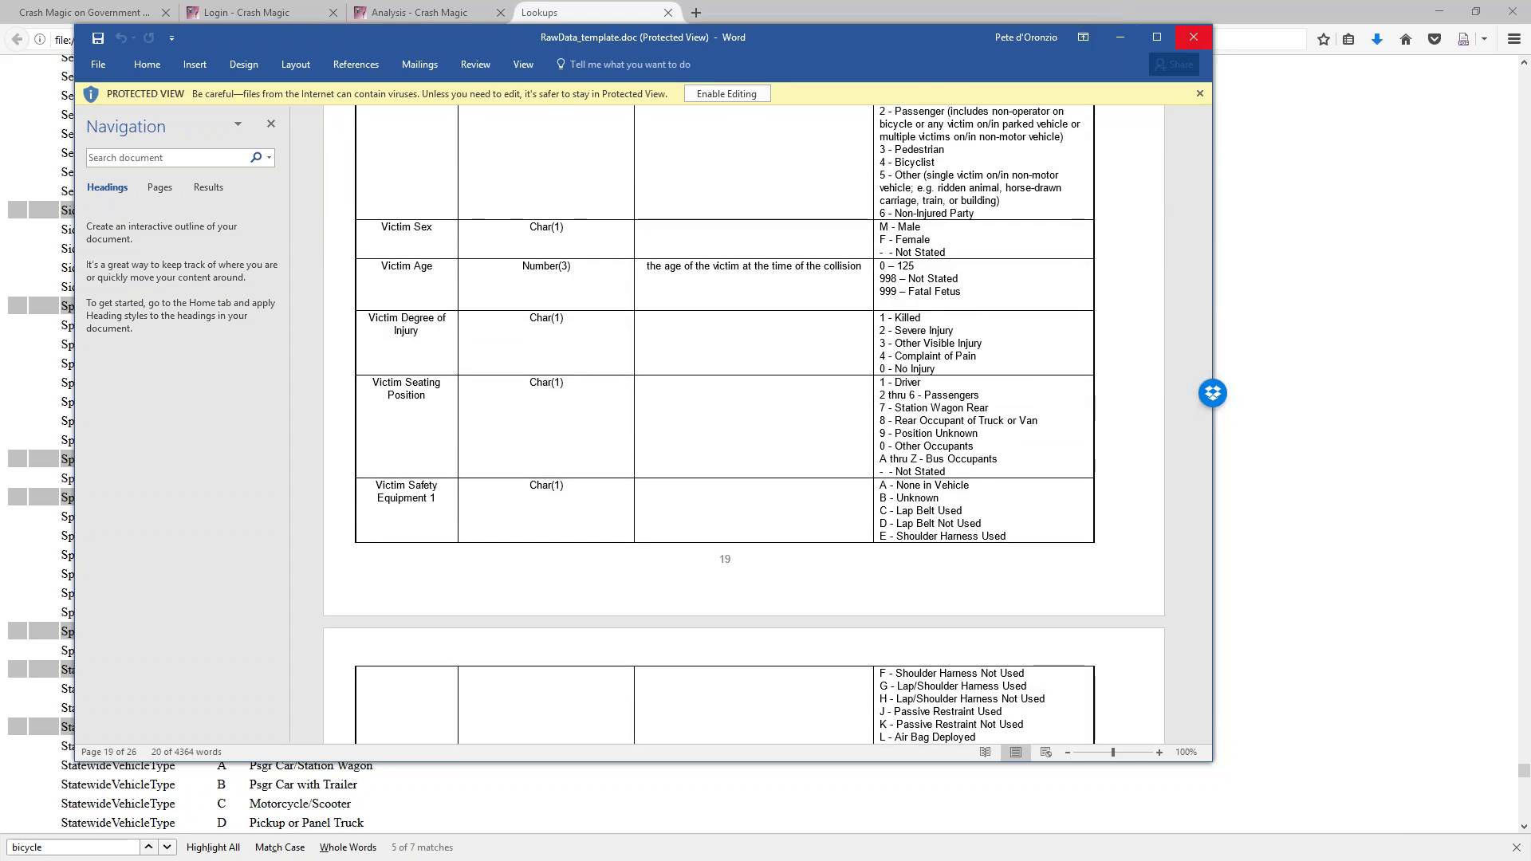
pyautogui.click(1191, 37)
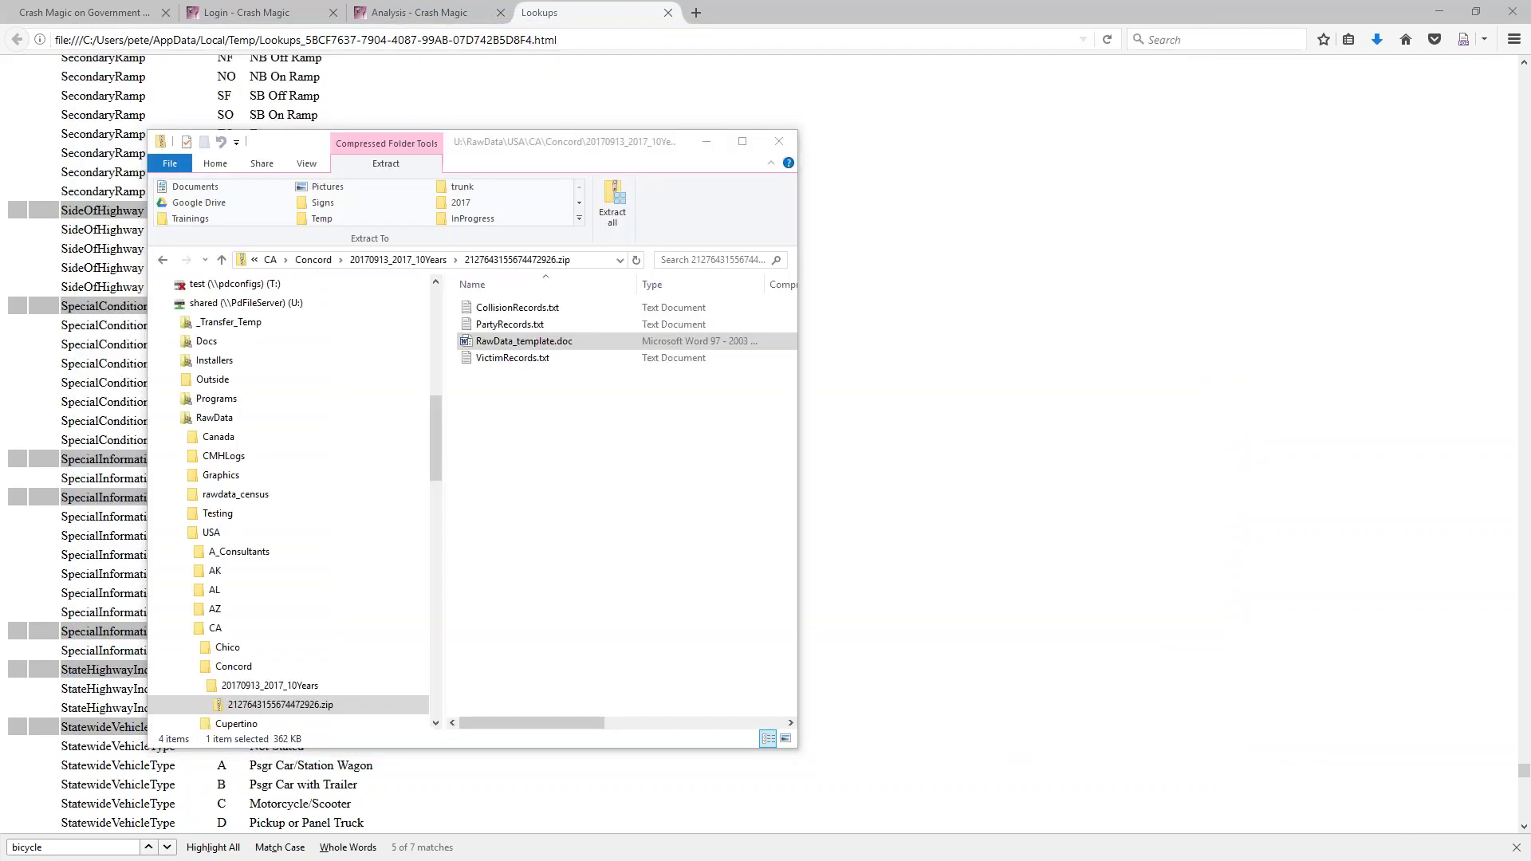
pyautogui.hotkey('alt', 'F4')
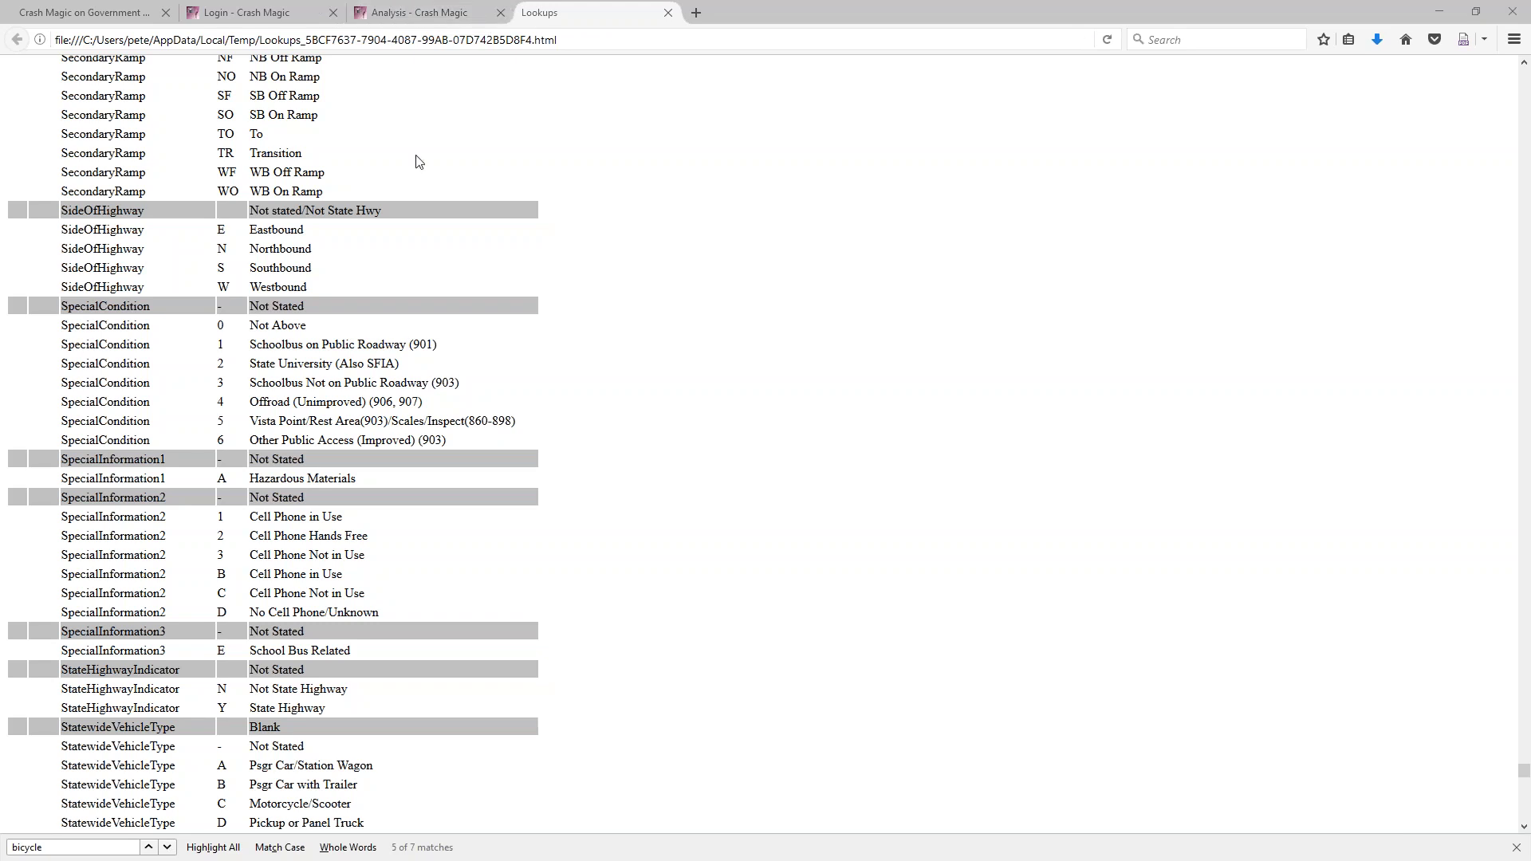
# Close the Lookups browser tab and open Crash Magic Administration
pyautogui.click(669, 14)
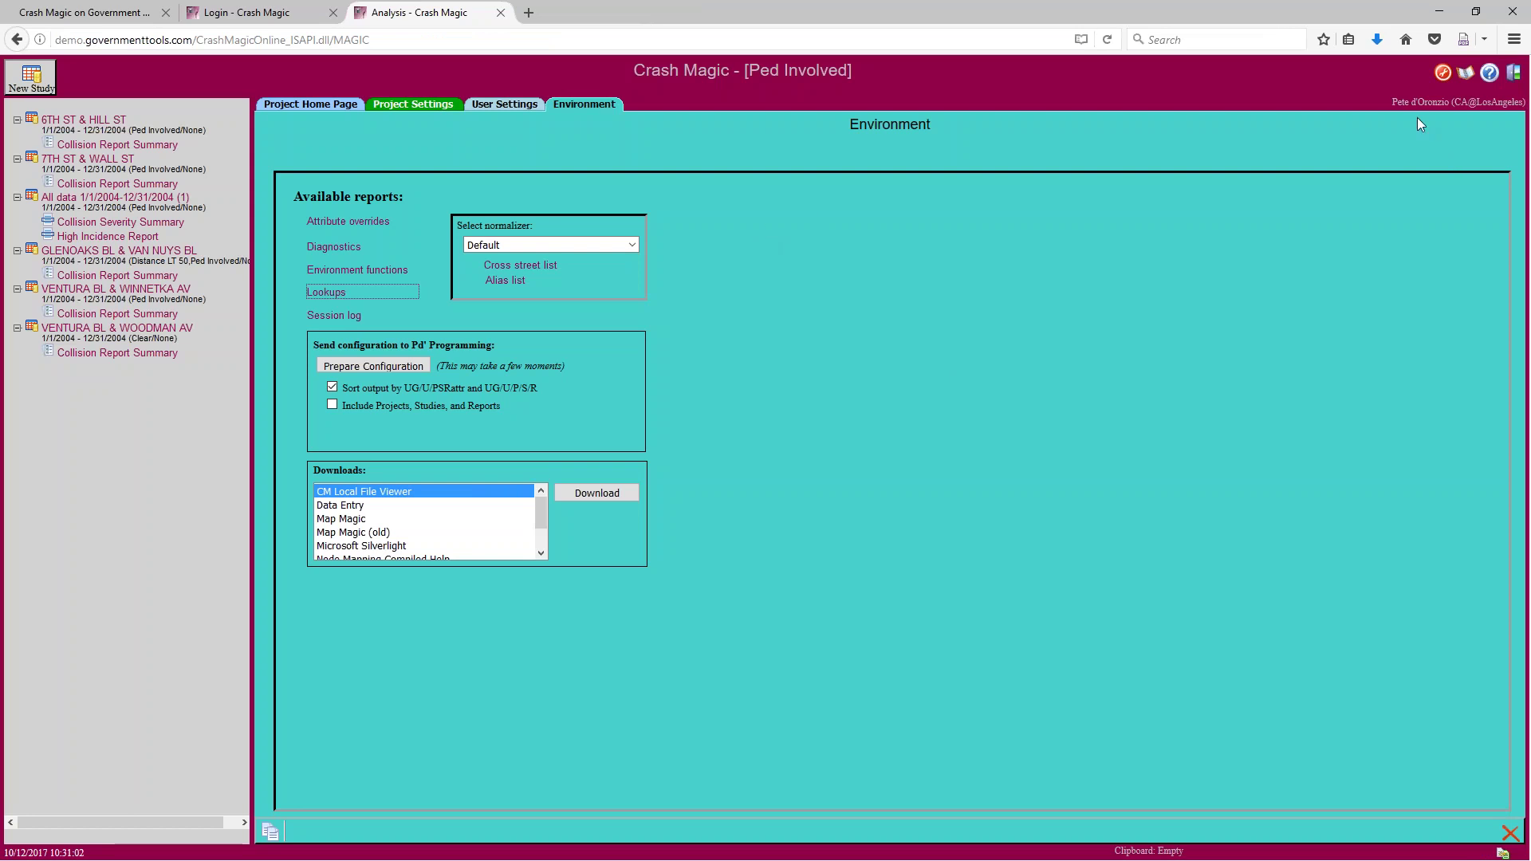
pyautogui.click(1443, 74)
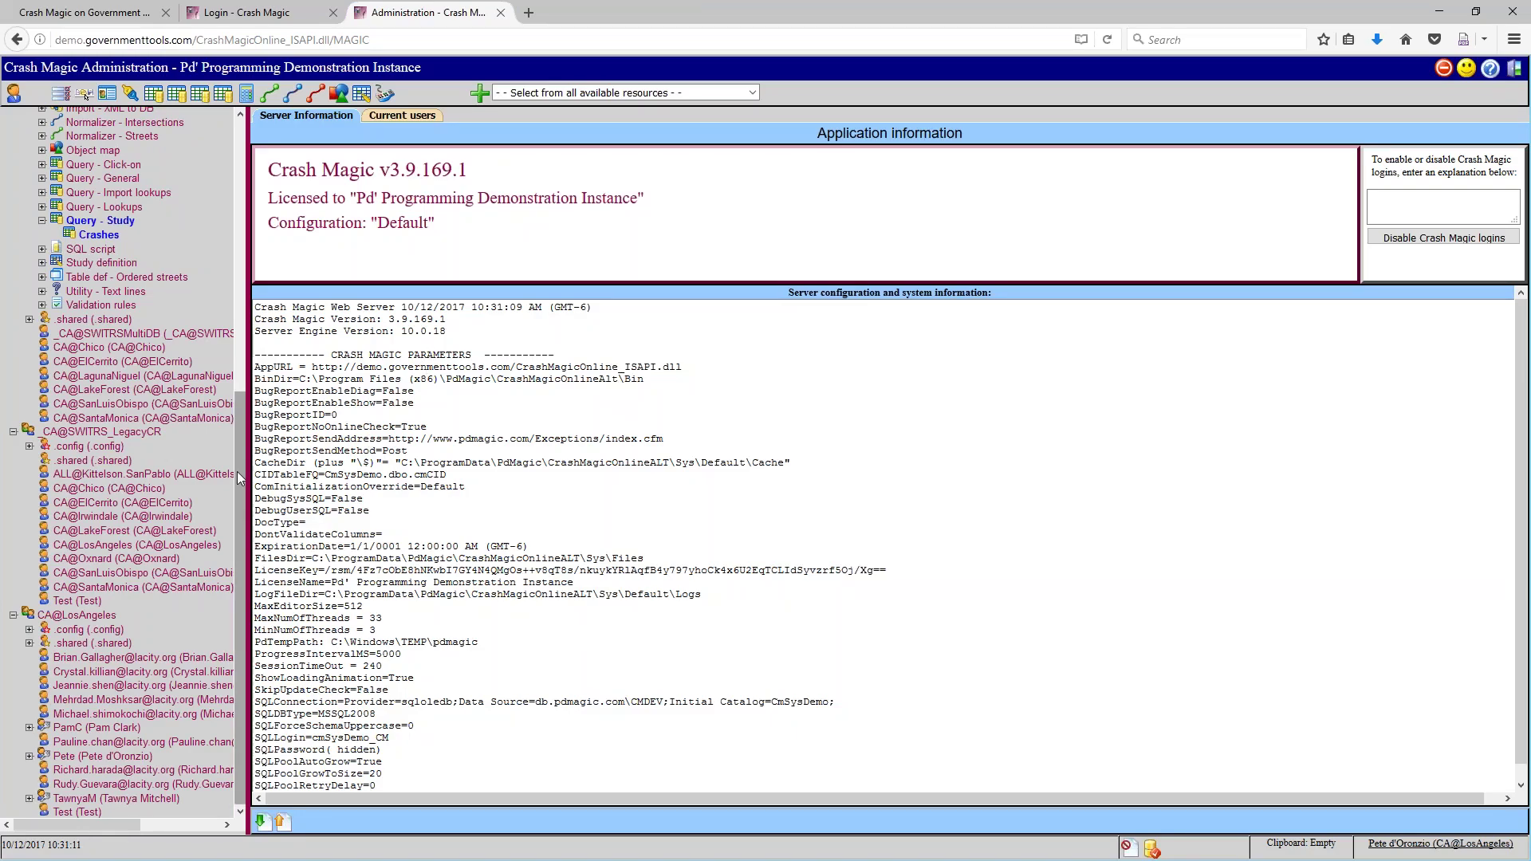
# Open the Crashes study query under _CA@SWITRS .config > Query - Study
pyautogui.scroll(1, 252, 433)
pyautogui.scroll(3, 252, 433)
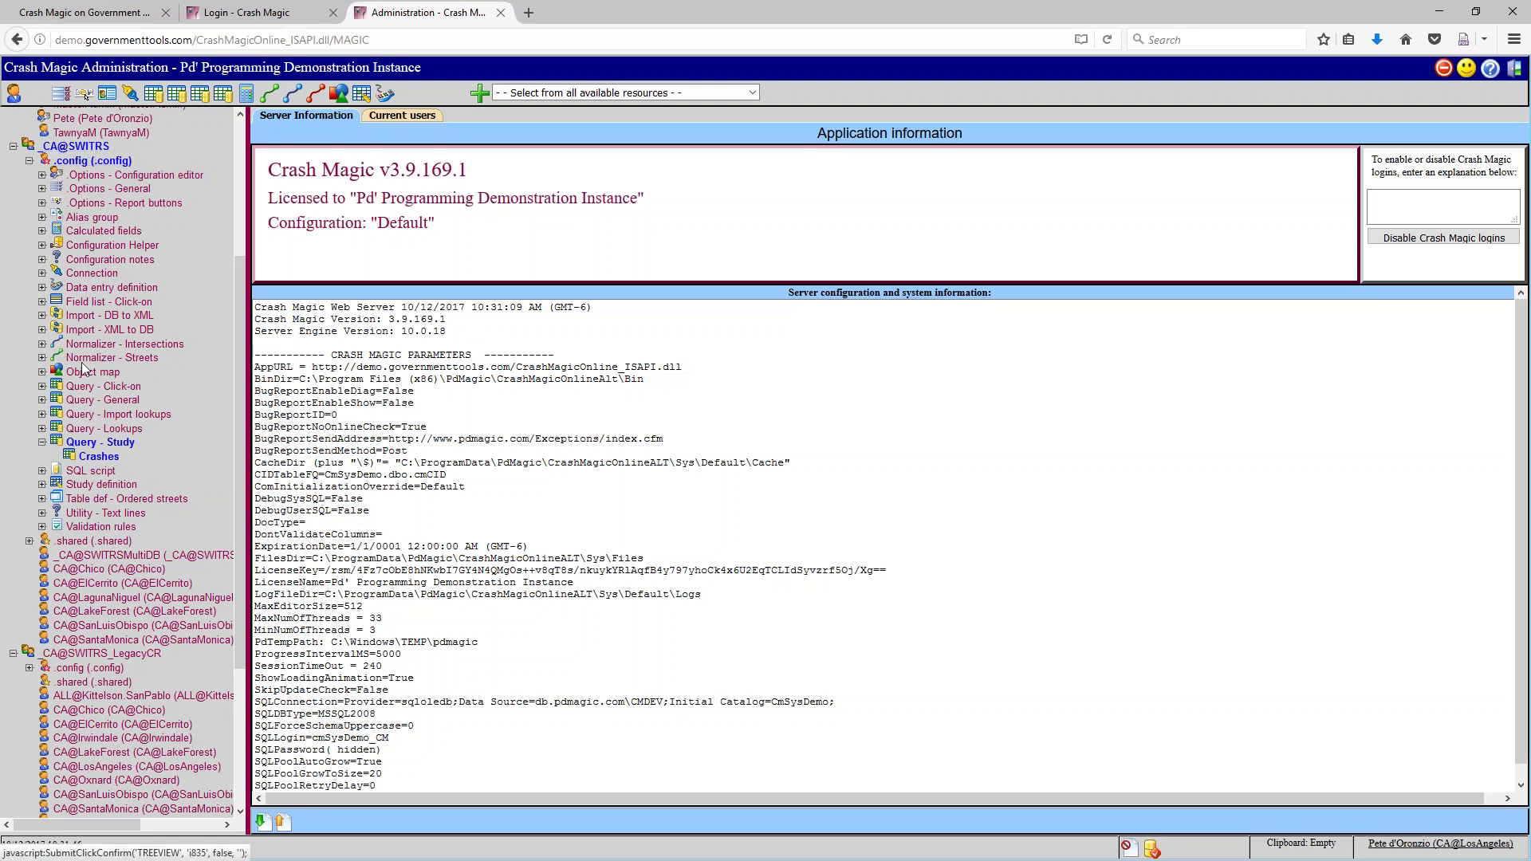
pyautogui.click(101, 460)
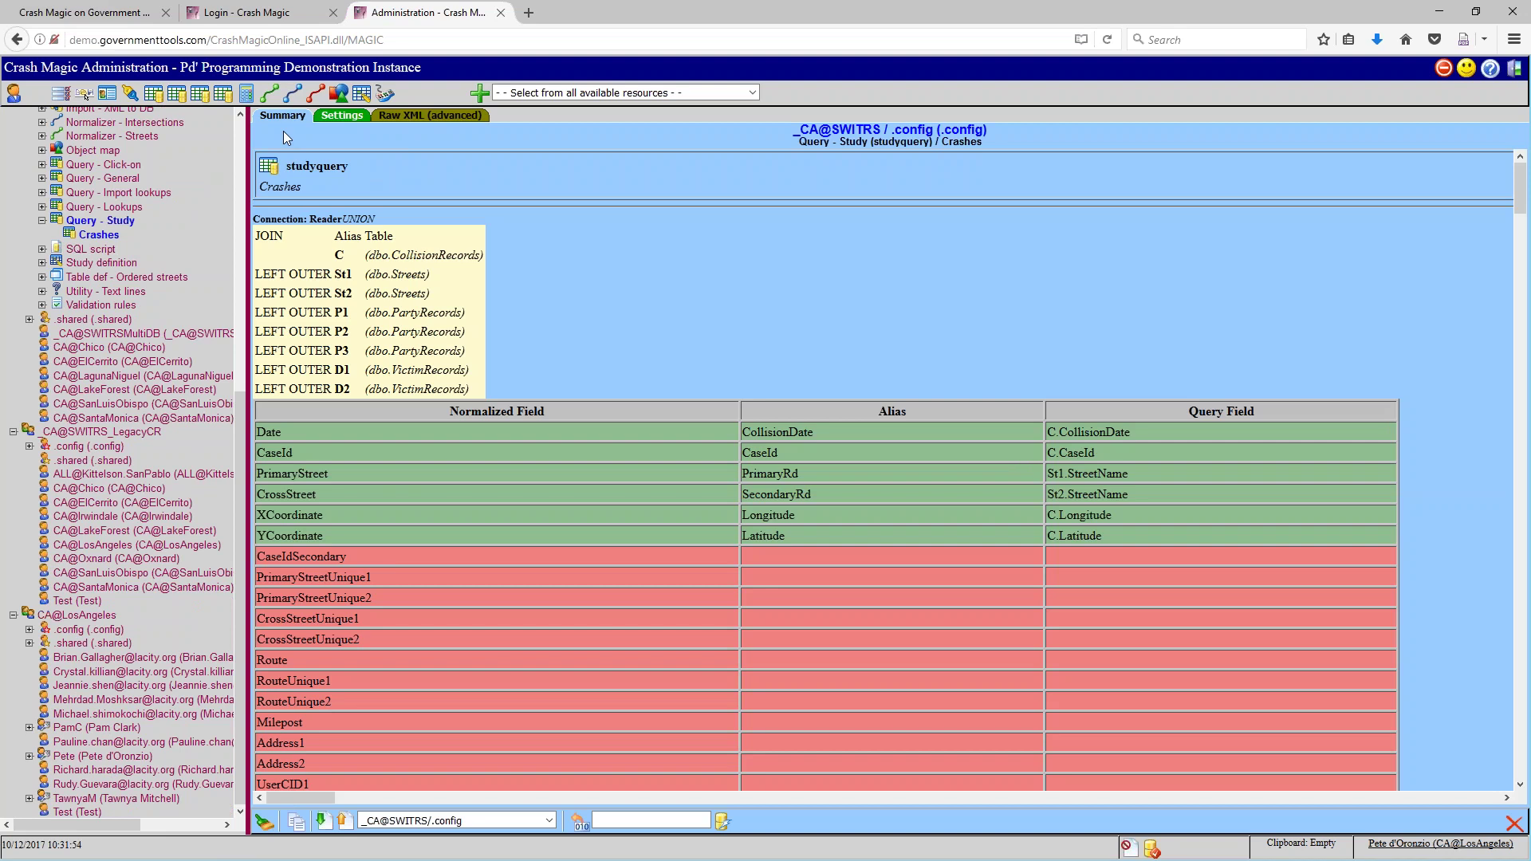
# Scroll the alias table and highlight OAFViolationSection_one and the MovementPrecedingCollision field names
pyautogui.moveTo(1521, 196); pyautogui.dragTo(1497, 512)
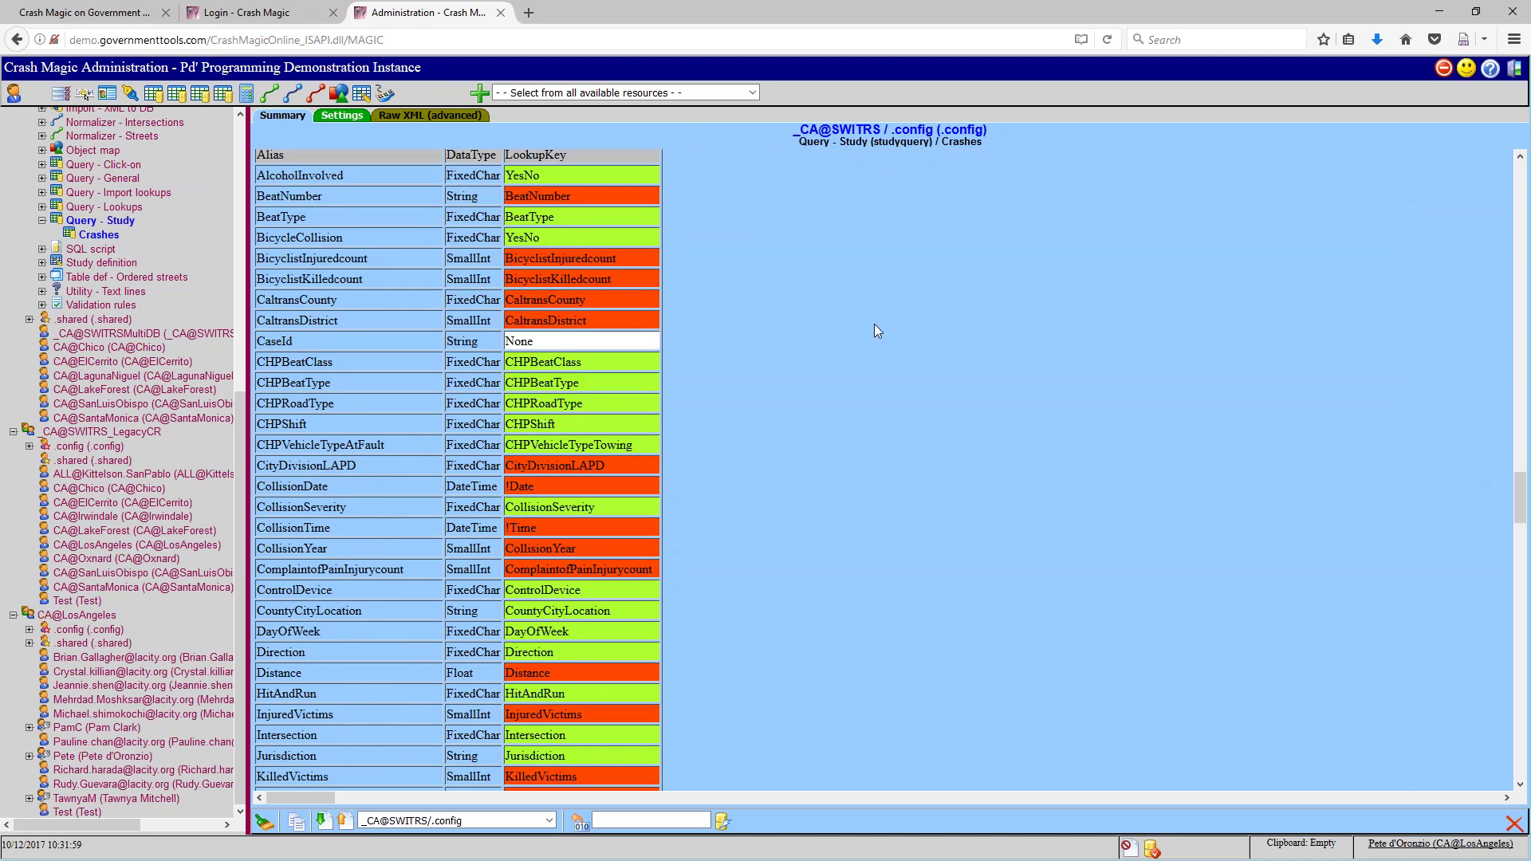
pyautogui.scroll(2, 805, 327)
pyautogui.scroll(3, 274, 244)
pyautogui.scroll(-5, 720, 481)
pyautogui.scroll(-18, 711, 551)
pyautogui.scroll(-8, 712, 553)
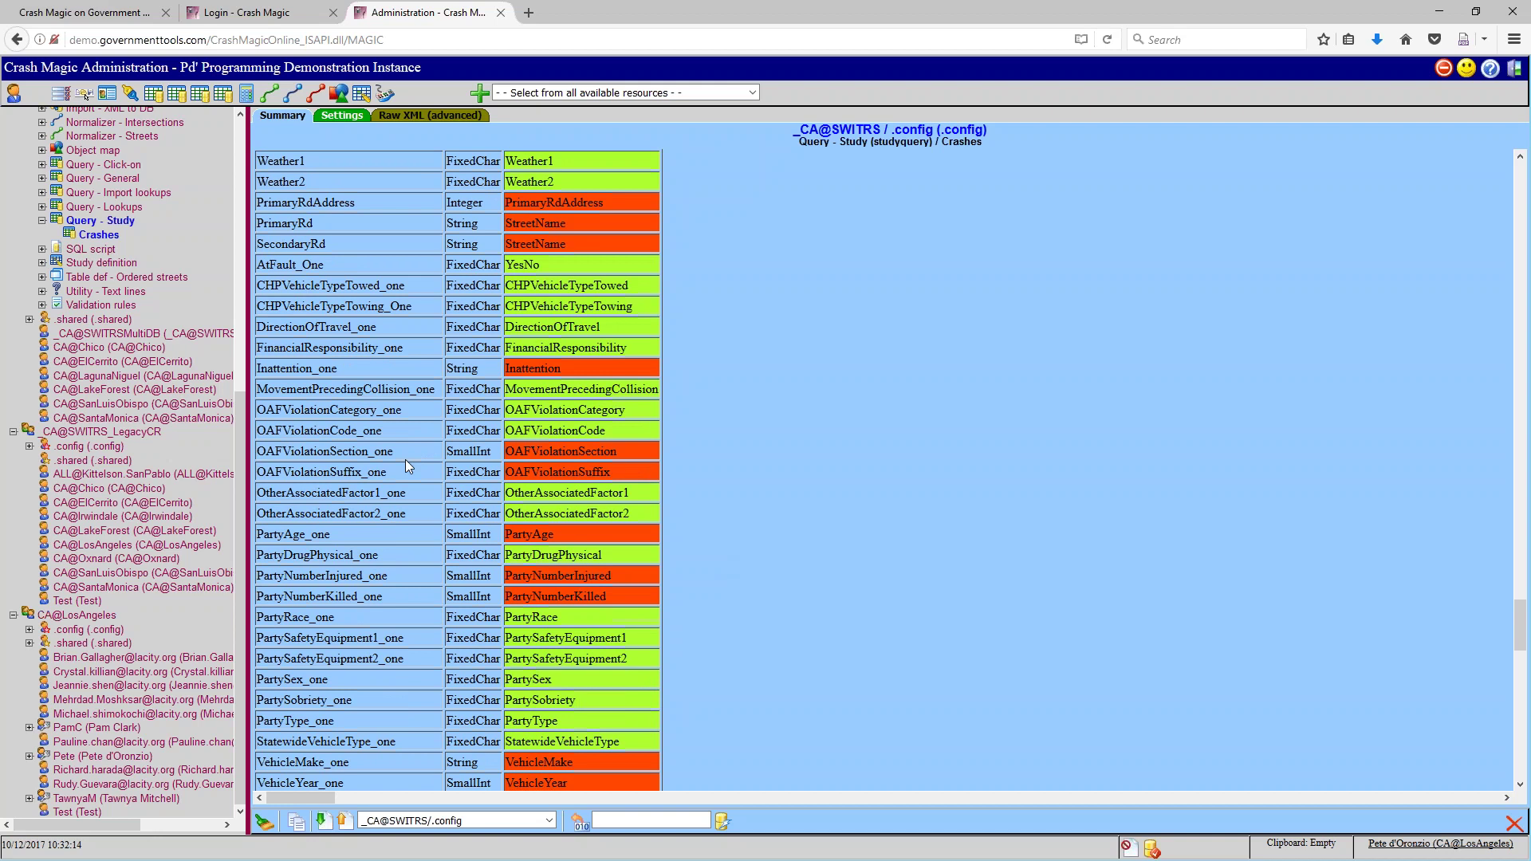
pyautogui.moveTo(397, 453); pyautogui.dragTo(256, 453)
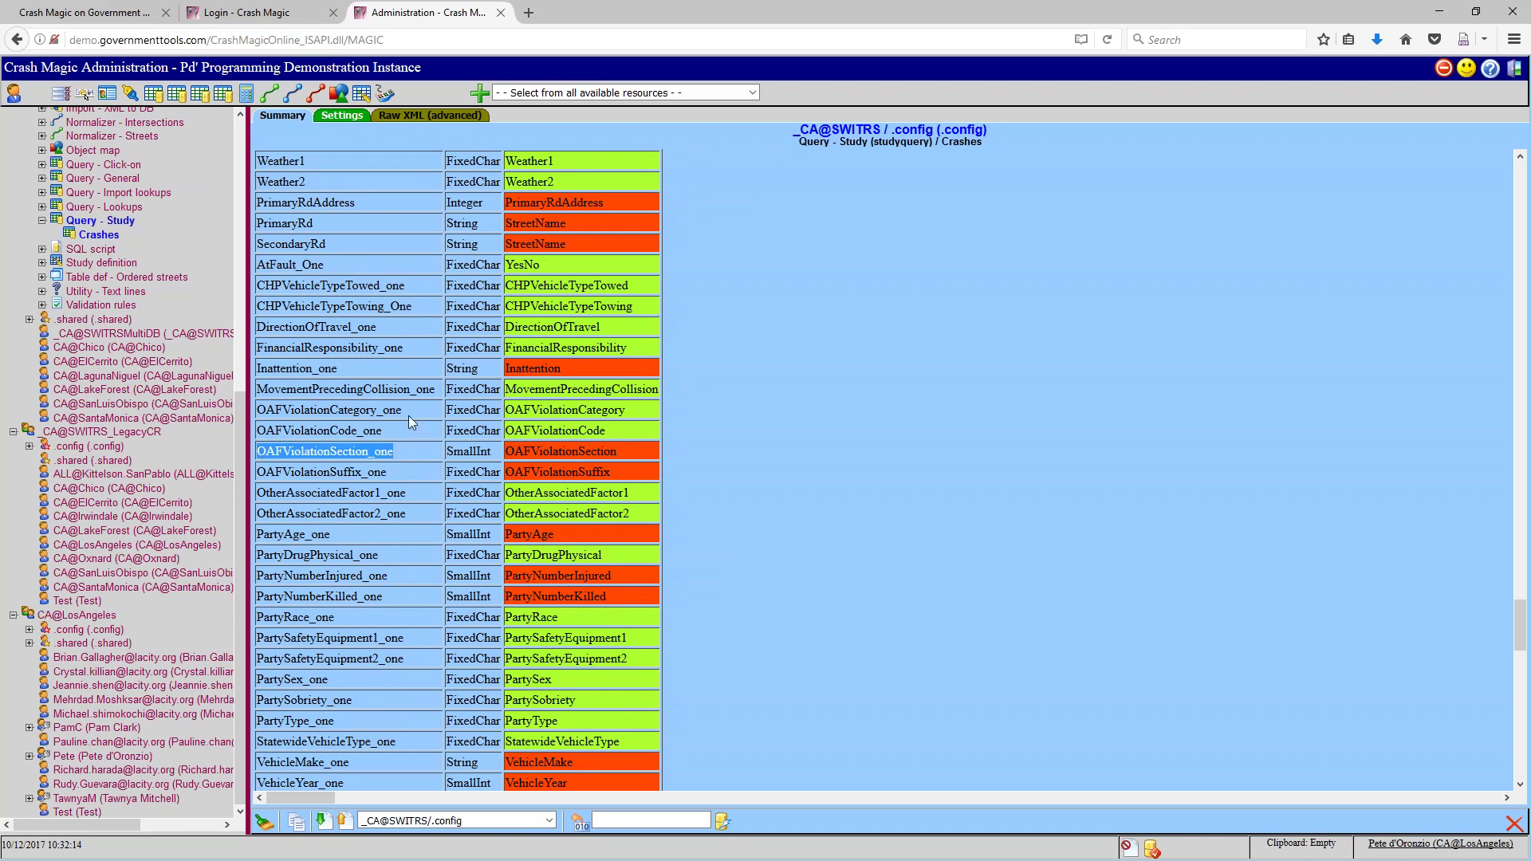
pyautogui.moveTo(311, 389); pyautogui.dragTo(435, 394)
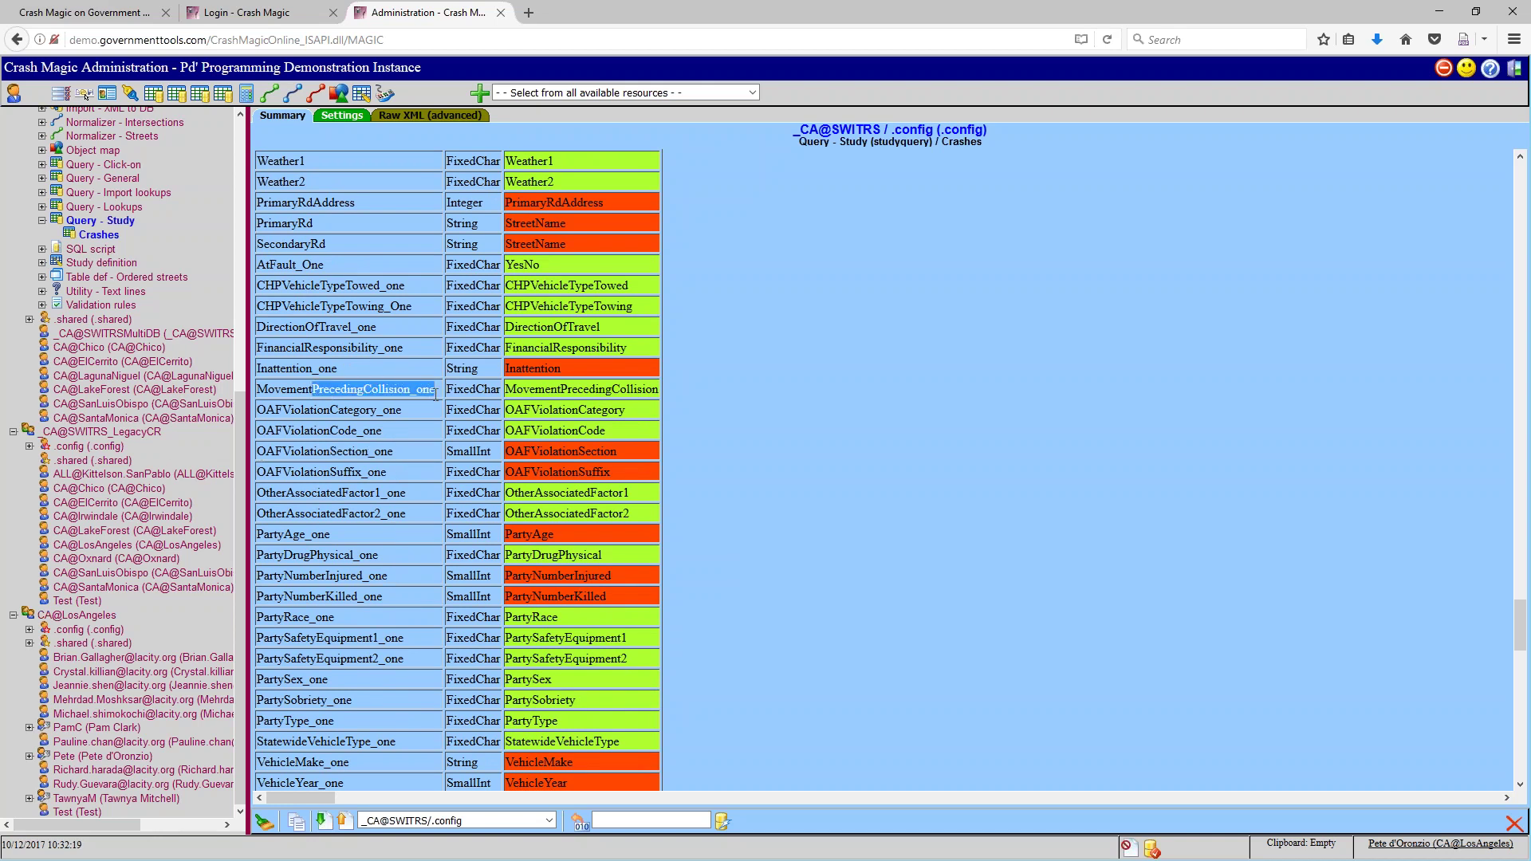
pyautogui.scroll(-5, 405, 525)
pyautogui.moveTo(309, 569); pyautogui.dragTo(433, 571)
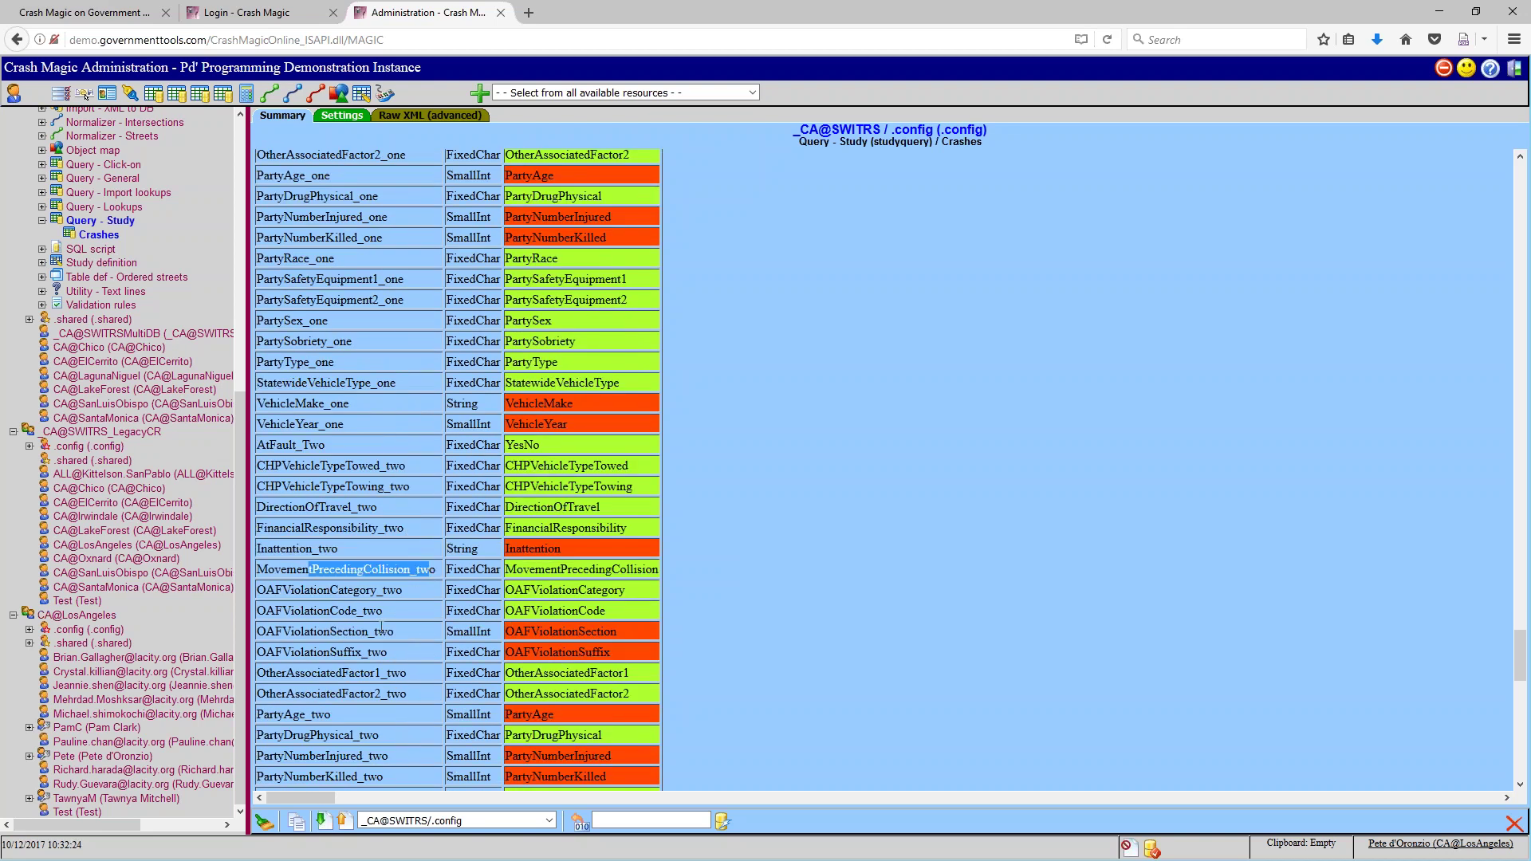
# Highlight the parts of PartyDrugPhysical_one and its PartyDrugPhysical lookup key
pyautogui.scroll(15, 759, 488)
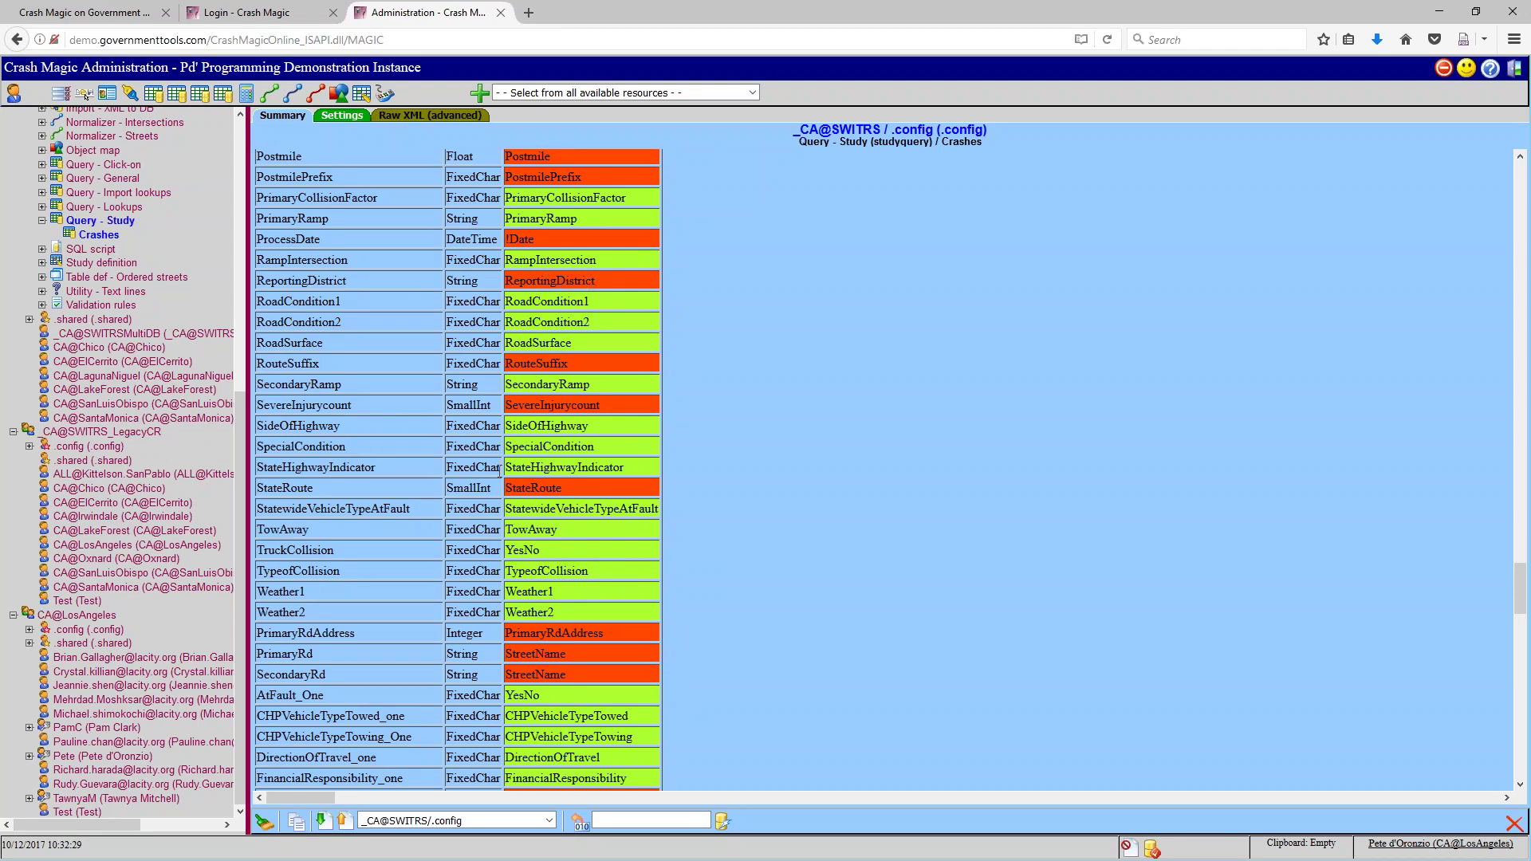
pyautogui.scroll(5, 345, 449)
pyautogui.scroll(7, 345, 449)
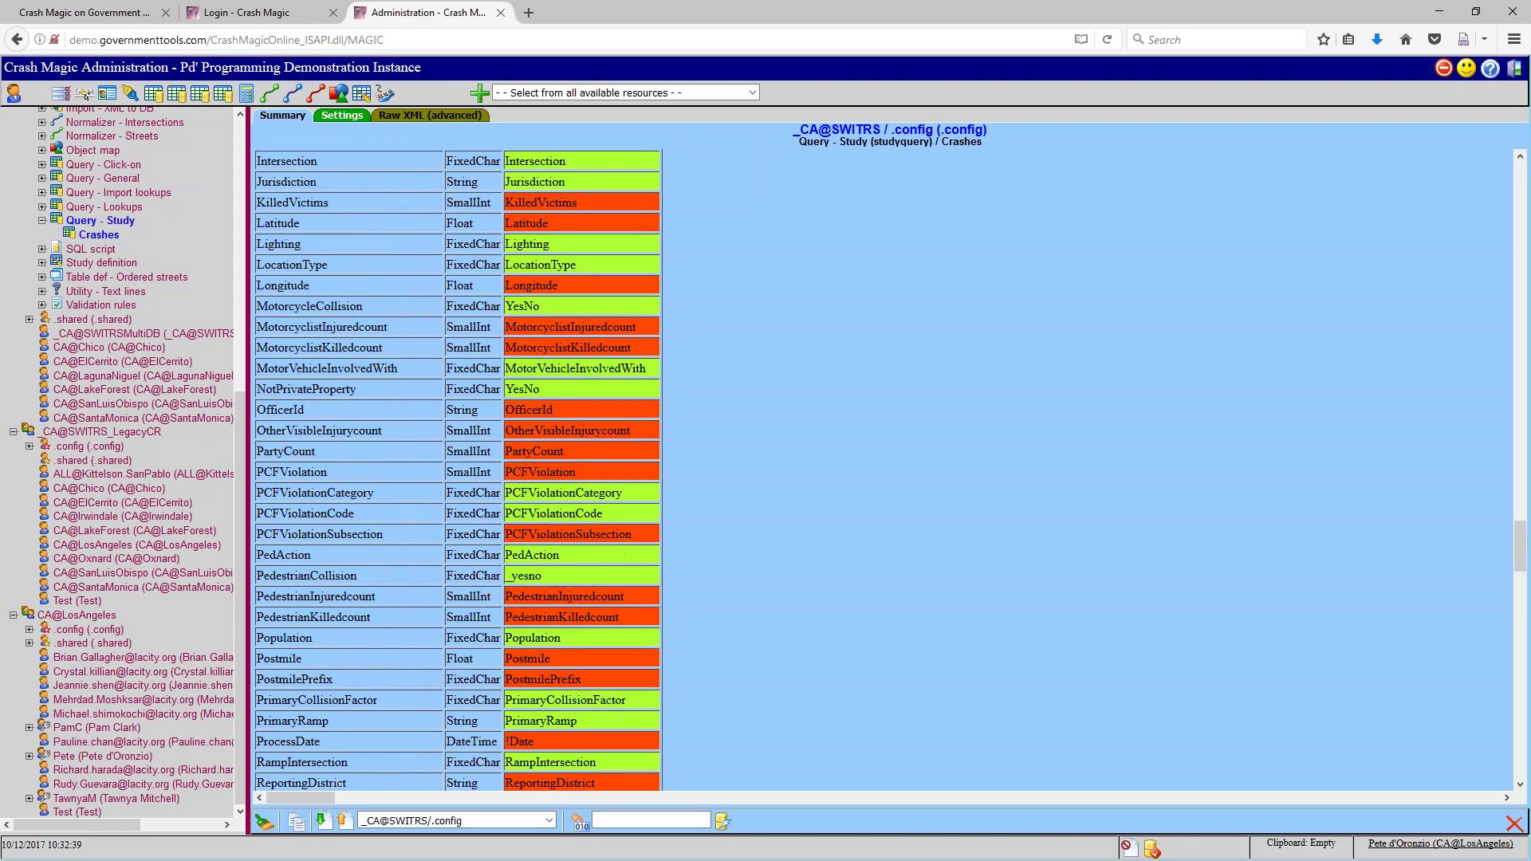
pyautogui.scroll(7, 400, 471)
pyautogui.scroll(8, 401, 470)
pyautogui.scroll(-10, 396, 494)
pyautogui.scroll(-15, 396, 495)
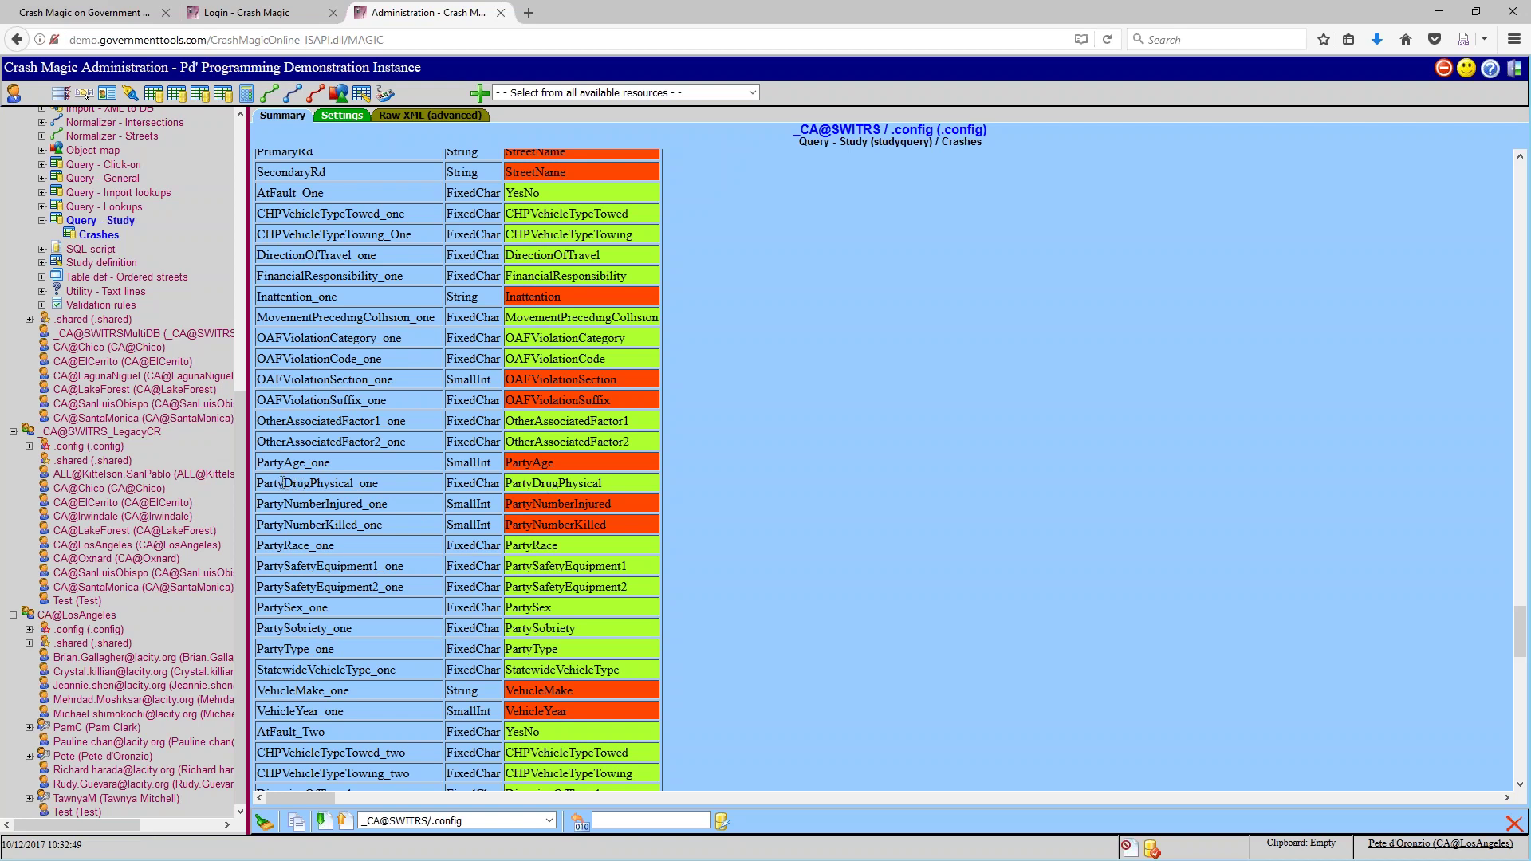
pyautogui.moveTo(259, 483); pyautogui.dragTo(310, 484)
pyautogui.click(312, 484)
pyautogui.moveTo(385, 484); pyautogui.dragTo(354, 484)
pyautogui.moveTo(604, 483); pyautogui.dragTo(504, 487)
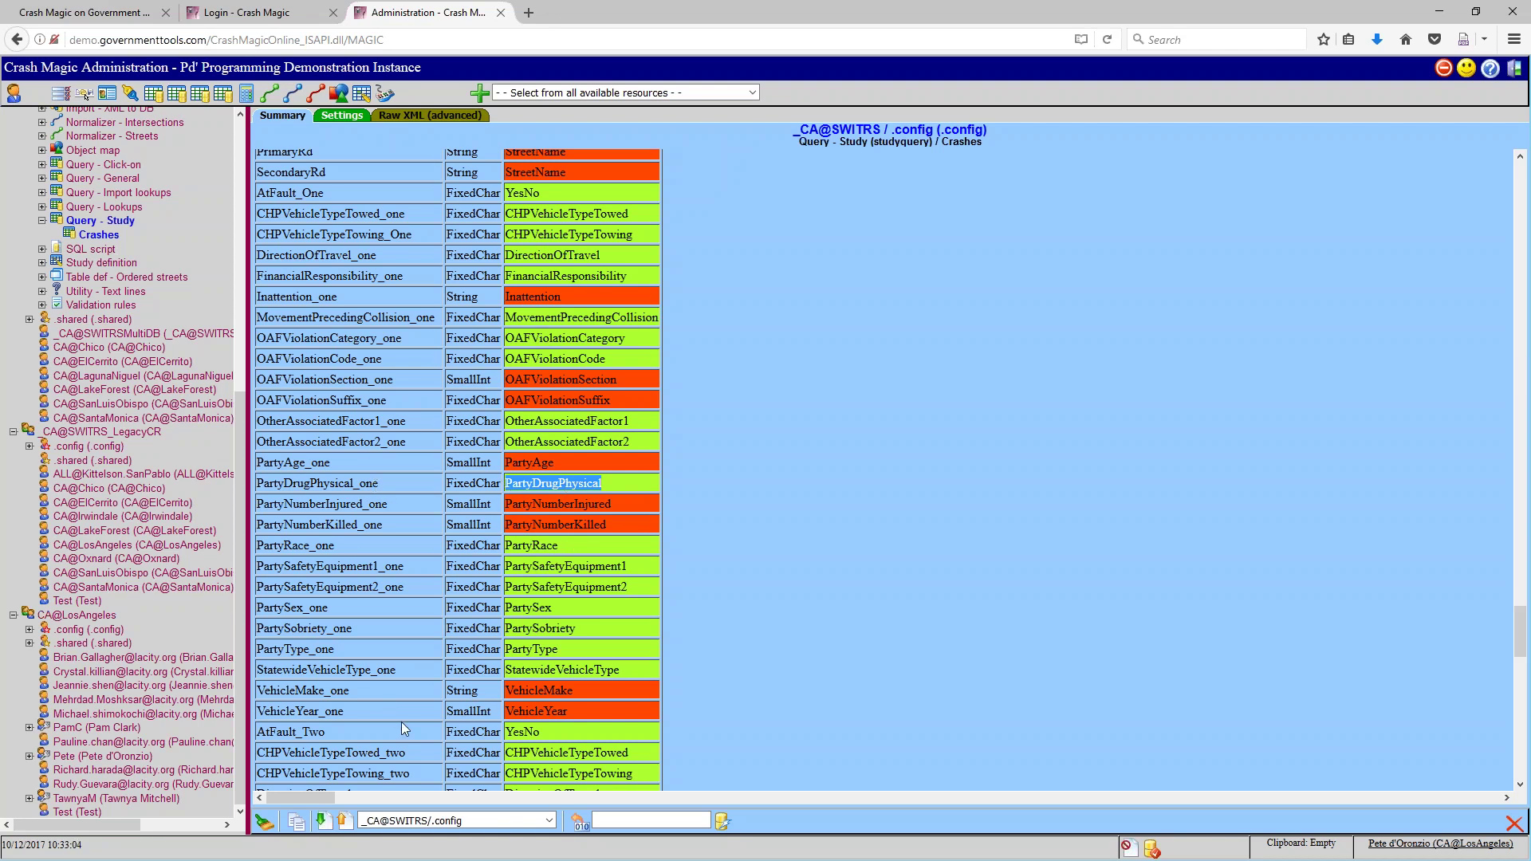
# Highlight the PartyDrugPhysical_two row and MovementPrecedingCollision key, then bring Training_Filters over the browser
pyautogui.scroll(-2, 401, 721)
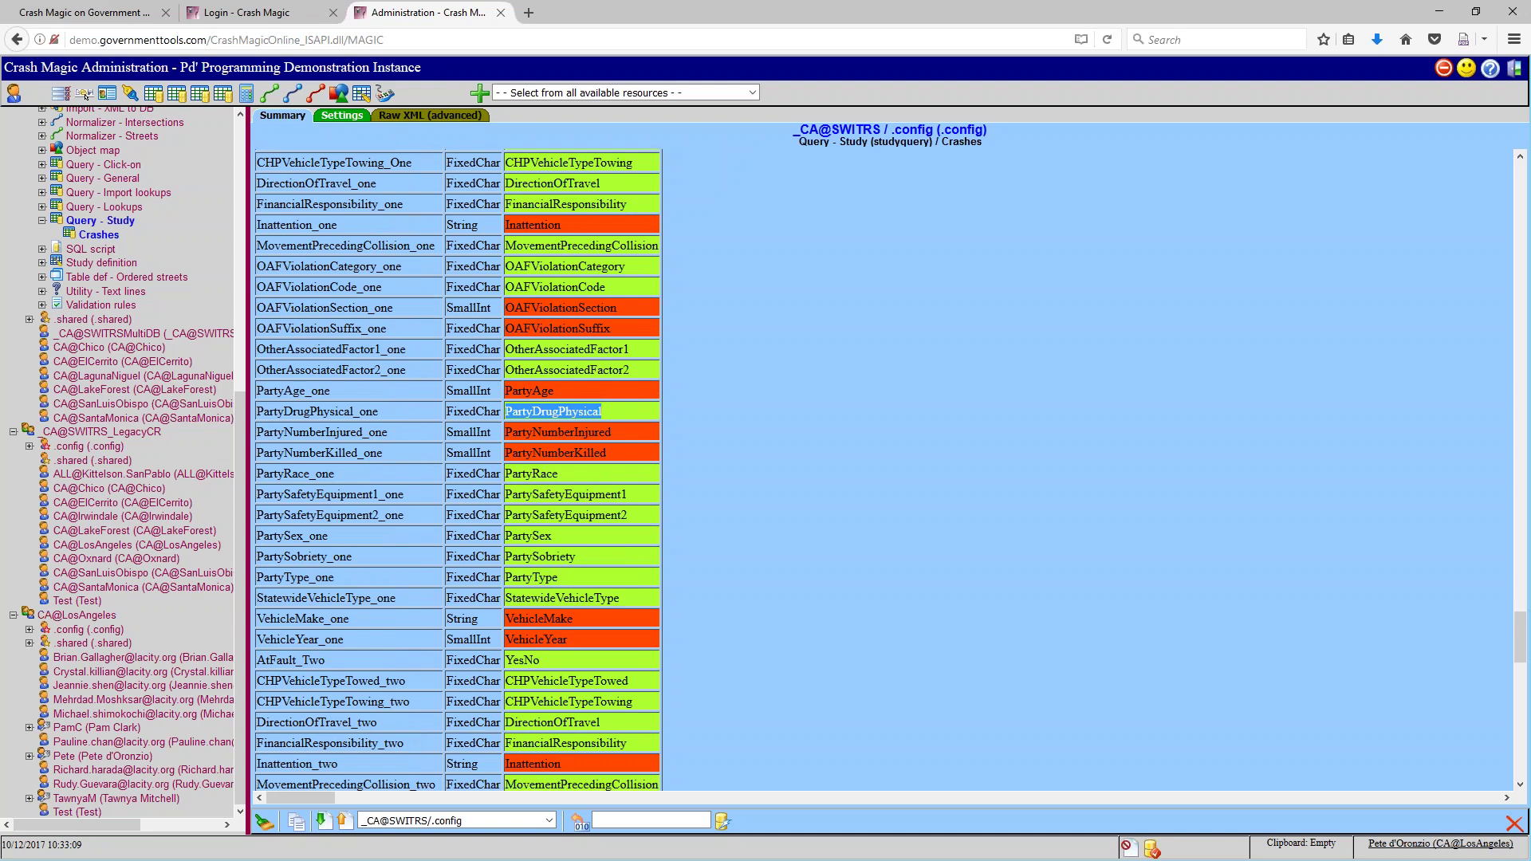
pyautogui.scroll(-5, 398, 601)
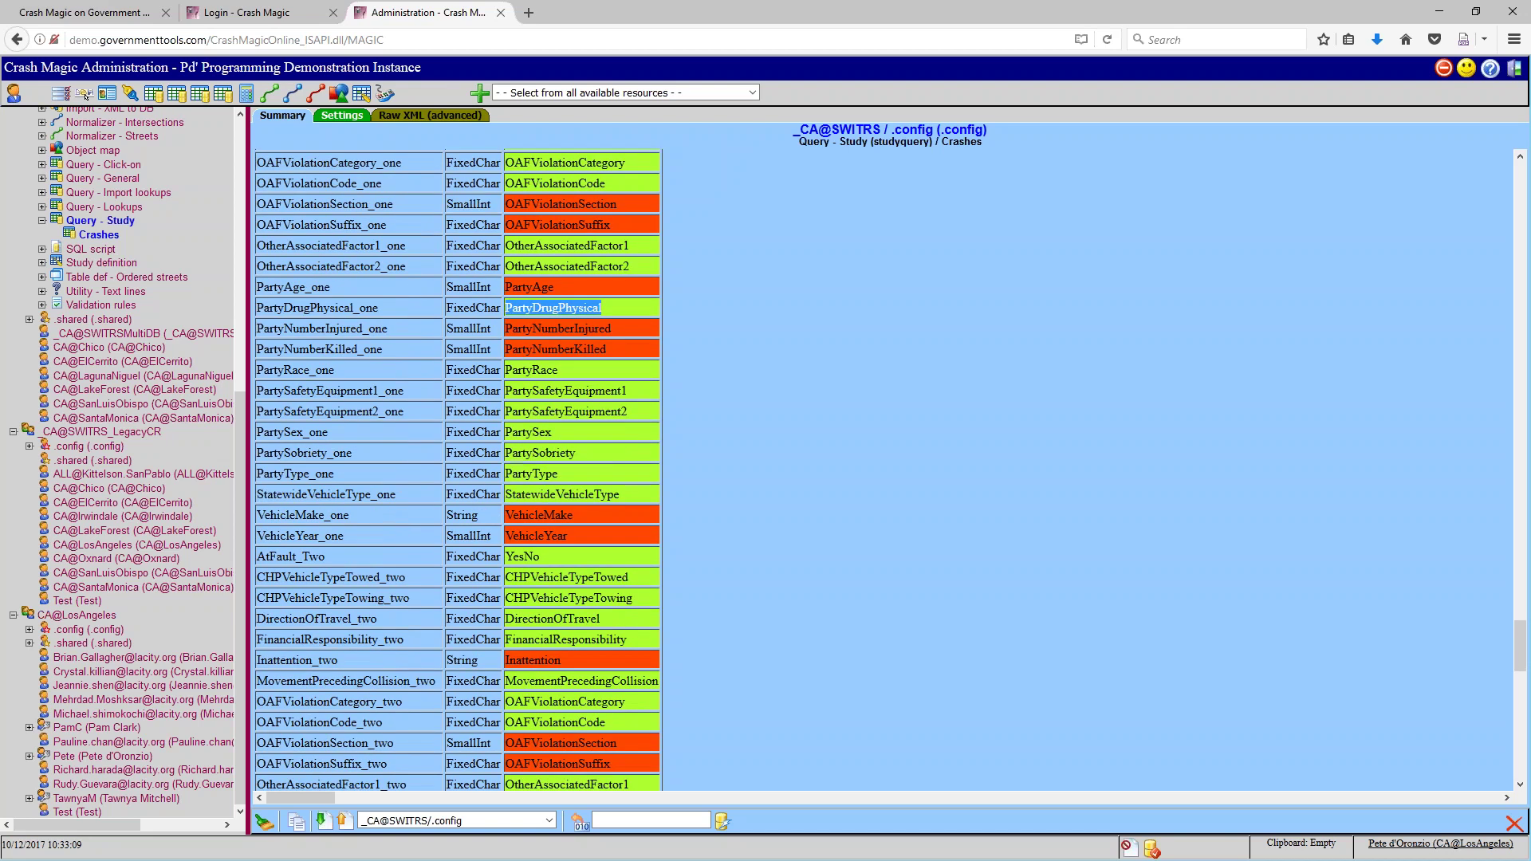
pyautogui.scroll(10, 620, 590)
pyautogui.scroll(-12, 619, 590)
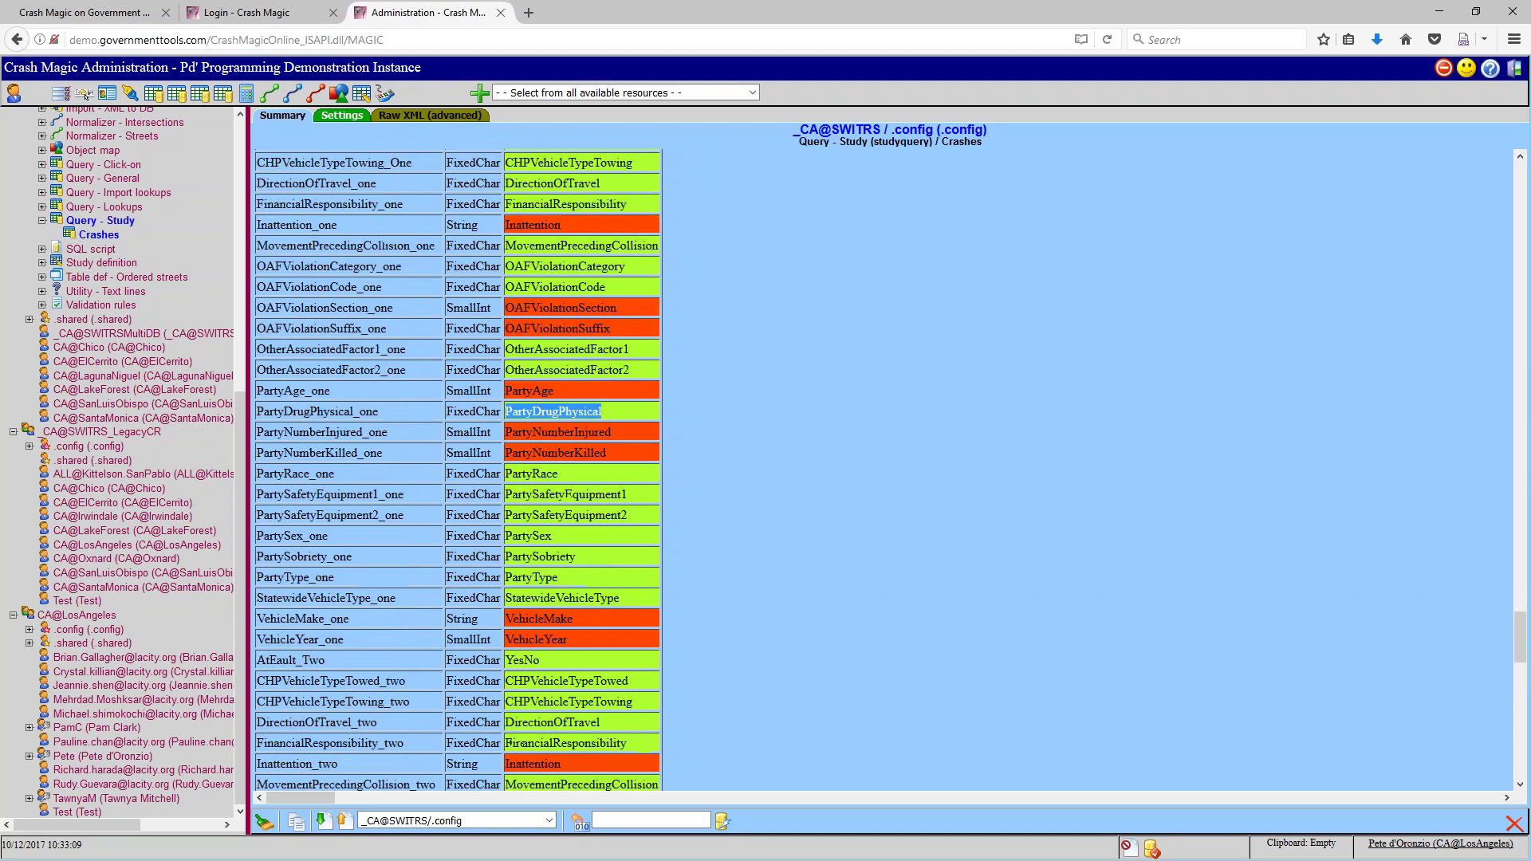
pyautogui.moveTo(593, 665); pyautogui.dragTo(330, 667)
pyautogui.click(341, 656)
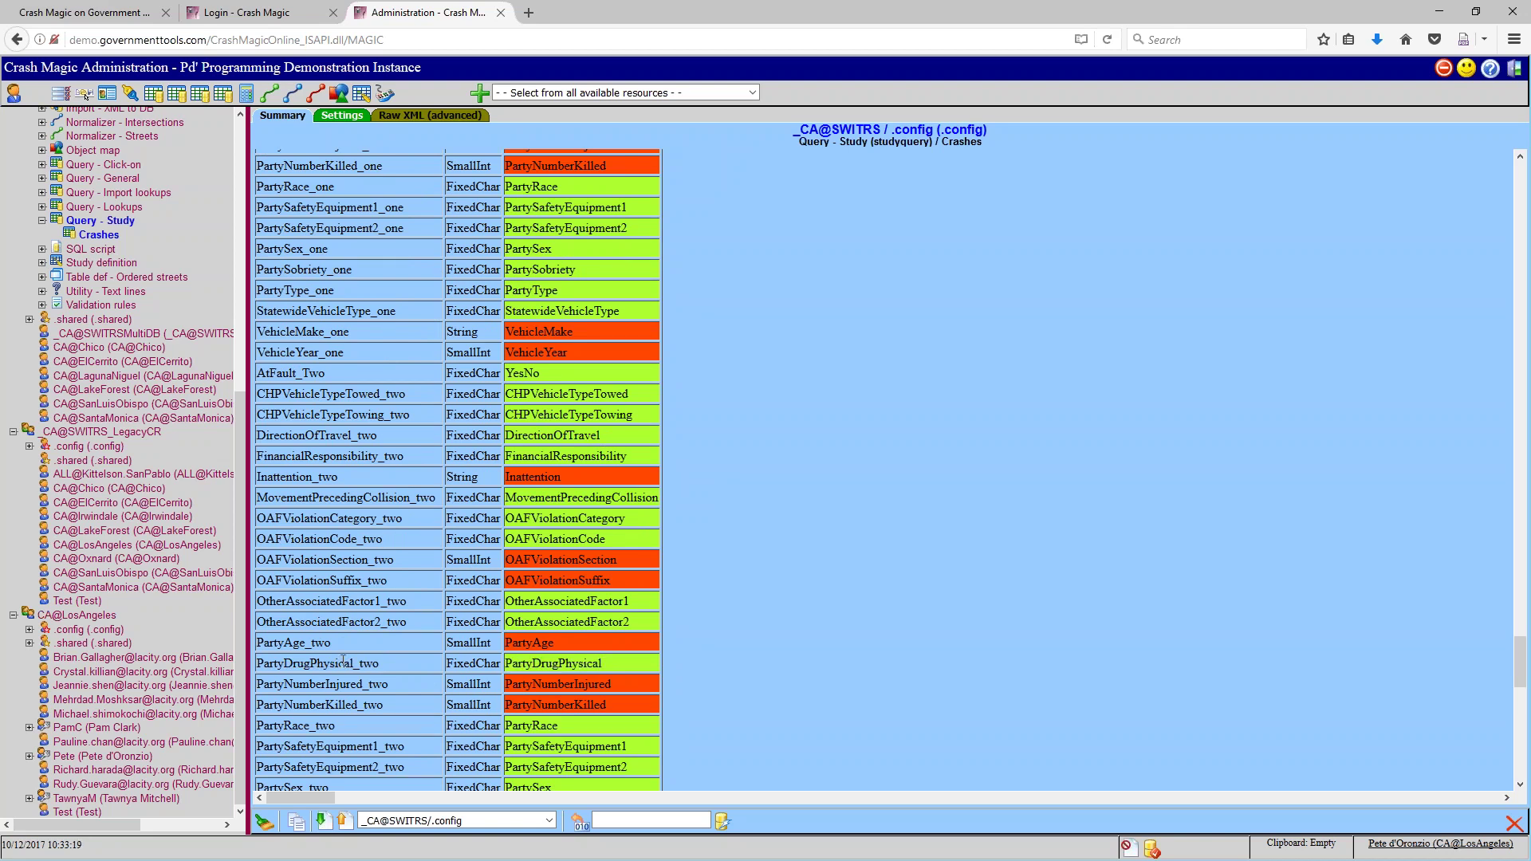
pyautogui.doubleClick(535, 498)
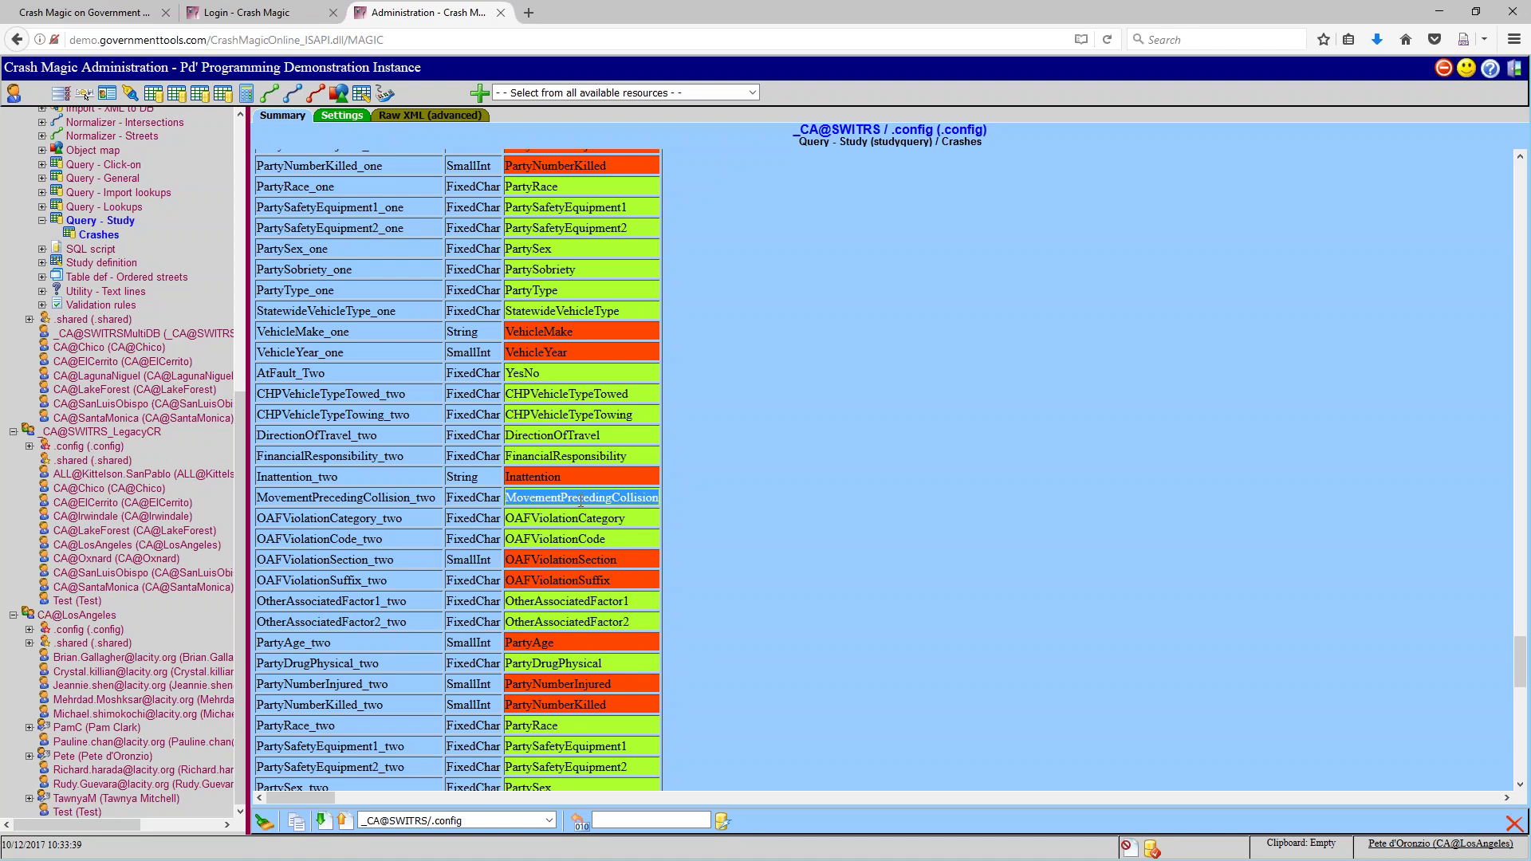
pyautogui.scroll(8, 586, 373)
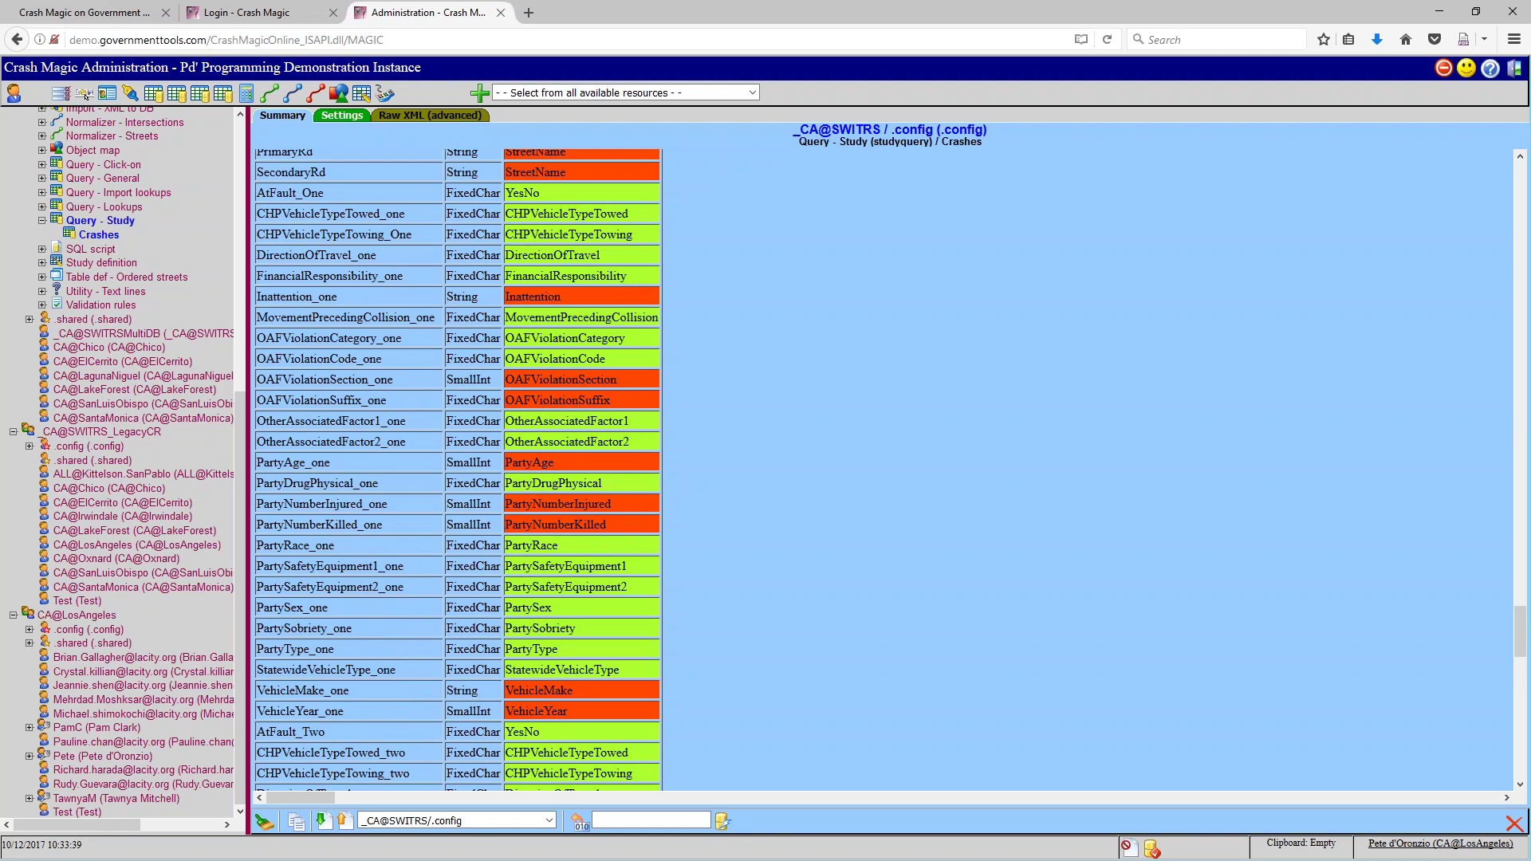
pyautogui.moveTo(0, 57); pyautogui.dragTo(949, 59)
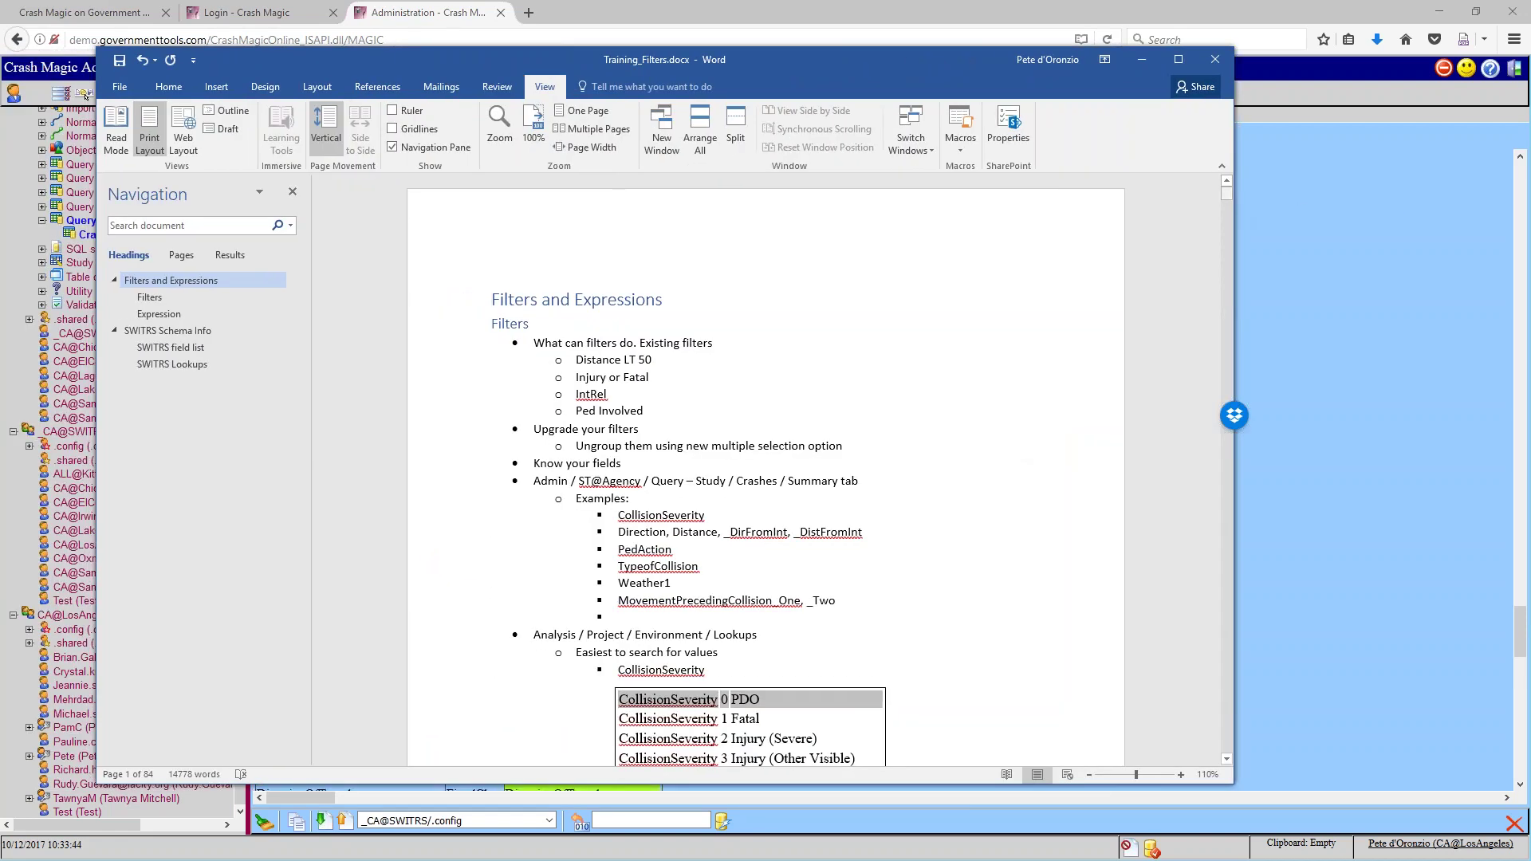
# Jump to the SWITRS field list section of Training_Filters and scroll through it
pyautogui.click(151, 351)
pyautogui.scroll(-3, 927, 509)
pyautogui.scroll(-15, 873, 425)
pyautogui.scroll(-10, 868, 427)
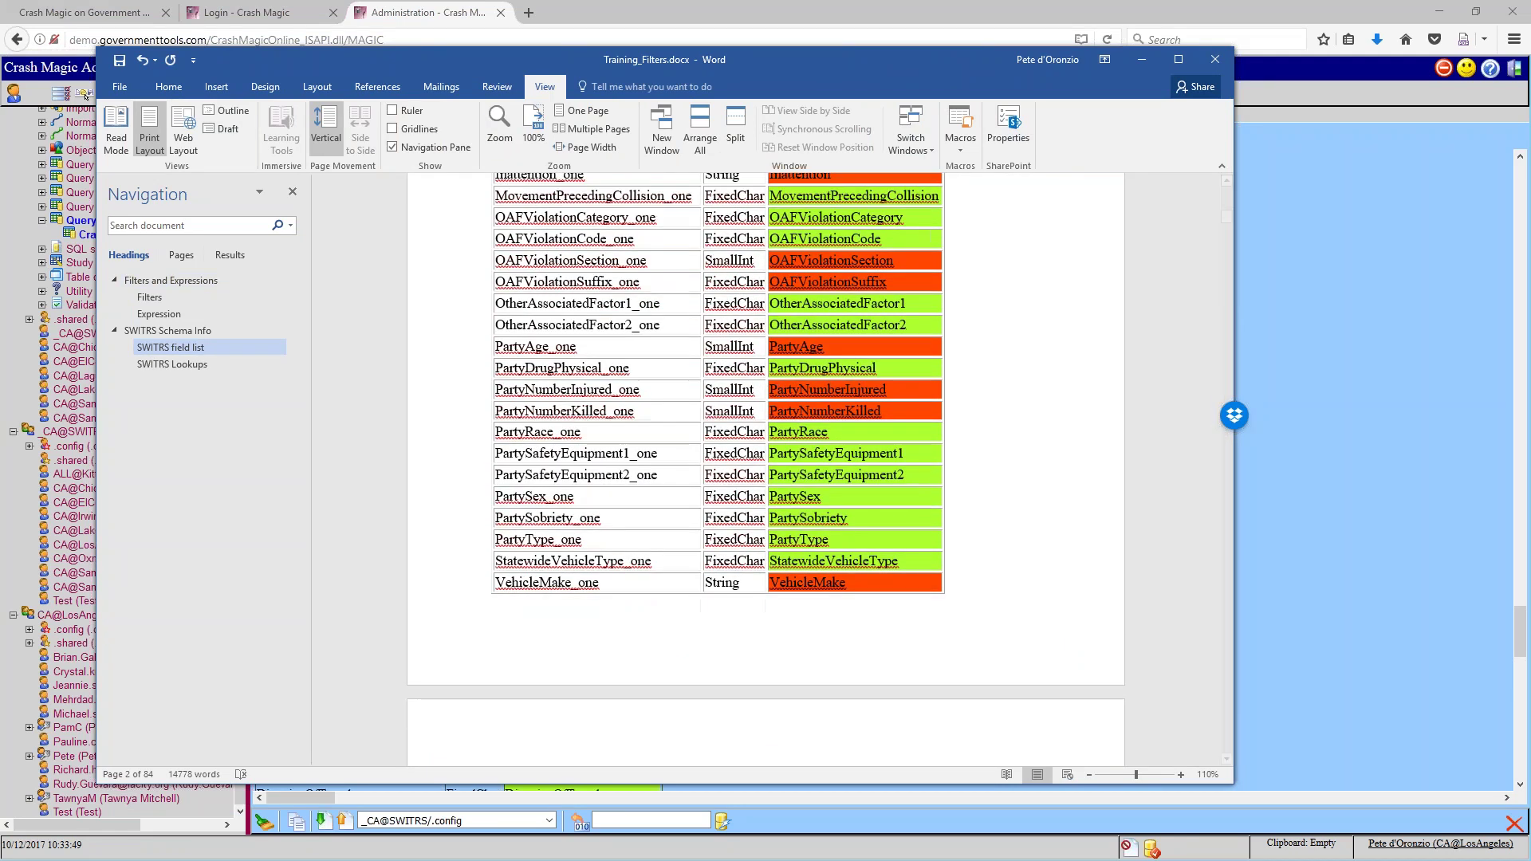
pyautogui.click(48, 67)
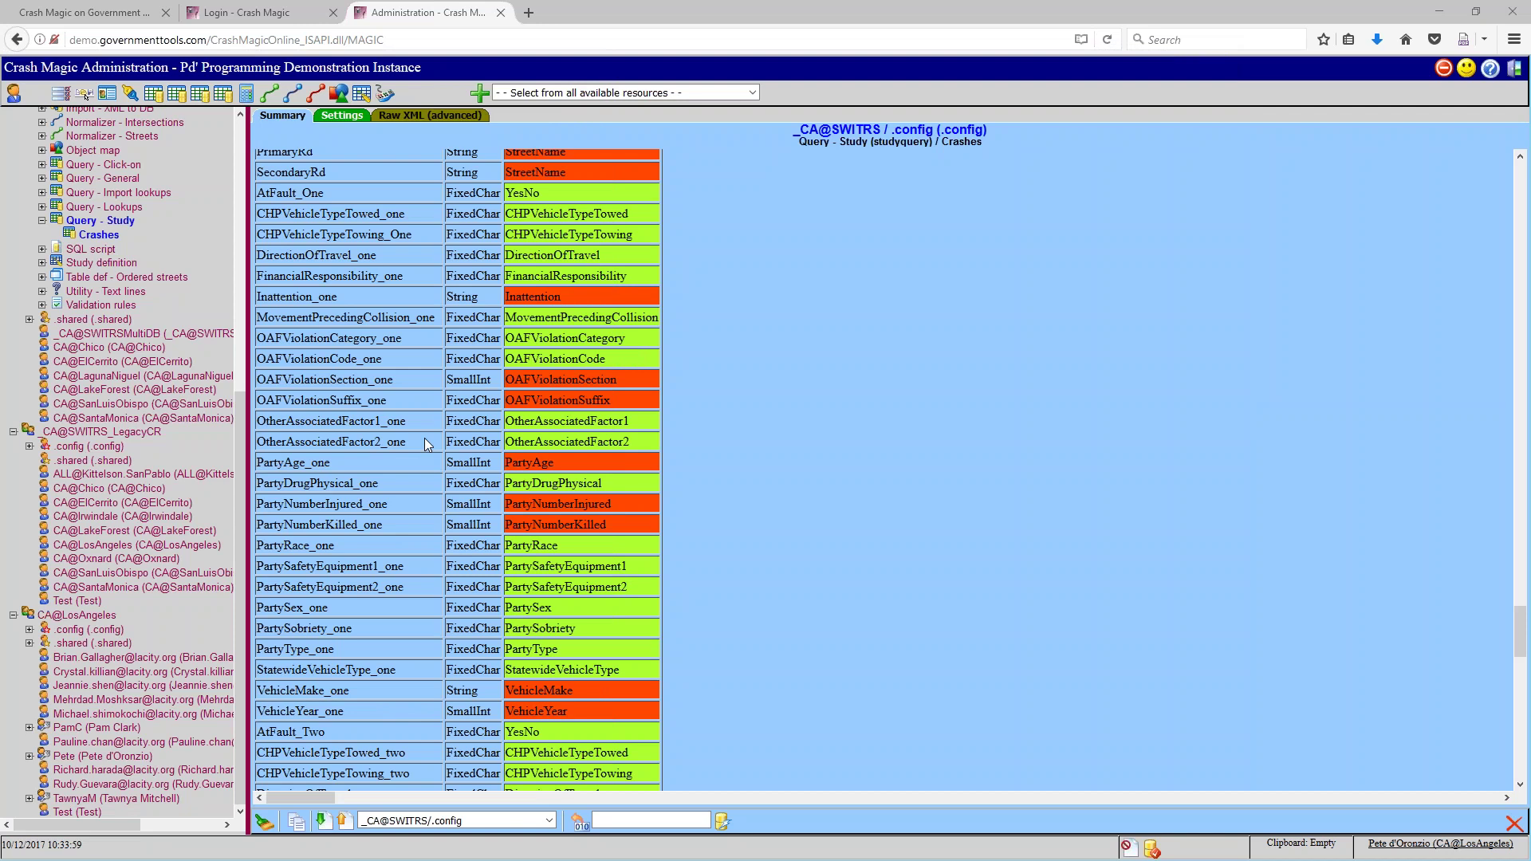
# Highlight the six example field bullets and CollisionSeverity, then move Word aside
pyautogui.hotkey('alt', 'Tab')
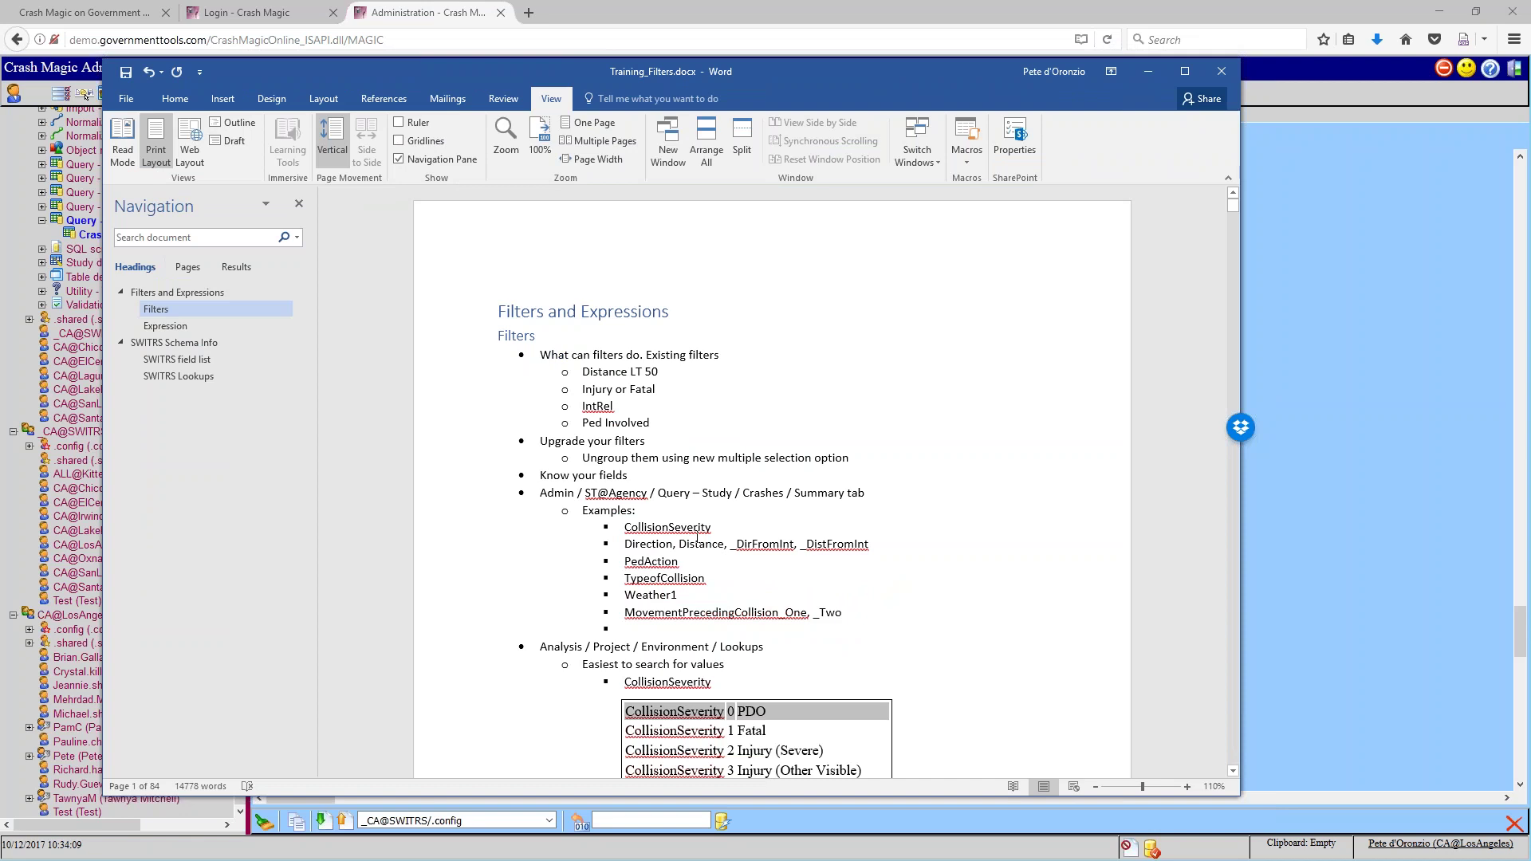
pyautogui.moveTo(645, 527); pyautogui.dragTo(874, 618)
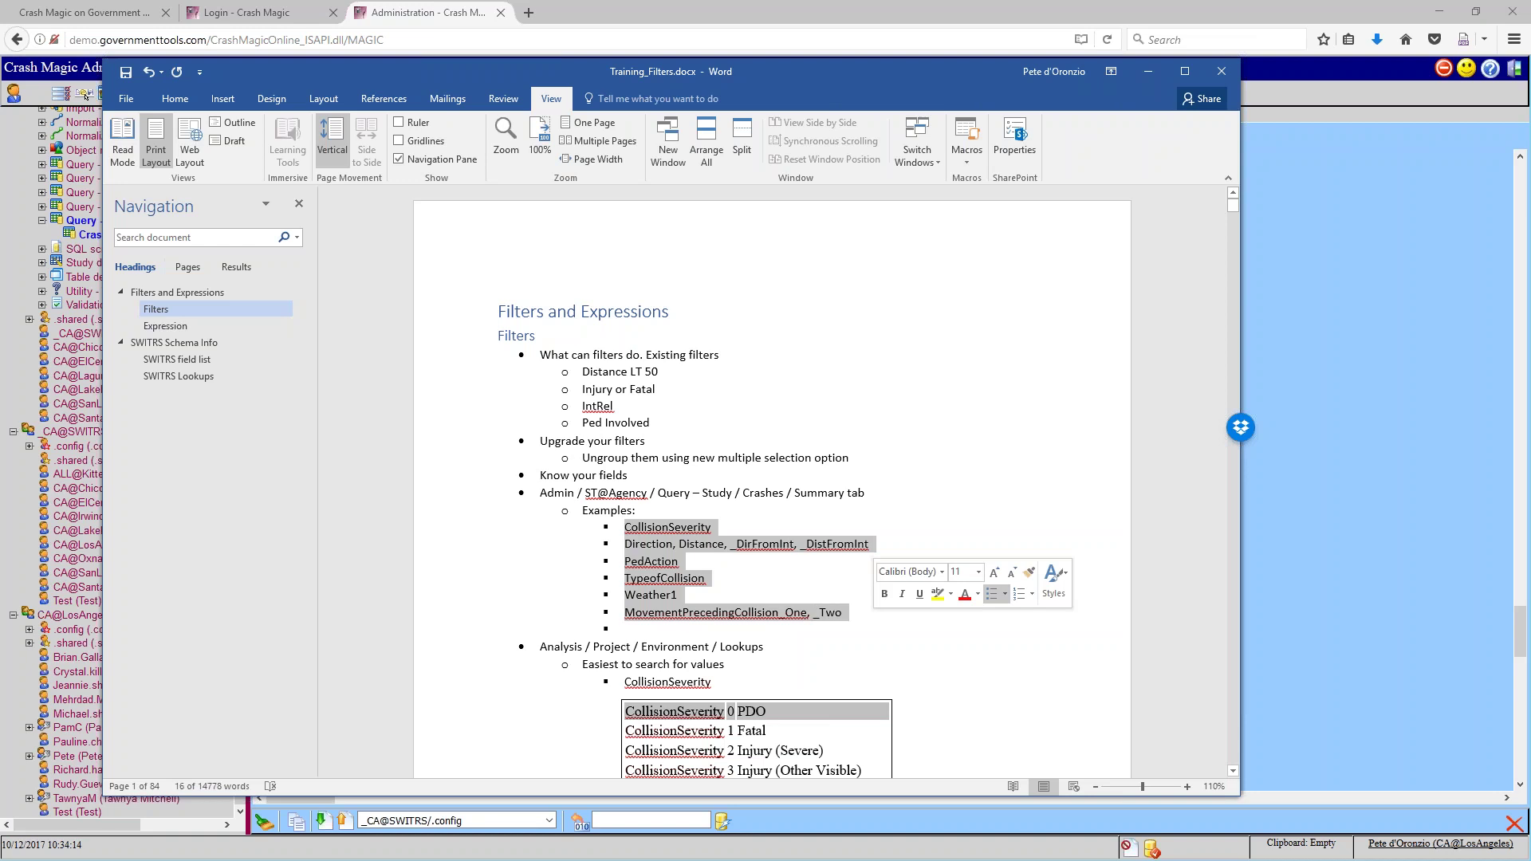
pyautogui.scroll(-2, 766, 616)
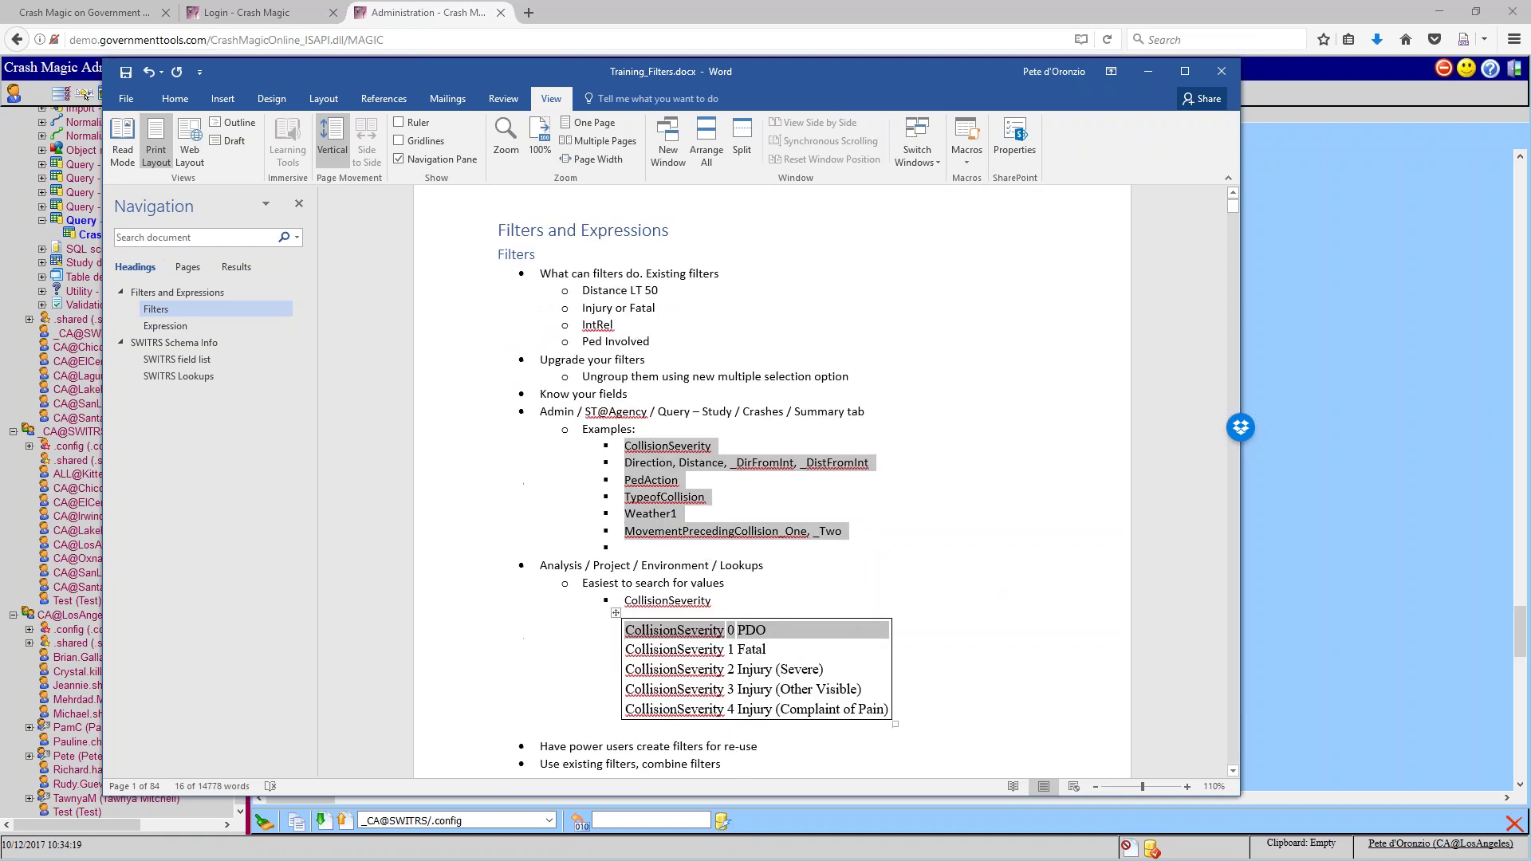
pyautogui.doubleClick(667, 447)
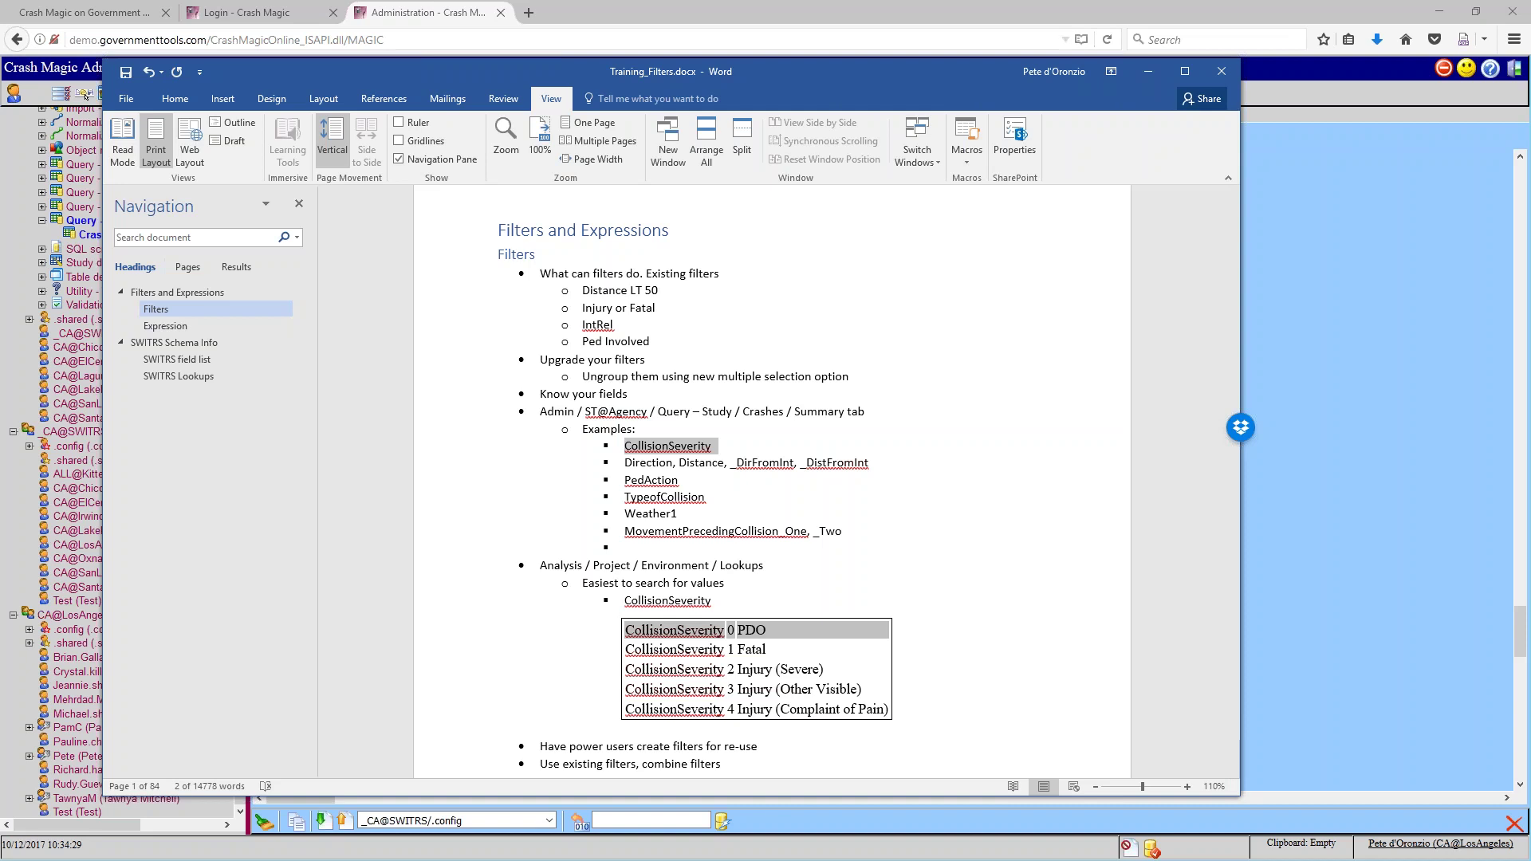
pyautogui.moveTo(592, 78); pyautogui.dragTo(0, 85)
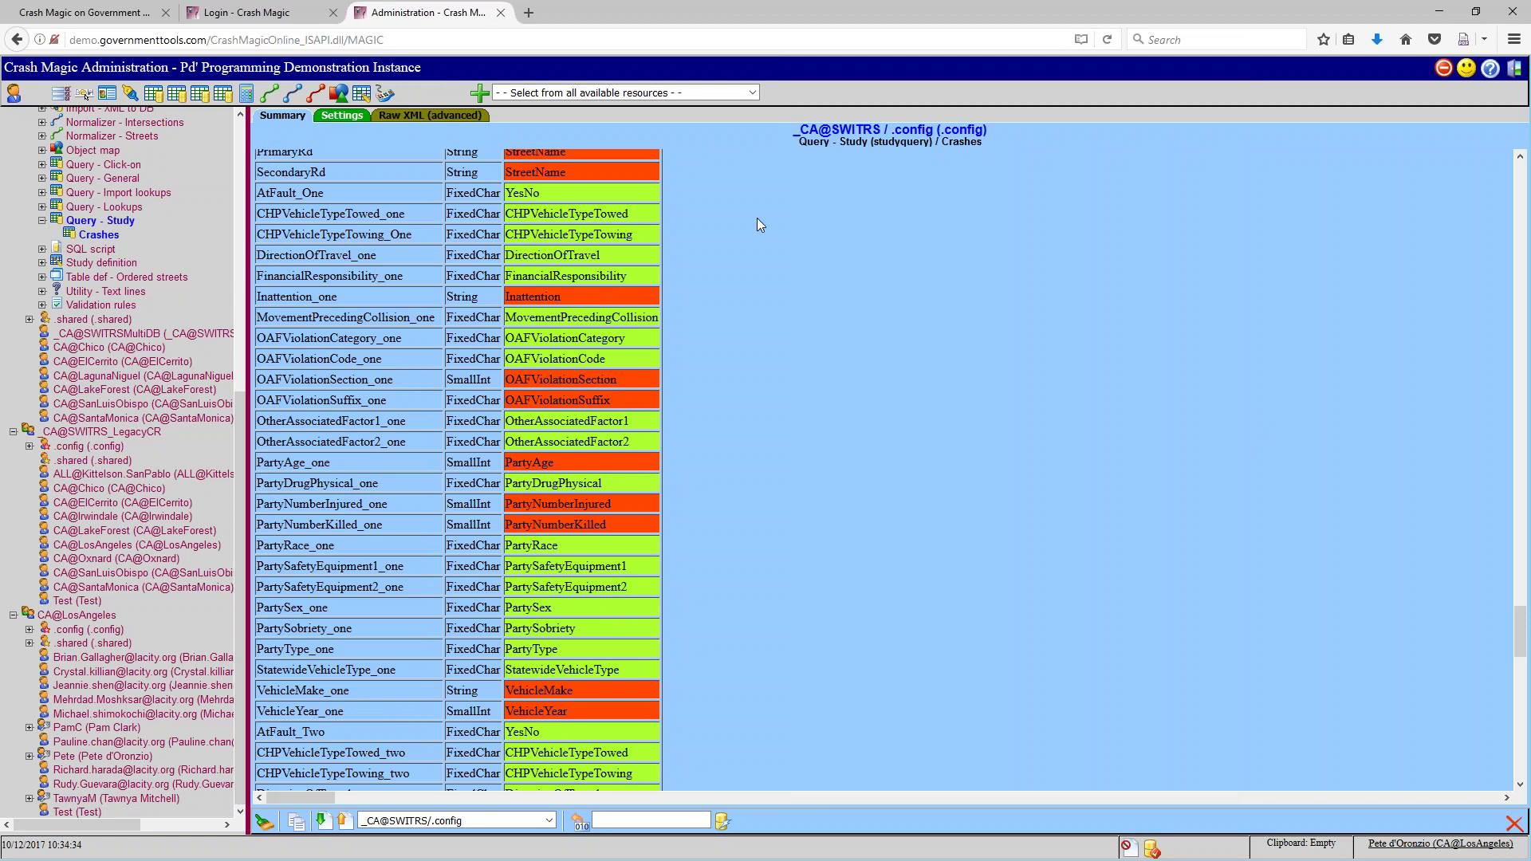
# Search the page for 'bicycle', highlight the BicycleCollision row, then exit Administration
pyautogui.scroll(15, 1355, 223)
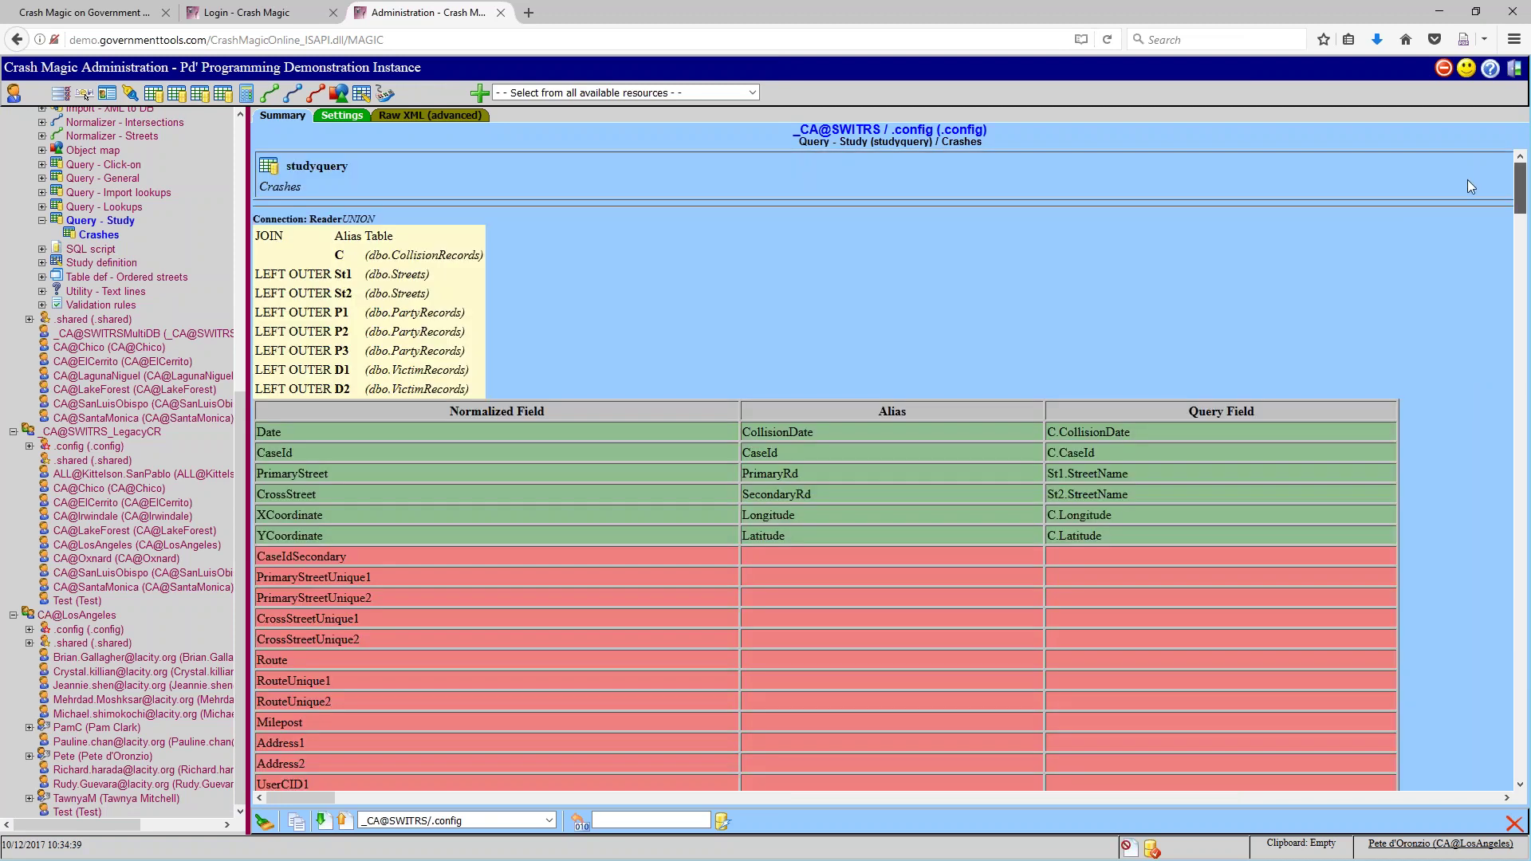
pyautogui.hotkey('ctrl', 'f')
pyautogui.write('bicycle')
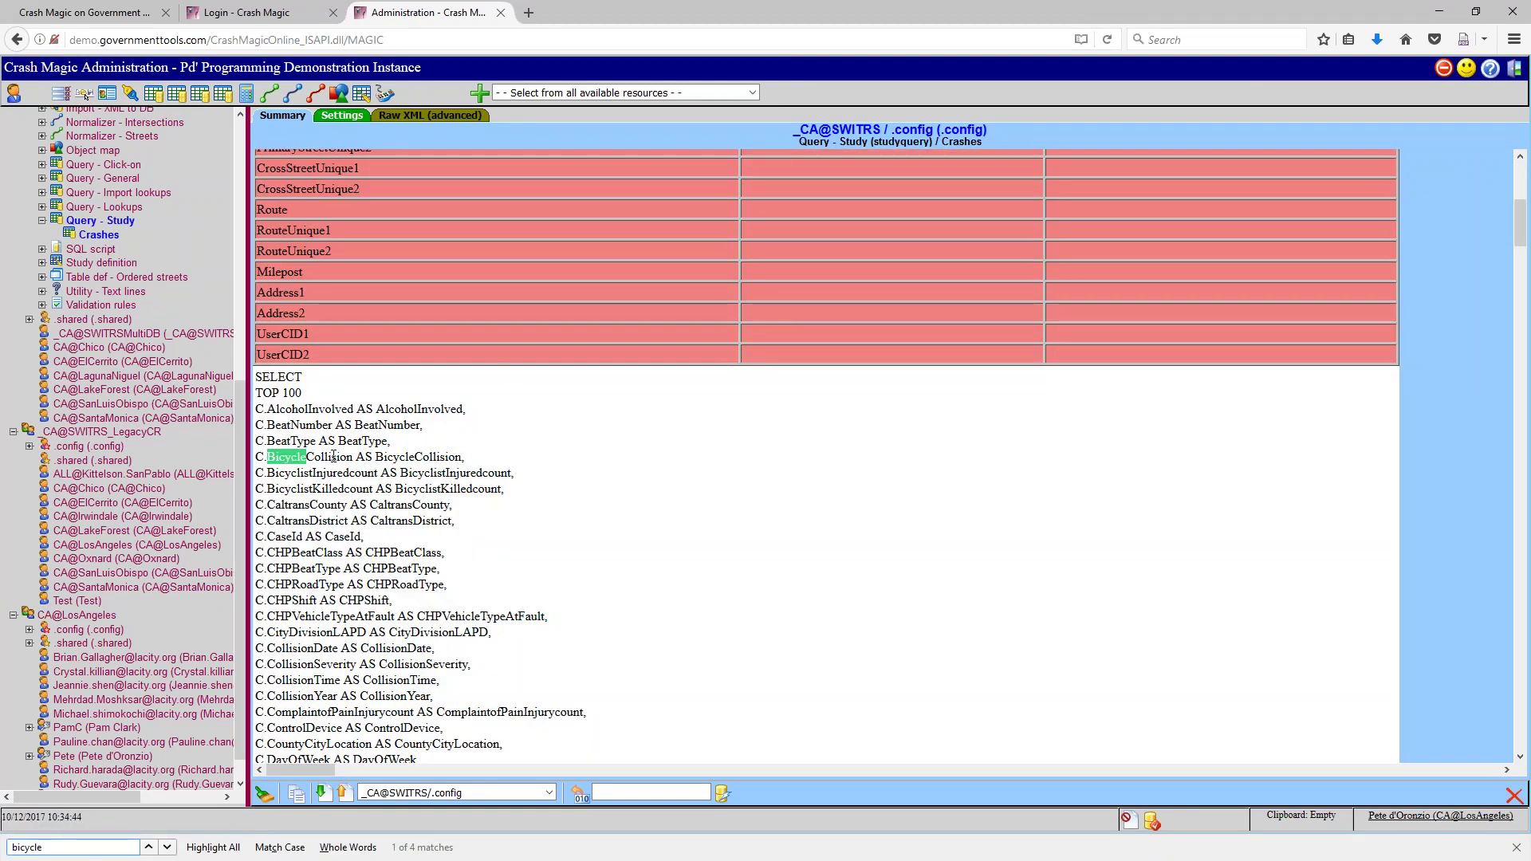
pyautogui.click(166, 848)
pyautogui.click(166, 847)
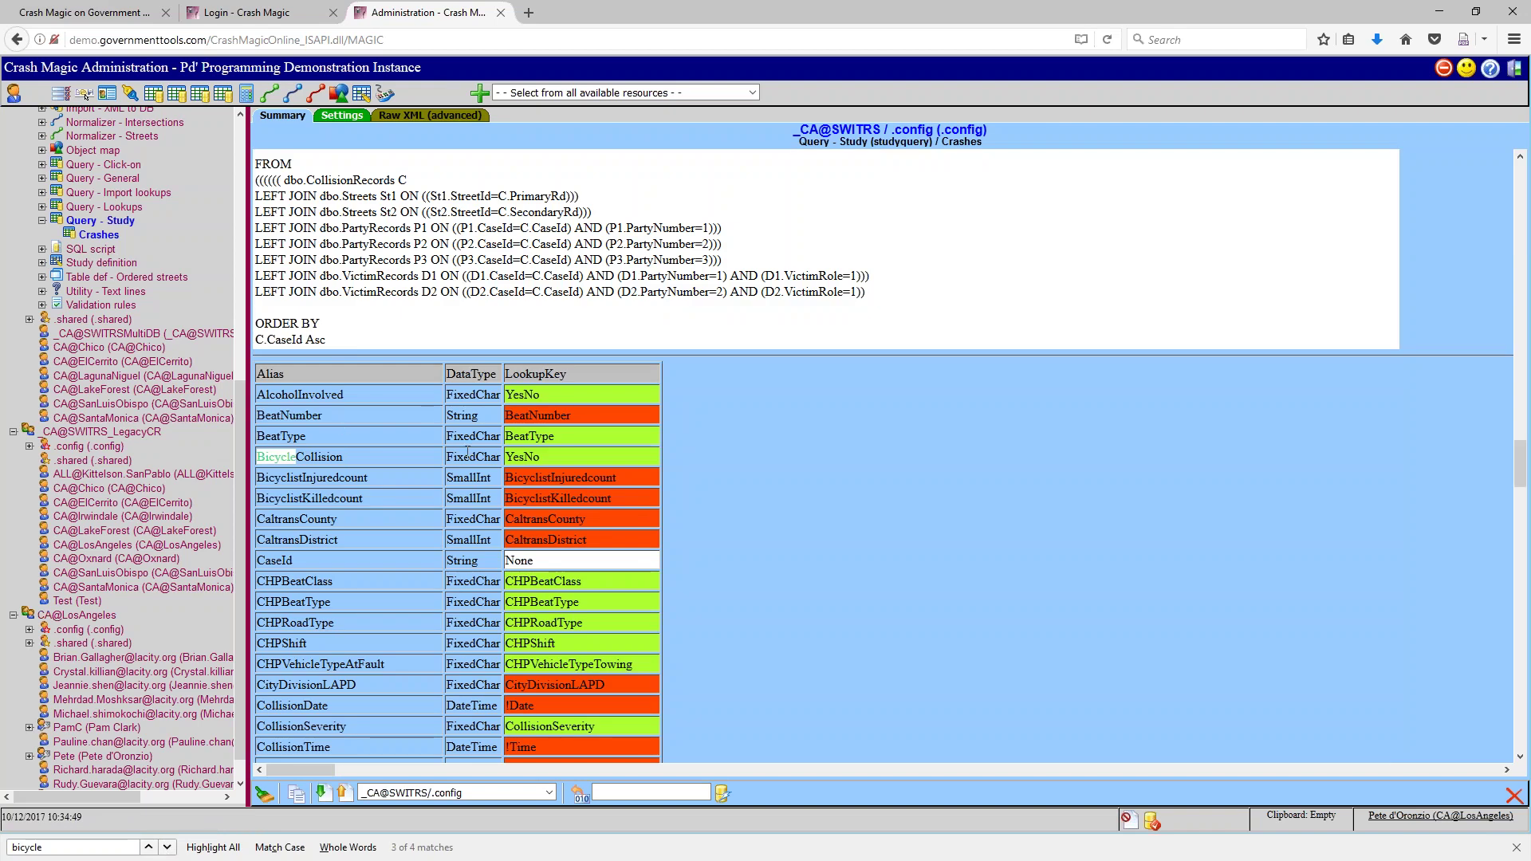
pyautogui.moveTo(545, 456); pyautogui.dragTo(273, 460)
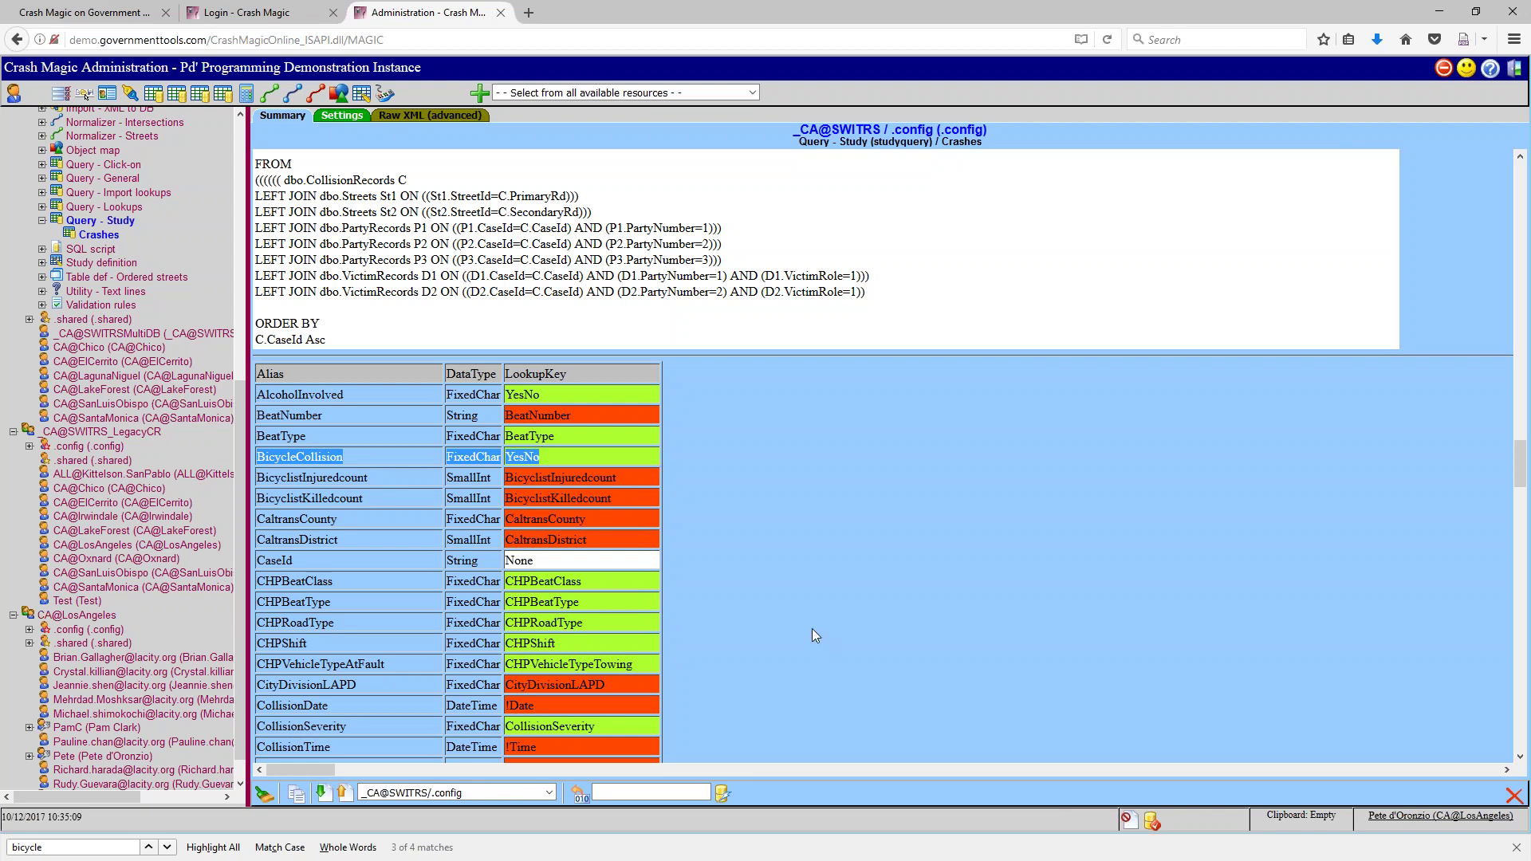
pyautogui.scroll(8, 812, 630)
pyautogui.click(1443, 68)
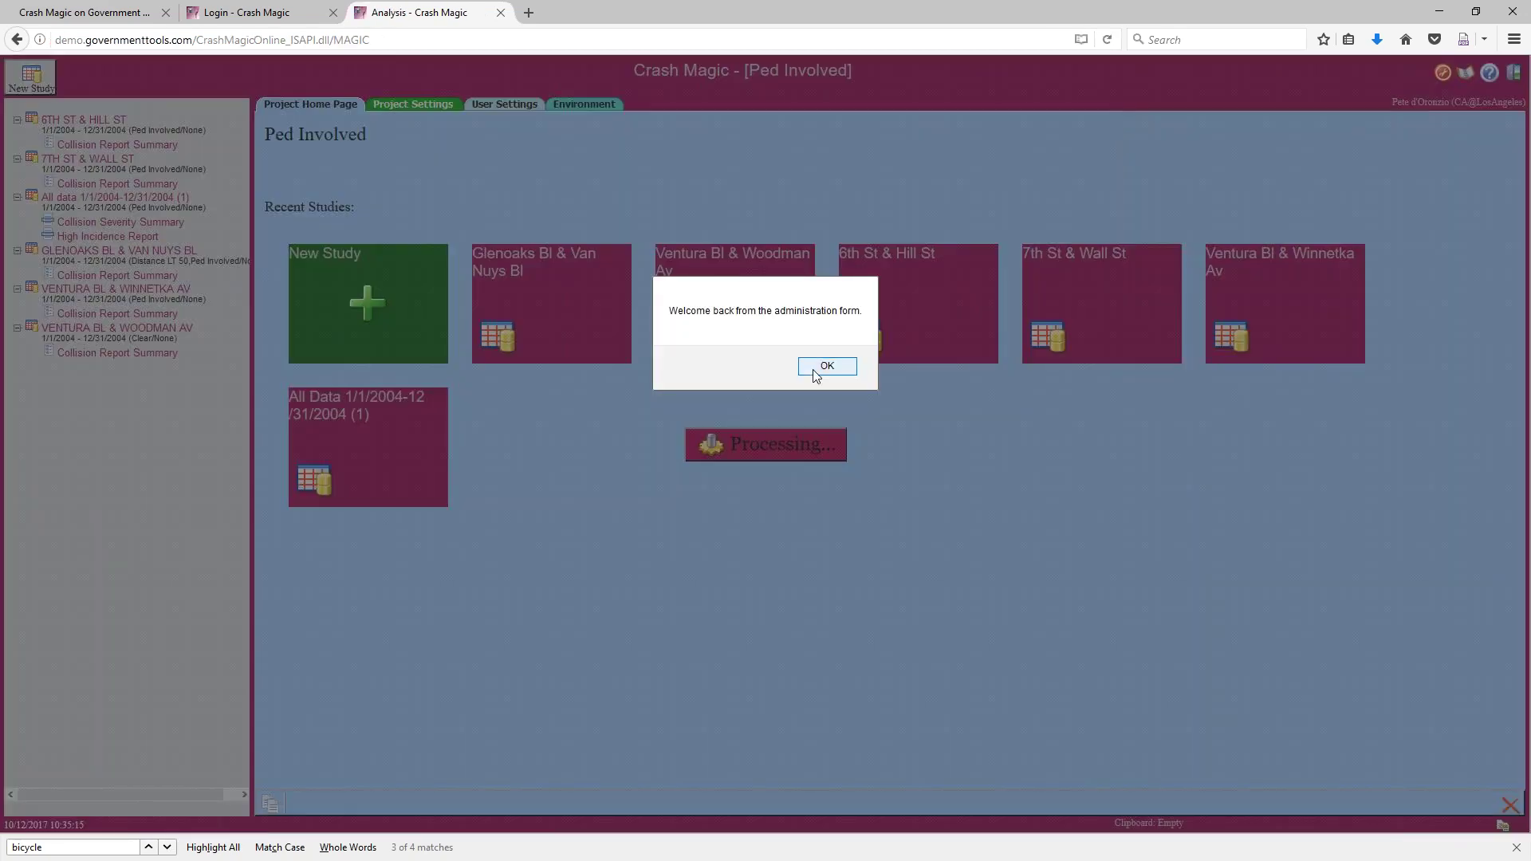
# Dismiss the 'Welcome back' message and widen the study tree panel
pyautogui.click(827, 366)
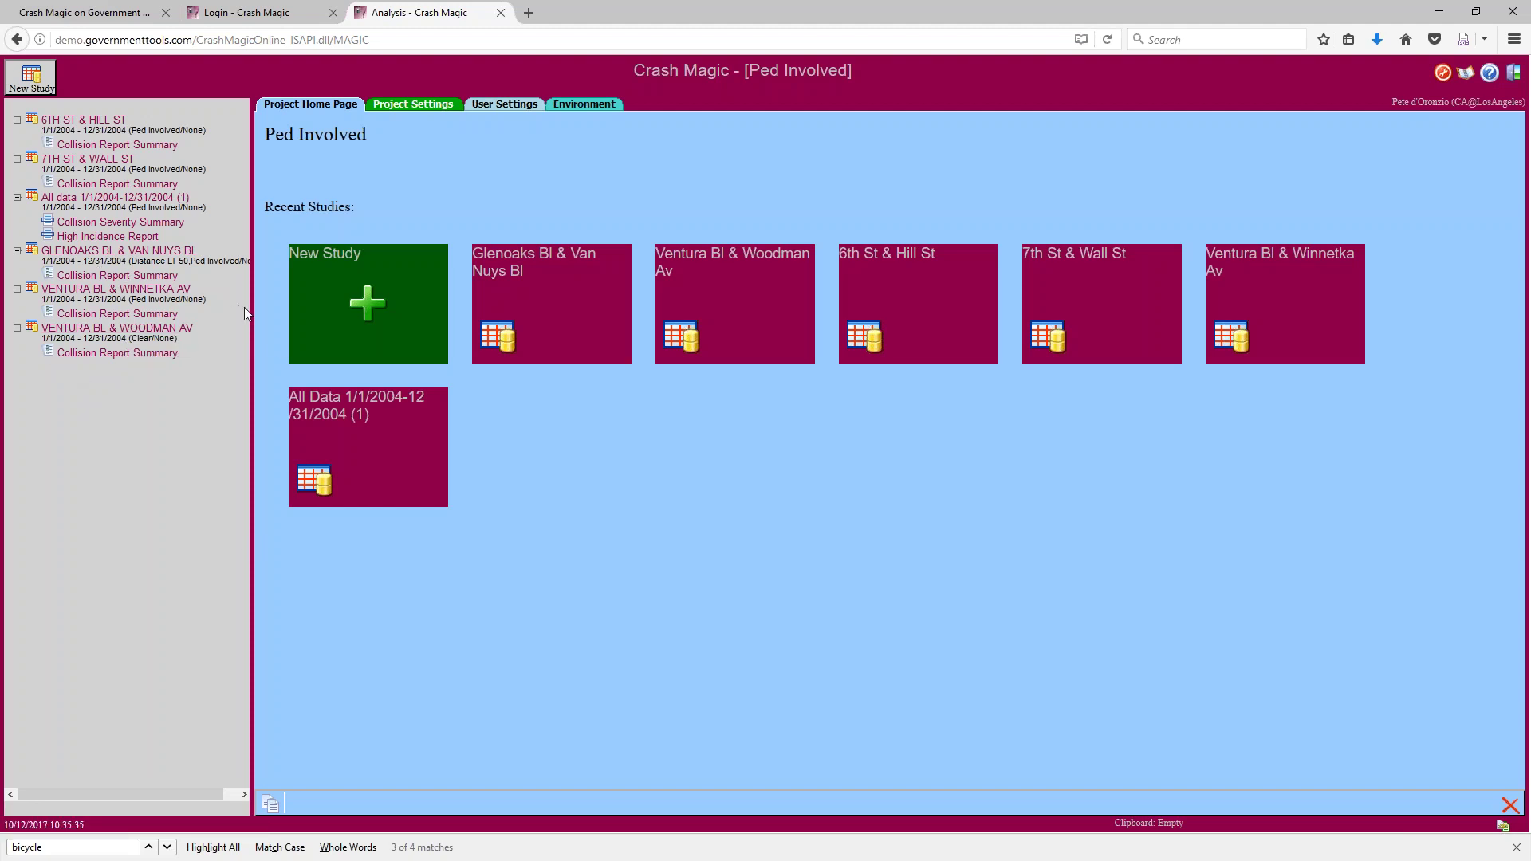
pyautogui.moveTo(252, 312); pyautogui.dragTo(283, 313)
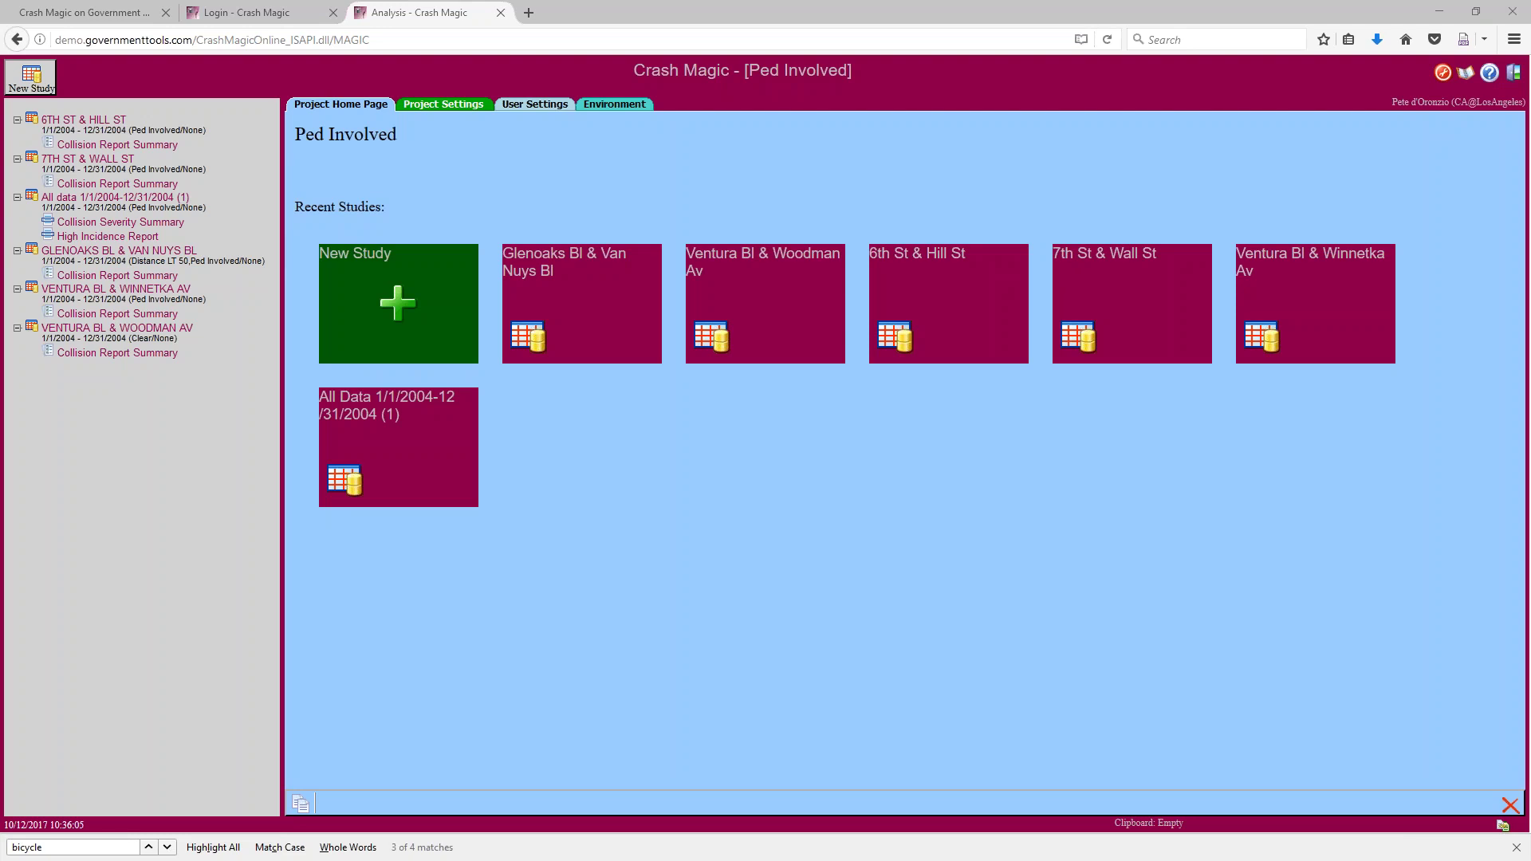
# Open the GLENOAKS BL & VAN NUYS BL Collision Report Summary and check the Clear filter
pyautogui.click(118, 276)
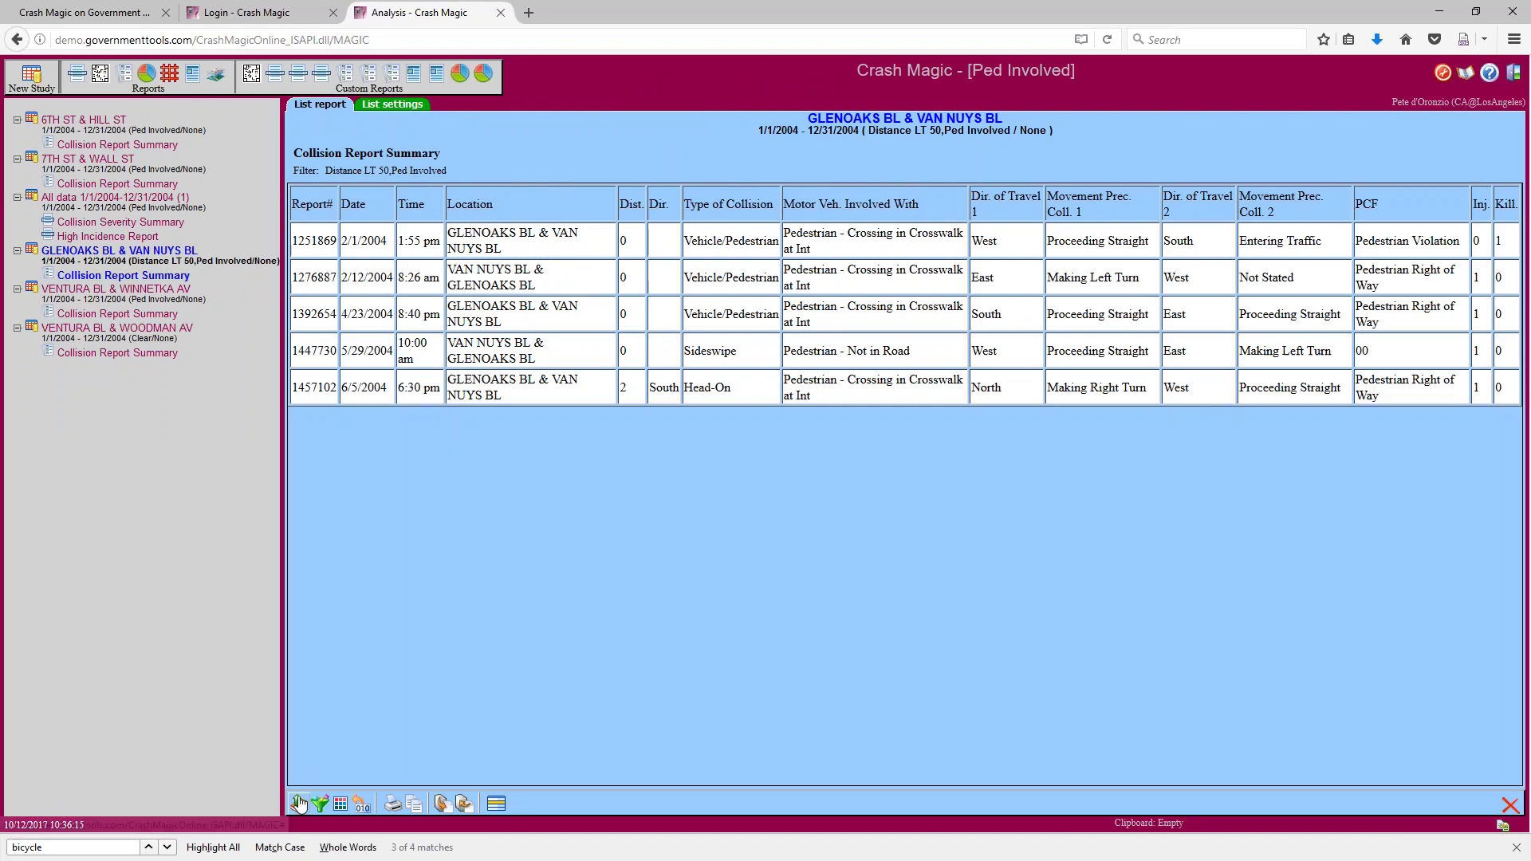
pyautogui.click(319, 805)
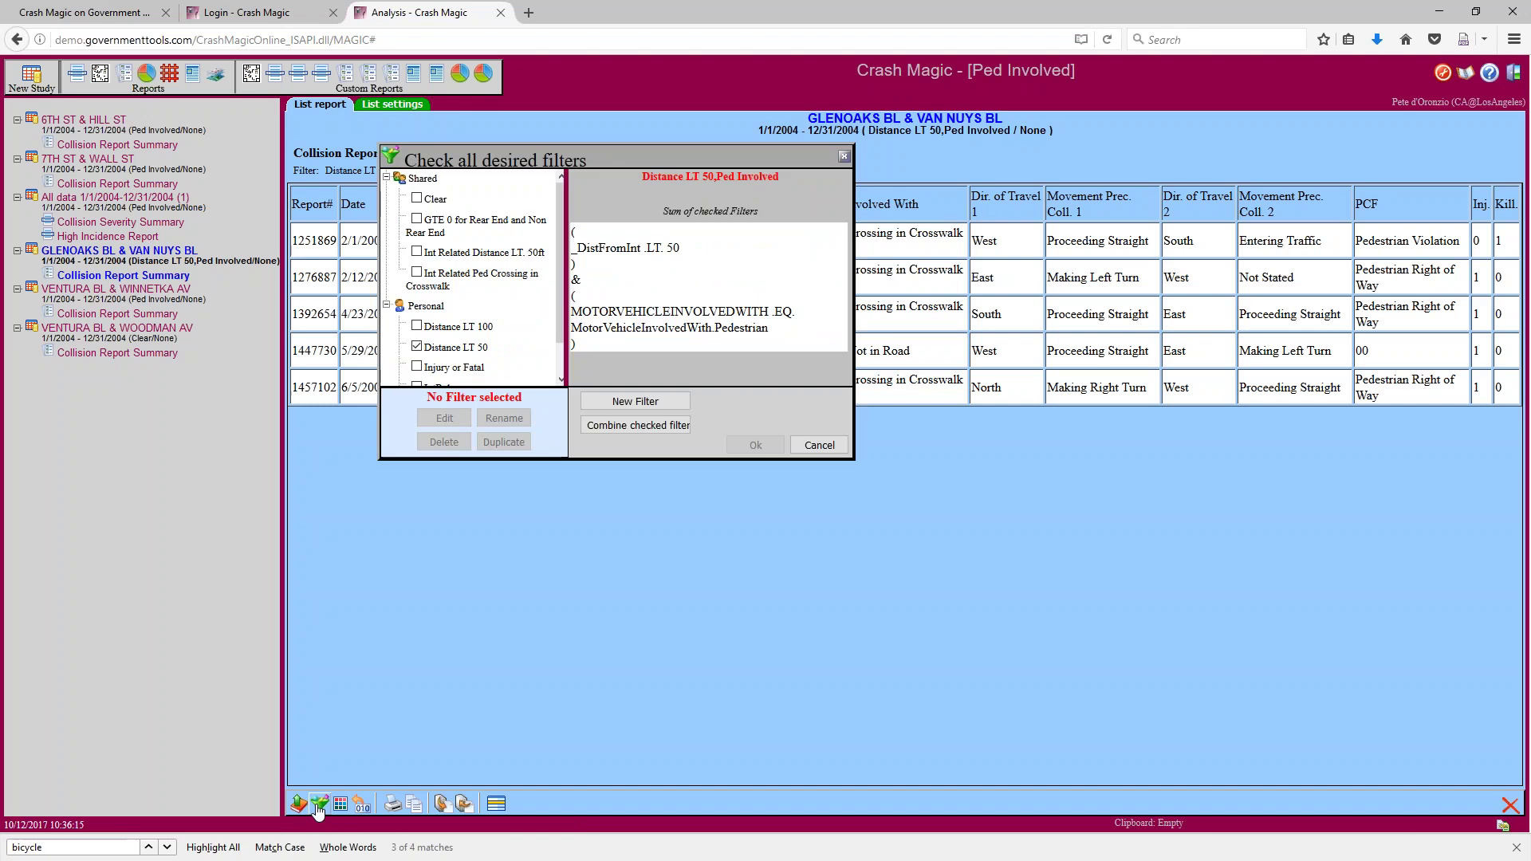
pyautogui.click(417, 198)
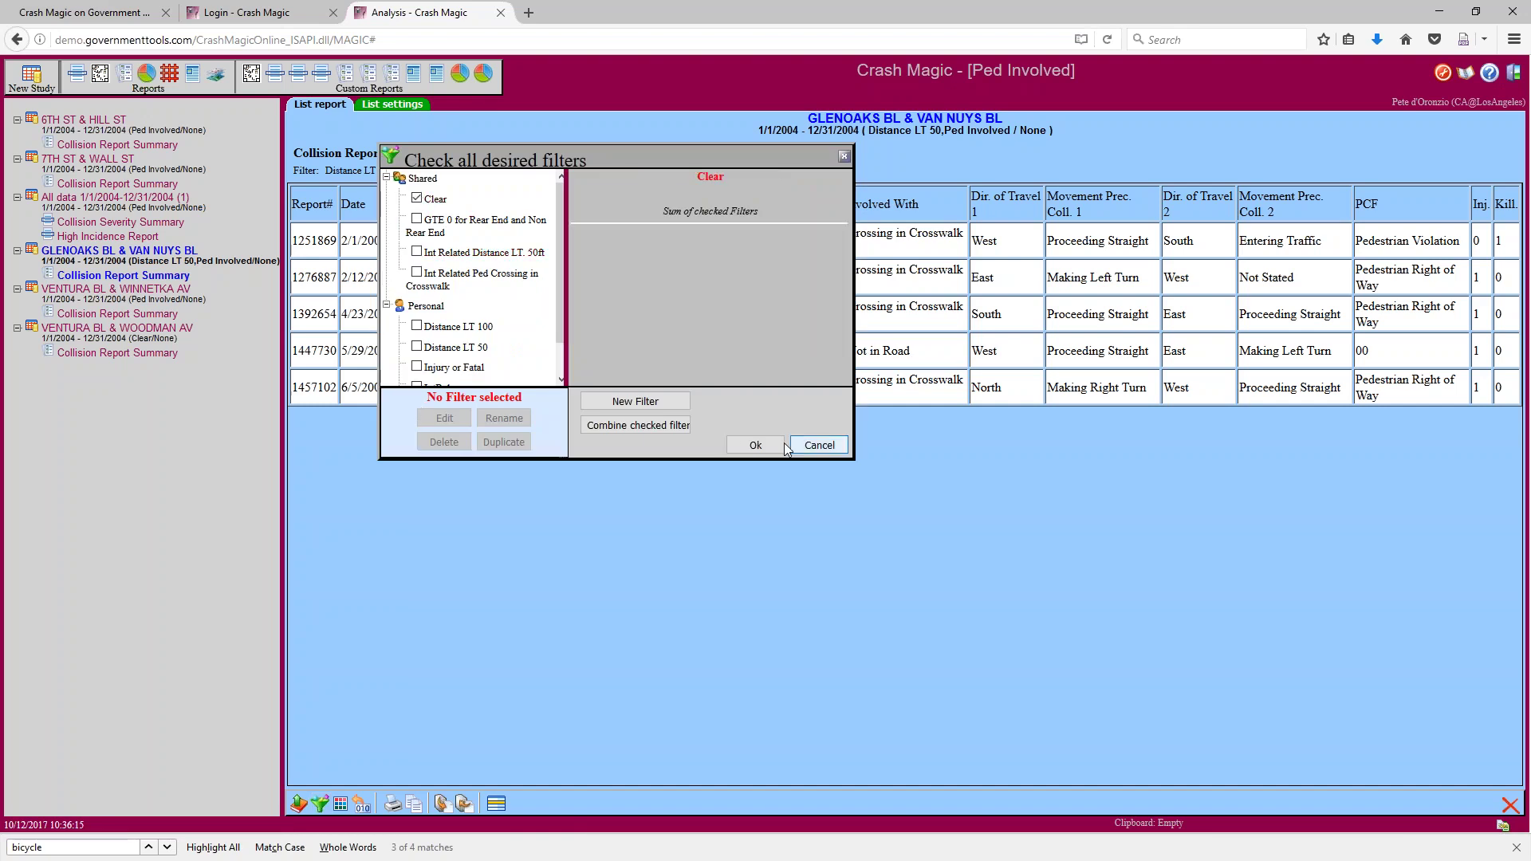
# Apply the Clear filter and point out the Type of Collision values among the 11 collisions
pyautogui.click(754, 445)
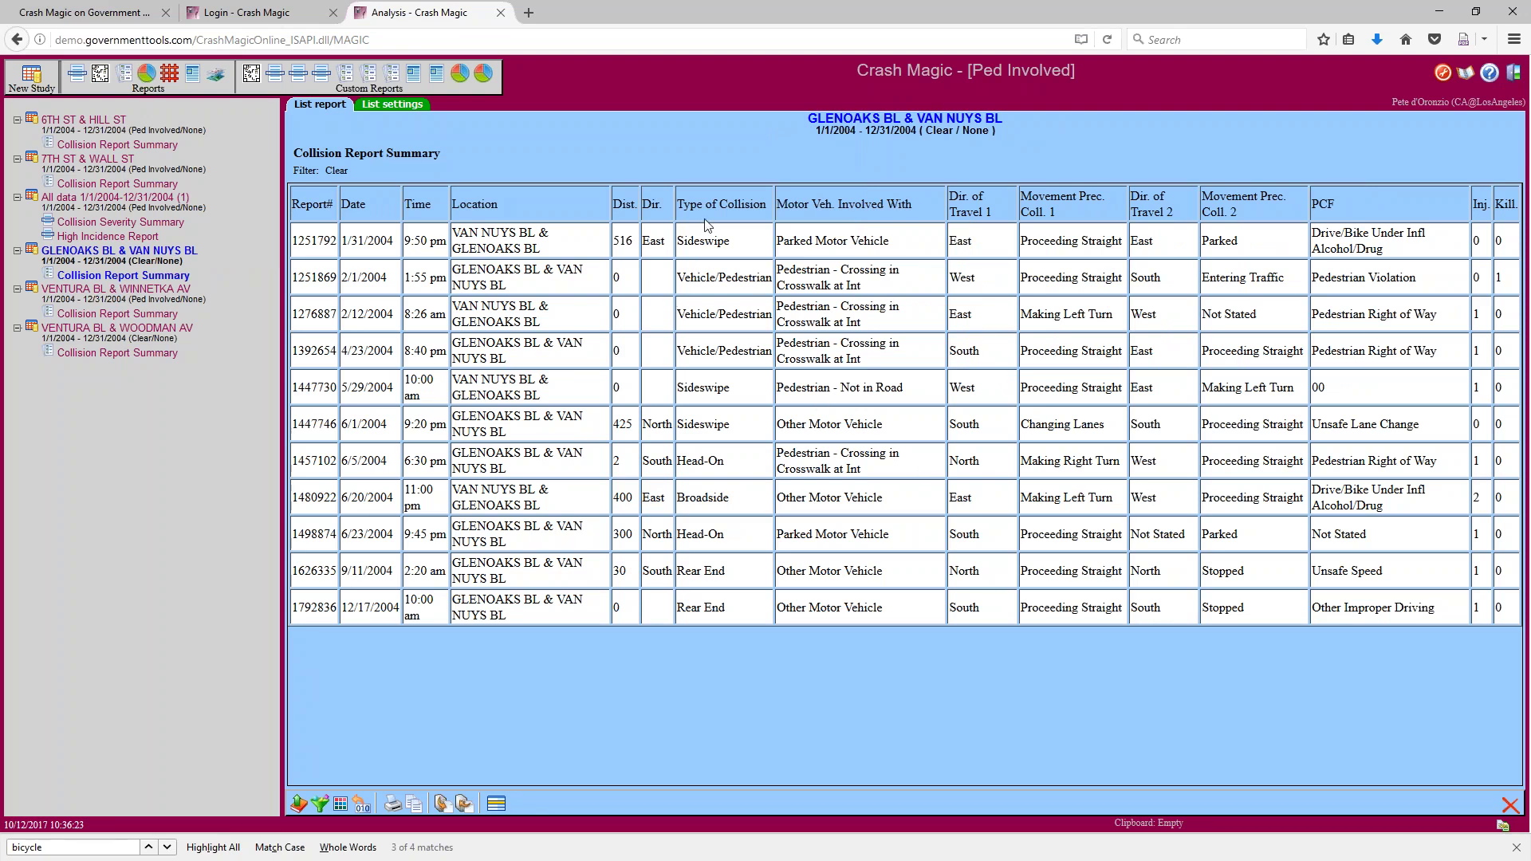
pyautogui.moveTo(677, 205); pyautogui.dragTo(767, 207)
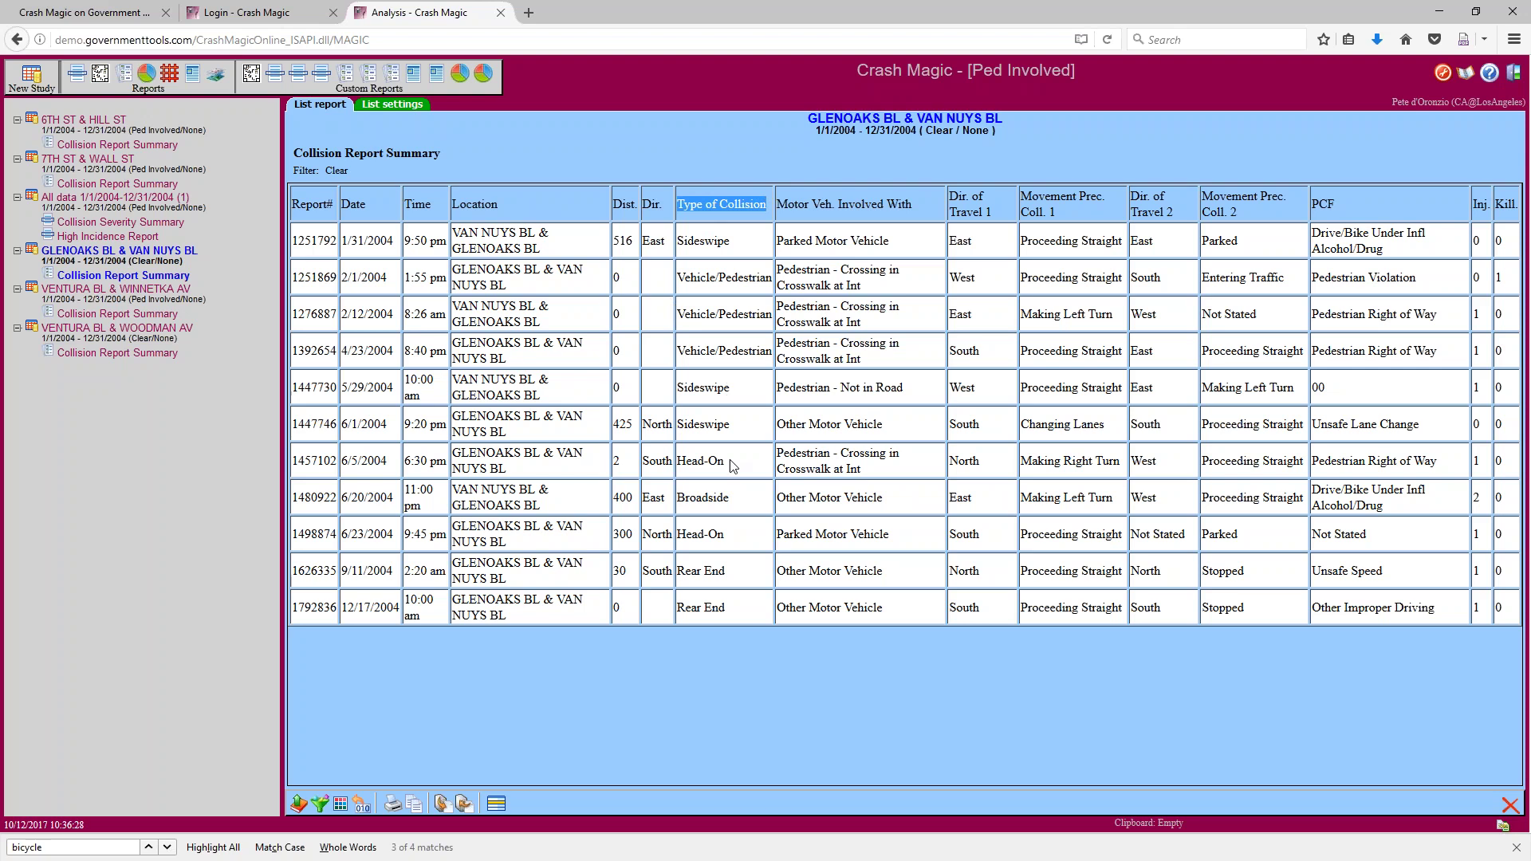
pyautogui.click(735, 499)
pyautogui.moveTo(735, 503); pyautogui.dragTo(677, 536)
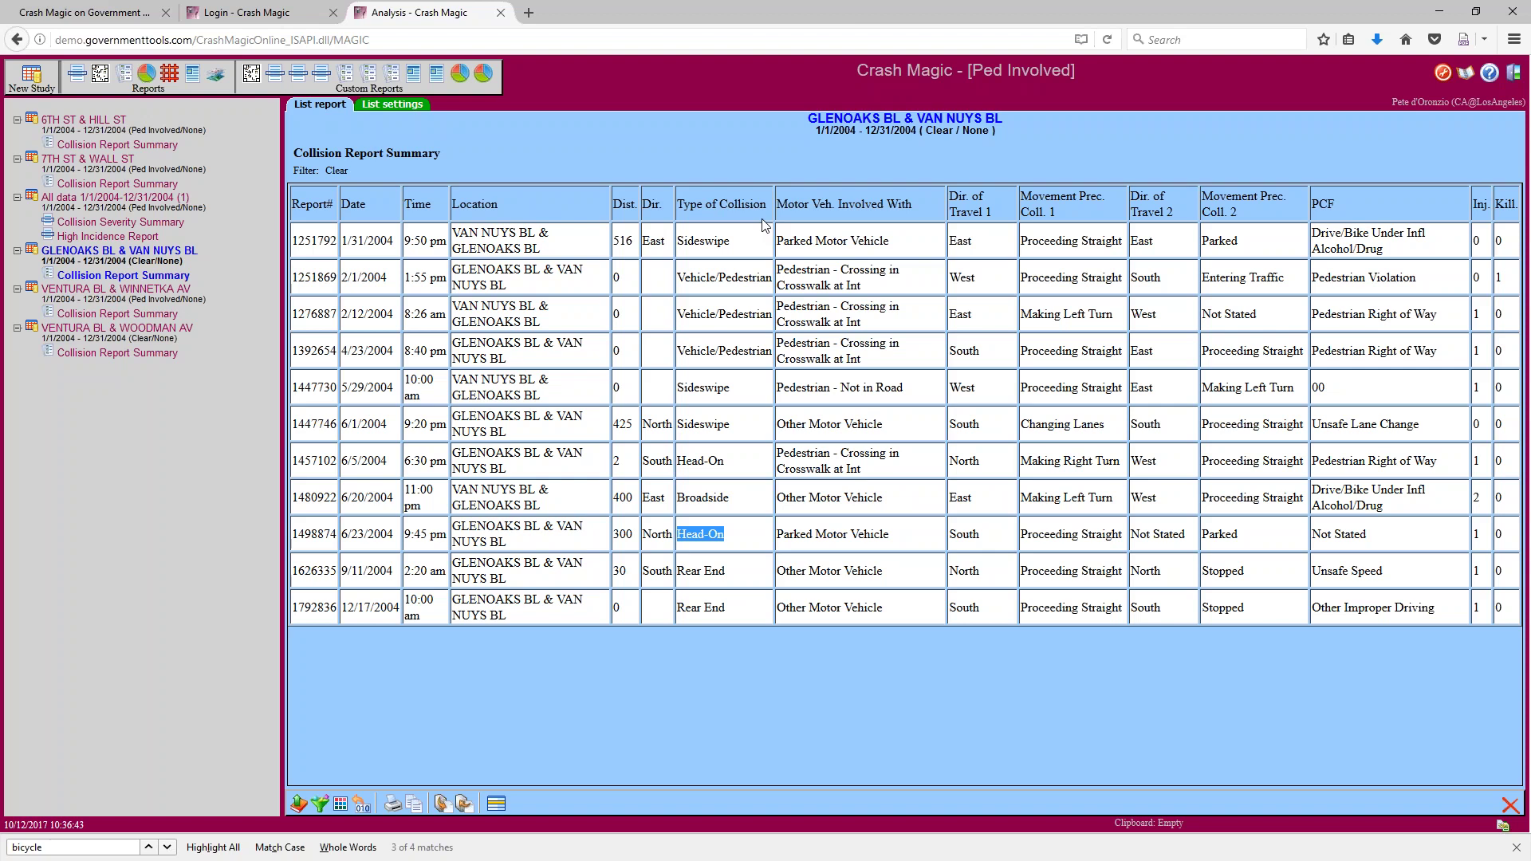
pyautogui.moveTo(767, 205); pyautogui.dragTo(683, 209)
pyautogui.click(704, 207)
pyautogui.click(321, 806)
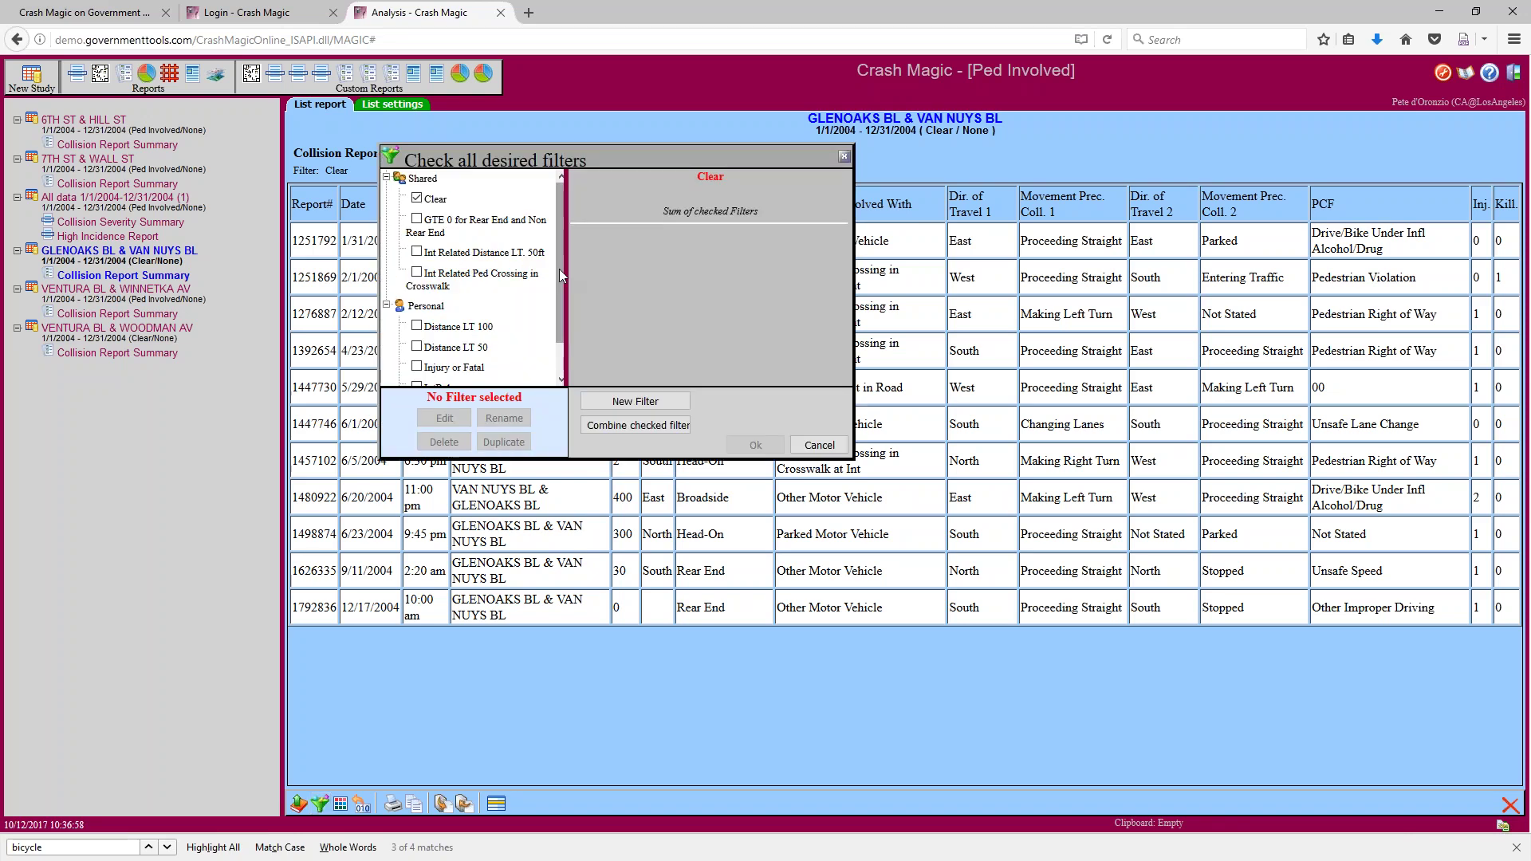
# Rename the new Untitled personal filter to 'Broadside and Head on'
pyautogui.scroll(-2, 558, 269)
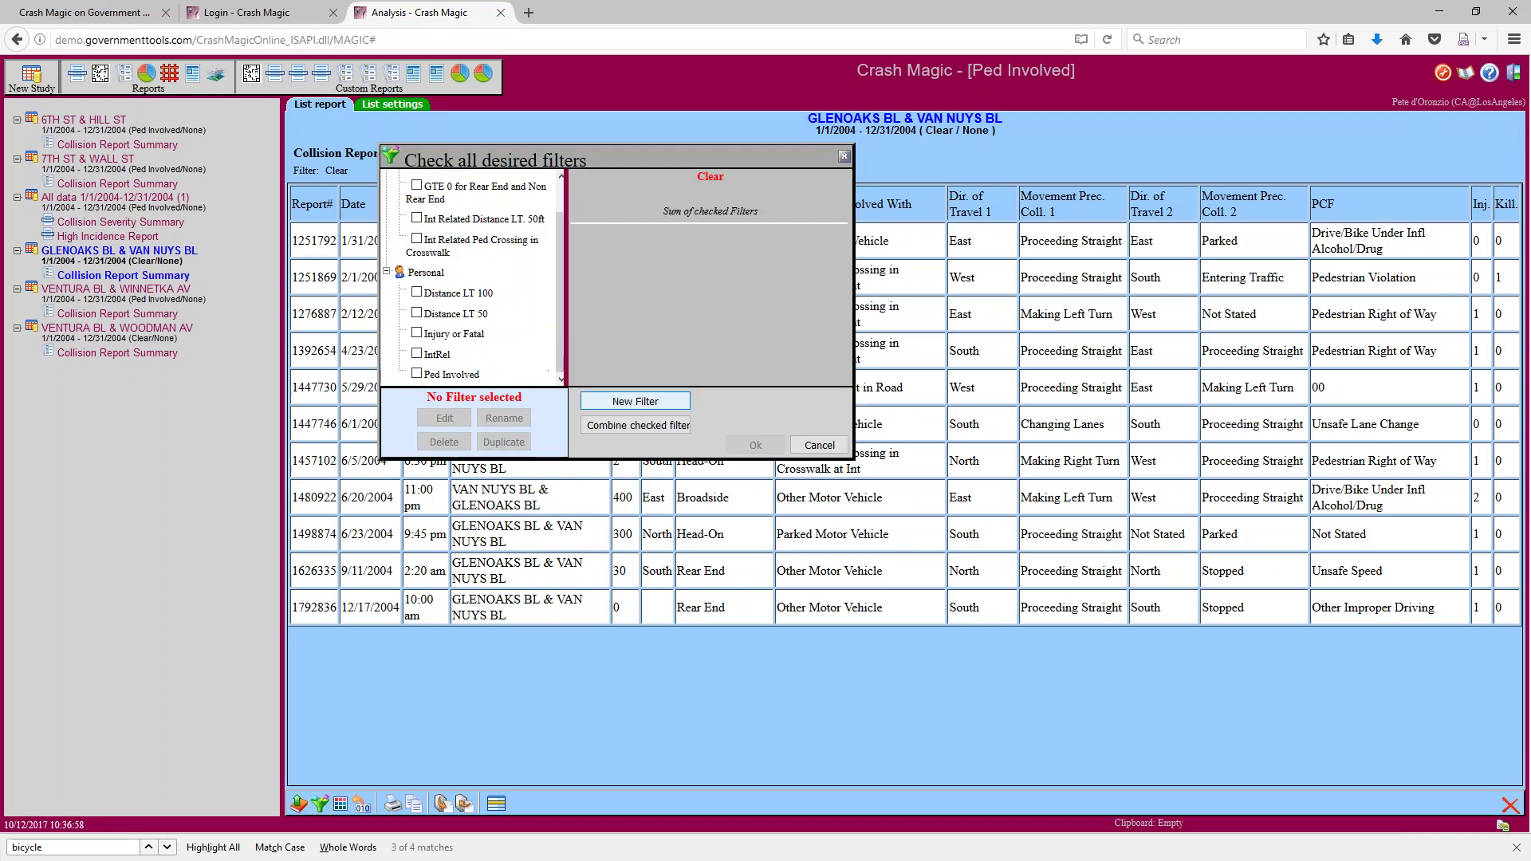
pyautogui.scroll(-1, 561, 368)
pyautogui.click(454, 378)
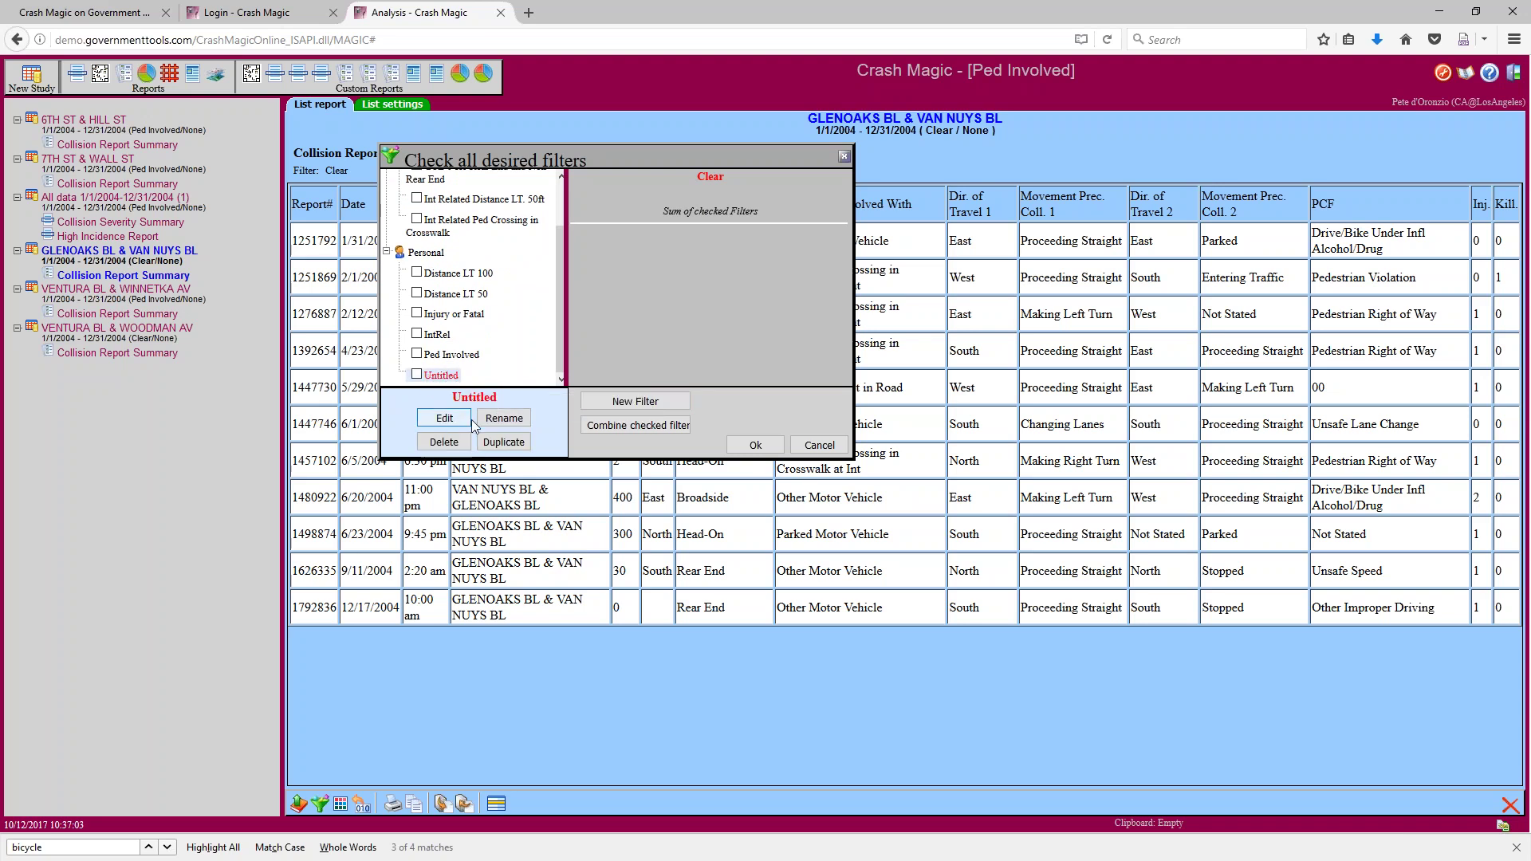
pyautogui.click(505, 425)
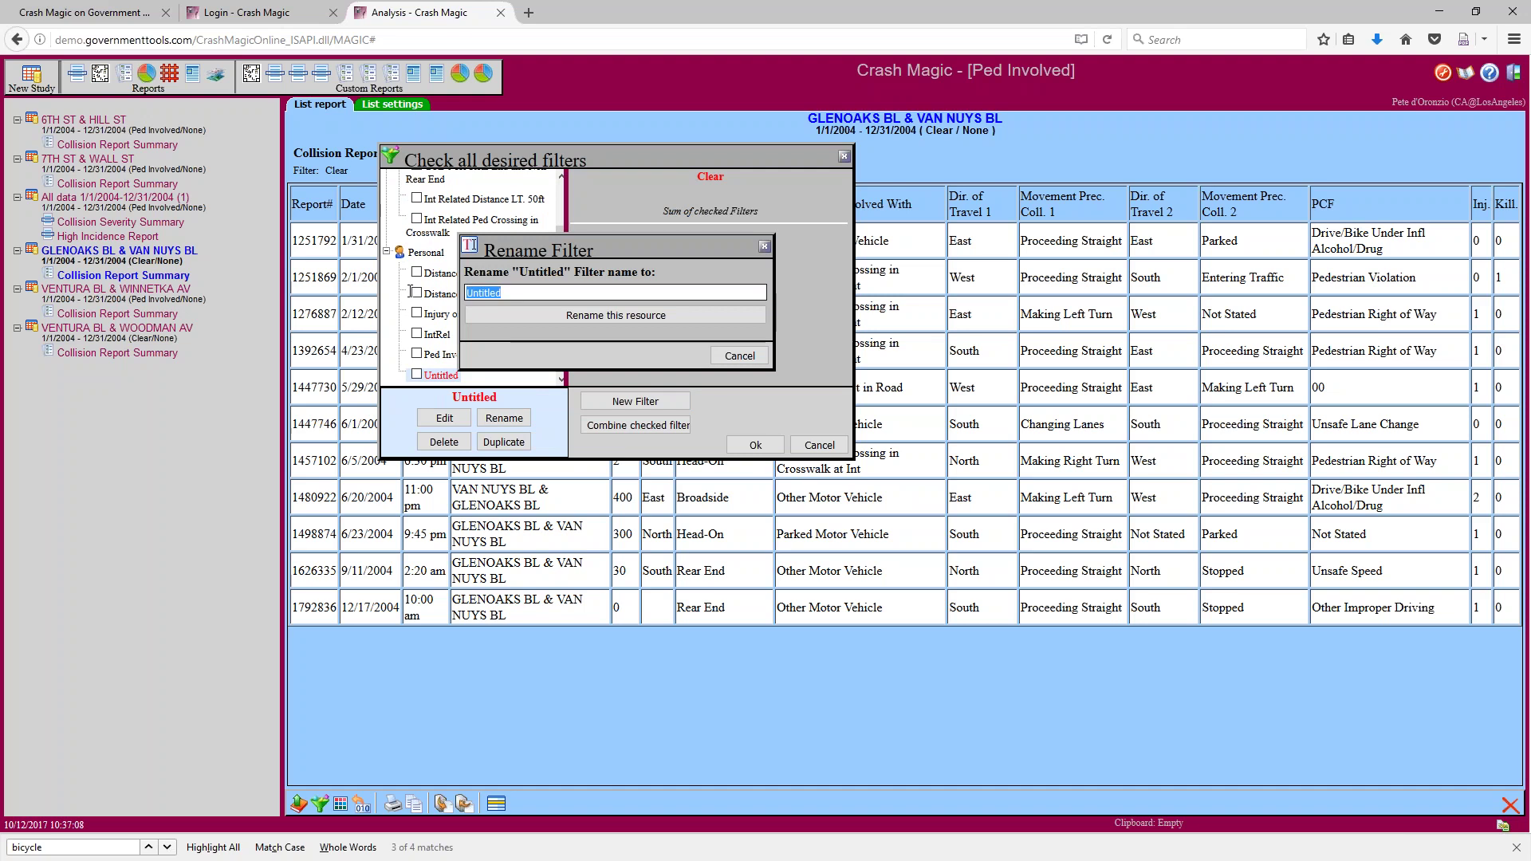
pyautogui.write('Broa')
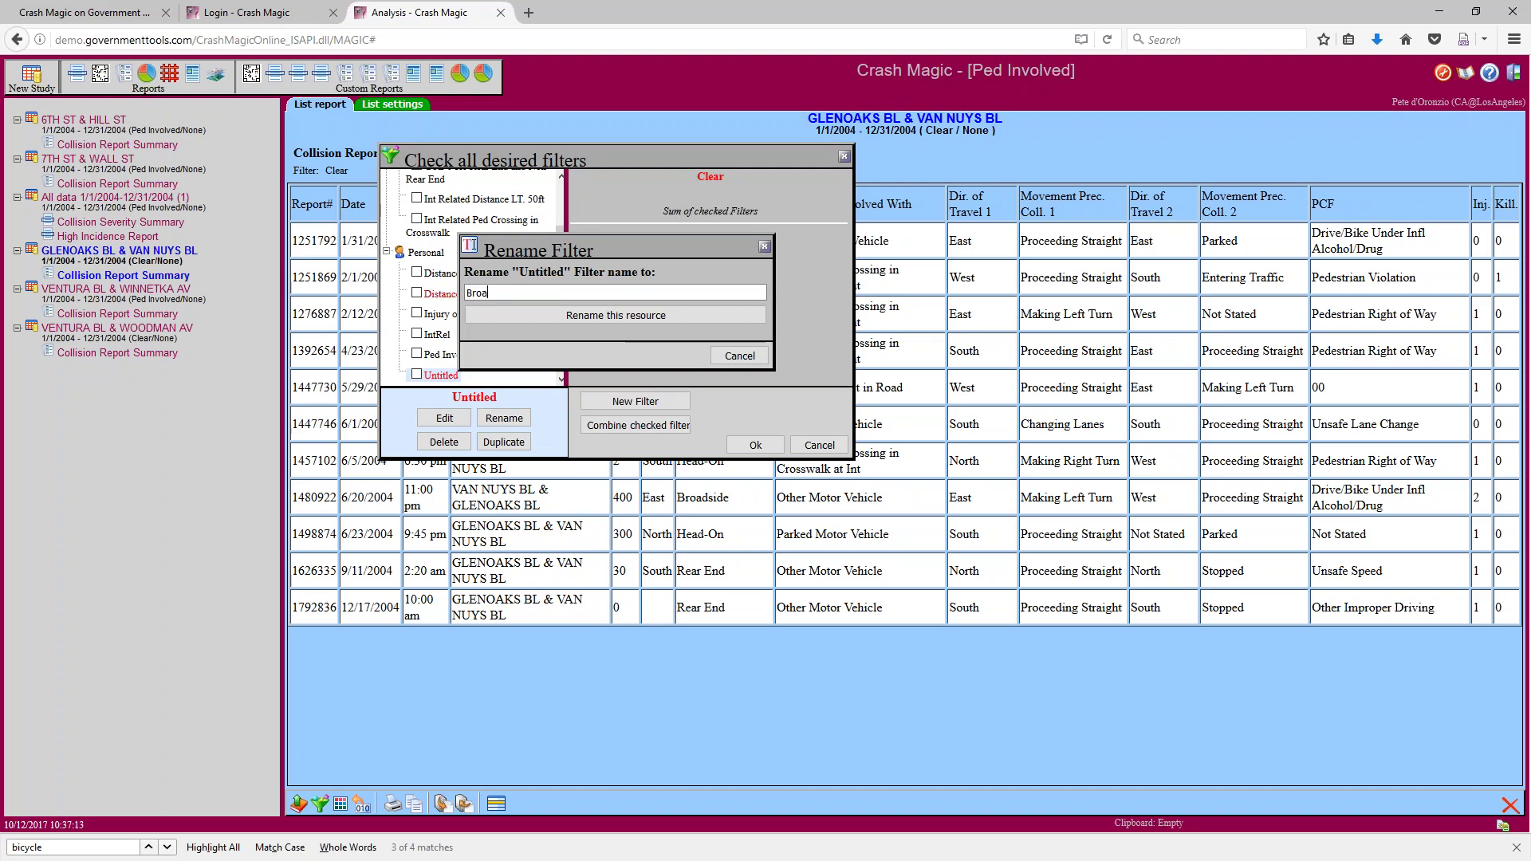
pyautogui.write('dside and Head on')
pyautogui.click(616, 315)
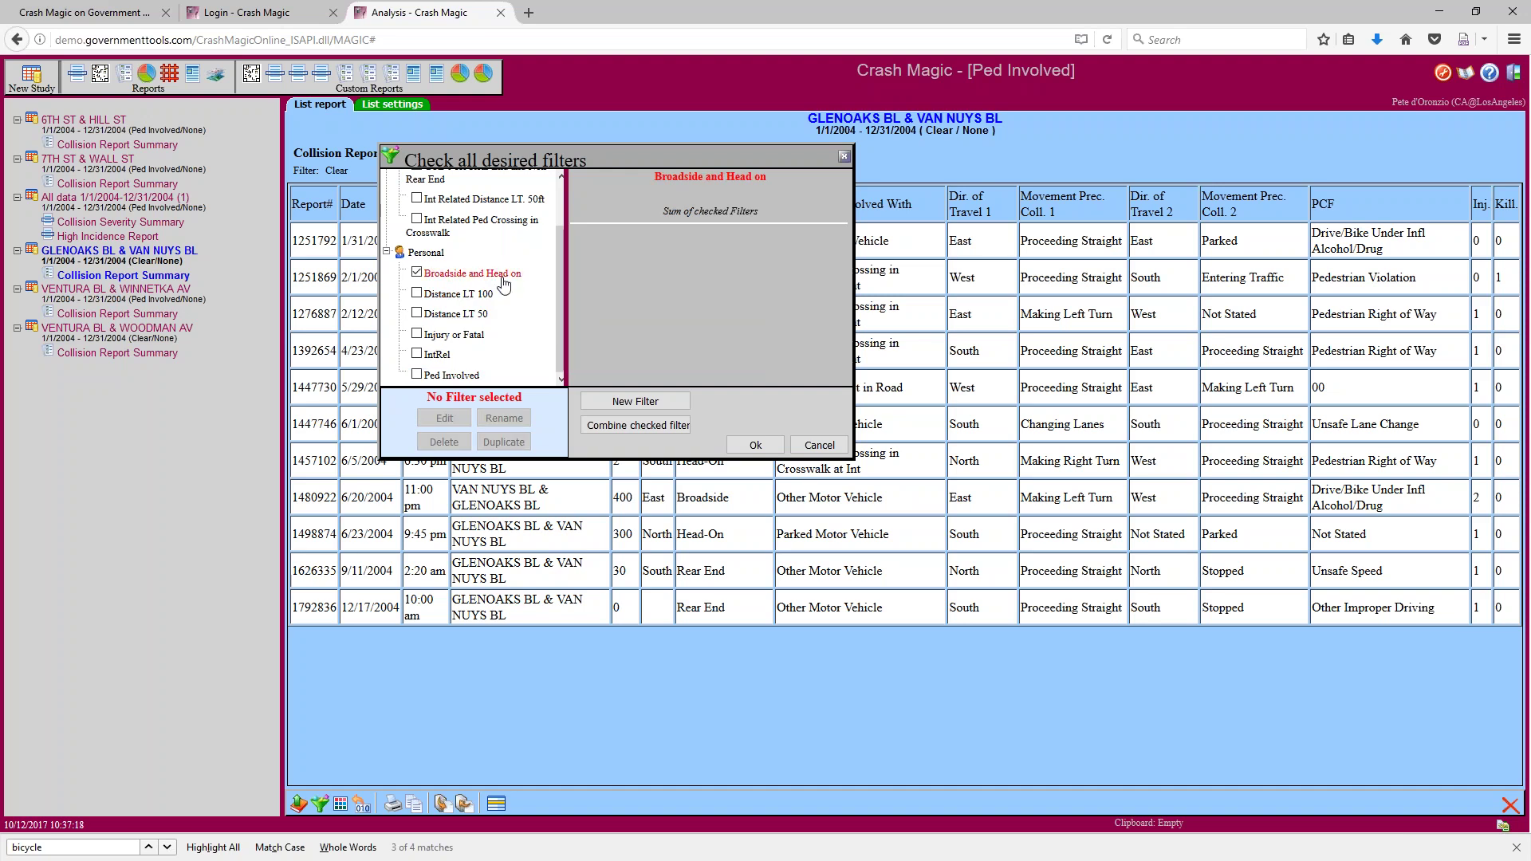
# Check the Broadside and Head on filter in place of the shared Clear filter
pyautogui.click(446, 275)
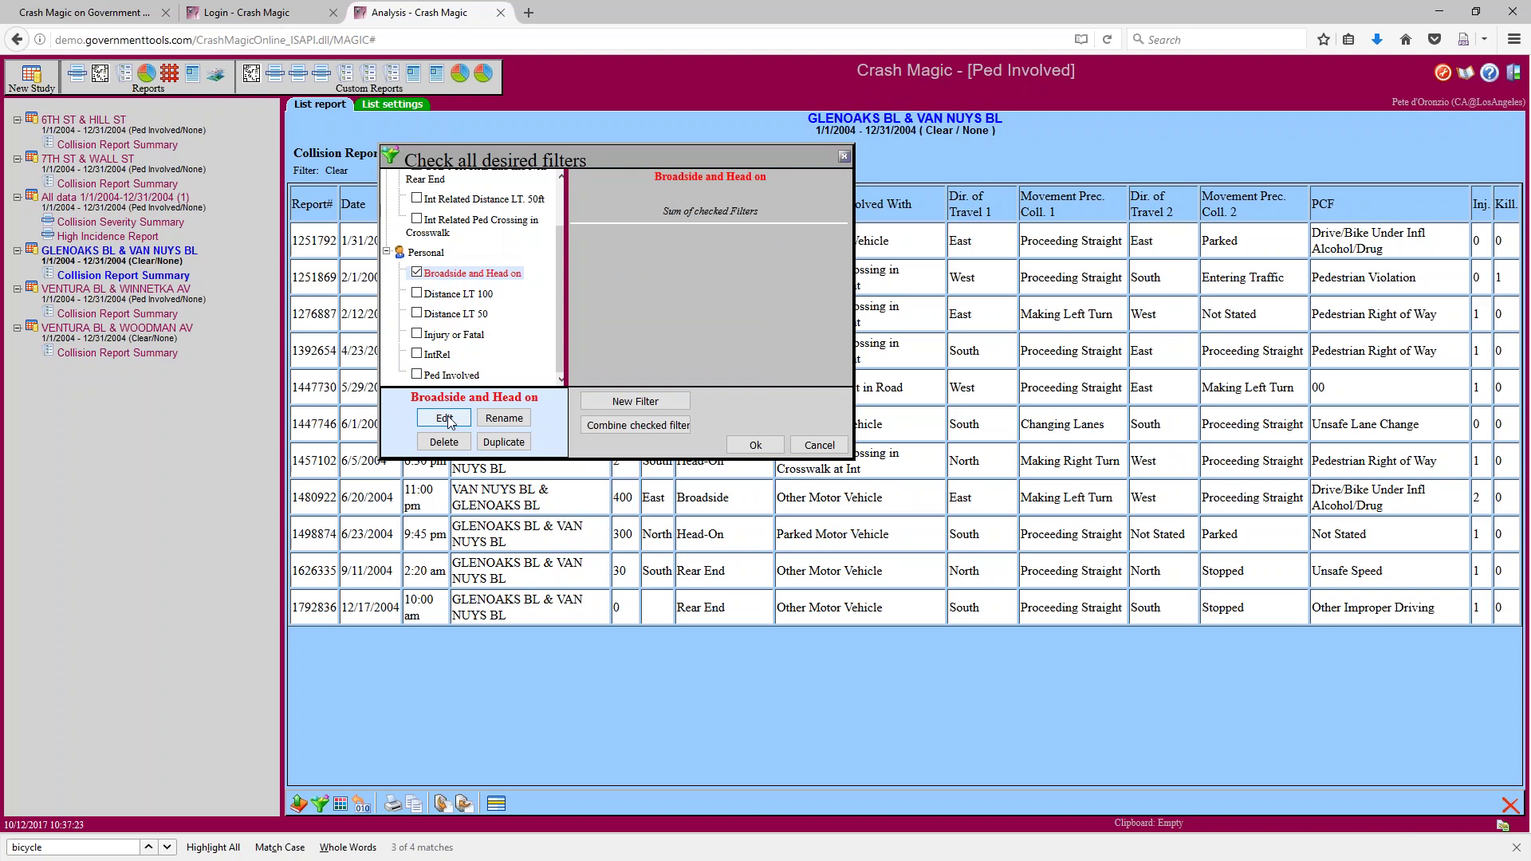
pyautogui.scroll(3, 478, 239)
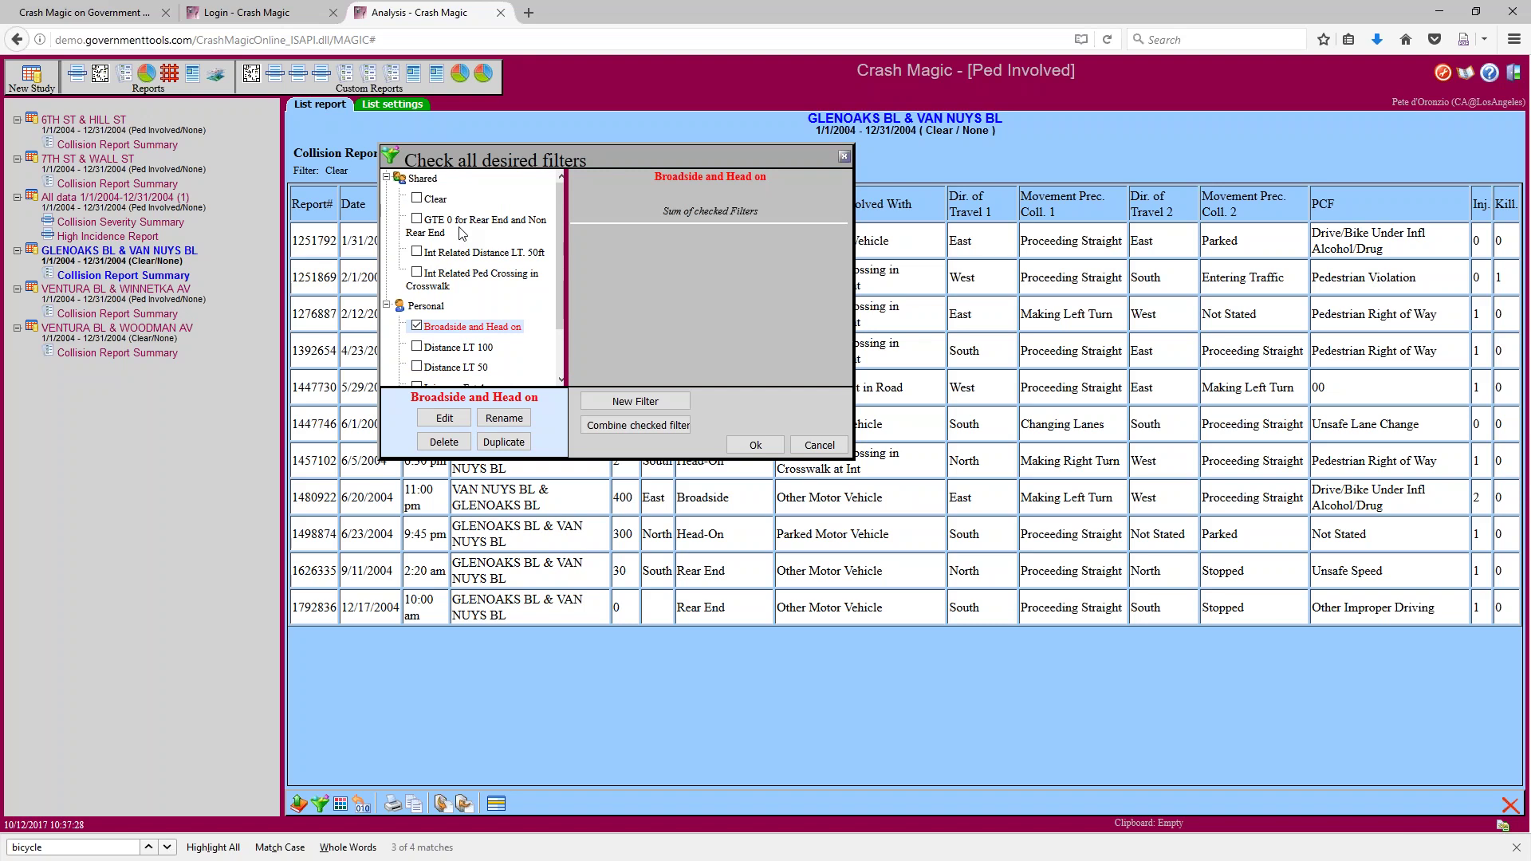
pyautogui.scroll(-3, 564, 327)
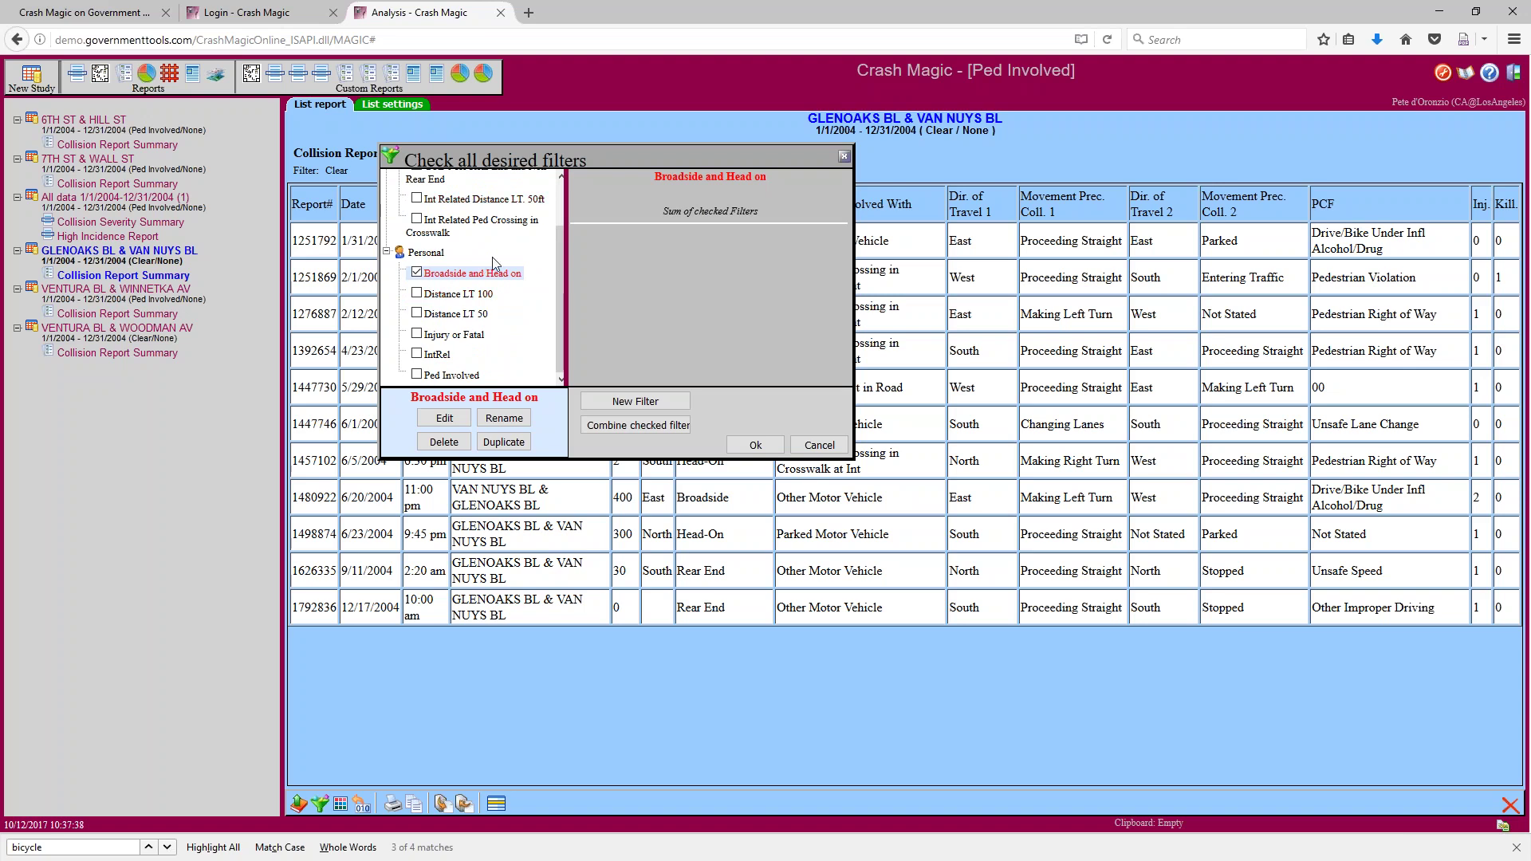
pyautogui.scroll(3, 561, 226)
pyautogui.click(436, 201)
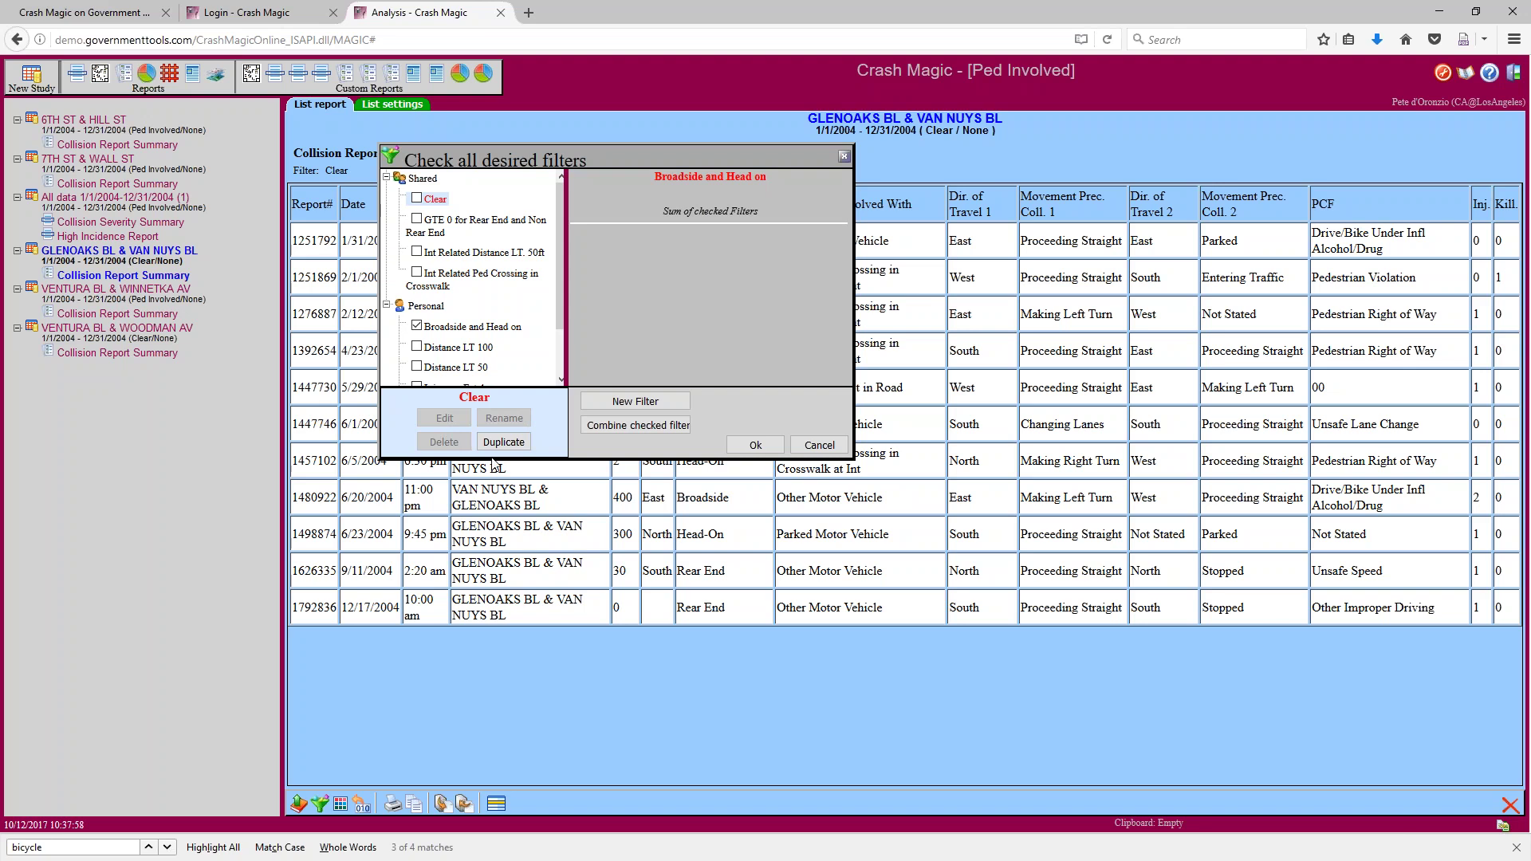
pyautogui.click(467, 327)
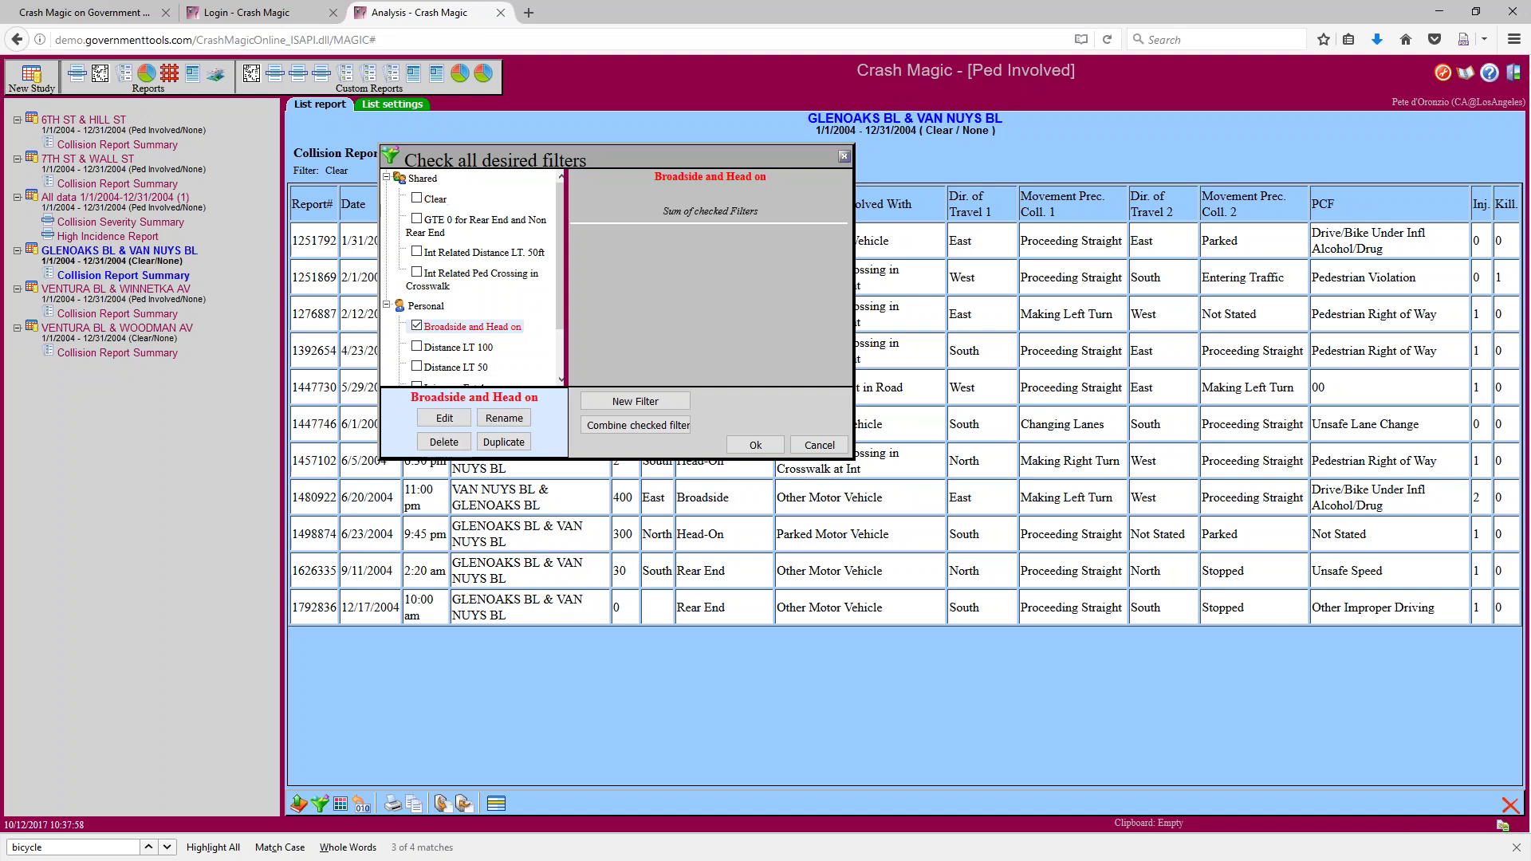
# Add the condition TYPEOFCOLLISION .EQ. Broadside to the Broadside and Head on filter, choosing .AND. next
pyautogui.click(447, 419)
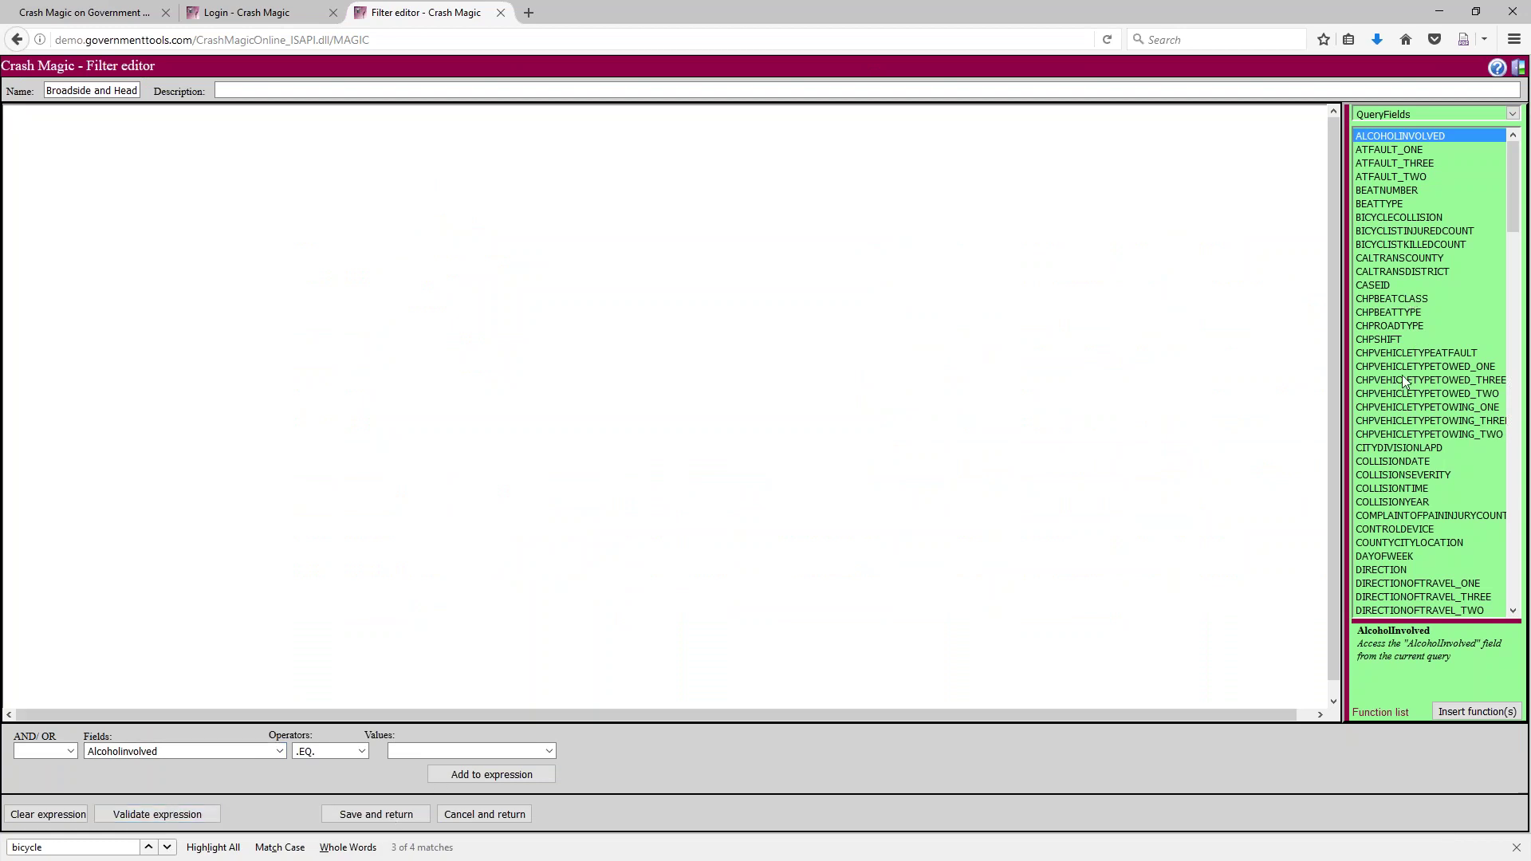
pyautogui.click(280, 752)
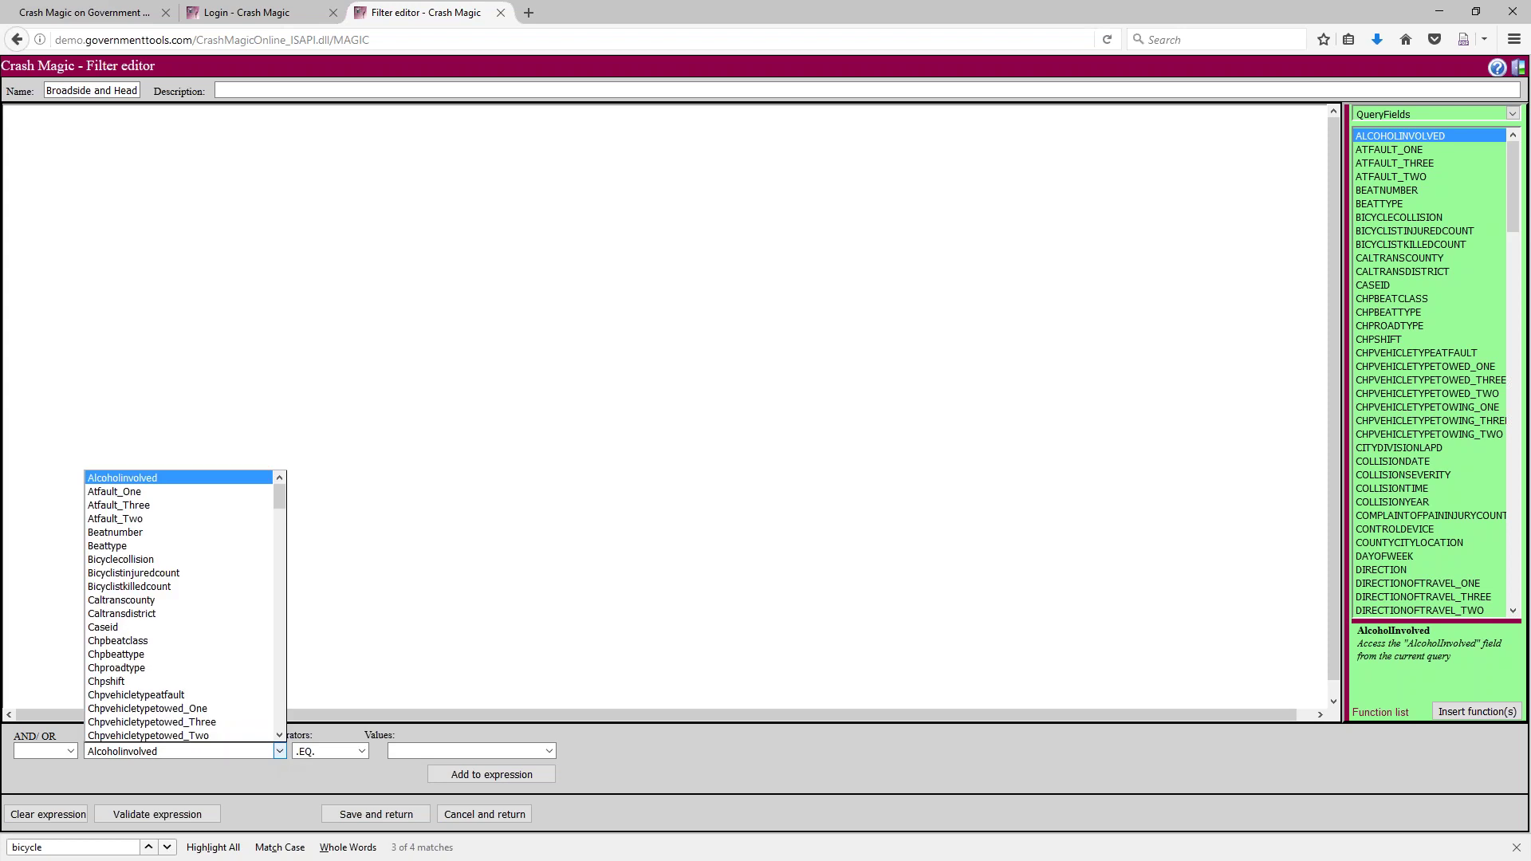
pyautogui.moveTo(280, 493); pyautogui.dragTo(274, 691)
pyautogui.click(154, 612)
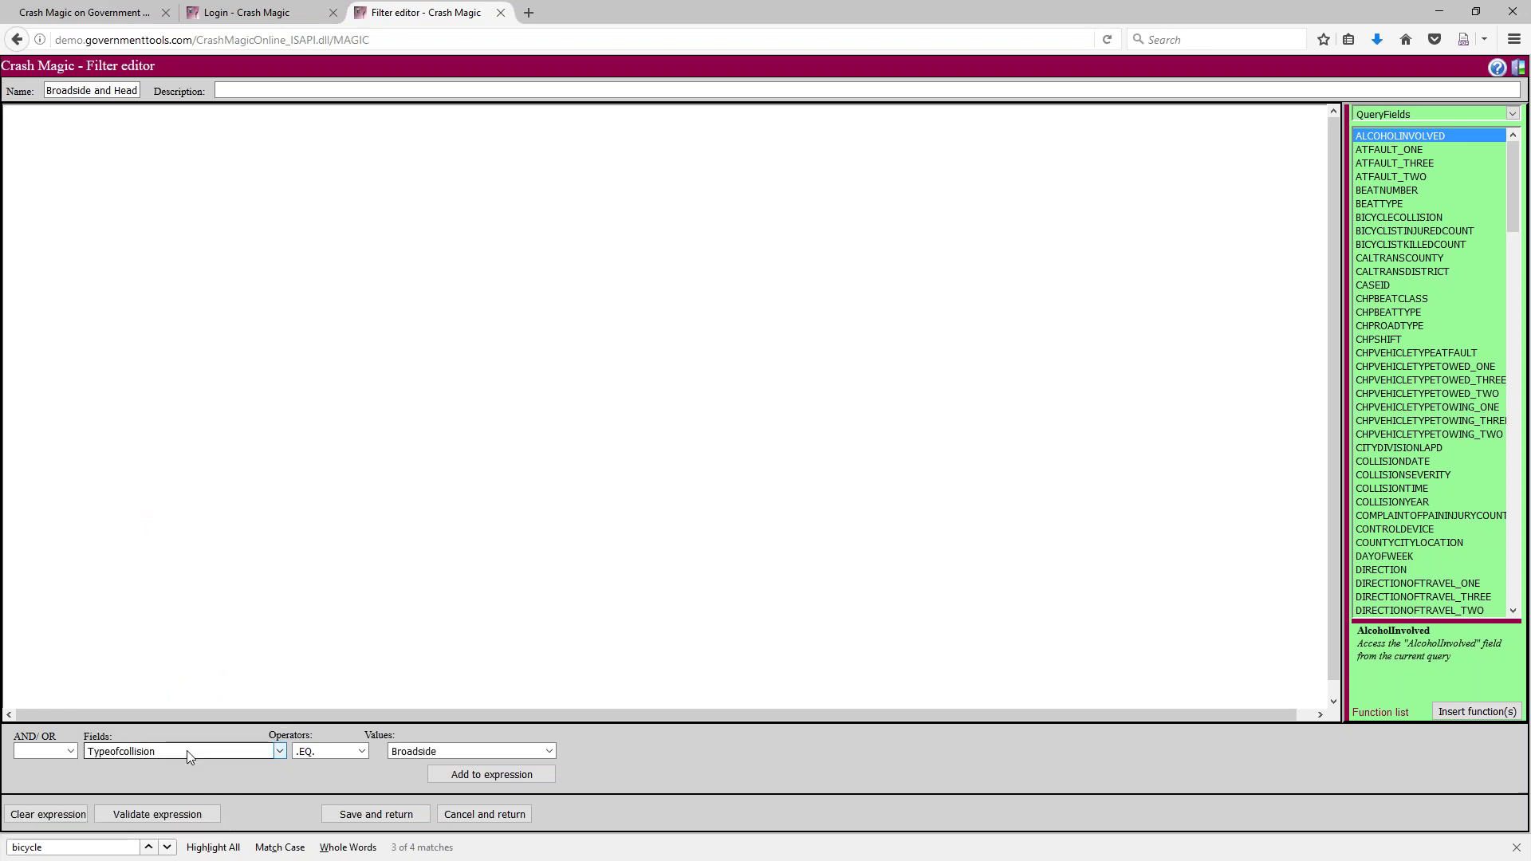
pyautogui.click(438, 754)
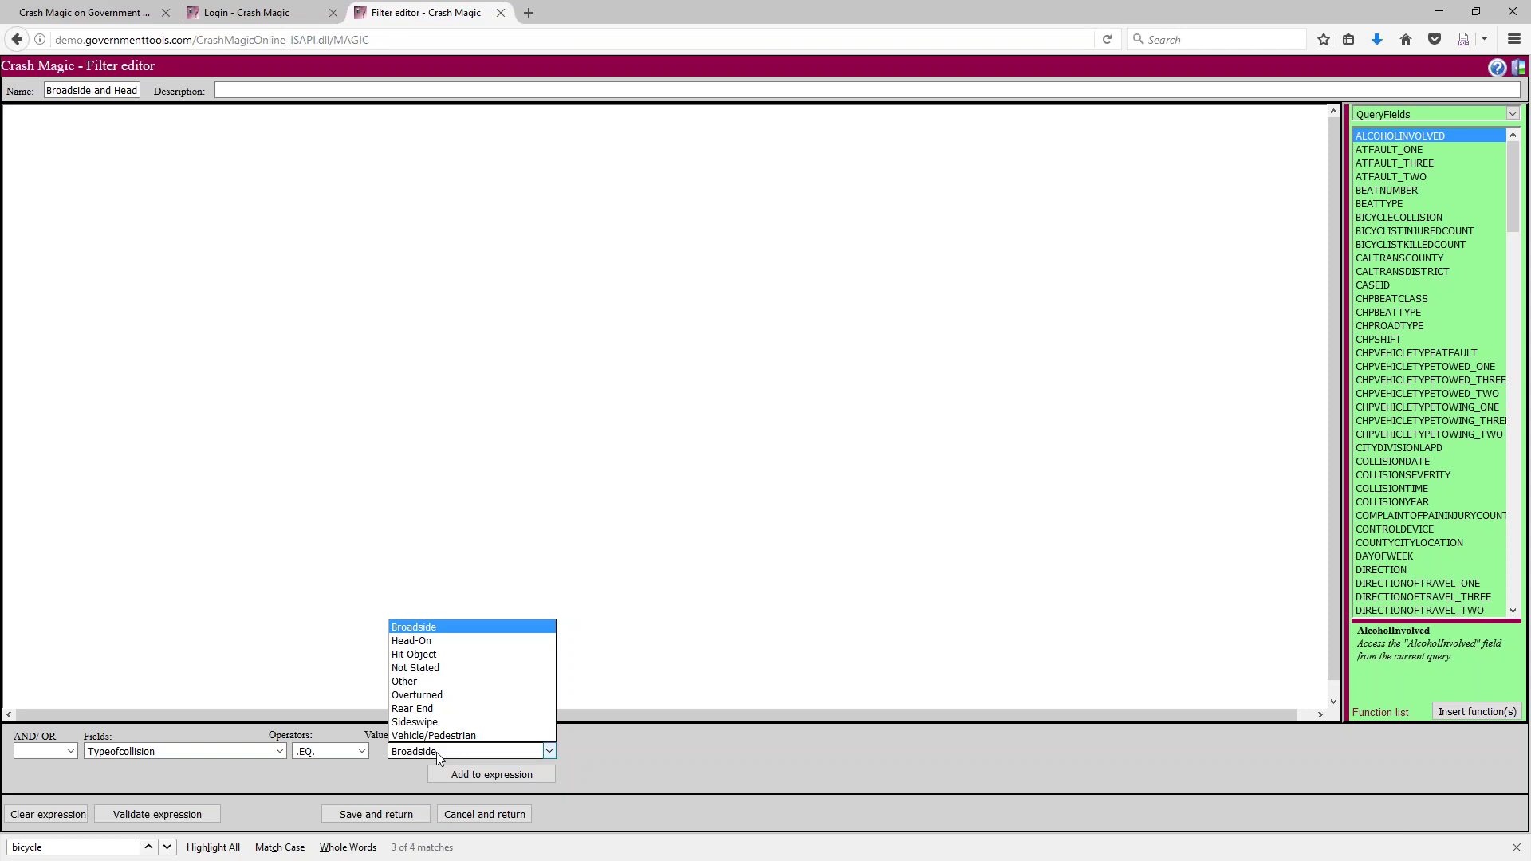
pyautogui.click(437, 753)
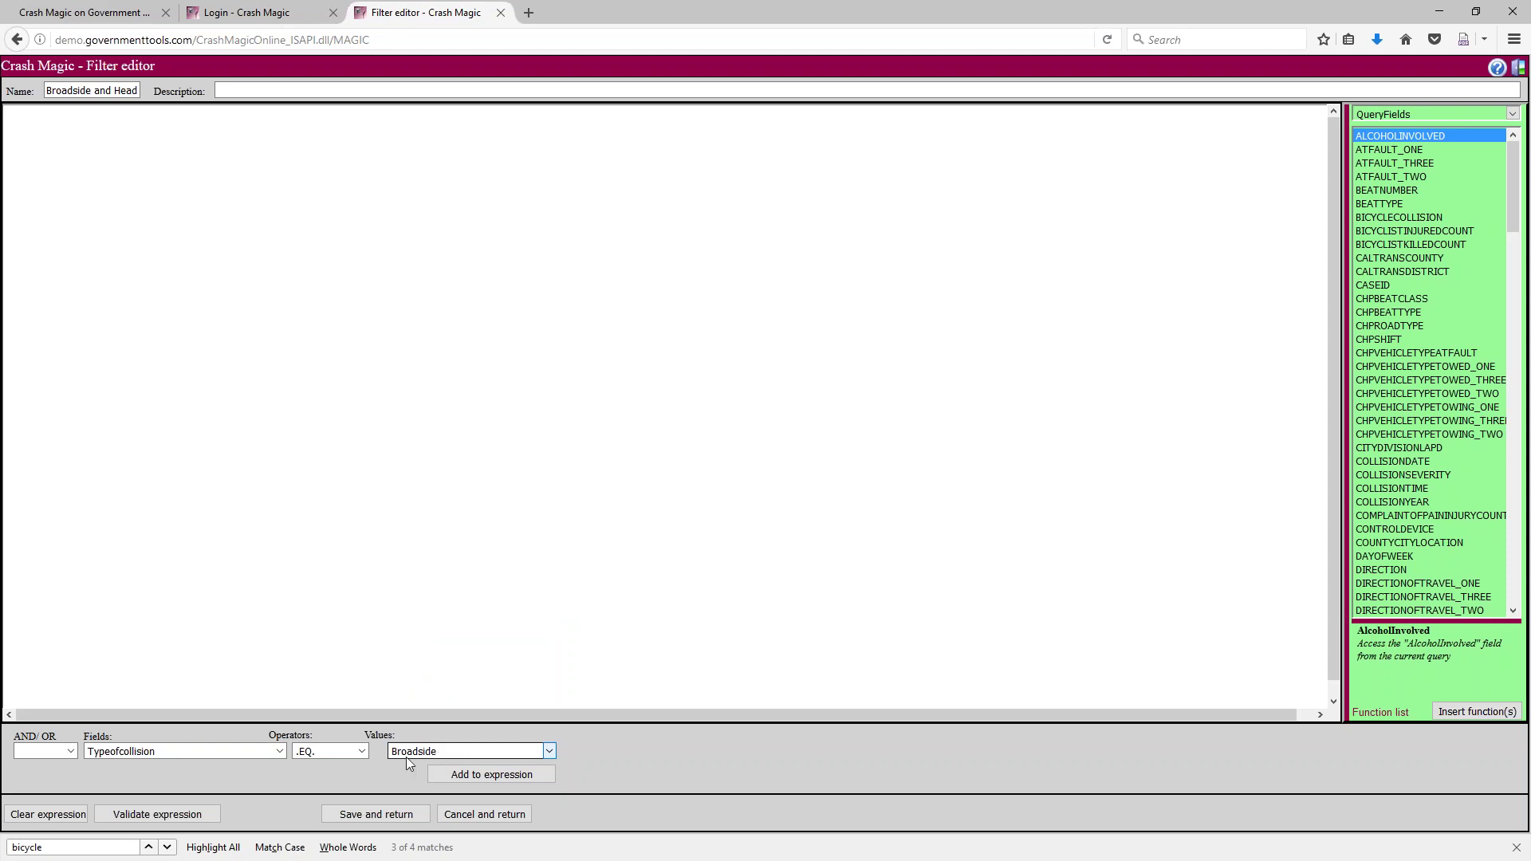
pyautogui.click(472, 773)
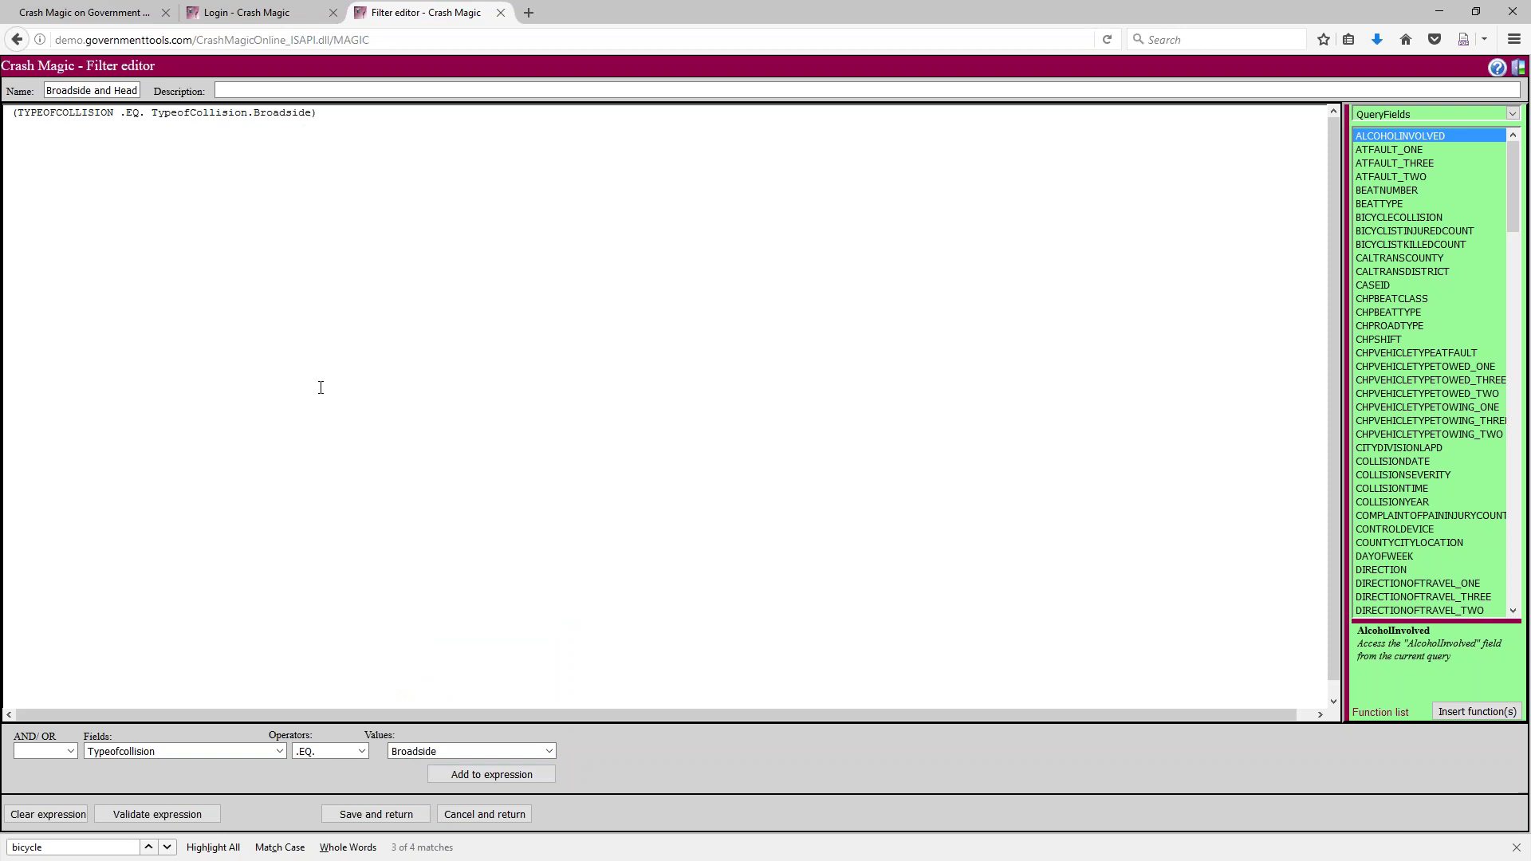
pyautogui.click(72, 752)
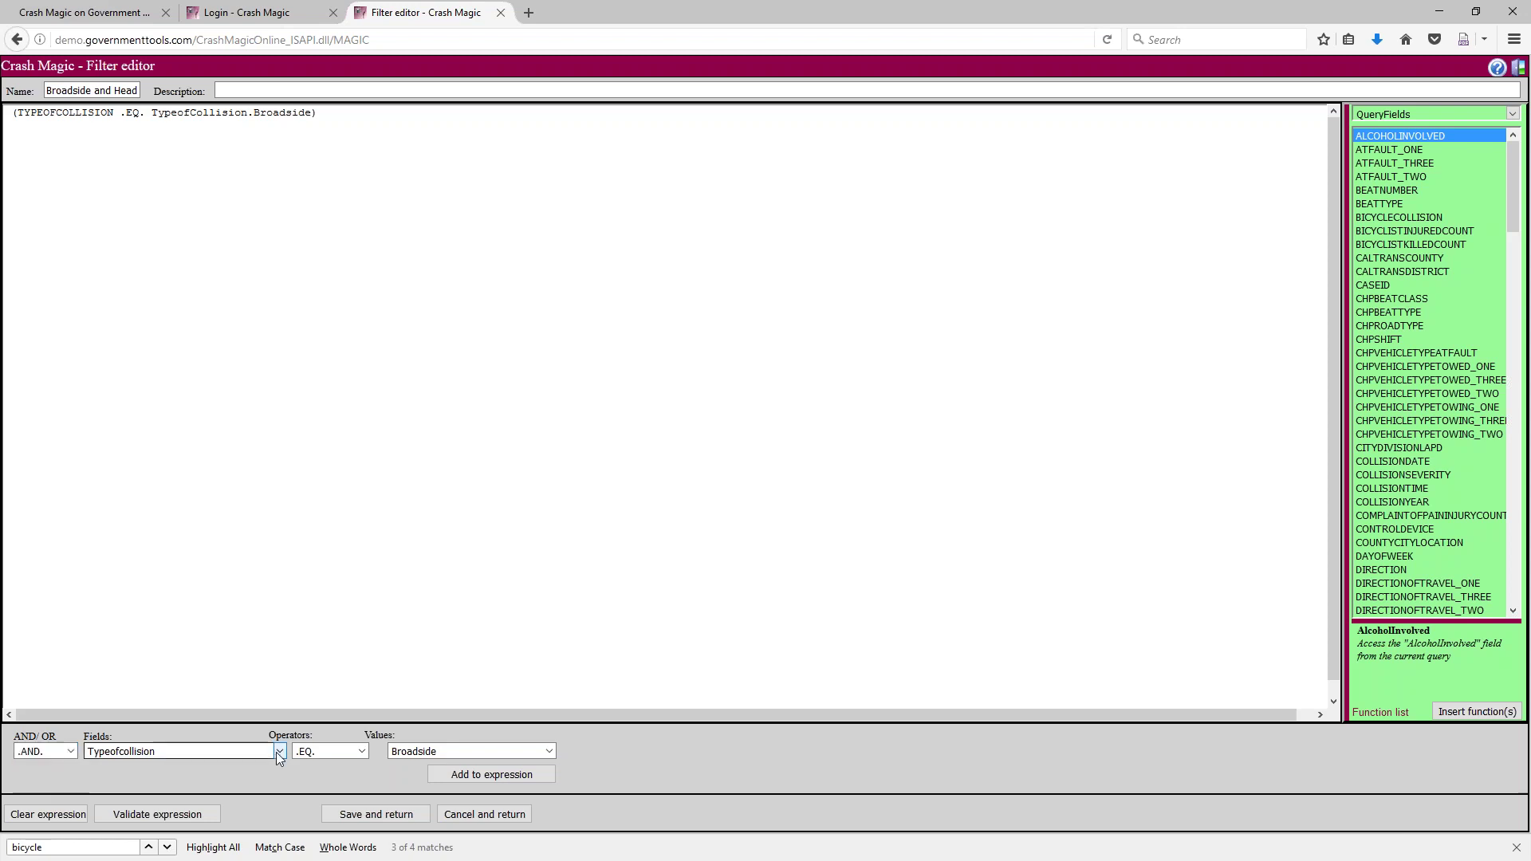
# Append a Head-On collision type condition, joined with .OR., after the Broadside condition
pyautogui.click(421, 752)
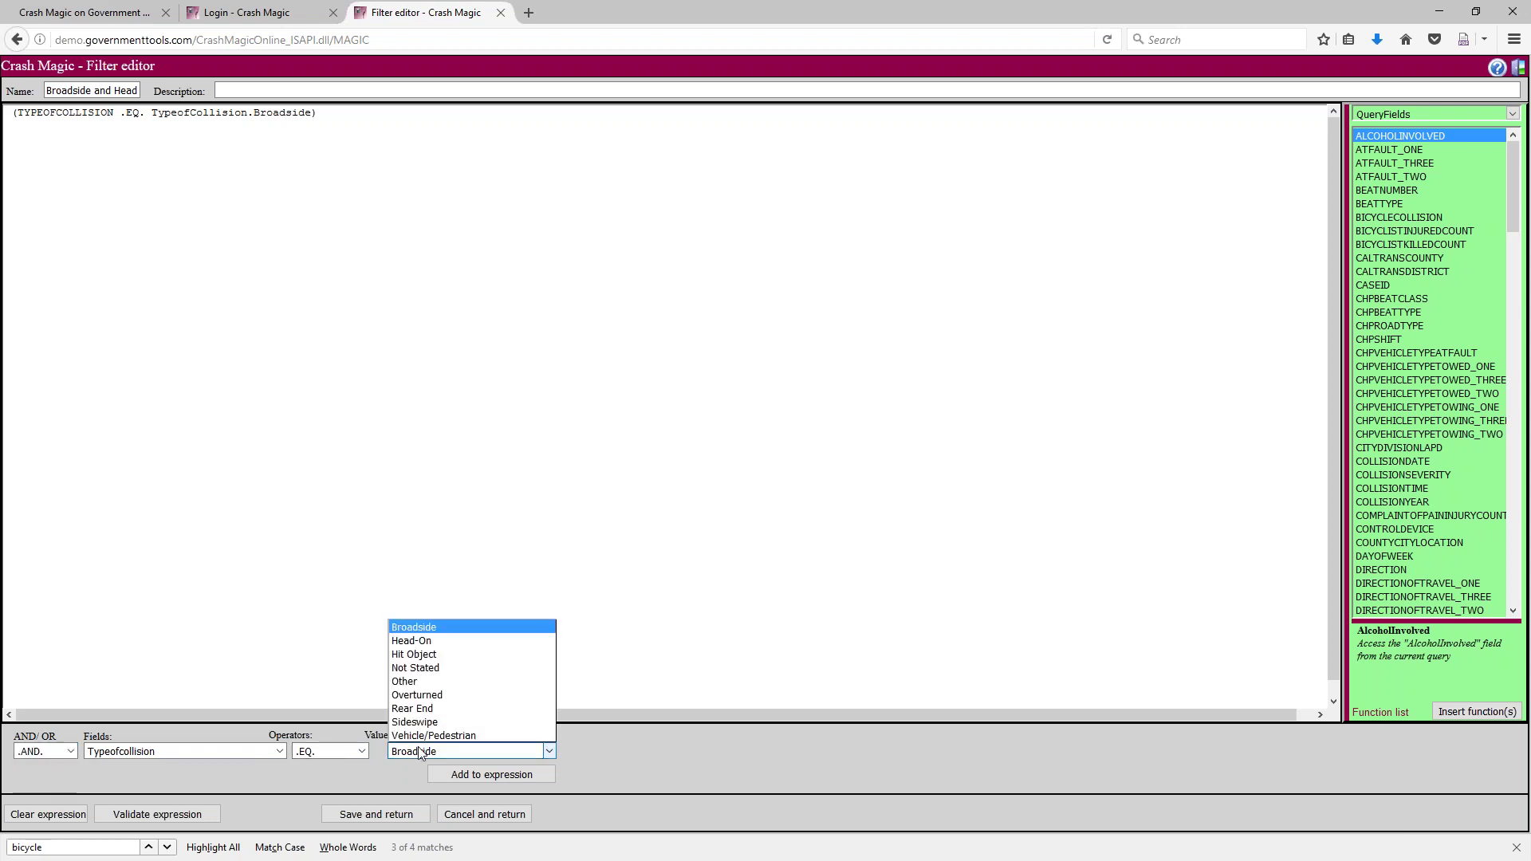
pyautogui.click(445, 641)
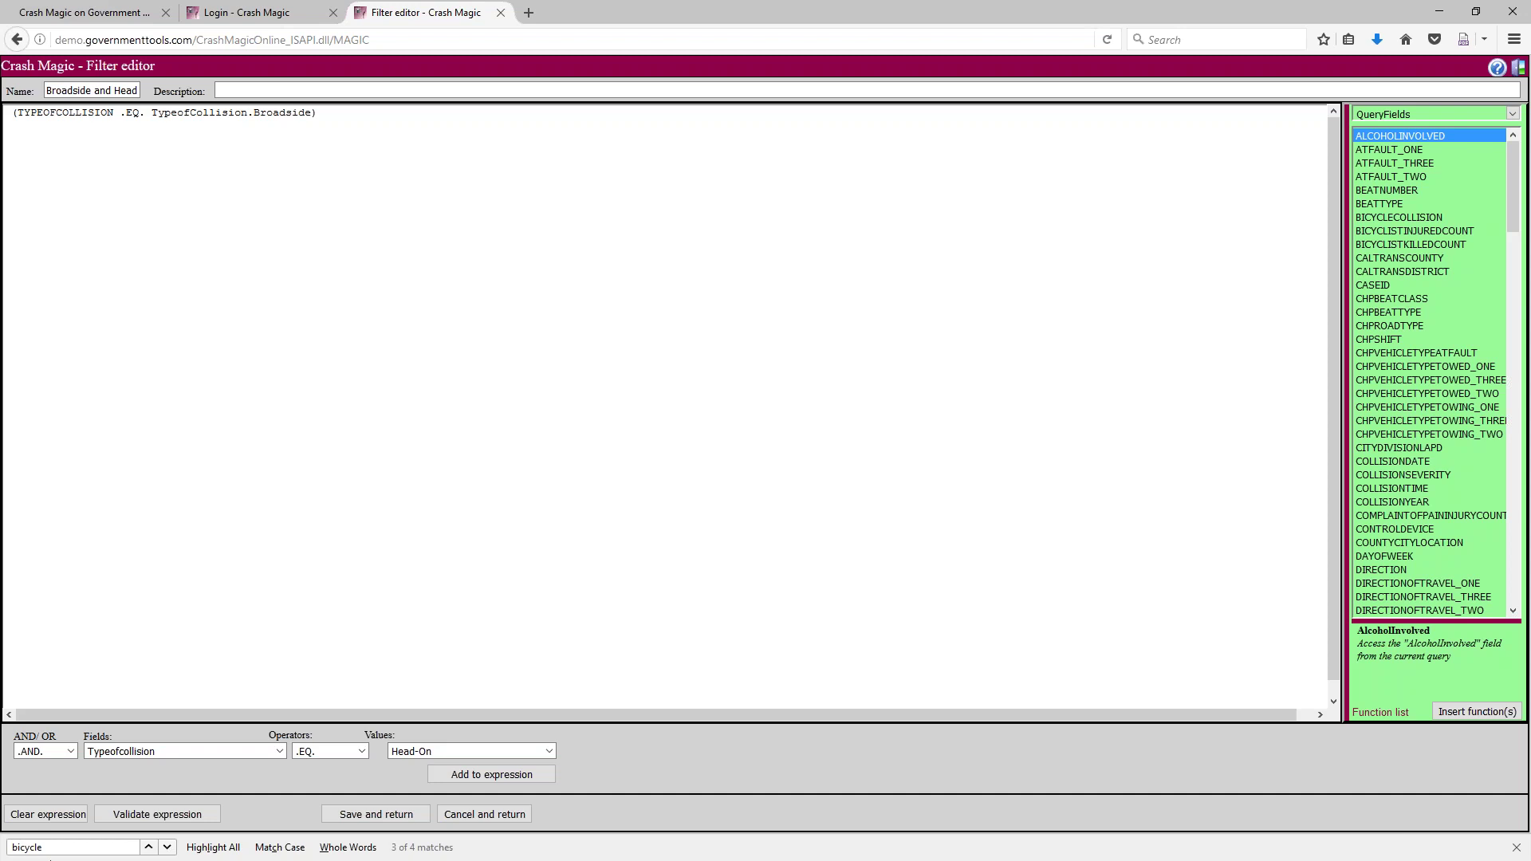
pyautogui.click(71, 751)
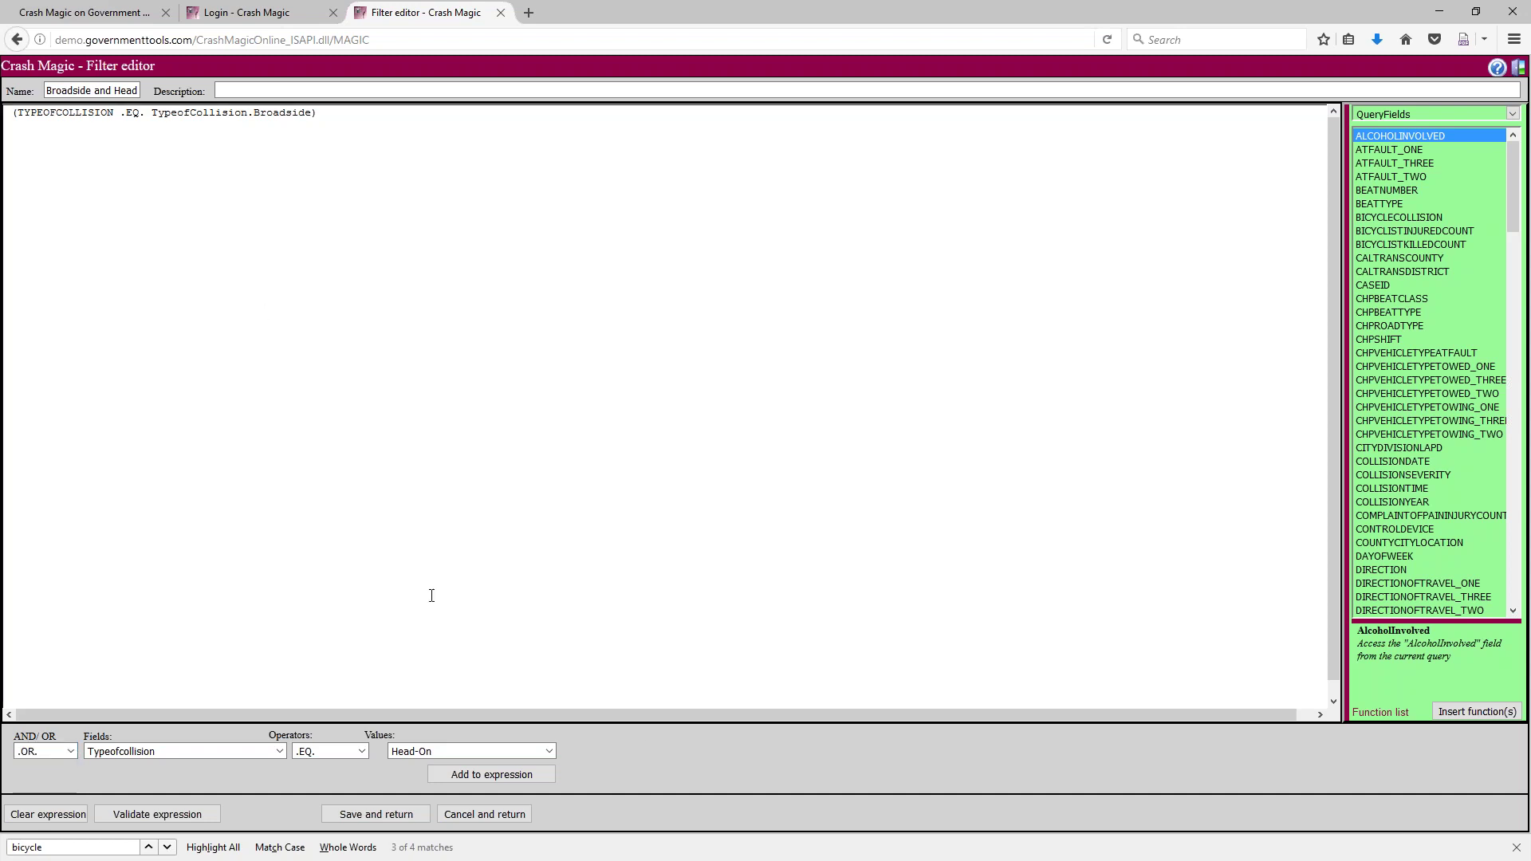
pyautogui.click(457, 777)
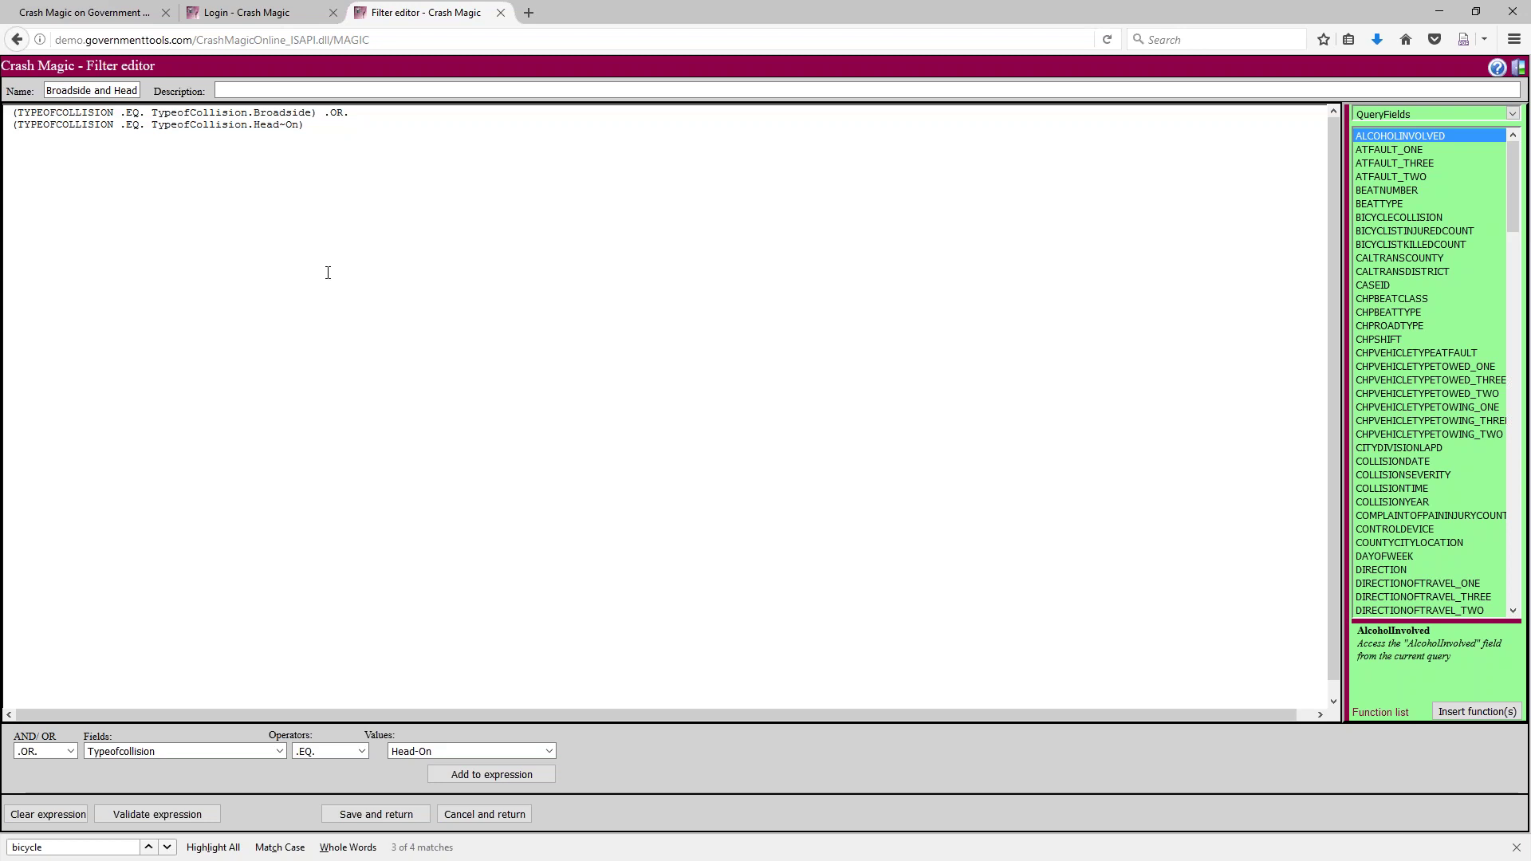
pyautogui.hotkey('ctrl', 'a')
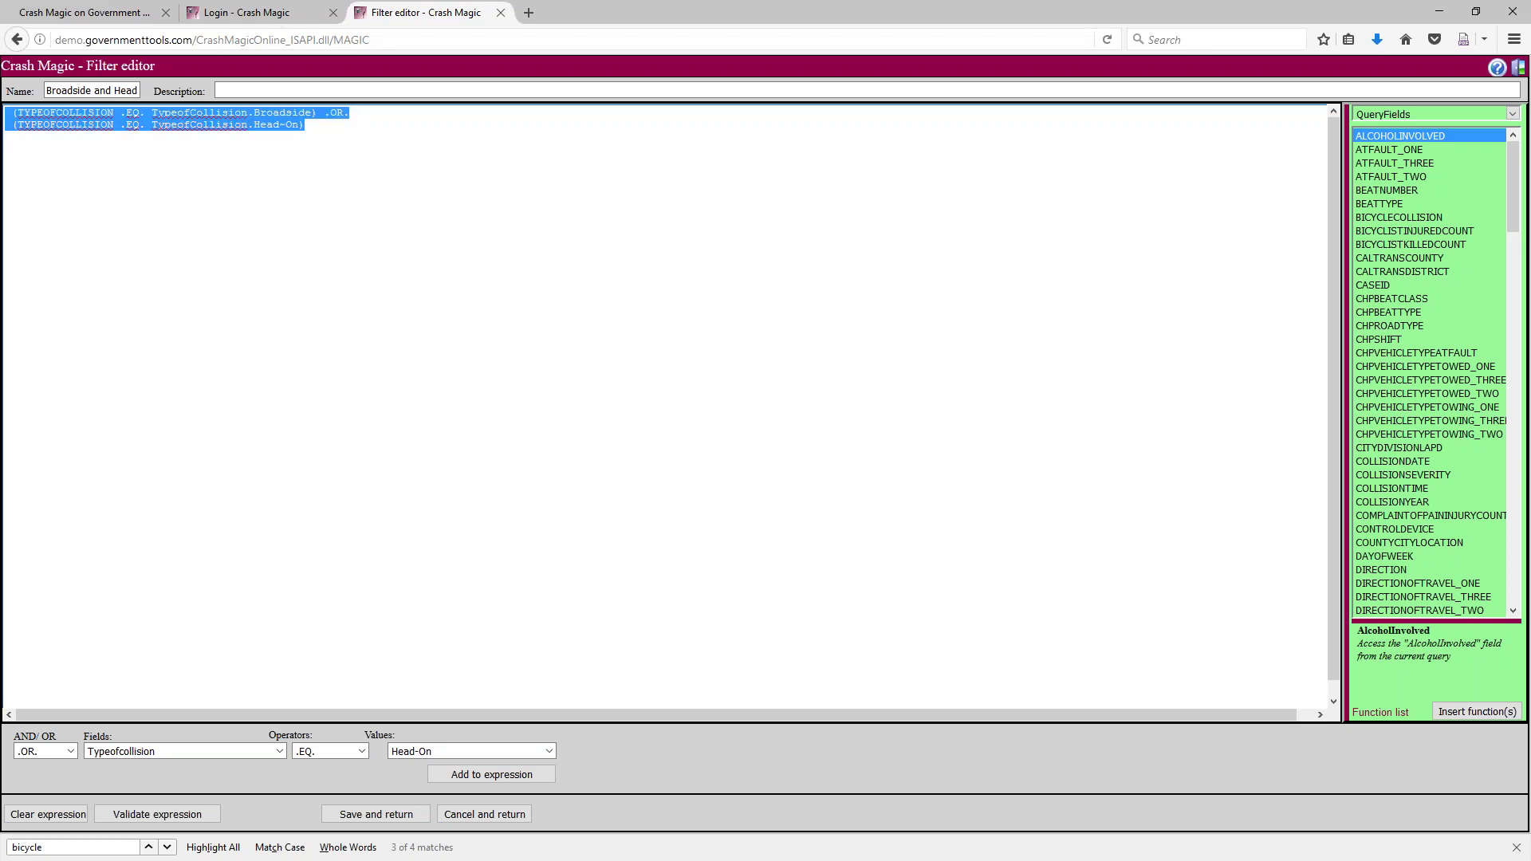
pyautogui.click(347, 124)
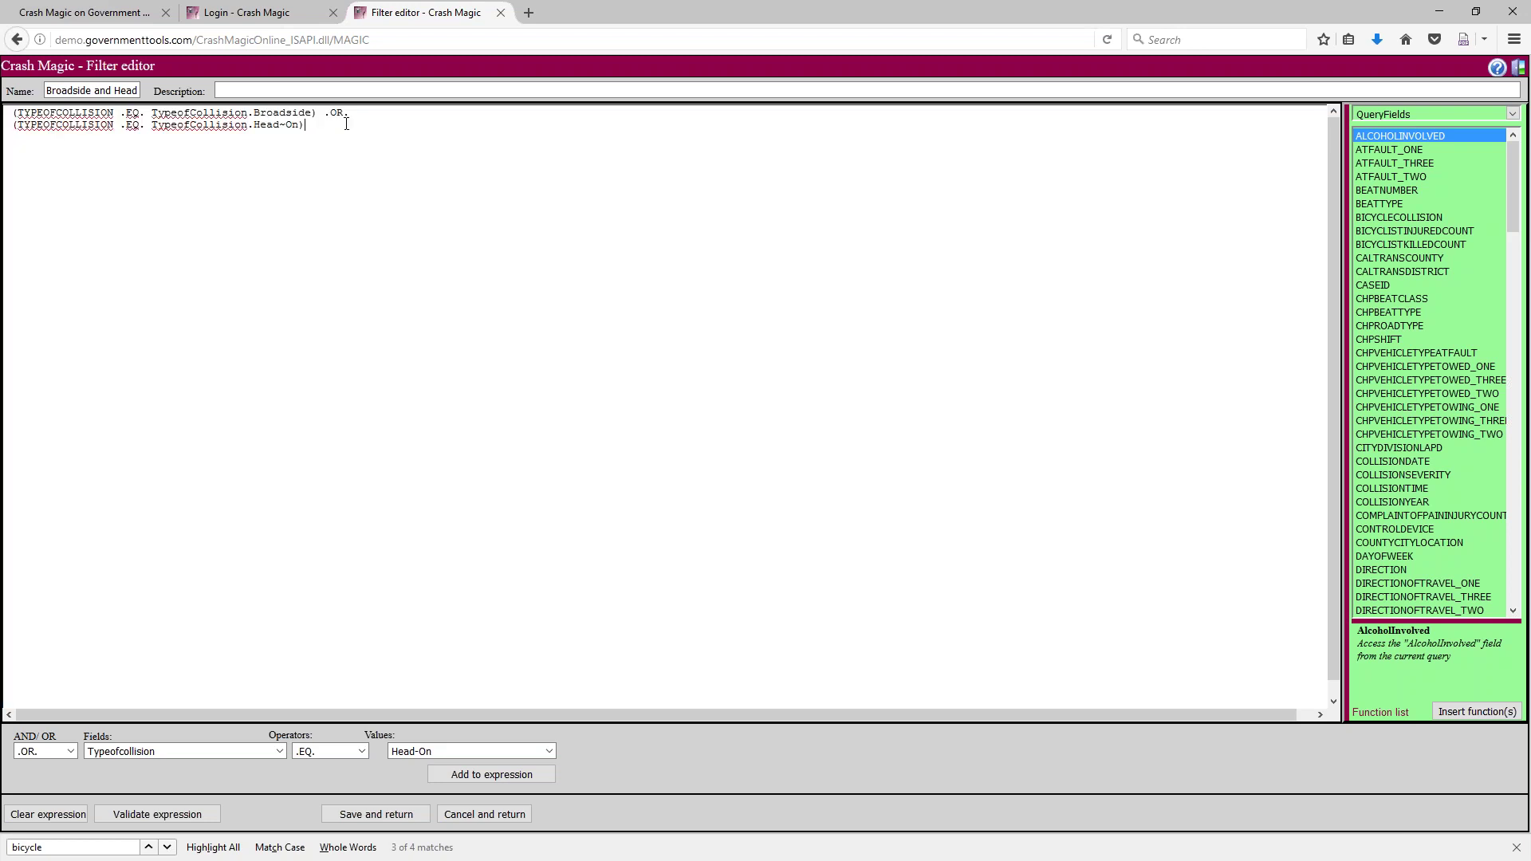
pyautogui.press('Return')
pyautogui.write('(TYPEOFCOLLISION .EQ. TypeofCollision.Broadside) .OR. (TYPEOFCOLLISION .EQ. TypeofCollision.Head~On)')
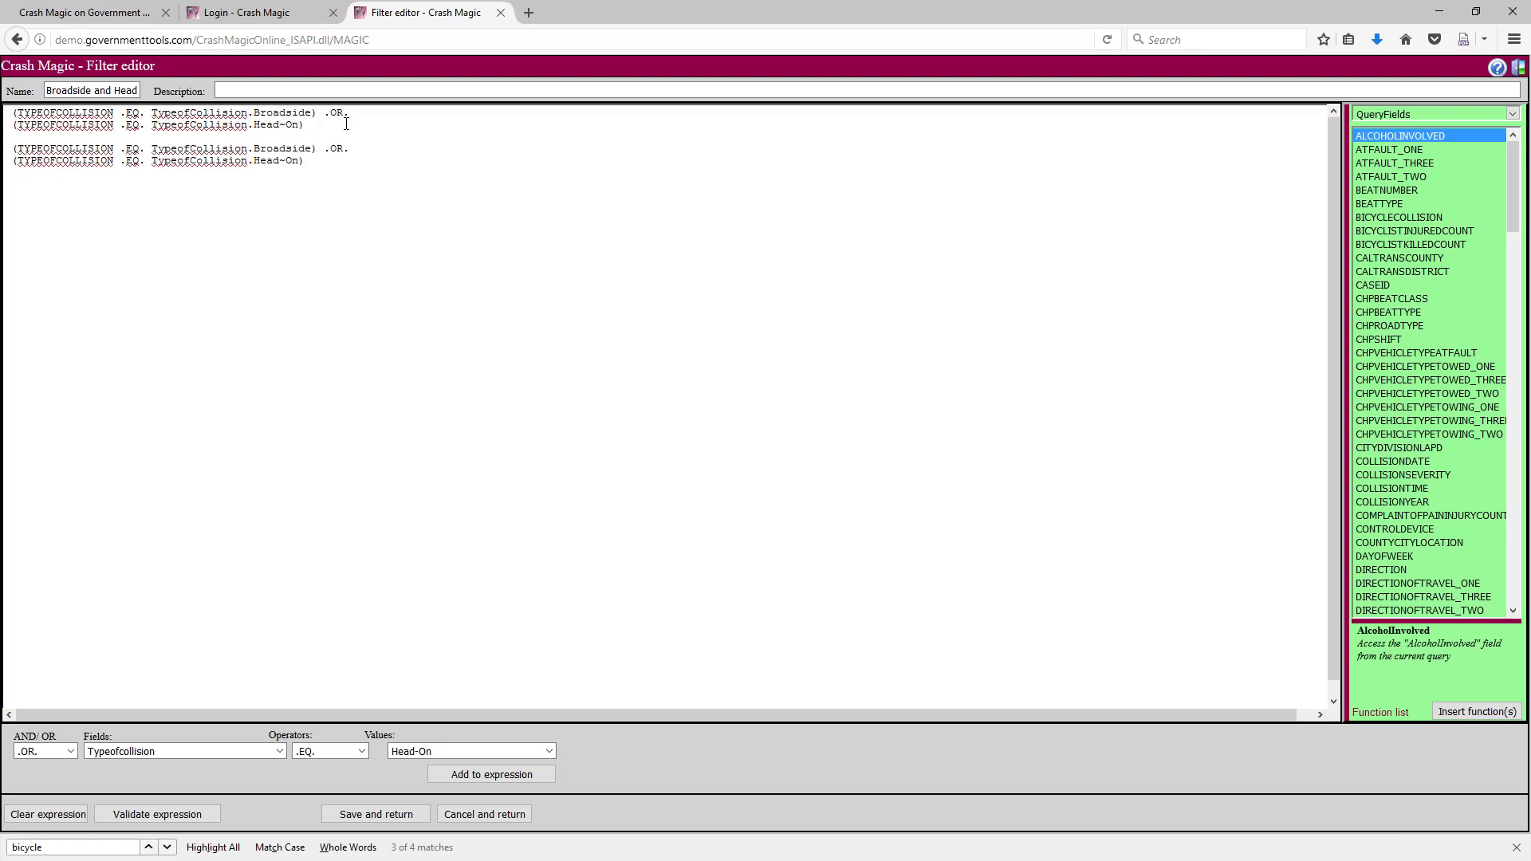
pyautogui.moveTo(145, 149); pyautogui.dragTo(119, 150)
pyautogui.write('=')
pyautogui.press('BackSpace')
pyautogui.press('Delete')
pyautogui.press('Delete')
pyautogui.press('Delete')
pyautogui.write('=')
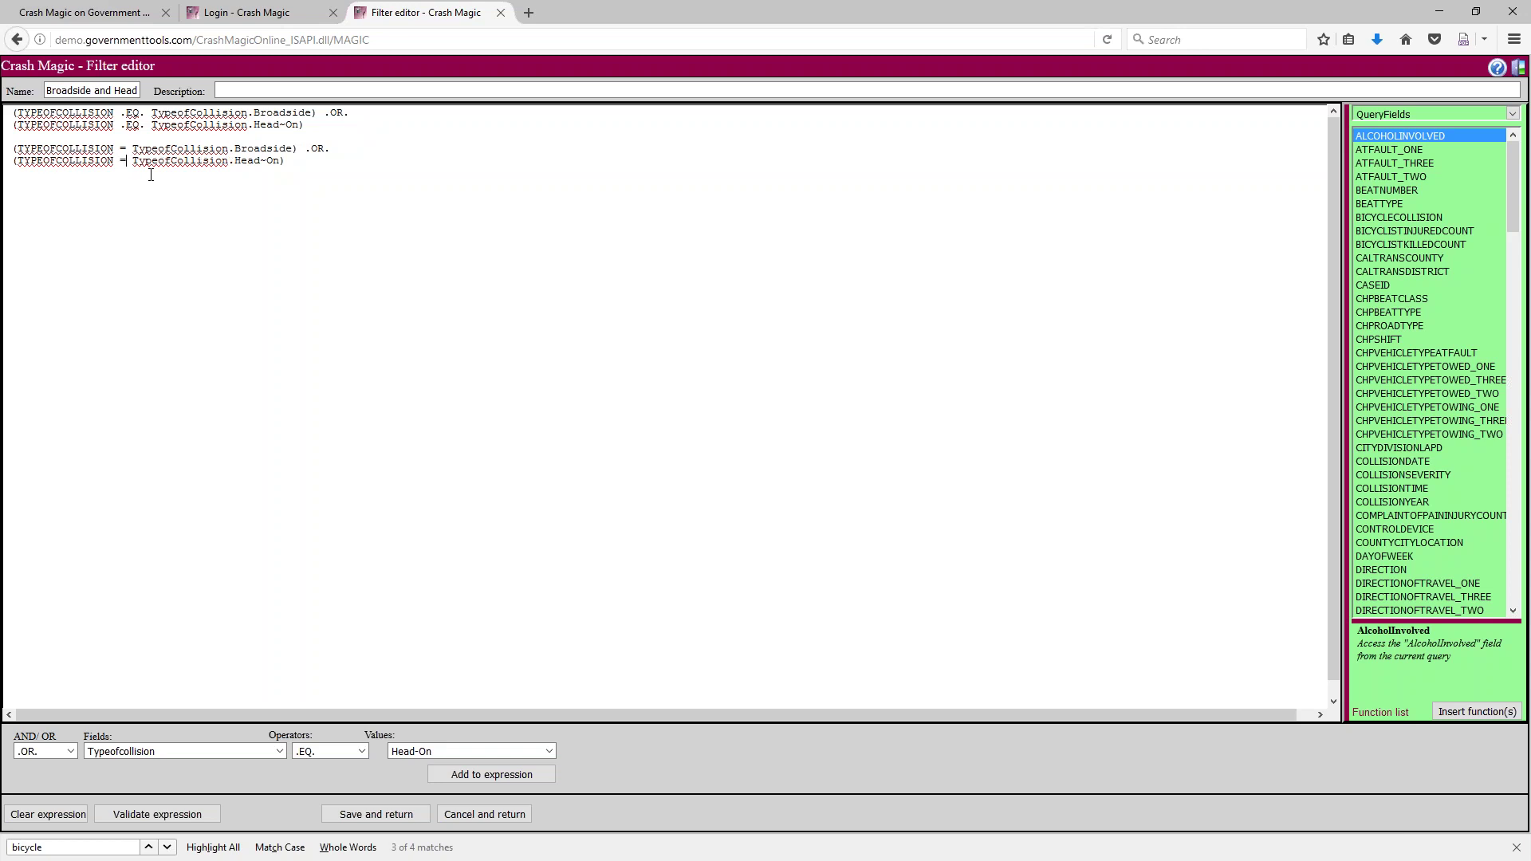
pyautogui.press('BackSpace')
pyautogui.press('BackSpace')
pyautogui.press('BackSpace')
pyautogui.write('|')
pyautogui.moveTo(304, 163); pyautogui.dragTo(8, 148)
pyautogui.click(149, 178)
pyautogui.moveTo(121, 125)
pyautogui.mouseDown()
pyautogui.moveTo(144, 125)
pyautogui.moveTo(139, 112)
pyautogui.mouseUp()
pyautogui.click(335, 163)
pyautogui.write('<')
pyautogui.press('Return')
pyautogui.write('<=')
pyautogui.press('Return')
pyautogui.write('>=')
pyautogui.moveTo(24, 245); pyautogui.dragTo(6, 206)
pyautogui.press('Delete')
pyautogui.write('.GTE.')
pyautogui.press('Return')
pyautogui.write('.LTE.')
pyautogui.press('Return')
pyautogui.write('.GT')
pyautogui.write('. .L')
pyautogui.write('T.')
pyautogui.hotkey('shift', 'Up')
pyautogui.hotkey('shift', 'Up')
pyautogui.hotkey('shift', 'Up')
pyautogui.hotkey('shift', 'Up')
pyautogui.hotkey('shift', 'Up')
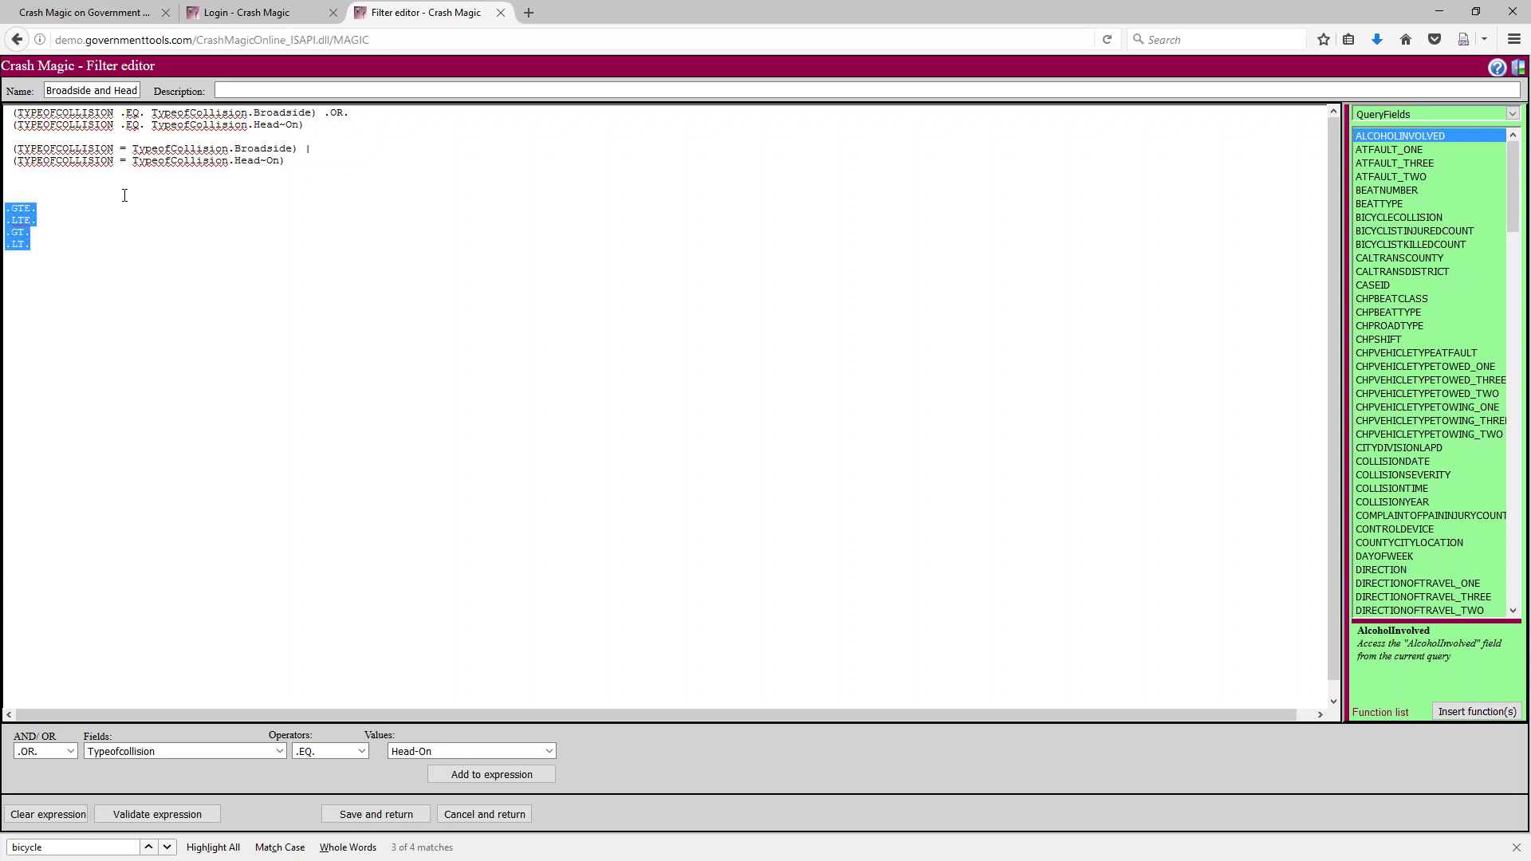
pyautogui.press('BackSpace')
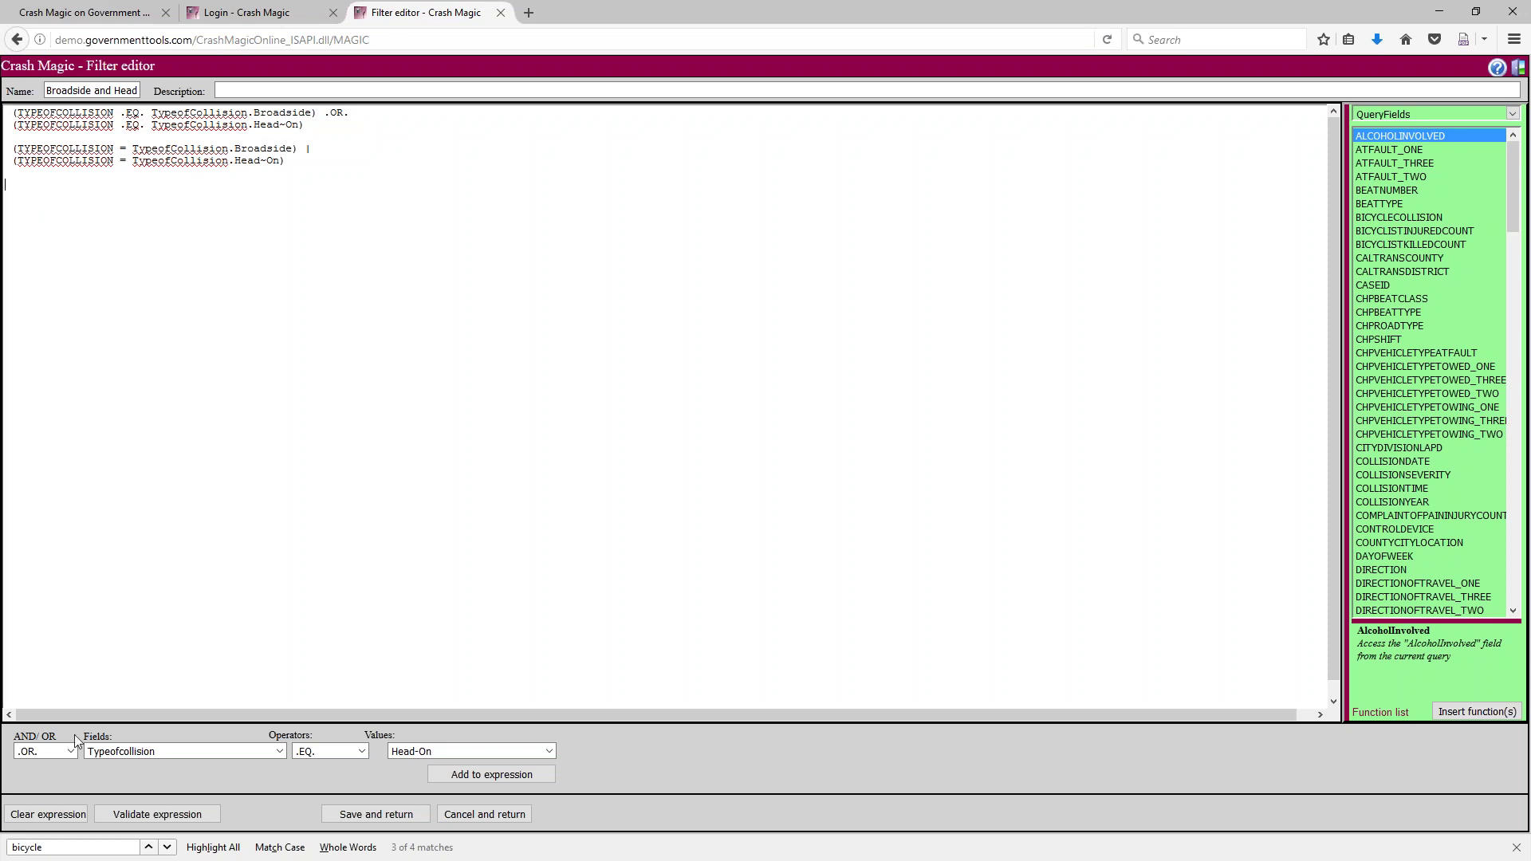
pyautogui.doubleClick(315, 151)
pyautogui.doubleClick(325, 118)
pyautogui.moveTo(307, 158); pyautogui.dragTo(10, 148)
pyautogui.press('Delete')
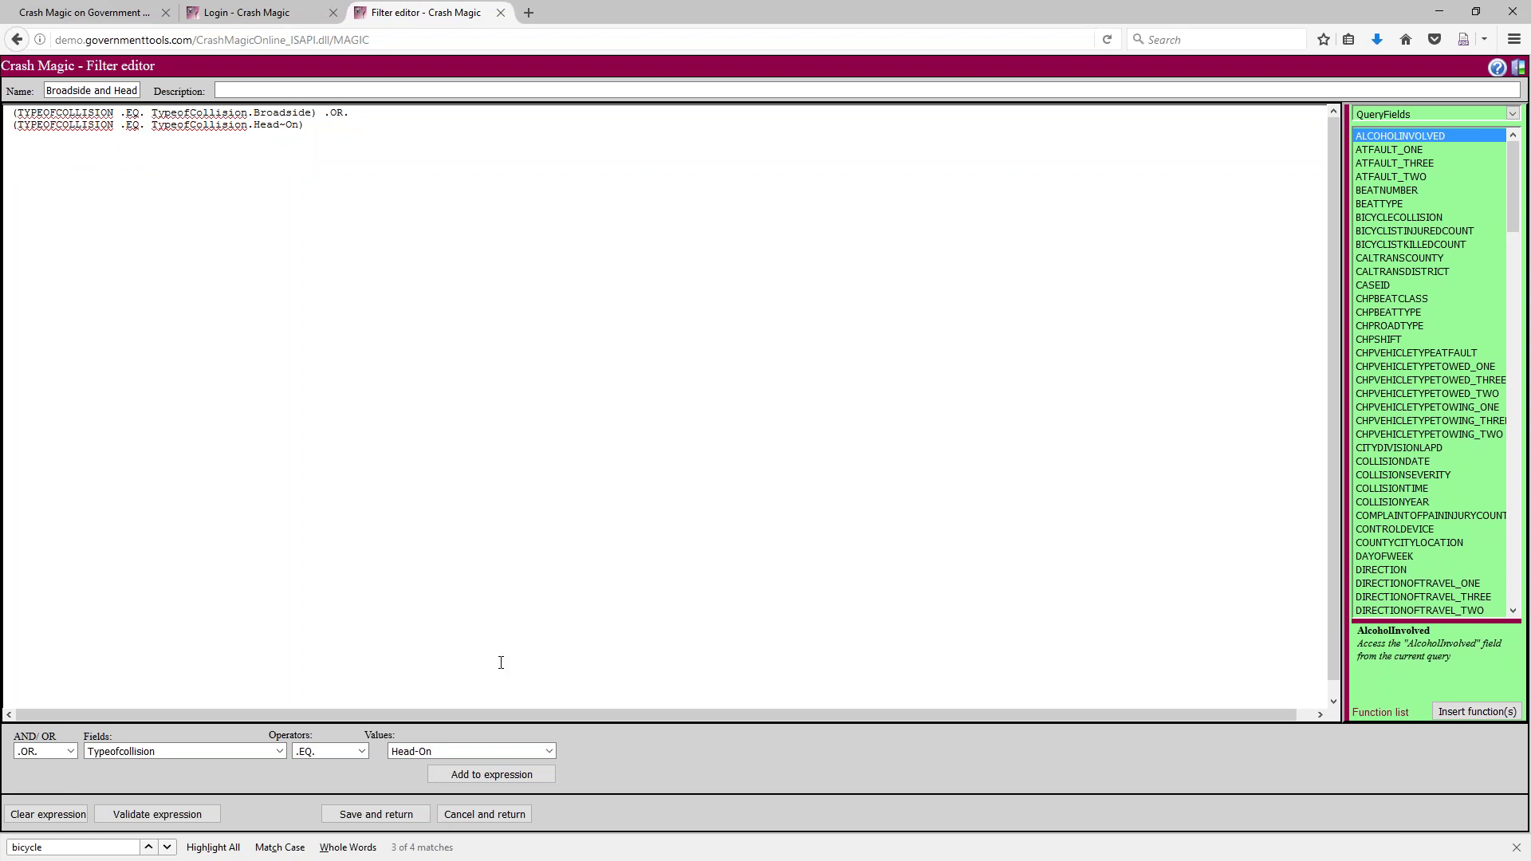
# Save and apply the Broadside and Head on filter (three collisions), then also tick Distance LT 100
pyautogui.click(375, 815)
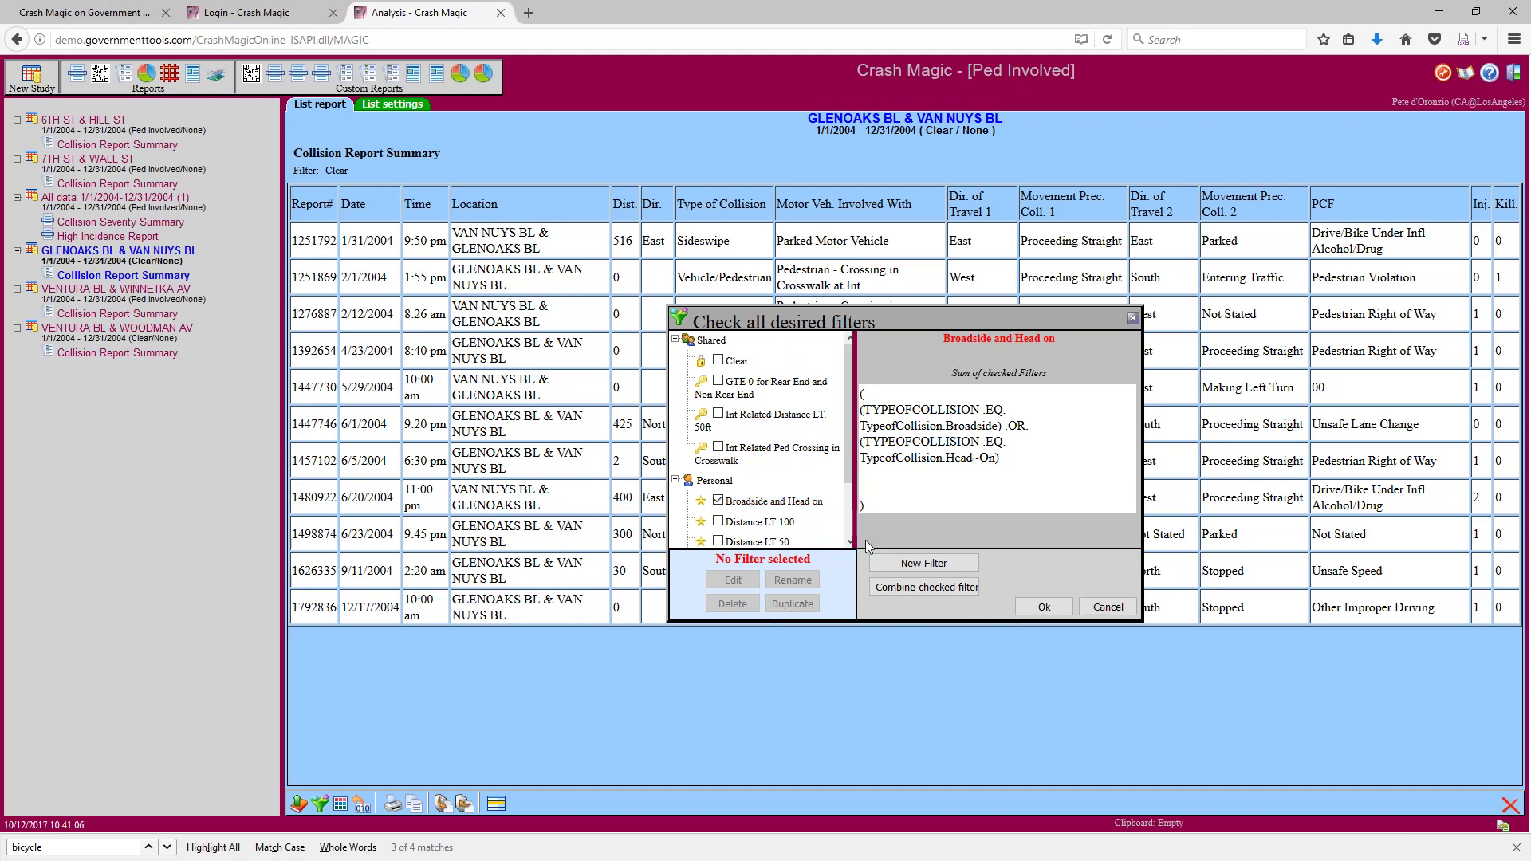
pyautogui.click(1033, 608)
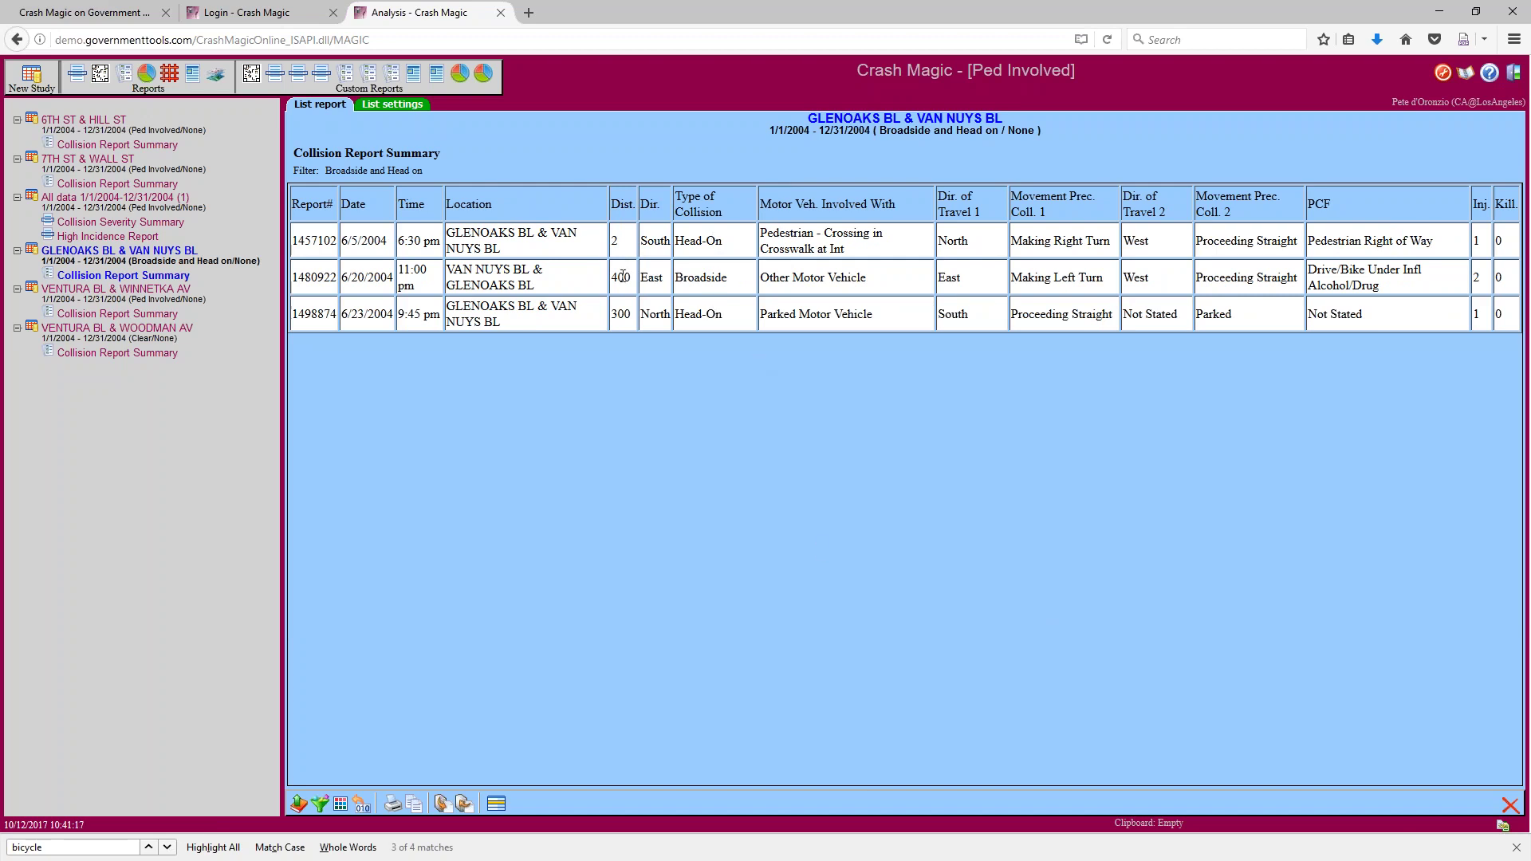
pyautogui.moveTo(620, 276); pyautogui.dragTo(625, 318)
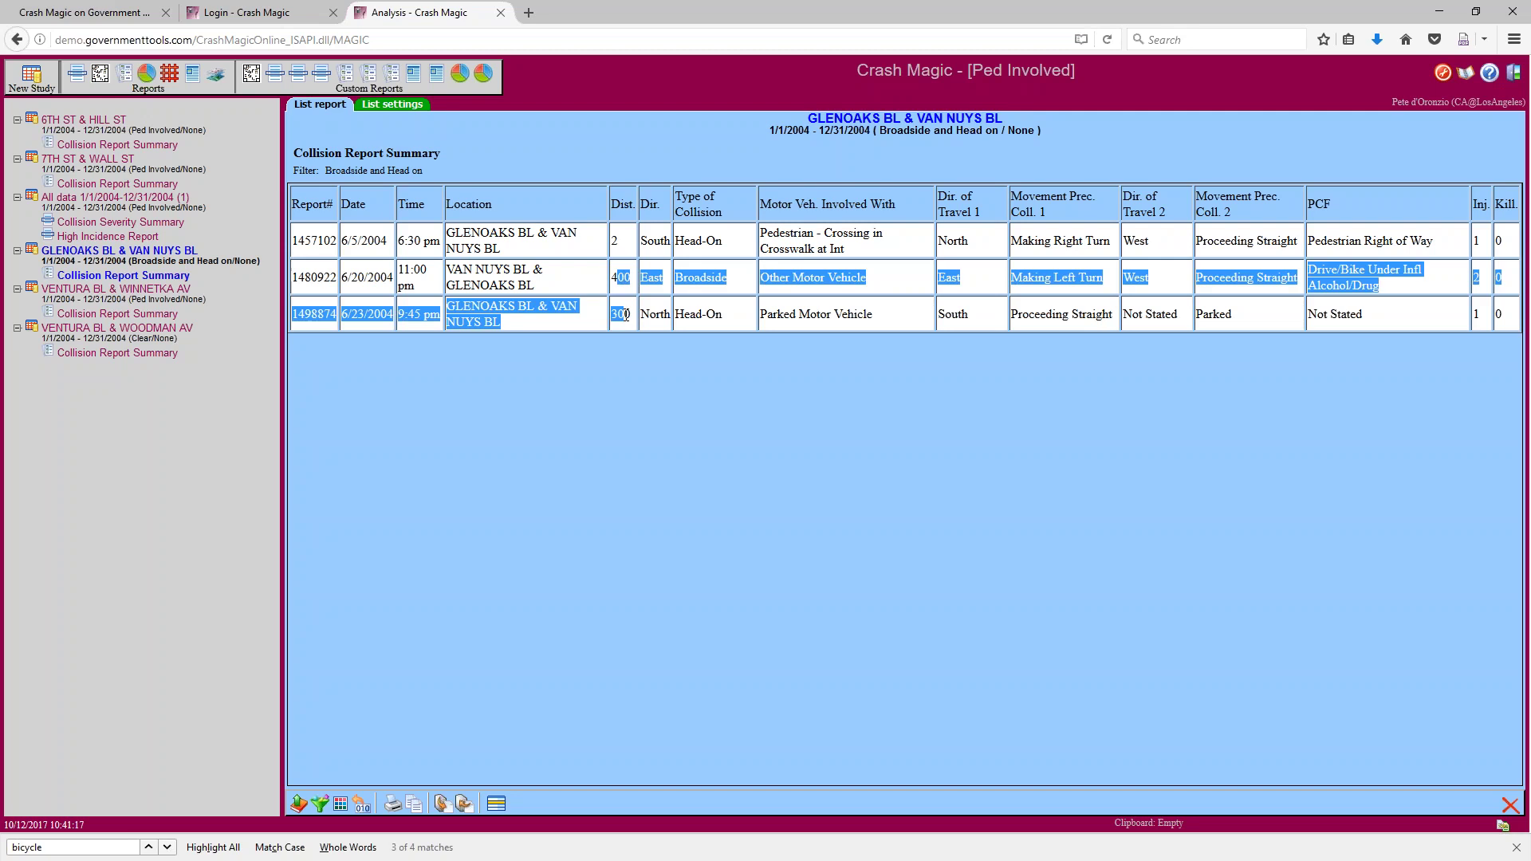
pyautogui.click(319, 804)
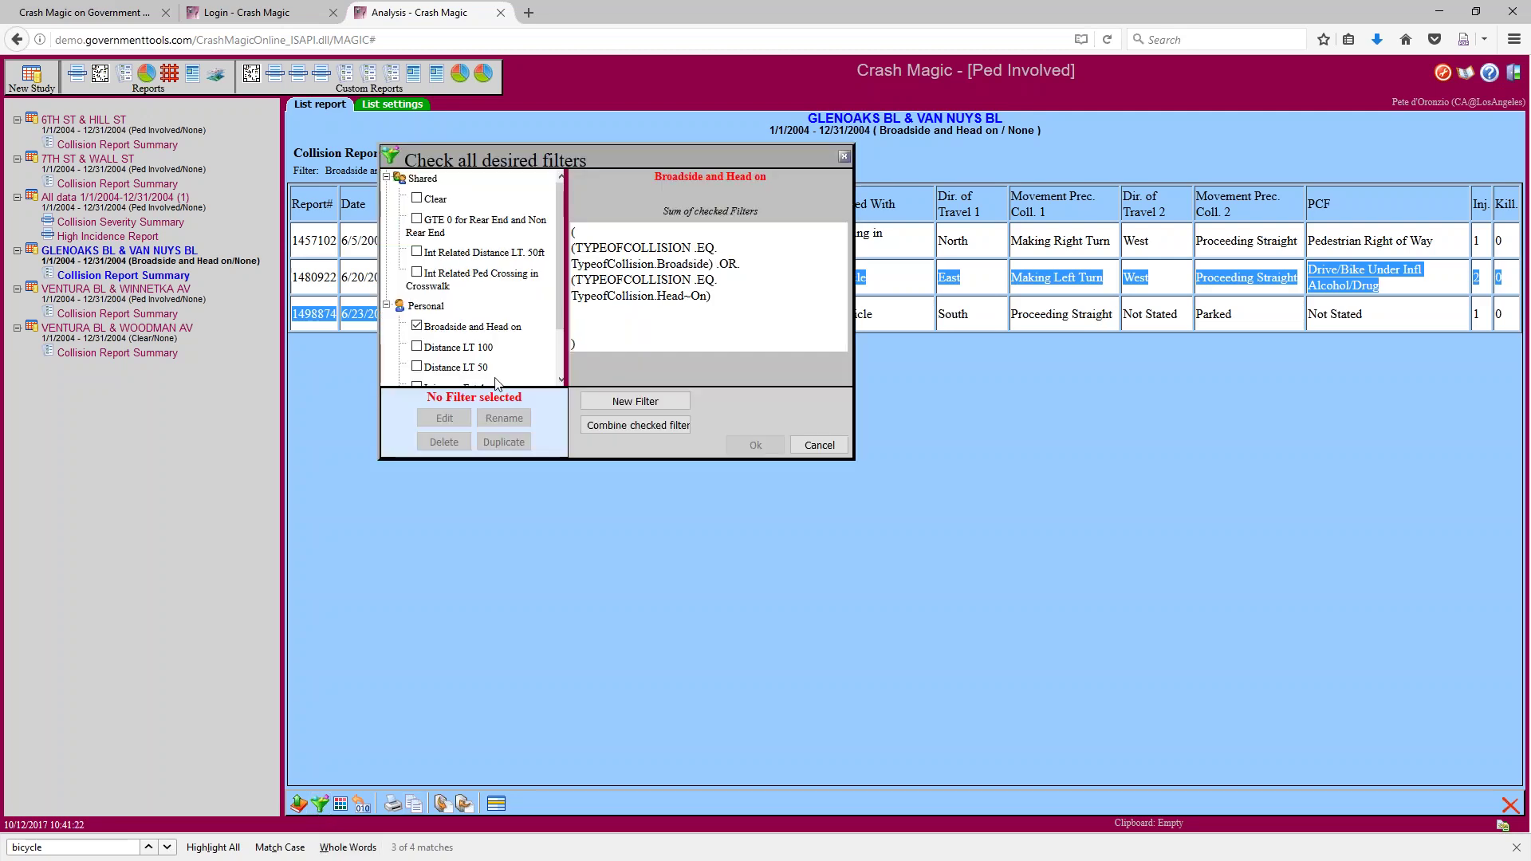
pyautogui.click(417, 349)
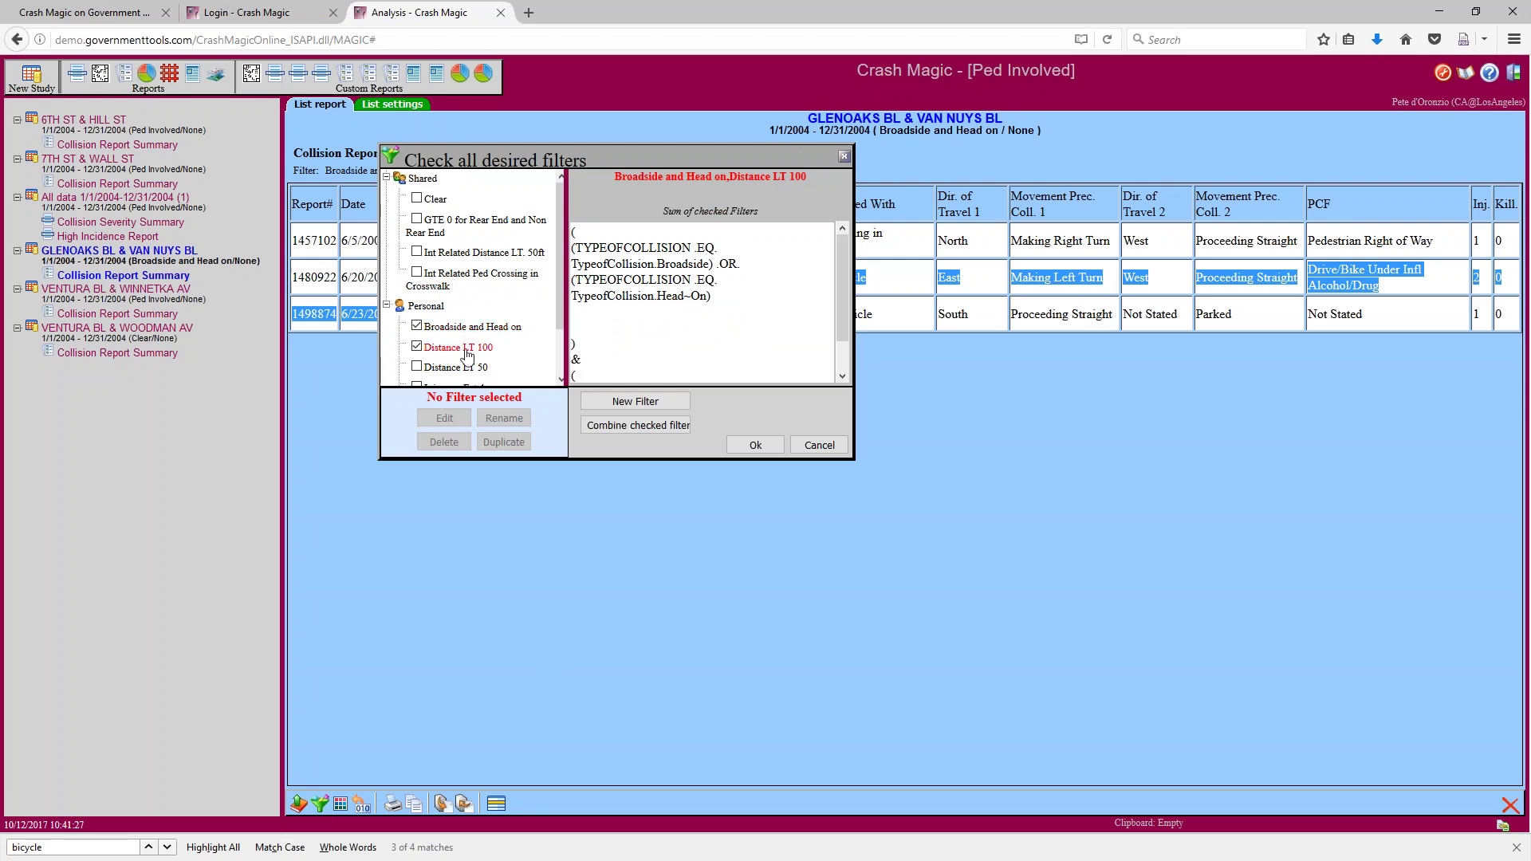
# Apply Broadside and Head on plus Distance LT 100, leaving one Head-On collision, and reopen the filter choices
pyautogui.moveTo(836, 308); pyautogui.dragTo(841, 350)
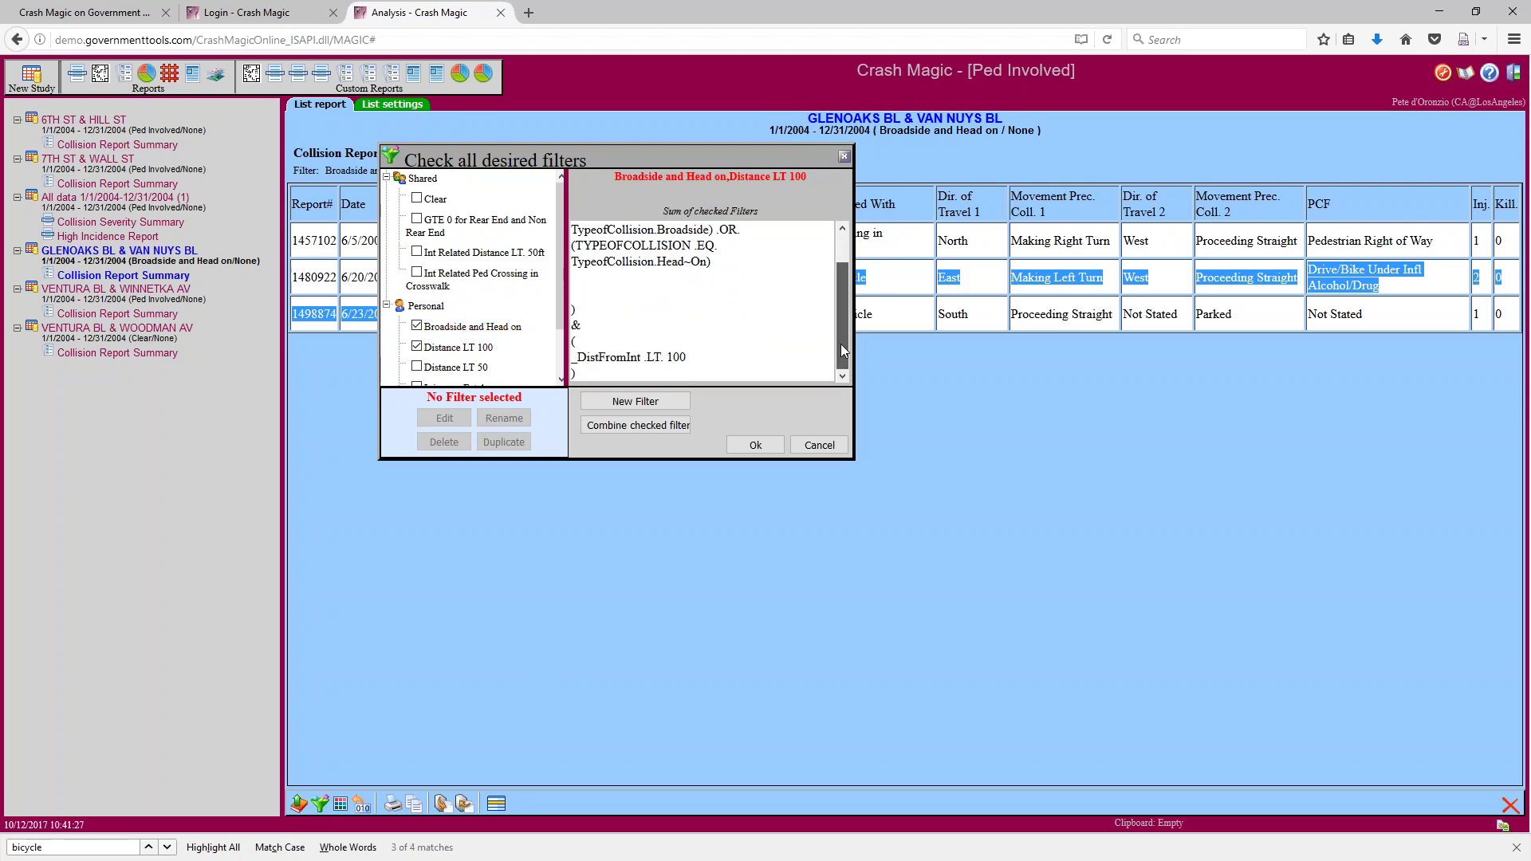
pyautogui.click(735, 443)
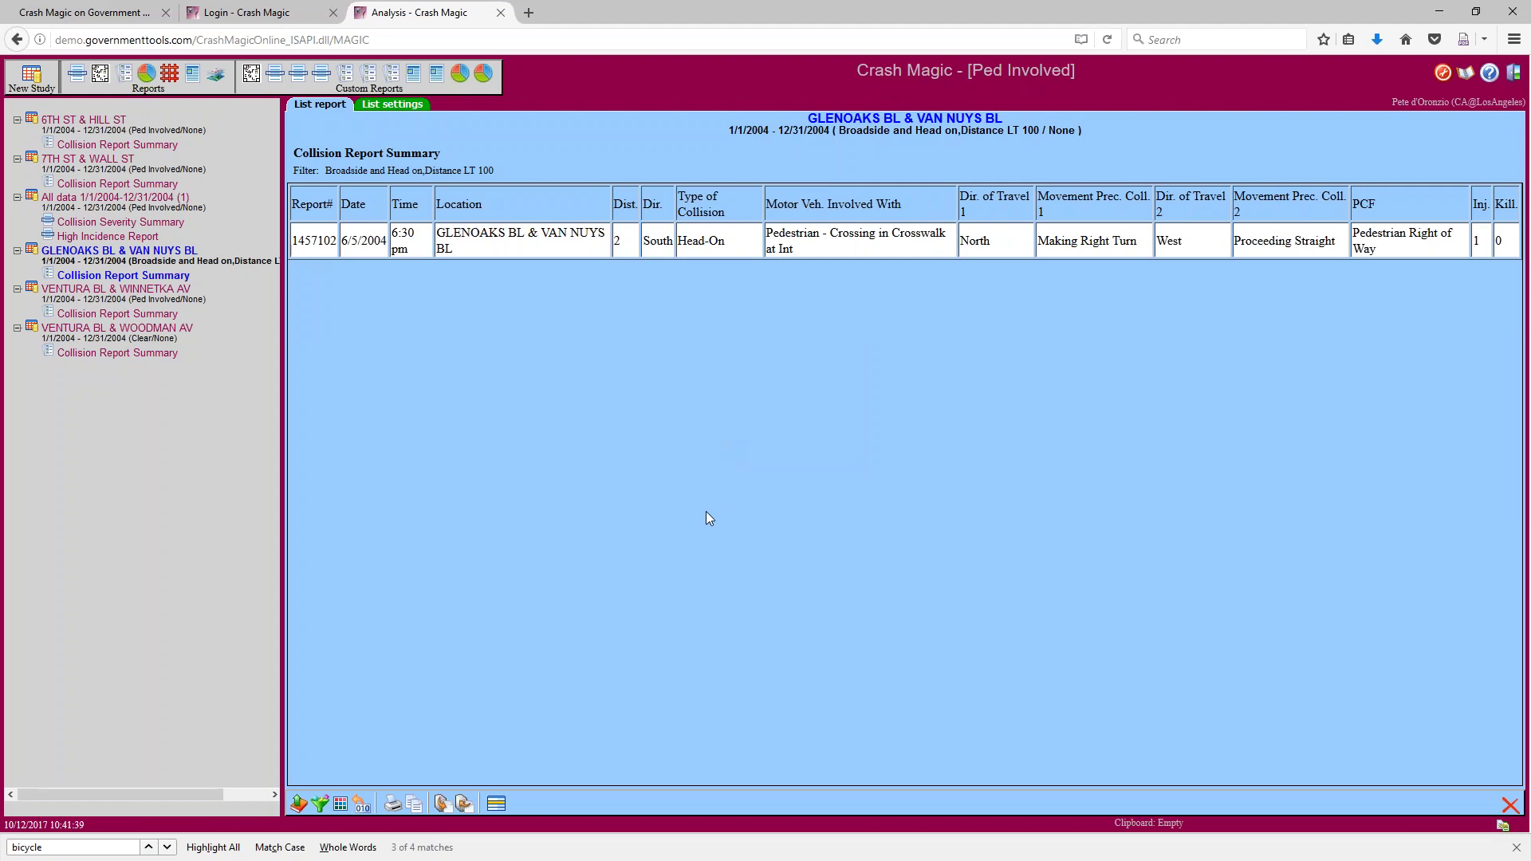
pyautogui.click(320, 803)
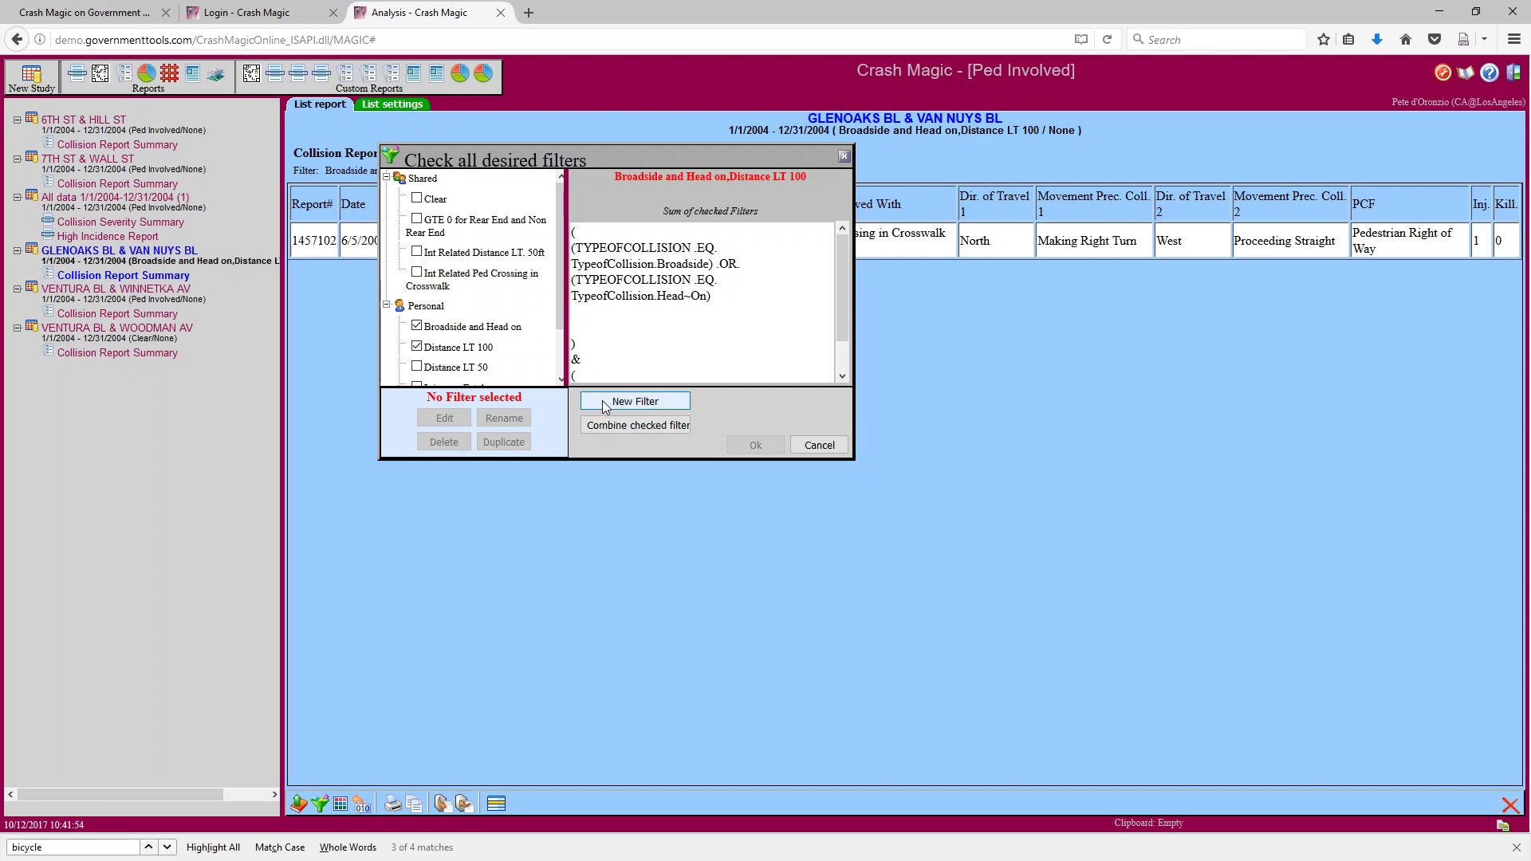
# Select the Untitled filter under Personal and open it in the filter editor
pyautogui.scroll(-2, 563, 380)
pyautogui.click(458, 382)
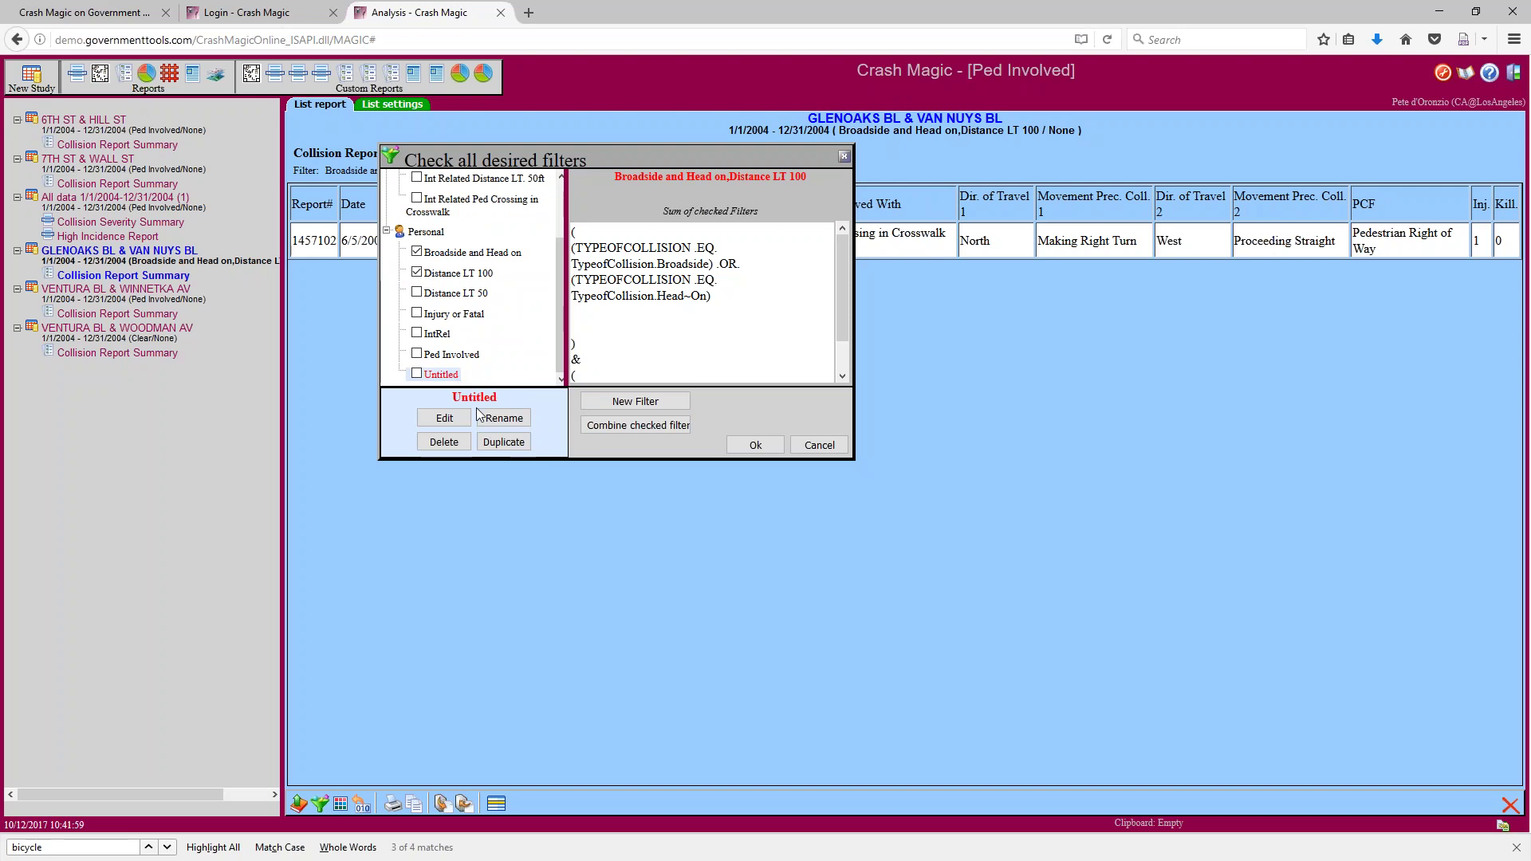
pyautogui.click(460, 421)
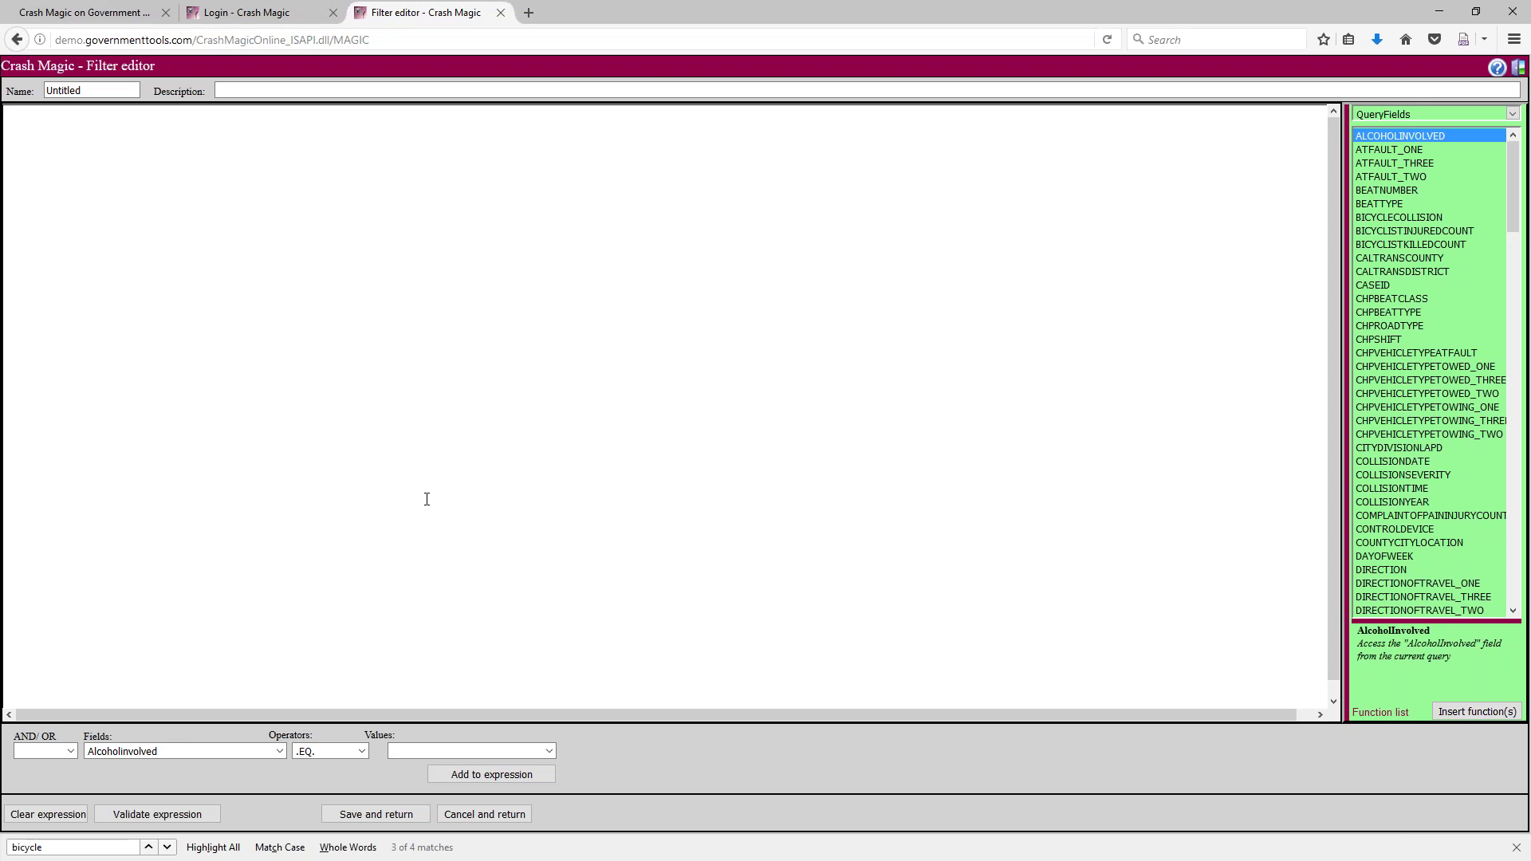
# After browsing the Fields list, type _DistFromInt as the first term of the empty expression
pyautogui.click(280, 751)
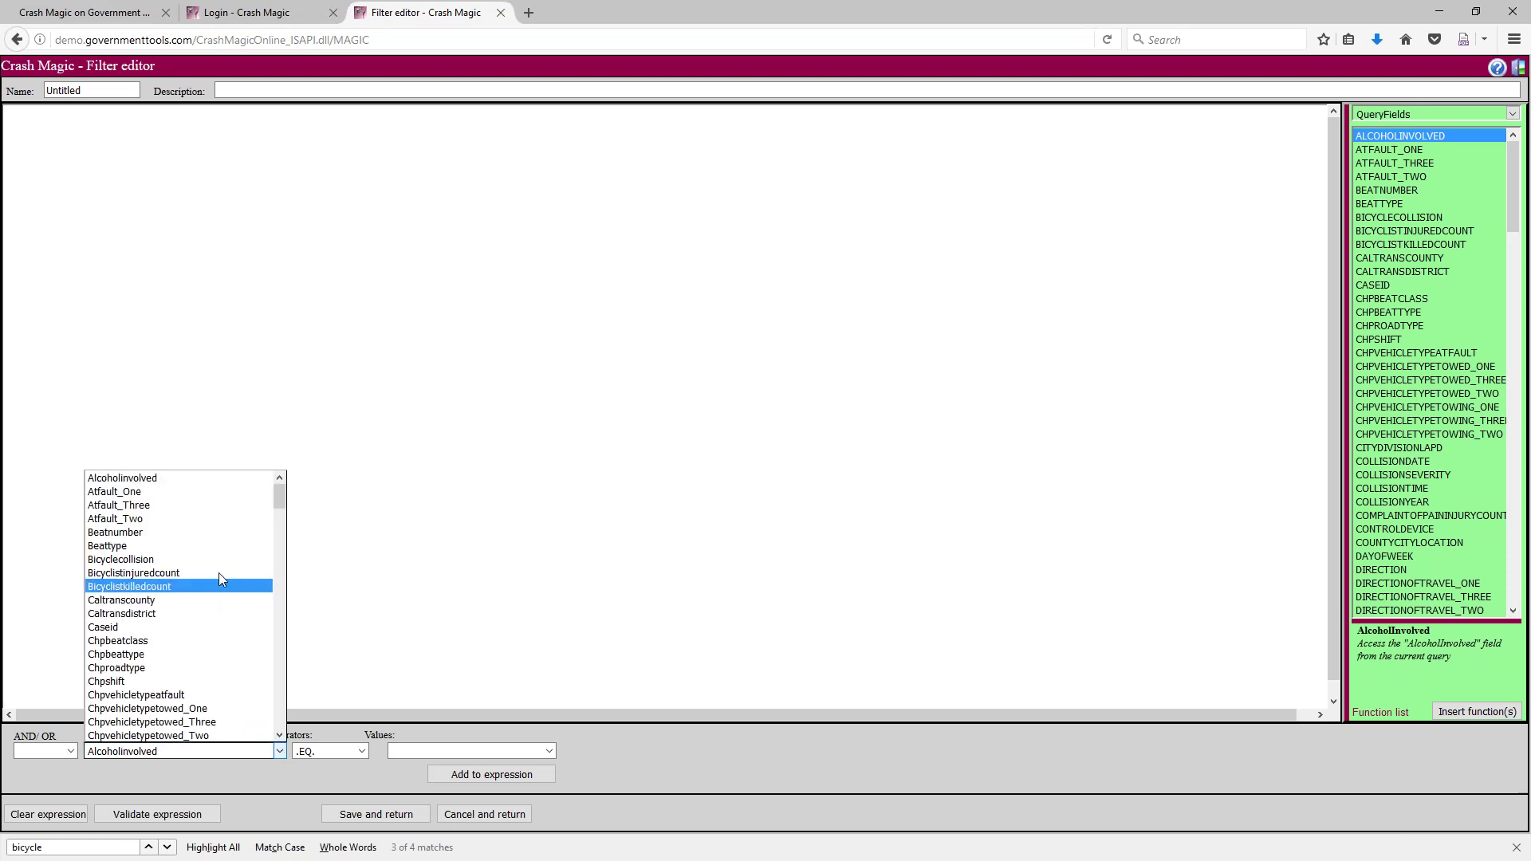
pyautogui.scroll(-1, 214, 632)
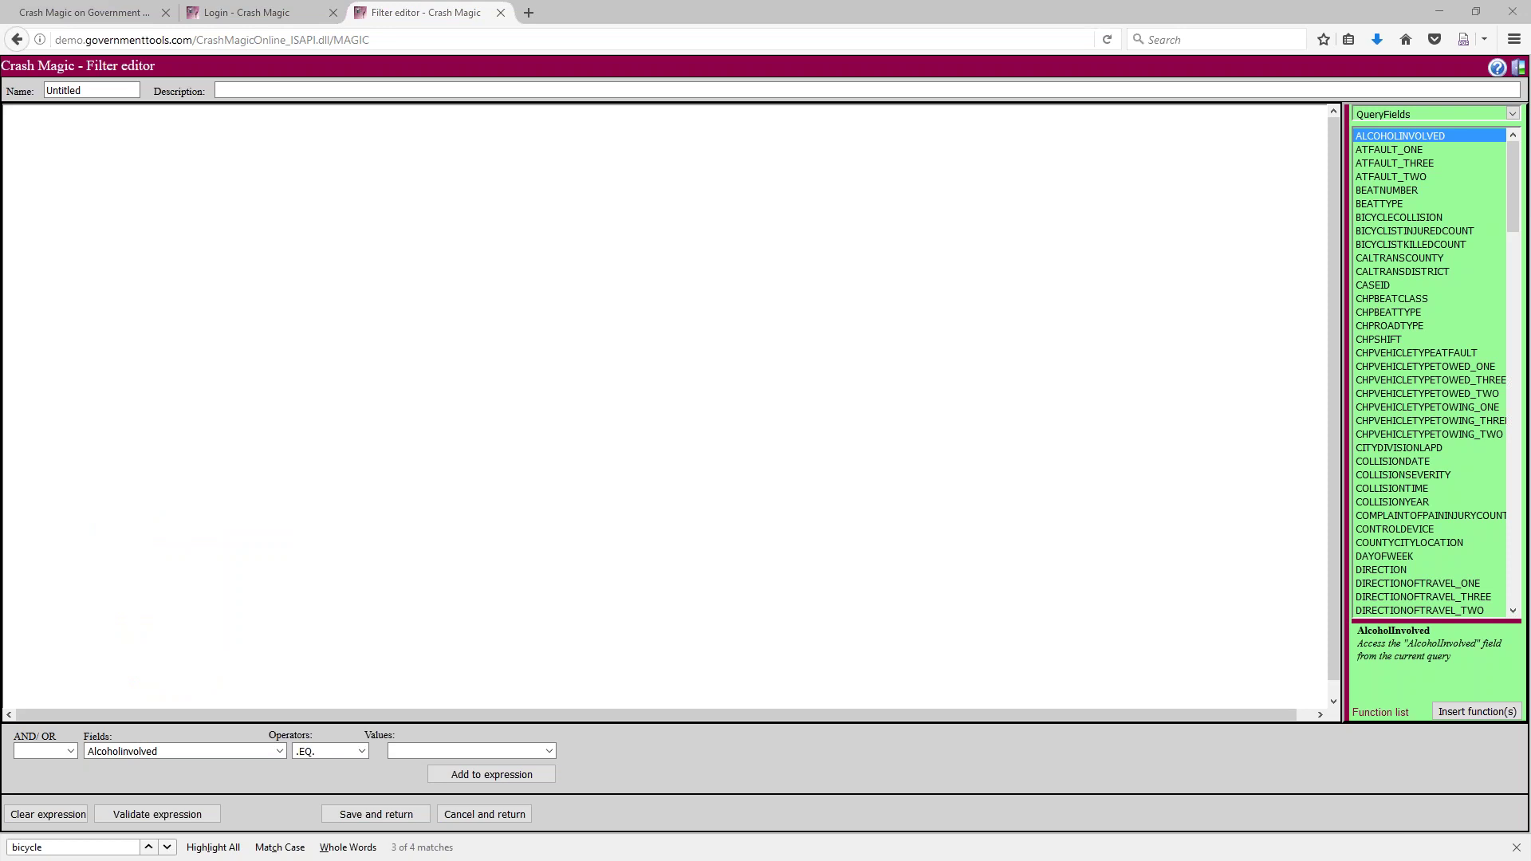
pyautogui.click(660, 472)
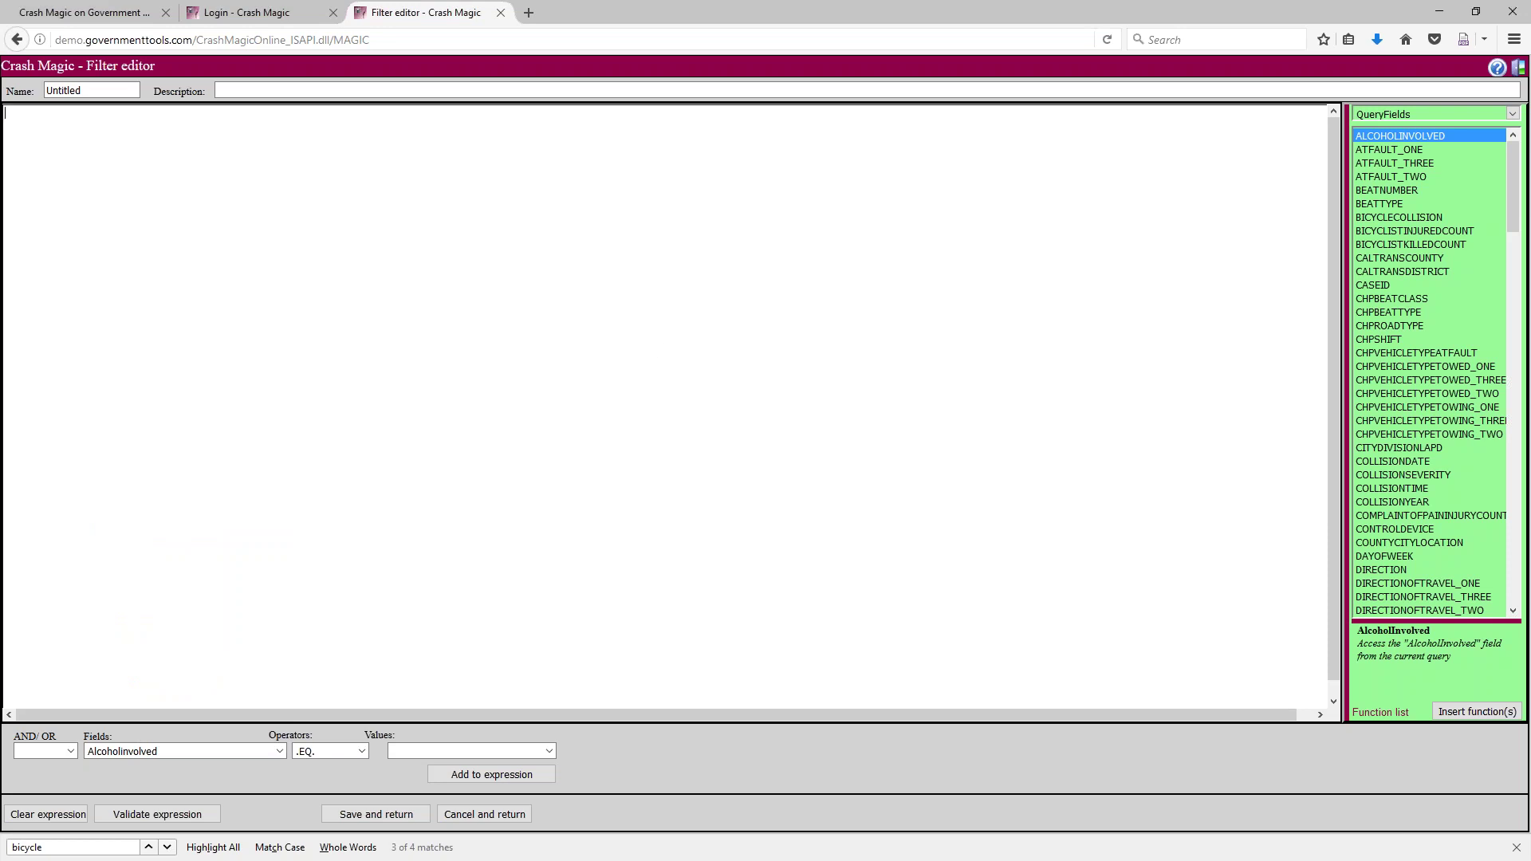
pyautogui.write('_Dio')
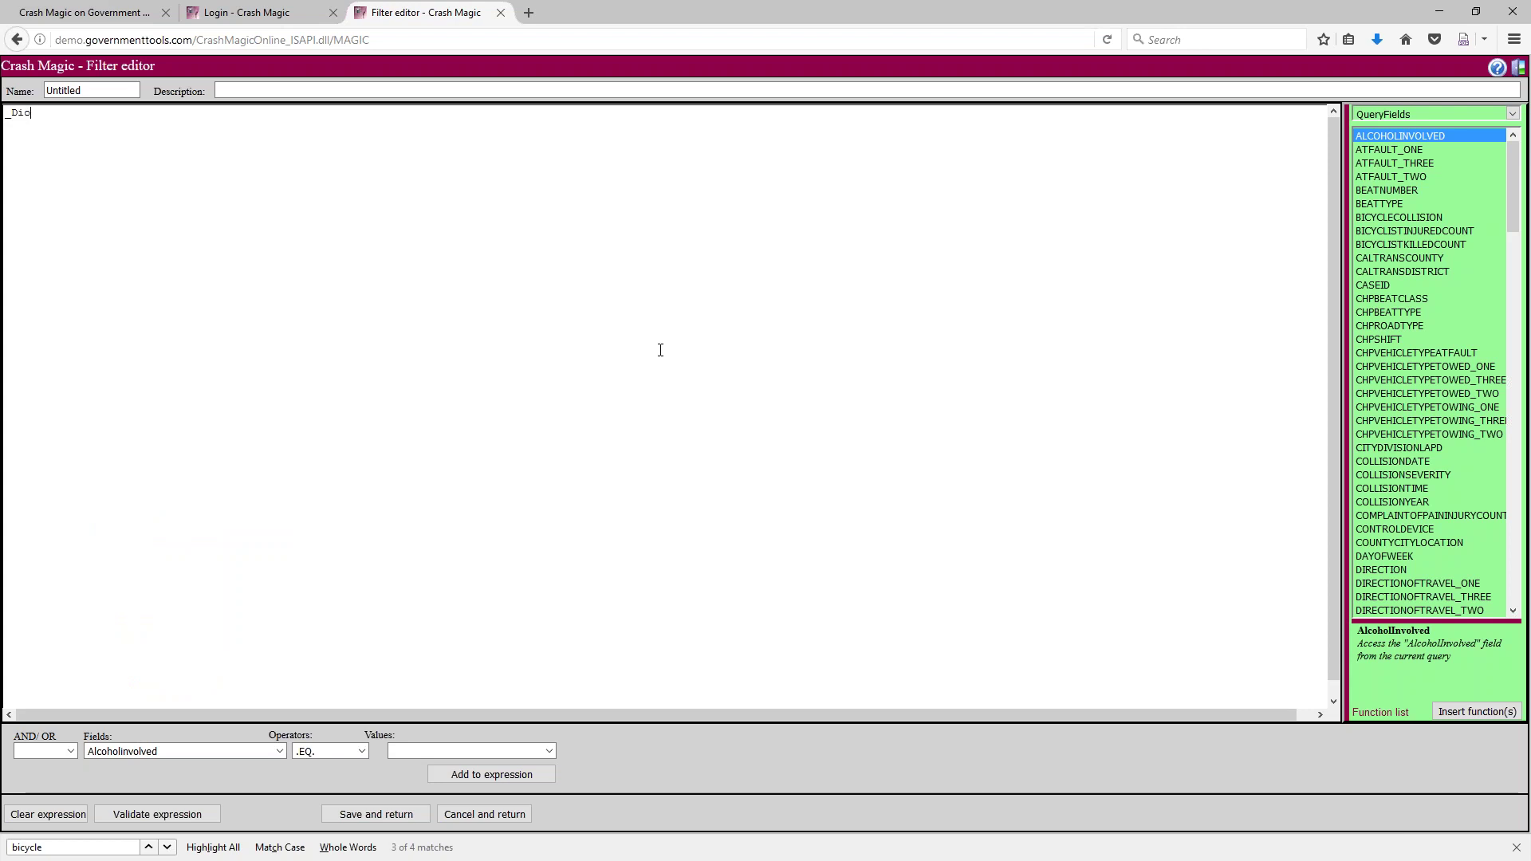
pyautogui.press('BackSpace')
pyautogui.write('stFromI')
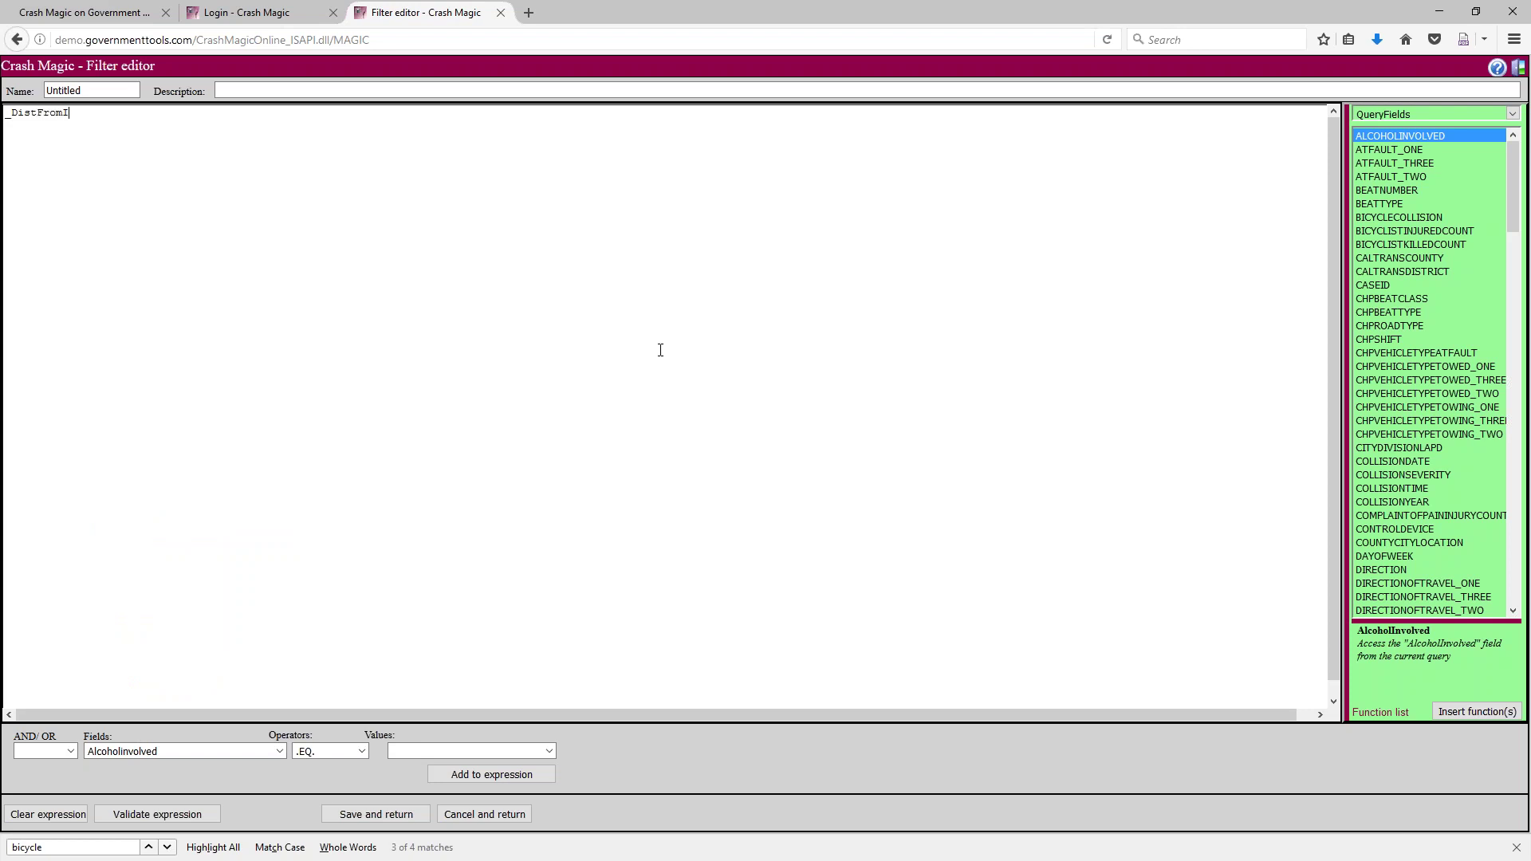
pyautogui.write('nt')
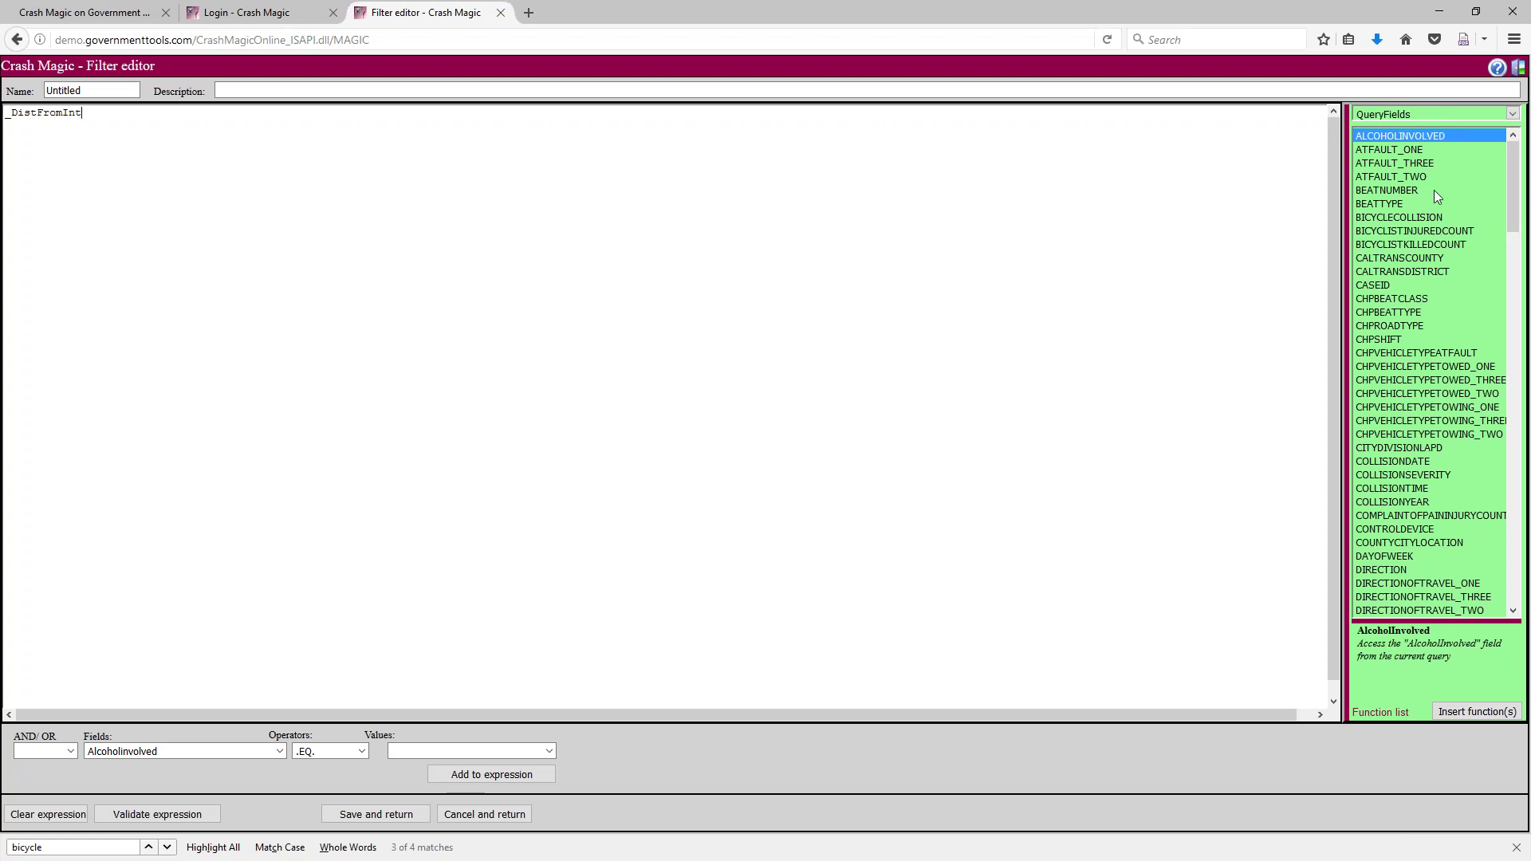
pyautogui.moveTo(1509, 204); pyautogui.dragTo(1510, 160)
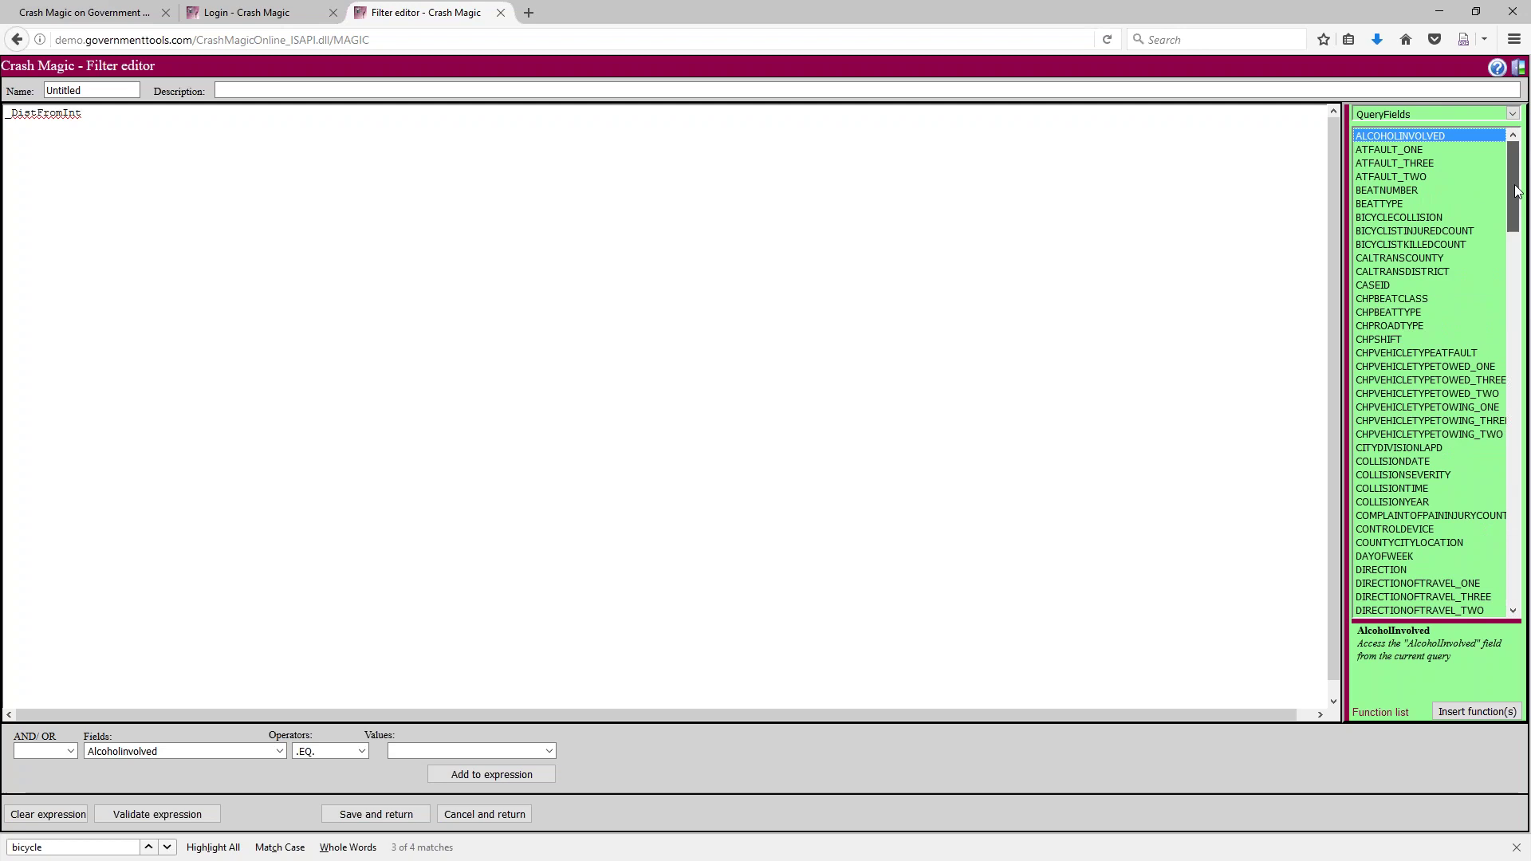
# Switch the field category to P_Default and view the _DISTFROMINT field's description
pyautogui.click(1513, 114)
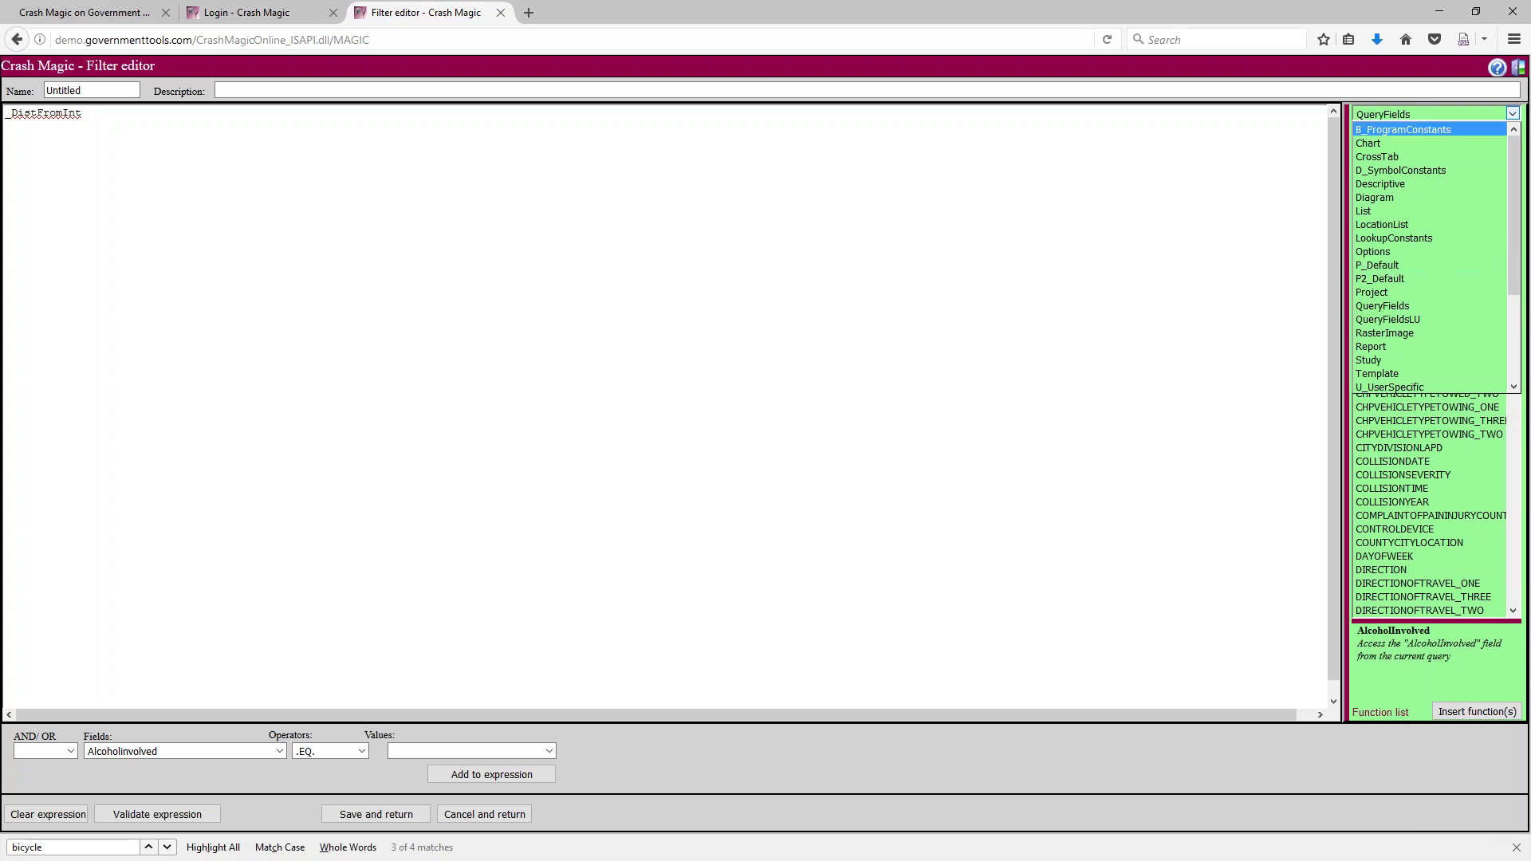
pyautogui.click(1390, 263)
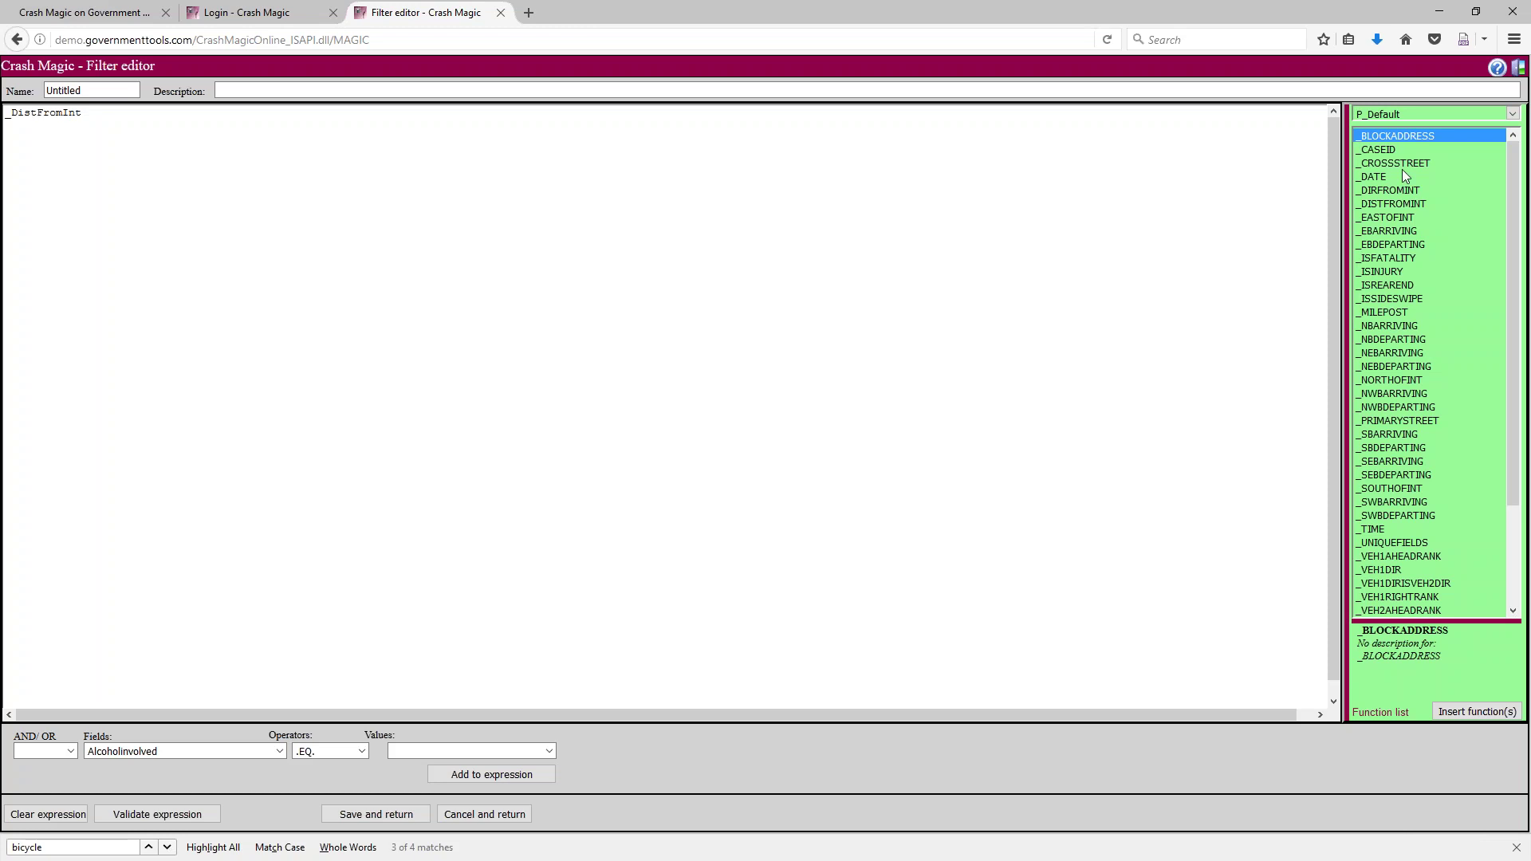
pyautogui.click(1390, 204)
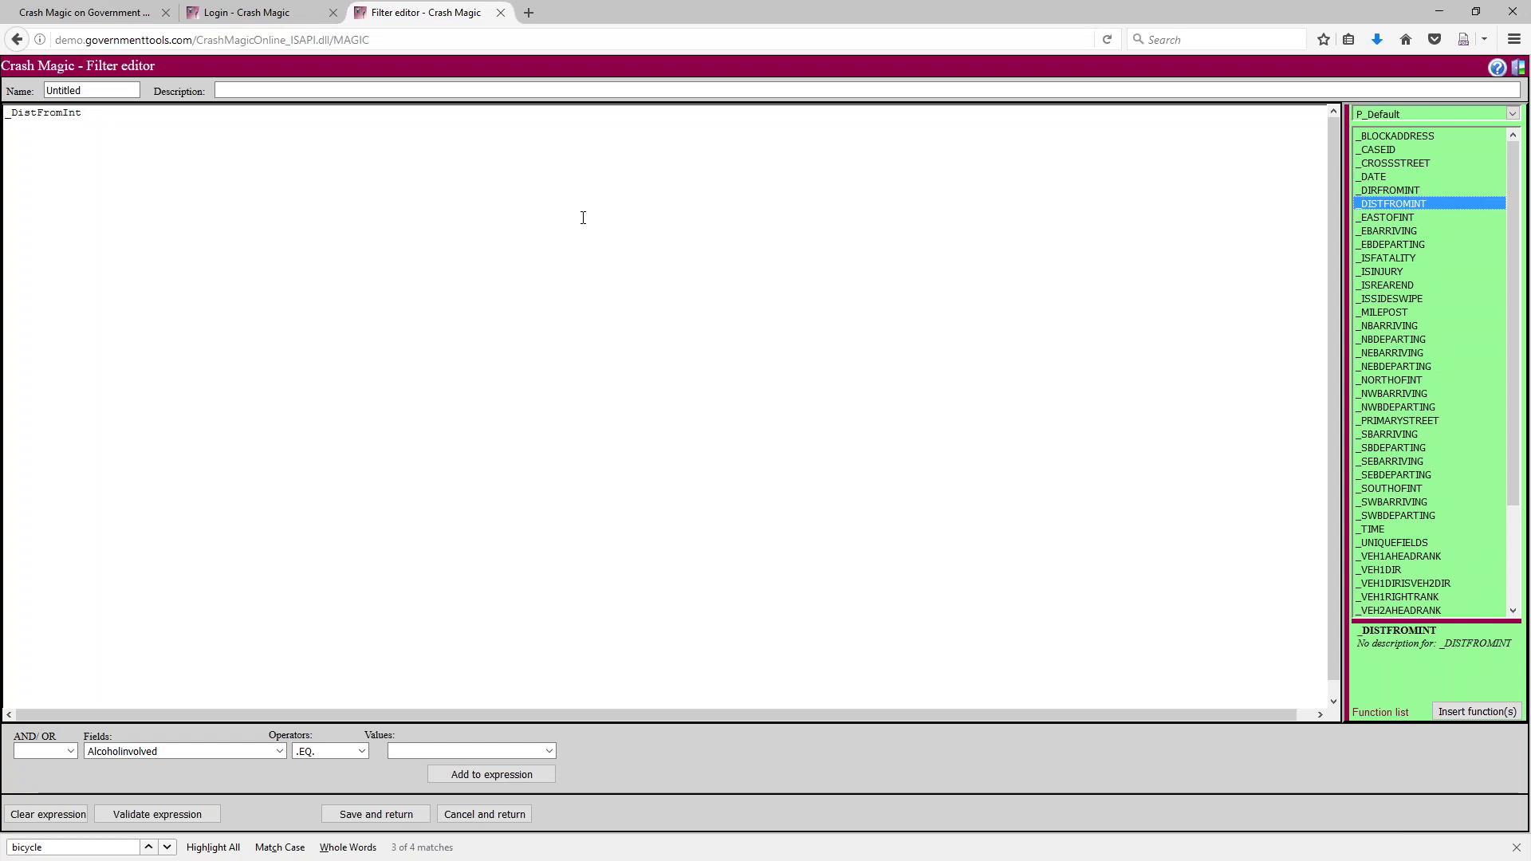
# Complete the distance condition so the expression reads (_DistFromInt < 50)
pyautogui.click(160, 113)
pyautogui.write('< 100)')
pyautogui.press('Home')
pyautogui.write('(')
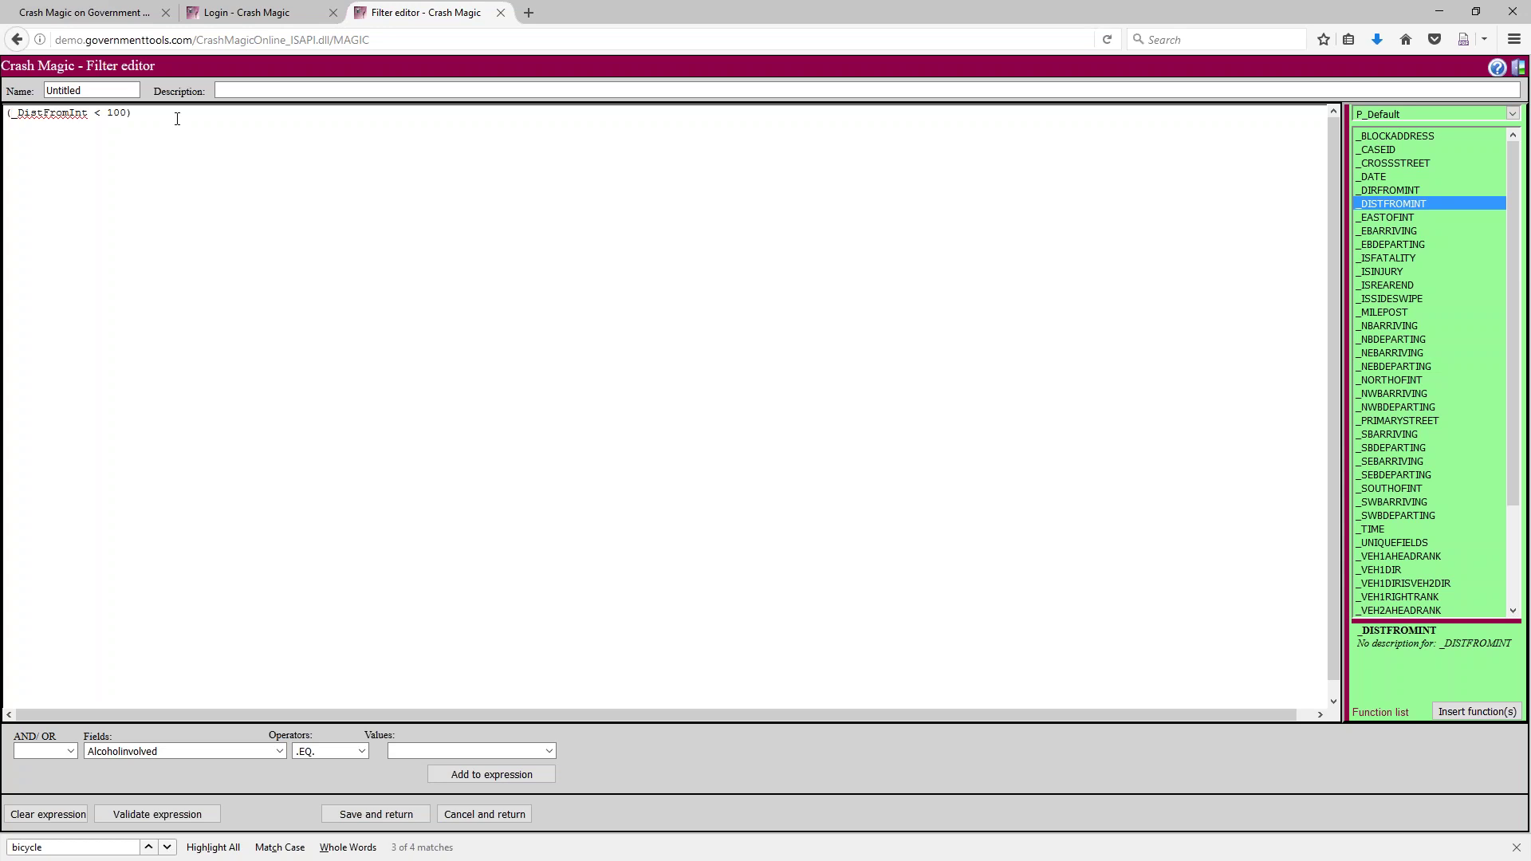
pyautogui.press('Left')
pyautogui.press('BackSpace')
pyautogui.press('BackSpace')
pyautogui.write('5')
# Set the joiner to .OR. and choose TypeofCollision equal to Rear End for the next condition
pyautogui.click(71, 751)
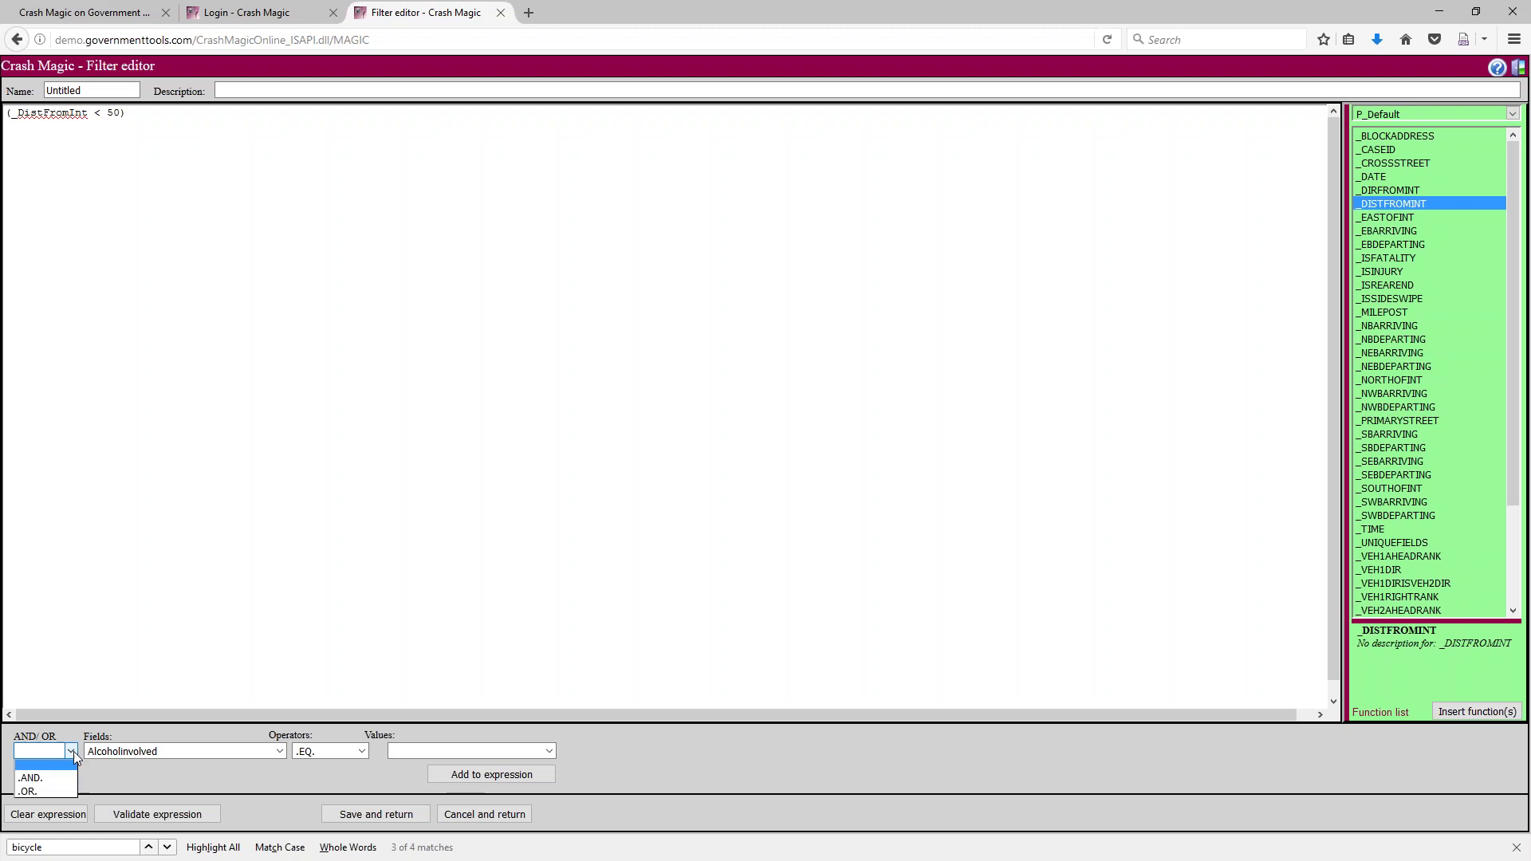
pyautogui.click(46, 789)
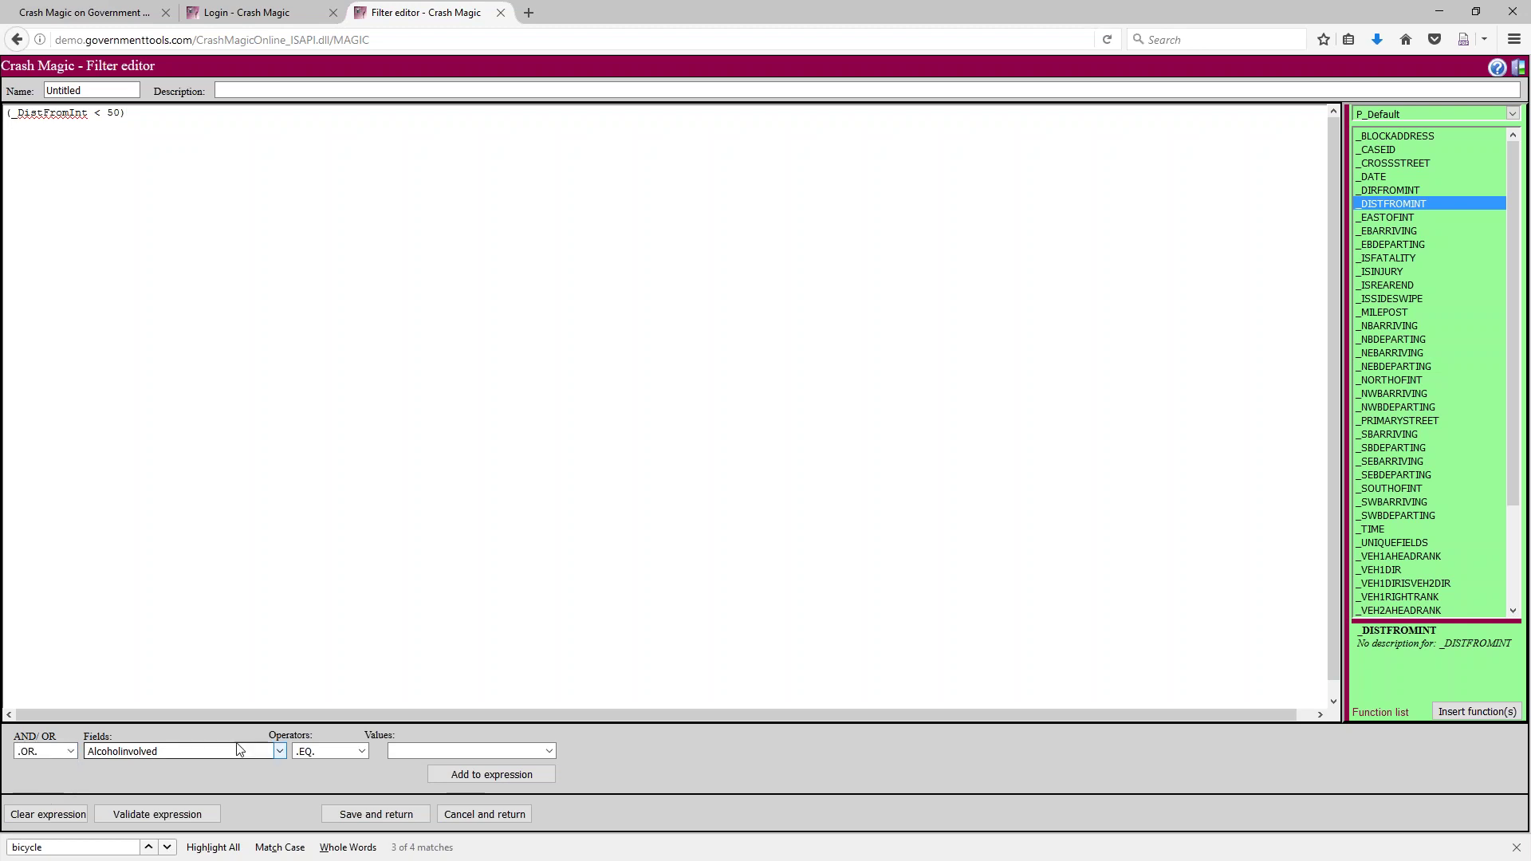
pyautogui.click(281, 748)
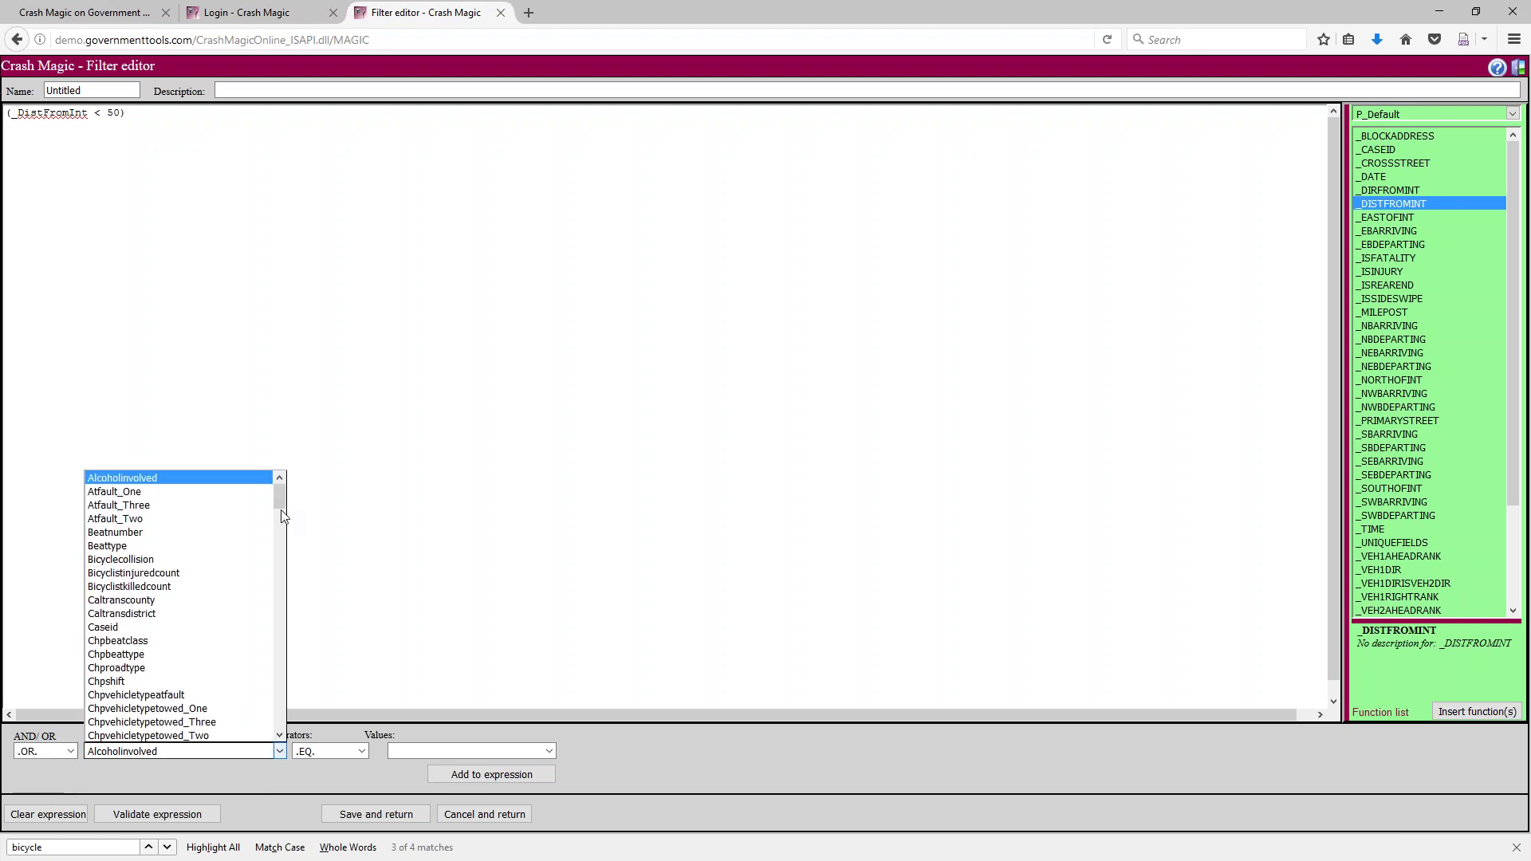
pyautogui.moveTo(280, 506); pyautogui.dragTo(265, 700)
pyautogui.click(201, 689)
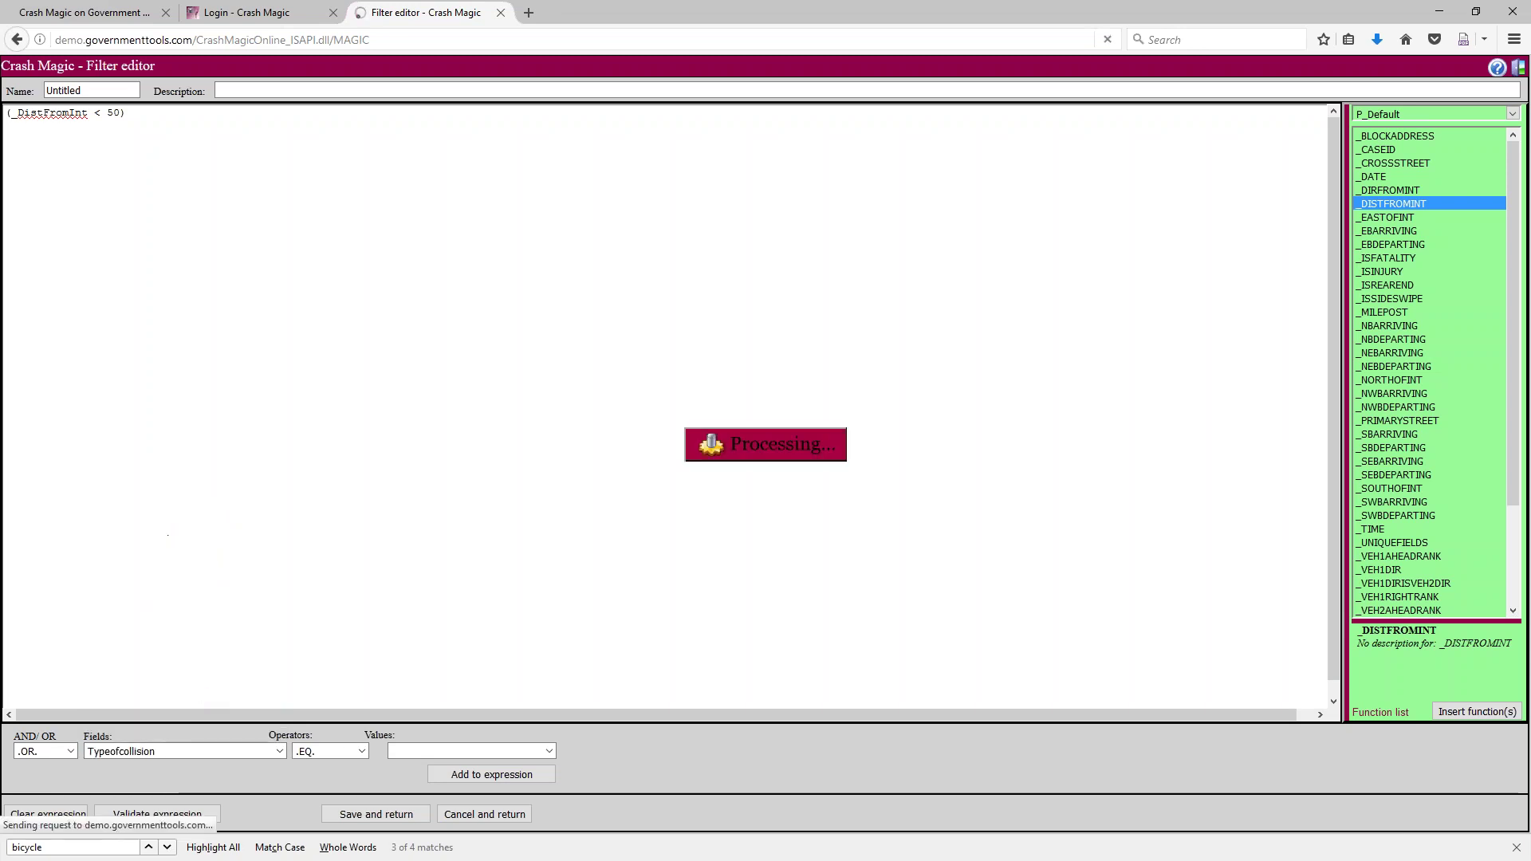
pyautogui.click(425, 751)
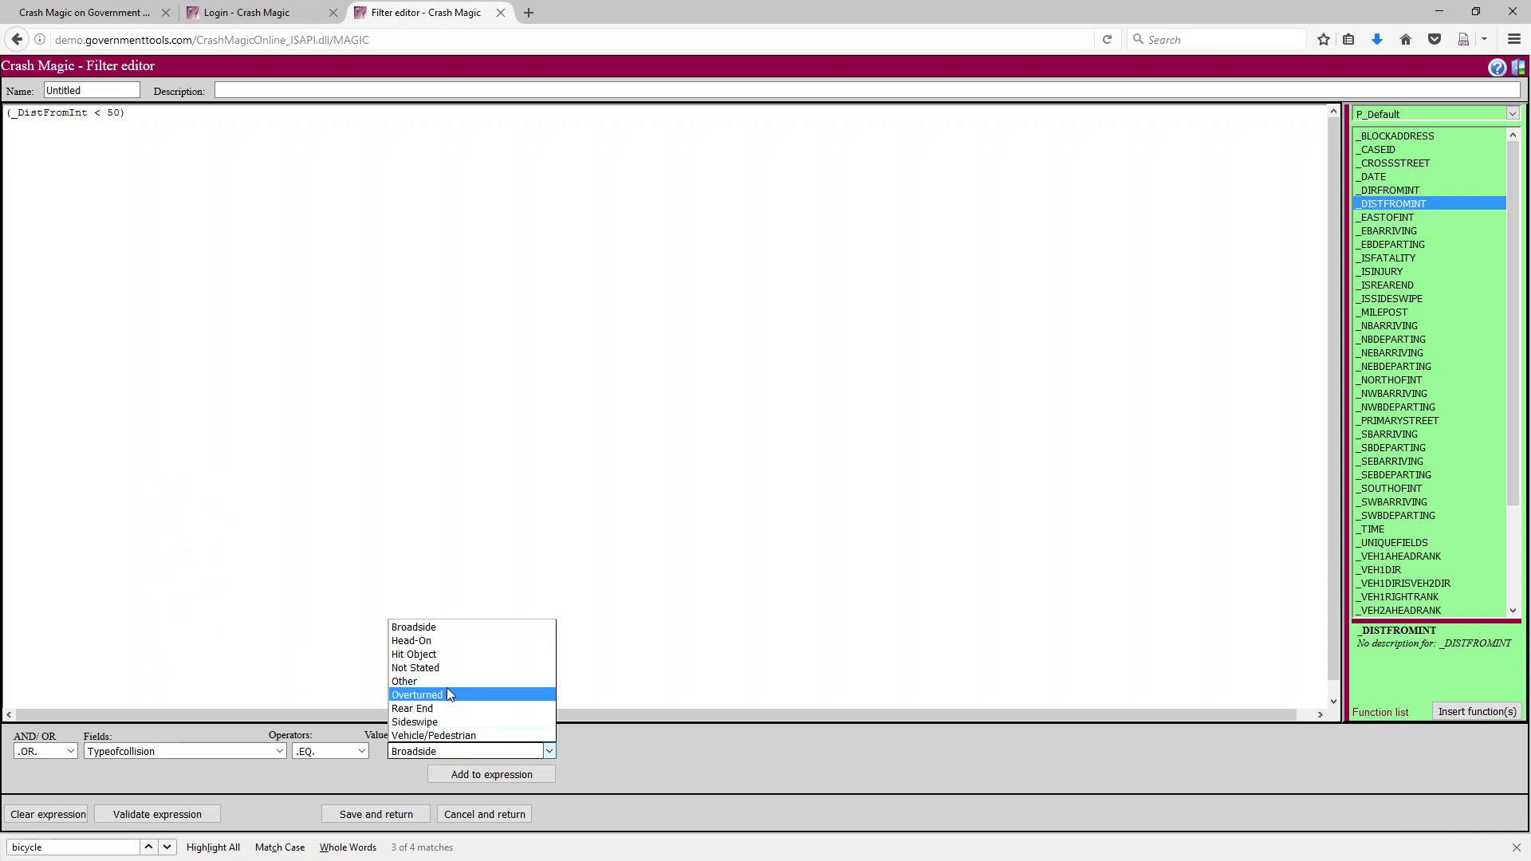
pyautogui.click(440, 707)
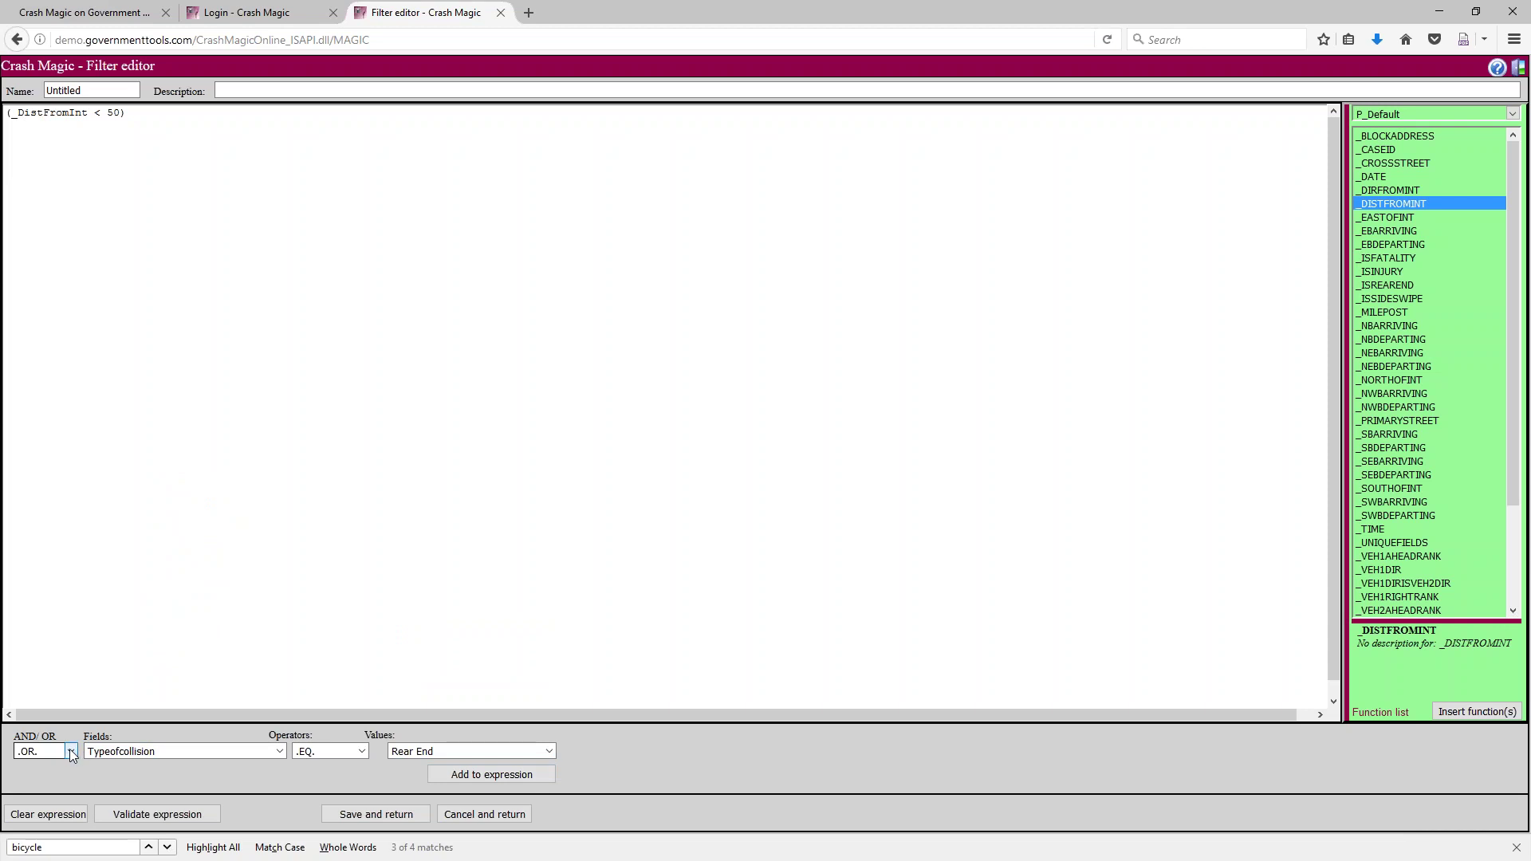
pyautogui.moveTo(151, 119); pyautogui.dragTo(5, 113)
pyautogui.hotkey('ctrl', 'c')
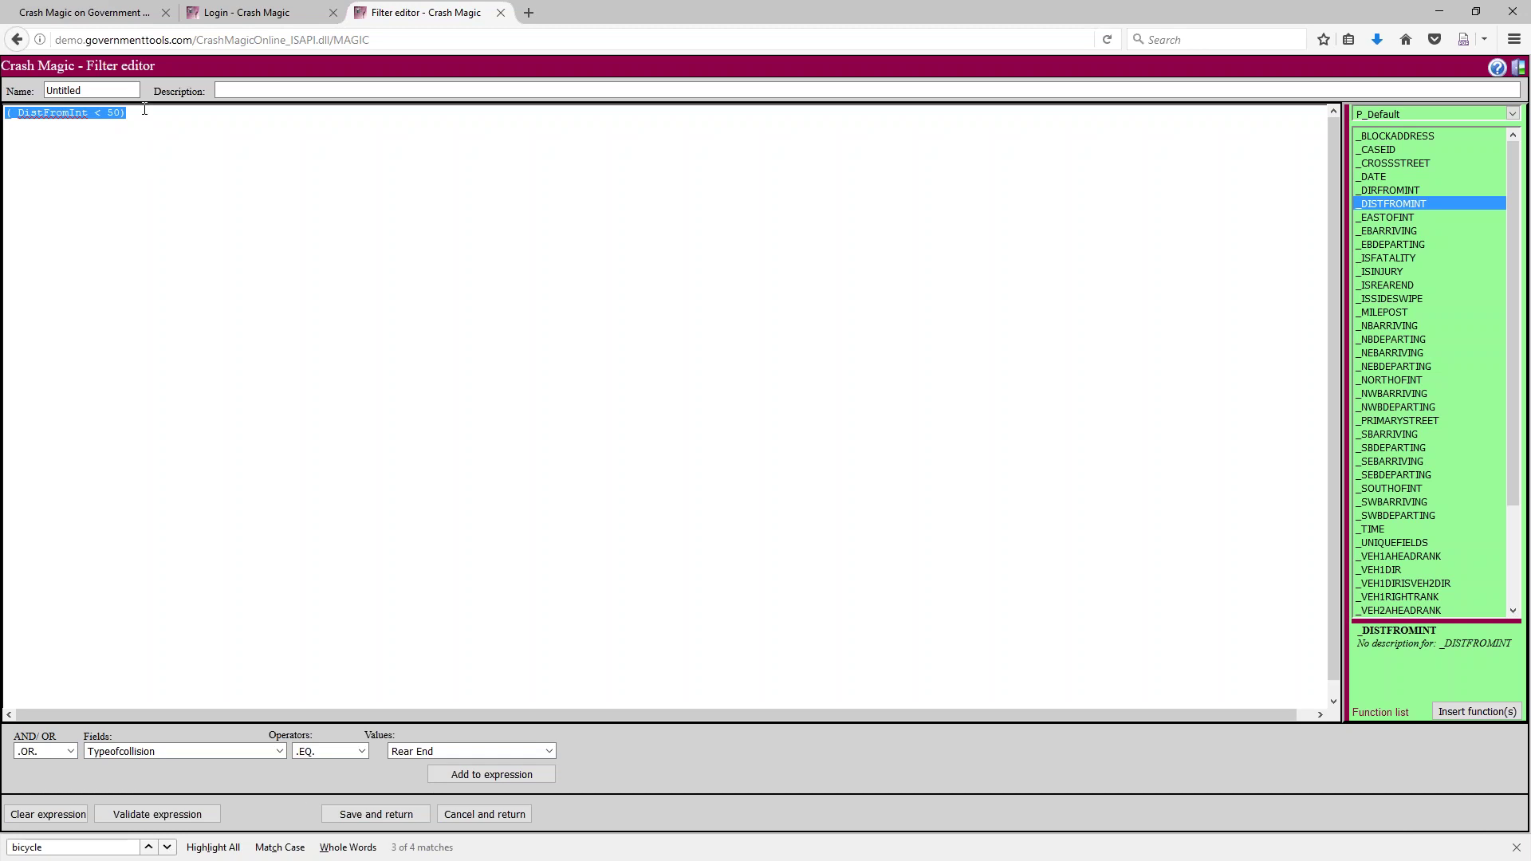
# Add .OR. and a second condition (_DistFromInt < 200) on a new line
pyautogui.click(145, 110)
pyautogui.write('.OR.')
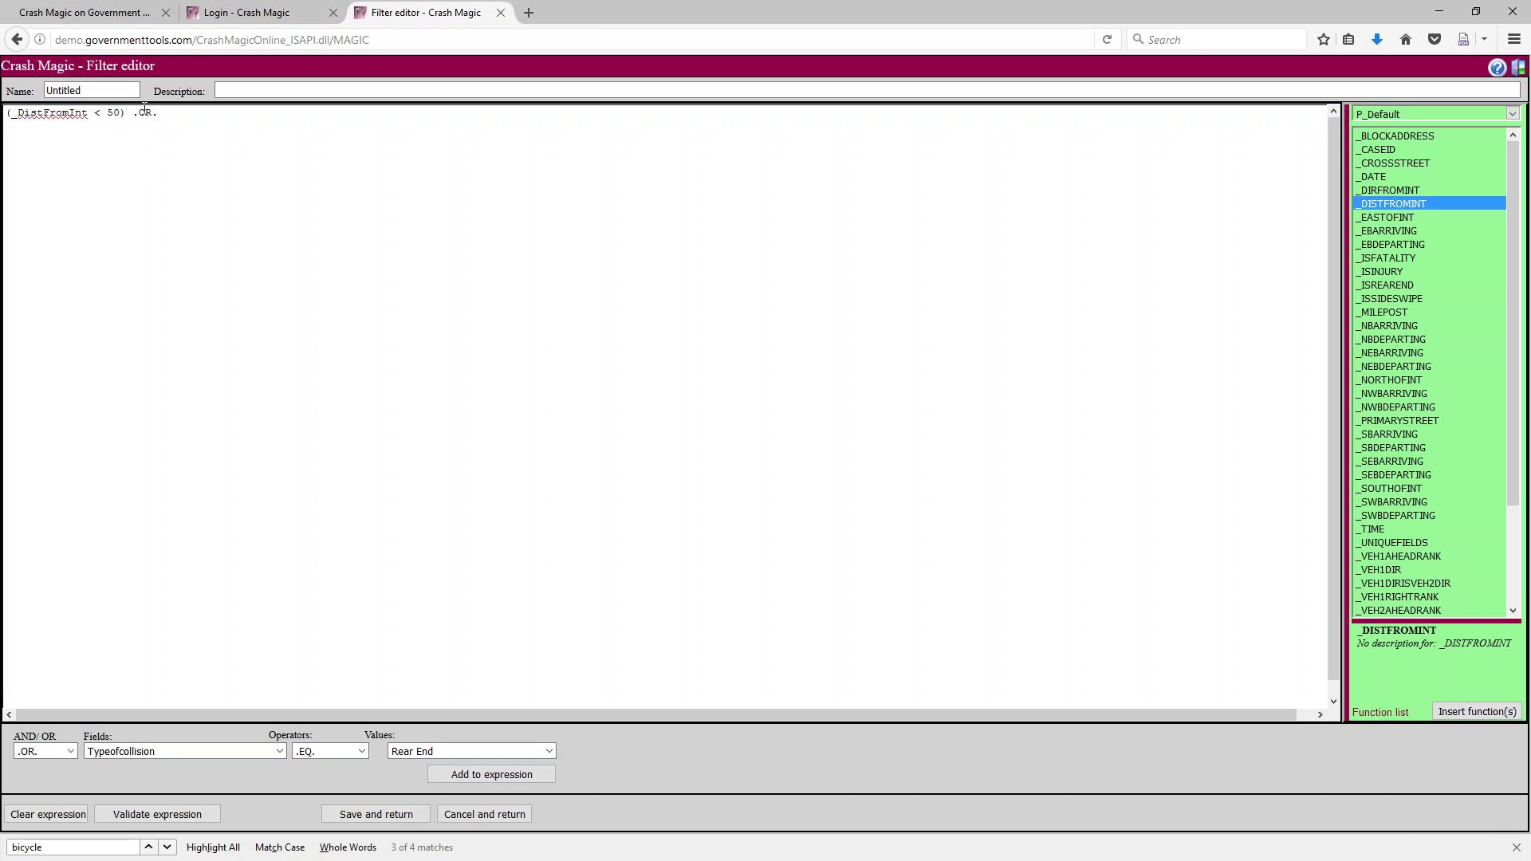
pyautogui.press('Return')
pyautogui.hotkey('ctrl', 'v')
pyautogui.press('Delete')
pyautogui.write('20')
# Append the Rear End collision type condition joined with .AND
pyautogui.click(71, 751)
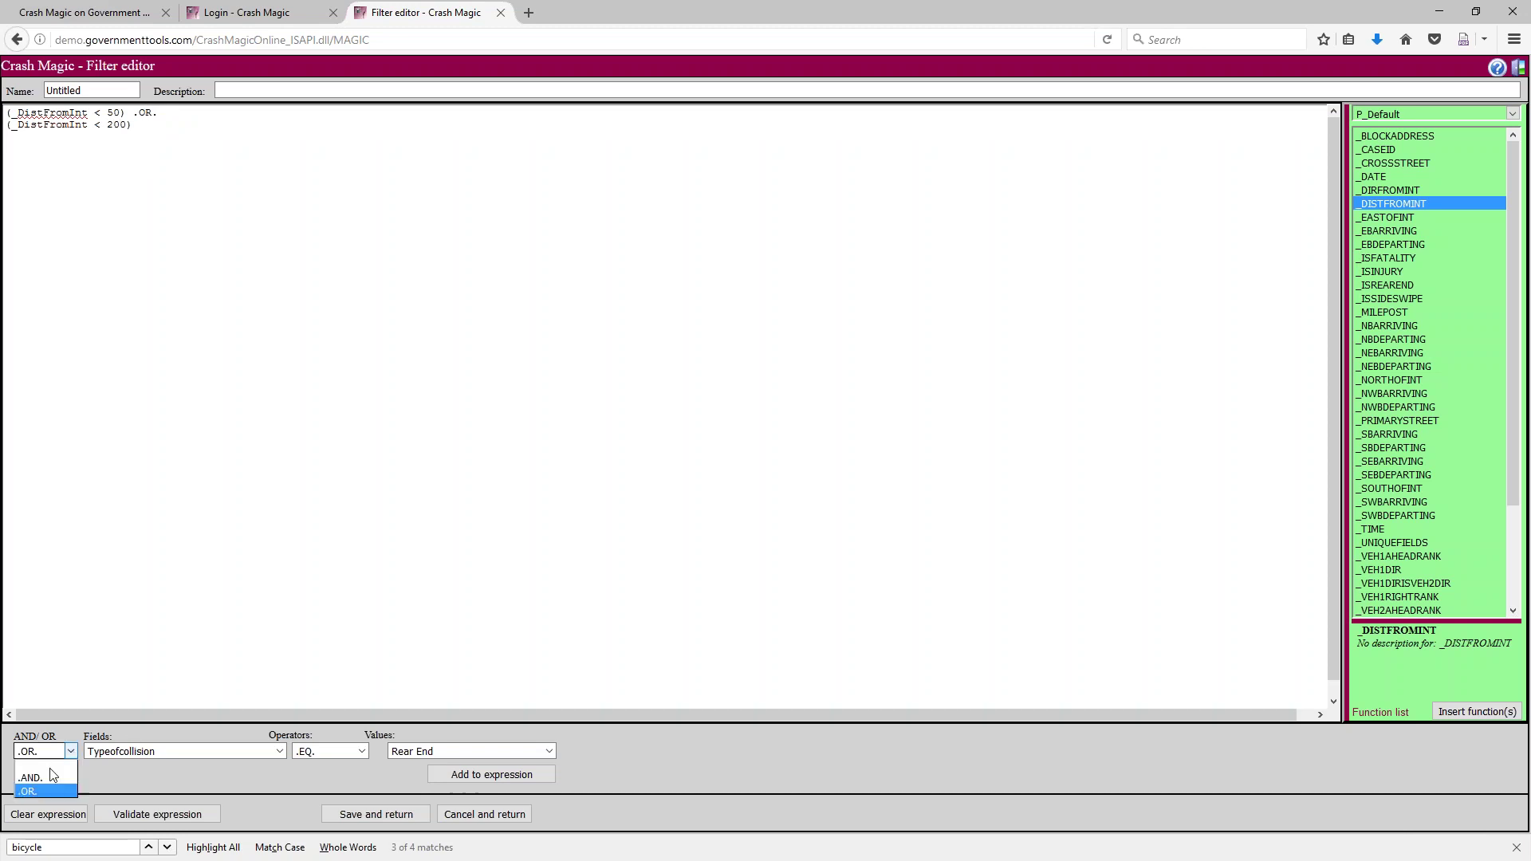
pyautogui.click(46, 778)
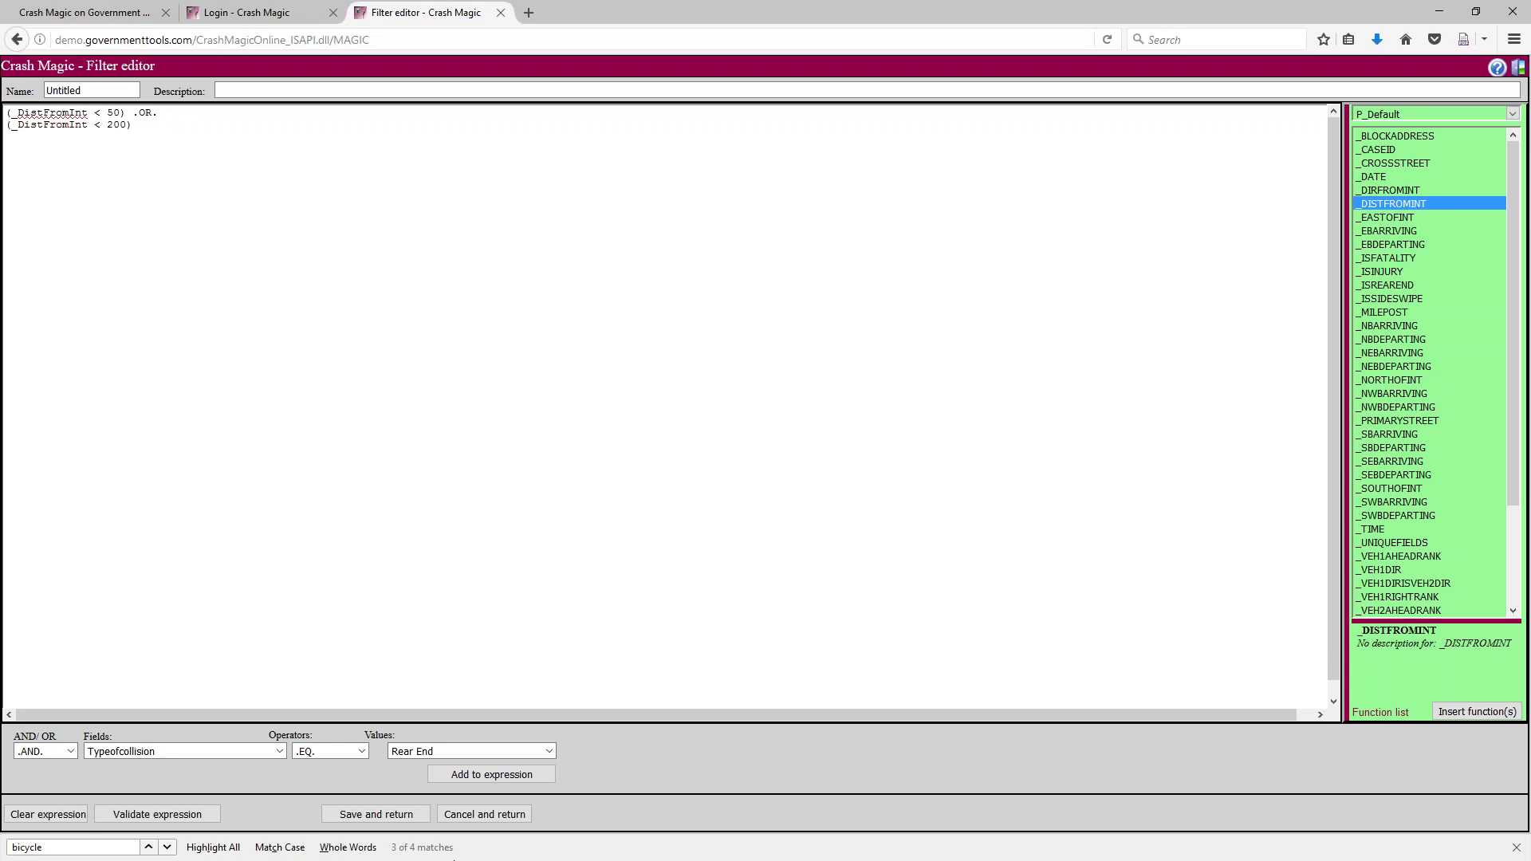
pyautogui.click(468, 775)
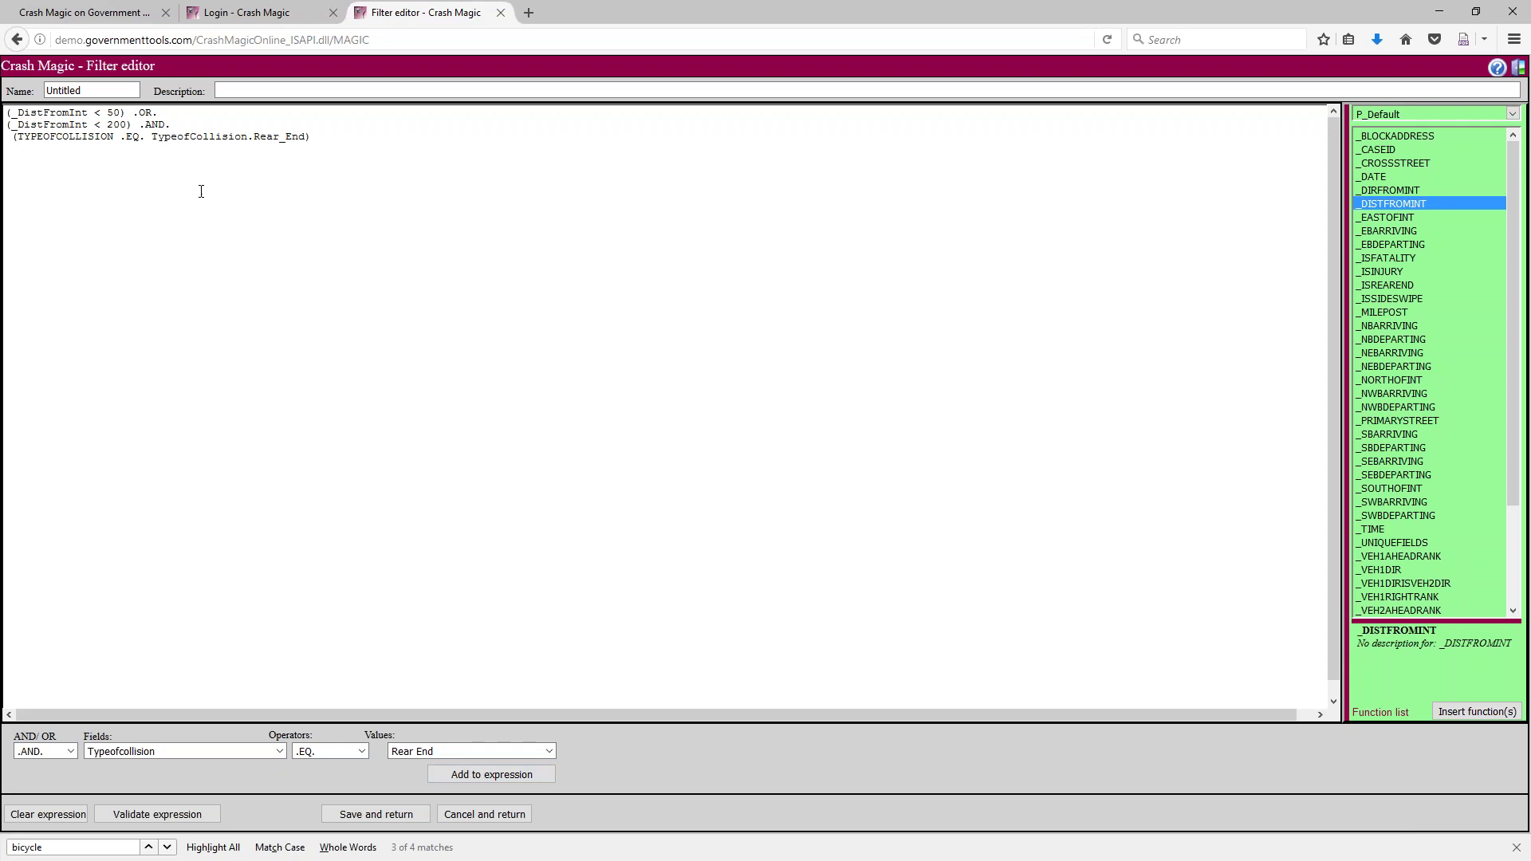
# Remove the leading space on line 3 and review the OR, AND and distance condition lines
pyautogui.click(130, 139)
pyautogui.press('Delete')
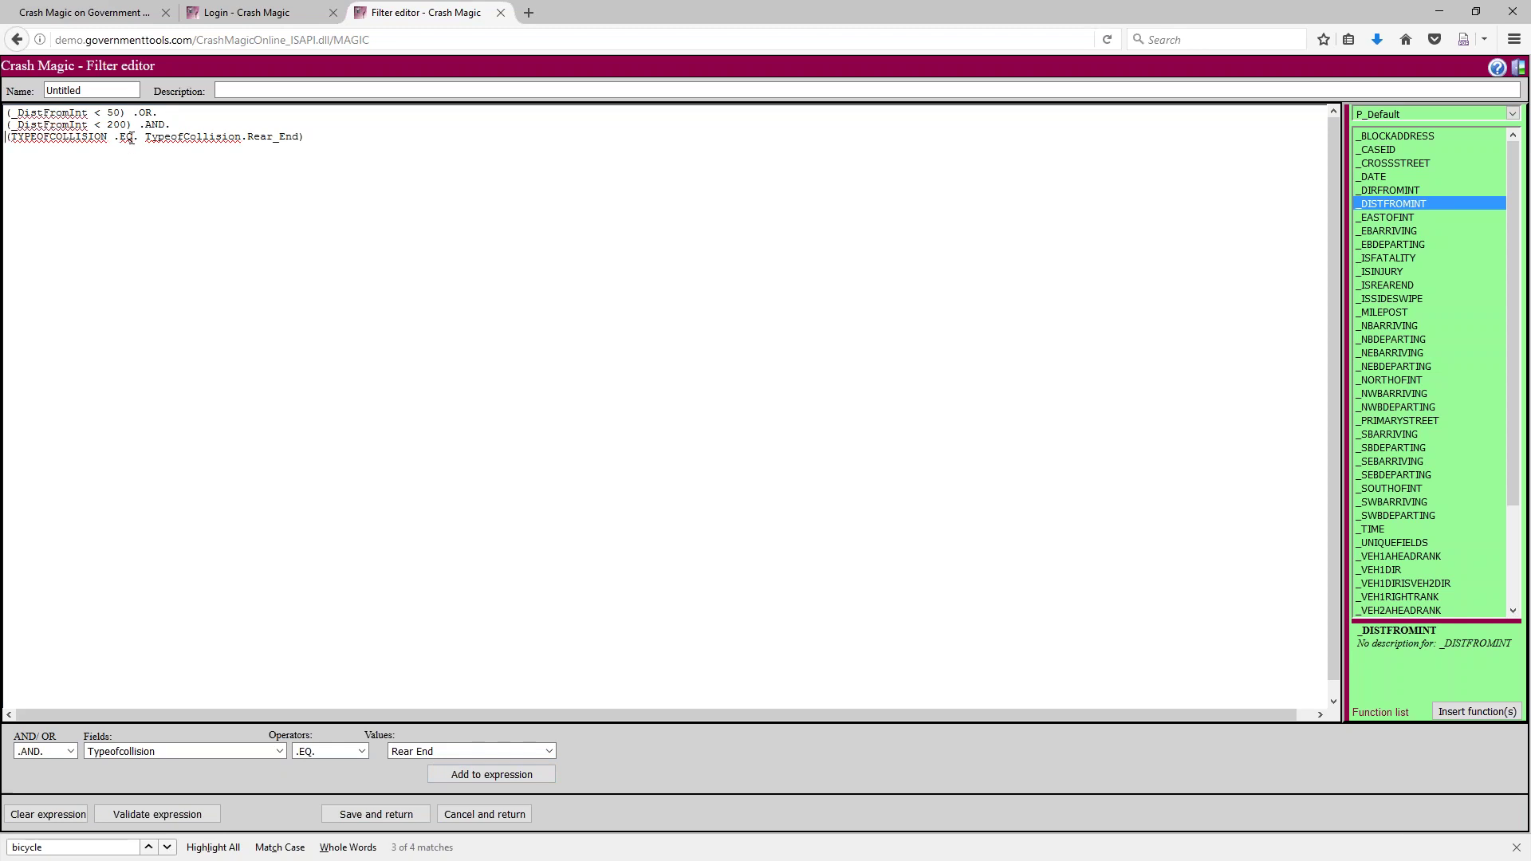
pyautogui.moveTo(160, 113); pyautogui.dragTo(133, 114)
pyautogui.doubleClick(155, 125)
pyautogui.click(168, 126)
pyautogui.moveTo(8, 112); pyautogui.dragTo(123, 114)
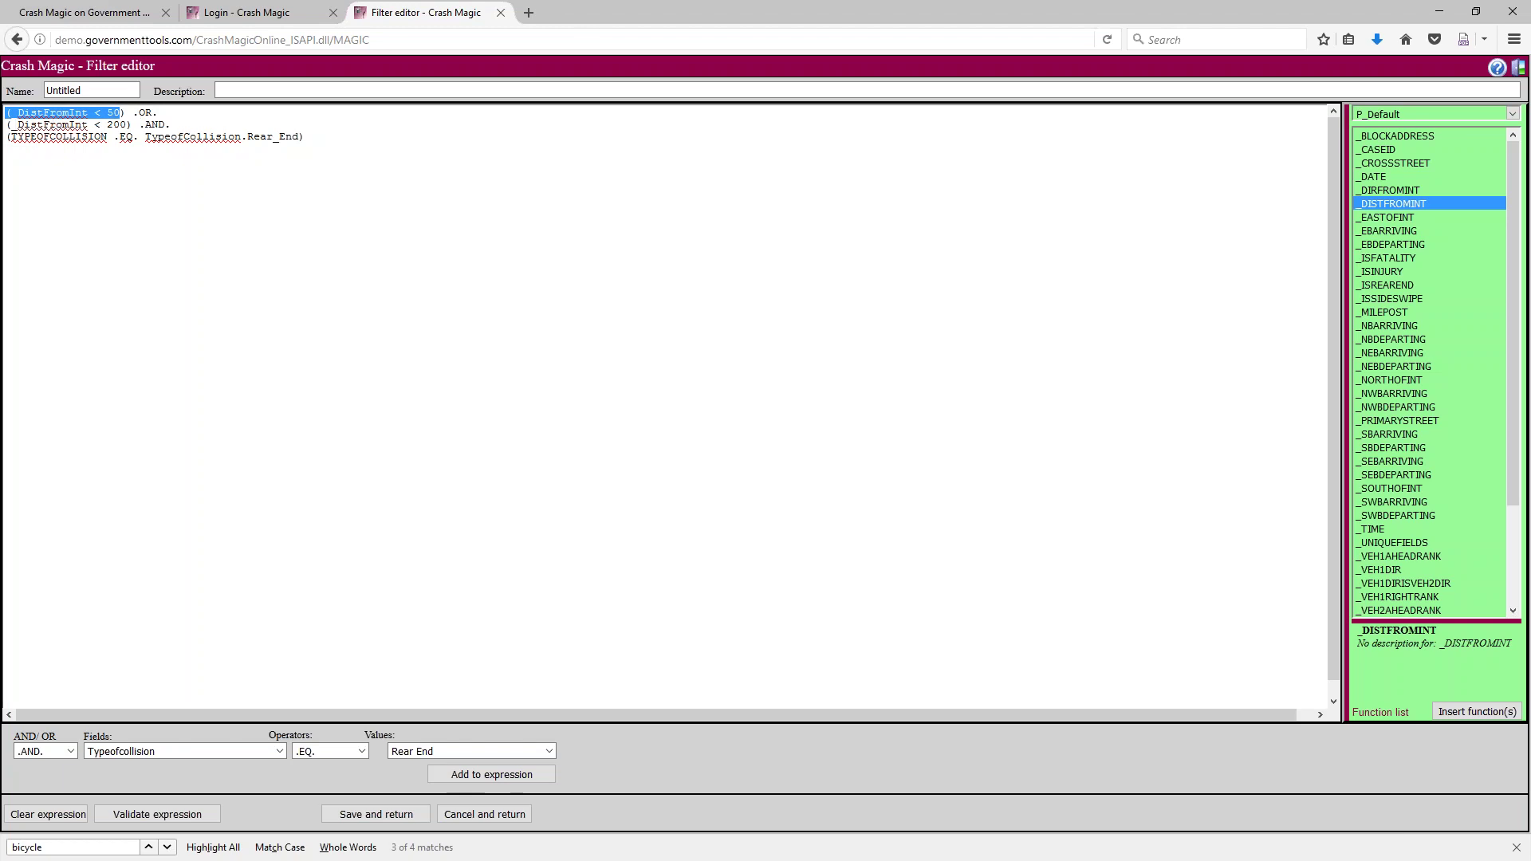
pyautogui.moveTo(8, 124); pyautogui.dragTo(318, 171)
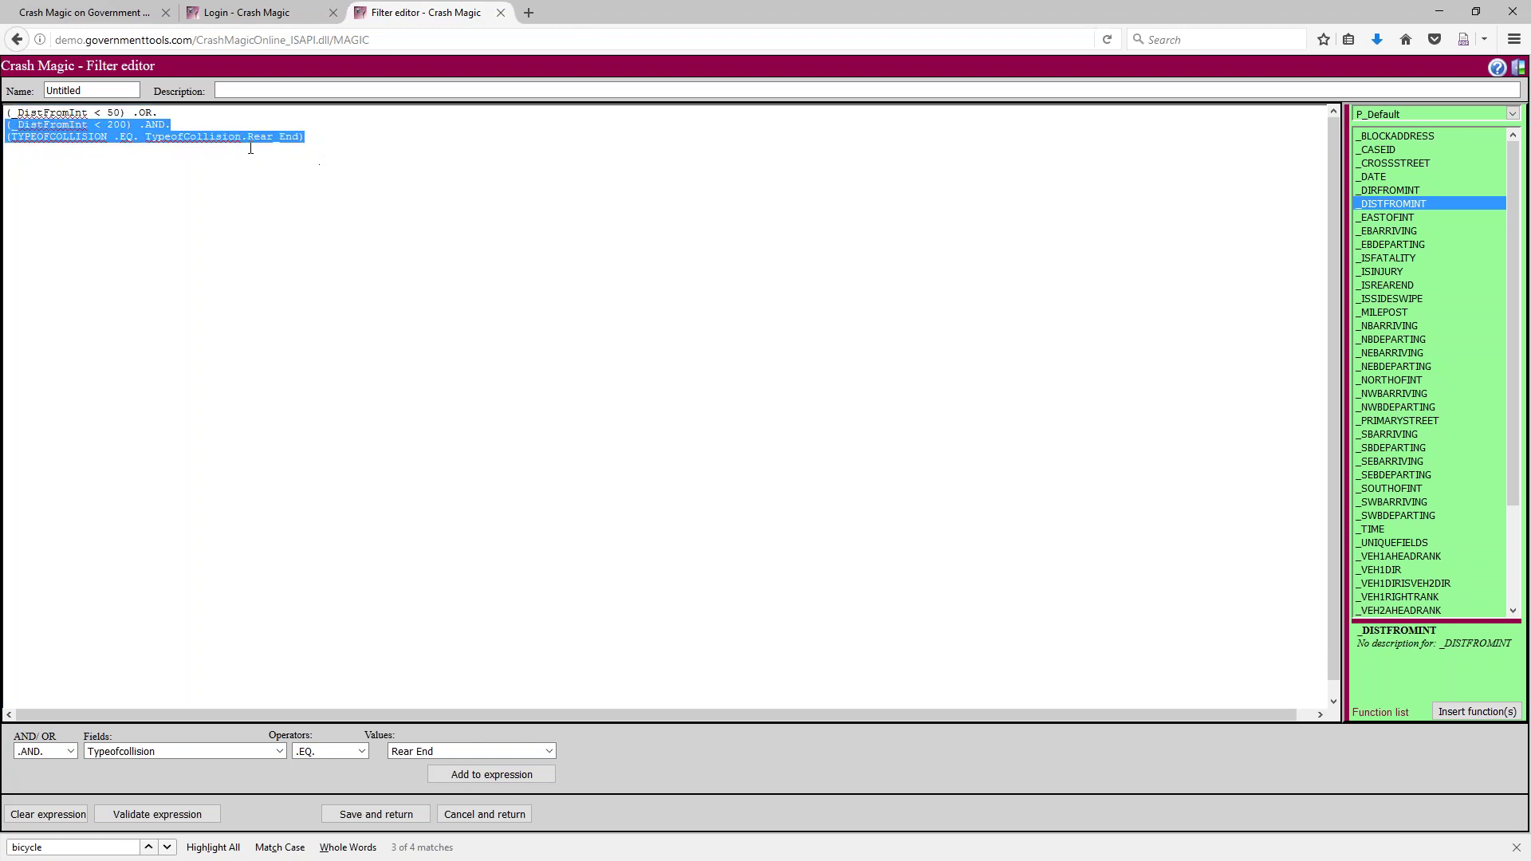
pyautogui.click(191, 117)
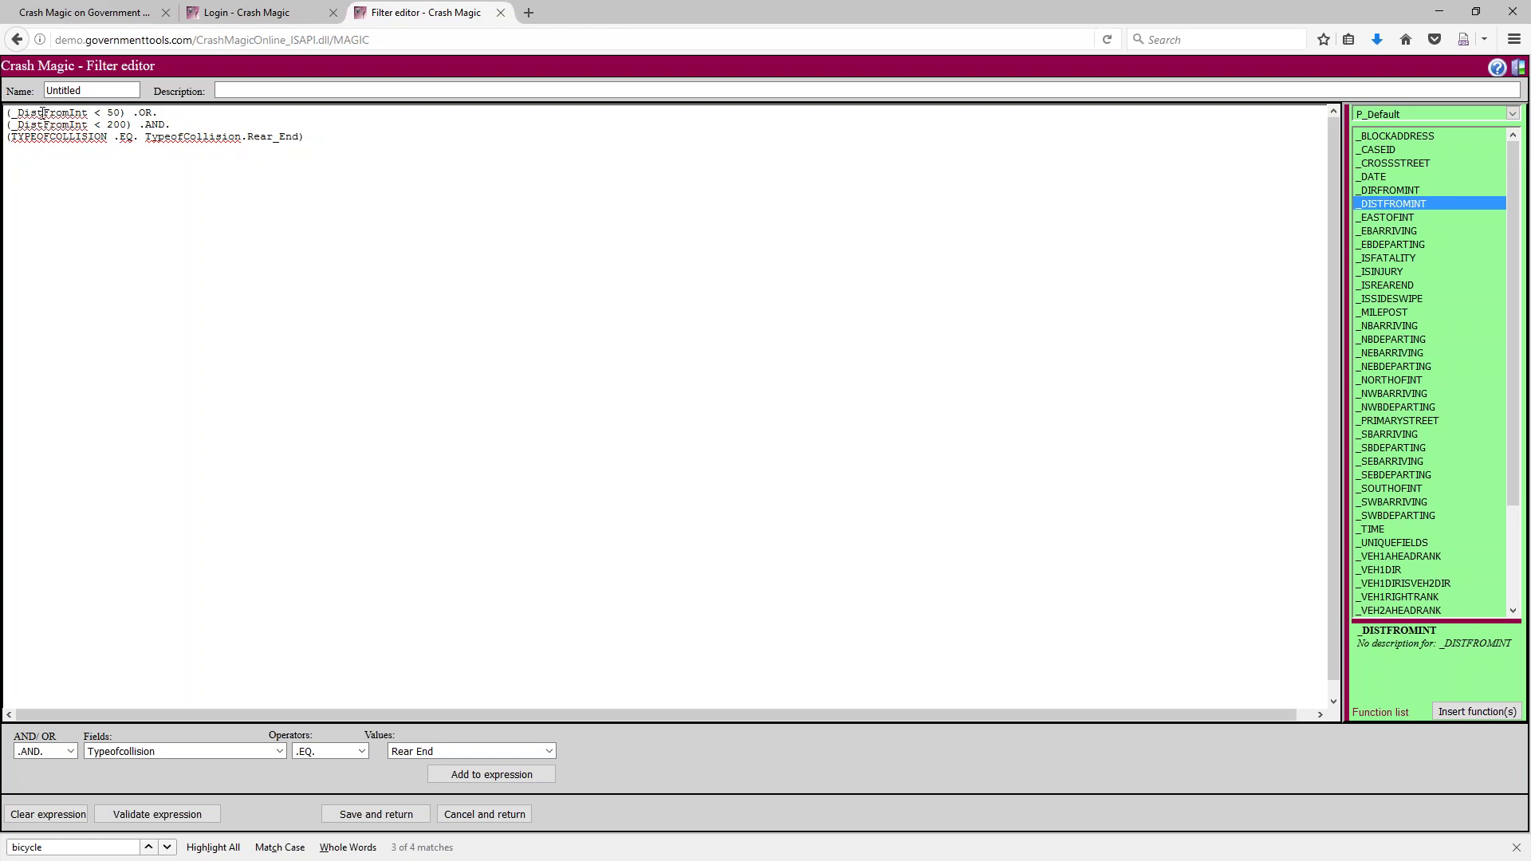
pyautogui.moveTo(8, 112); pyautogui.dragTo(140, 128)
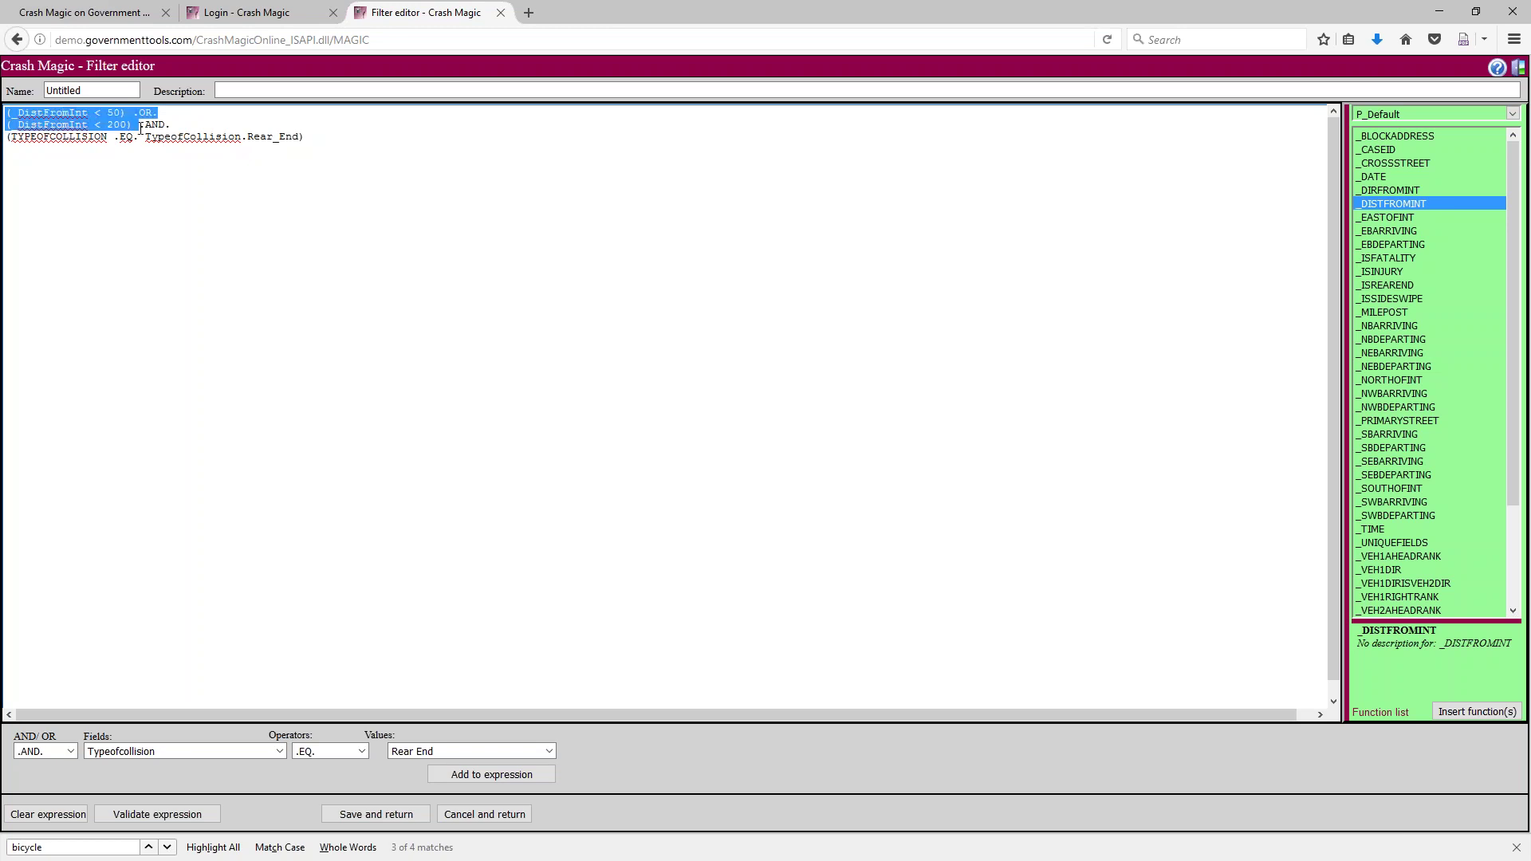
pyautogui.moveTo(140, 128); pyautogui.dragTo(304, 257)
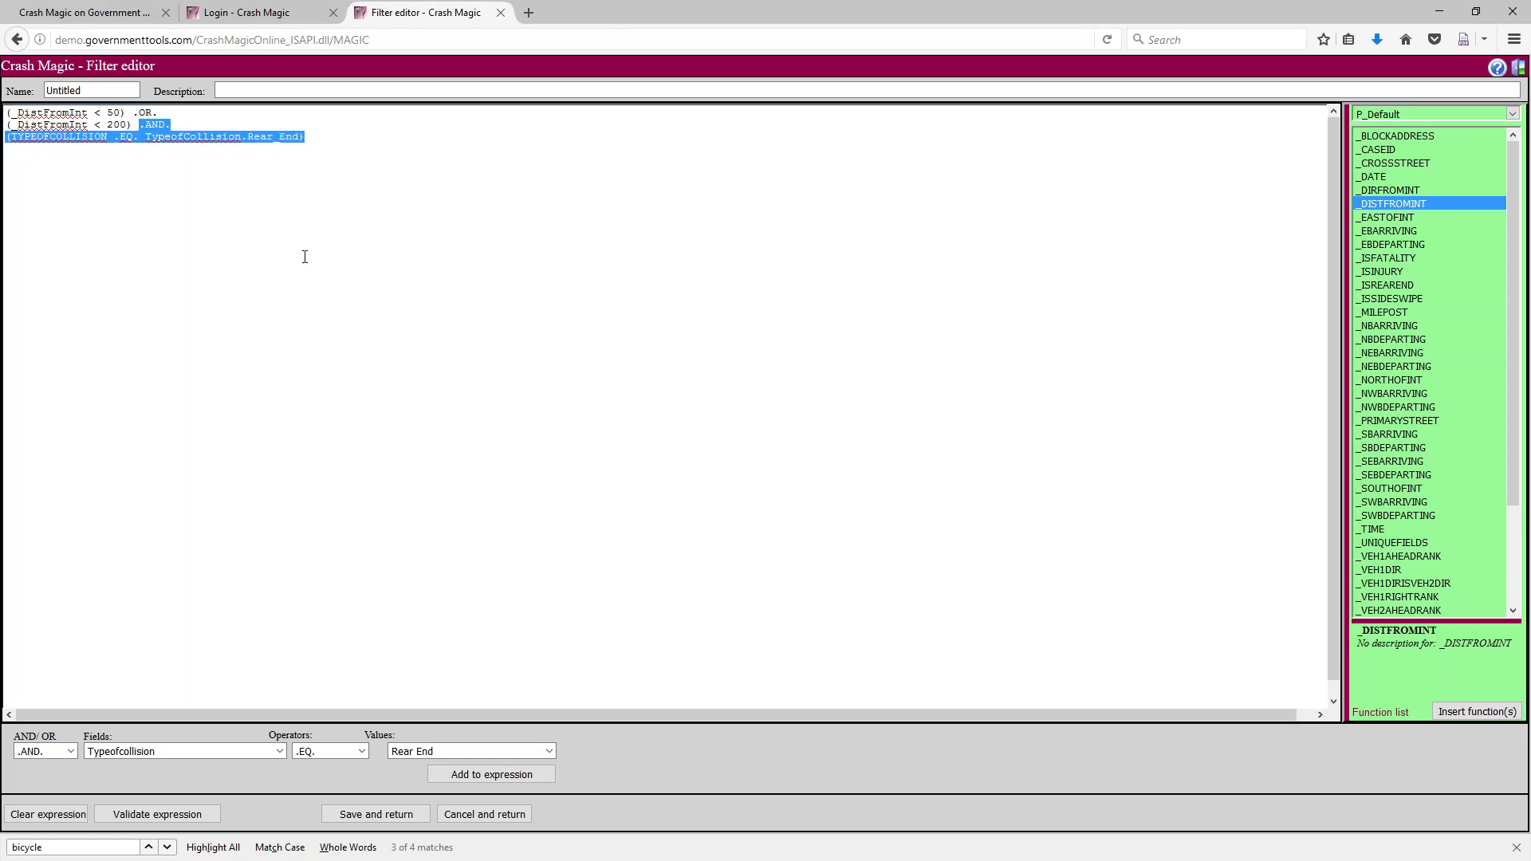
# Wrap the under-200 distance and Rear End conditions in parentheses on their own lines
pyautogui.click(213, 153)
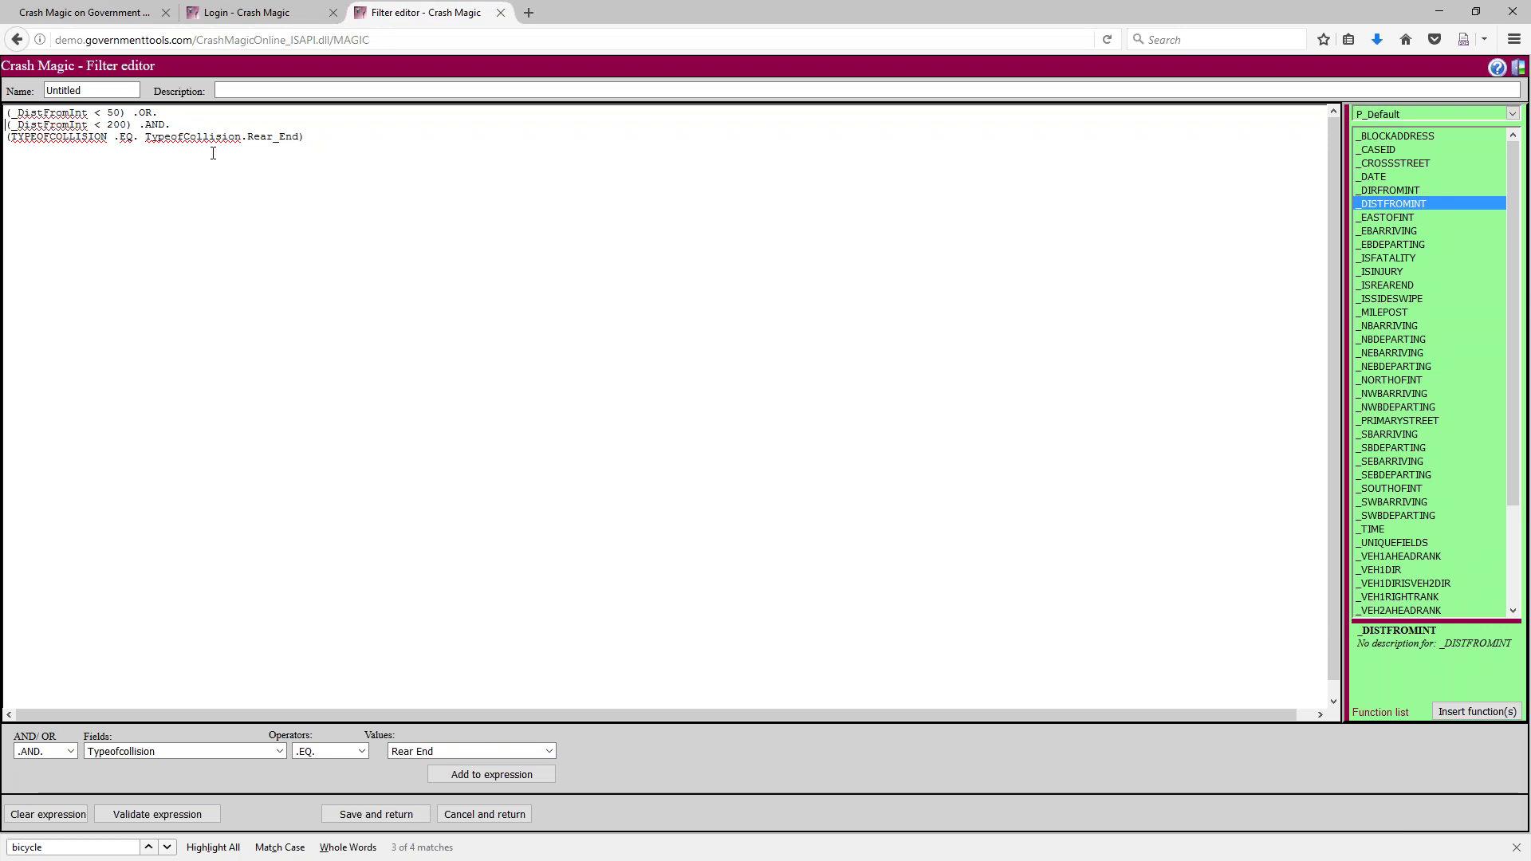
pyautogui.write('(')
pyautogui.click(213, 153)
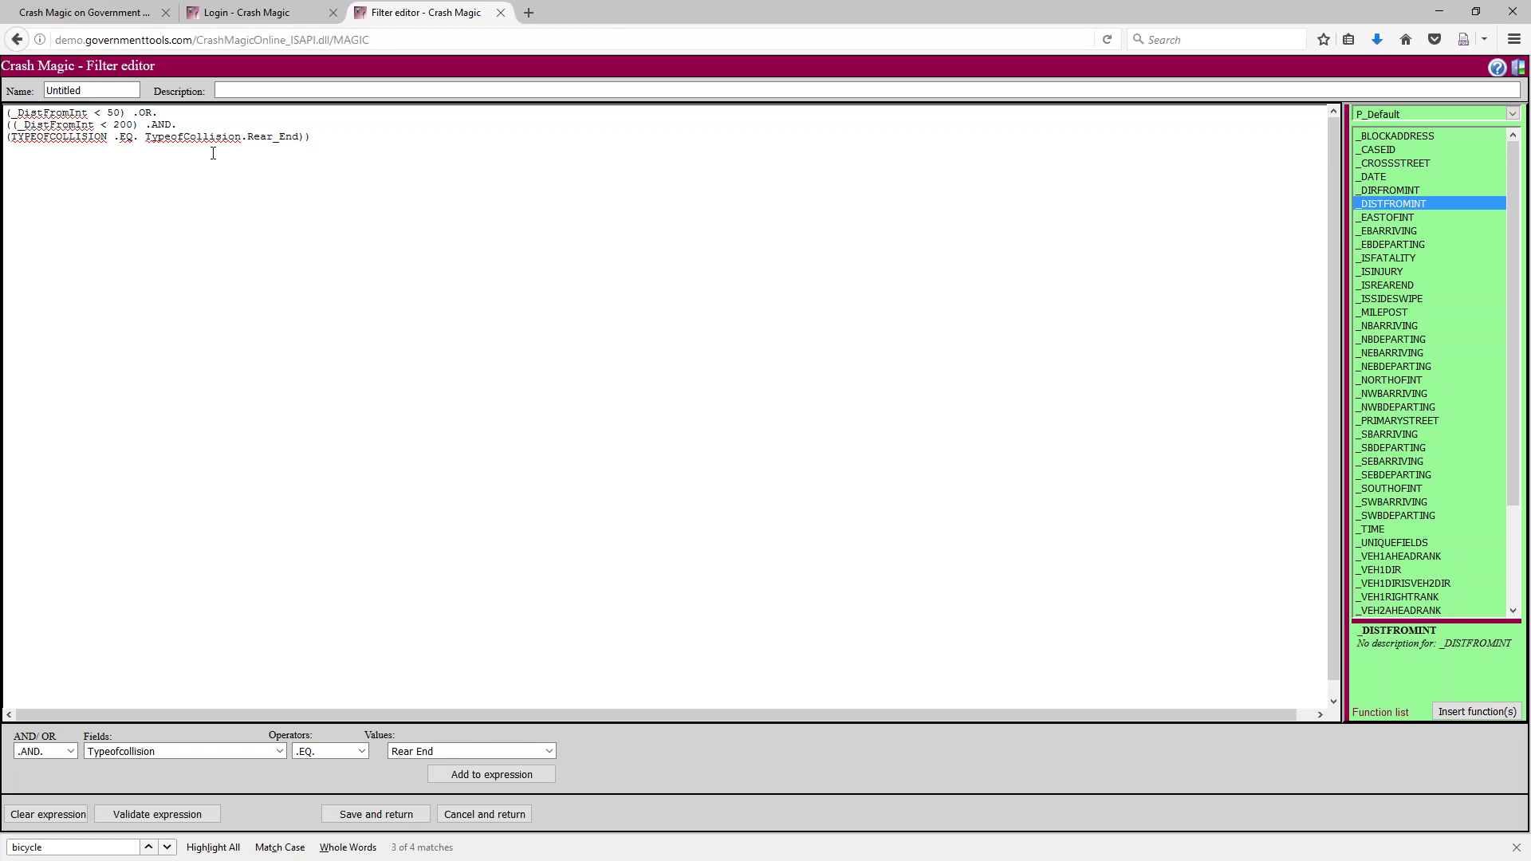
pyautogui.press('Return')
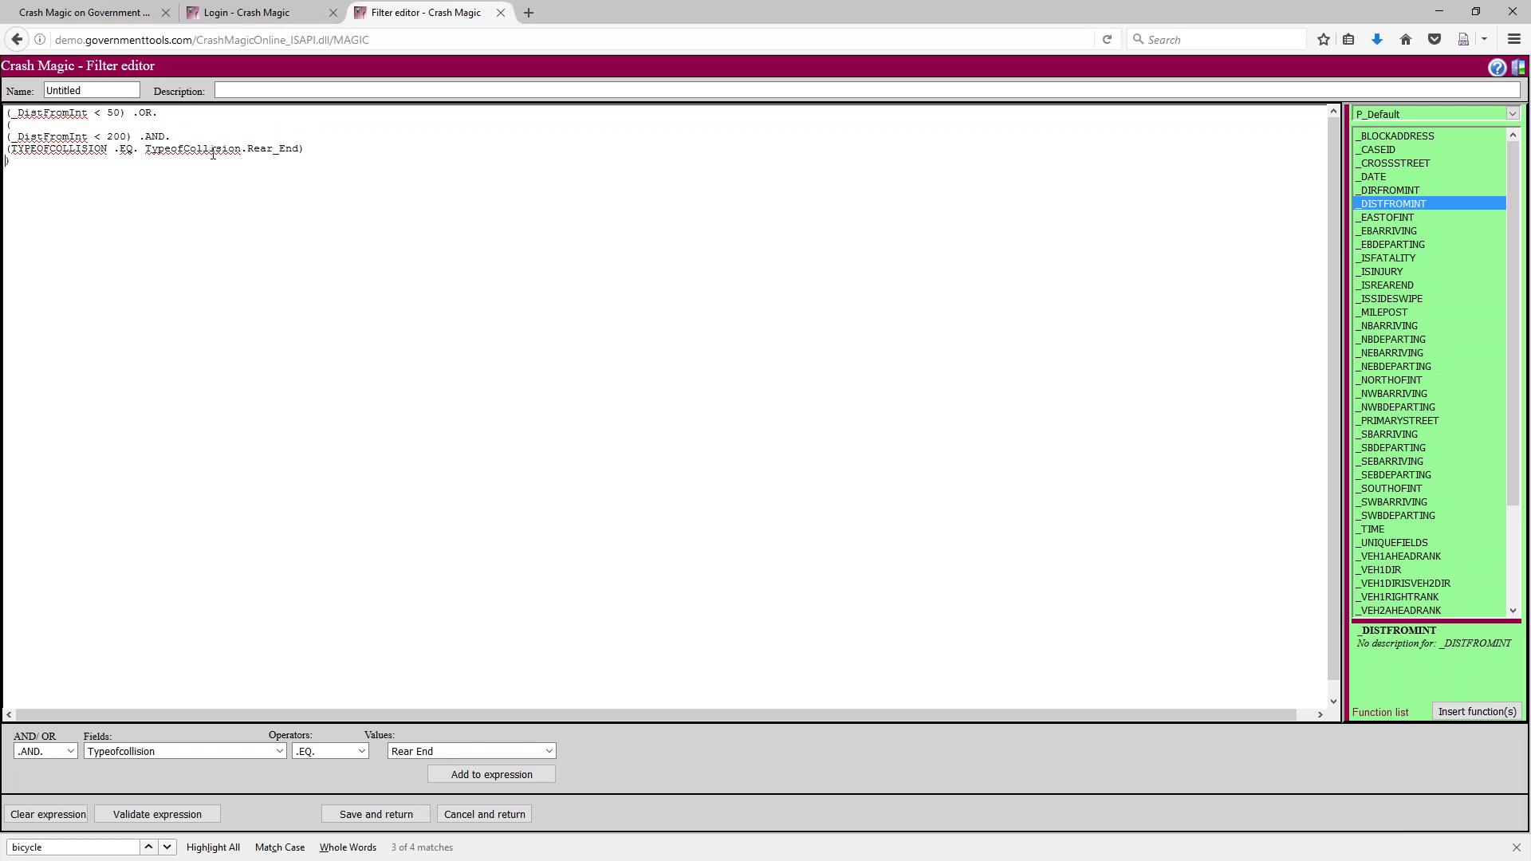
pyautogui.press('Return')
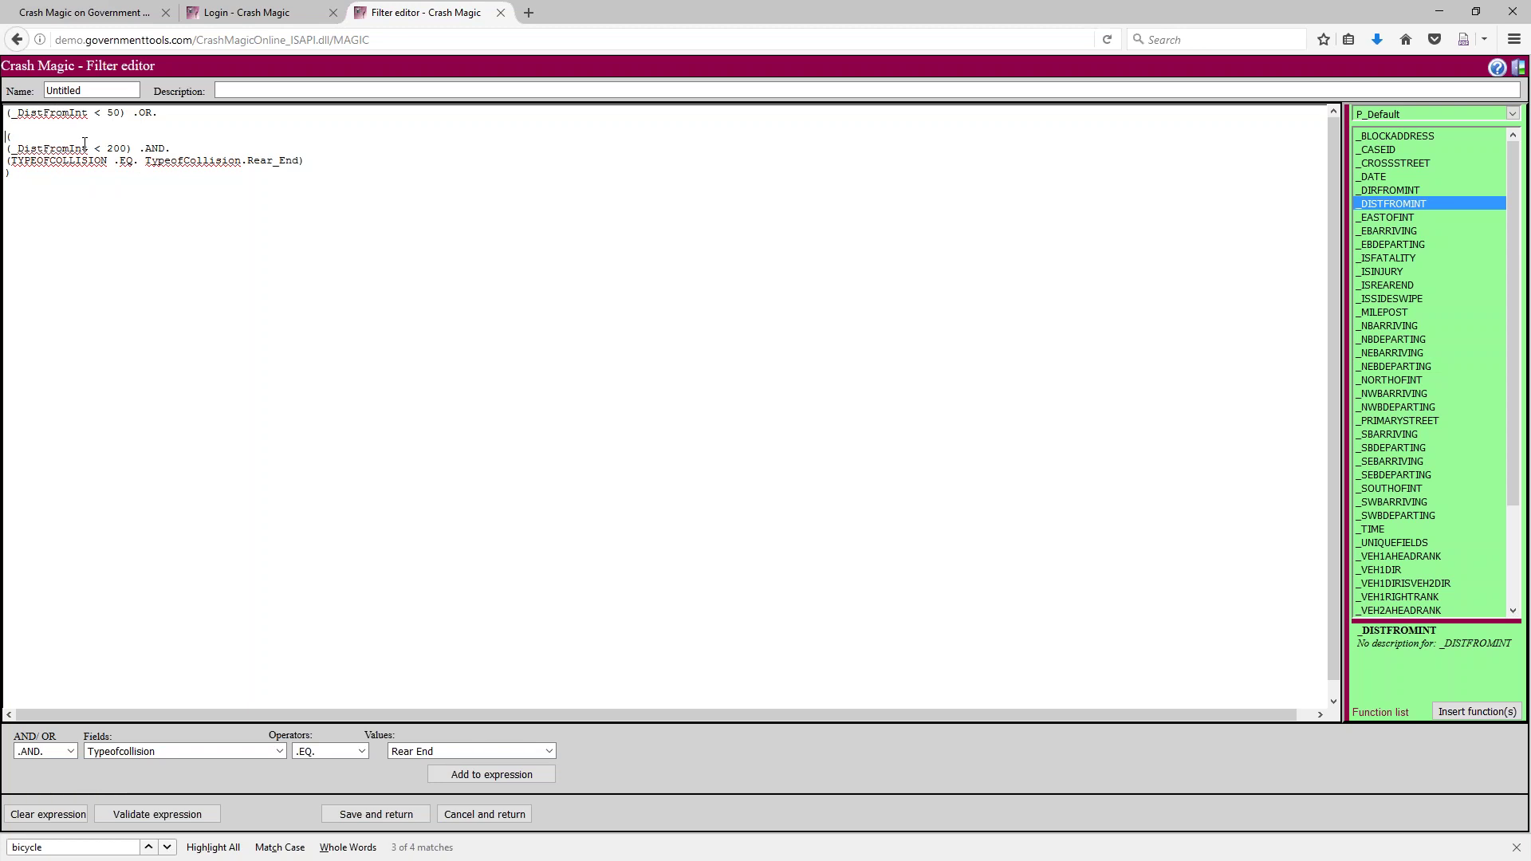
pyautogui.moveTo(13, 138); pyautogui.dragTo(7, 170)
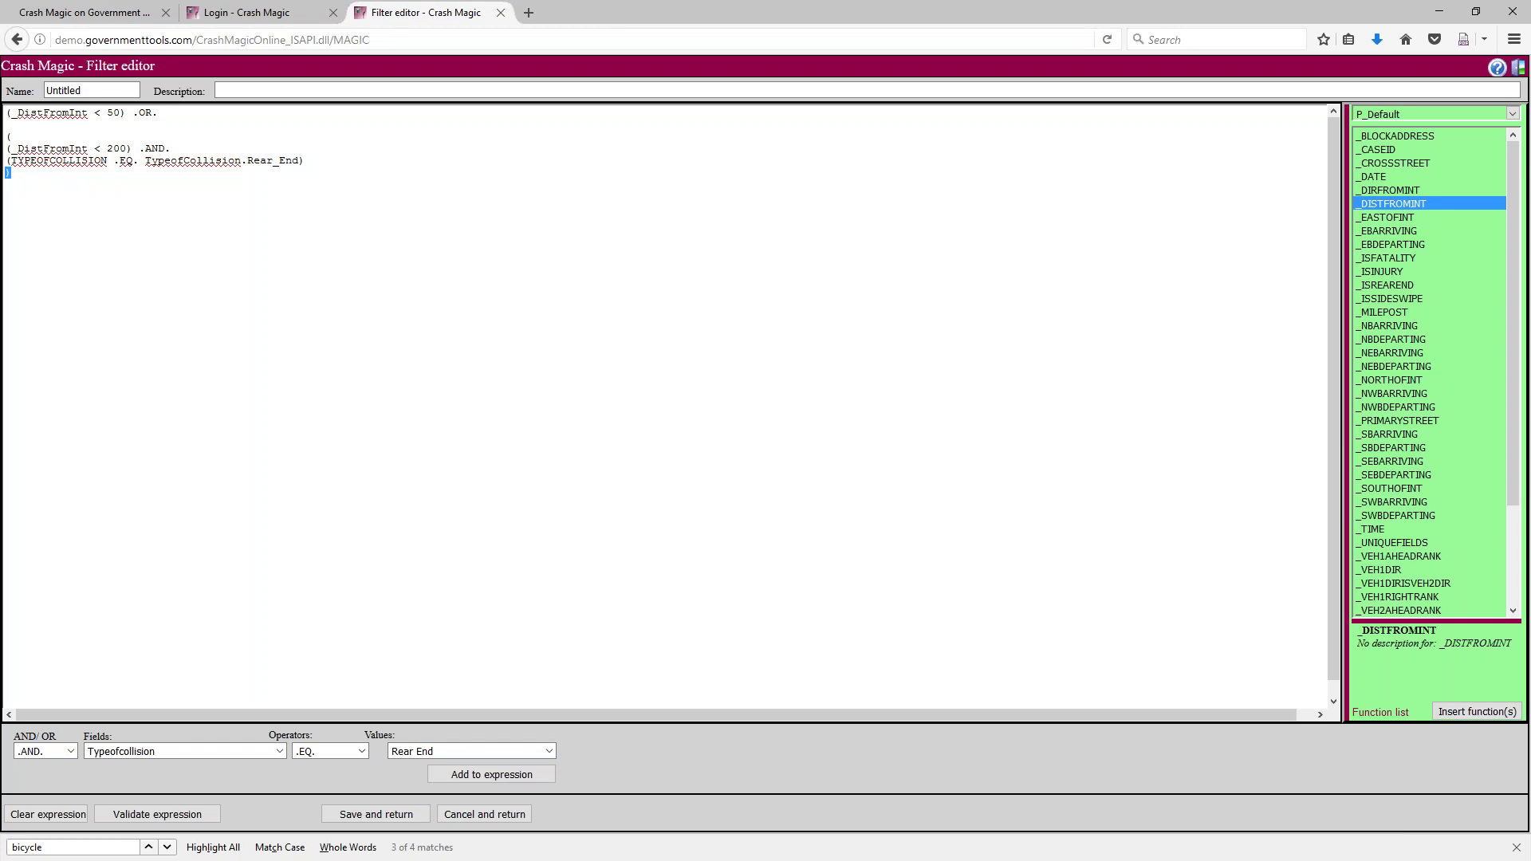
pyautogui.hotkey('alt', 'Tab')
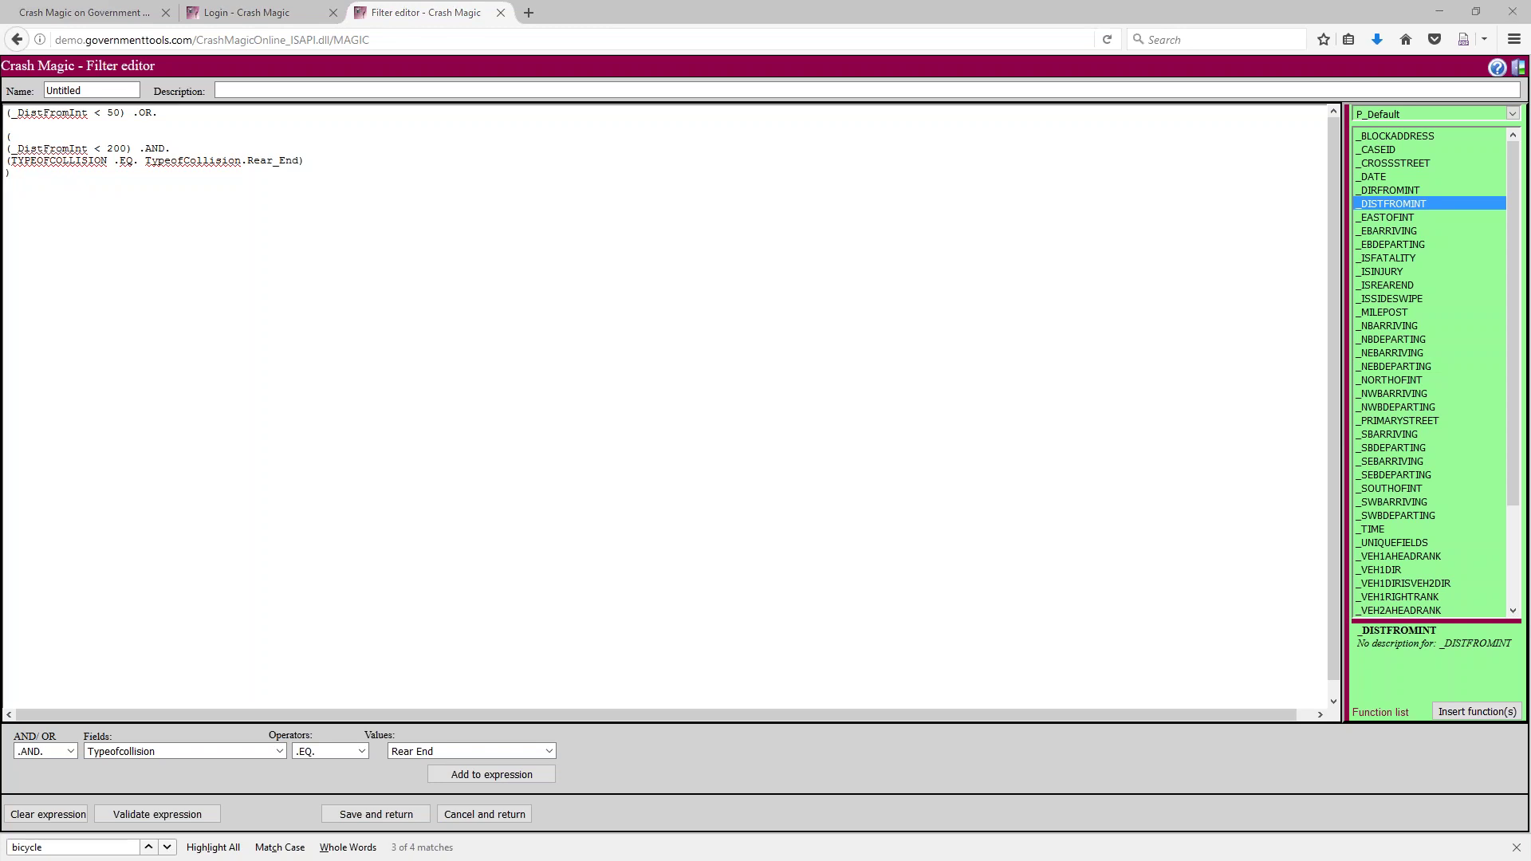
# Open Google Maps in Internet Explorer and search for Walnut Creek, CA
pyautogui.hotkey('alt', 'd')
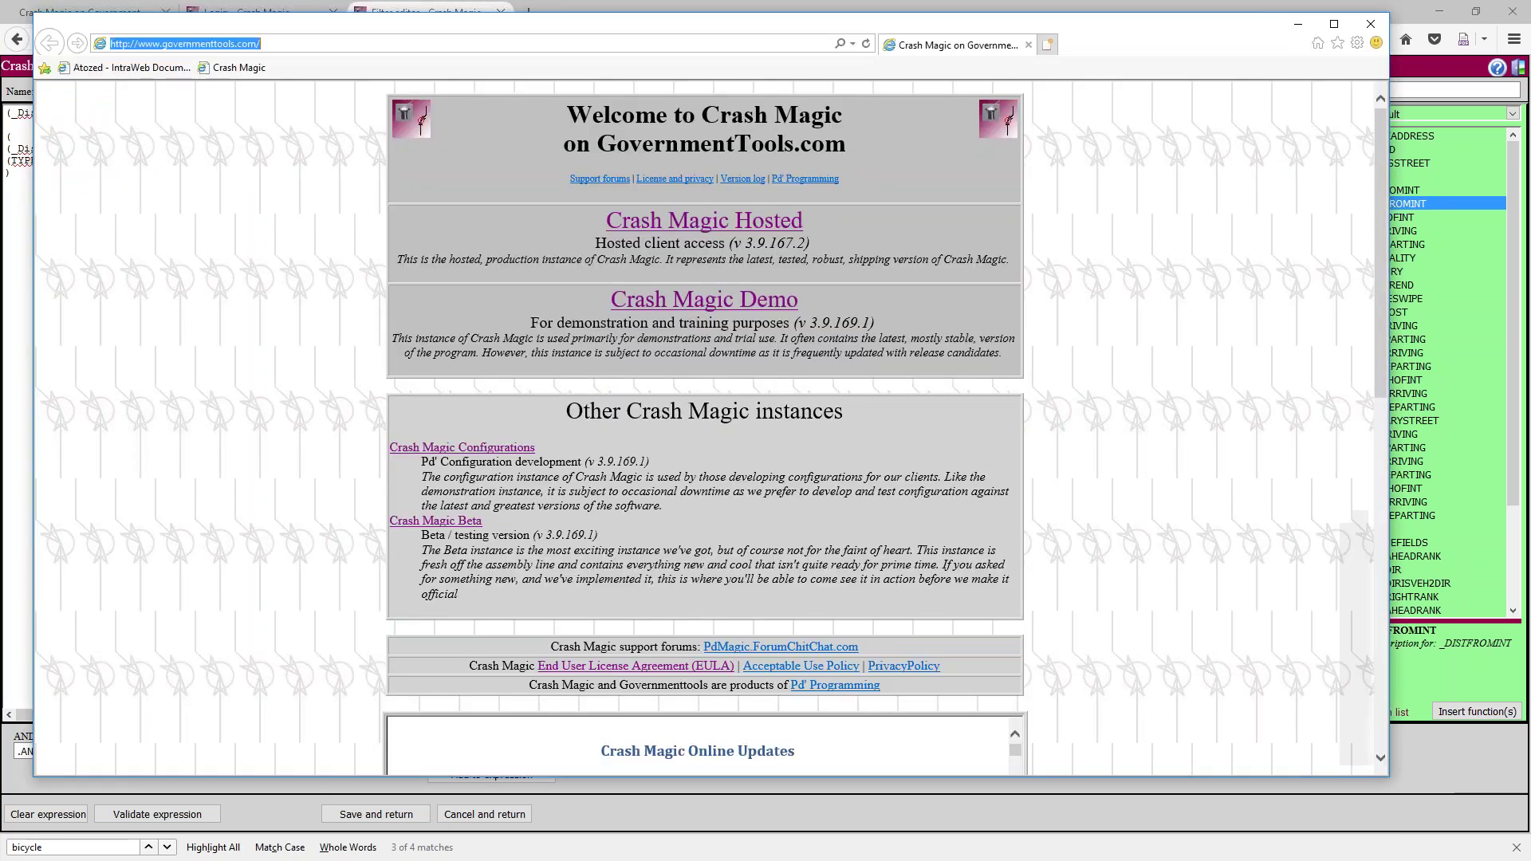
pyautogui.write('maps.google')
pyautogui.press('Return')
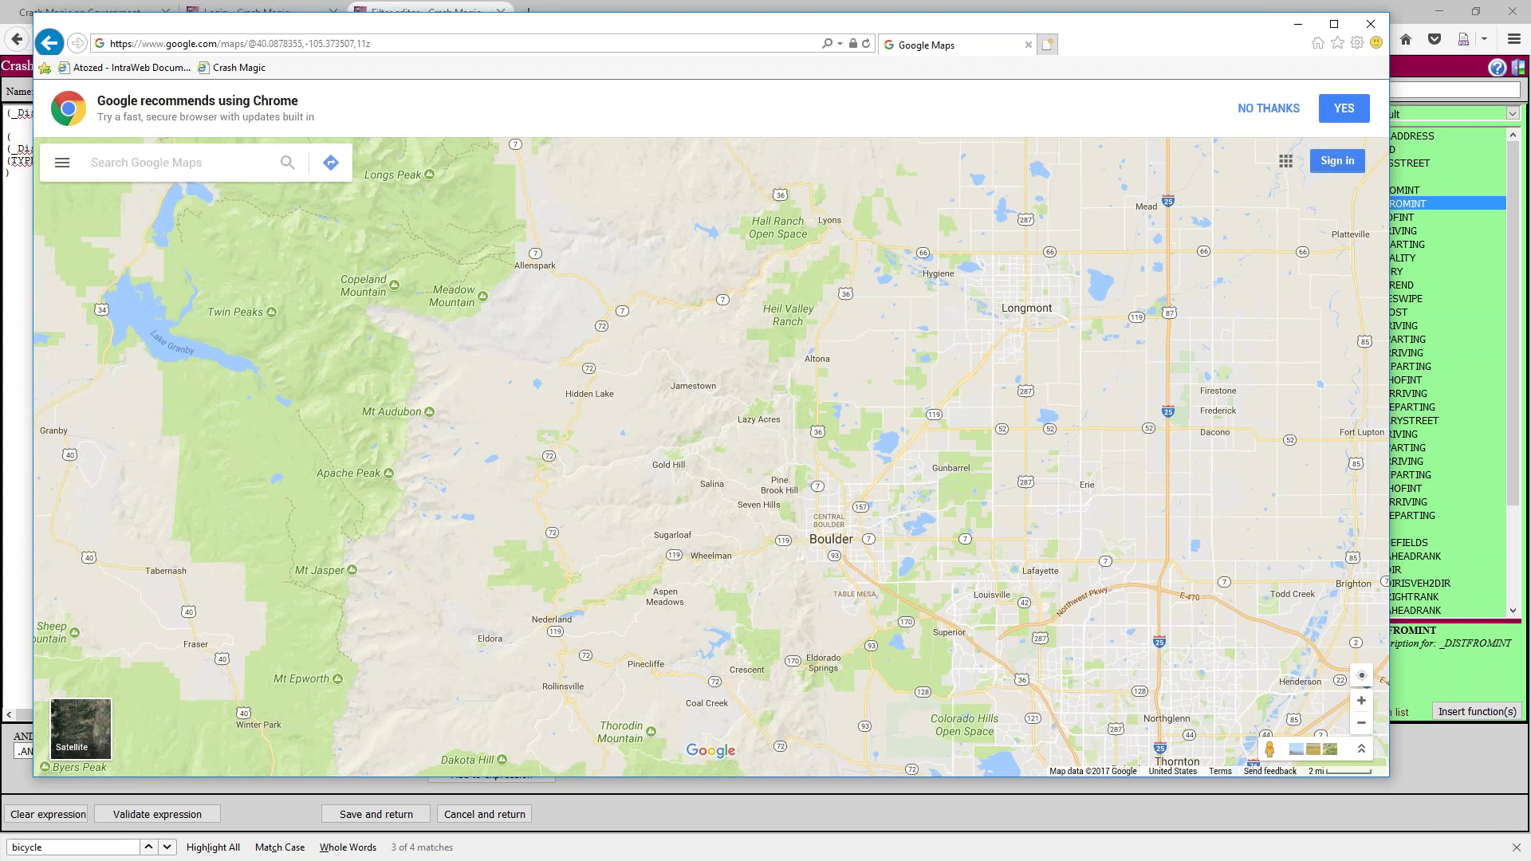
pyautogui.write('walnut c')
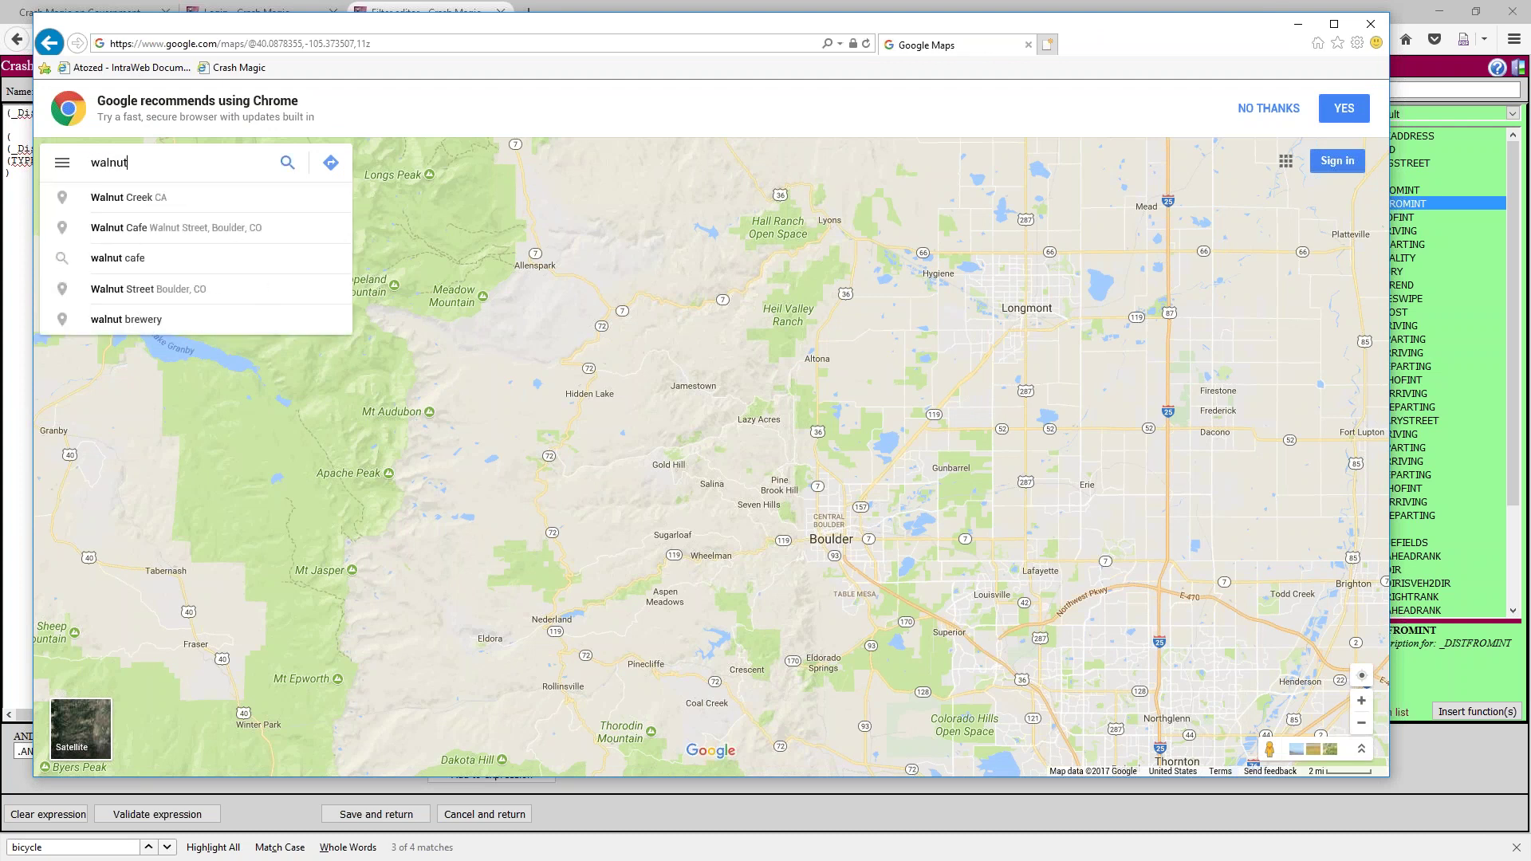
pyautogui.press('Down')
pyautogui.press('Return')
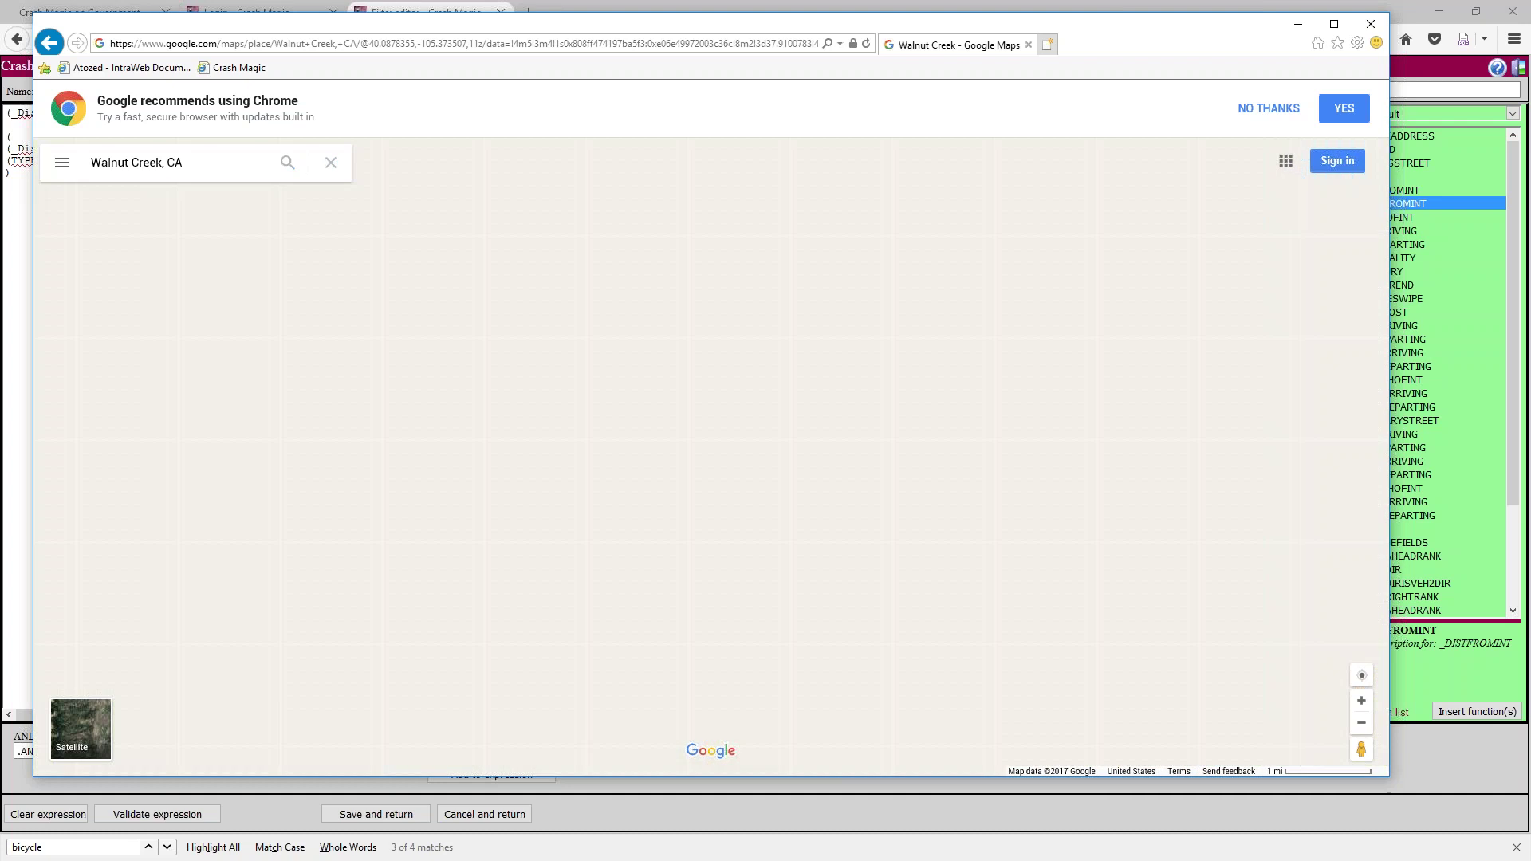
# Zoom and pan the map into downtown Walnut Creek's streets
pyautogui.scroll(5, 782, 419)
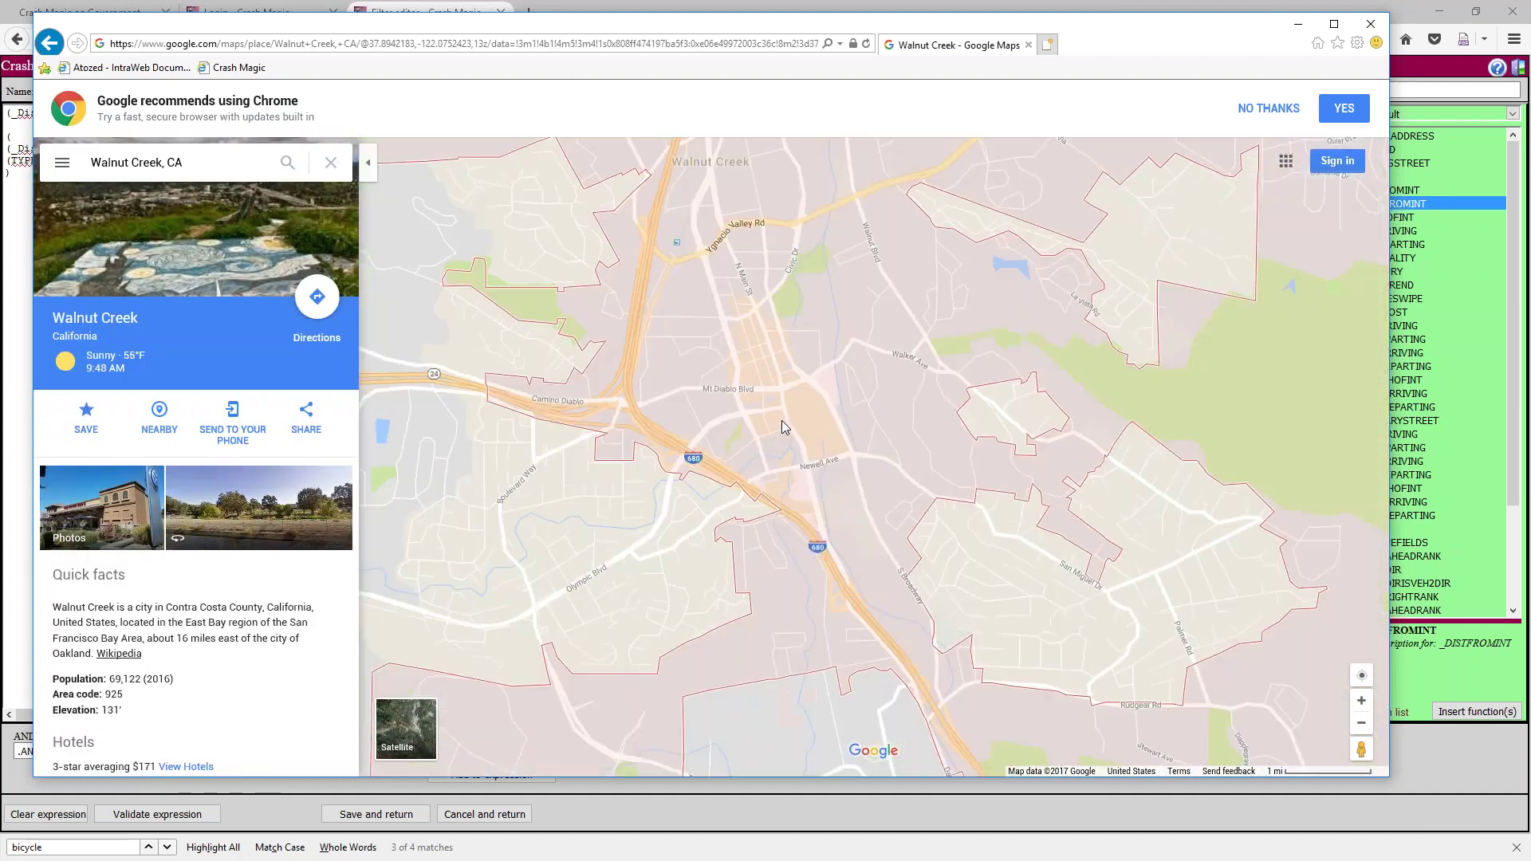
pyautogui.moveTo(927, 264); pyautogui.dragTo(932, 387)
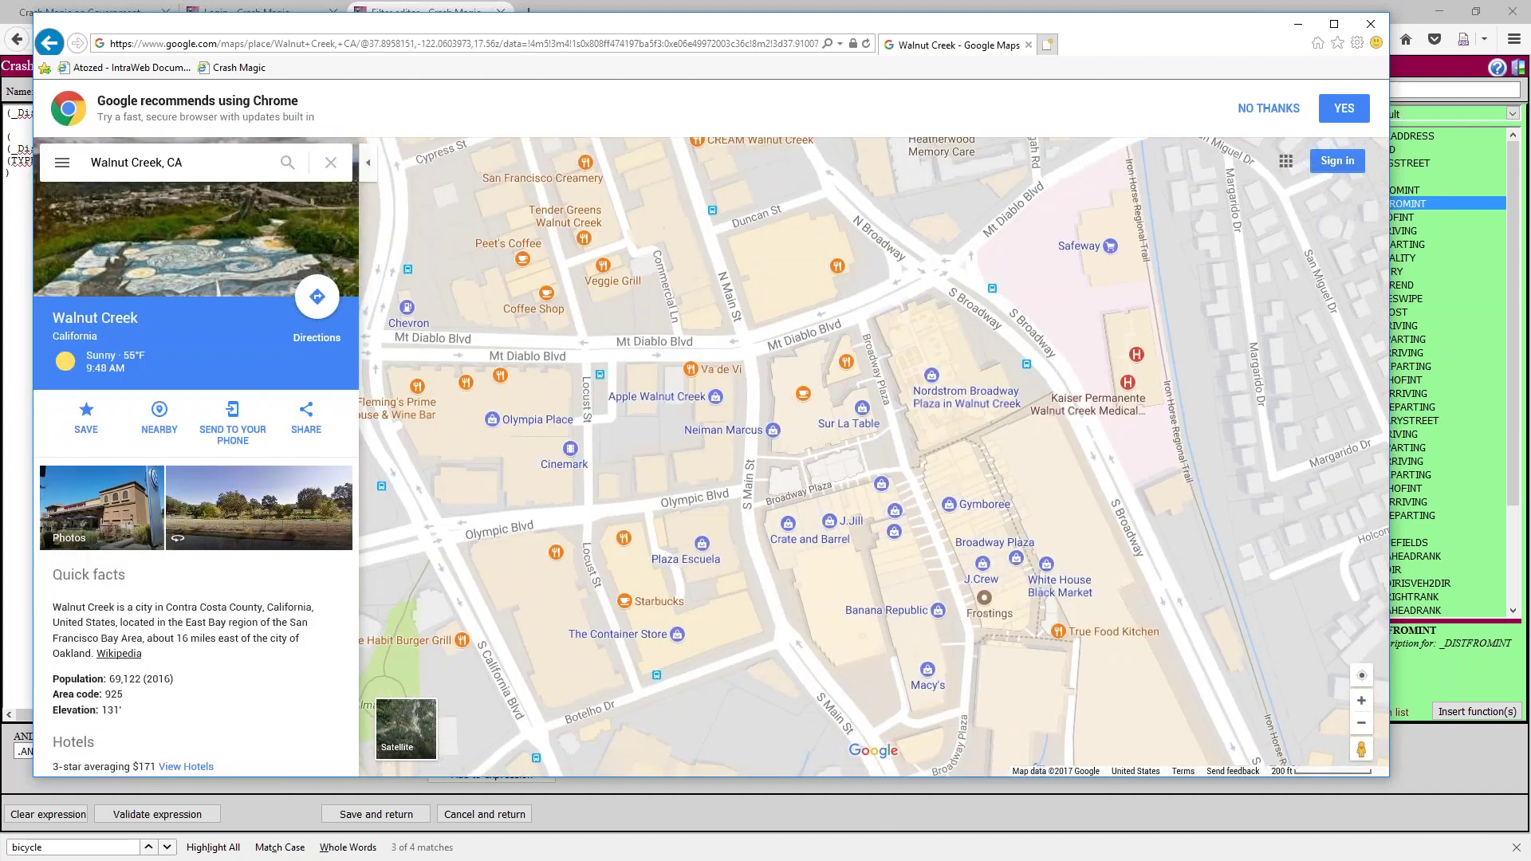
pyautogui.moveTo(837, 370); pyautogui.dragTo(792, 445)
pyautogui.scroll(3, 791, 445)
pyautogui.scroll(4, 741, 411)
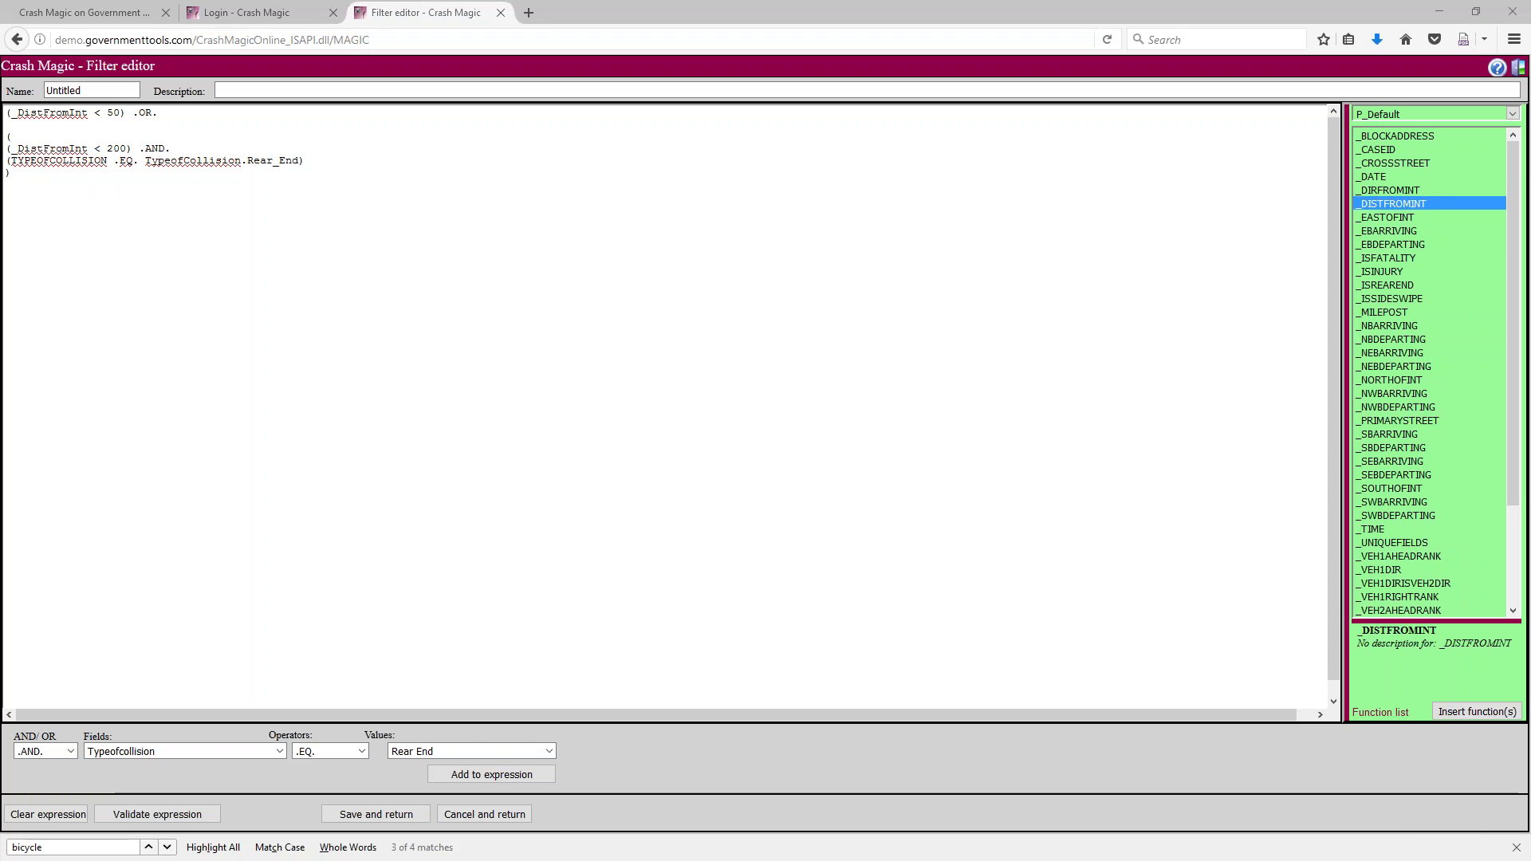
# Save the new filter expression and return to the filter list
pyautogui.doubleClick(359, 335)
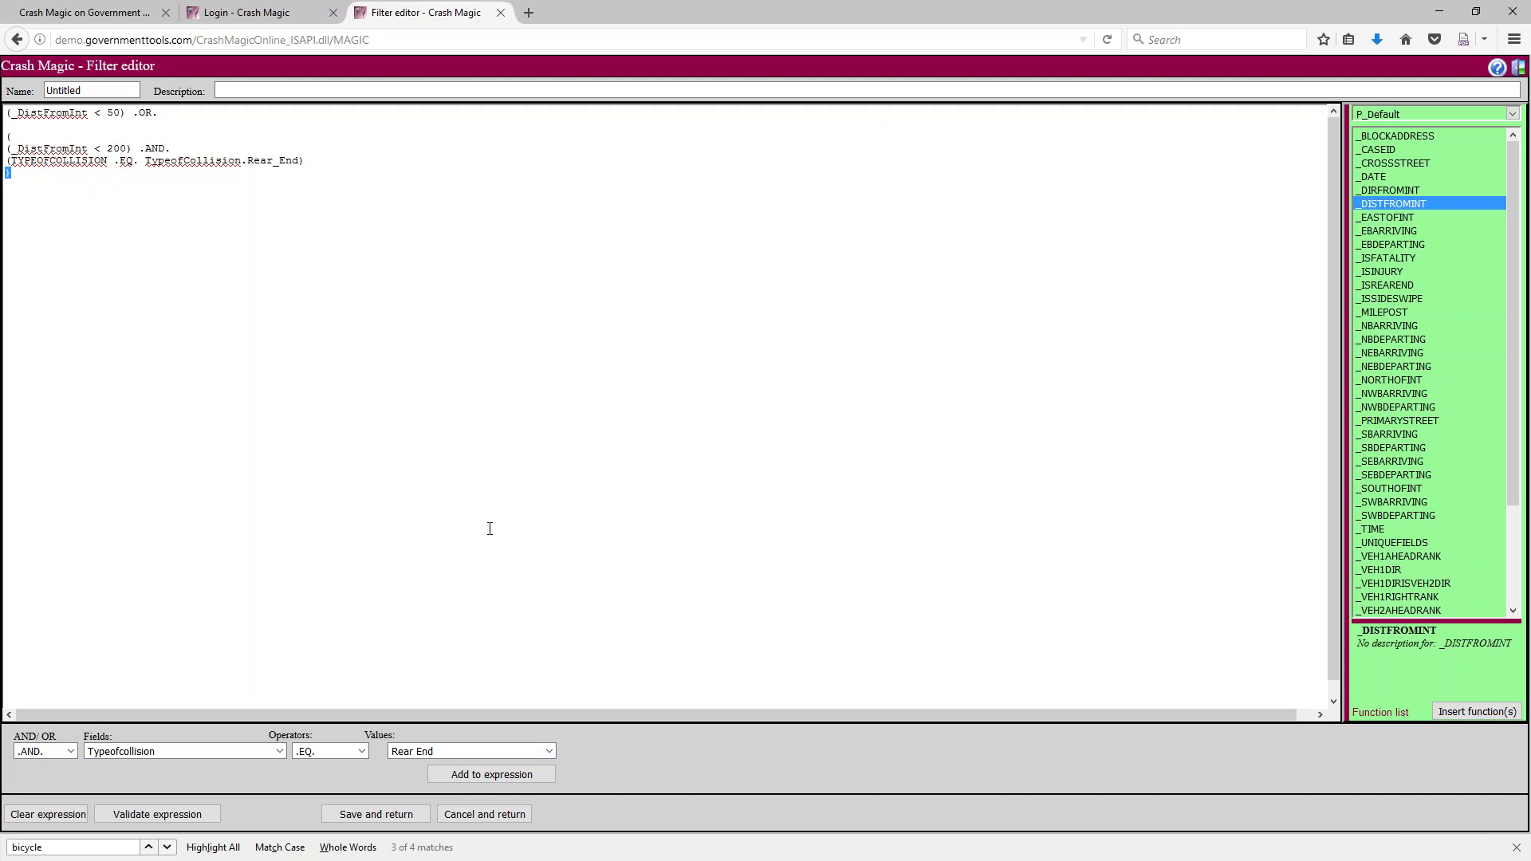
pyautogui.click(392, 817)
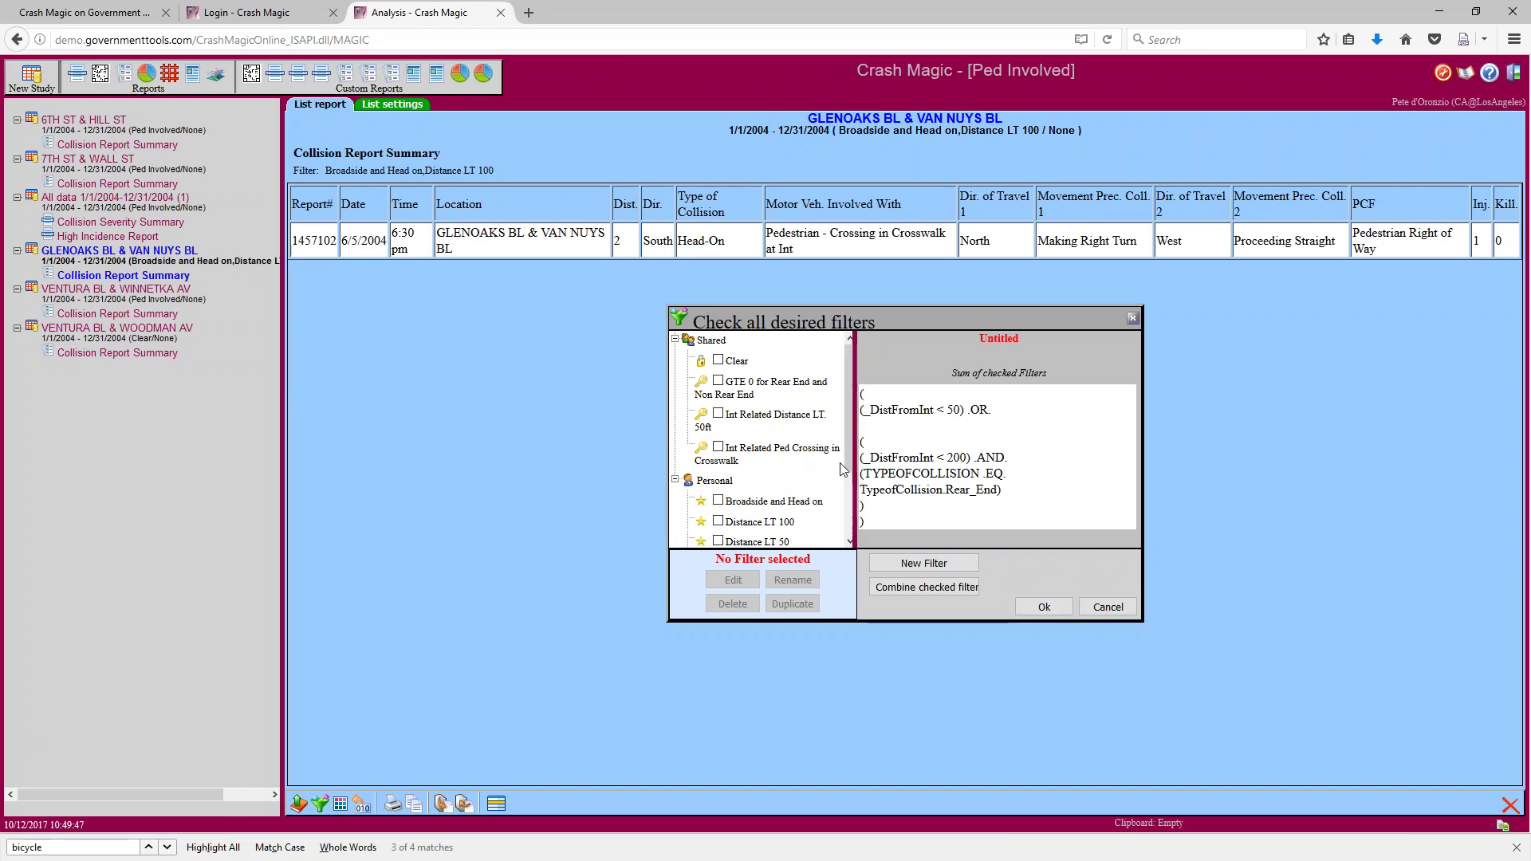
pyautogui.scroll(-1, 848, 497)
pyautogui.scroll(-1, 847, 497)
# Rename the Untitled filter to 'Int Related by type and dist' and apply it, leaving seven crashes
pyautogui.click(740, 536)
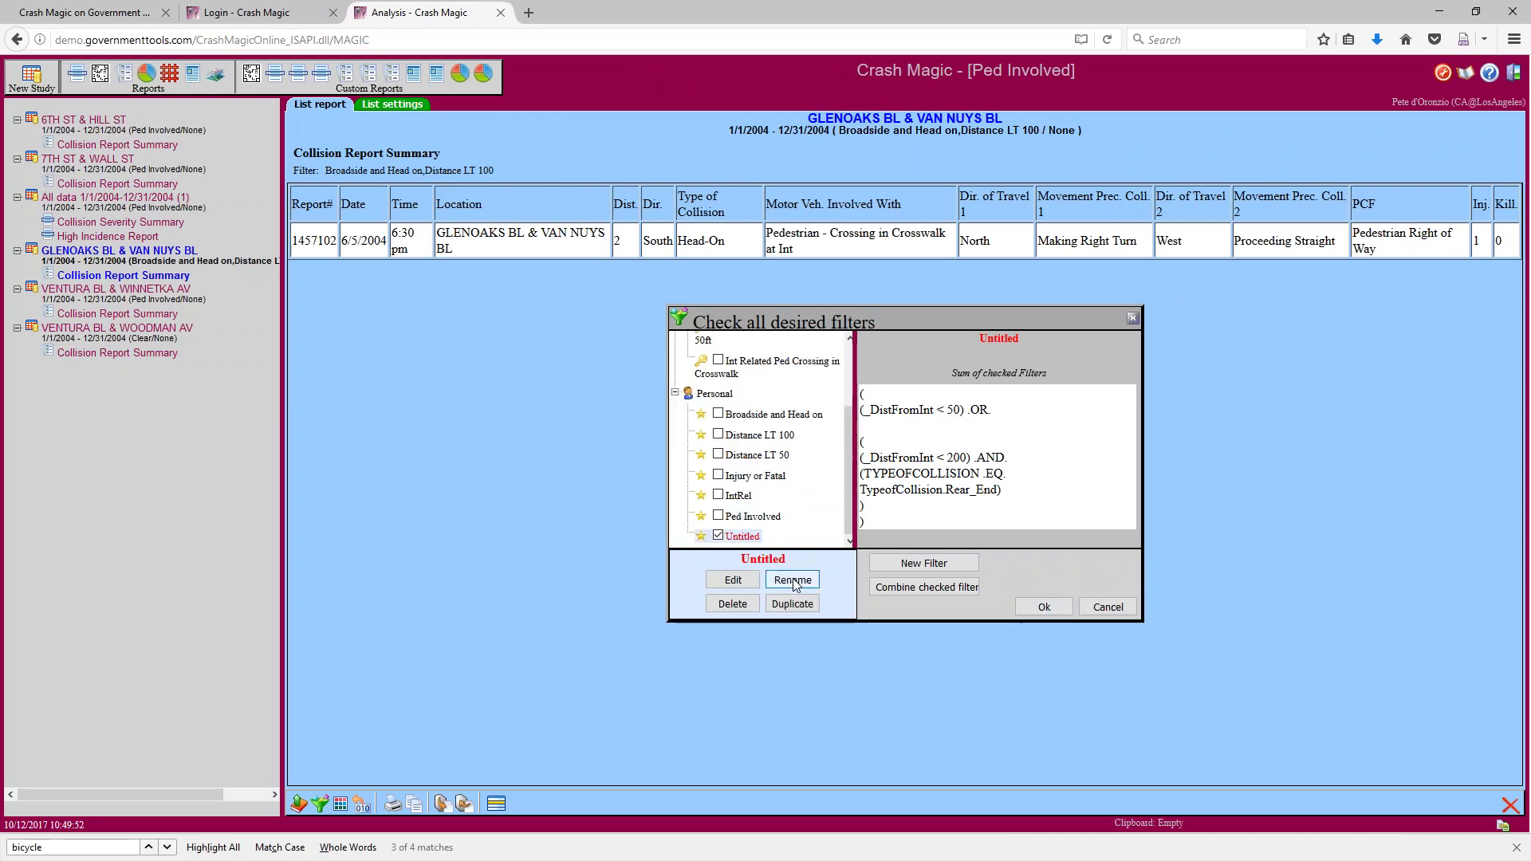
pyautogui.click(794, 581)
pyautogui.write('Related by type and dist')
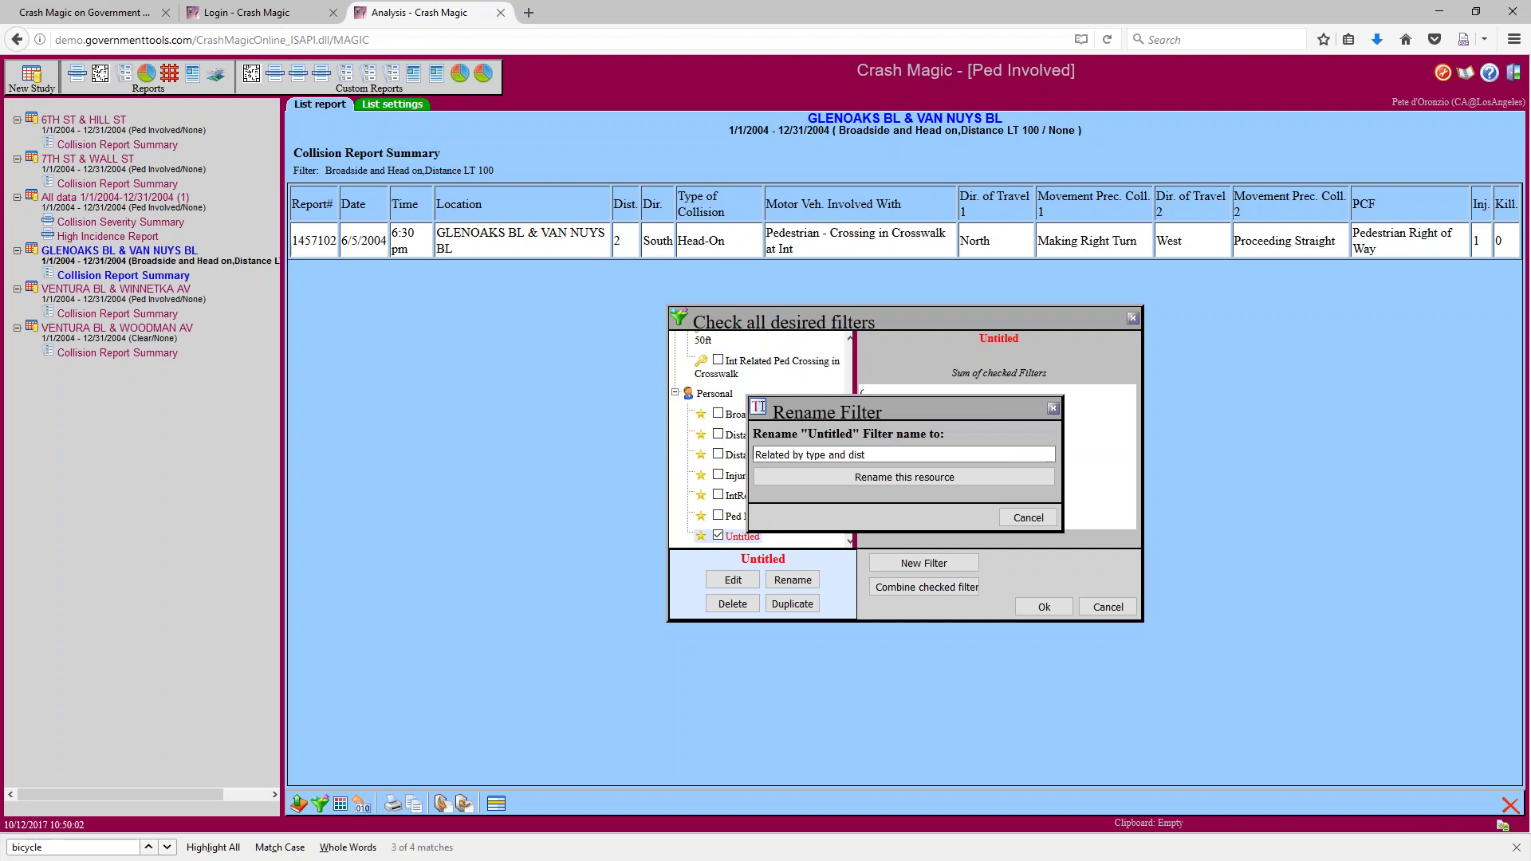
pyautogui.write('Int')
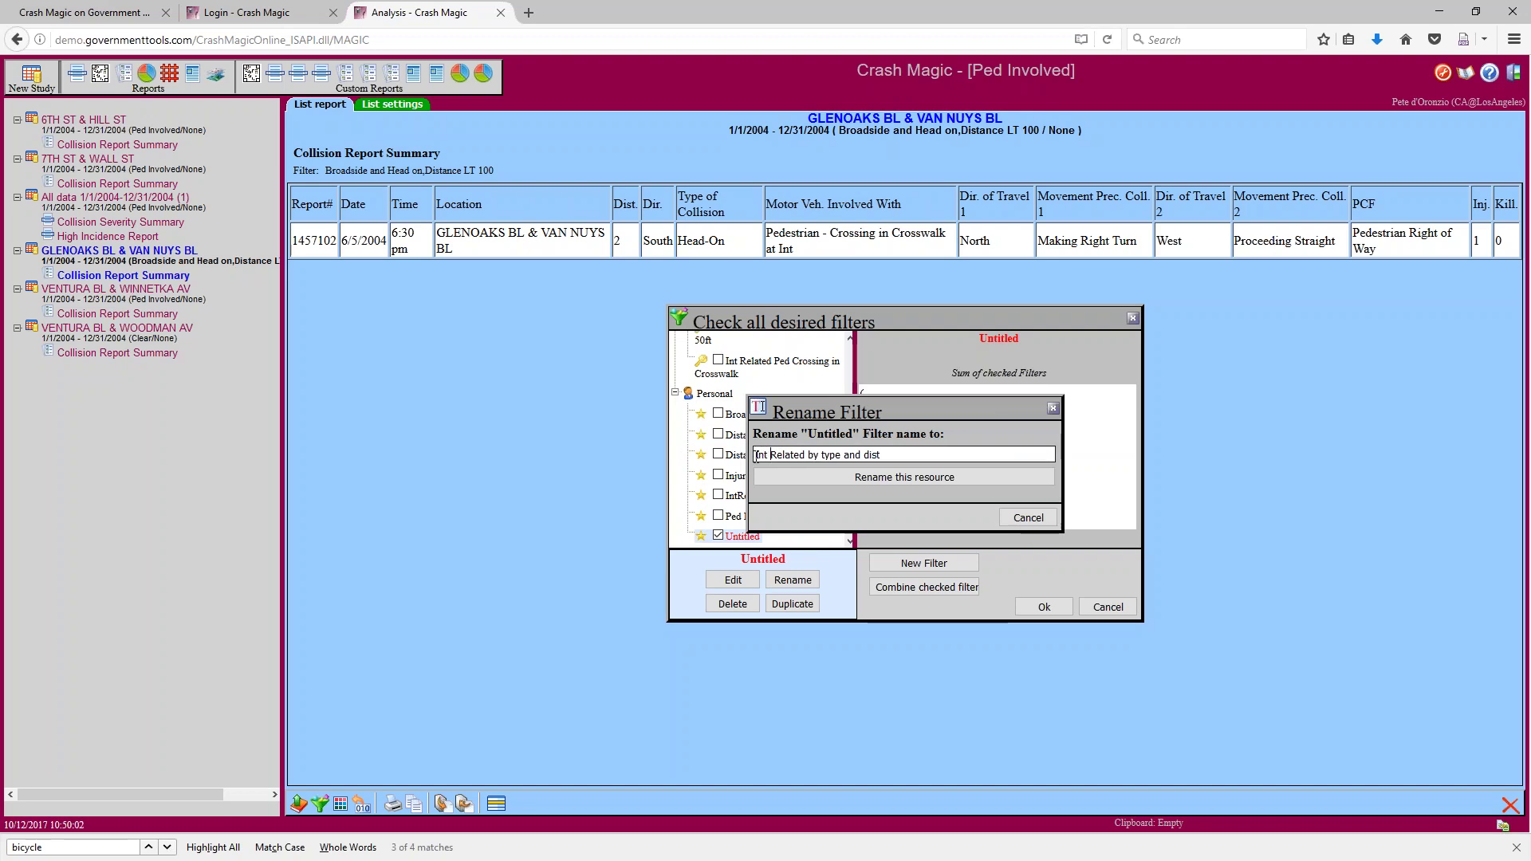
pyautogui.press('Return')
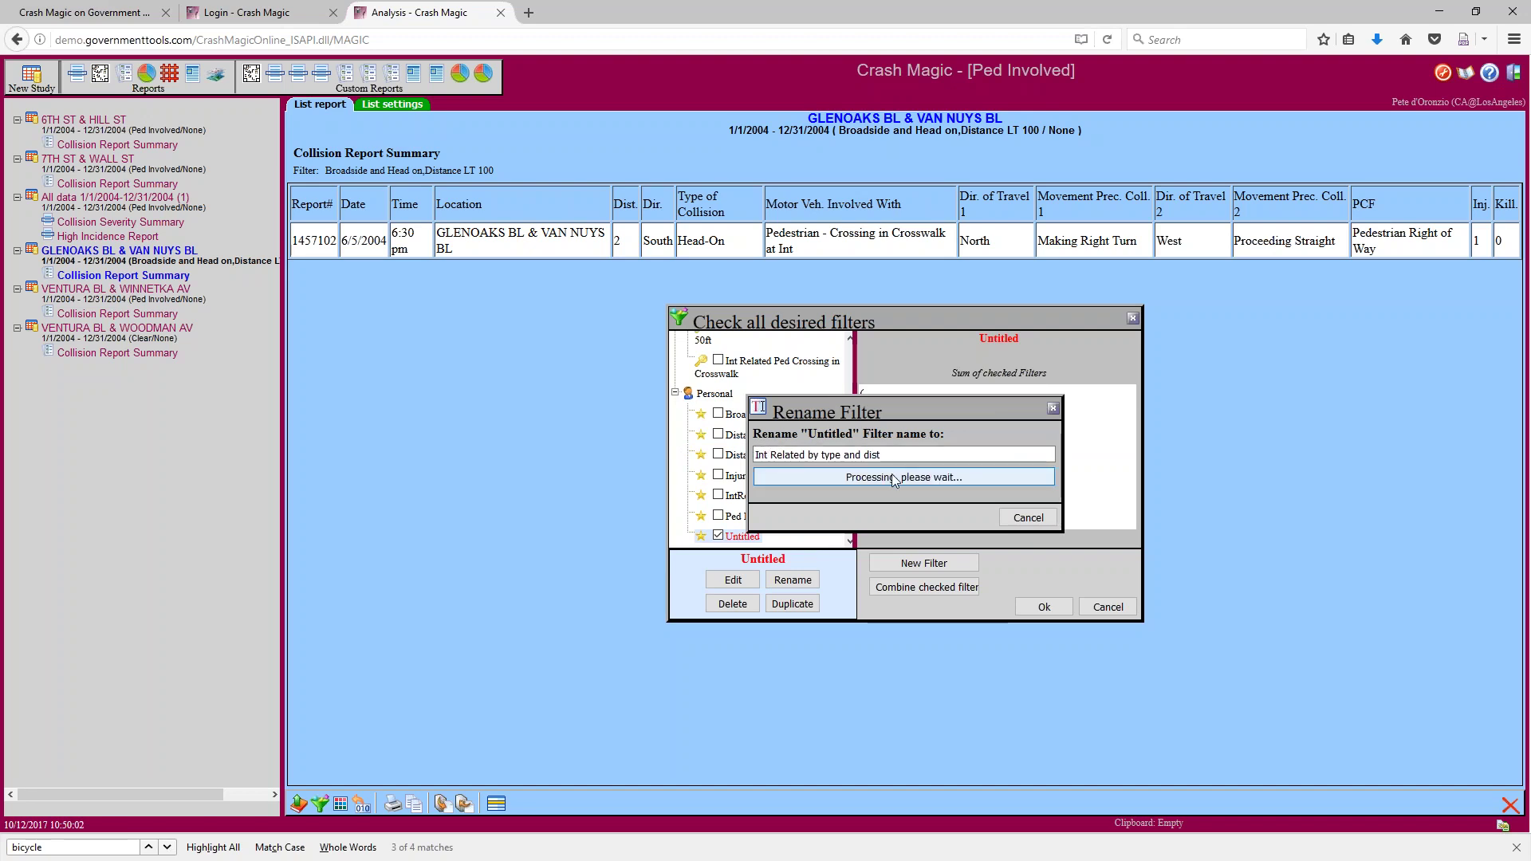
pyautogui.click(1037, 608)
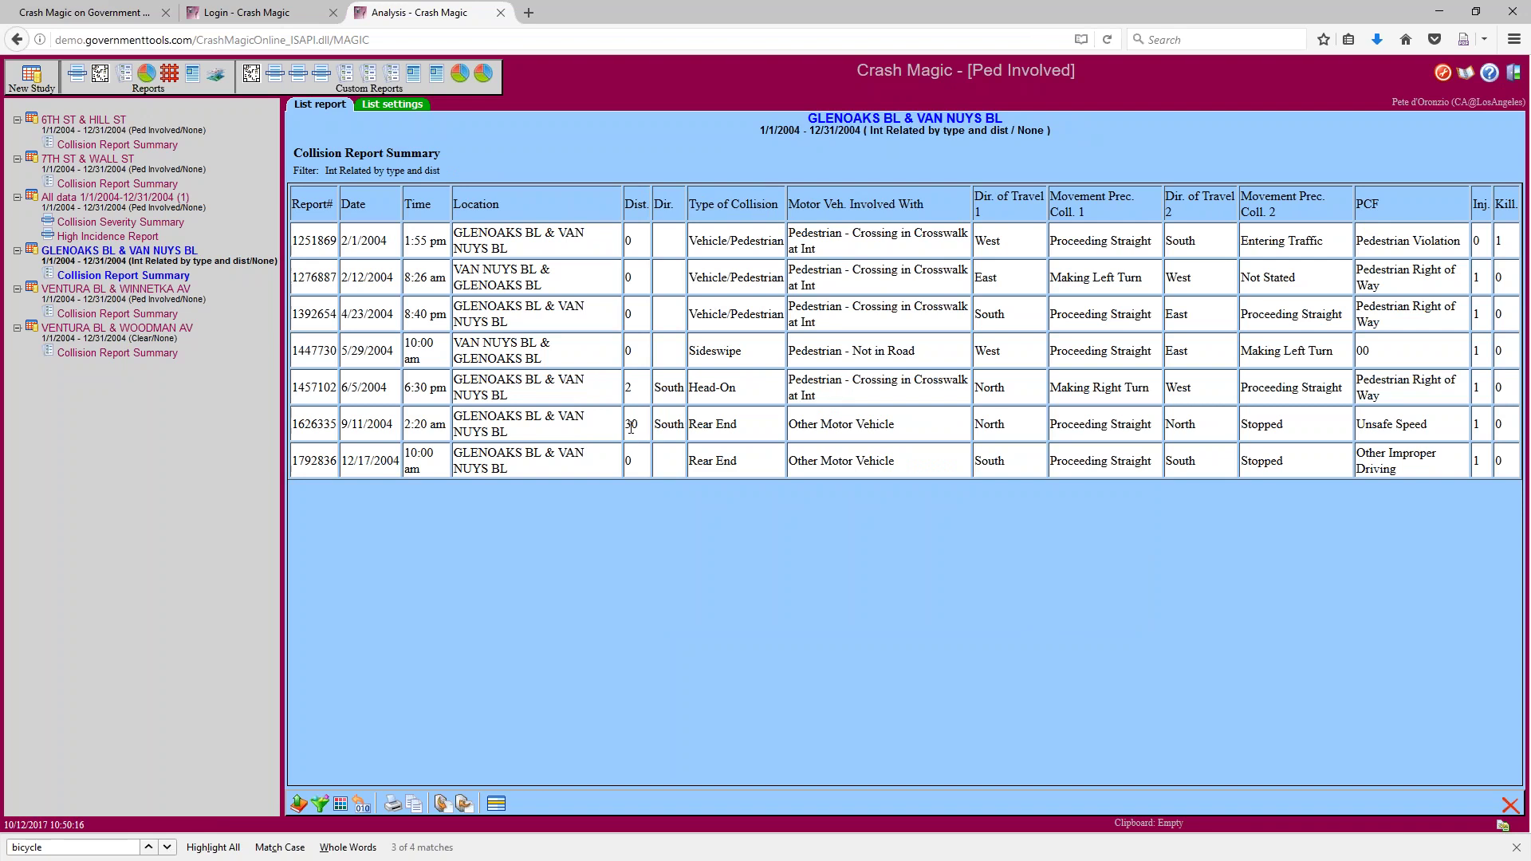
# Change the filter's first distance limit from 50 to 25, save and reapply it to the report
pyautogui.doubleClick(635, 429)
pyautogui.click(322, 803)
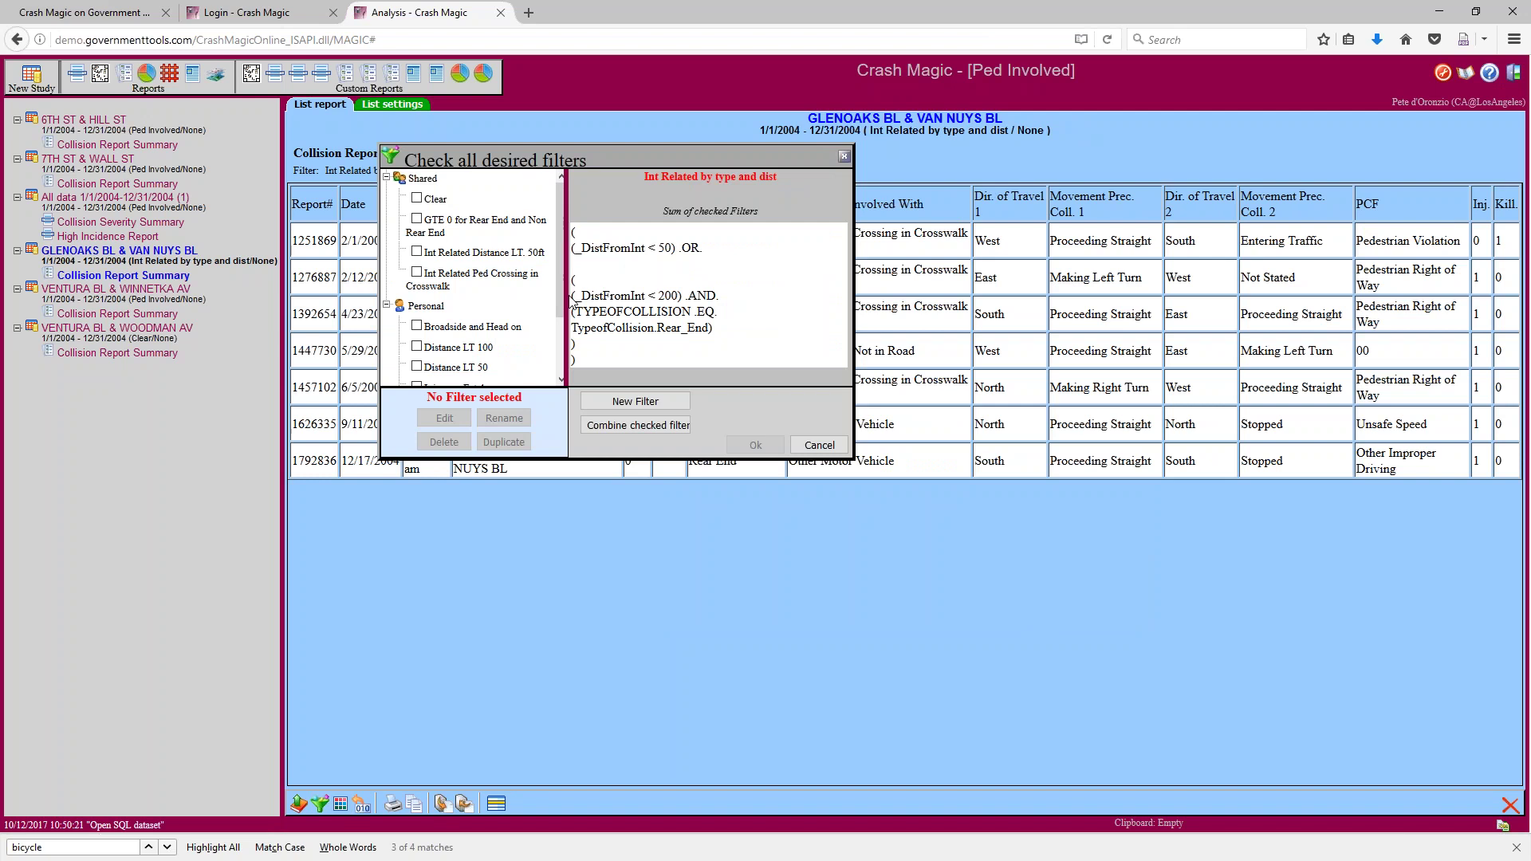
pyautogui.moveTo(561, 313); pyautogui.dragTo(466, 361)
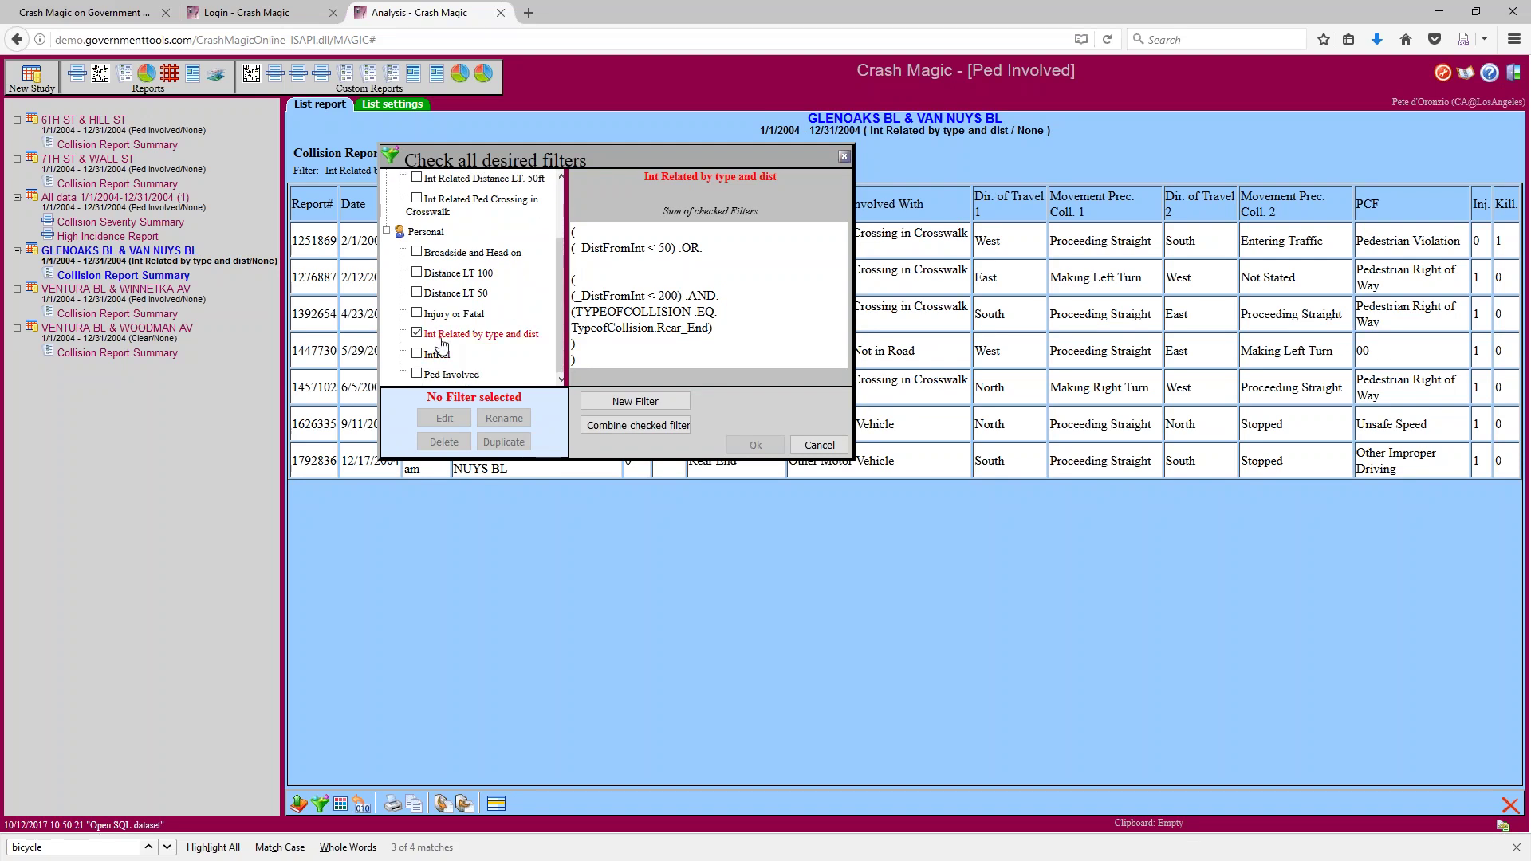
pyautogui.click(447, 336)
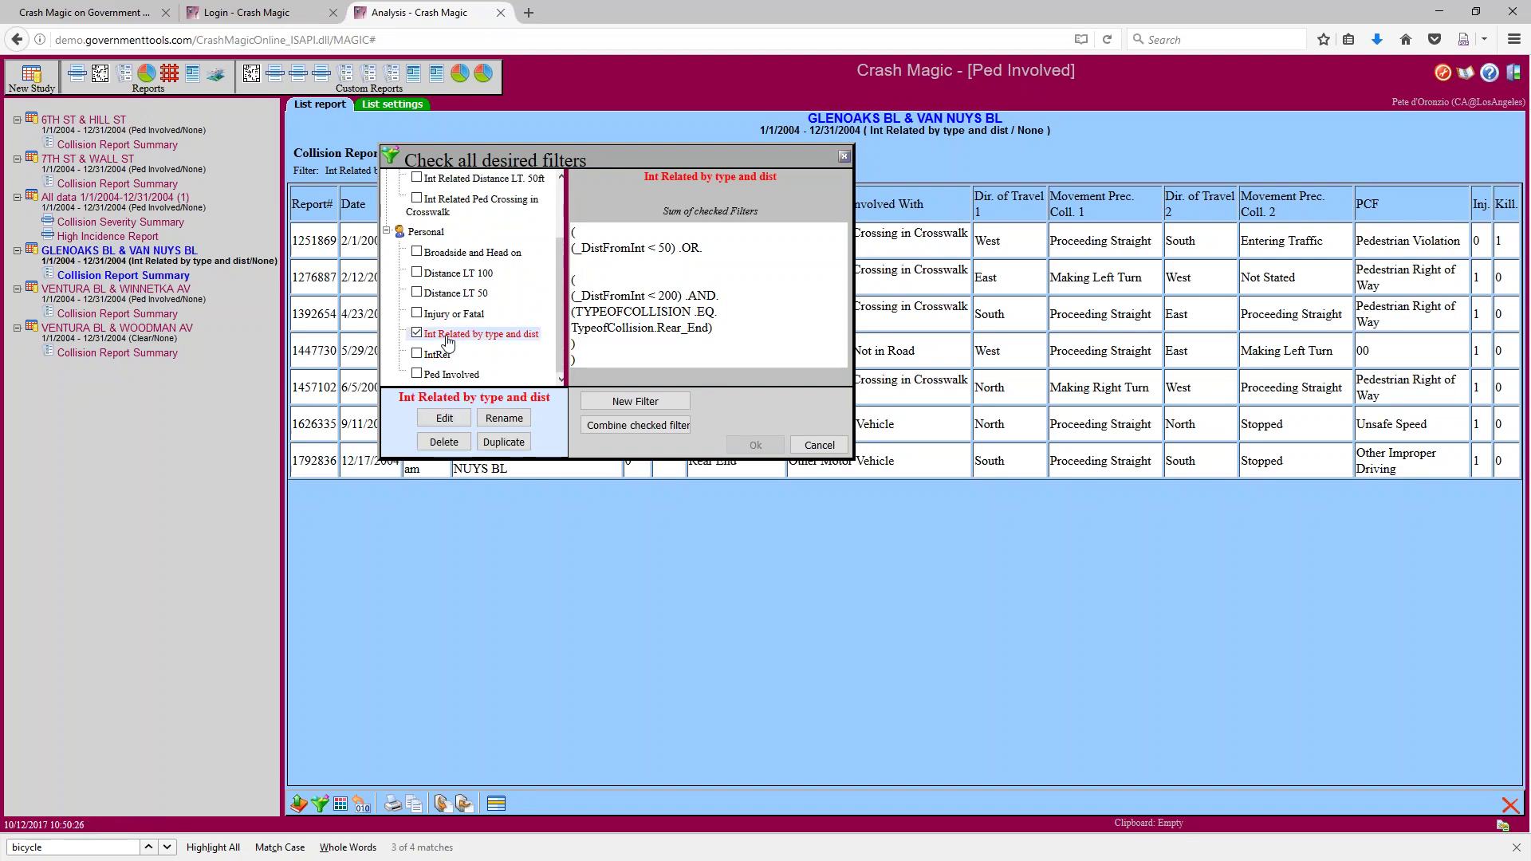
pyautogui.click(444, 421)
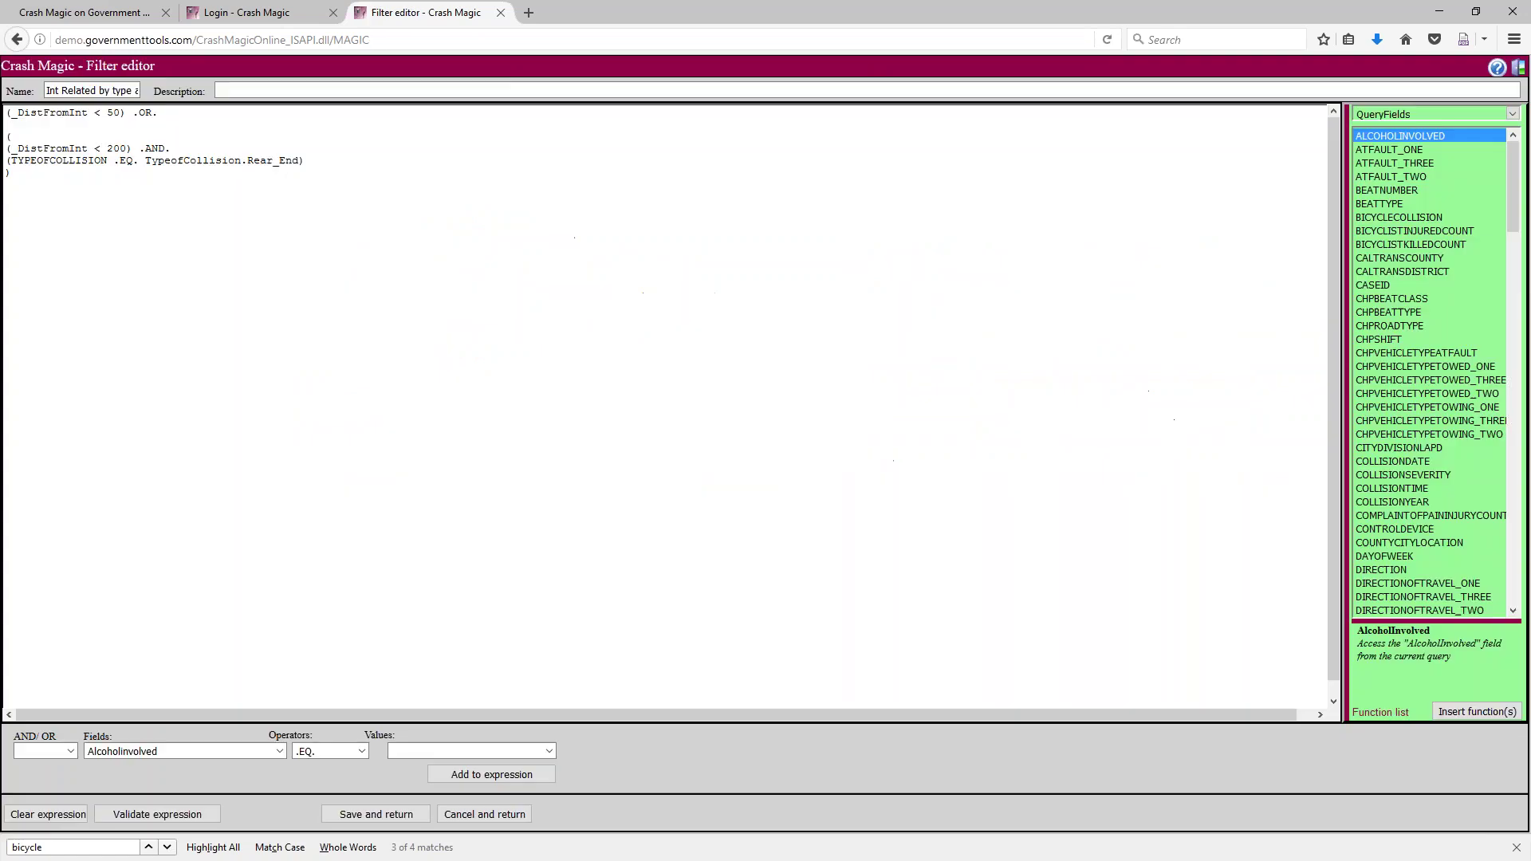
pyautogui.press('Delete')
pyautogui.press('Delete')
pyautogui.write('25')
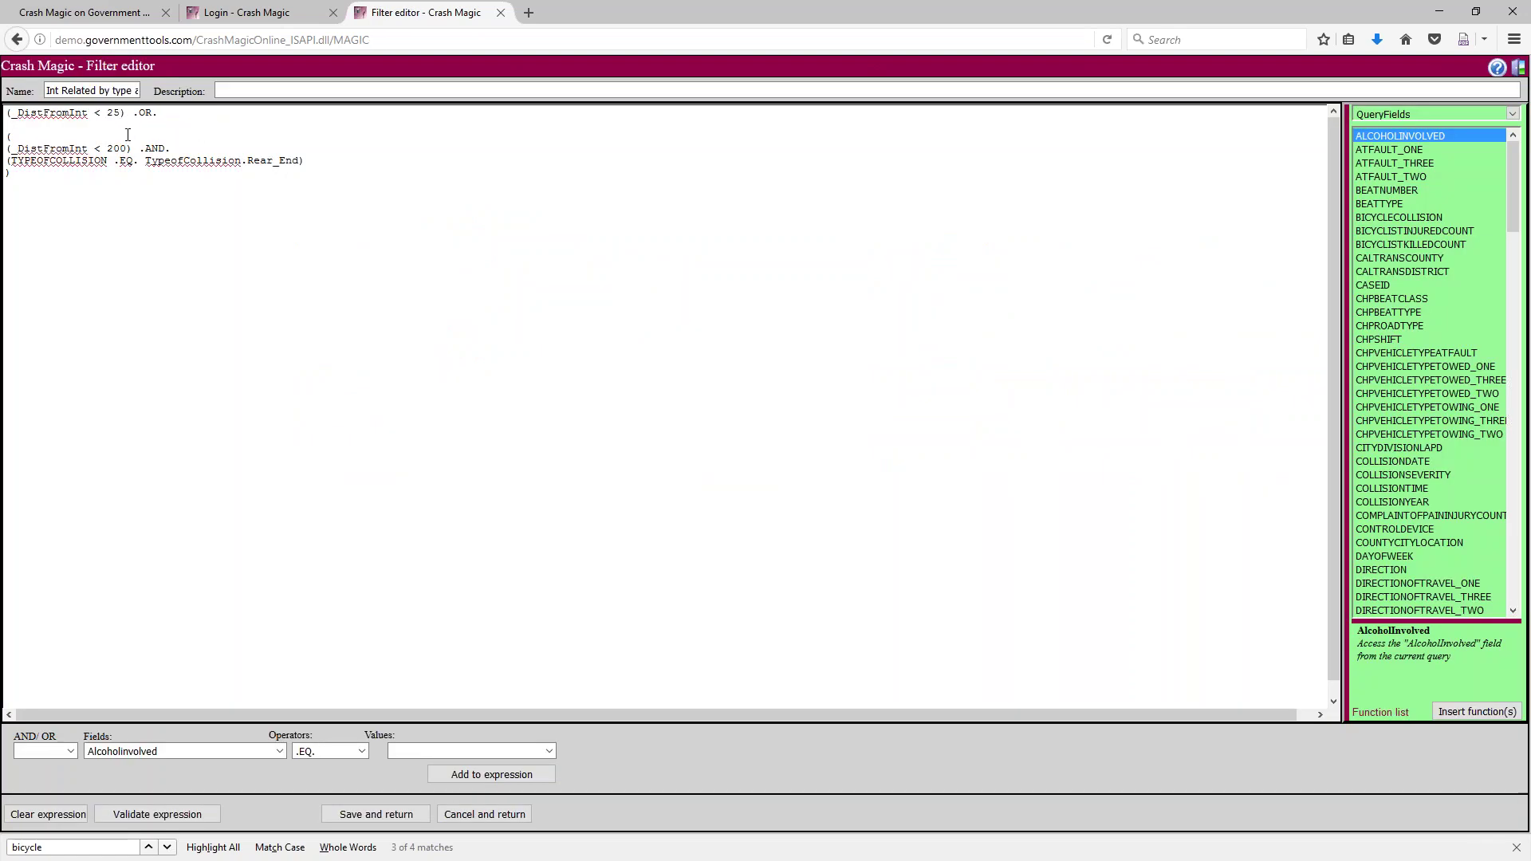
pyautogui.click(362, 813)
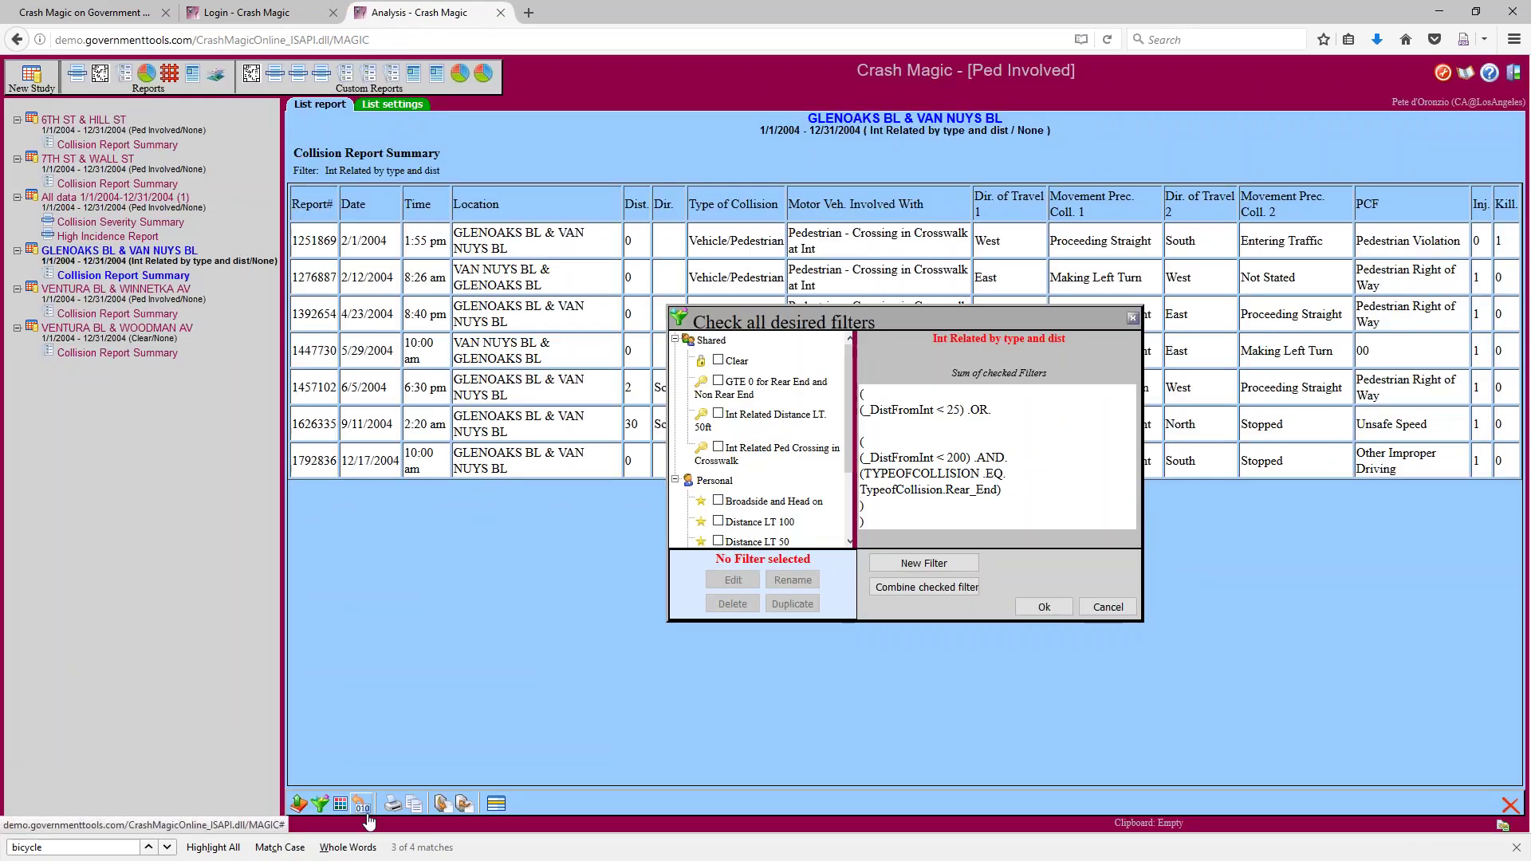
pyautogui.click(1047, 606)
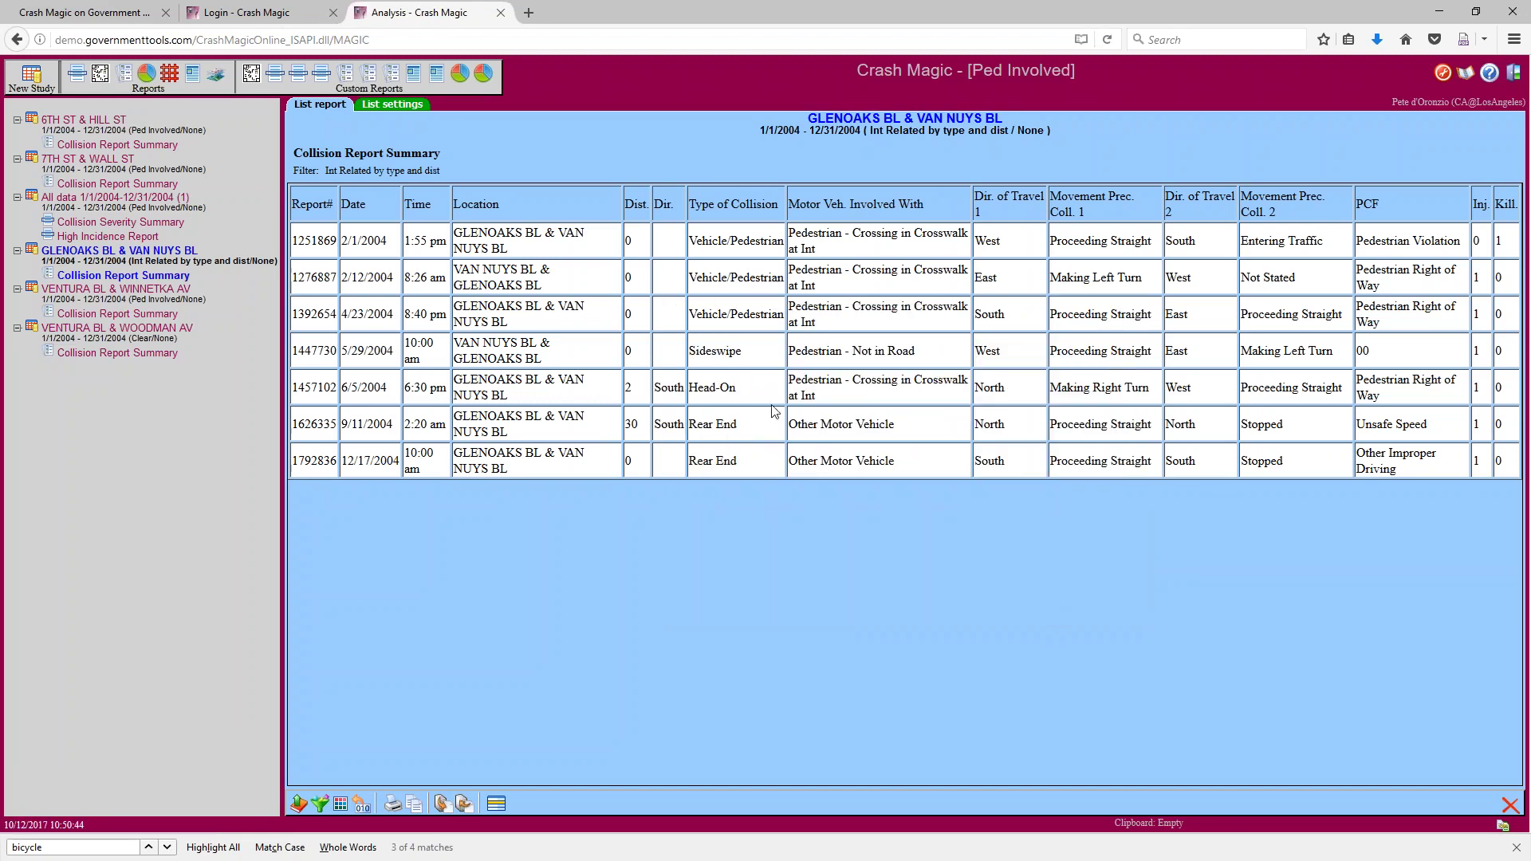
# Highlight the distance 30 and the Rear End and Head-On collision types, then show the filter chooser
pyautogui.doubleClick(619, 426)
pyautogui.moveTo(741, 427); pyautogui.dragTo(689, 425)
pyautogui.click(742, 395)
pyautogui.moveTo(739, 388); pyautogui.dragTo(690, 387)
pyautogui.doubleClick(704, 424)
pyautogui.click(320, 803)
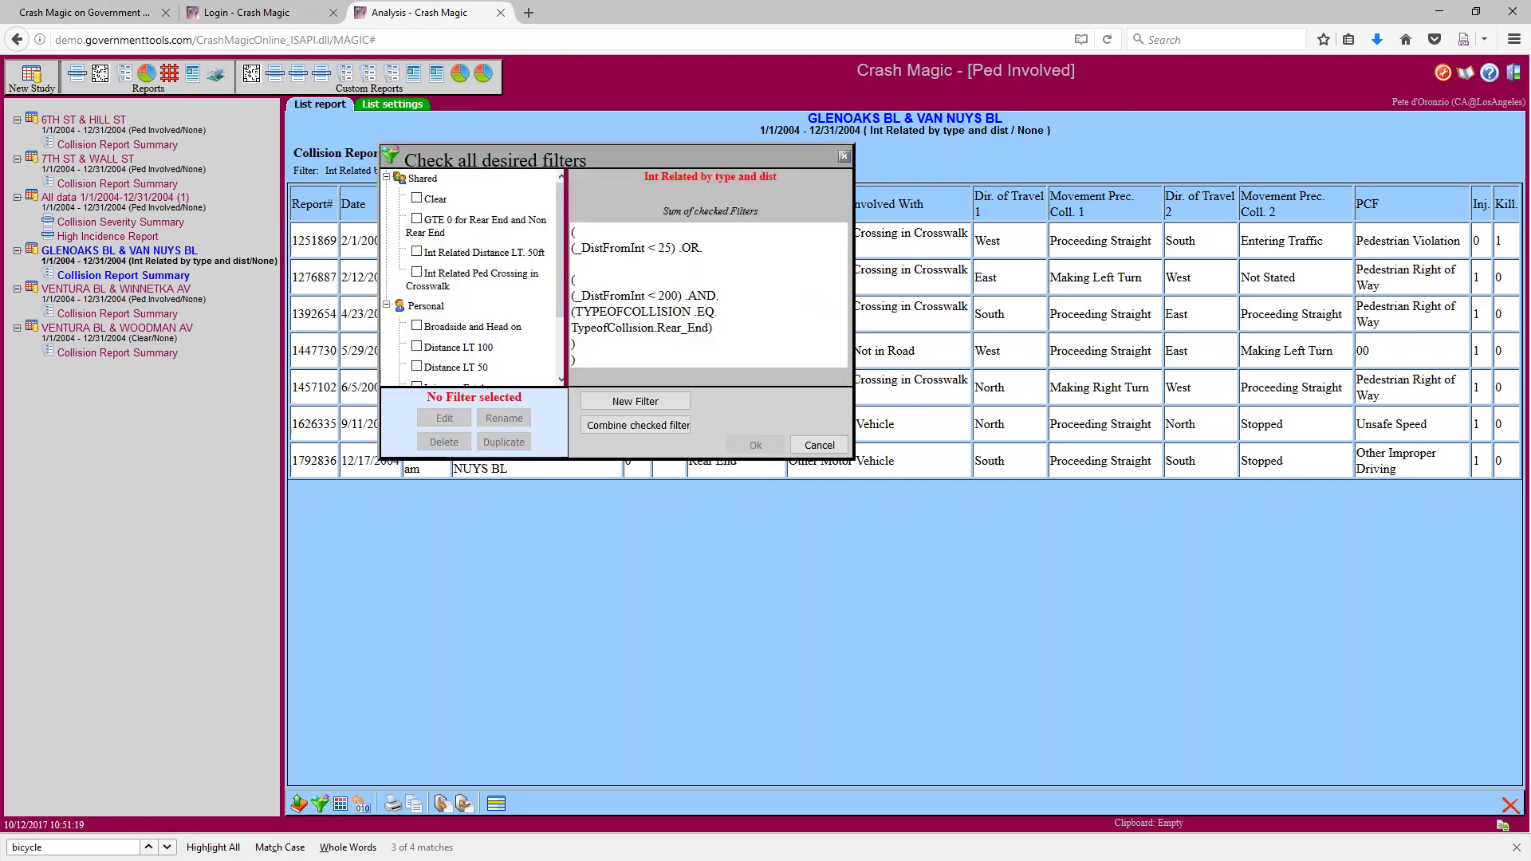
# Preview the Broadside and Head on, Distance LT 100, Distance LT 50 and Injury or Fatal filters, then cancel
pyautogui.moveTo(558, 276); pyautogui.dragTo(552, 337)
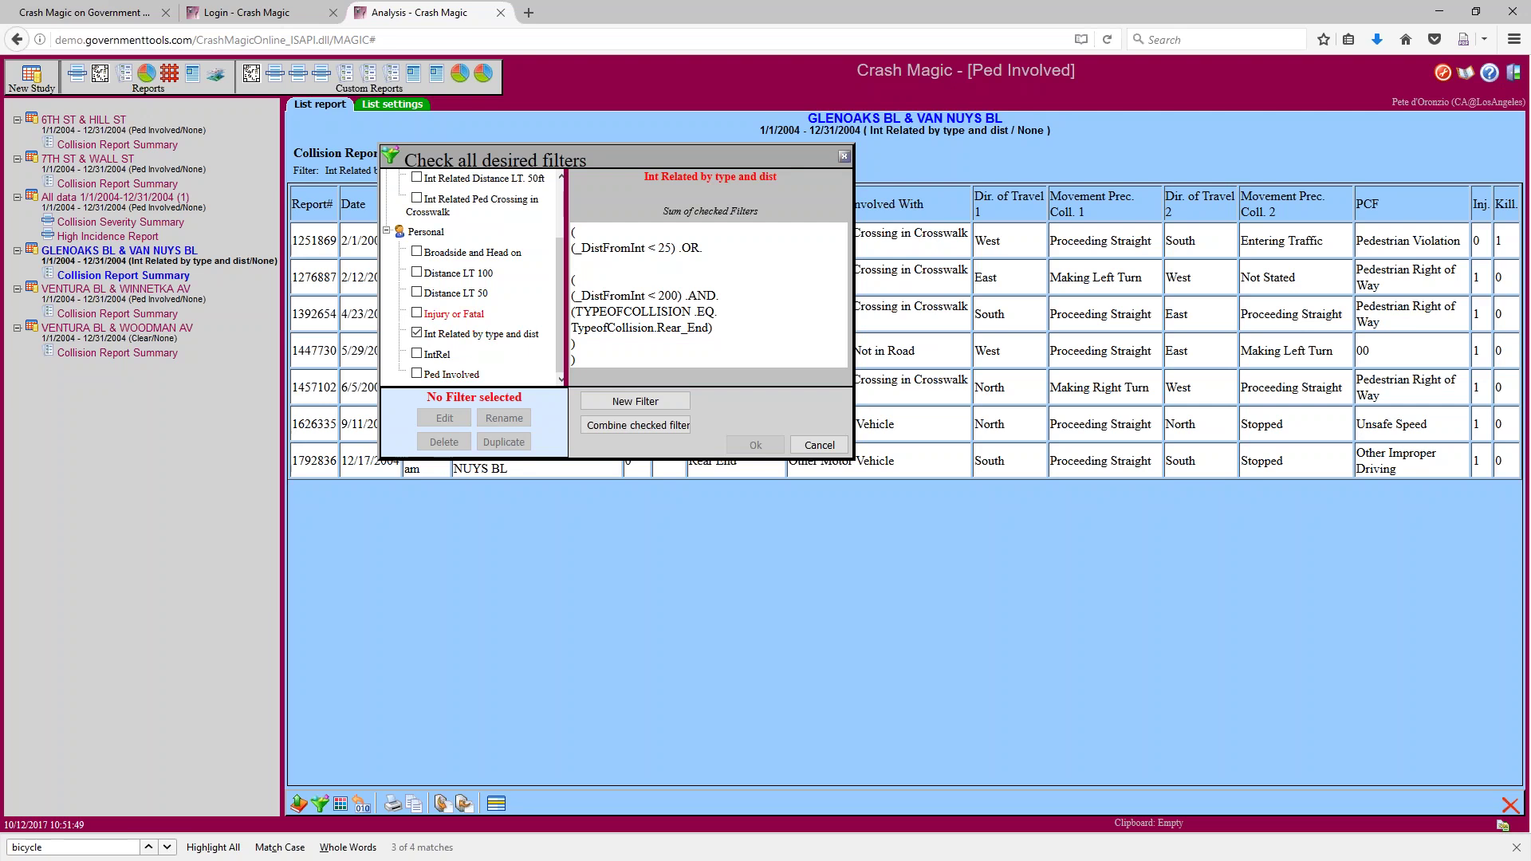
pyautogui.click(416, 334)
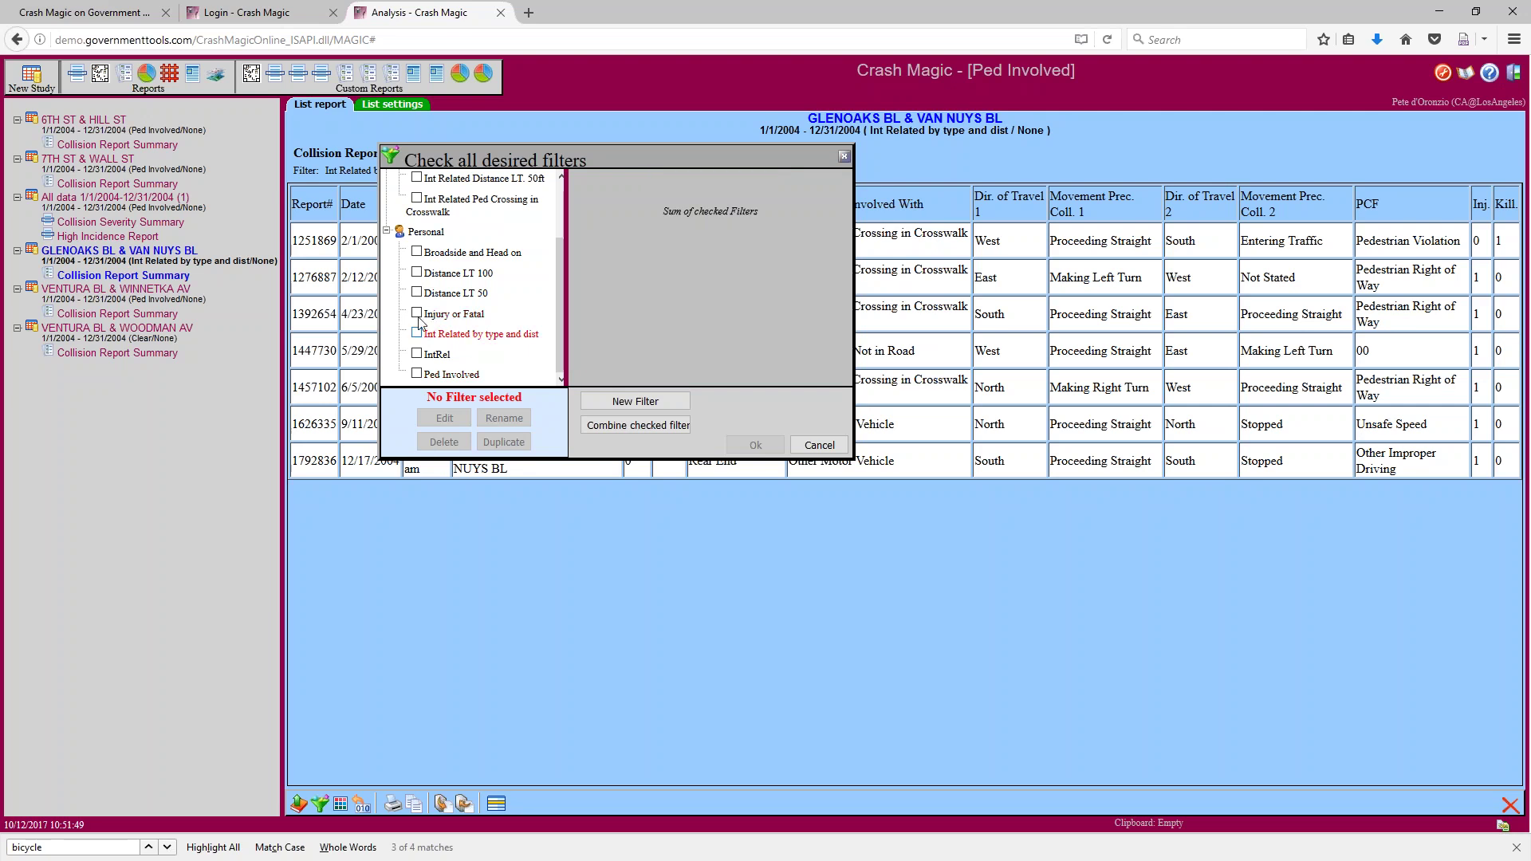
pyautogui.click(416, 251)
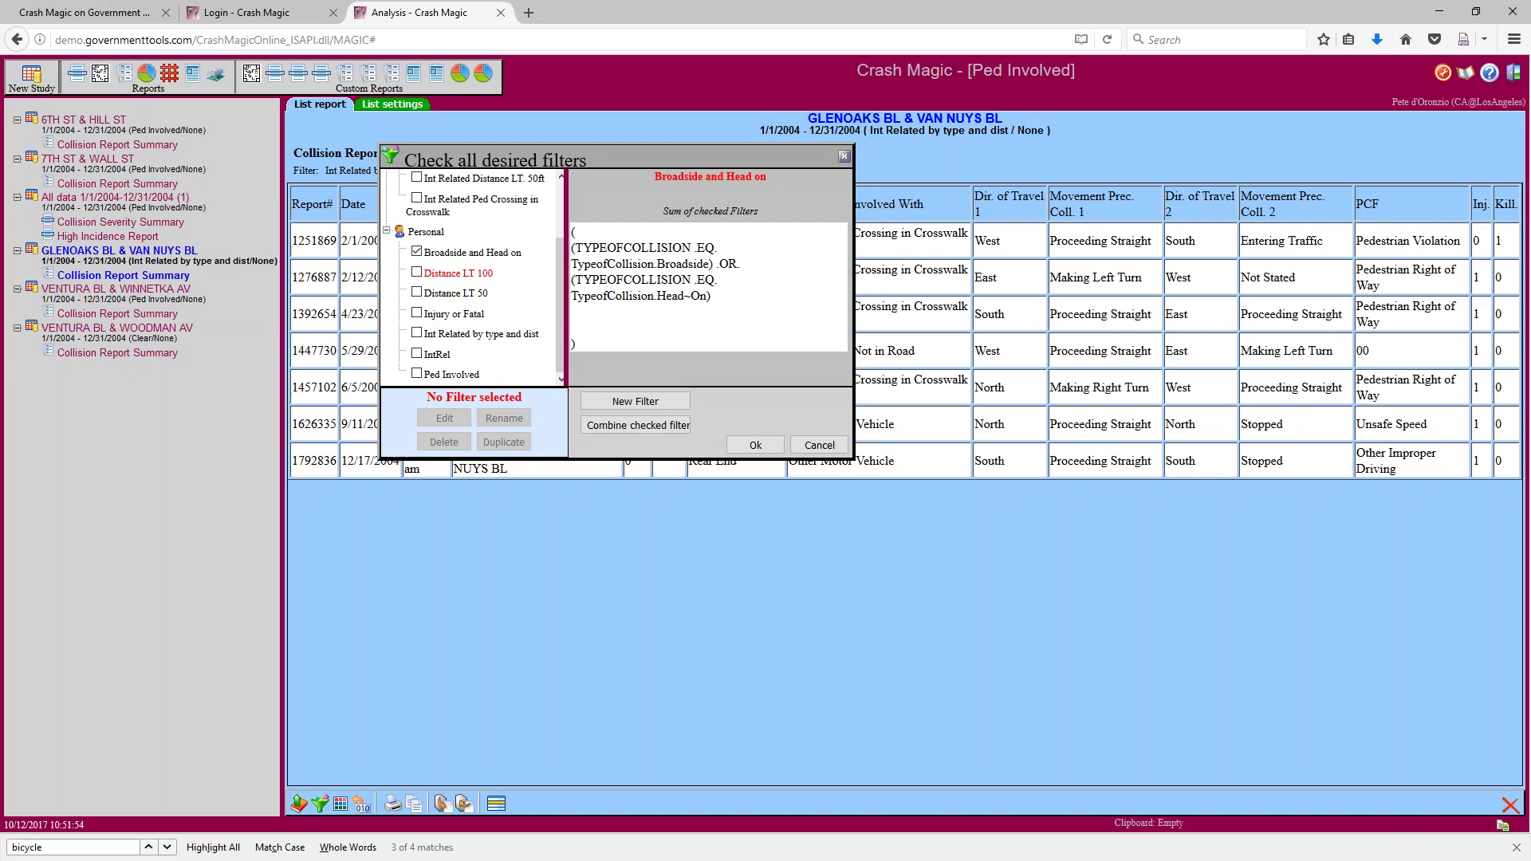
pyautogui.click(418, 252)
pyautogui.click(417, 272)
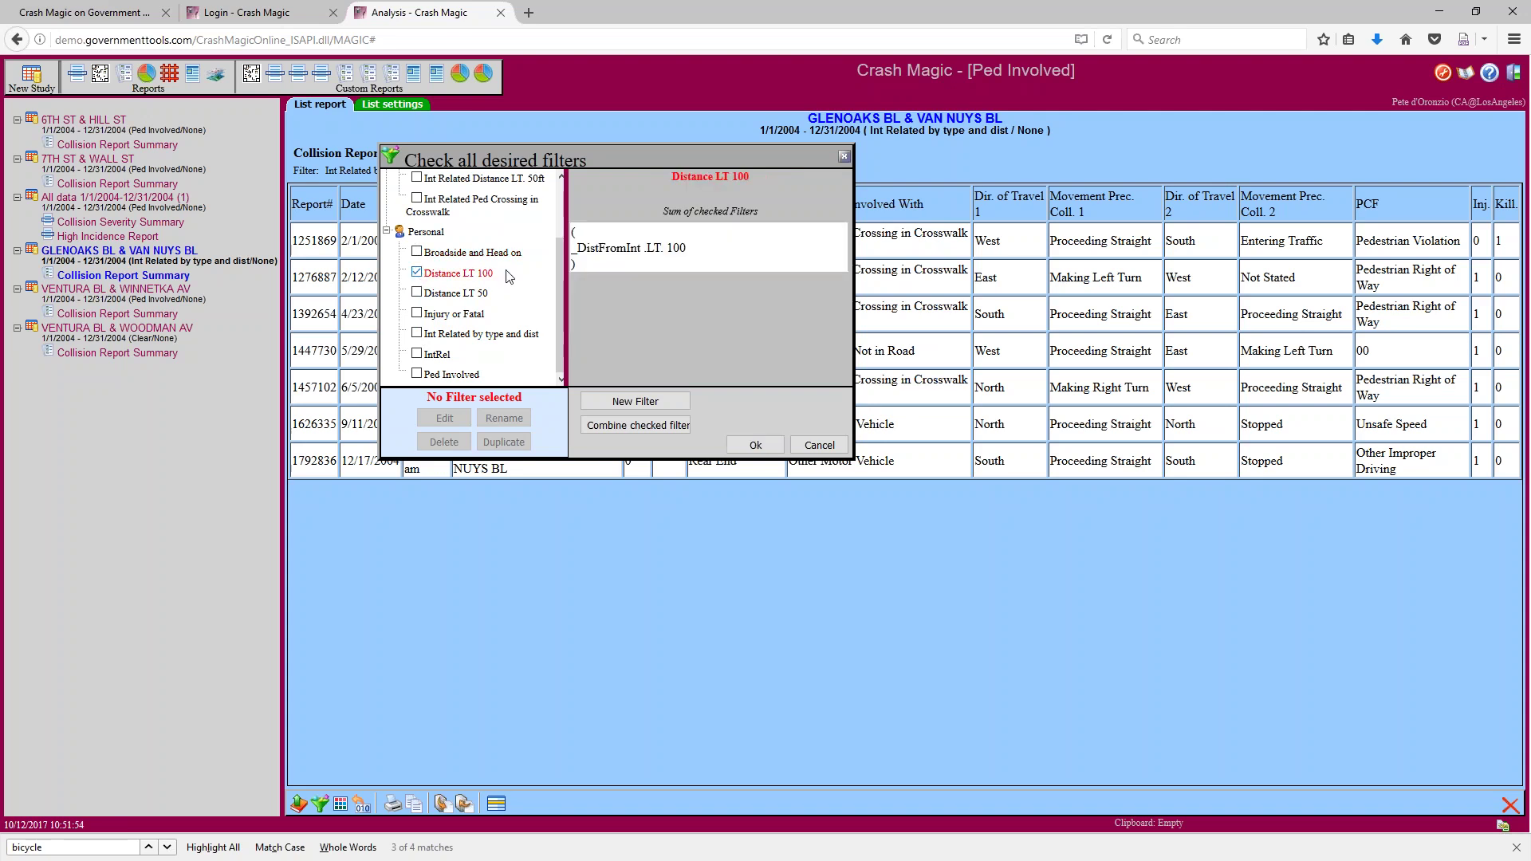
pyautogui.click(416, 272)
pyautogui.click(417, 291)
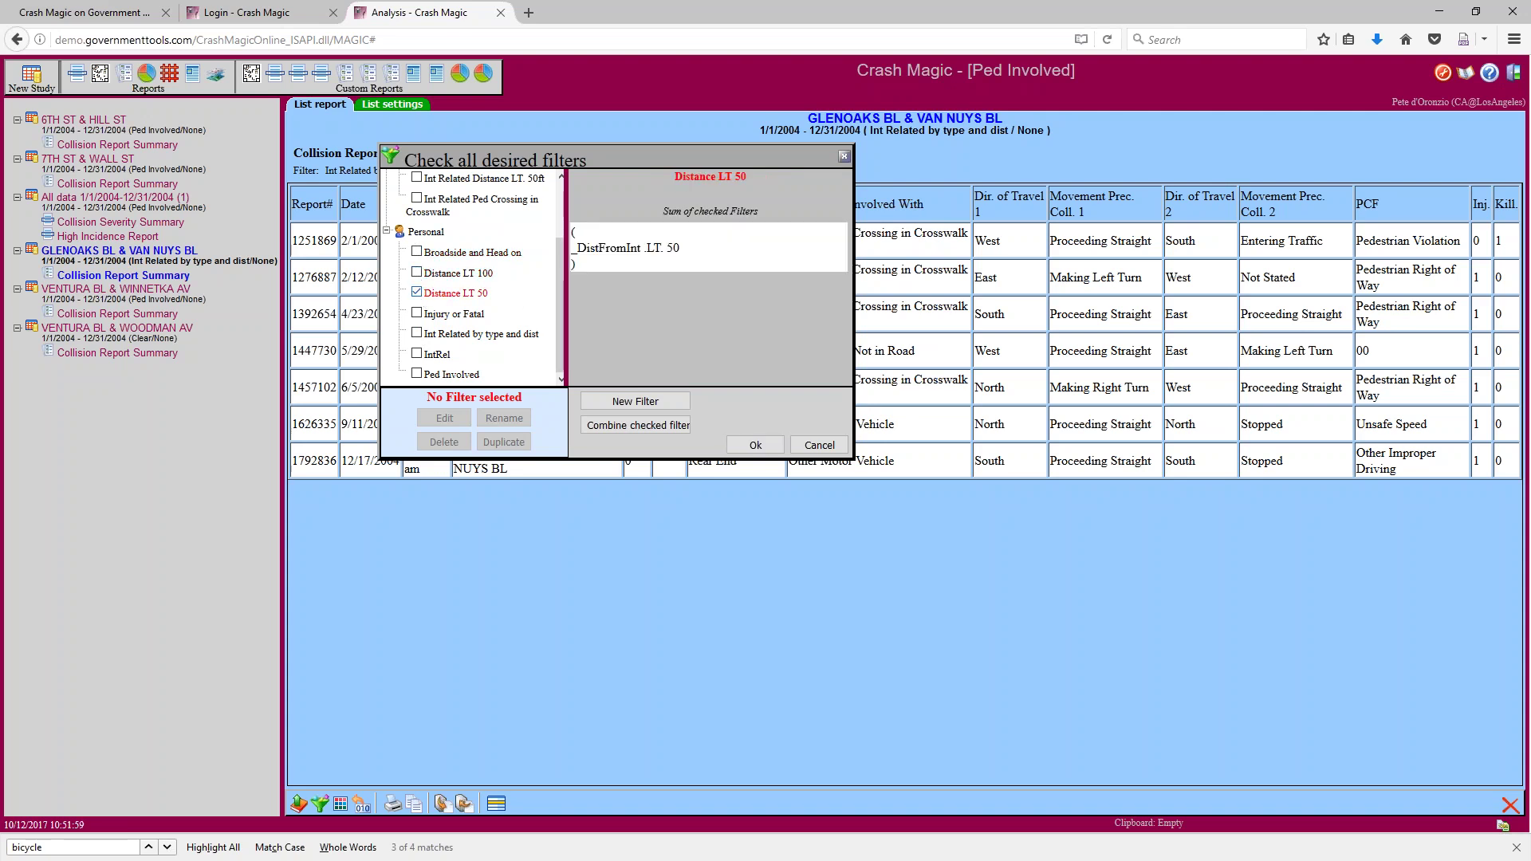
pyautogui.click(416, 292)
pyautogui.click(417, 314)
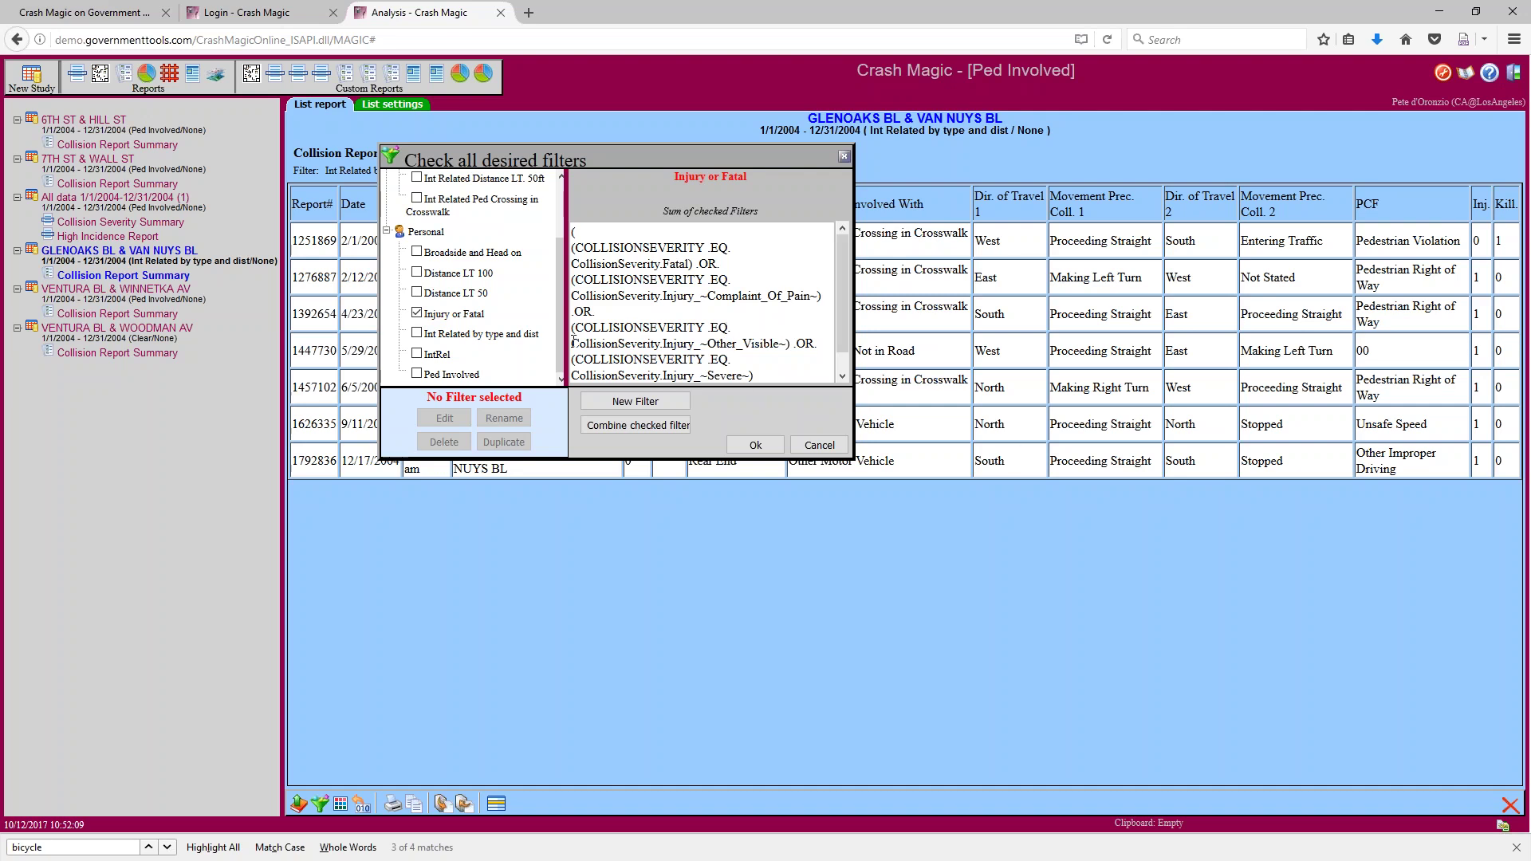
pyautogui.moveTo(562, 335); pyautogui.dragTo(574, 255)
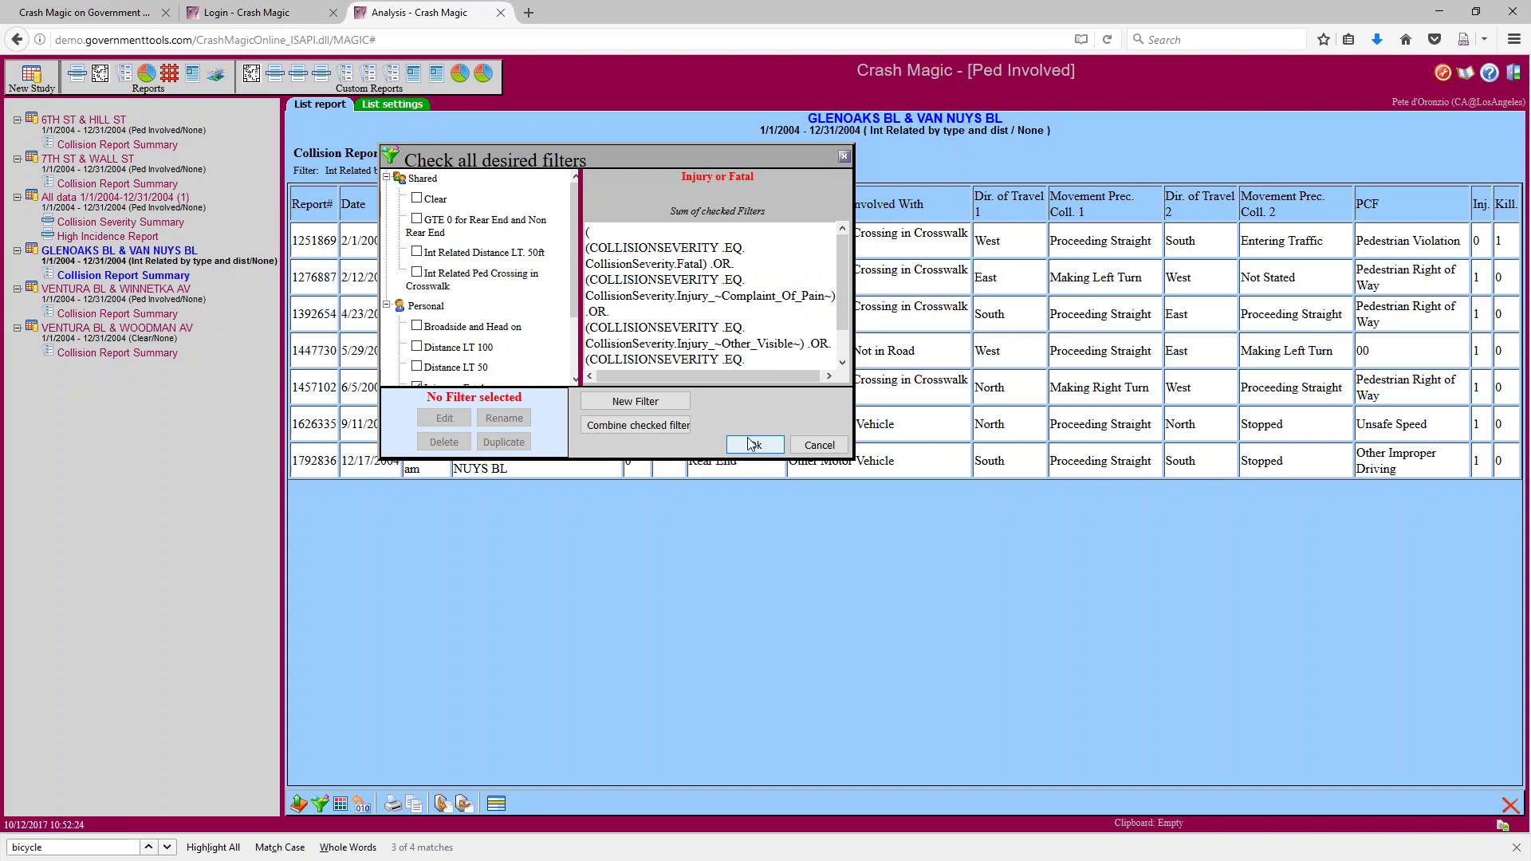
pyautogui.click(804, 447)
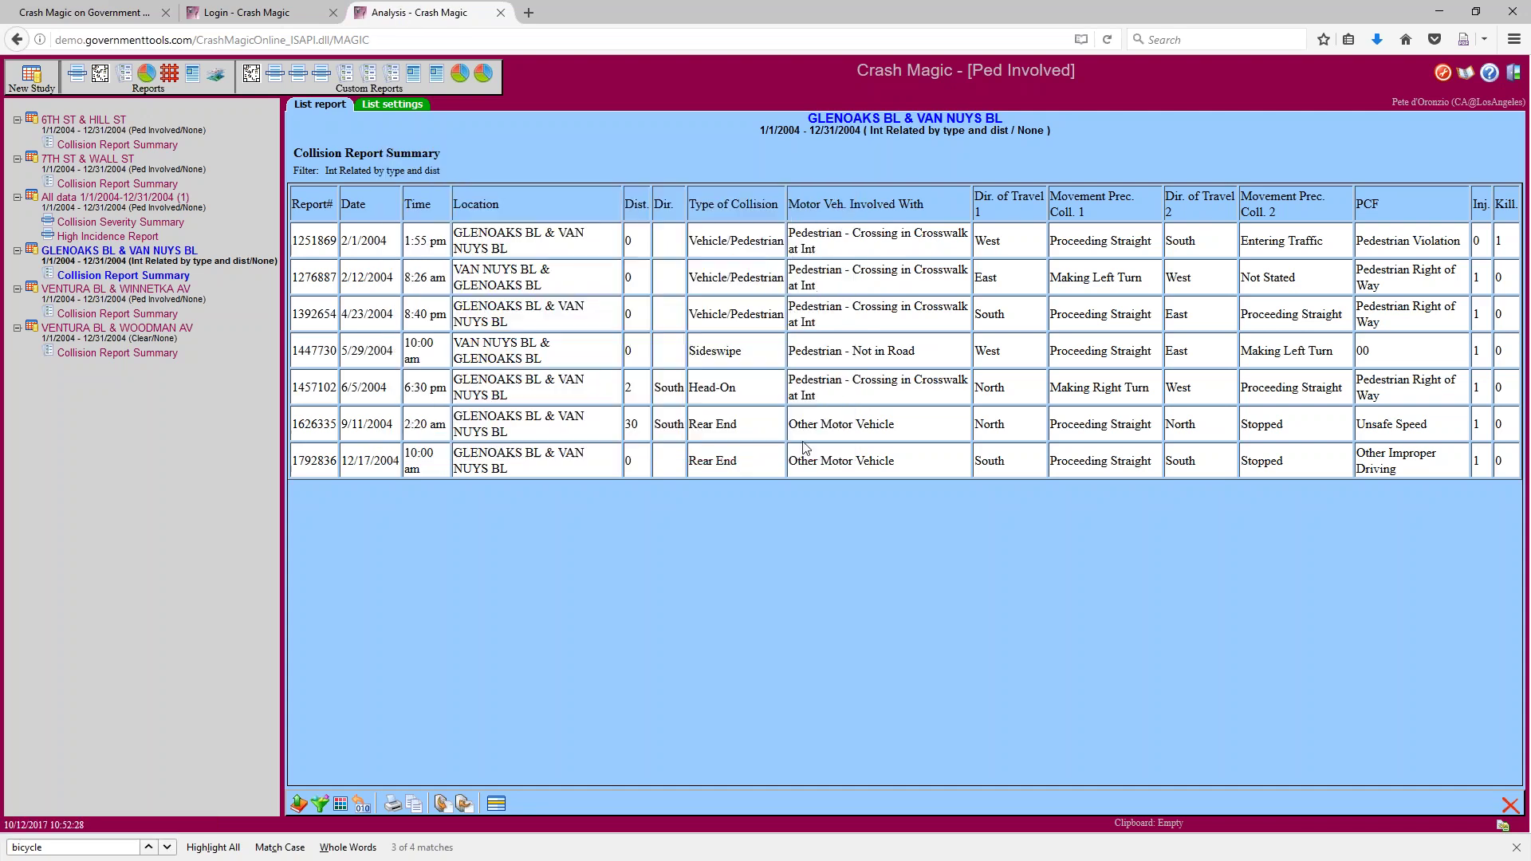
# In administration, add a new user under the CA@LosAngeles group in the resource tree
pyautogui.click(1443, 74)
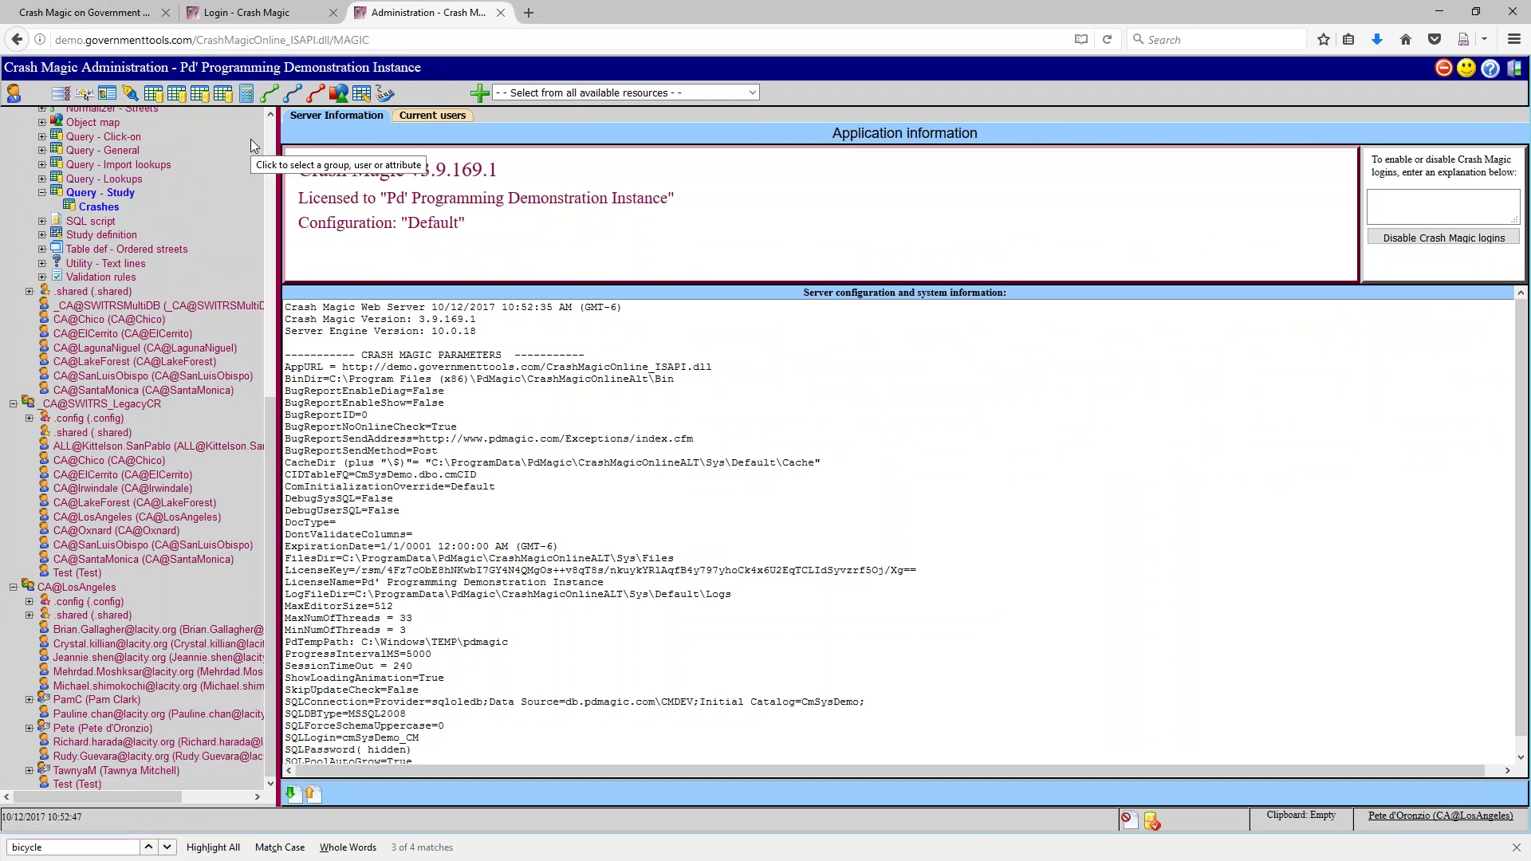
pyautogui.scroll(1, 275, 493)
pyautogui.moveTo(275, 489)
pyautogui.mouseDown()
pyautogui.moveTo(257, 402)
pyautogui.moveTo(256, 476)
pyautogui.mouseUp()
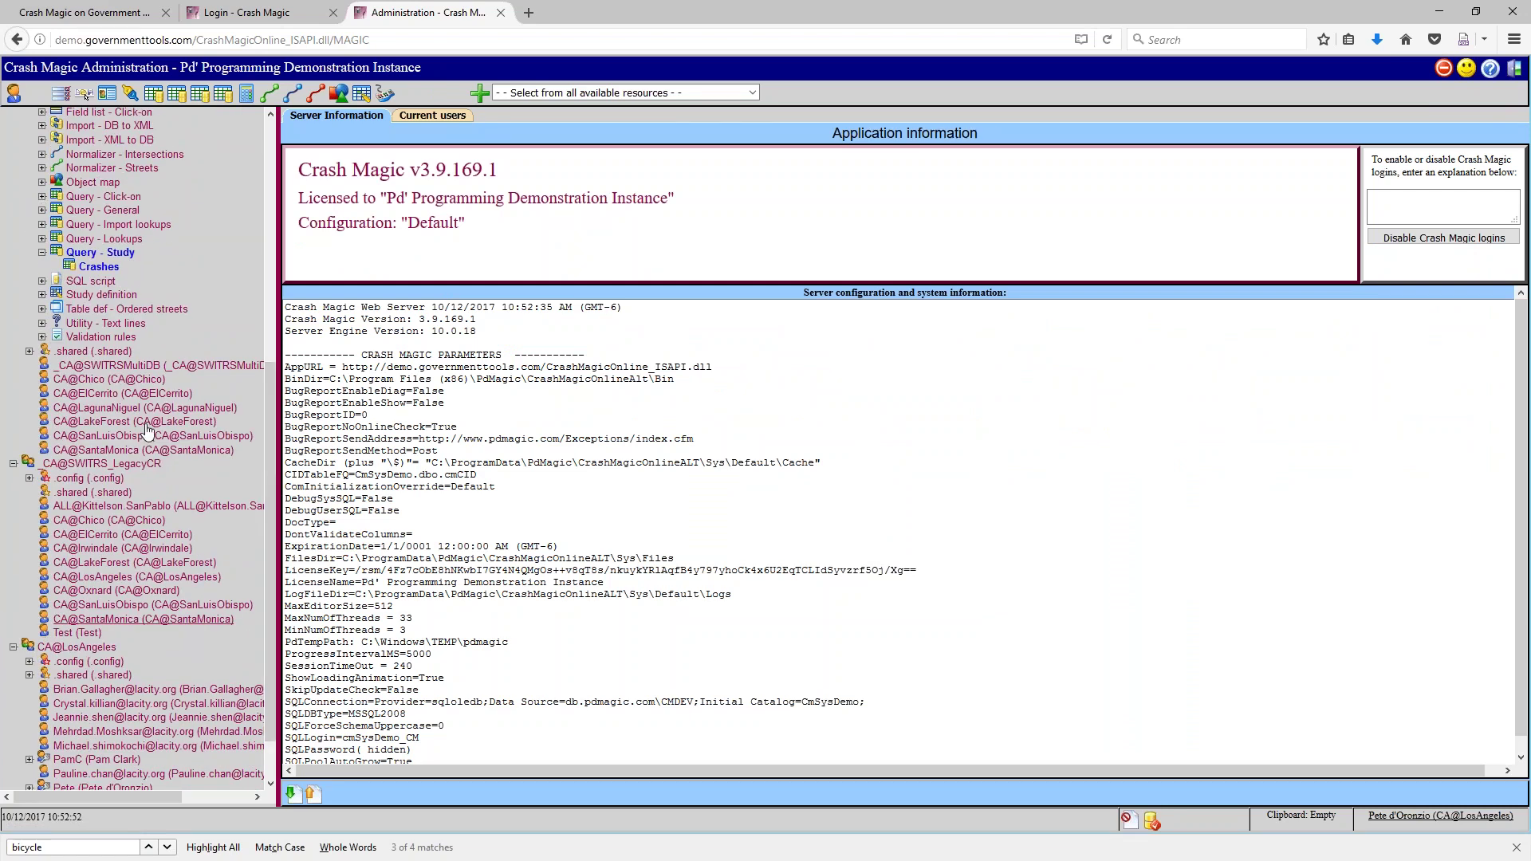
pyautogui.scroll(10, 157, 240)
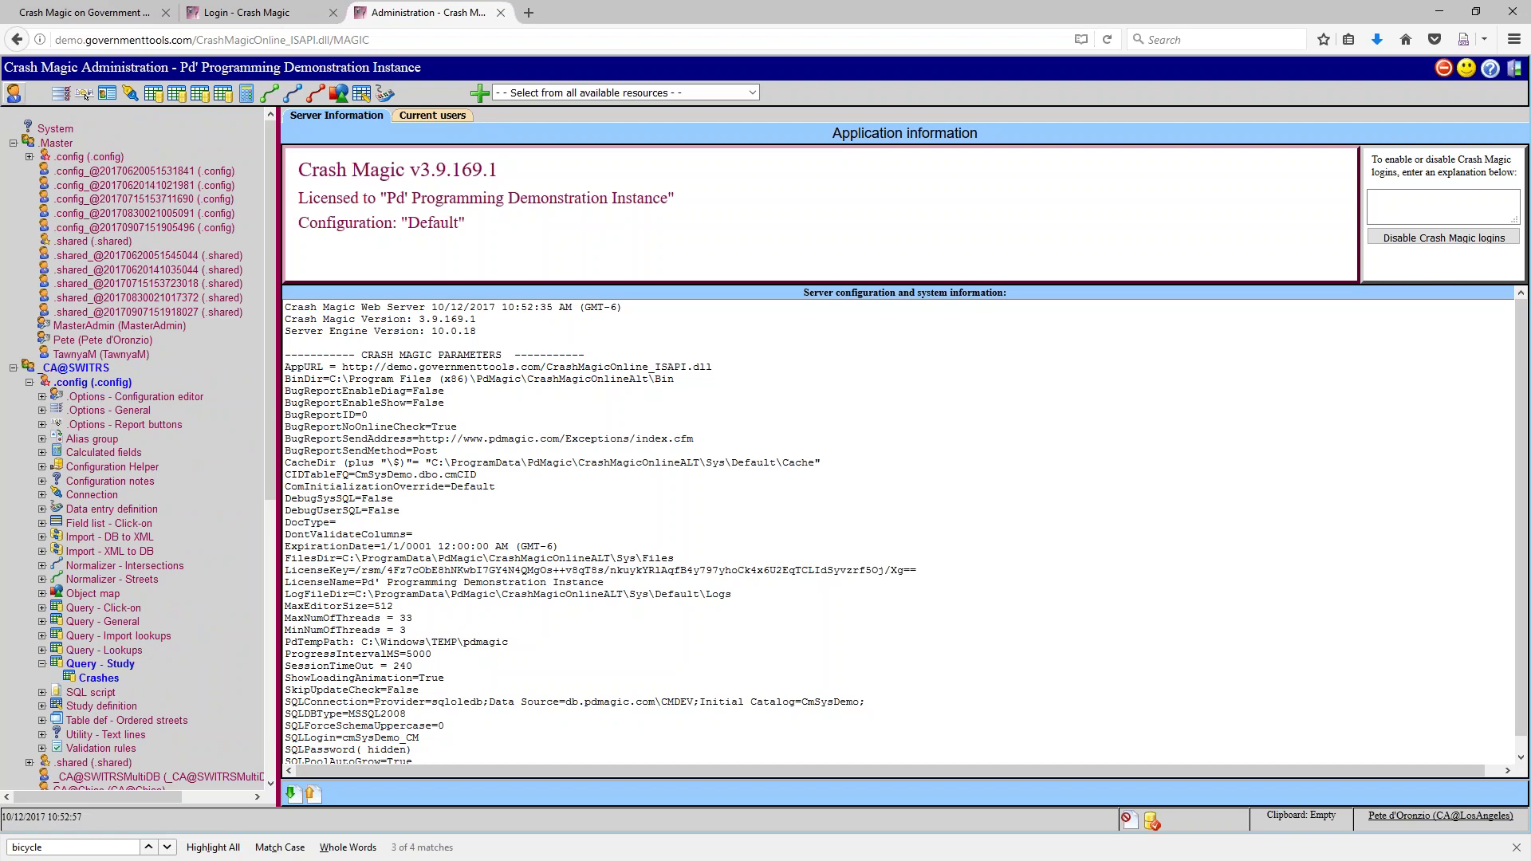
pyautogui.scroll(-10, 56, 216)
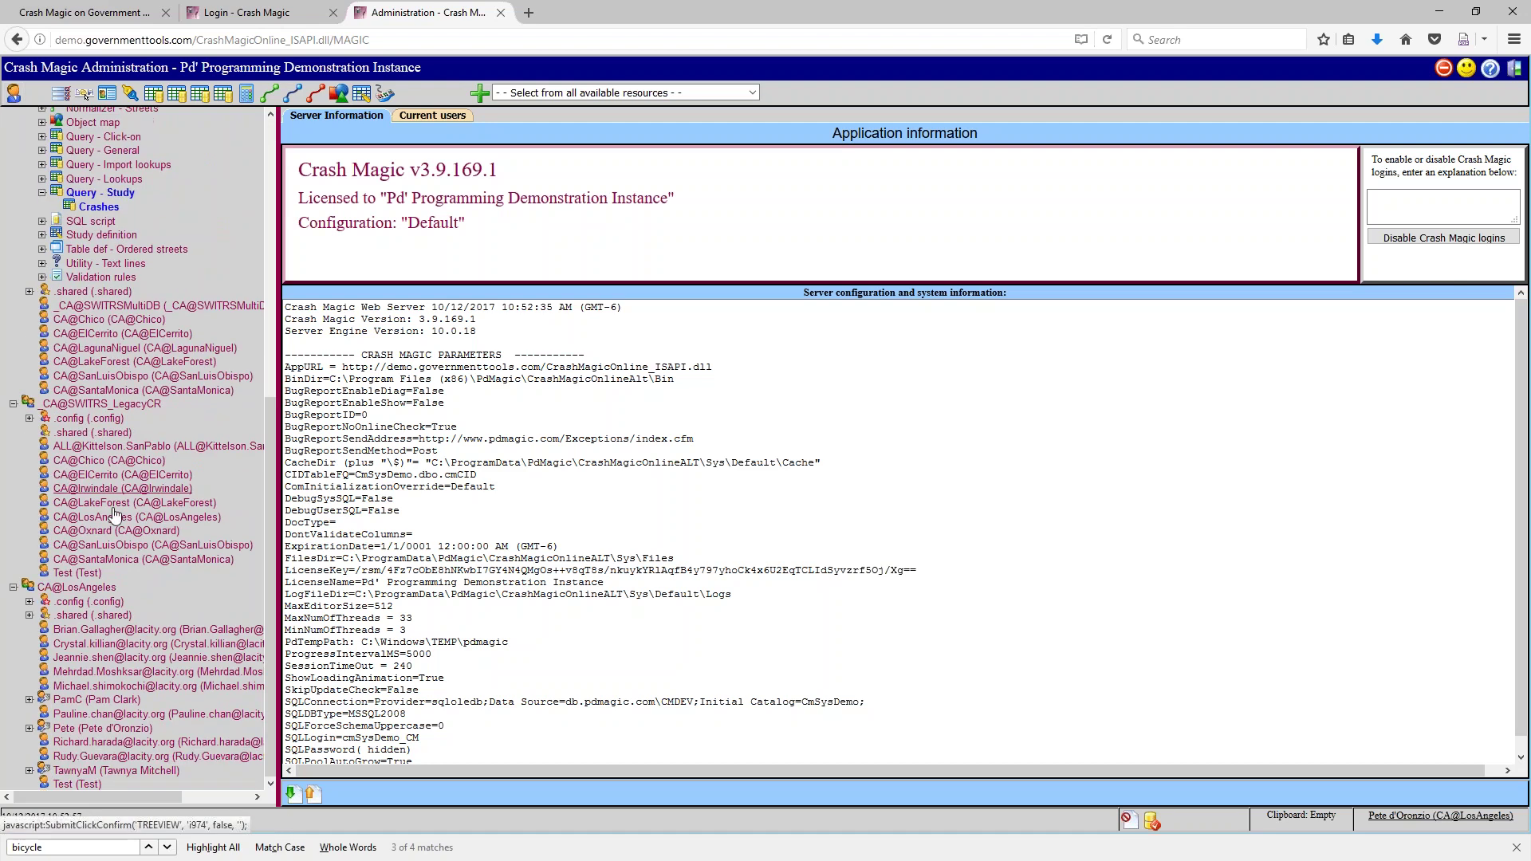
pyautogui.click(69, 591)
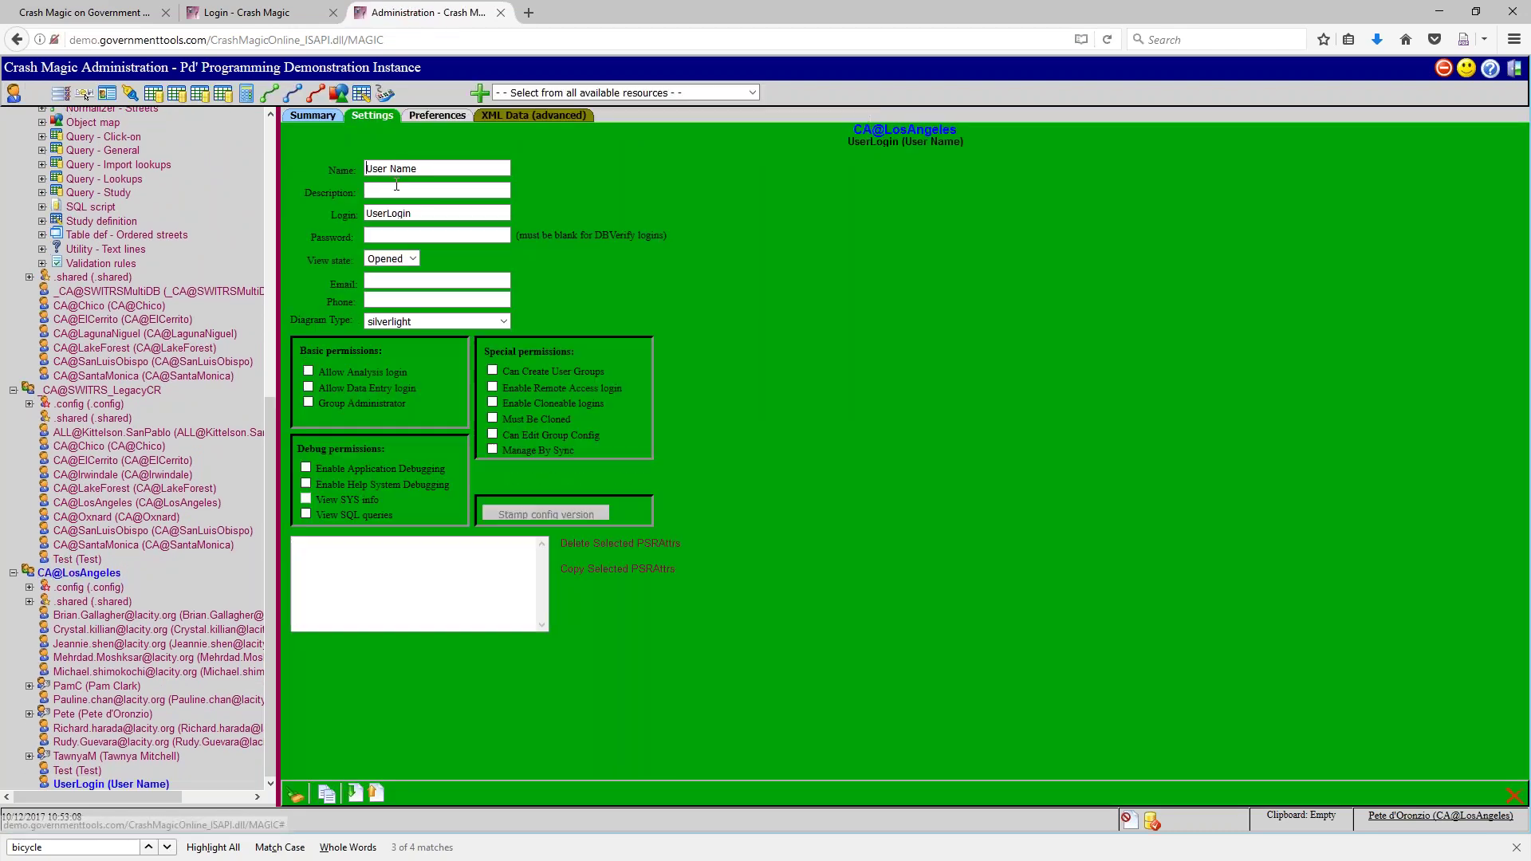
# Enter the new user's name, login and password on the Settings tab
pyautogui.write('Ju')
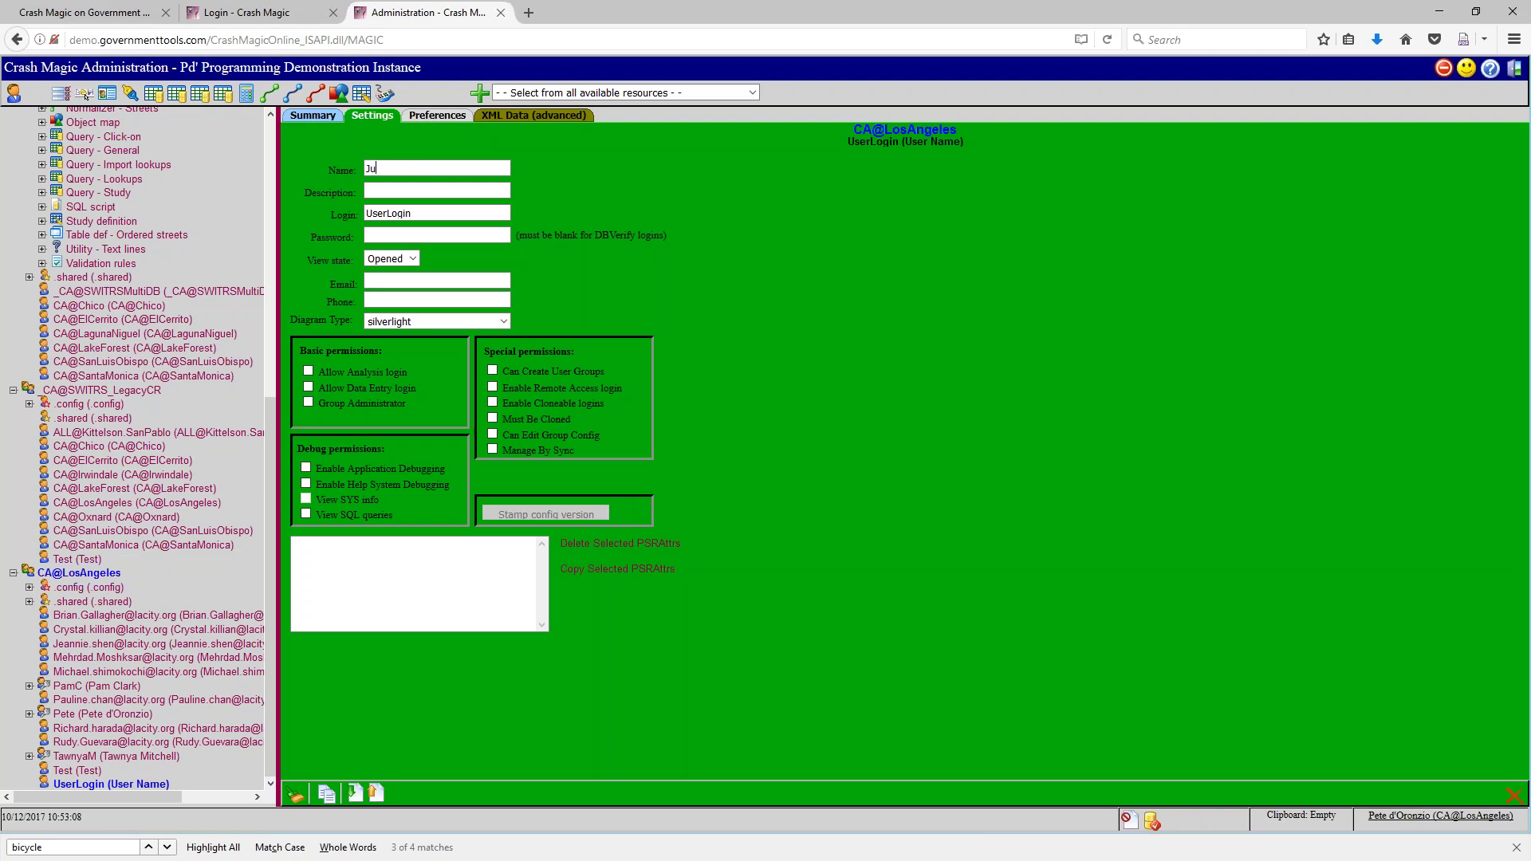
pyautogui.write('e user')
pyautogui.press('Tab')
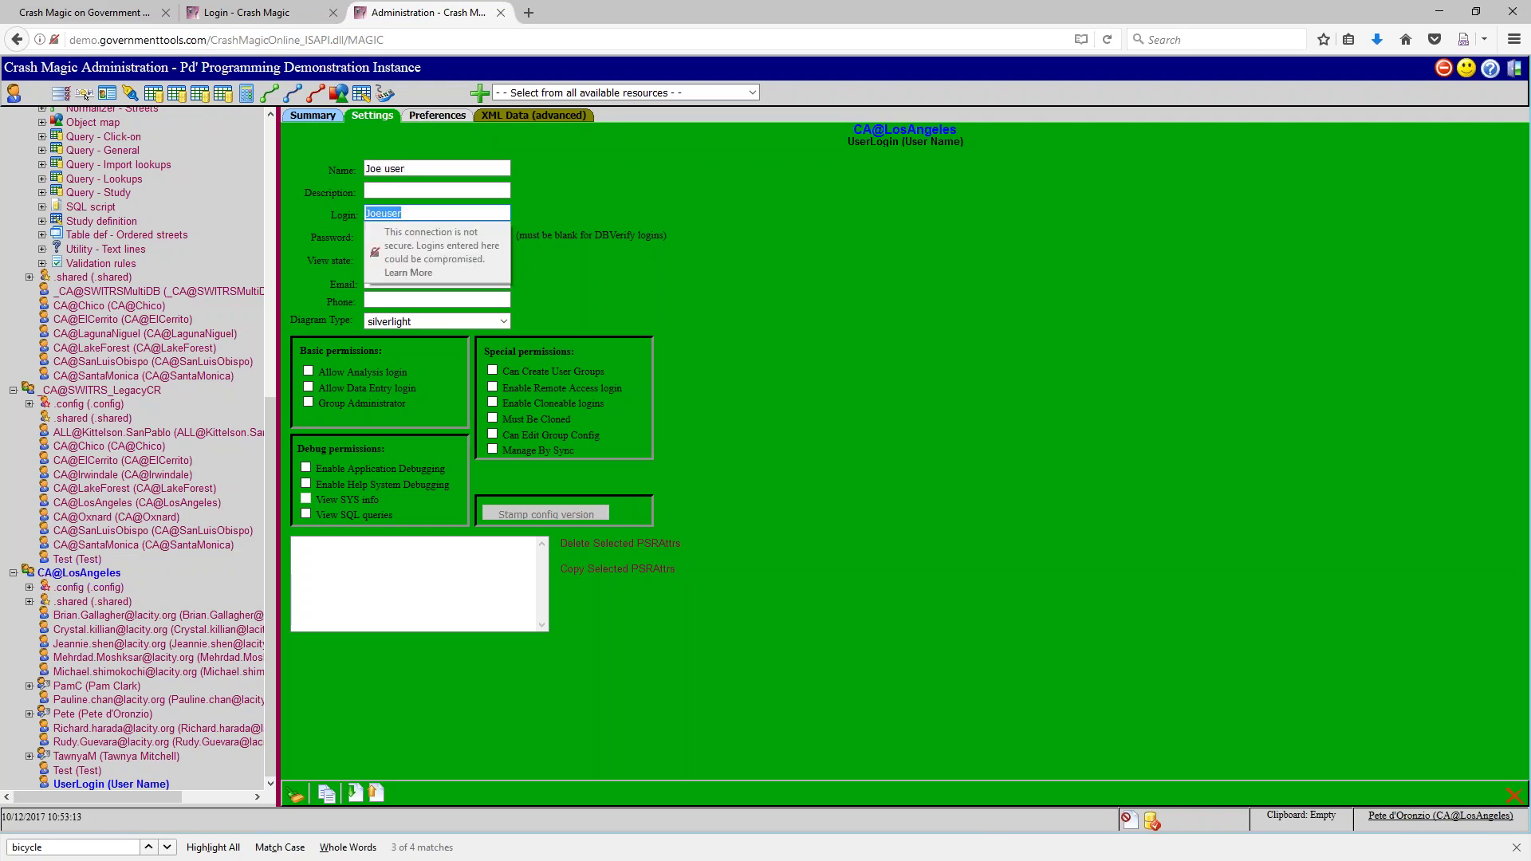
pyautogui.write('Joe')
pyautogui.press('Tab')
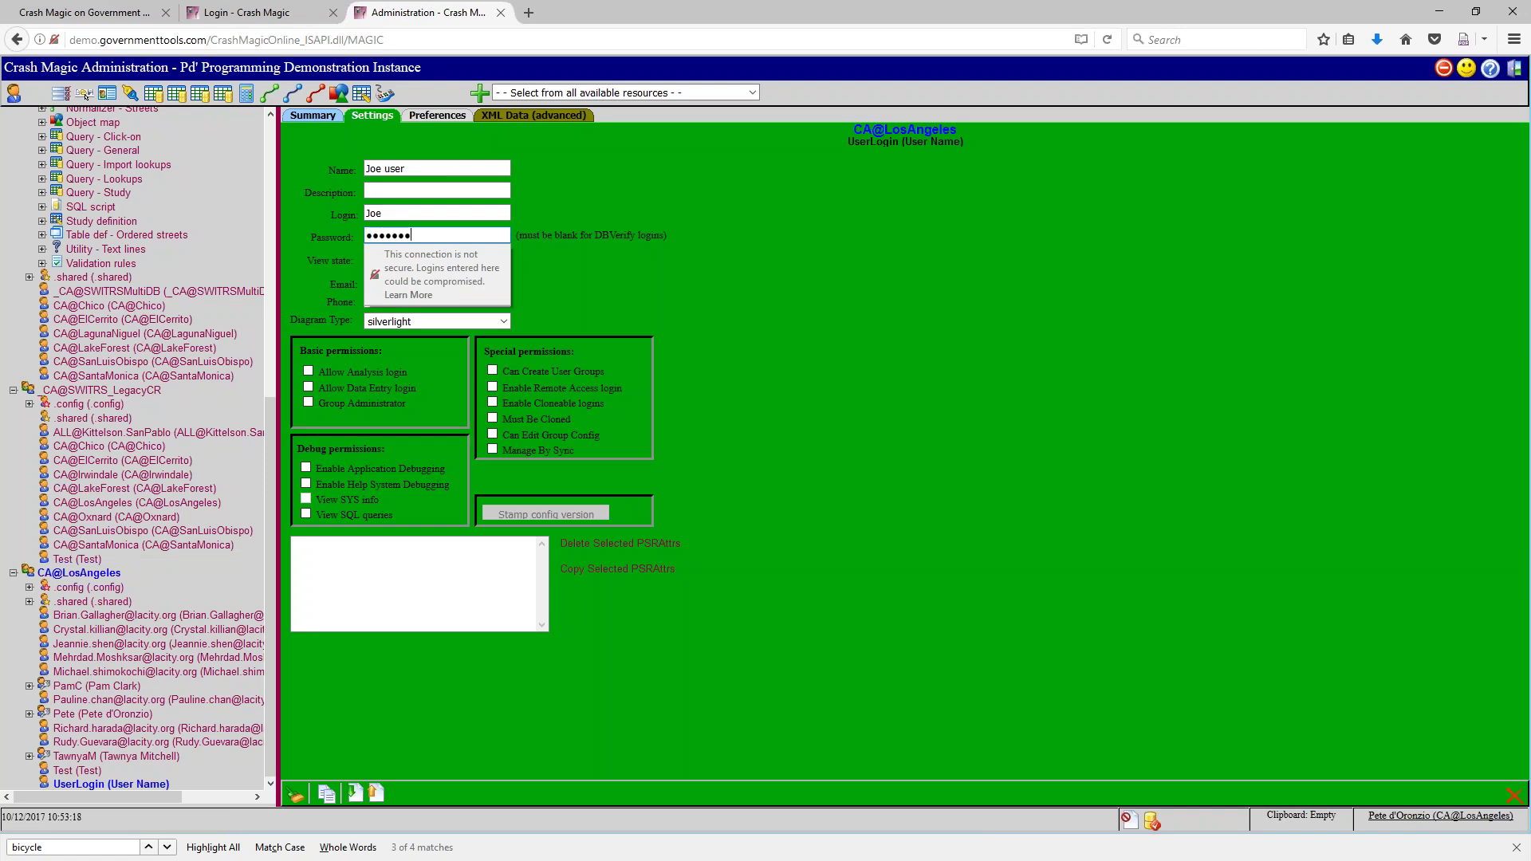
# Grant Allow Analysis login and Group Administrator, change the name's last word to 'admin', and log out
pyautogui.click(310, 372)
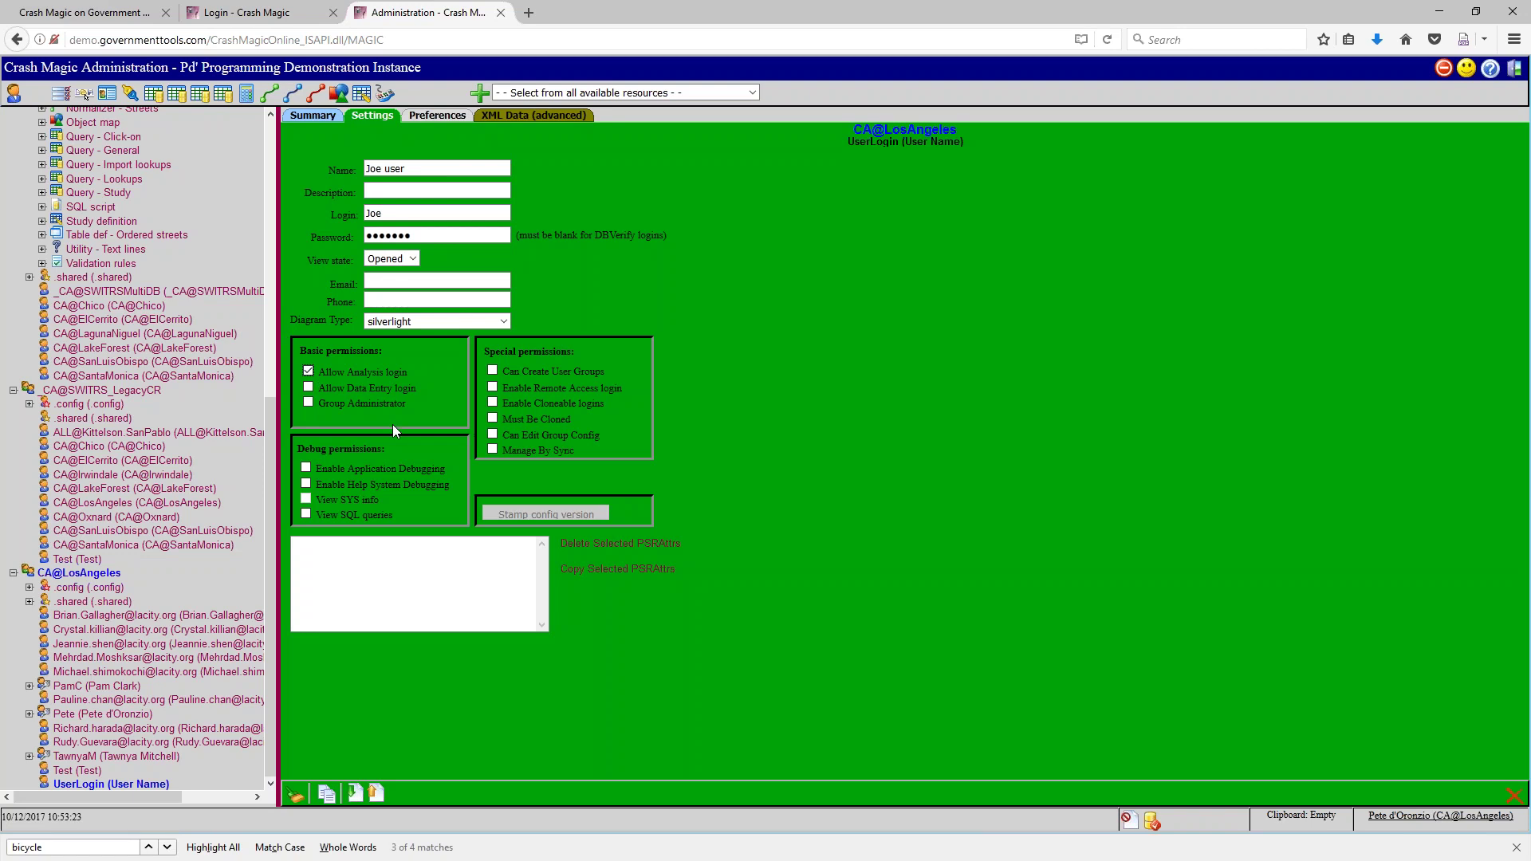
pyautogui.click(309, 404)
pyautogui.doubleClick(405, 169)
pyautogui.write('admin')
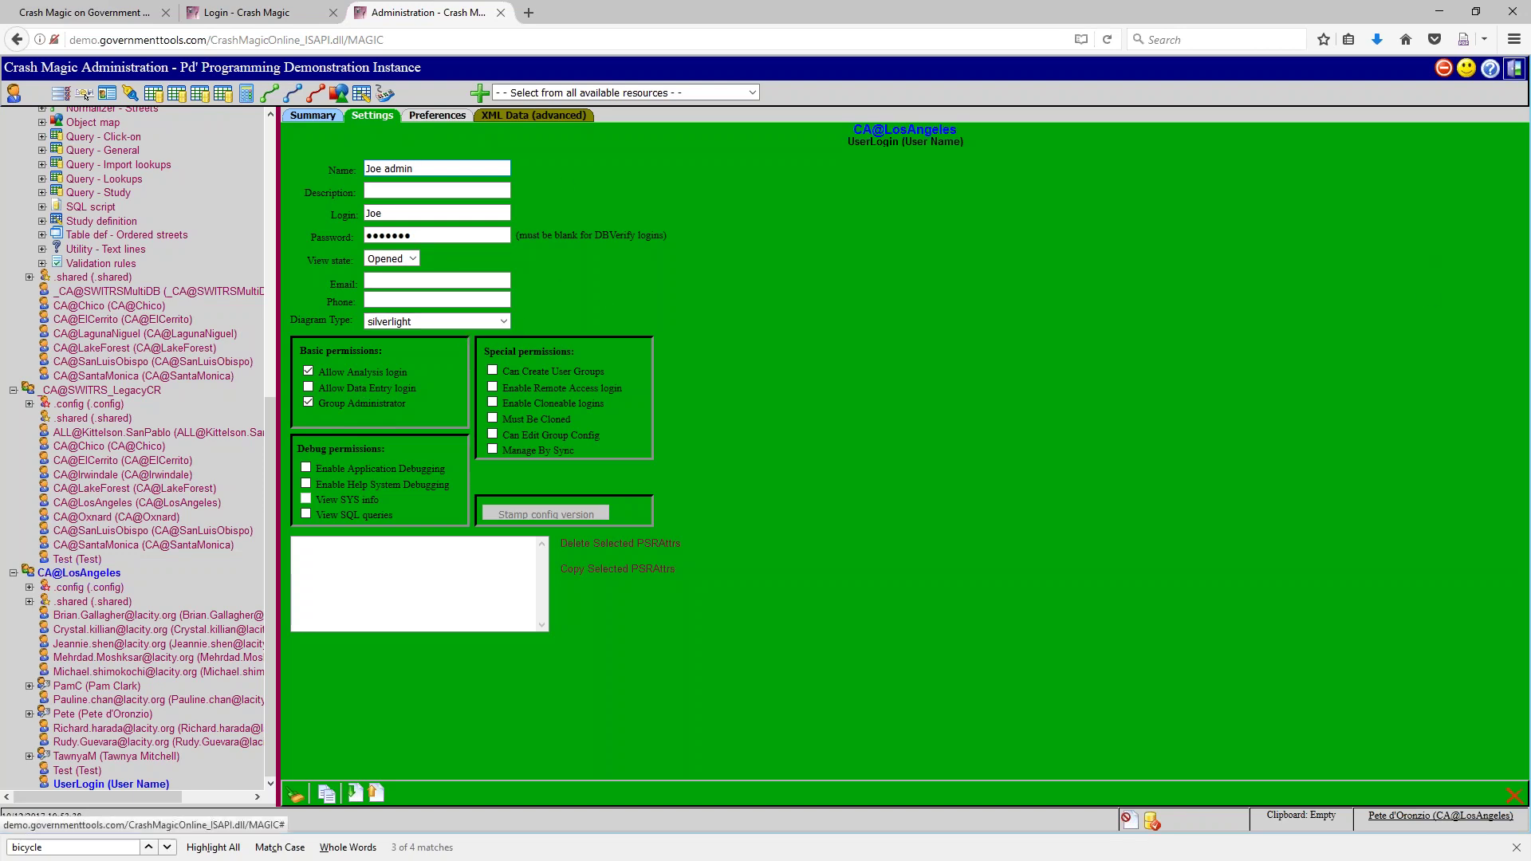
pyautogui.click(1515, 69)
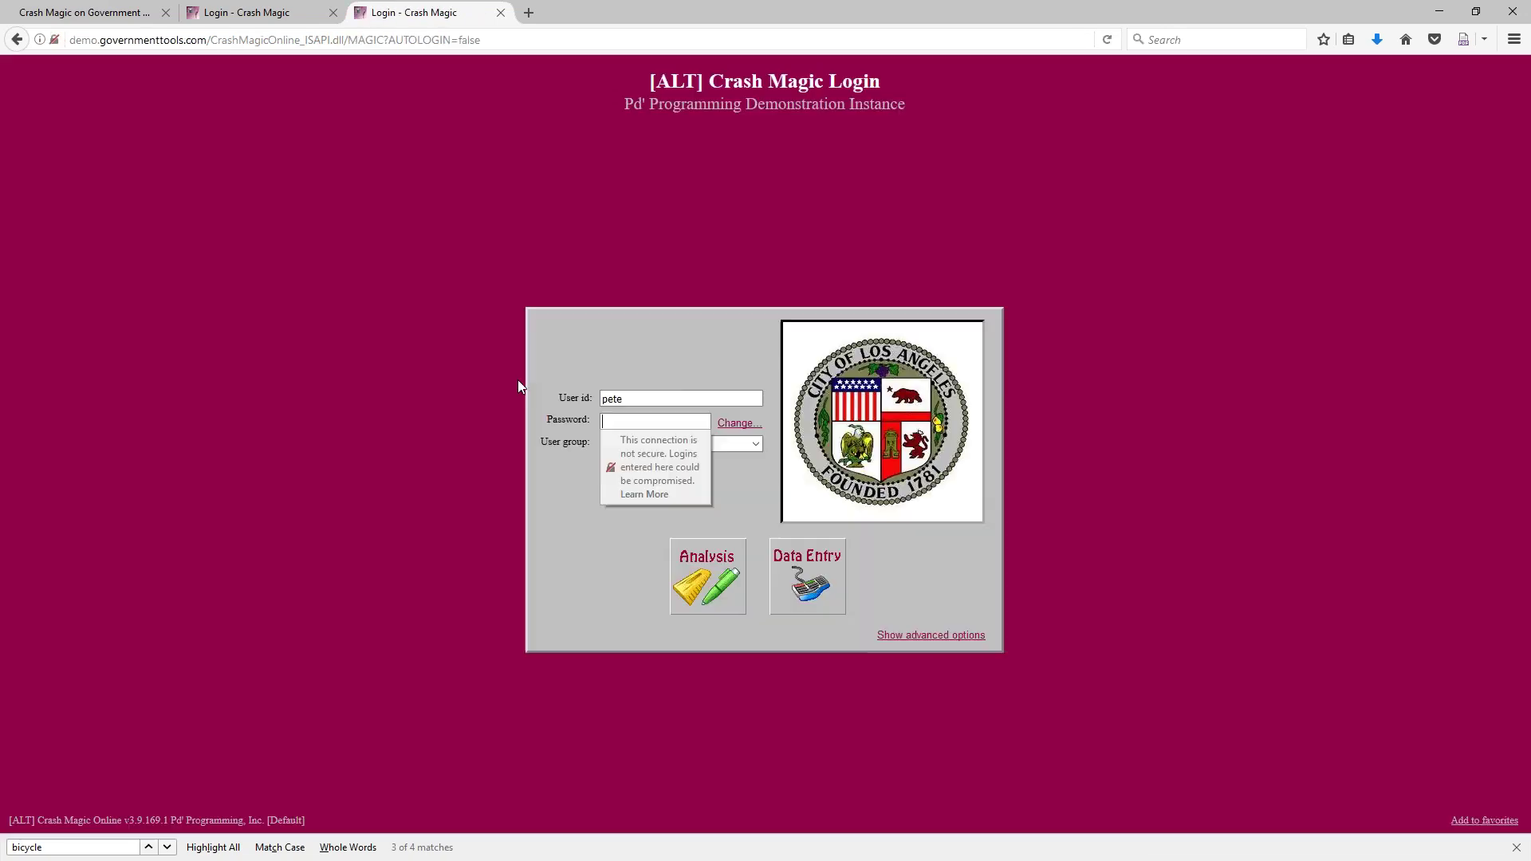
# Log in with the new user's id and password under user group CA@LosAngeles
pyautogui.click(562, 393)
pyautogui.hotkey('ctrl', 'a')
pyautogui.write('joe')
pyautogui.press('Tab')
pyautogui.write('jo*****')
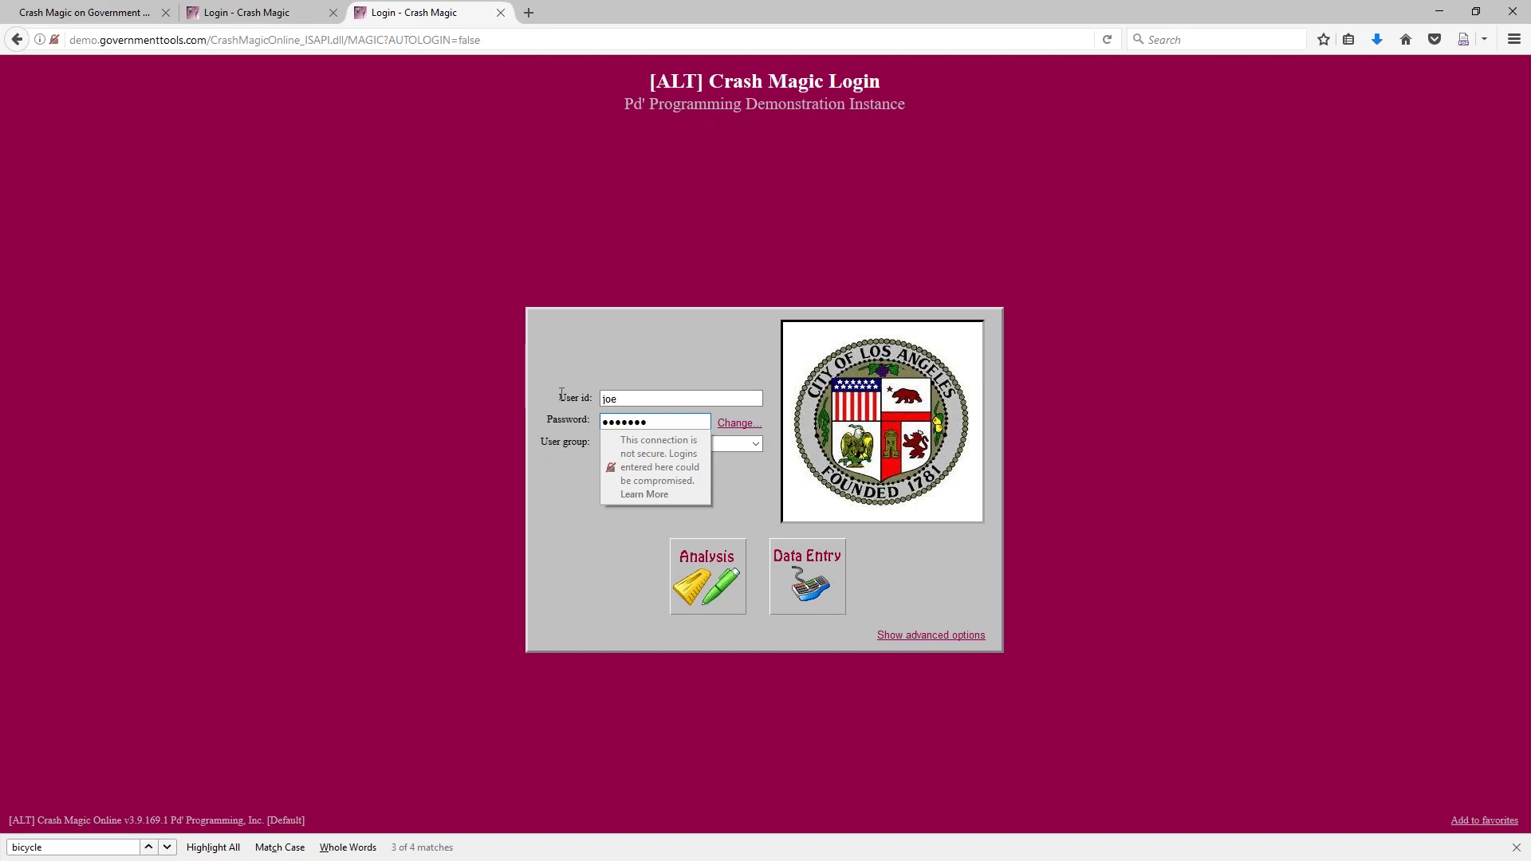
pyautogui.press('Return')
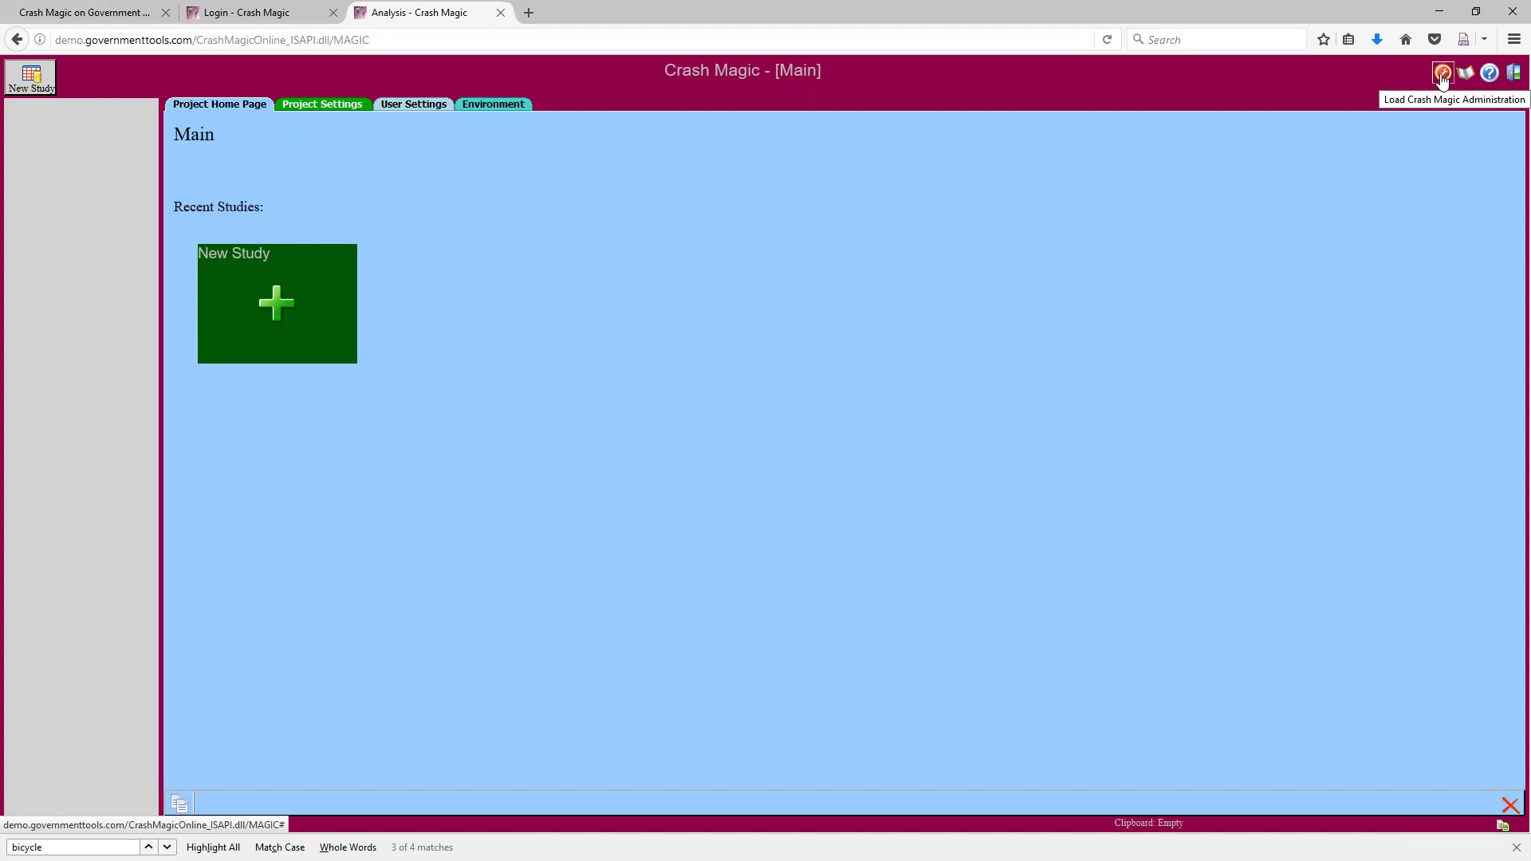
# In administration, widen the tree pane and expand a CA@LosAngeles user's Filter templates
pyautogui.click(1443, 74)
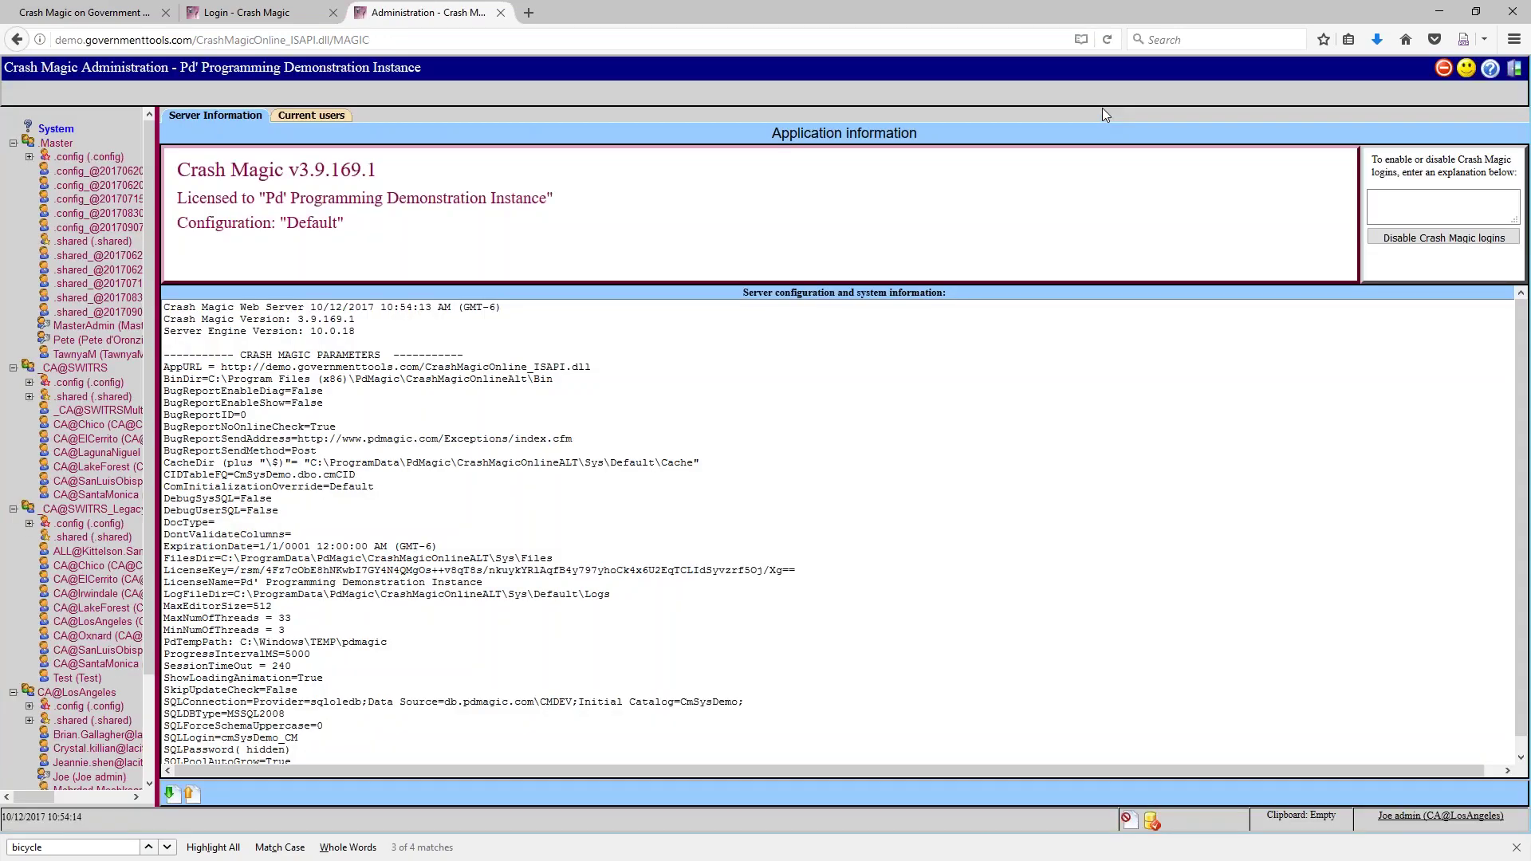
pyautogui.moveTo(158, 351); pyautogui.dragTo(355, 352)
pyautogui.scroll(-2, 327, 461)
pyautogui.scroll(-1, 327, 461)
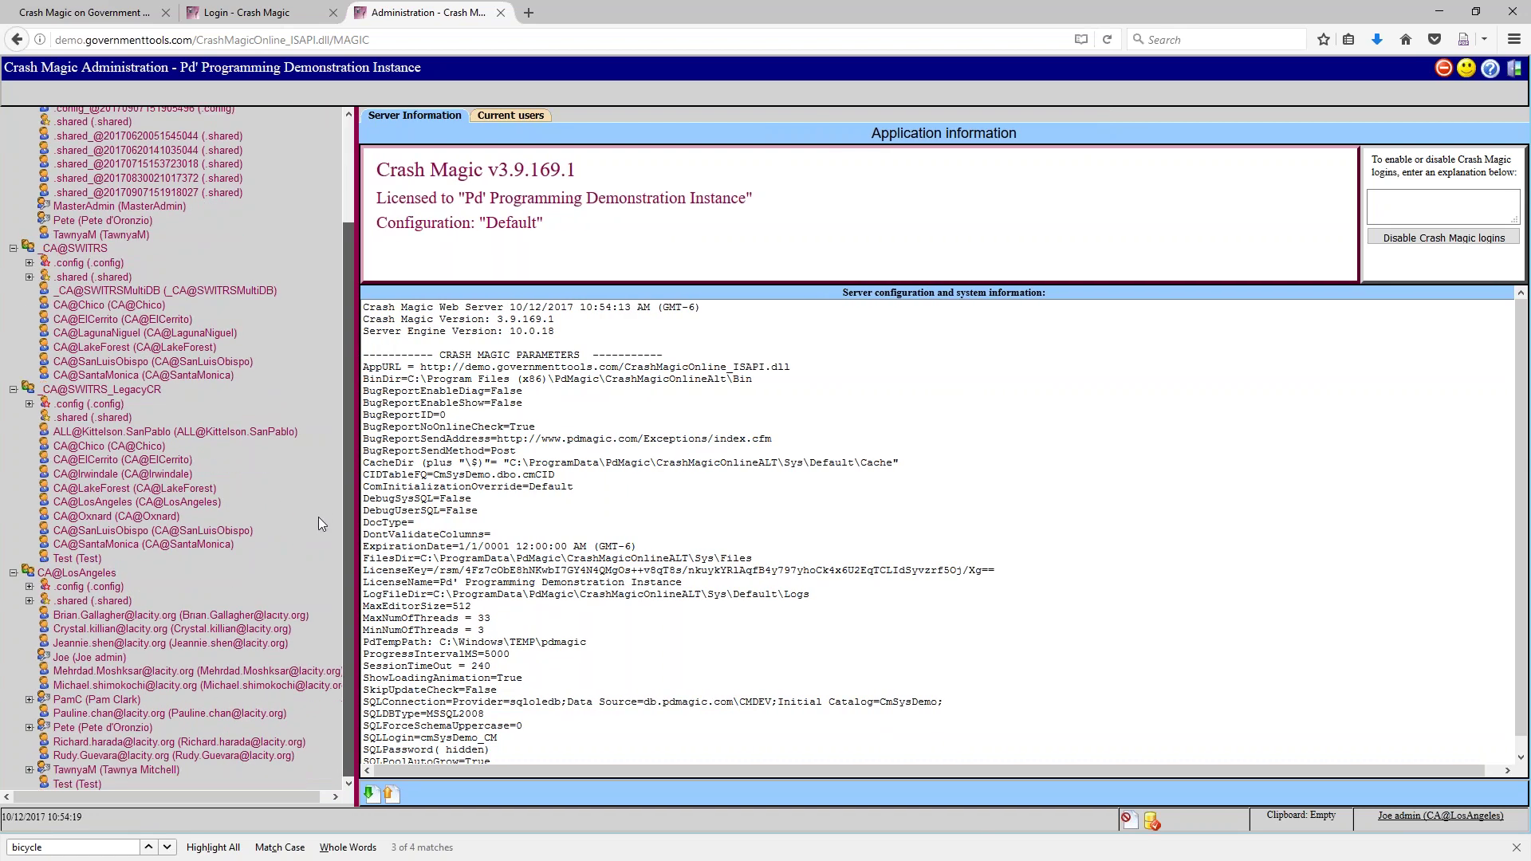
pyautogui.click(28, 728)
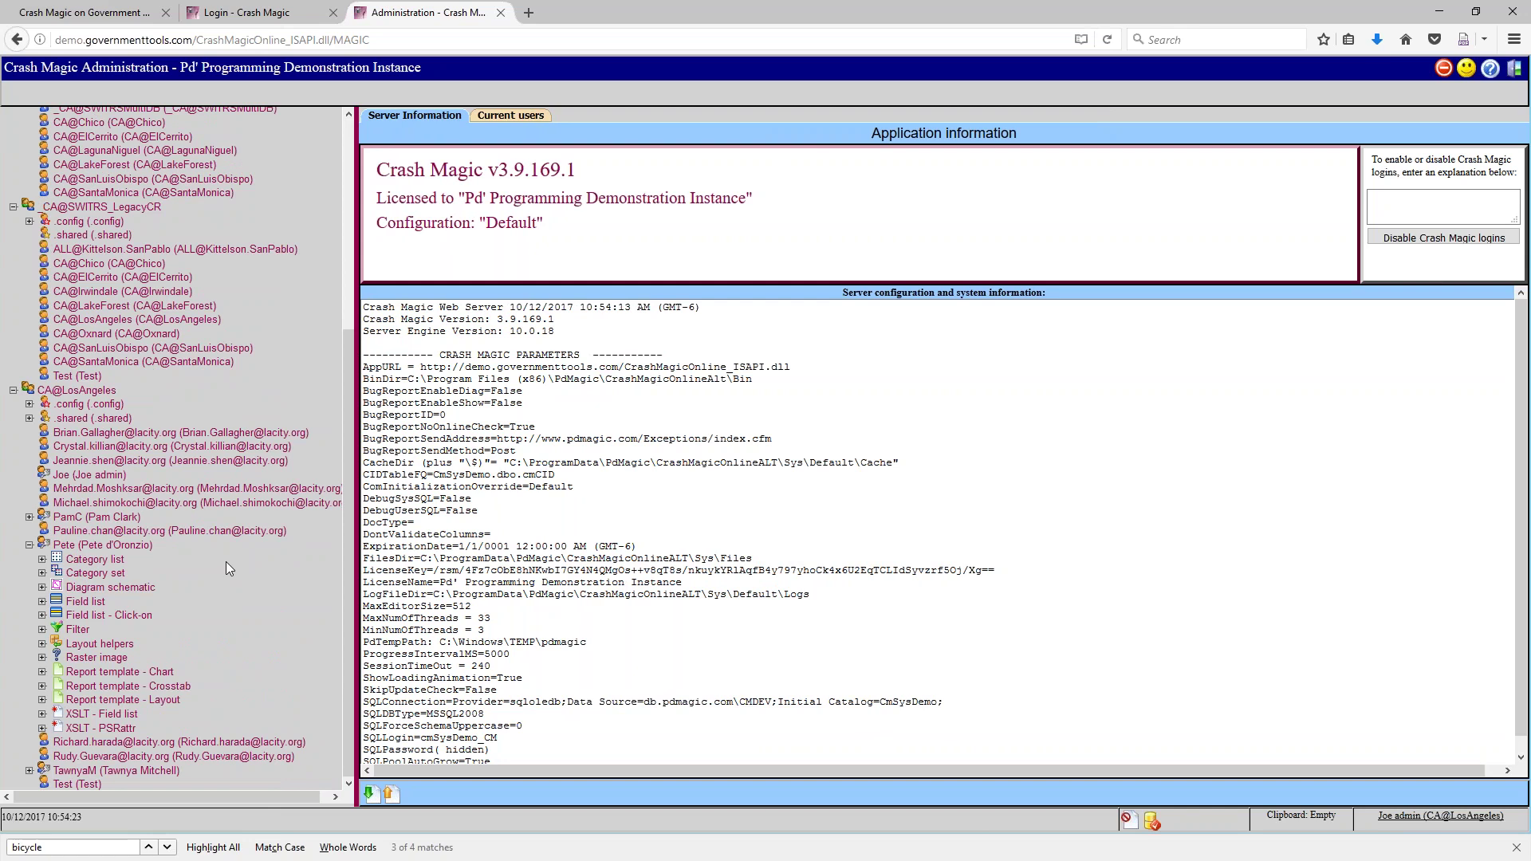
pyautogui.click(42, 630)
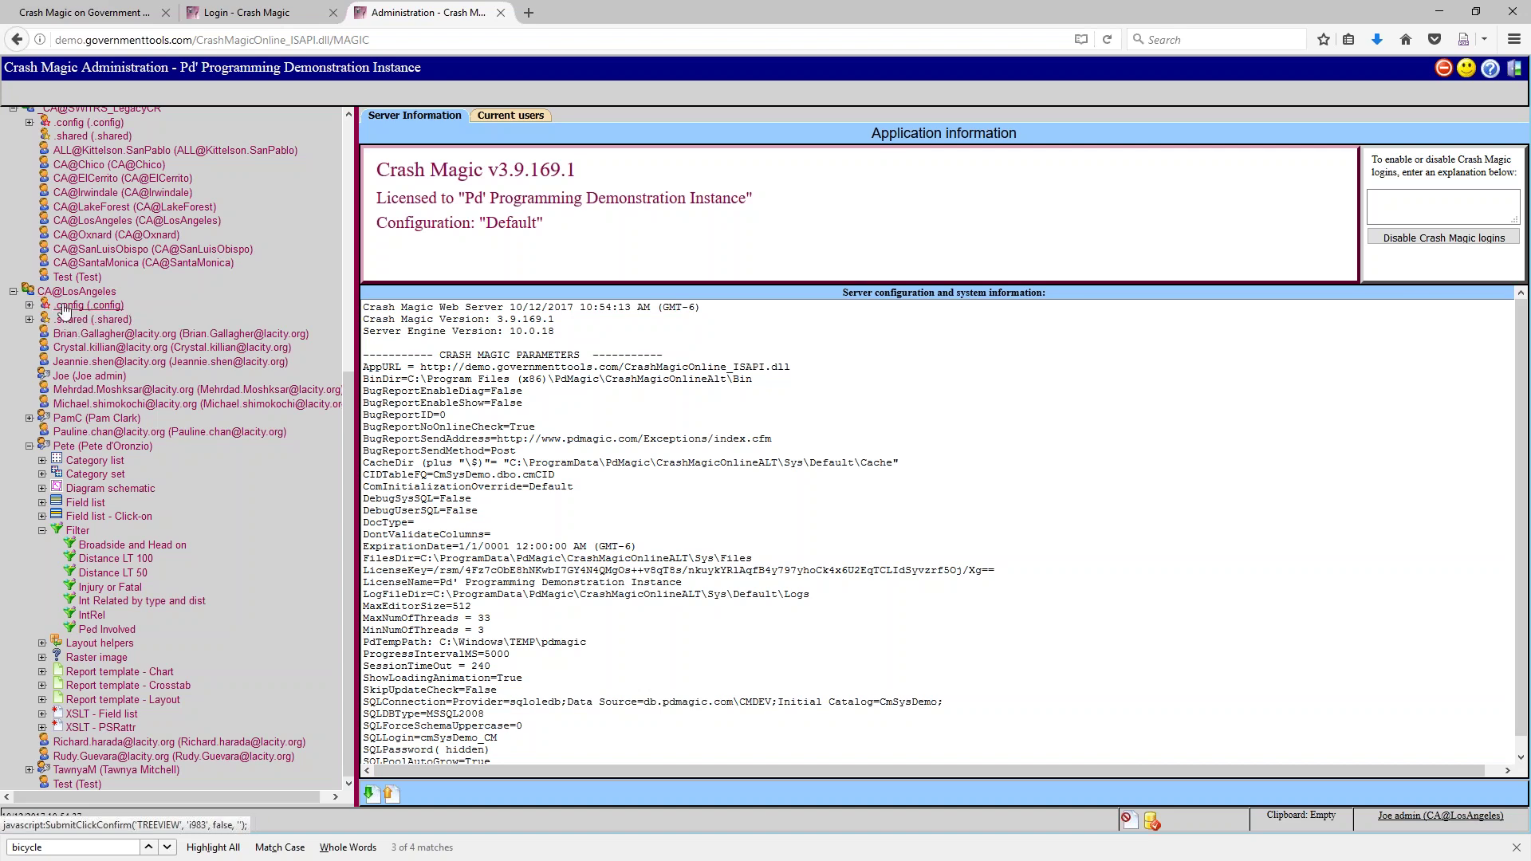
pyautogui.scroll(1, 110, 310)
pyautogui.scroll(5, 110, 309)
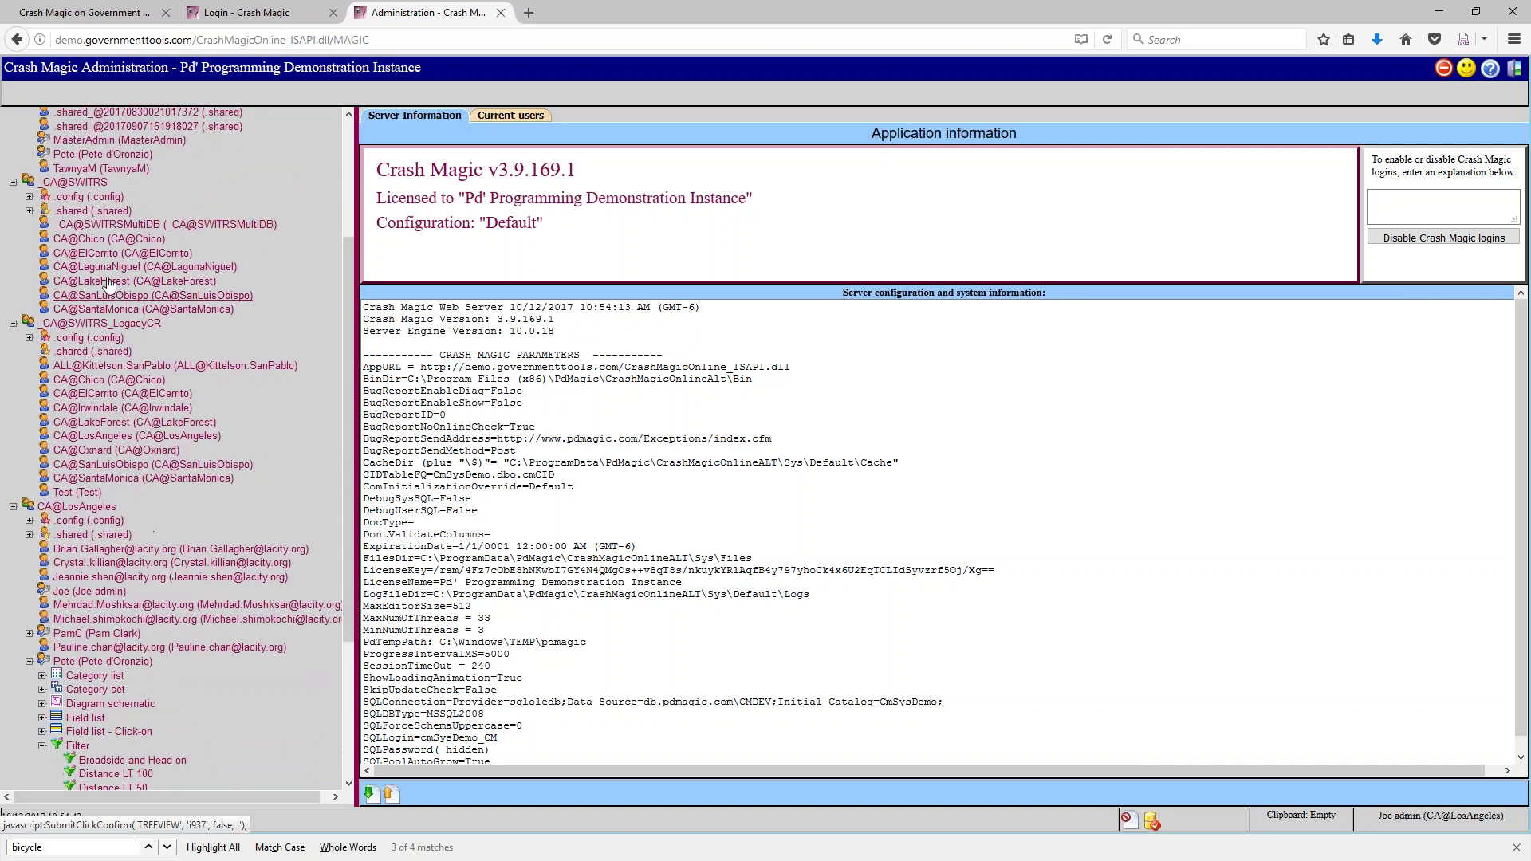
pyautogui.scroll(-6, 79, 299)
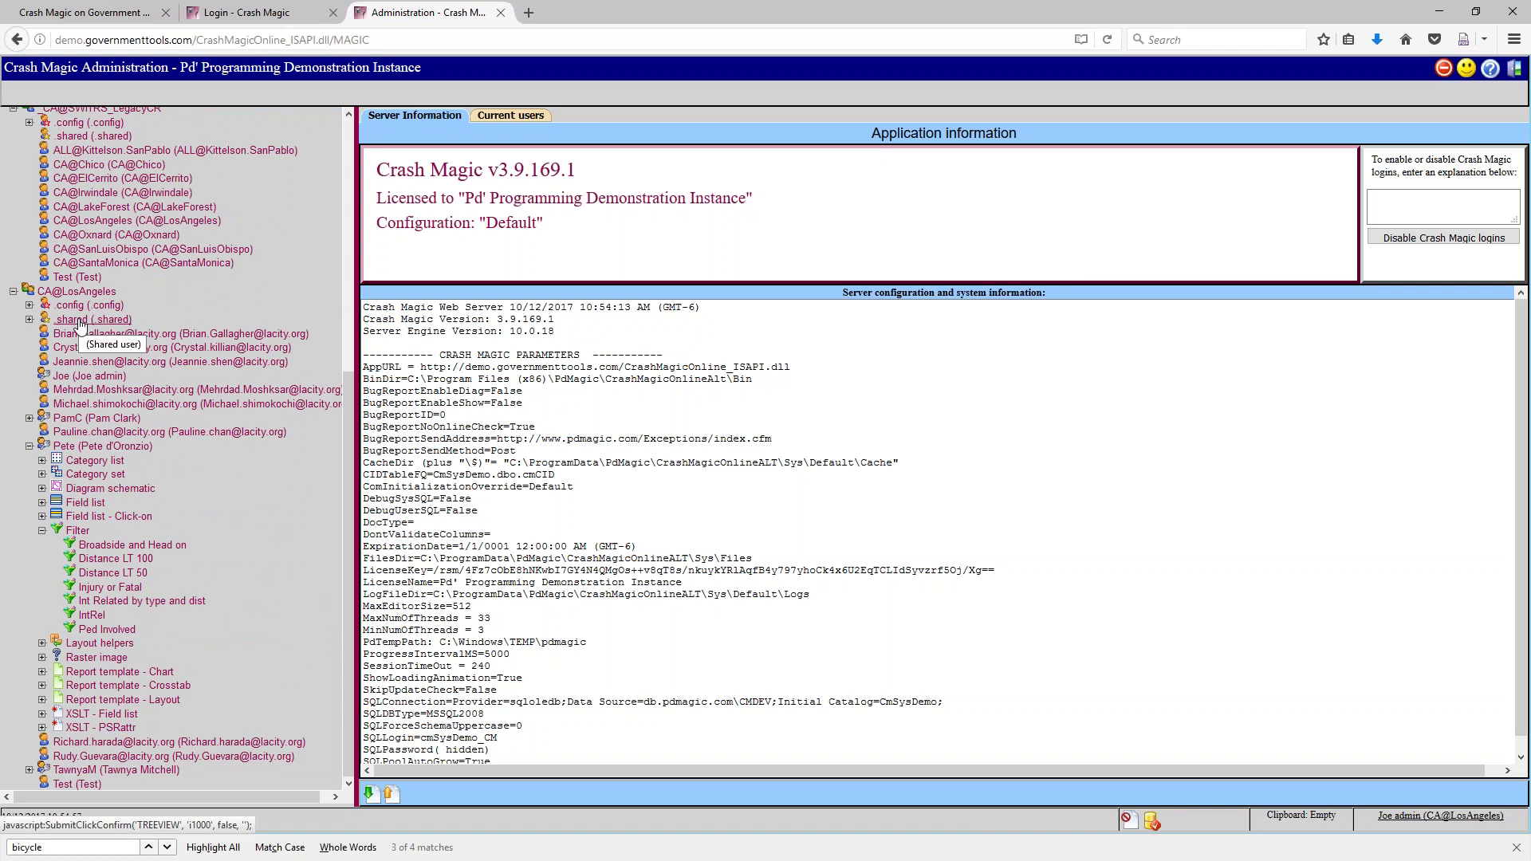
pyautogui.scroll(2, 137, 333)
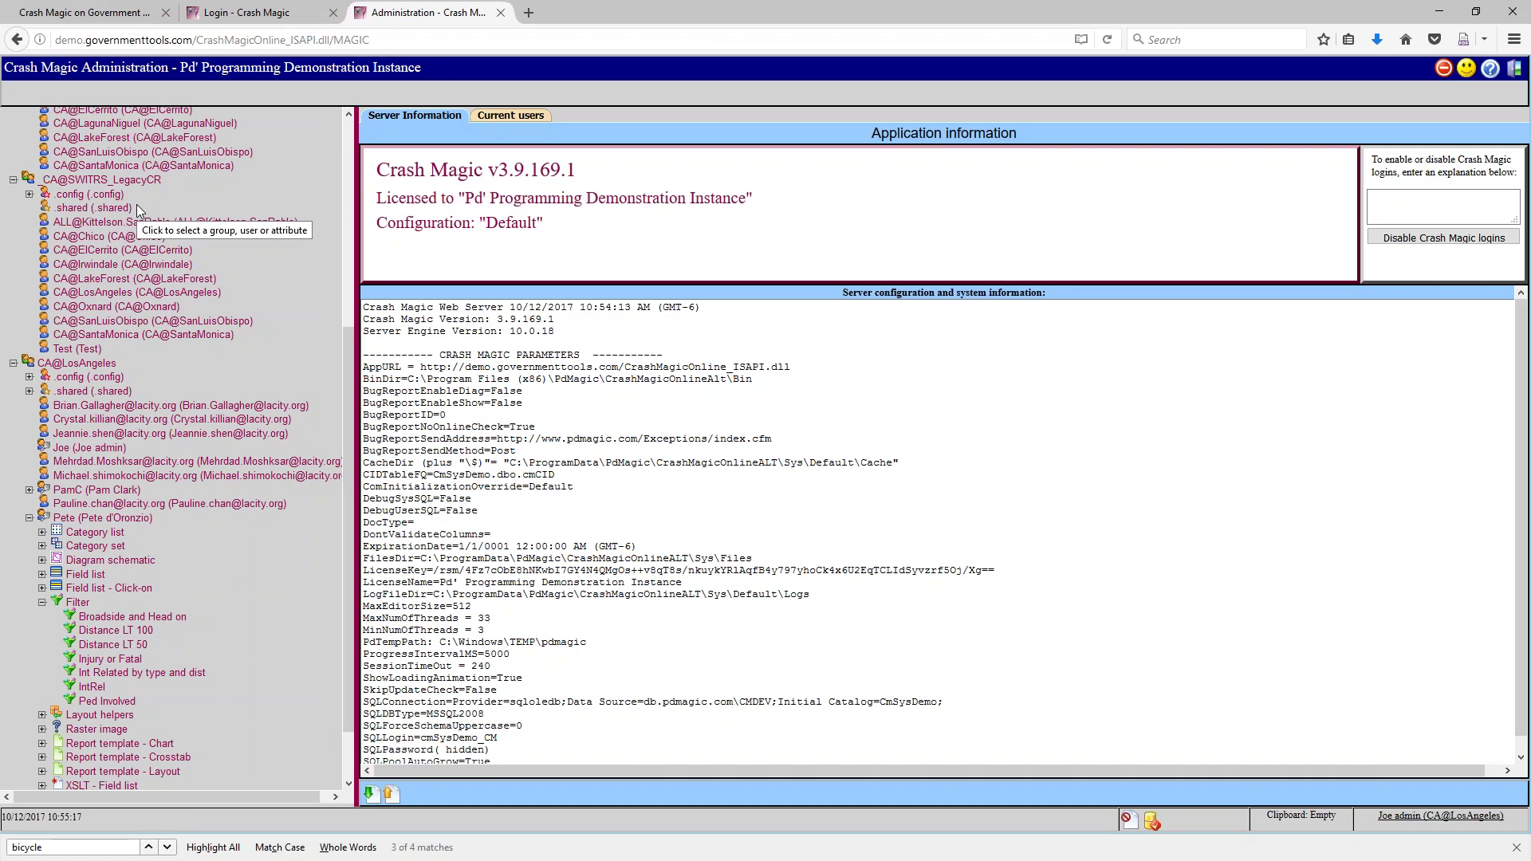
pyautogui.scroll(5, 279, 196)
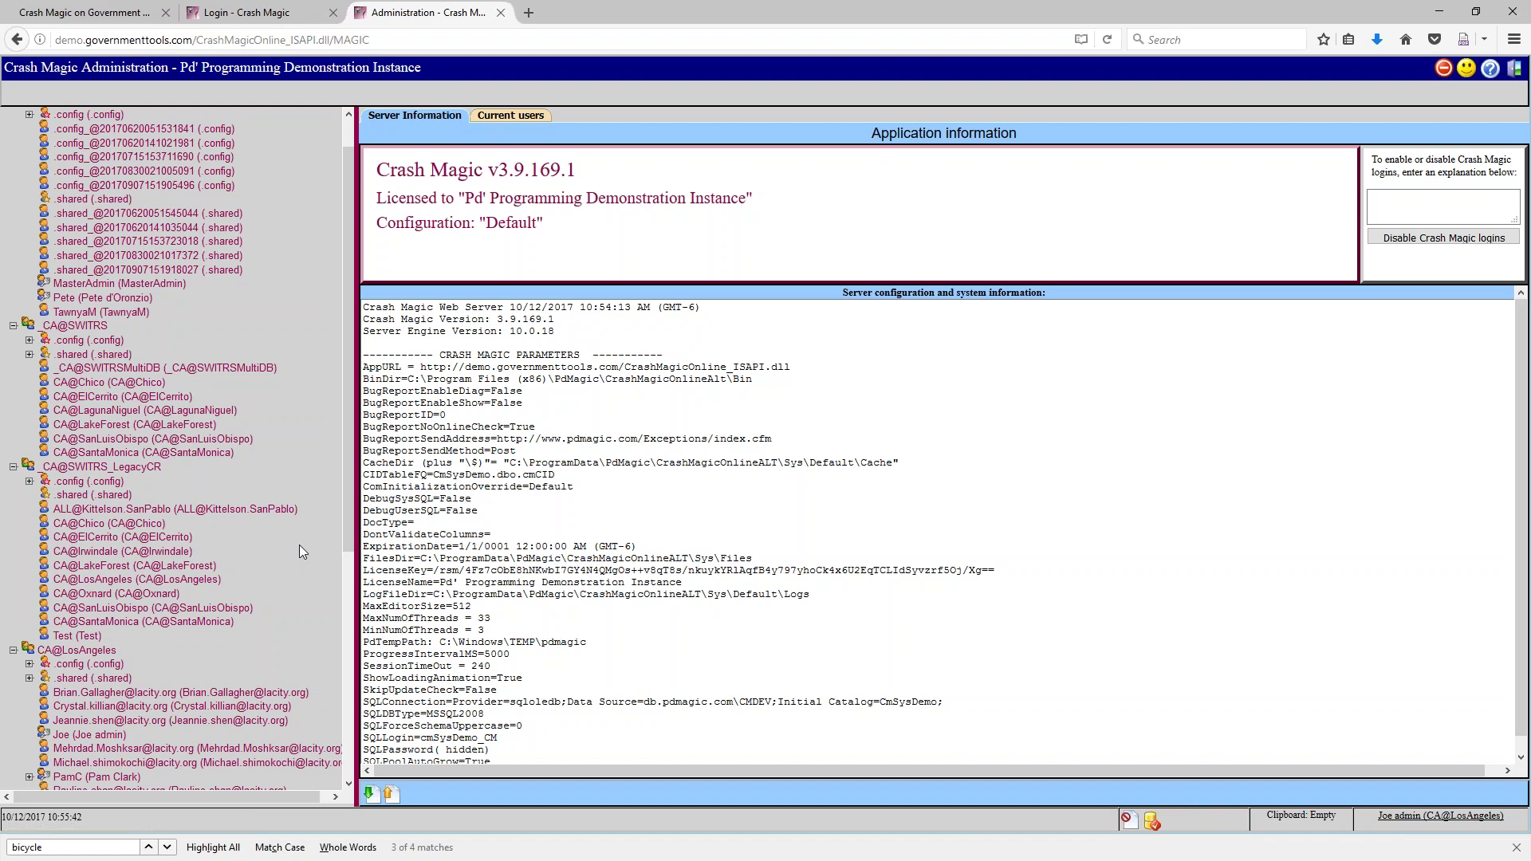
pyautogui.scroll(-1, 298, 544)
pyautogui.scroll(-6, 298, 544)
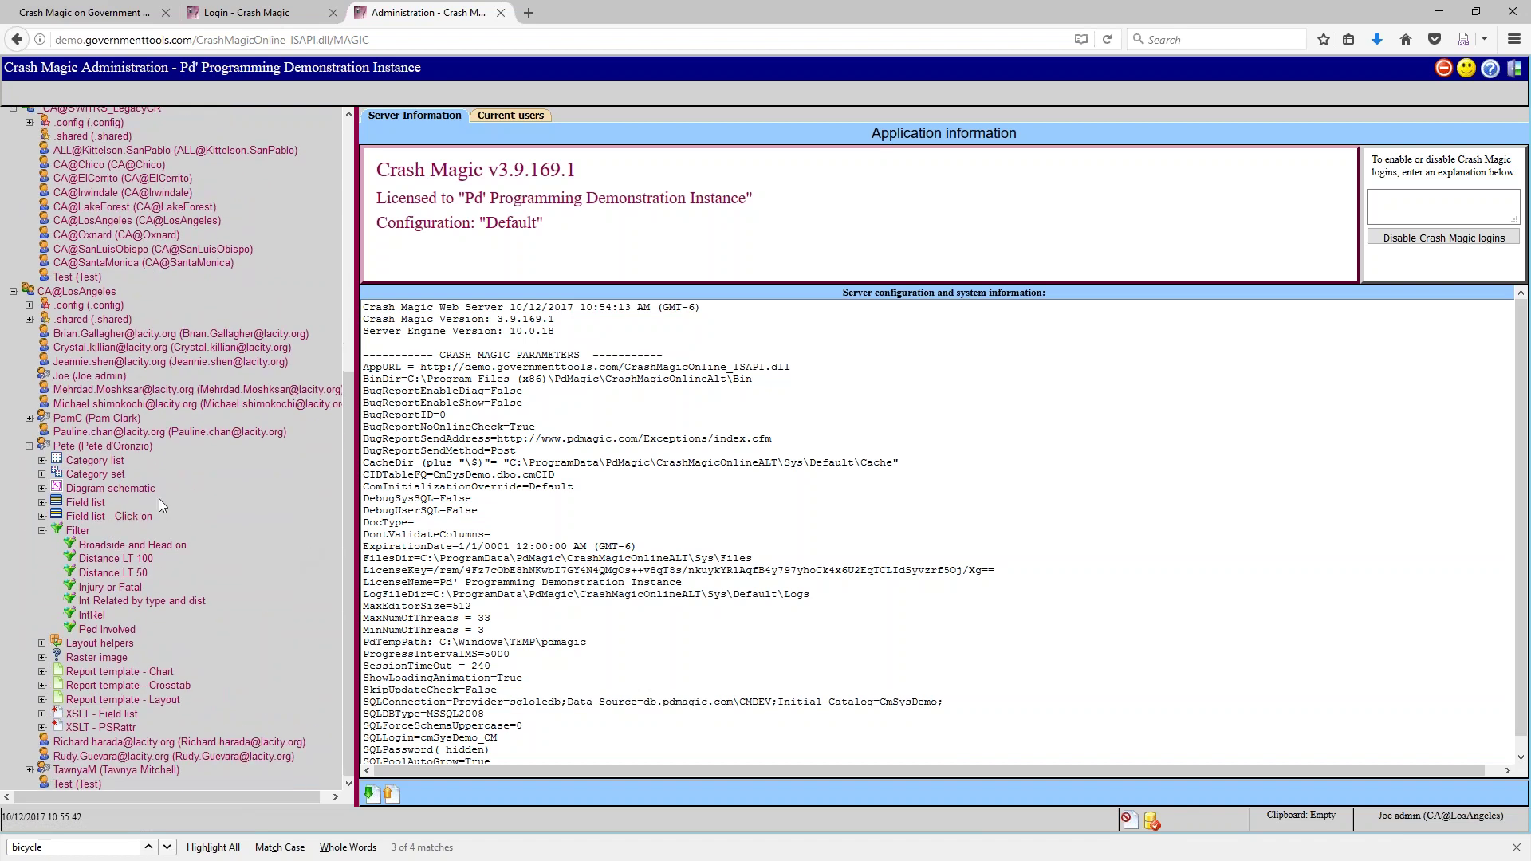
# Open the Distance LT 100 filter template and dismiss the access warning about it
pyautogui.click(116, 560)
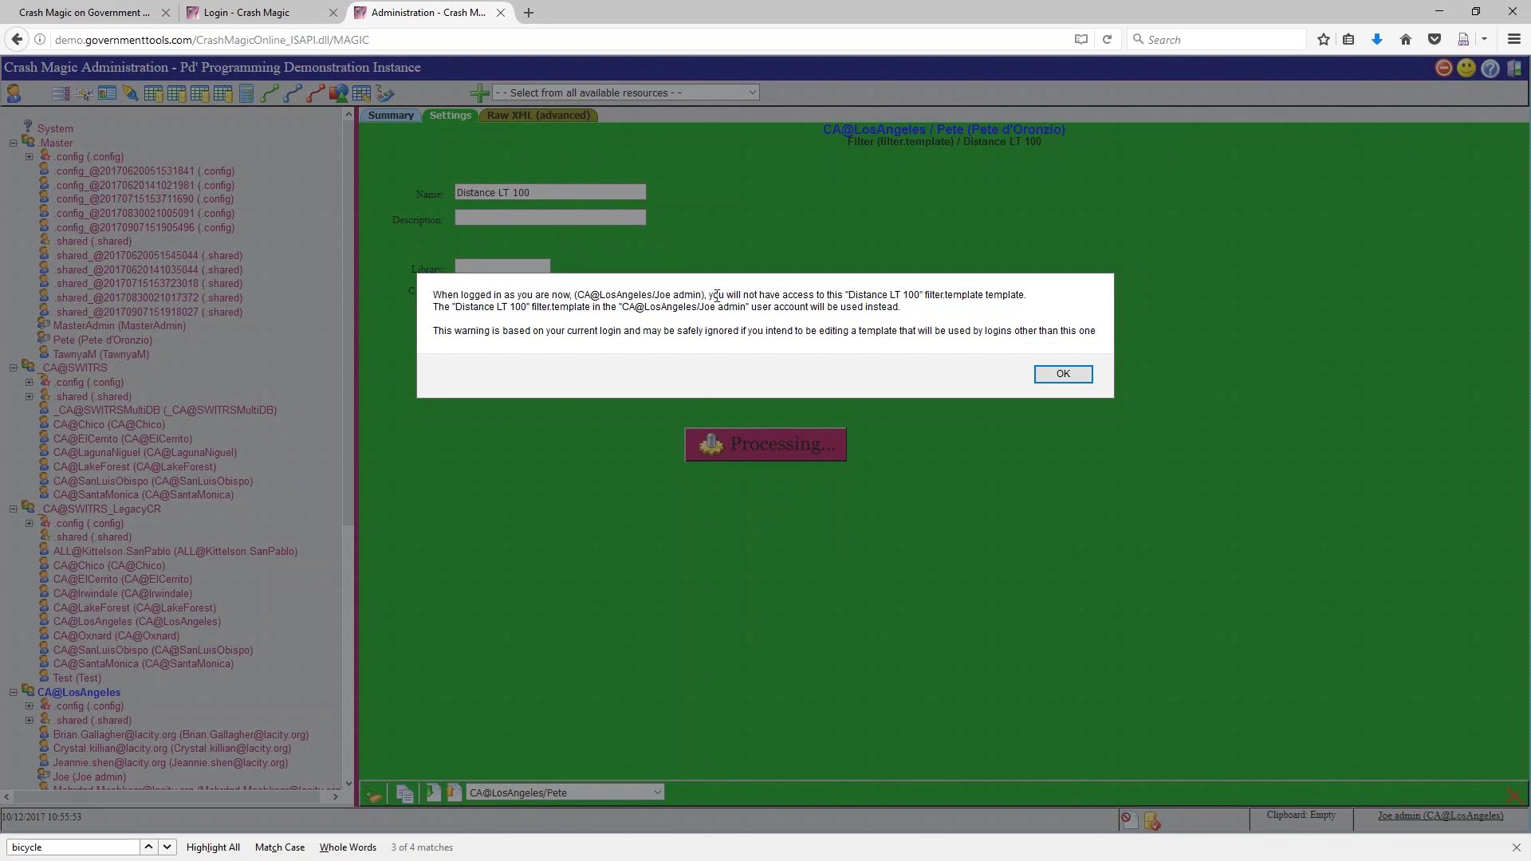
pyautogui.moveTo(891, 296); pyautogui.dragTo(925, 297)
pyautogui.moveTo(501, 333); pyautogui.dragTo(1089, 333)
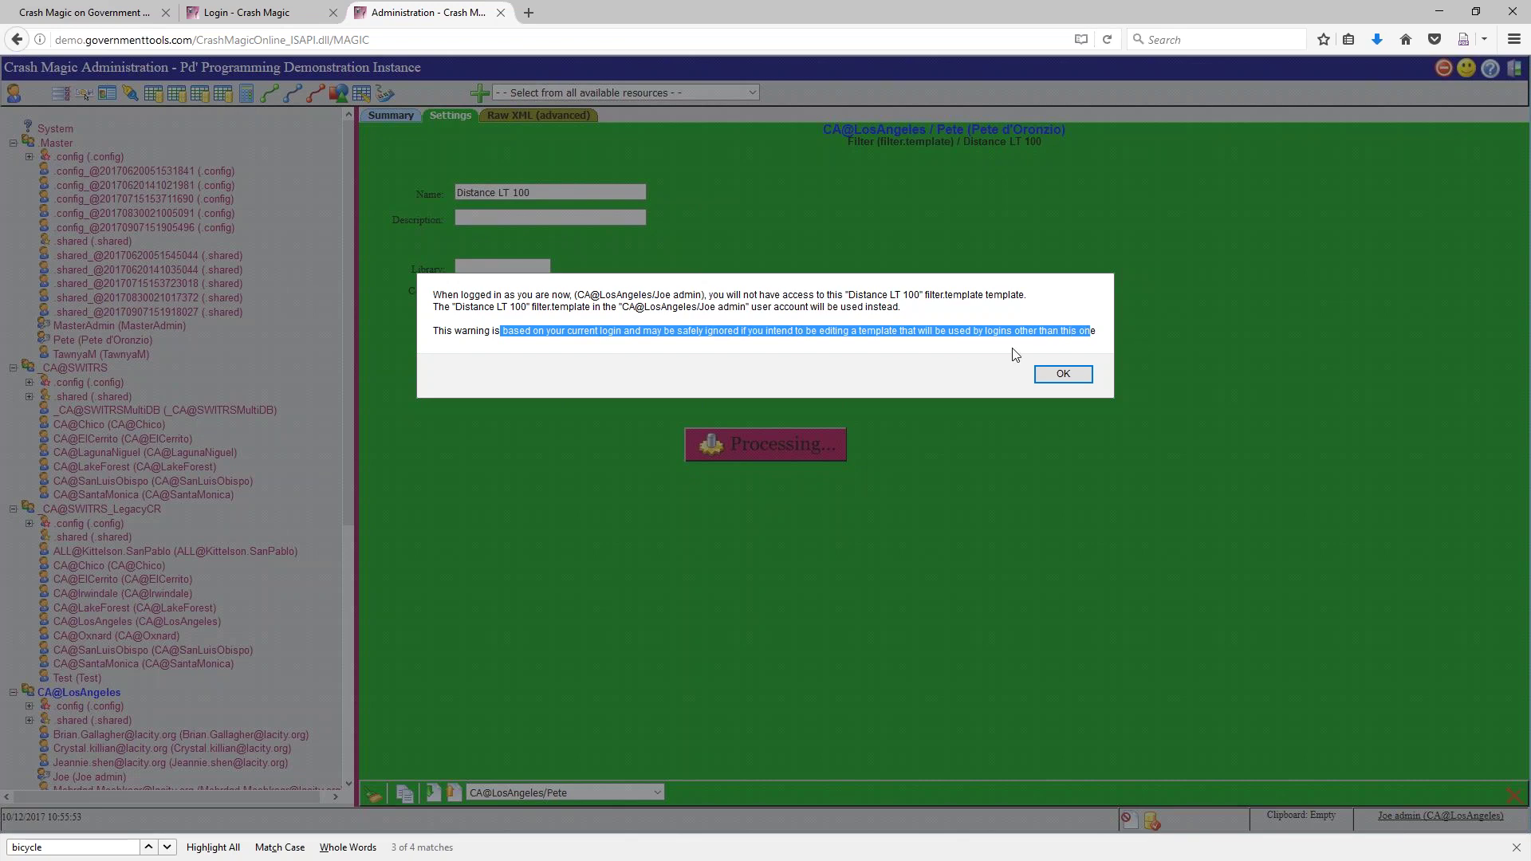
pyautogui.click(1050, 369)
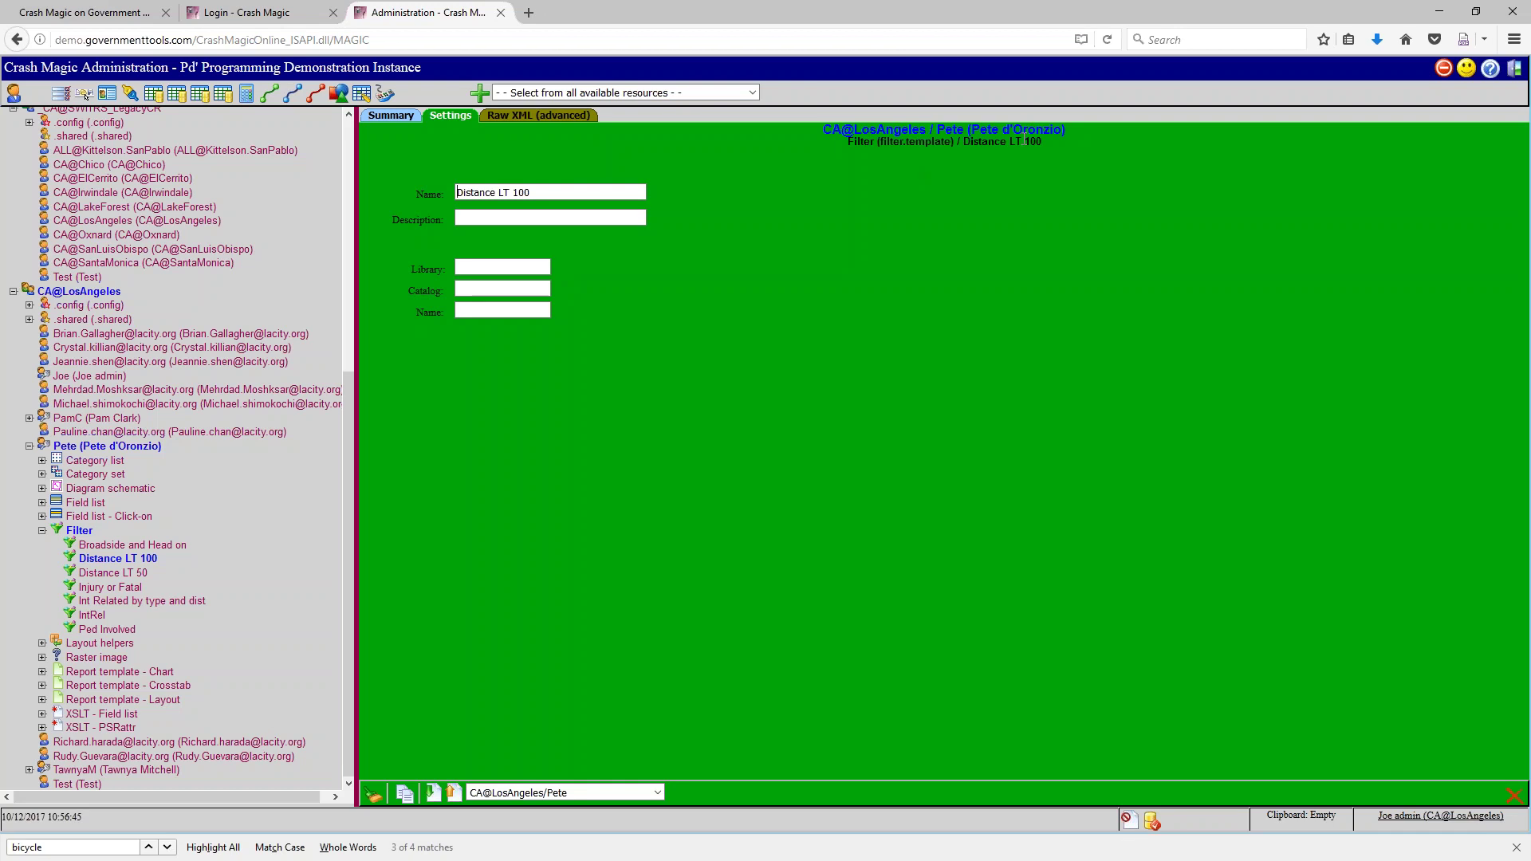
# Reassign the Distance LT 100 template's owner to CA@LosAngeles/.shared and re-expand the user's filters
pyautogui.moveTo(603, 192); pyautogui.dragTo(453, 193)
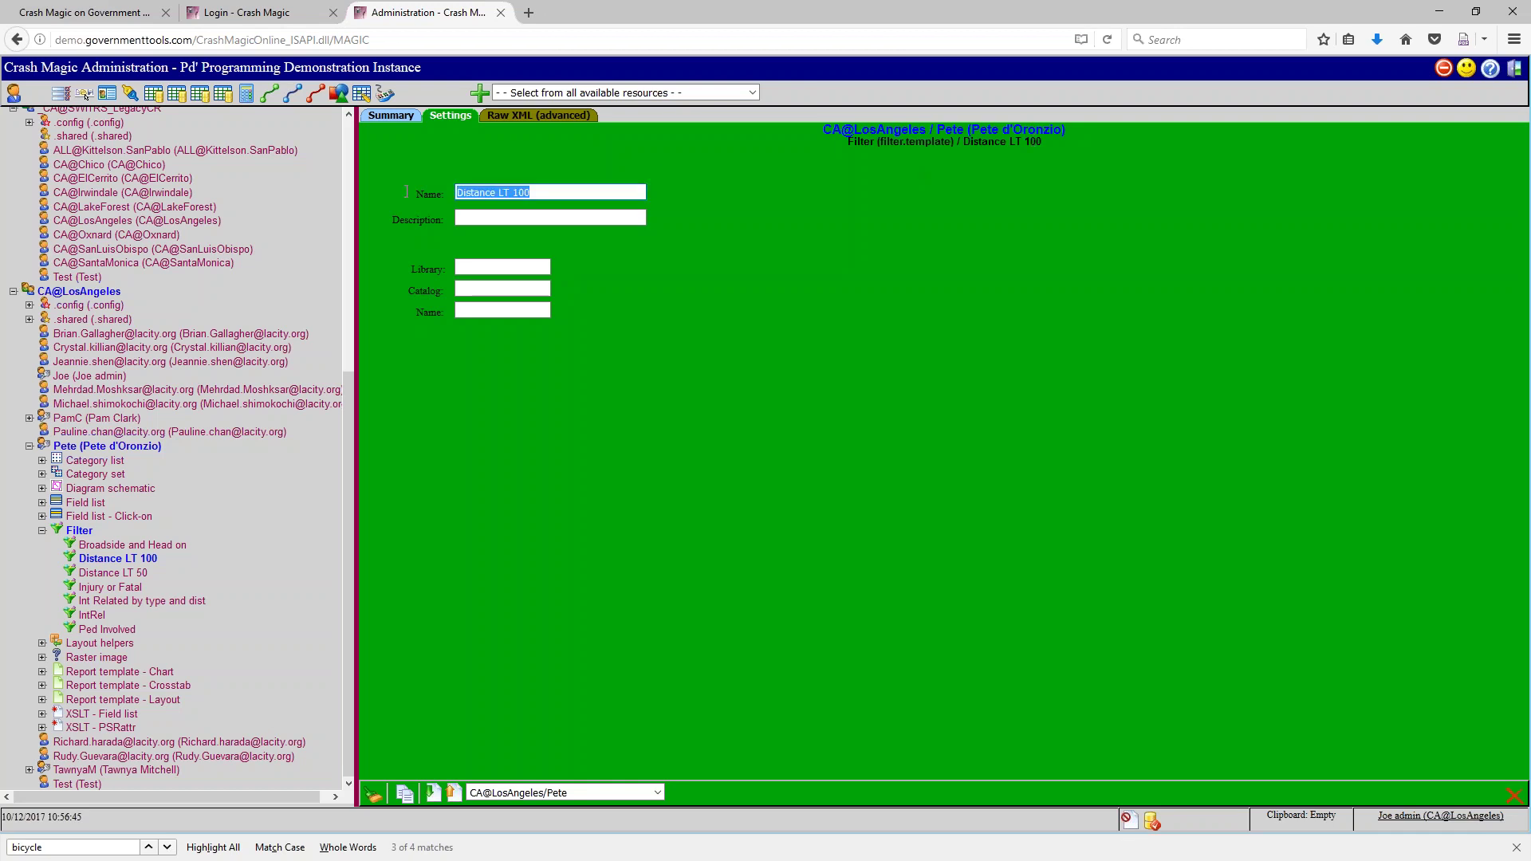
pyautogui.click(506, 487)
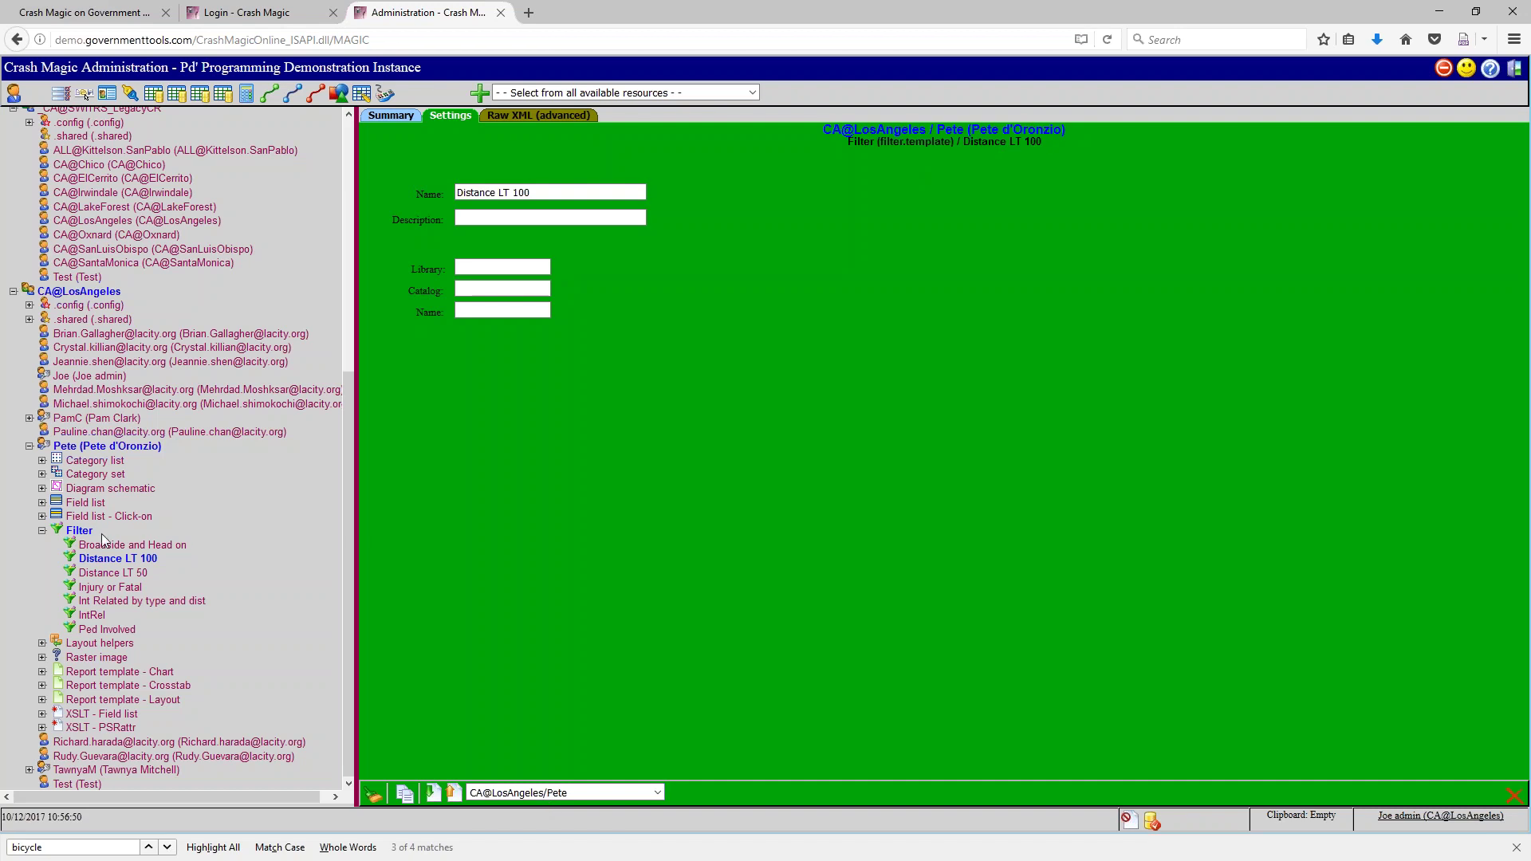
pyautogui.click(658, 793)
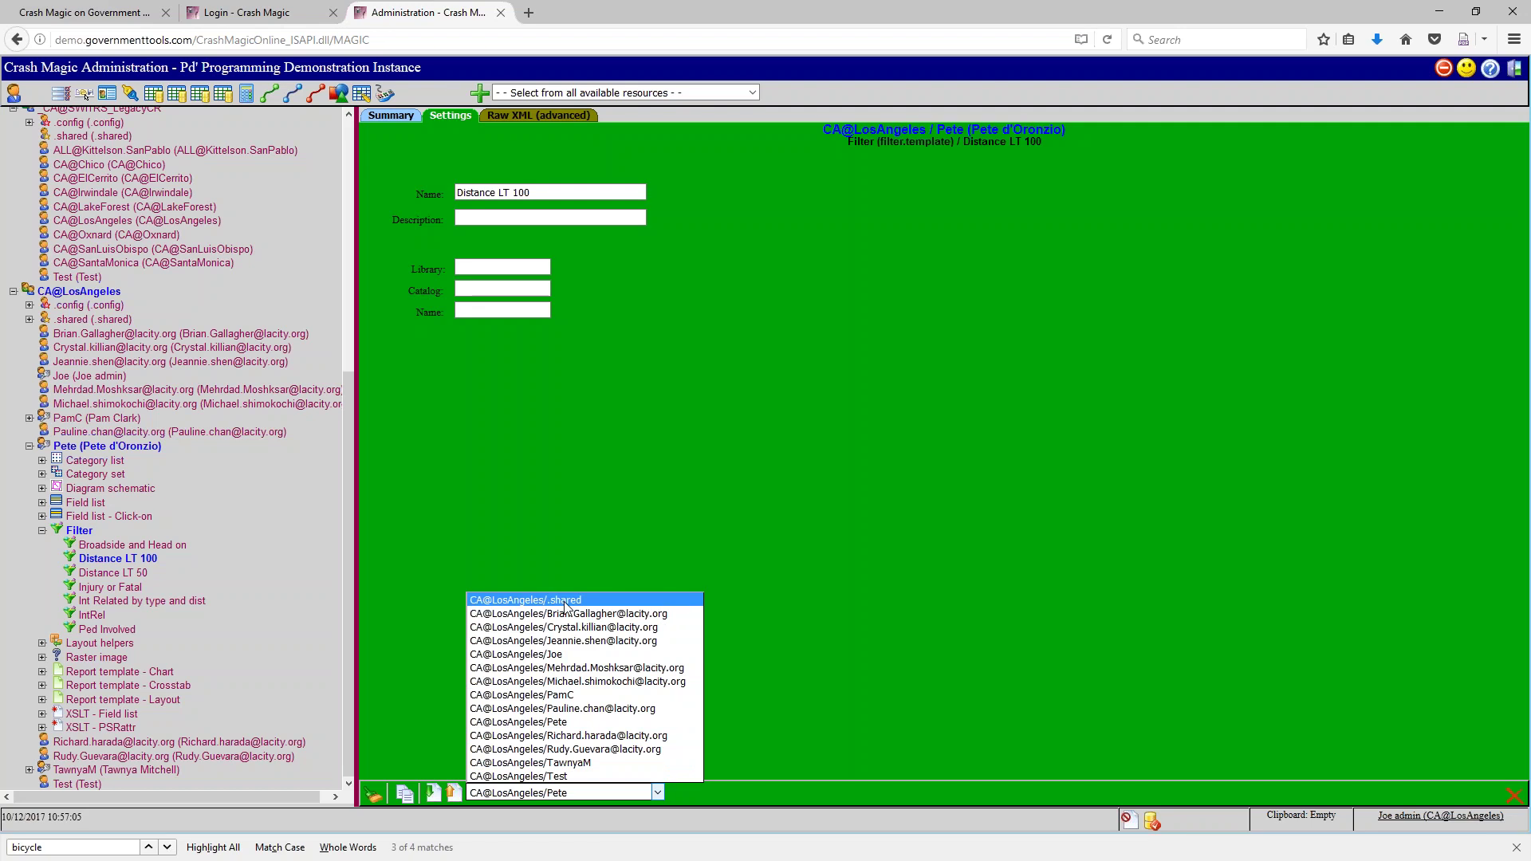
pyautogui.click(565, 601)
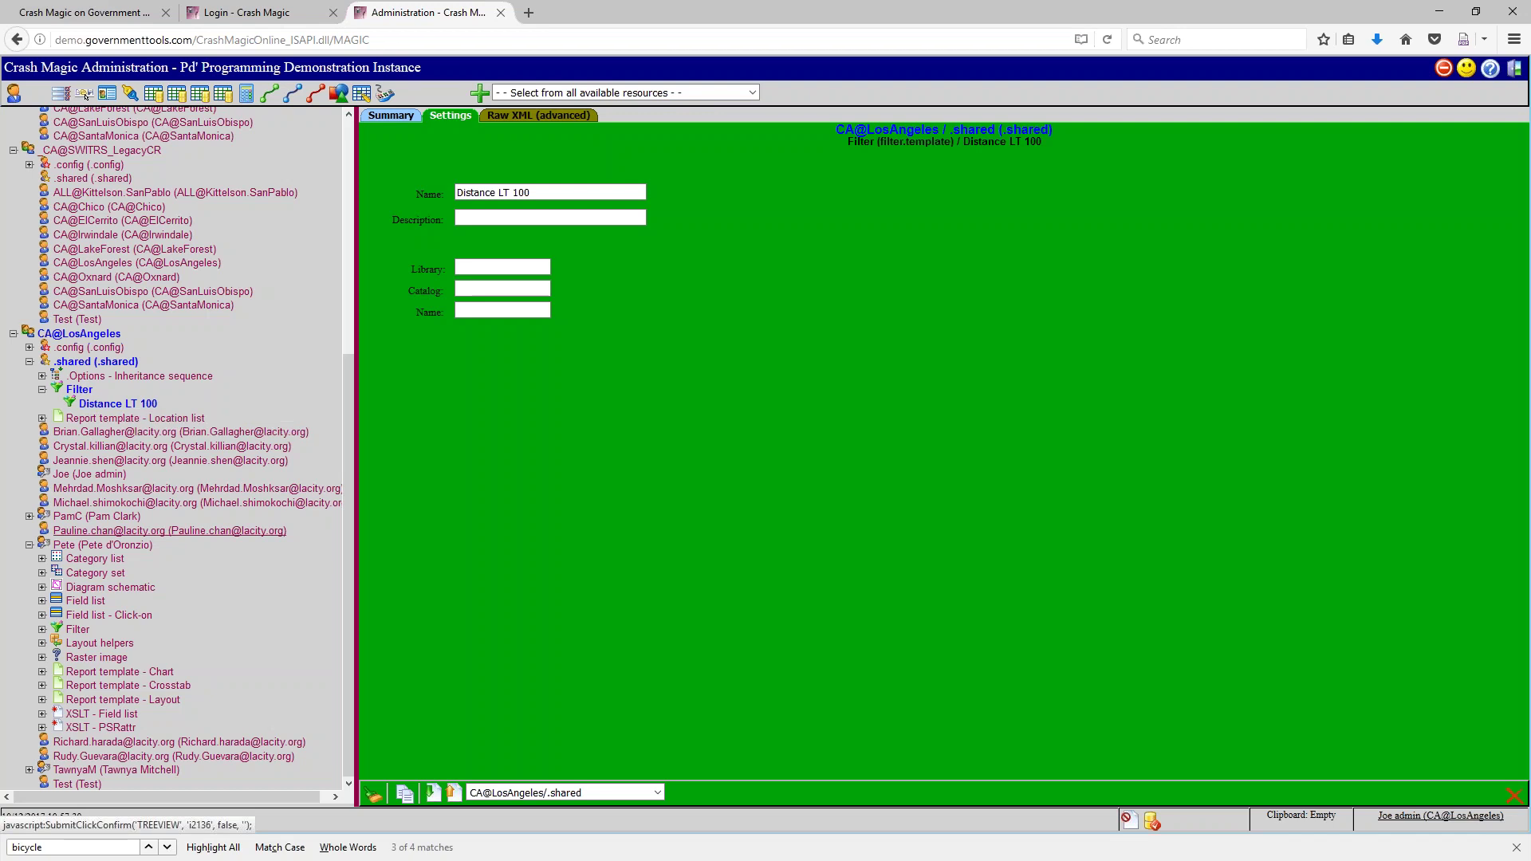
pyautogui.click(42, 629)
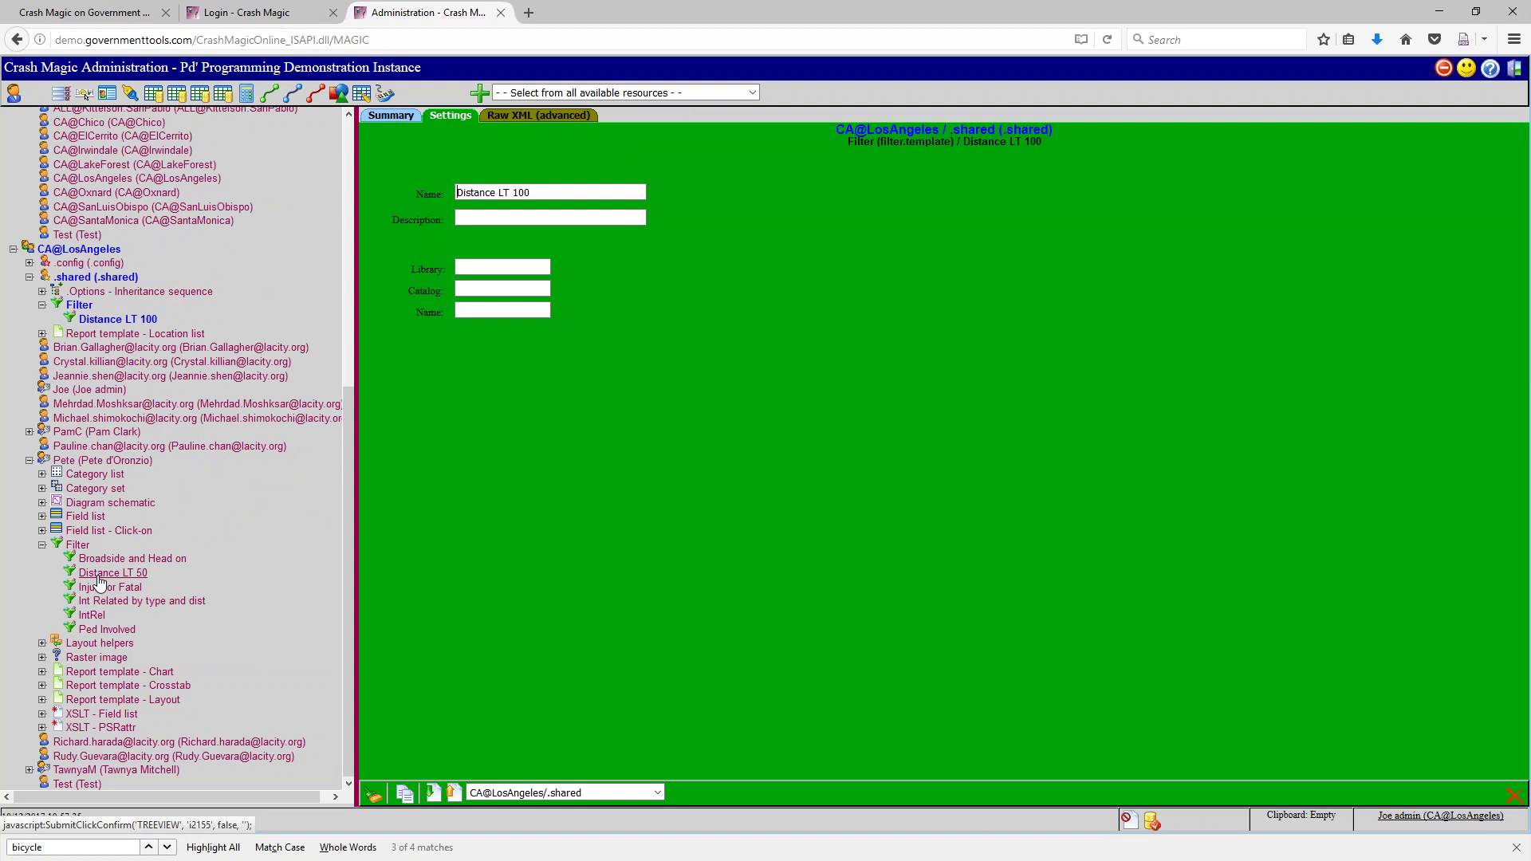
# In the user's settings, select the filter.template rows from Broadside and Head on through Ped Involved
pyautogui.click(102, 461)
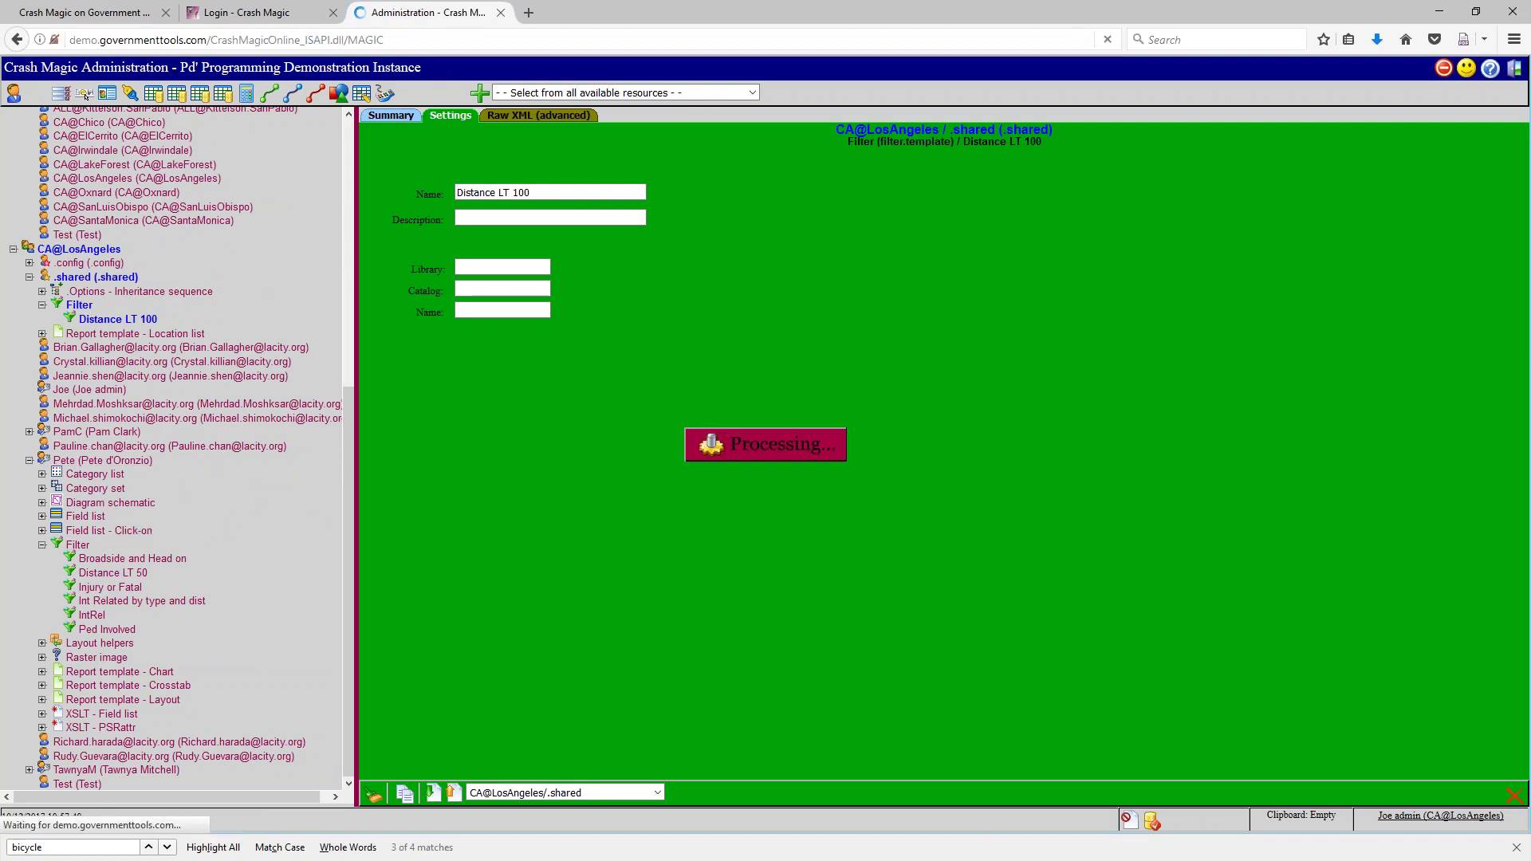
pyautogui.click(621, 591)
pyautogui.scroll(-1, 621, 591)
pyautogui.click(517, 573)
pyautogui.scroll(-2, 448, 611)
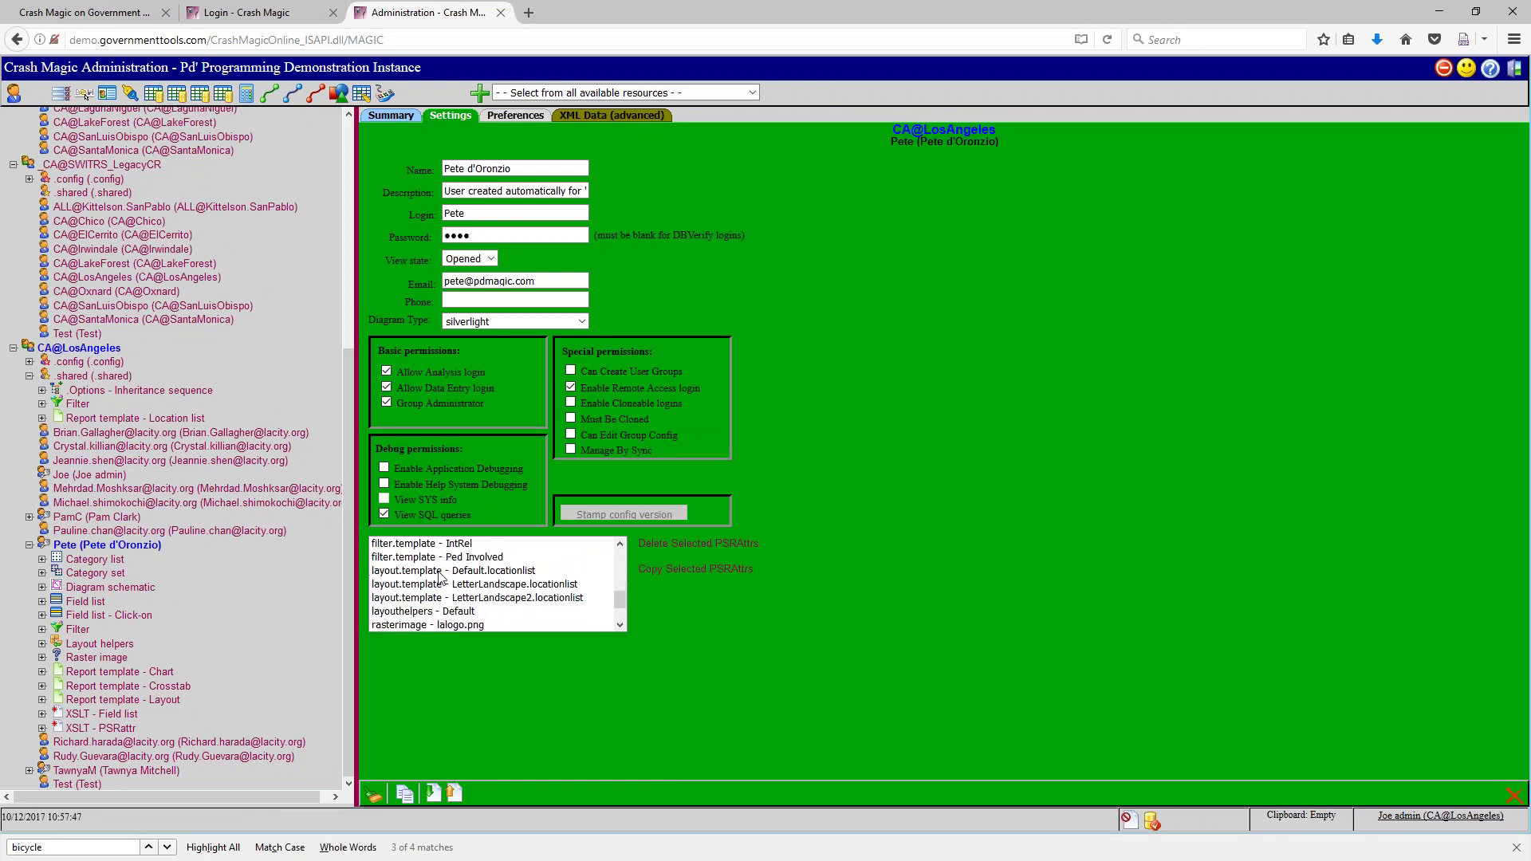
pyautogui.keyDown('shift'); pyautogui.click(452, 559); pyautogui.keyUp('shift')
pyautogui.scroll(1, 452, 559)
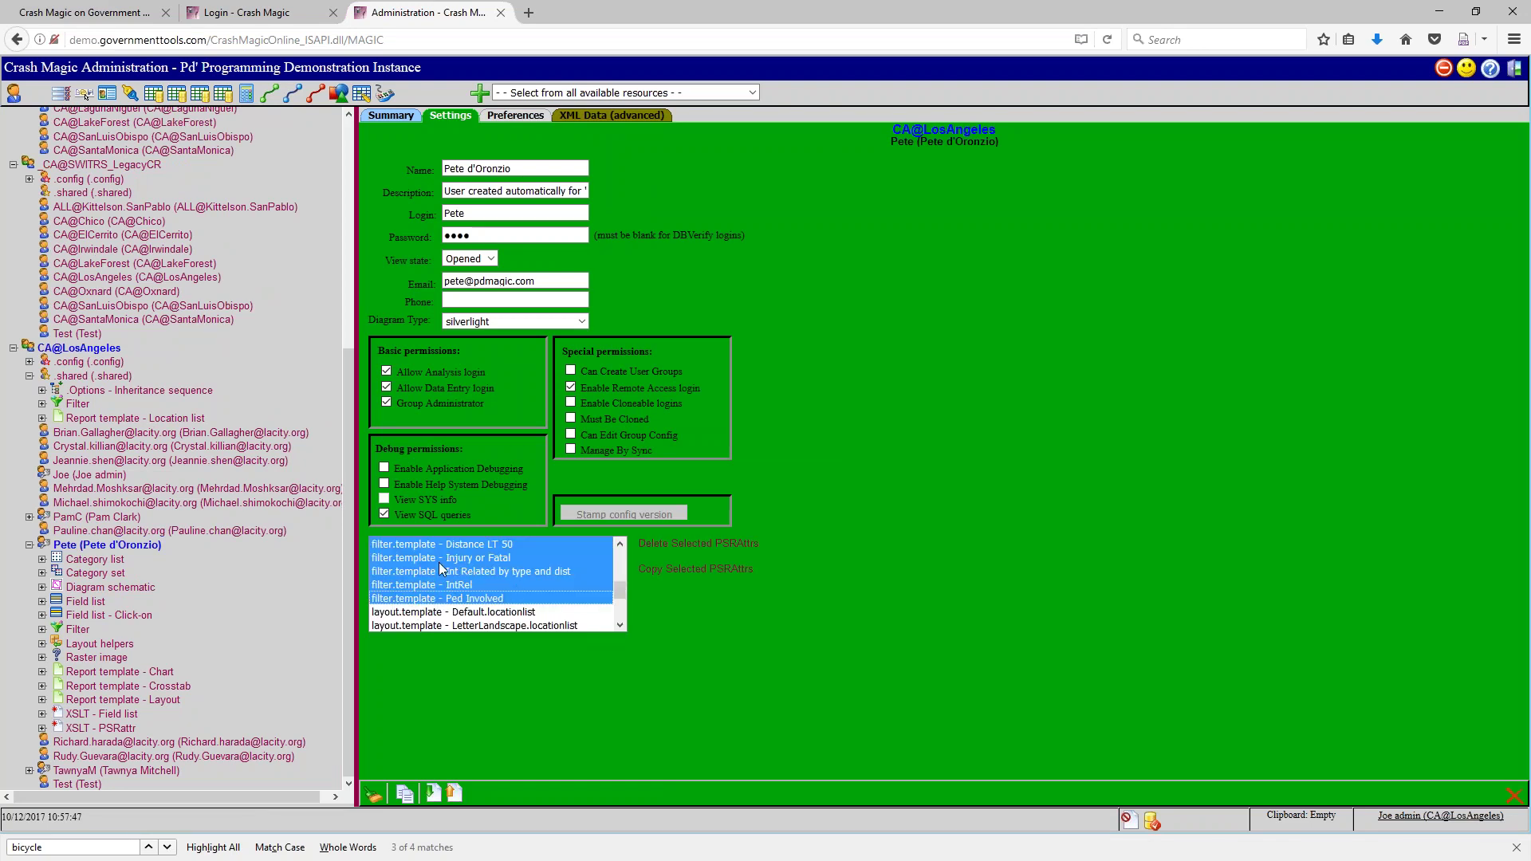
pyautogui.scroll(1, 519, 608)
pyautogui.scroll(2, 515, 602)
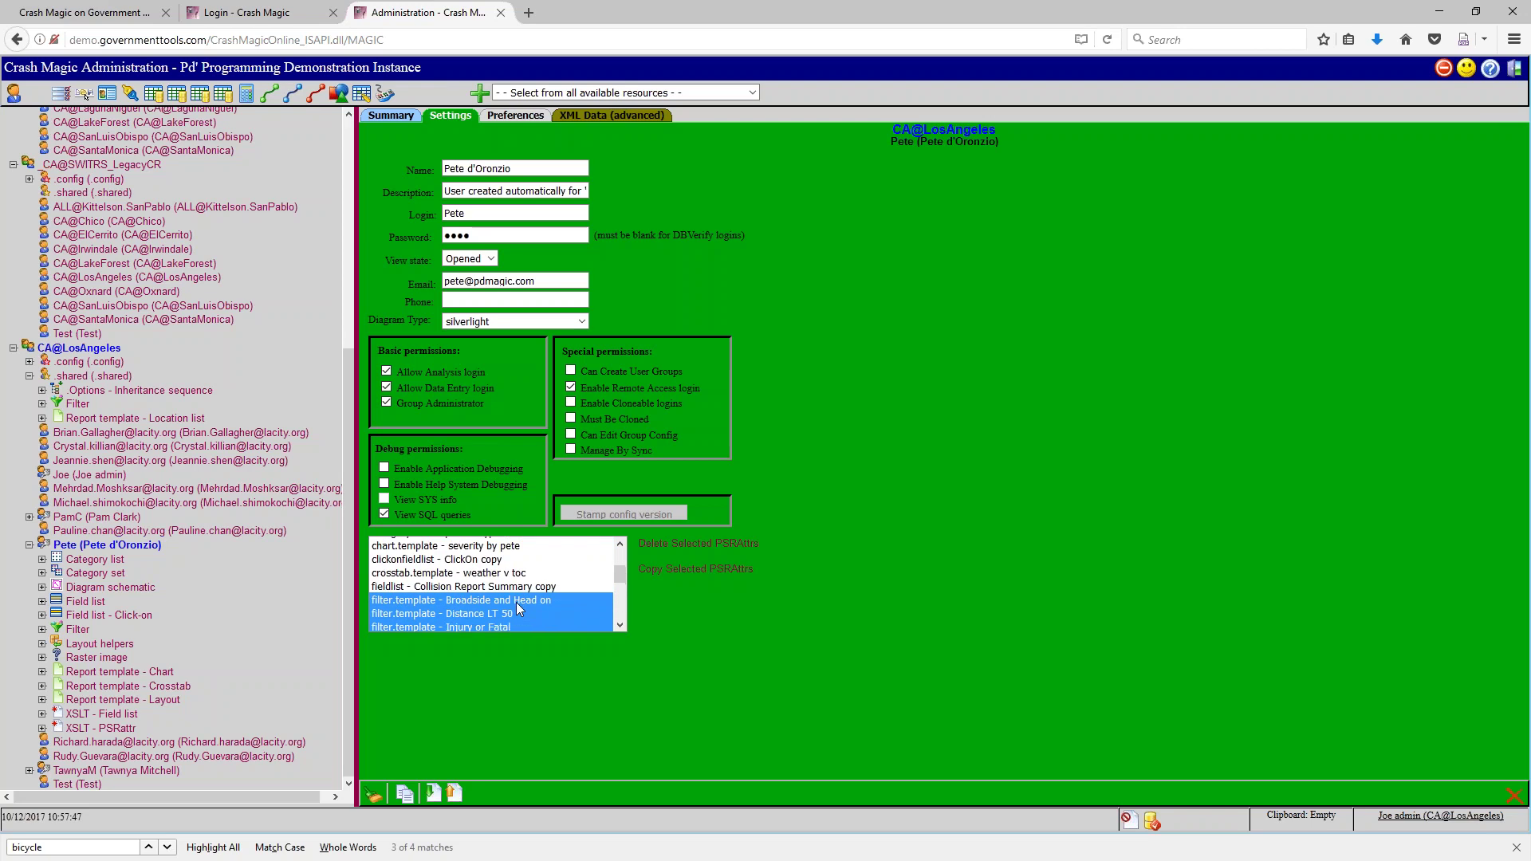
pyautogui.scroll(-2, 498, 578)
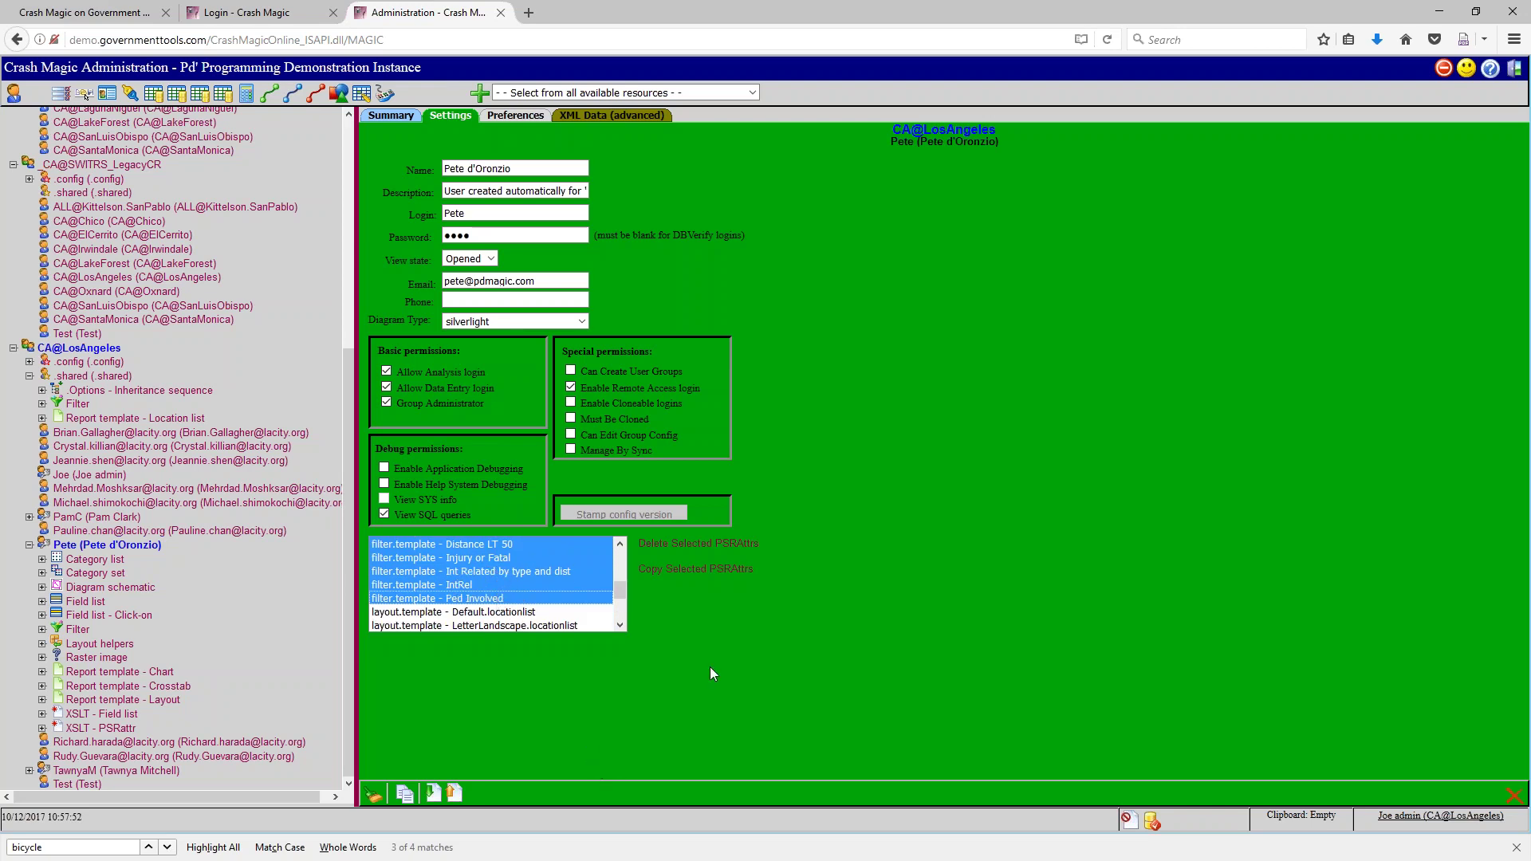
# Copy the six selected filter templates and confirm the clipboard item count
pyautogui.click(683, 571)
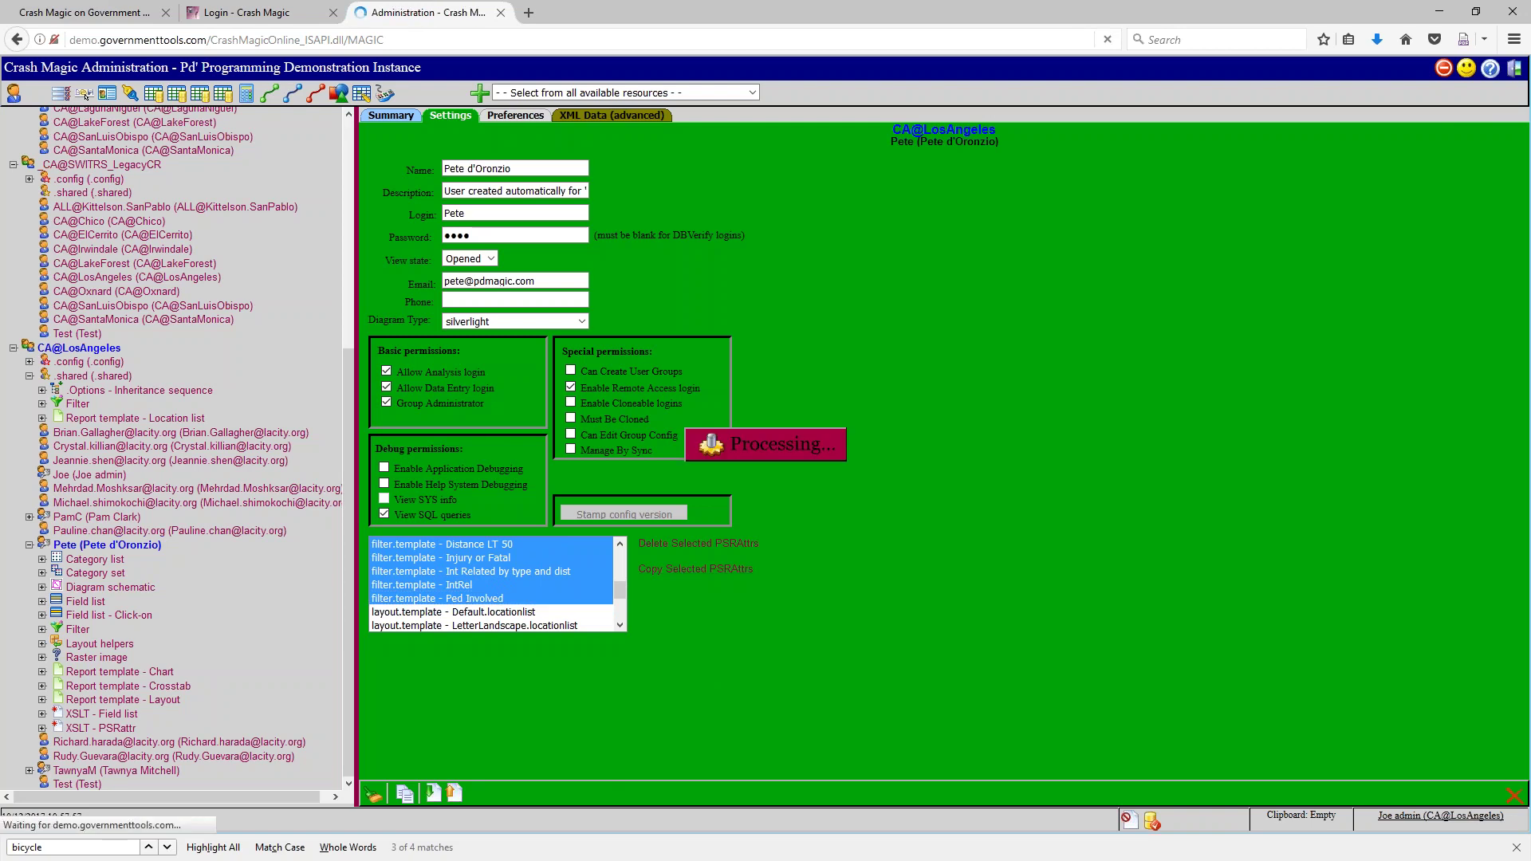
pyautogui.doubleClick(1288, 815)
pyautogui.moveTo(1315, 819); pyautogui.dragTo(1323, 859)
# Open the CA@LosAngeles .shared user and paste the six filter templates into it
pyautogui.click(1313, 770)
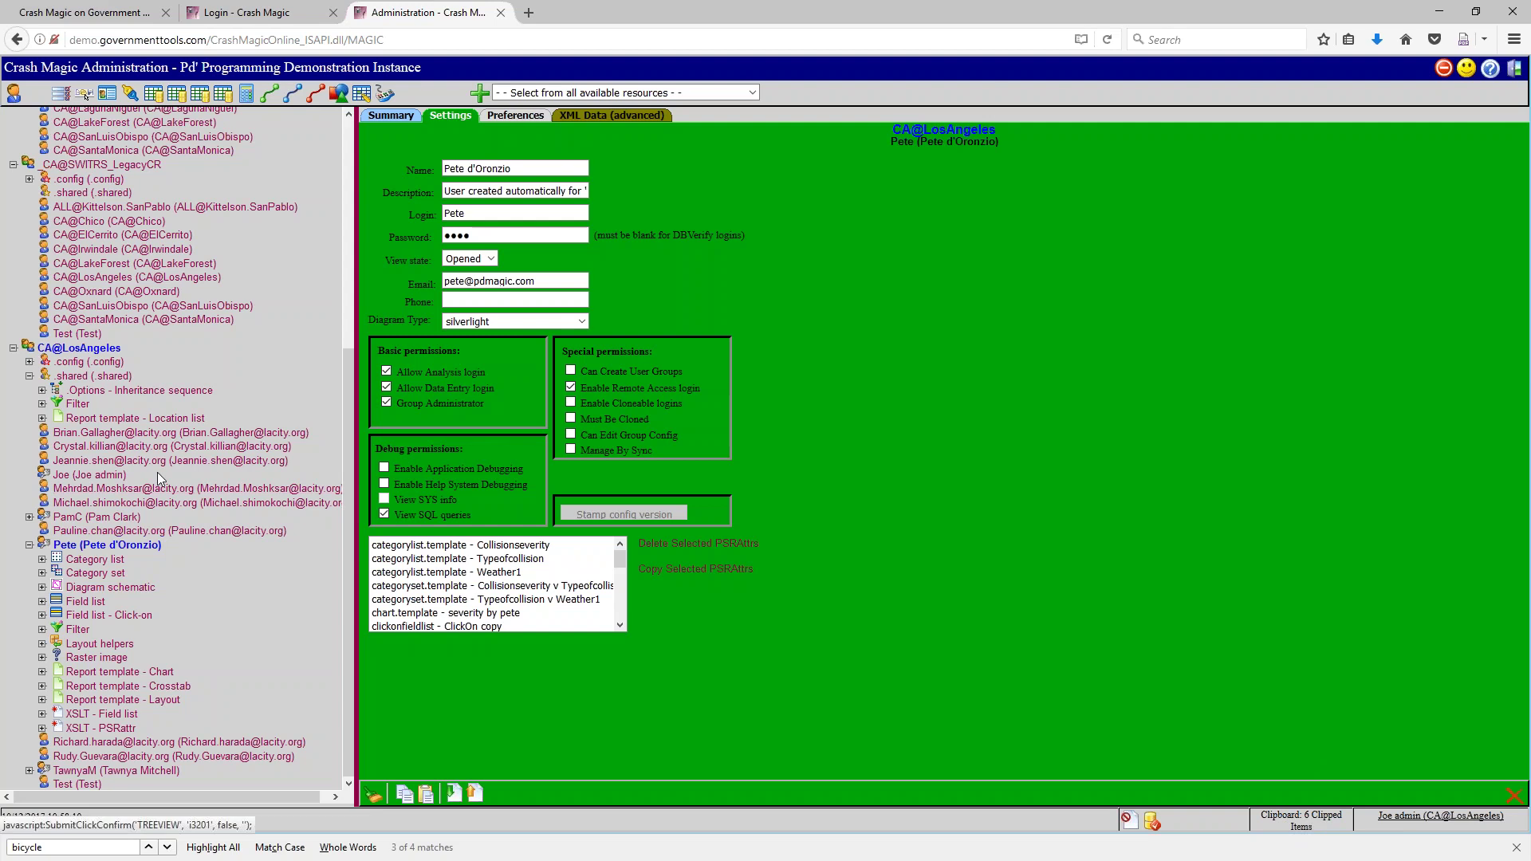
pyautogui.click(81, 378)
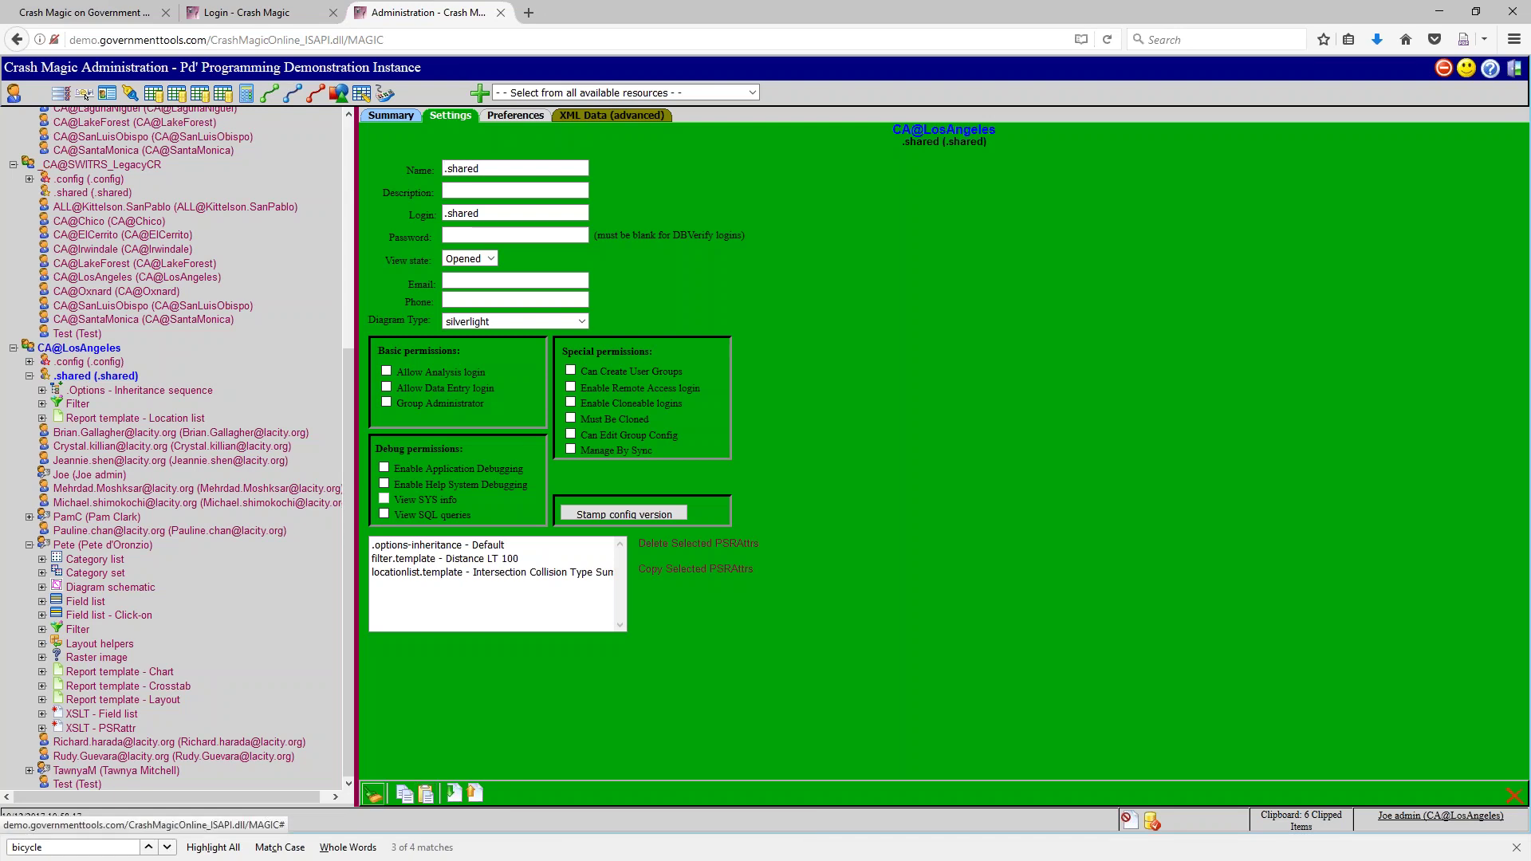
pyautogui.click(427, 794)
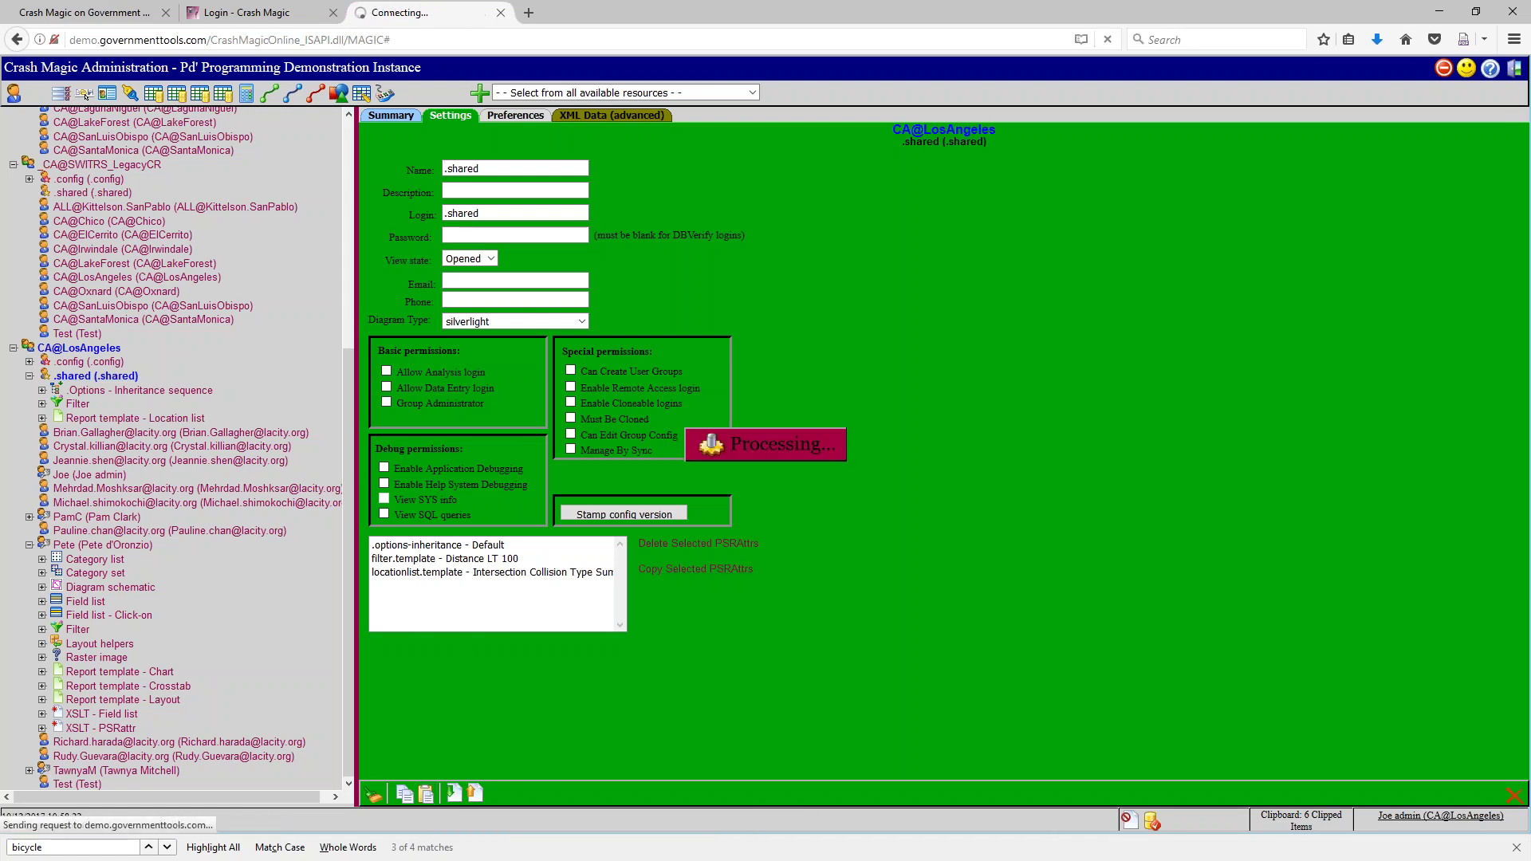
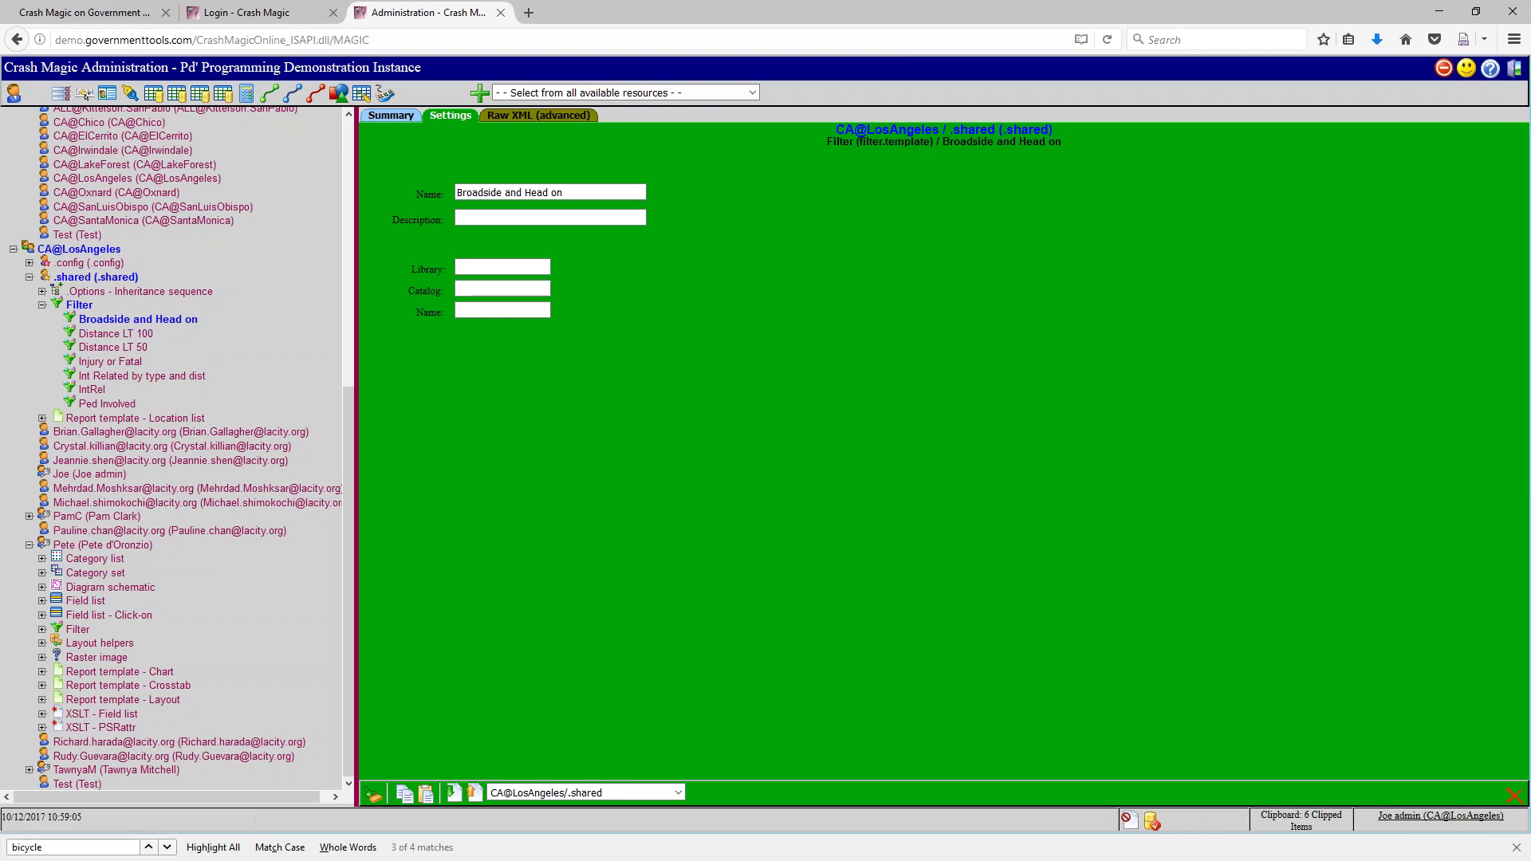
# Expand Pete's Filter node to show his six saved filters, then load his user settings
pyautogui.click(43, 630)
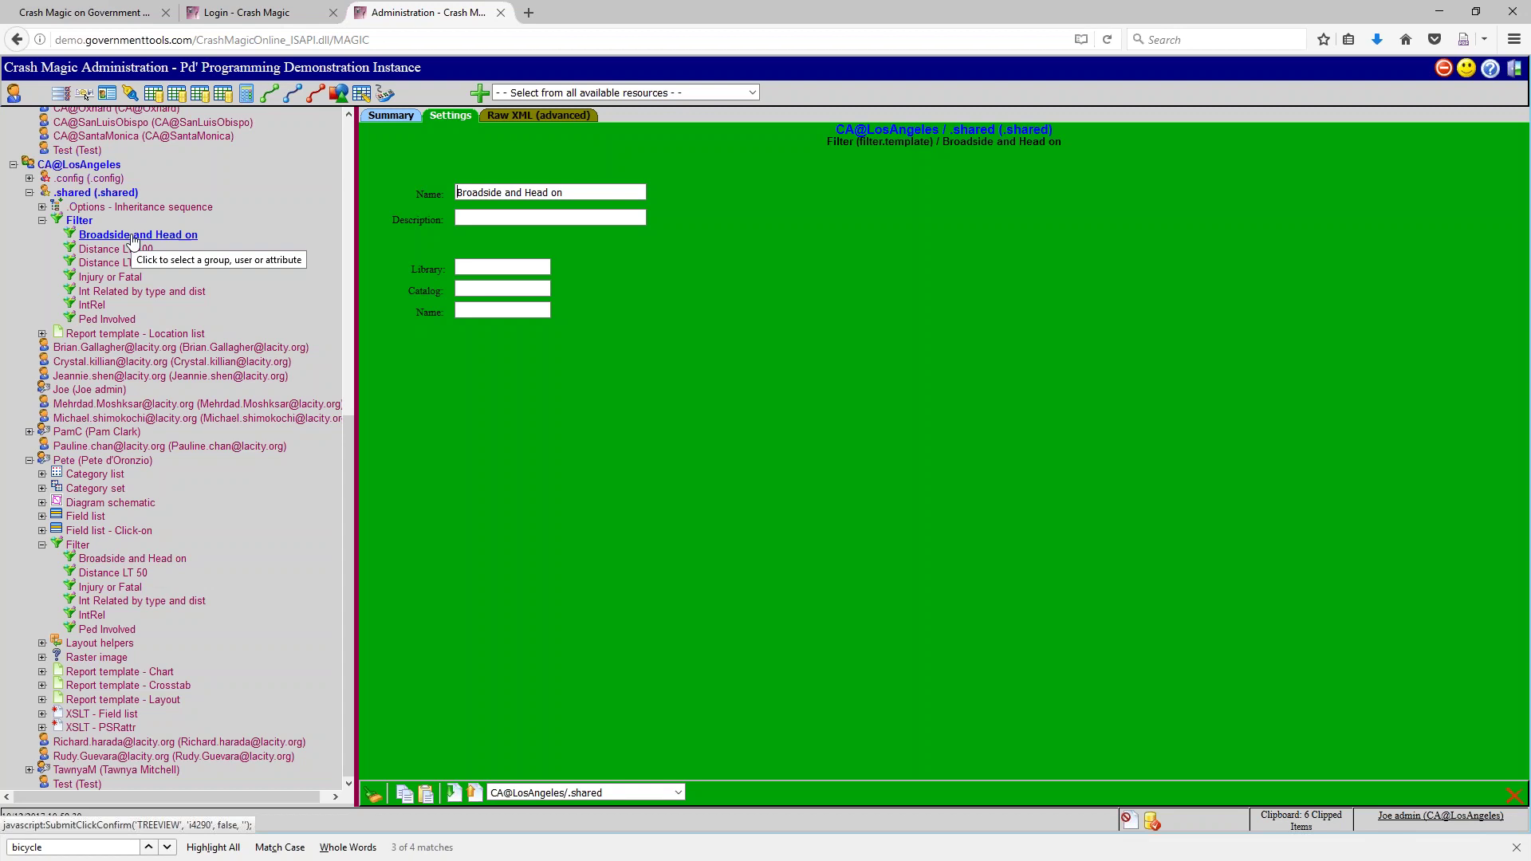
pyautogui.click(133, 241)
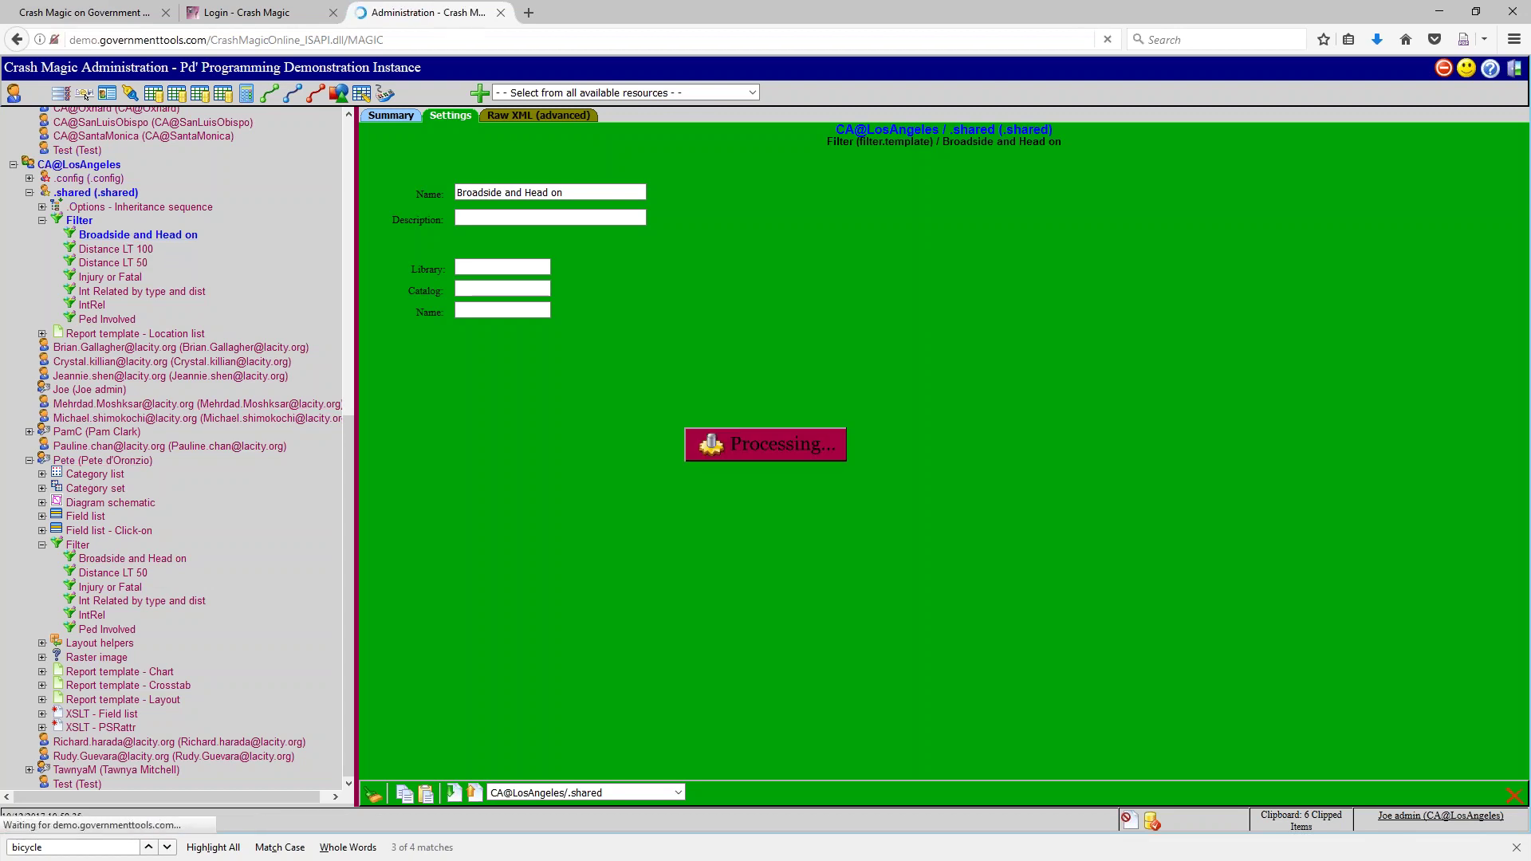
# Delete Pete's filter.template entries from Broadside and Head on through Ped Involved, then return to analysis
pyautogui.scroll(-3, 620, 586)
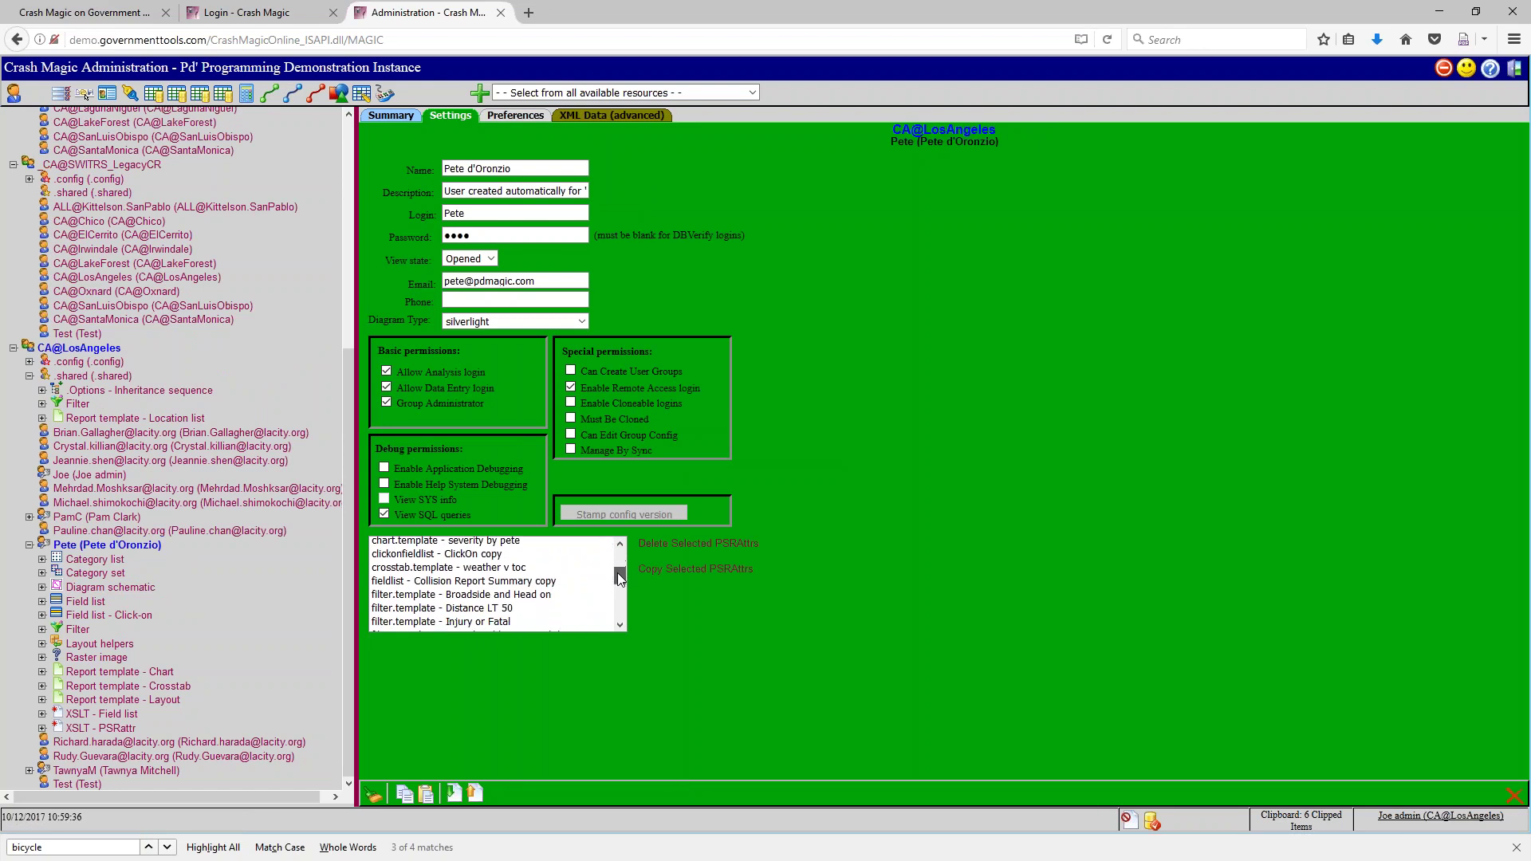
pyautogui.click(480, 598)
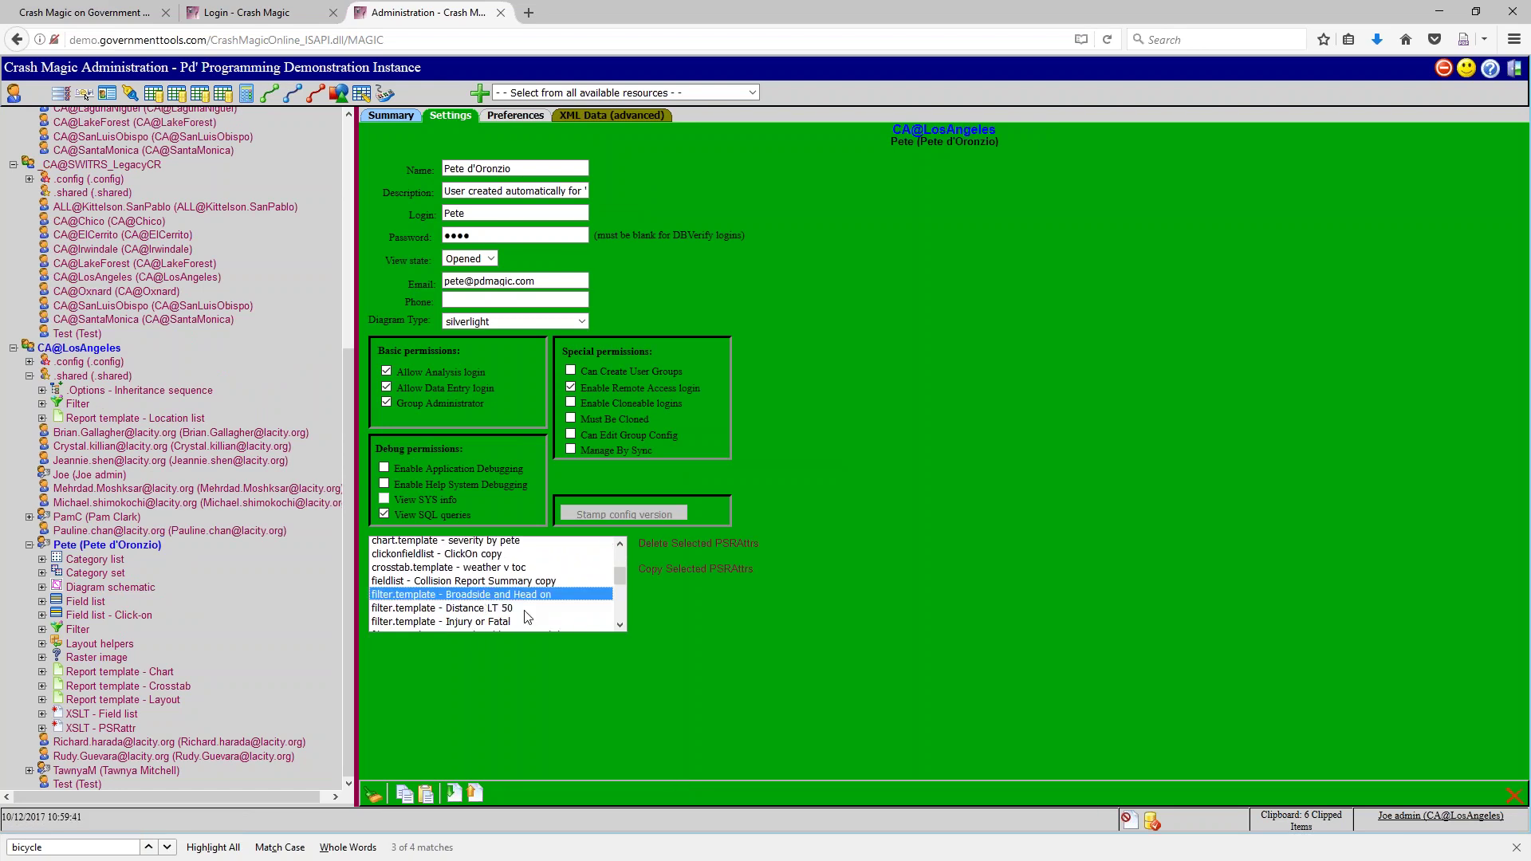
pyautogui.scroll(-3, 621, 626)
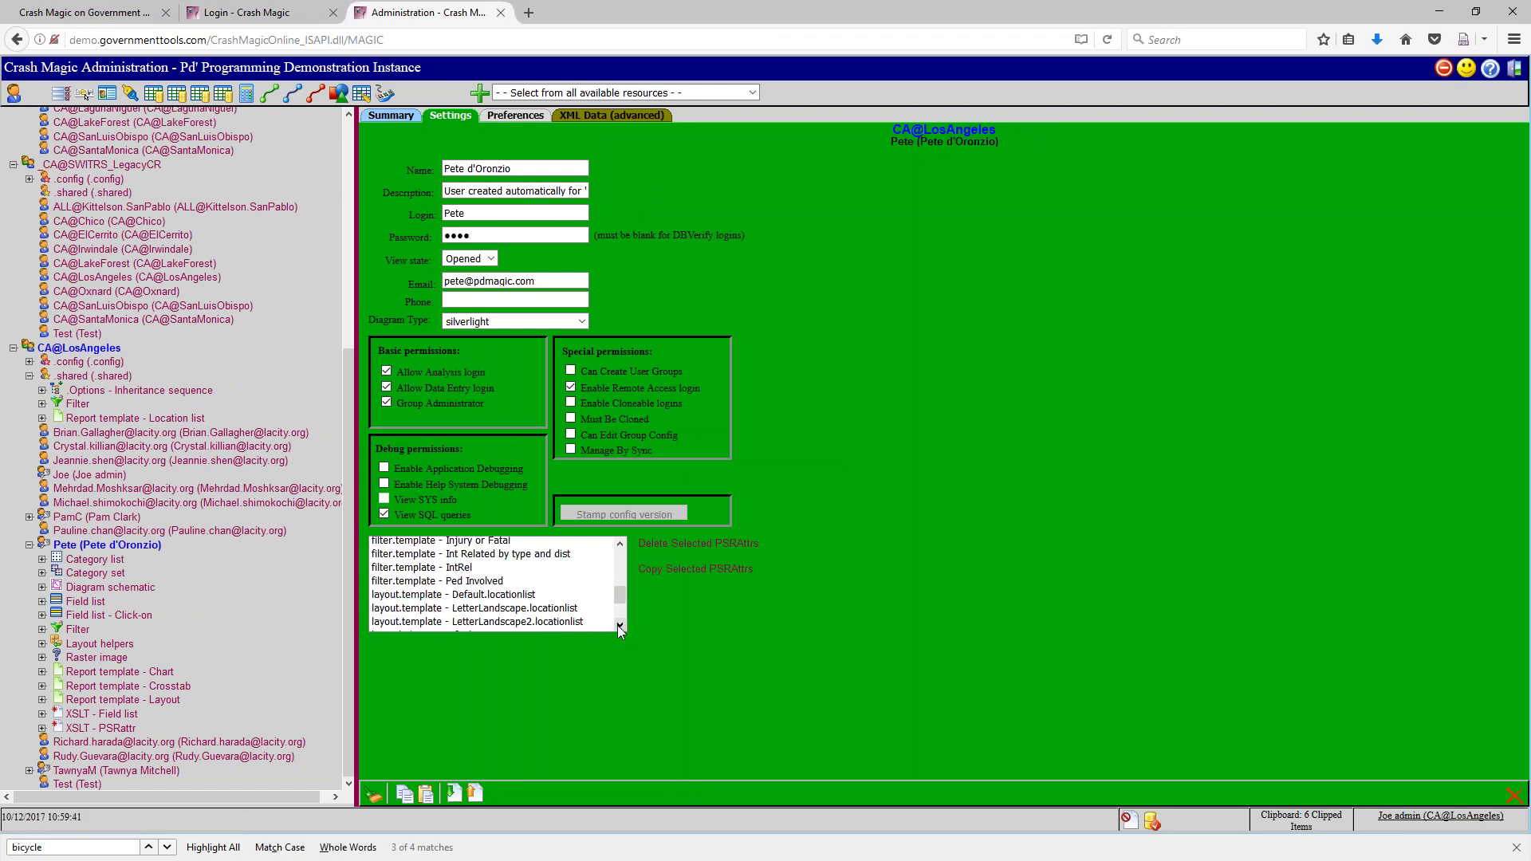
pyautogui.keyDown('shift'); pyautogui.click(490, 597); pyautogui.keyUp('shift')
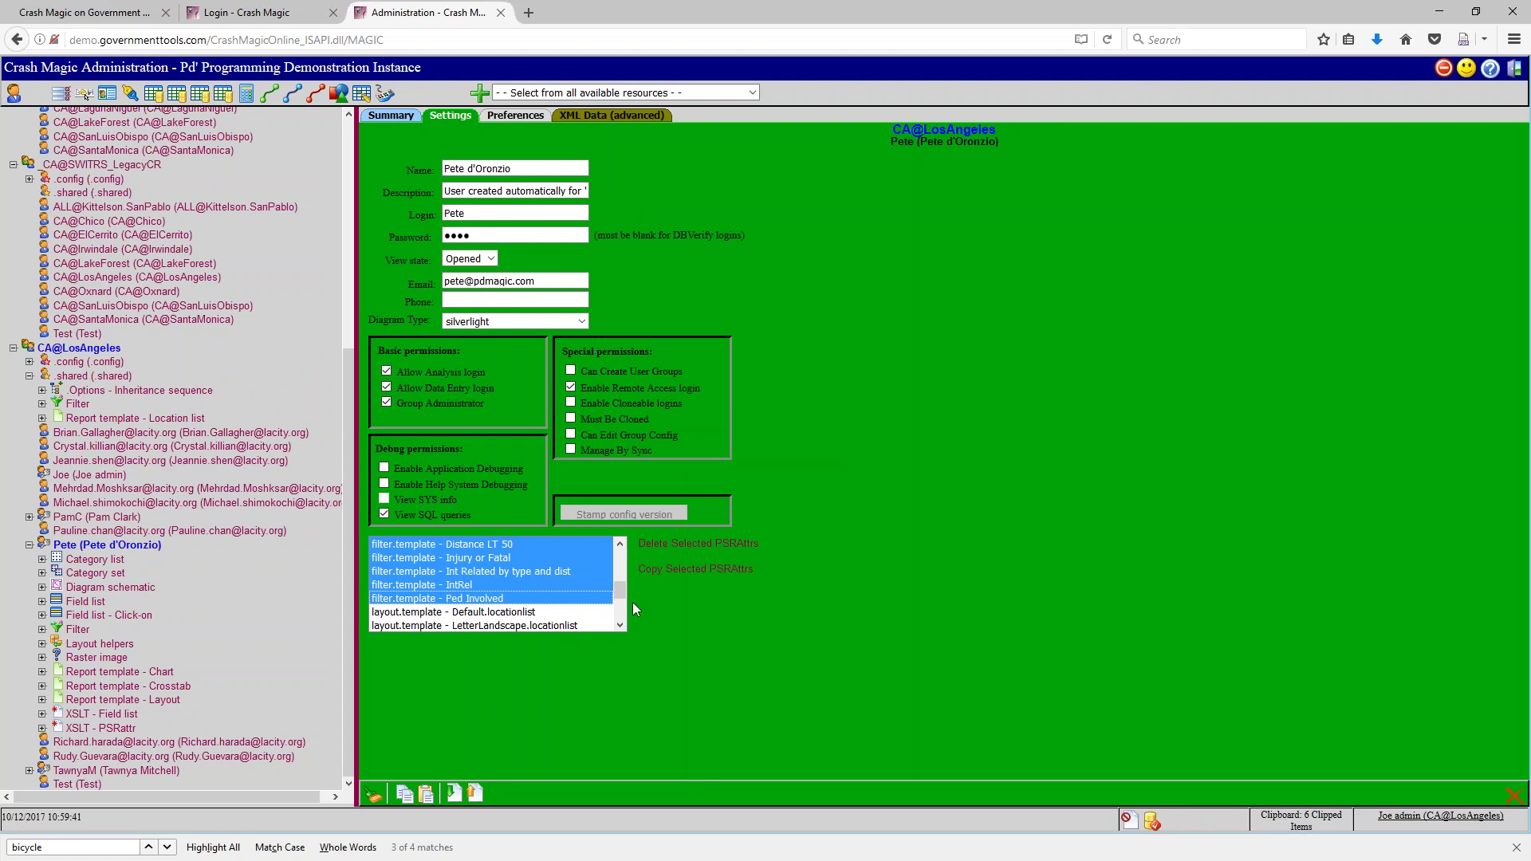
pyautogui.click(680, 545)
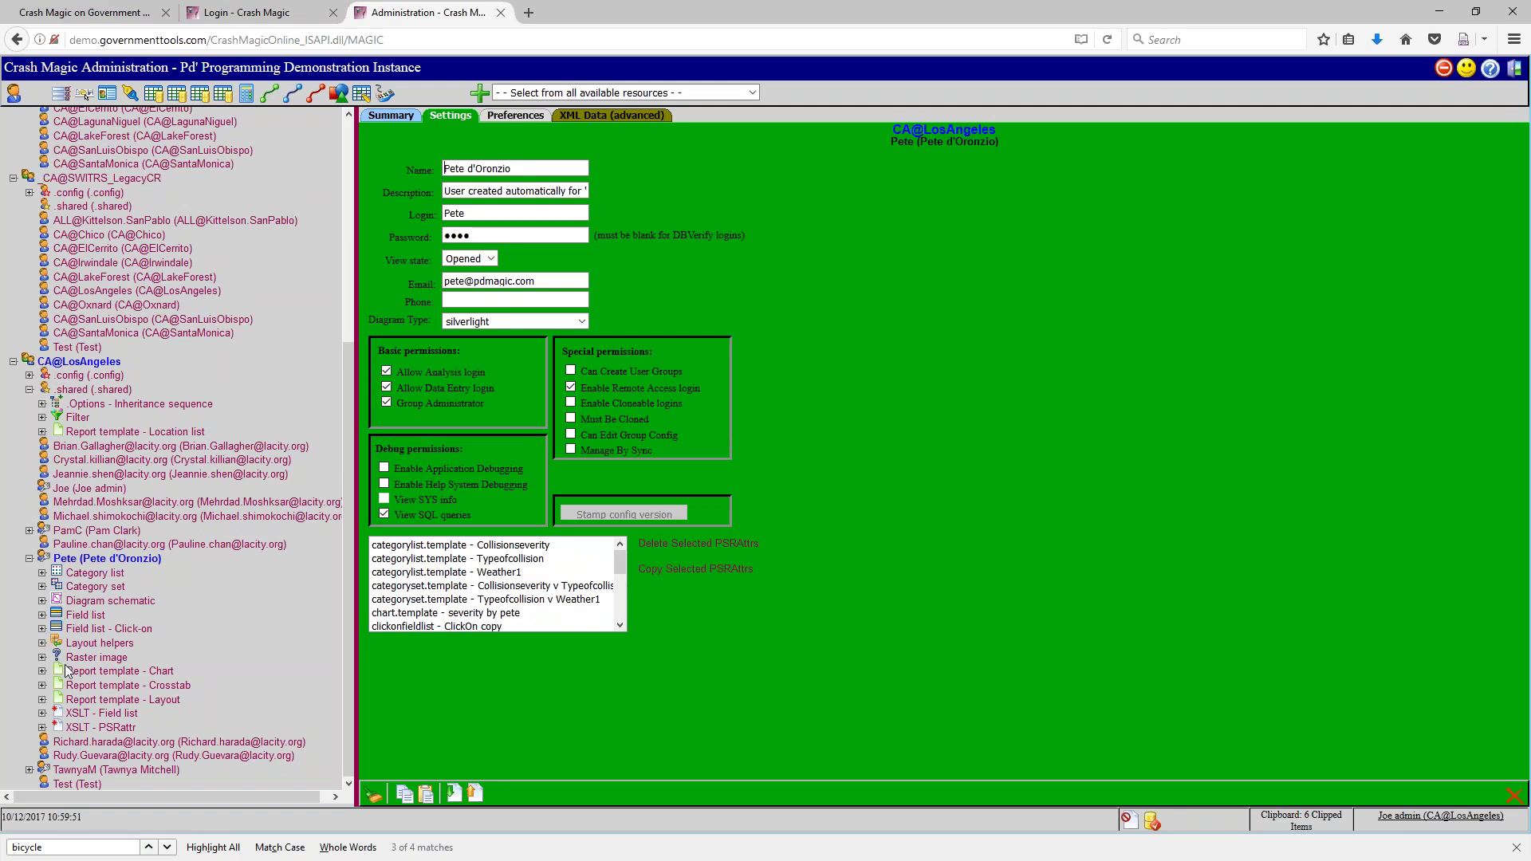
pyautogui.click(42, 417)
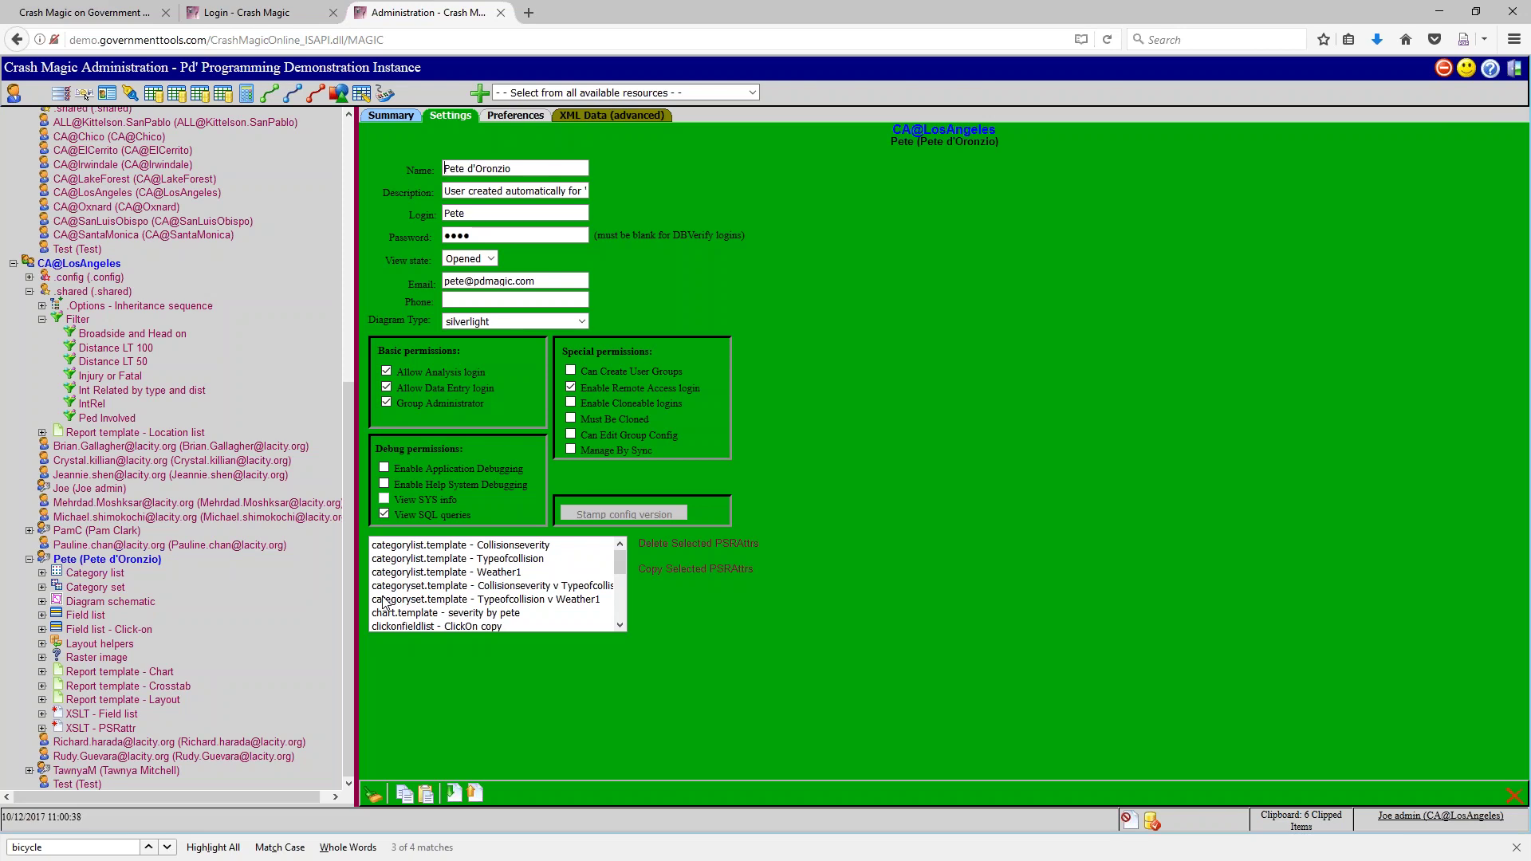
pyautogui.click(1445, 69)
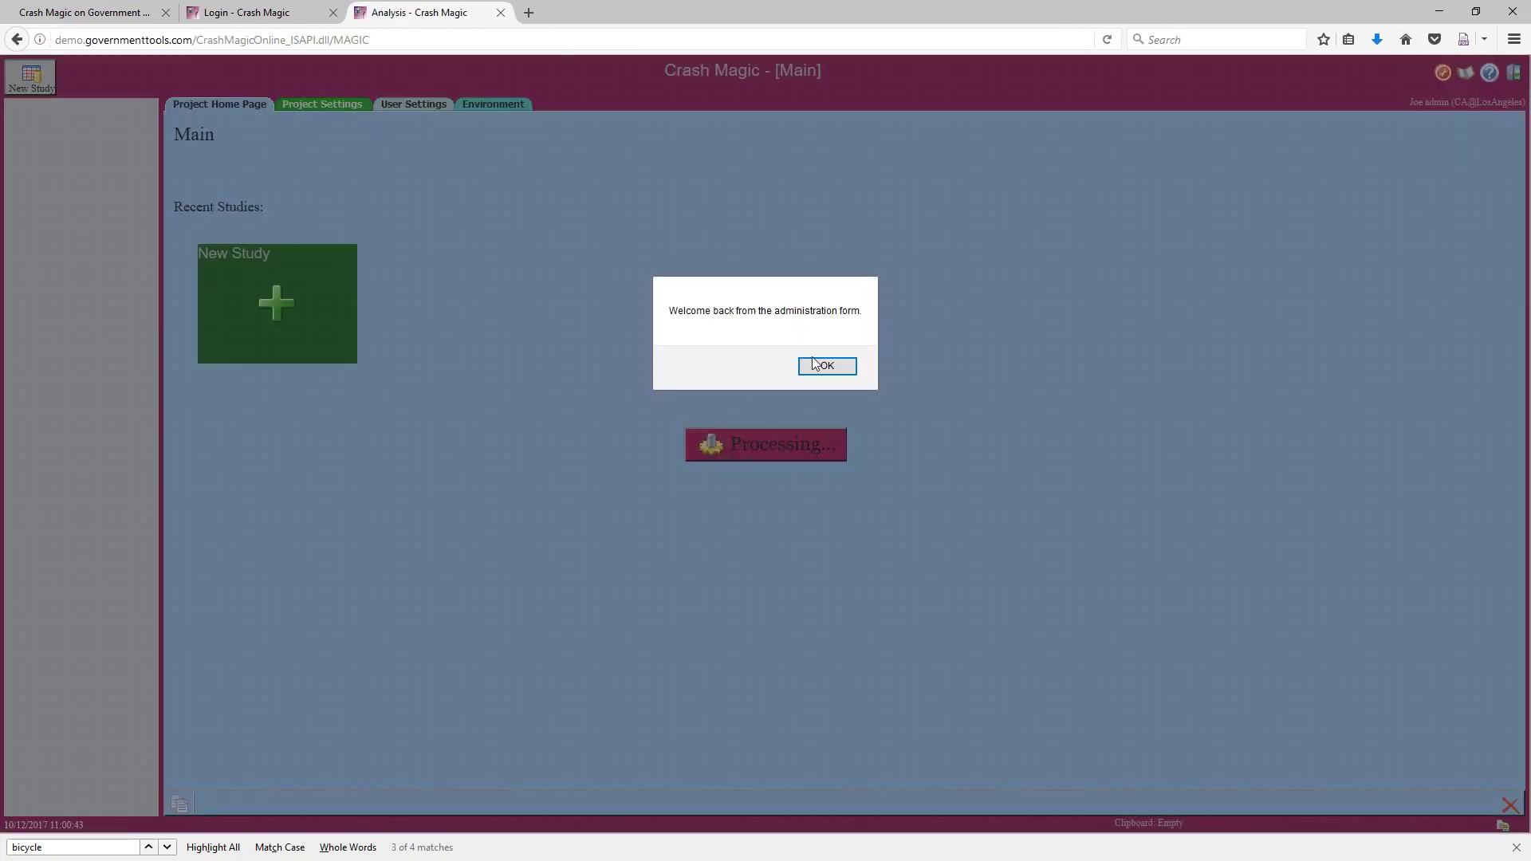
# Dismiss the welcome-back message and create a new untitled study from the project home page
pyautogui.click(817, 365)
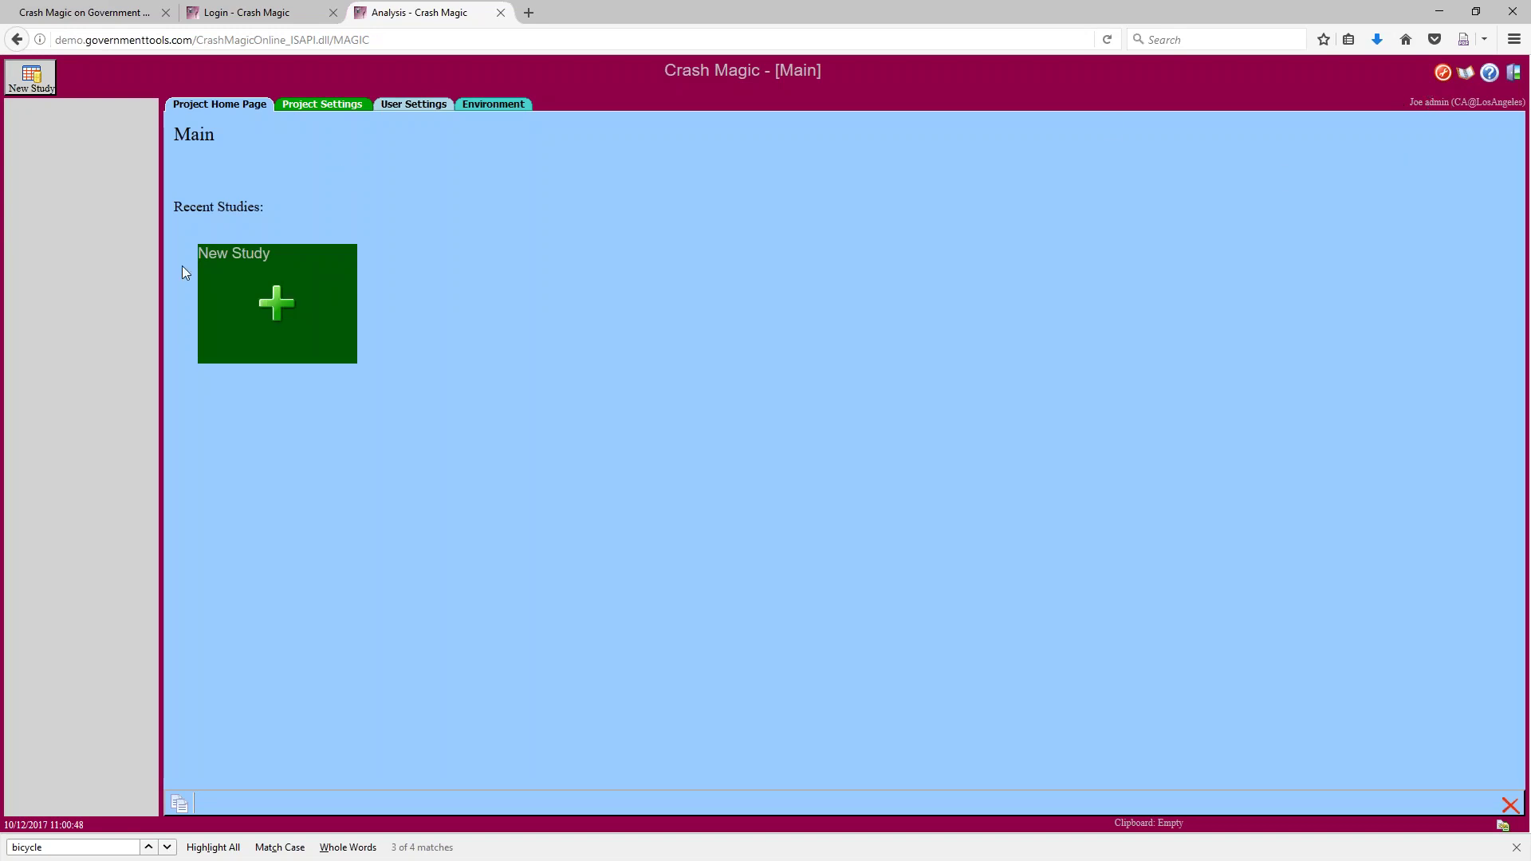
pyautogui.click(267, 308)
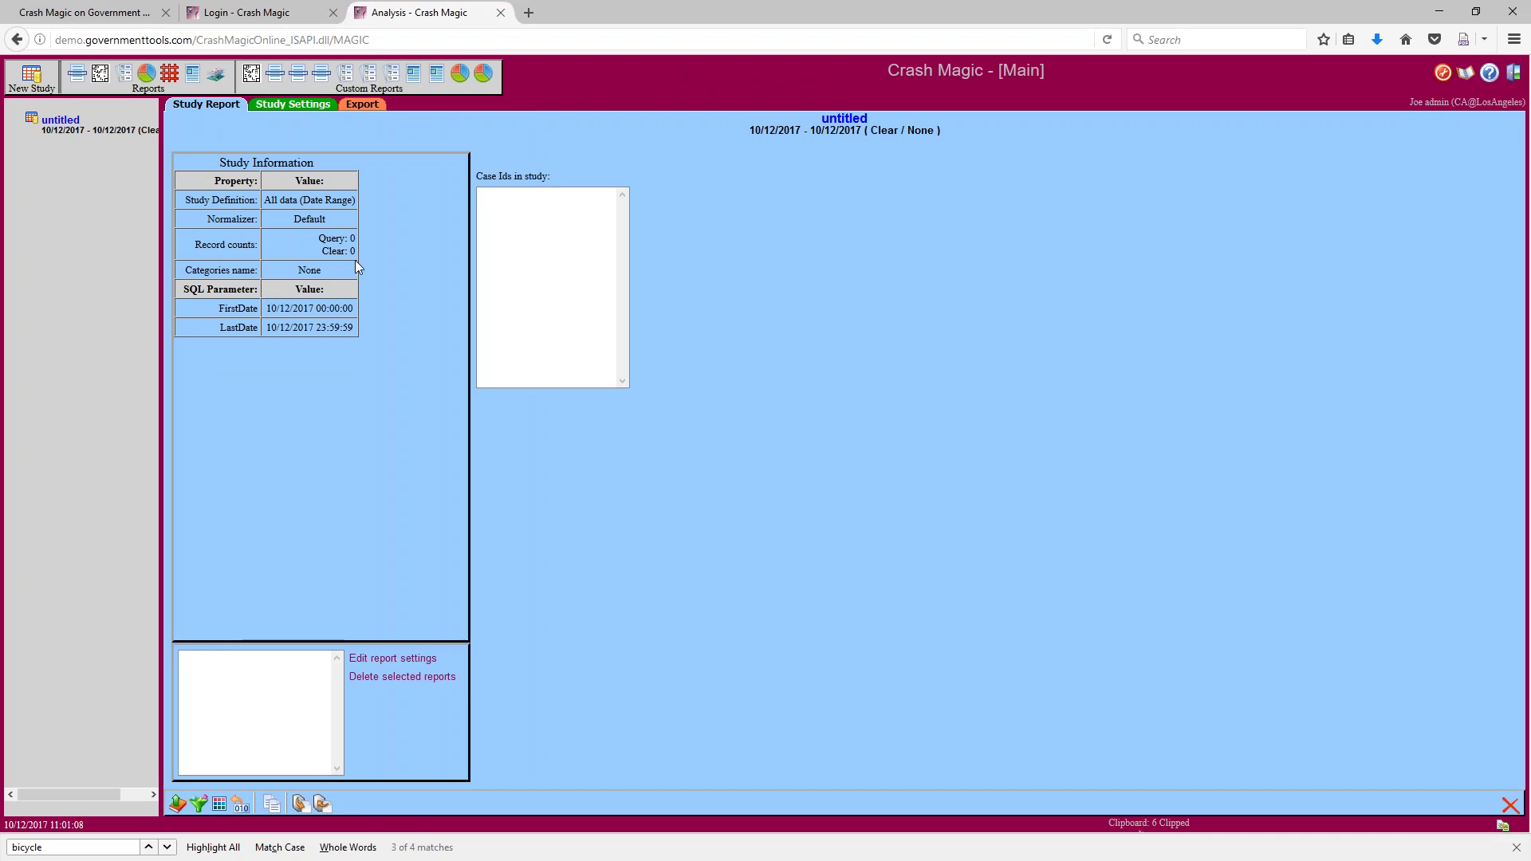
pyautogui.click(199, 803)
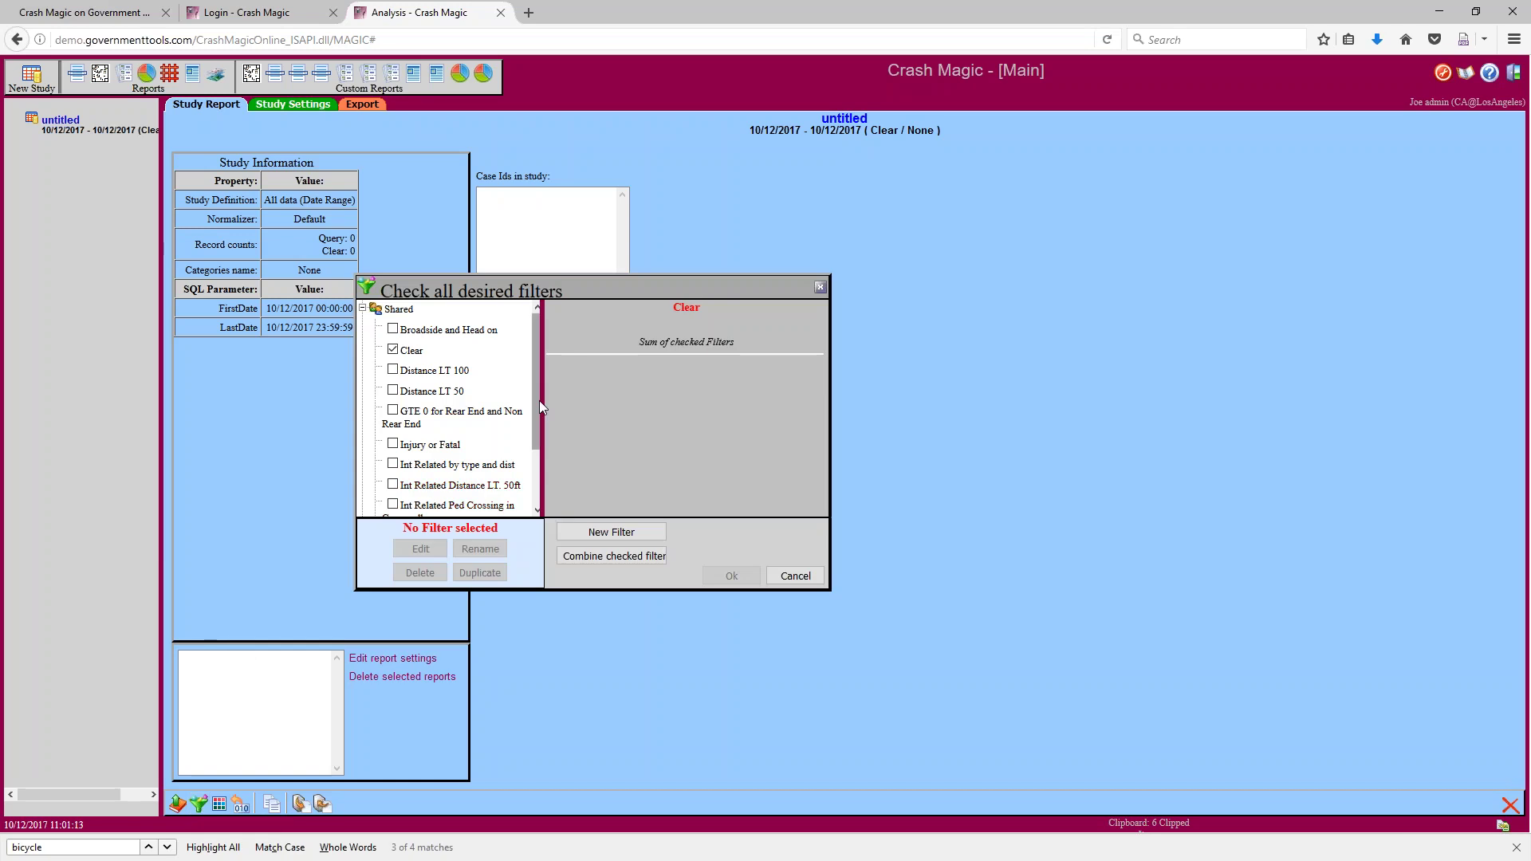
pyautogui.moveTo(544, 403); pyautogui.dragTo(644, 457)
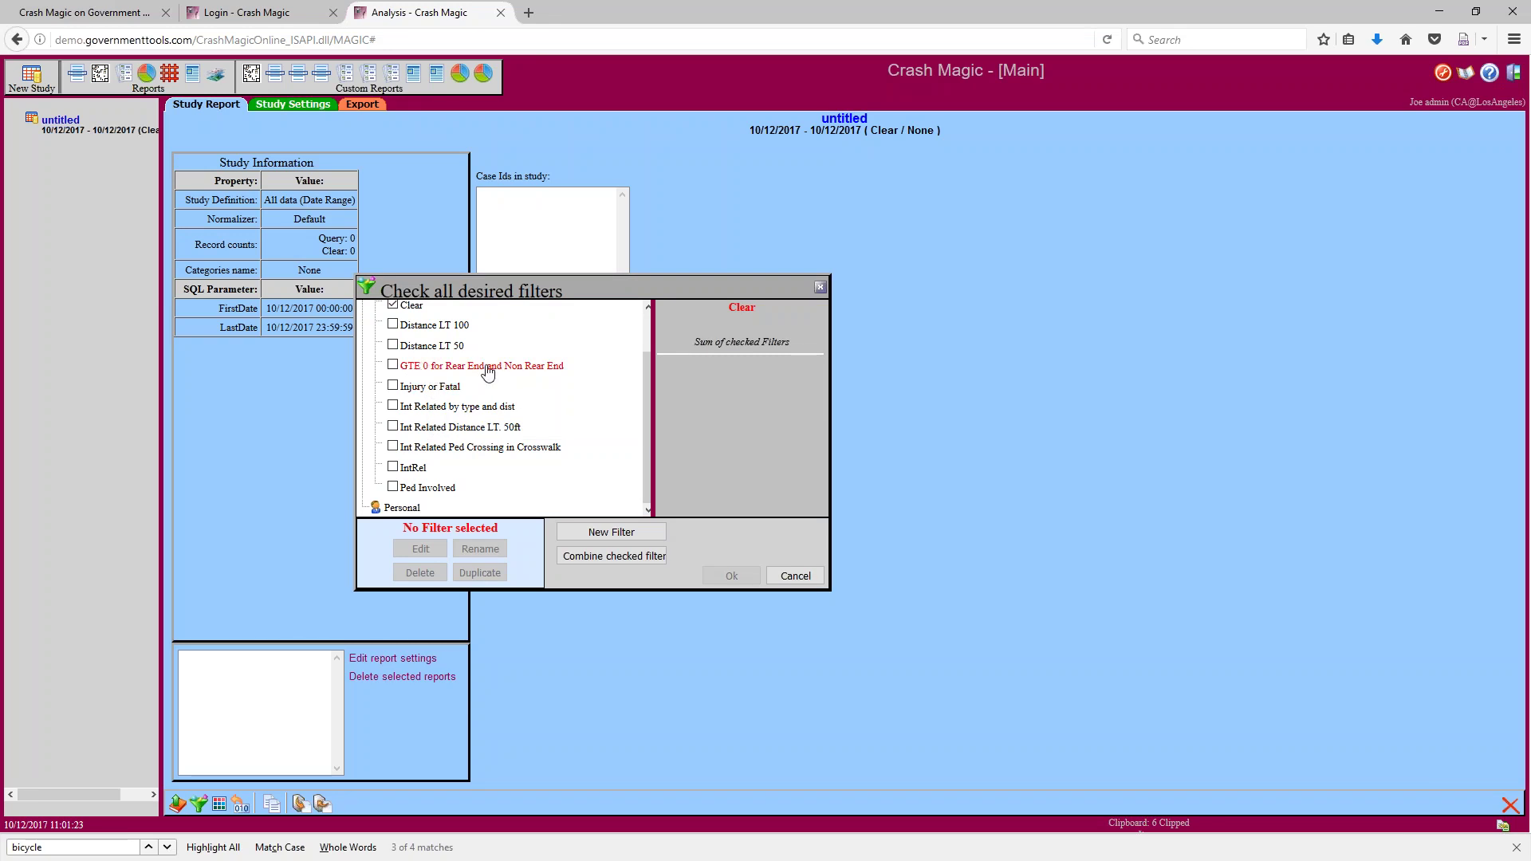
pyautogui.scroll(1, 434, 371)
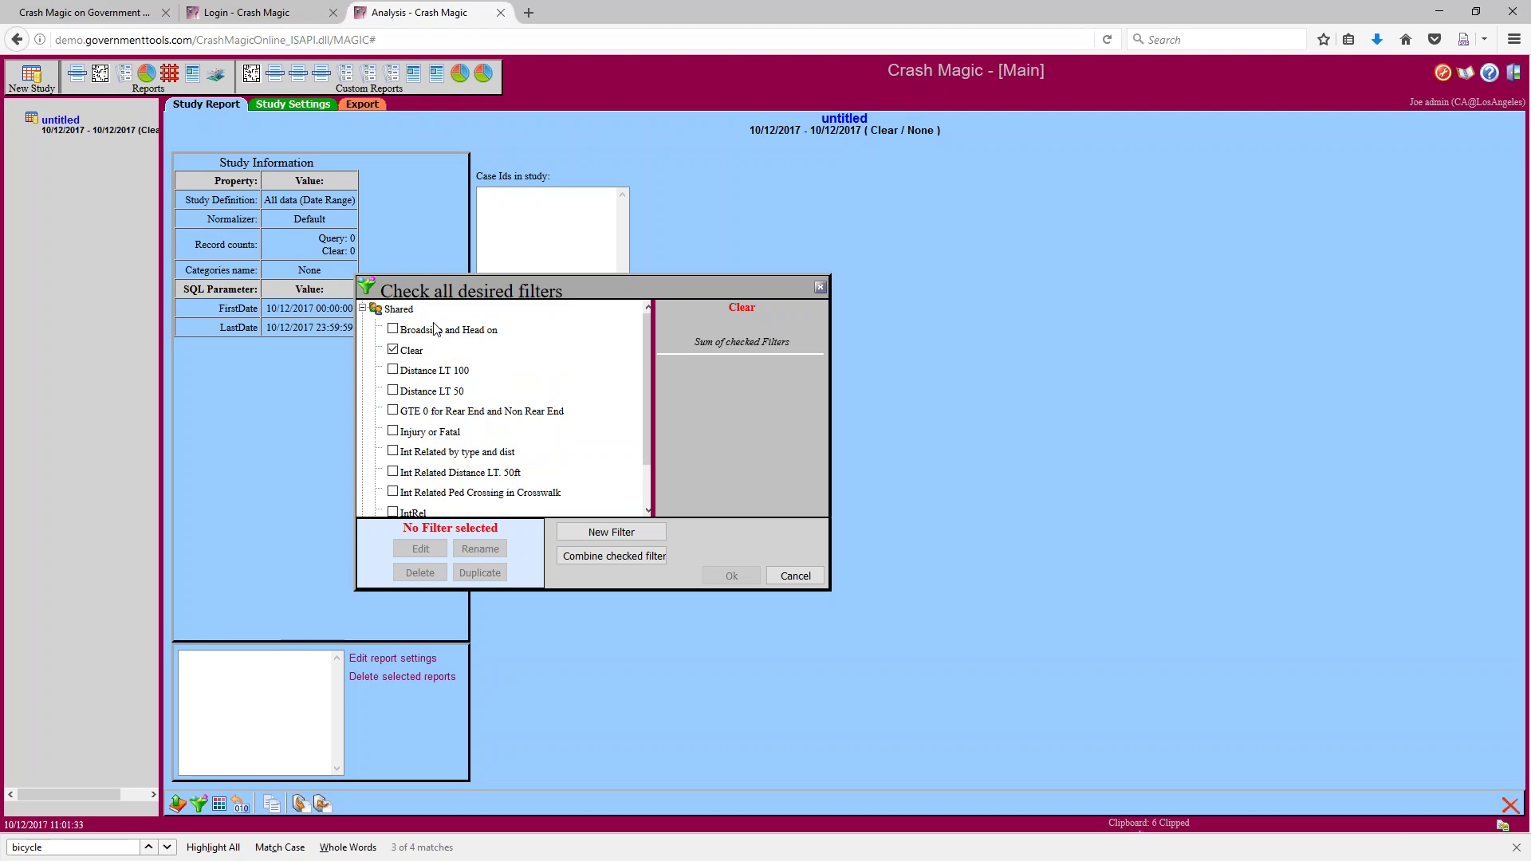
pyautogui.scroll(-1, 442, 367)
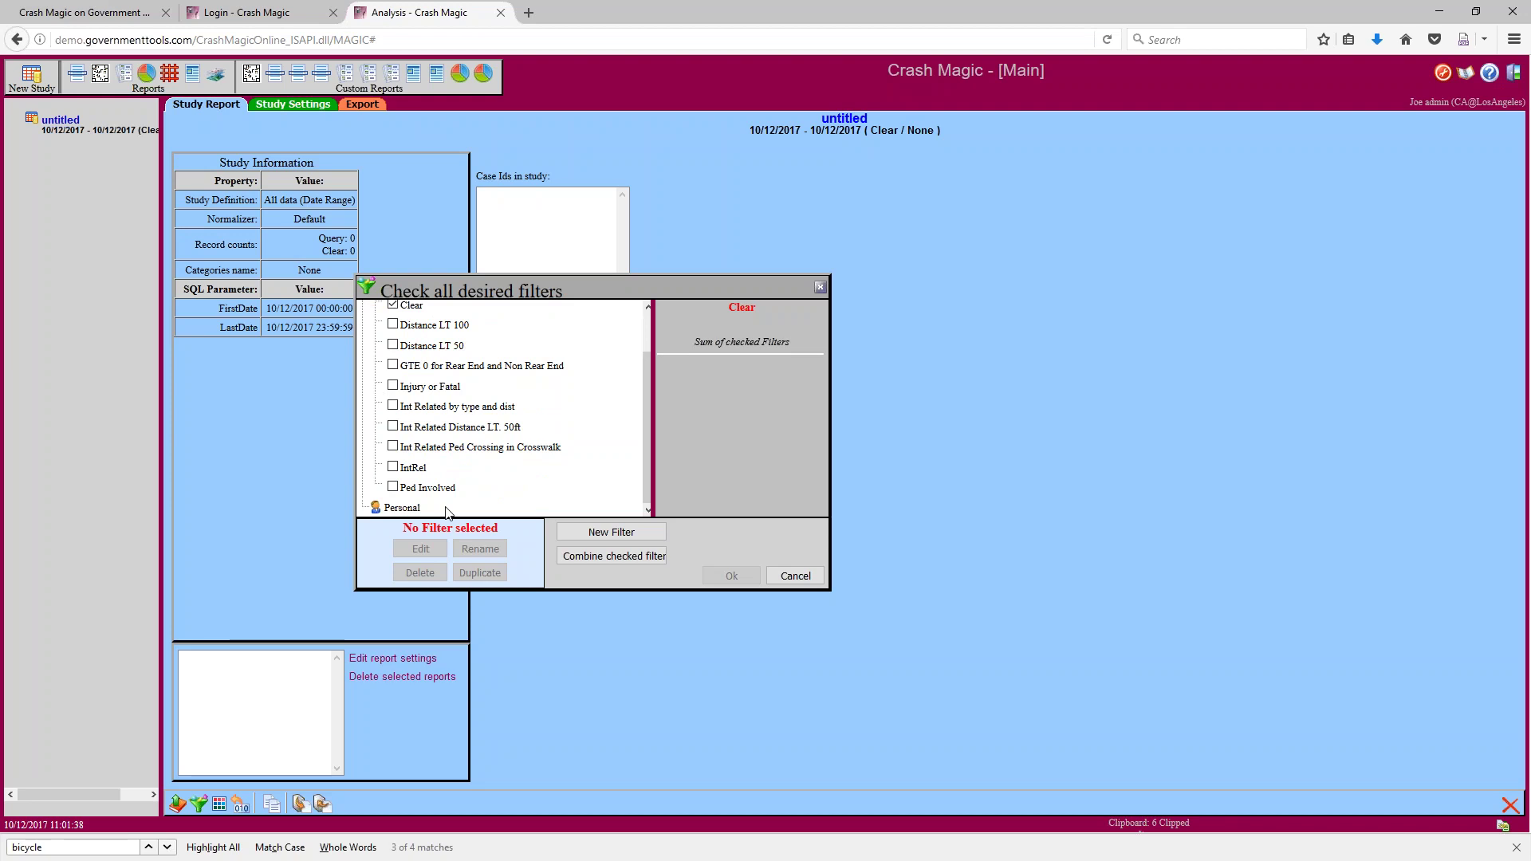
pyautogui.click(393, 386)
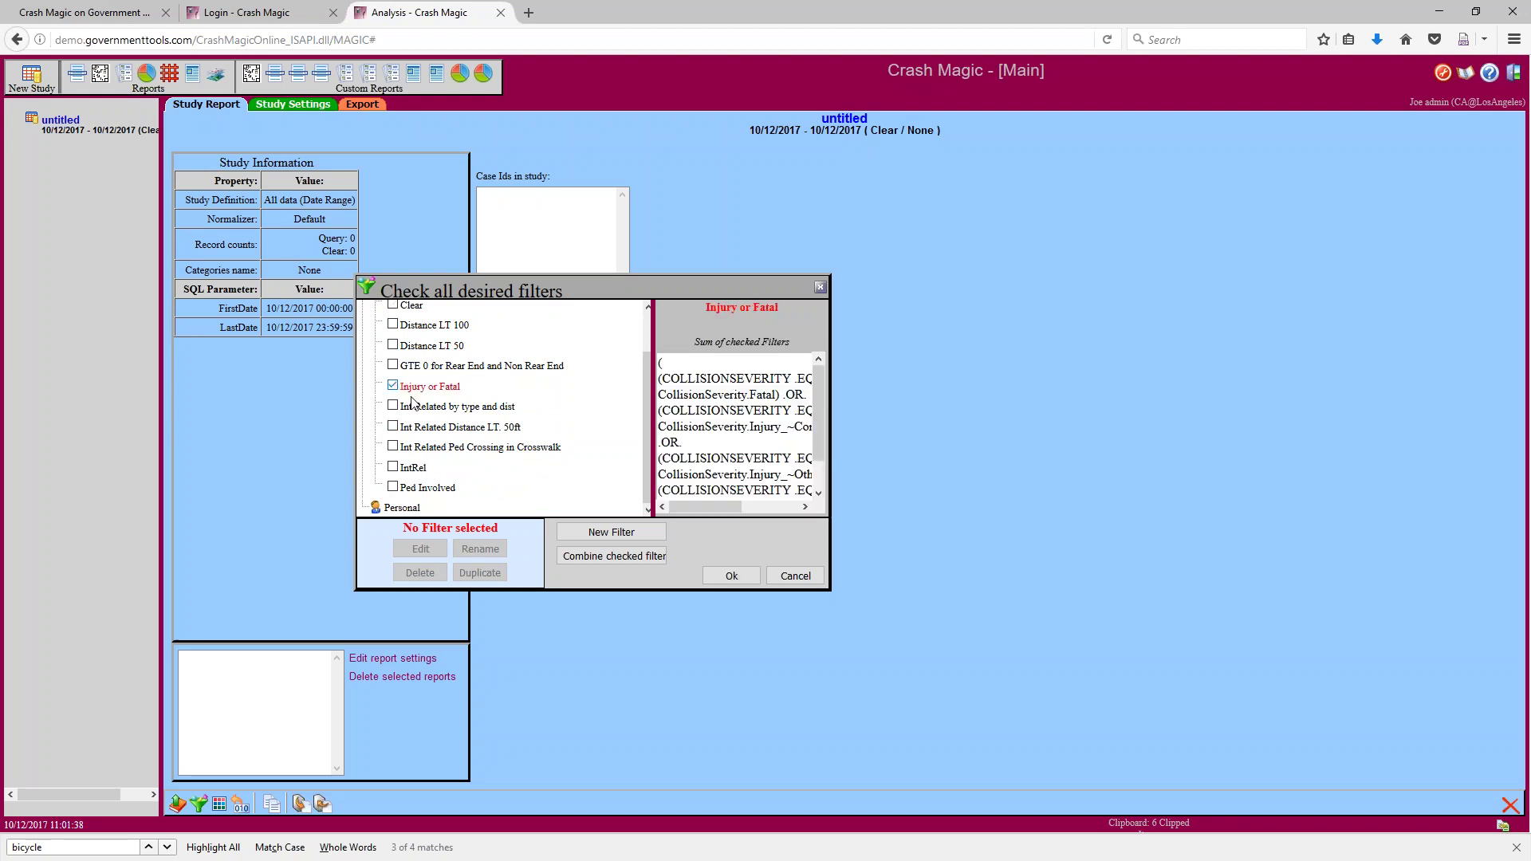
pyautogui.moveTo(652, 415); pyautogui.dragTo(596, 415)
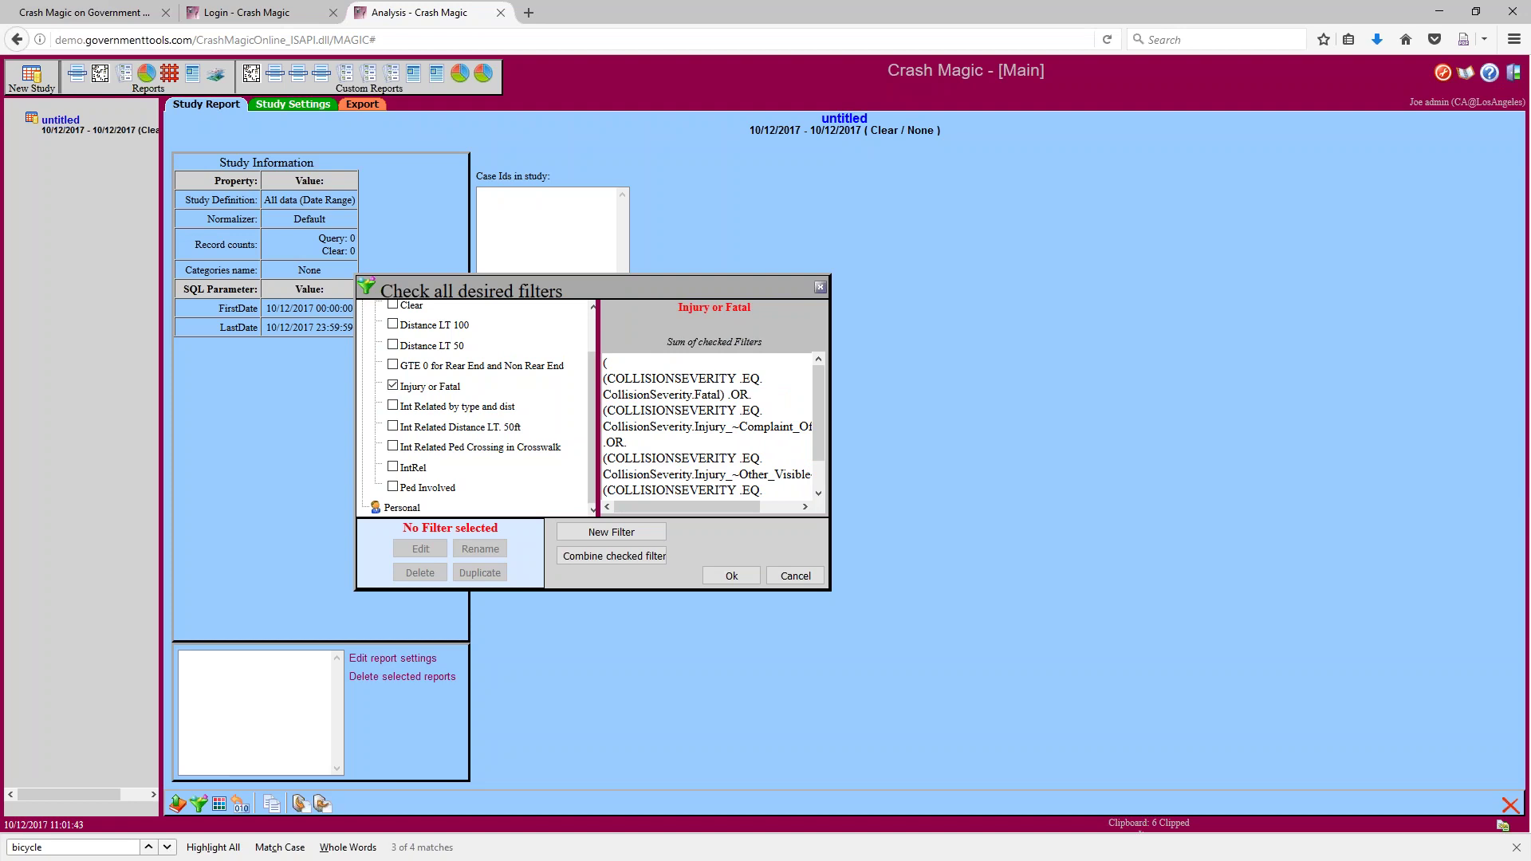
pyautogui.click(792, 576)
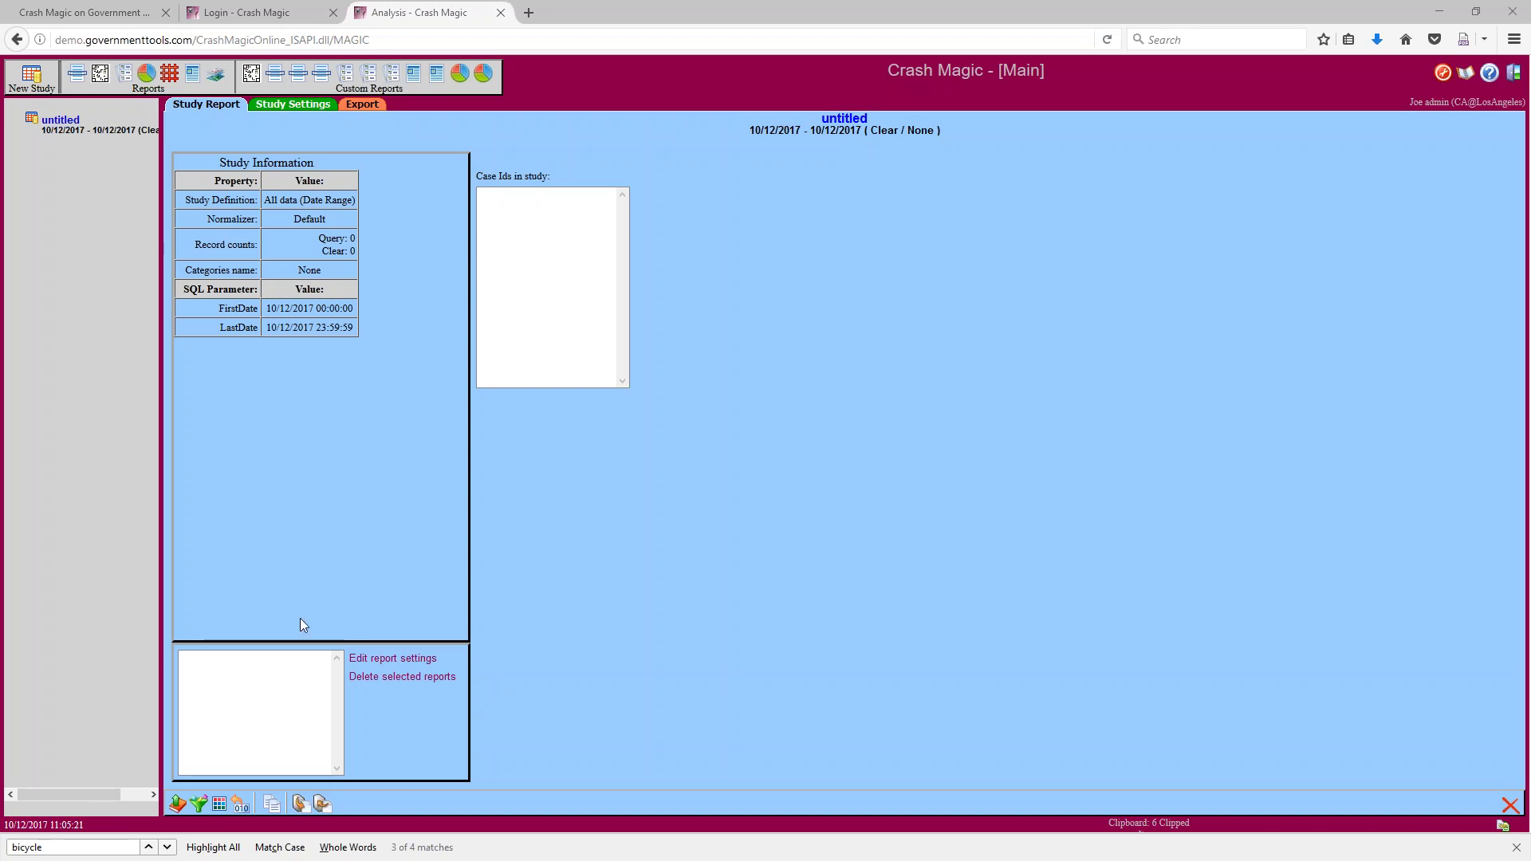
# Change the study filter and log back in with Pete's user id and password
pyautogui.click(199, 807)
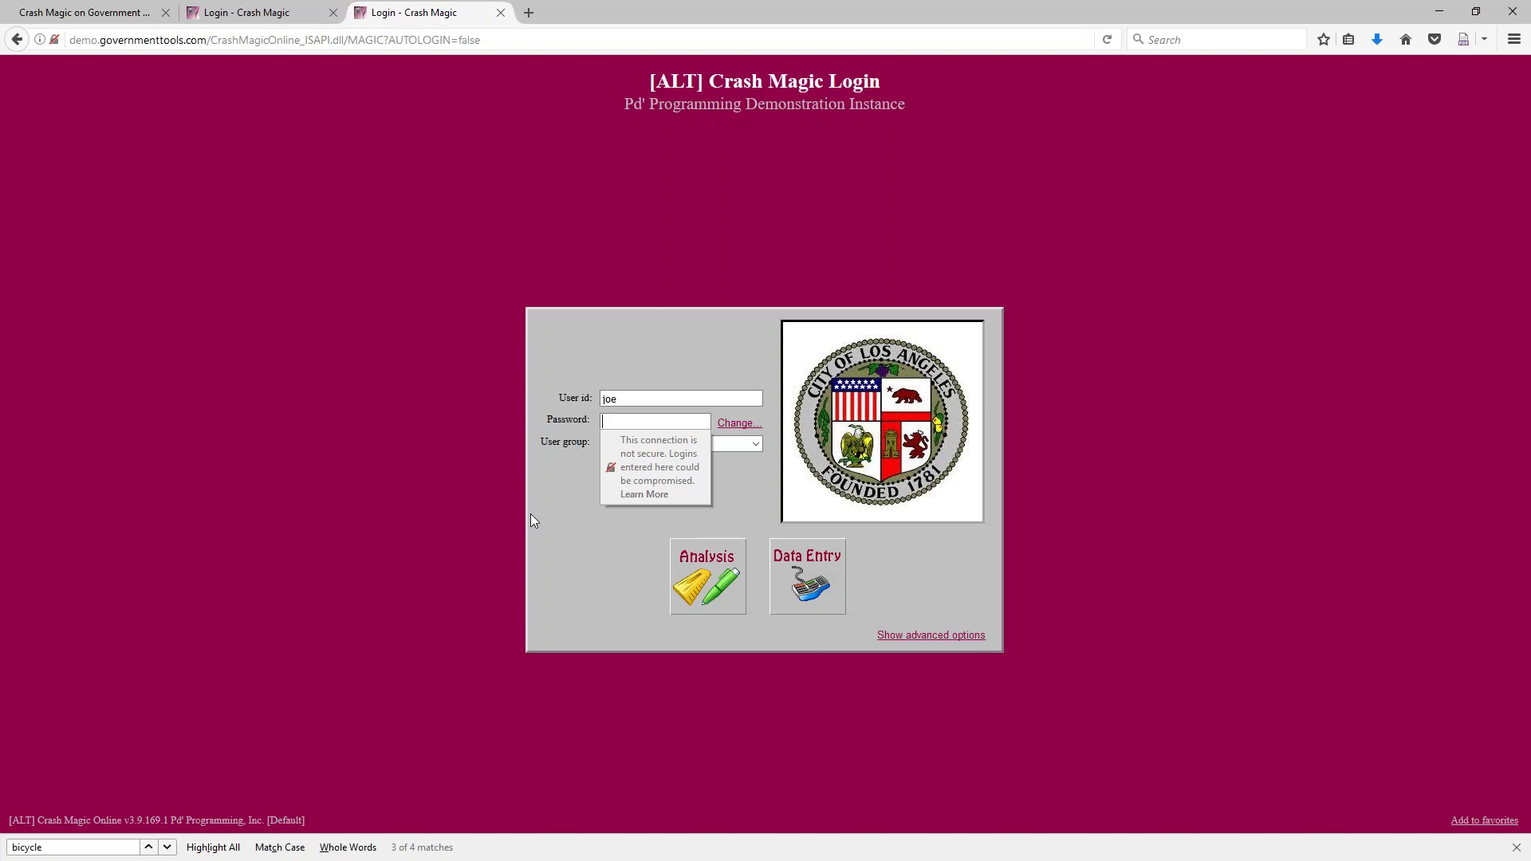
pyautogui.doubleClick(603, 398)
pyautogui.press('Tab')
pyautogui.press('Tab')
pyautogui.press('Return')
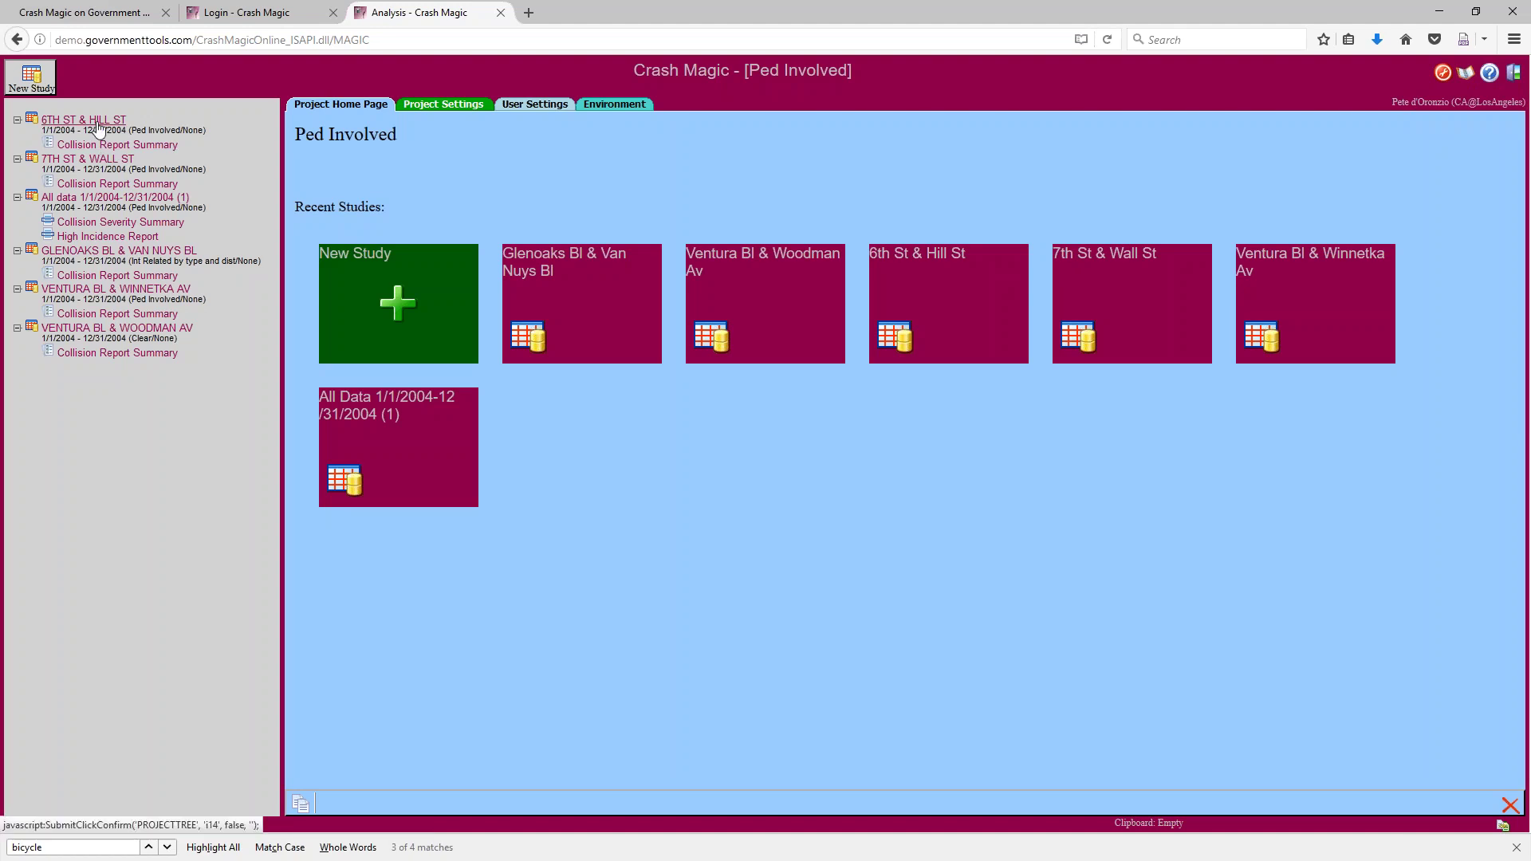
# Open the 6TH ST & HILL ST study, check its Collision Report Summary, then start a new listing report
pyautogui.click(98, 124)
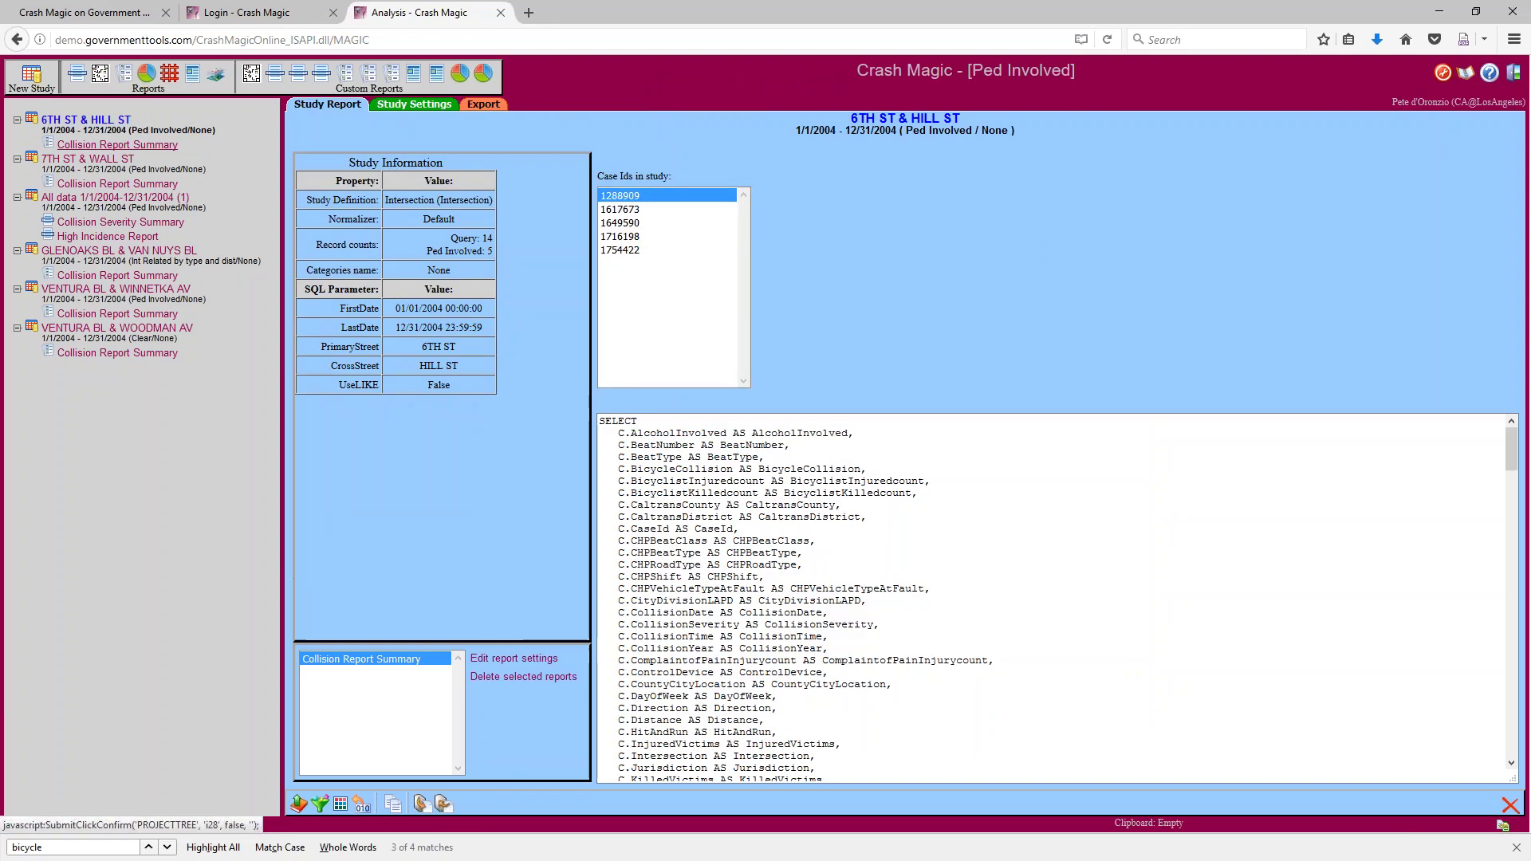
pyautogui.click(116, 144)
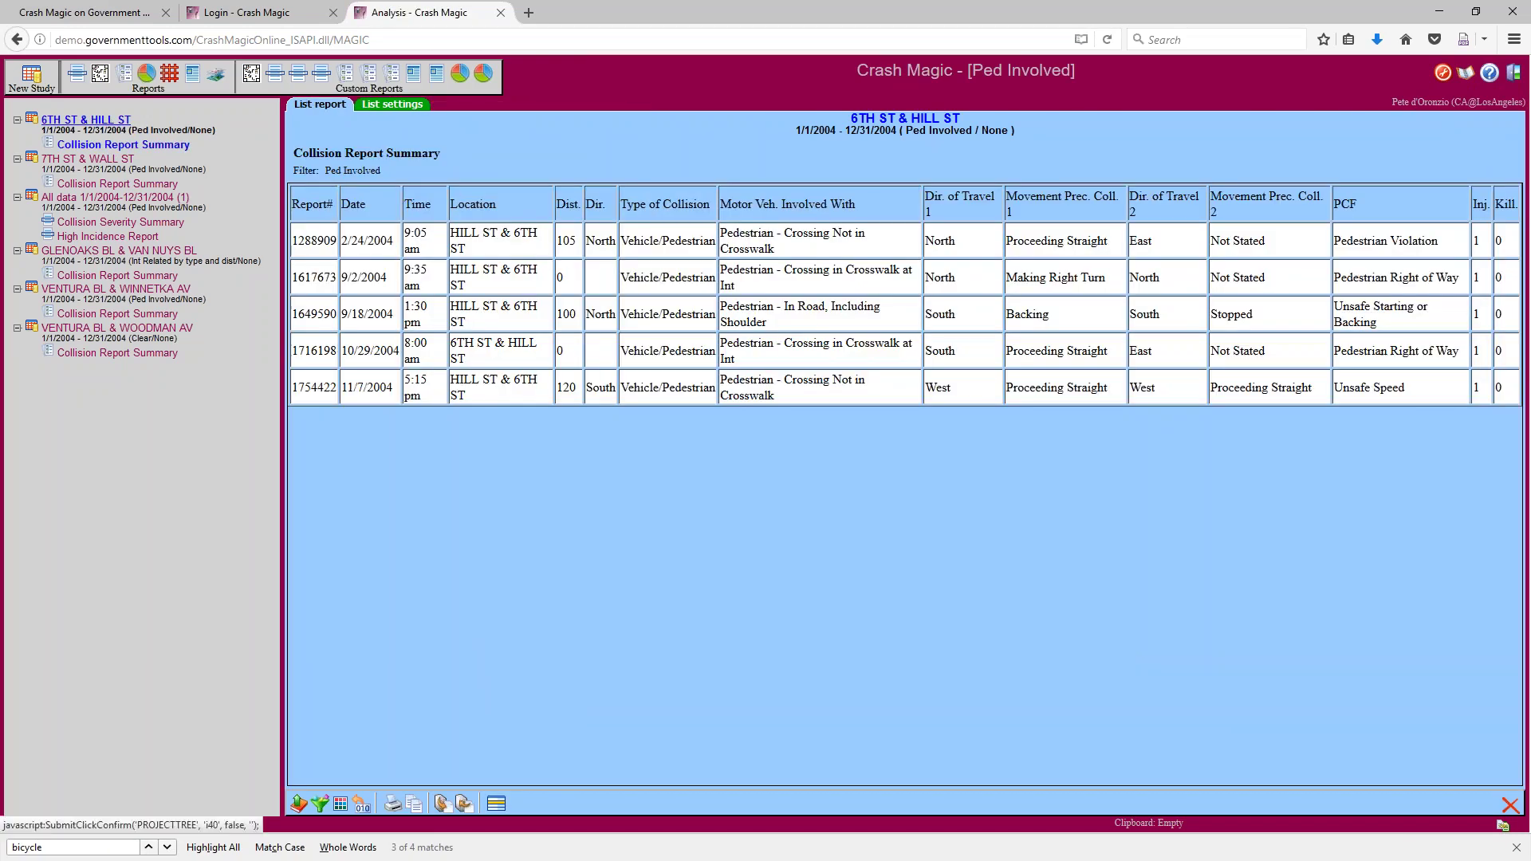
pyautogui.click(87, 120)
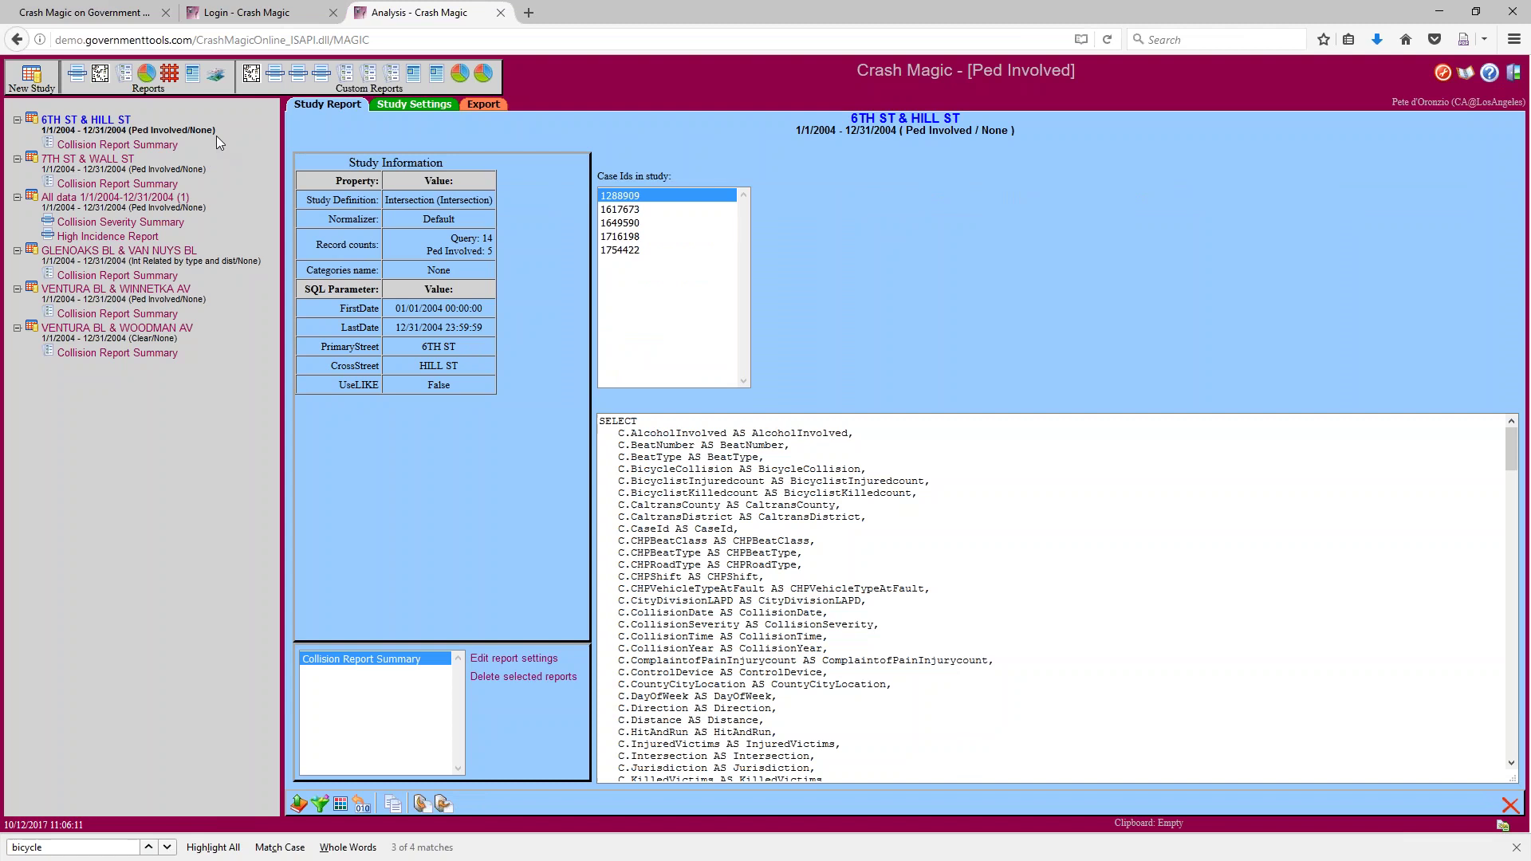
pyautogui.click(125, 78)
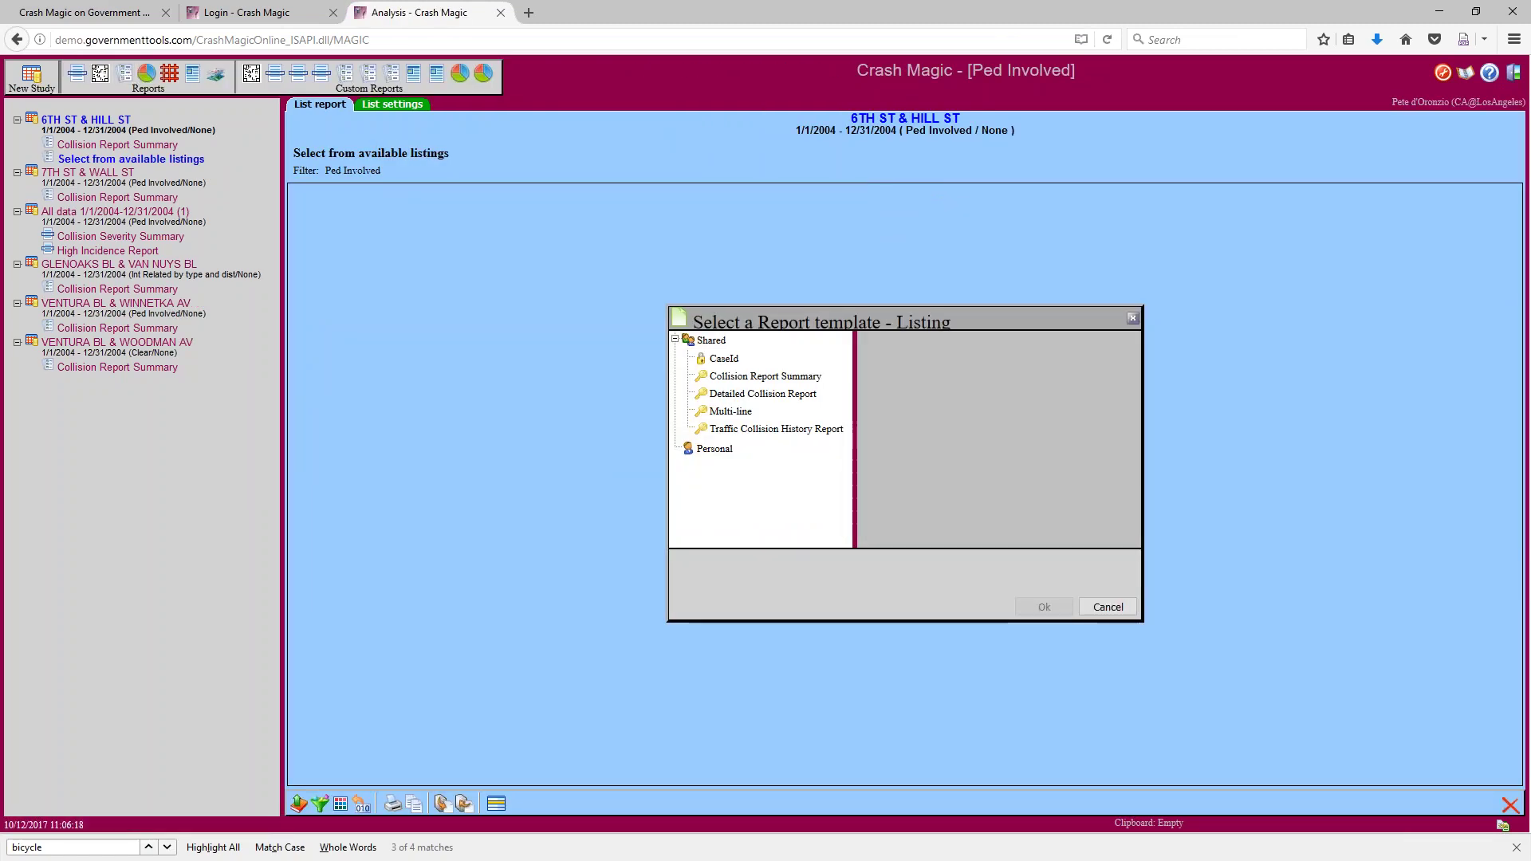
# Add a CaseId listing of the five collisions and bring up its field lists
pyautogui.click(723, 359)
pyautogui.click(1053, 608)
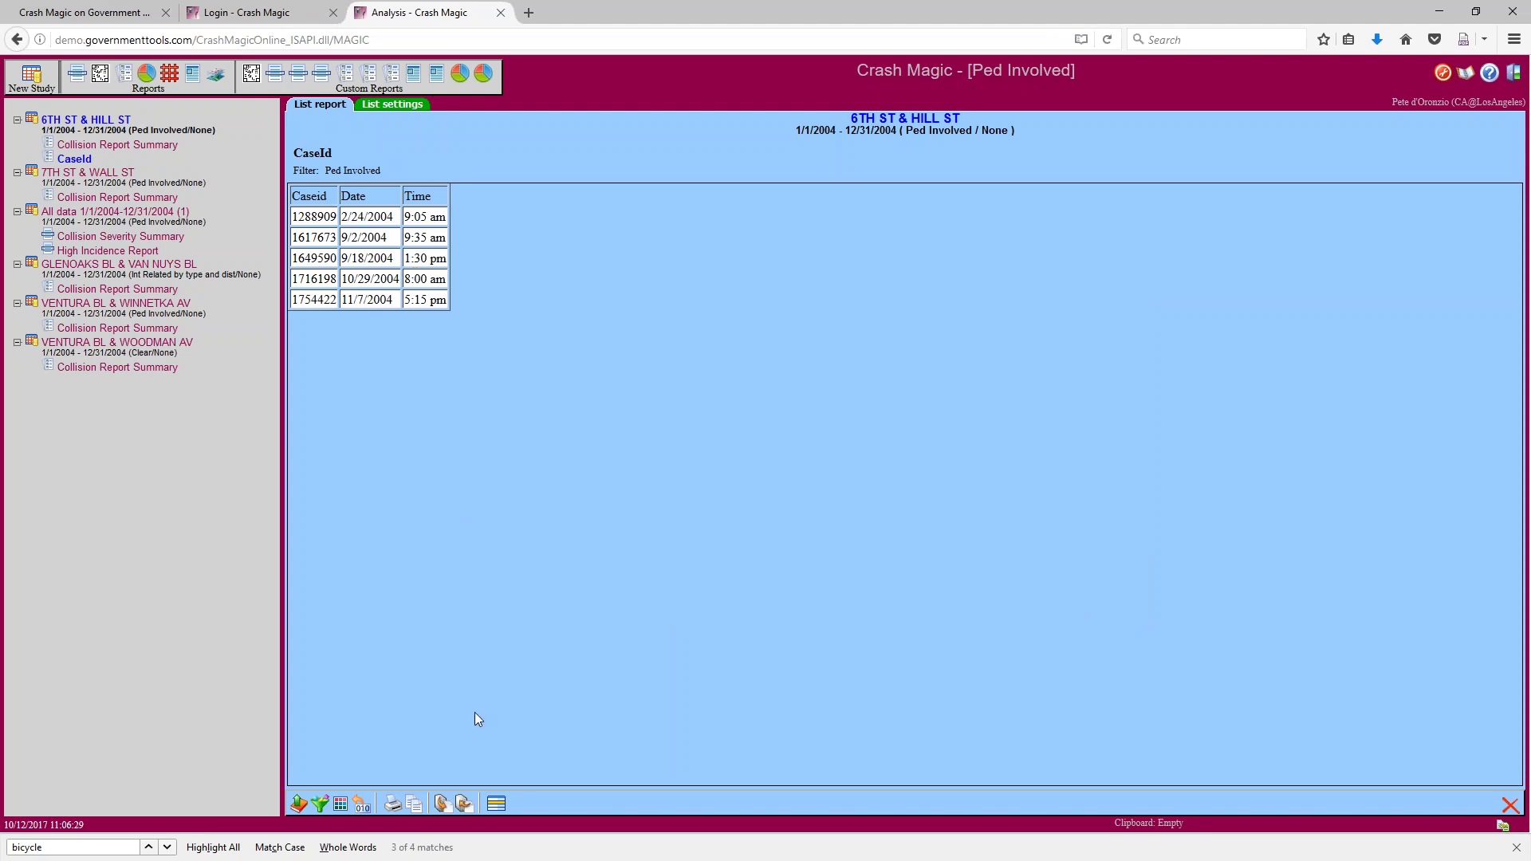
pyautogui.click(496, 803)
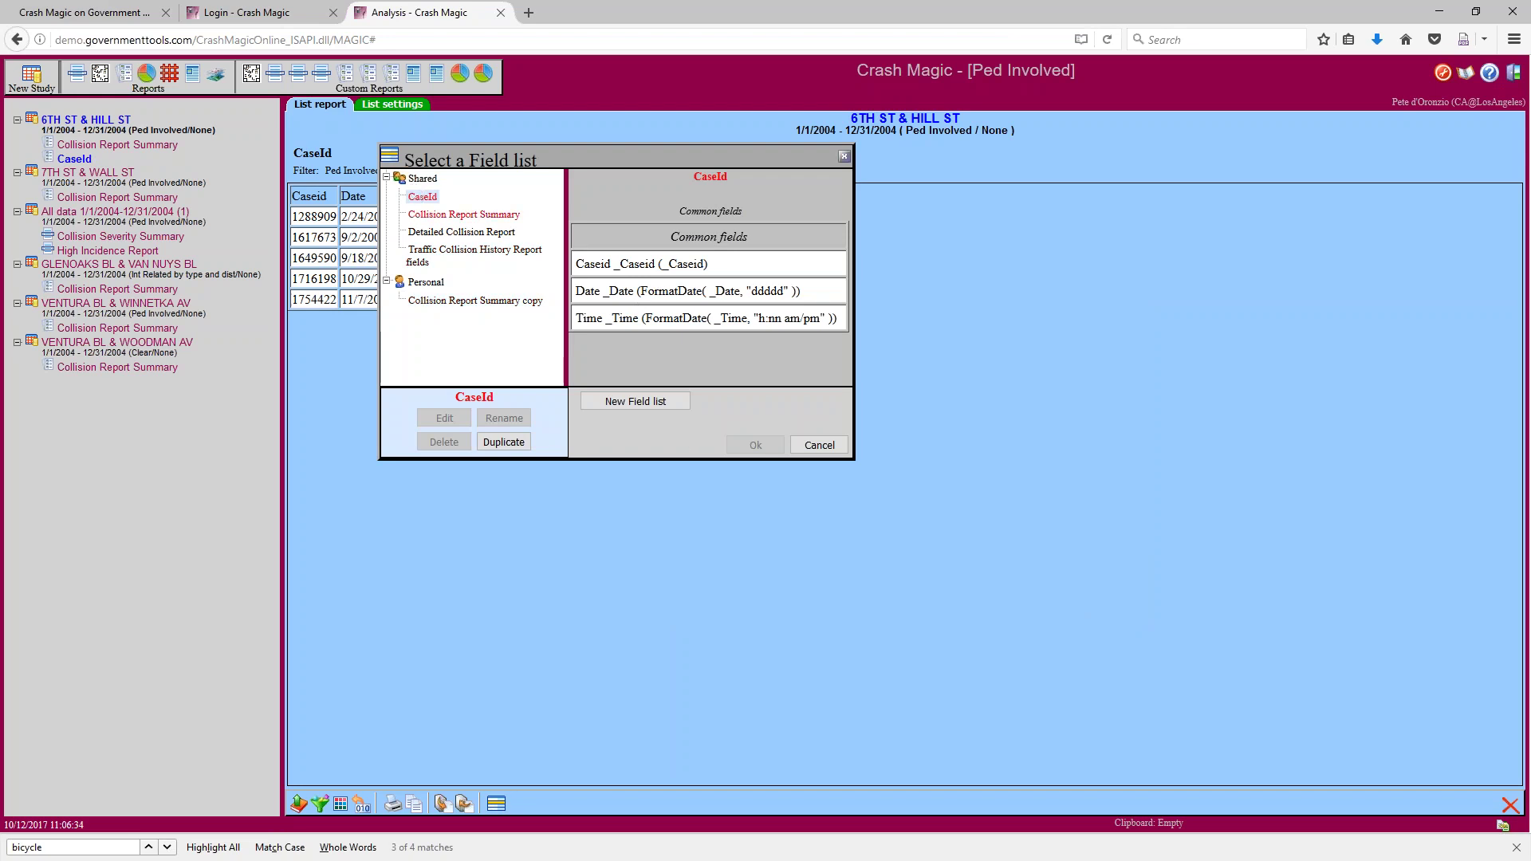
# Copy the CaseId field list, add MOTORVEHICLEINVOLVEDWITH to it, and apply it to the listing
pyautogui.click(503, 442)
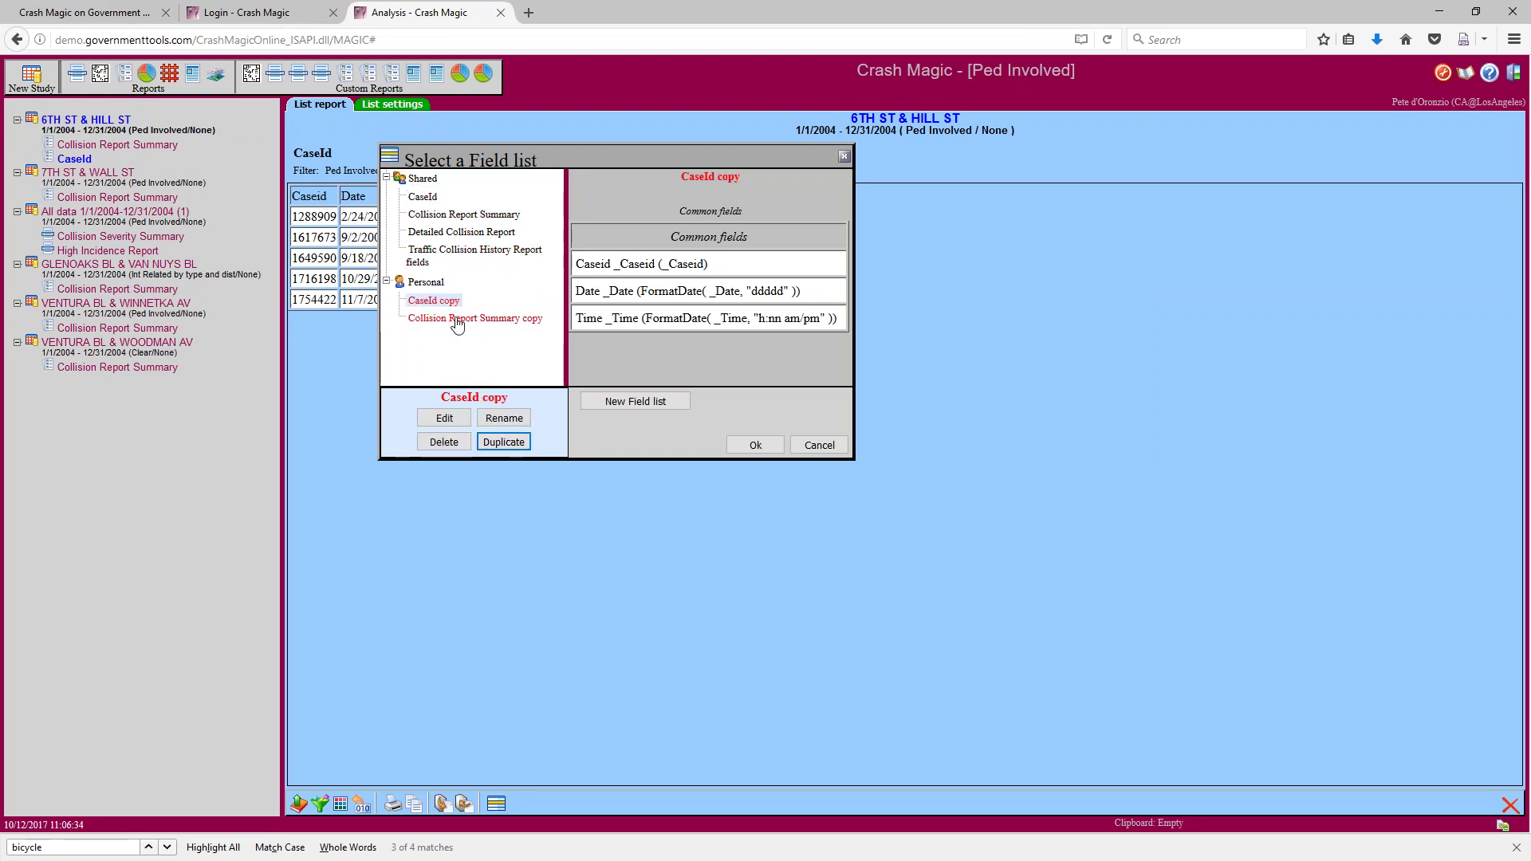
pyautogui.click(444, 418)
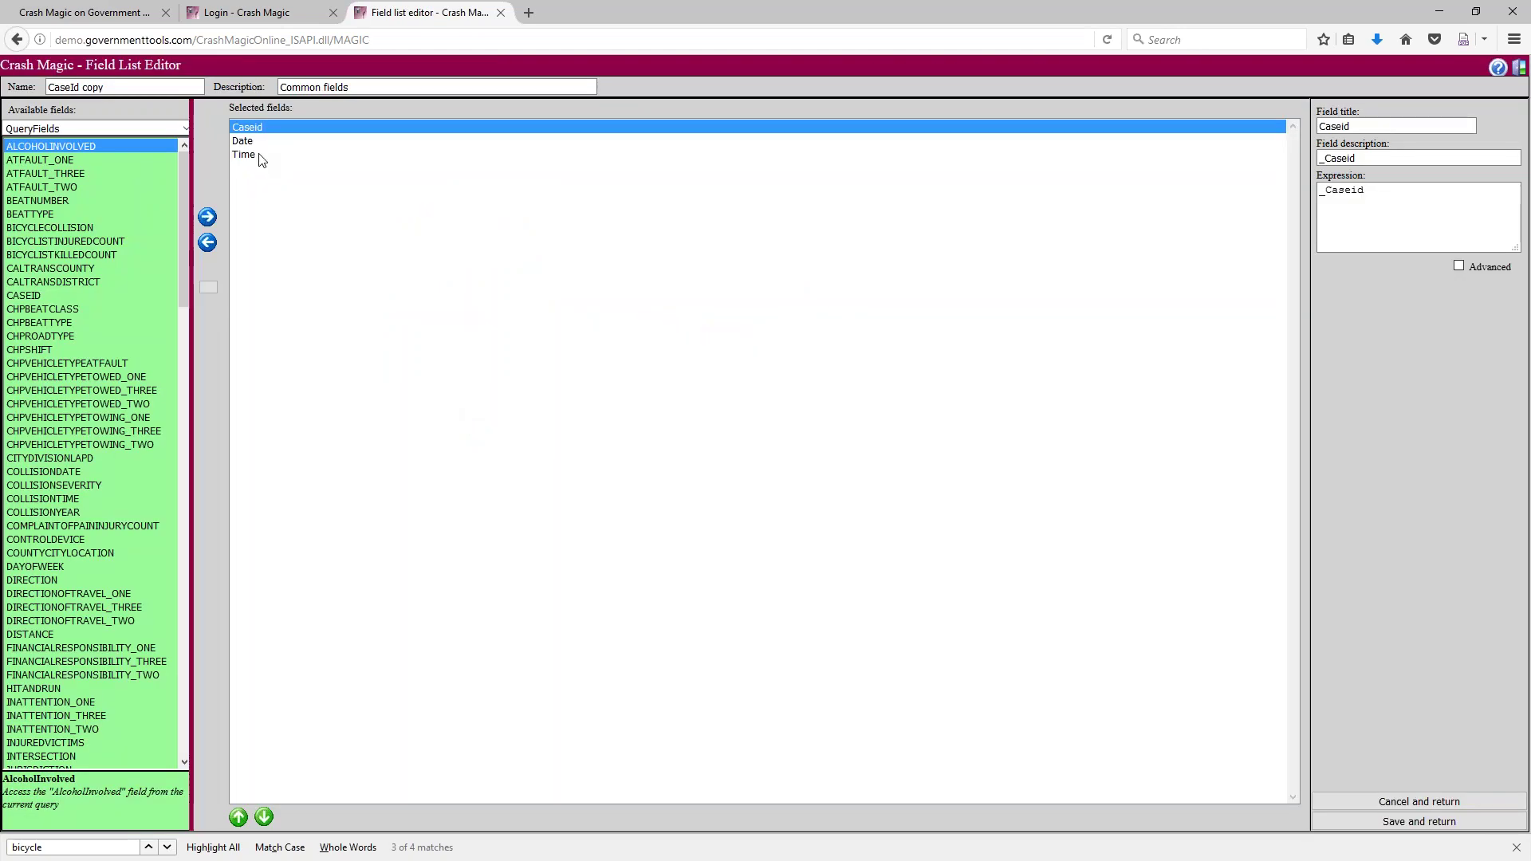
pyautogui.click(260, 157)
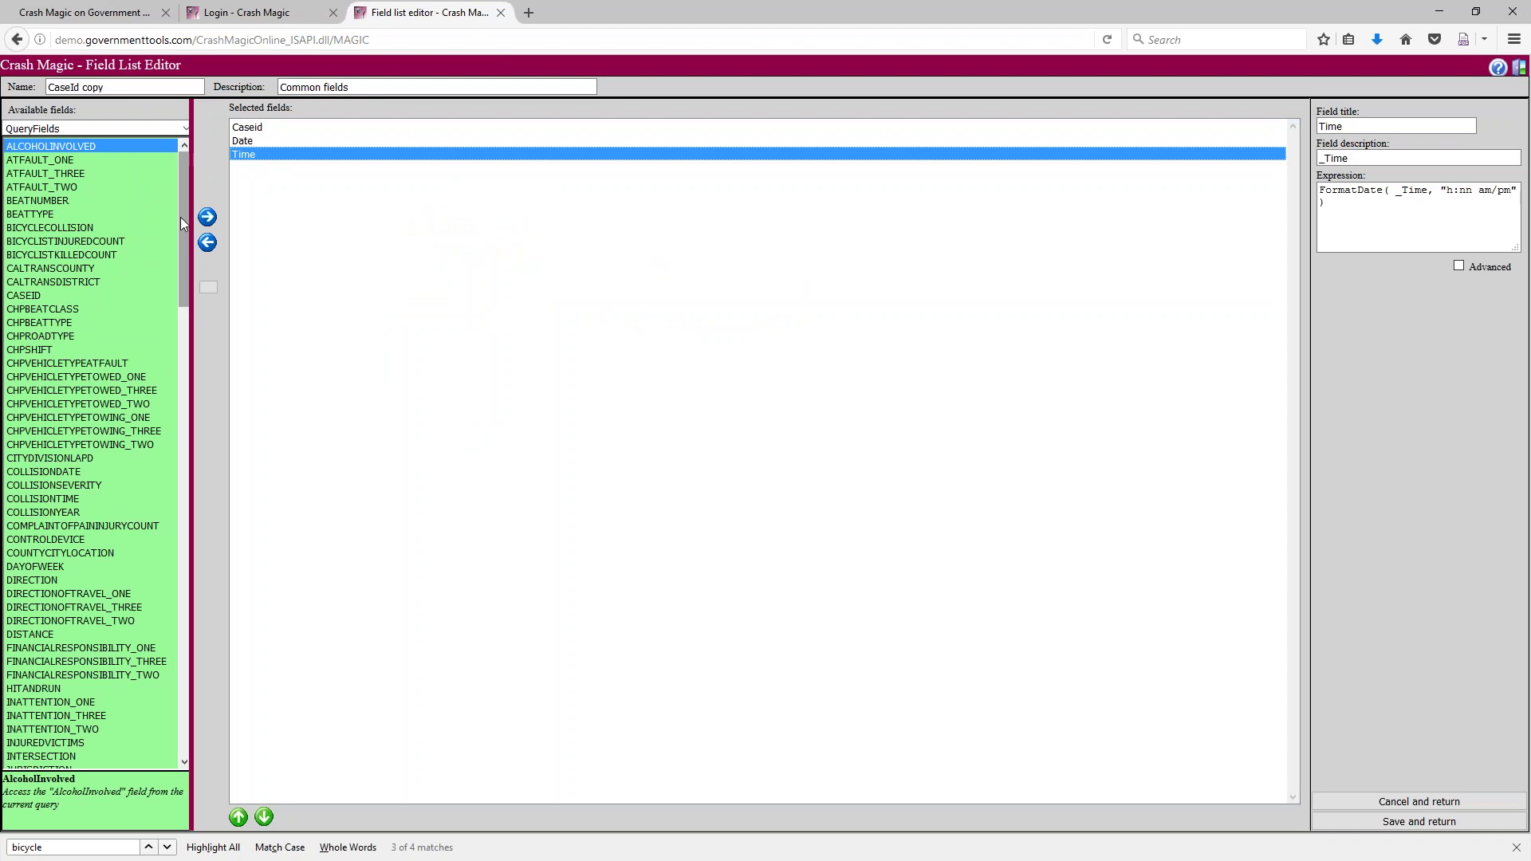
pyautogui.scroll(-6, 99, 650)
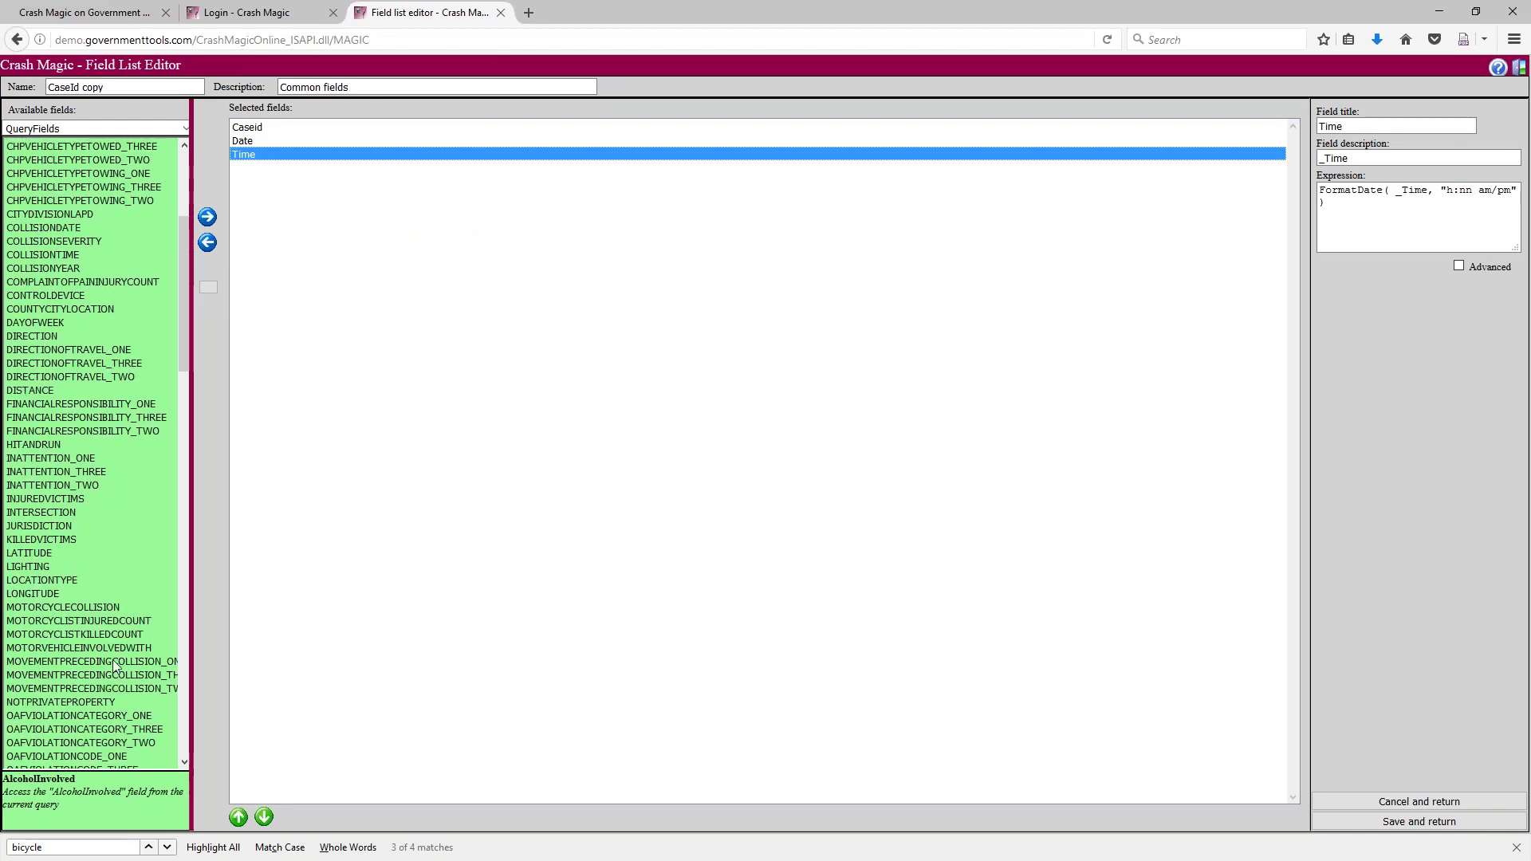
pyautogui.scroll(-6, 138, 664)
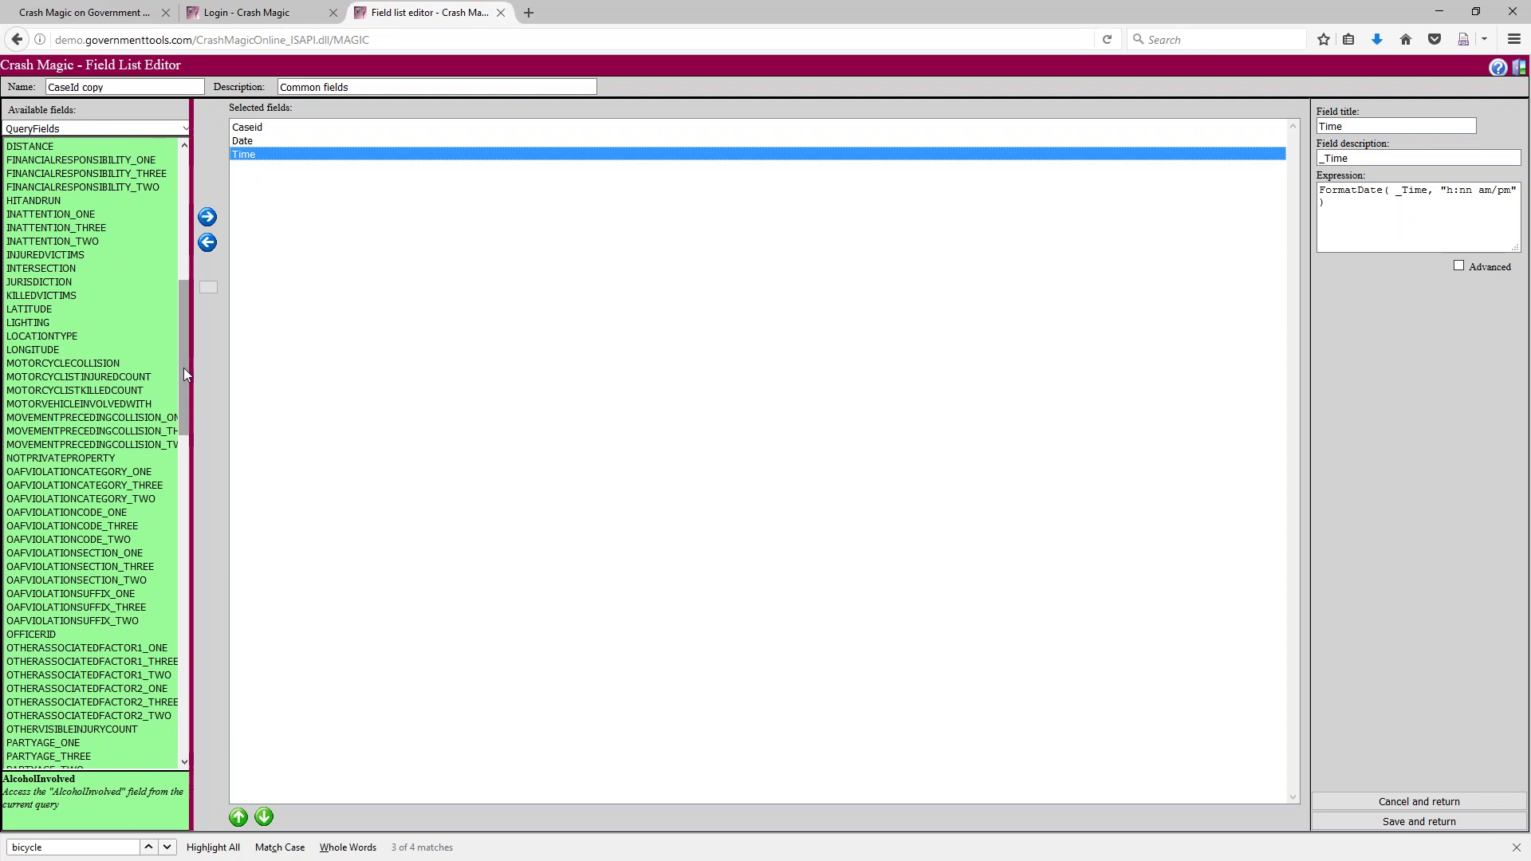
pyautogui.moveTo(183, 374); pyautogui.dragTo(184, 377)
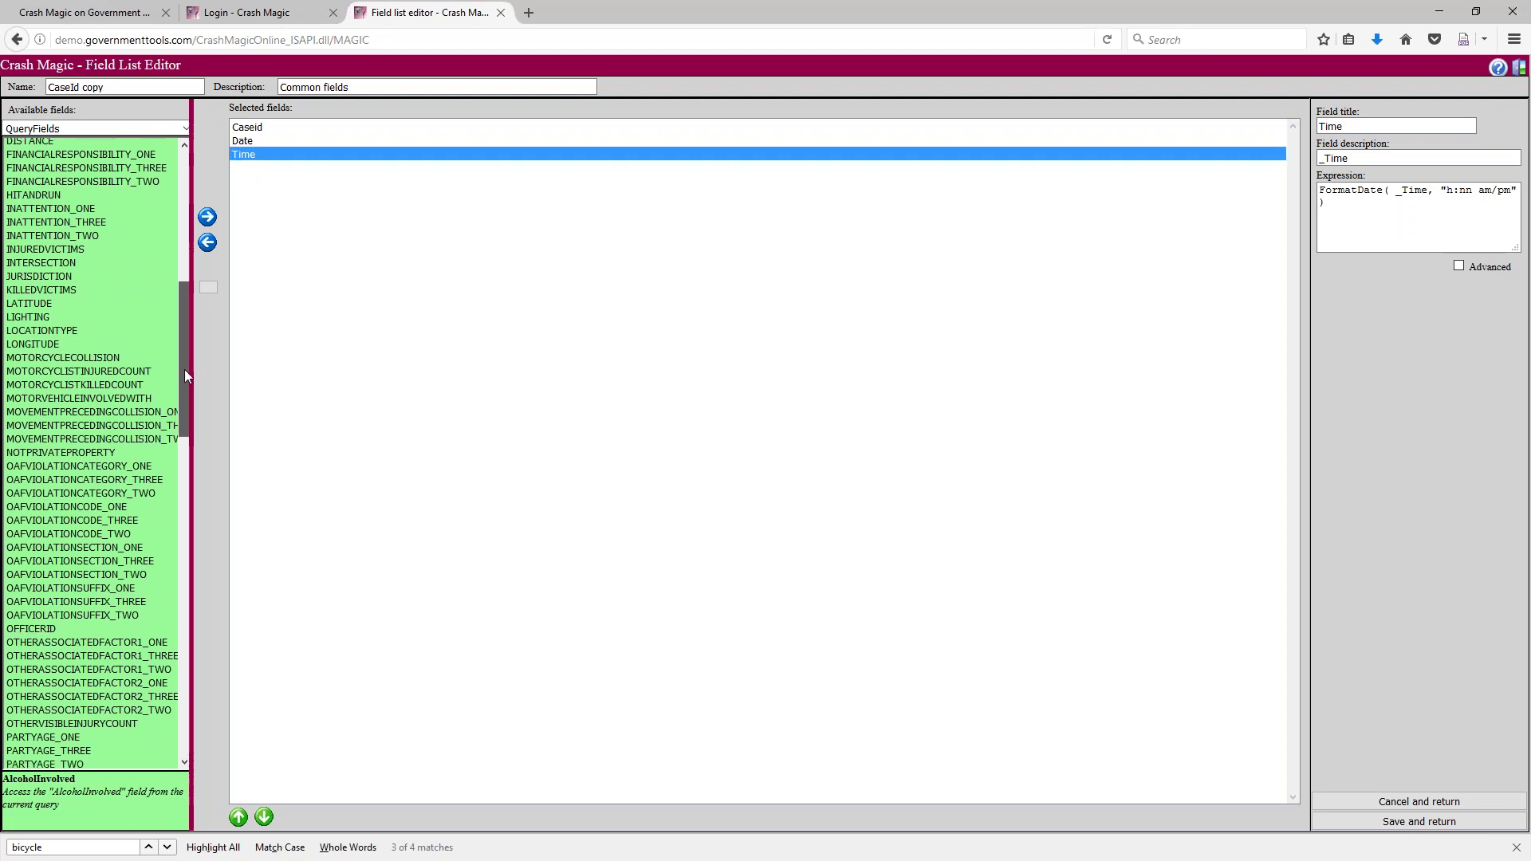
pyautogui.click(133, 399)
pyautogui.click(207, 217)
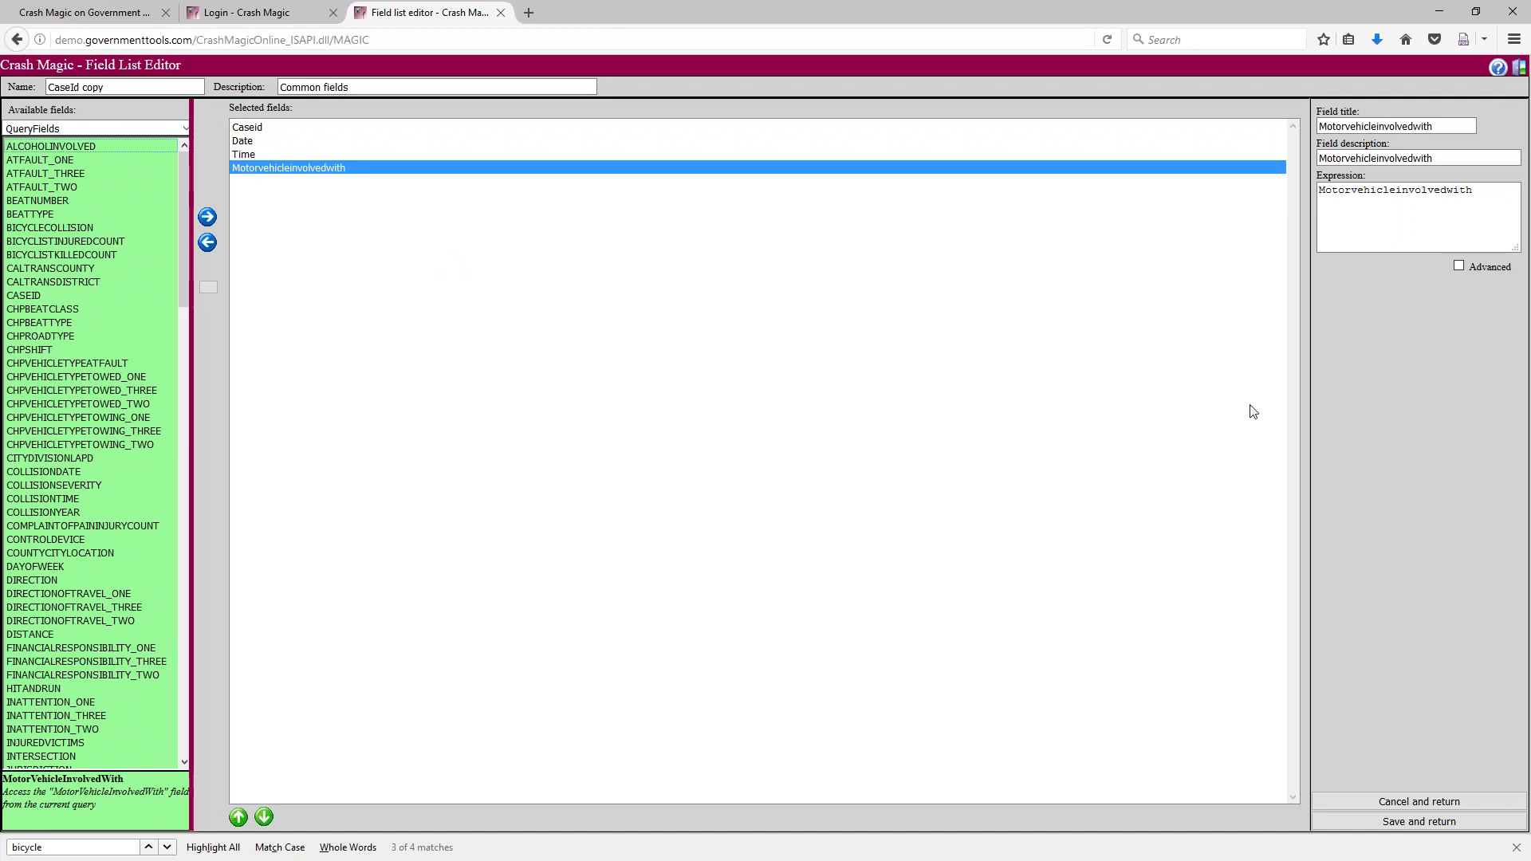
pyautogui.click(1384, 822)
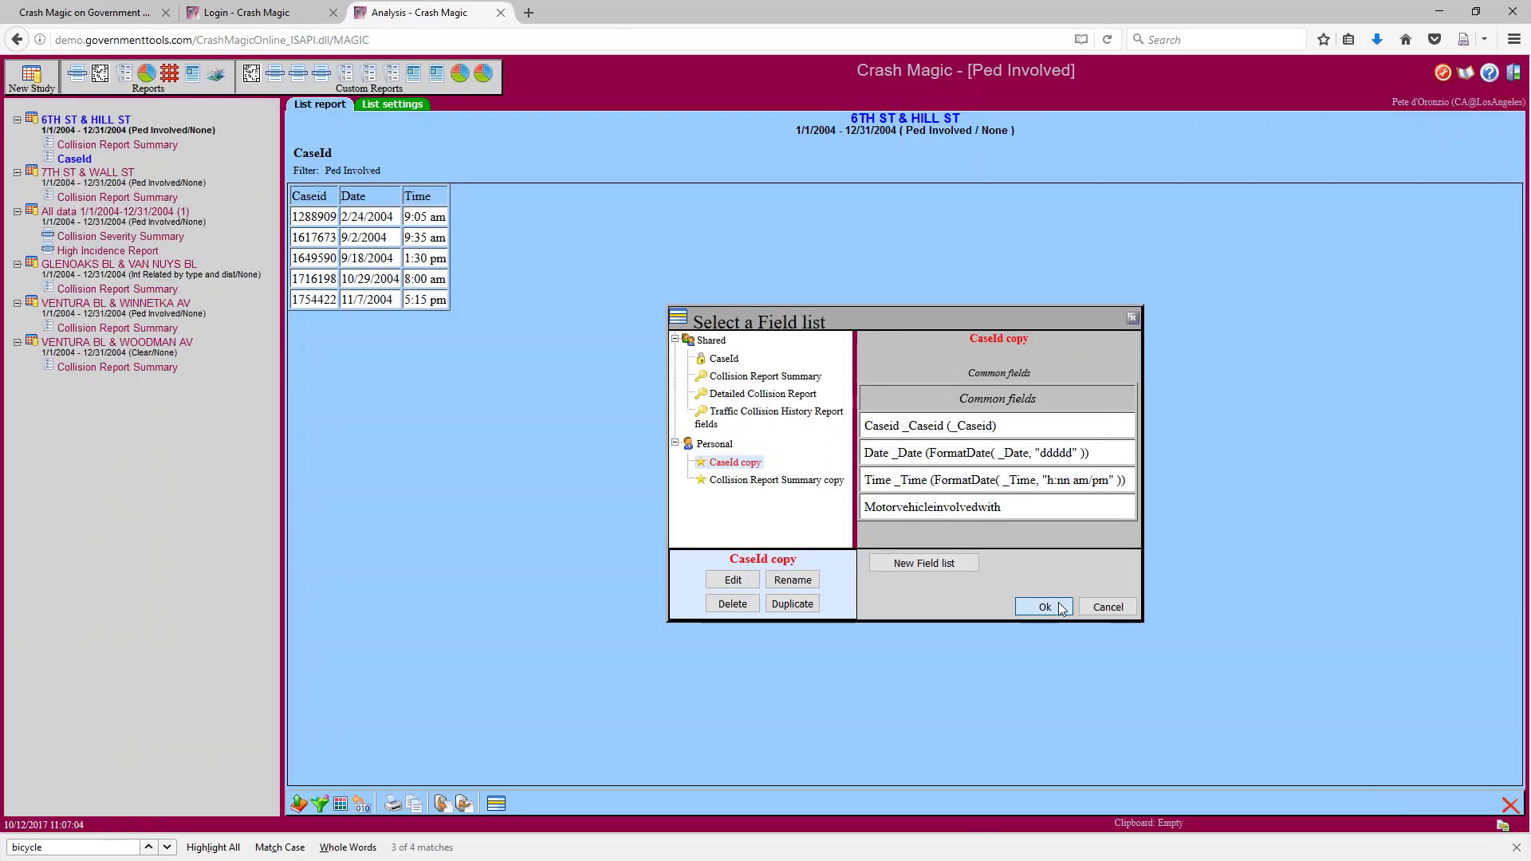
pyautogui.click(1060, 605)
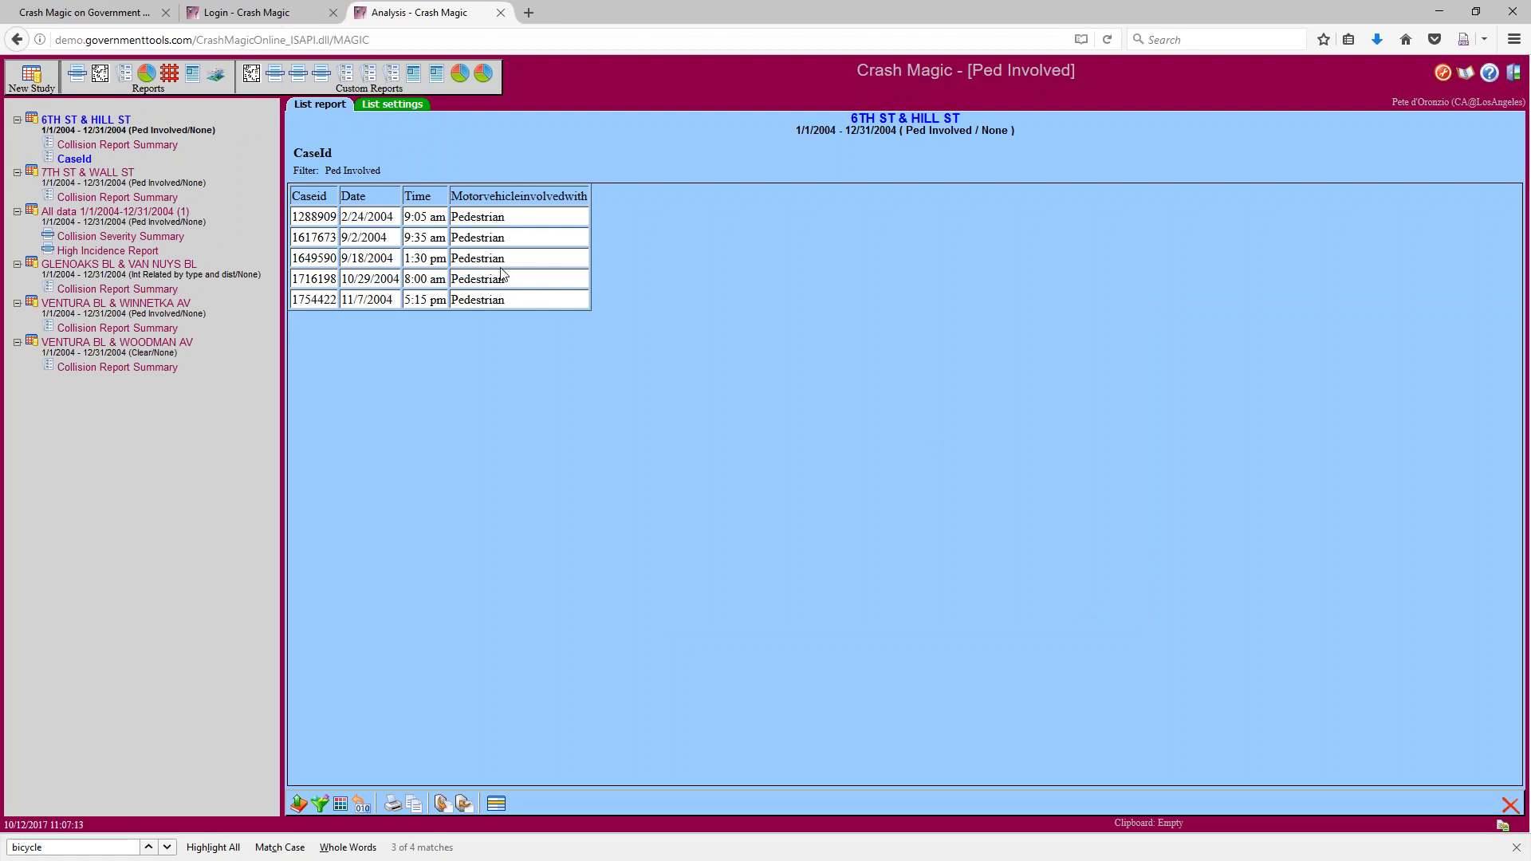
# Switch the CaseId listing's filter to Clear so all 14 collisions are listed
pyautogui.click(319, 804)
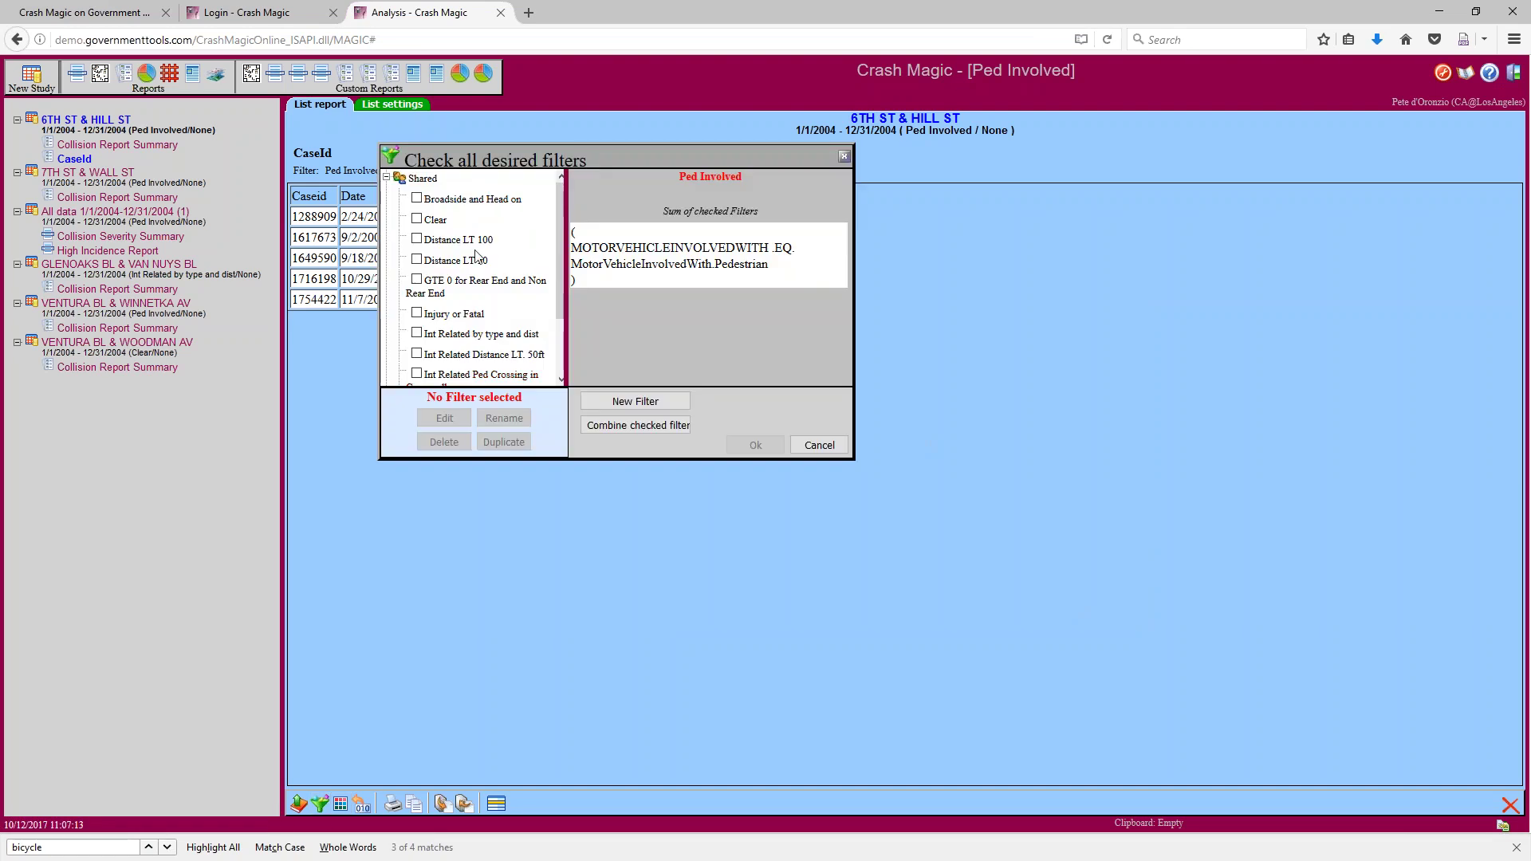
pyautogui.click(416, 219)
pyautogui.click(751, 445)
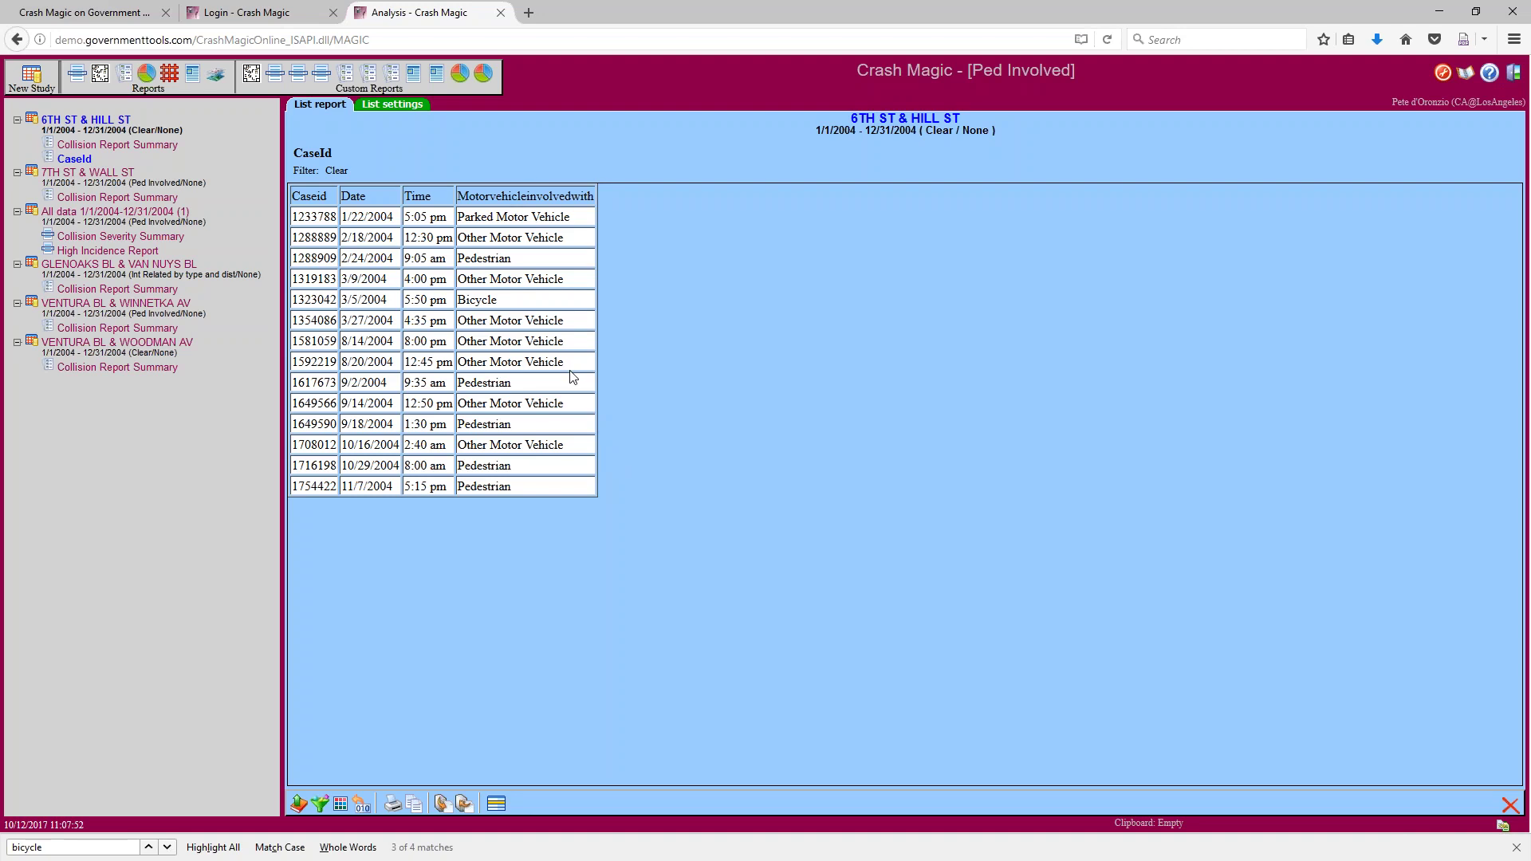
pyautogui.moveTo(520, 259); pyautogui.dragTo(457, 259)
# Open the 6TH ST & HILL ST Collision Report Summary and highlight the Motor Veh. Involved With entries in rows 2-3
pyautogui.click(117, 144)
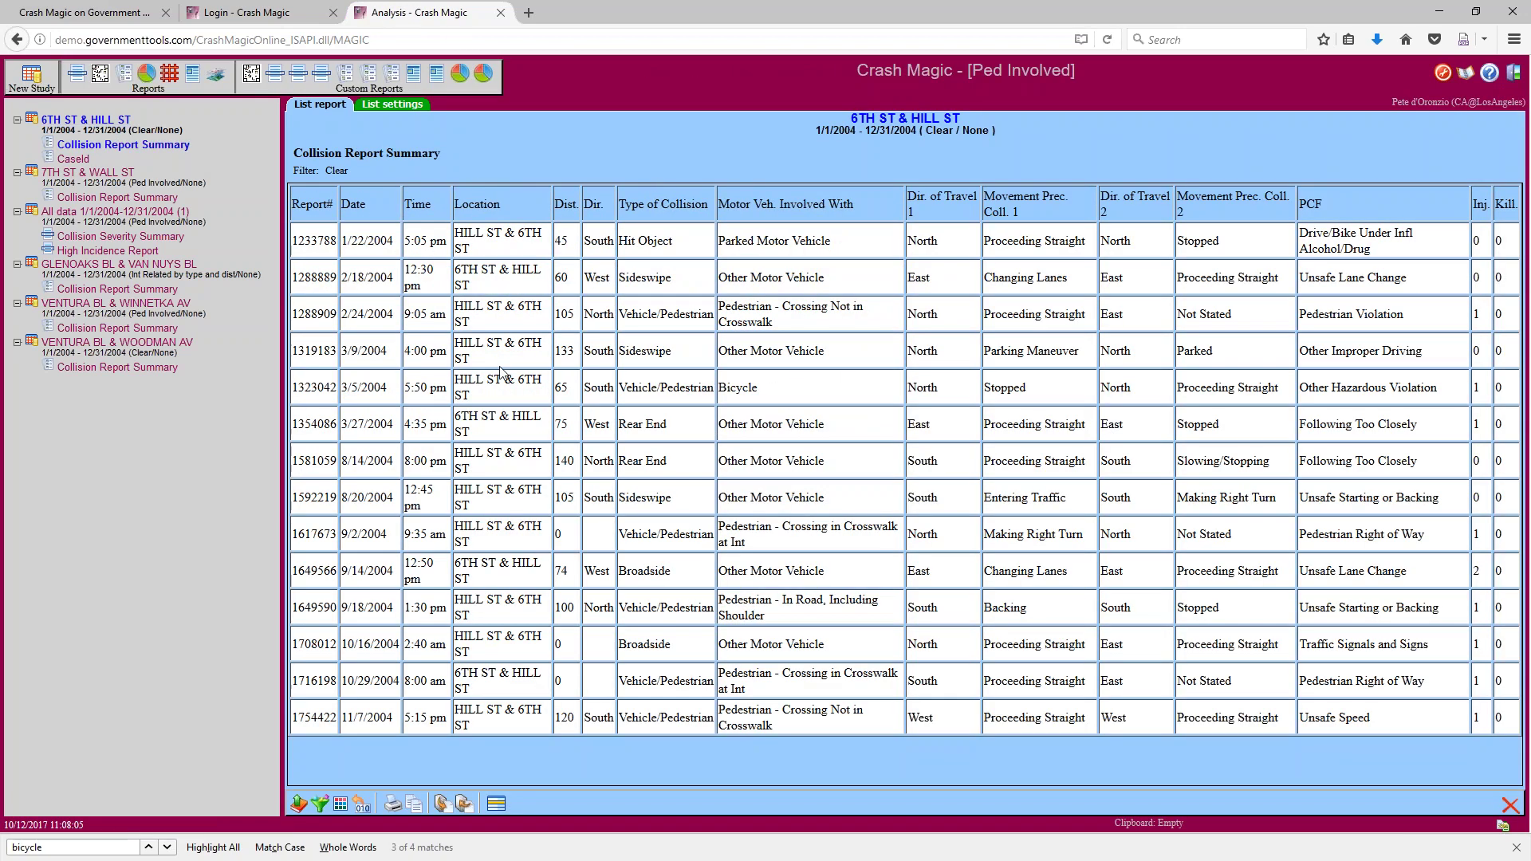
pyautogui.moveTo(754, 204); pyautogui.dragTo(854, 204)
pyautogui.moveTo(738, 240); pyautogui.dragTo(719, 277)
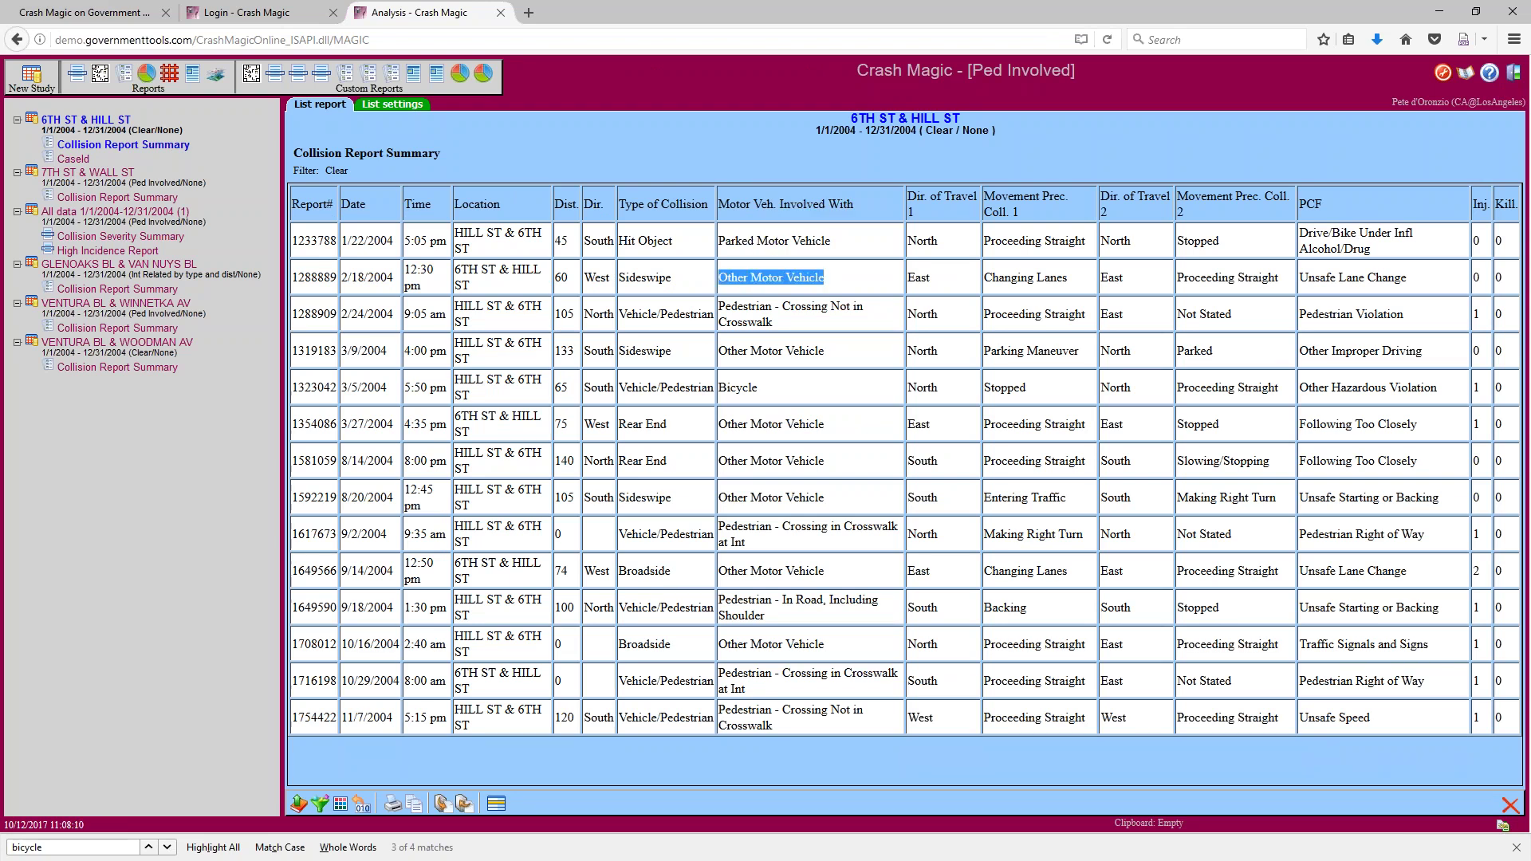
pyautogui.tripleClick(745, 307)
pyautogui.doubleClick(745, 307)
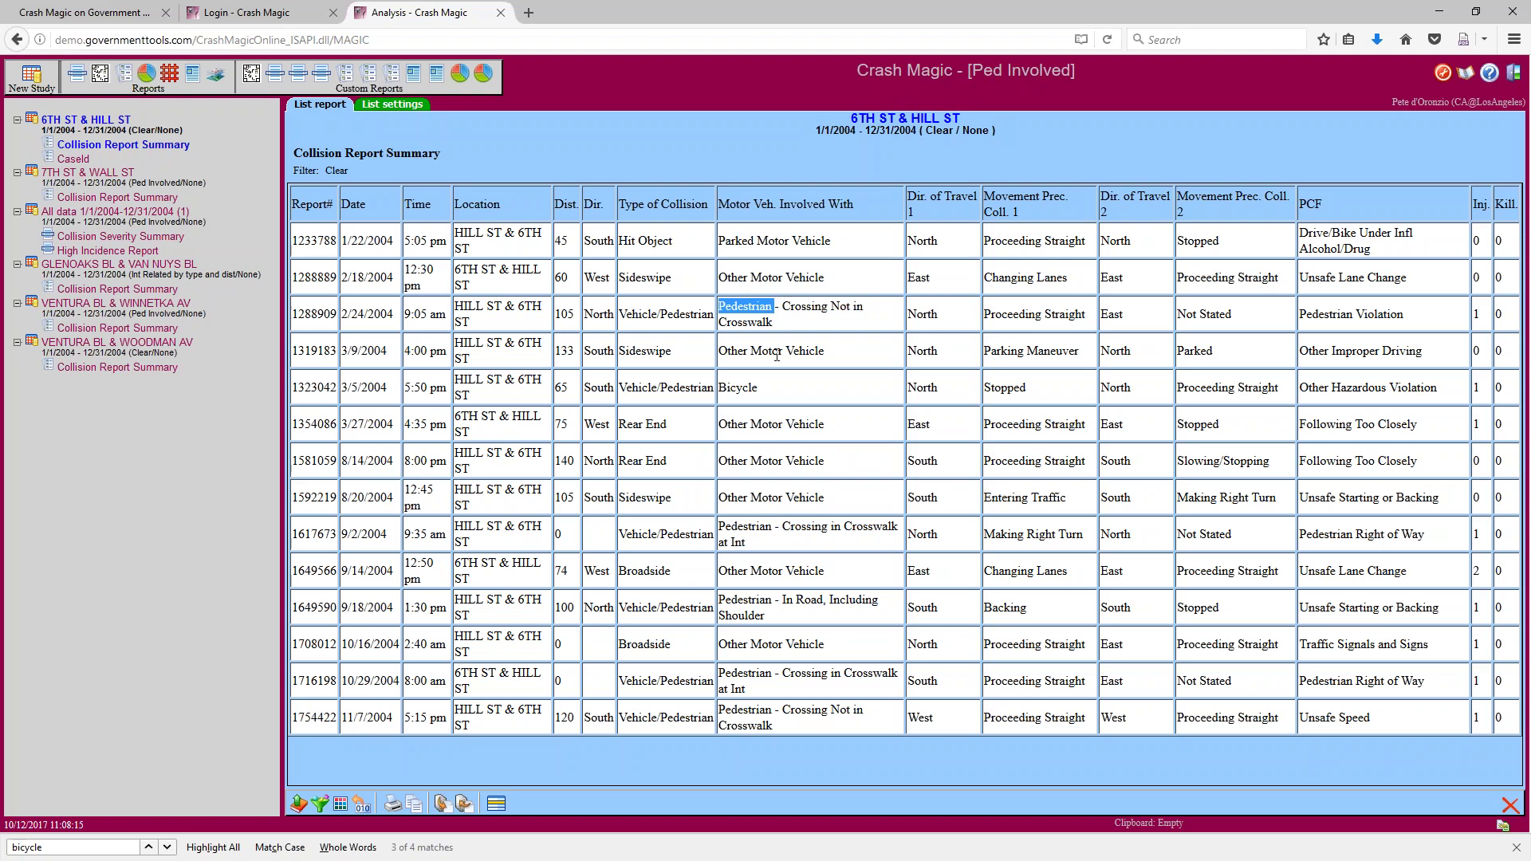
# Highlight the Pedestrian Crossing entries in rows 3 and 9 and the Parked Motor Vehicle entry
pyautogui.click(756, 524)
pyautogui.doubleClick(804, 529)
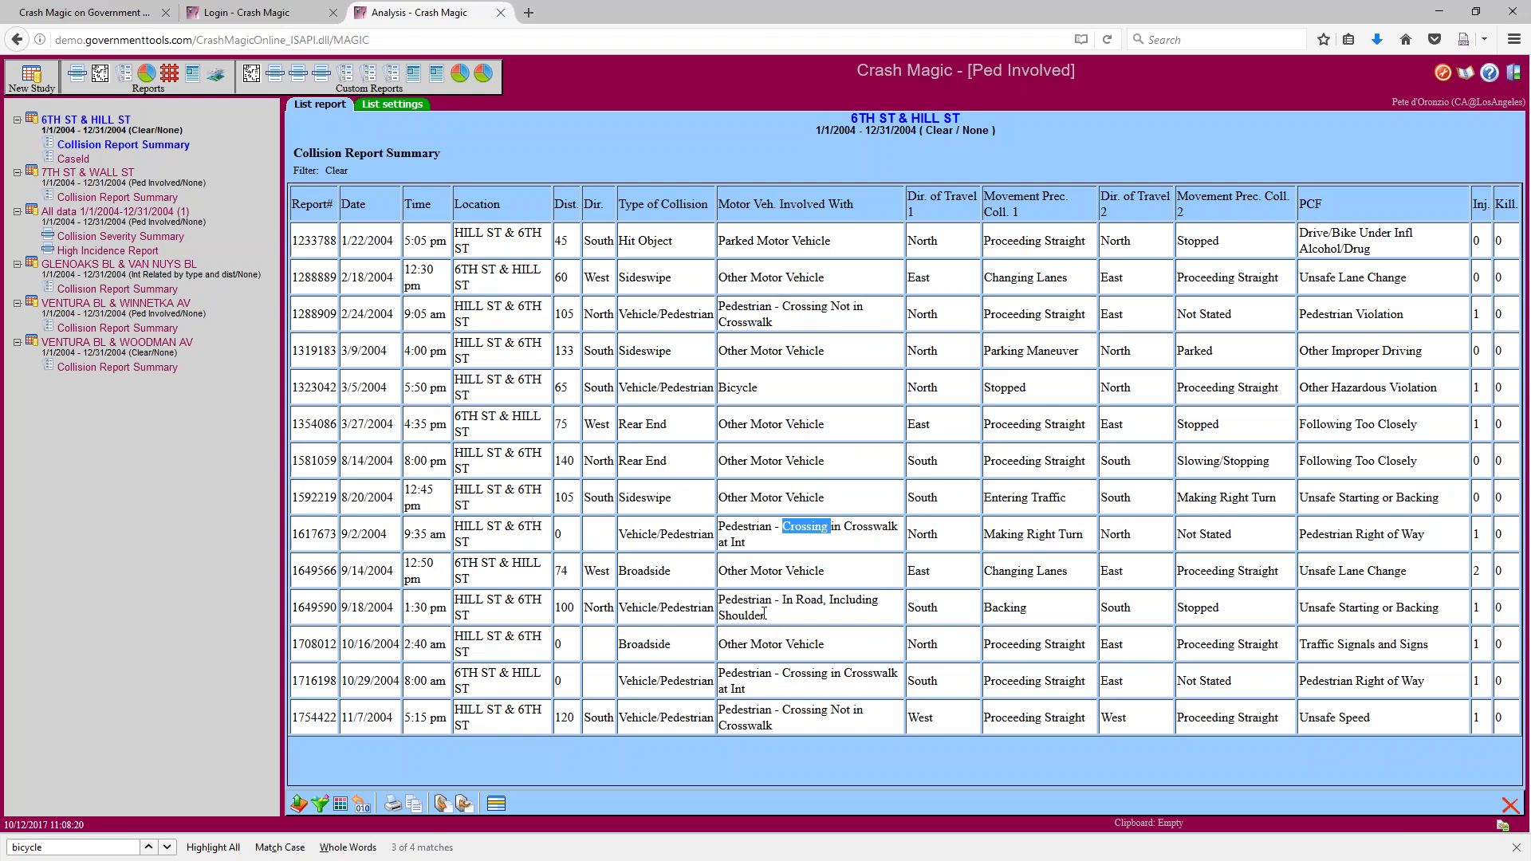
pyautogui.doubleClick(755, 528)
pyautogui.moveTo(730, 205); pyautogui.dragTo(854, 206)
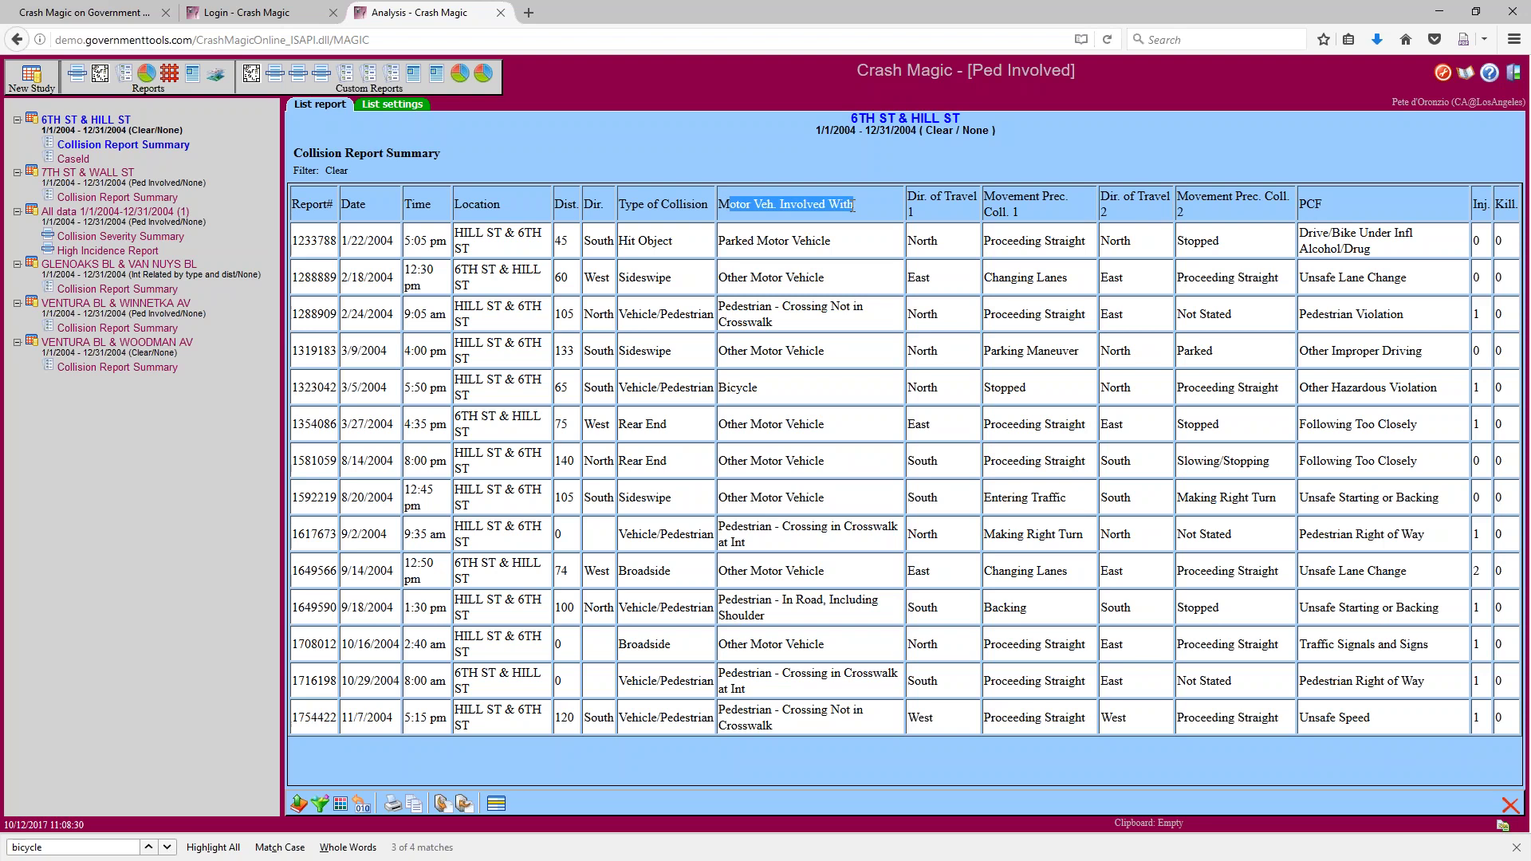
pyautogui.moveTo(779, 307)
pyautogui.mouseDown()
pyautogui.moveTo(839, 310)
pyautogui.moveTo(796, 324)
pyautogui.mouseUp()
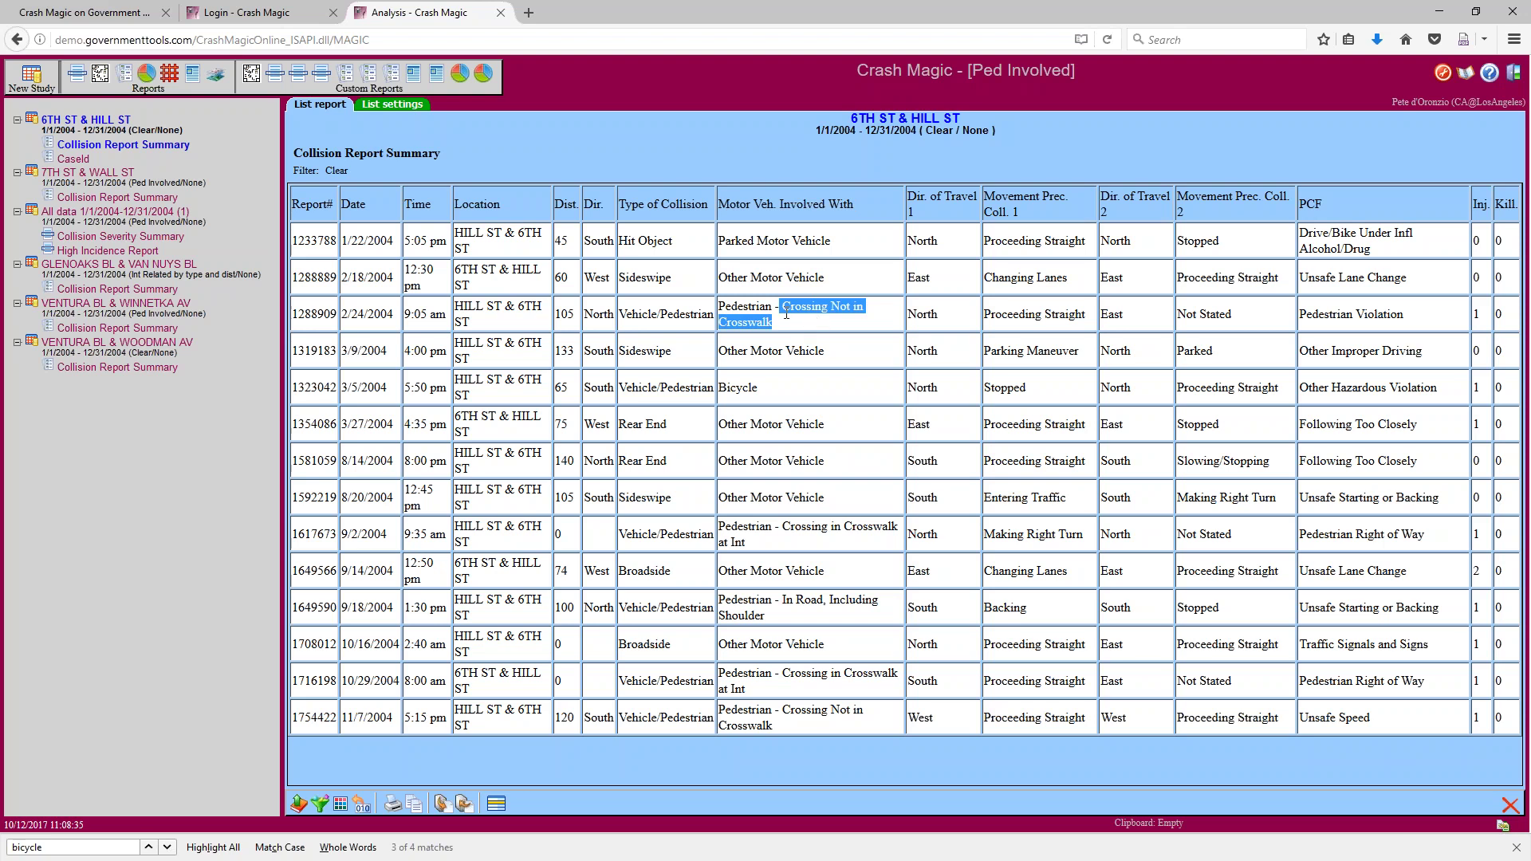
pyautogui.moveTo(826, 241); pyautogui.dragTo(727, 241)
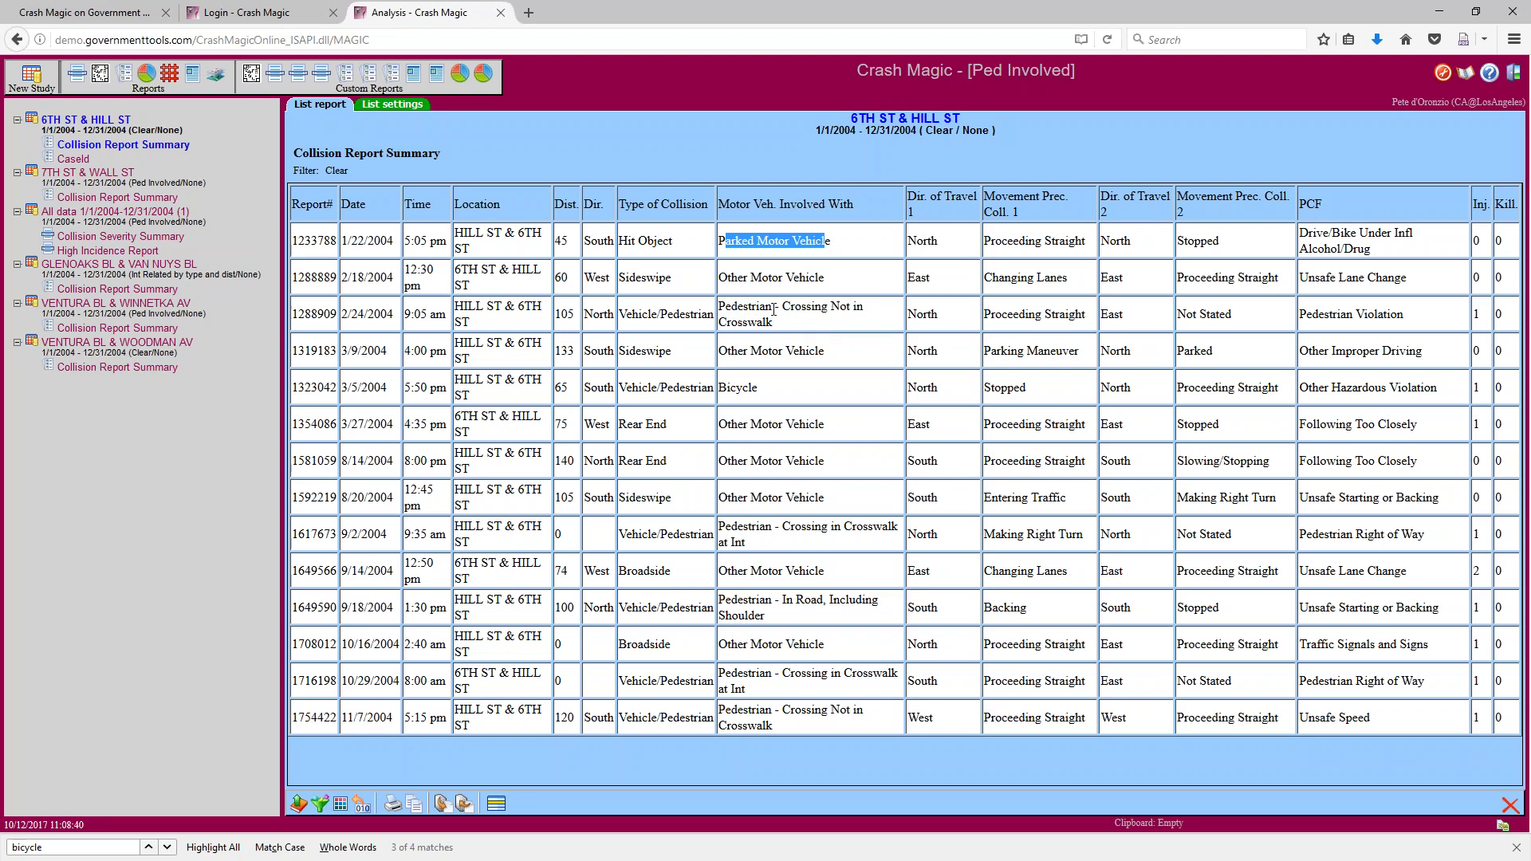
pyautogui.moveTo(772, 310); pyautogui.dragTo(780, 310)
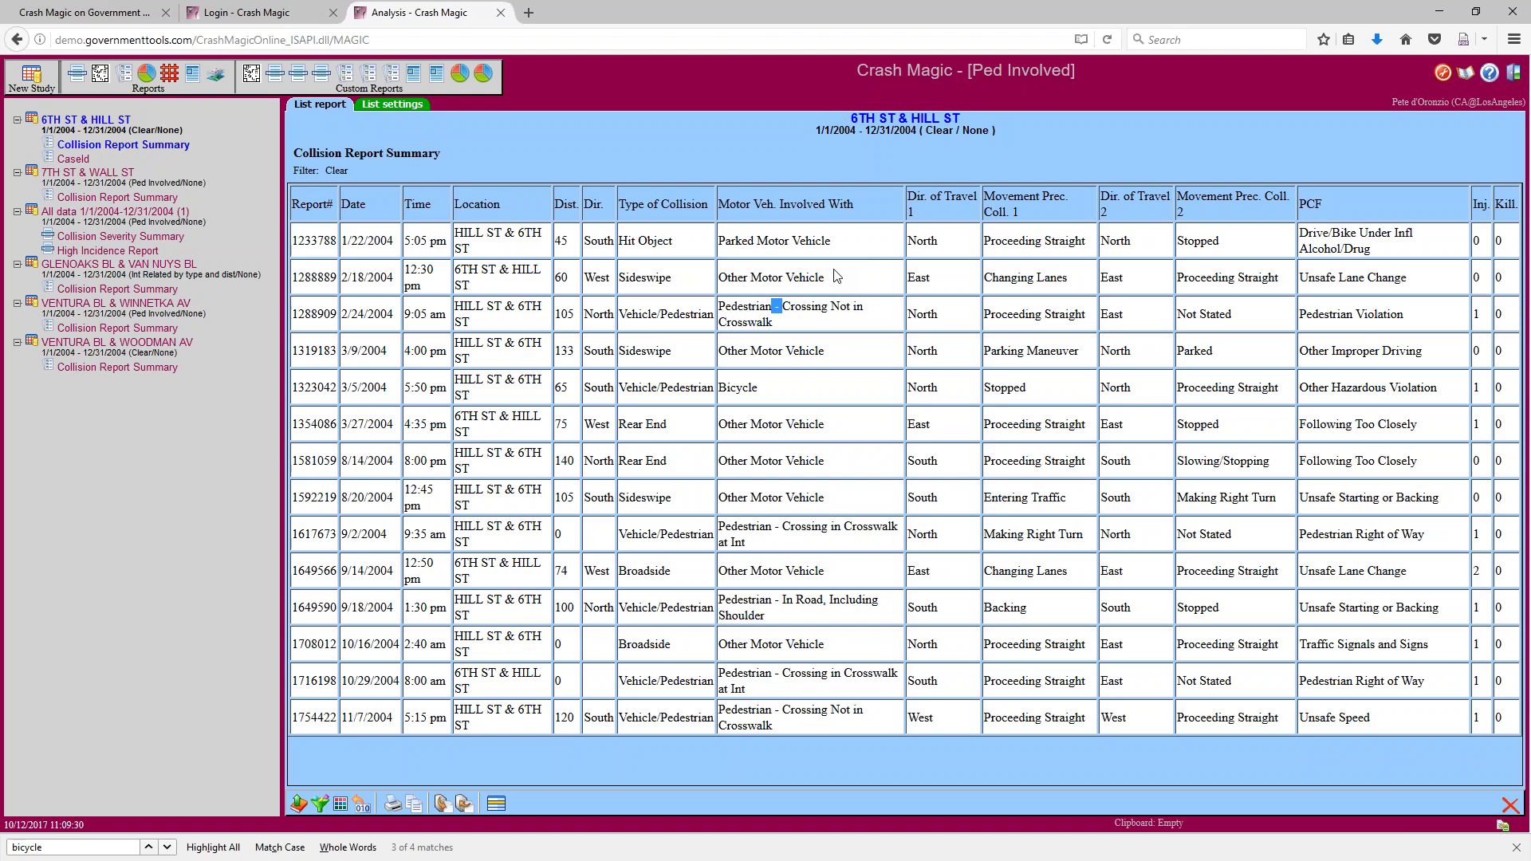
# Delete the personal 'Collision Report Summary copy' field list
pyautogui.click(496, 804)
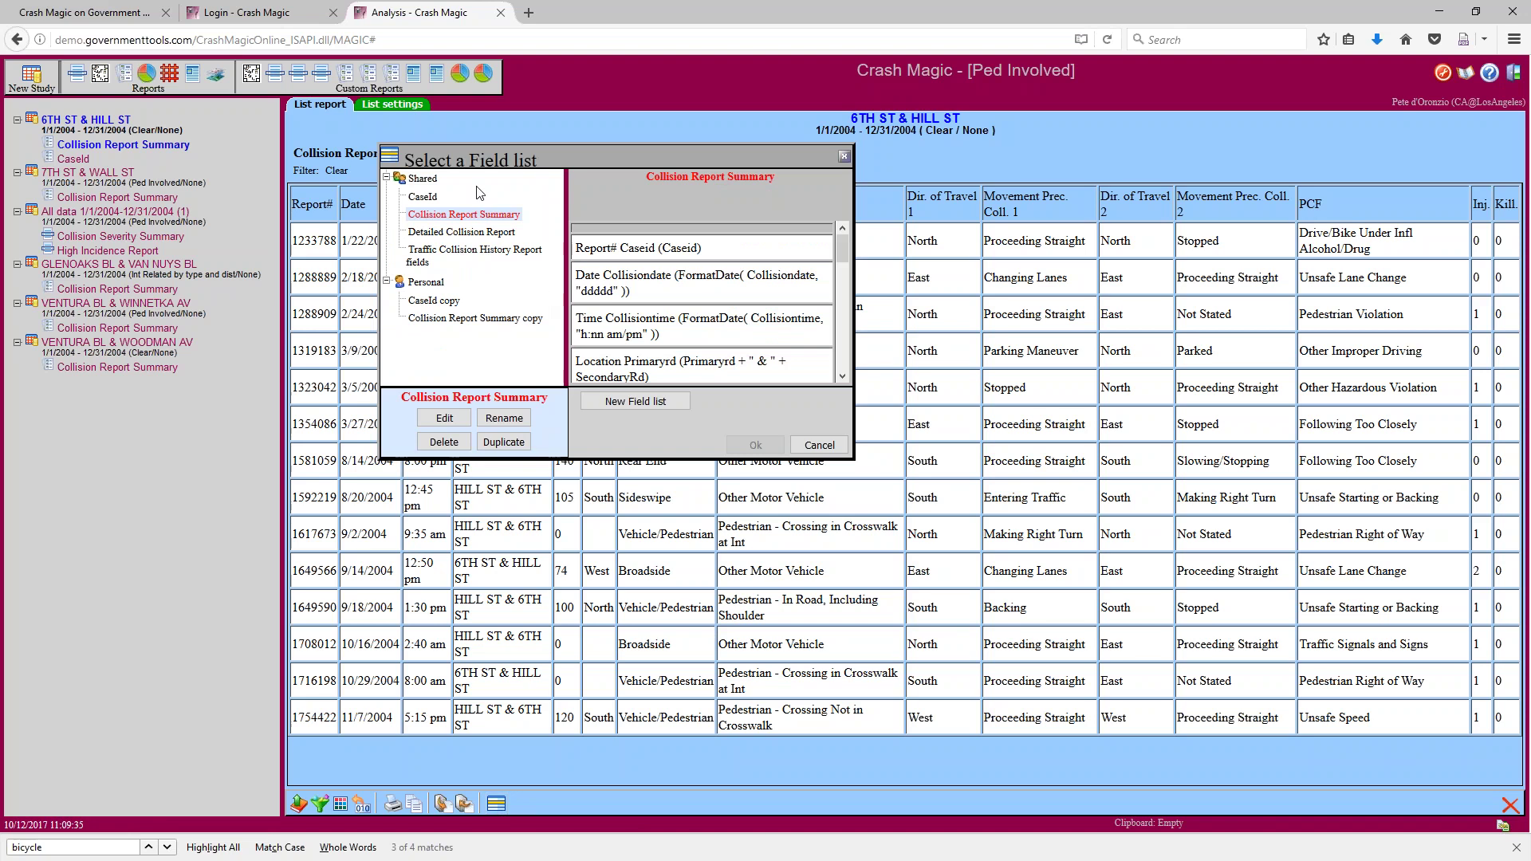
pyautogui.click(490, 319)
pyautogui.click(489, 319)
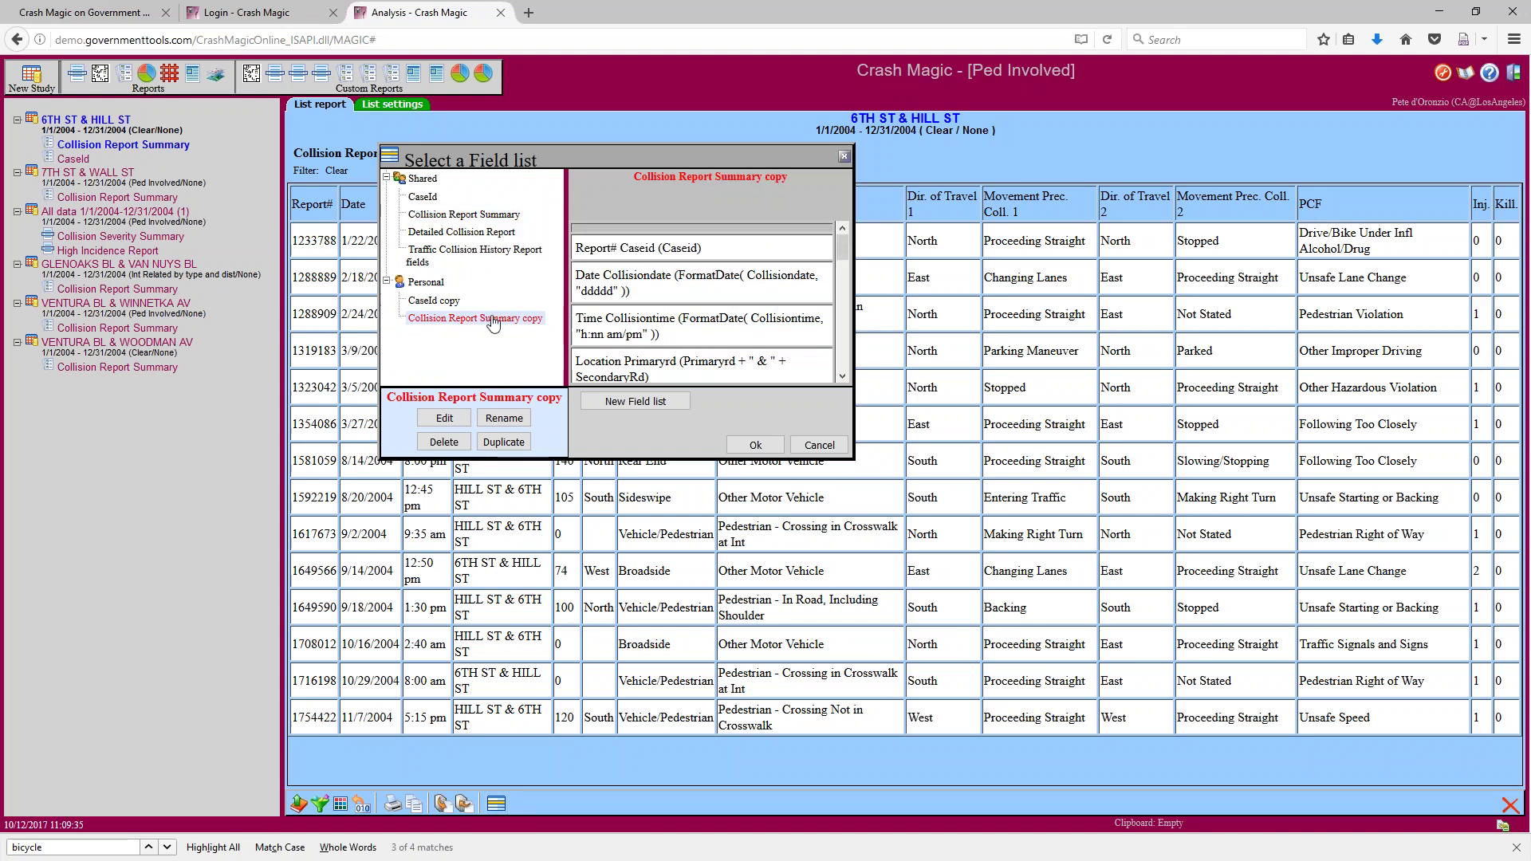
pyautogui.click(444, 442)
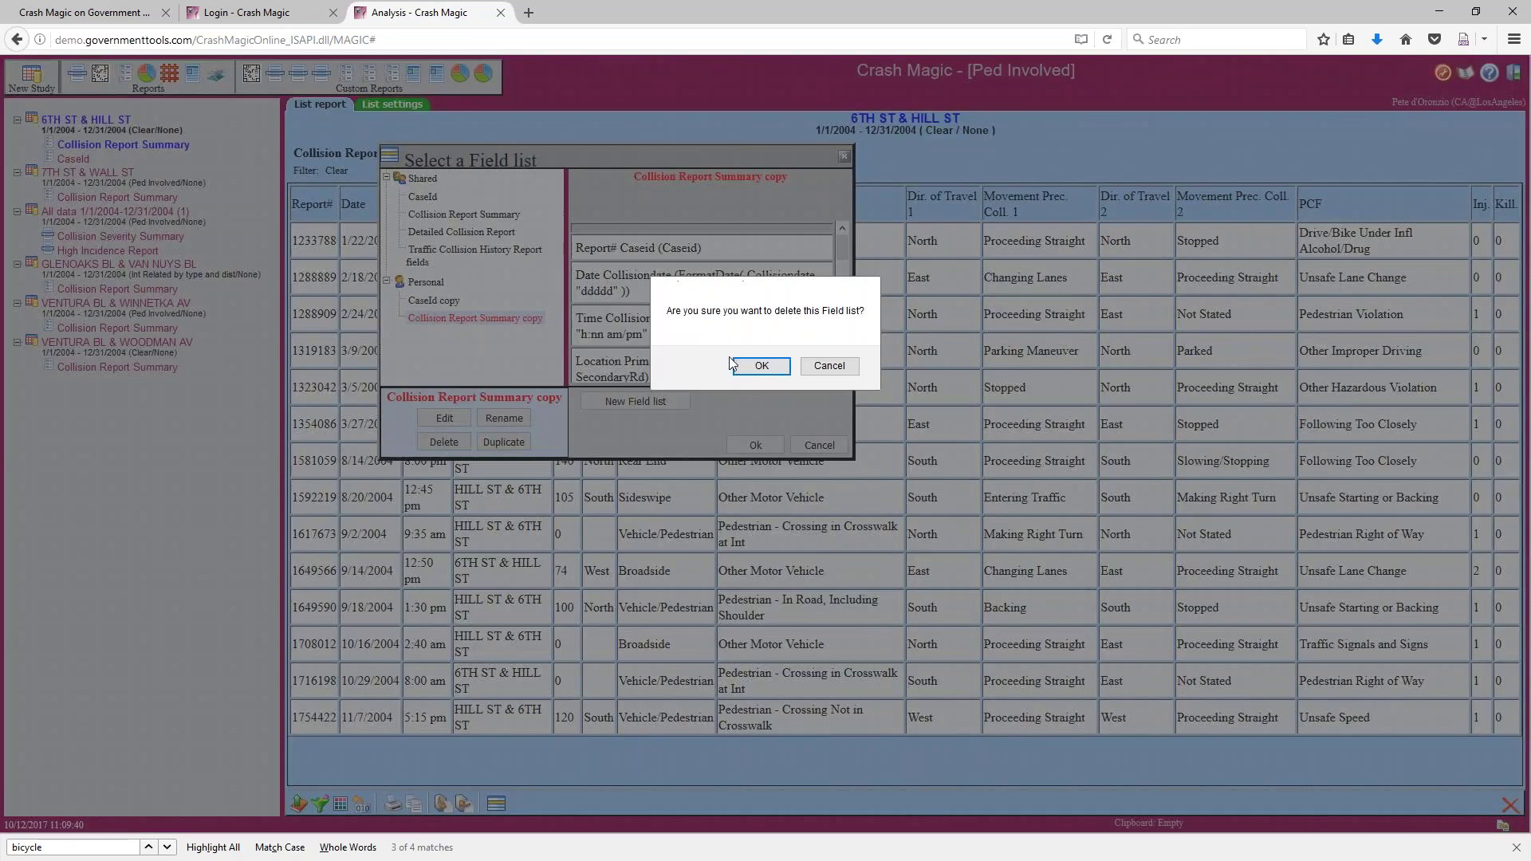
pyautogui.click(745, 363)
# Duplicate the shared Collision Report Summary field list and open the copy in the Field List Editor
pyautogui.click(488, 215)
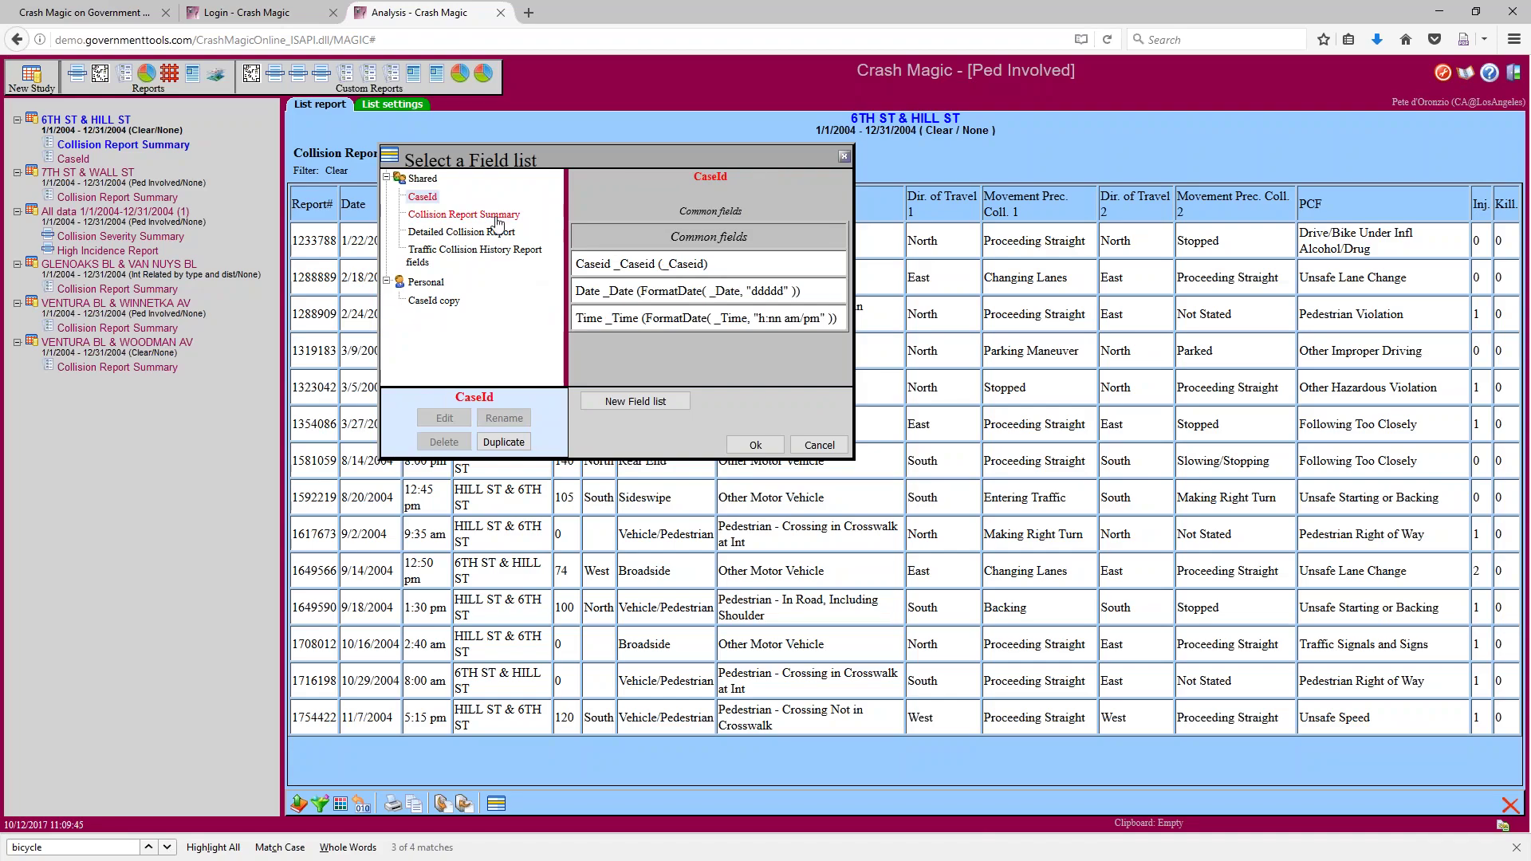
pyautogui.click(503, 441)
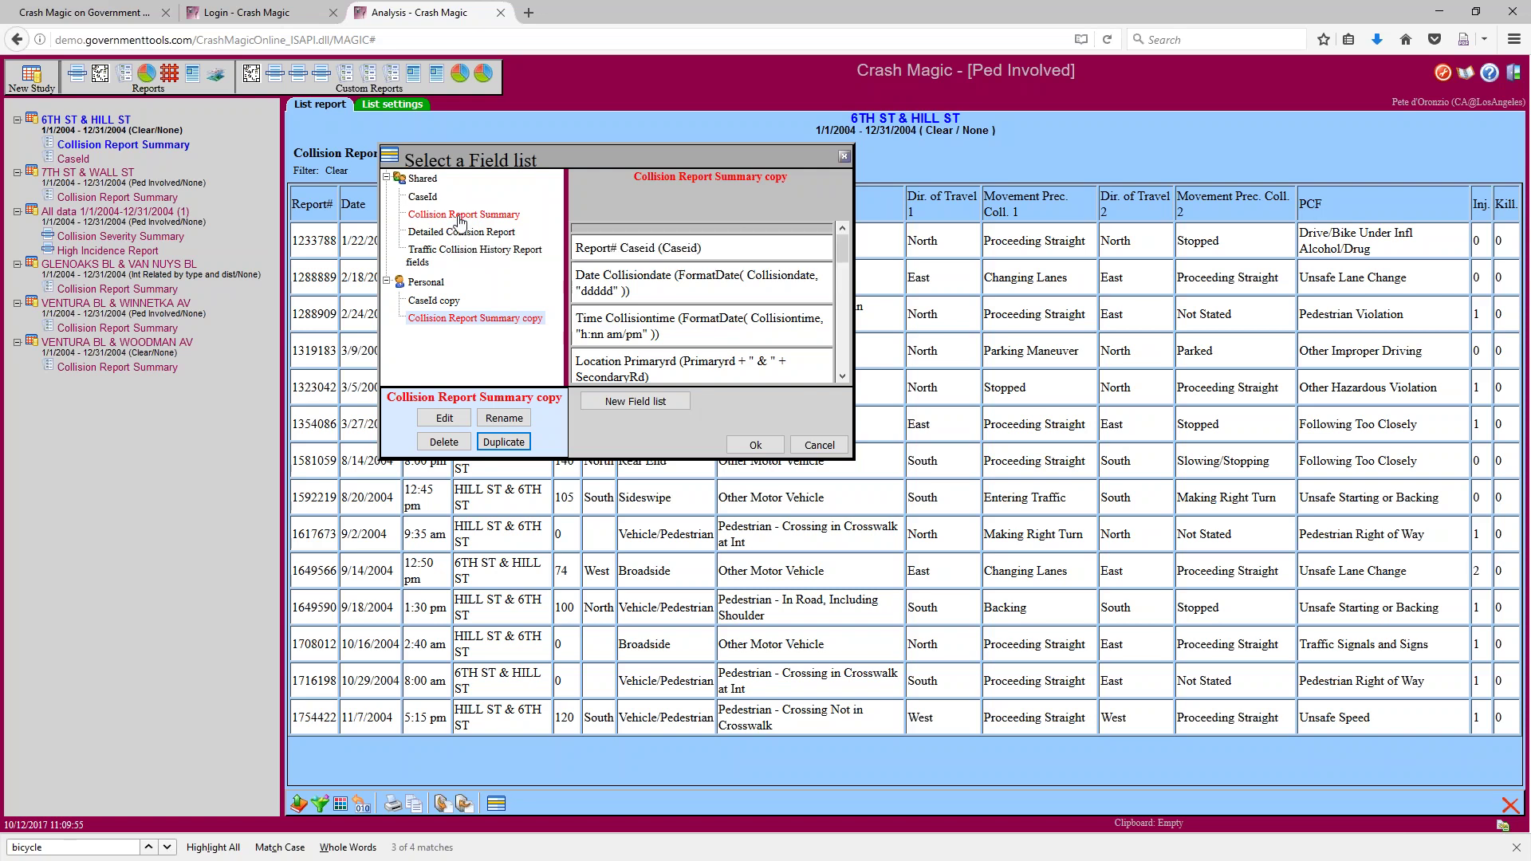
pyautogui.click(453, 321)
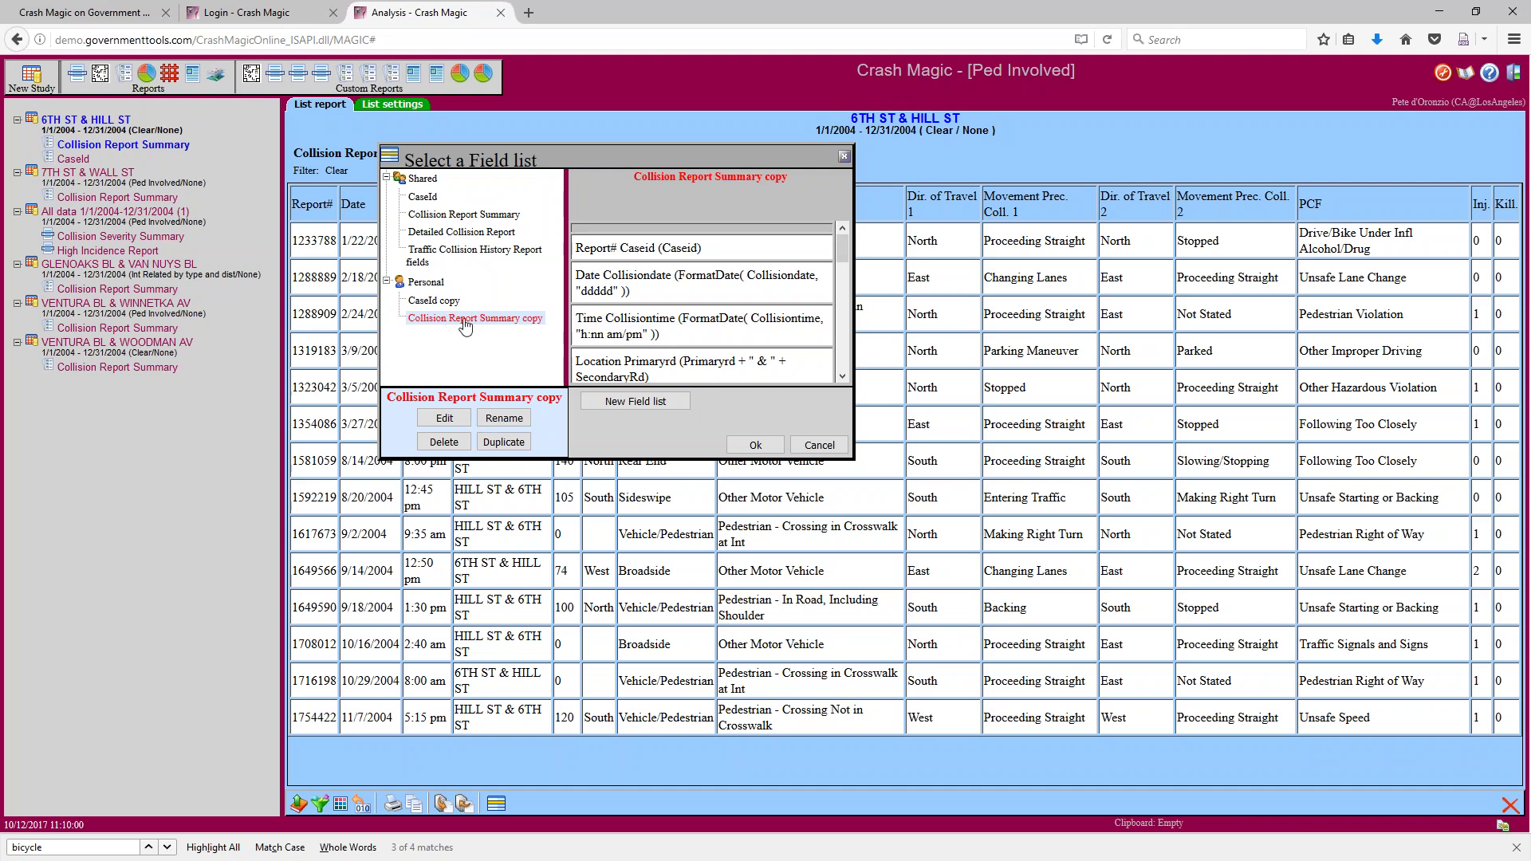
pyautogui.click(453, 425)
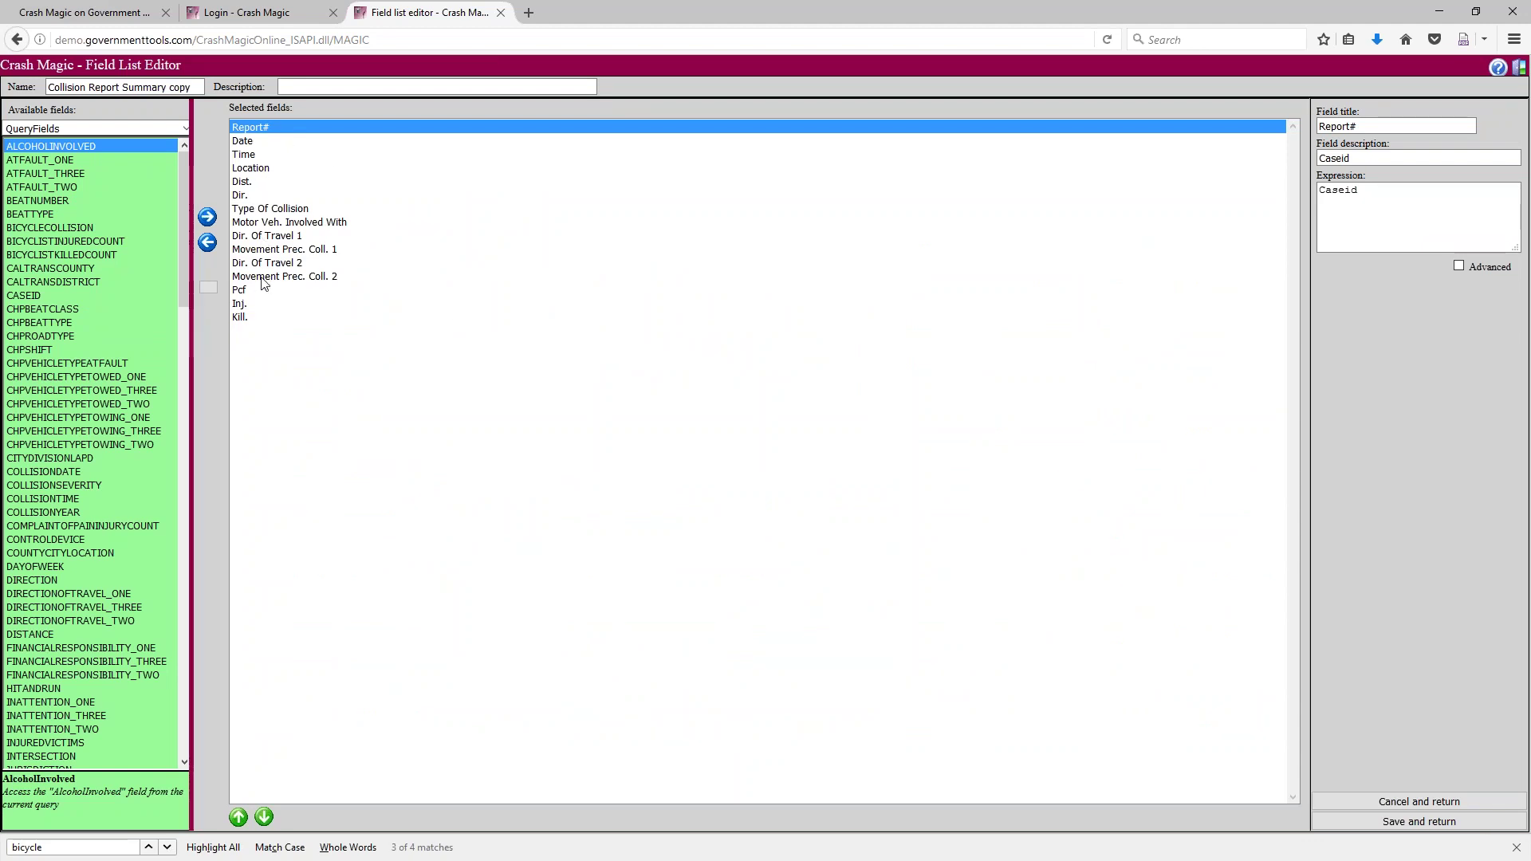
pyautogui.click(246, 183)
pyautogui.click(1357, 187)
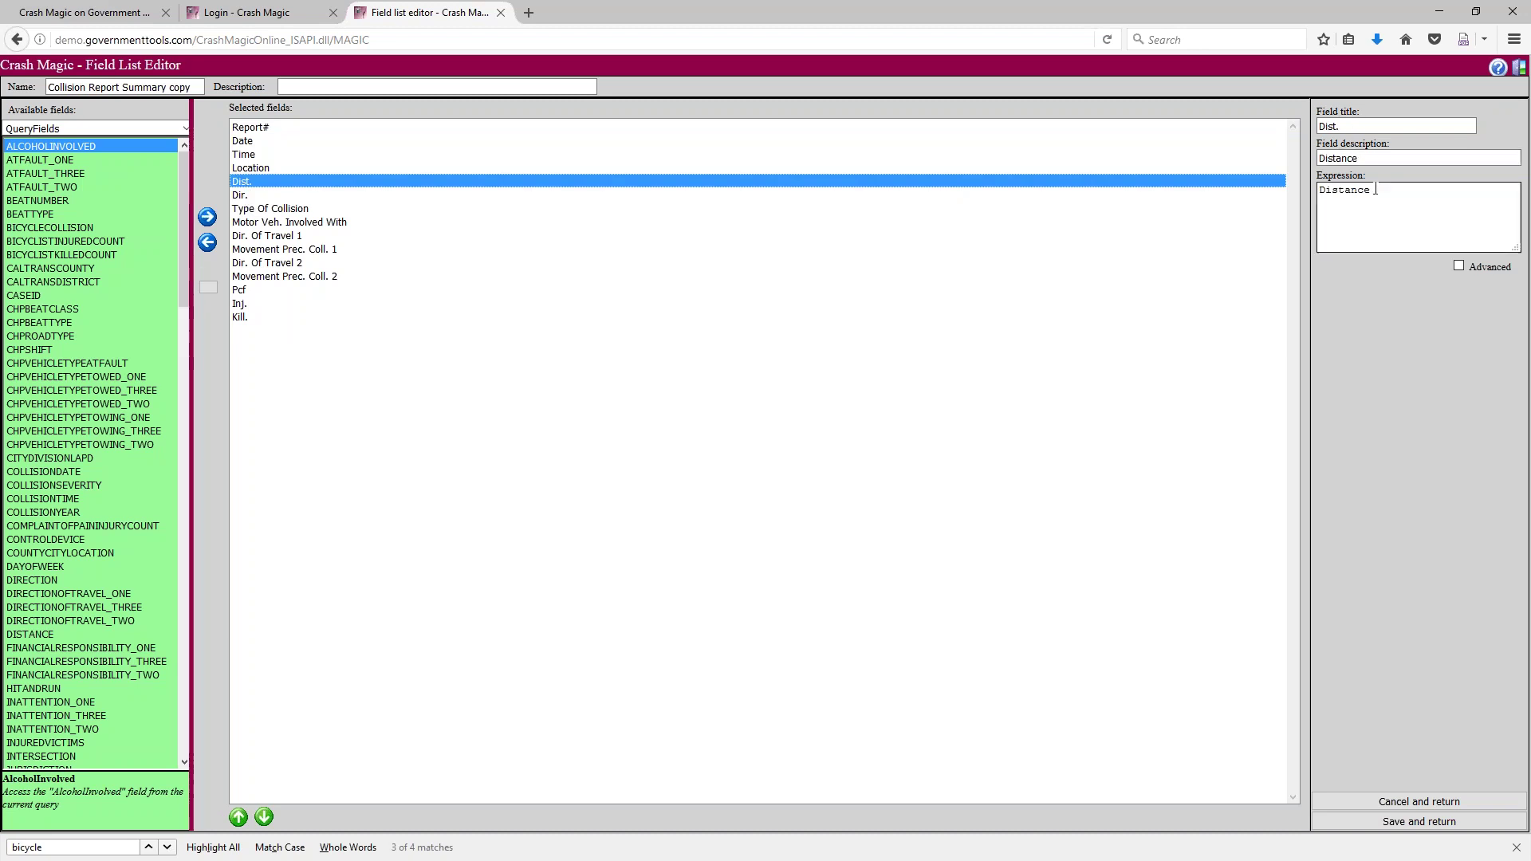
pyautogui.doubleClick(1357, 189)
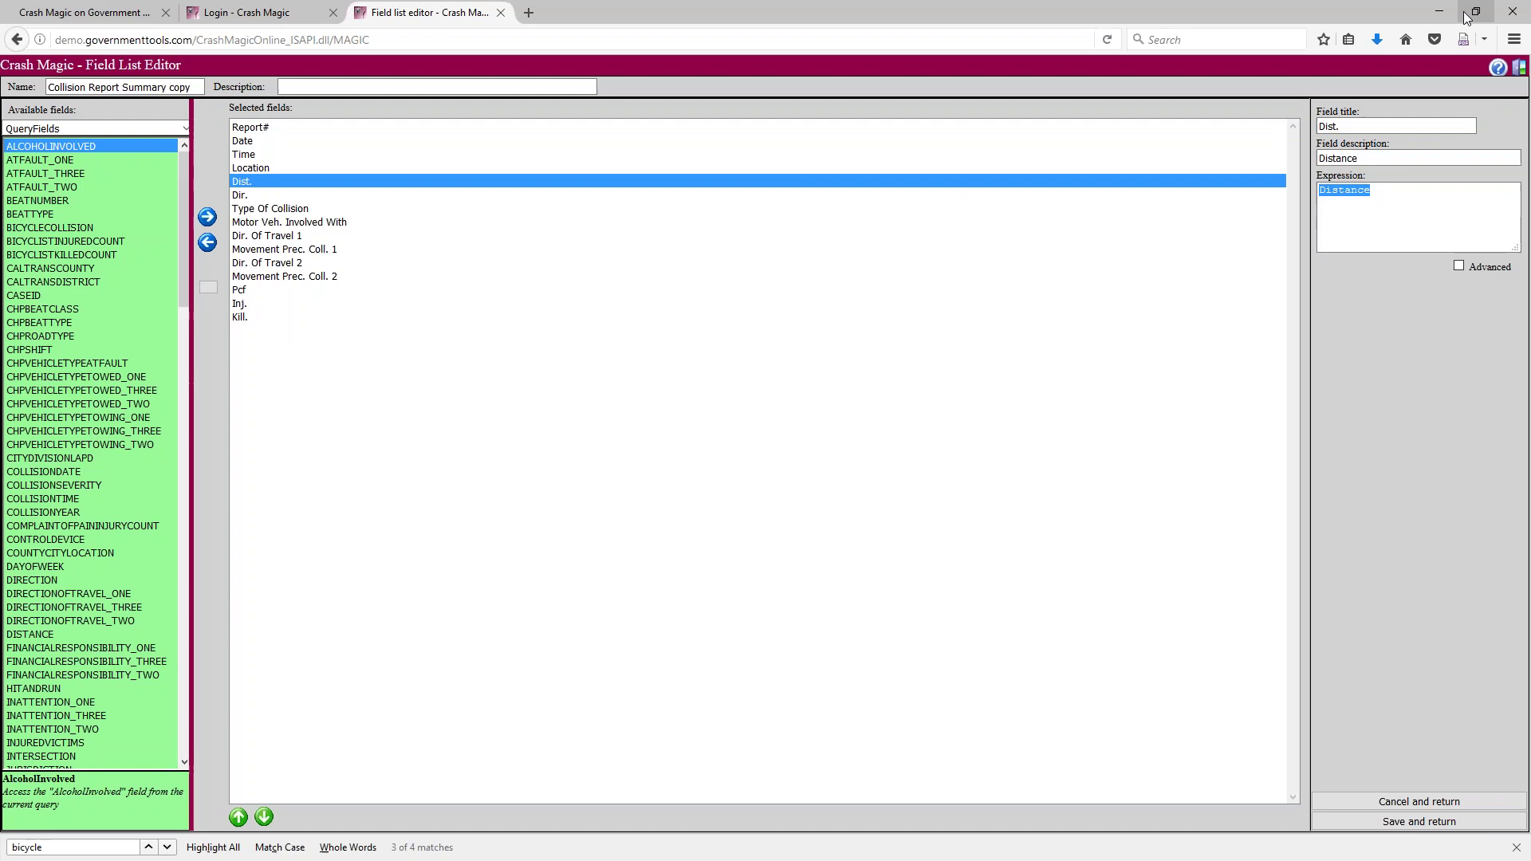
pyautogui.click(1490, 14)
pyautogui.moveTo(964, 50); pyautogui.dragTo(903, 29)
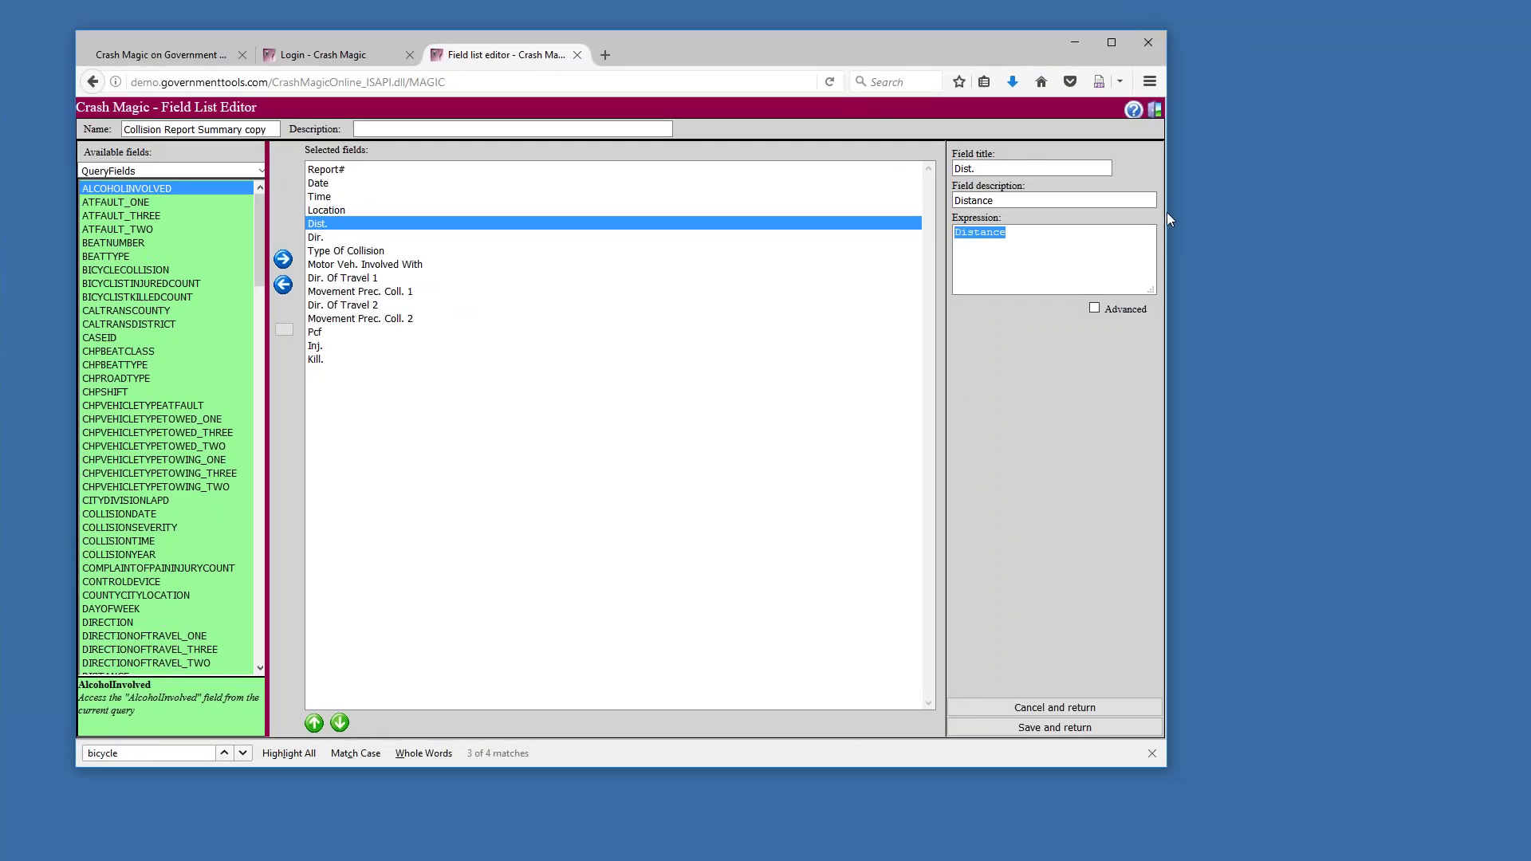
pyautogui.moveTo(1166, 221); pyautogui.dragTo(792, 226)
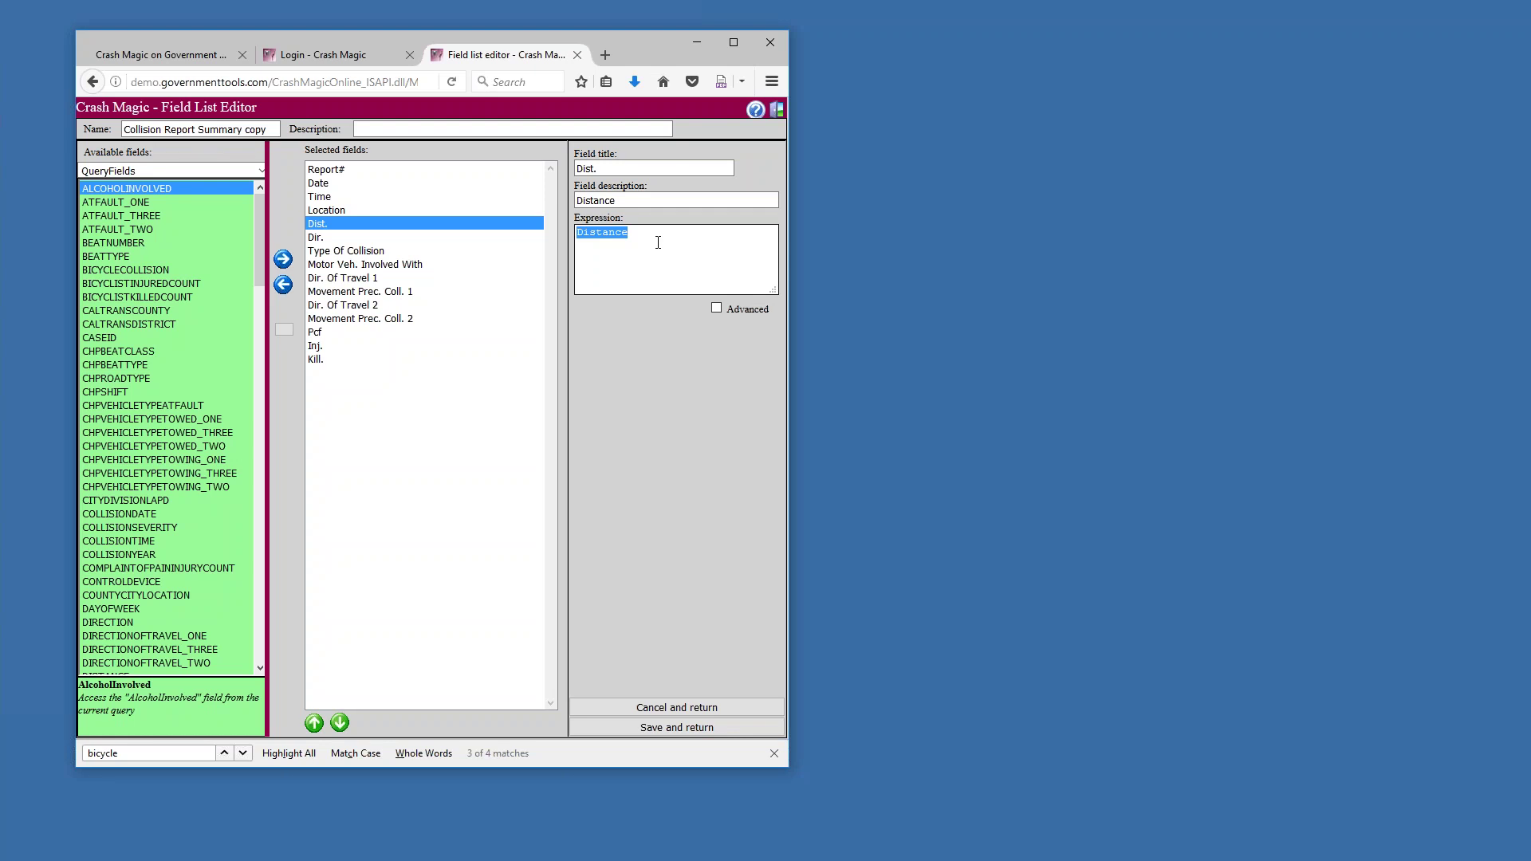
pyautogui.click(348, 237)
pyautogui.doubleClick(604, 240)
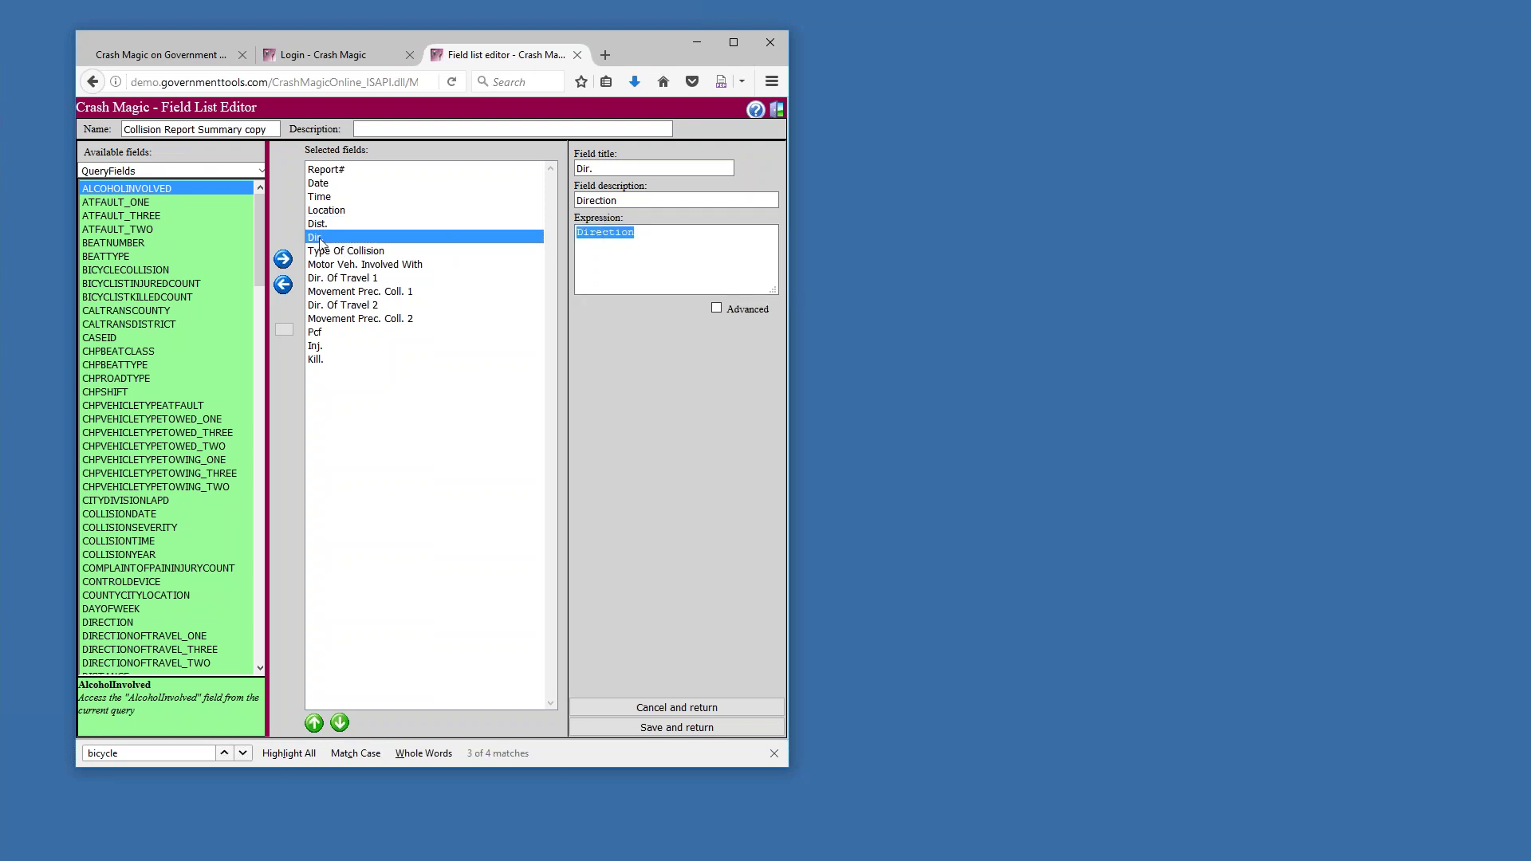
pyautogui.hotkey('shift', 'Tab')
pyautogui.hotkey('shift', 'Tab')
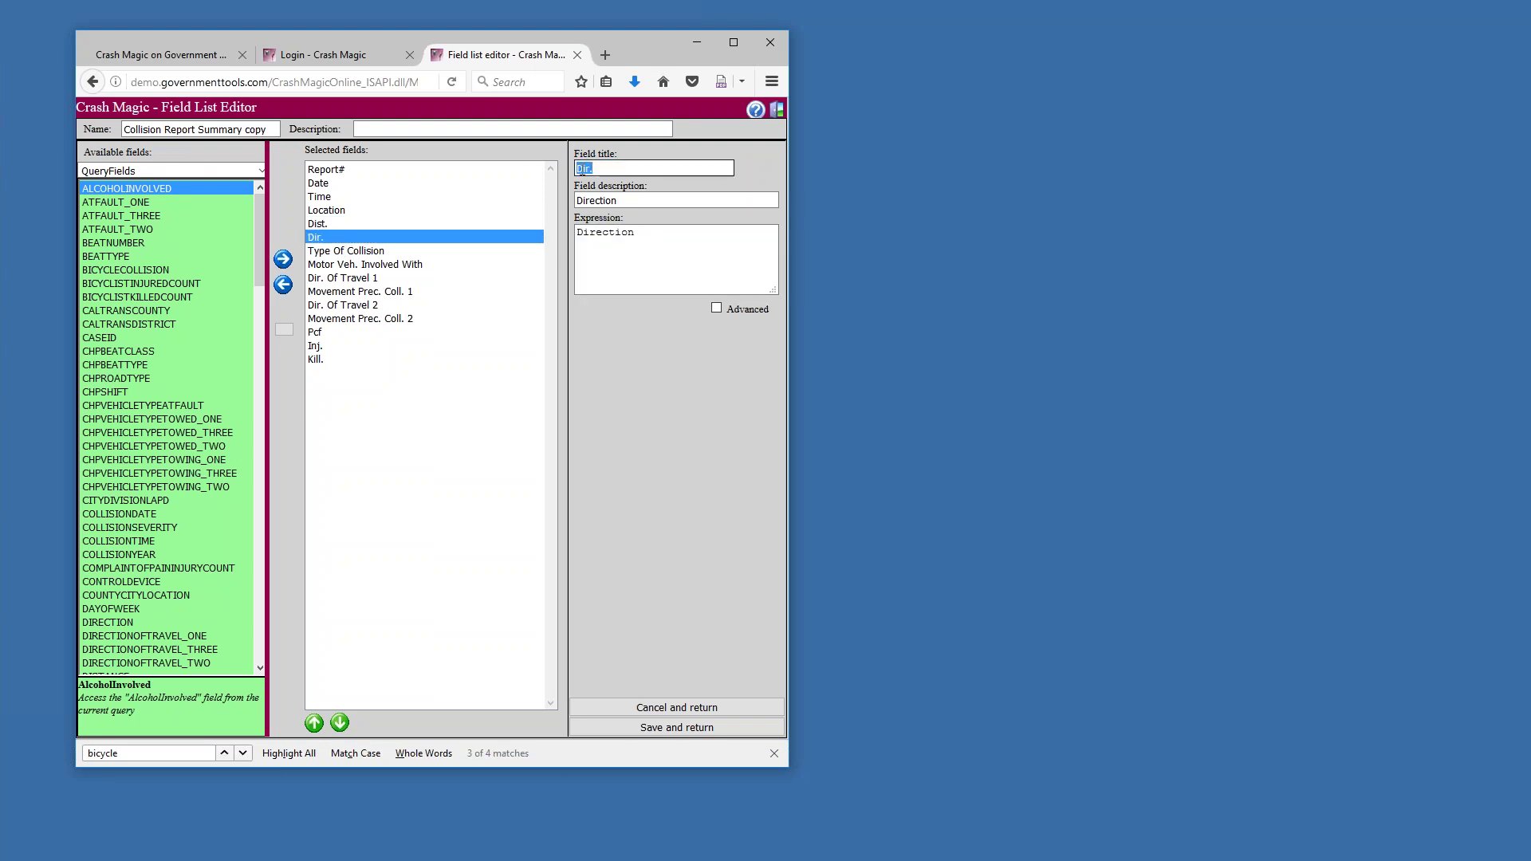
pyautogui.doubleClick(626, 238)
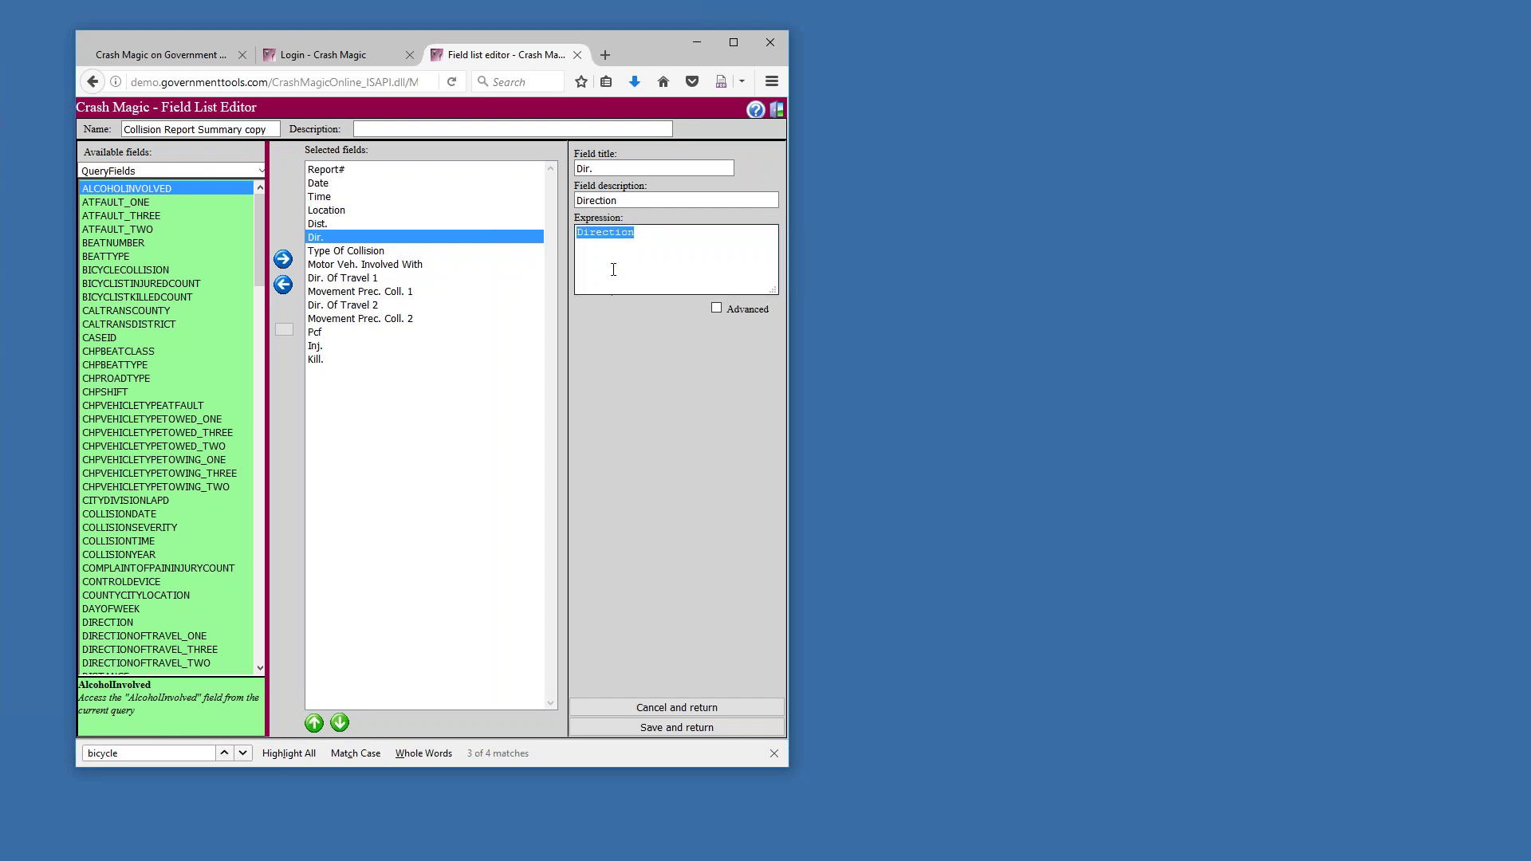
pyautogui.click(346, 172)
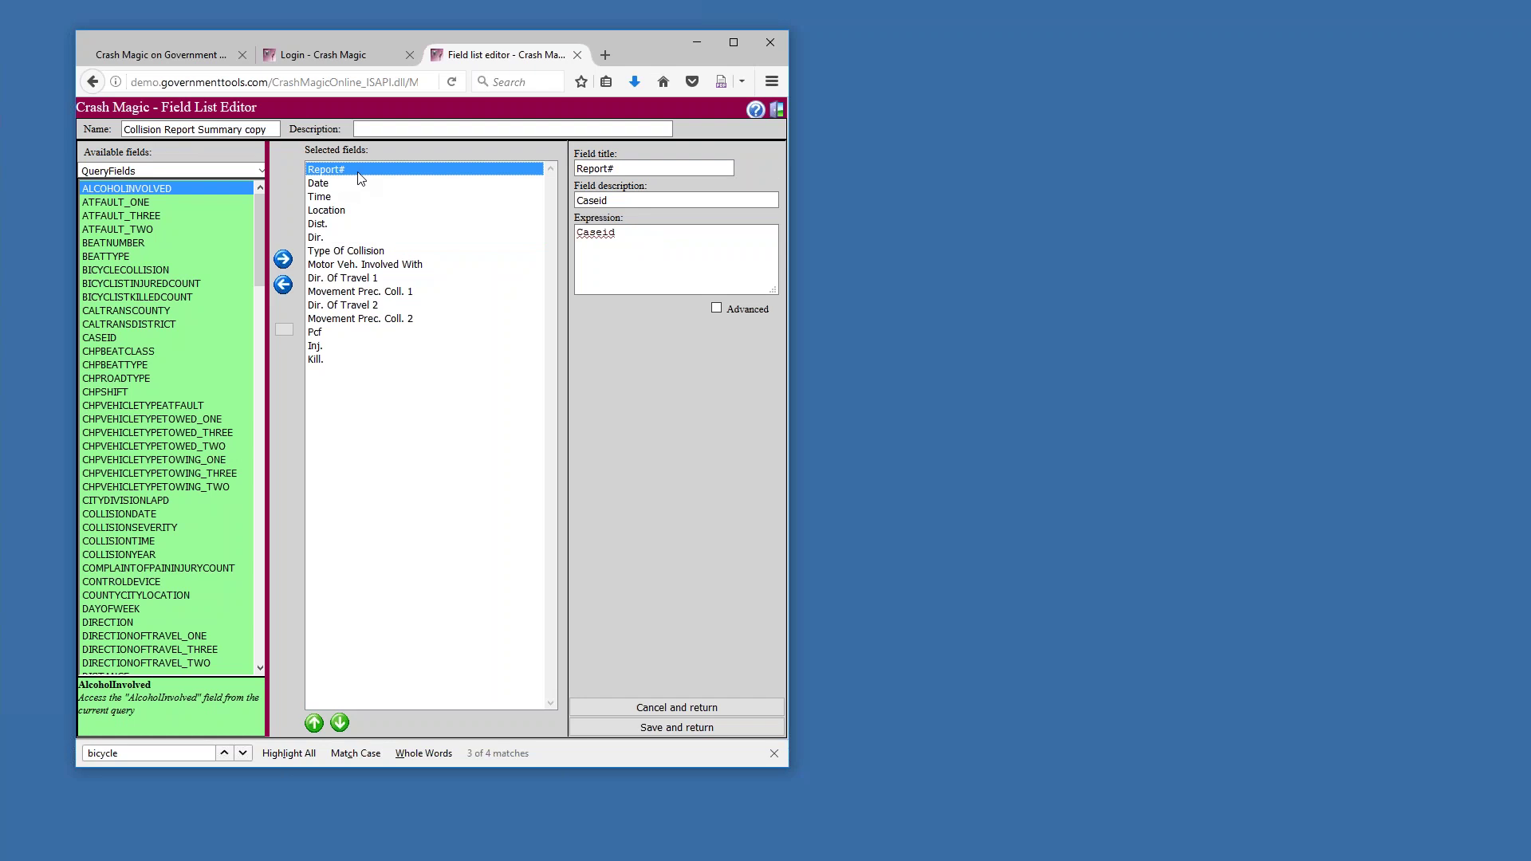
pyautogui.press('Down')
pyautogui.tripleClick(637, 247)
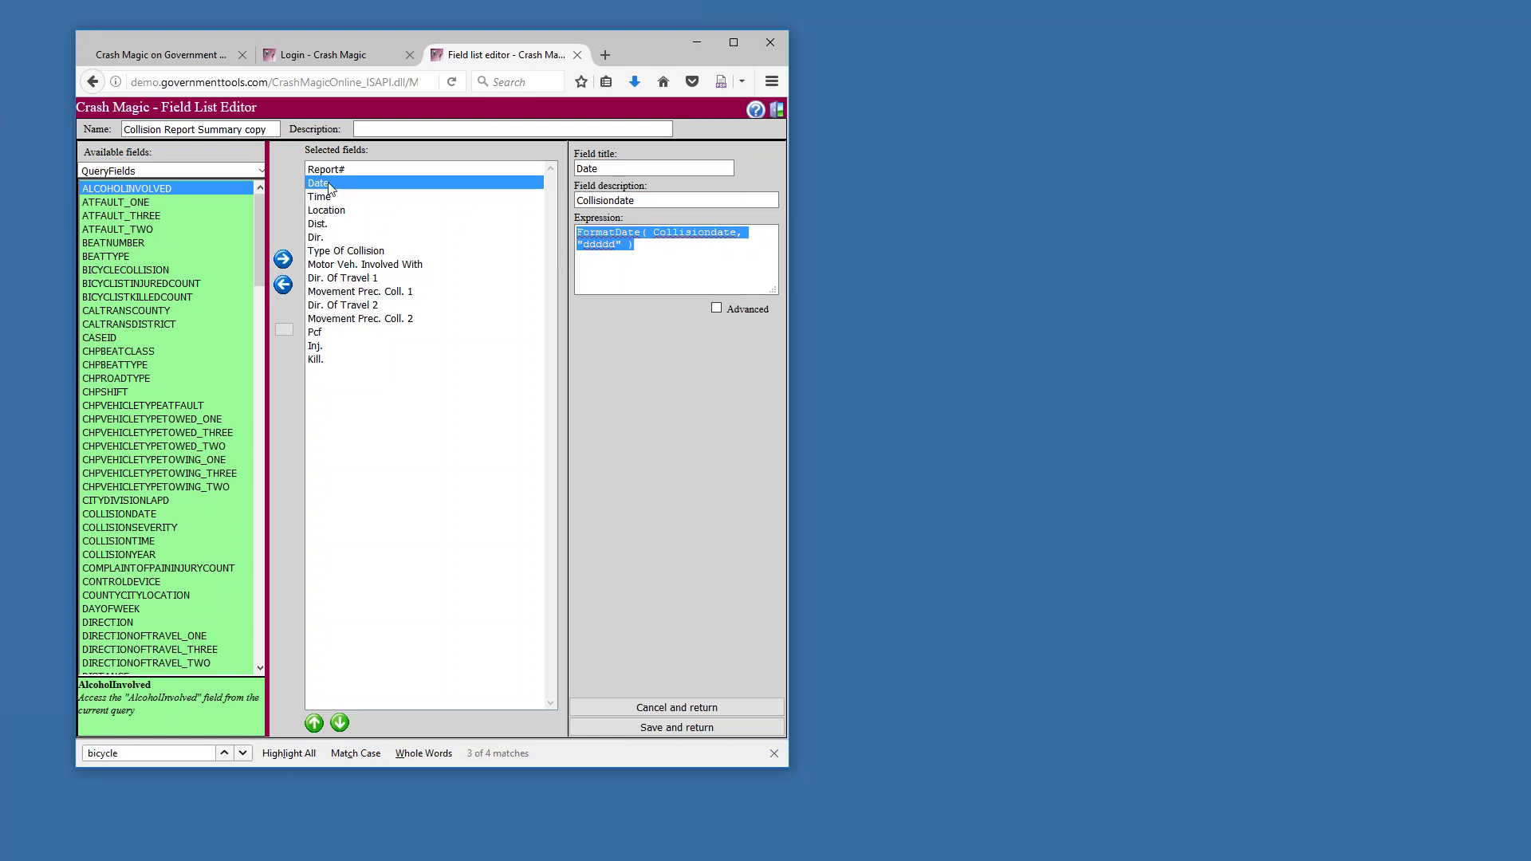
pyautogui.click(617, 247)
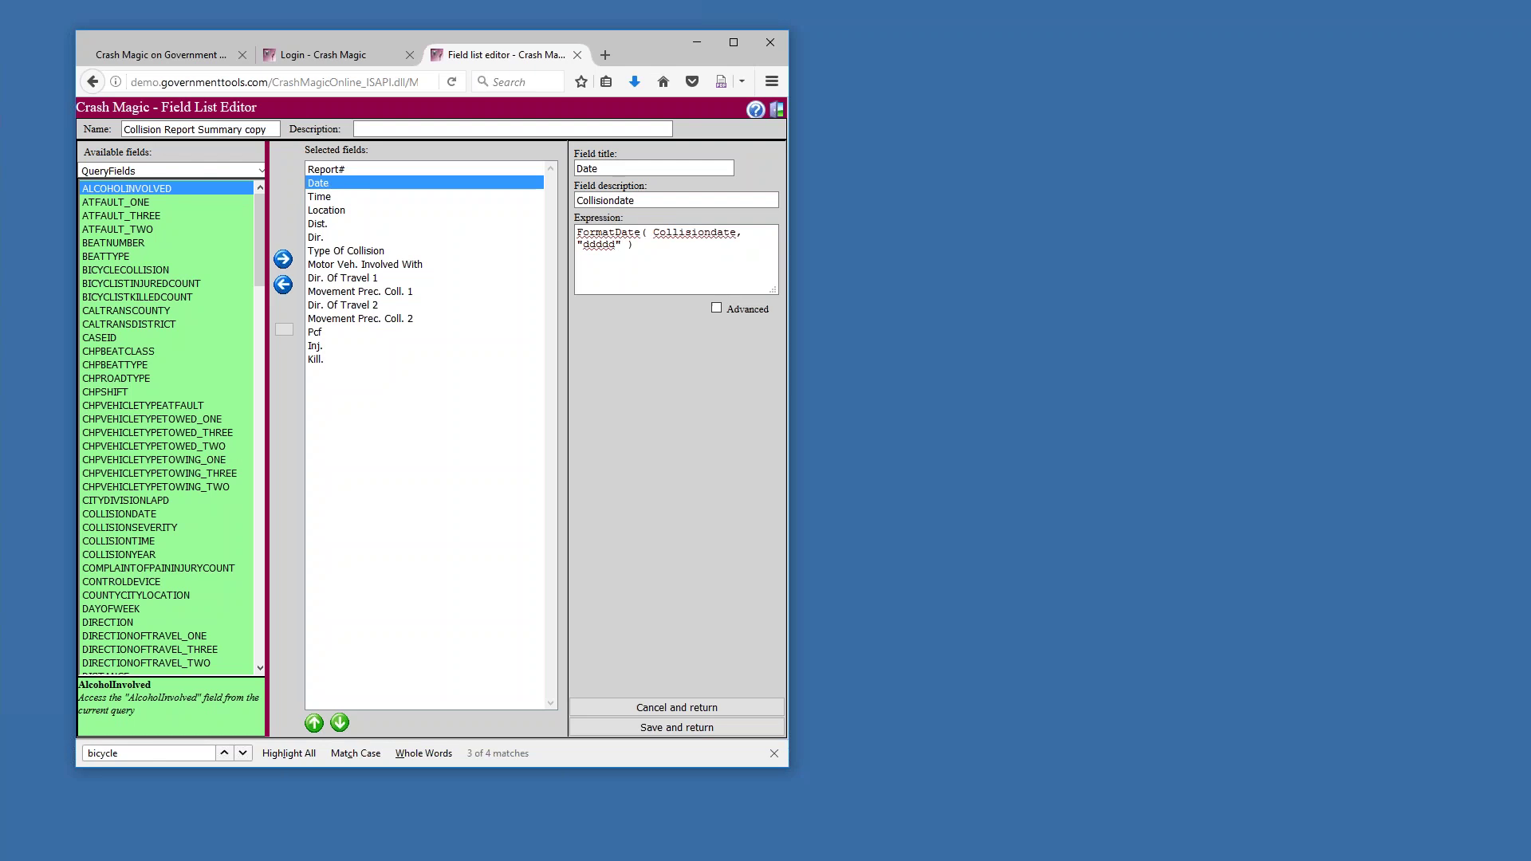
pyautogui.click(413, 198)
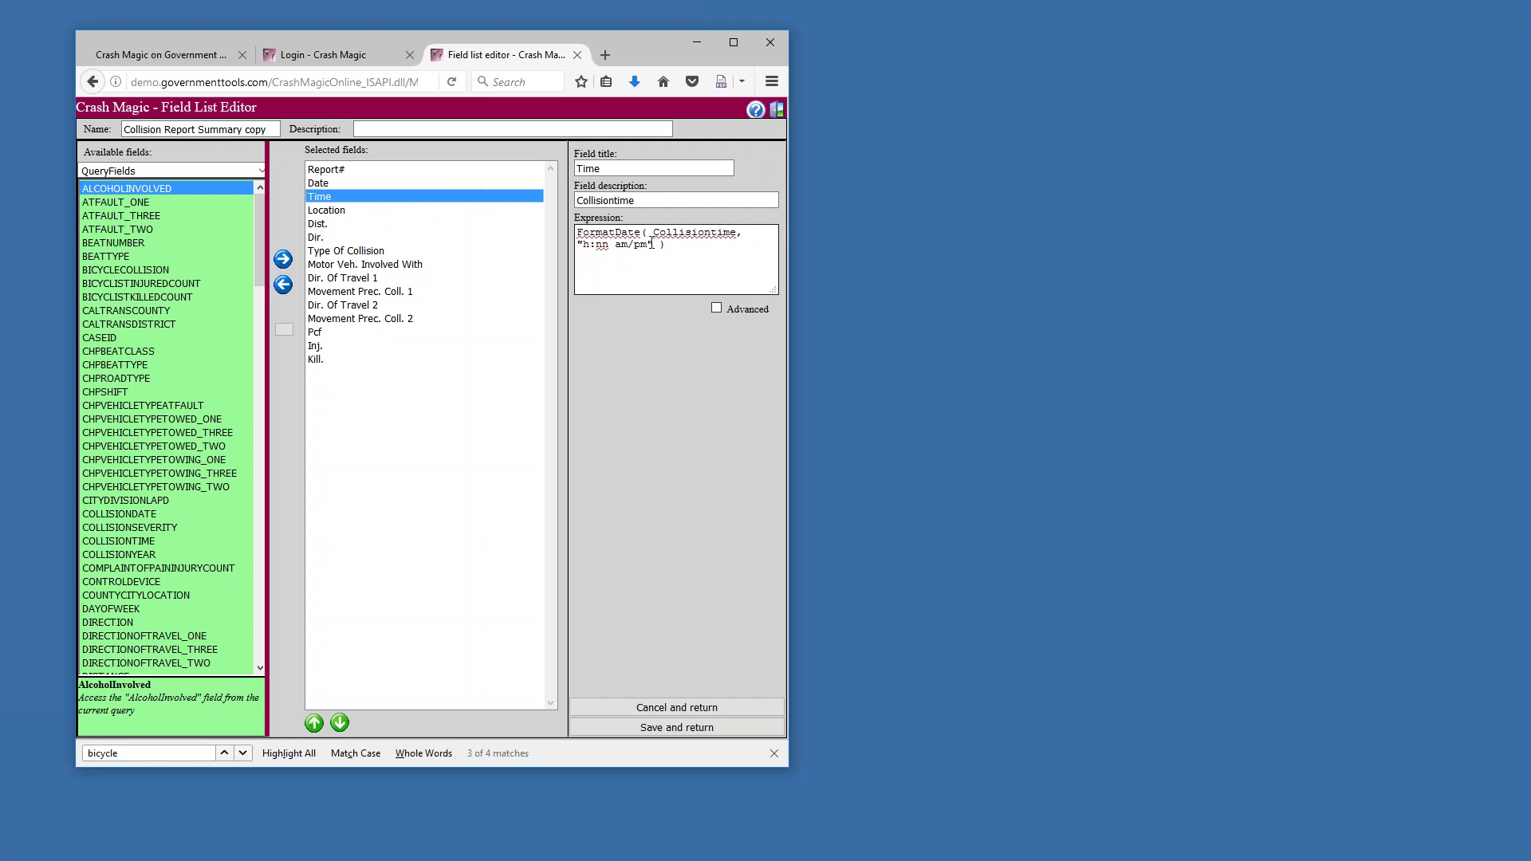
pyautogui.doubleClick(600, 233)
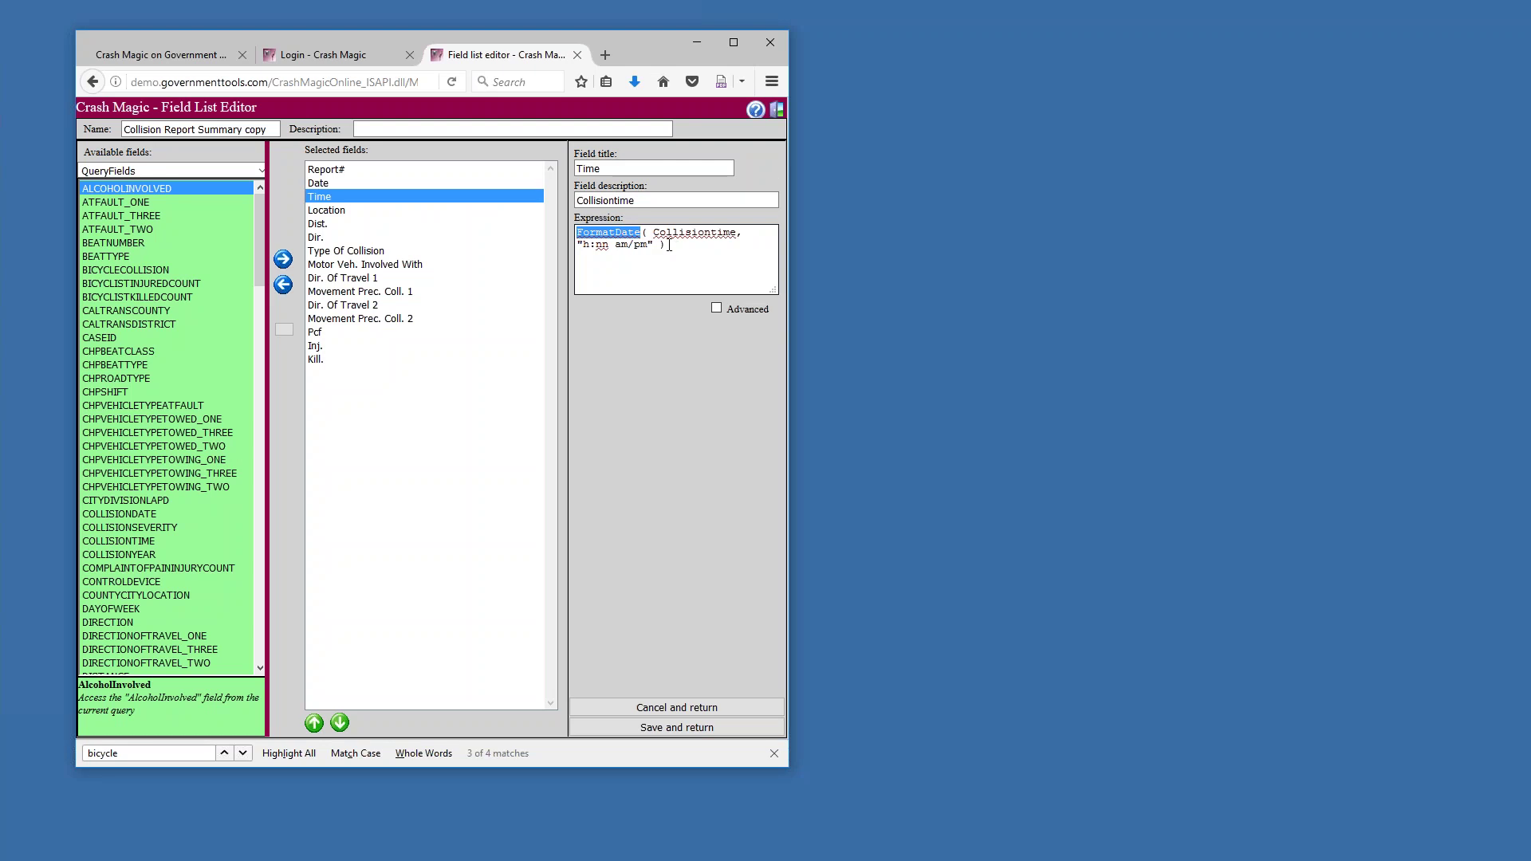
pyautogui.click(339, 214)
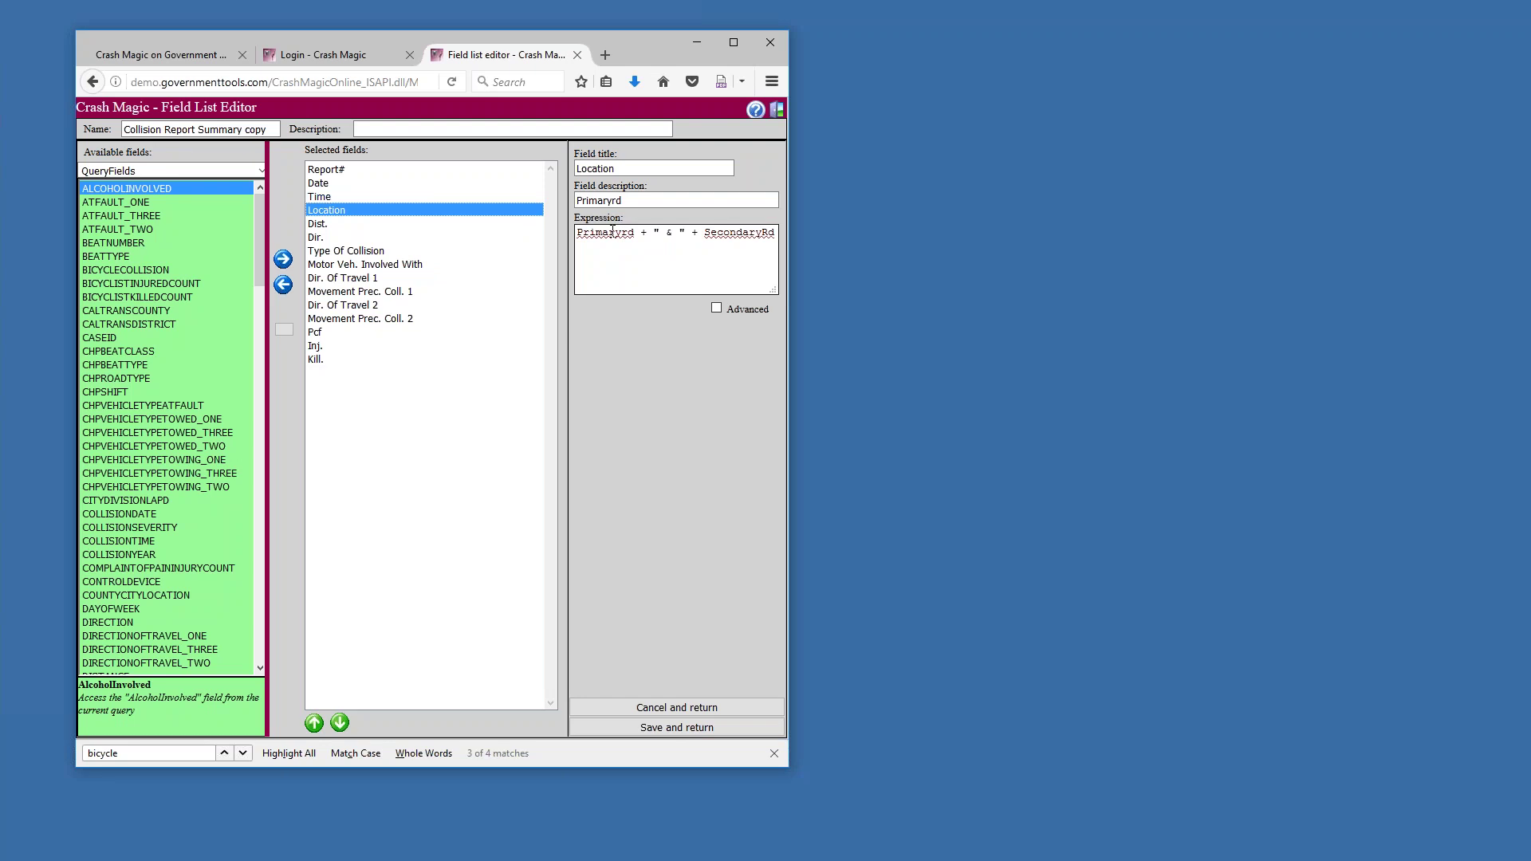
pyautogui.click(611, 232)
pyautogui.moveTo(661, 232); pyautogui.dragTo(684, 232)
# Browse the Dist., Dir., Type Of Collision and Motor Veh. Involved With field definitions
pyautogui.click(319, 224)
pyautogui.press('Down')
pyautogui.click(328, 251)
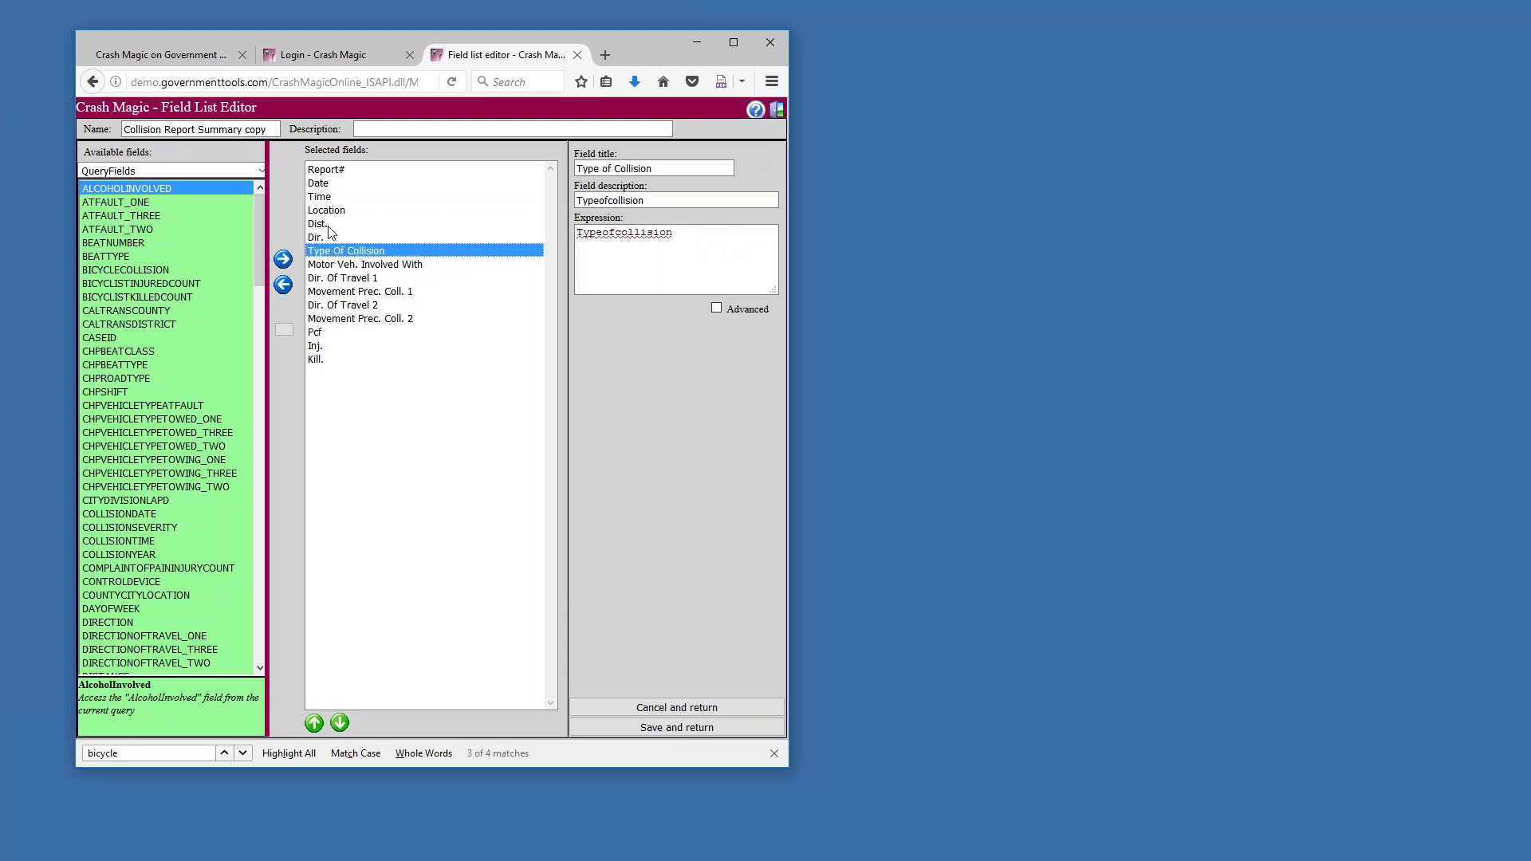
pyautogui.click(352, 266)
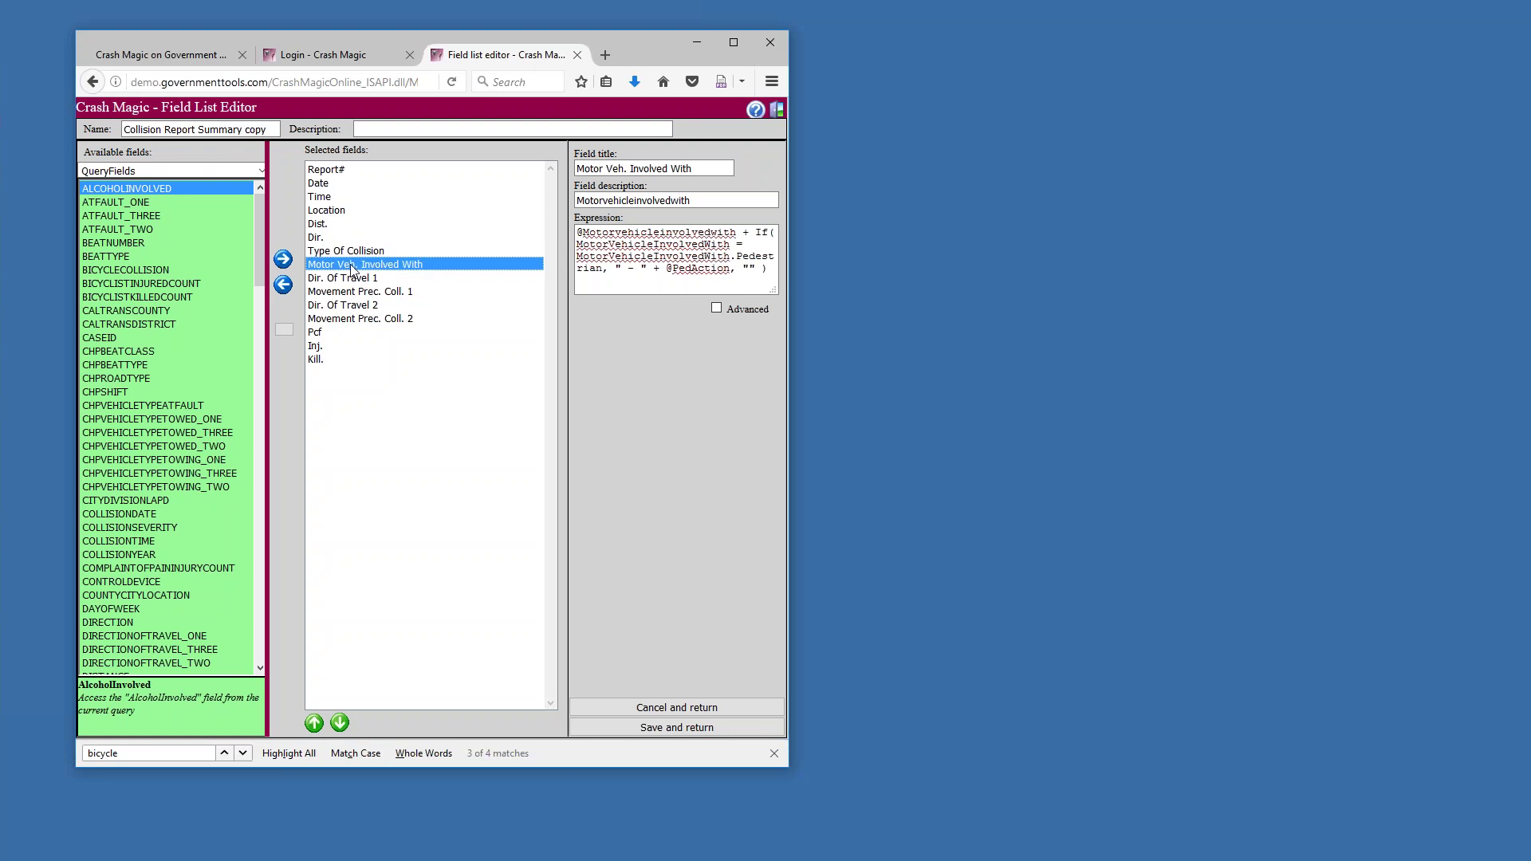
# Copy the Motor Veh. Involved With expression into a blank Notepad note with blank lines above it
pyautogui.hotkey('ctrl', 'a')
pyautogui.hotkey('ctrl', 'c')
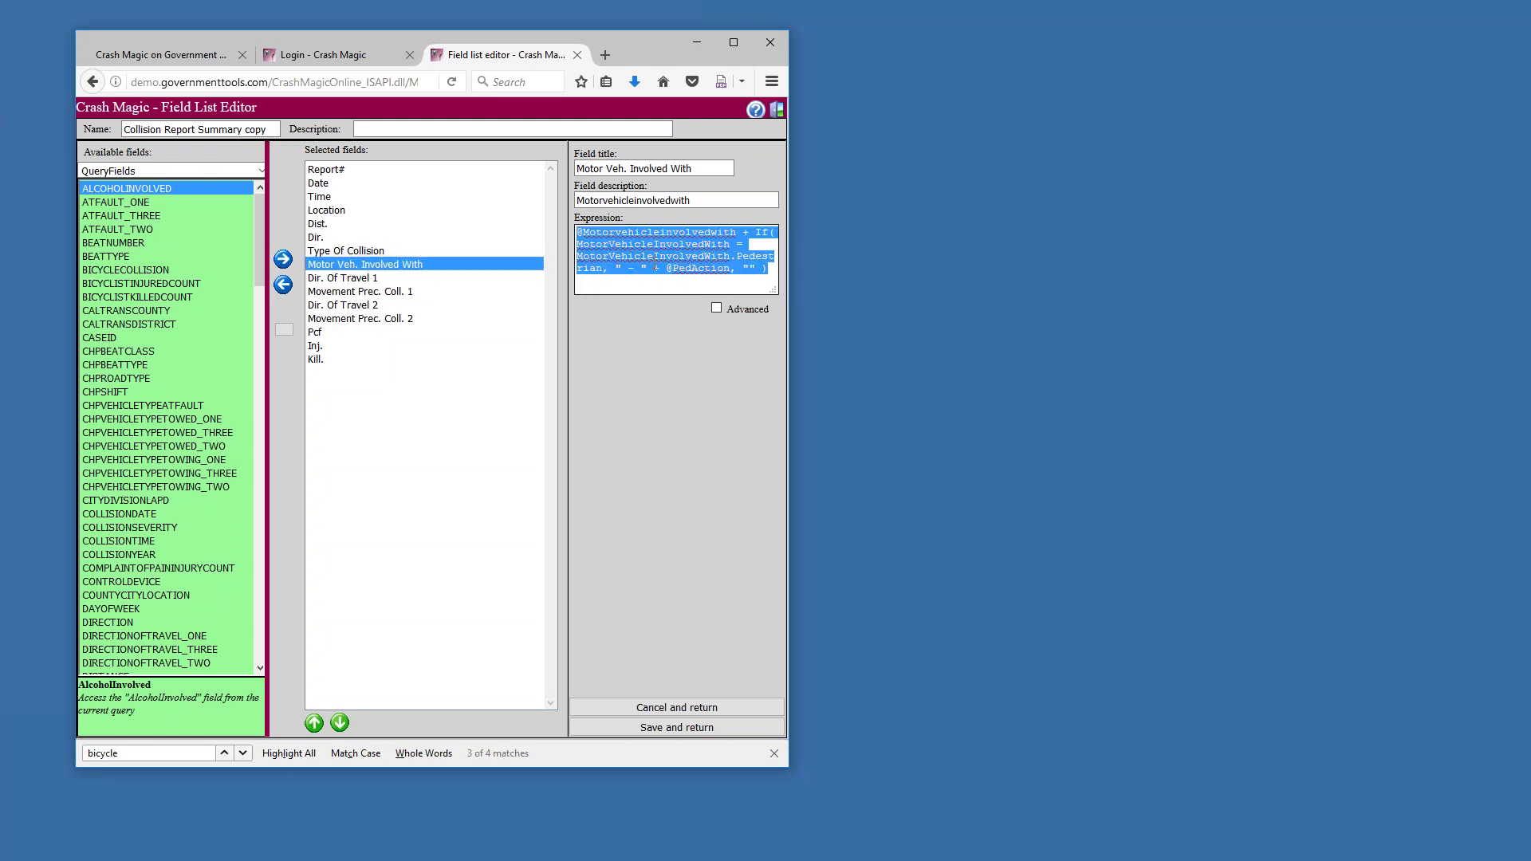
pyautogui.hotkey('alt', 'Tab')
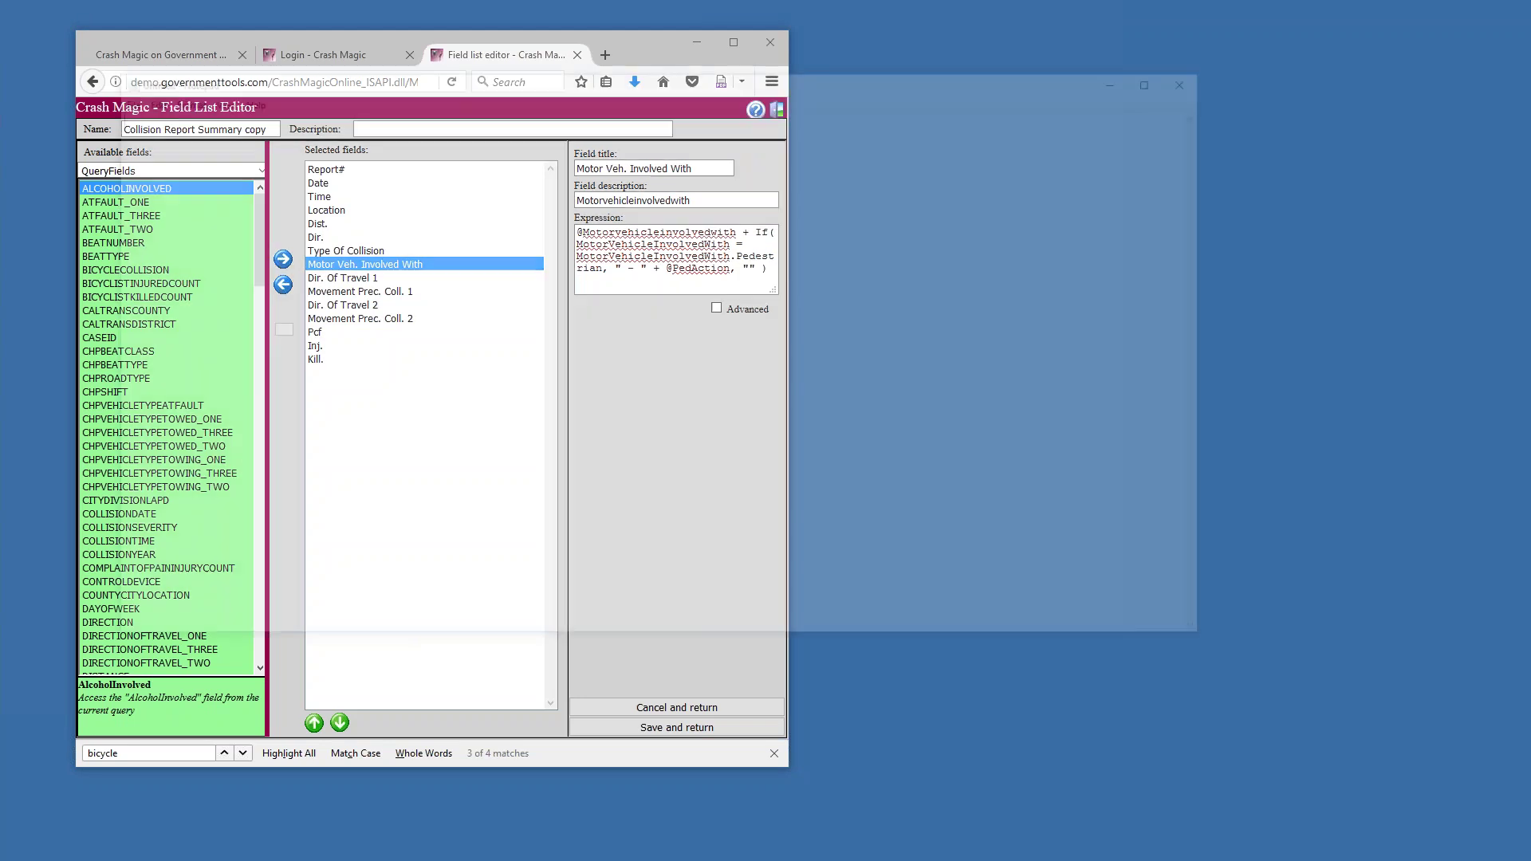
pyautogui.hotkey('ctrl', 'v')
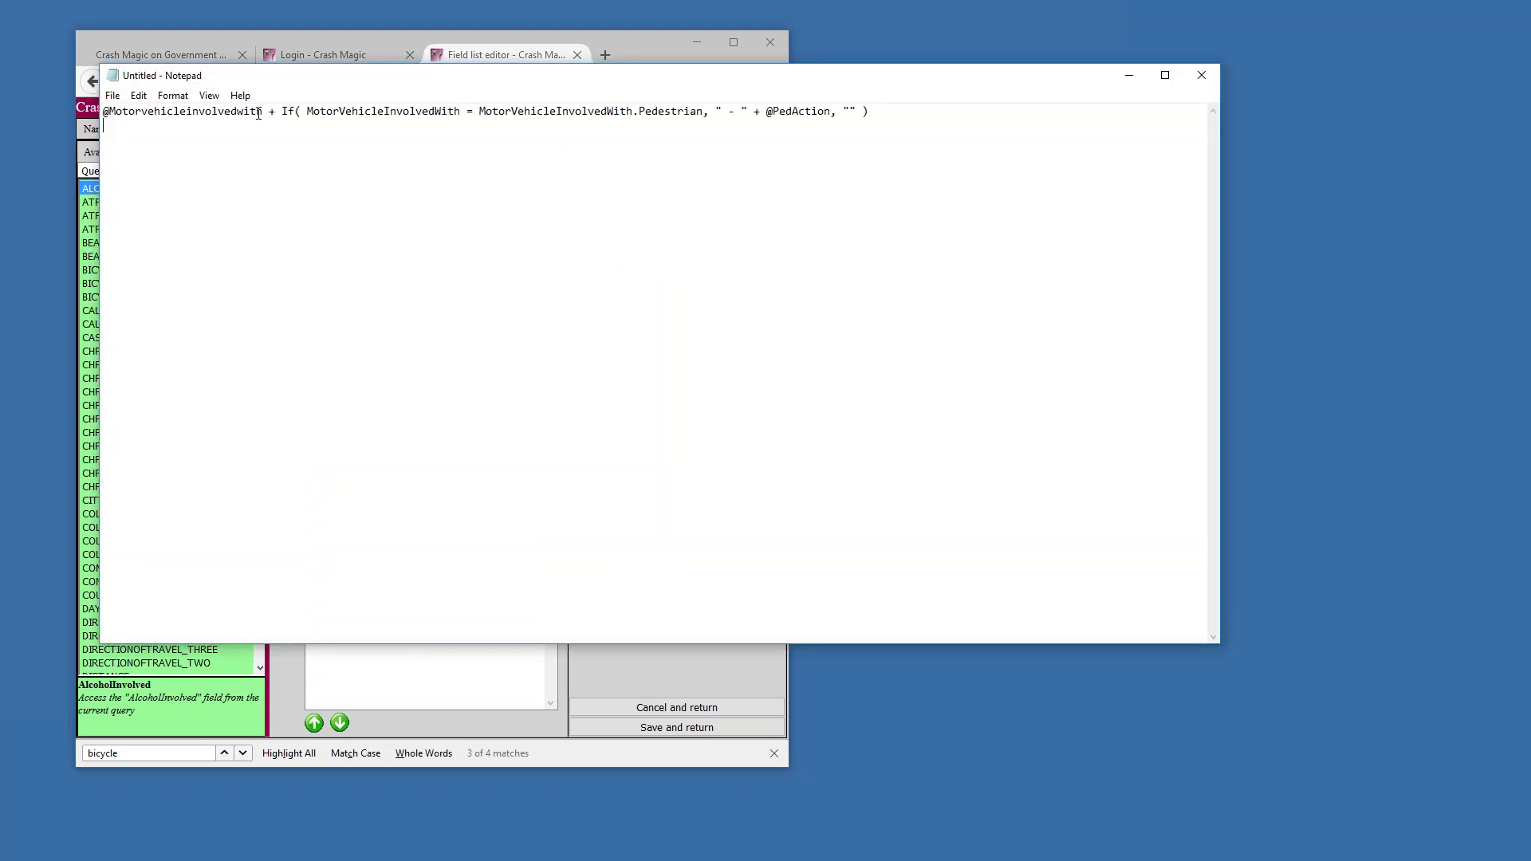
pyautogui.press('Return')
pyautogui.press('Return')
pyautogui.press('Return')
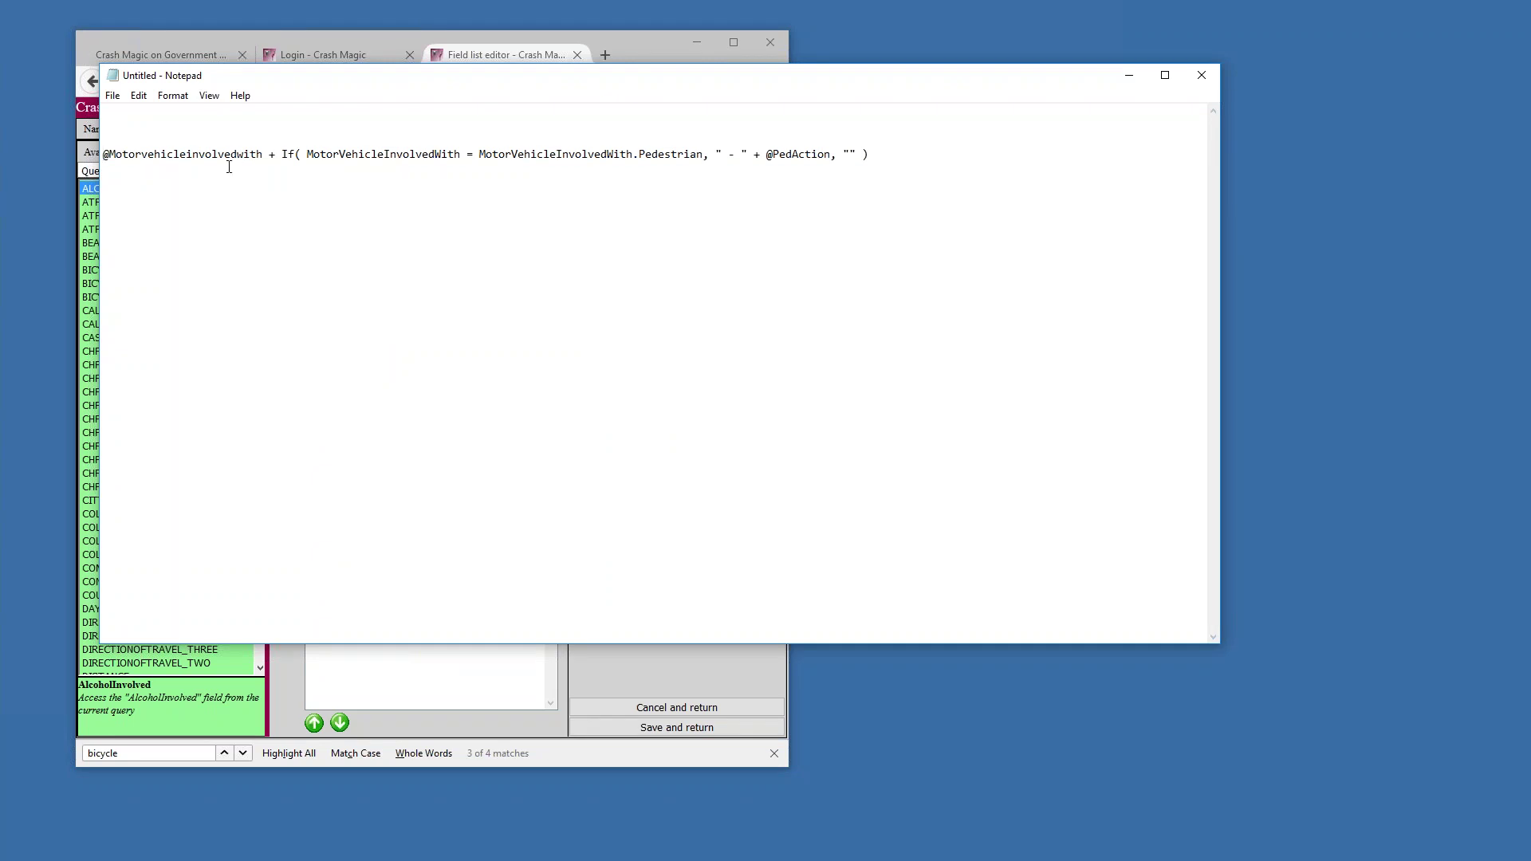
# Select the Motorvehicleinvolvedwith term name and move the note to the right of the field editor
pyautogui.doubleClick(175, 155)
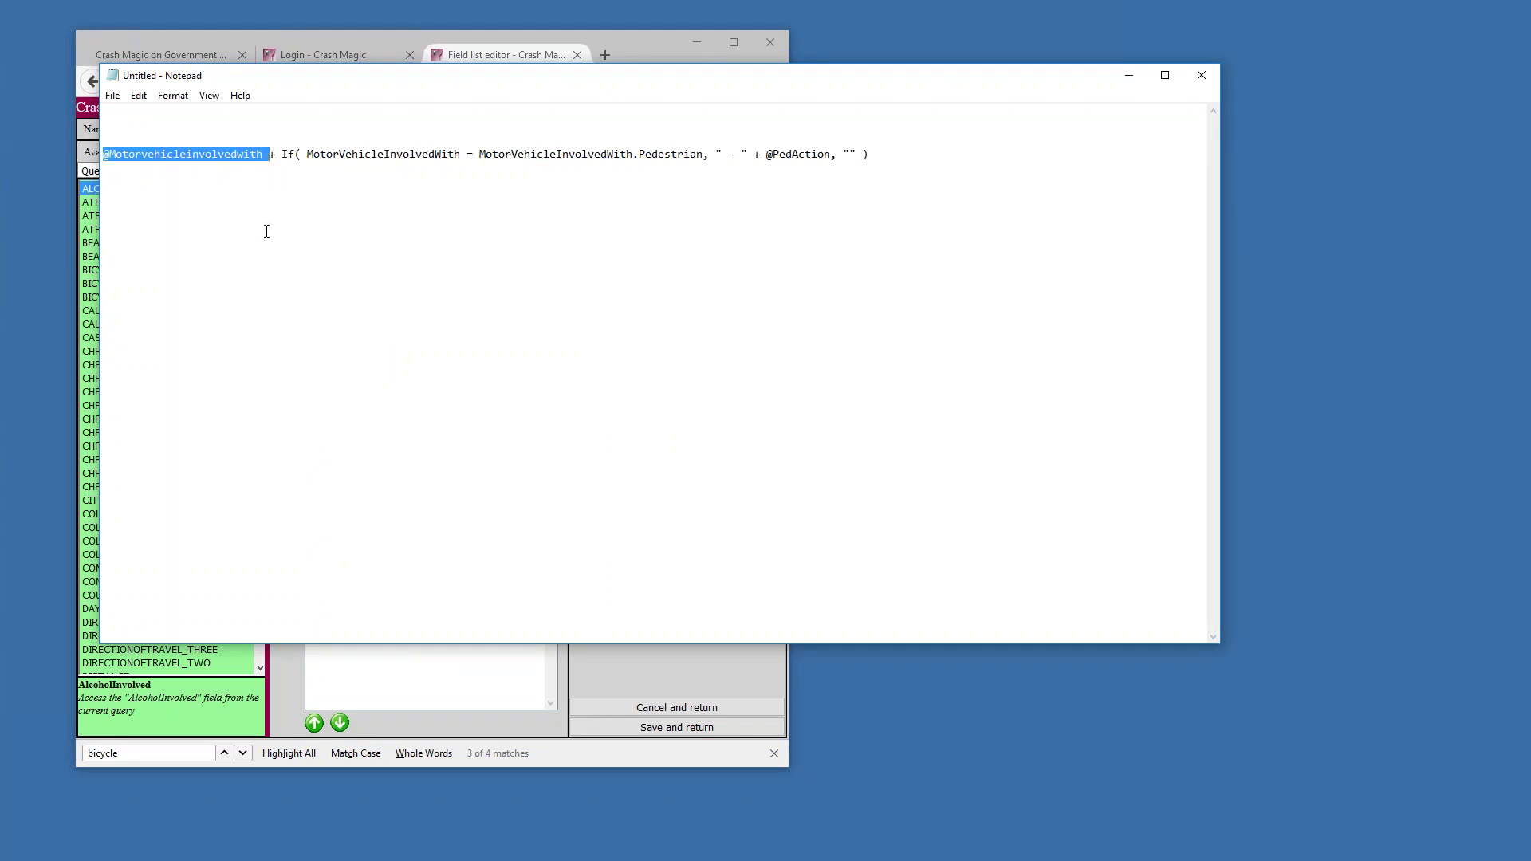
pyautogui.click(264, 156)
pyautogui.moveTo(264, 154); pyautogui.dragTo(103, 154)
pyautogui.moveTo(247, 82); pyautogui.dragTo(962, 88)
# Select Type Of Collision, enable Advanced, and highlight its custom lookup value
pyautogui.click(361, 251)
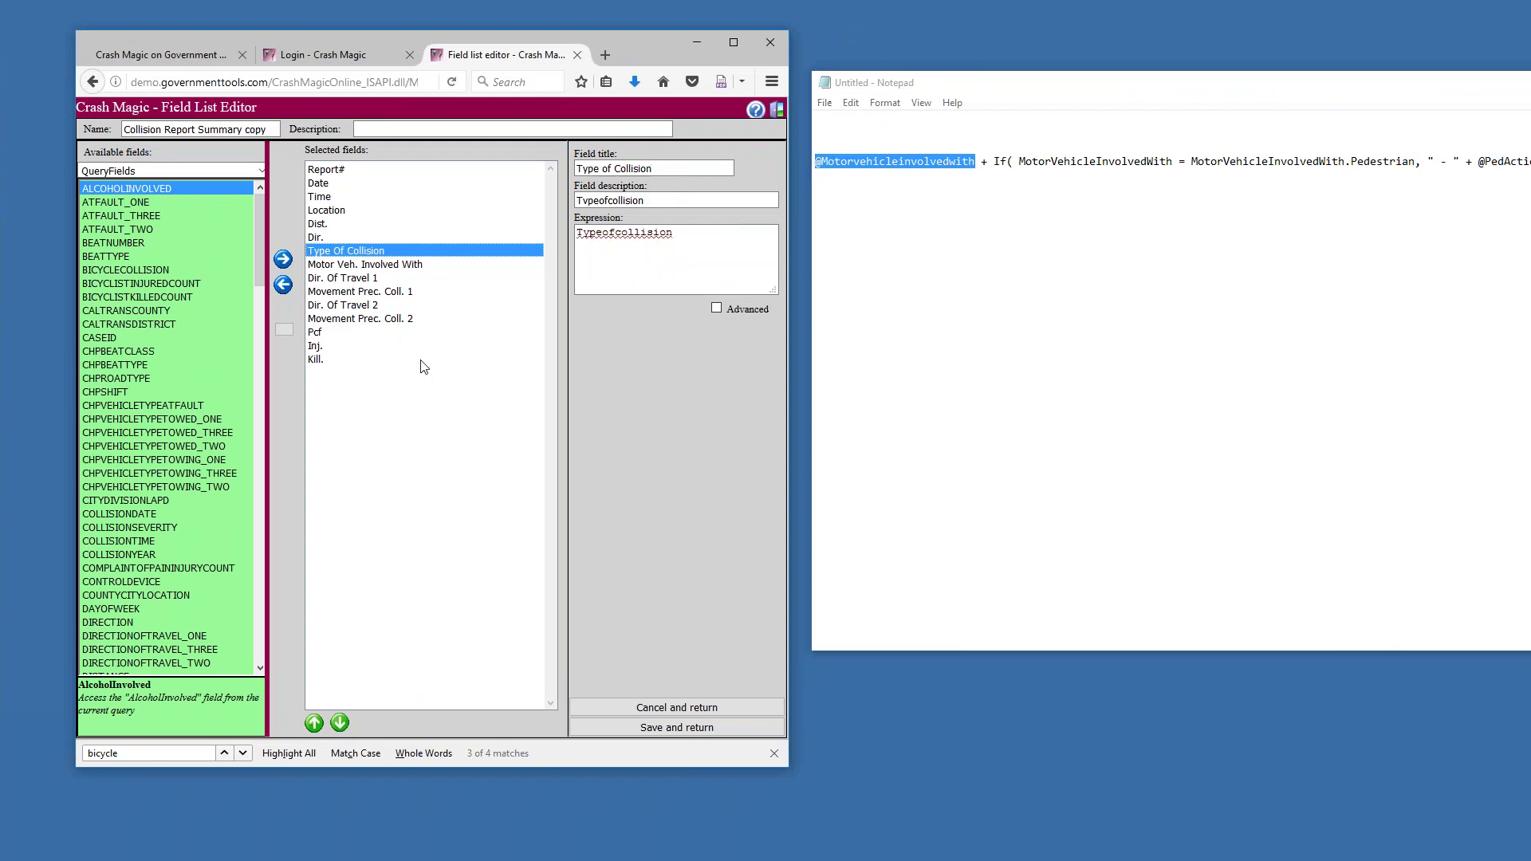
pyautogui.doubleClick(610, 232)
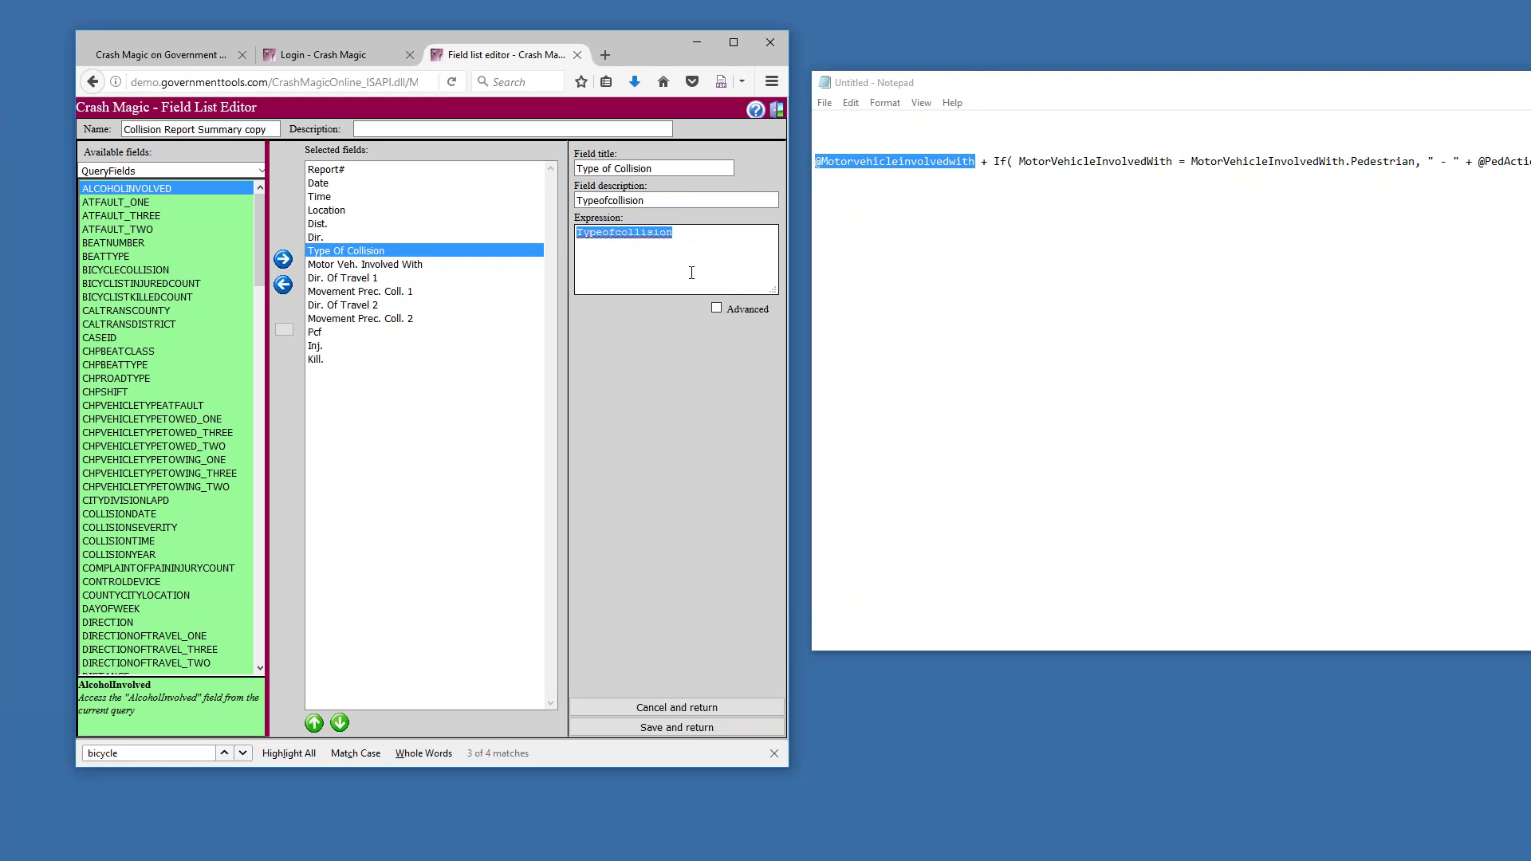
pyautogui.click(716, 305)
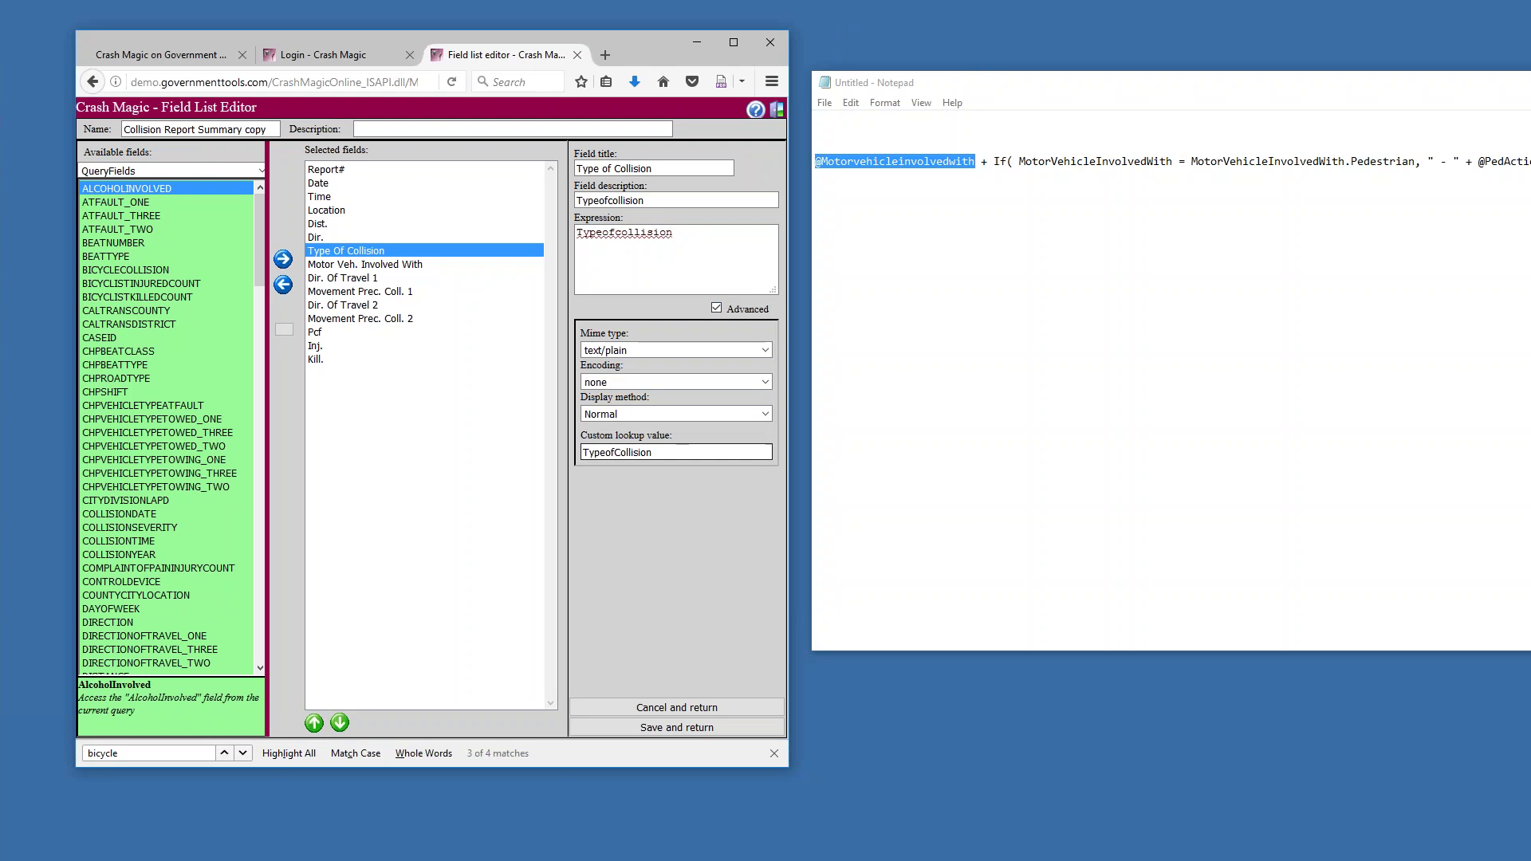
pyautogui.moveTo(658, 457); pyautogui.dragTo(581, 453)
pyautogui.doubleClick(644, 234)
pyautogui.click(644, 244)
pyautogui.press('Tab')
pyautogui.press('Tab')
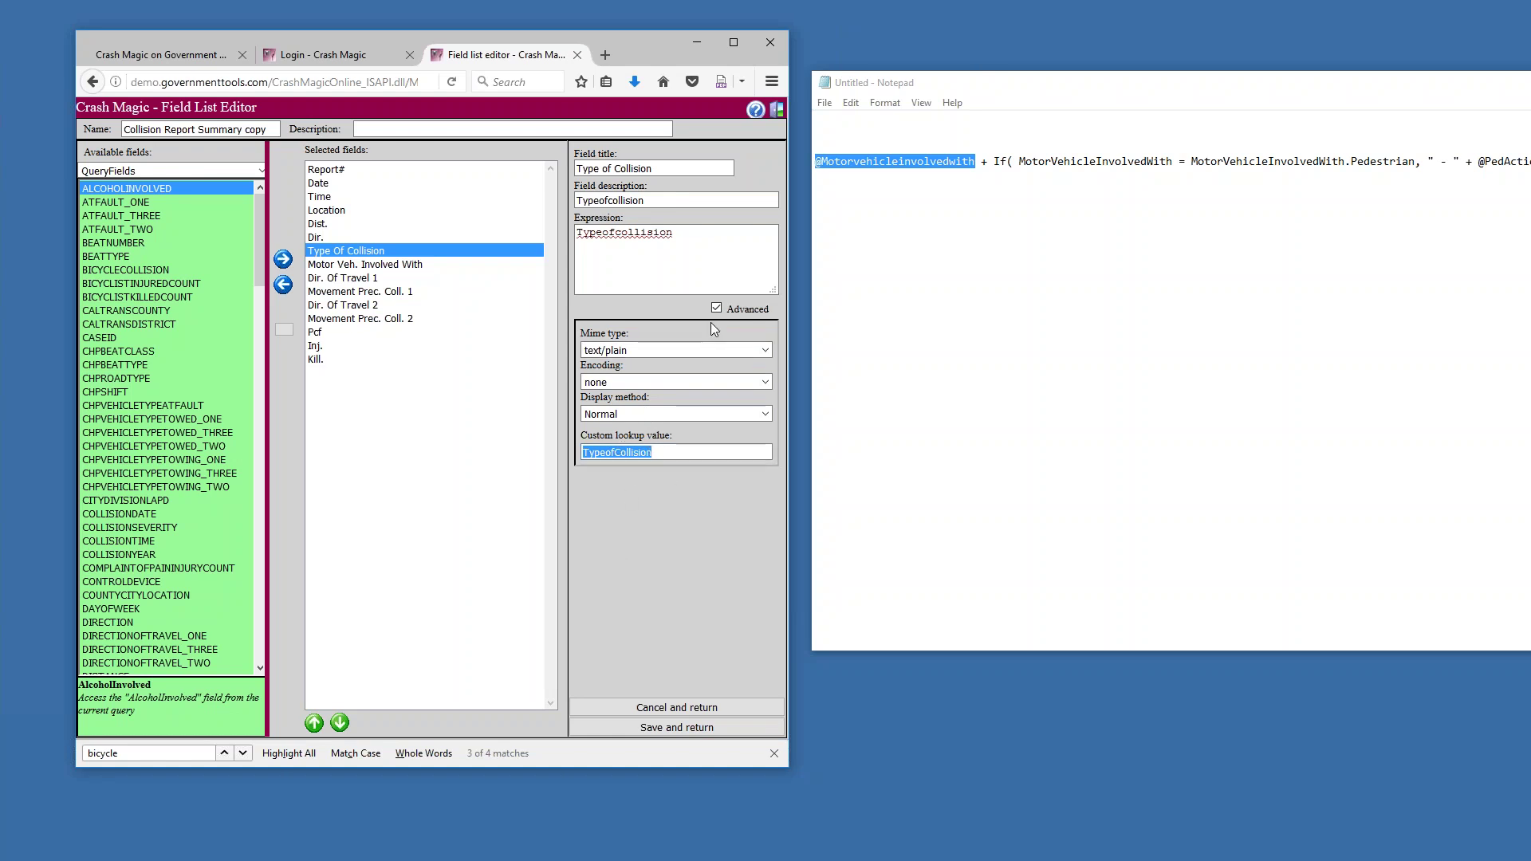
# Hide and re-show advanced settings, comparing the Typeofcollision expression with the TypeofCollision lookup value
pyautogui.click(717, 309)
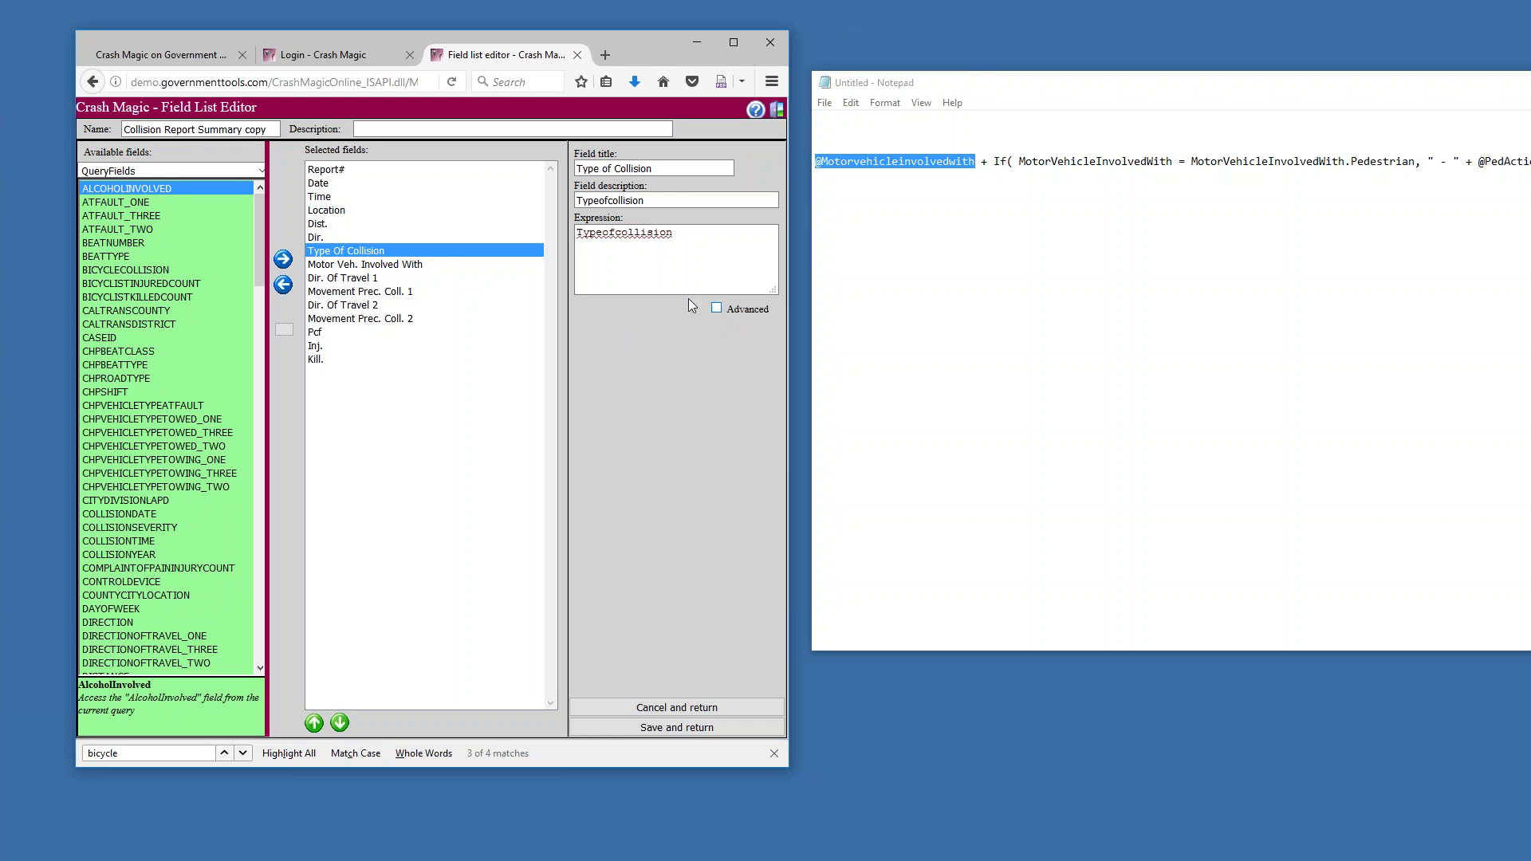
pyautogui.moveTo(694, 241); pyautogui.dragTo(575, 233)
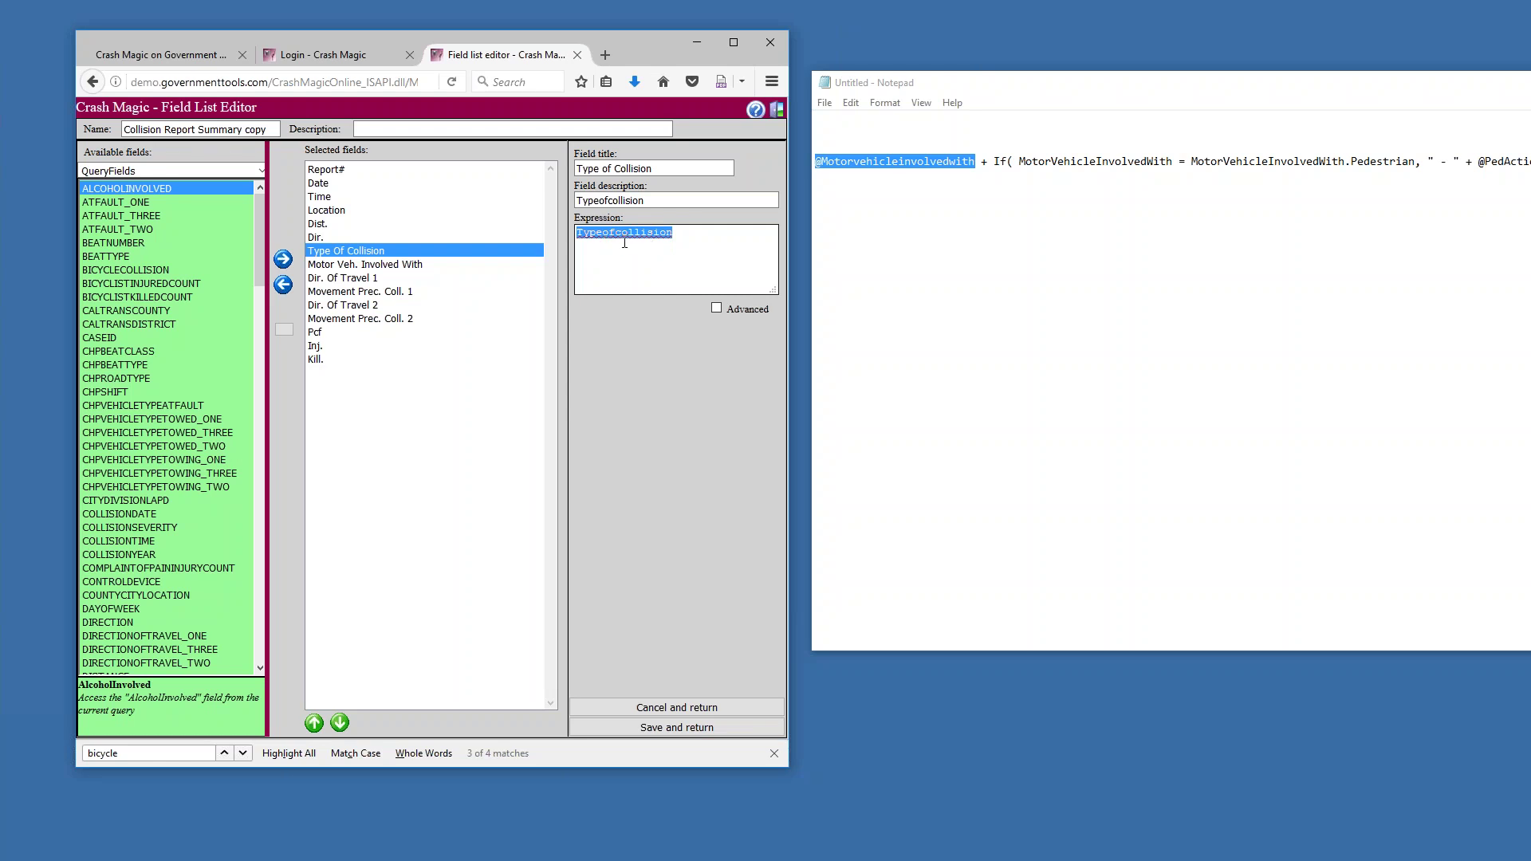
pyautogui.click(716, 308)
pyautogui.doubleClick(652, 452)
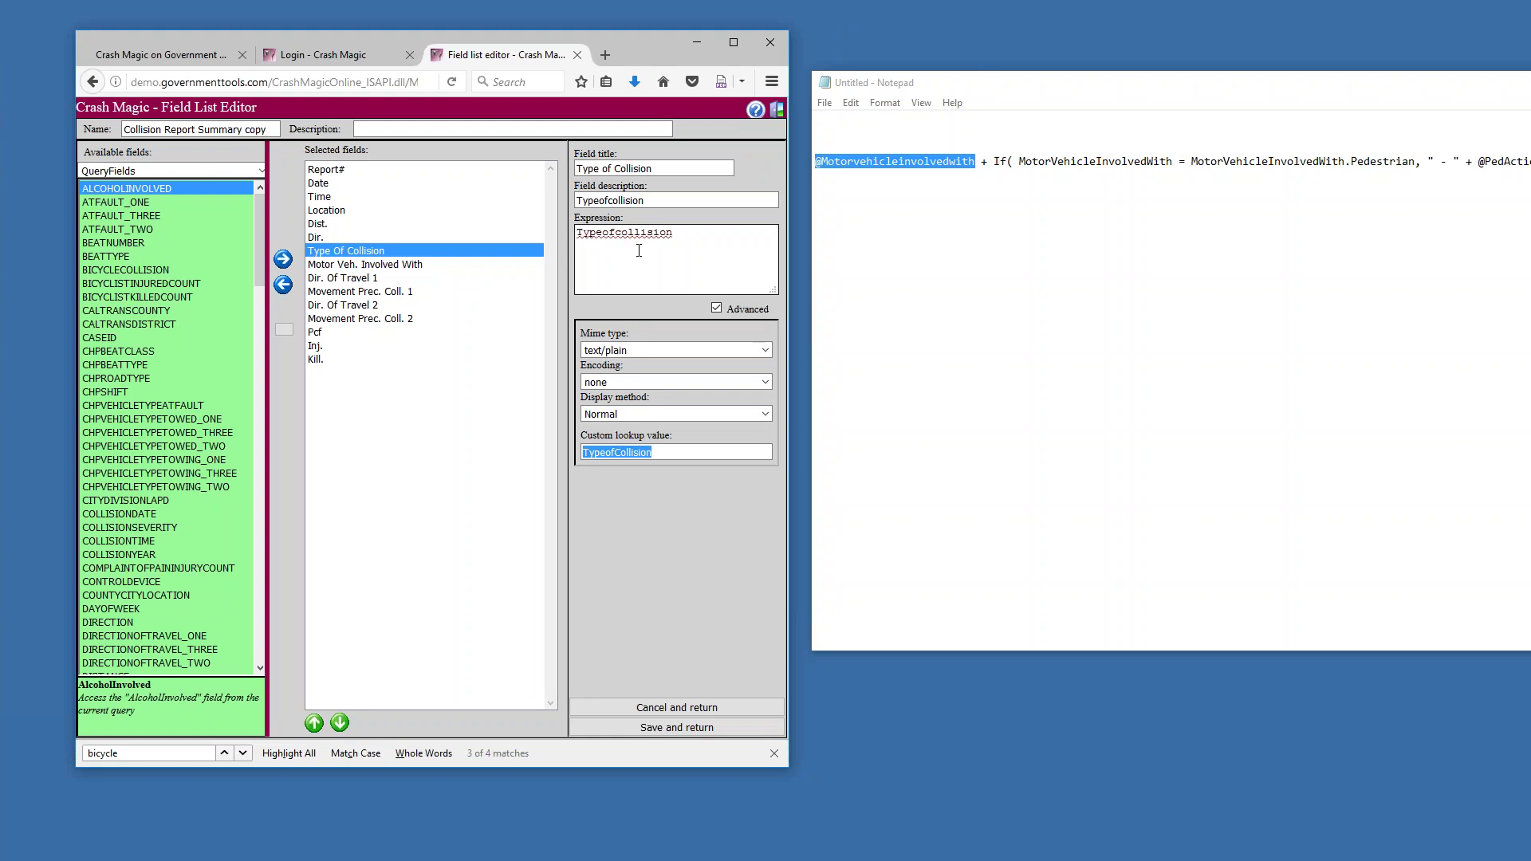
# Select the Motor Veh. Involved With field and drag the Notepad copy over the editor
pyautogui.click(437, 270)
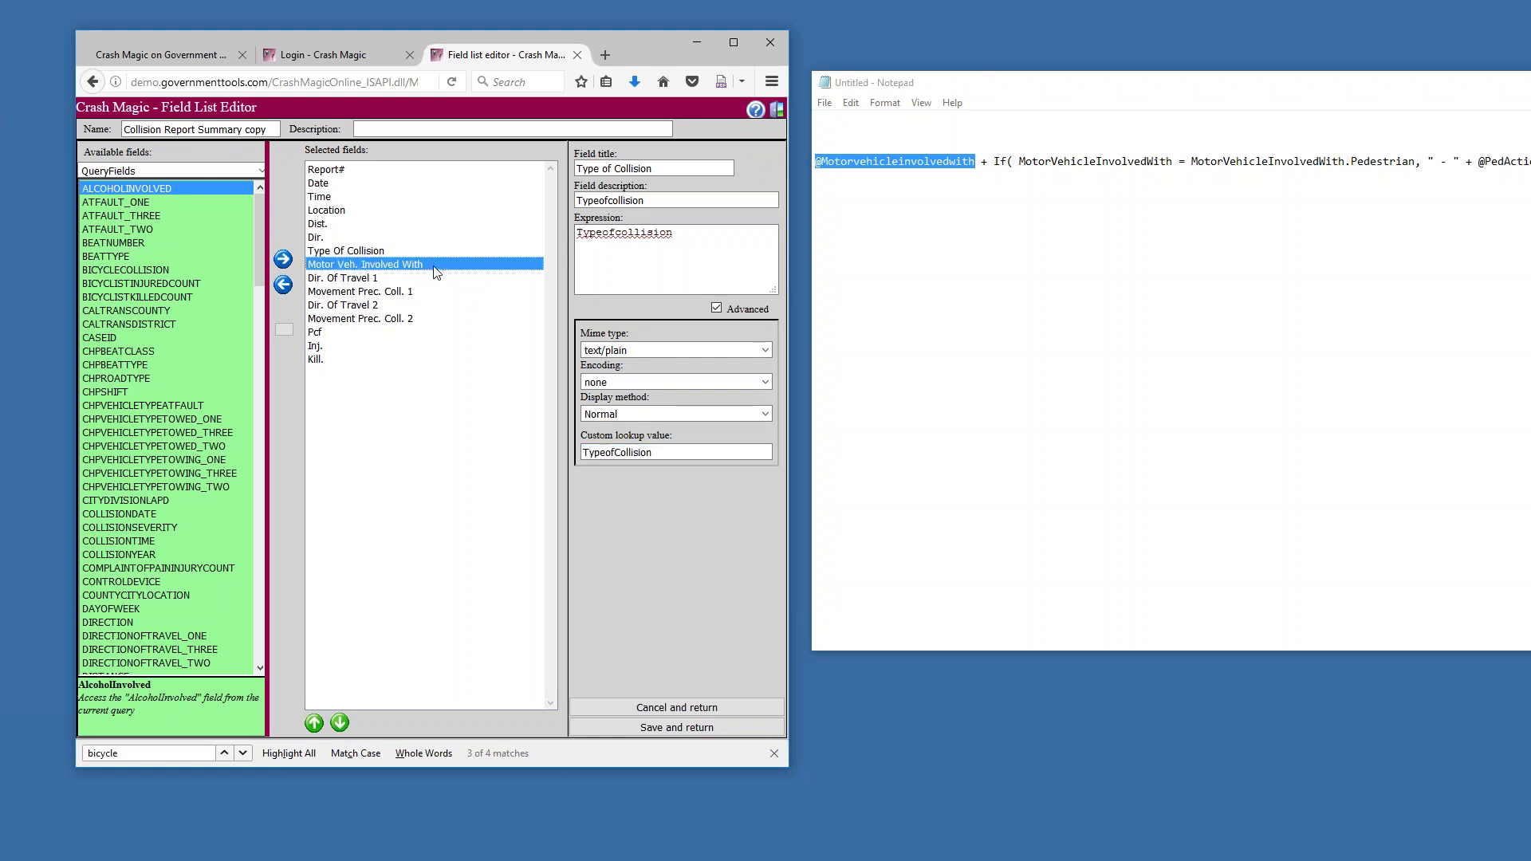
pyautogui.moveTo(961, 83); pyautogui.dragTo(252, 293)
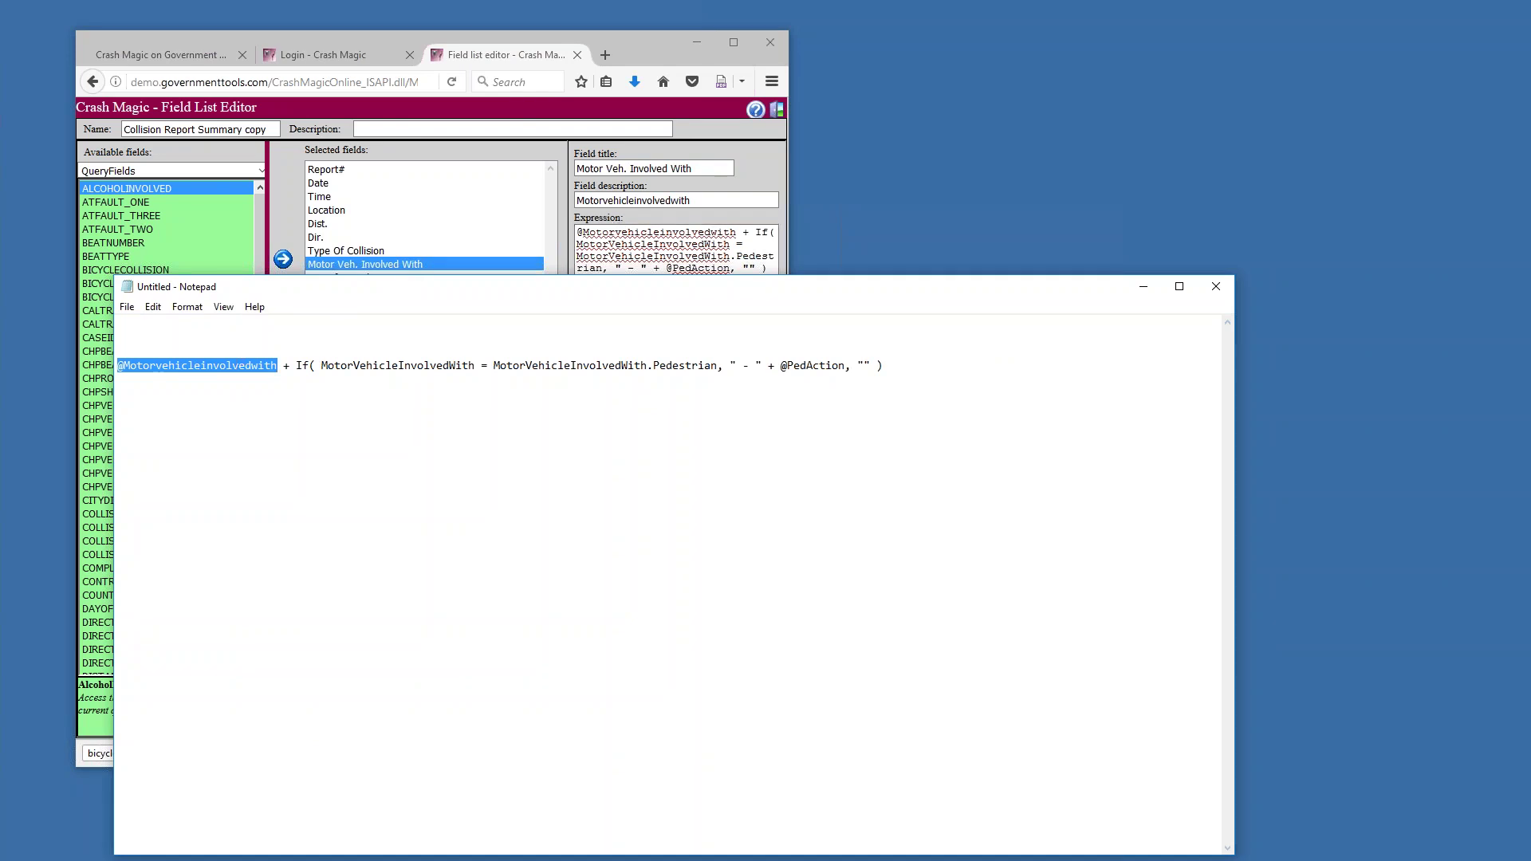
# Highlight the Motorvehicleinvolvedwith term name and the + joining it to If(
pyautogui.click(236, 373)
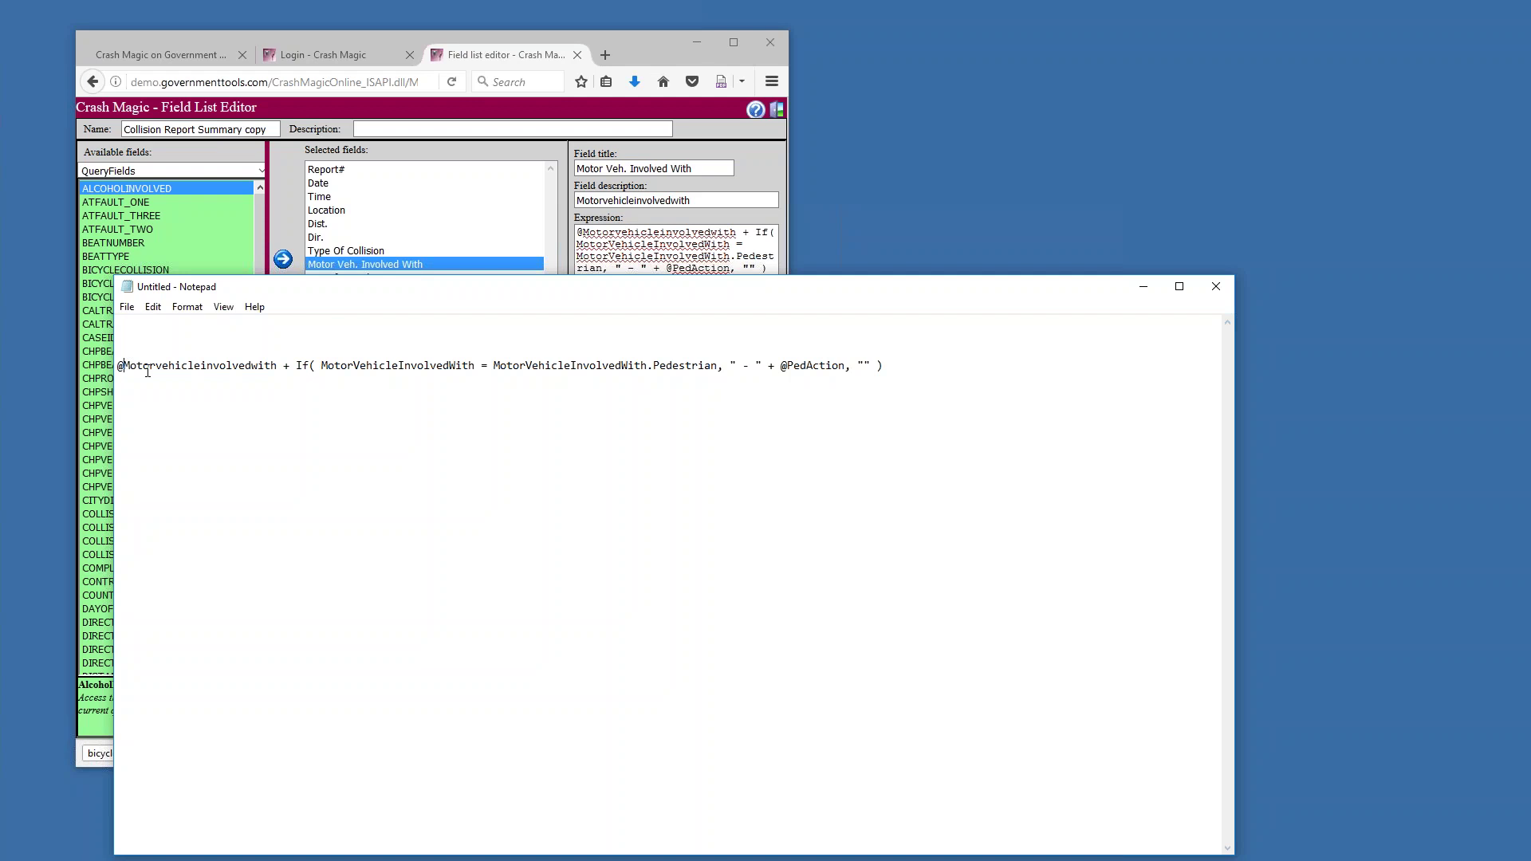
pyautogui.moveTo(307, 366); pyautogui.dragTo(151, 361)
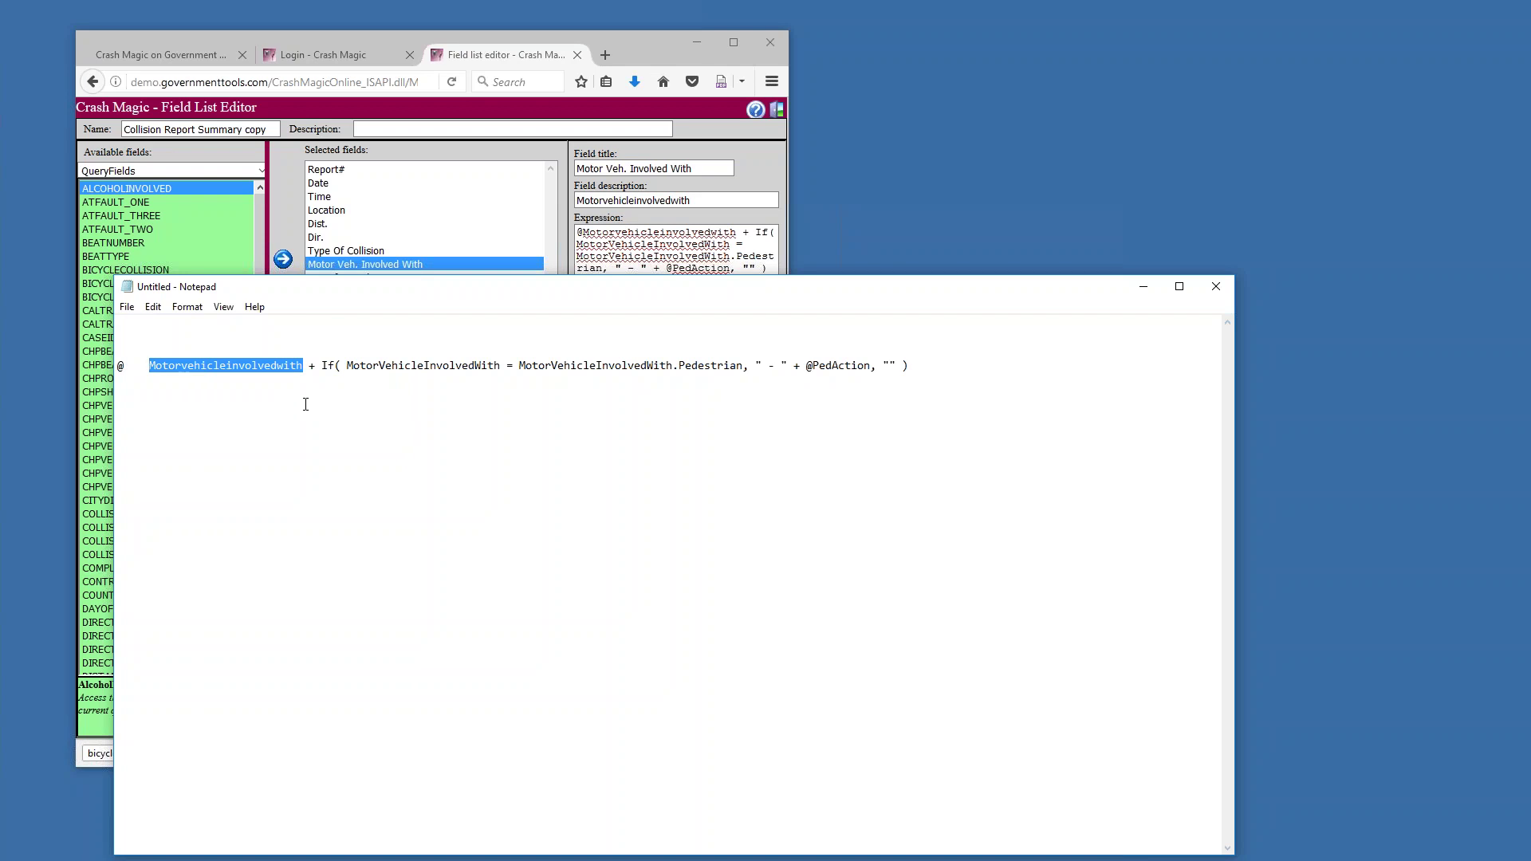
pyautogui.click(244, 368)
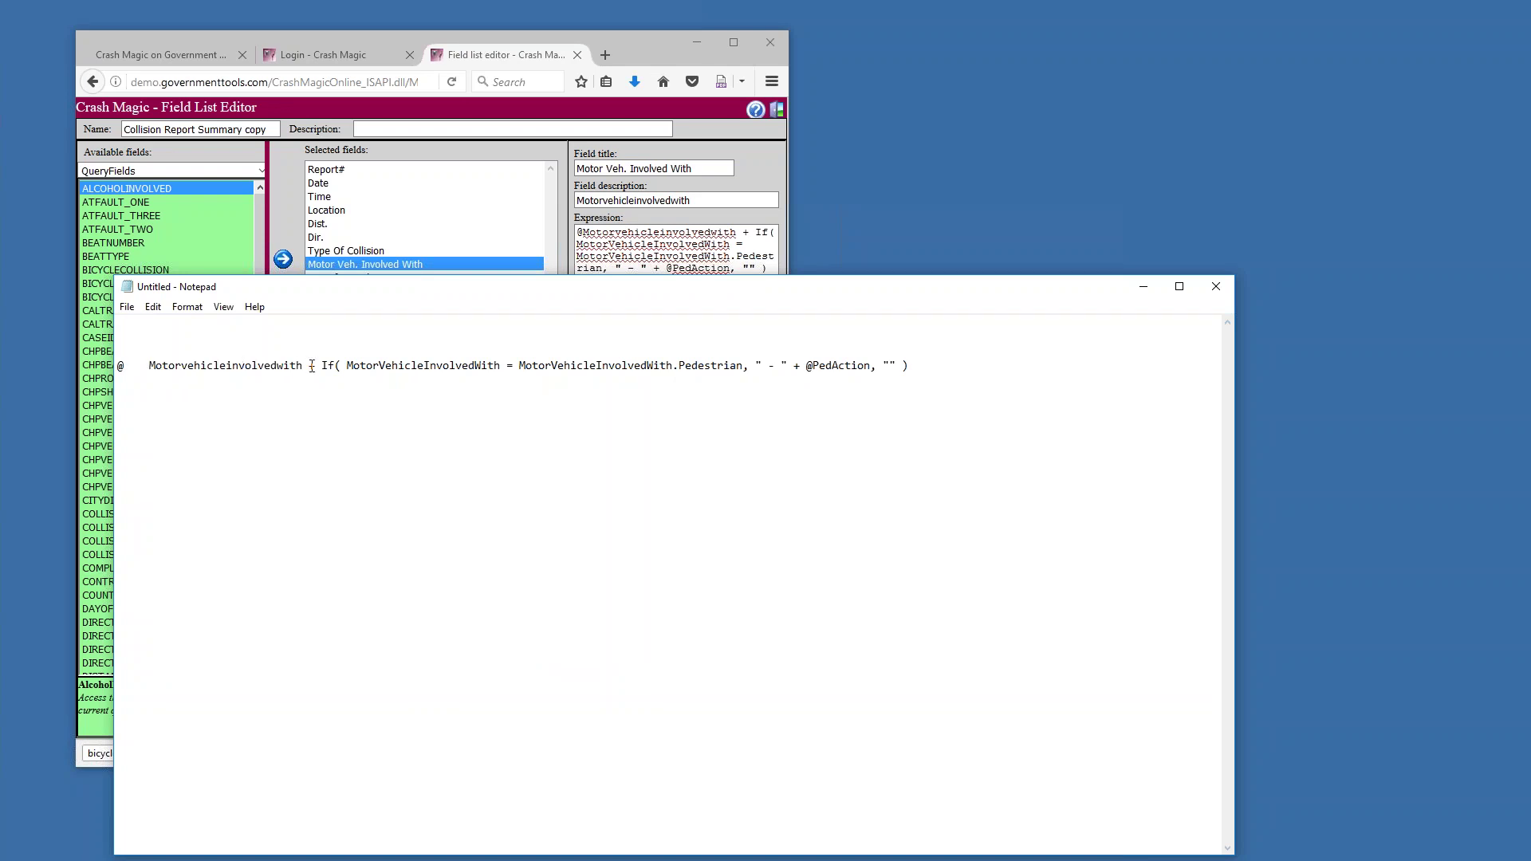
pyautogui.moveTo(309, 367); pyautogui.dragTo(494, 363)
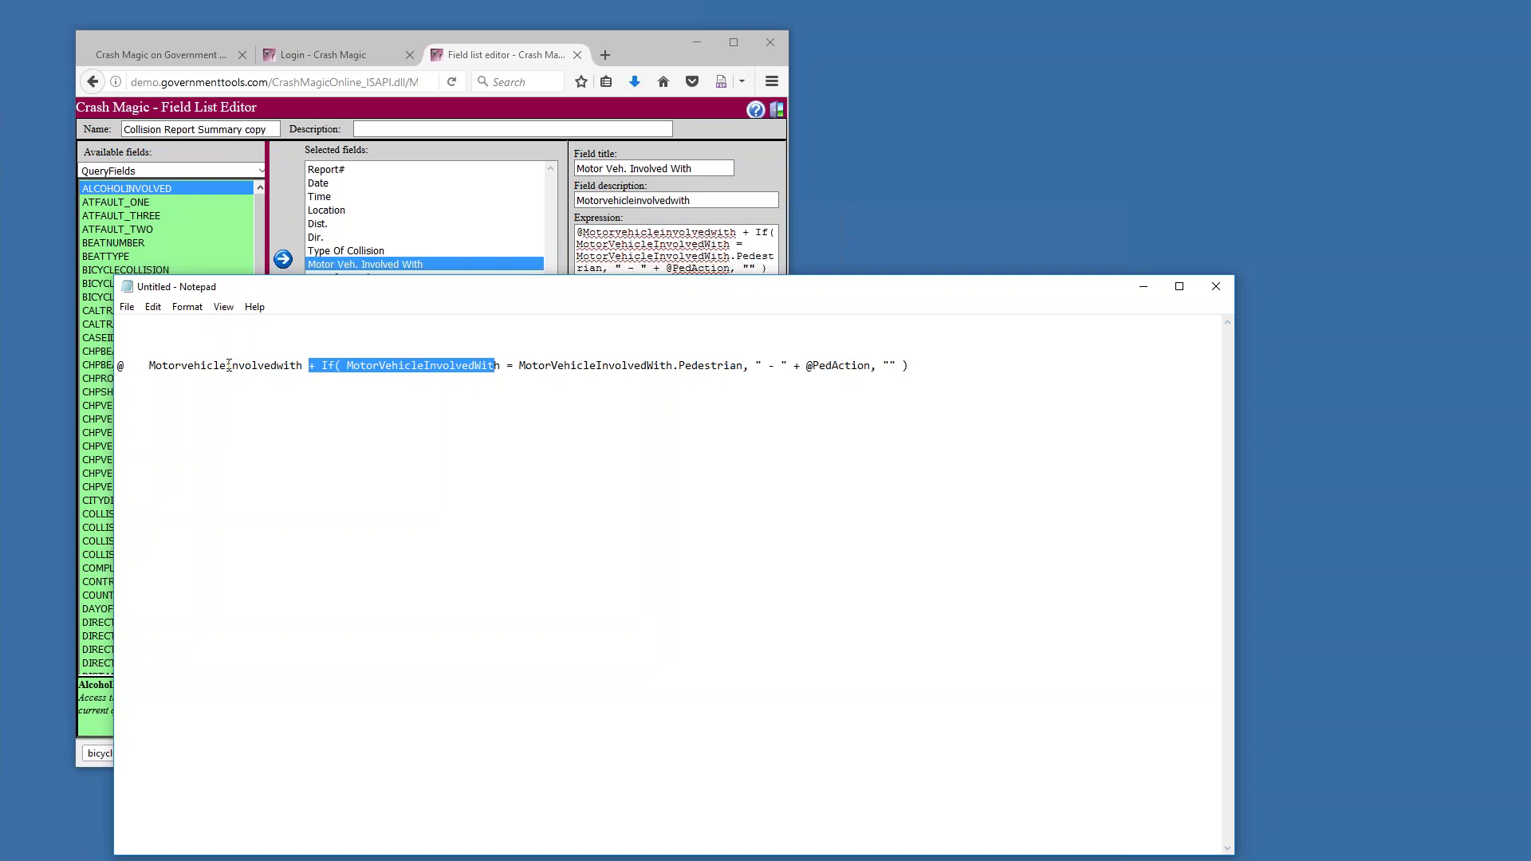
pyautogui.click(153, 366)
pyautogui.hotkey('shift', 'Left')
pyautogui.hotkey('shift', 'Left')
pyautogui.hotkey('shift', 'Left')
pyautogui.hotkey('shift', 'Left')
pyautogui.press('BackSpace')
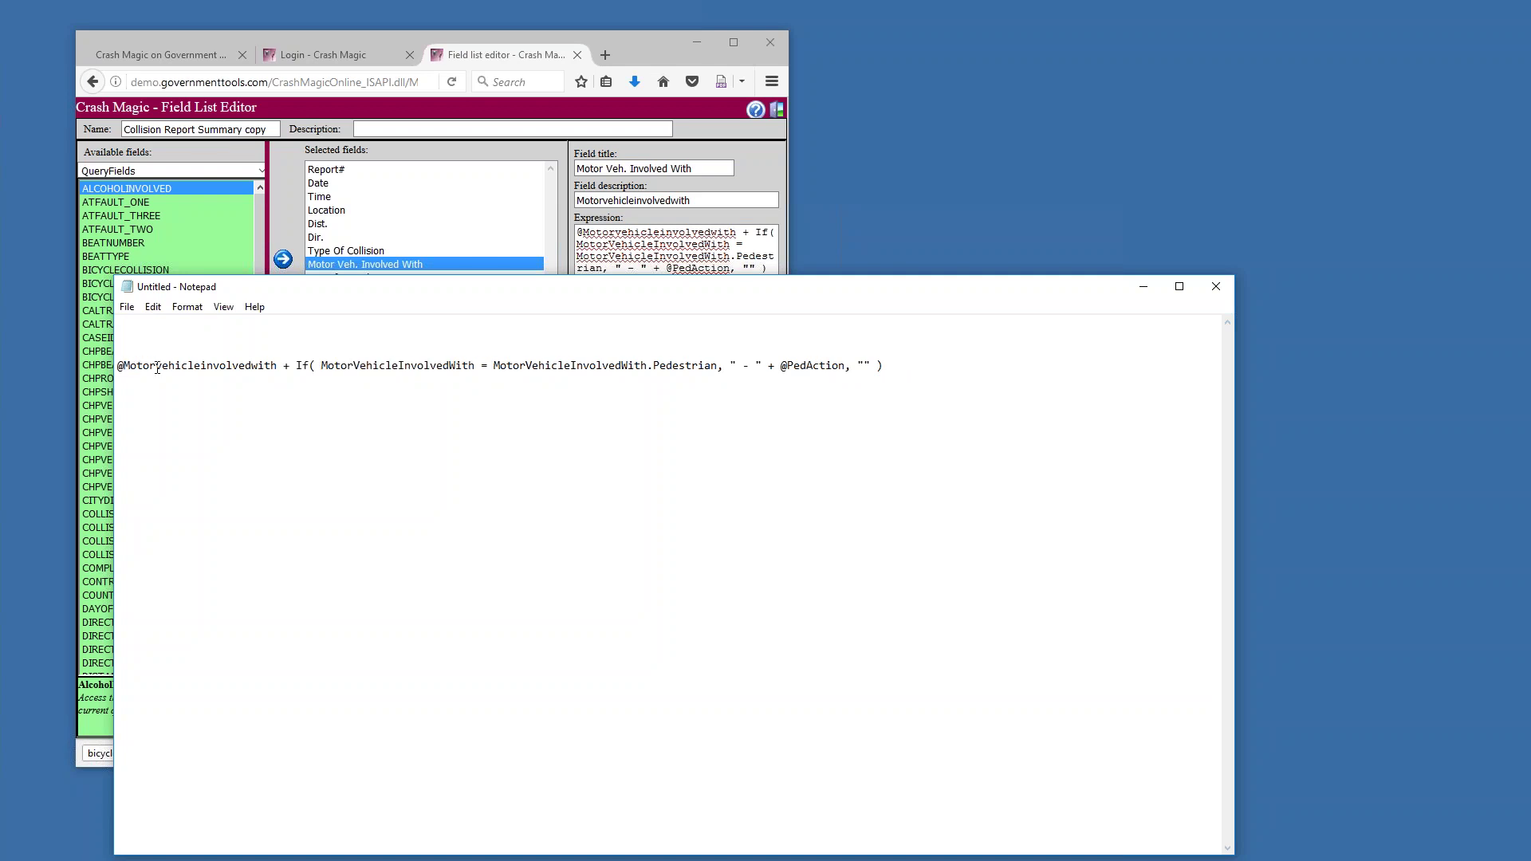
pyautogui.doubleClick(207, 366)
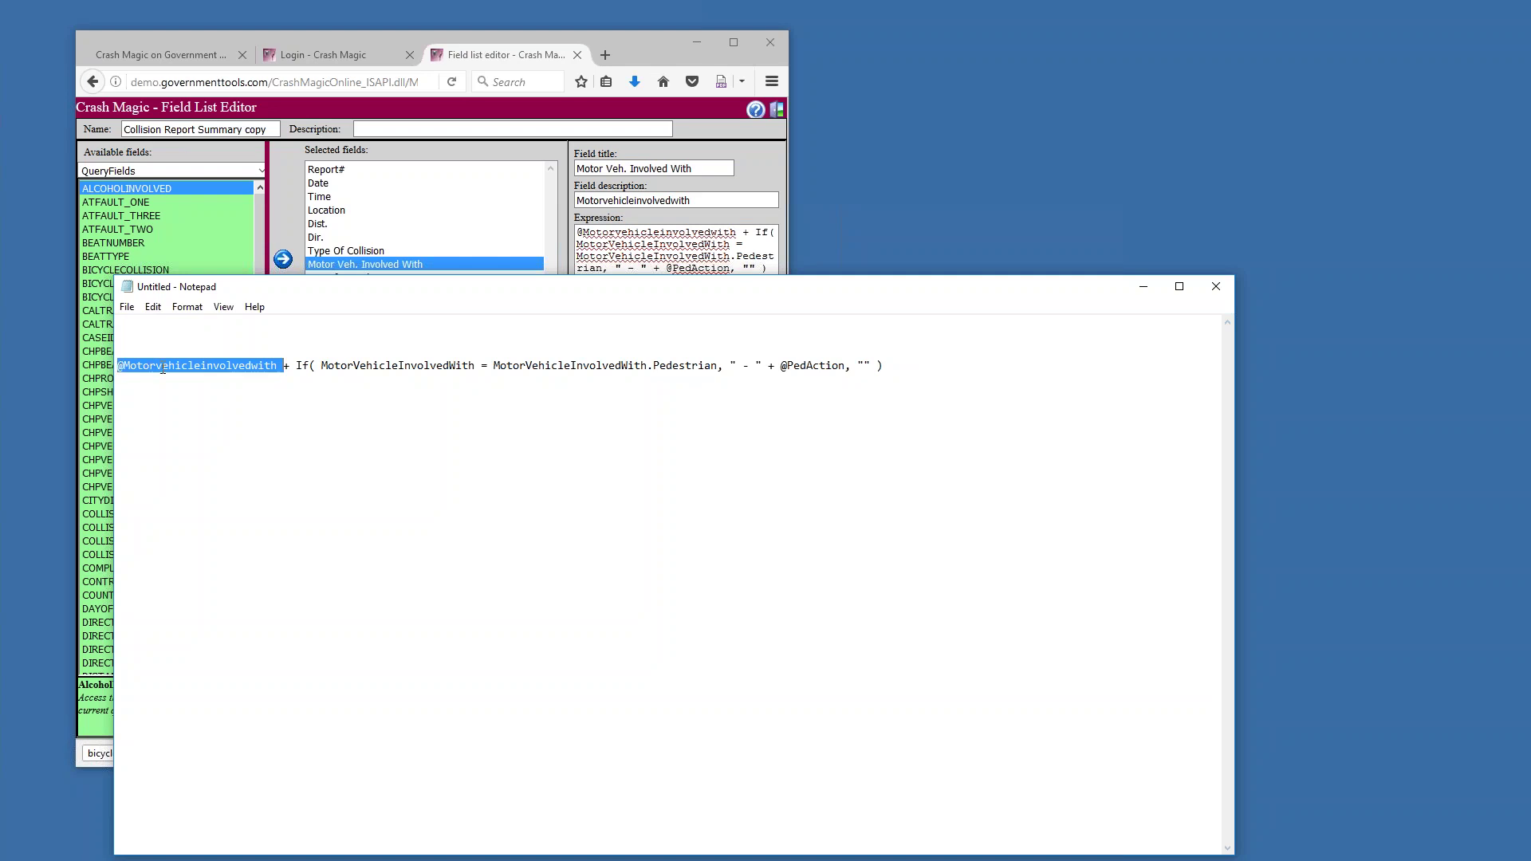
pyautogui.click(258, 395)
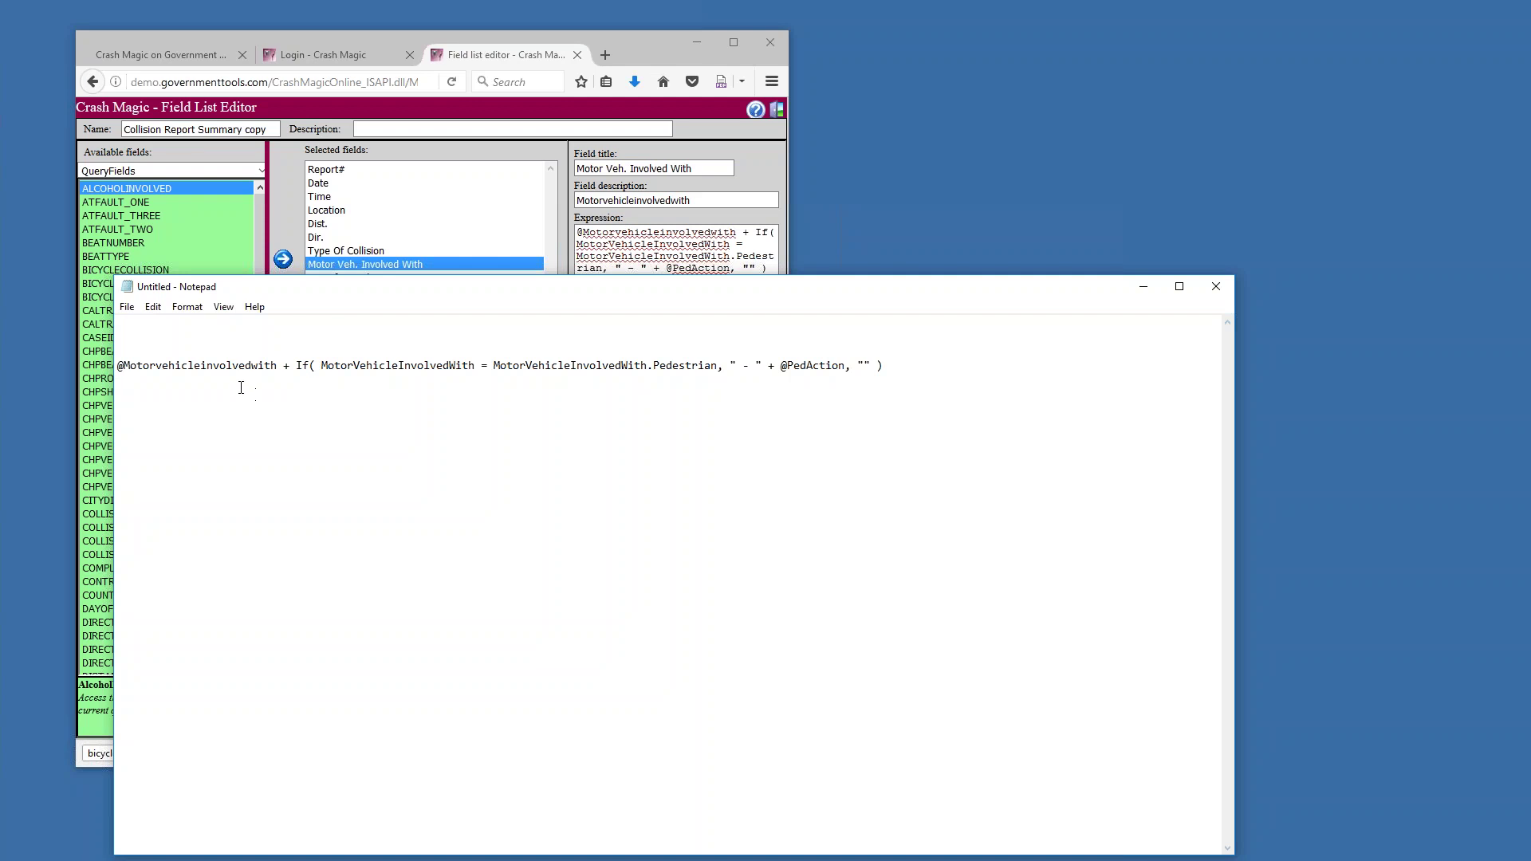
pyautogui.moveTo(119, 368); pyautogui.dragTo(279, 367)
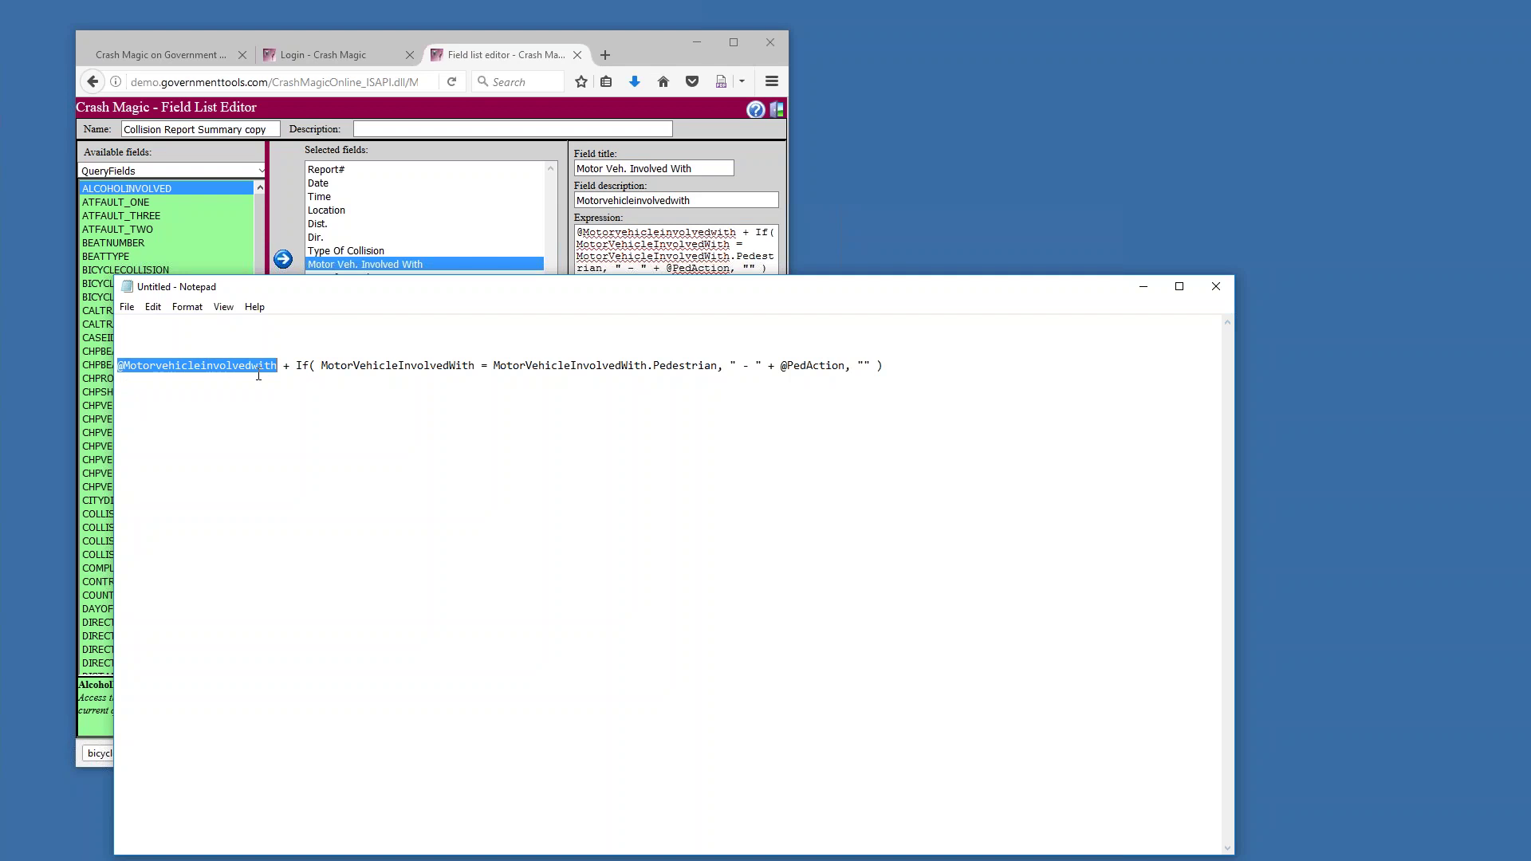
pyautogui.click(286, 367)
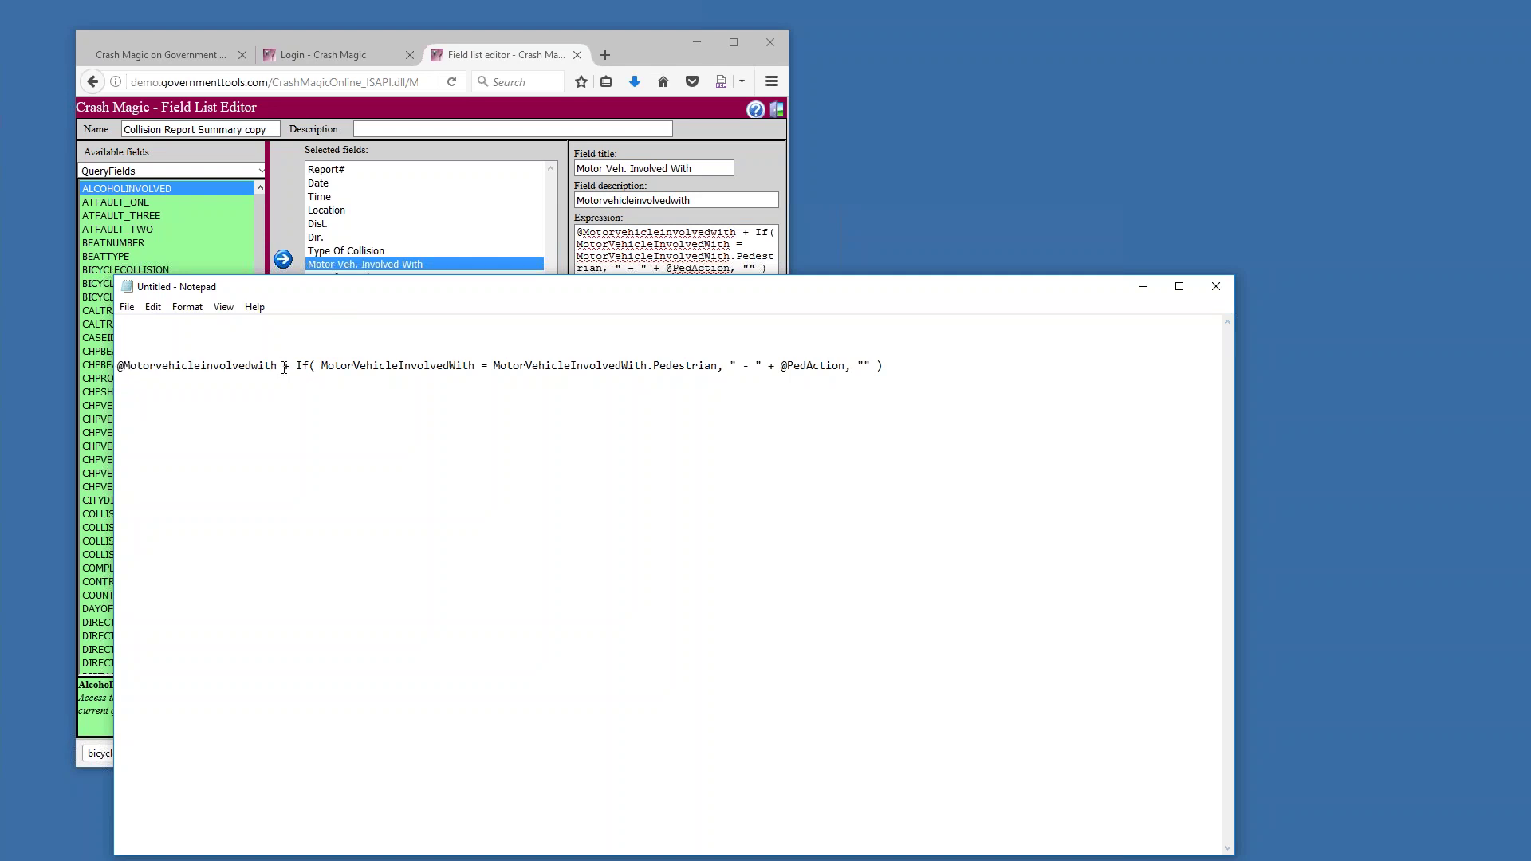
pyautogui.moveTo(276, 365); pyautogui.dragTo(116, 360)
pyautogui.moveTo(284, 366); pyautogui.dragTo(317, 367)
pyautogui.click(301, 369)
pyautogui.moveTo(321, 368); pyautogui.dragTo(477, 370)
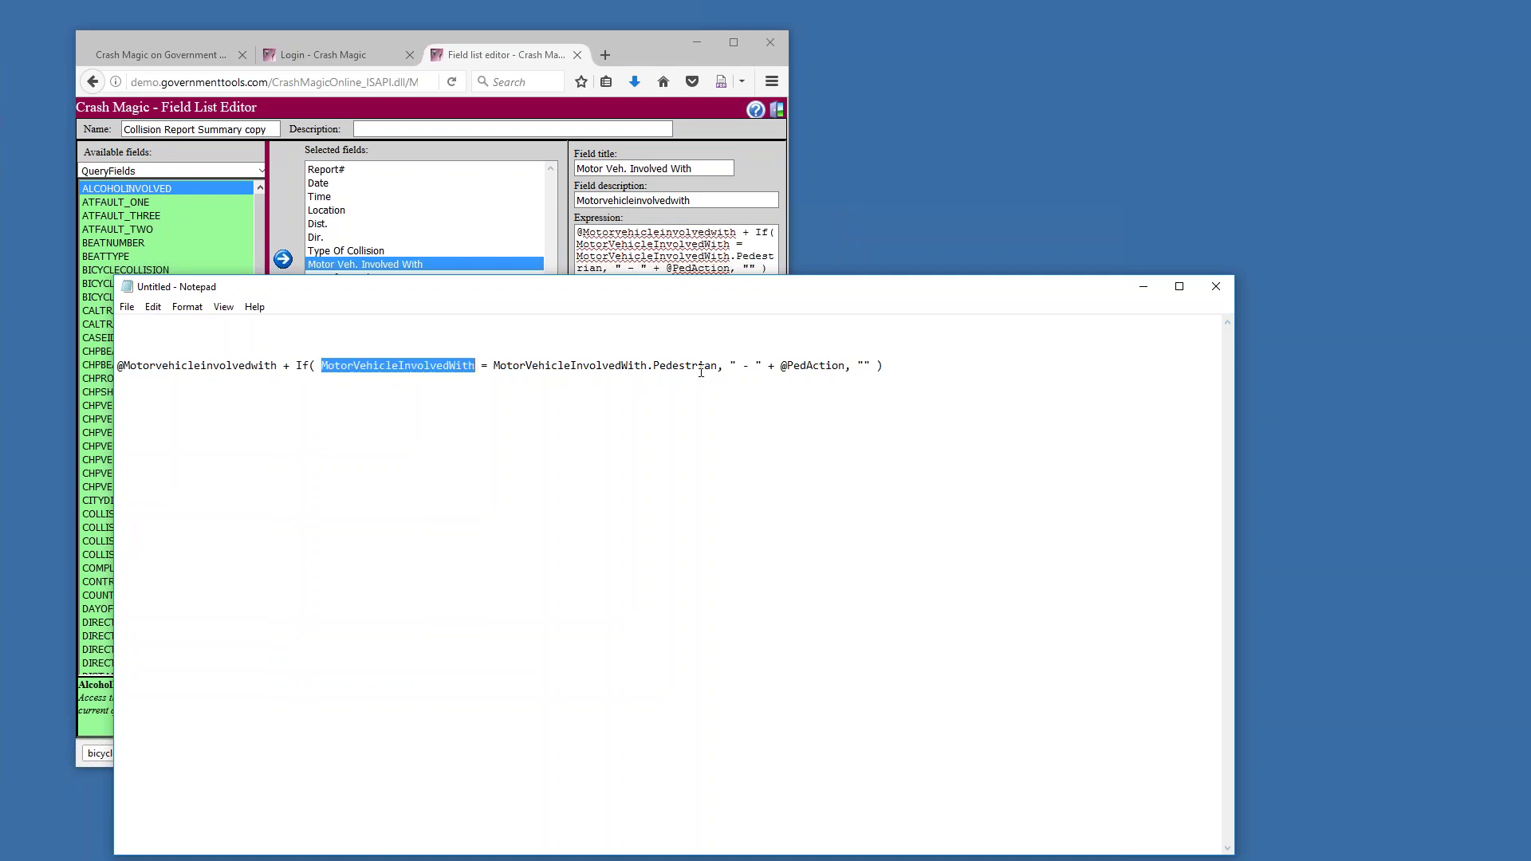
pyautogui.moveTo(719, 367); pyautogui.dragTo(494, 367)
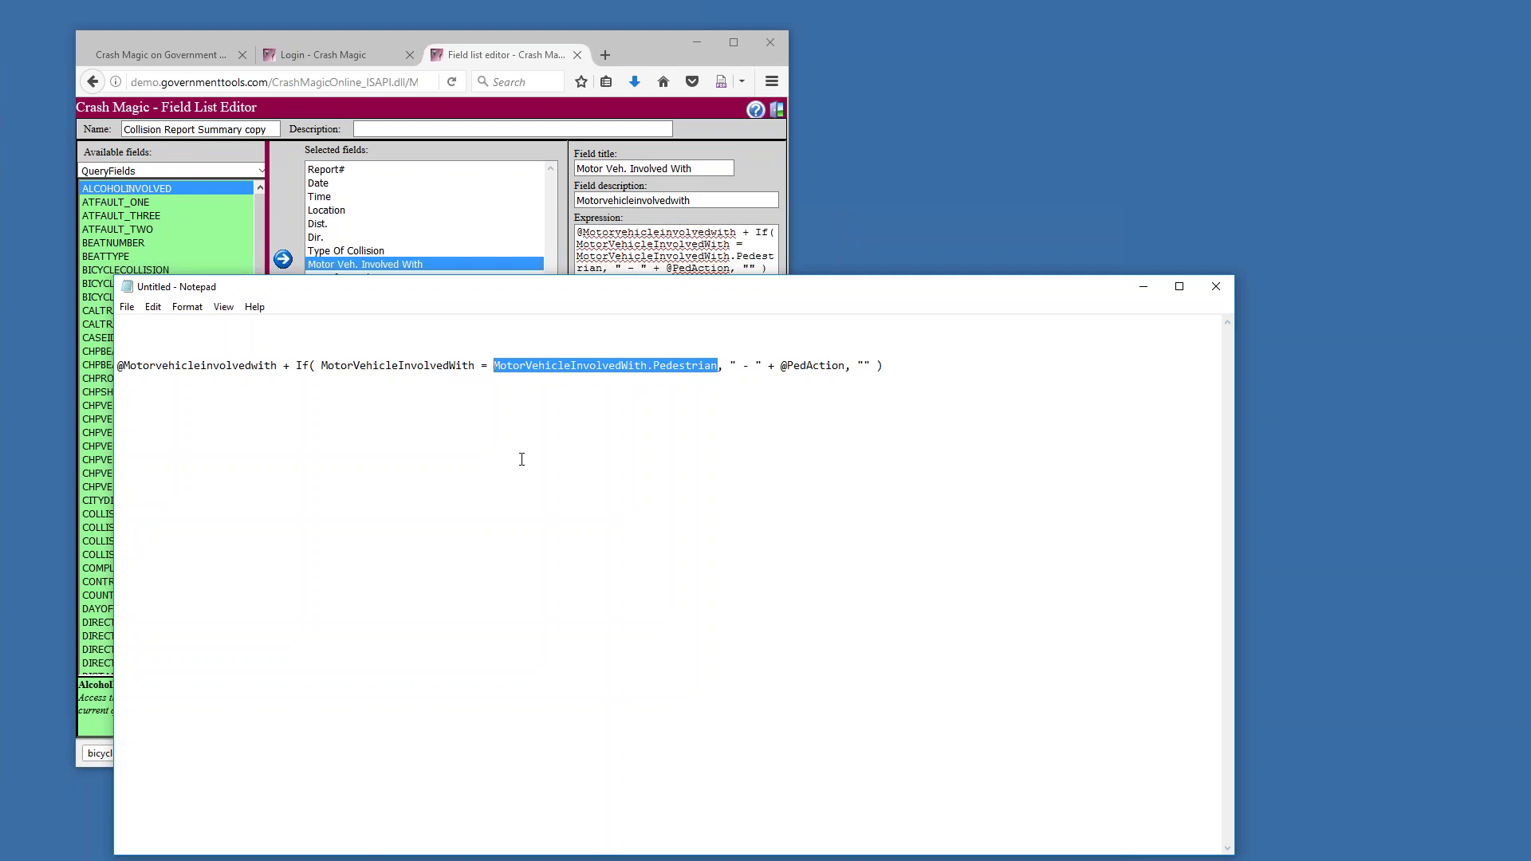
pyautogui.moveTo(323, 366); pyautogui.dragTo(718, 367)
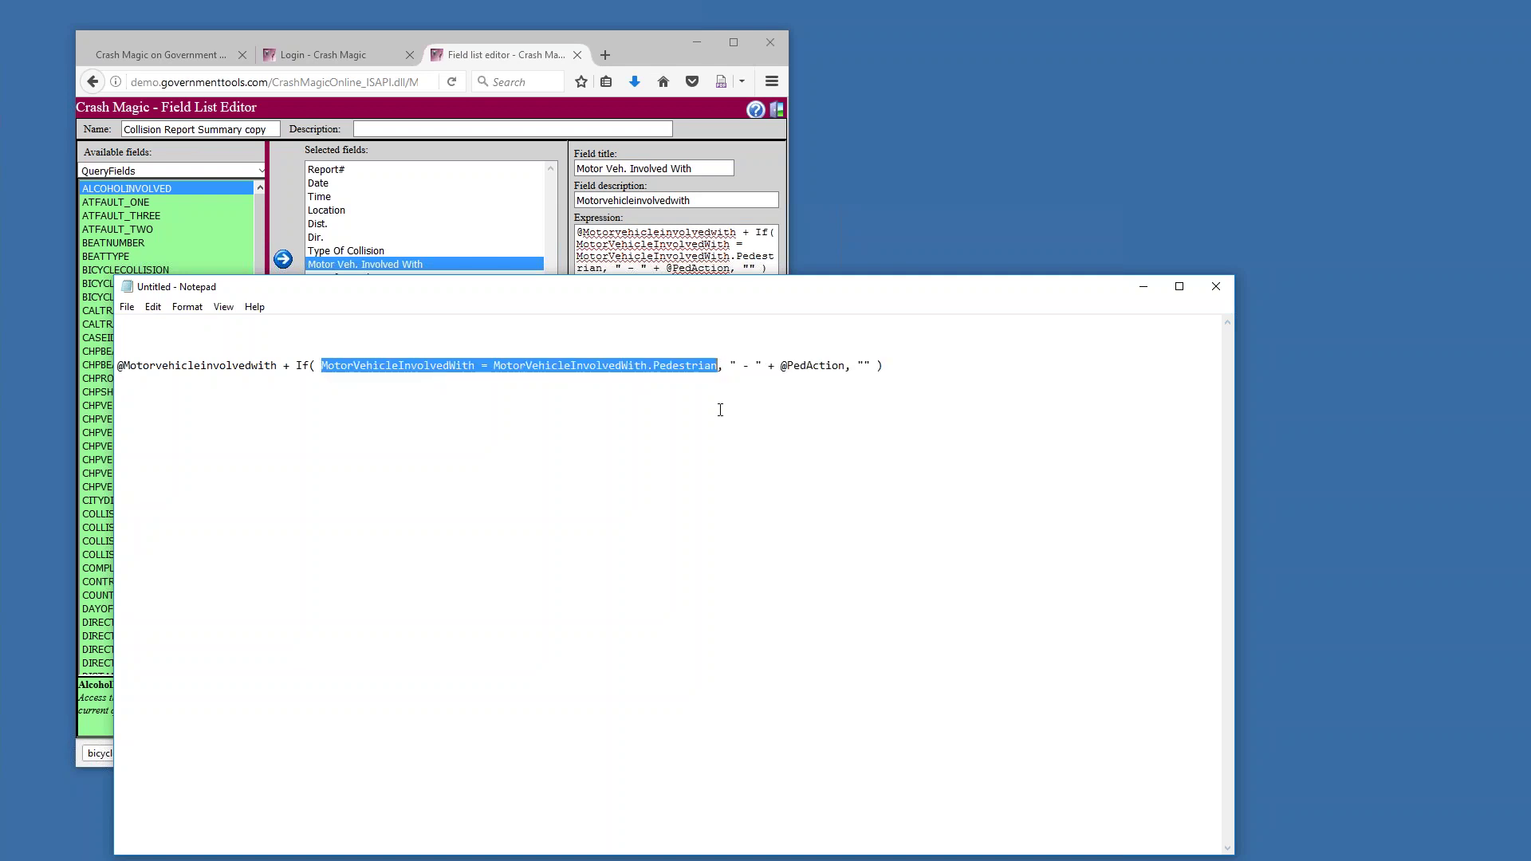
pyautogui.moveTo(729, 366); pyautogui.dragTo(764, 366)
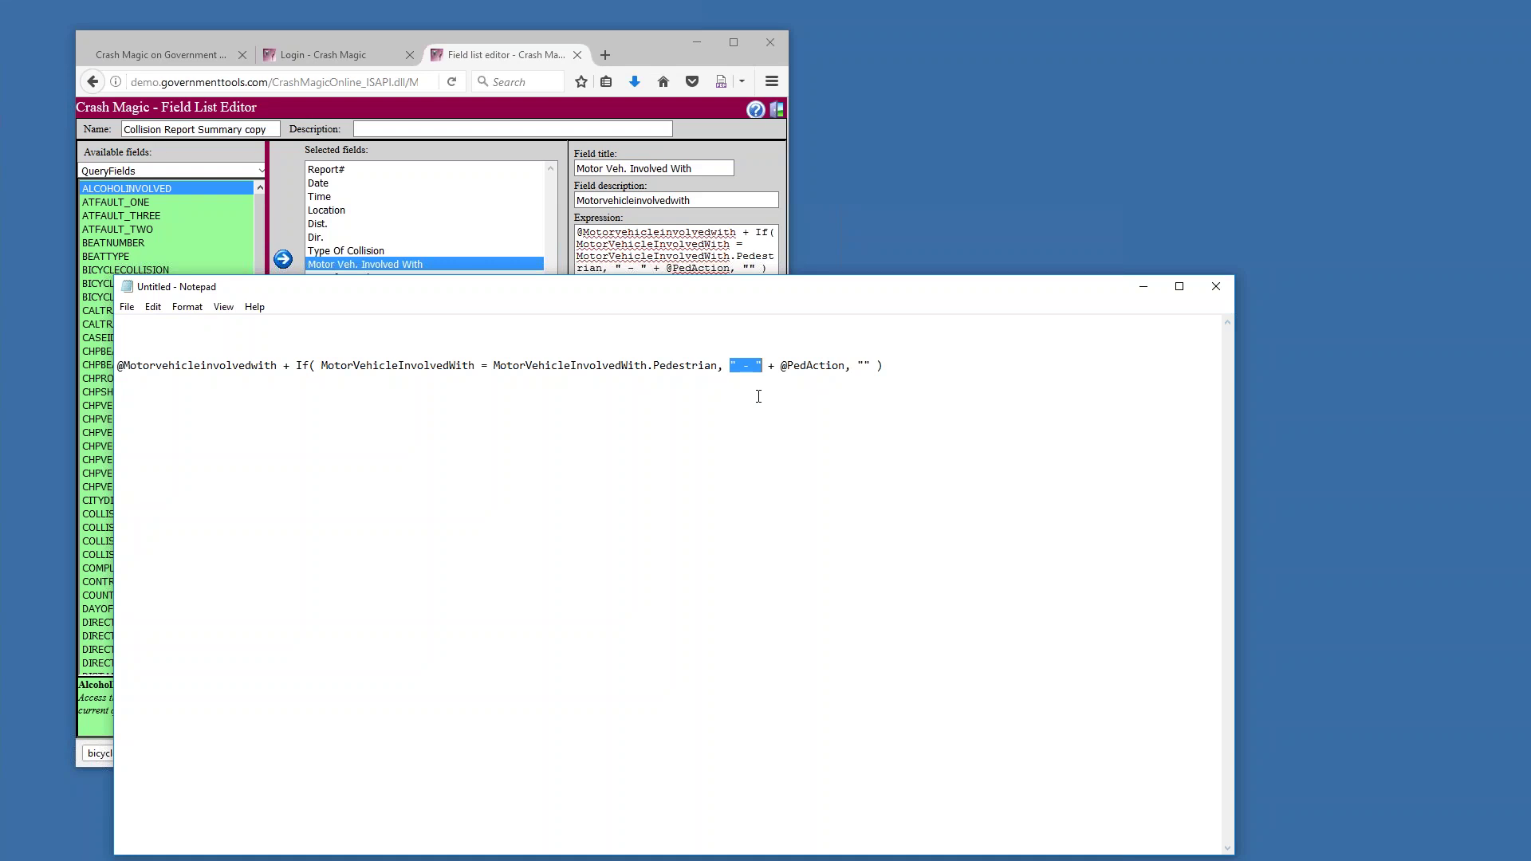
pyautogui.moveTo(782, 368); pyautogui.dragTo(845, 371)
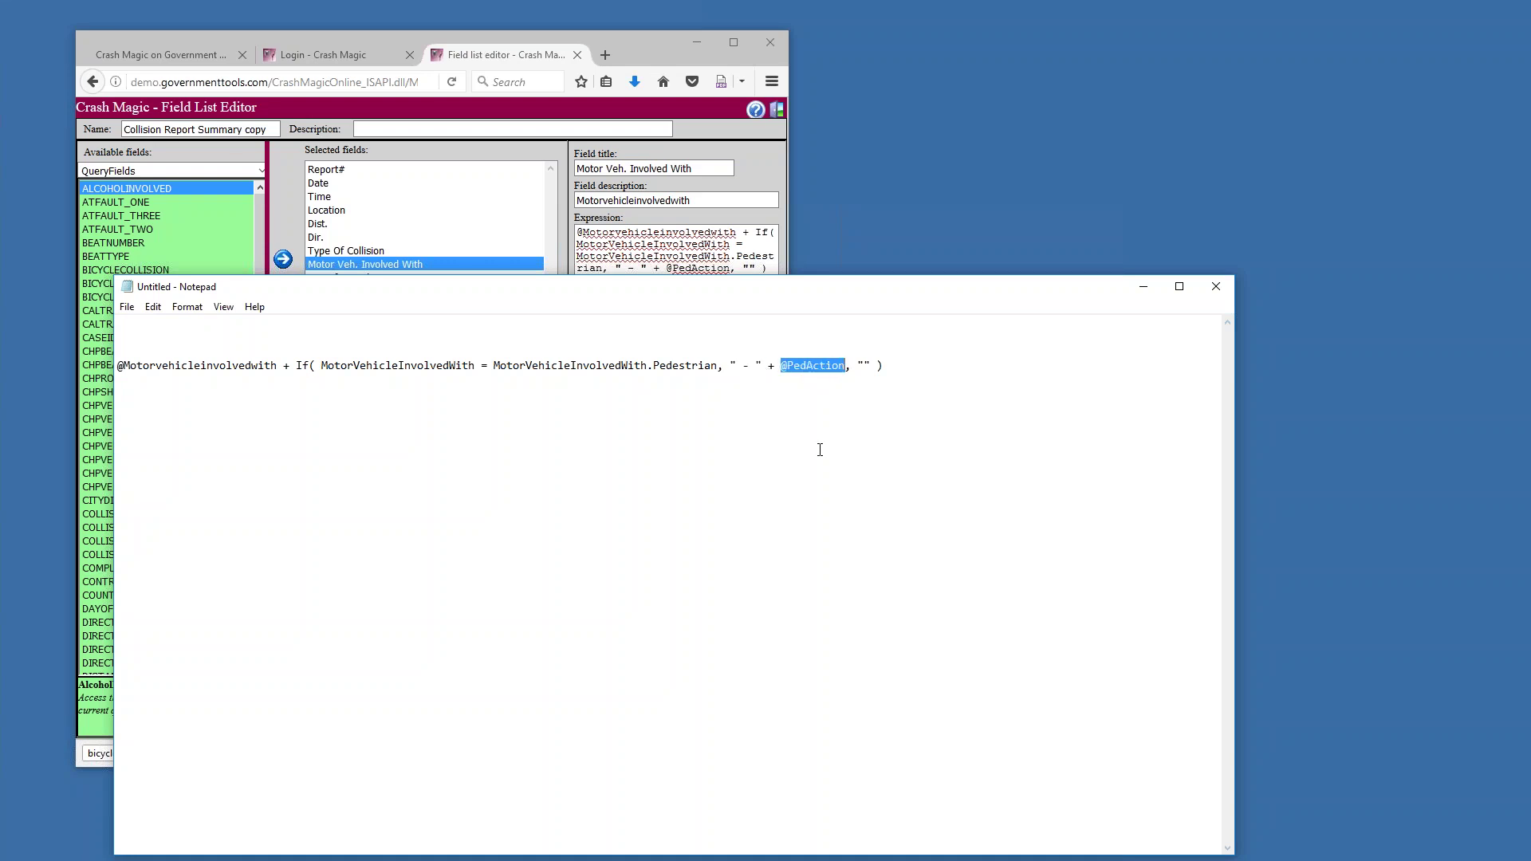
pyautogui.moveTo(858, 365); pyautogui.dragTo(871, 364)
pyautogui.moveTo(728, 366); pyautogui.dragTo(846, 367)
pyautogui.moveTo(857, 366); pyautogui.dragTo(877, 366)
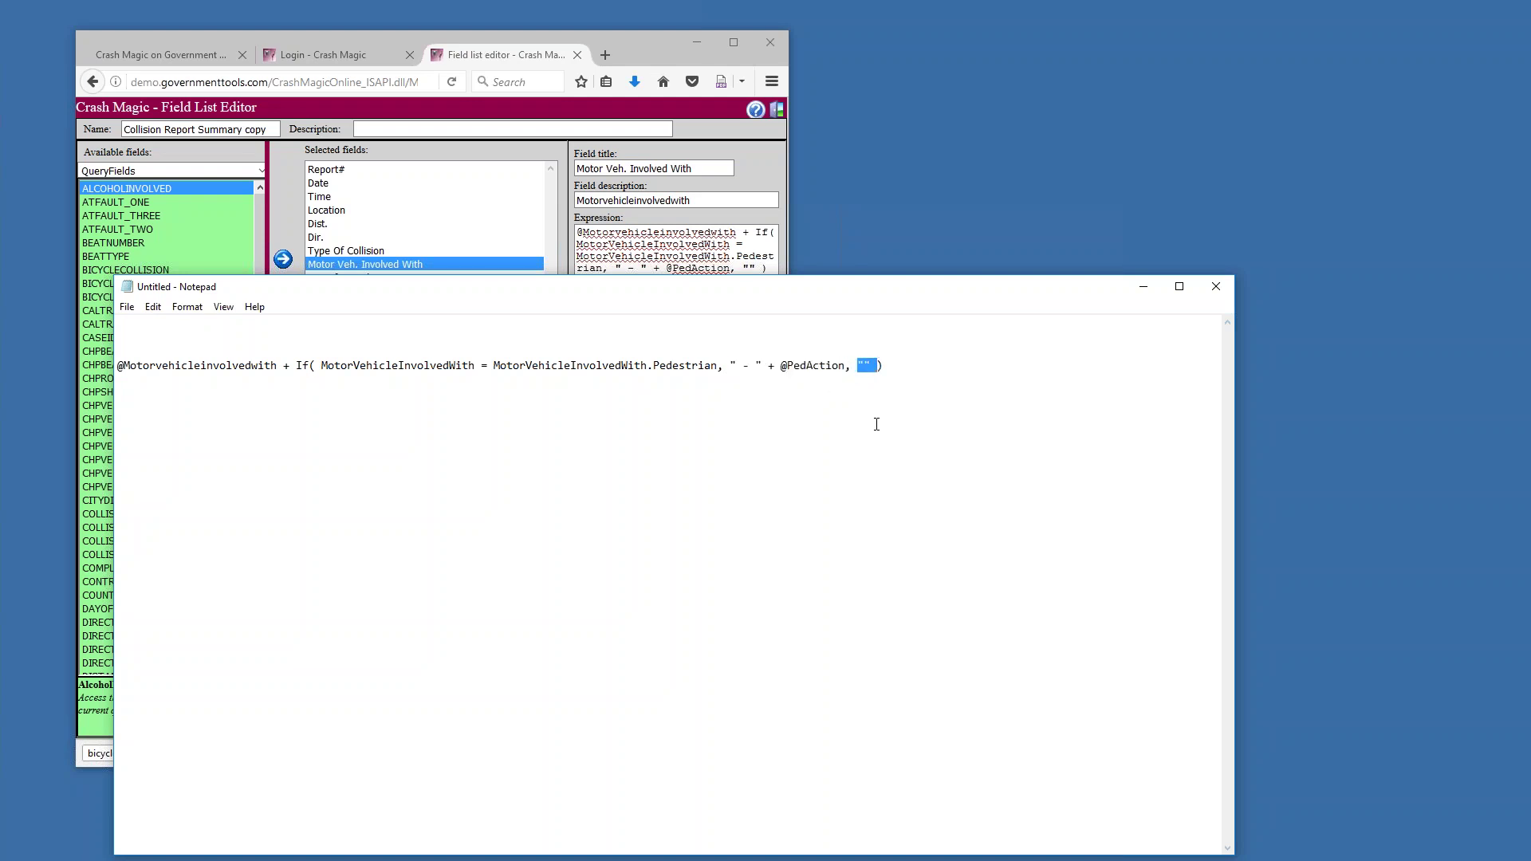
pyautogui.click(1216, 286)
pyautogui.click(792, 439)
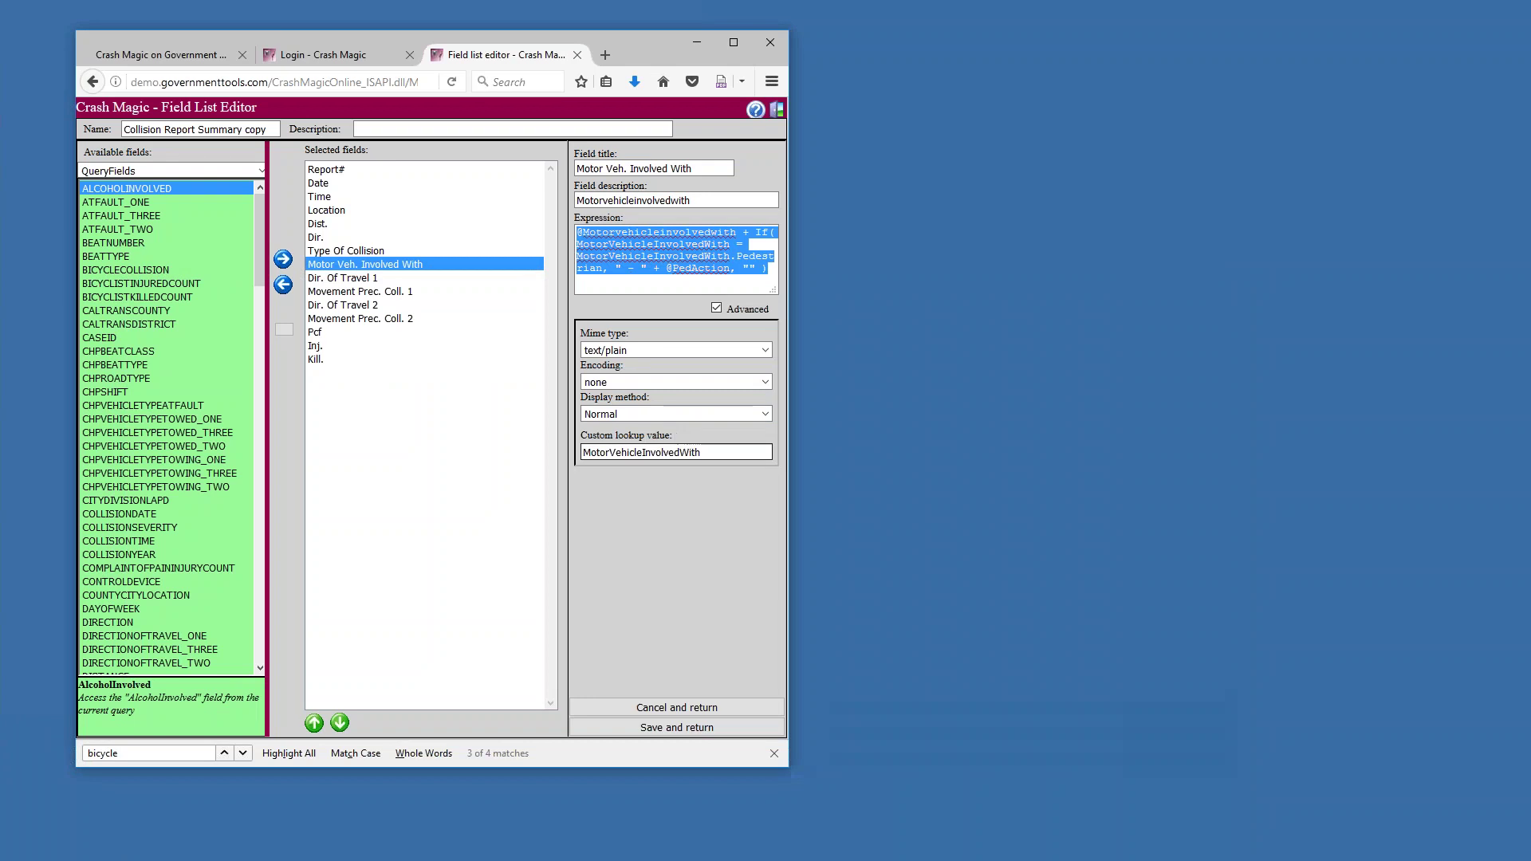
# Delete the MotorVehicleInvolvedWith custom lookup value, review the expression's @ references, and save
pyautogui.doubleClick(705, 449)
pyautogui.press('BackSpace')
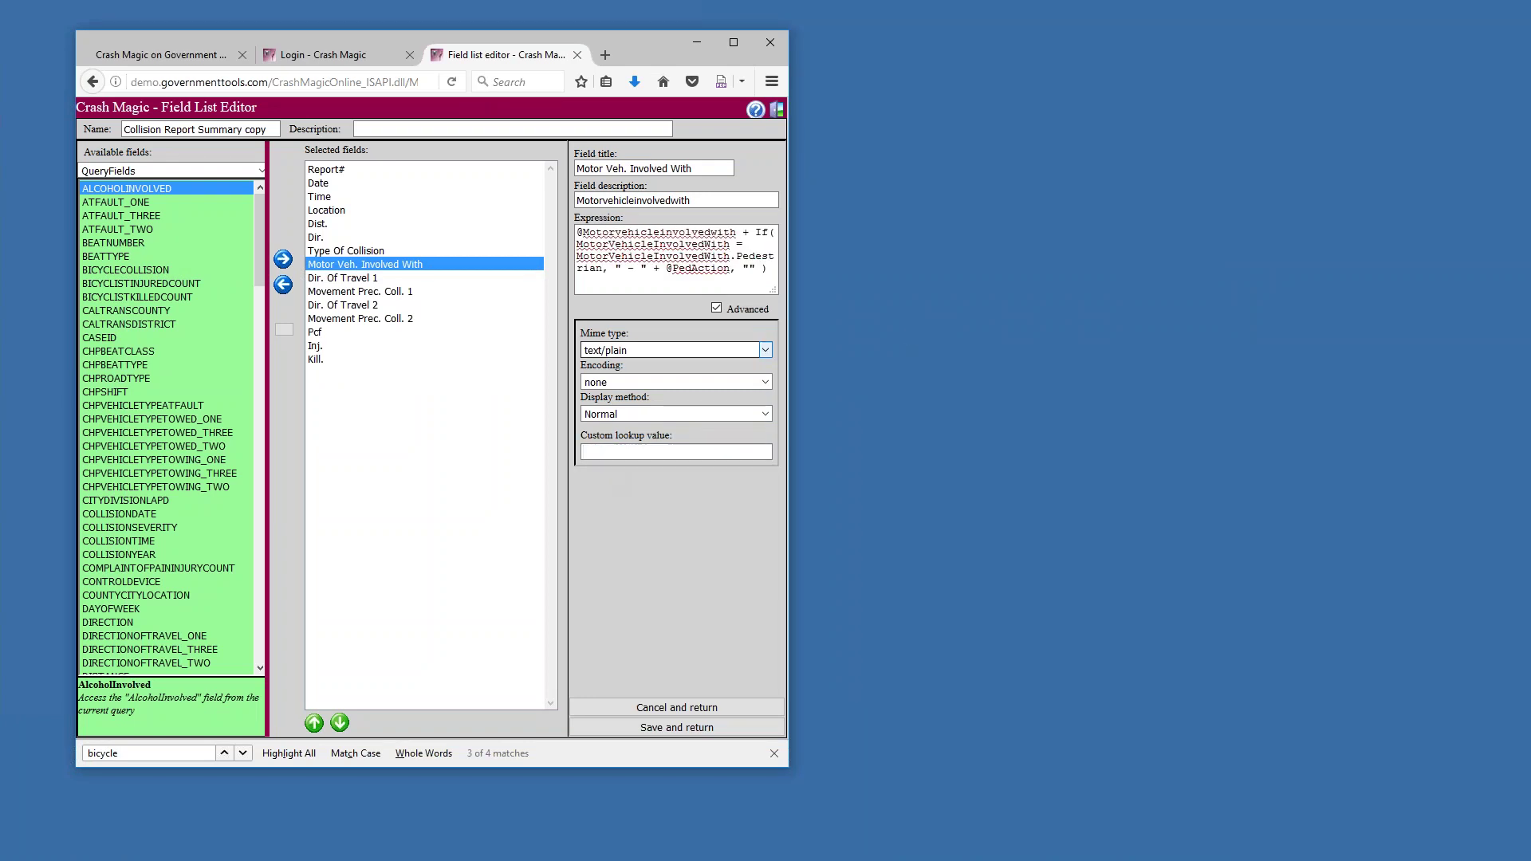
pyautogui.click(705, 232)
pyautogui.hotkey('ctrl', 'a')
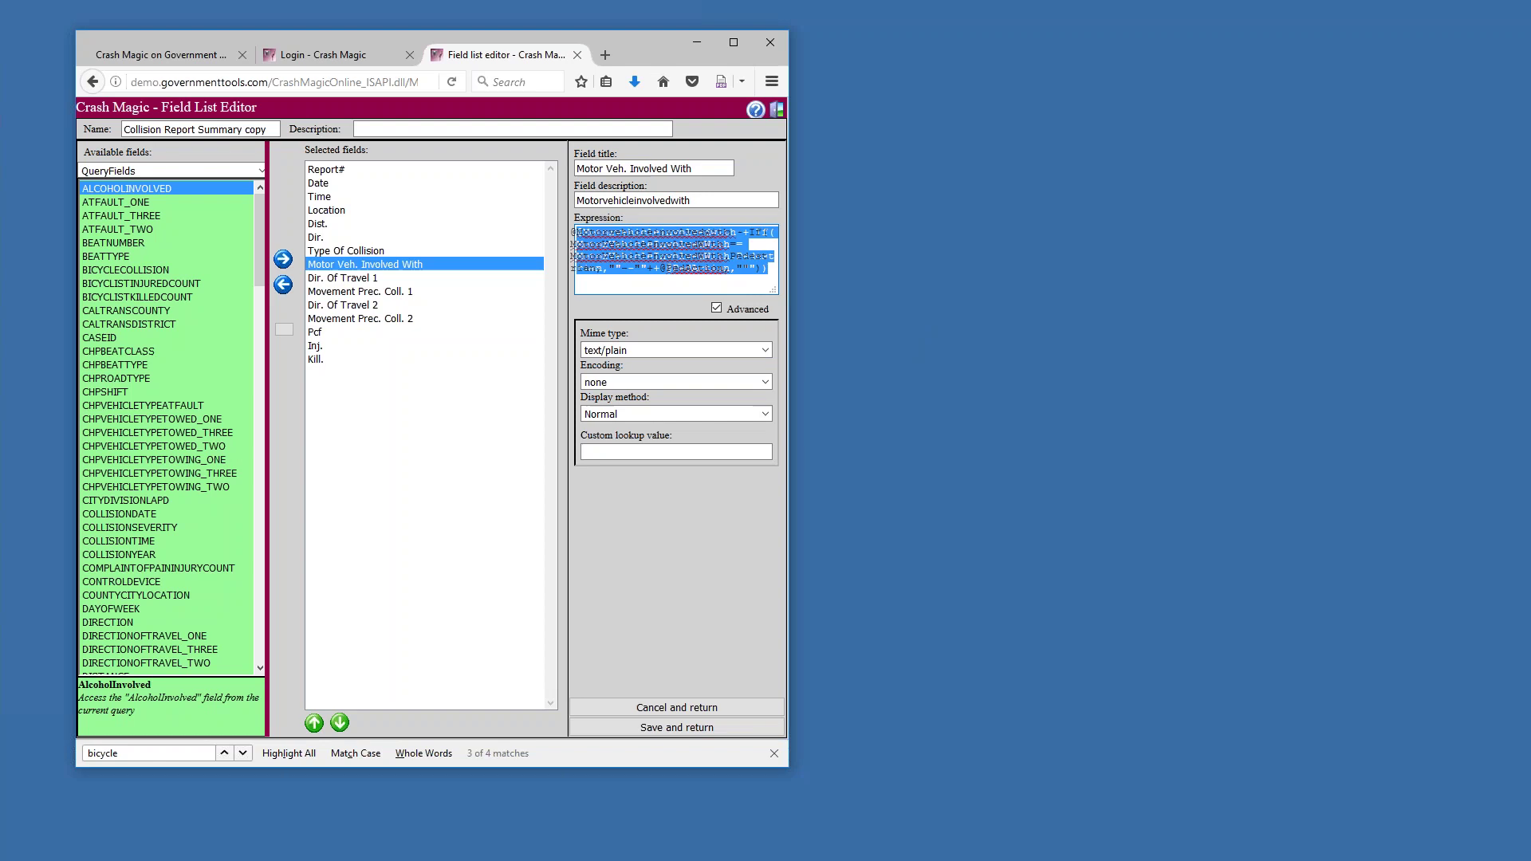
pyautogui.click(672, 270)
pyautogui.moveTo(672, 269); pyautogui.dragTo(666, 268)
pyautogui.moveTo(586, 232); pyautogui.dragTo(577, 232)
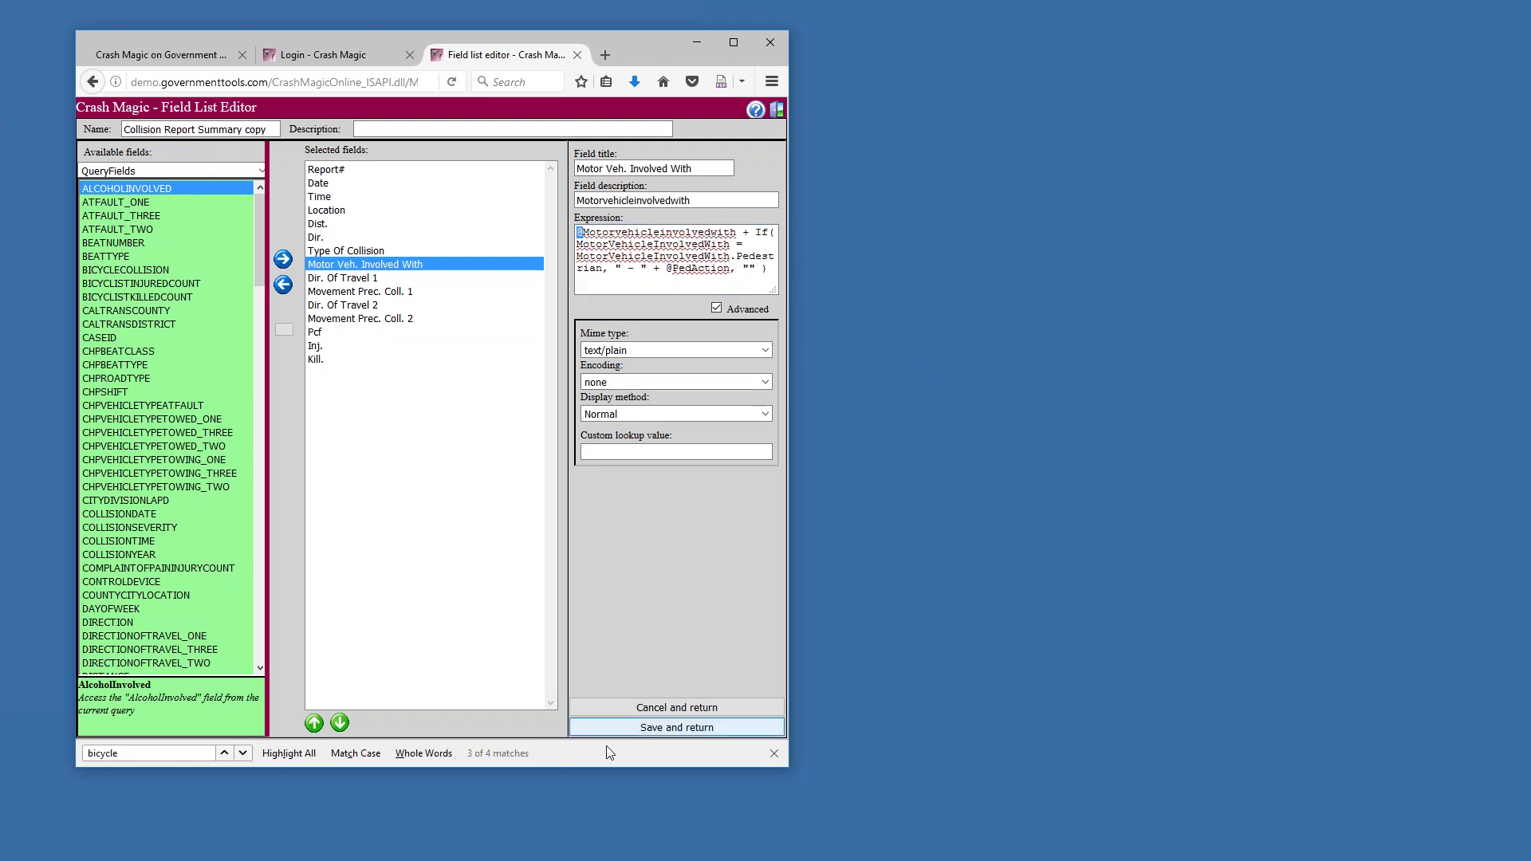
pyautogui.click(652, 728)
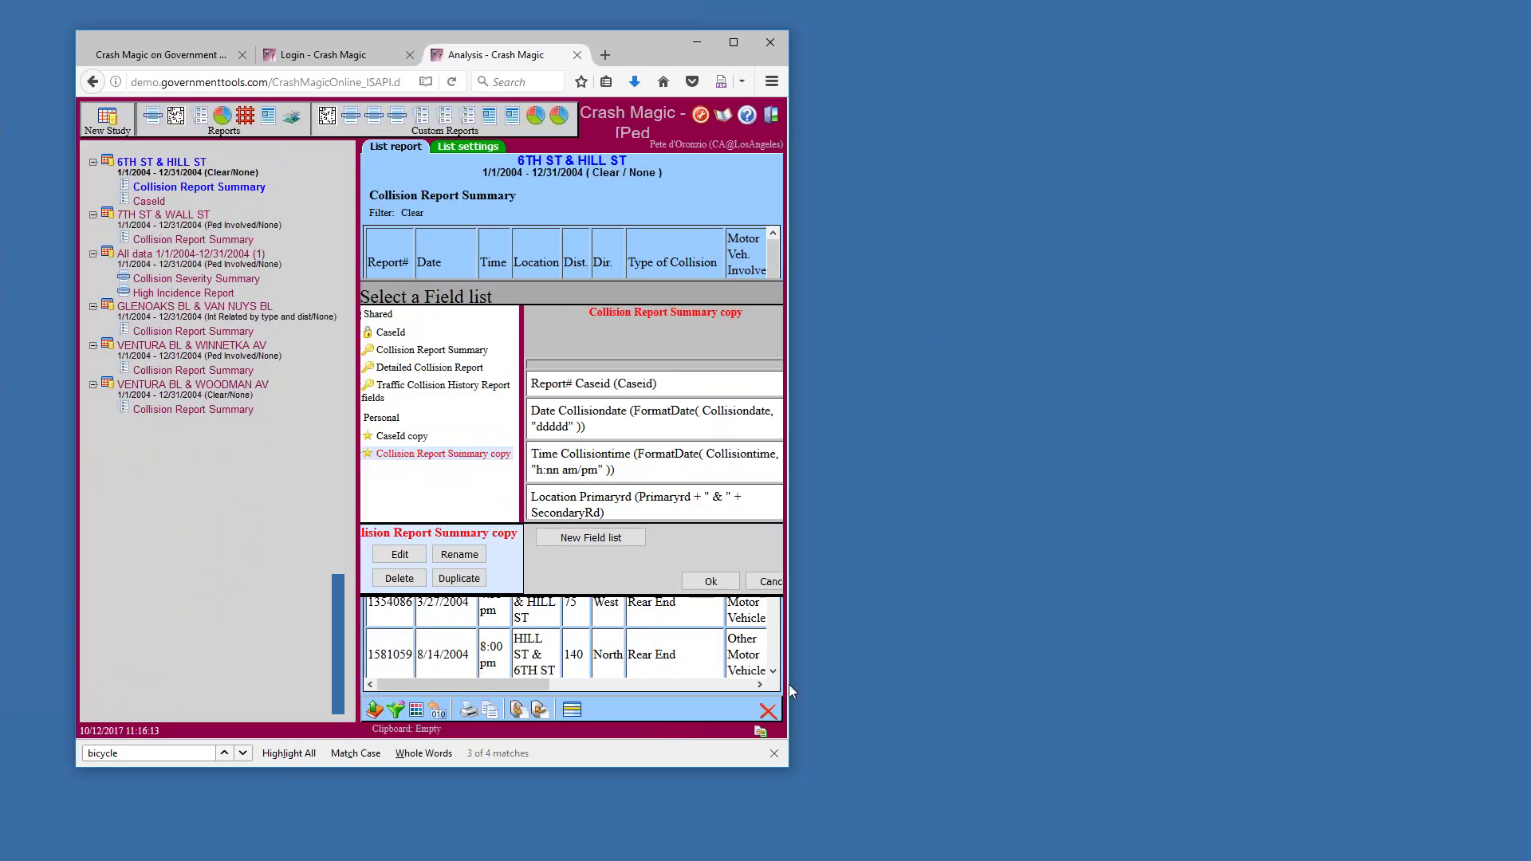
# Widen the window, confirm the field list, and check Motor Veh. Involved With values including pedestrian actions
pyautogui.moveTo(788, 685); pyautogui.dragTo(1235, 684)
pyautogui.click(925, 586)
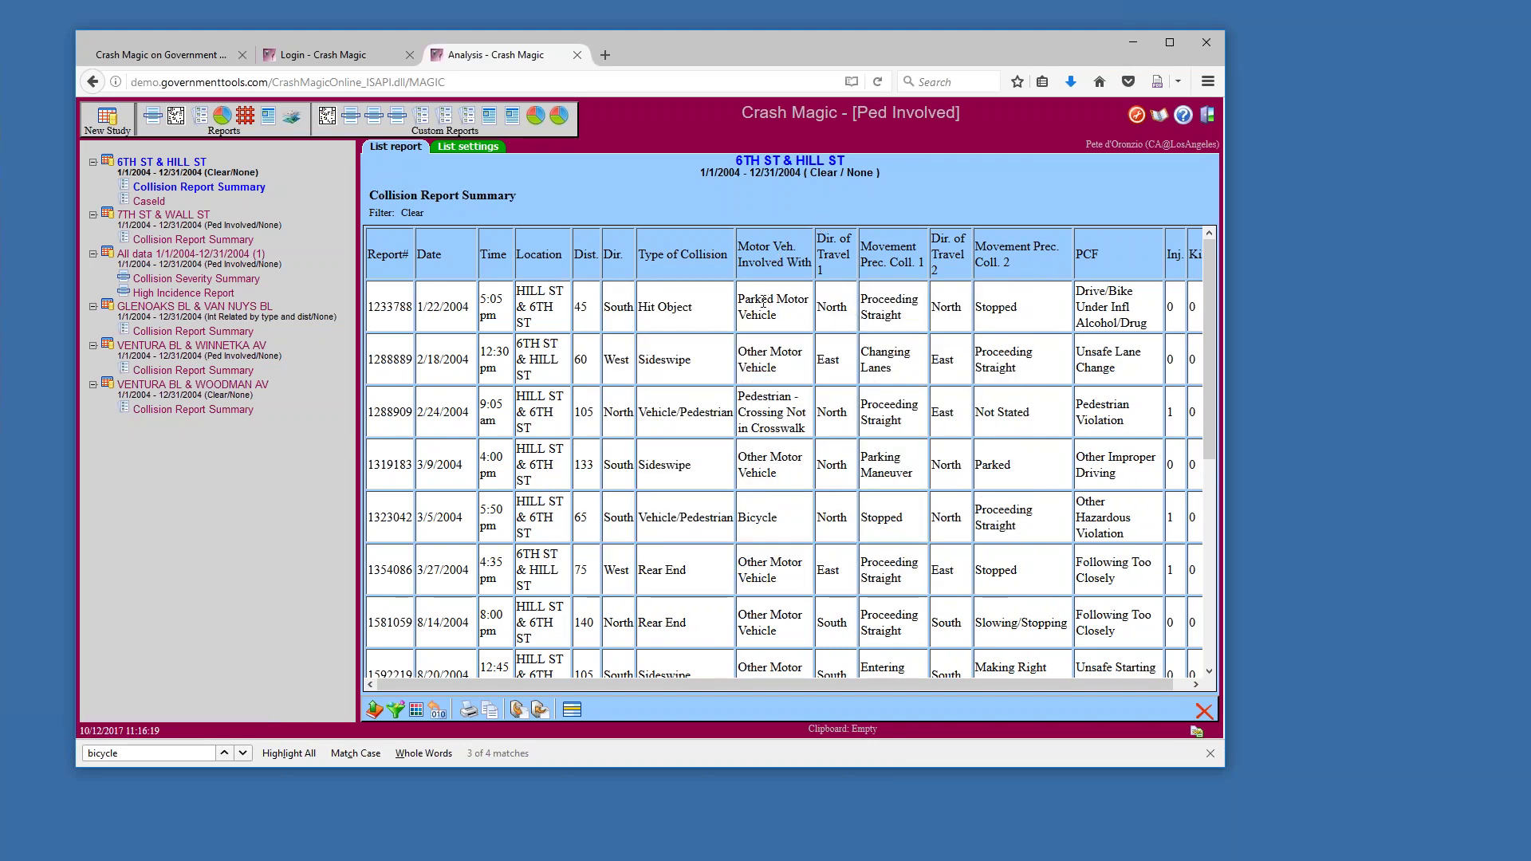
pyautogui.moveTo(776, 315); pyautogui.dragTo(738, 297)
pyautogui.moveTo(776, 368); pyautogui.dragTo(737, 352)
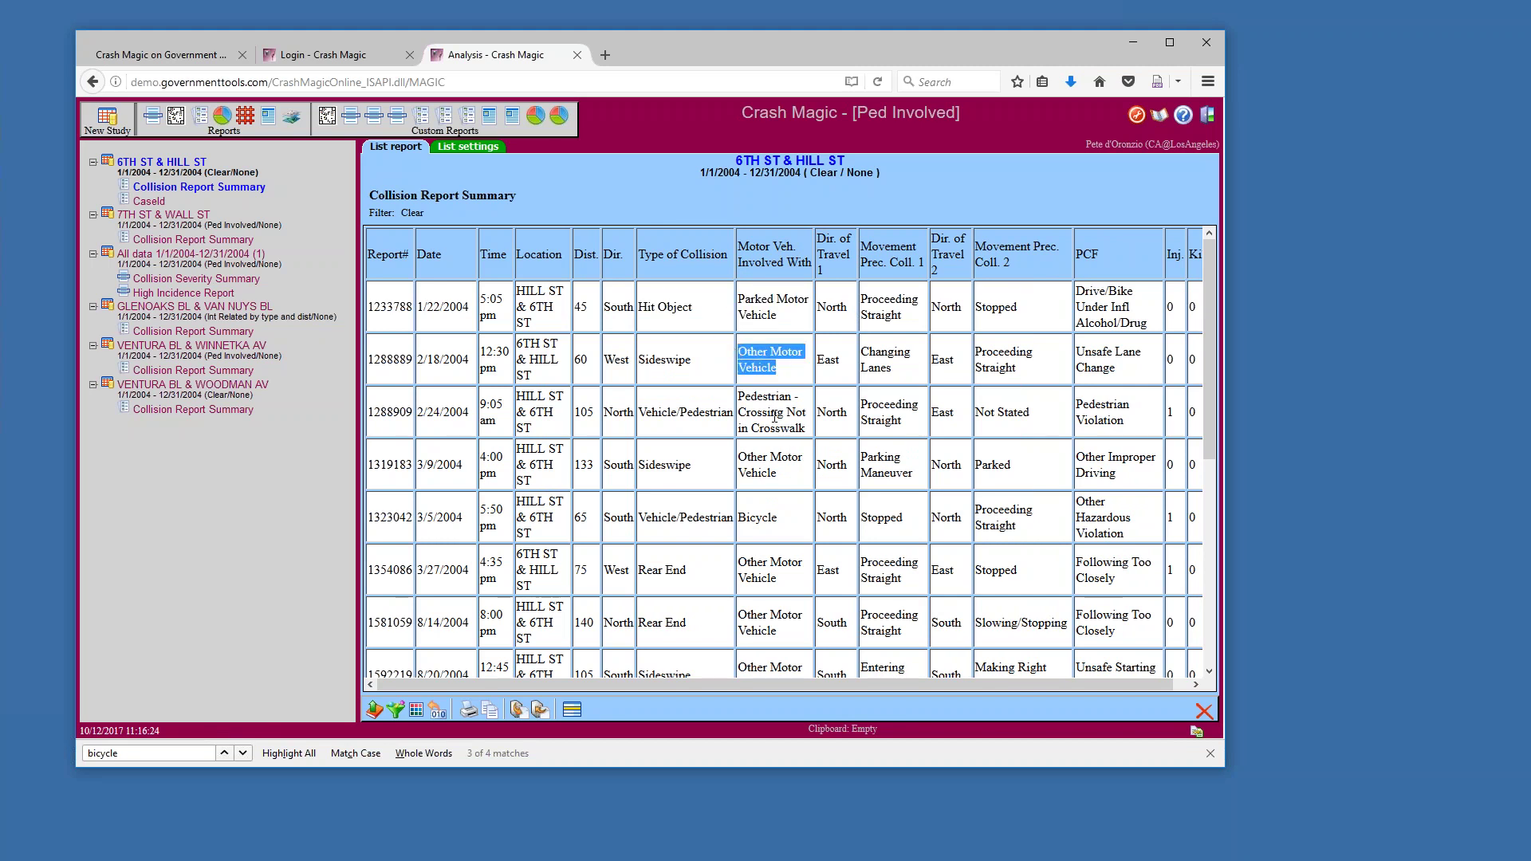
pyautogui.moveTo(738, 398); pyautogui.dragTo(805, 429)
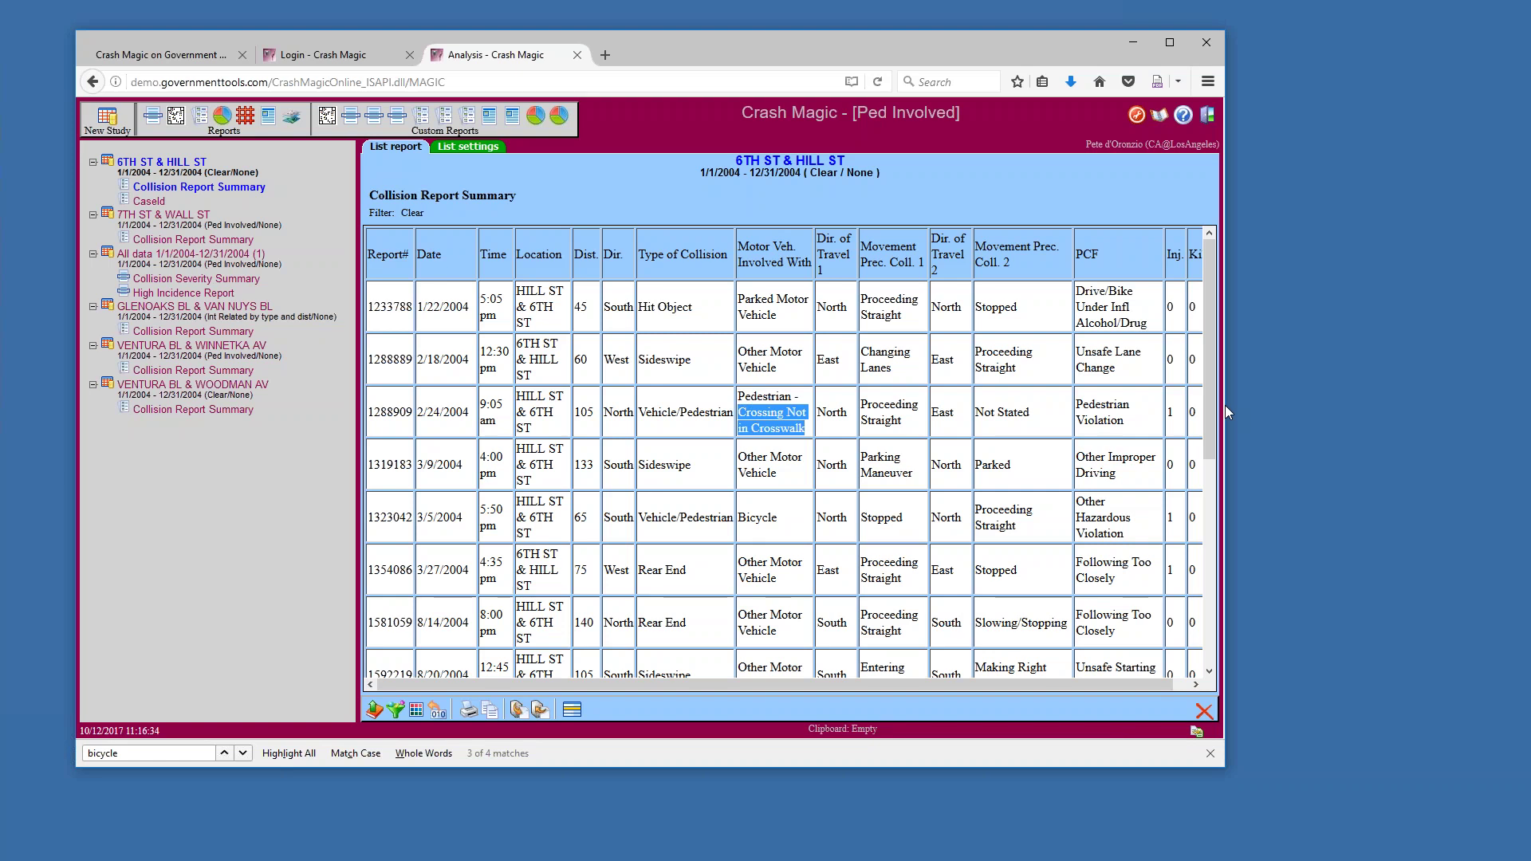
# Widen the browser further and inspect the Location column, starting with 6TH ST
pyautogui.moveTo(1292, 406); pyautogui.dragTo(1446, 408)
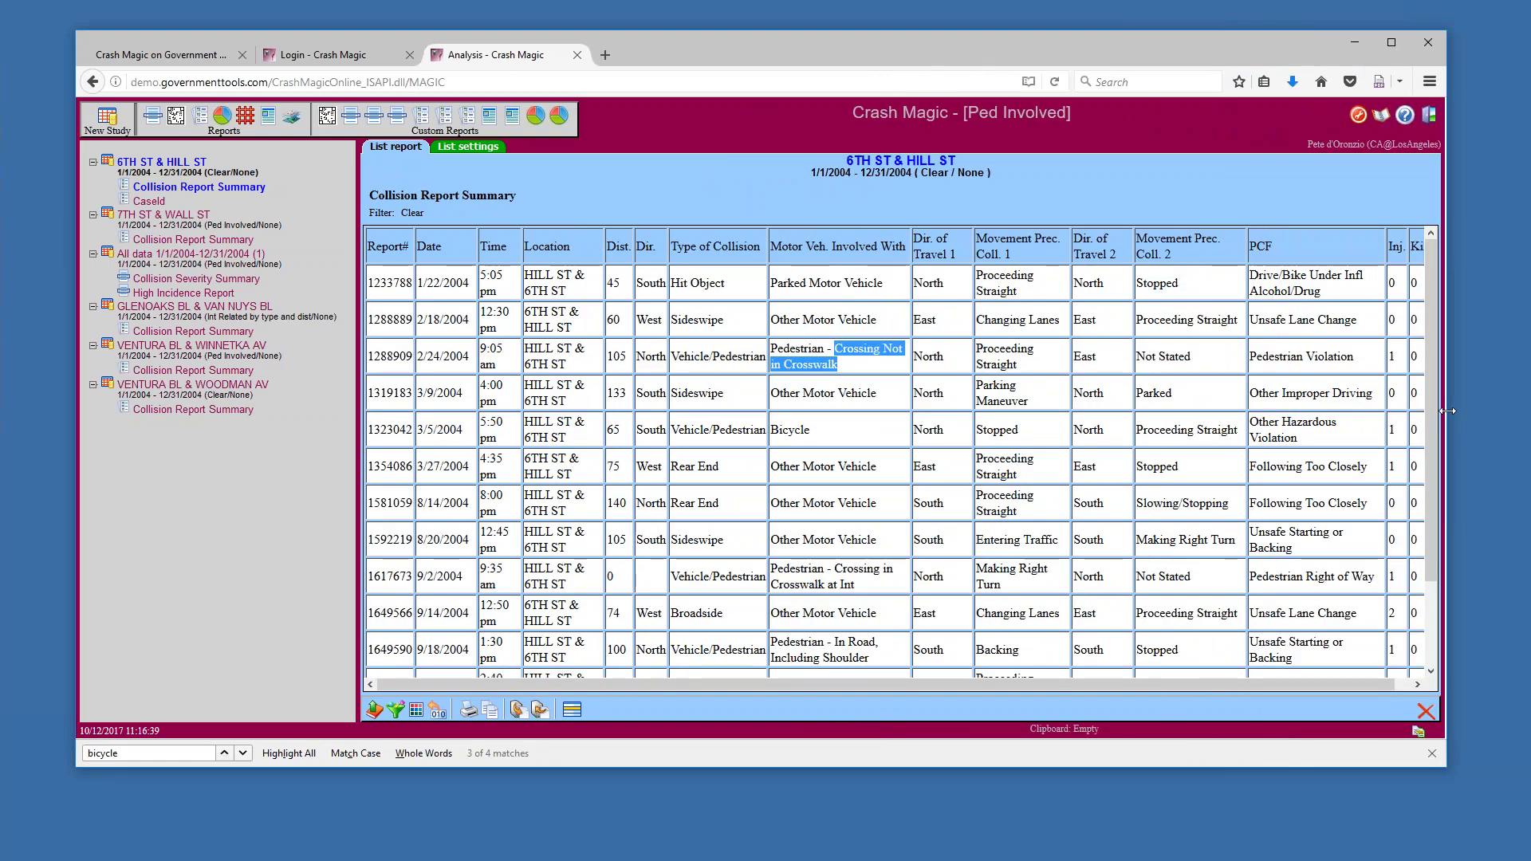
pyautogui.moveTo(524, 247); pyautogui.dragTo(571, 247)
pyautogui.click(558, 269)
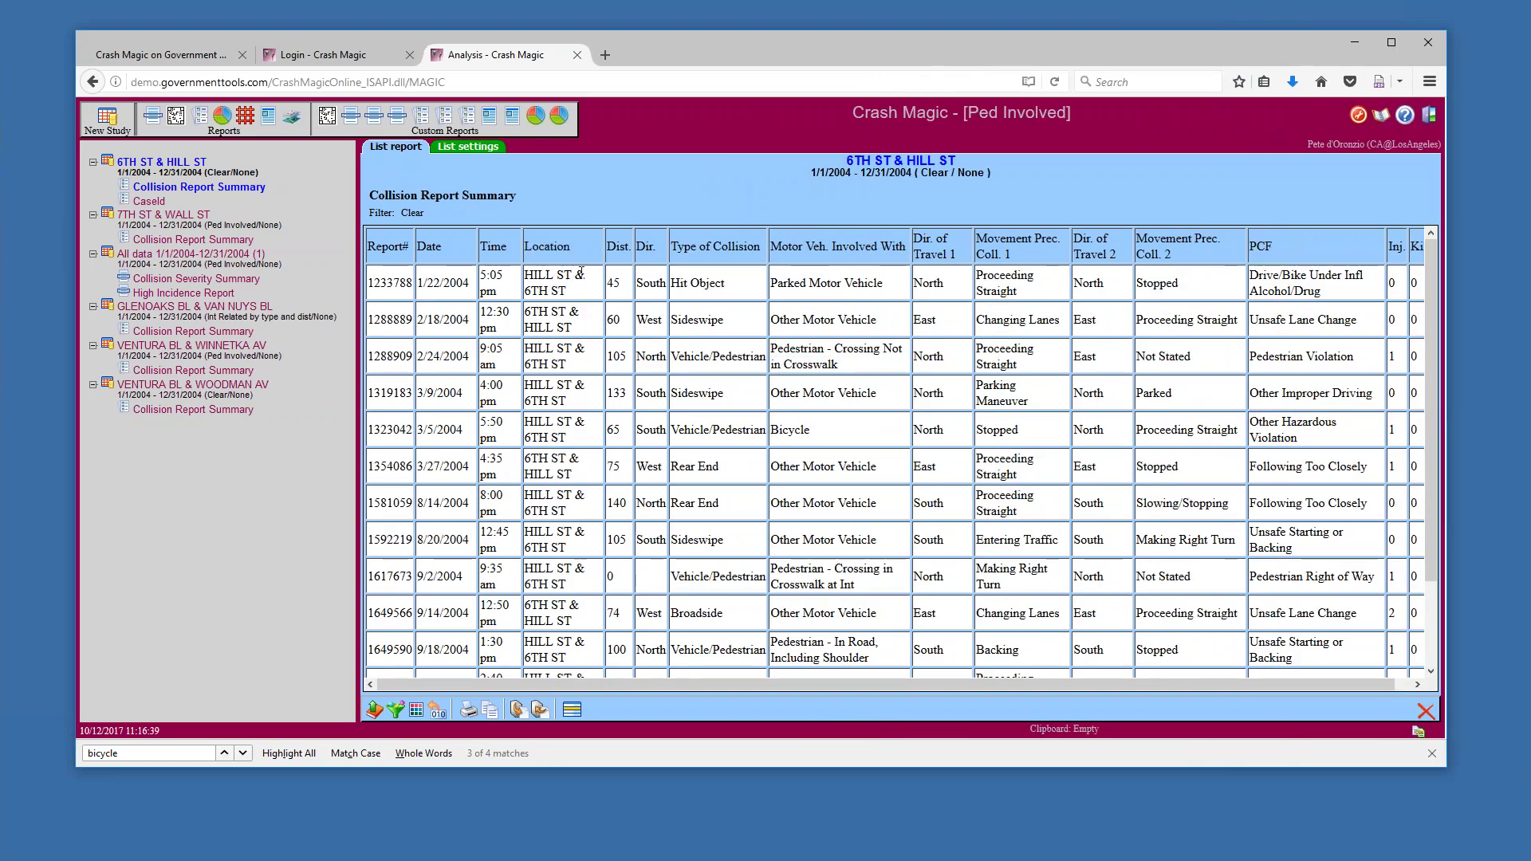
pyautogui.moveTo(568, 291); pyautogui.dragTo(526, 289)
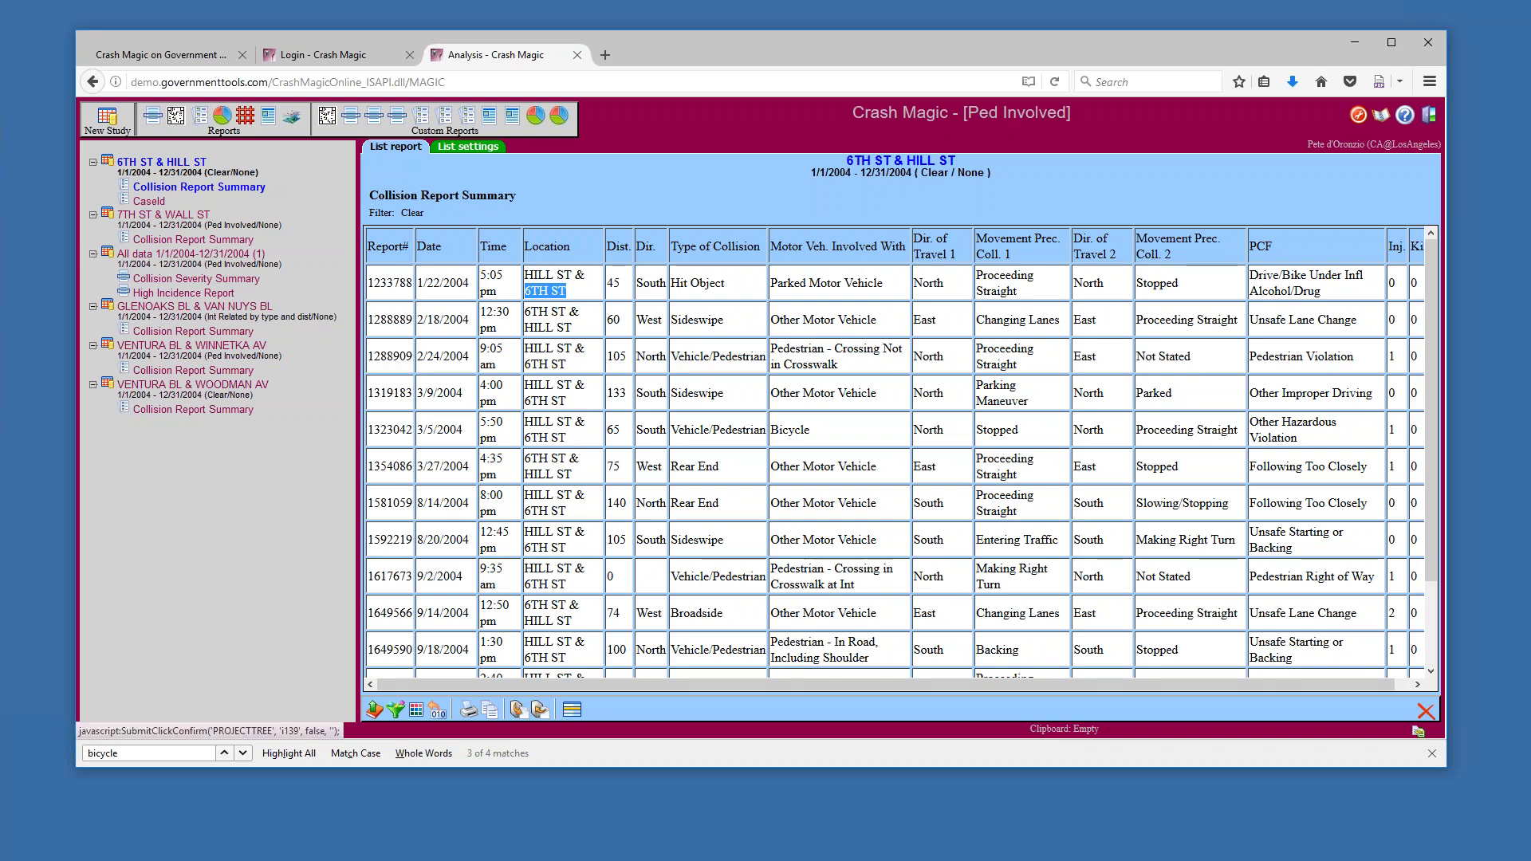
# Open the Four way intersection diagram, zoom in on the crash symbols, and open Diagram Settings
pyautogui.click(199, 187)
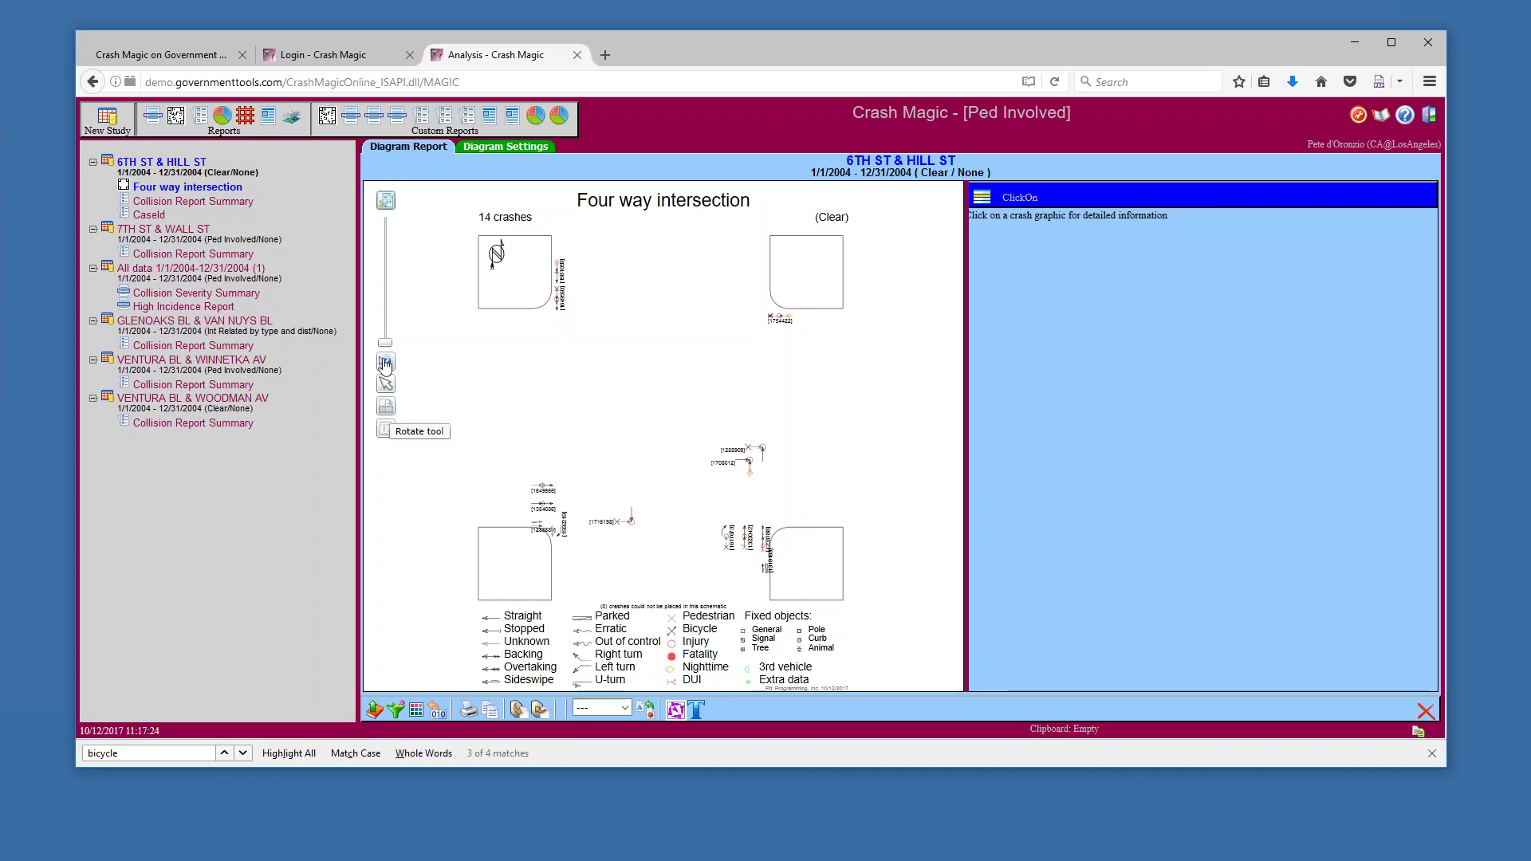
pyautogui.moveTo(386, 344); pyautogui.dragTo(386, 268)
pyautogui.moveTo(789, 379); pyautogui.dragTo(575, 365)
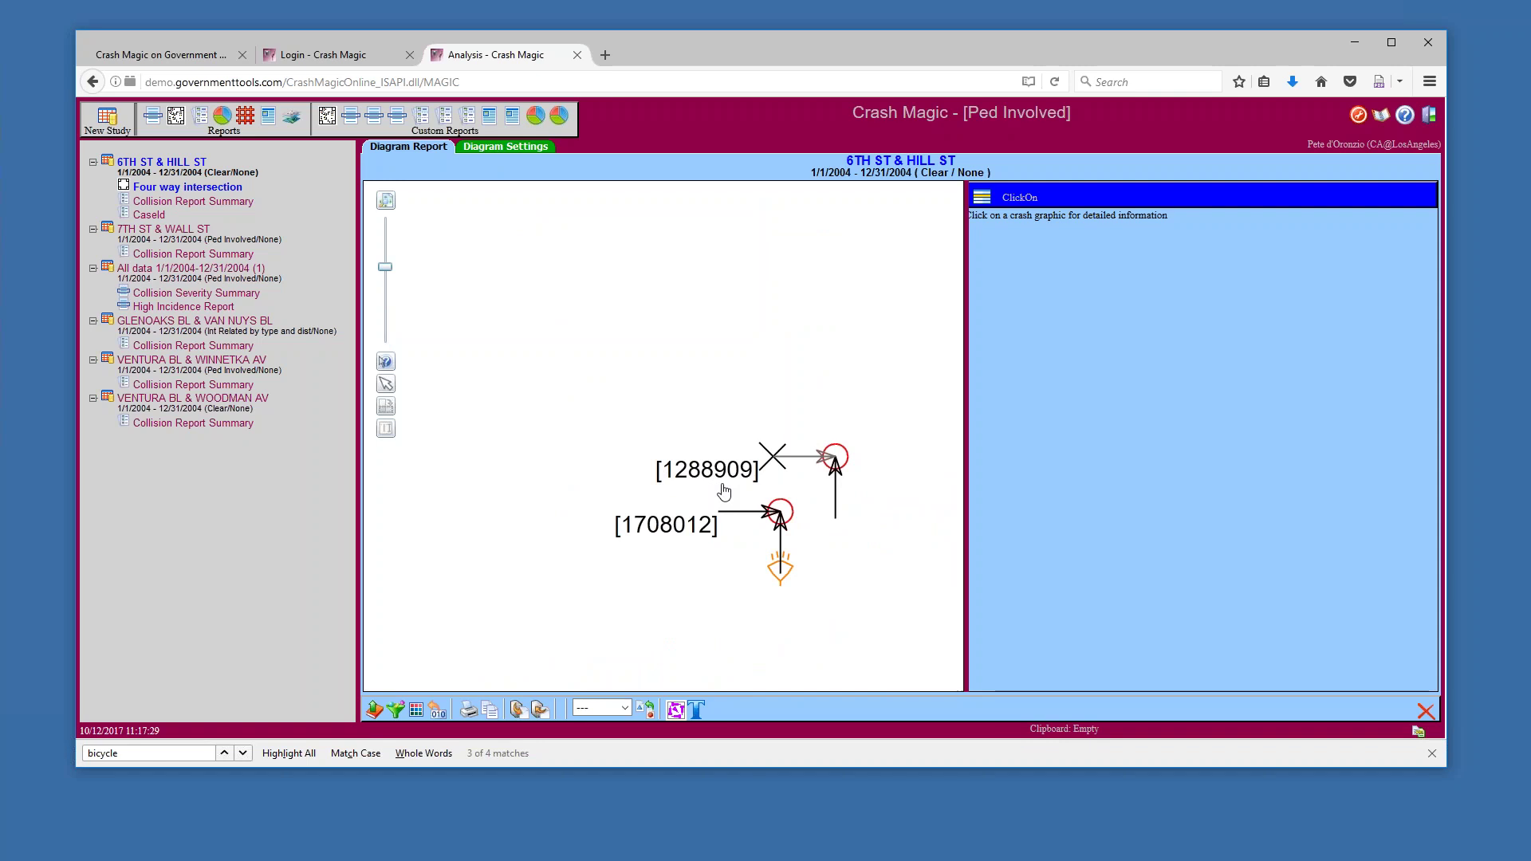
pyautogui.click(511, 149)
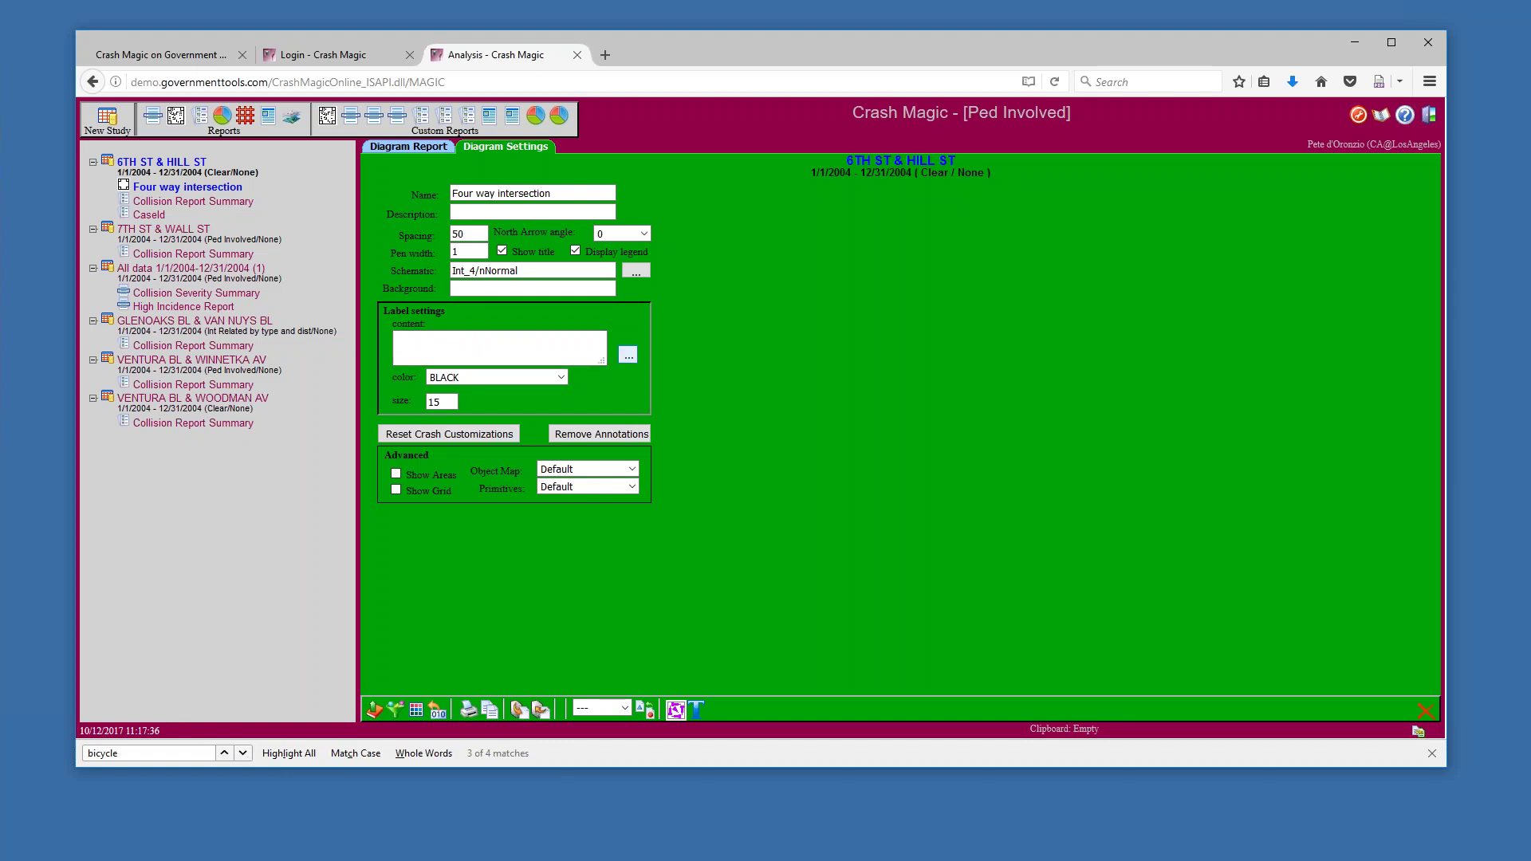
# Open the crash label content builder and pick CollisionDate from the field list
pyautogui.click(628, 355)
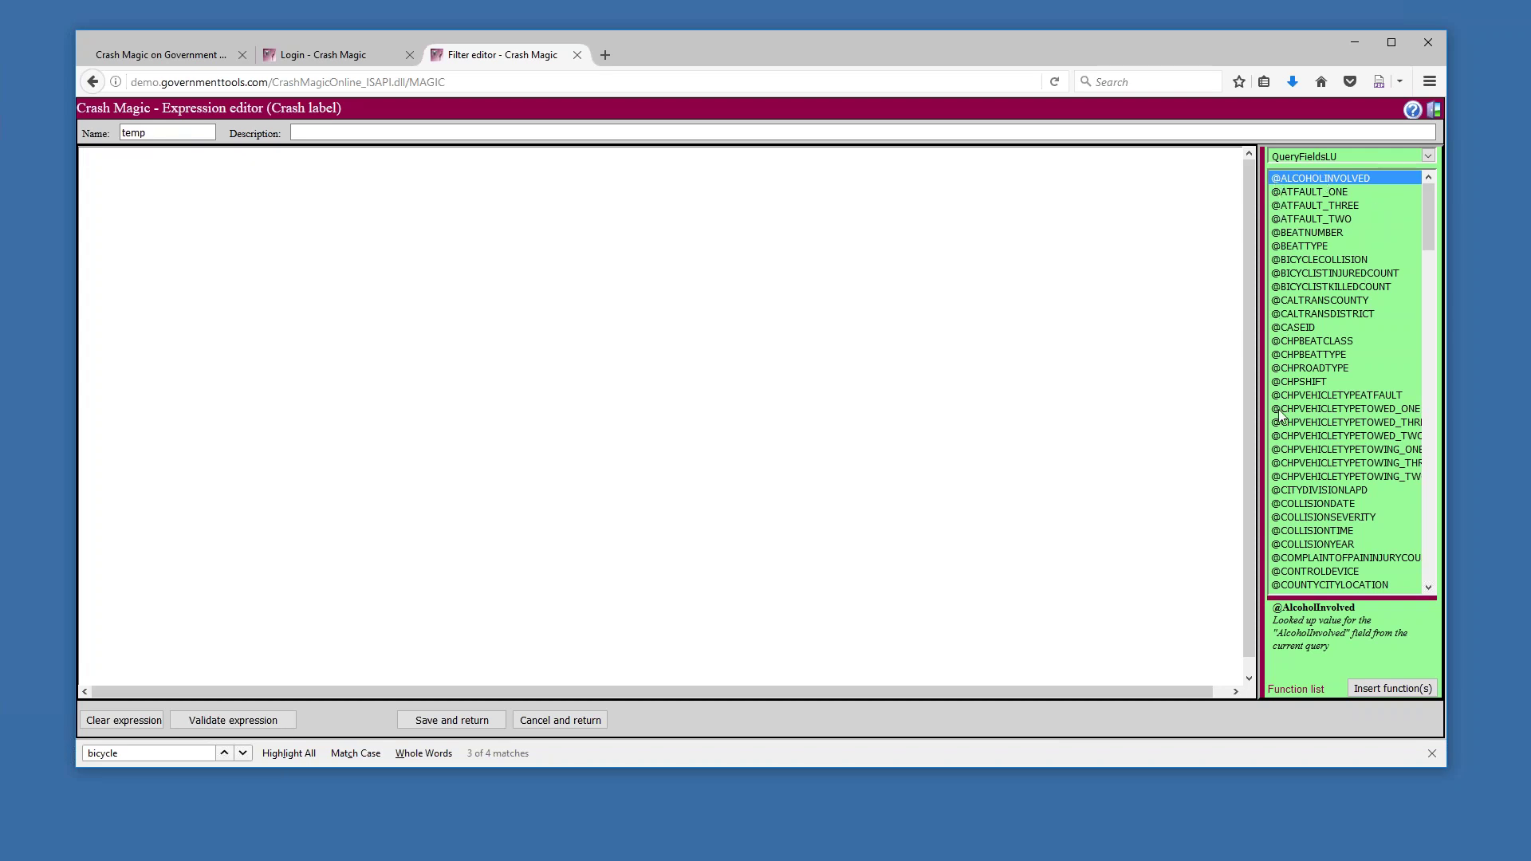
pyautogui.click(1321, 504)
pyautogui.click(1392, 688)
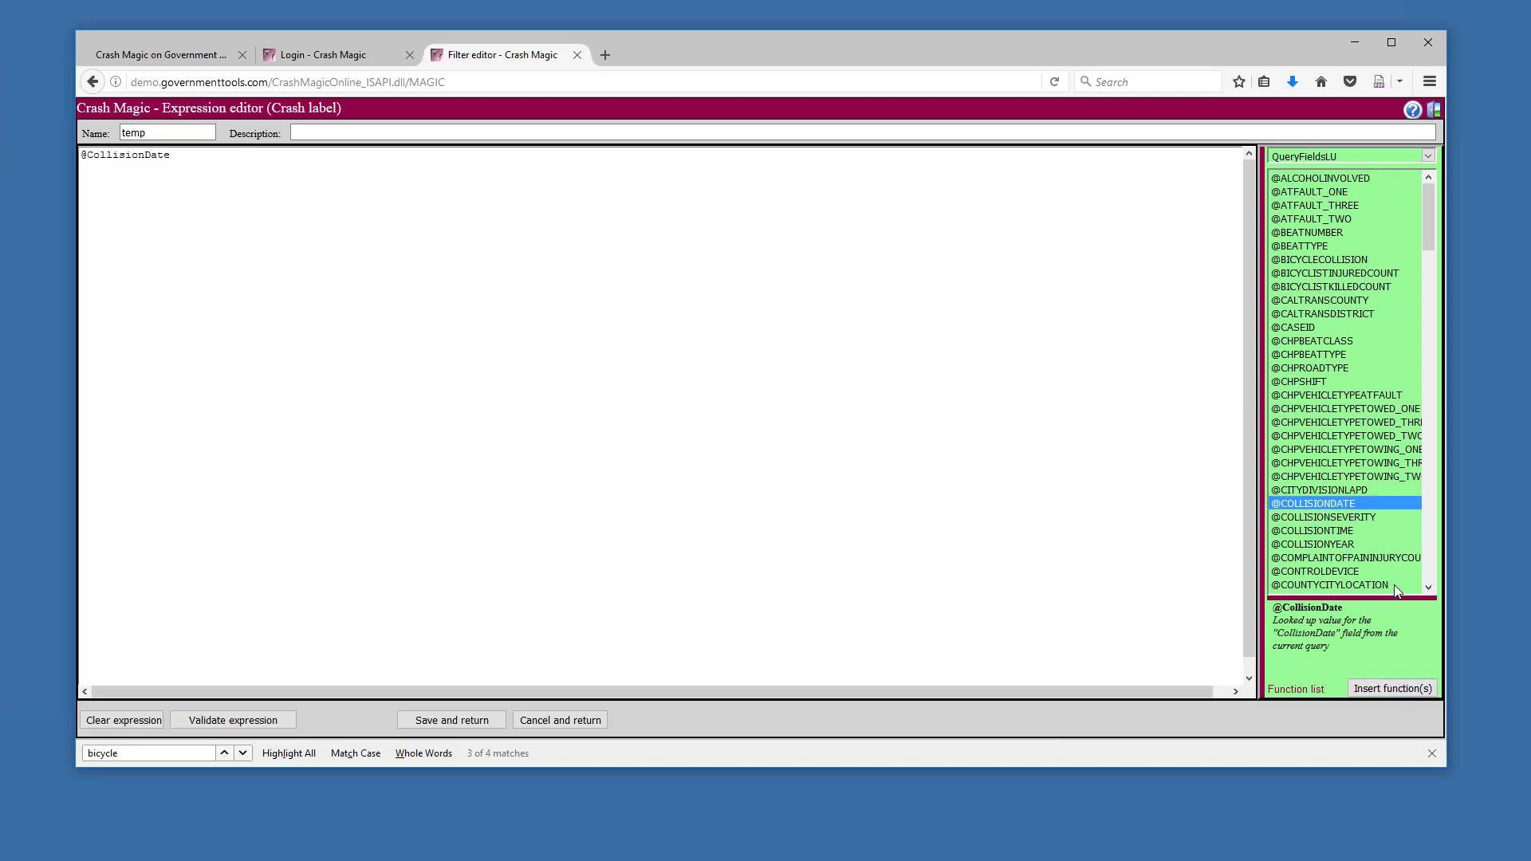
pyautogui.scroll(-15, 1428, 566)
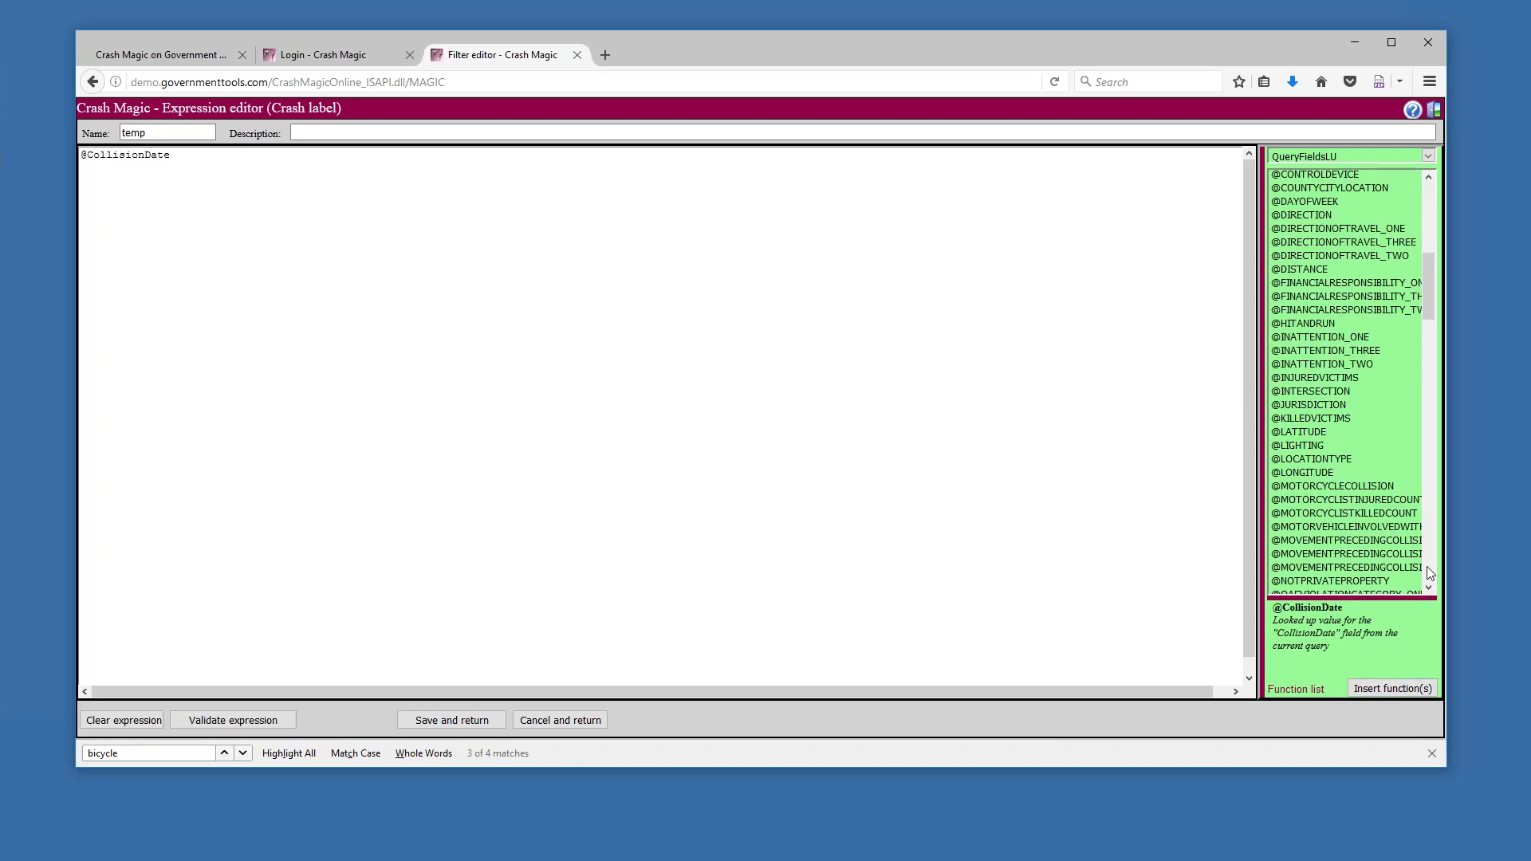
pyautogui.click(1330, 575)
pyautogui.click(1393, 688)
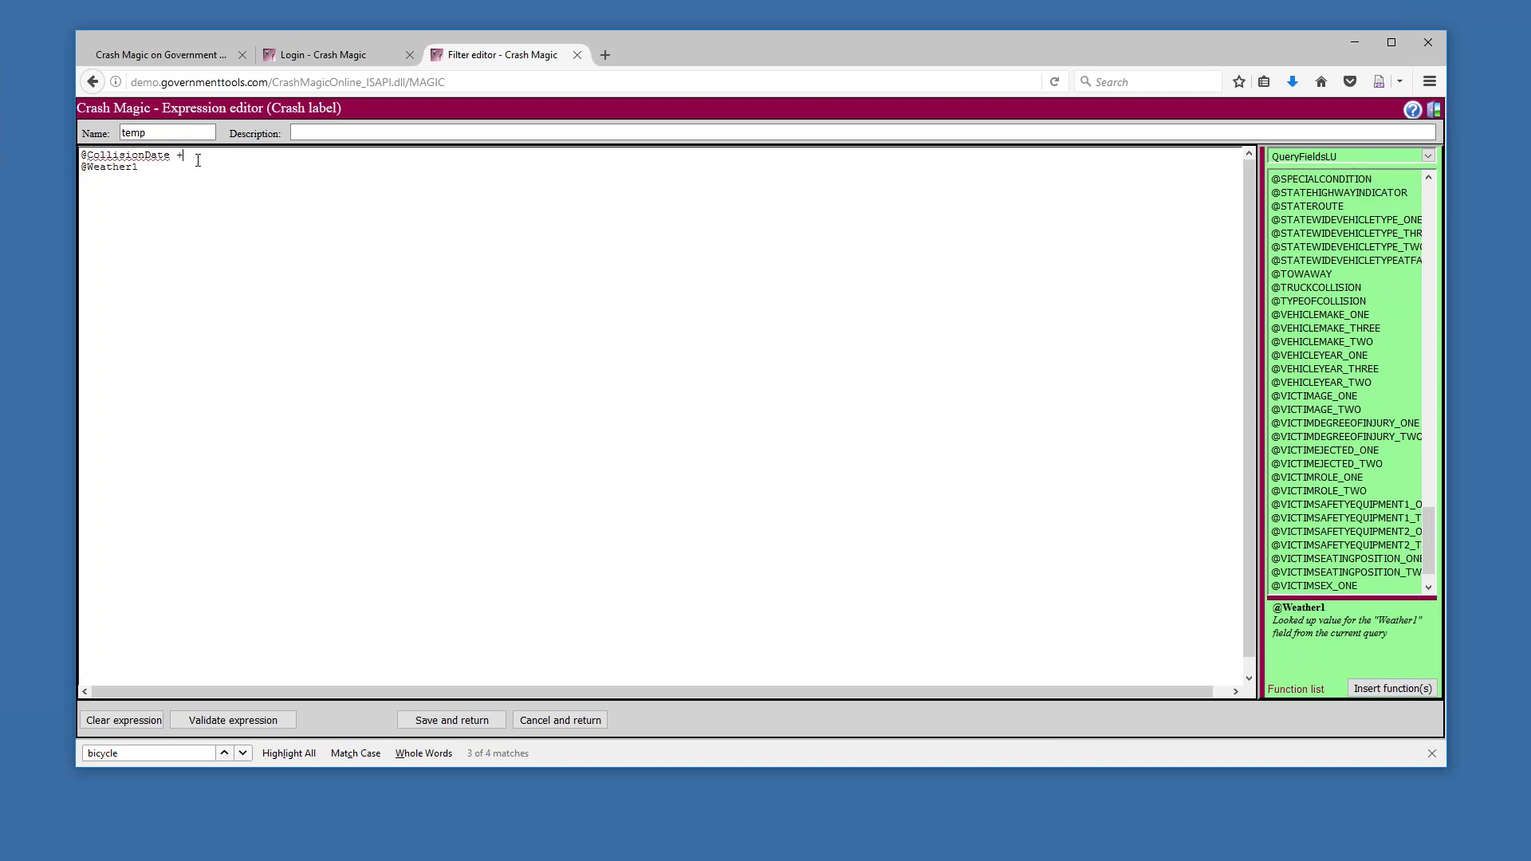
pyautogui.write('" |')
pyautogui.click(490, 719)
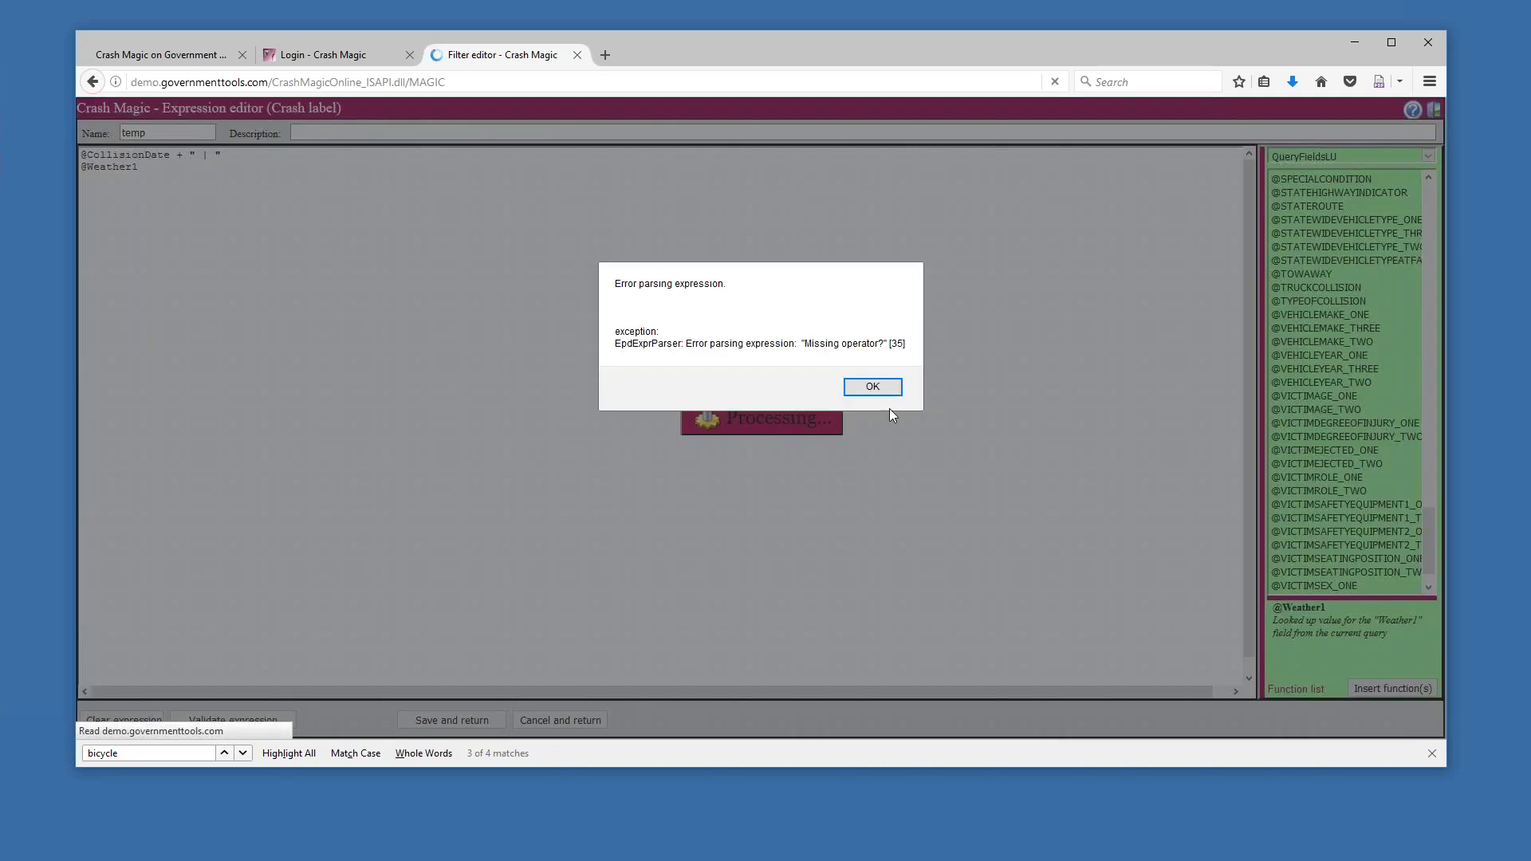
pyautogui.click(880, 386)
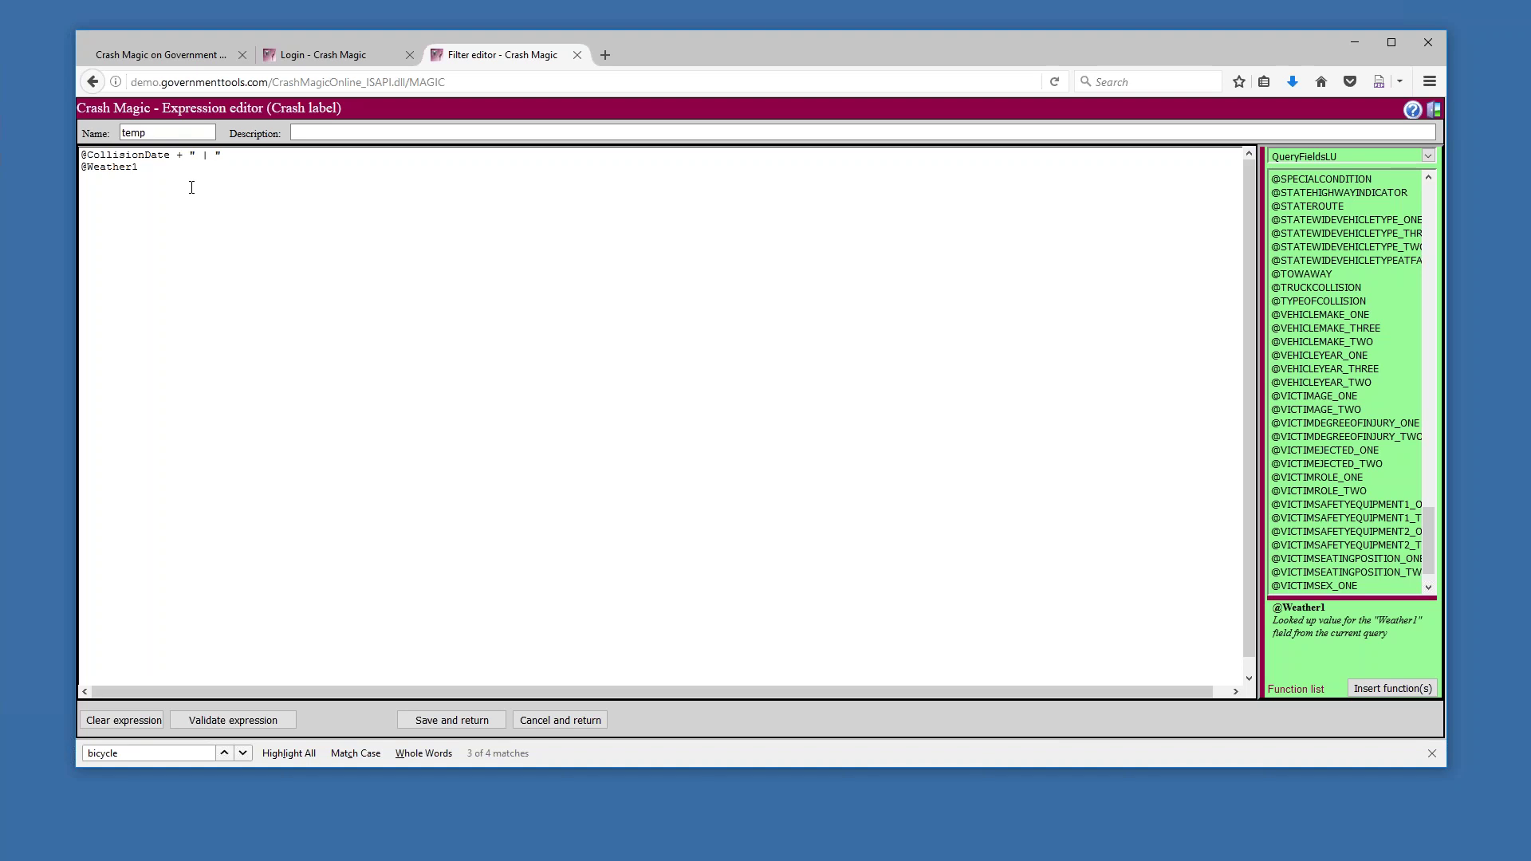
pyautogui.click(230, 158)
pyautogui.write('+')
pyautogui.moveTo(221, 156); pyautogui.dragTo(203, 155)
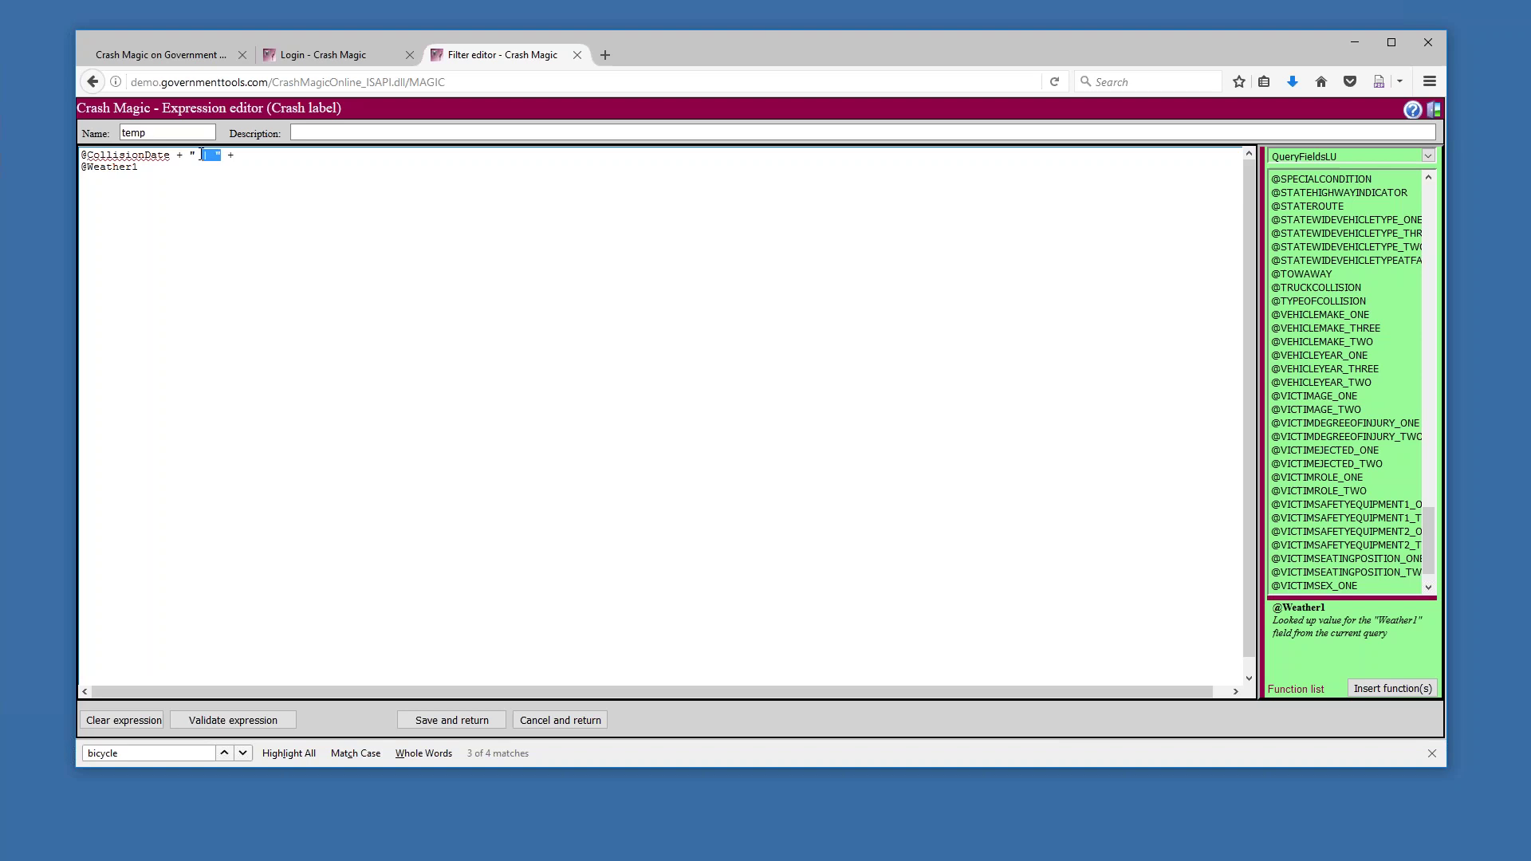
pyautogui.click(250, 158)
pyautogui.press('Delete')
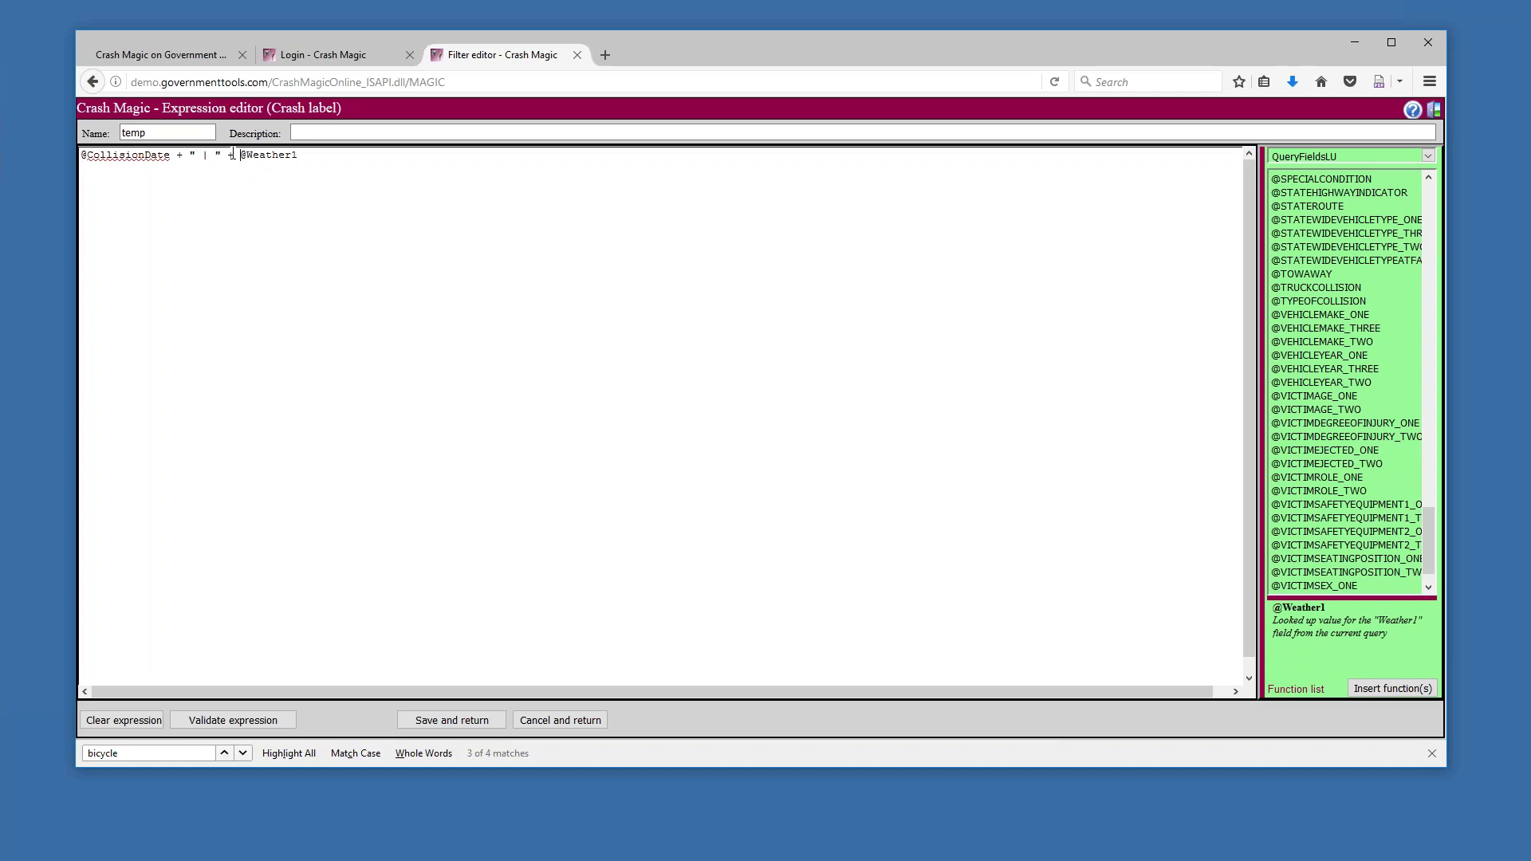
pyautogui.doubleClick(232, 154)
pyautogui.click(458, 715)
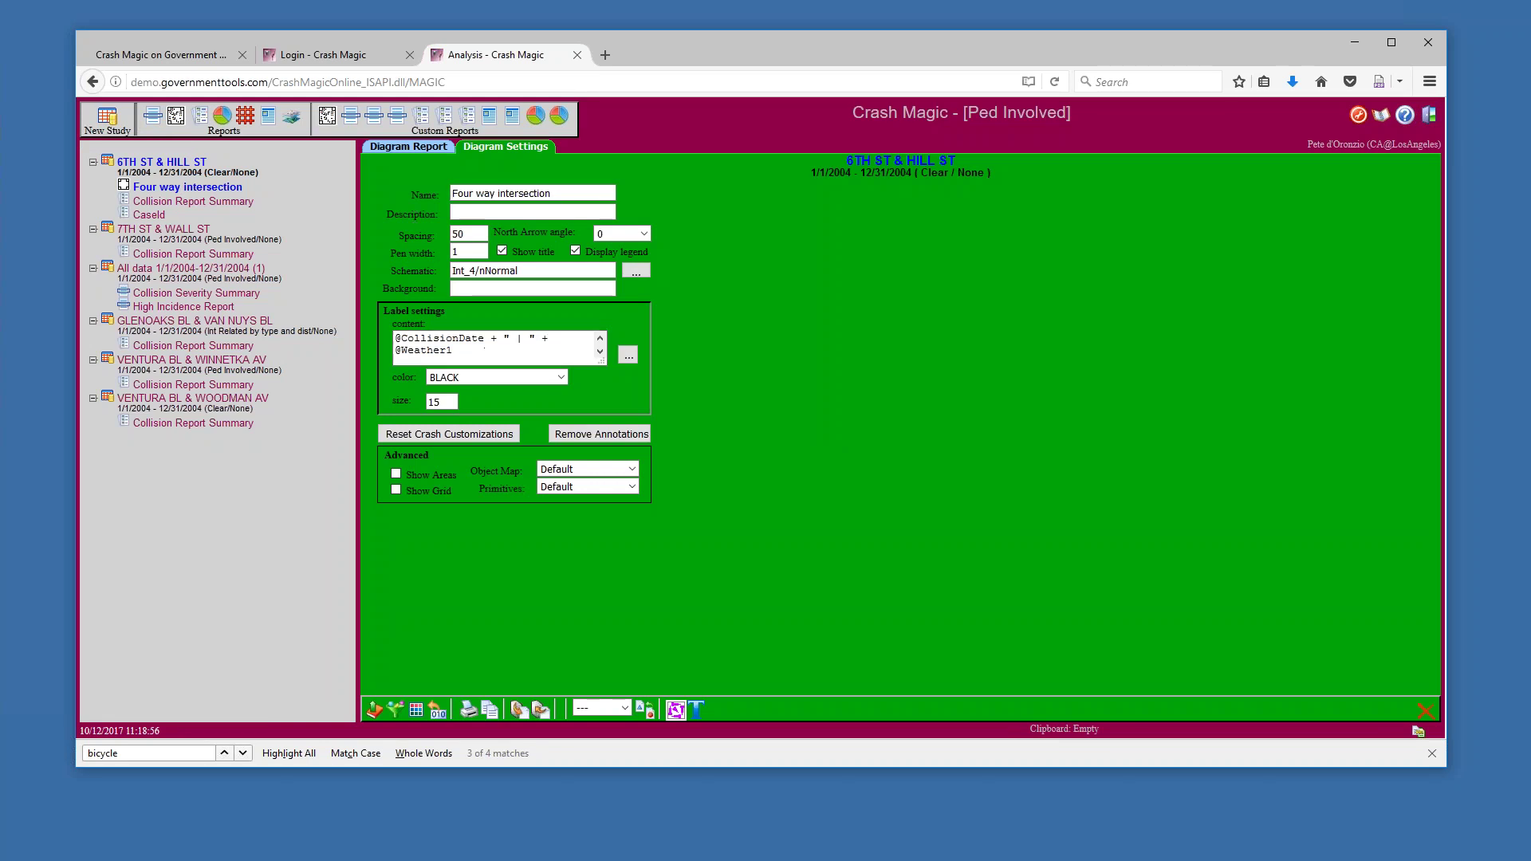
# Render the diagram to see crash labels like 2/24/2004 | Cloudy, then return to Diagram Settings
pyautogui.click(407, 152)
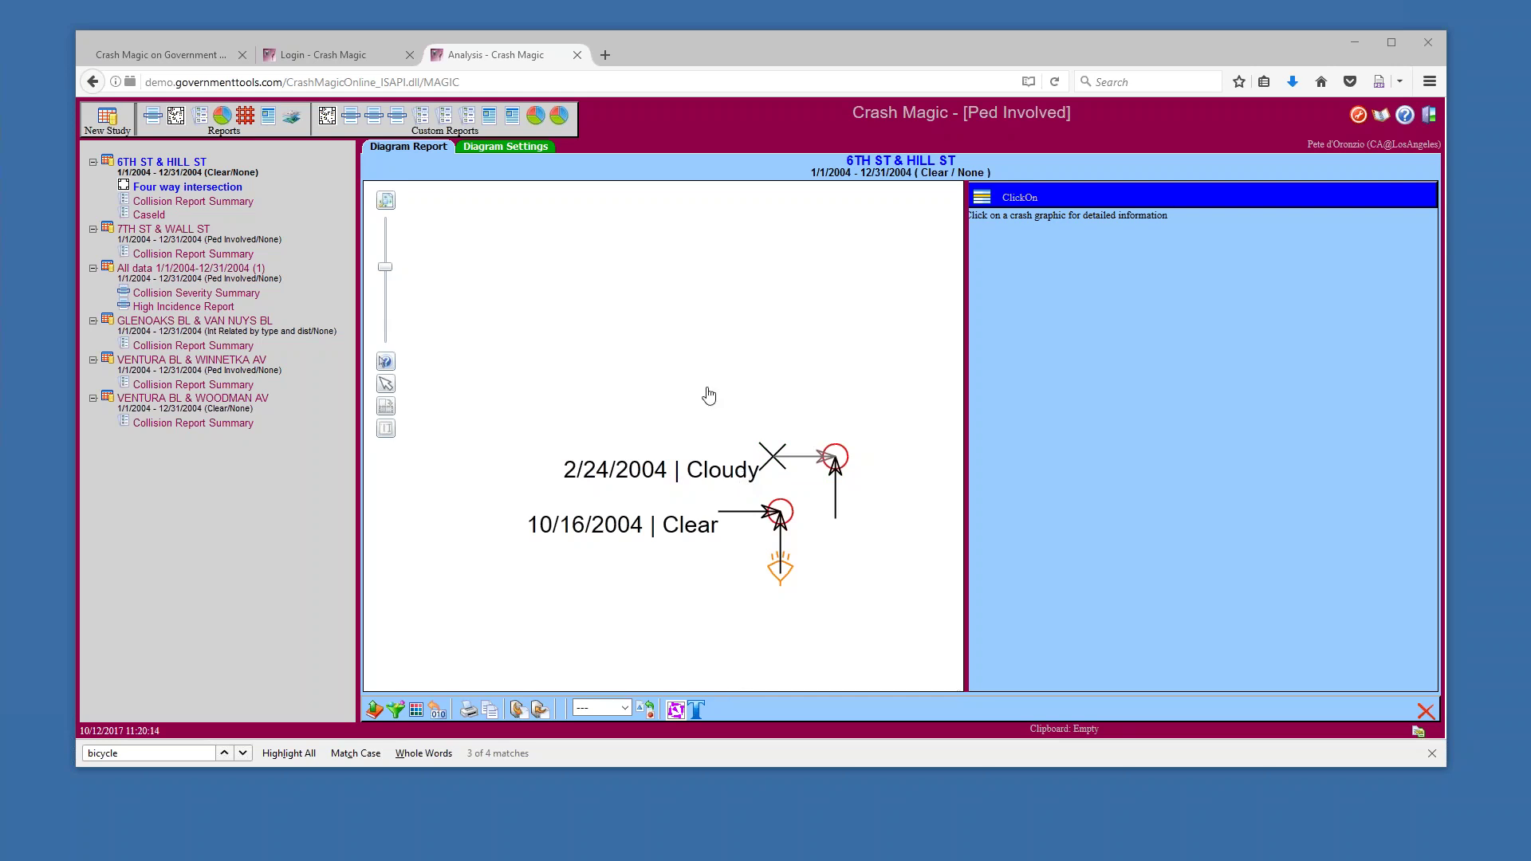
pyautogui.click(524, 148)
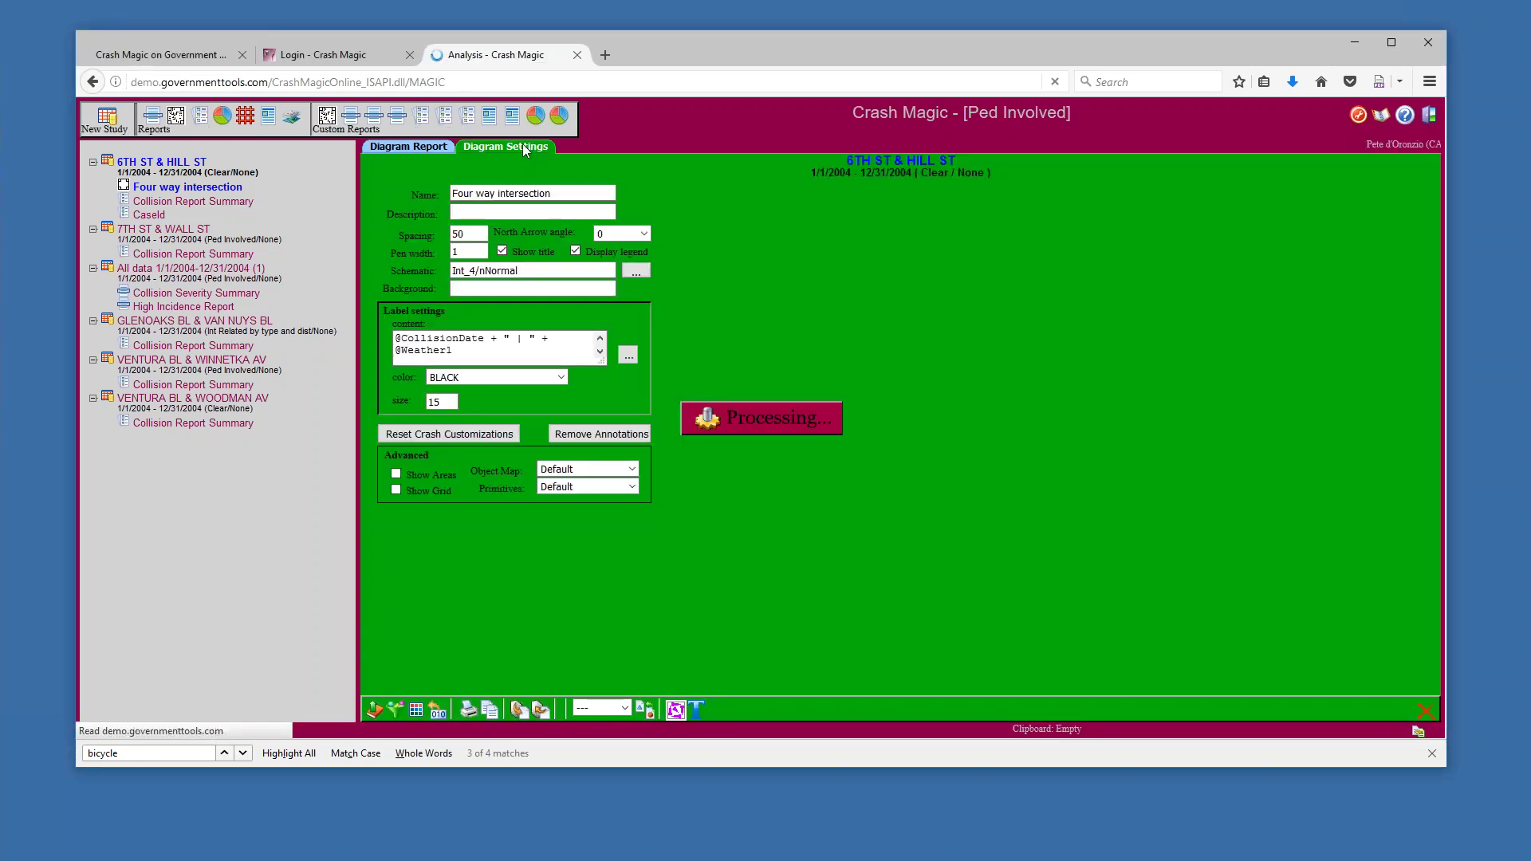
pyautogui.click(460, 348)
pyautogui.hotkey('ctrl', 'a')
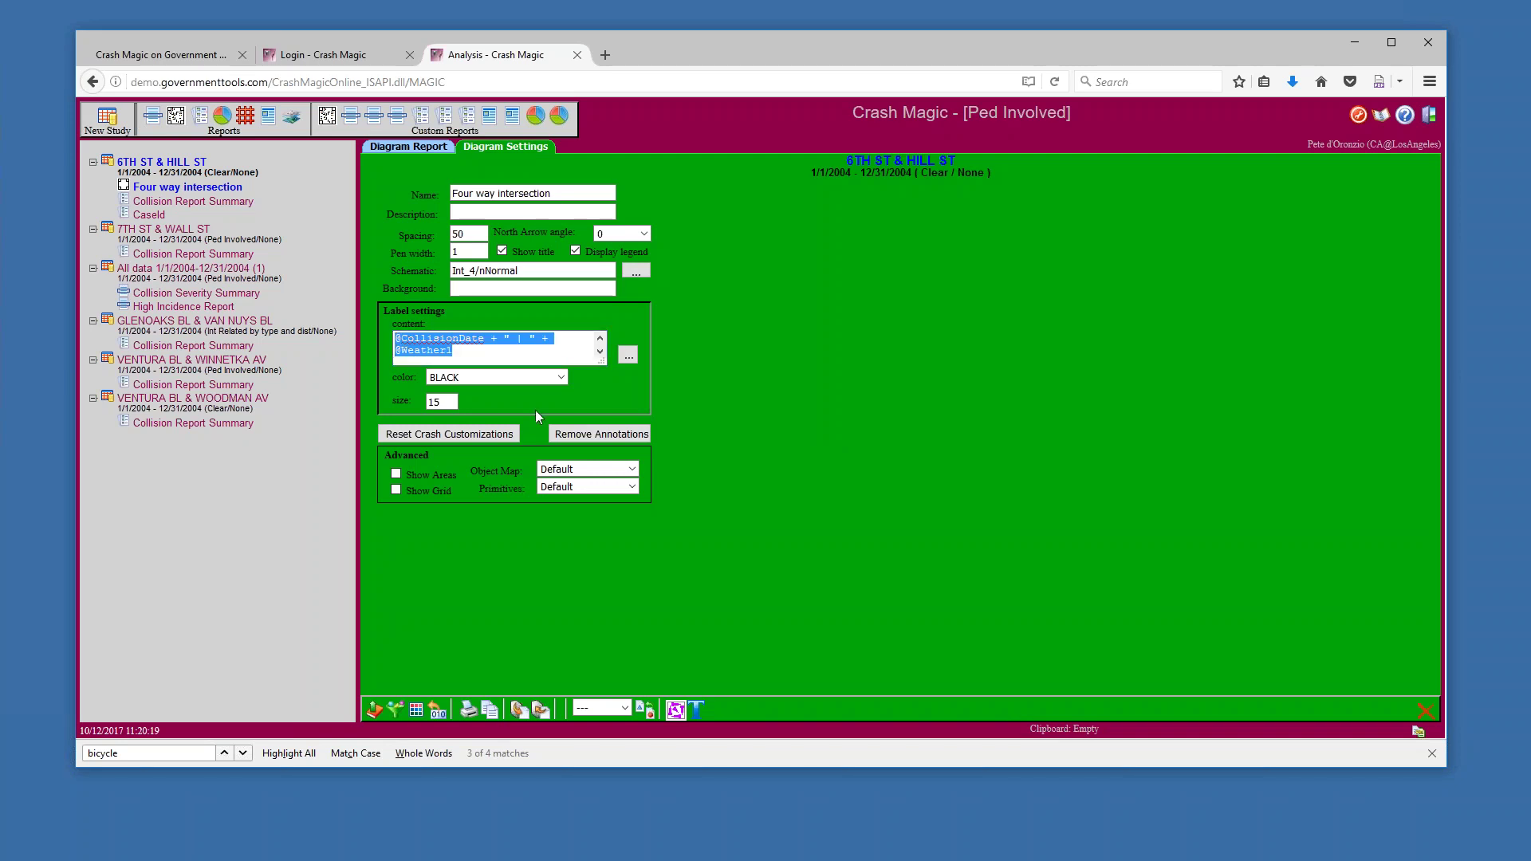
pyautogui.click(482, 339)
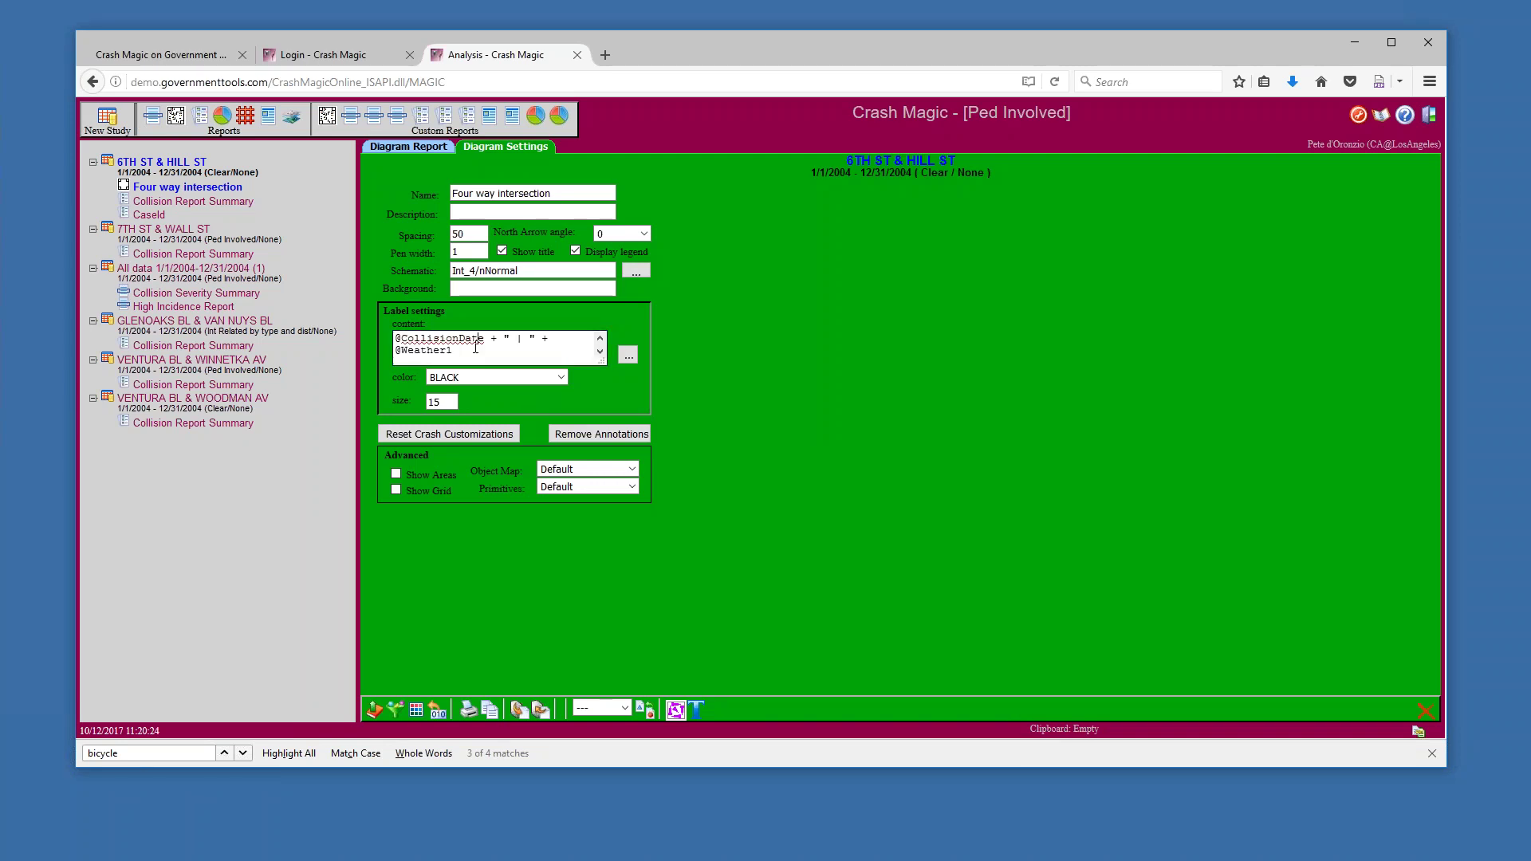
pyautogui.click(471, 352)
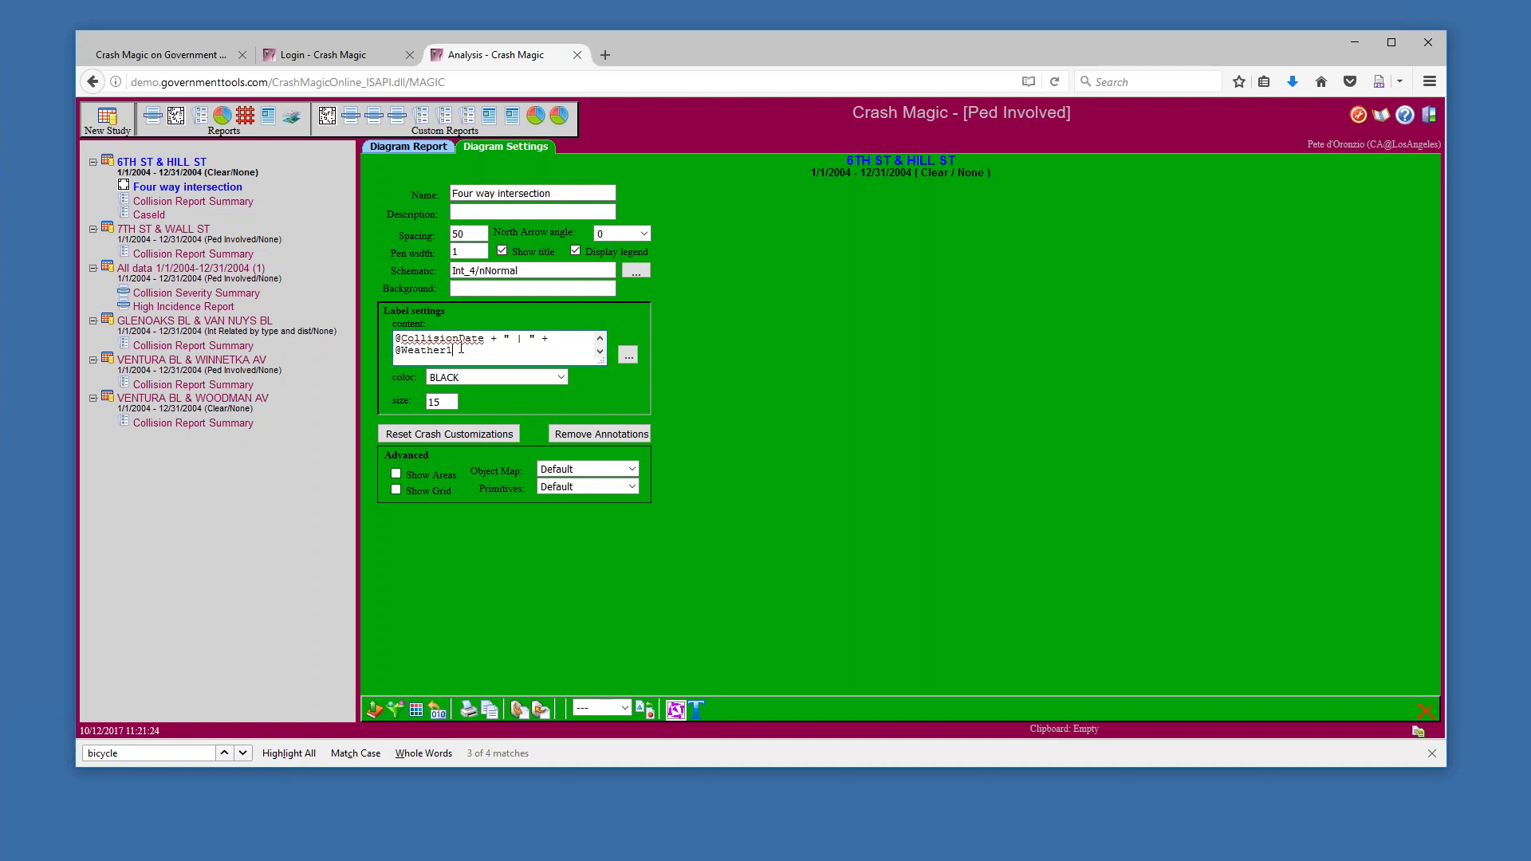
pyautogui.click(461, 348)
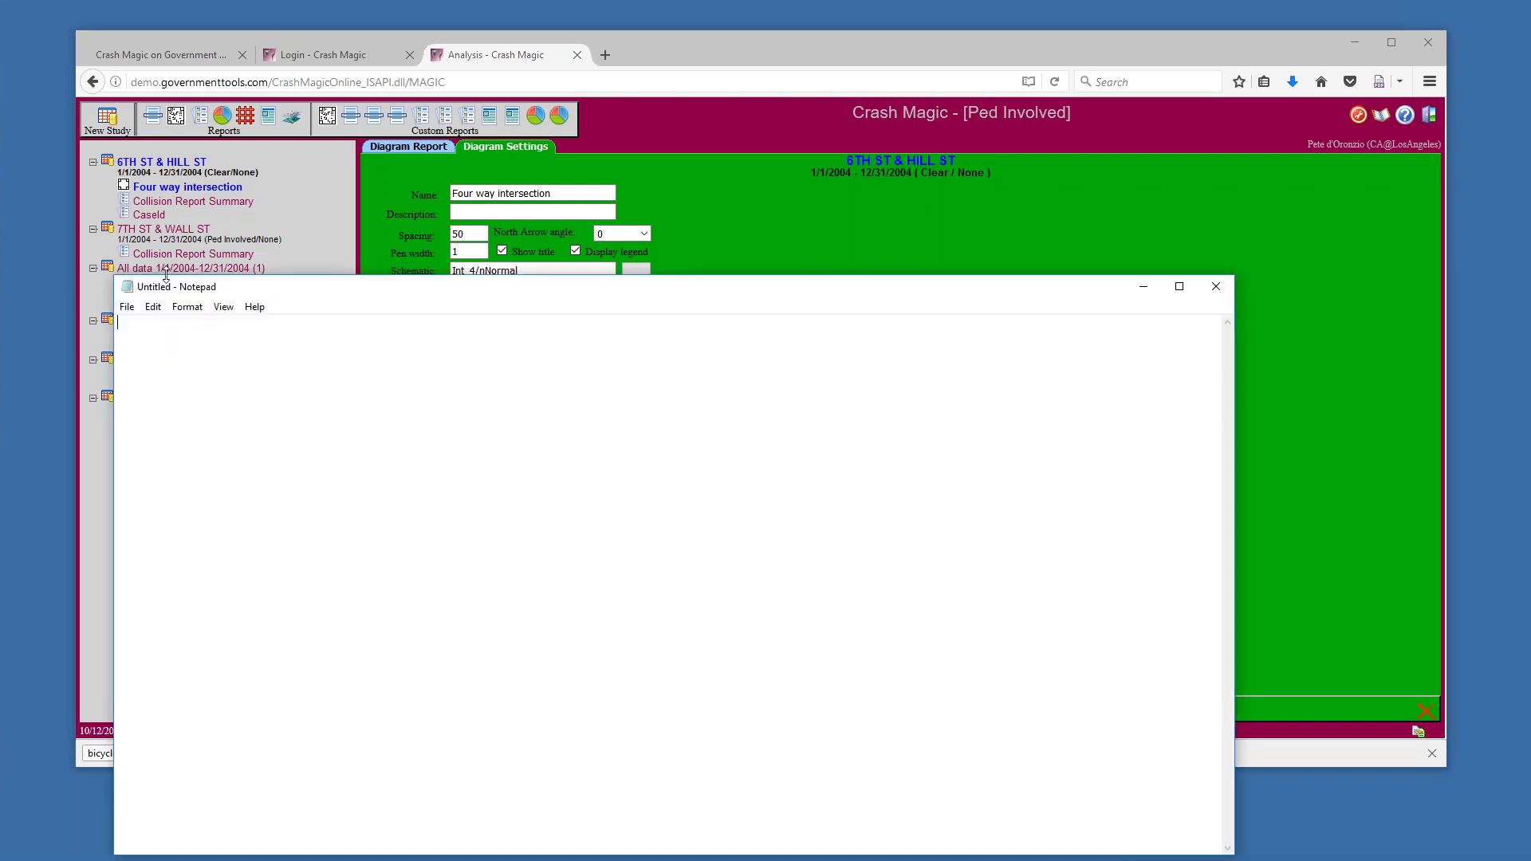
pyautogui.moveTo(194, 284); pyautogui.dragTo(190, 602)
pyautogui.click(484, 352)
pyautogui.hotkey('ctrl', 'a')
pyautogui.hotkey('ctrl', 'c')
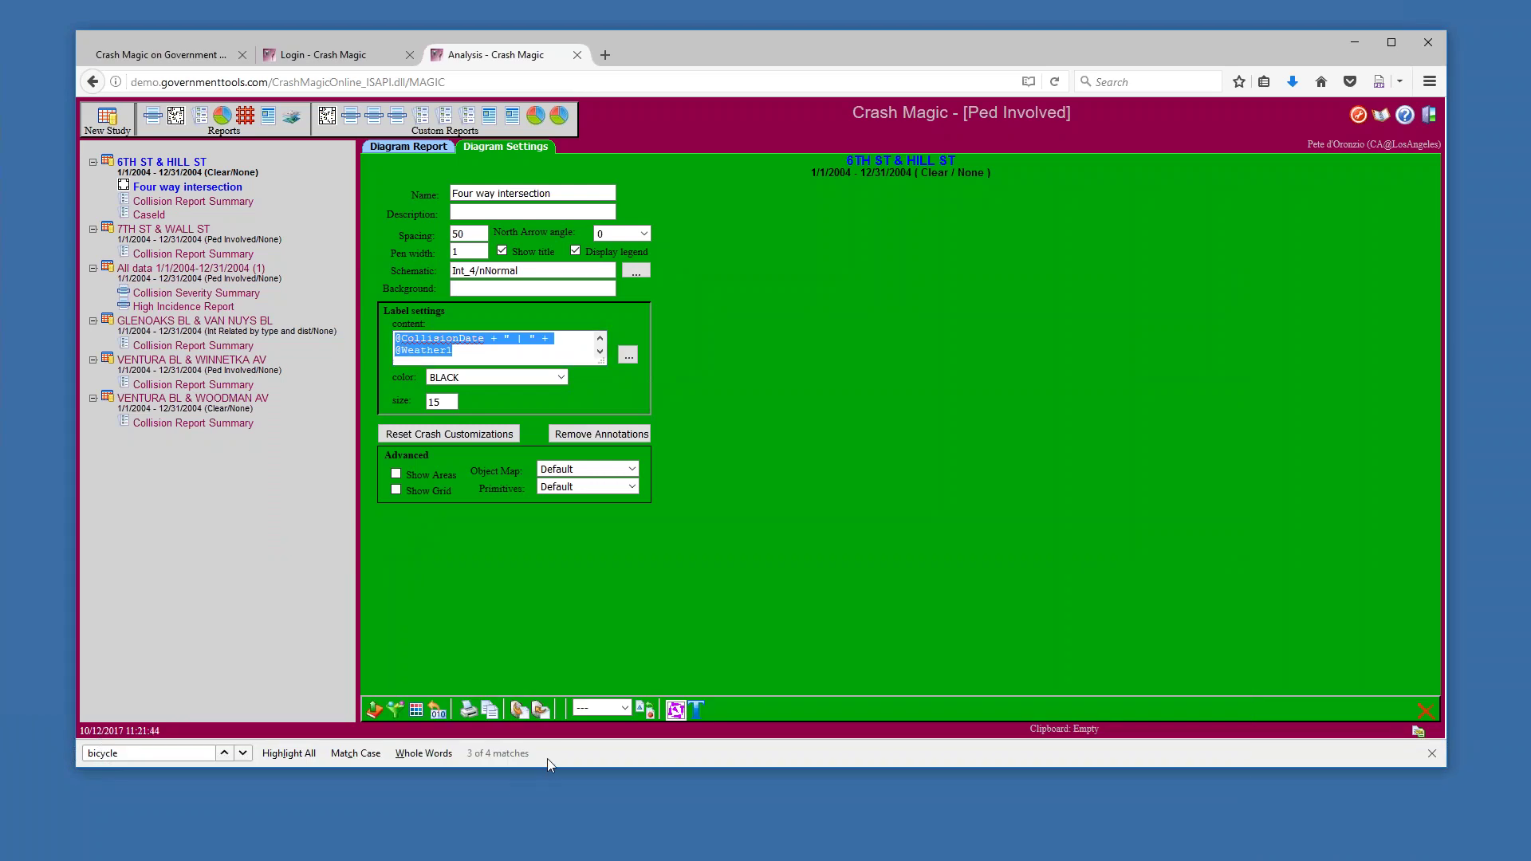
pyautogui.moveTo(633, 38); pyautogui.dragTo(634, 17)
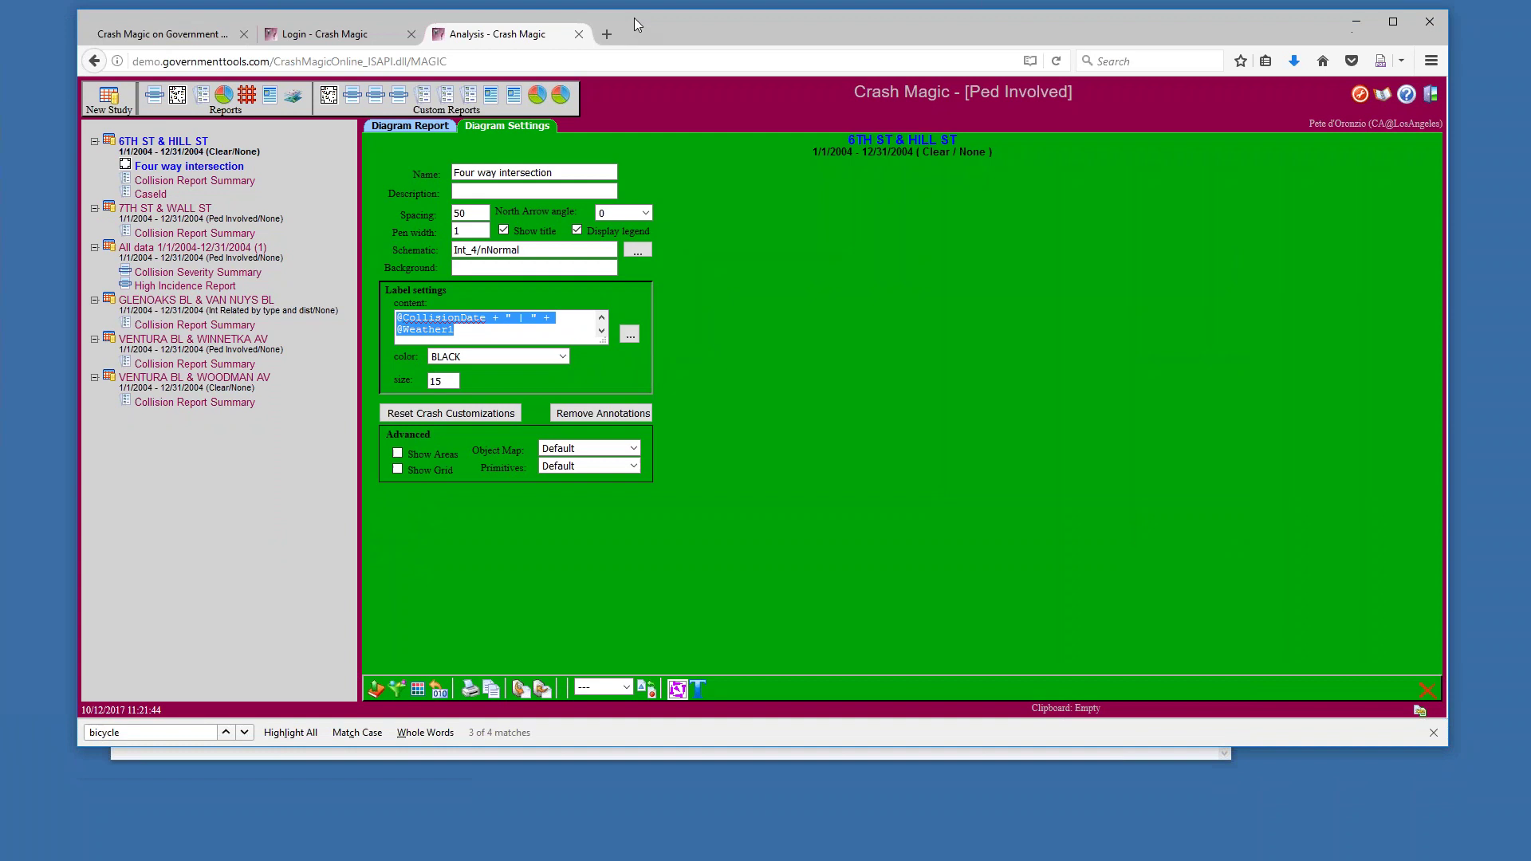
pyautogui.click(513, 754)
pyautogui.moveTo(513, 604); pyautogui.dragTo(483, 707)
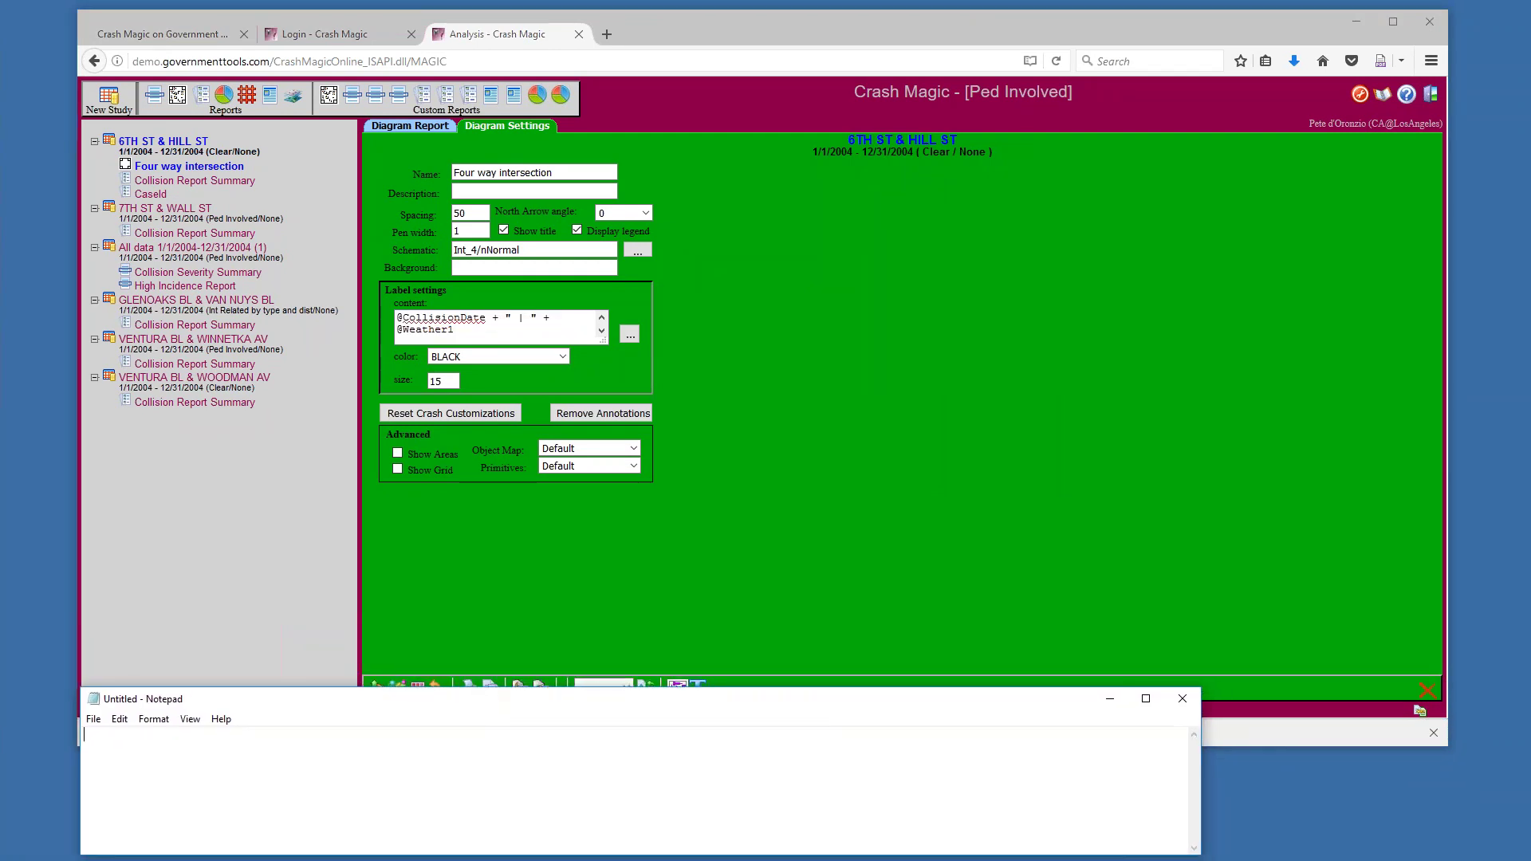
pyautogui.hotkey('ctrl', 'v')
pyautogui.click(338, 390)
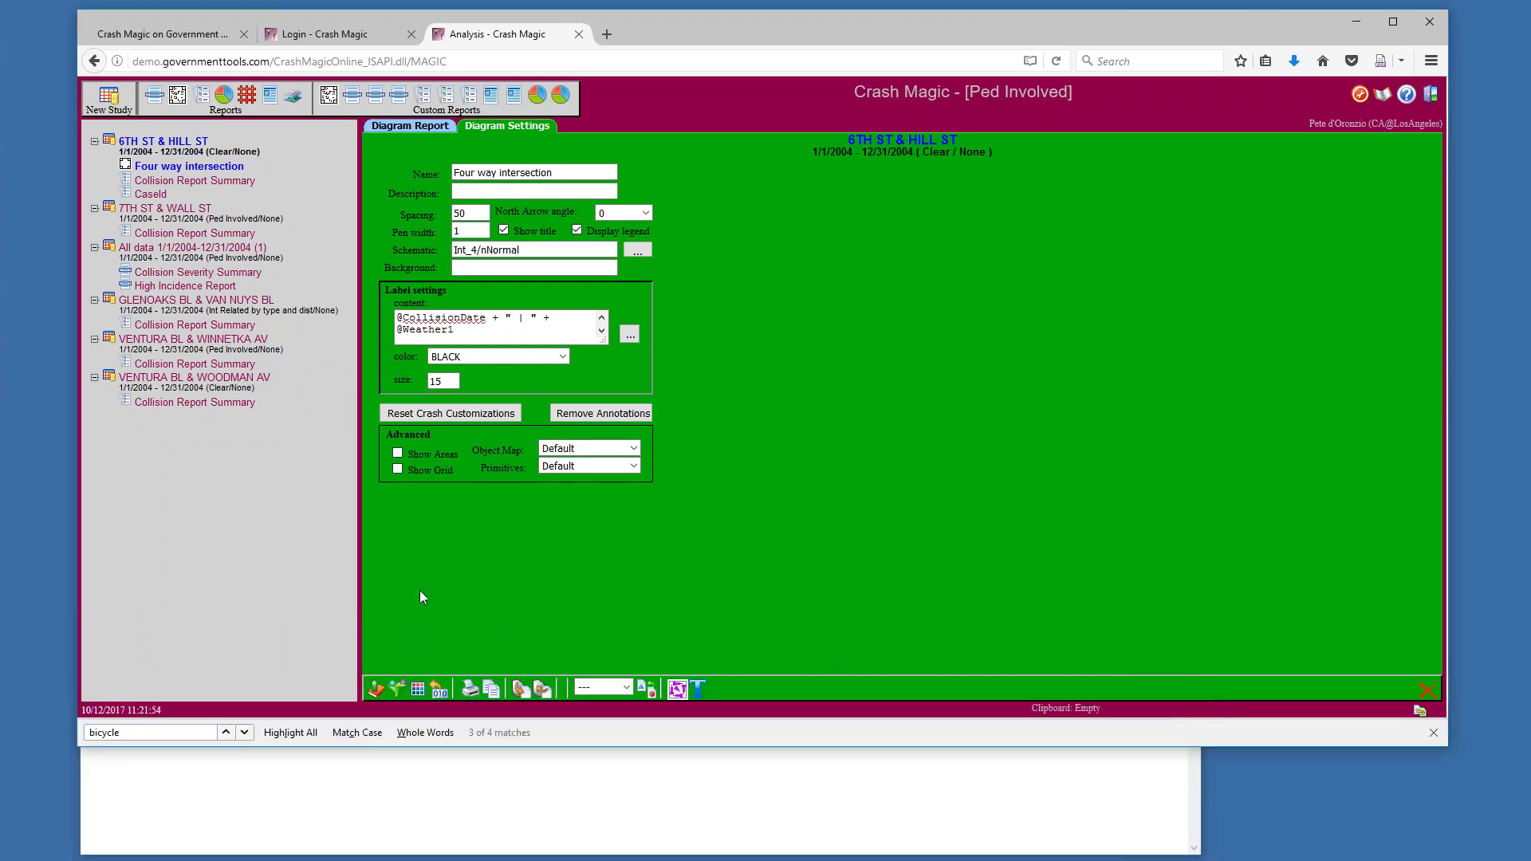
# Check the Injury or Fatal filter and select its Sum of checked Filters severity expression
pyautogui.click(398, 689)
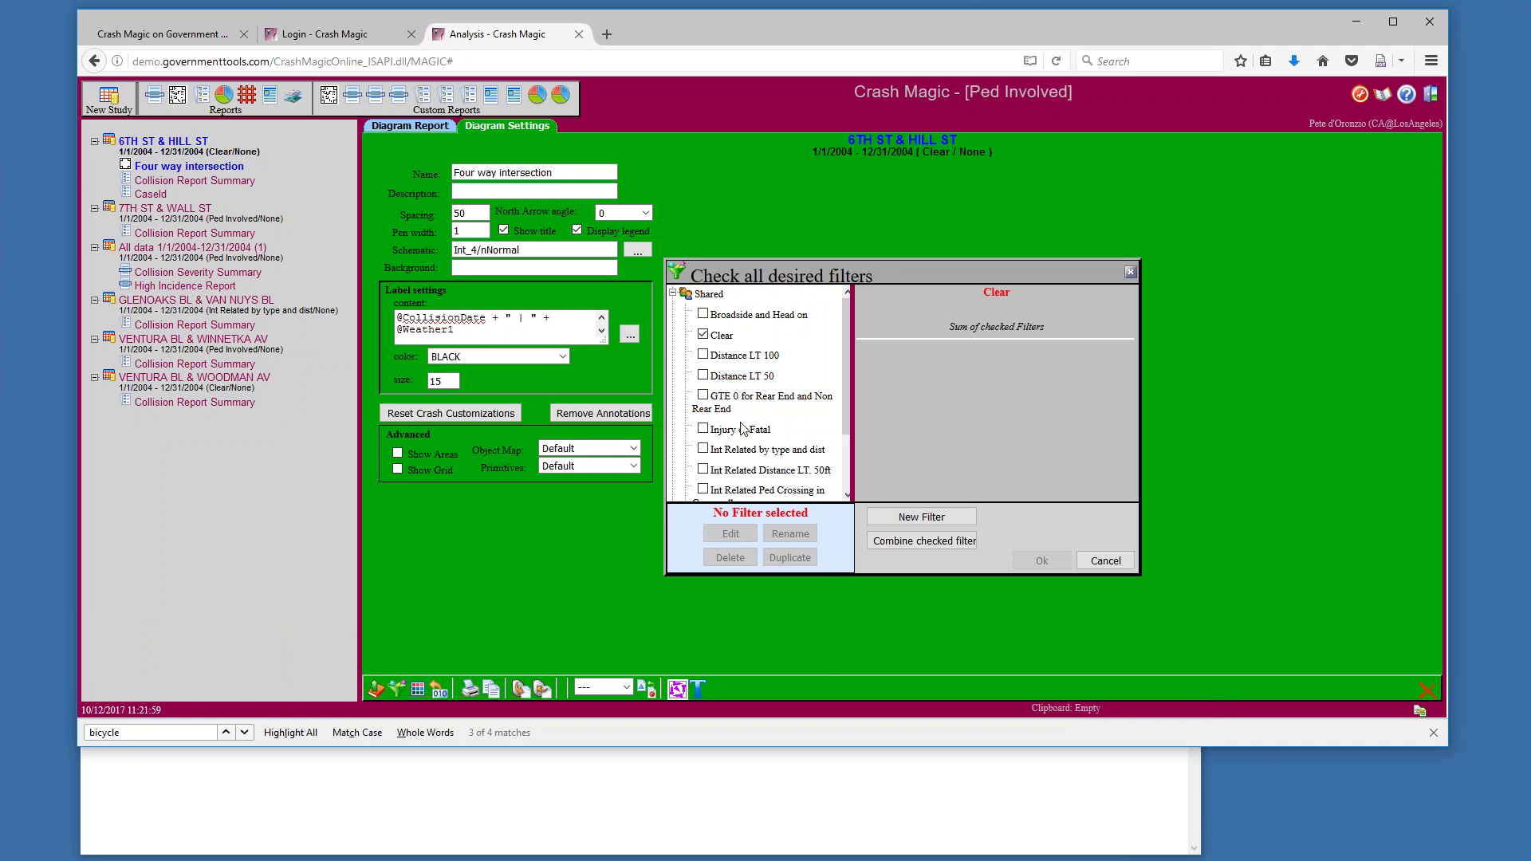
pyautogui.scroll(-1, 847, 432)
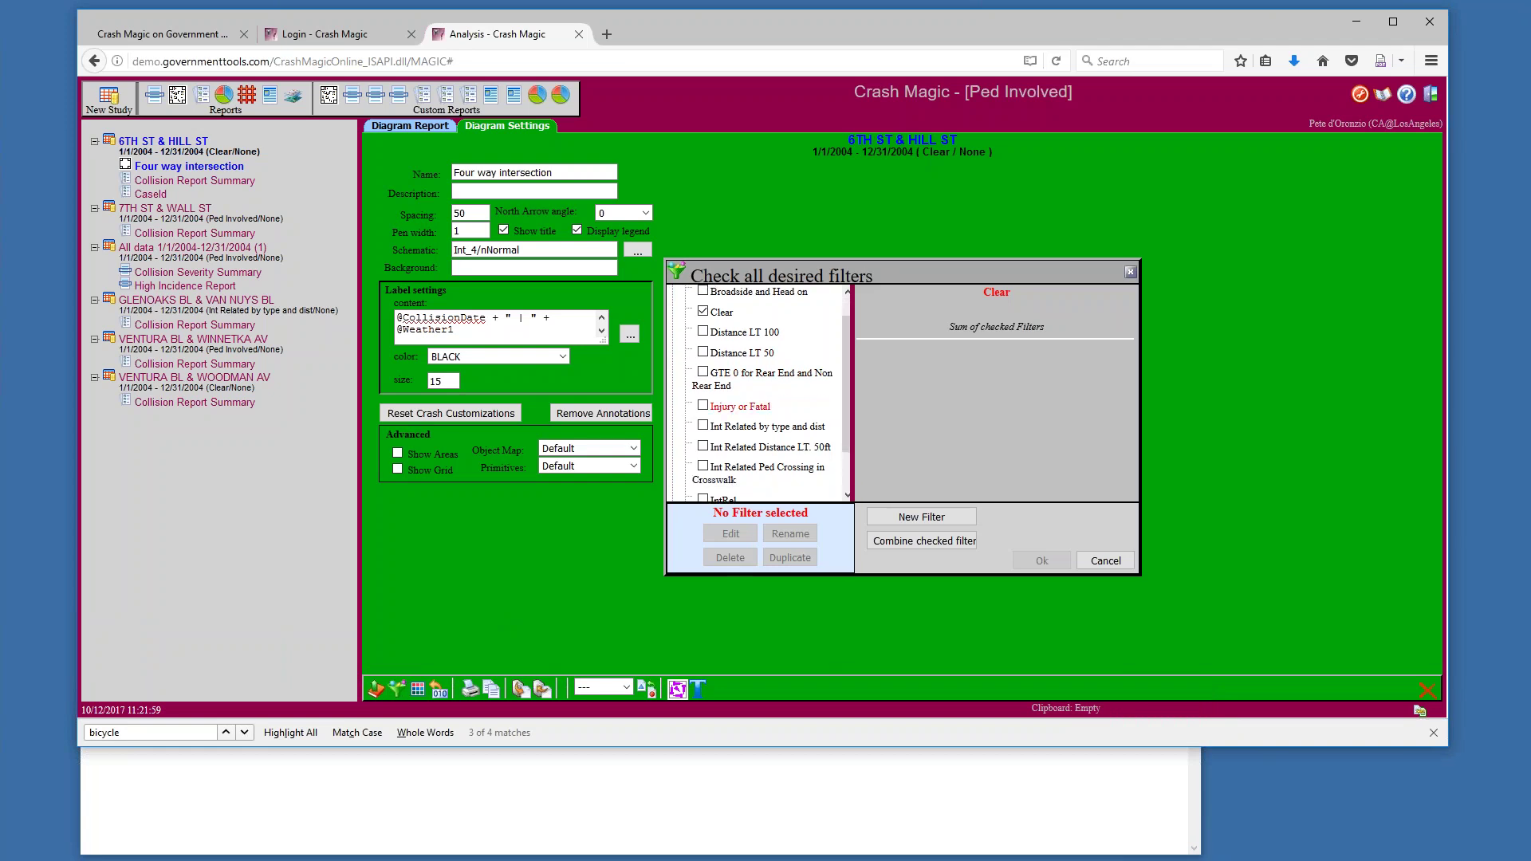
pyautogui.click(750, 412)
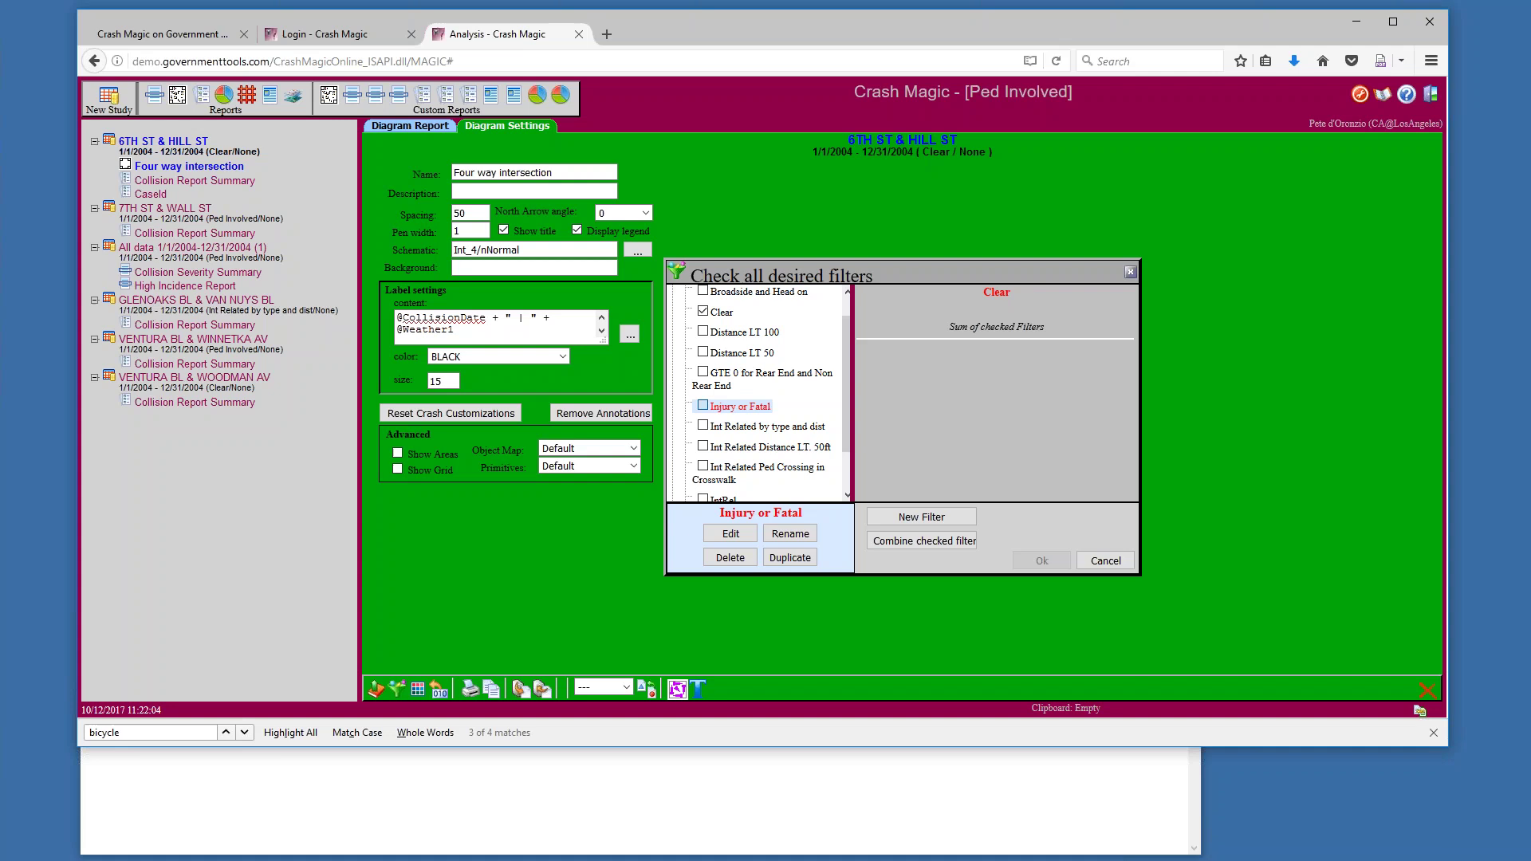
pyautogui.click(702, 406)
pyautogui.scroll(-1, 1128, 442)
pyautogui.moveTo(1128, 444); pyautogui.dragTo(1128, 455)
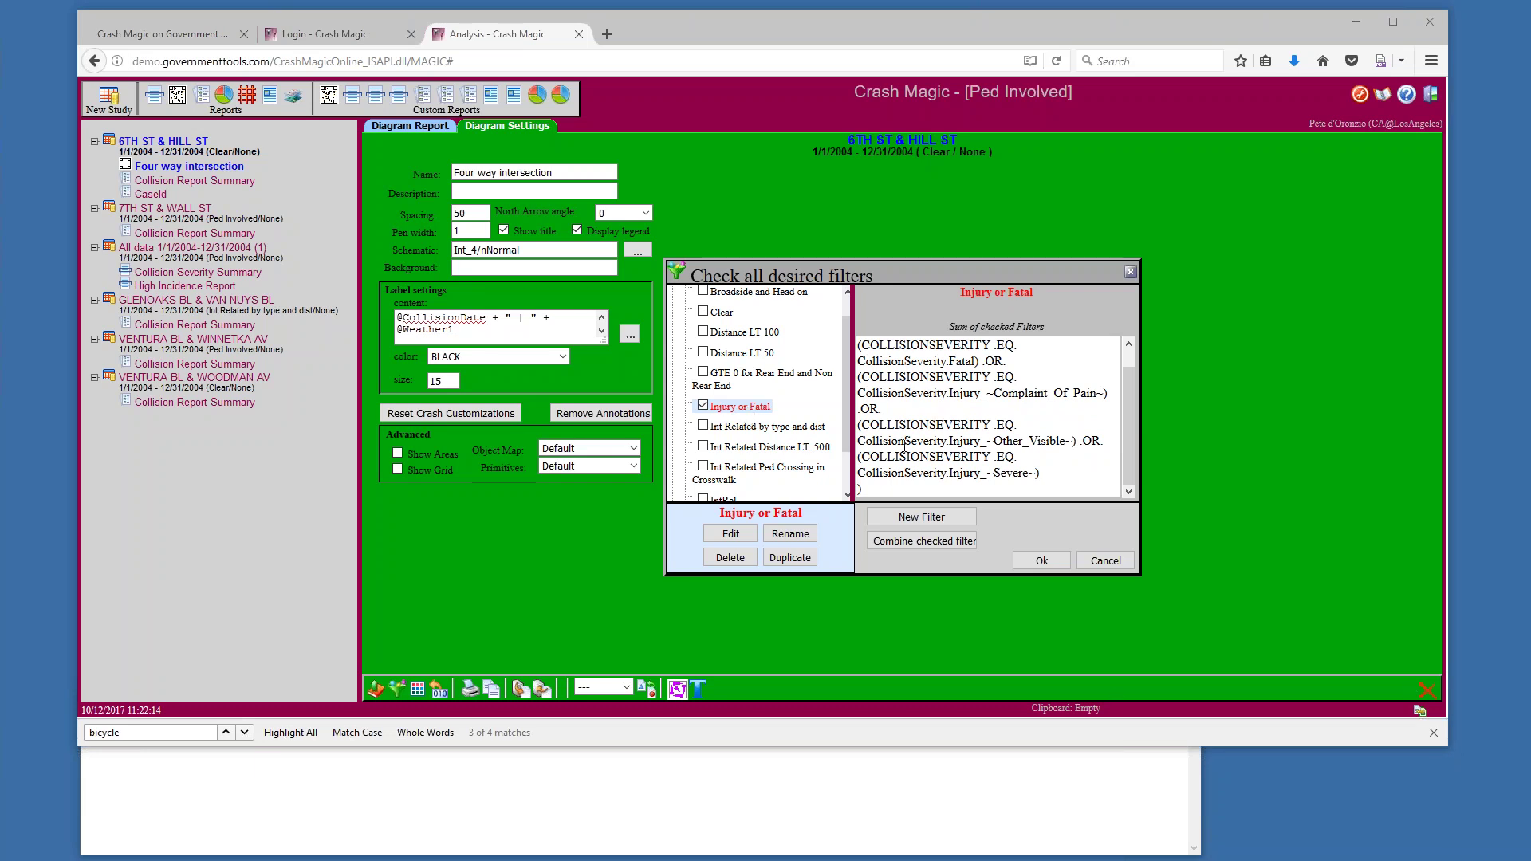
pyautogui.moveTo(906, 495); pyautogui.dragTo(859, 347)
pyautogui.hotkey('ctrl', 'c')
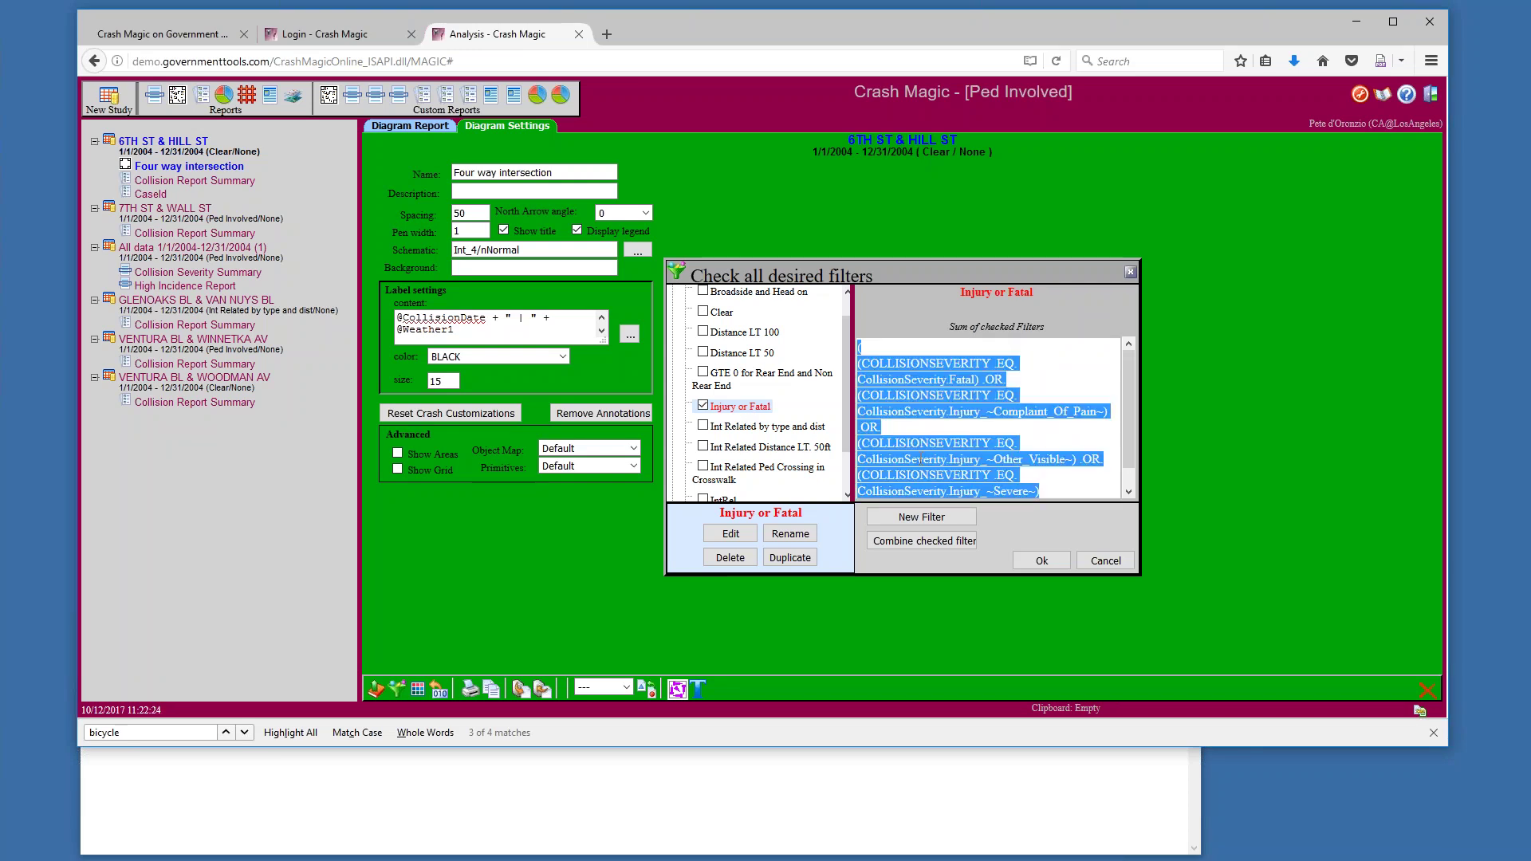
pyautogui.scroll(-1, 847, 458)
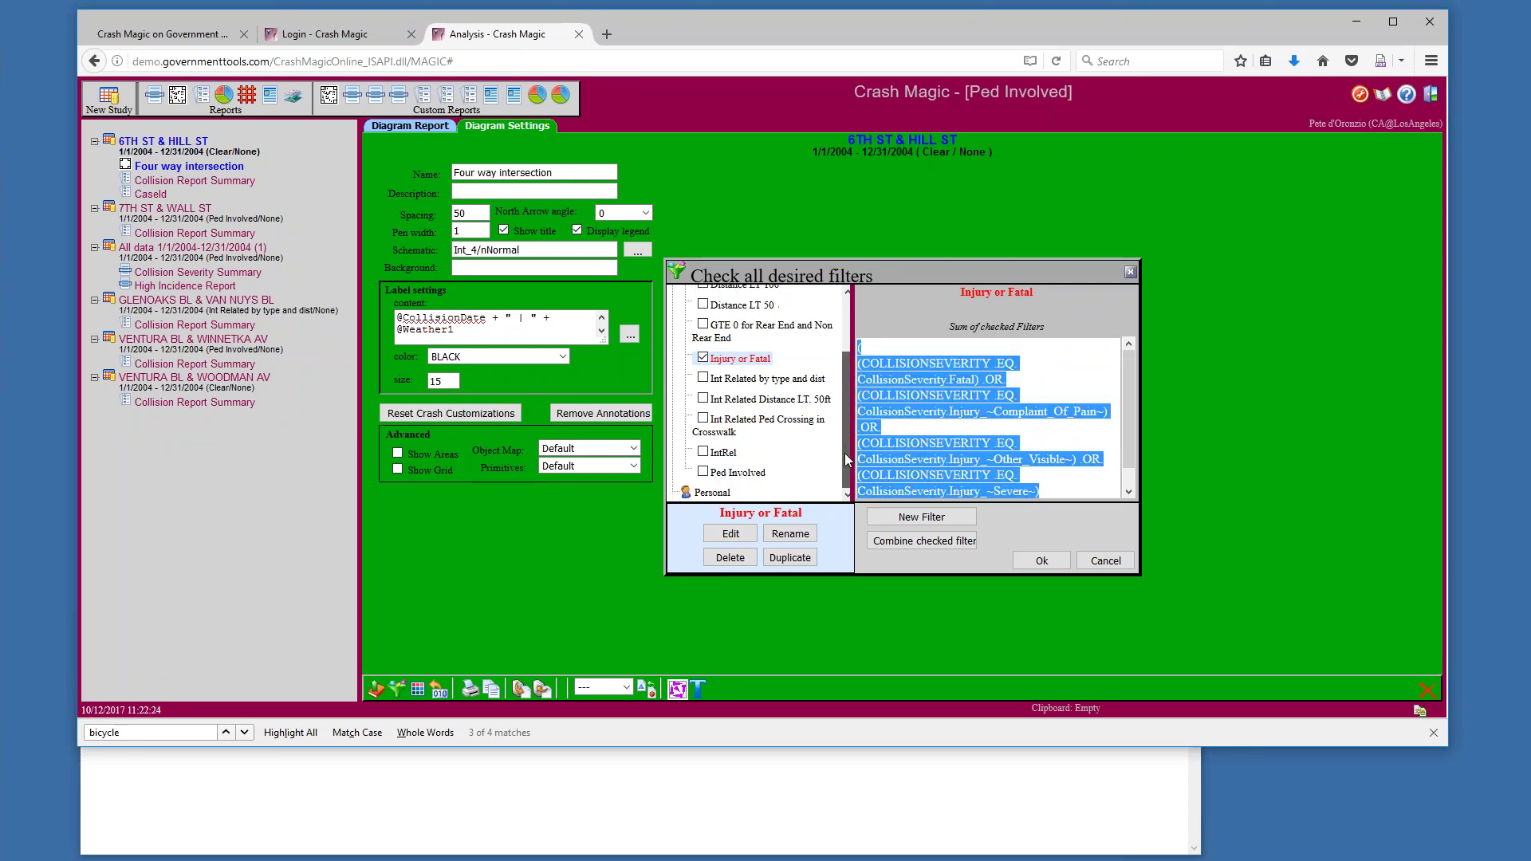
# Paste the Injury or Fatal severity expression into Notepad and place Notepad beside the browser
pyautogui.click(417, 770)
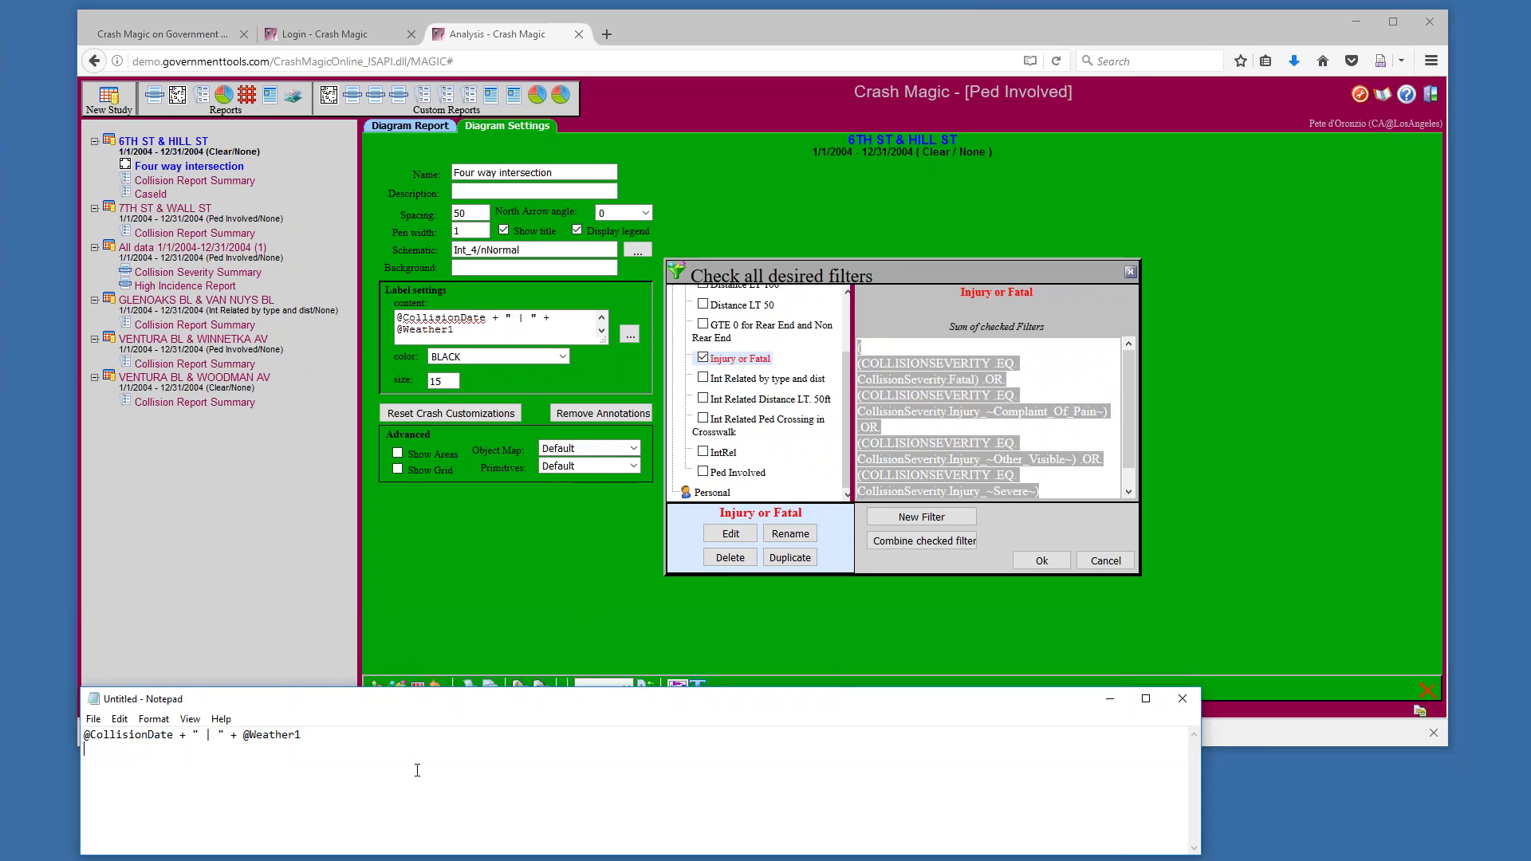
pyautogui.hotkey('ctrl', 'v')
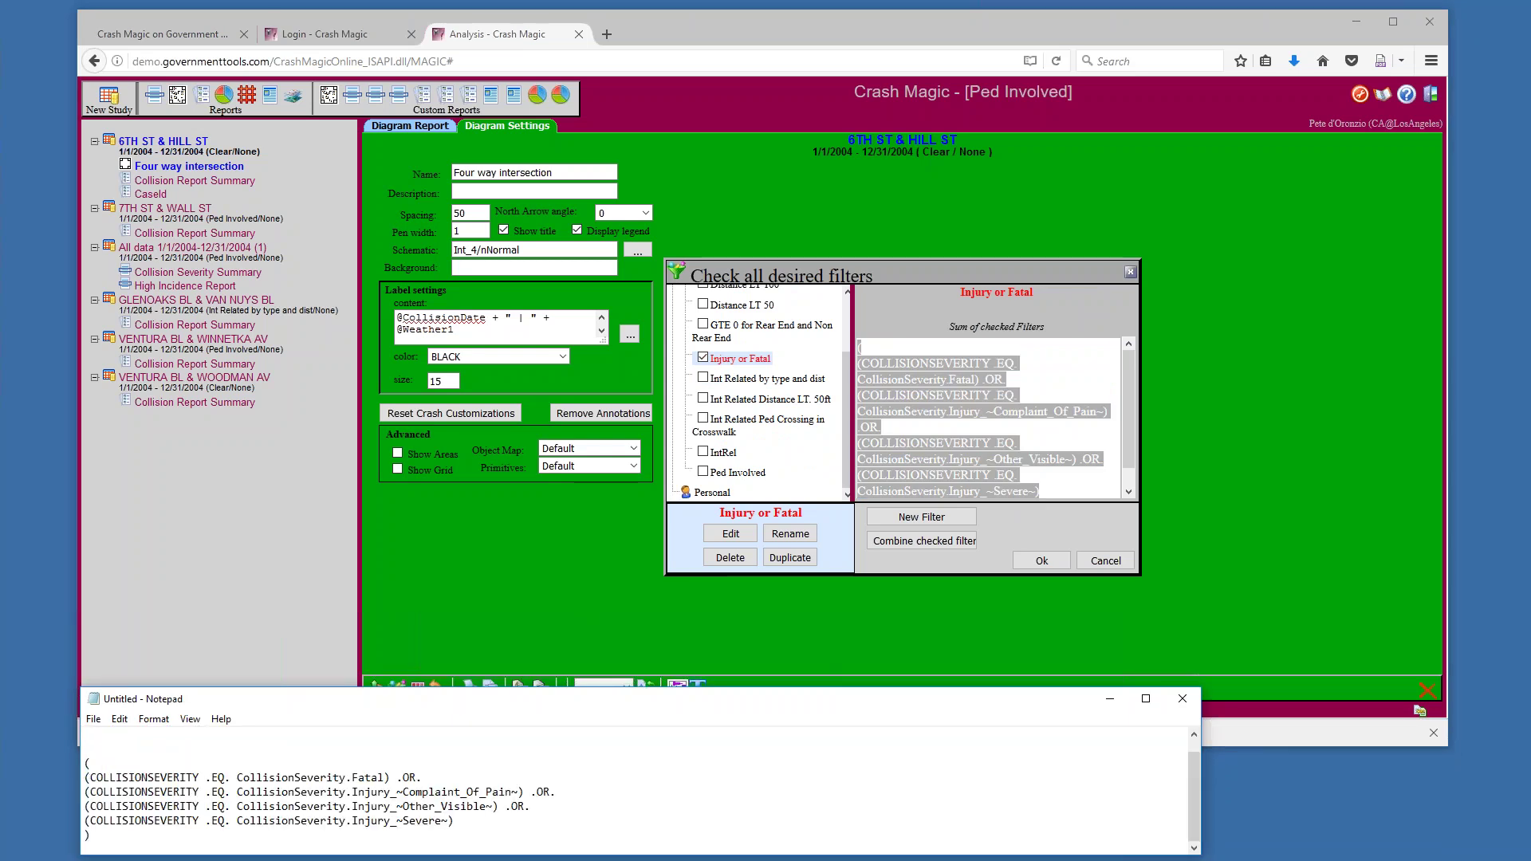
pyautogui.moveTo(430, 689); pyautogui.dragTo(431, 467)
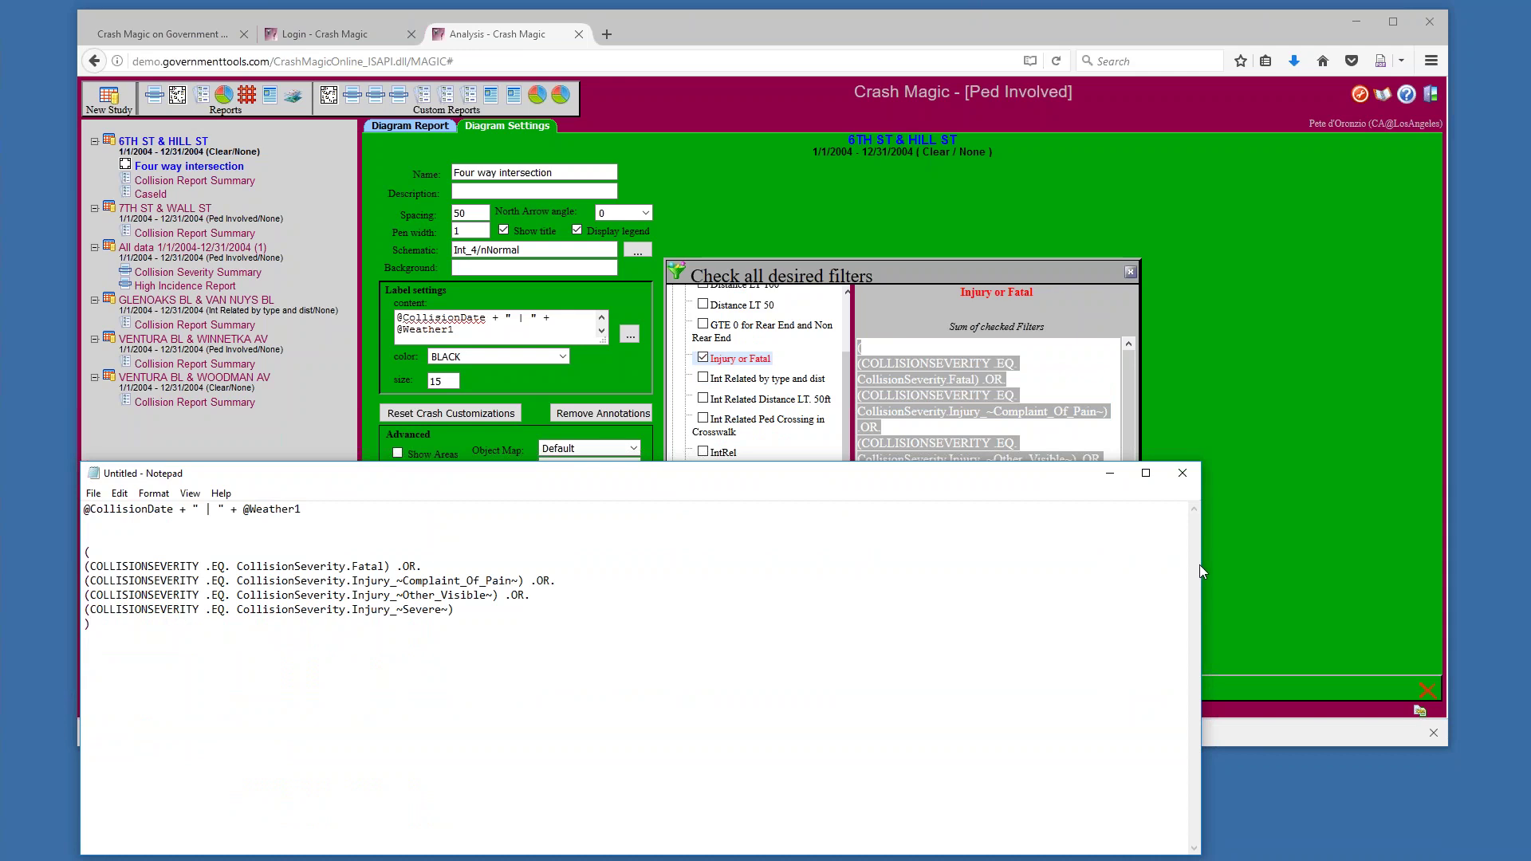
pyautogui.moveTo(1200, 564); pyautogui.dragTo(617, 556)
pyautogui.moveTo(371, 476); pyautogui.dragTo(303, 461)
pyautogui.moveTo(77, 343); pyautogui.dragTo(559, 388)
# Review the severity block and label line in Notepad, then cancel the filter chooser
pyautogui.click(547, 622)
pyautogui.moveTo(17, 538); pyautogui.dragTo(46, 608)
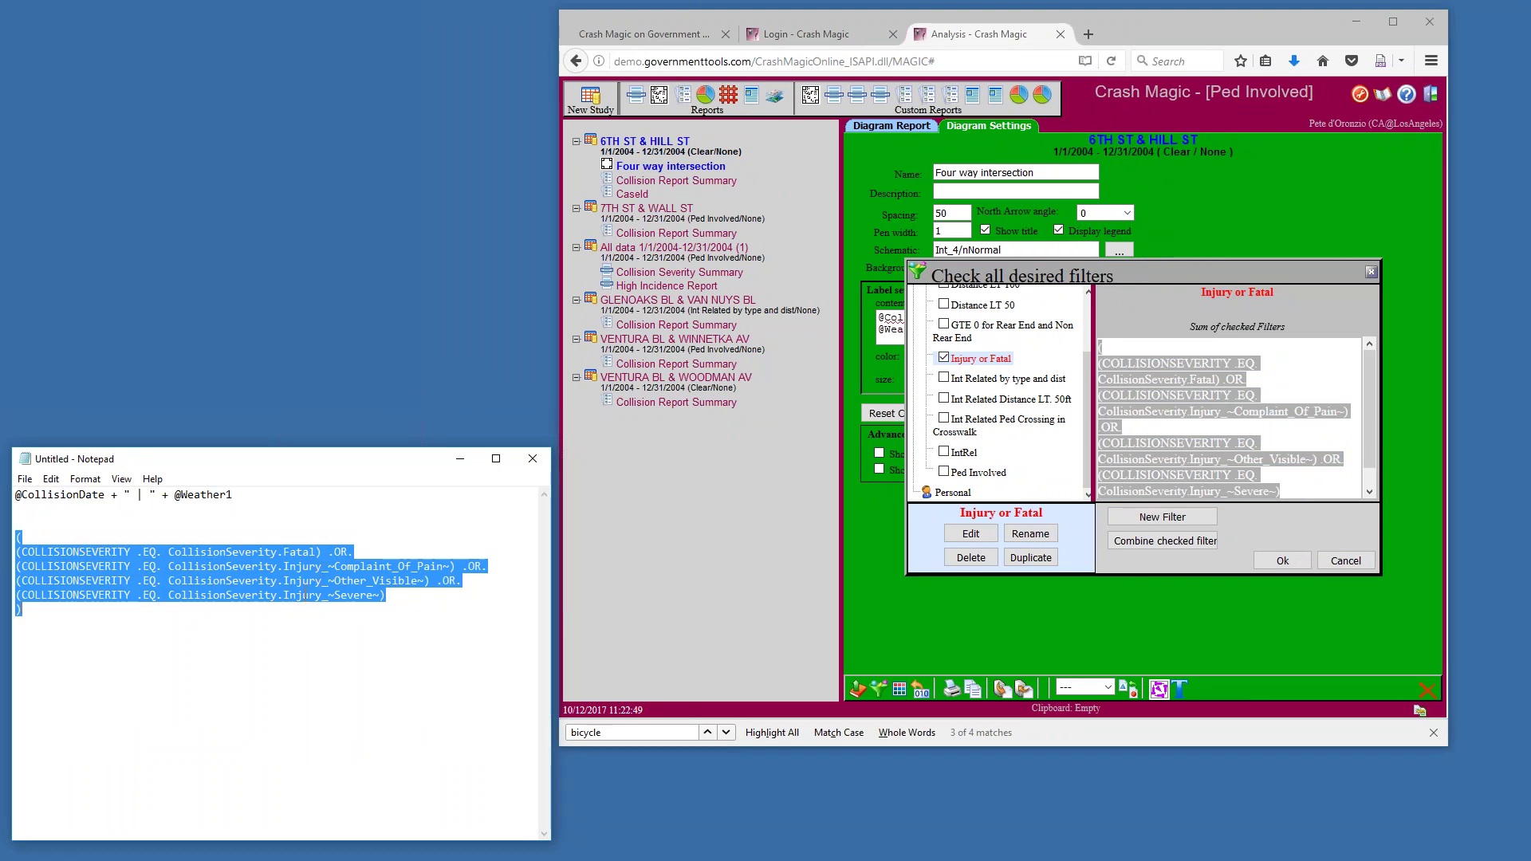
pyautogui.click(249, 501)
pyautogui.moveTo(239, 495); pyautogui.dragTo(16, 495)
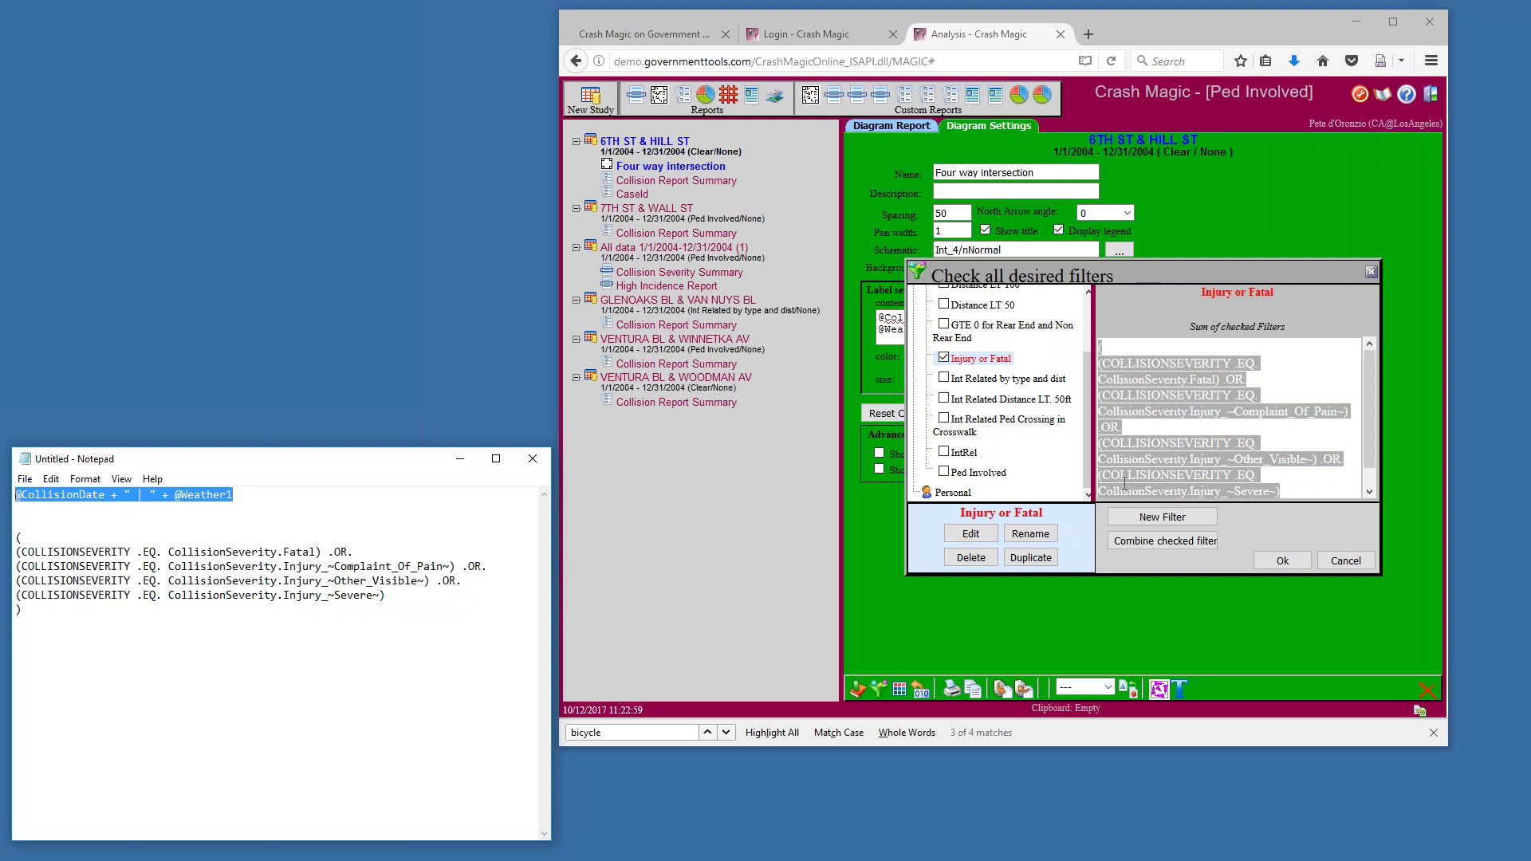
pyautogui.click(1089, 447)
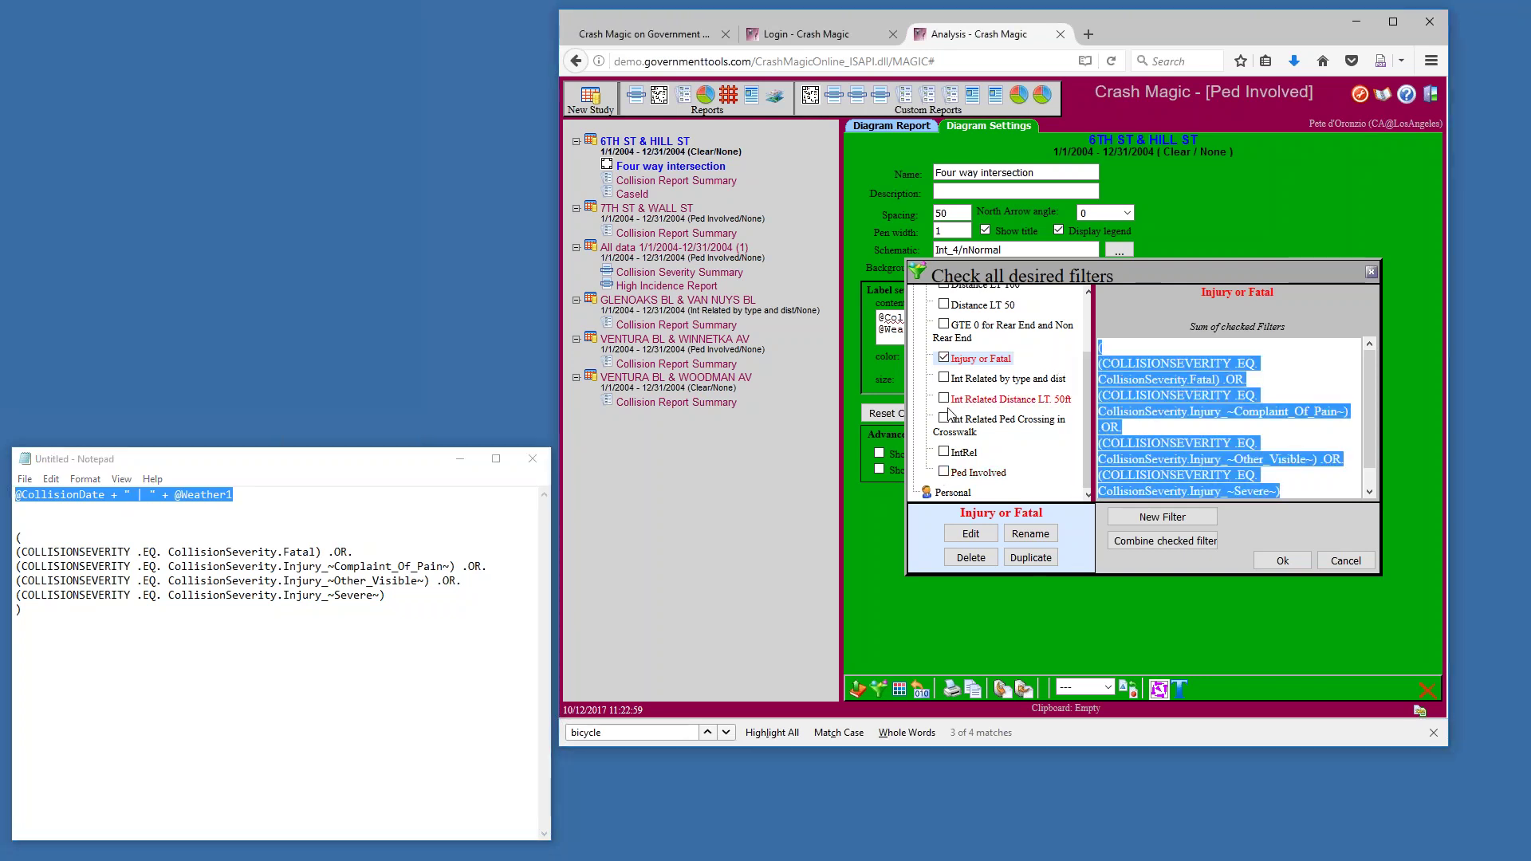
pyautogui.click(1326, 562)
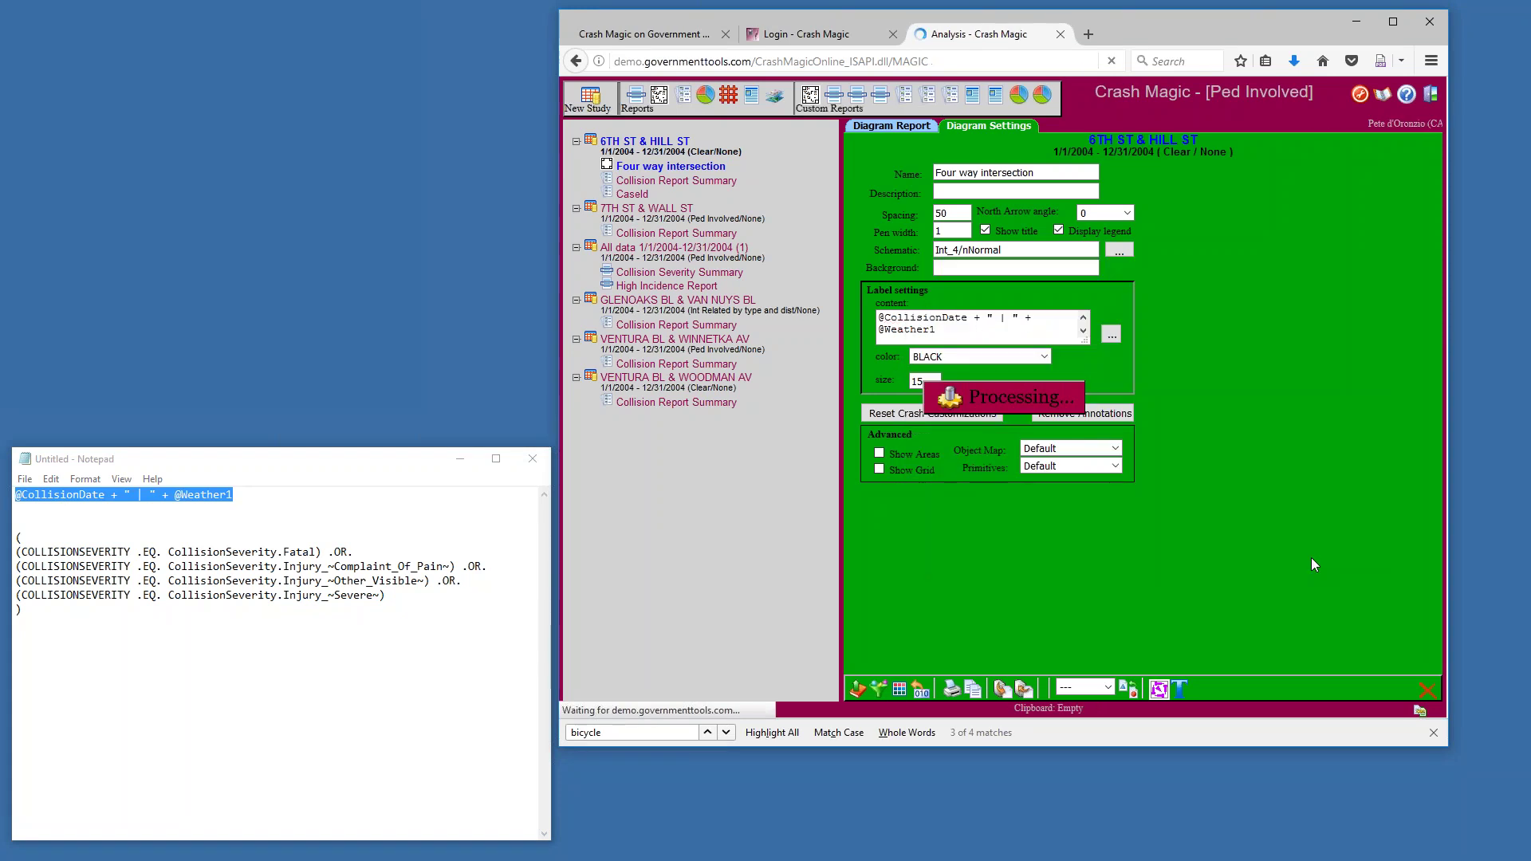
# Open administration and the settings of the CA@LosAngeles .shared group
pyautogui.click(1360, 94)
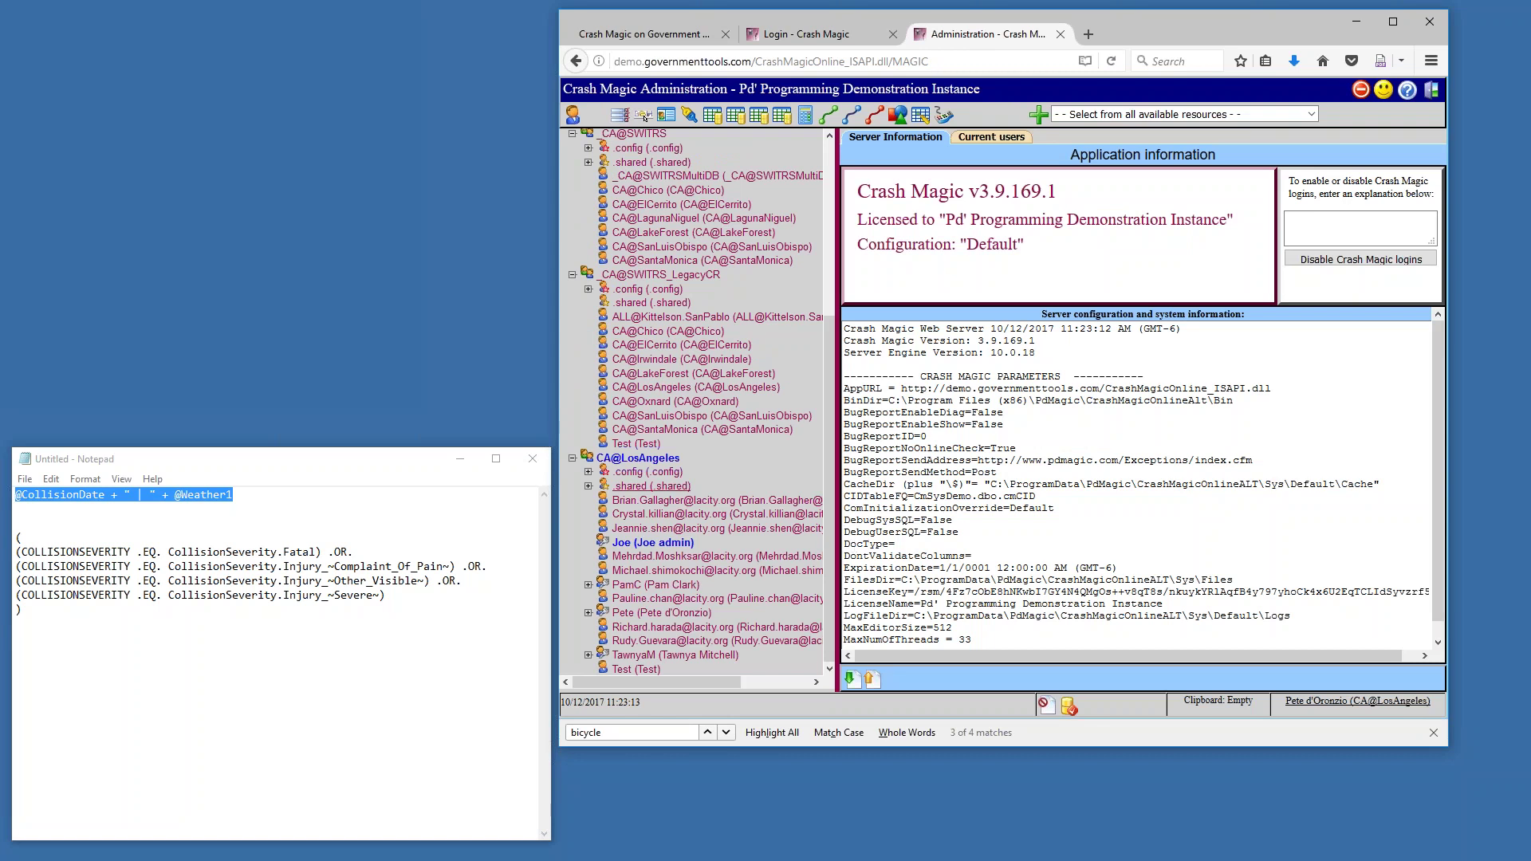
pyautogui.click(588, 488)
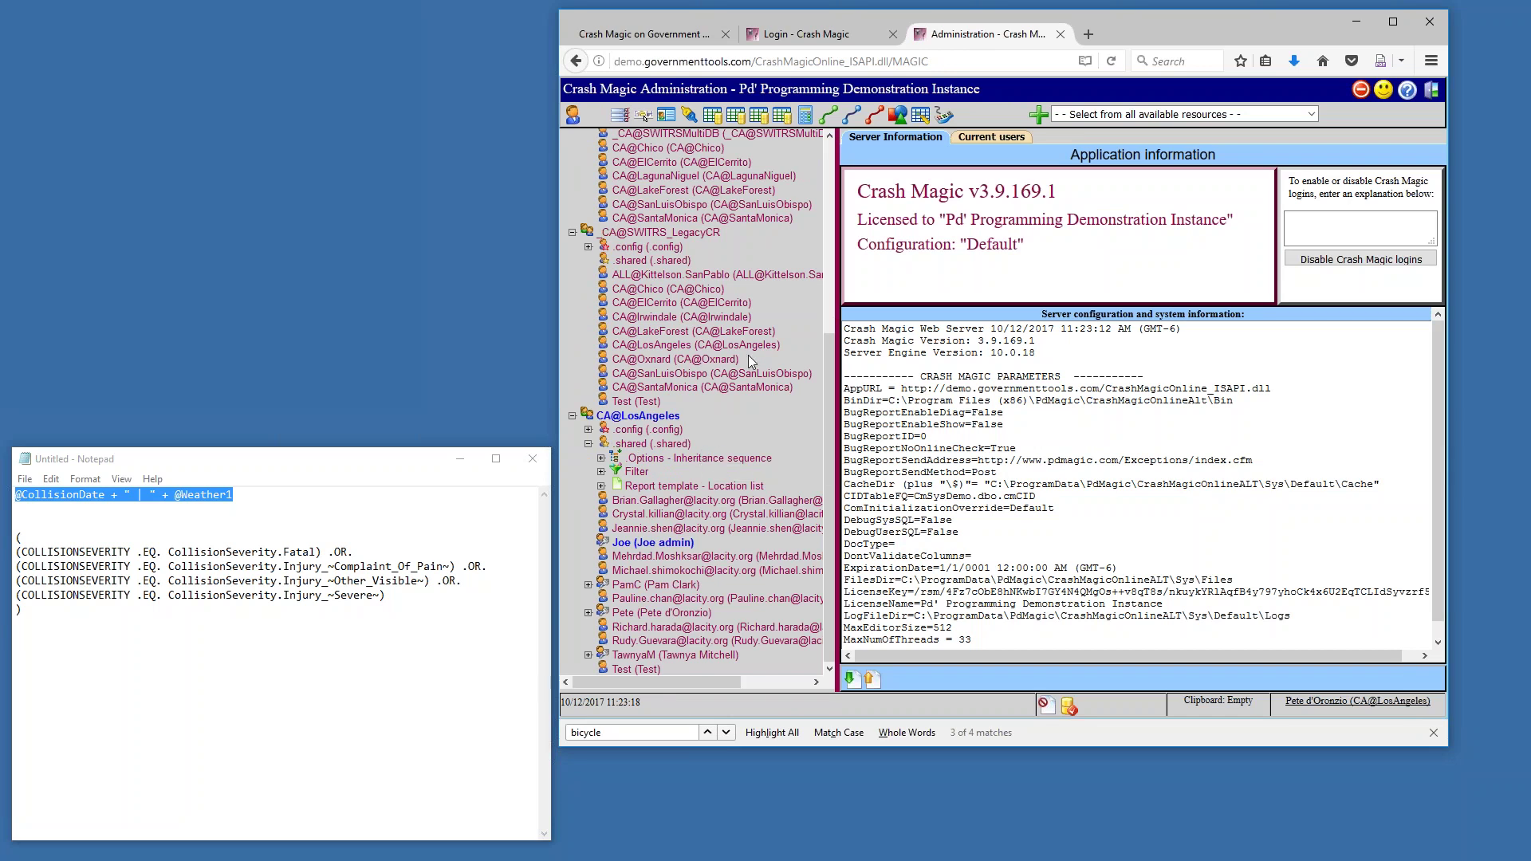
pyautogui.scroll(3, 708, 279)
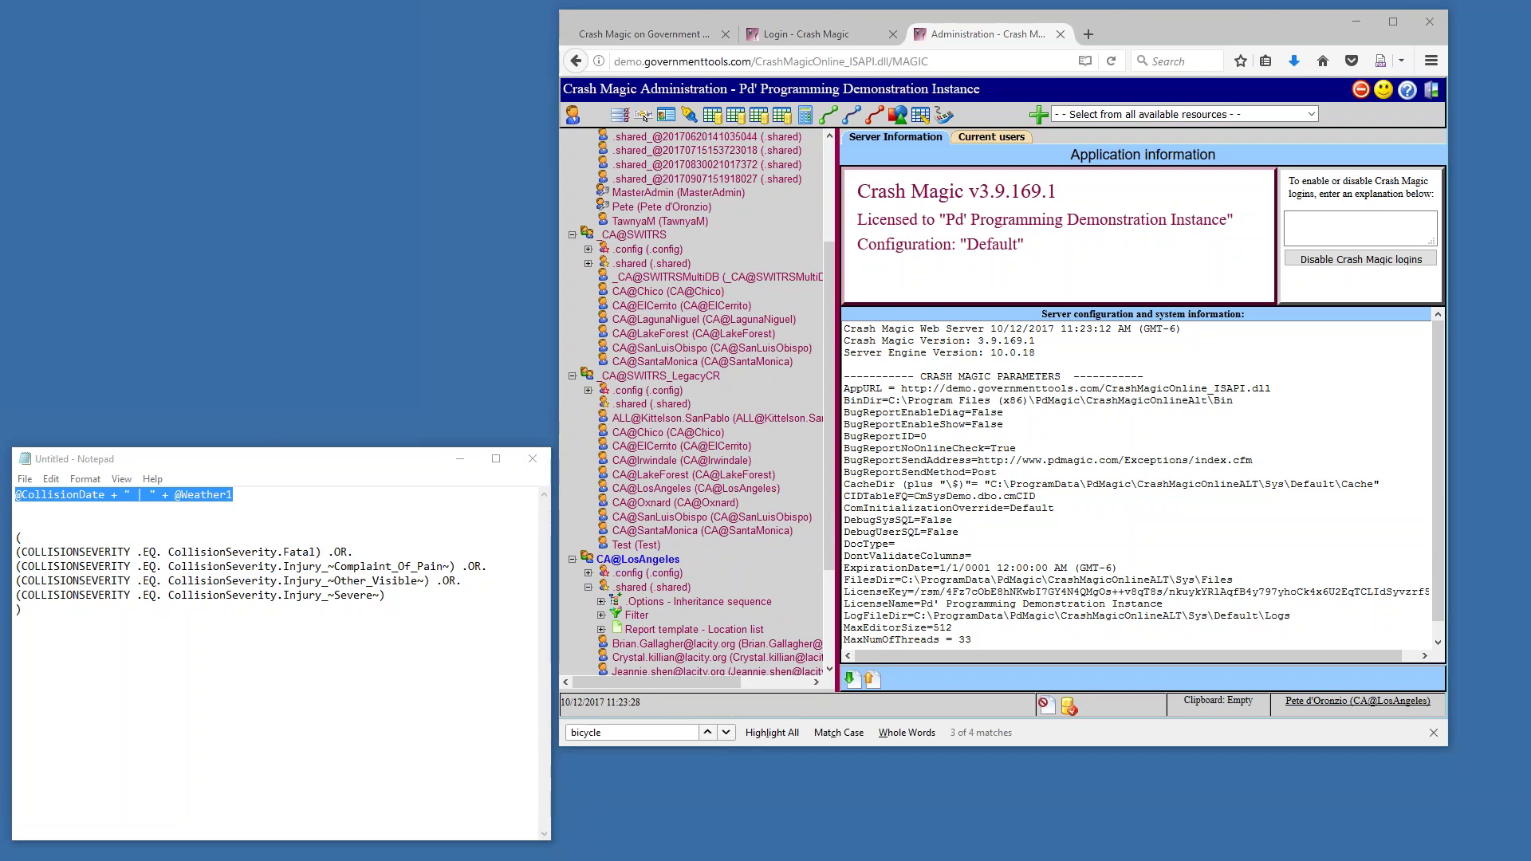
pyautogui.click(646, 588)
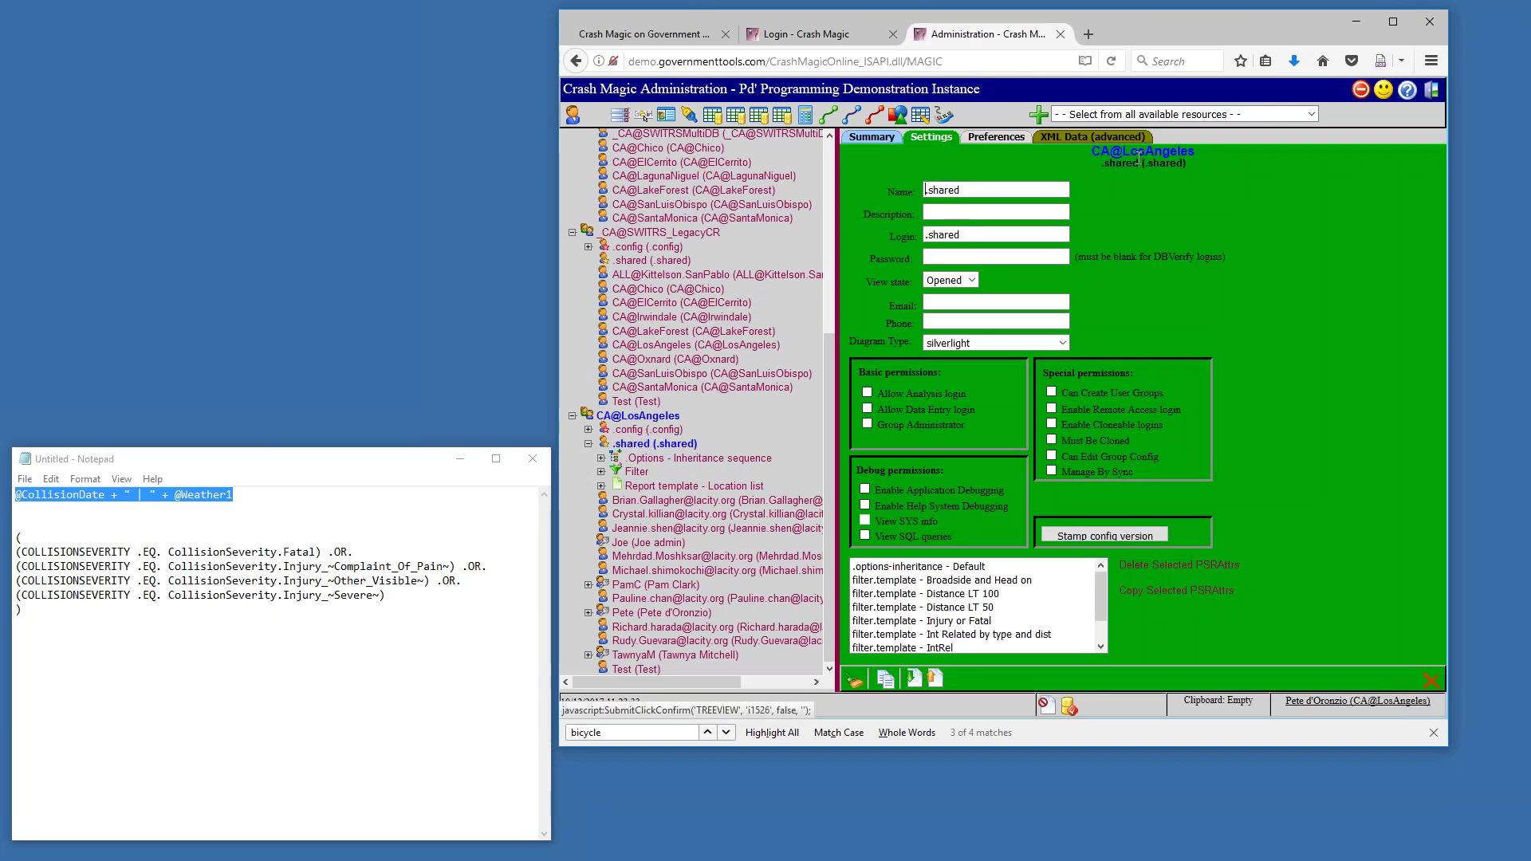
# Add a Calculated fields resource, V_UserDefined, to the .shared group and open it
pyautogui.click(1082, 119)
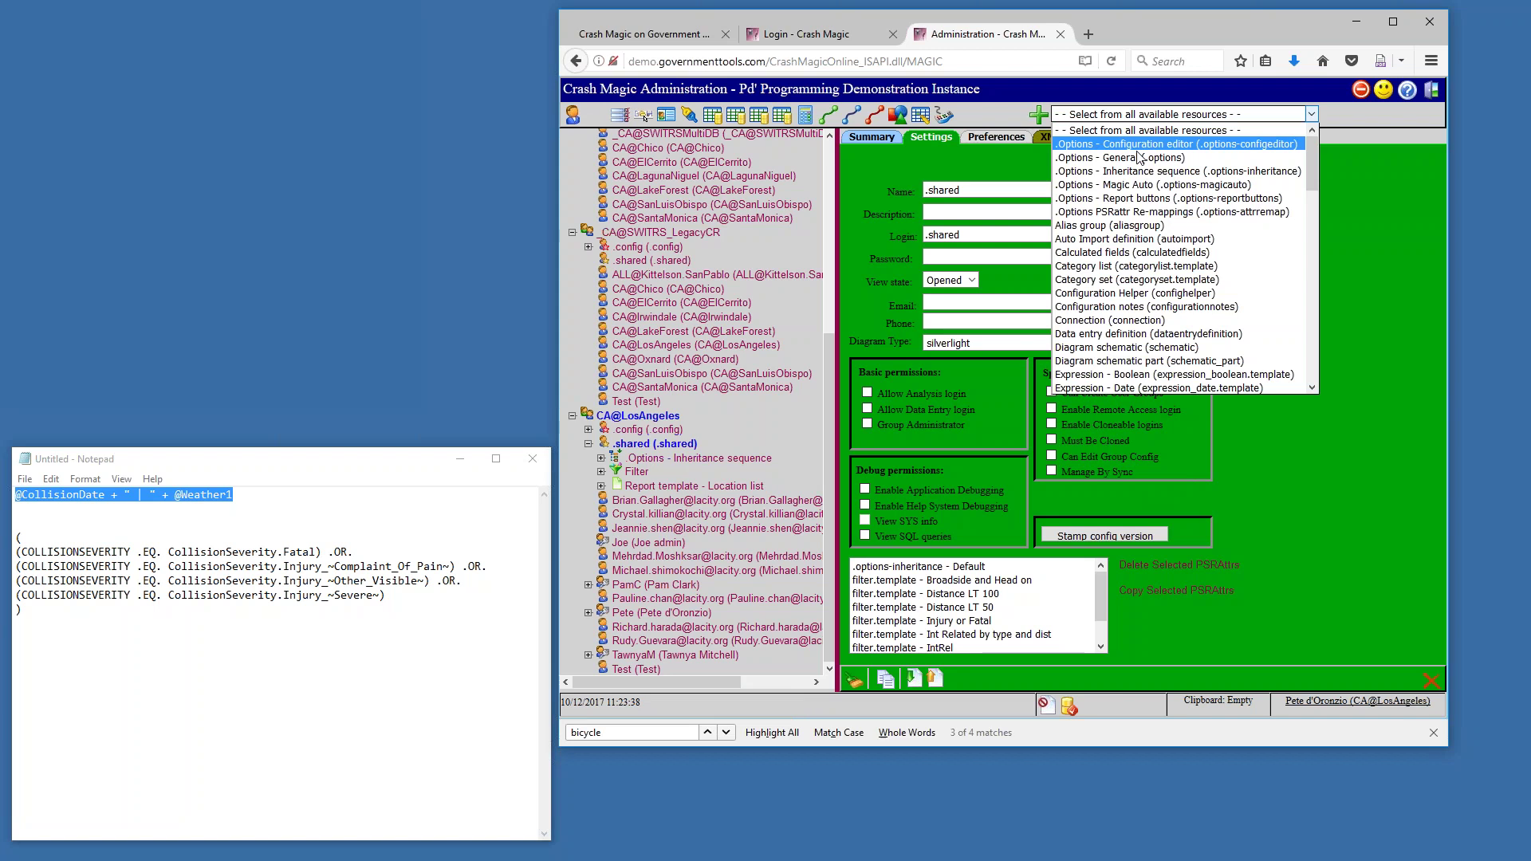
pyautogui.click(1115, 254)
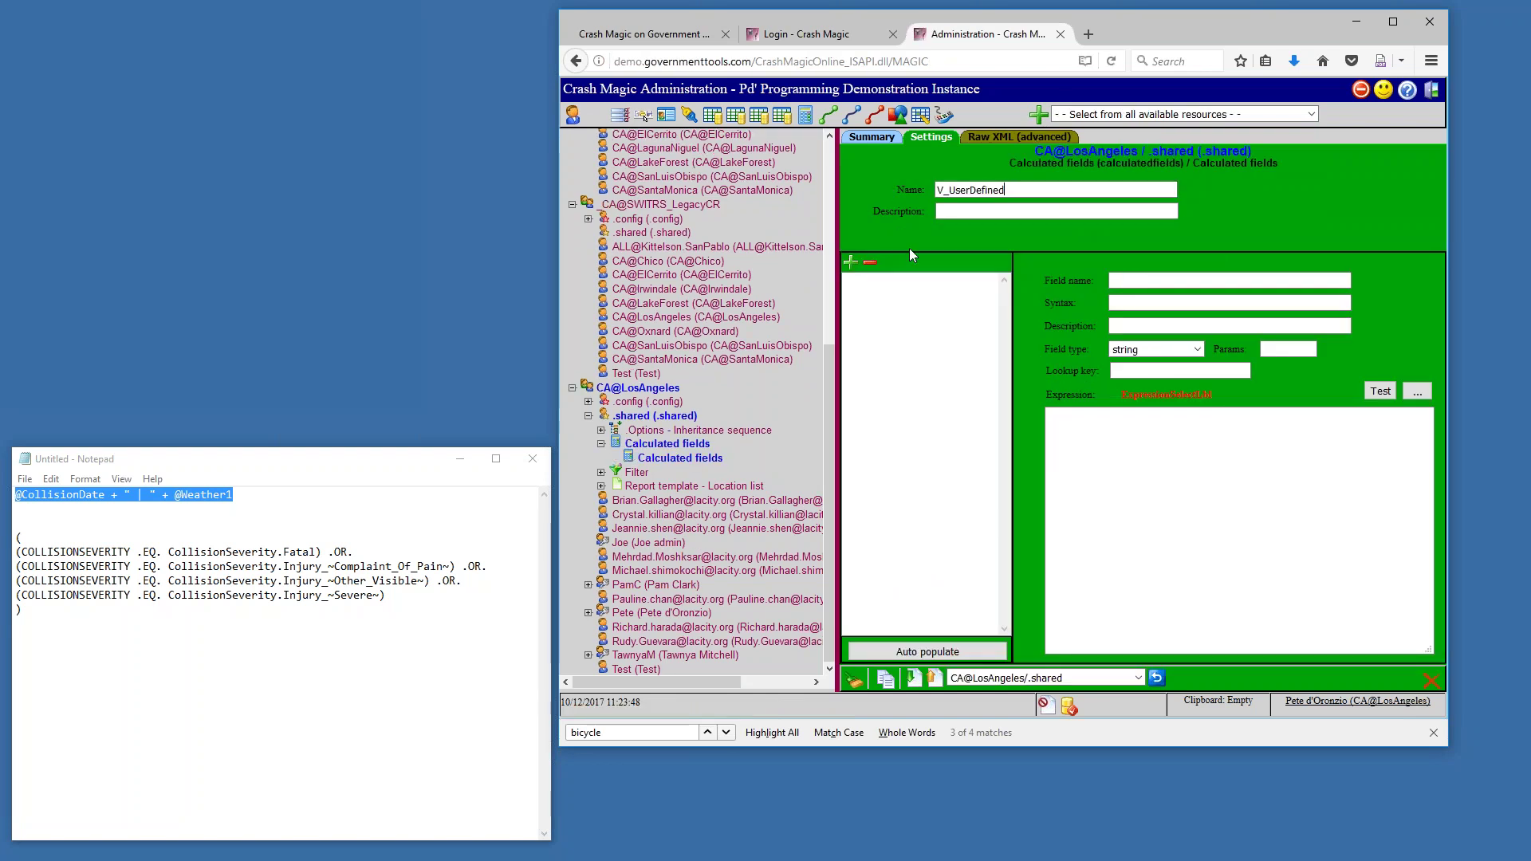
pyautogui.click(673, 461)
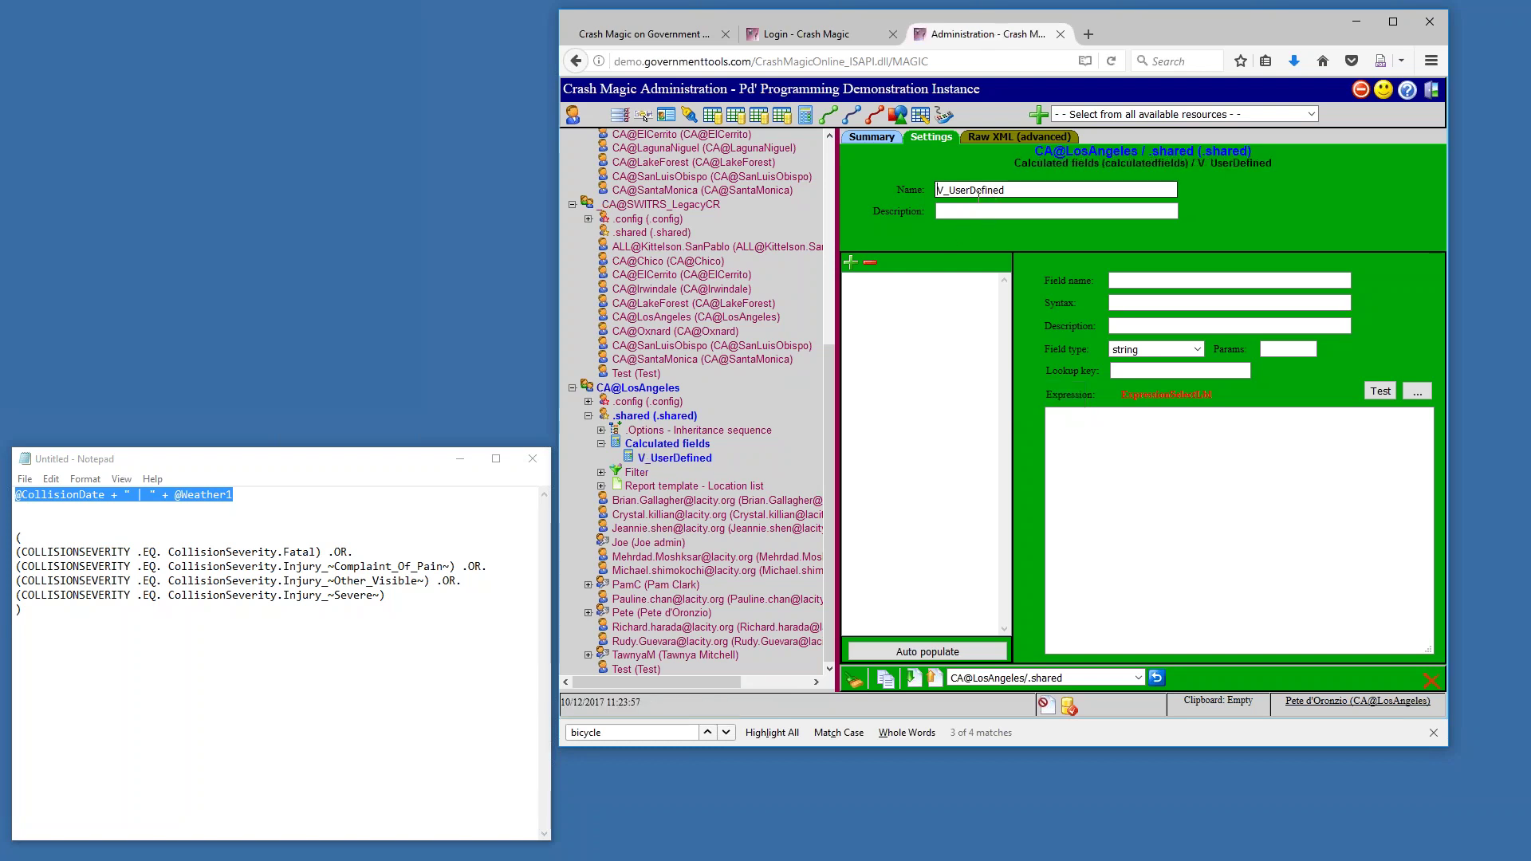
pyautogui.doubleClick(993, 192)
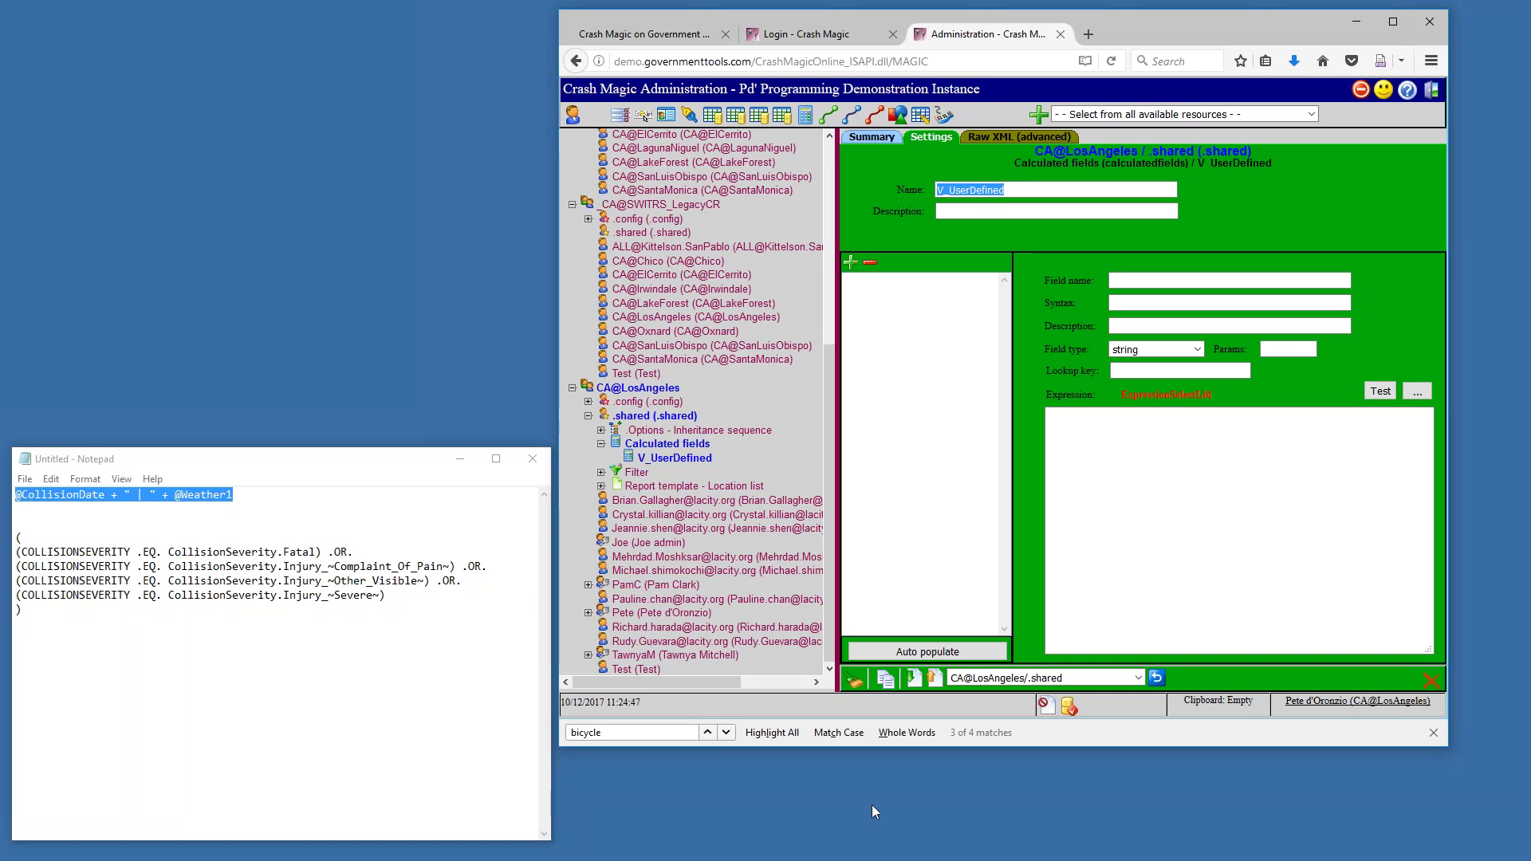
# Select the fatal-or-injury severity condition block in Notepad for copying
pyautogui.click(261, 503)
pyautogui.moveTo(235, 496); pyautogui.dragTo(15, 496)
pyautogui.moveTo(128, 605); pyautogui.dragTo(14, 537)
pyautogui.click(953, 233)
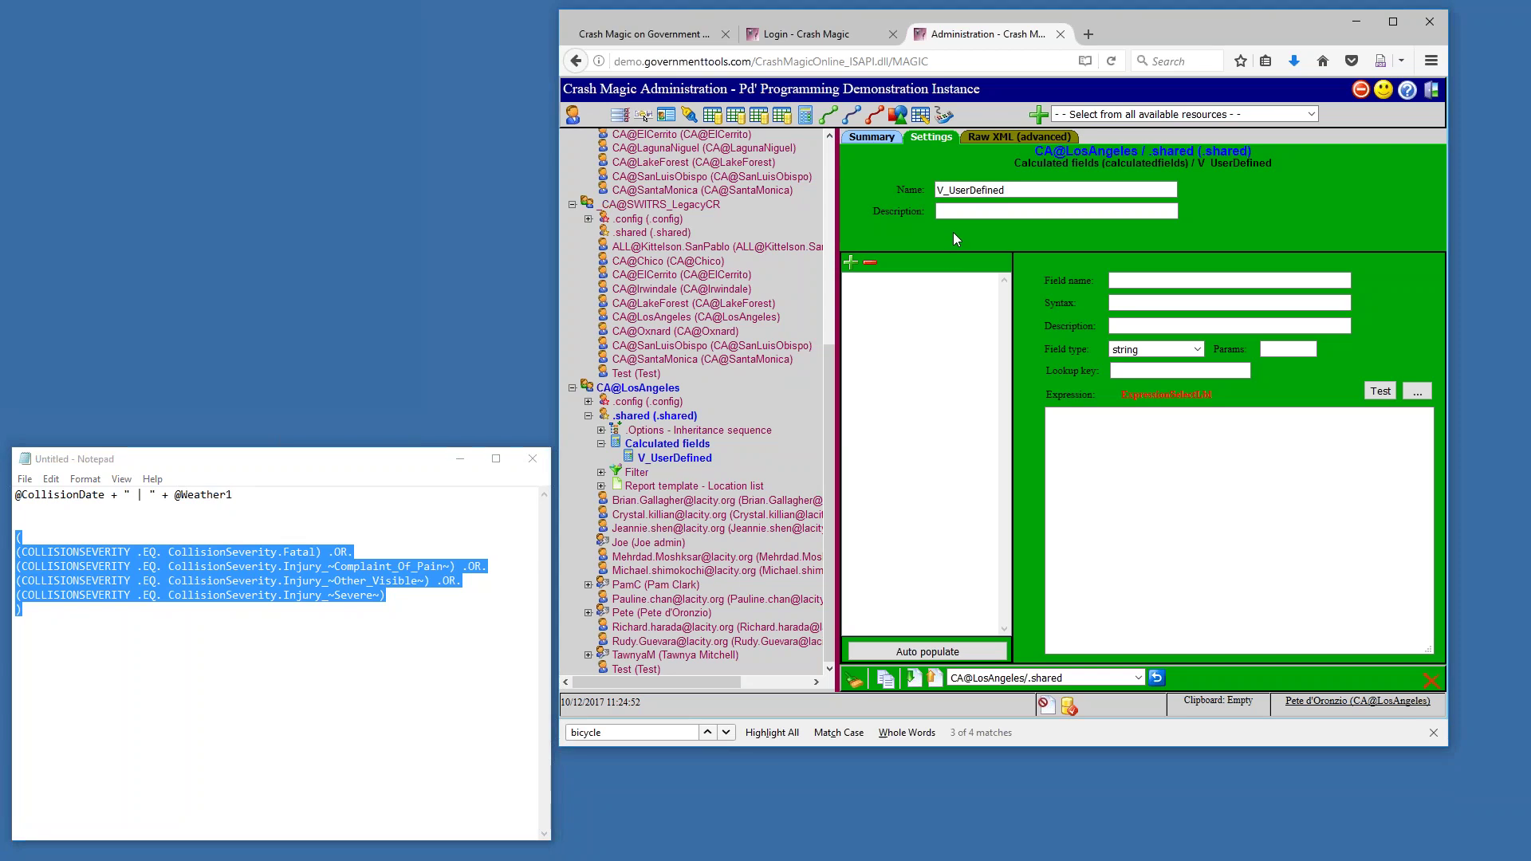
# Add a new calculated field named IsSevere with boolean field type
pyautogui.click(851, 263)
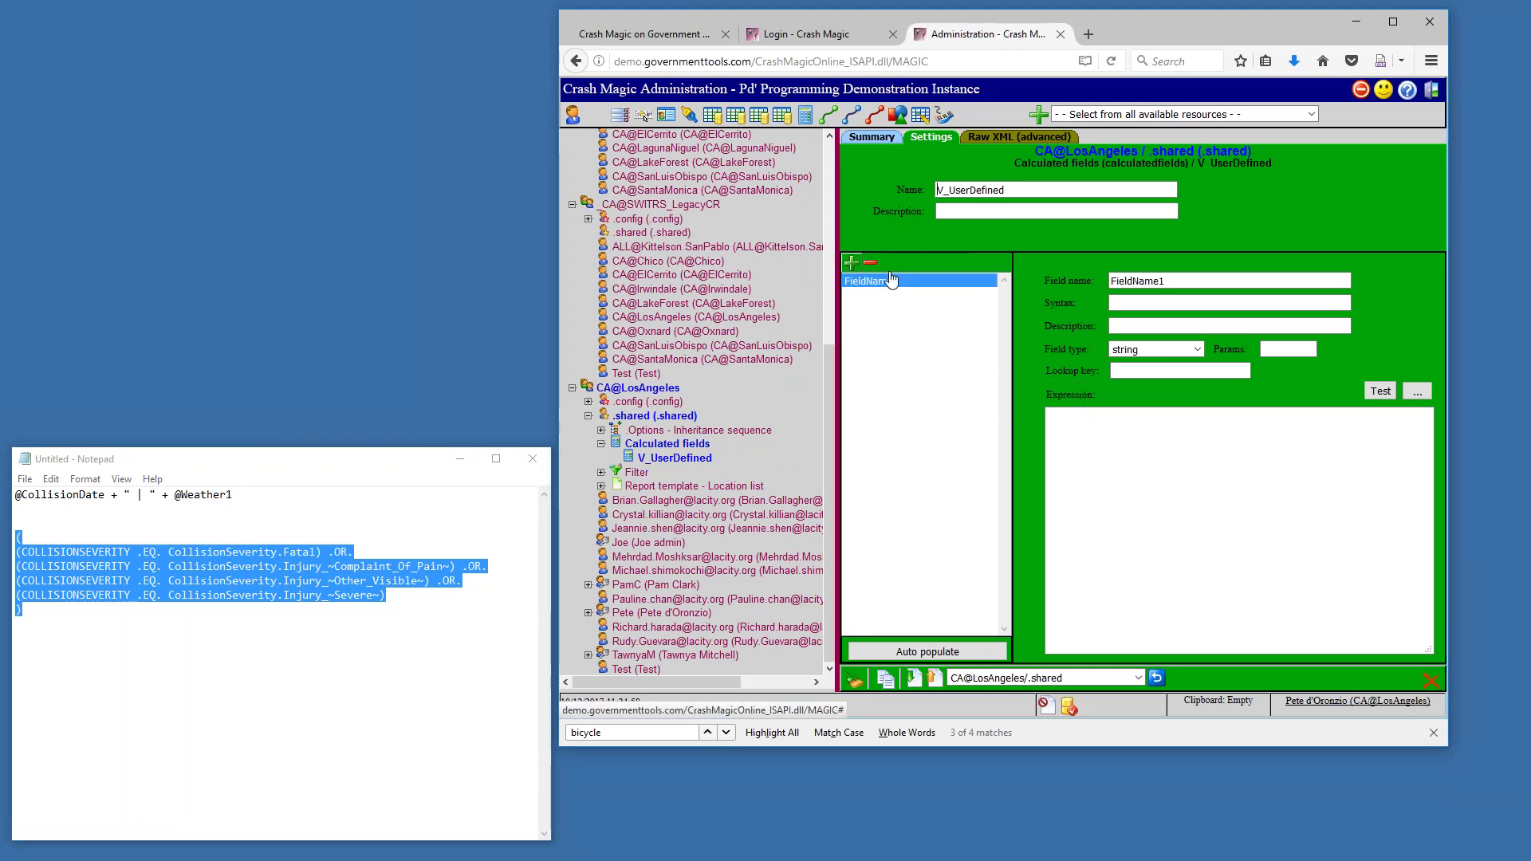
pyautogui.moveTo(1169, 282); pyautogui.dragTo(1021, 278)
pyautogui.write('IsSevere')
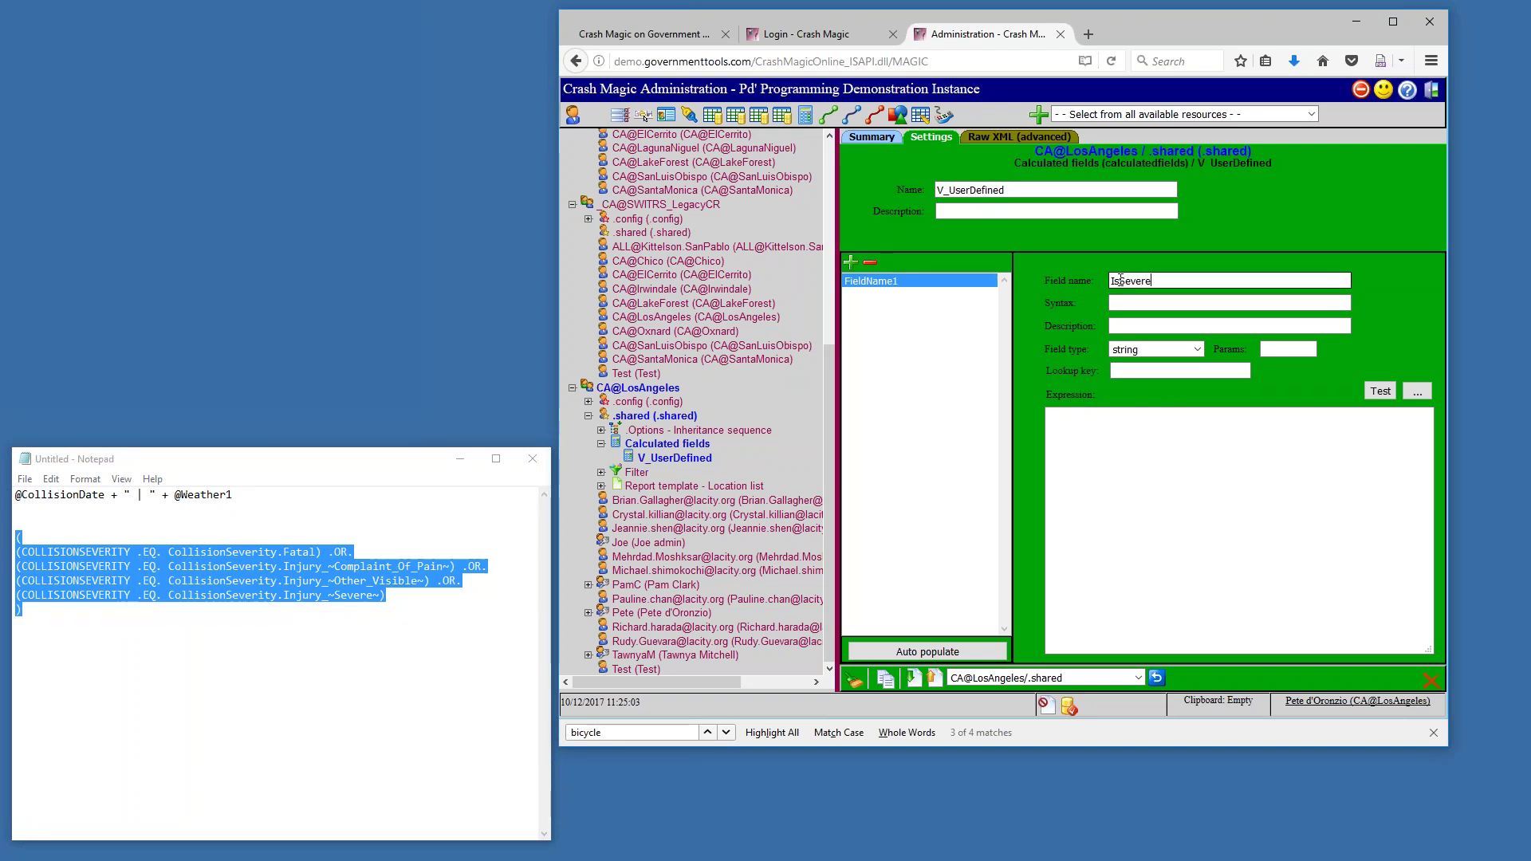
pyautogui.moveTo(1111, 281); pyautogui.dragTo(1120, 282)
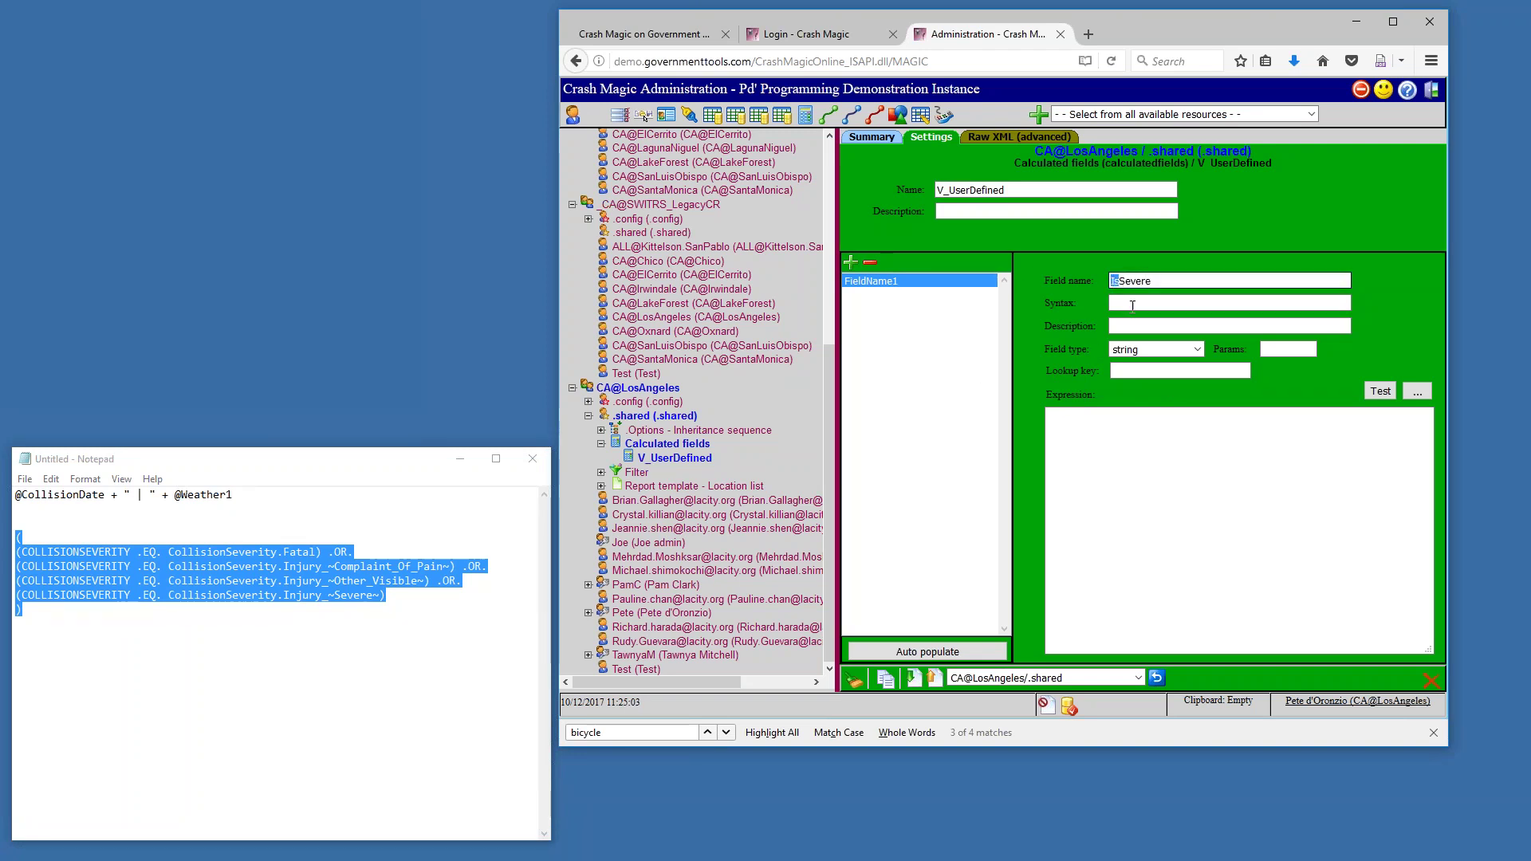
pyautogui.click(1197, 351)
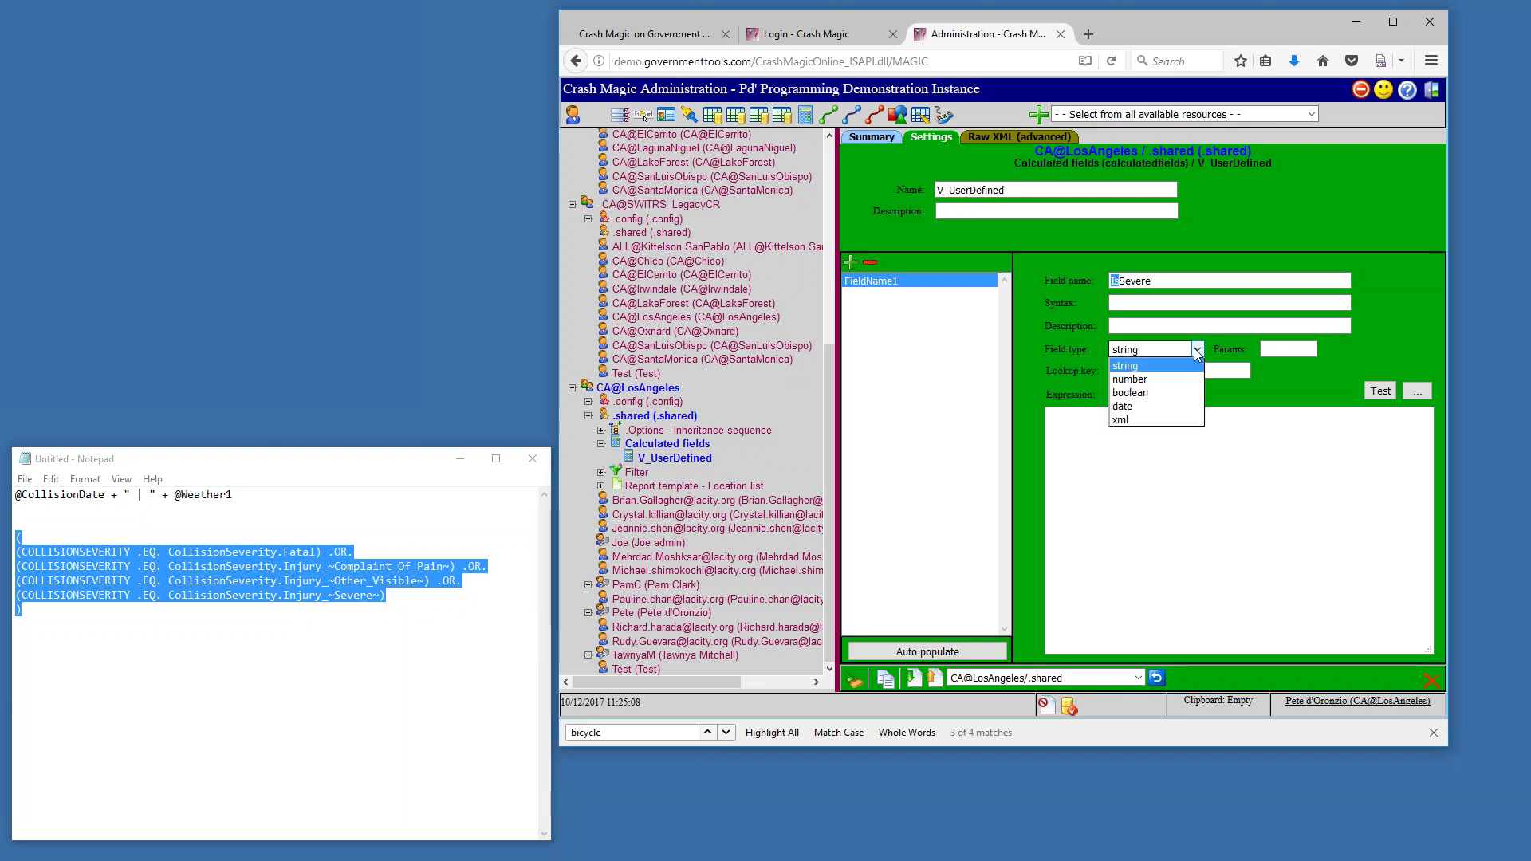
pyautogui.click(1151, 392)
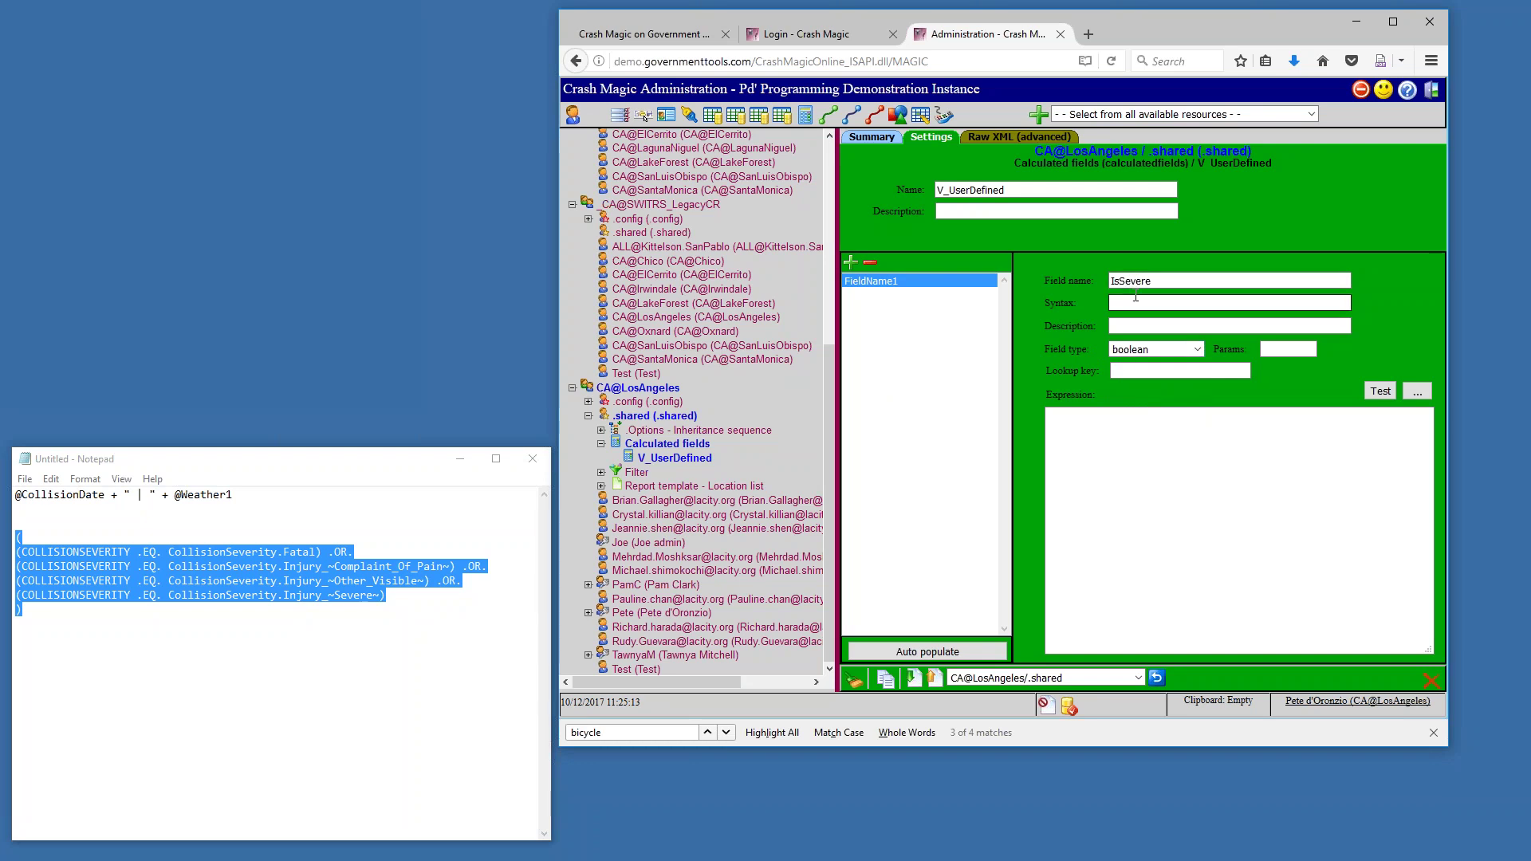
# Paste the fatal-or-injury severity condition as IsSevere's expression and confirm it parses
pyautogui.rightClick(253, 573)
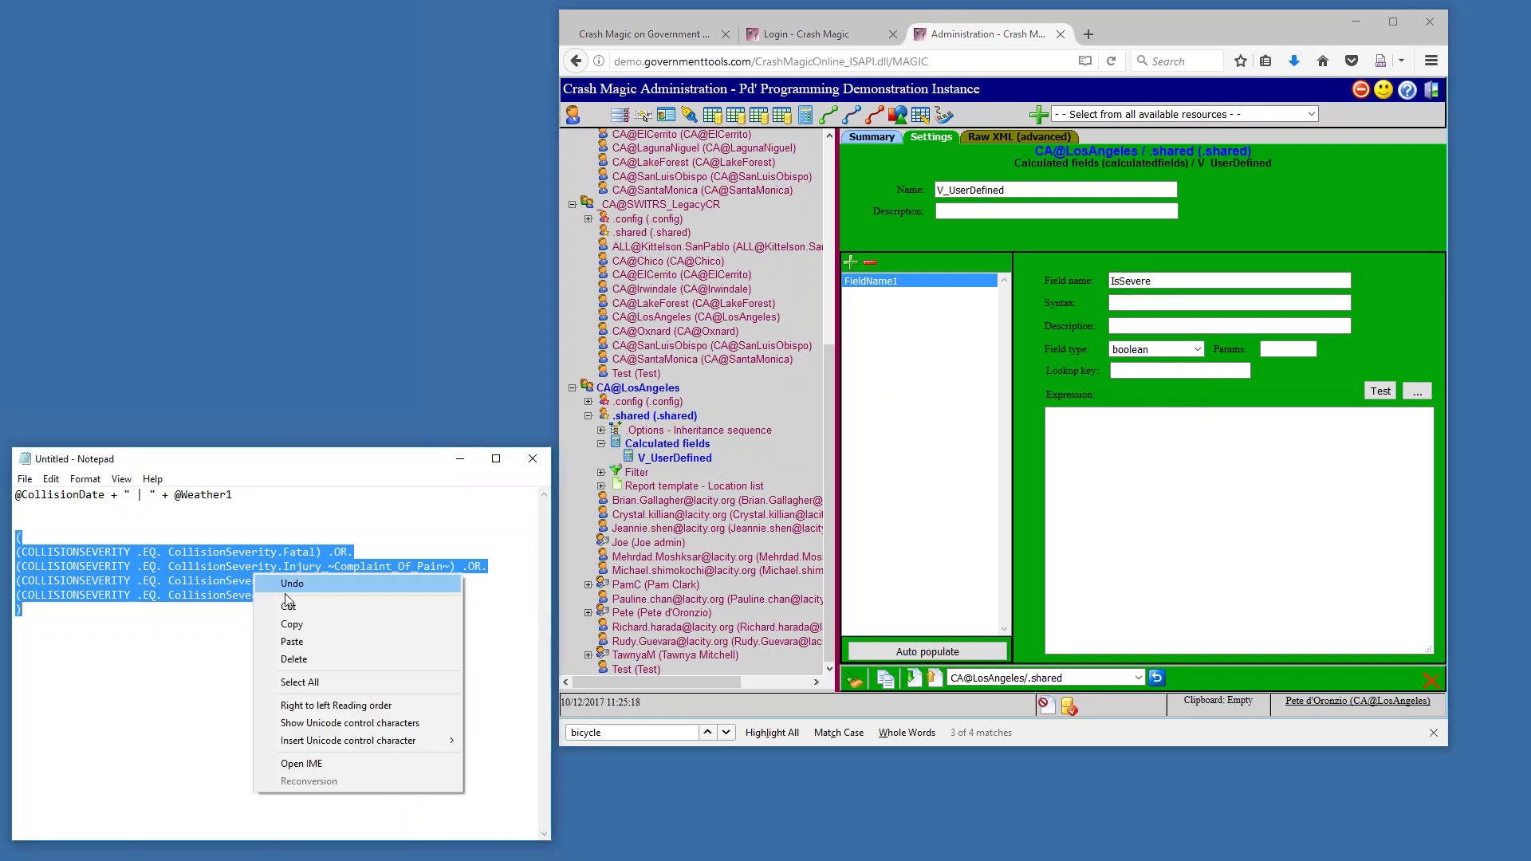
pyautogui.click(335, 620)
pyautogui.rightClick(1073, 533)
pyautogui.click(1117, 602)
pyautogui.click(1383, 392)
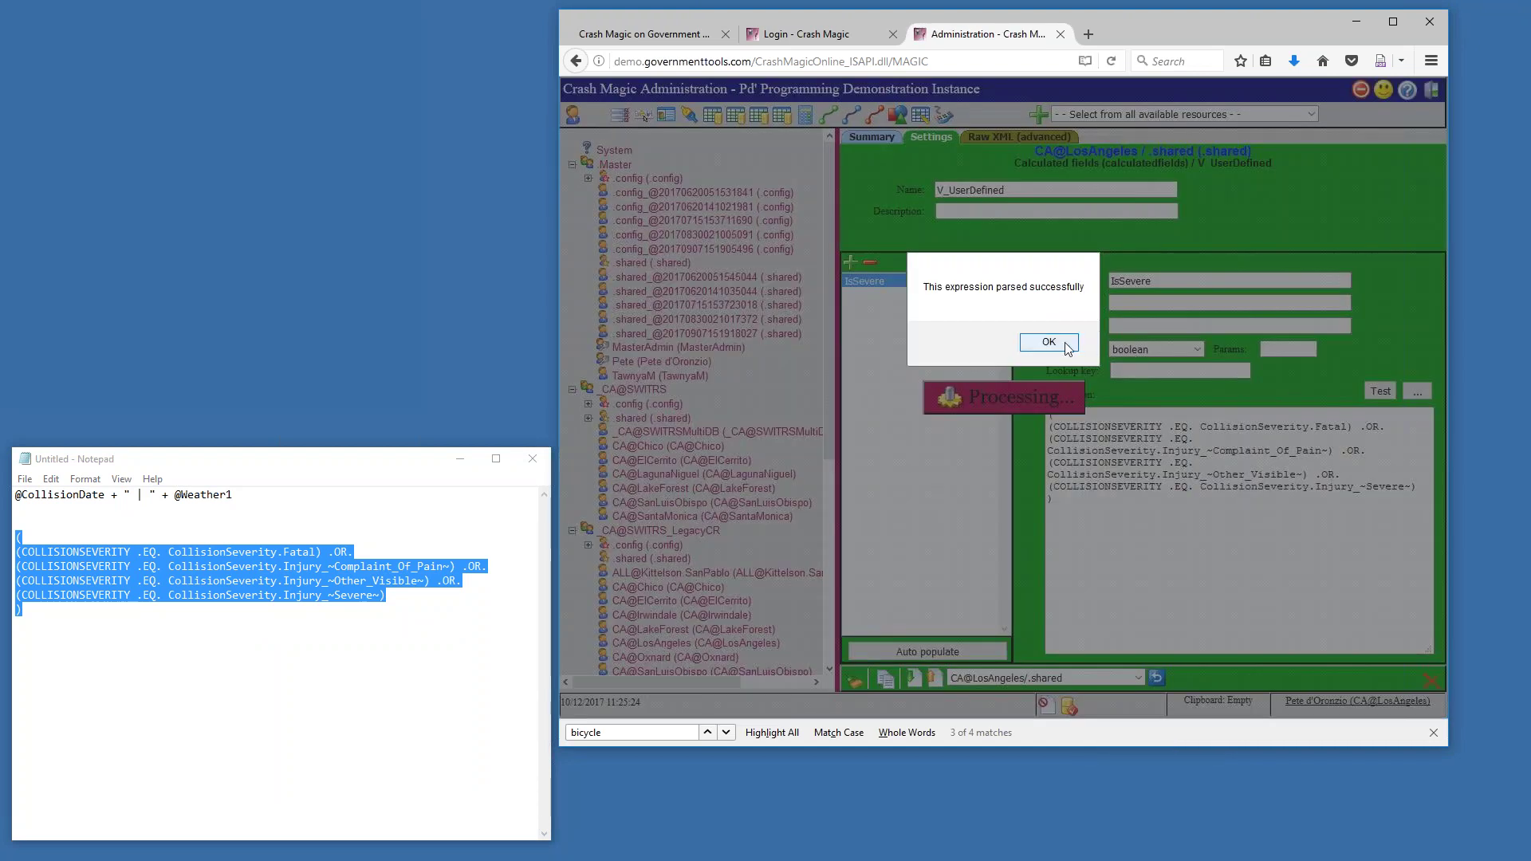
pyautogui.click(1066, 344)
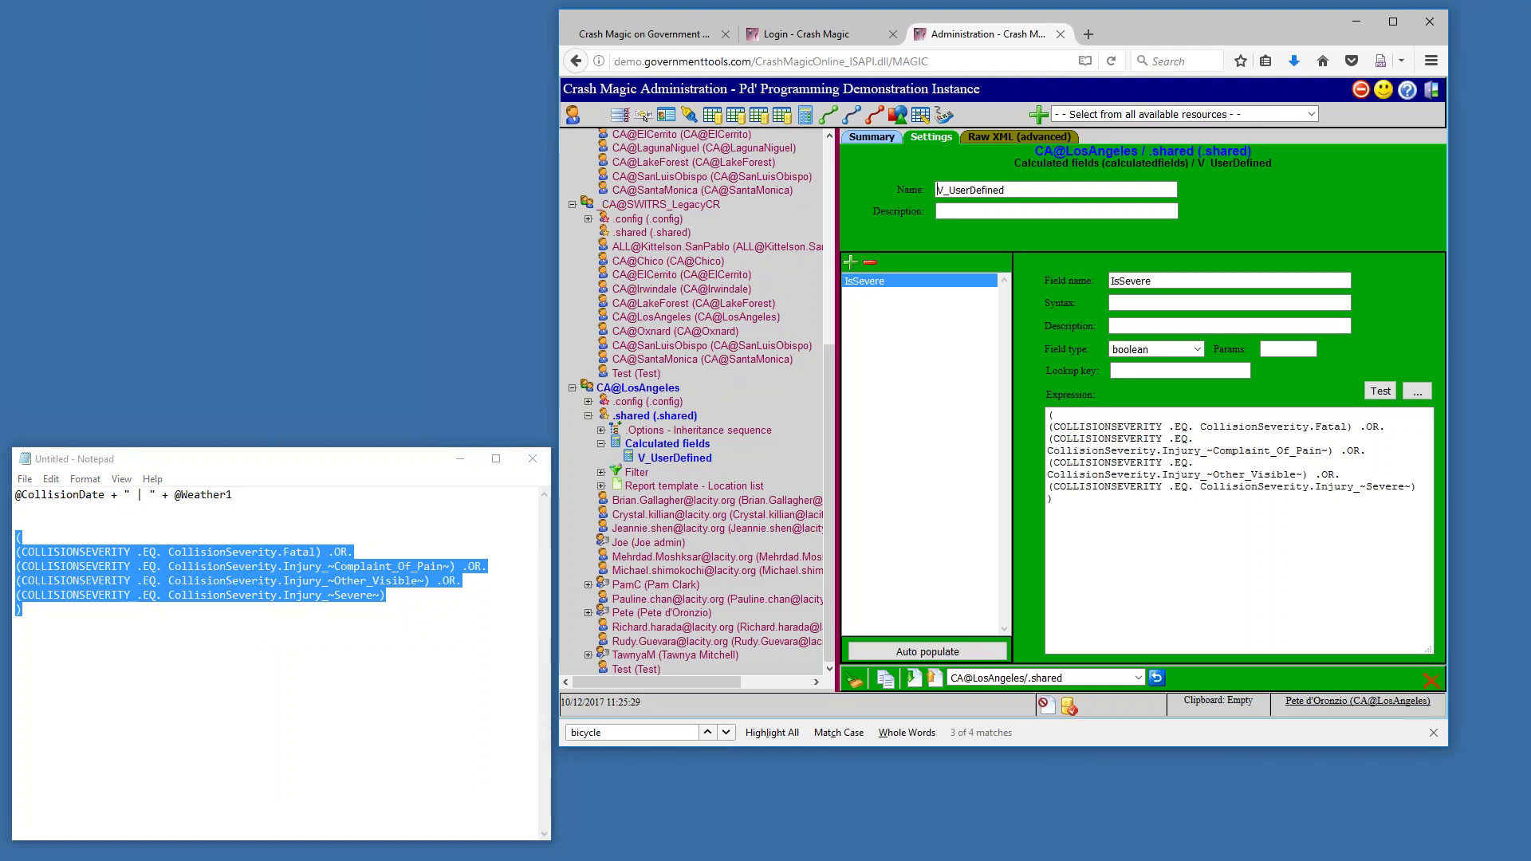
pyautogui.doubleClick(1142, 281)
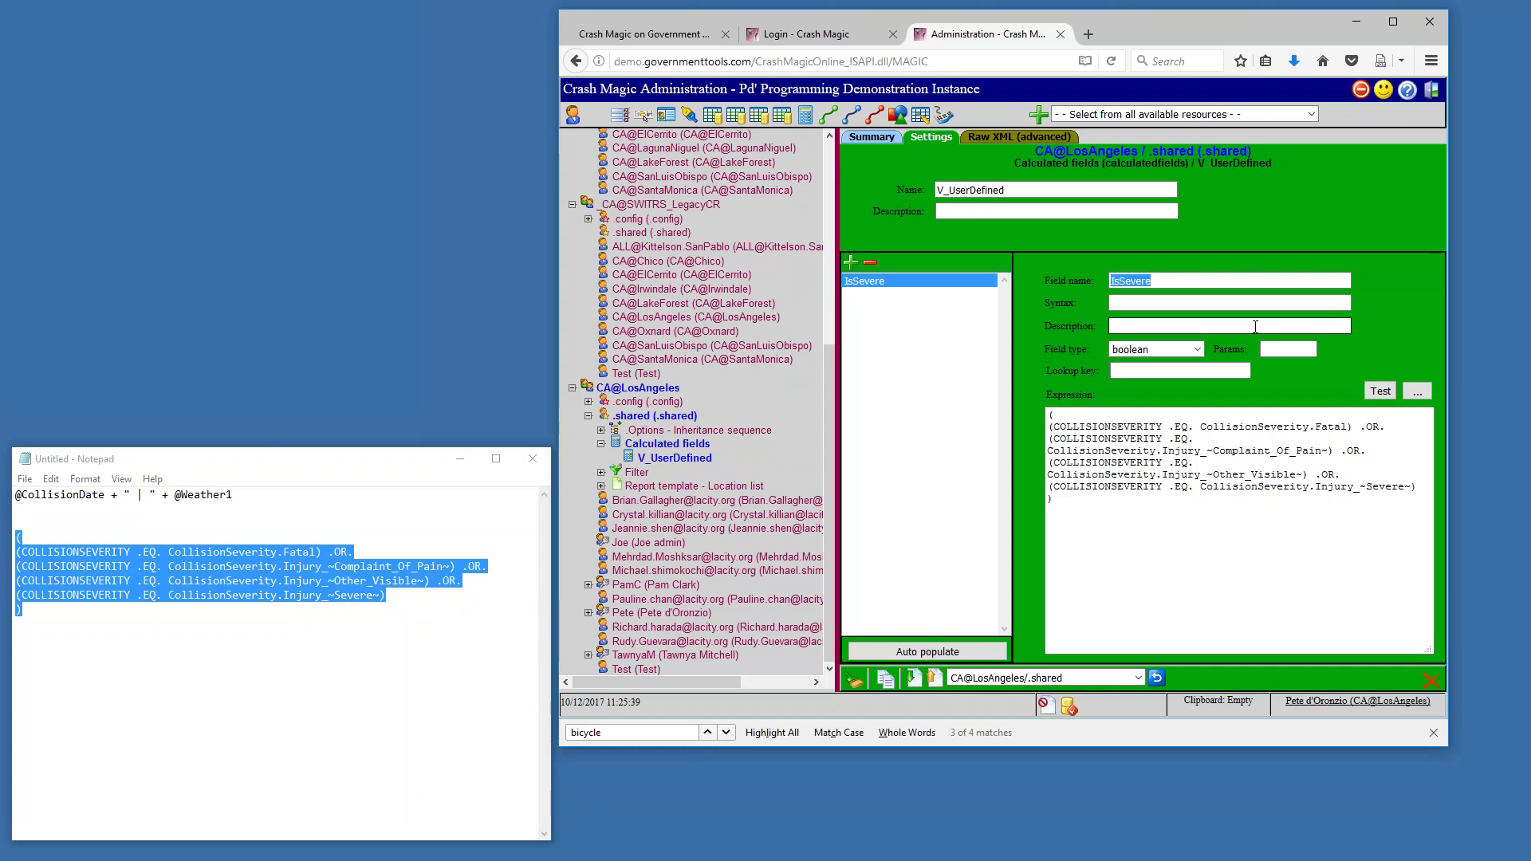
pyautogui.click(850, 262)
pyautogui.hotkey('ctrl', 'a')
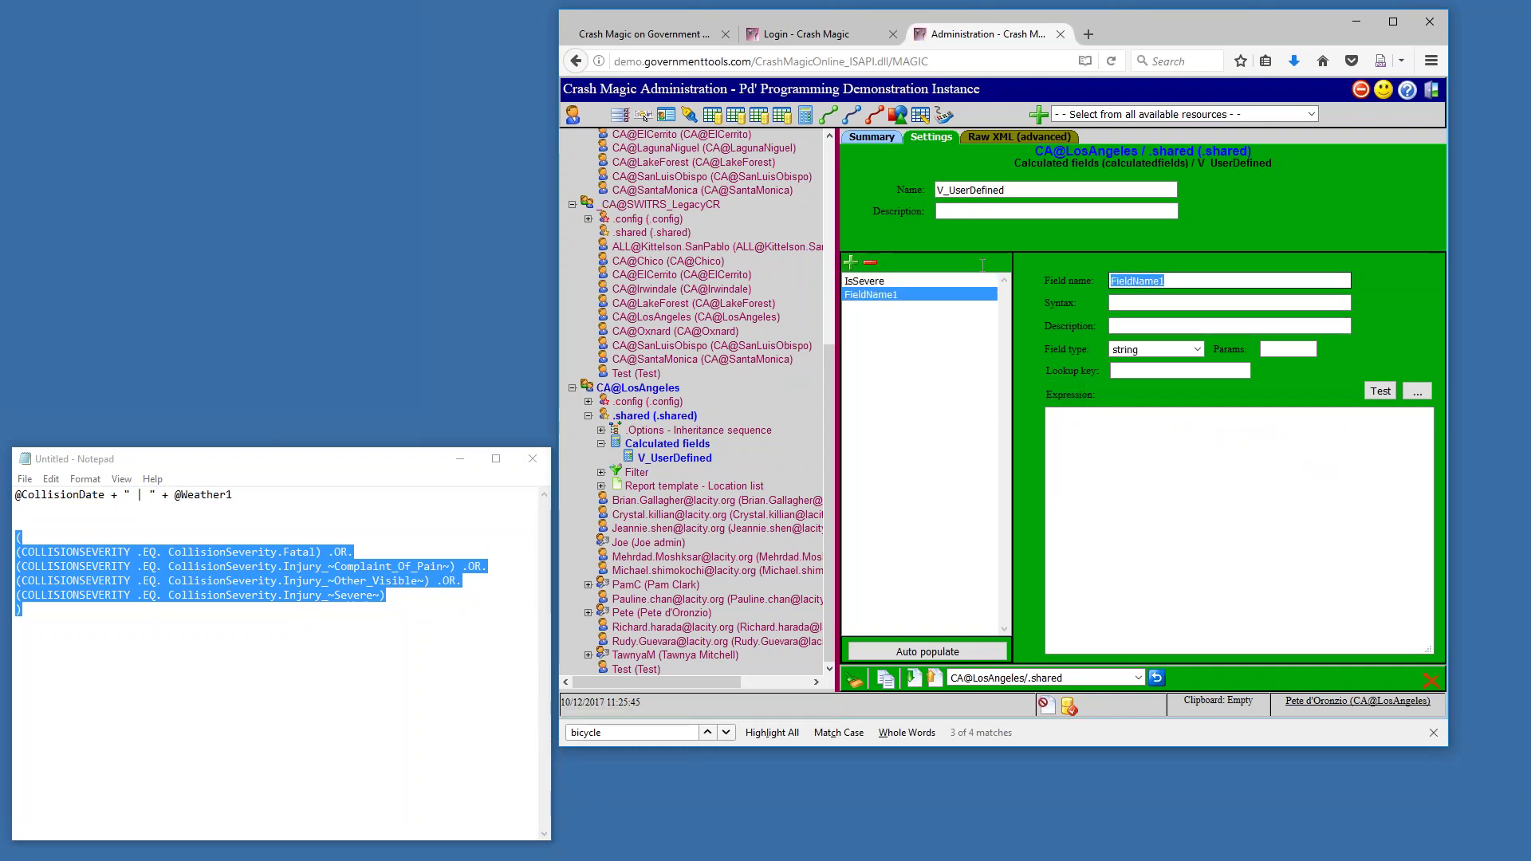
pyautogui.write('MainLabel')
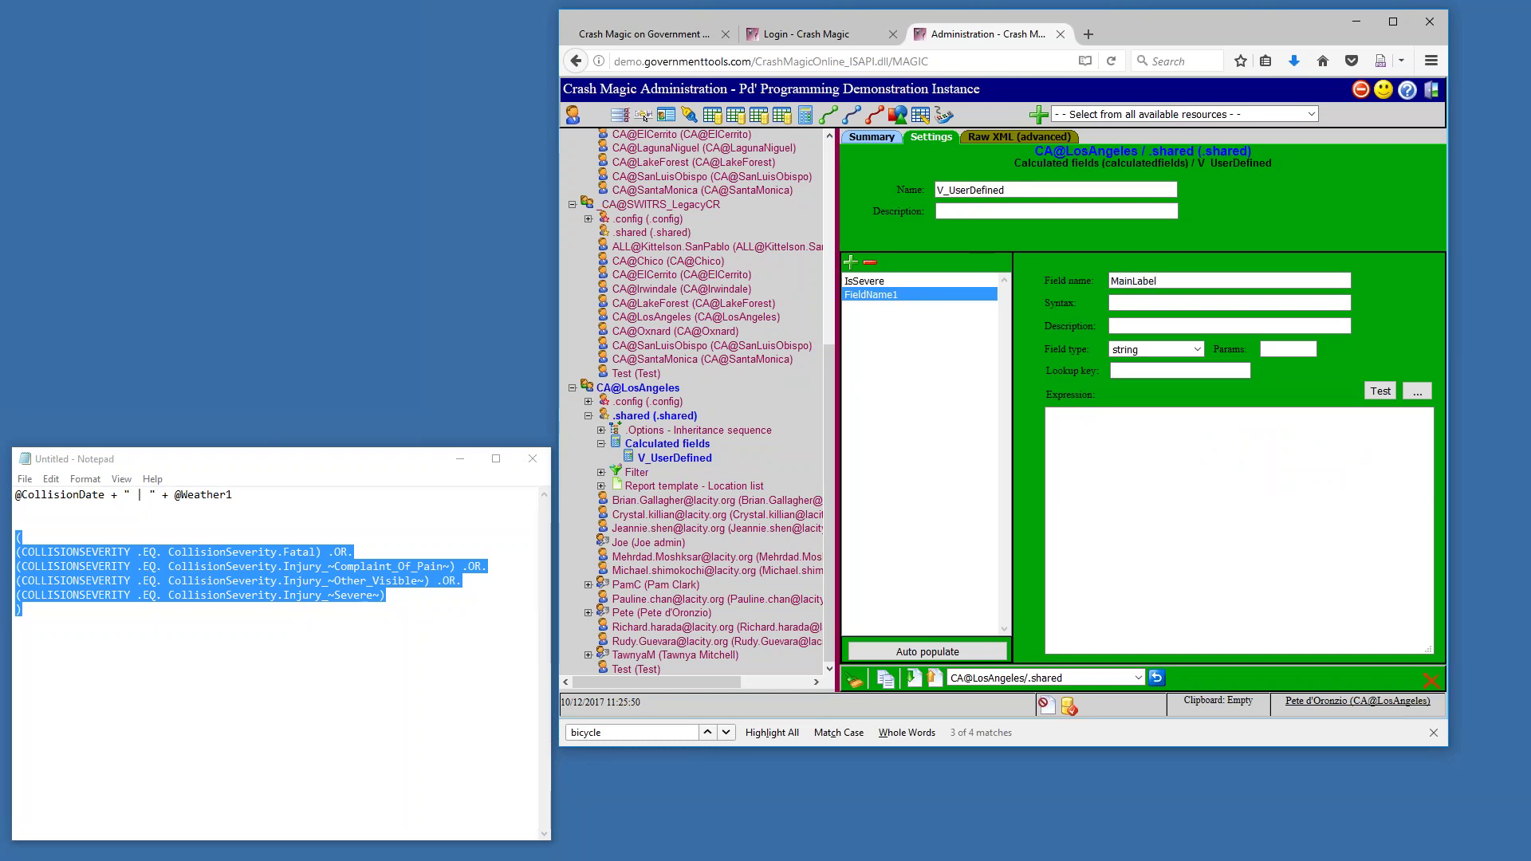
pyautogui.moveTo(269, 494); pyautogui.dragTo(8, 486)
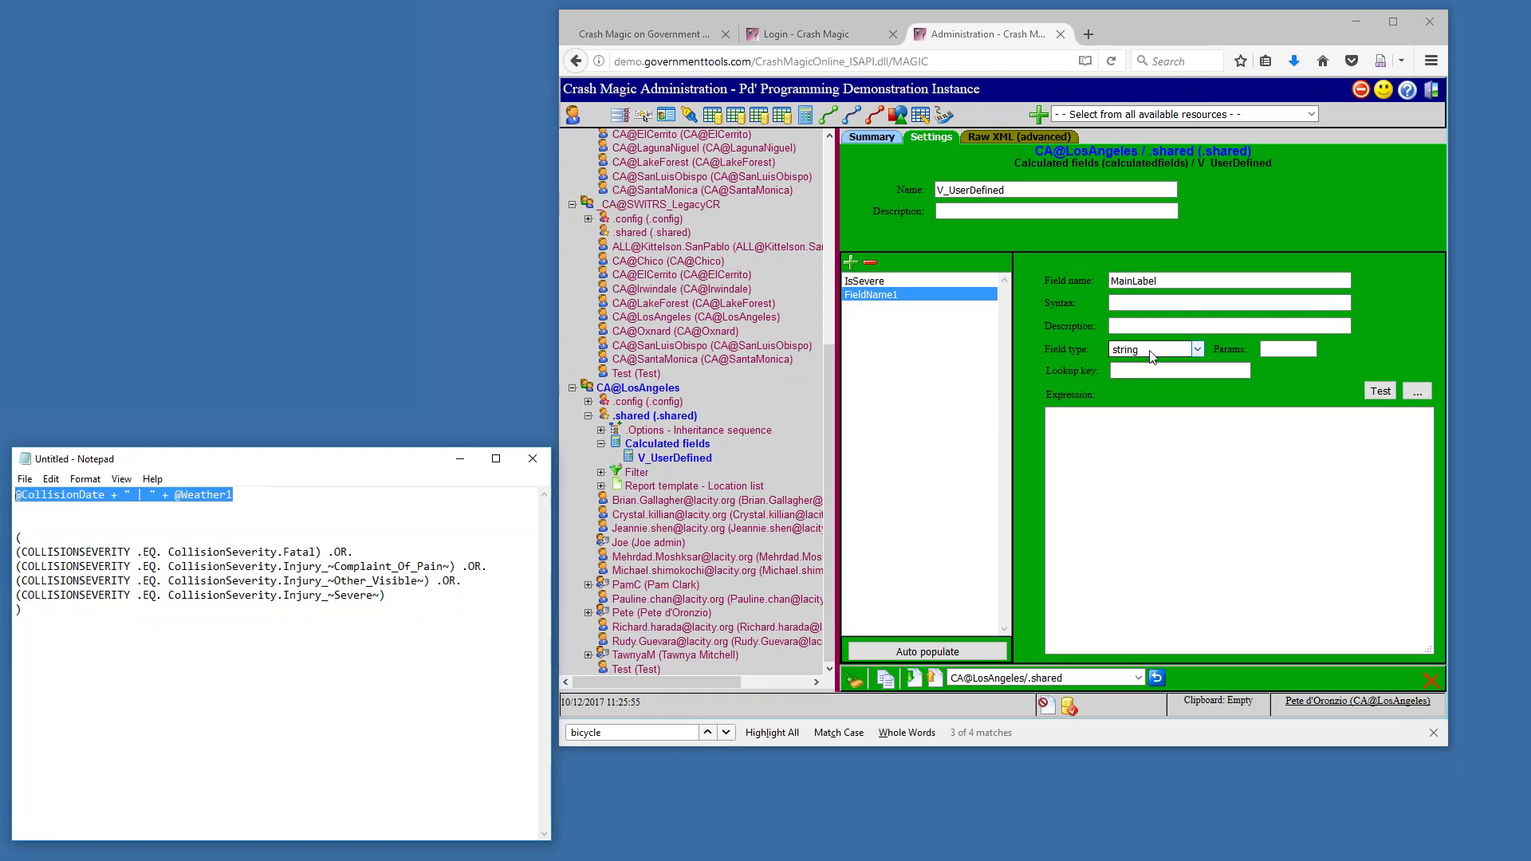
pyautogui.click(1154, 565)
pyautogui.hotkey('ctrl', 'v')
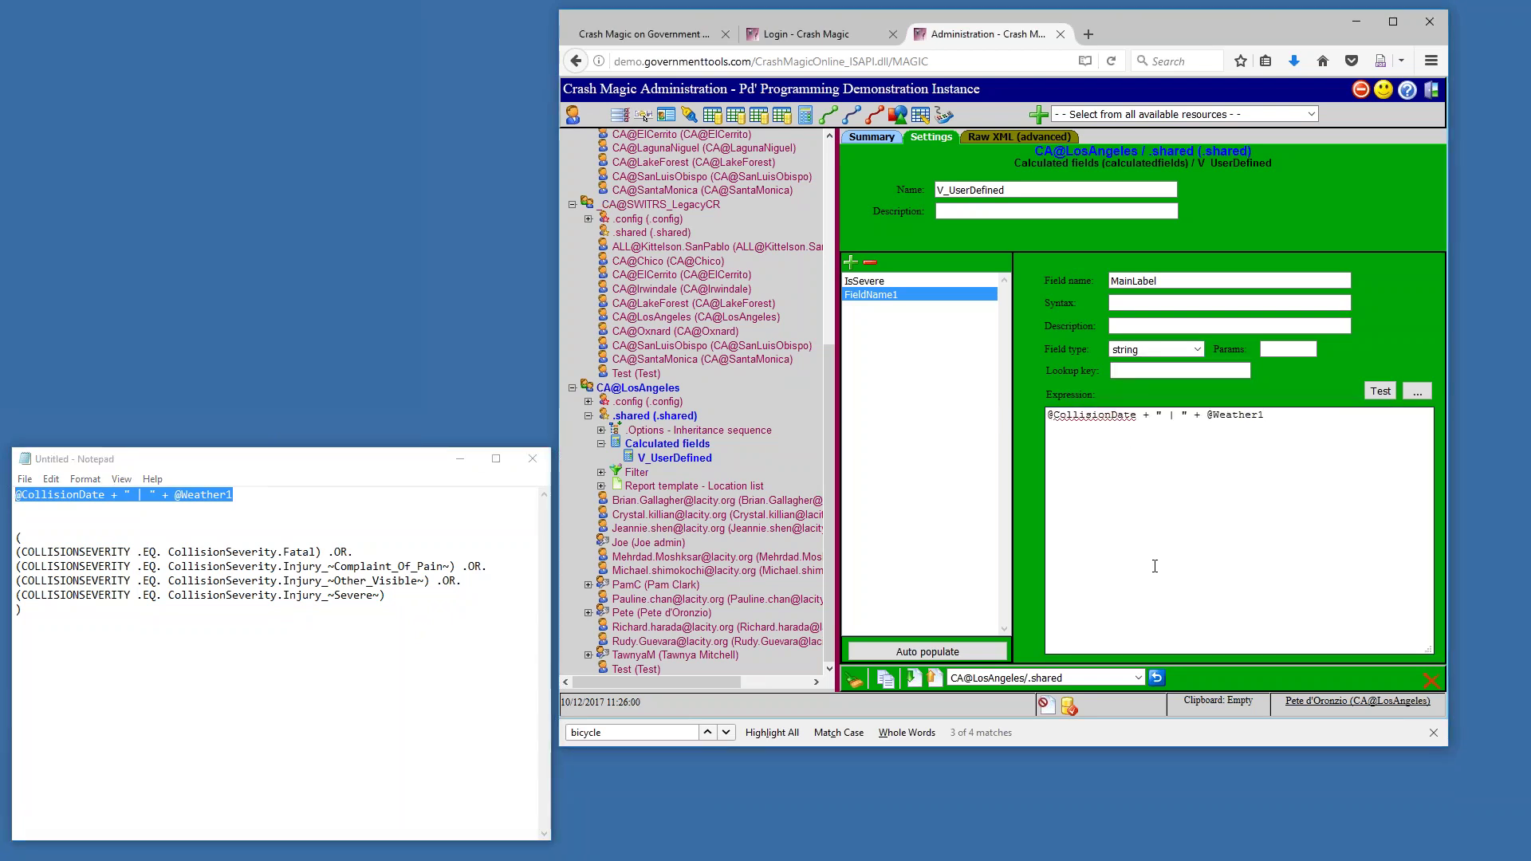
pyautogui.click(1378, 394)
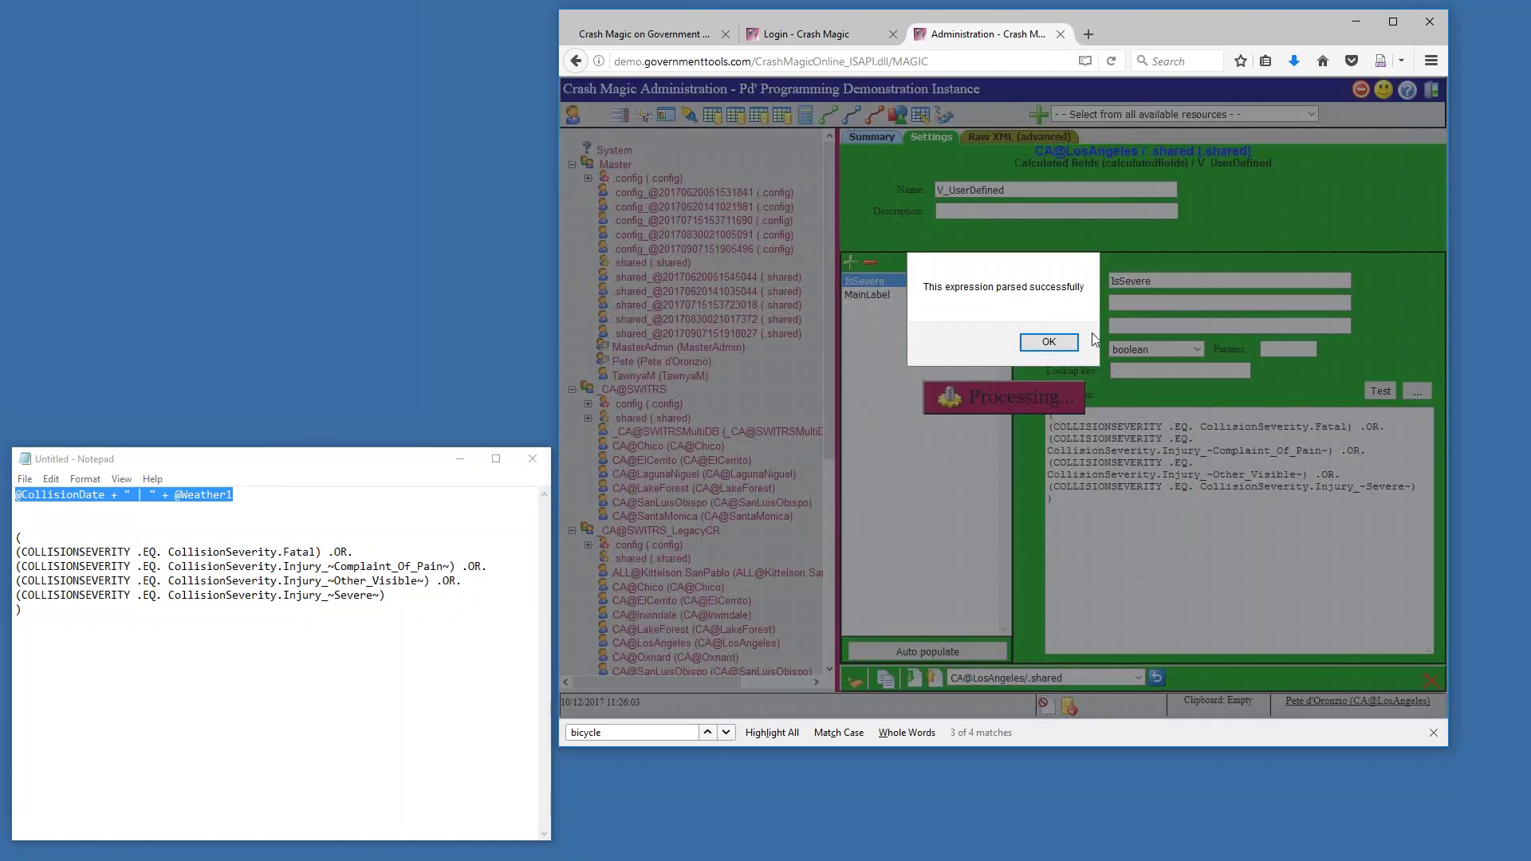
pyautogui.click(1068, 341)
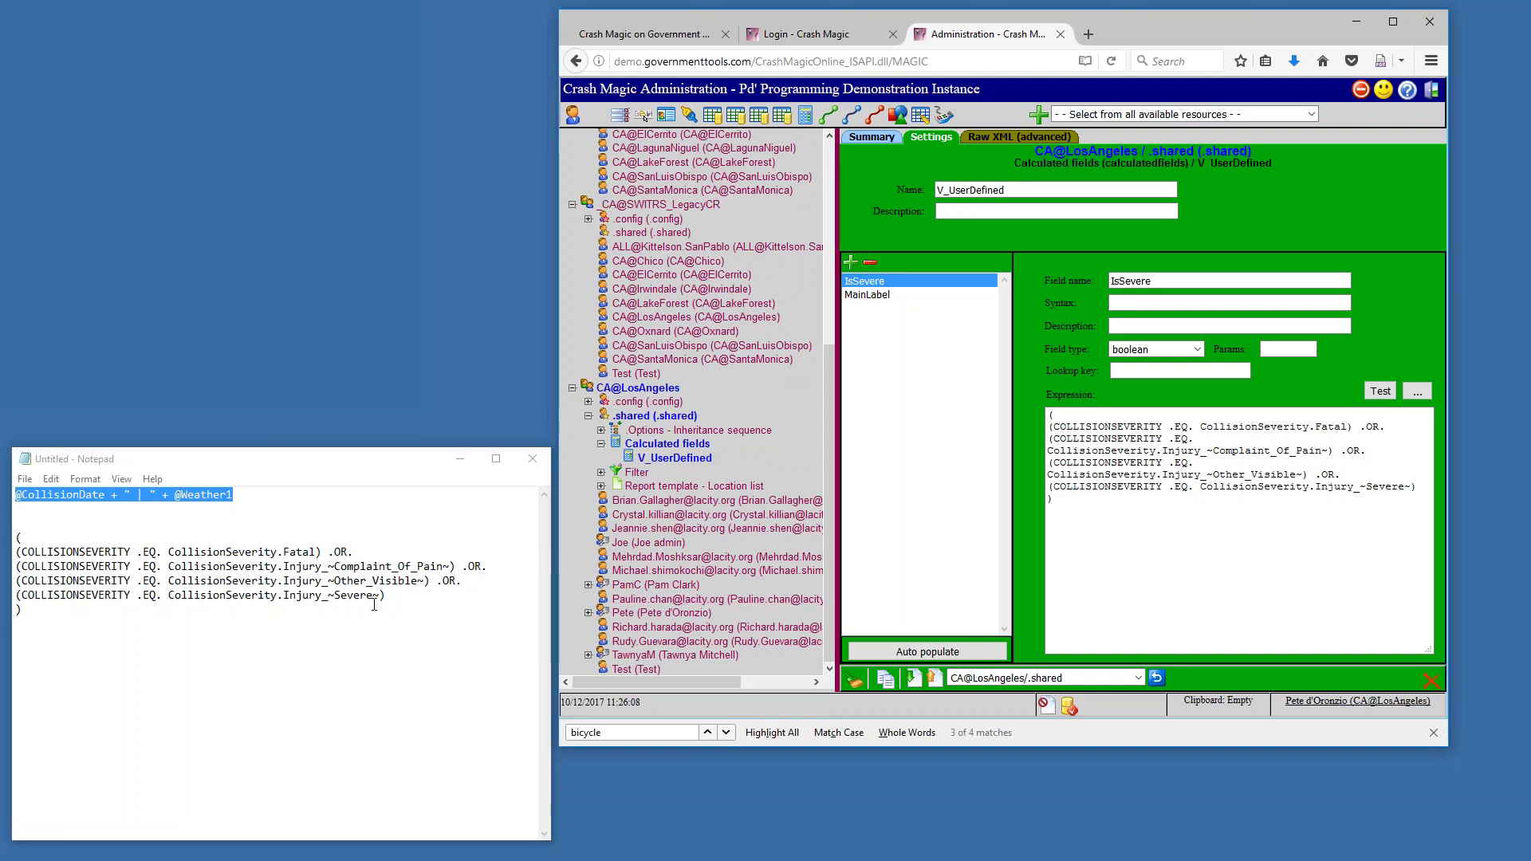
# Note IsSevere and MainLabel in Notepad, then return to the Ped Involved project home page
pyautogui.click(351, 624)
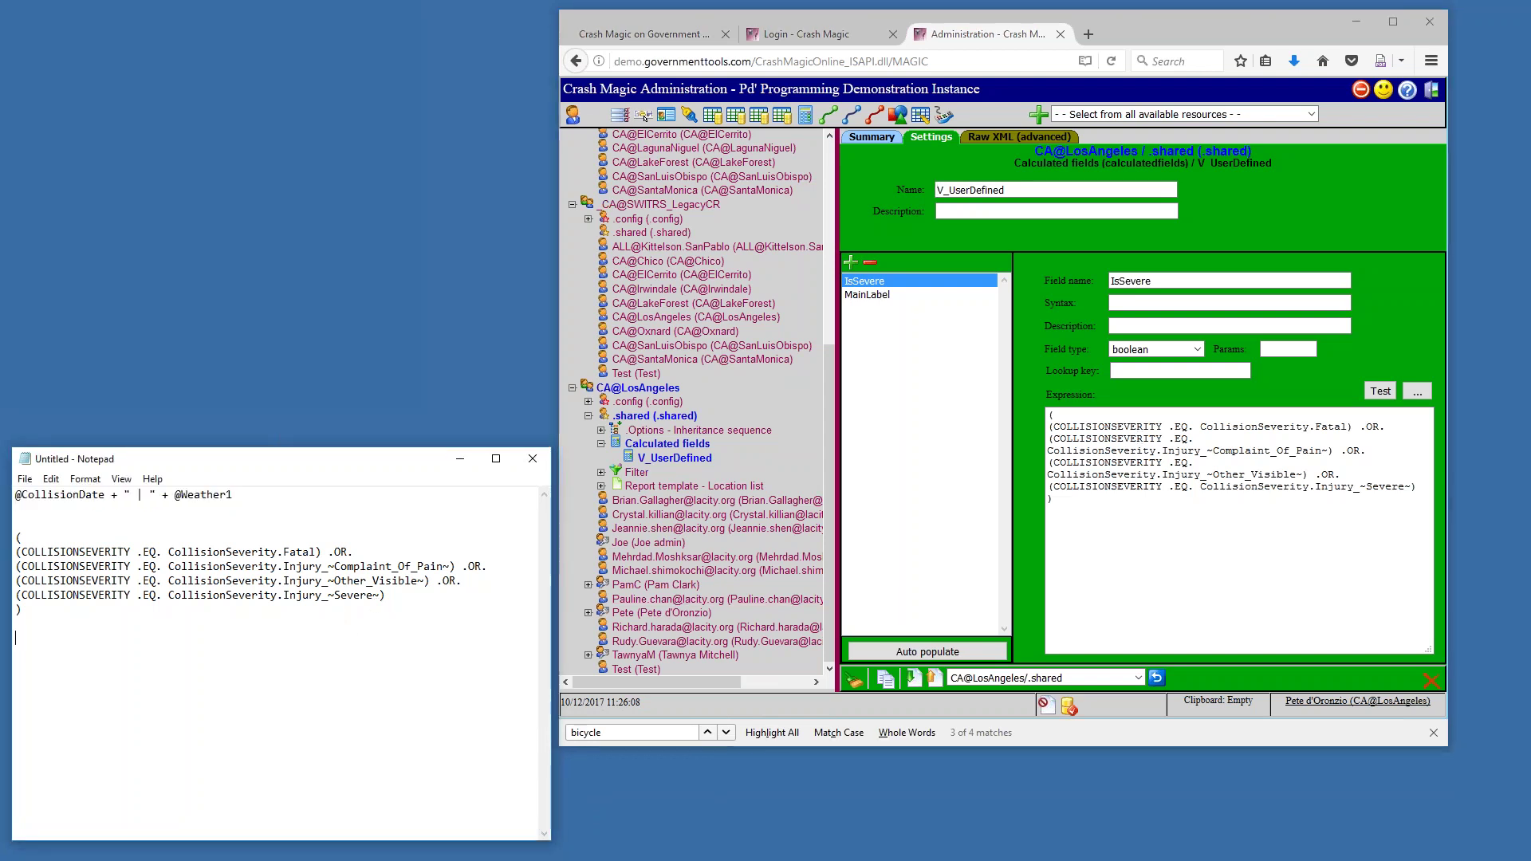
pyautogui.write('IsSee')
pyautogui.press('BackSpace')
pyautogui.write('vere')
pyautogui.press('Return')
pyautogui.write('MainLabel')
pyautogui.click(1360, 89)
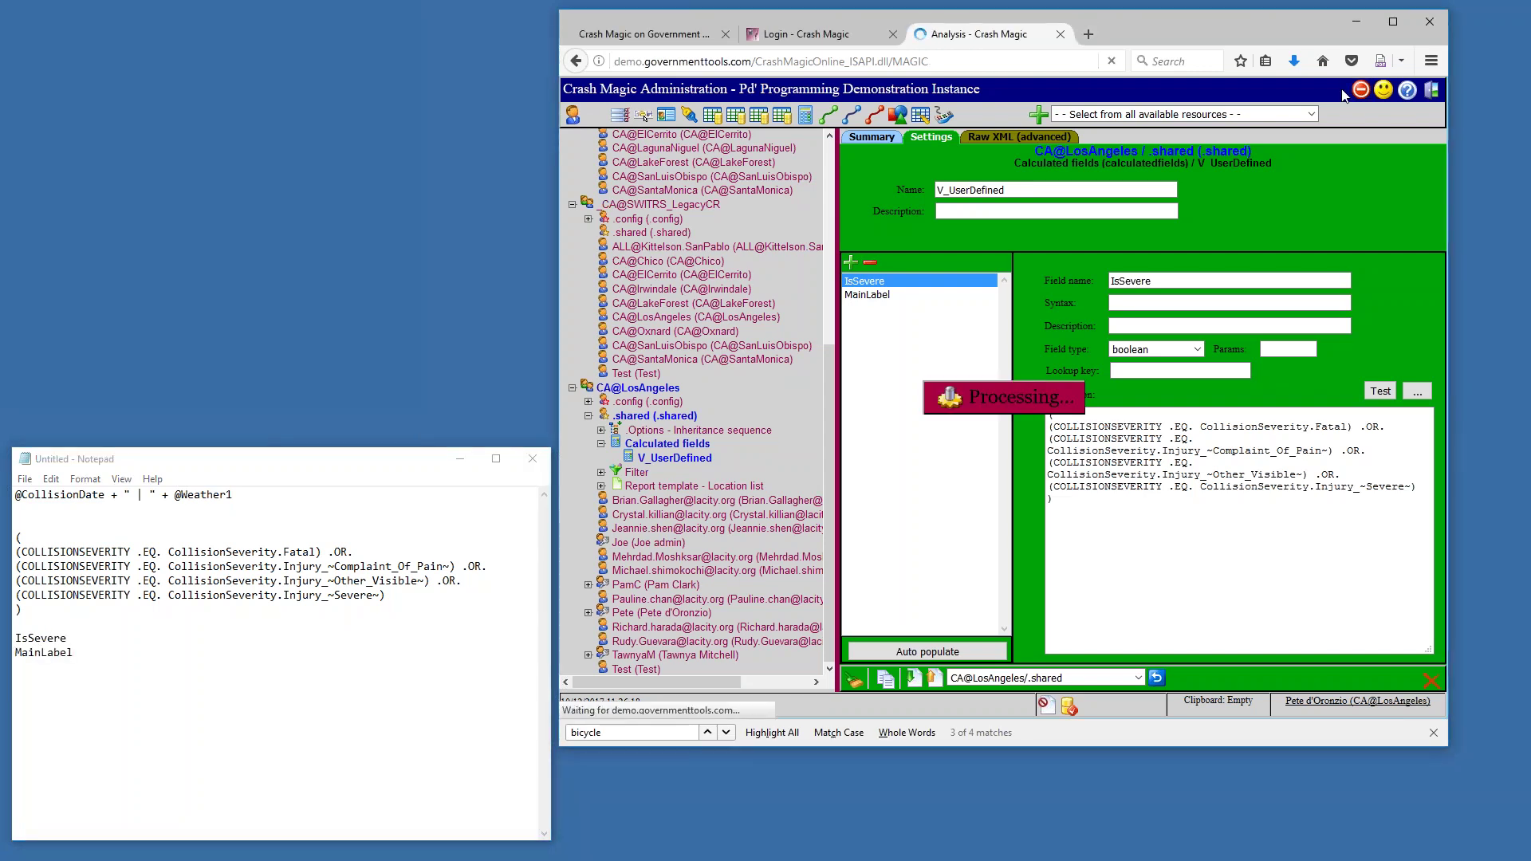
pyautogui.click(1086, 343)
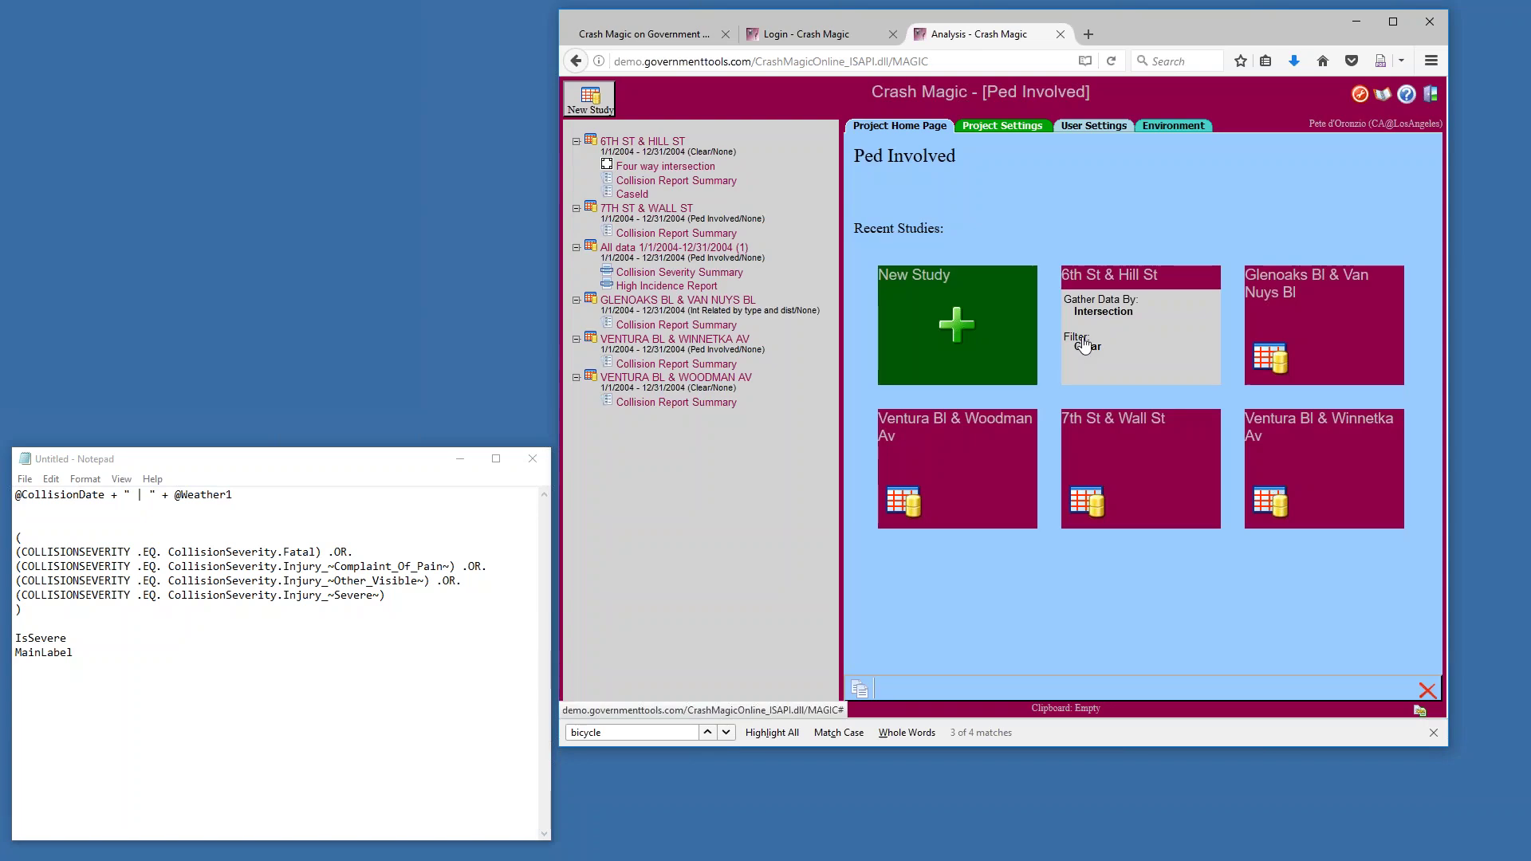
# Replace the Four way intersection's date-and-weather label content with the text MainLabel and view the diagram
pyautogui.click(666, 165)
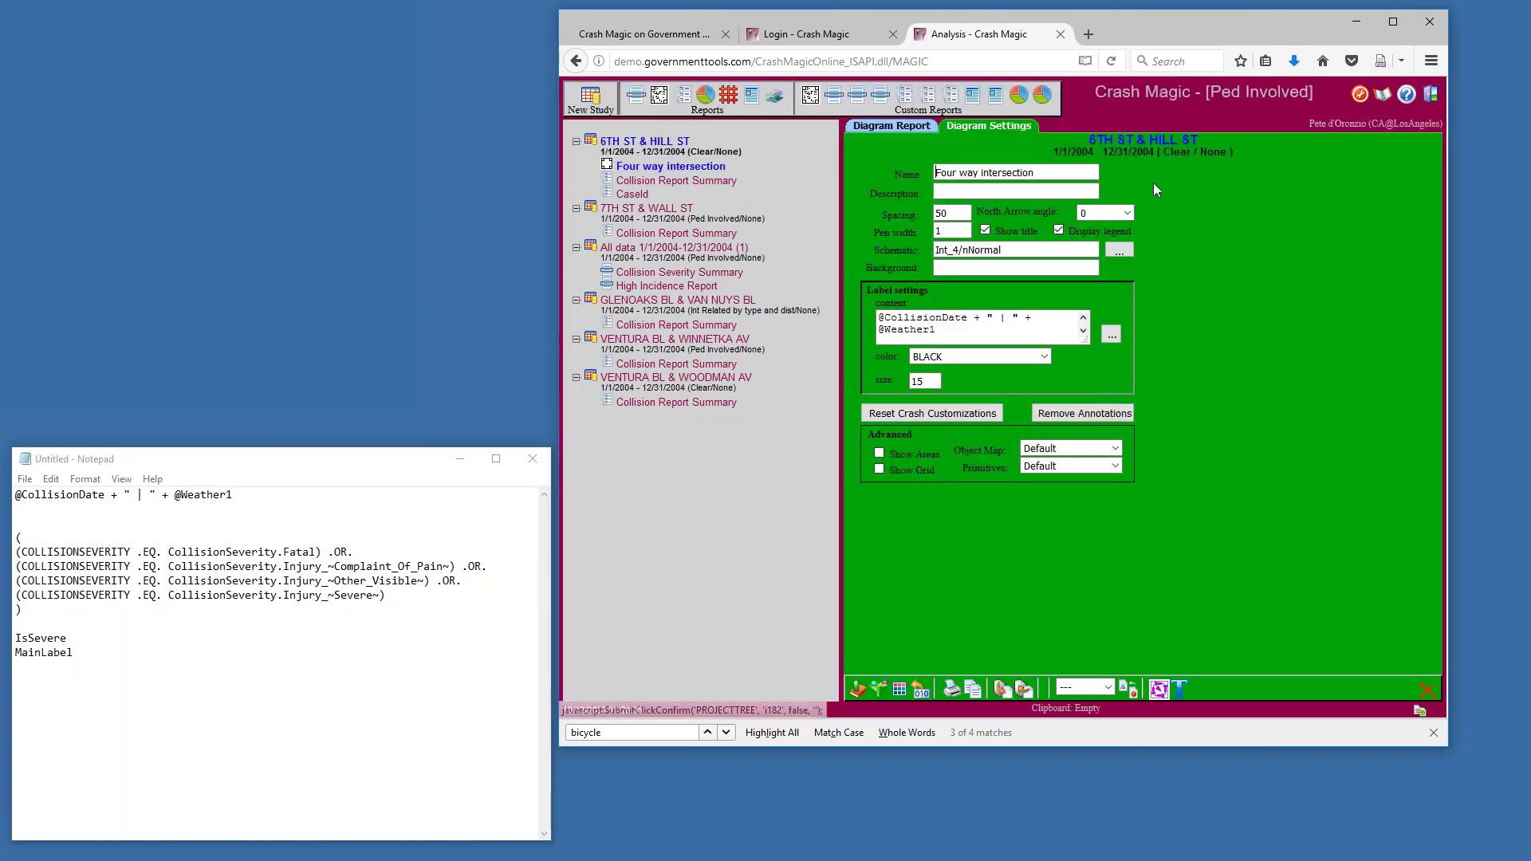
pyautogui.click(943, 323)
pyautogui.hotkey('ctrl', 'a')
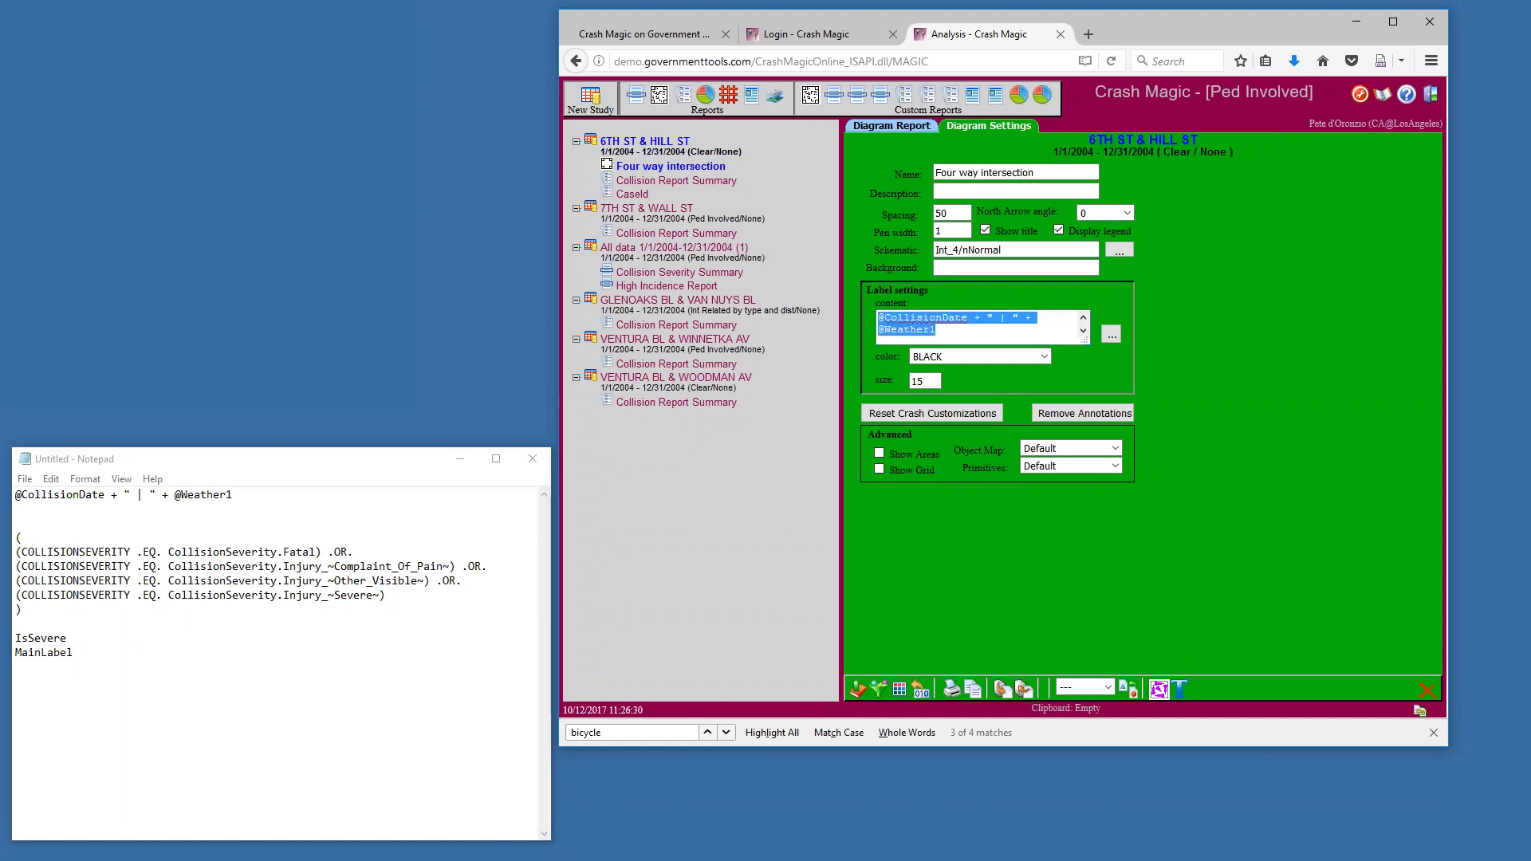
pyautogui.press('Delete')
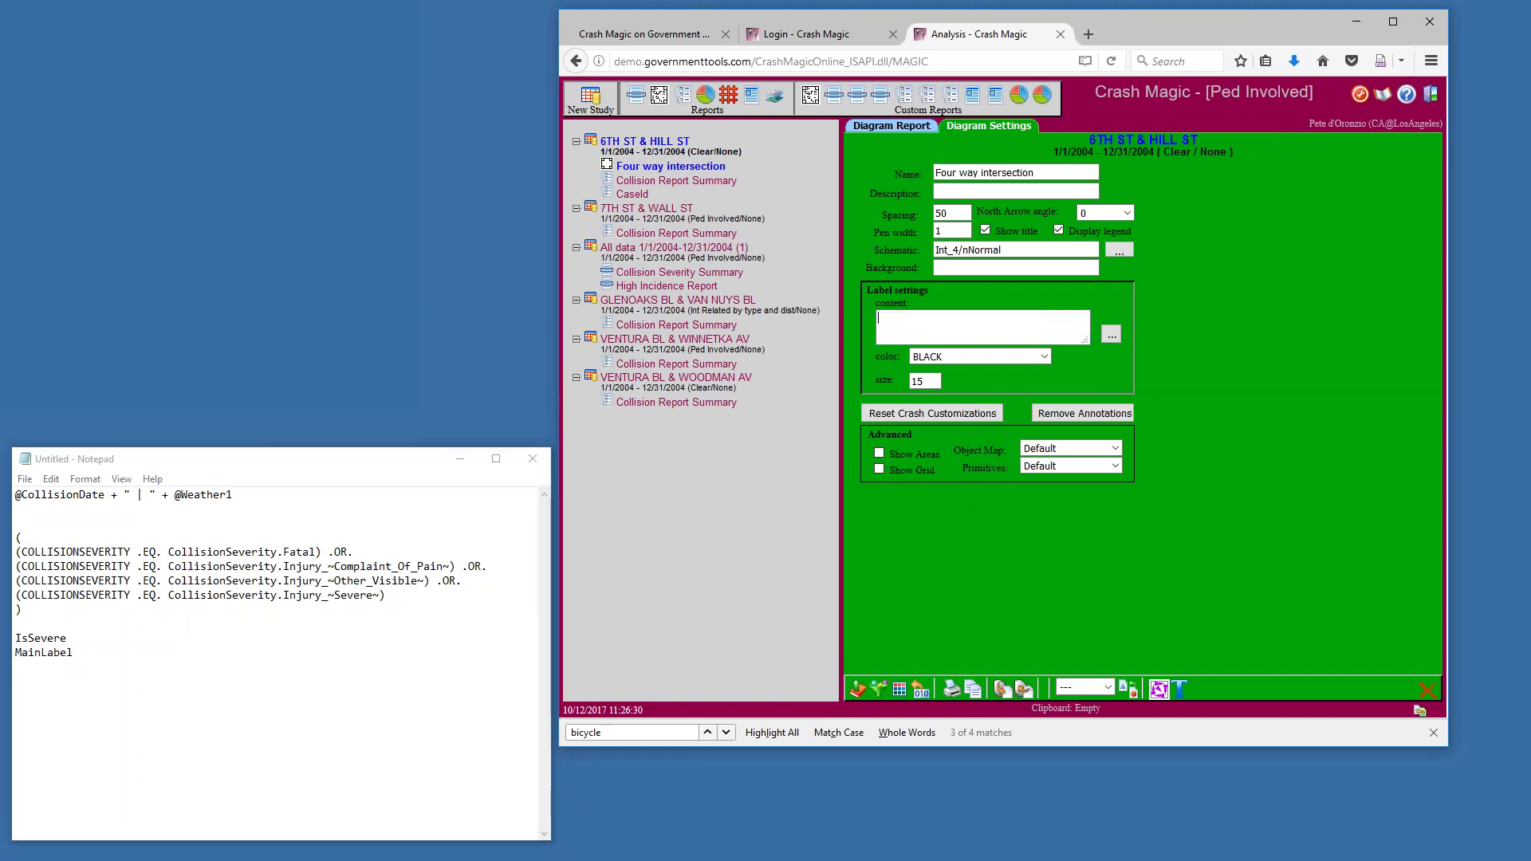
pyautogui.write('MainLabel')
pyautogui.click(897, 127)
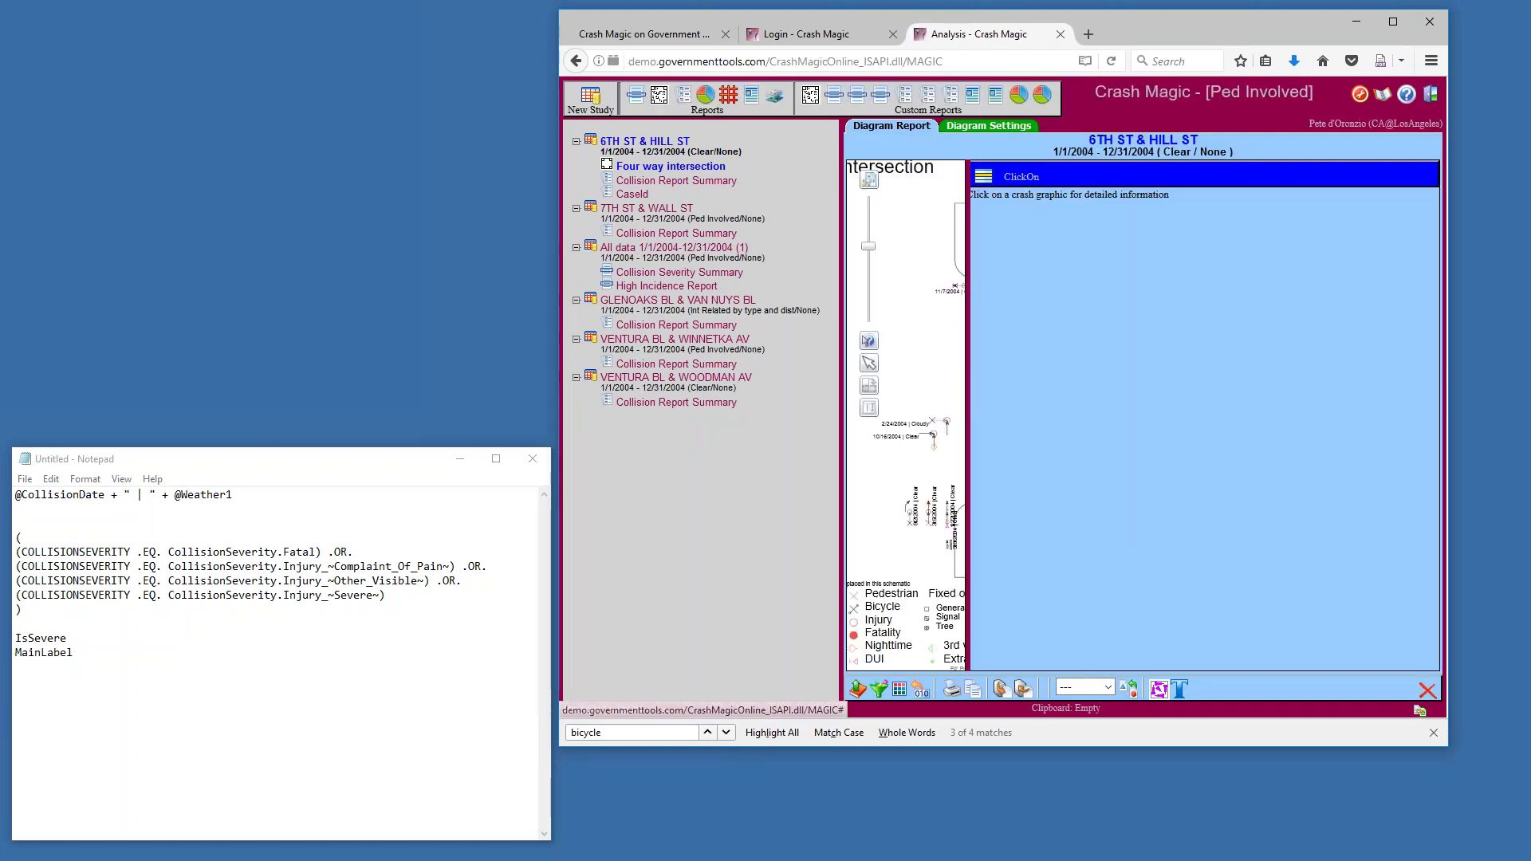
# Widen the diagram beside the ClickOn panel so labels like 2/24/2004 | Cloudy are readable
pyautogui.moveTo(968, 290); pyautogui.dragTo(1103, 308)
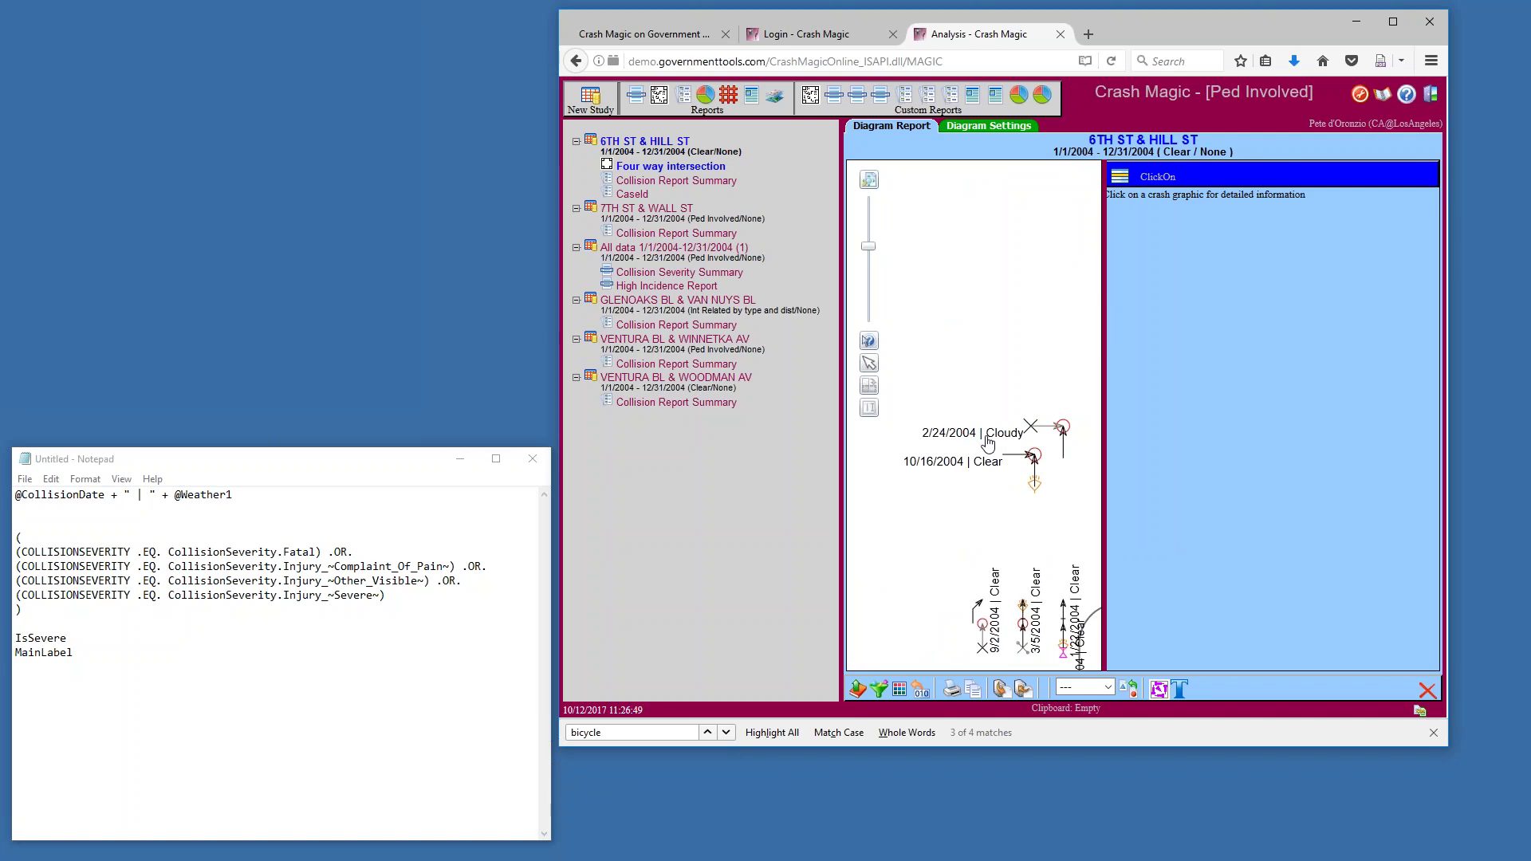
# Return to the diagram settings and clear the plain-text MainLabel from the label content
pyautogui.click(971, 127)
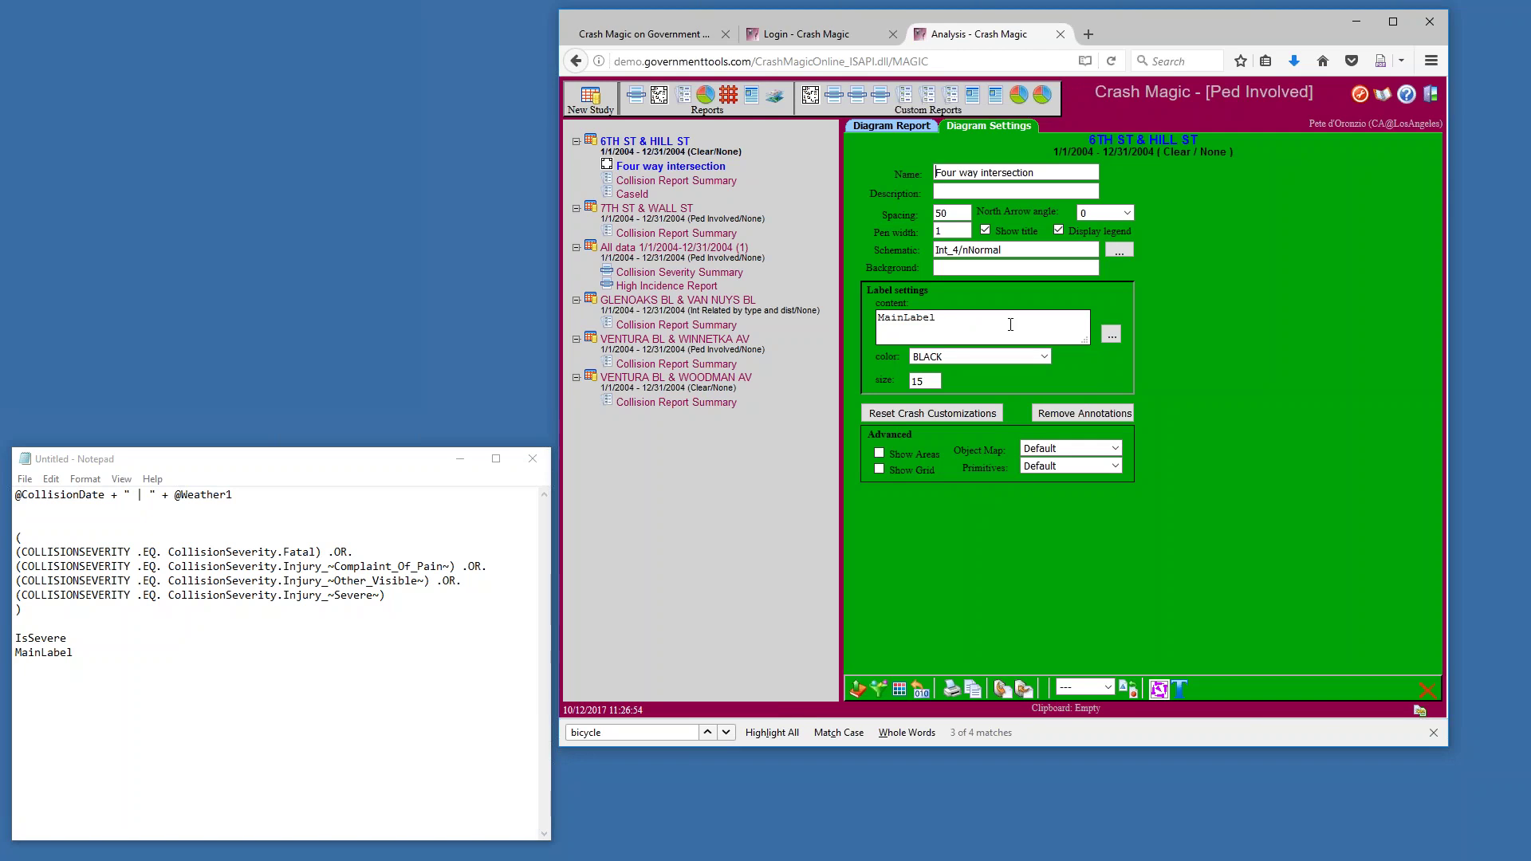
pyautogui.doubleClick(906, 322)
pyautogui.press('BackSpace')
# Insert the V_UserDefined MAINLABEL field into the label expression and save it
pyautogui.click(1111, 336)
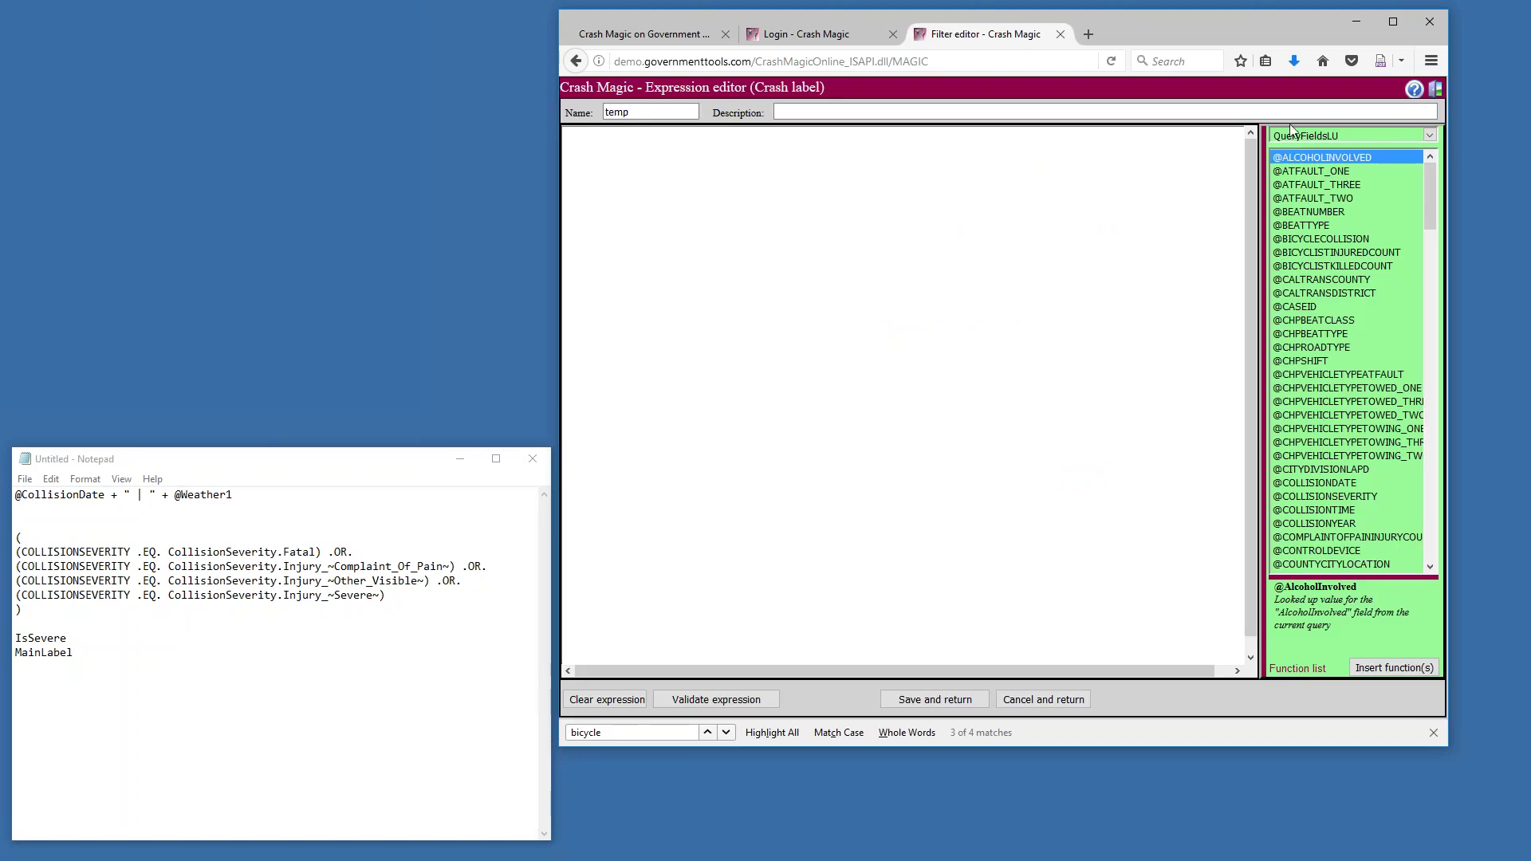
pyautogui.click(1430, 135)
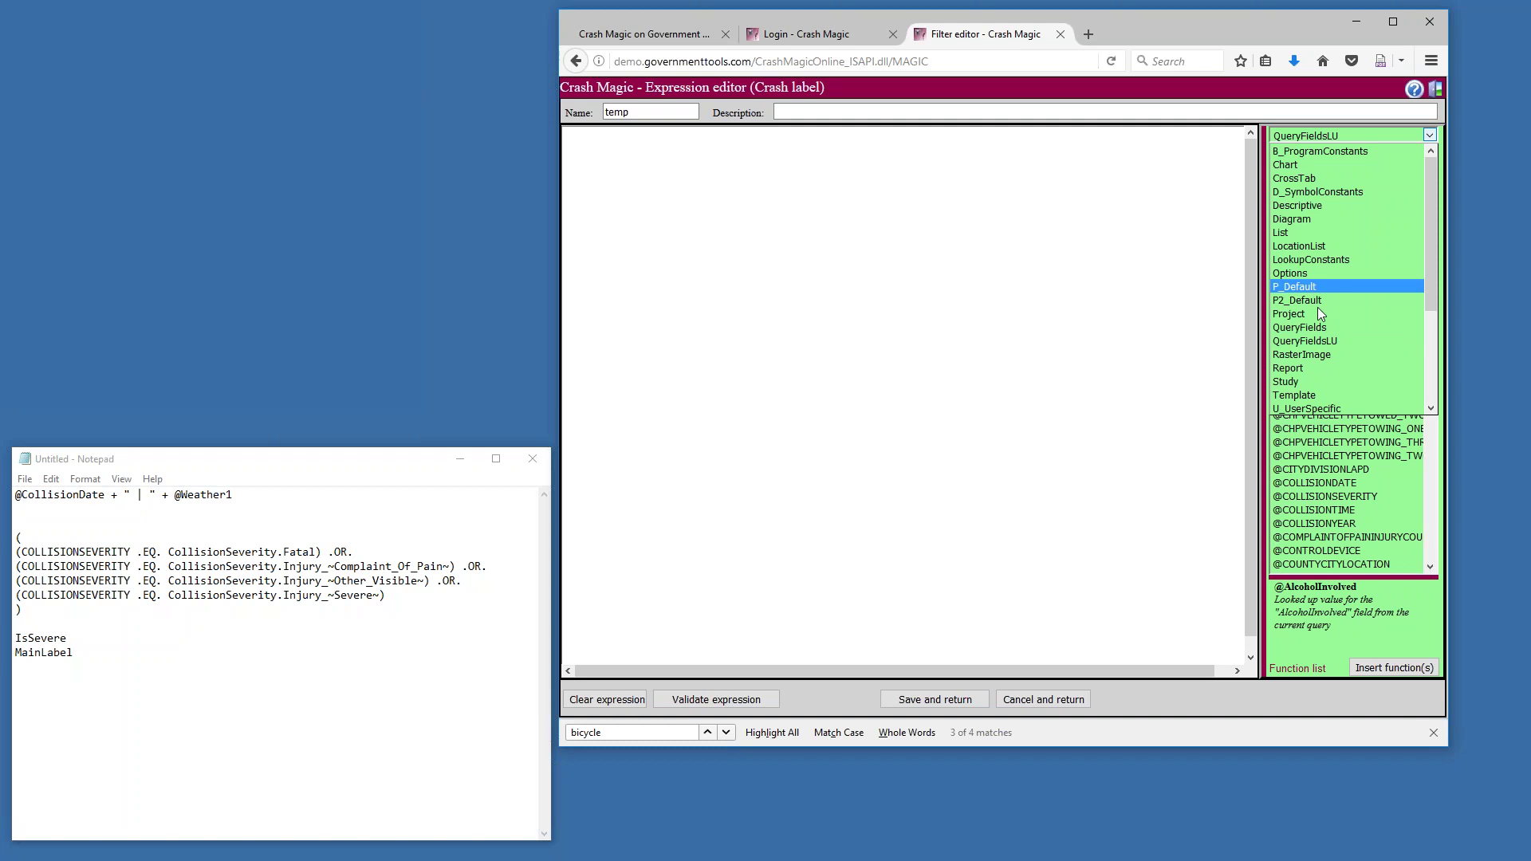
pyautogui.scroll(-4, 1324, 342)
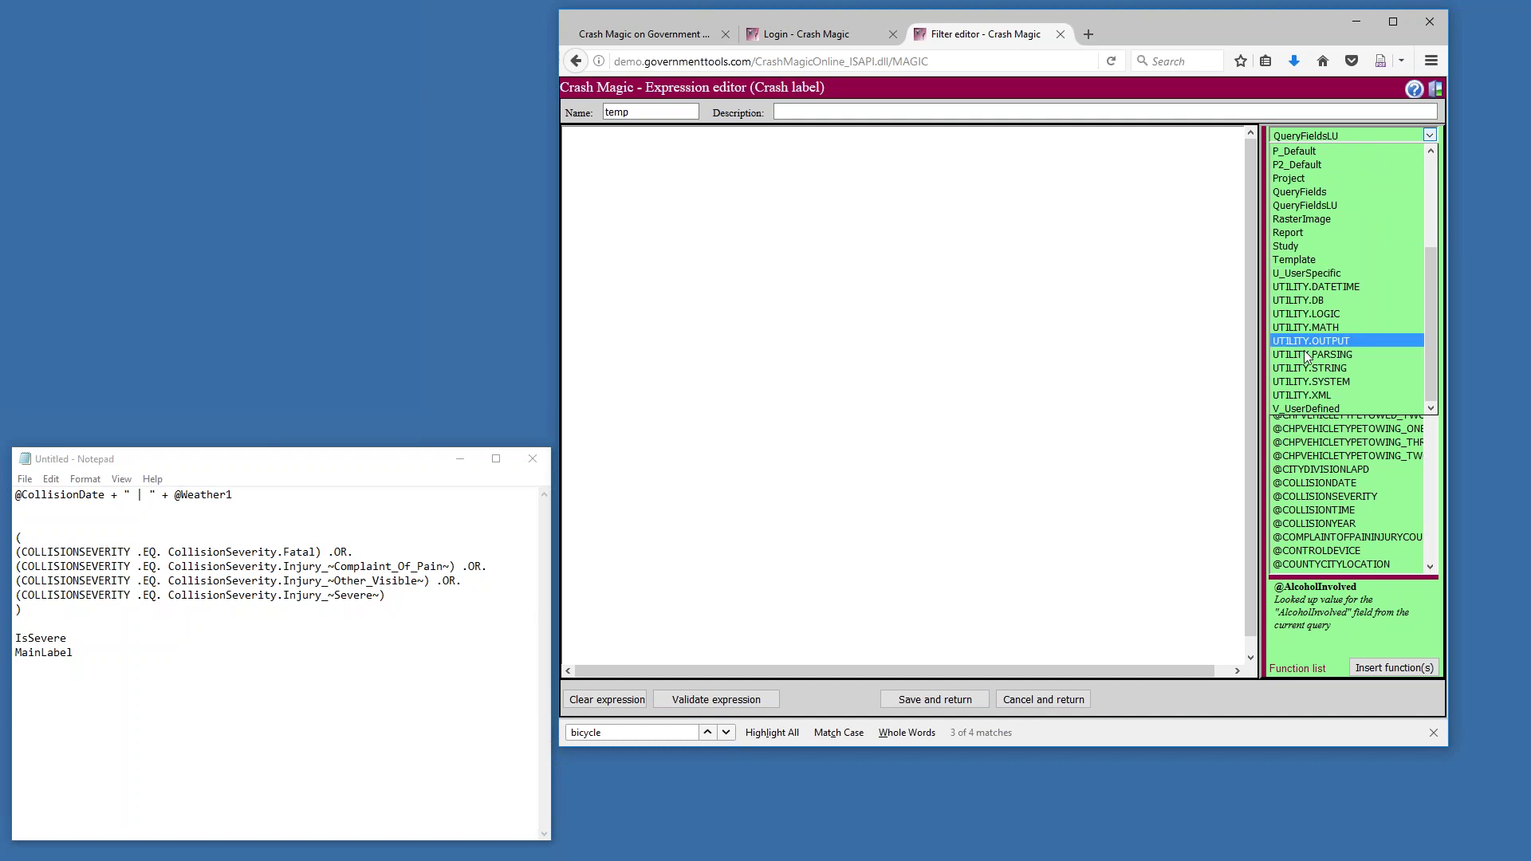
pyautogui.click(1305, 407)
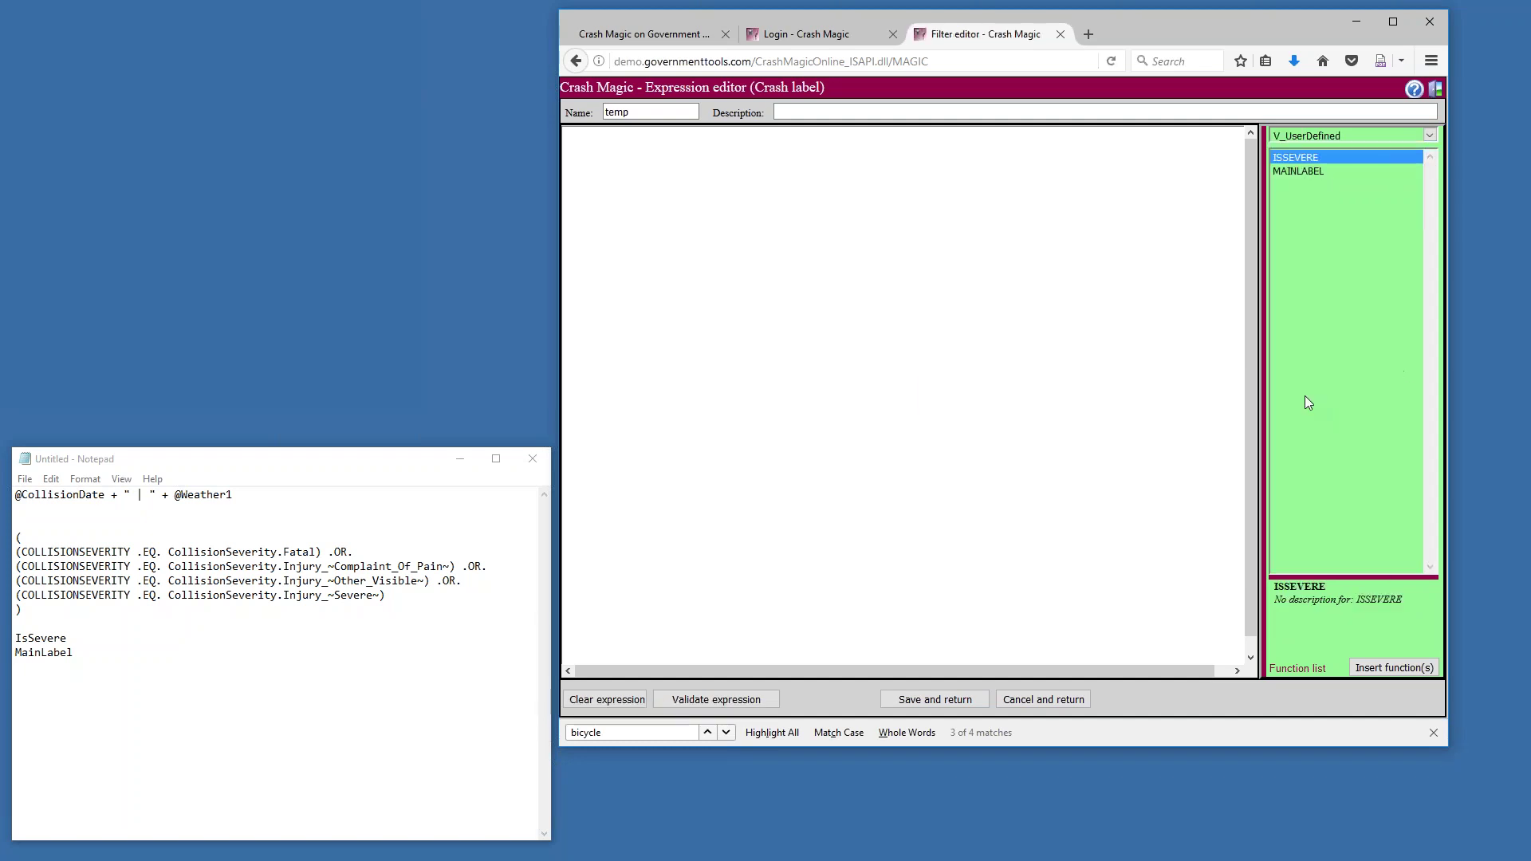
pyautogui.click(1299, 173)
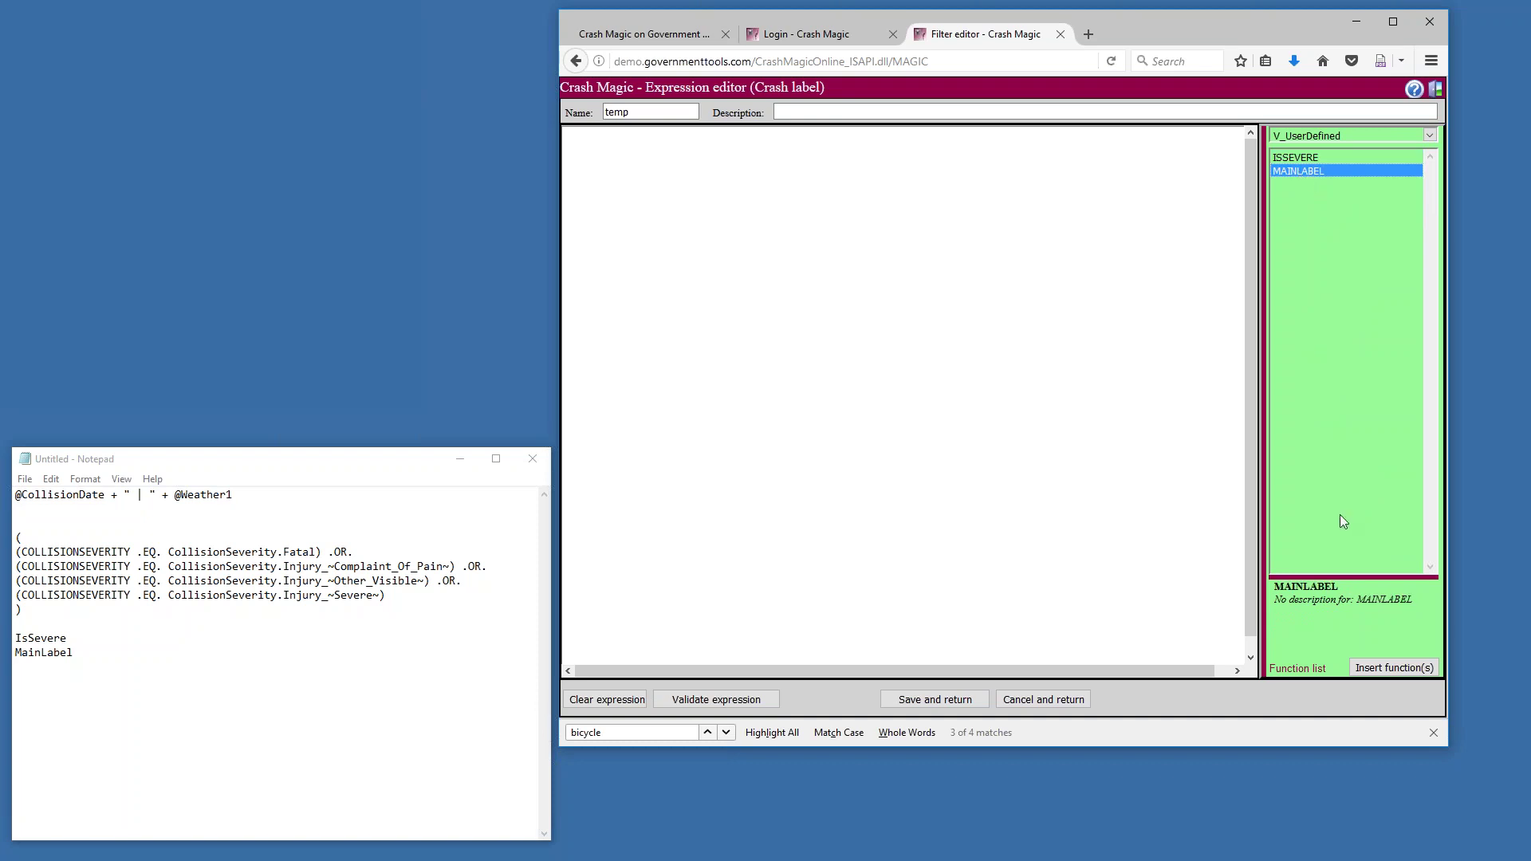
pyautogui.click(1394, 668)
pyautogui.click(965, 700)
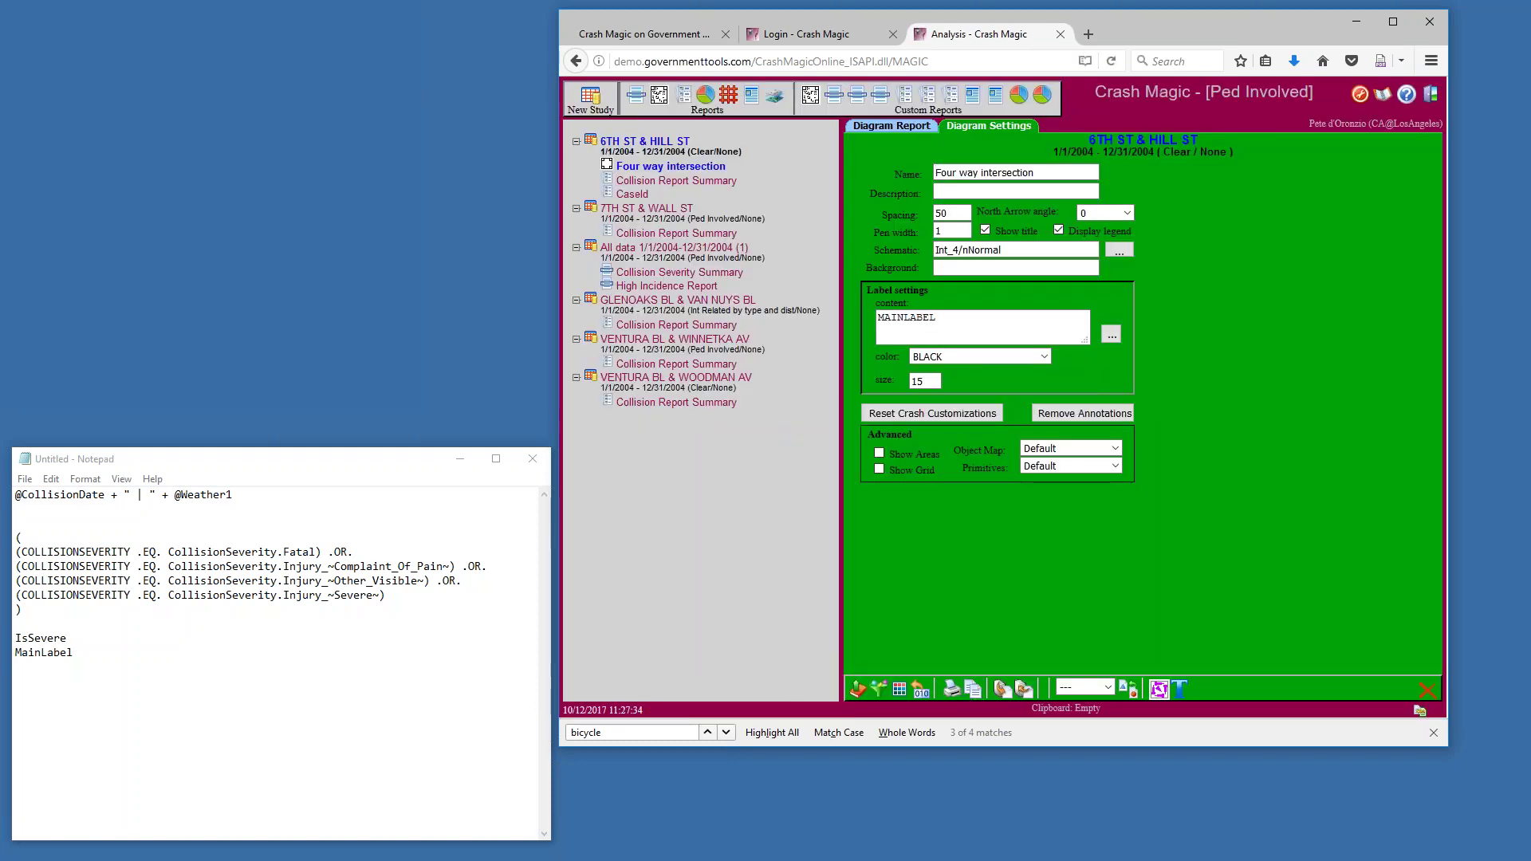
# Show the Diagram Report and widen the diagram to read labels like 2/24/2004 | Cloudy
pyautogui.click(894, 127)
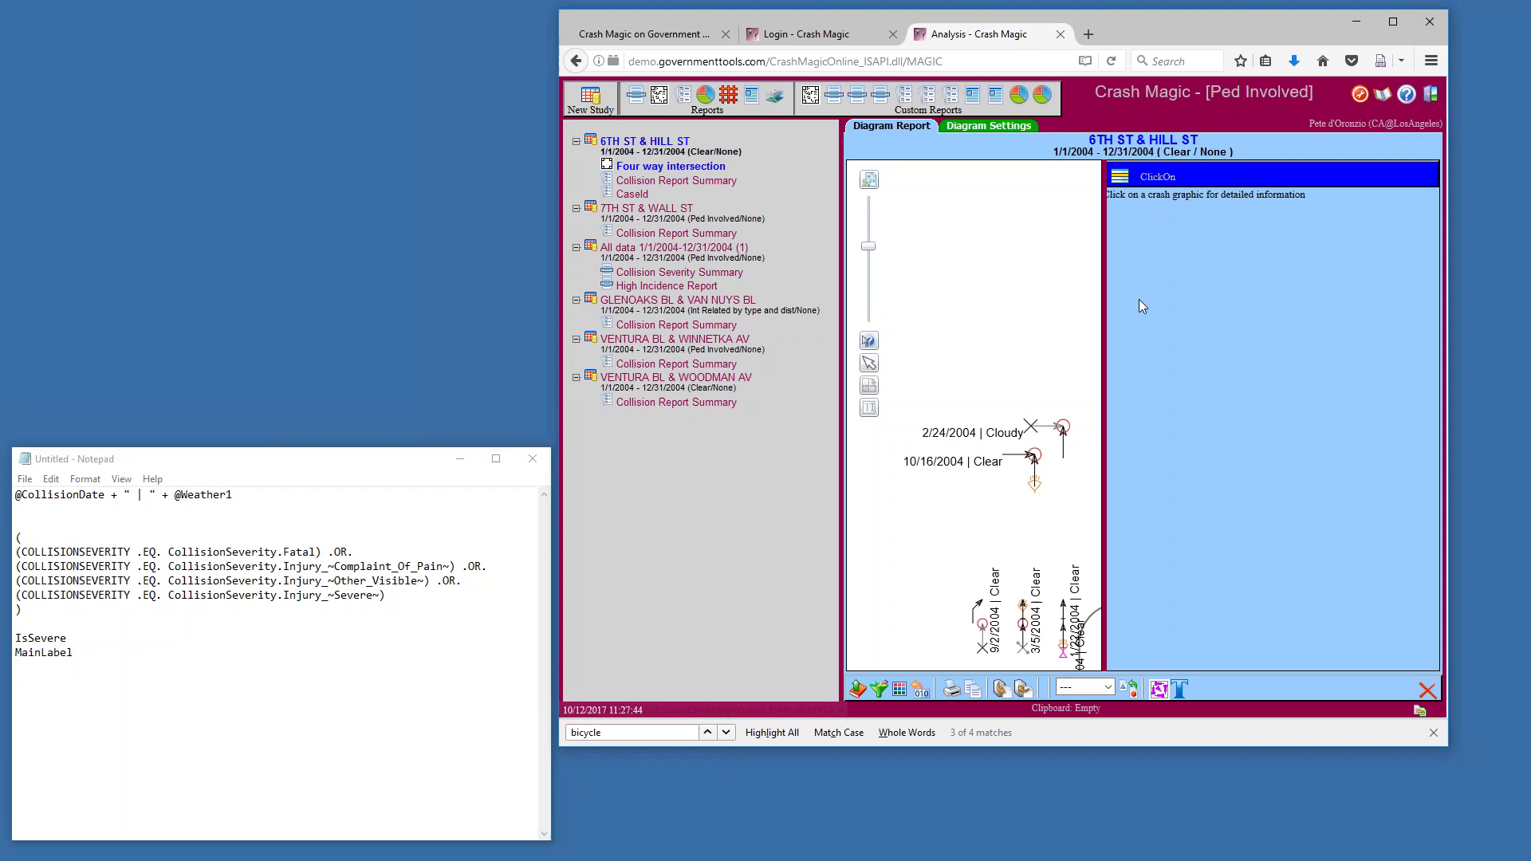
pyautogui.moveTo(1109, 303); pyautogui.dragTo(1235, 313)
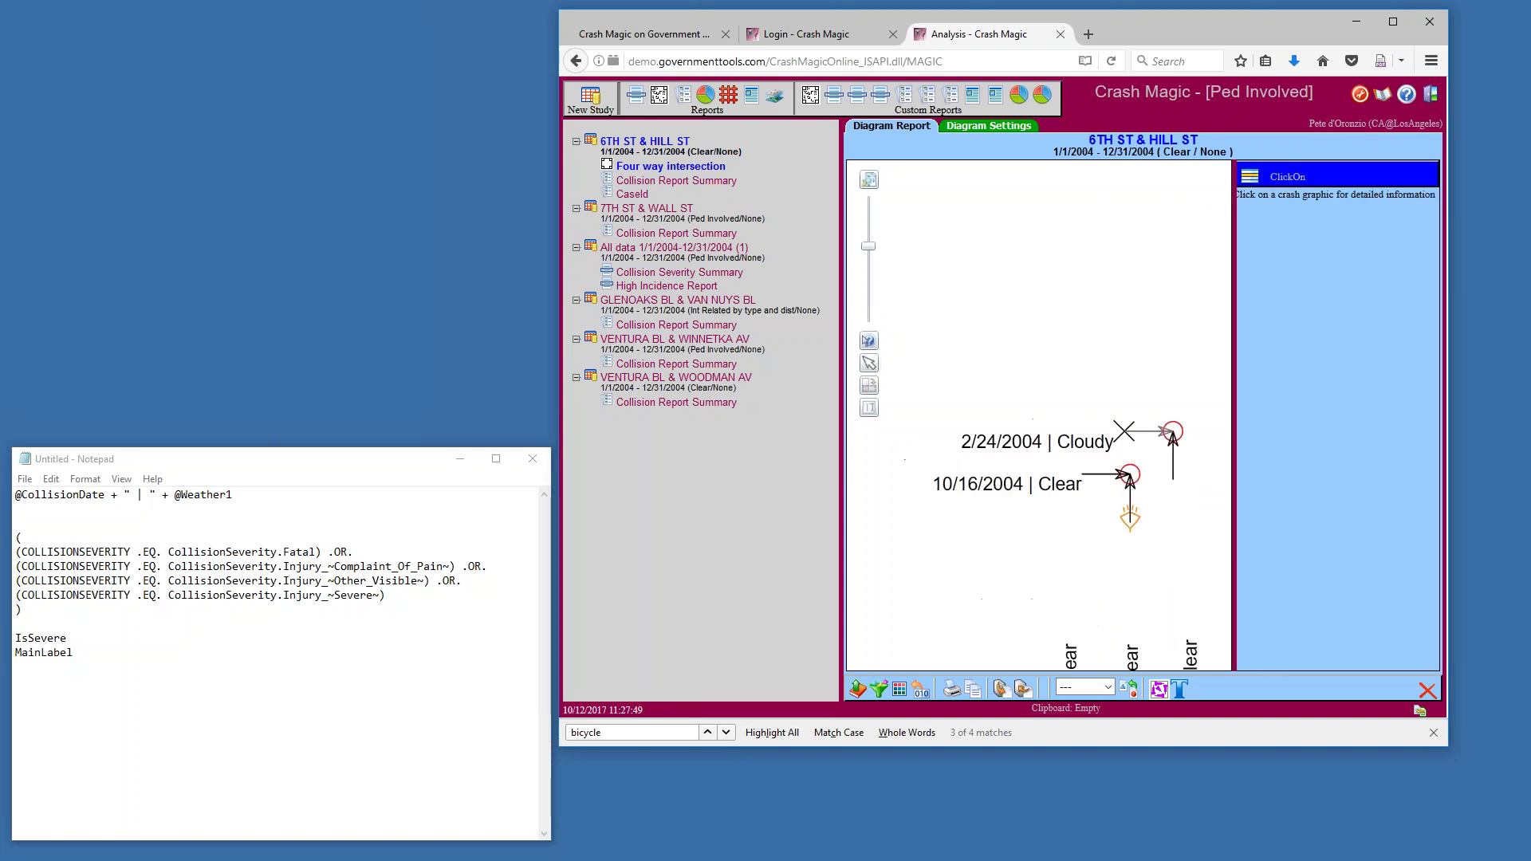
# Choose the personal Untitled filter from the crash filter list for editing
pyautogui.click(879, 688)
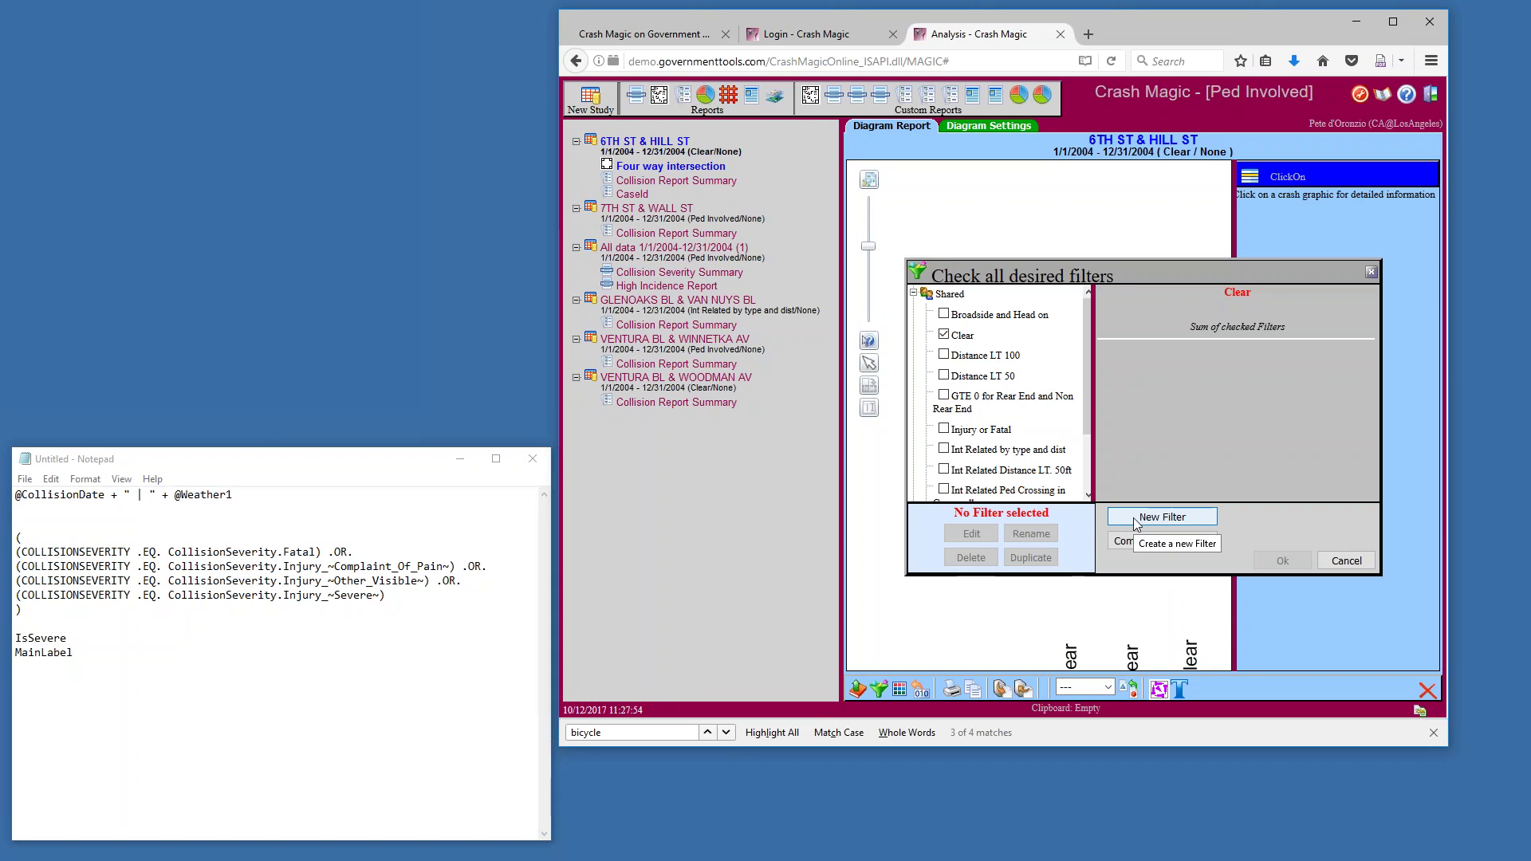
pyautogui.scroll(-3, 1062, 478)
pyautogui.click(957, 492)
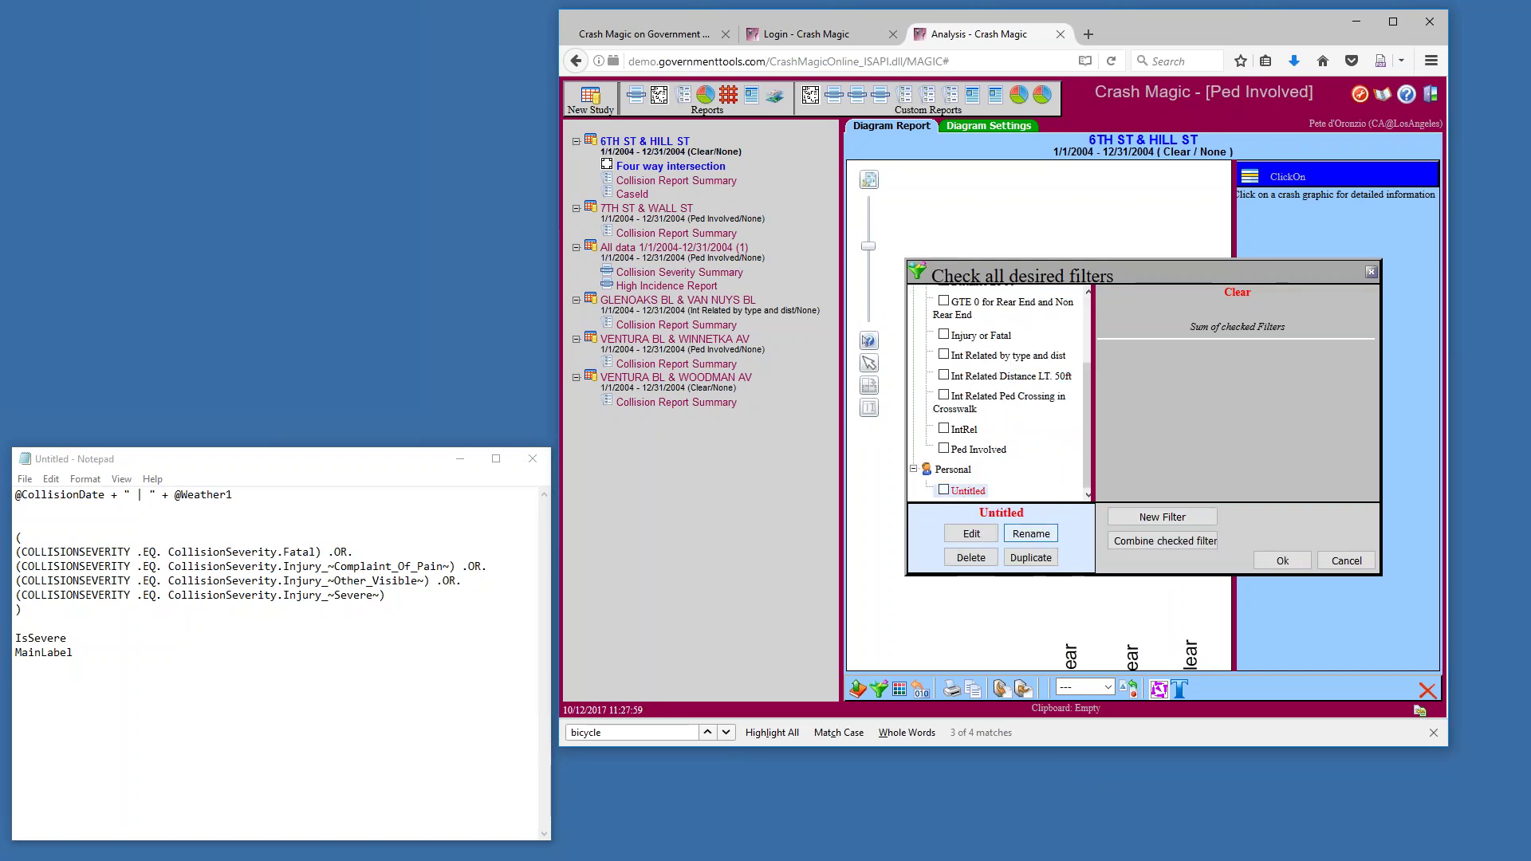
pyautogui.click(972, 533)
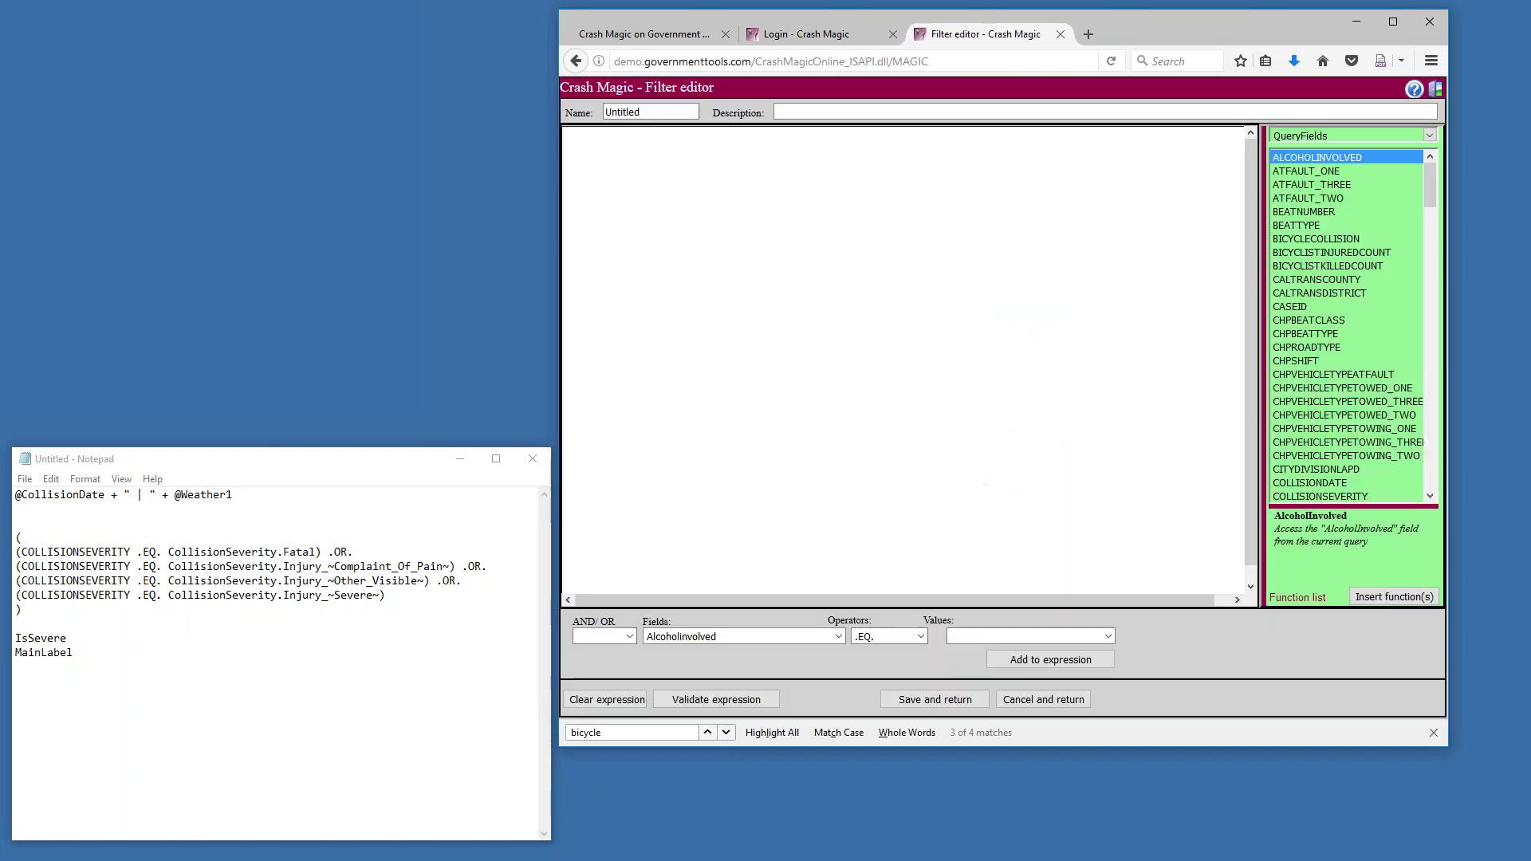
# Insert the user-defined ISSEVERE field into the filter expression
pyautogui.click(839, 637)
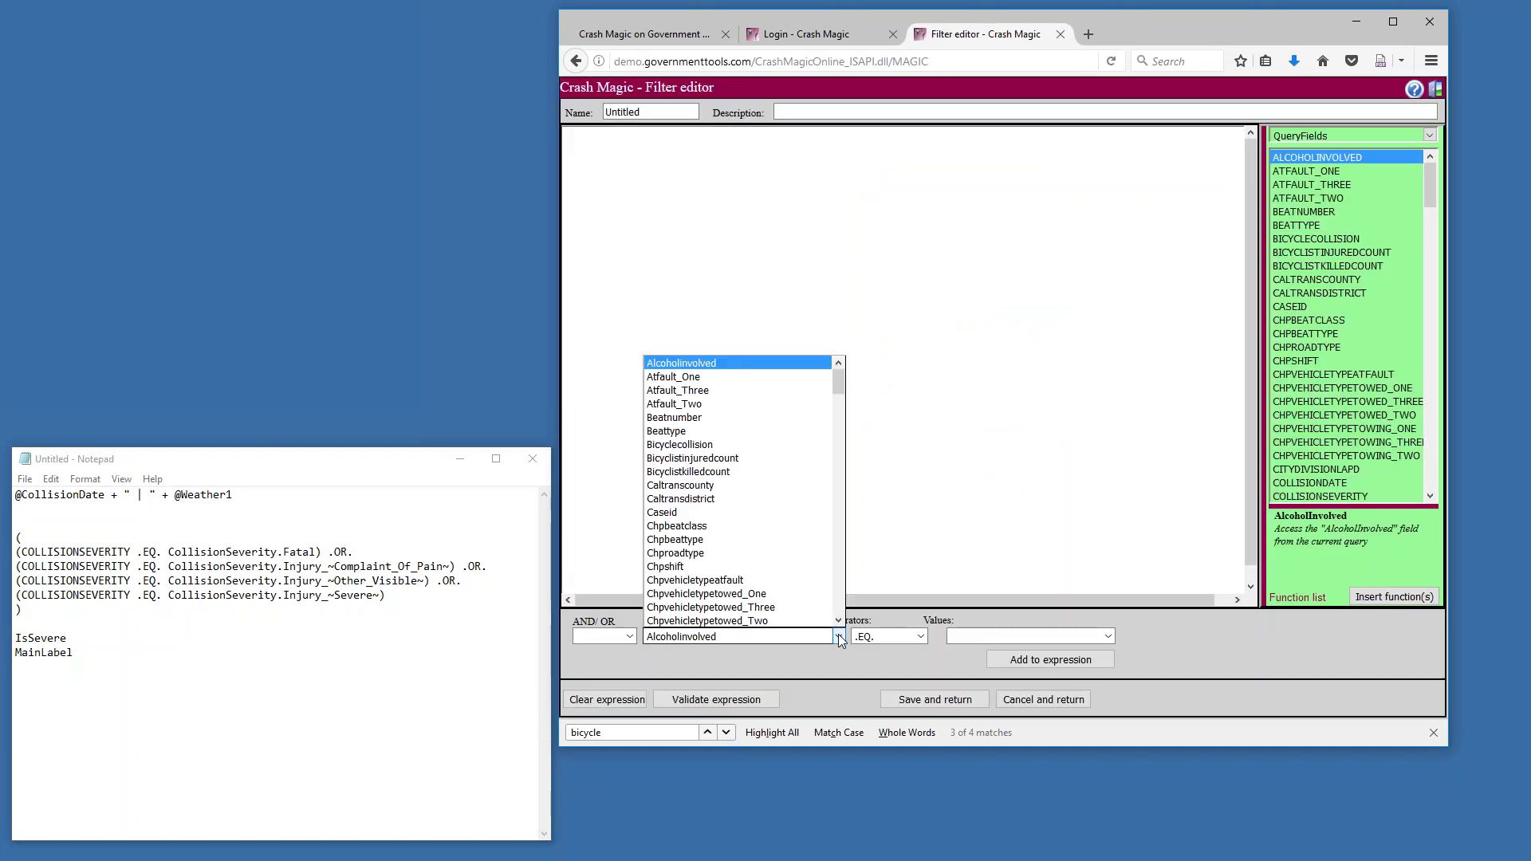
pyautogui.click(1220, 203)
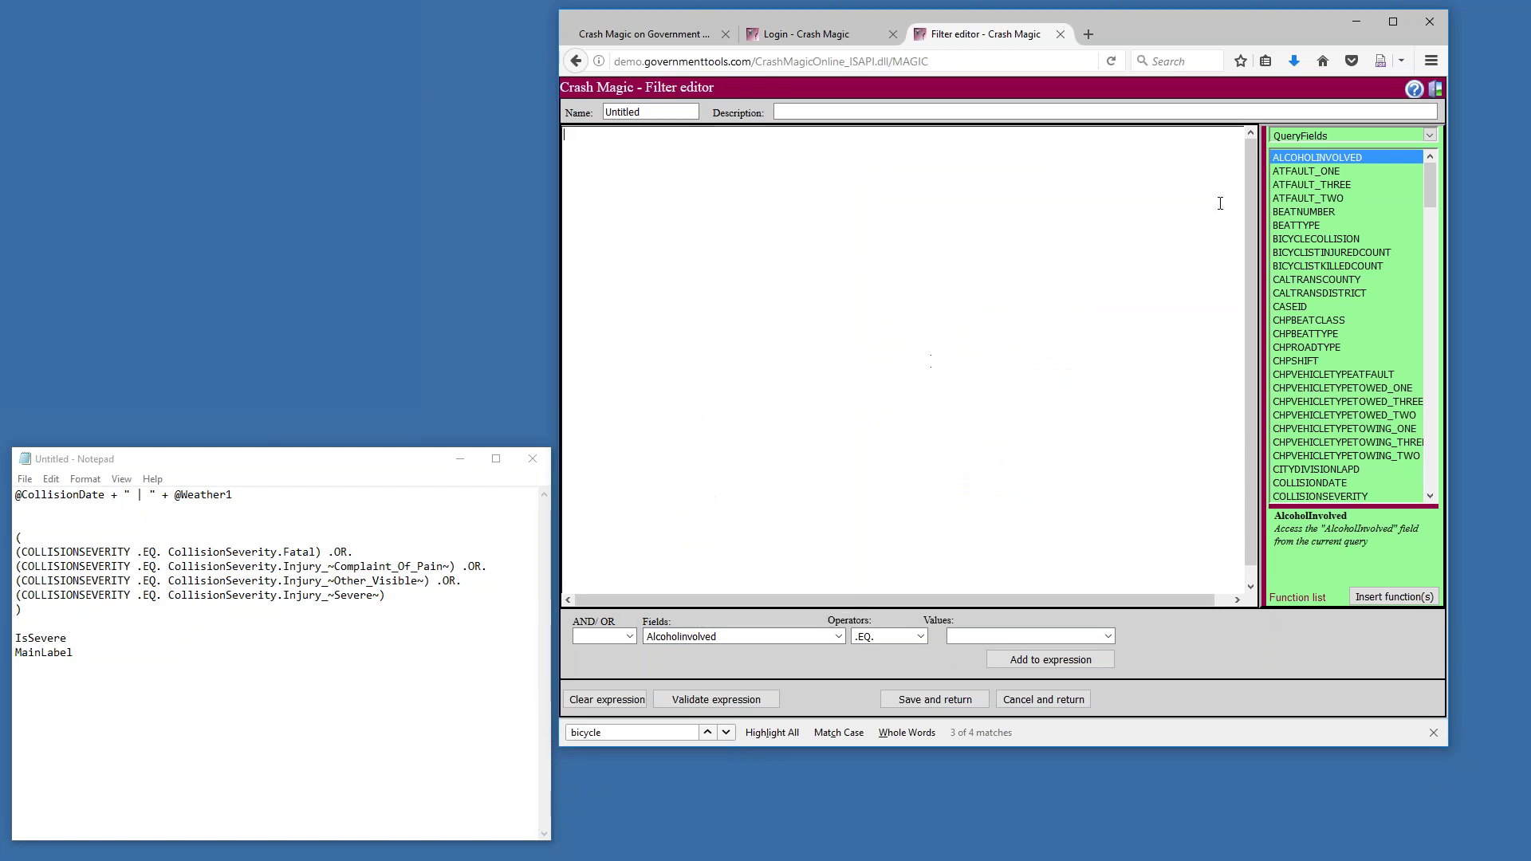
pyautogui.click(1430, 134)
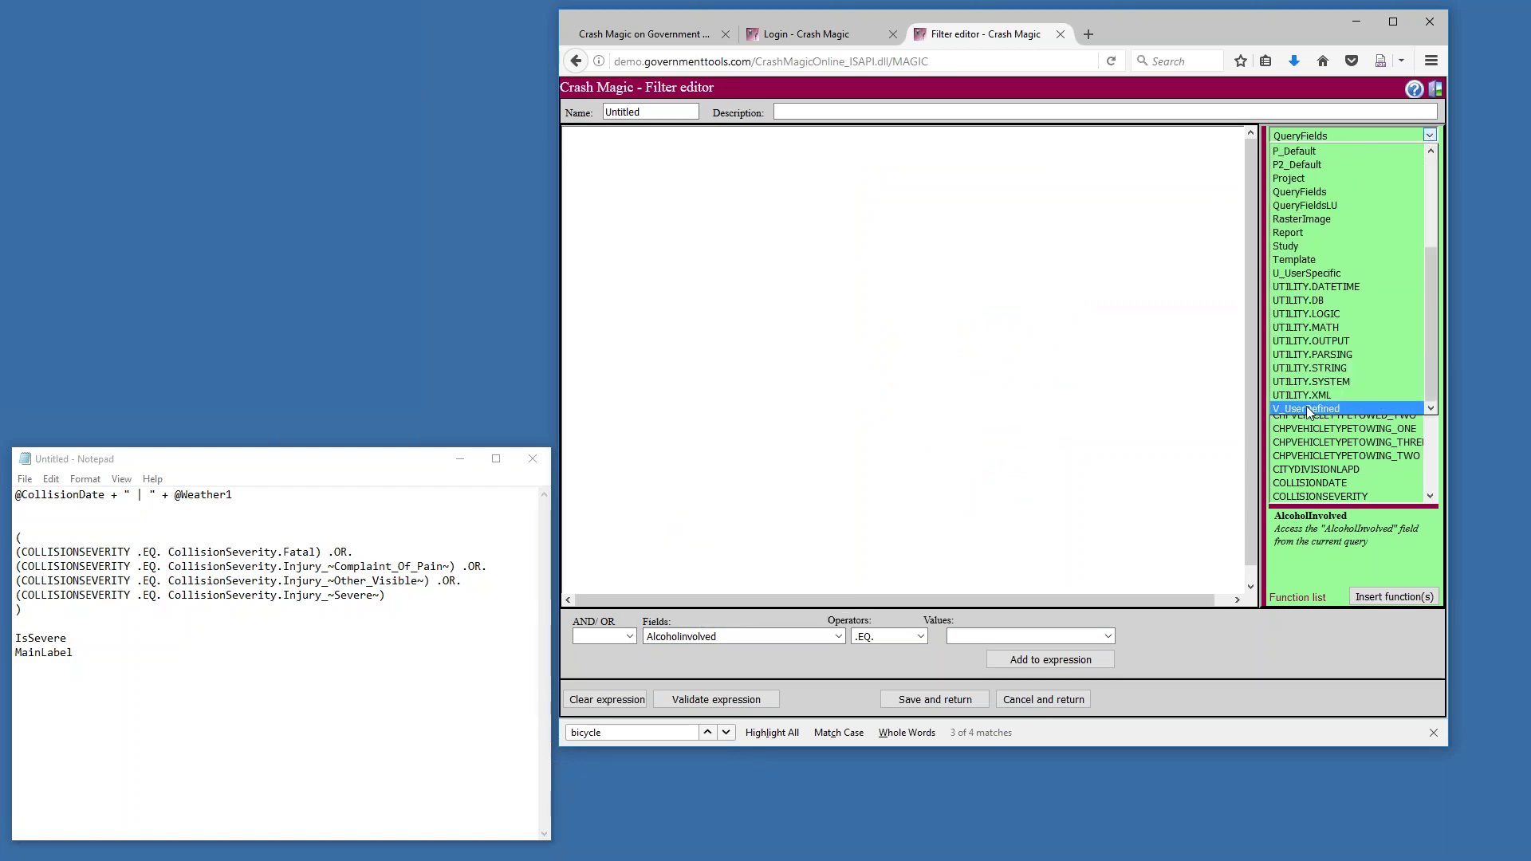
pyautogui.click(1306, 407)
pyautogui.click(1394, 597)
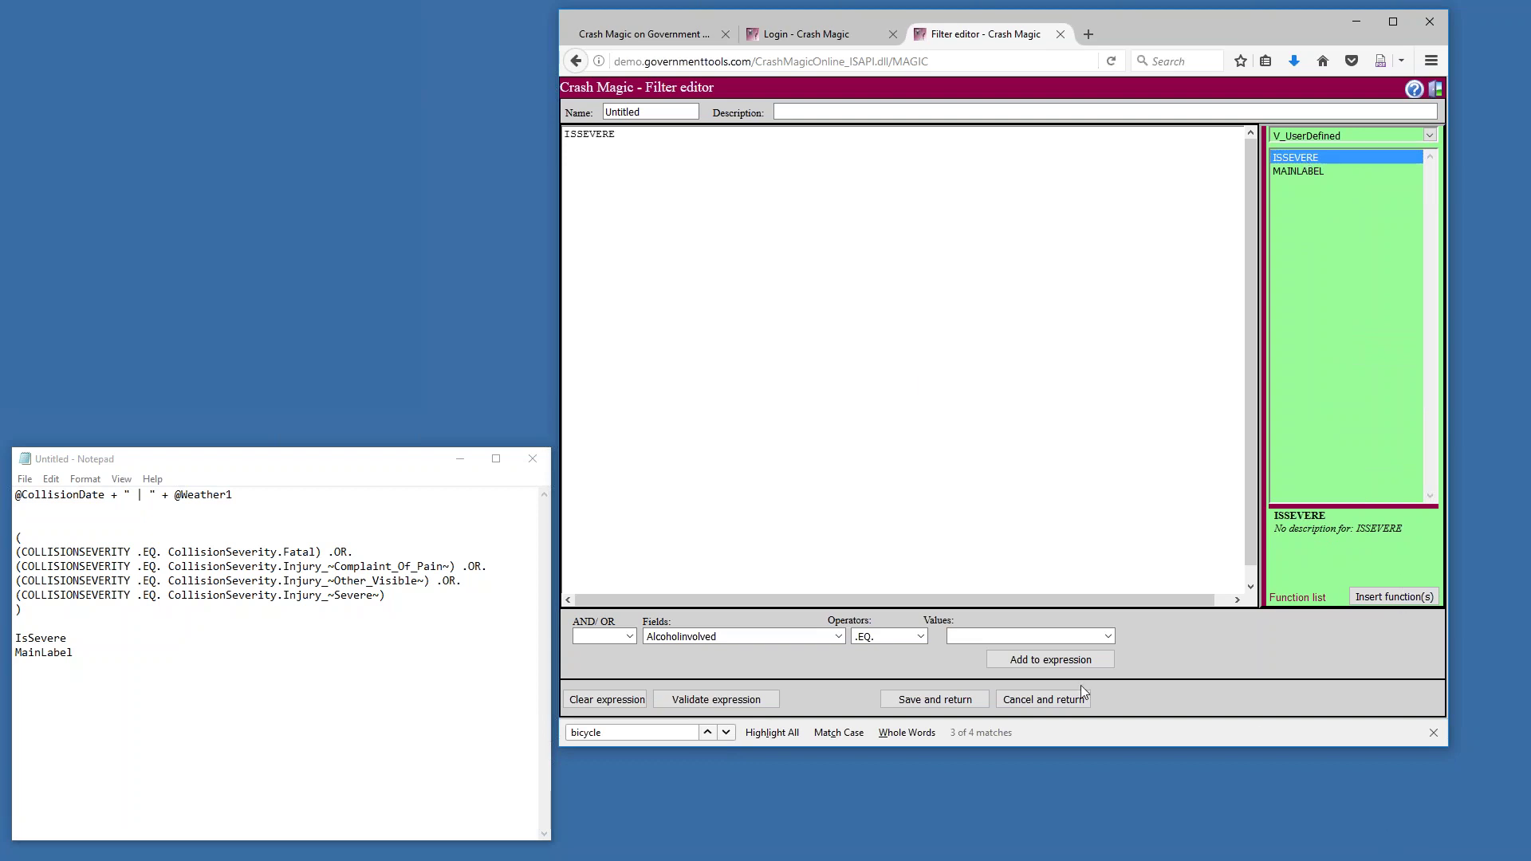
# Try adding '= true' after ISSEVERE, remove it, and save the filter as just ISSEVERE
pyautogui.moveTo(308, 609); pyautogui.dragTo(16, 536)
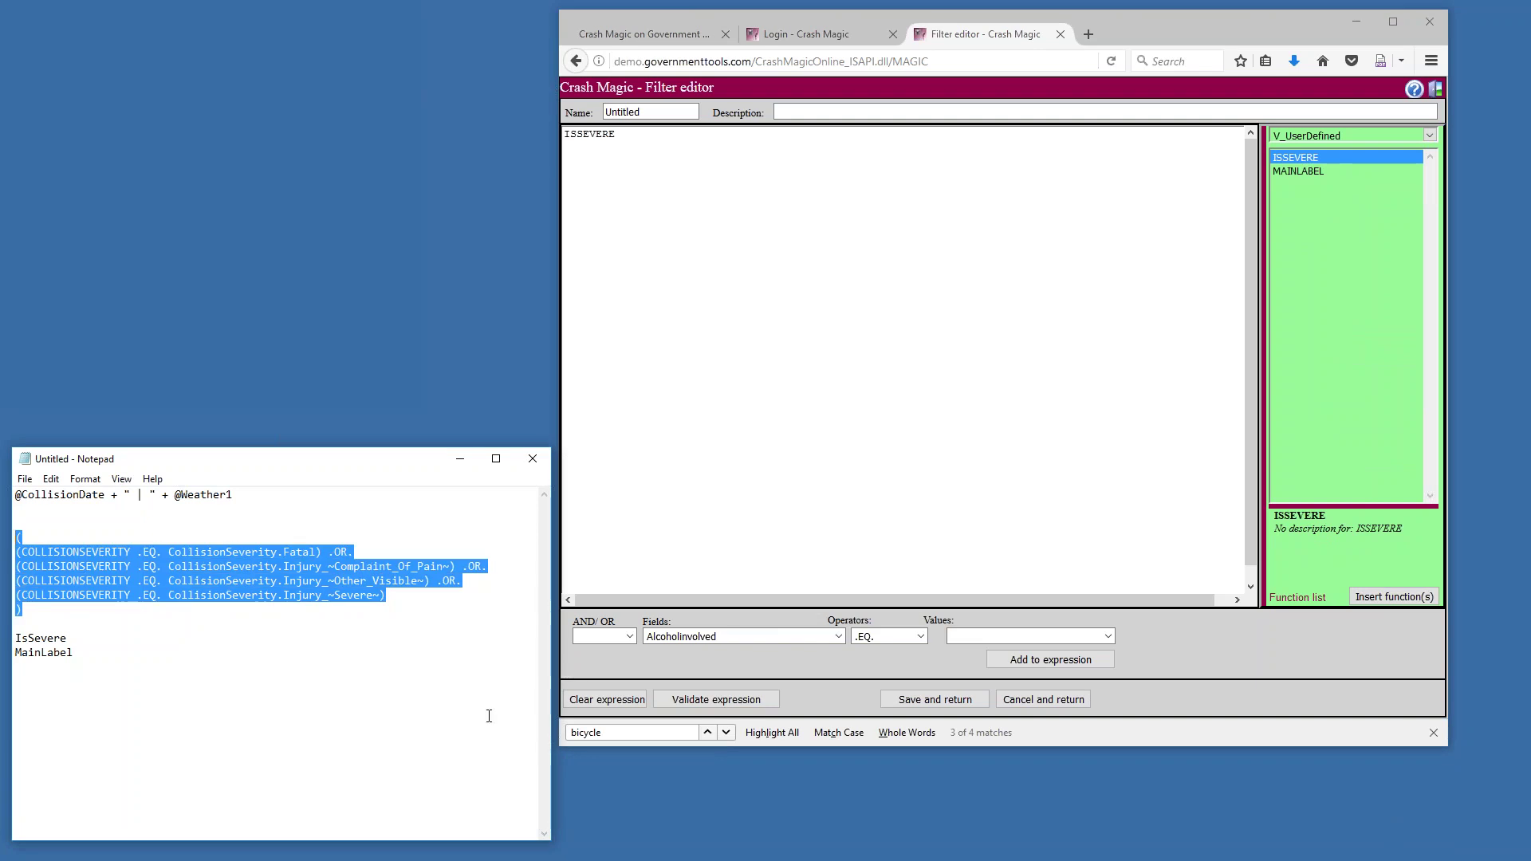
pyautogui.click(642, 134)
pyautogui.write('= true')
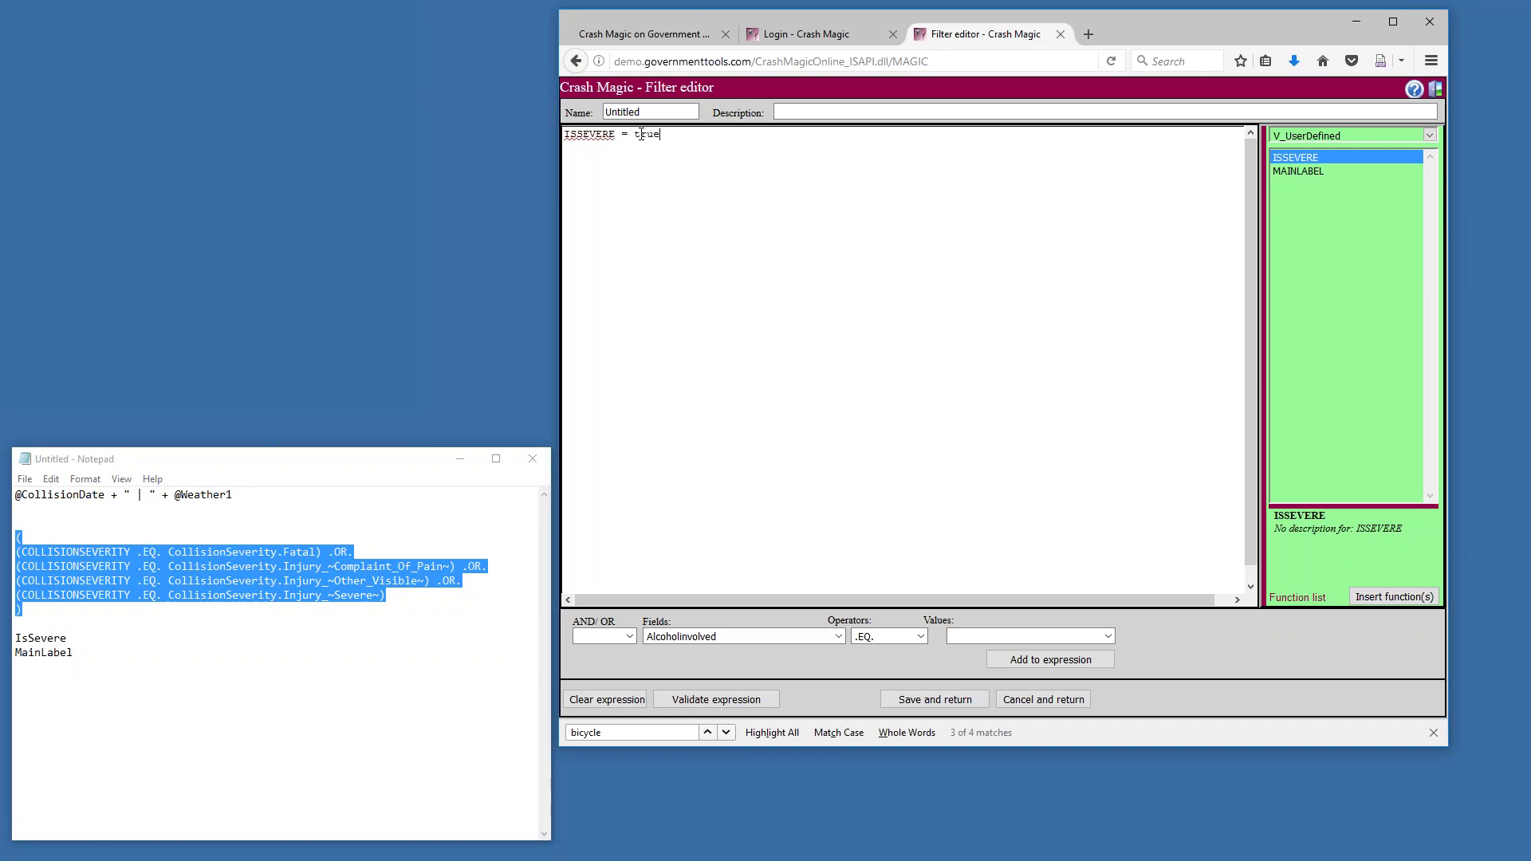
pyautogui.hotkey('shift', 'Left')
pyautogui.hotkey('shift', 'Left')
pyautogui.hotkey('shift', 'Left')
pyautogui.hotkey('shift', 'Left')
pyautogui.hotkey('shift', 'Left')
pyautogui.hotkey('shift', 'Left')
pyautogui.hotkey('shift', 'Left')
pyautogui.press('BackSpace')
pyautogui.click(949, 701)
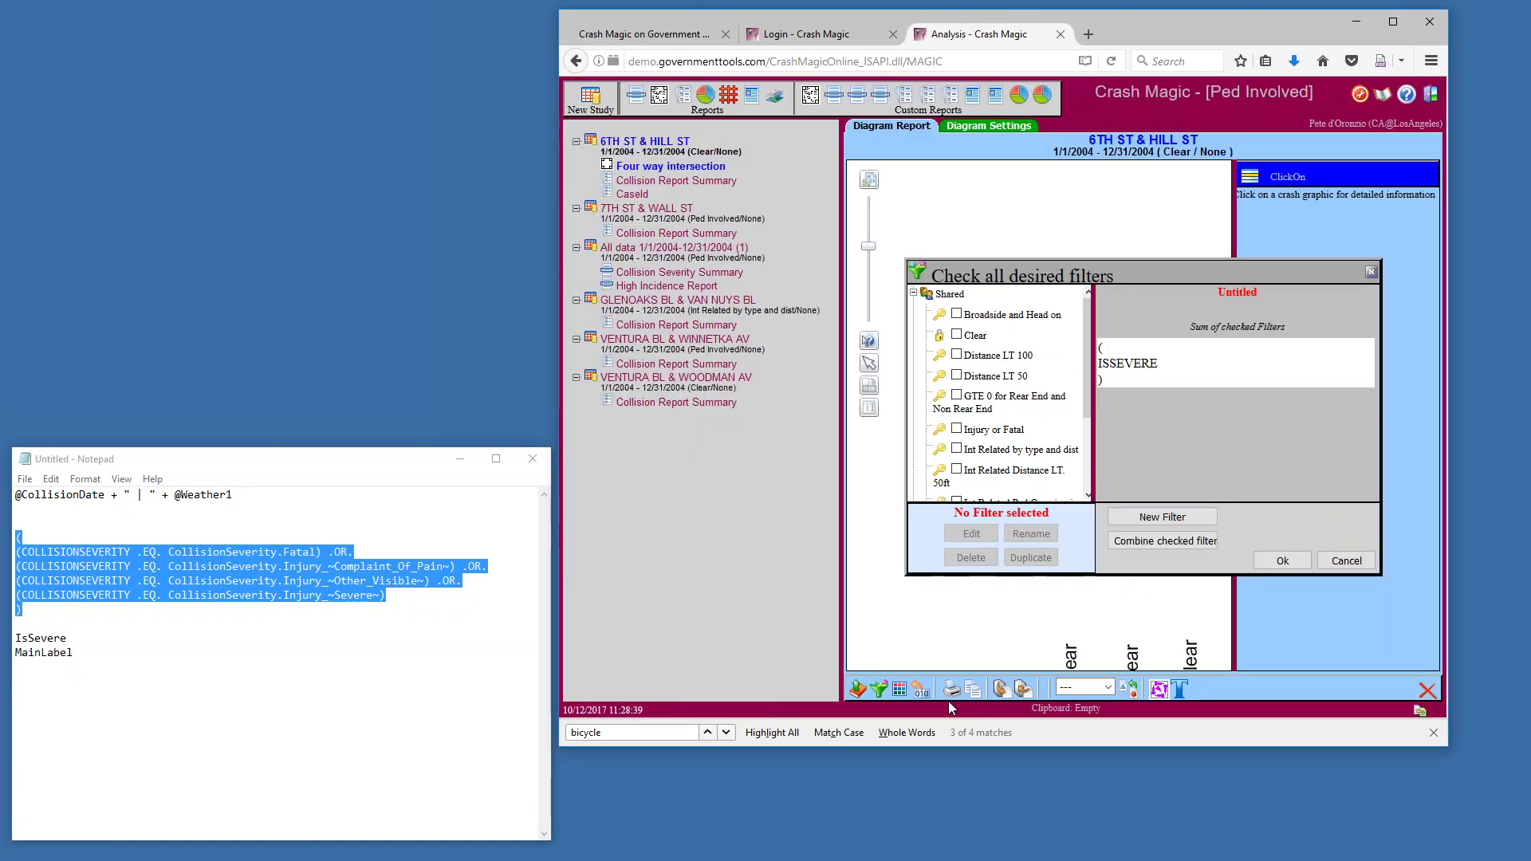
# Apply the ISSEVERE filter to show 9 crashes and widen the diagram to nearly full width
pyautogui.click(1276, 559)
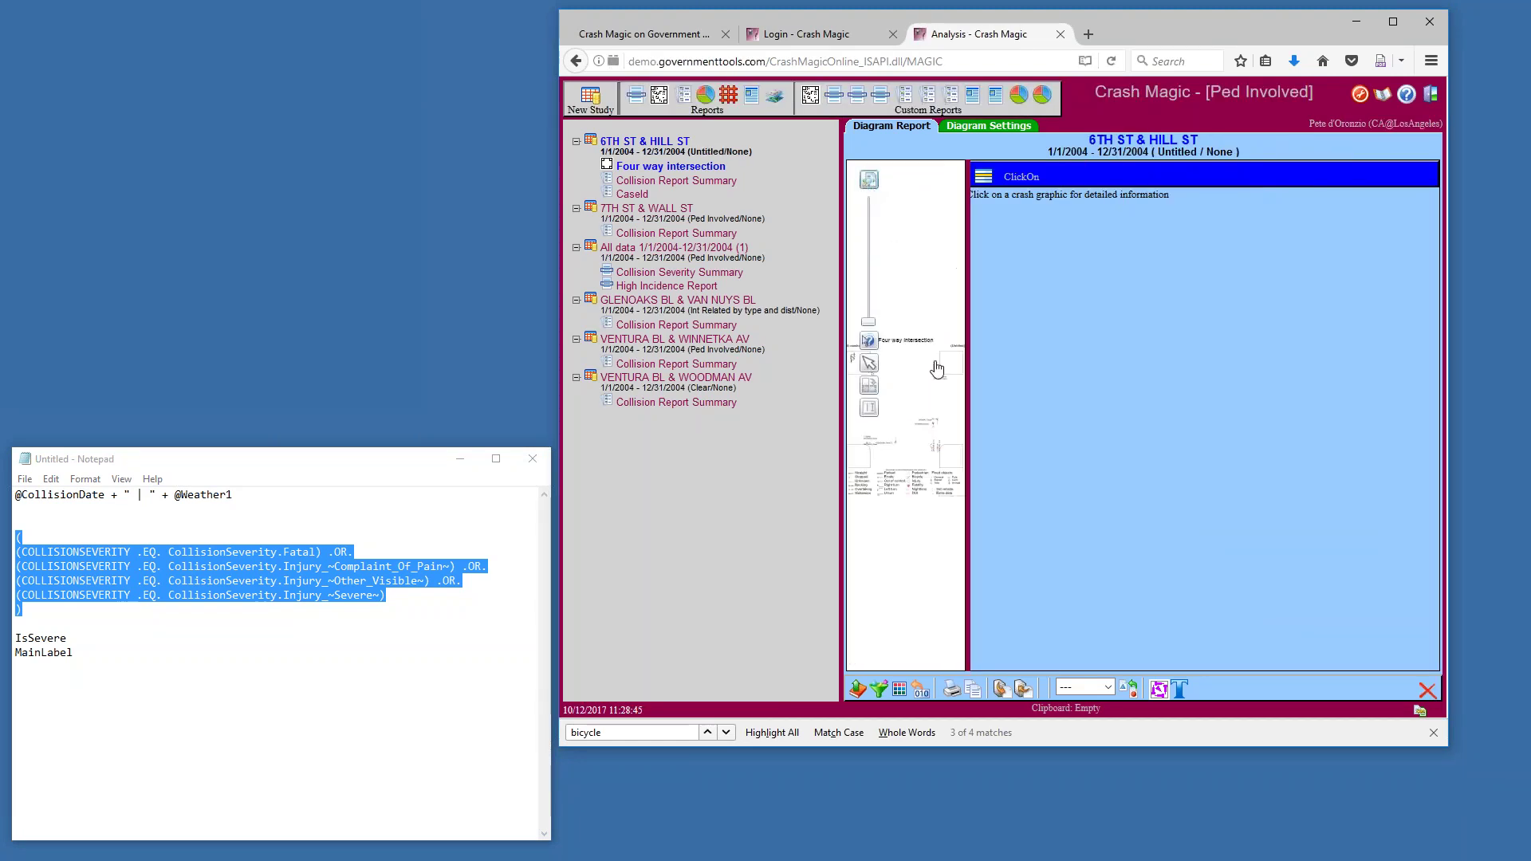
pyautogui.moveTo(968, 383); pyautogui.dragTo(1361, 390)
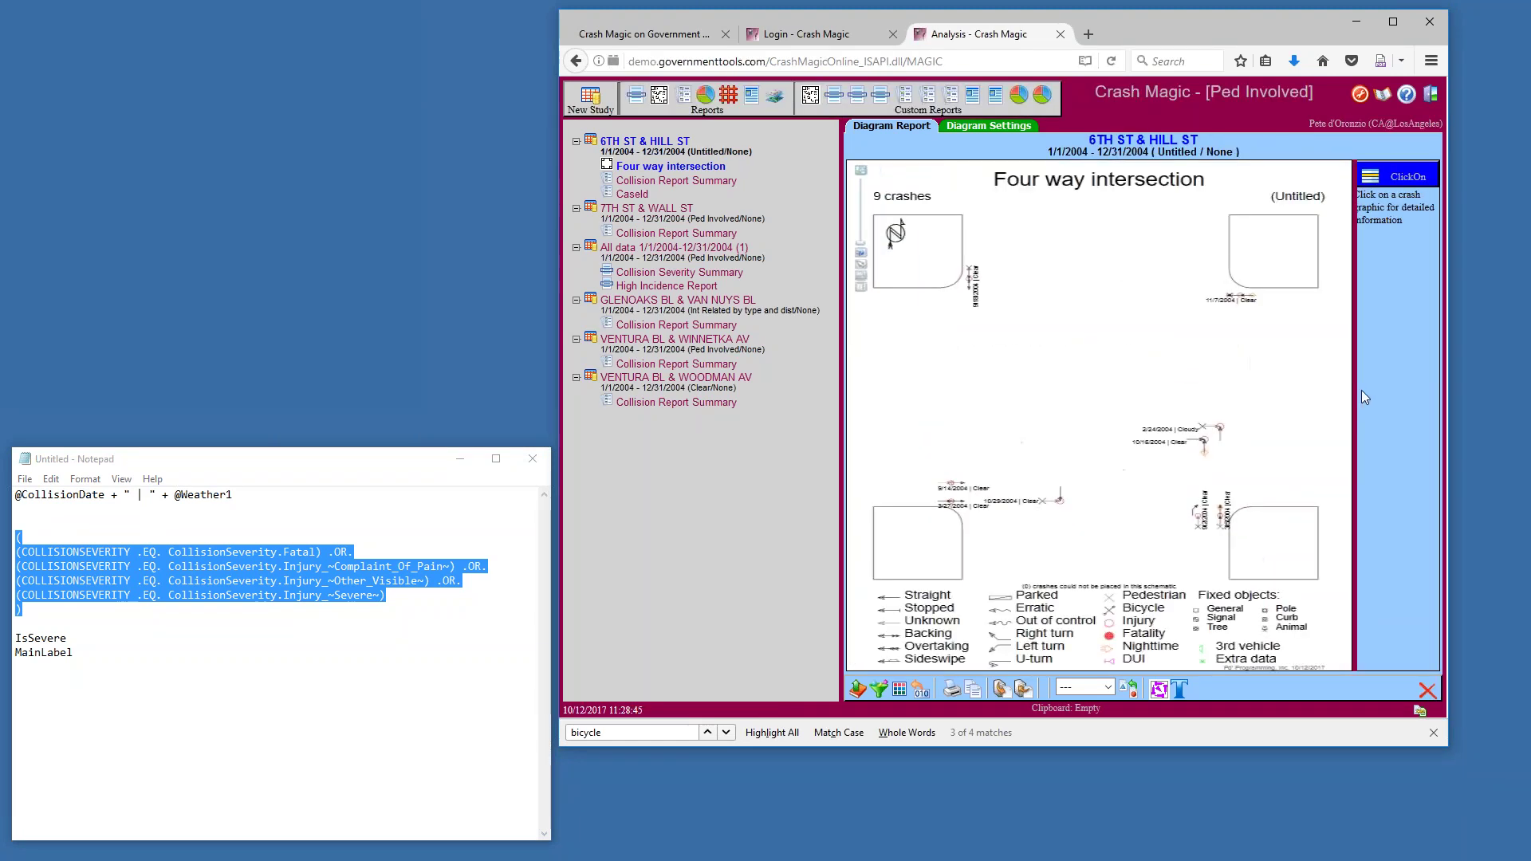
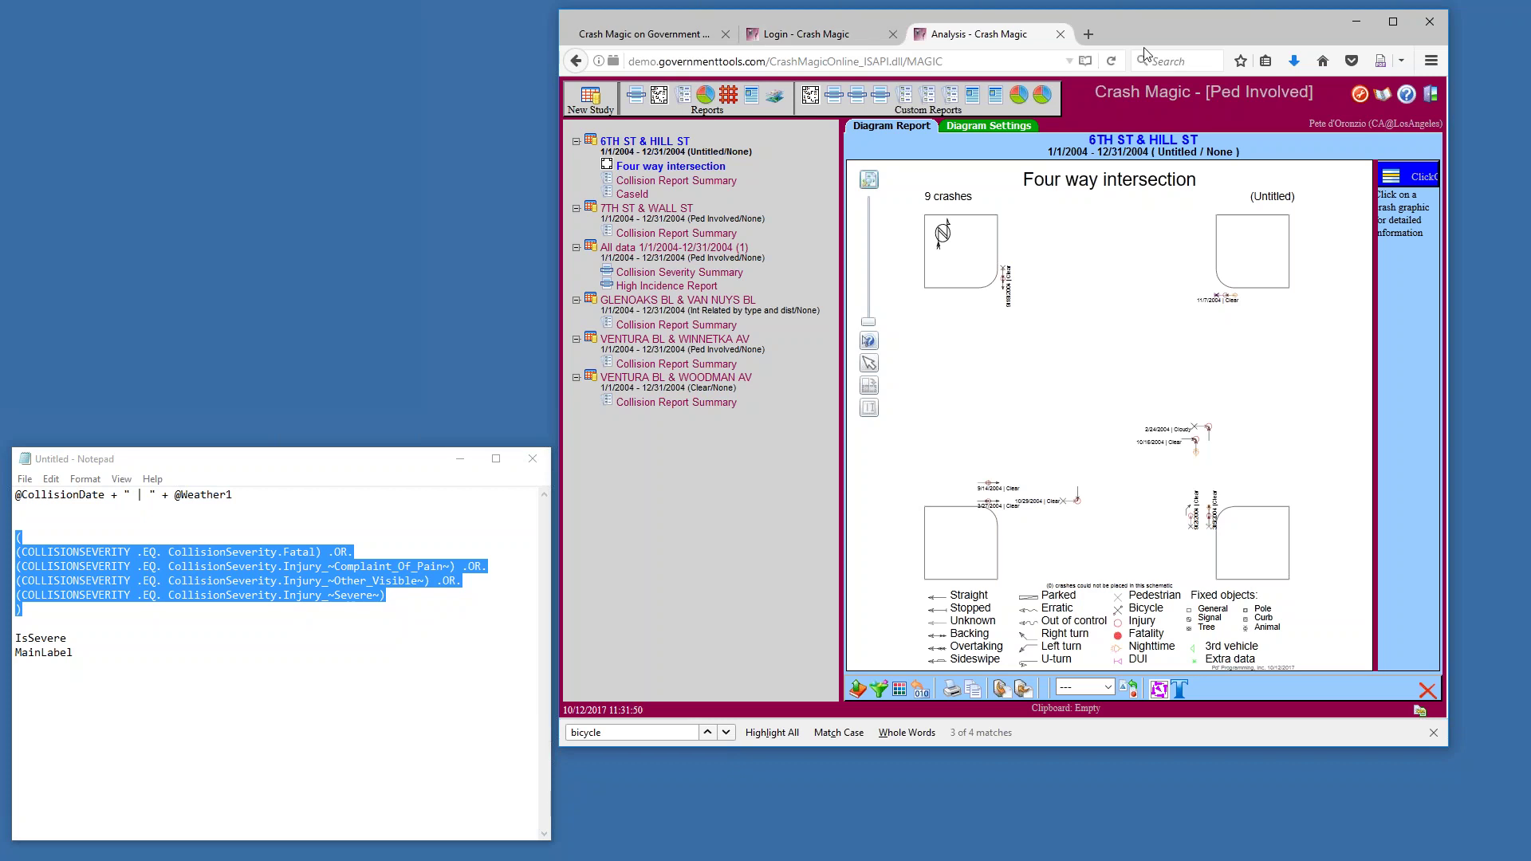
pyautogui.click(1430, 96)
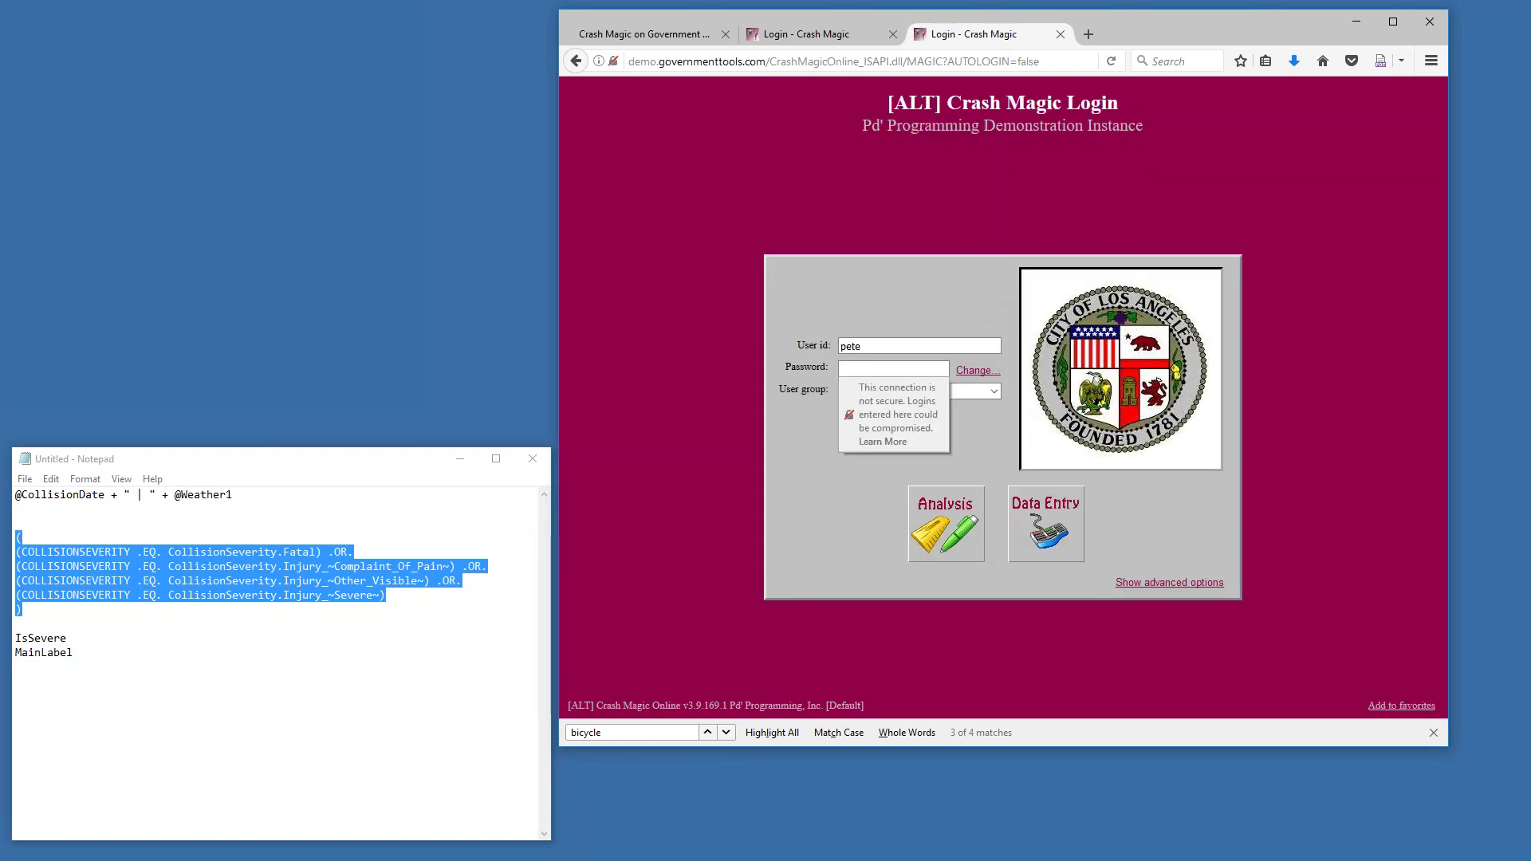
pyautogui.doubleClick(907, 346)
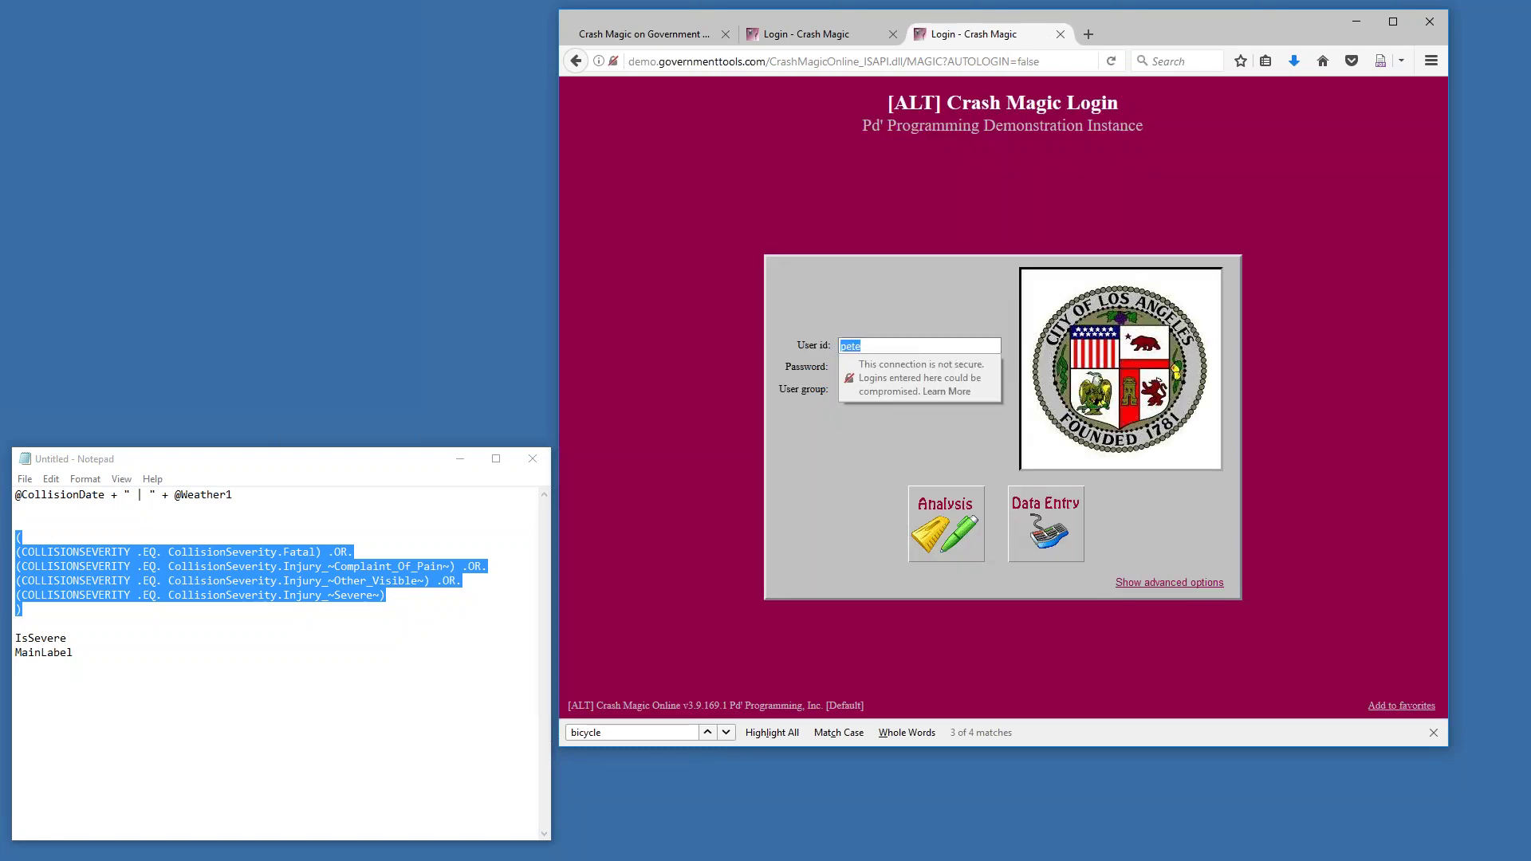
pyautogui.press('Tab')
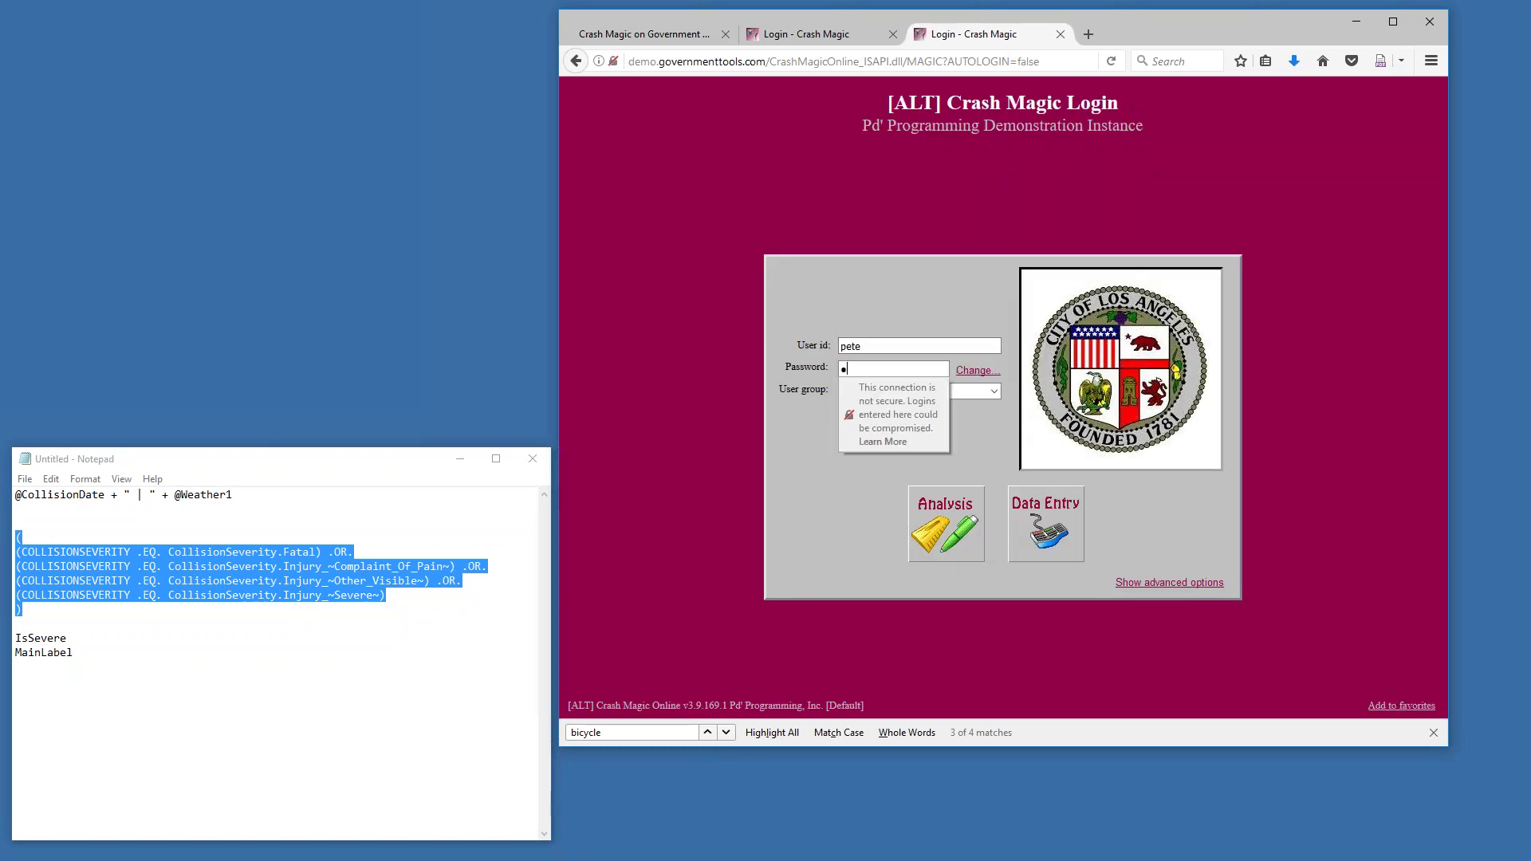
pyautogui.press('Tab')
pyautogui.click(881, 391)
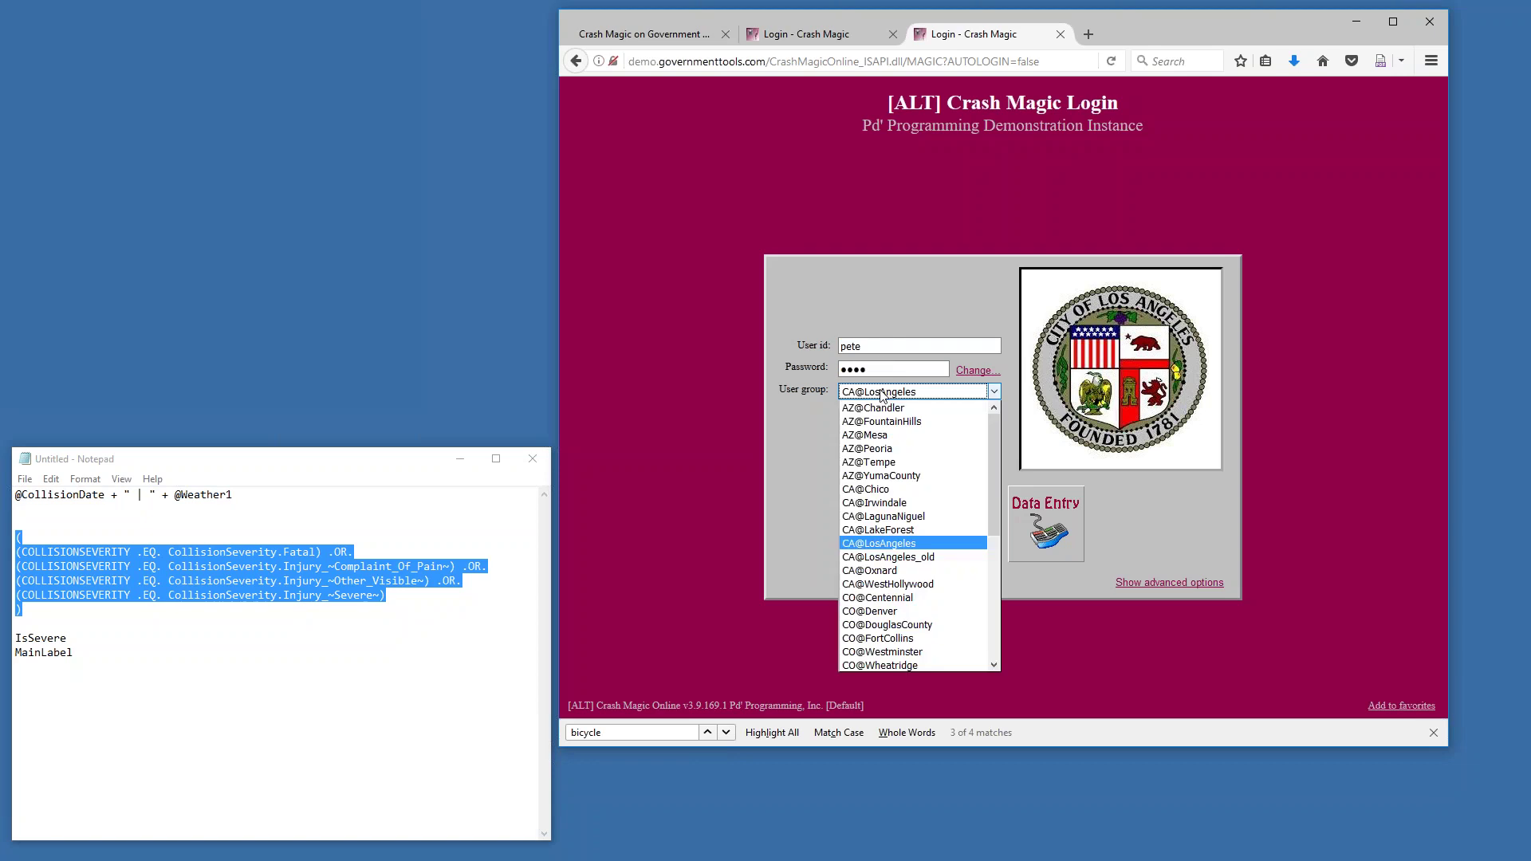
pyautogui.click(879, 409)
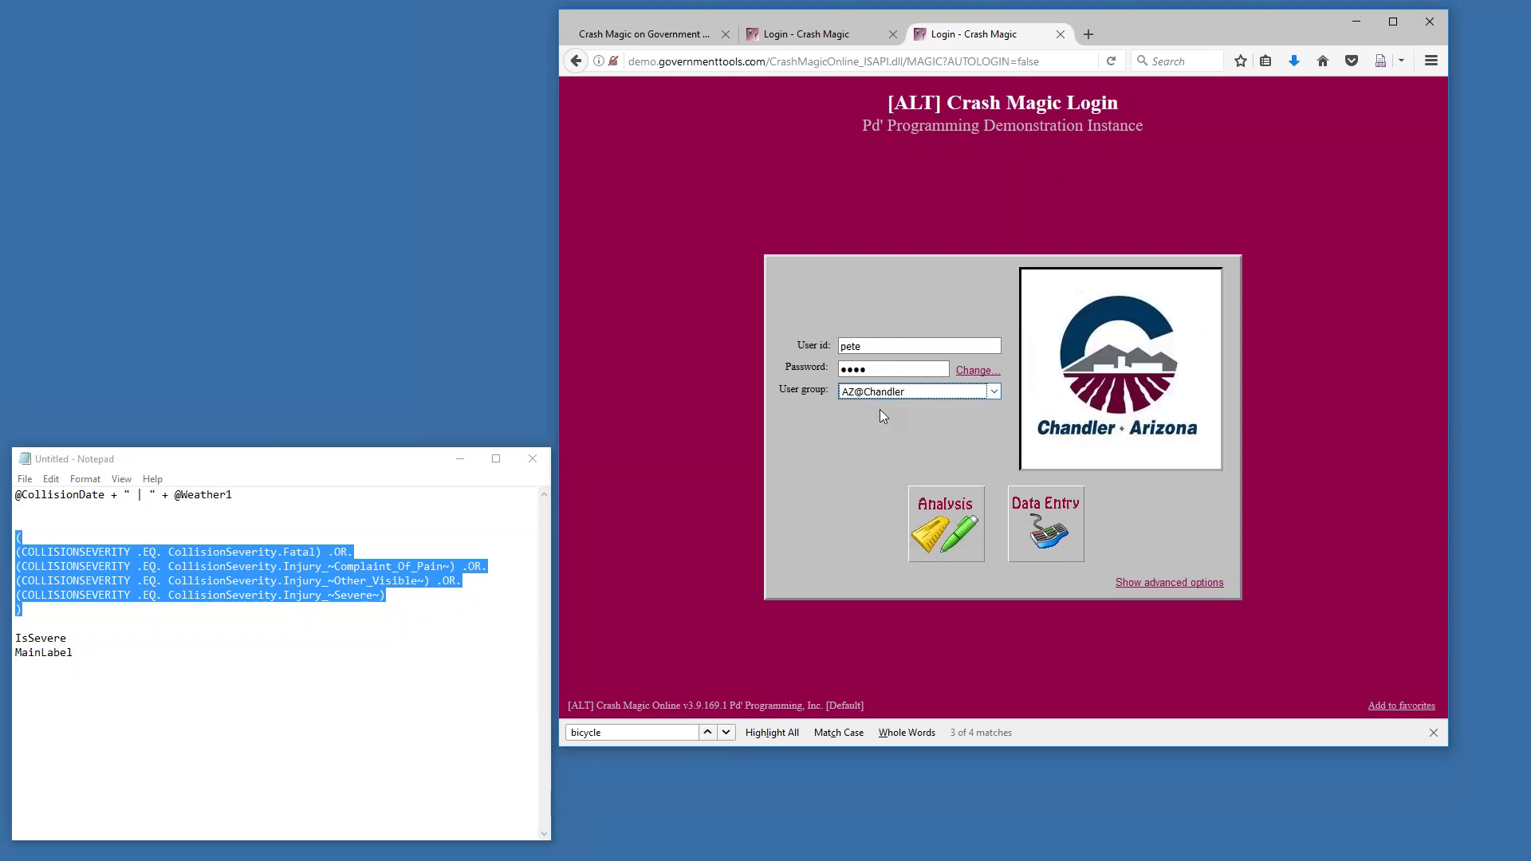
pyautogui.click(1169, 583)
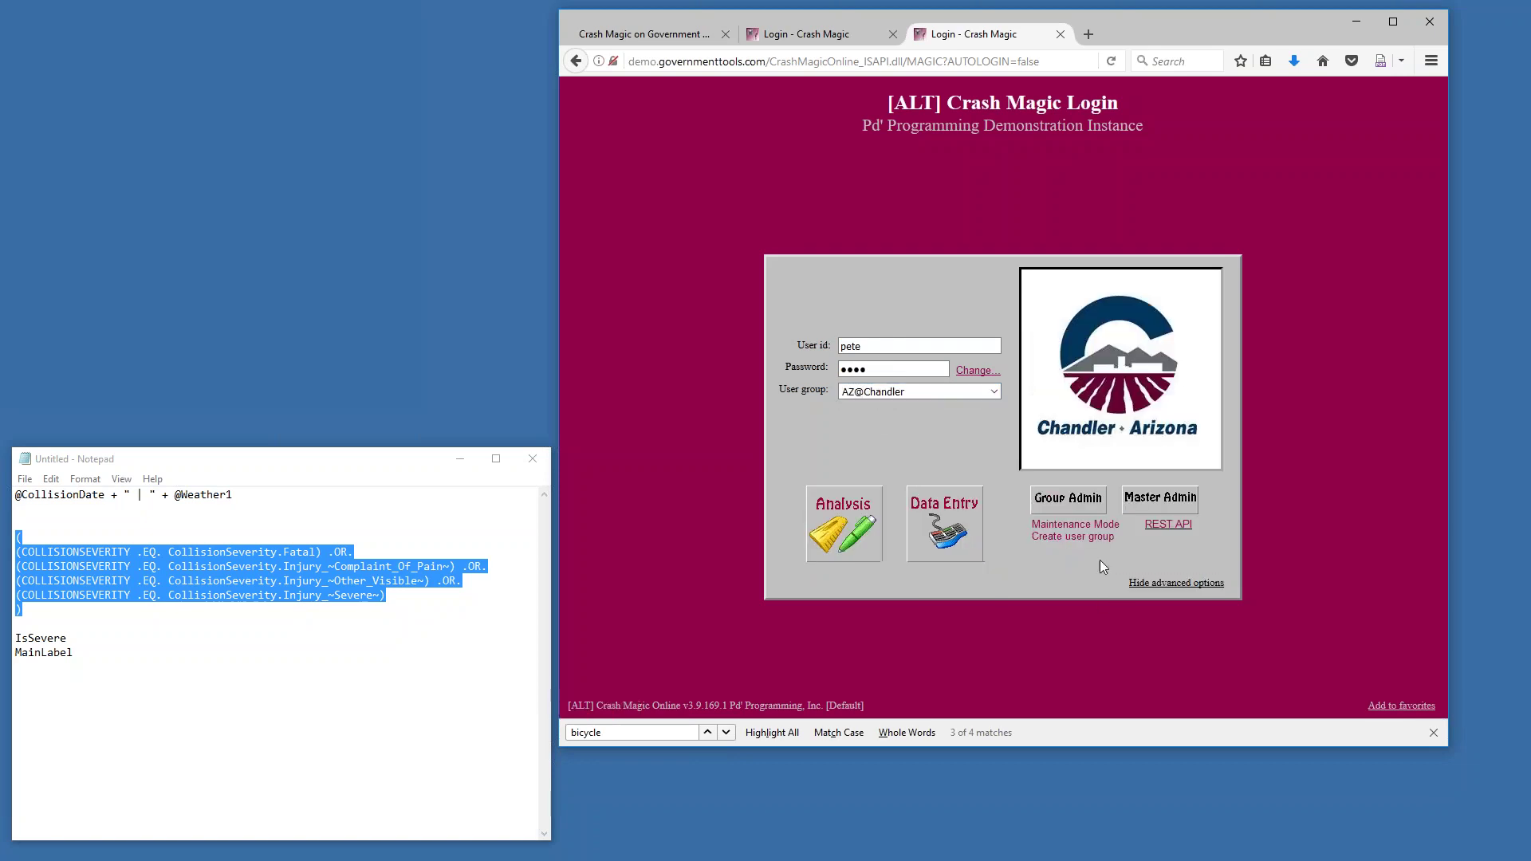
pyautogui.click(1067, 500)
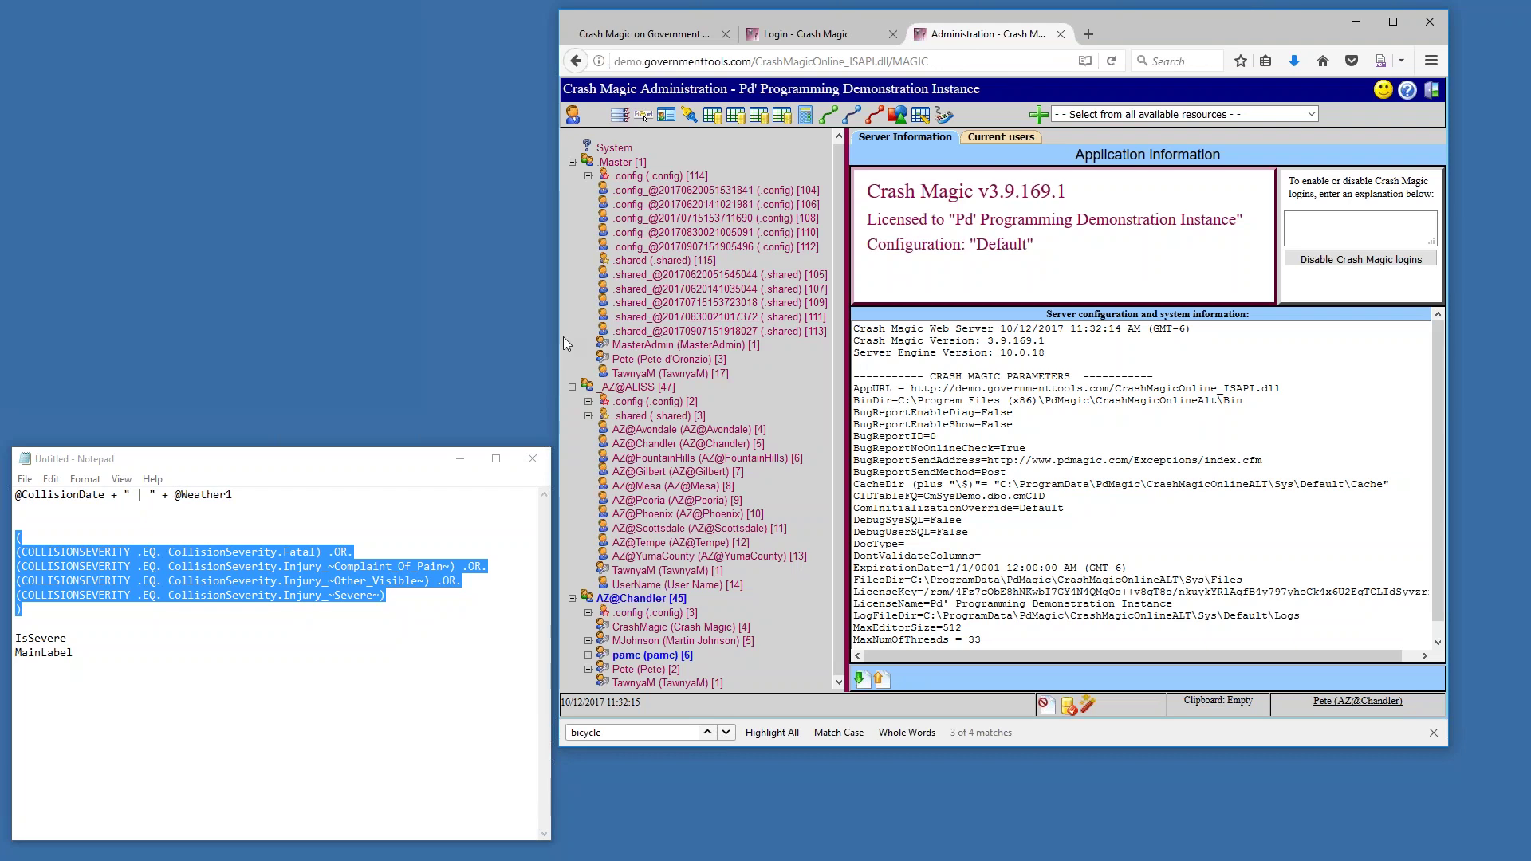
# Widen the browser, open AZ@ALISS's U_UserSpecific [31] calculated fields, and select Physical_Drv2
pyautogui.moveTo(561, 345); pyautogui.dragTo(100, 337)
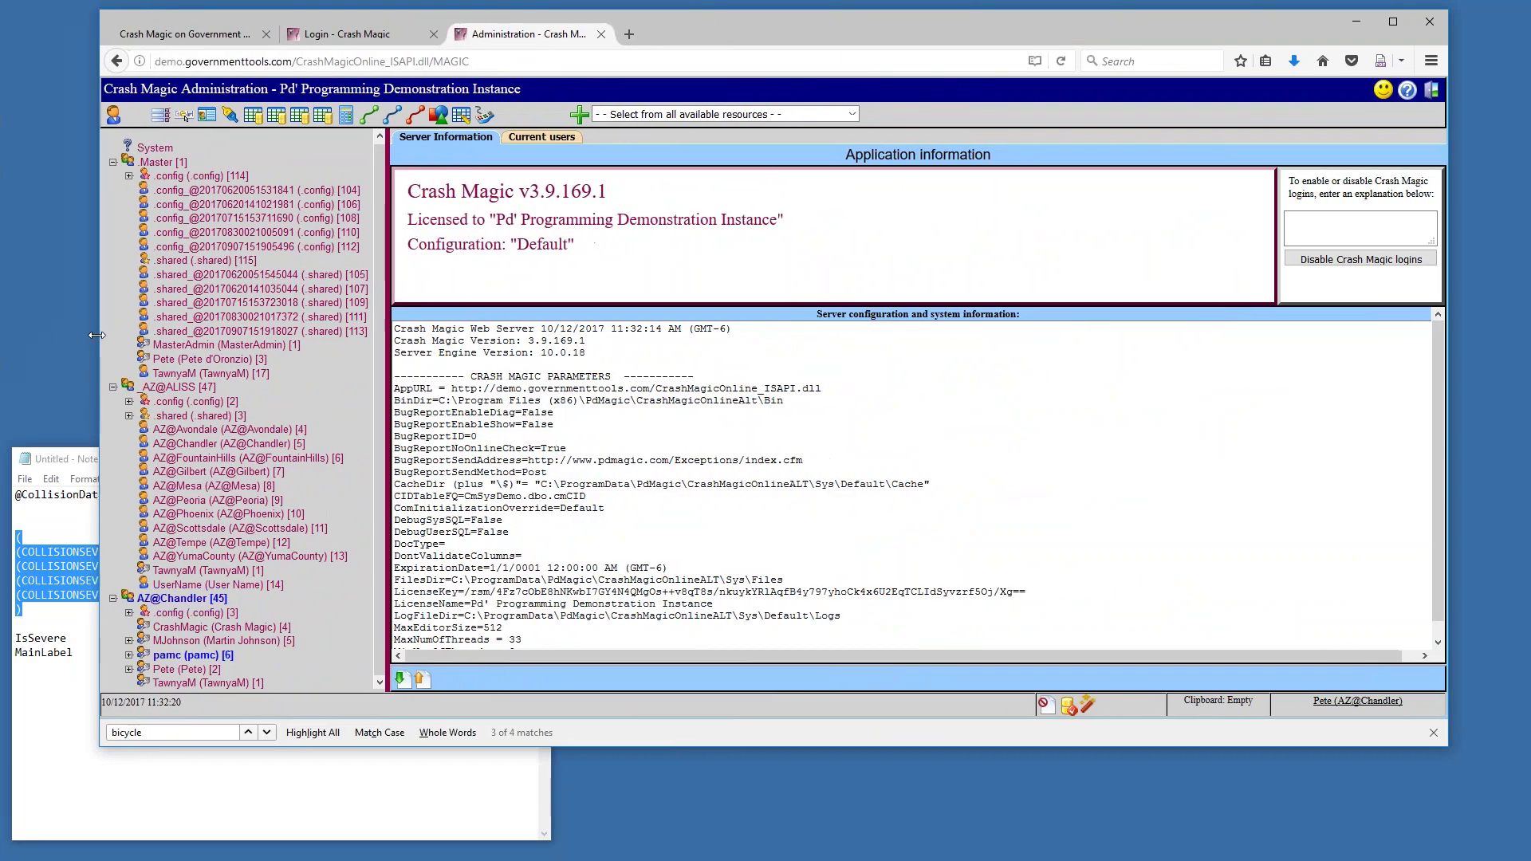
pyautogui.click(129, 401)
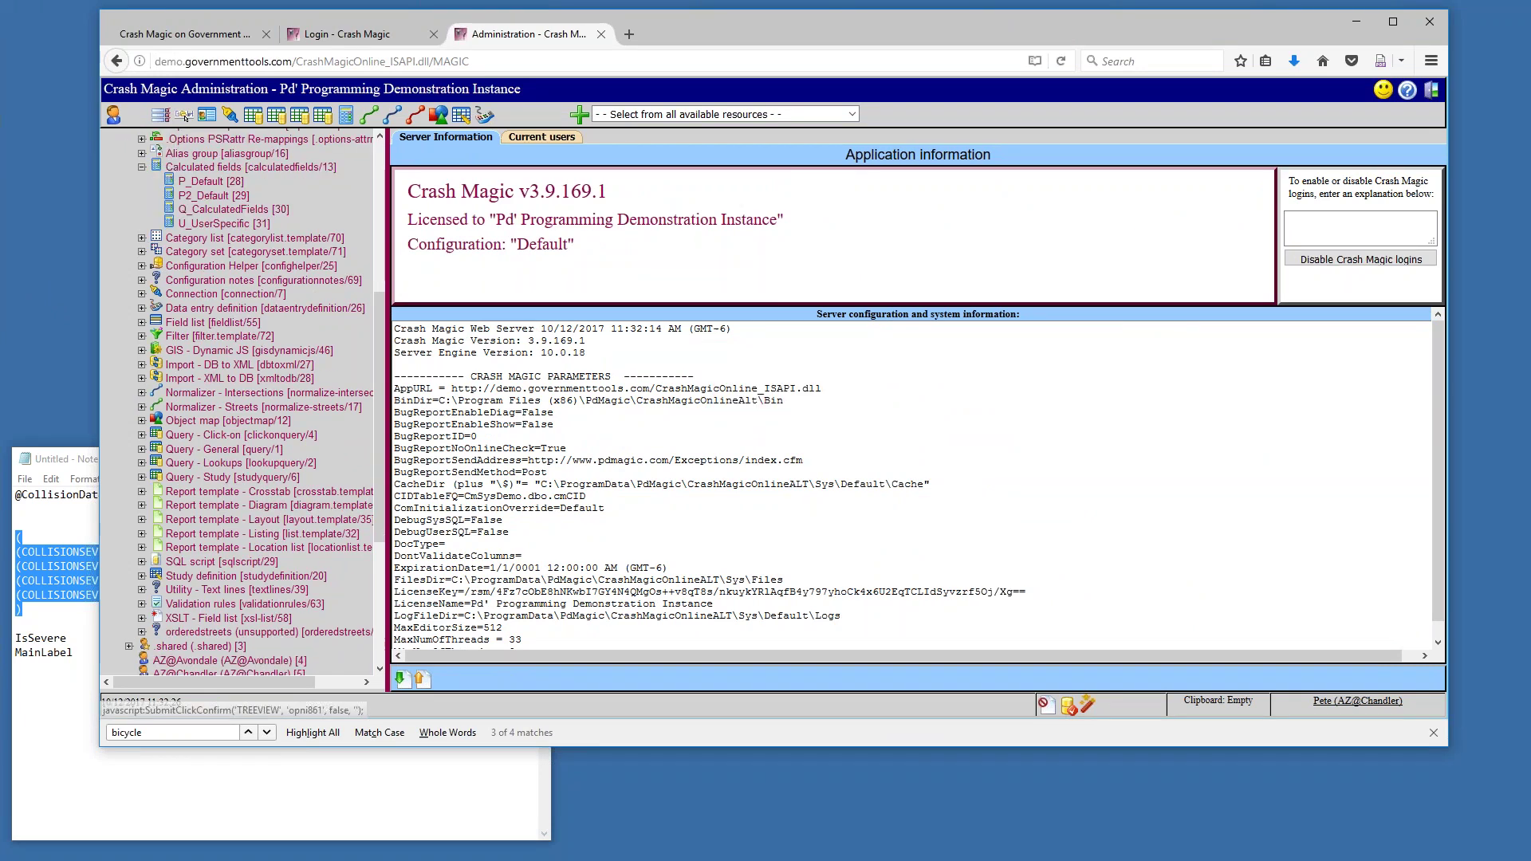
pyautogui.click(200, 225)
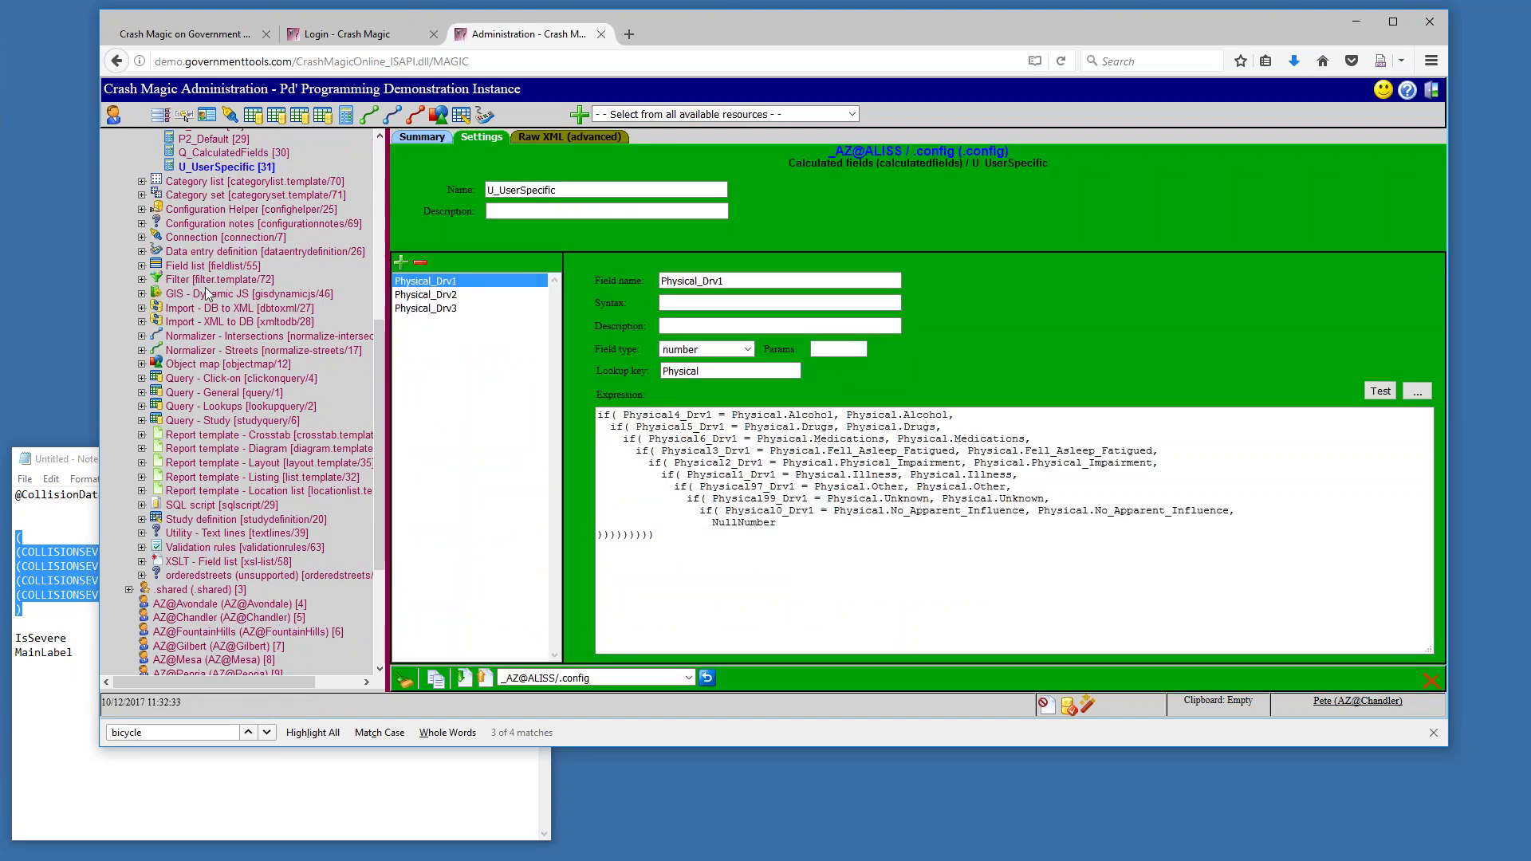
pyautogui.scroll(4, 239, 319)
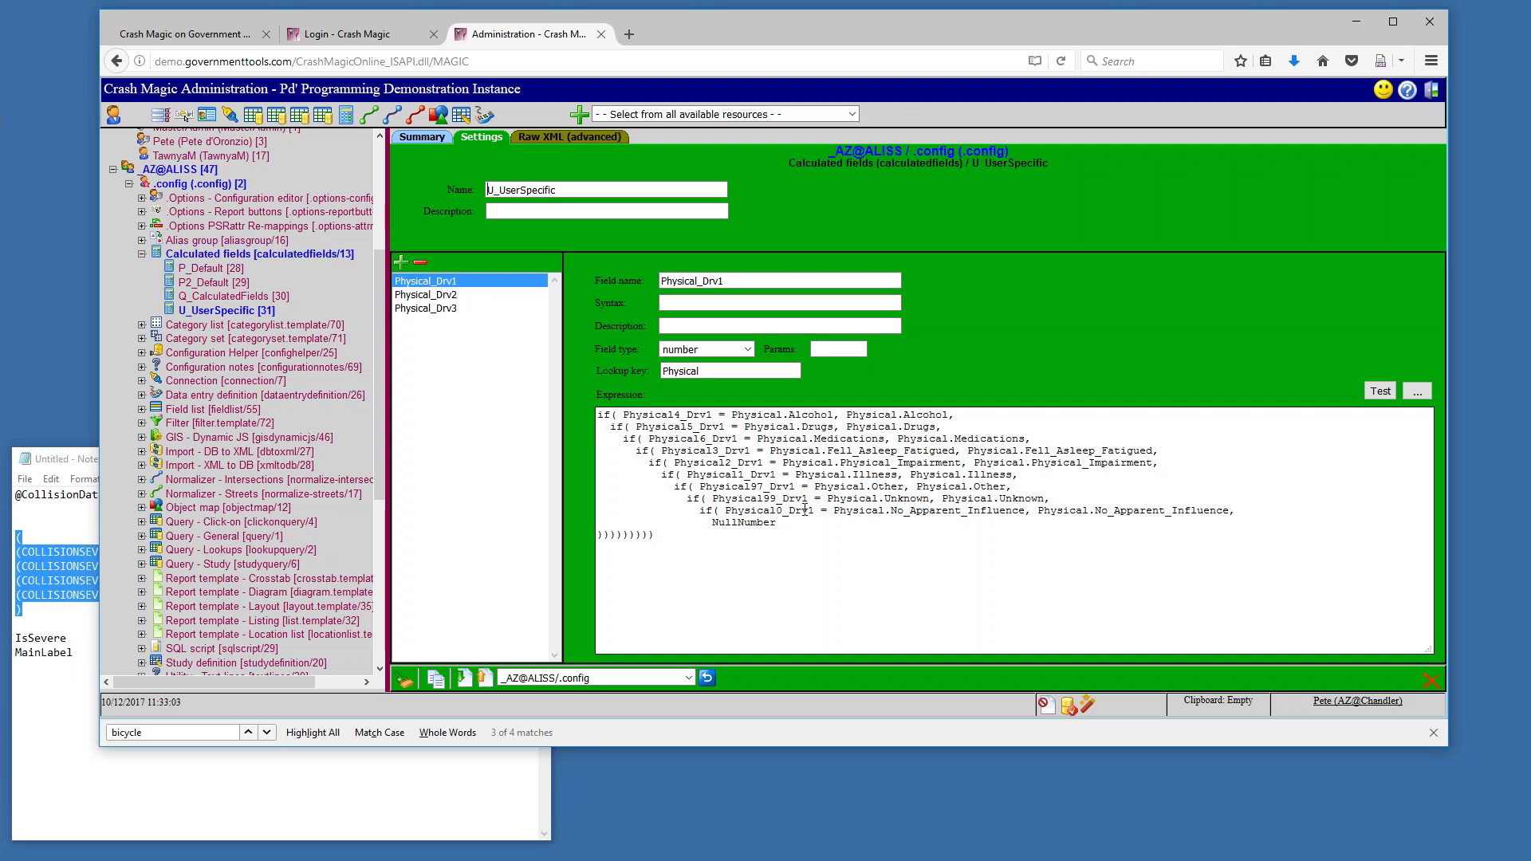
pyautogui.click(464, 295)
# Flip through Physical_Drv3 and Physical_Drv1 back to Physical_Drv2, narrowing the browser so expressions reflow
pyautogui.click(467, 310)
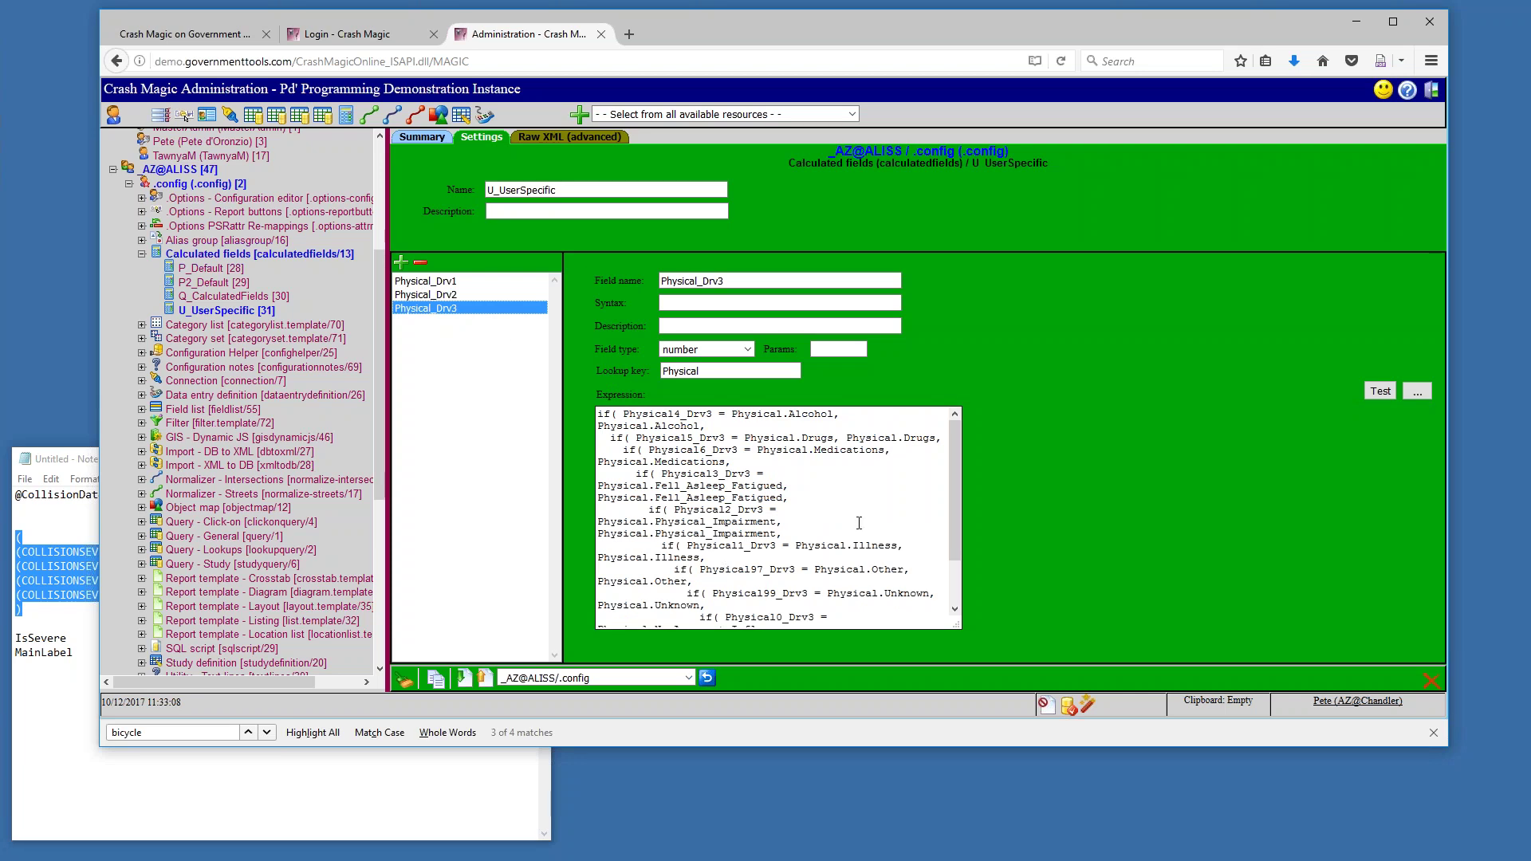
pyautogui.click(421, 283)
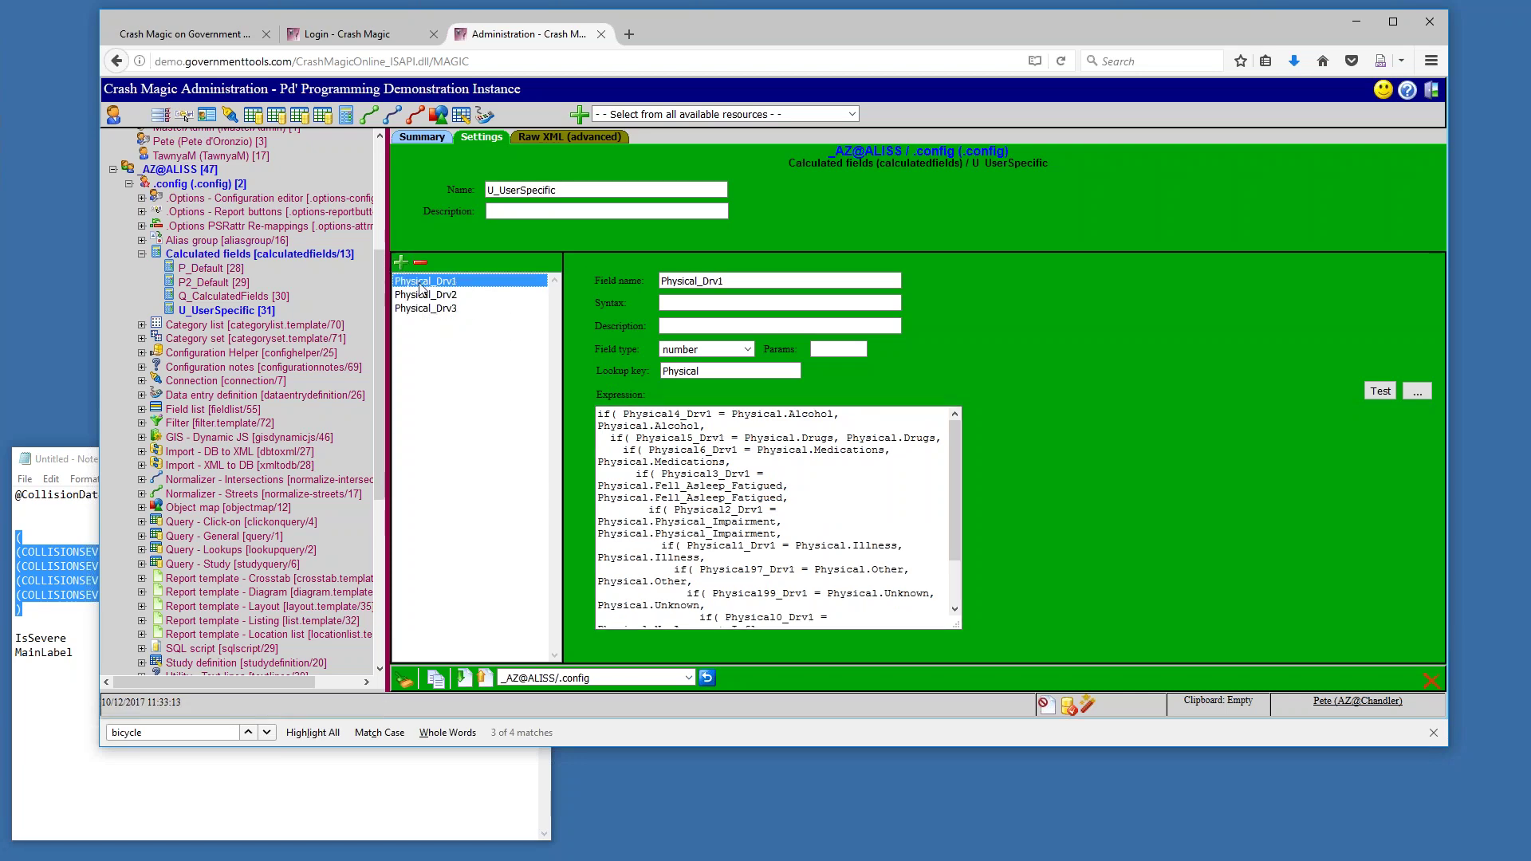
pyautogui.click(439, 297)
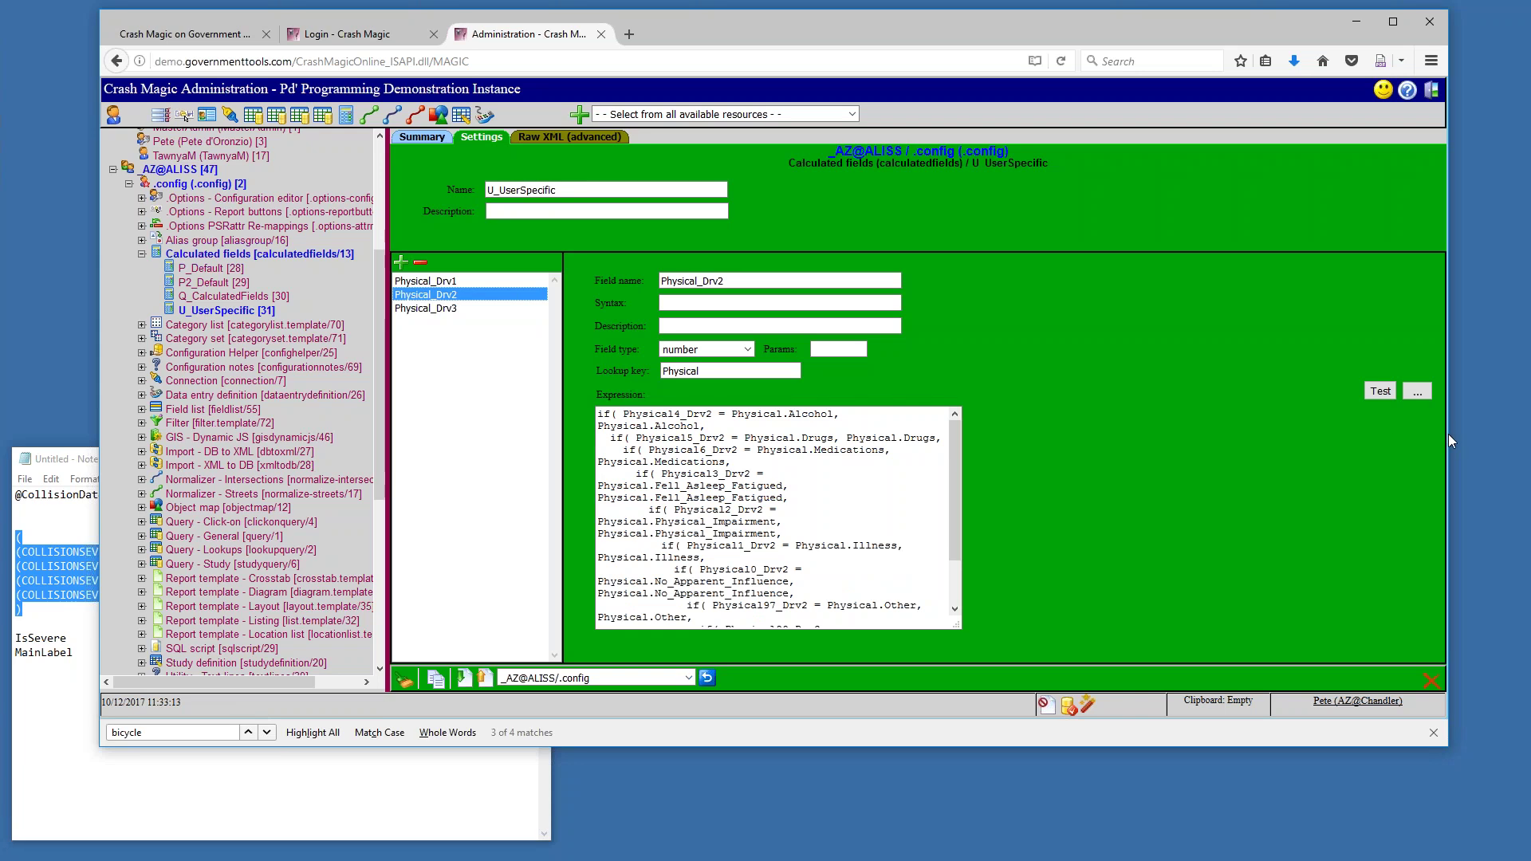
pyautogui.moveTo(1448, 436); pyautogui.dragTo(1348, 444)
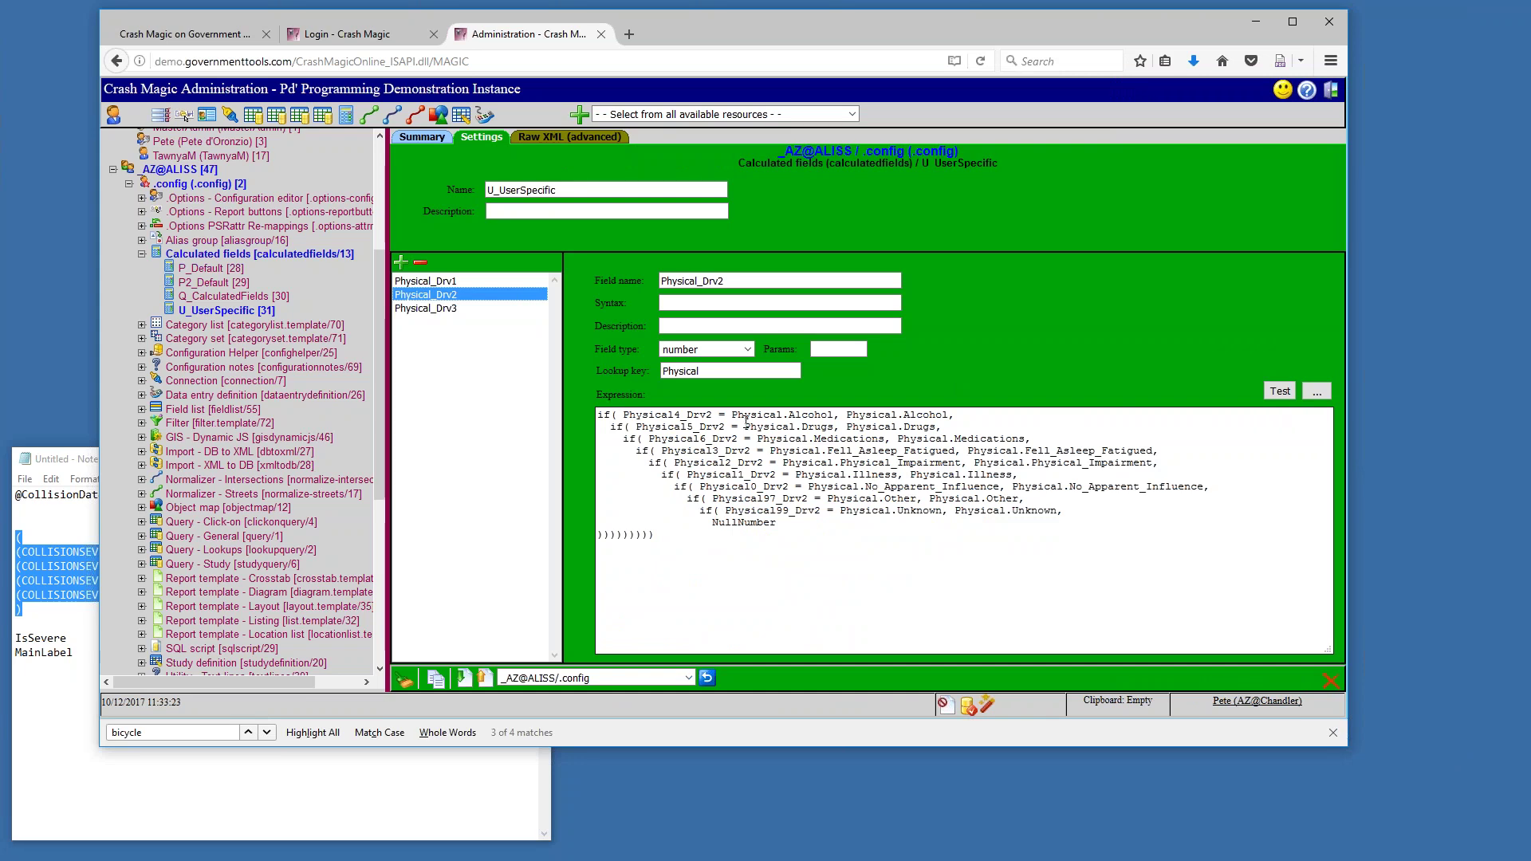
# Highlight Physical.Alcohol, the NullNumber fallback, the fell-asleep result and the Physical_Drv2 field name
pyautogui.moveTo(732, 414)
pyautogui.mouseDown()
pyautogui.moveTo(973, 415)
pyautogui.moveTo(760, 417)
pyautogui.mouseUp()
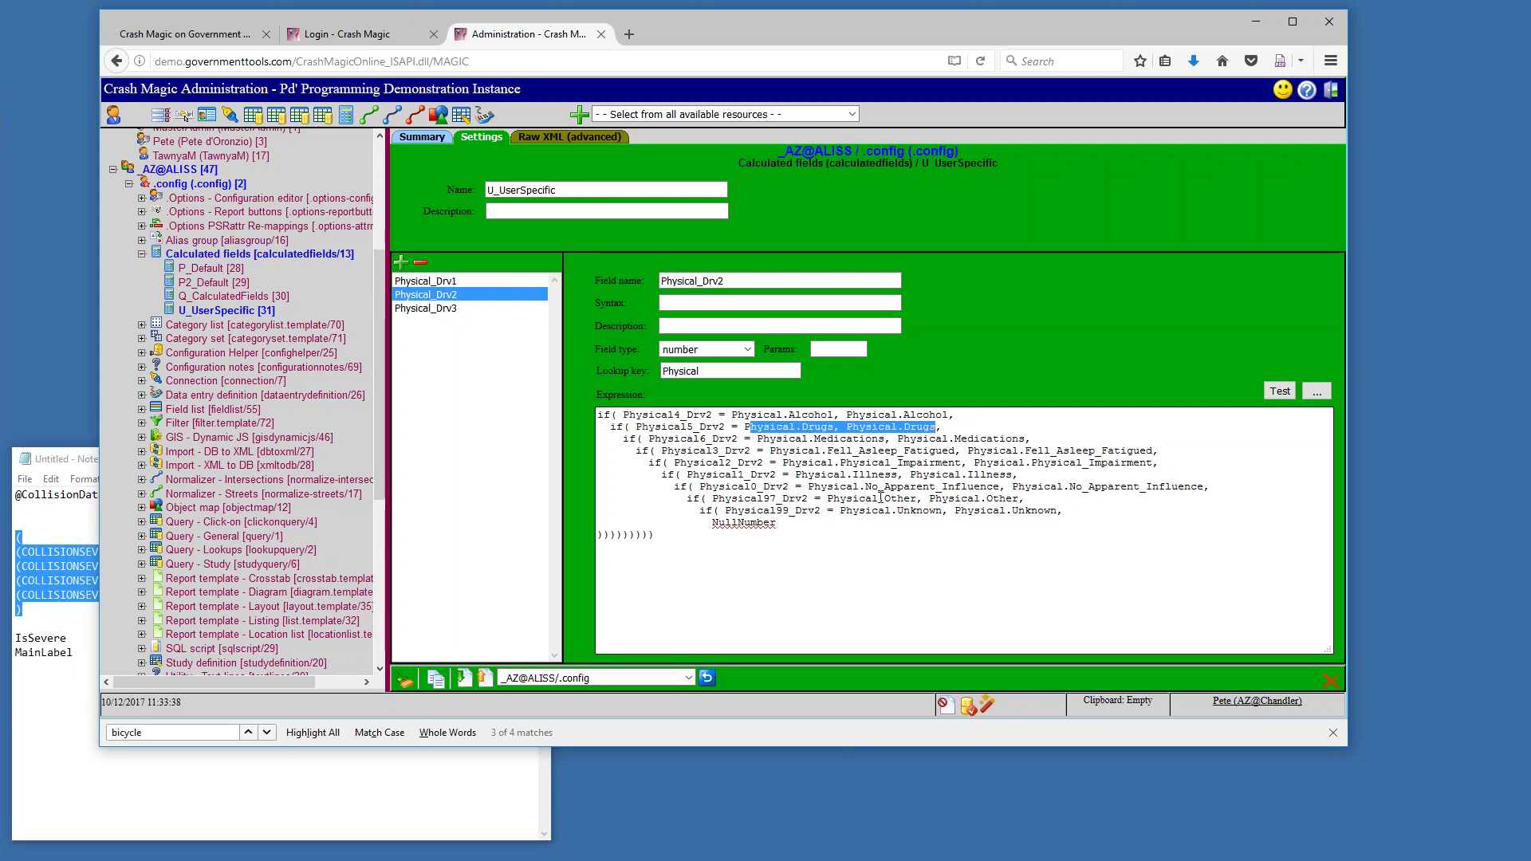
pyautogui.doubleClick(746, 524)
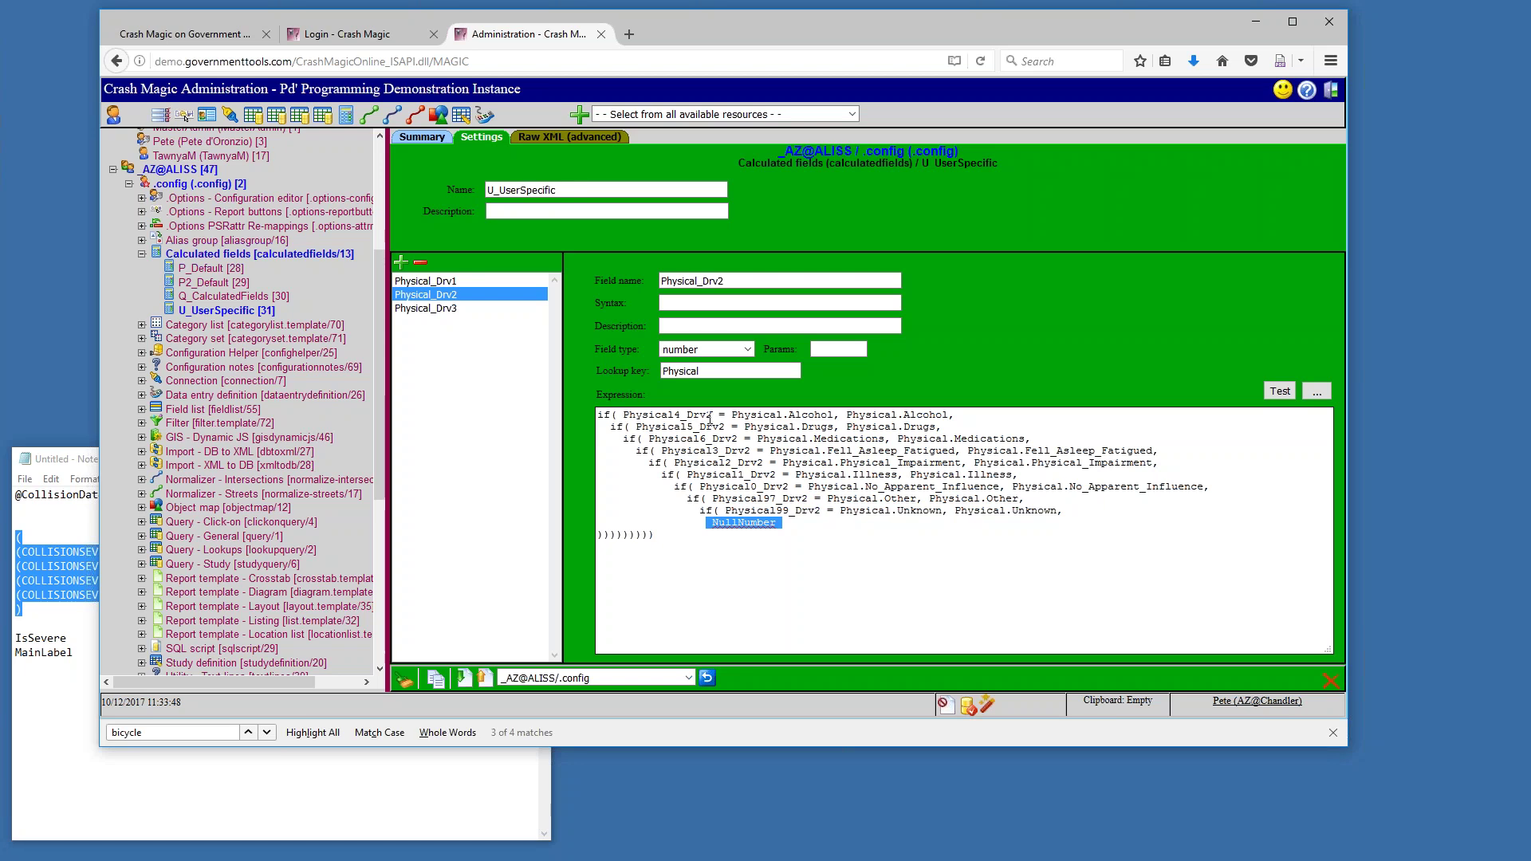
pyautogui.moveTo(775, 450); pyautogui.dragTo(937, 450)
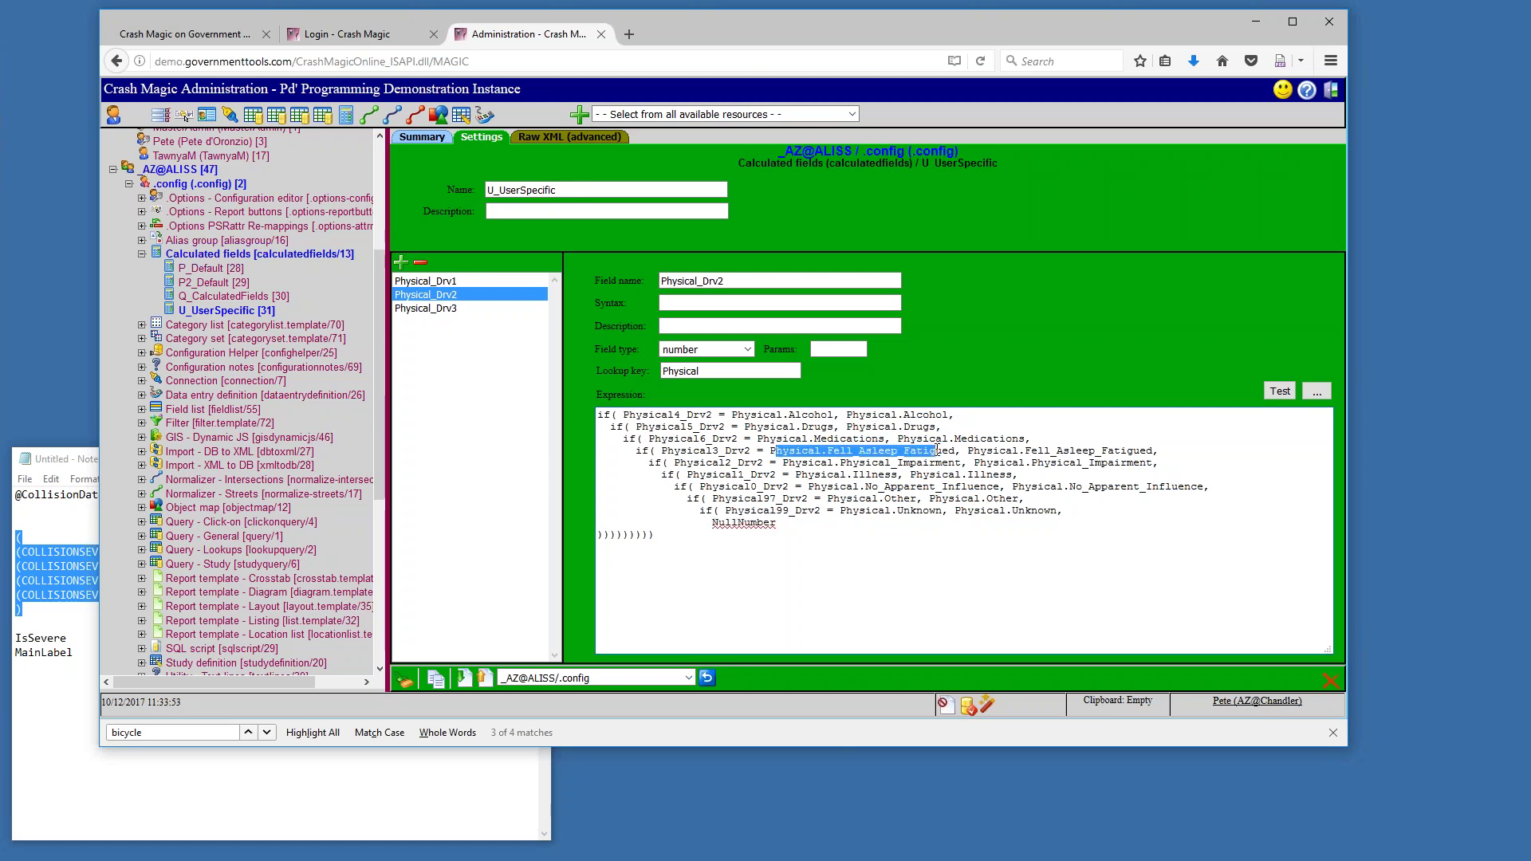
pyautogui.click(915, 470)
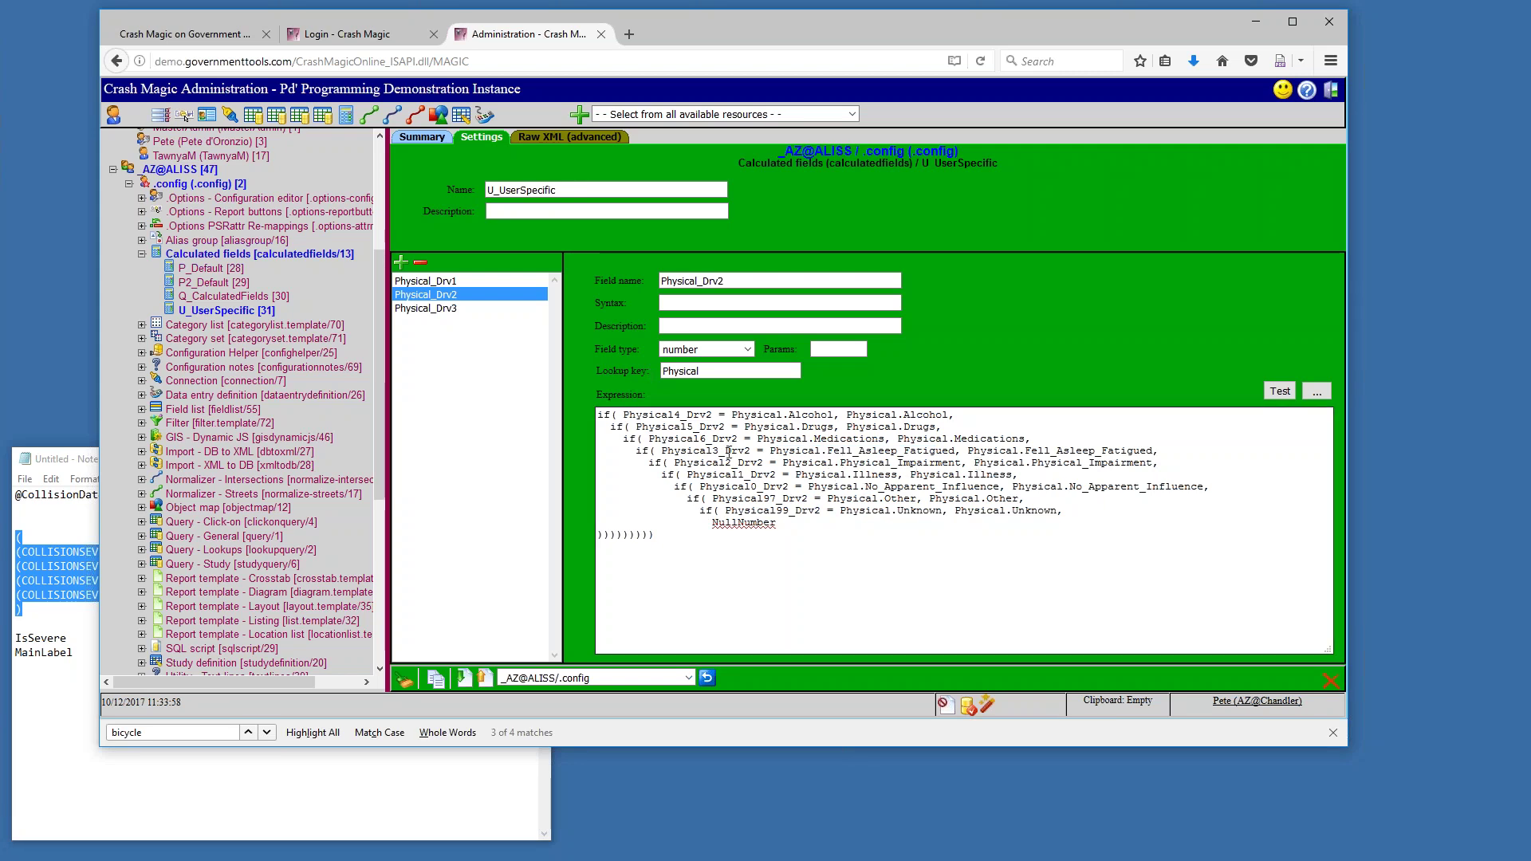
pyautogui.moveTo(724, 281); pyautogui.dragTo(660, 280)
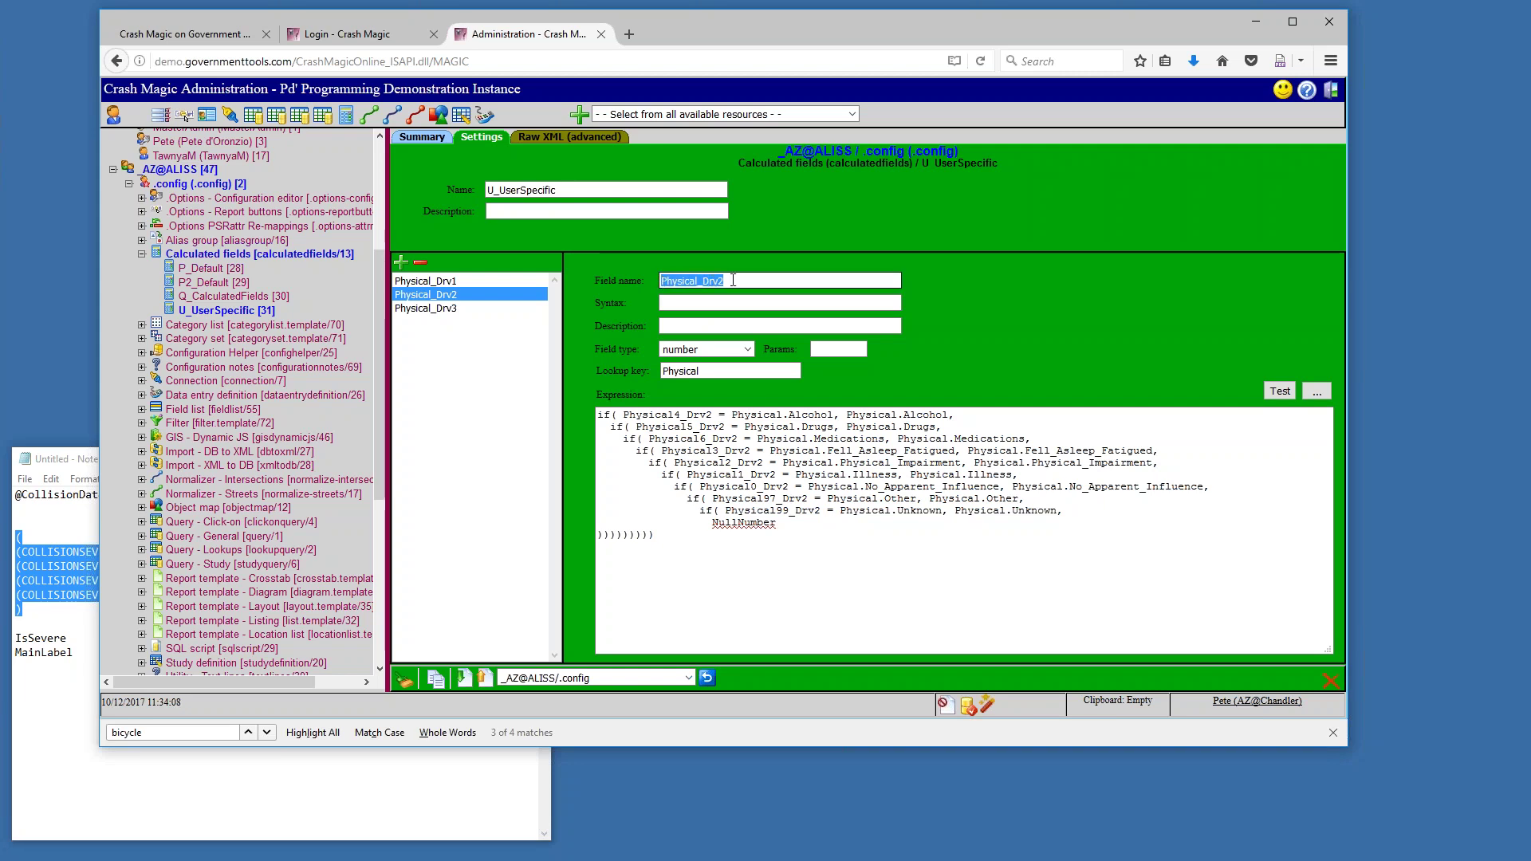
# Show Physical_Drv3 and highlight its whole expression, then the 4 in Physical4_Drv3
pyautogui.click(481, 308)
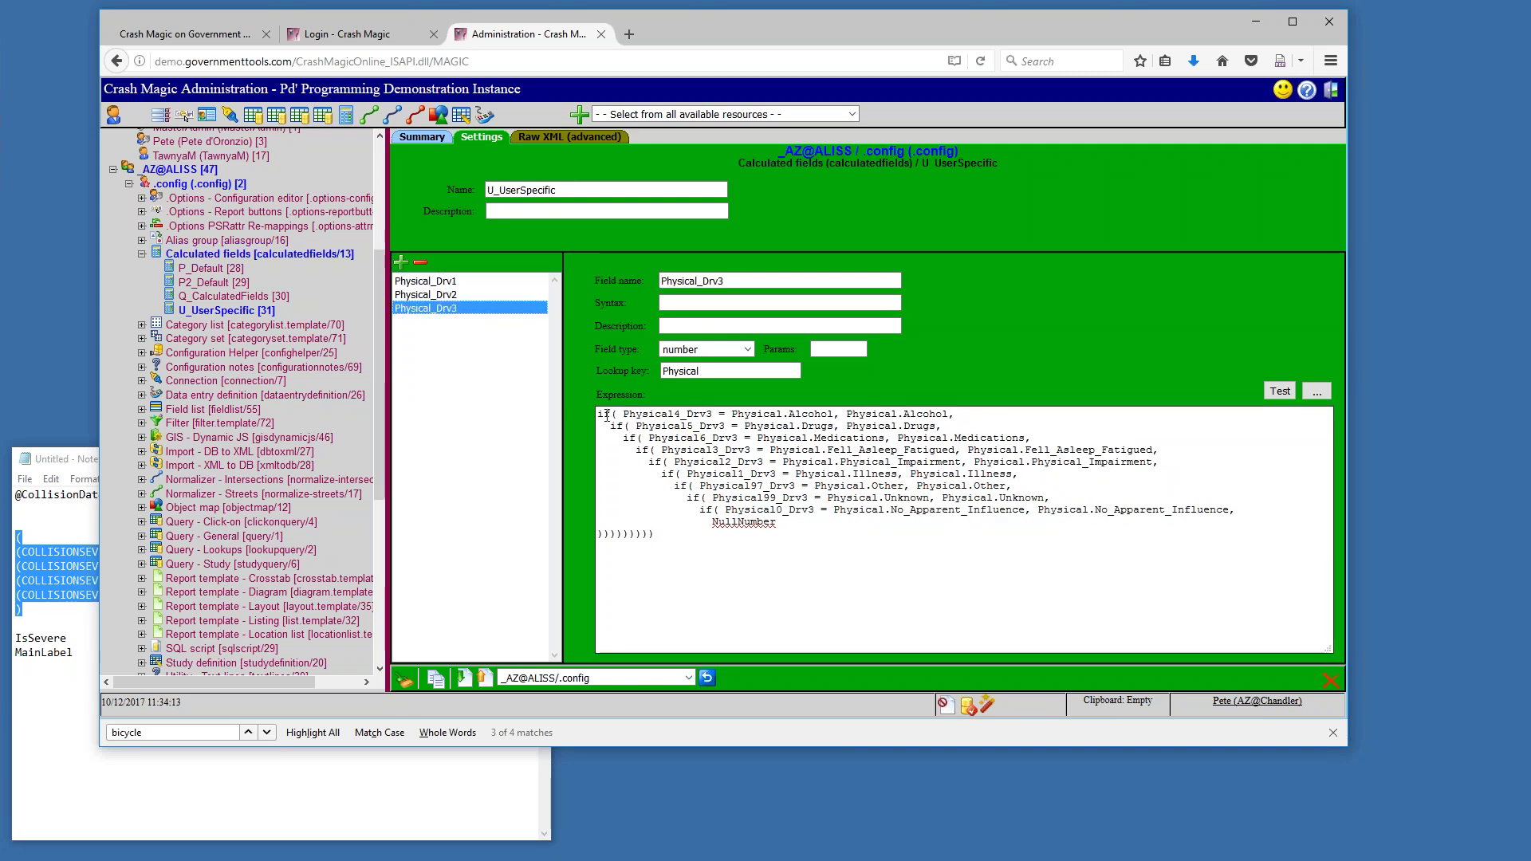
pyautogui.moveTo(599, 415); pyautogui.dragTo(656, 535)
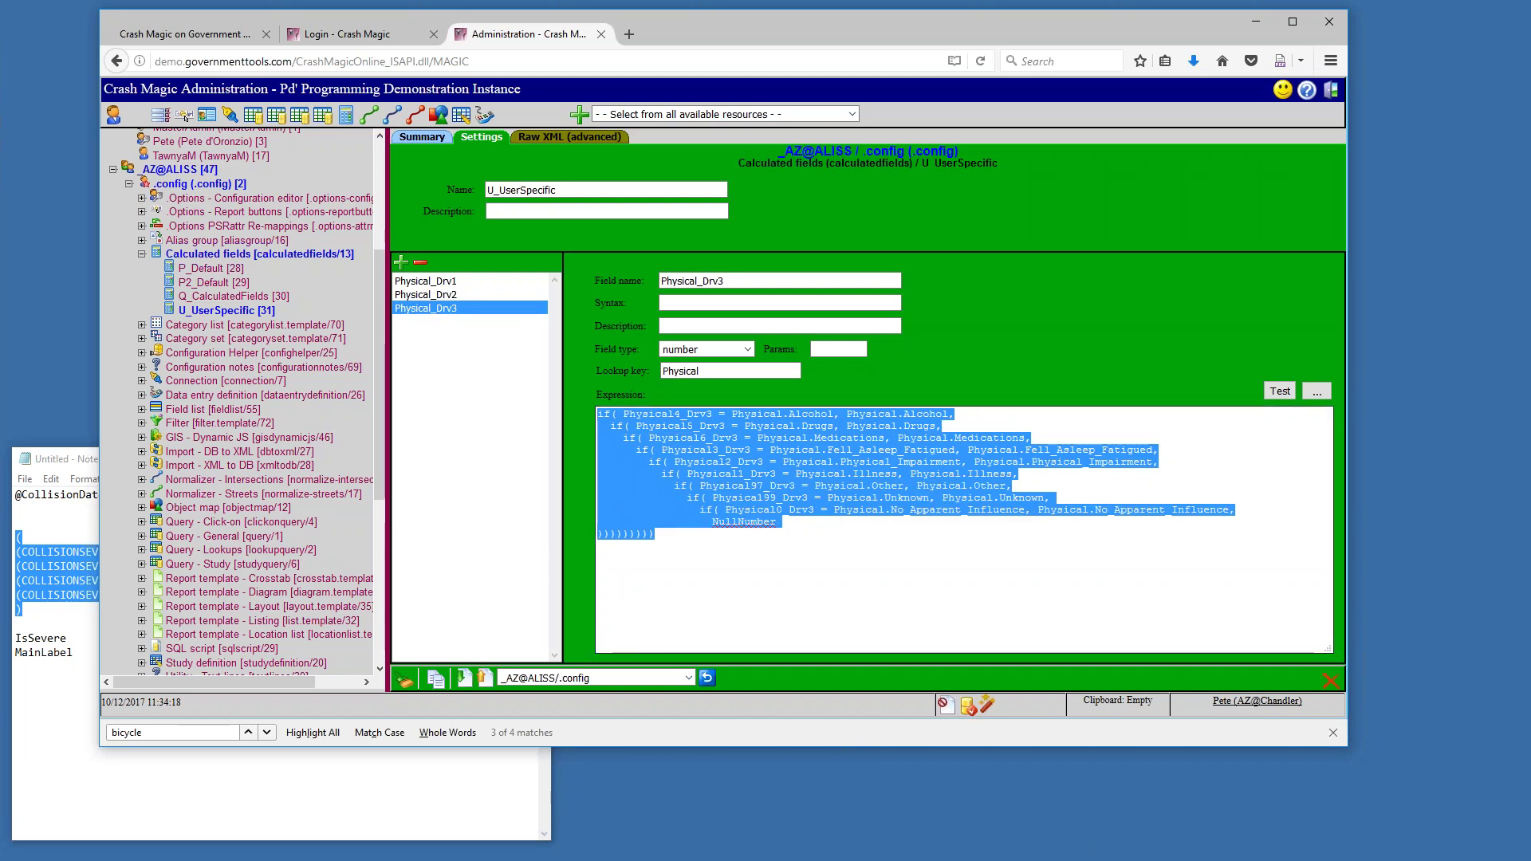
pyautogui.click(740, 461)
pyautogui.moveTo(674, 415); pyautogui.dragTo(680, 415)
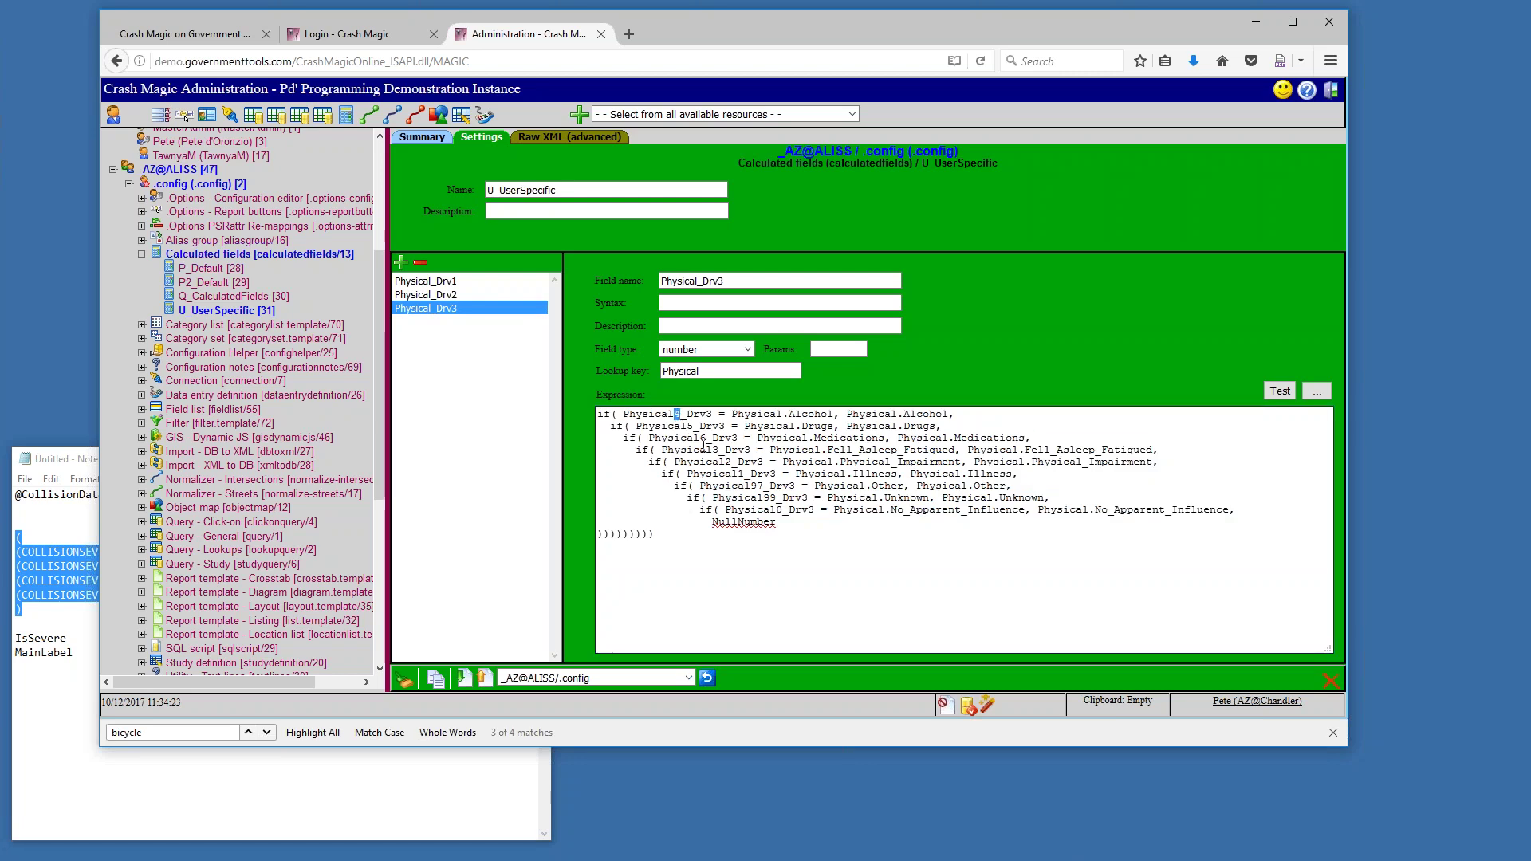
pyautogui.click(696, 425)
# Point out the Physical6_Drv3 condition and the Drv3 name suffix, then switch to Physical_Drv1
pyautogui.click(699, 440)
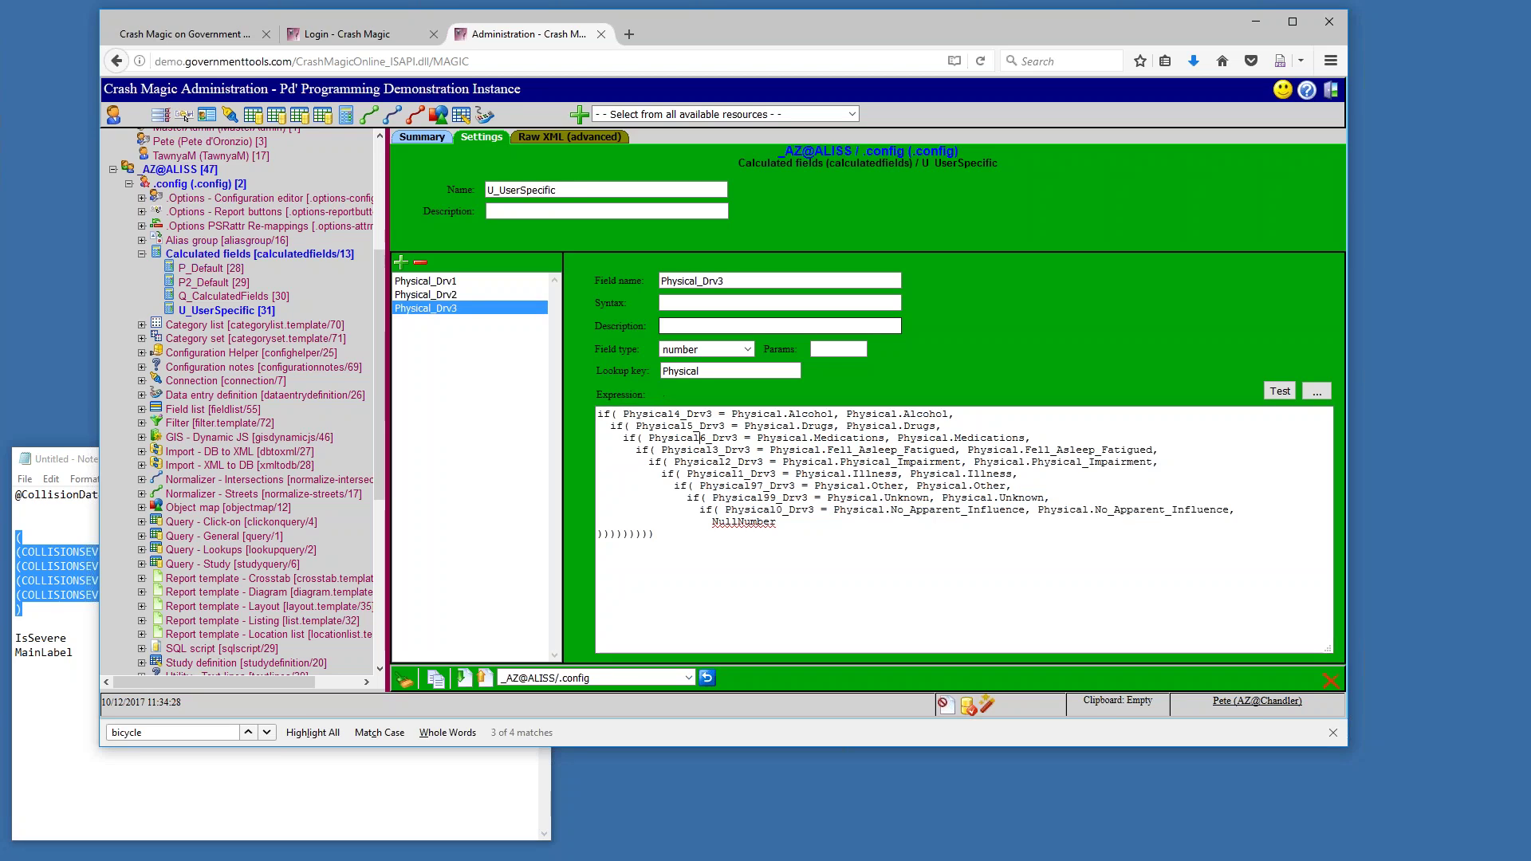
pyautogui.moveTo(703, 281); pyautogui.dragTo(734, 282)
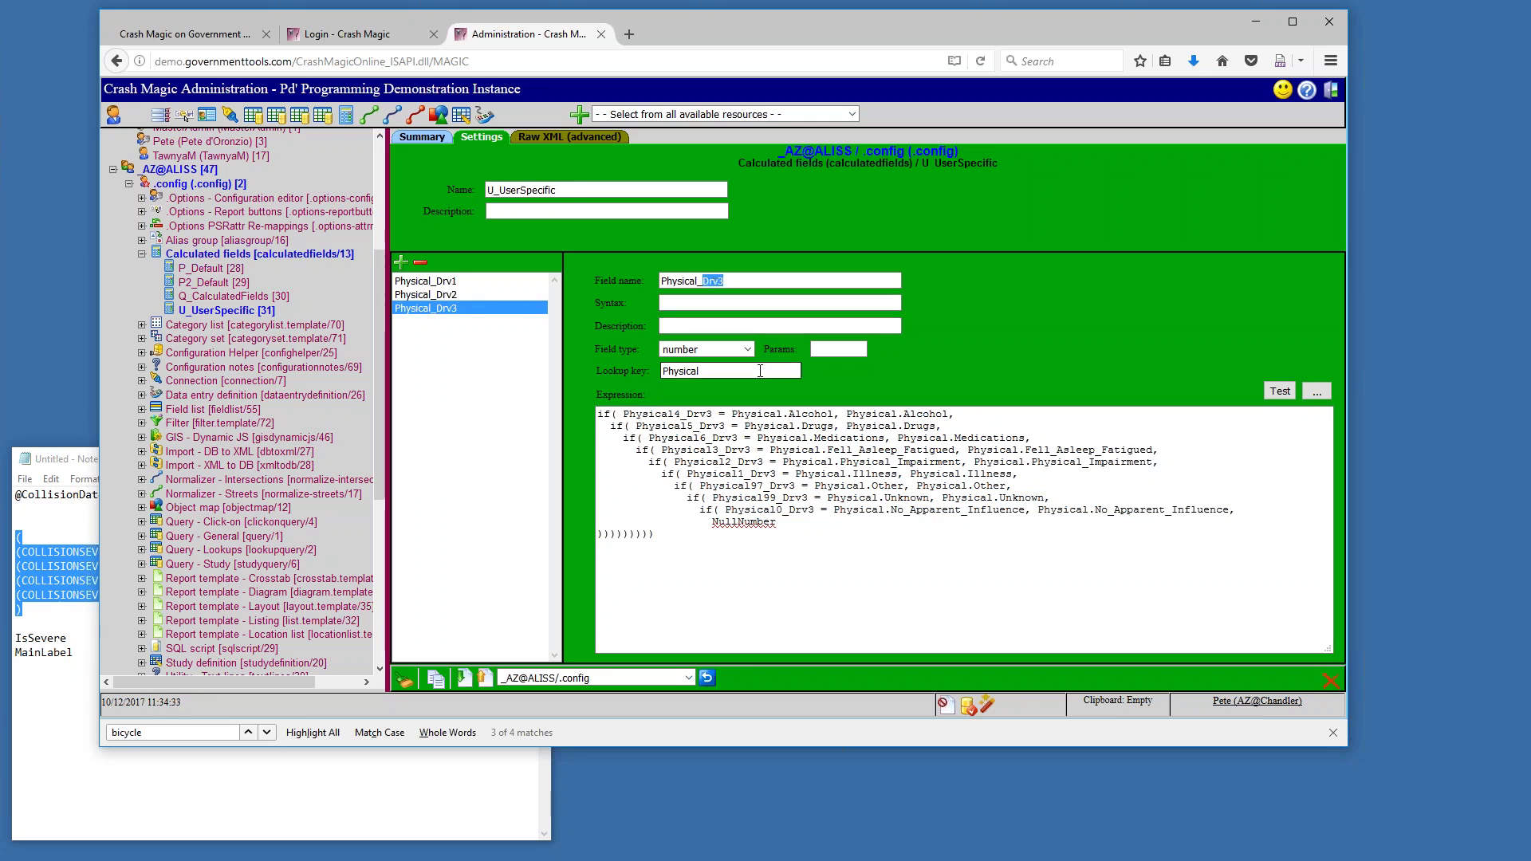
pyautogui.click(454, 295)
pyautogui.click(447, 282)
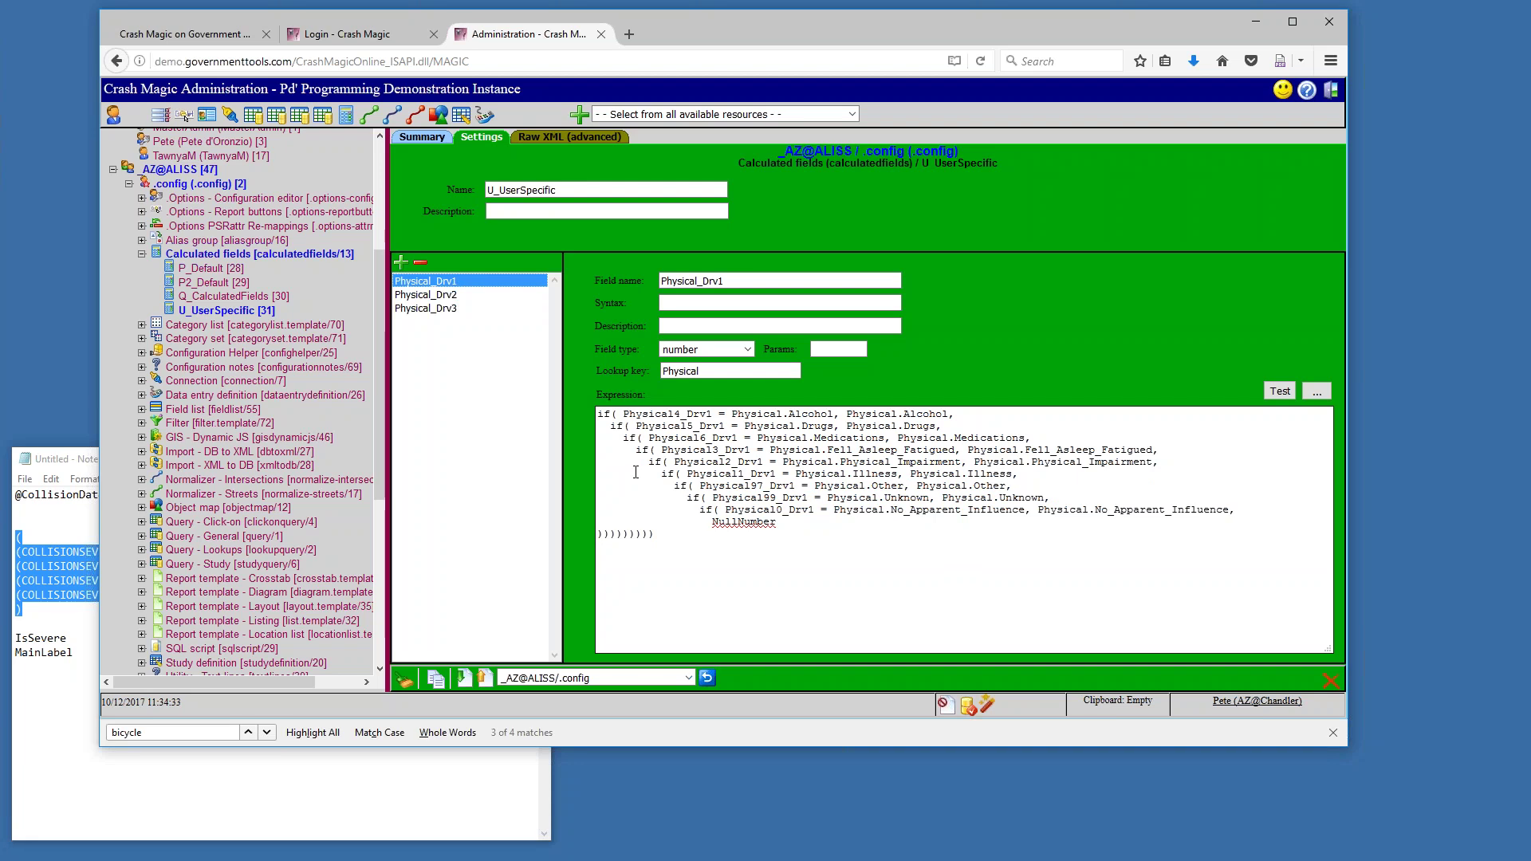
# Highlight Physical_Drv1's field name, Physical.Alcohol and Physical4 in its expression, then open Q_CalculatedFields [30]
pyautogui.moveTo(726, 280); pyautogui.dragTo(661, 281)
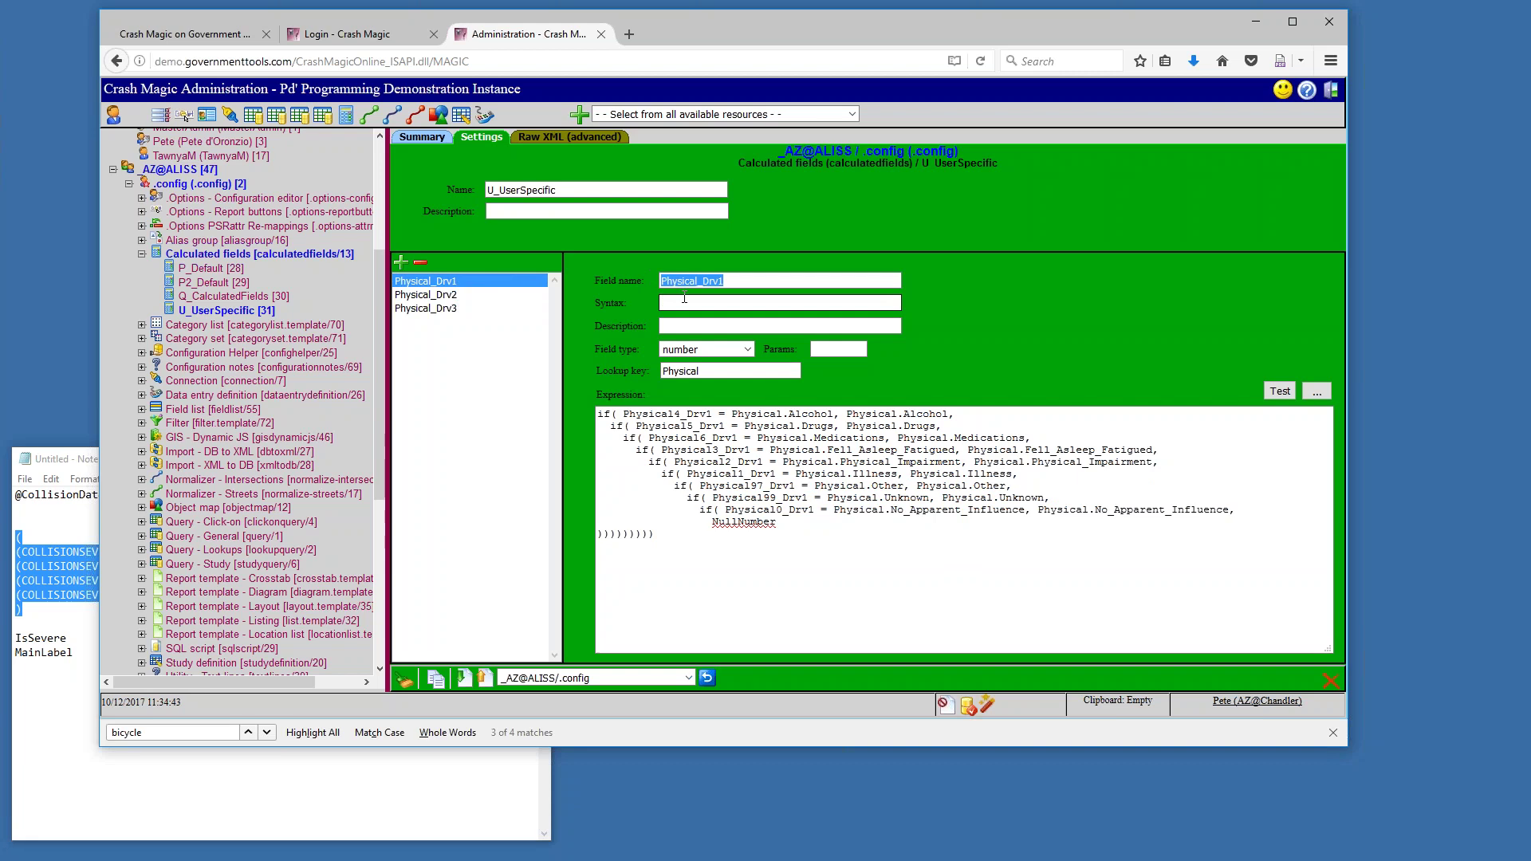
pyautogui.click(733, 415)
pyautogui.moveTo(733, 415); pyautogui.dragTo(947, 414)
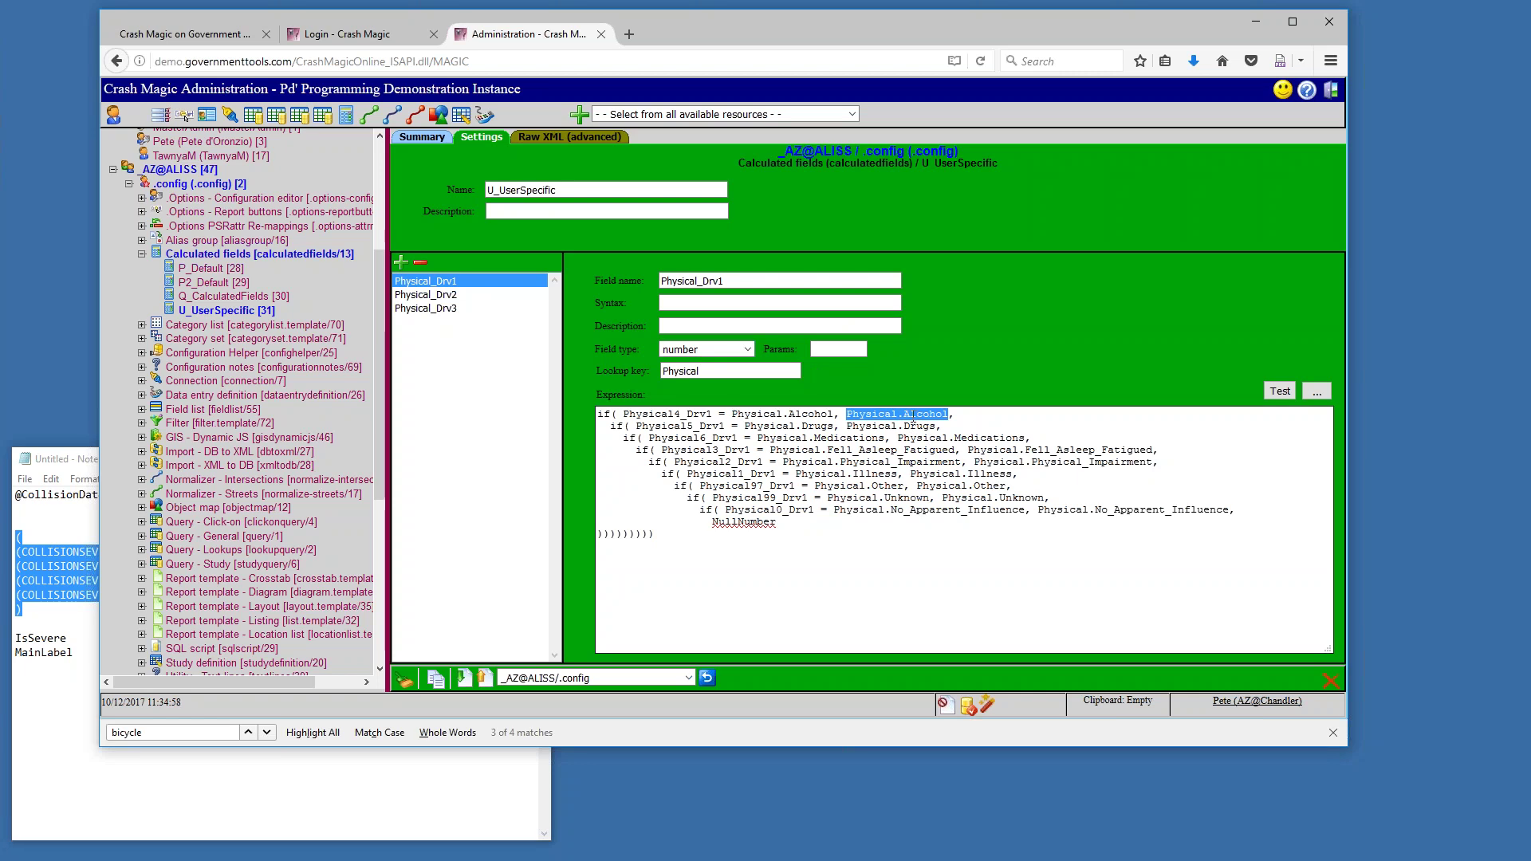
pyautogui.moveTo(629, 416); pyautogui.dragTo(730, 452)
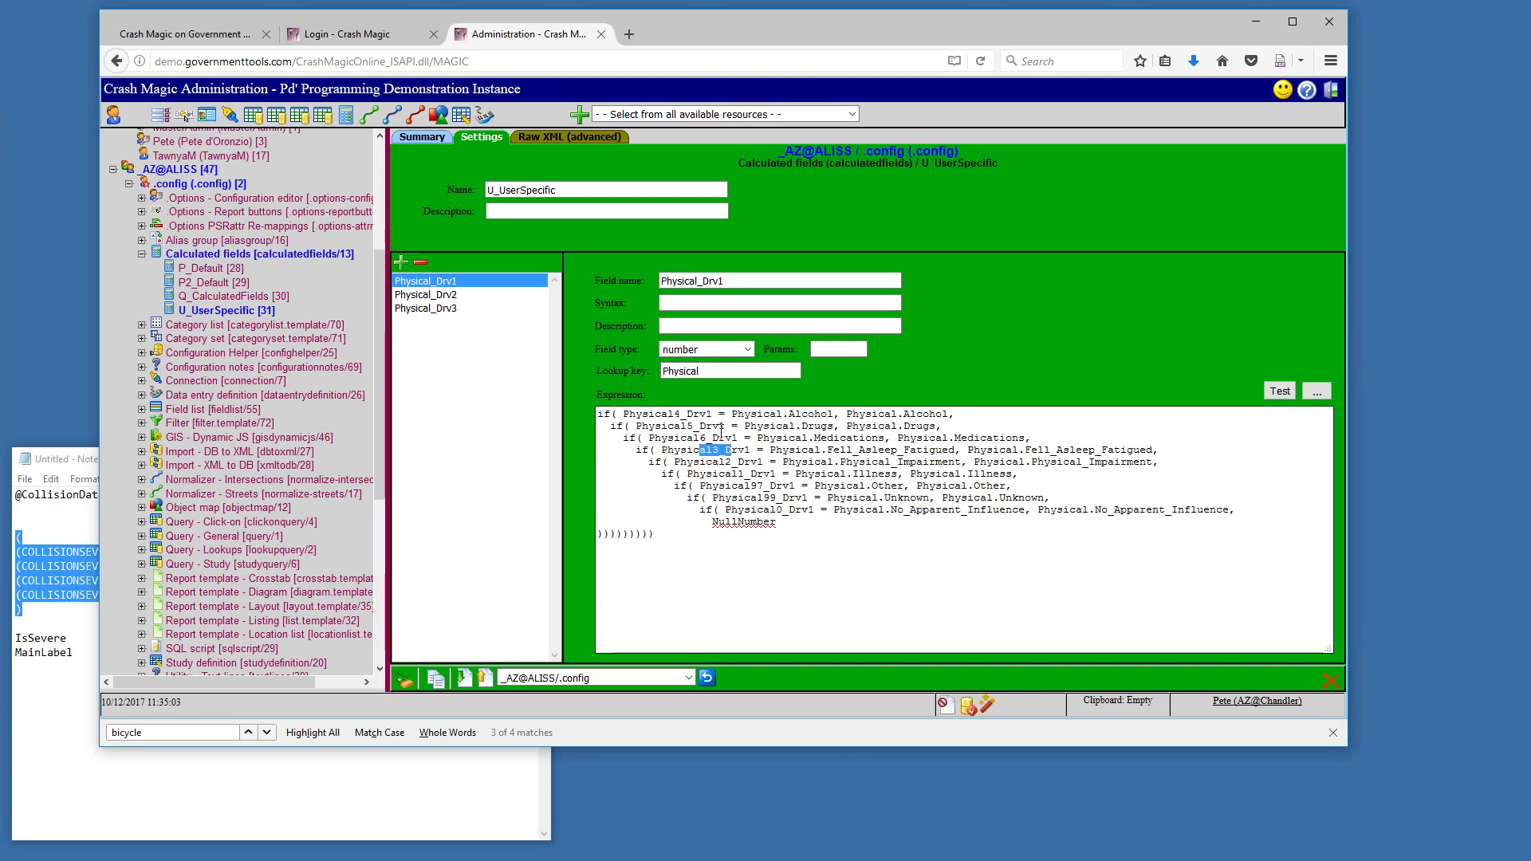
pyautogui.moveTo(661, 281); pyautogui.dragTo(697, 280)
pyautogui.click(237, 297)
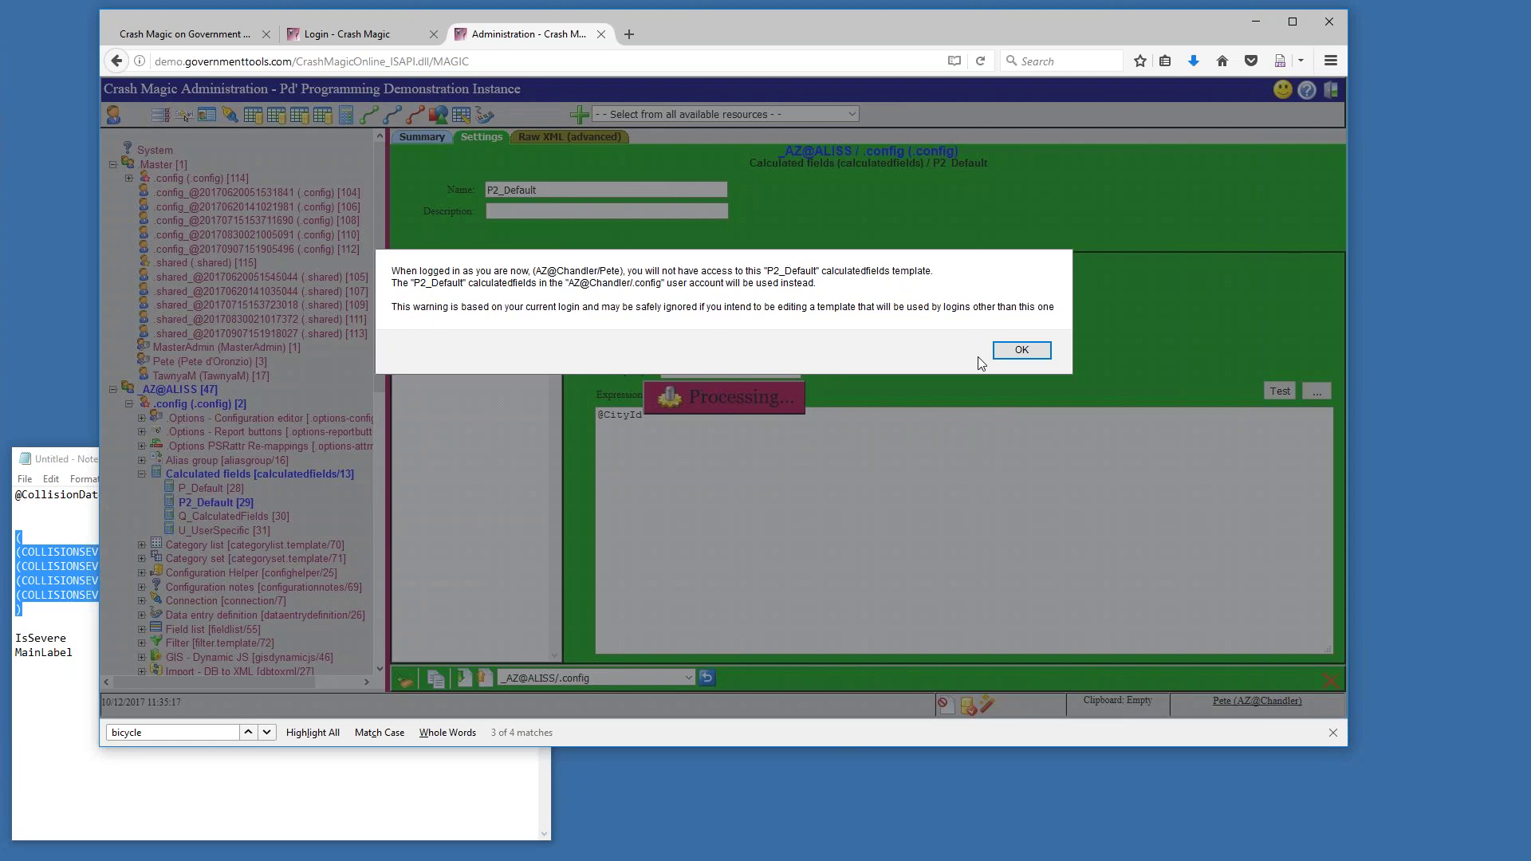
# Dismiss the access warning, view the P_Default and Q_CalculatedFields templates, and log out
pyautogui.click(1003, 355)
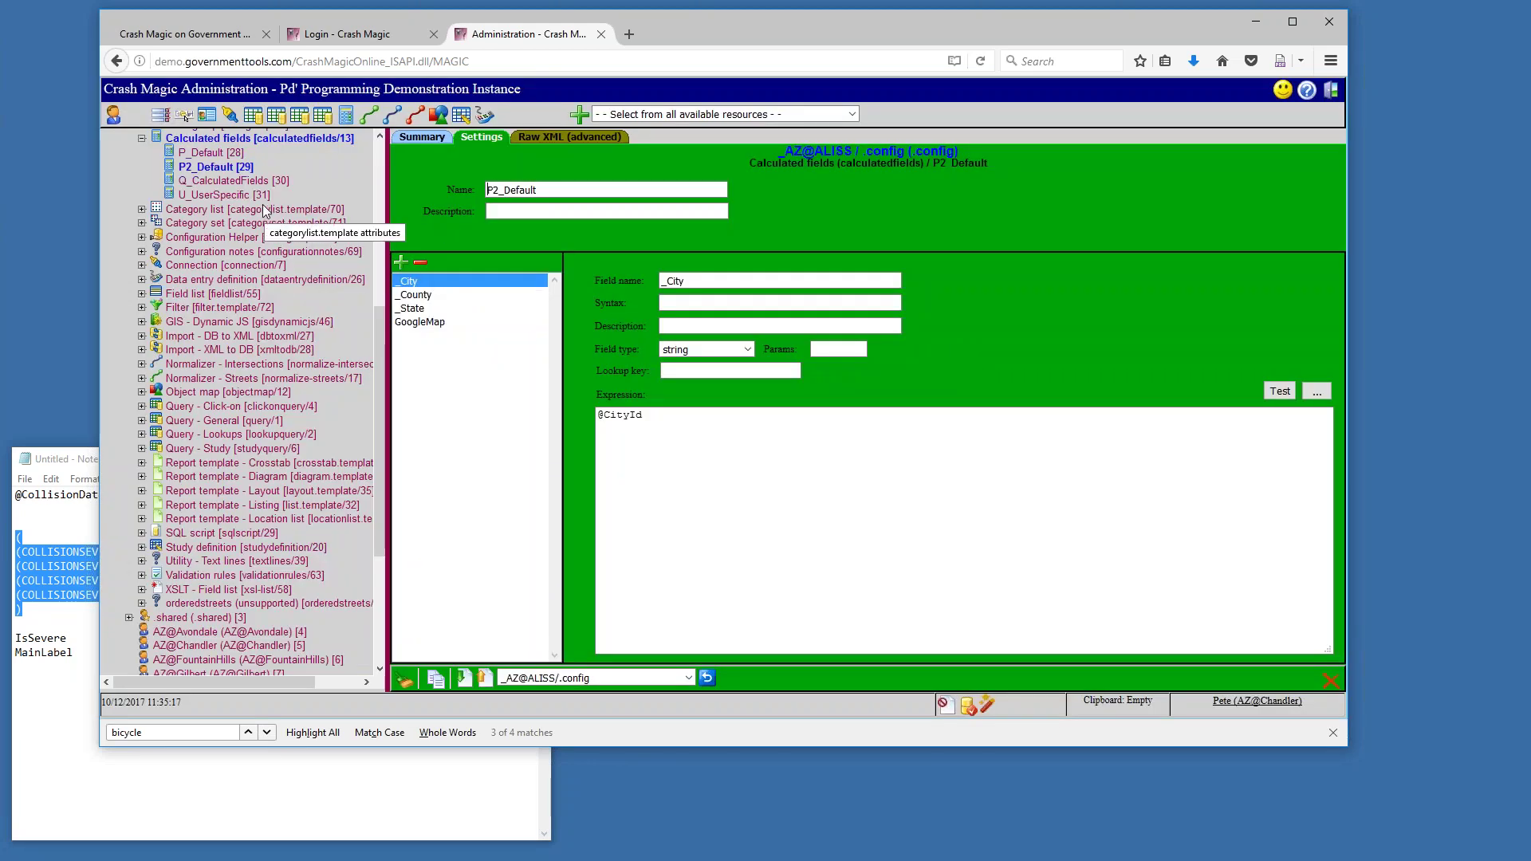
pyautogui.click(214, 166)
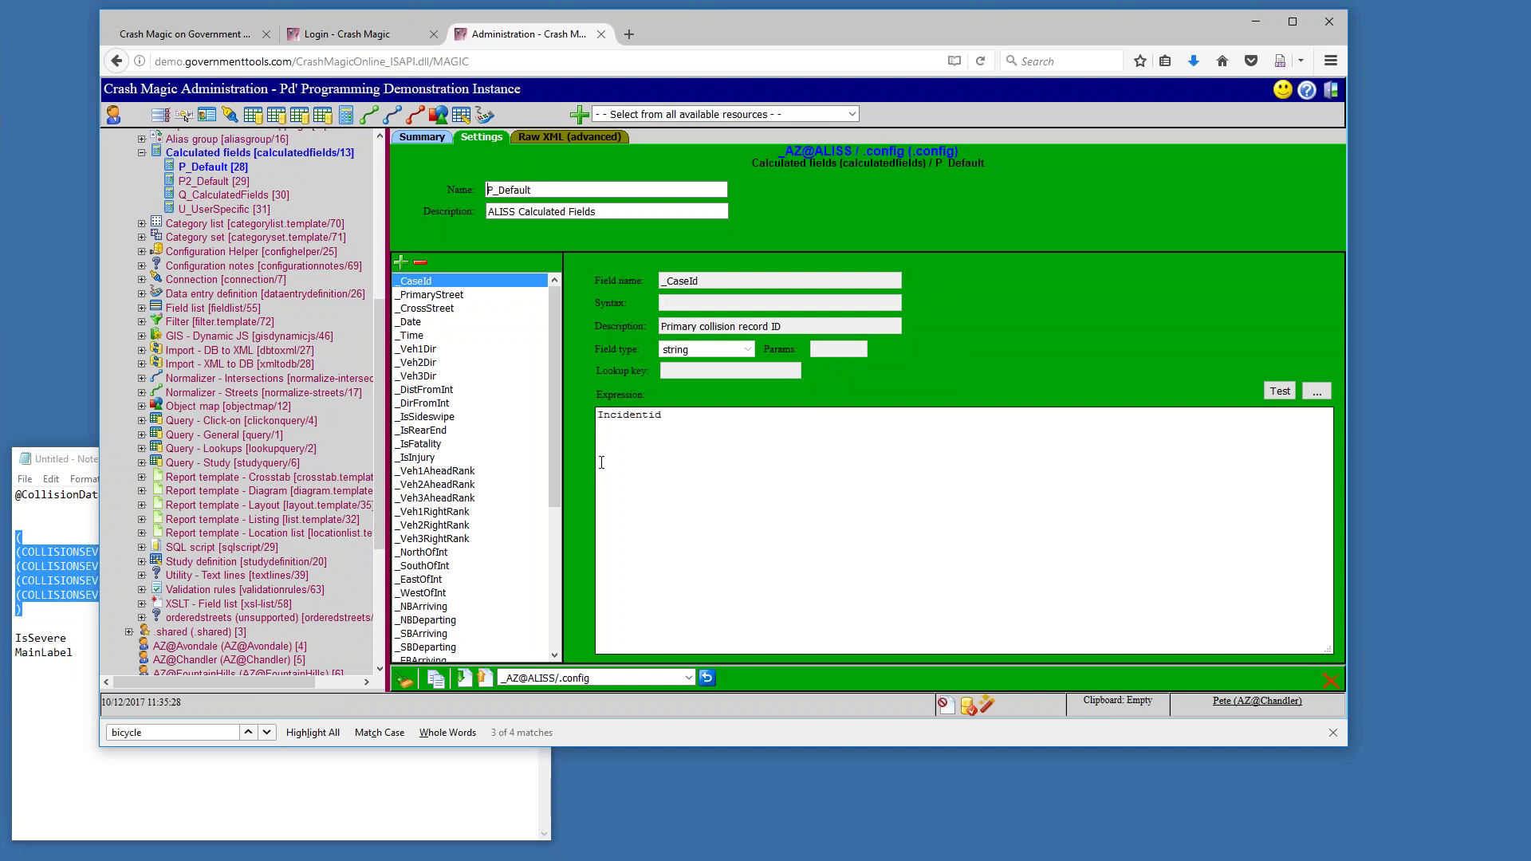
pyautogui.click(252, 197)
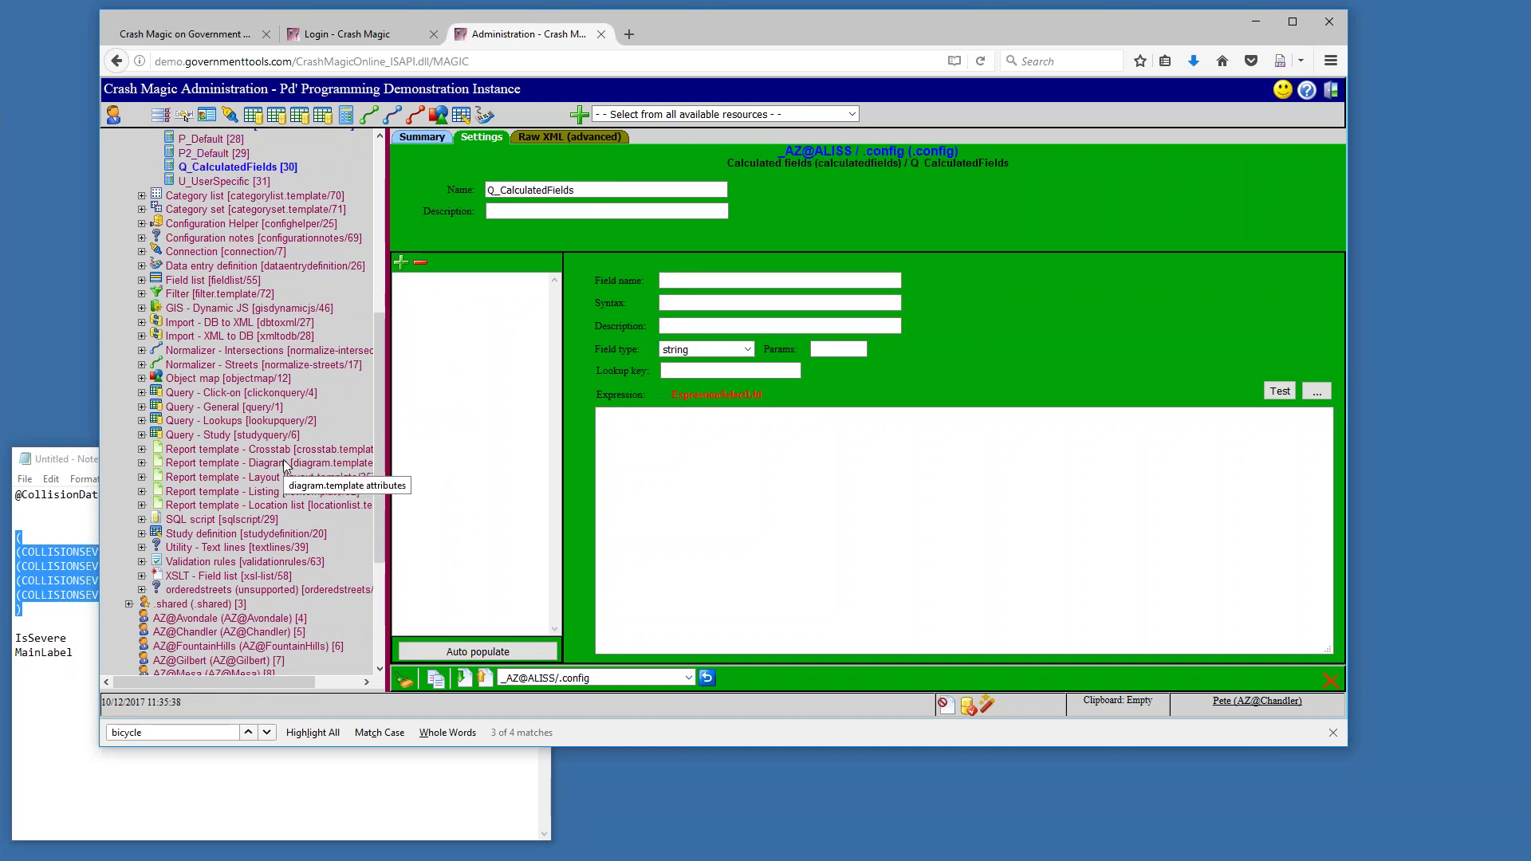
pyautogui.click(1331, 89)
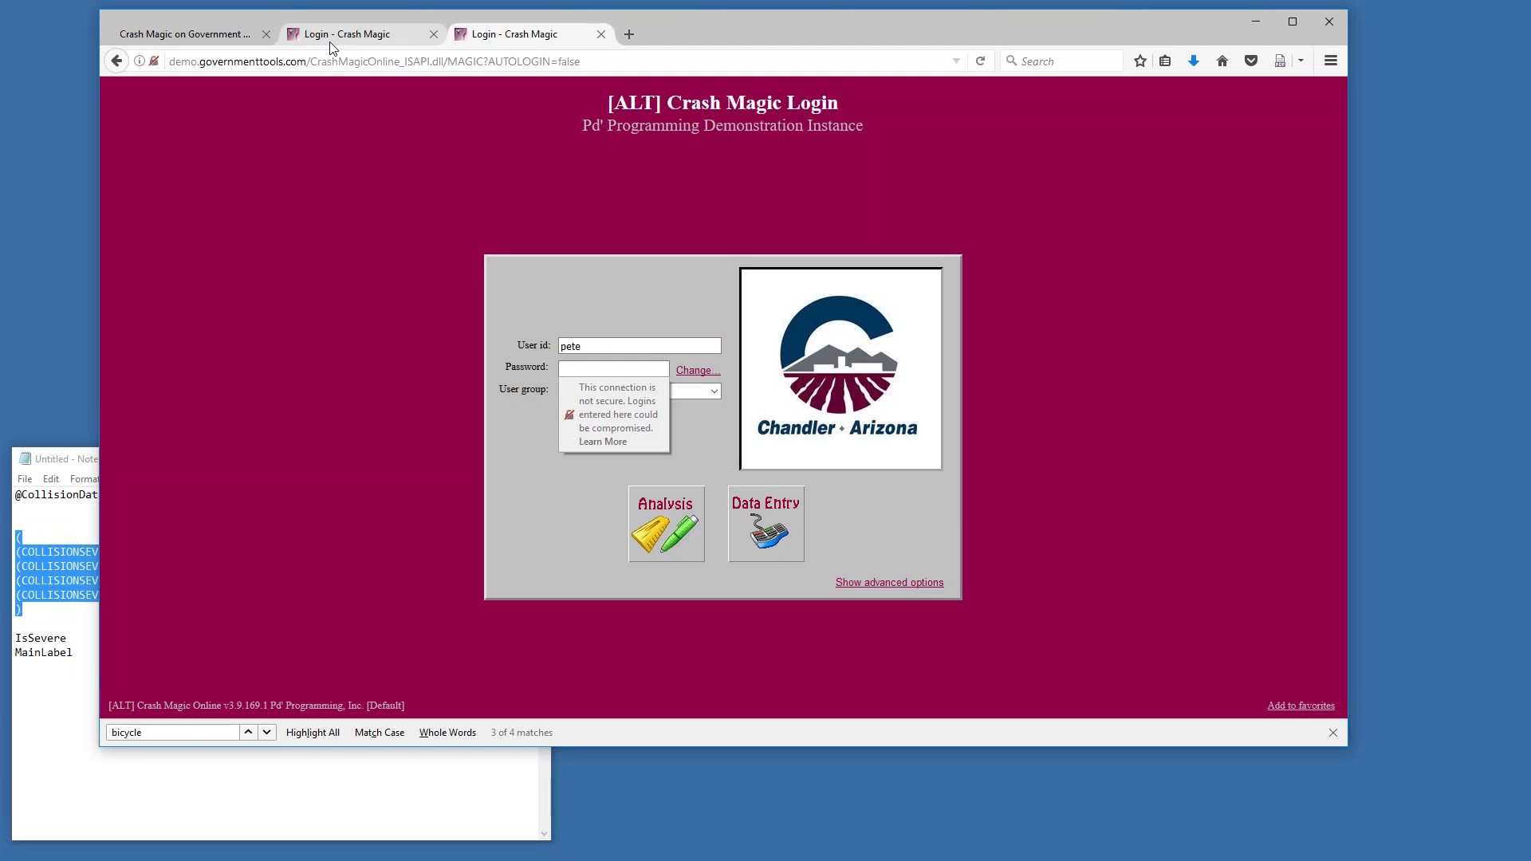
# Open the Crash Magic Configurations instance and log in with user id and password as MO@StLouisCounty Group Admin
pyautogui.click(209, 38)
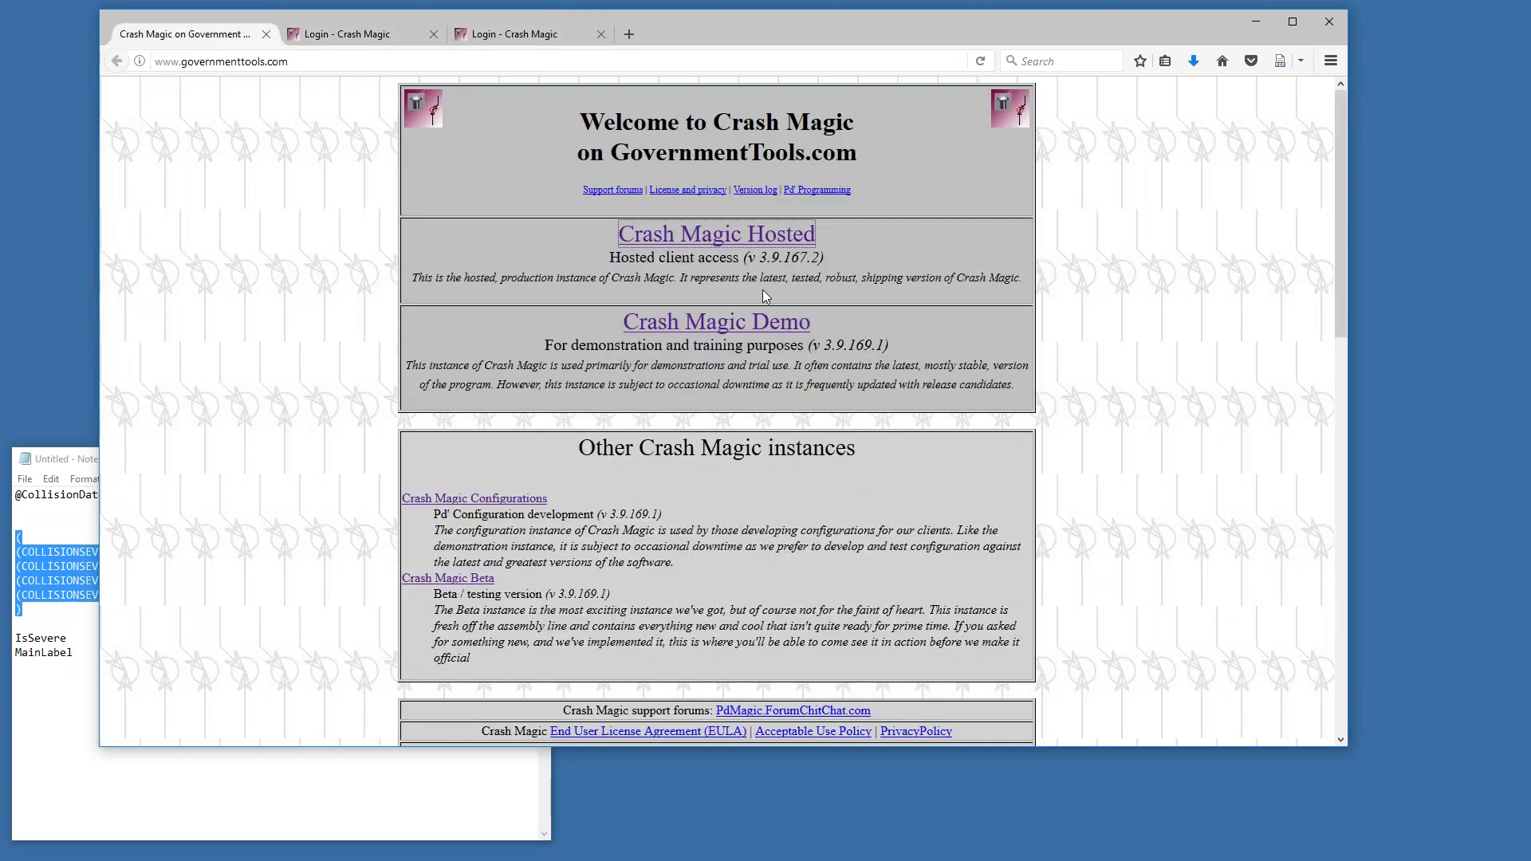
pyautogui.click(523, 501)
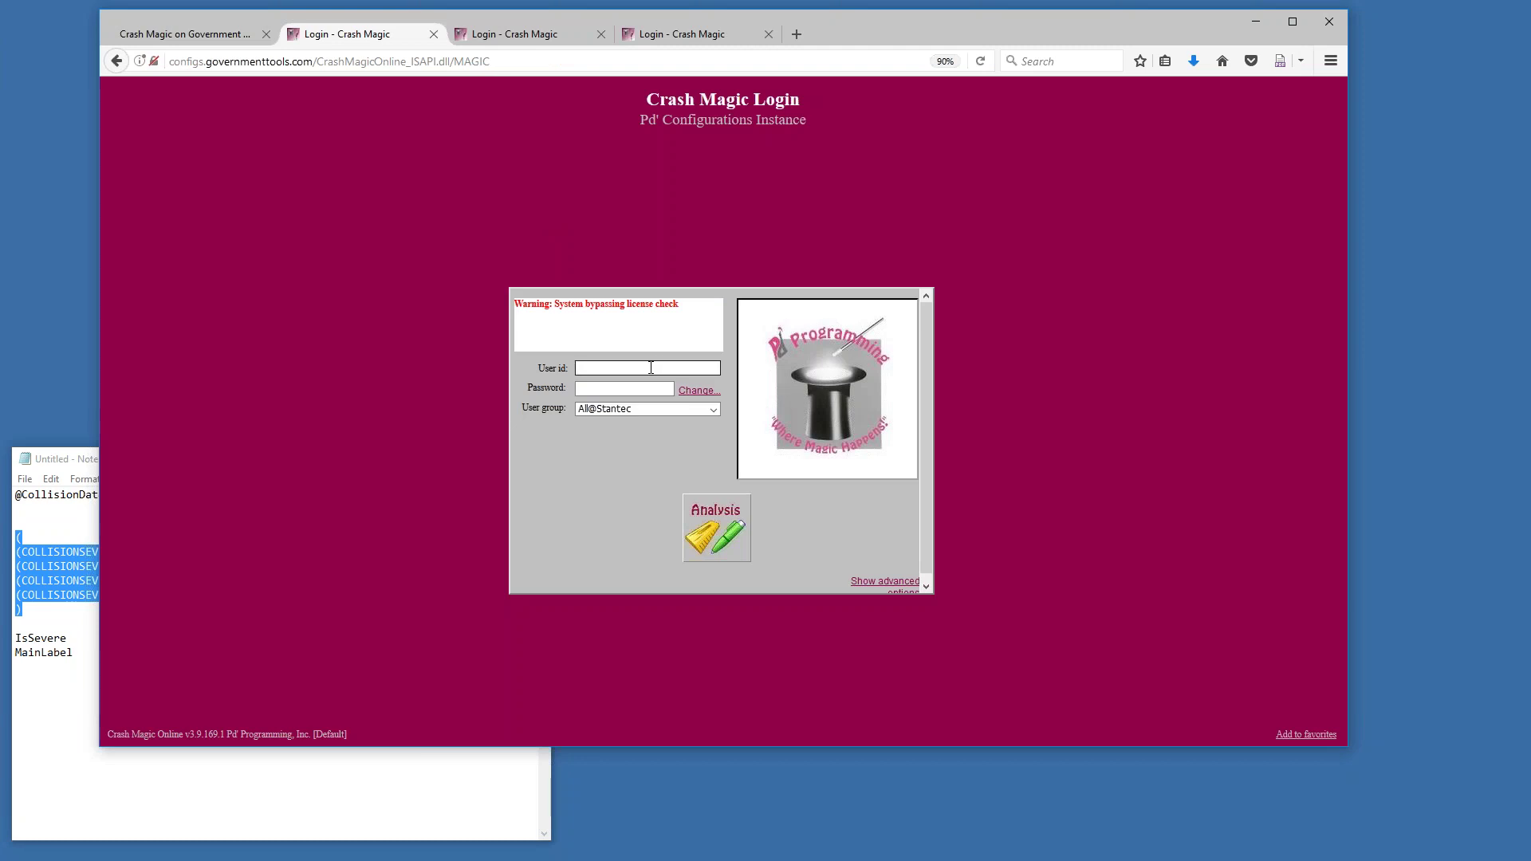
pyautogui.write('Pete')
pyautogui.press('Tab')
pyautogui.write('****')
pyautogui.press('Tab')
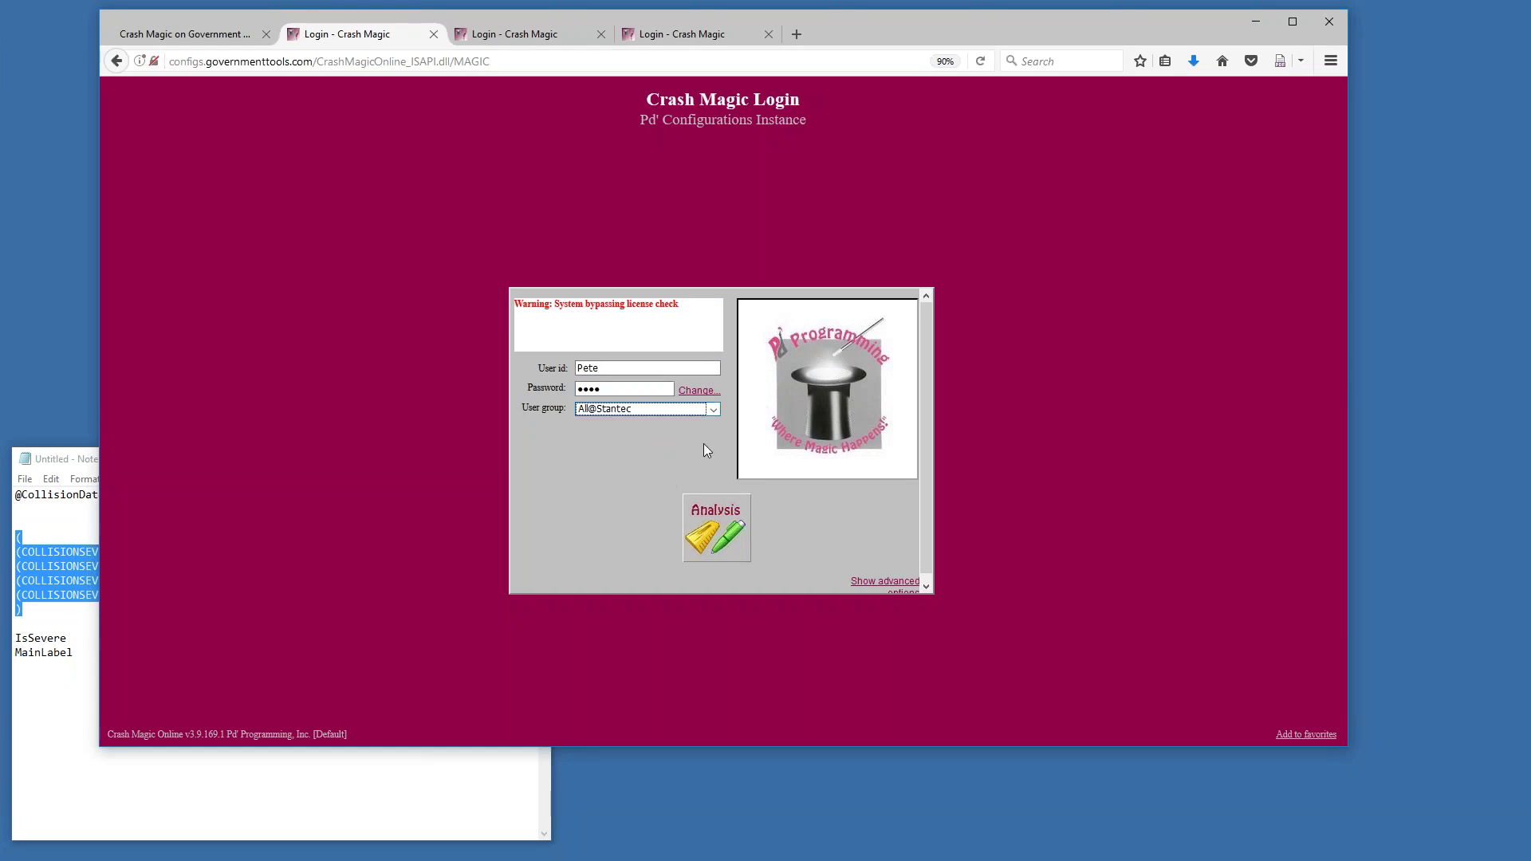
pyautogui.click(714, 409)
pyautogui.click(634, 449)
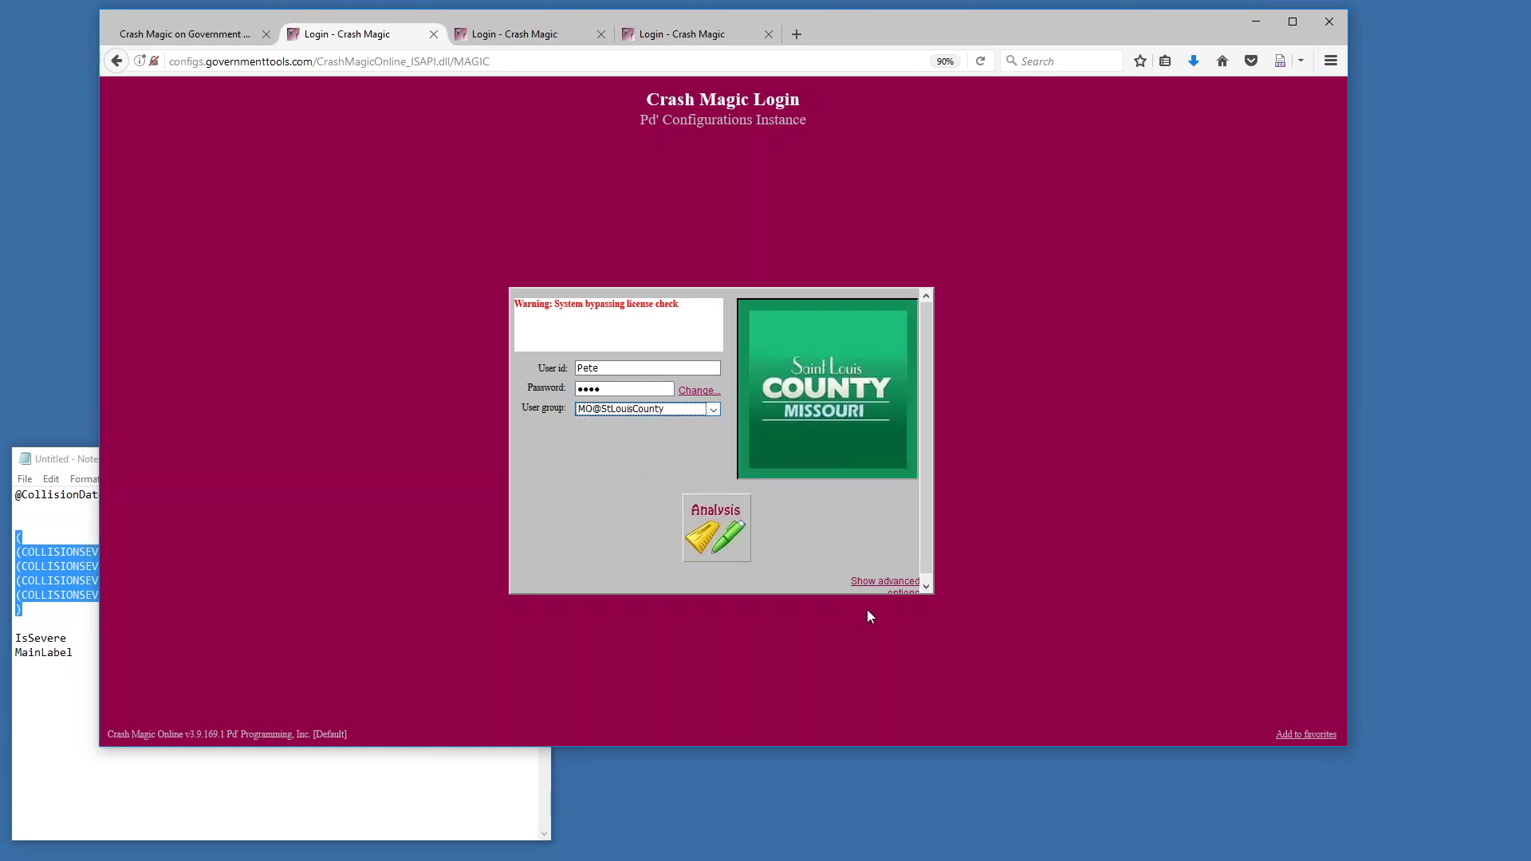
pyautogui.click(873, 585)
pyautogui.click(780, 504)
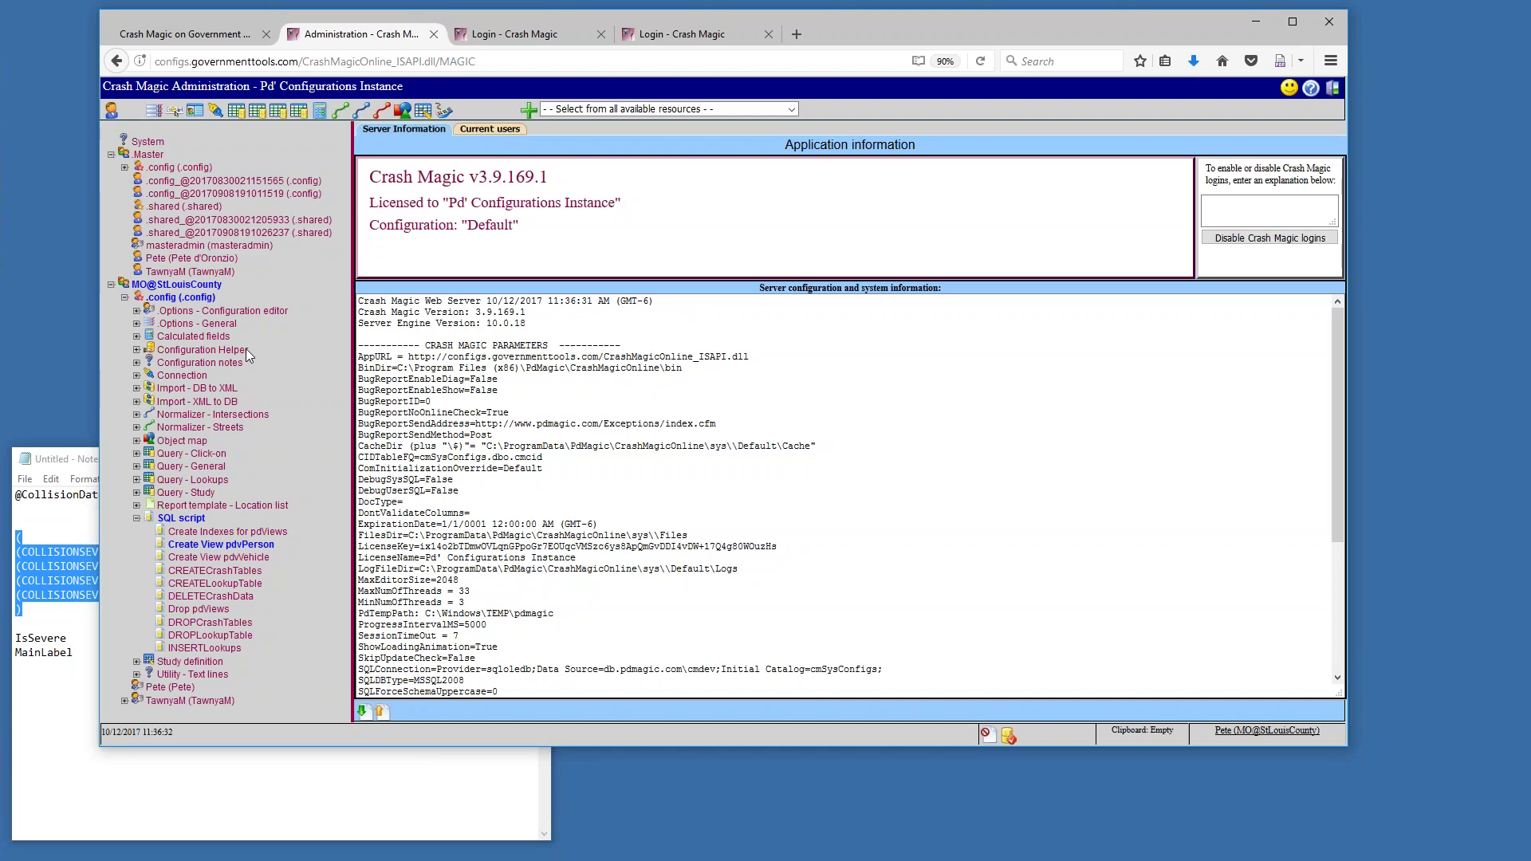
# Expand Calculated fields under MO@StLouisCounty's .config and open the U_UserDefined template
pyautogui.click(137, 343)
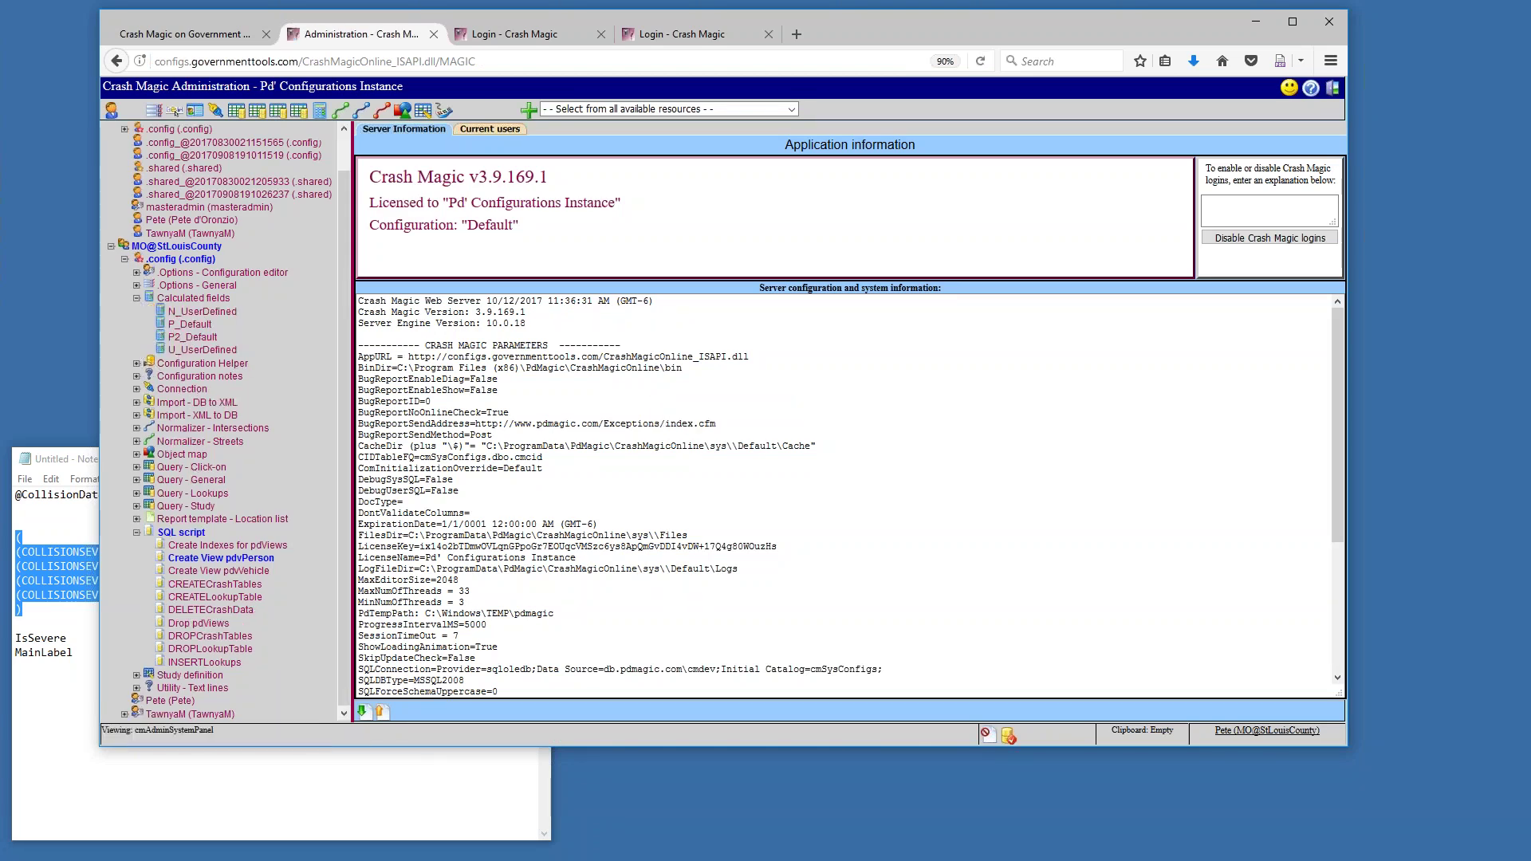
pyautogui.click(202, 351)
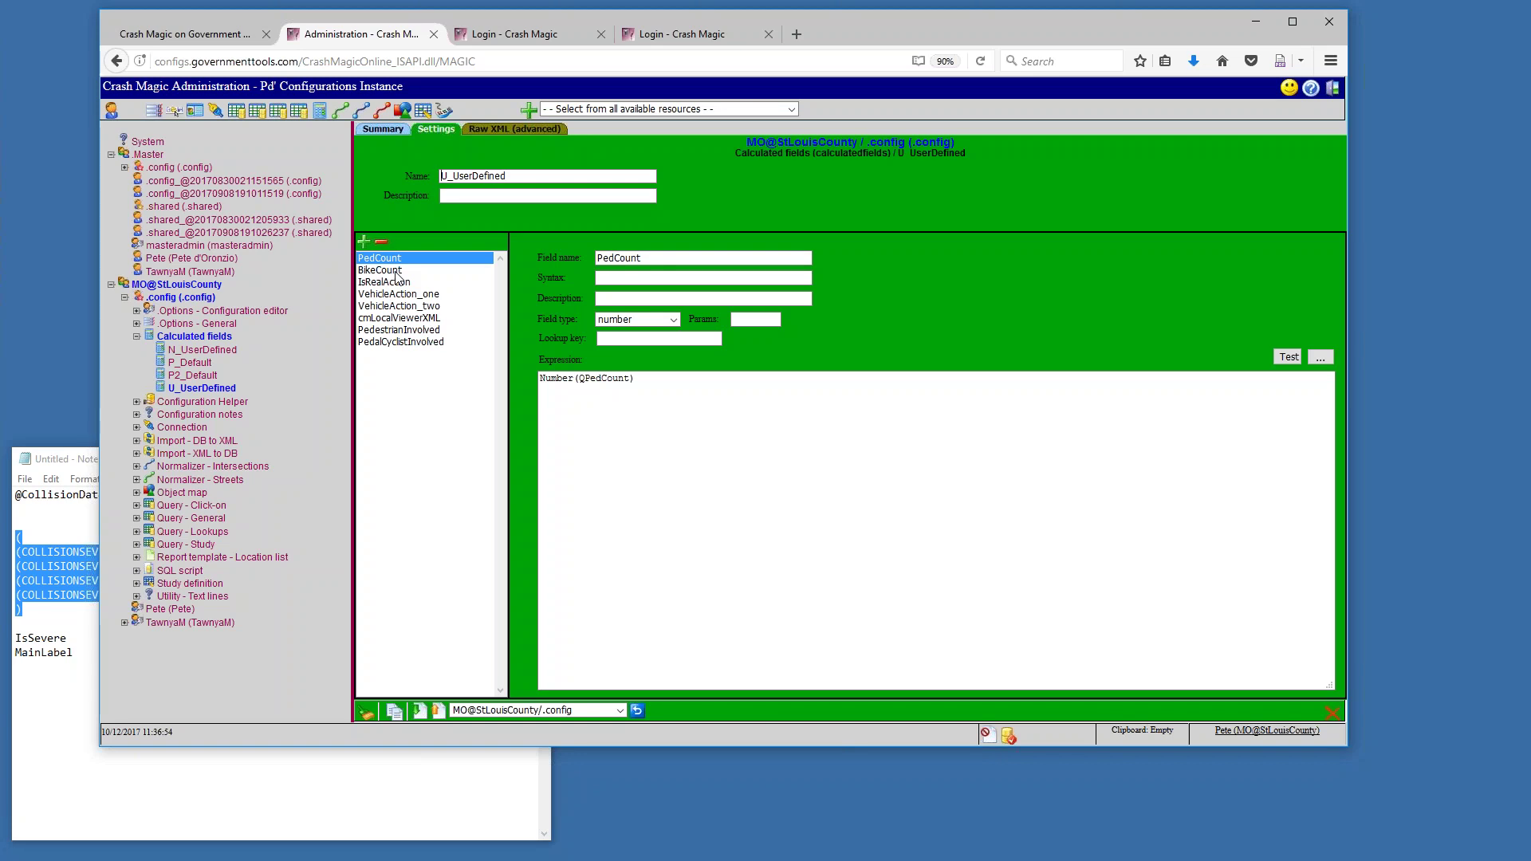
# Inspect the IsRealAction field's expression and description, then display VehicleAction_one's definition
pyautogui.click(399, 283)
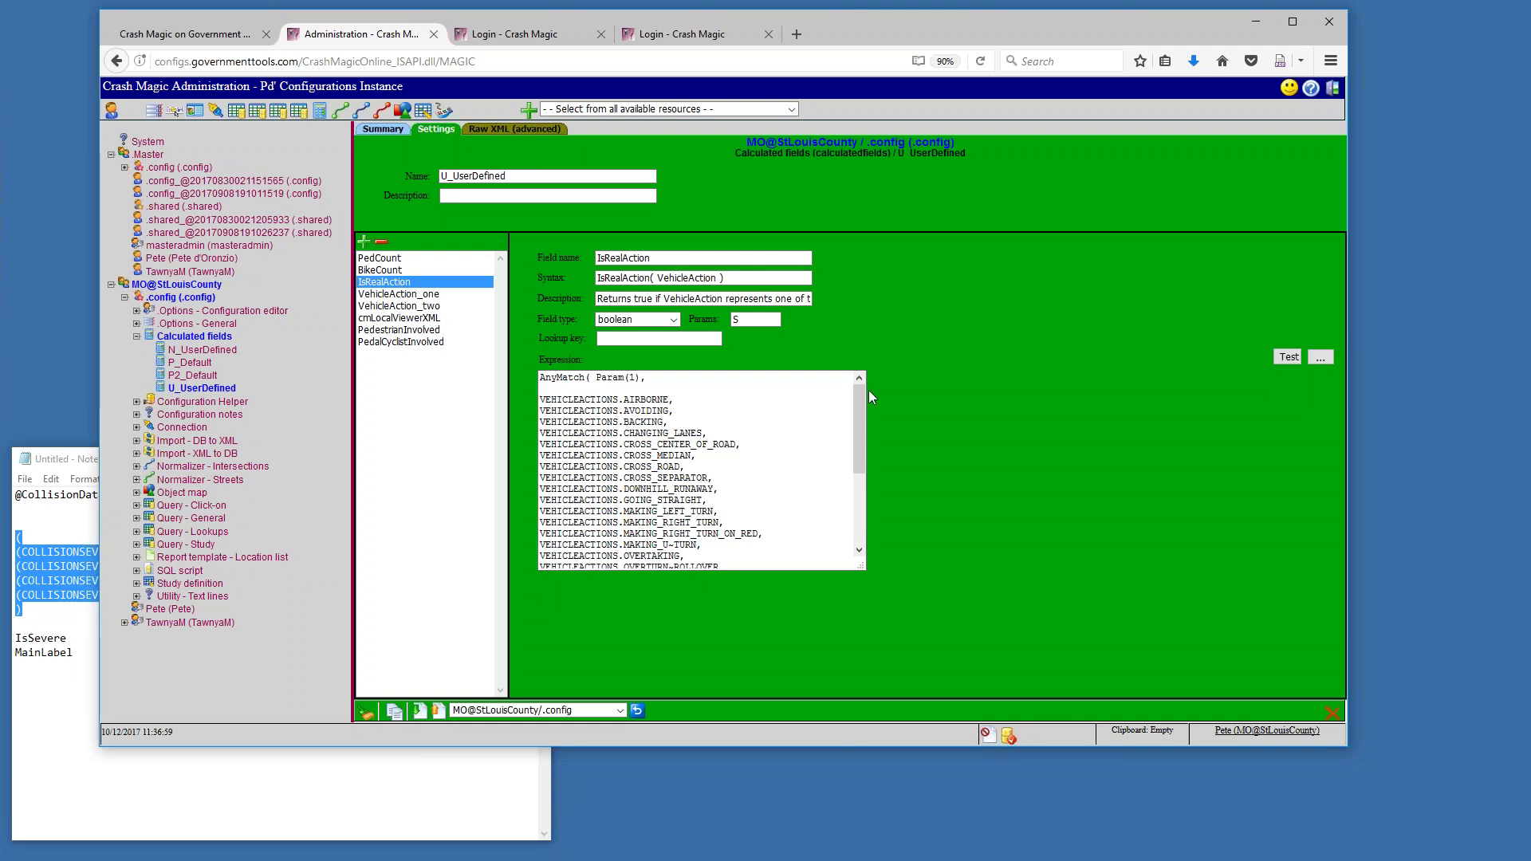
pyautogui.moveTo(860, 414)
pyautogui.mouseDown()
pyautogui.moveTo(854, 495)
pyautogui.moveTo(860, 407)
pyautogui.mouseUp()
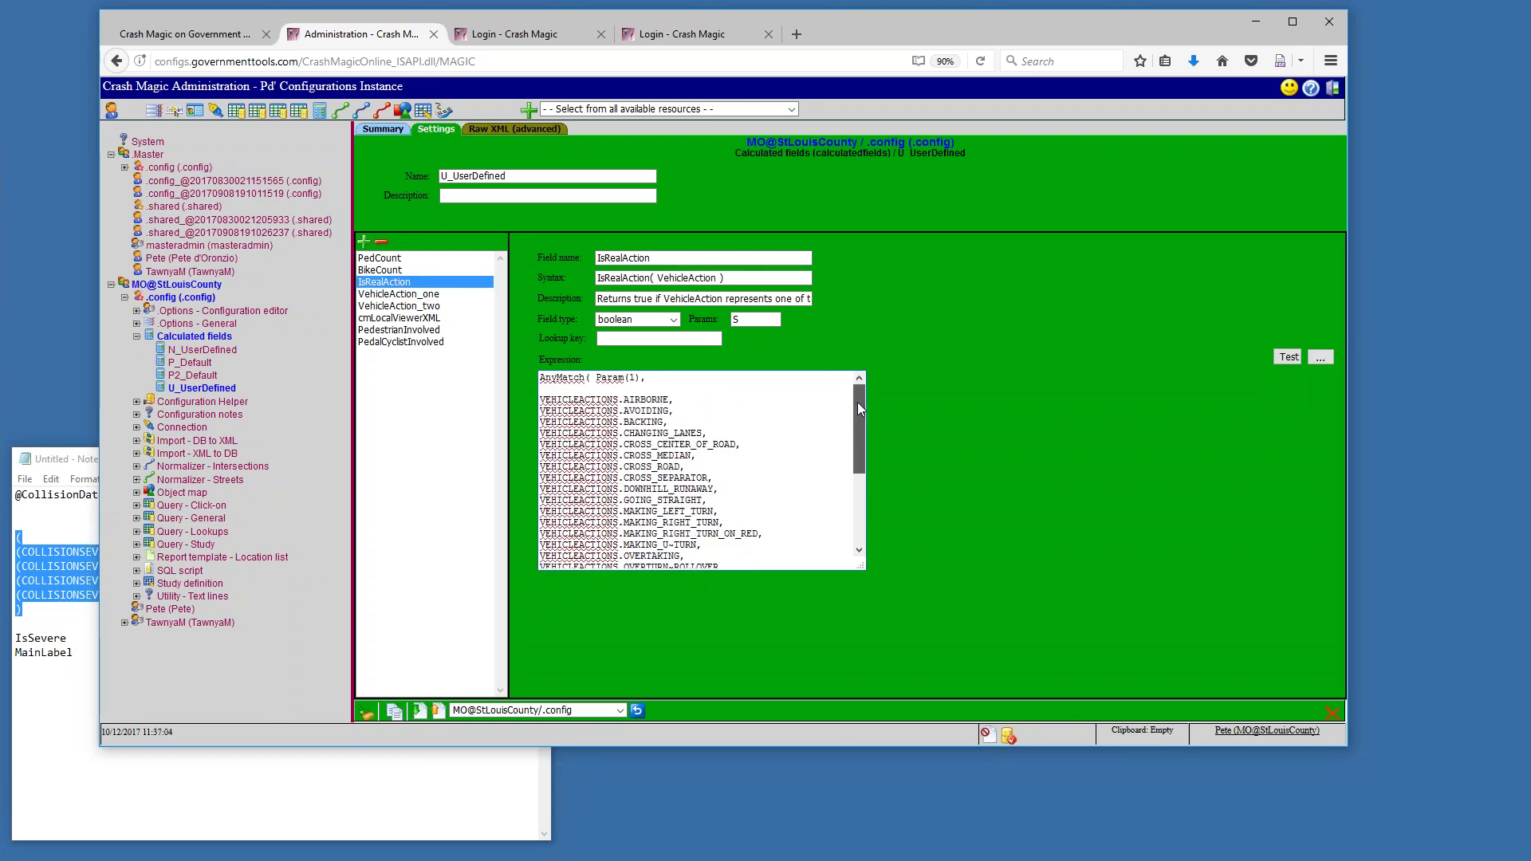
pyautogui.moveTo(600, 299); pyautogui.dragTo(830, 297)
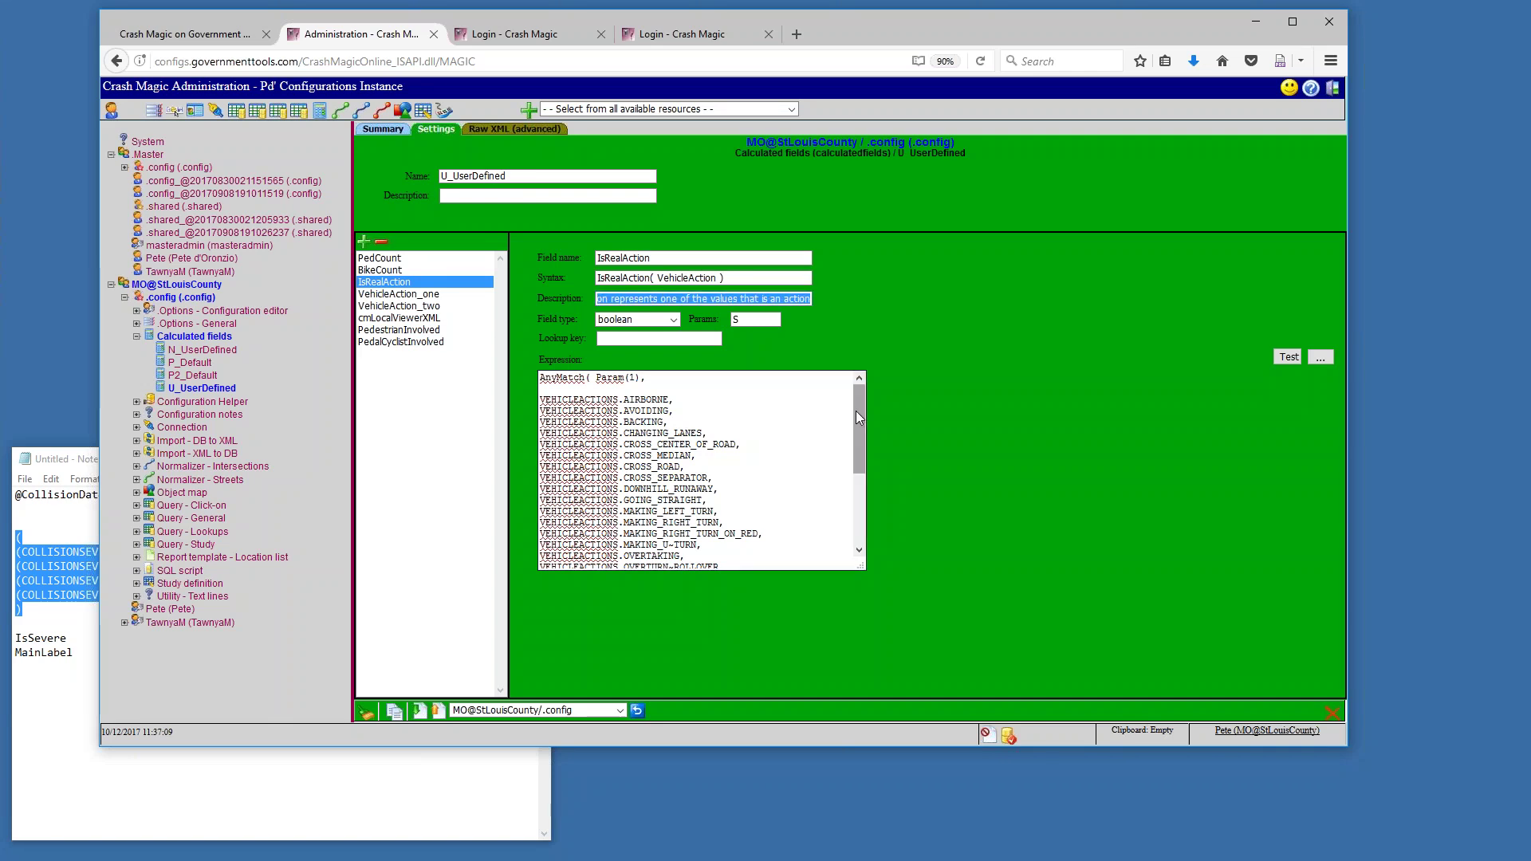
pyautogui.click(457, 295)
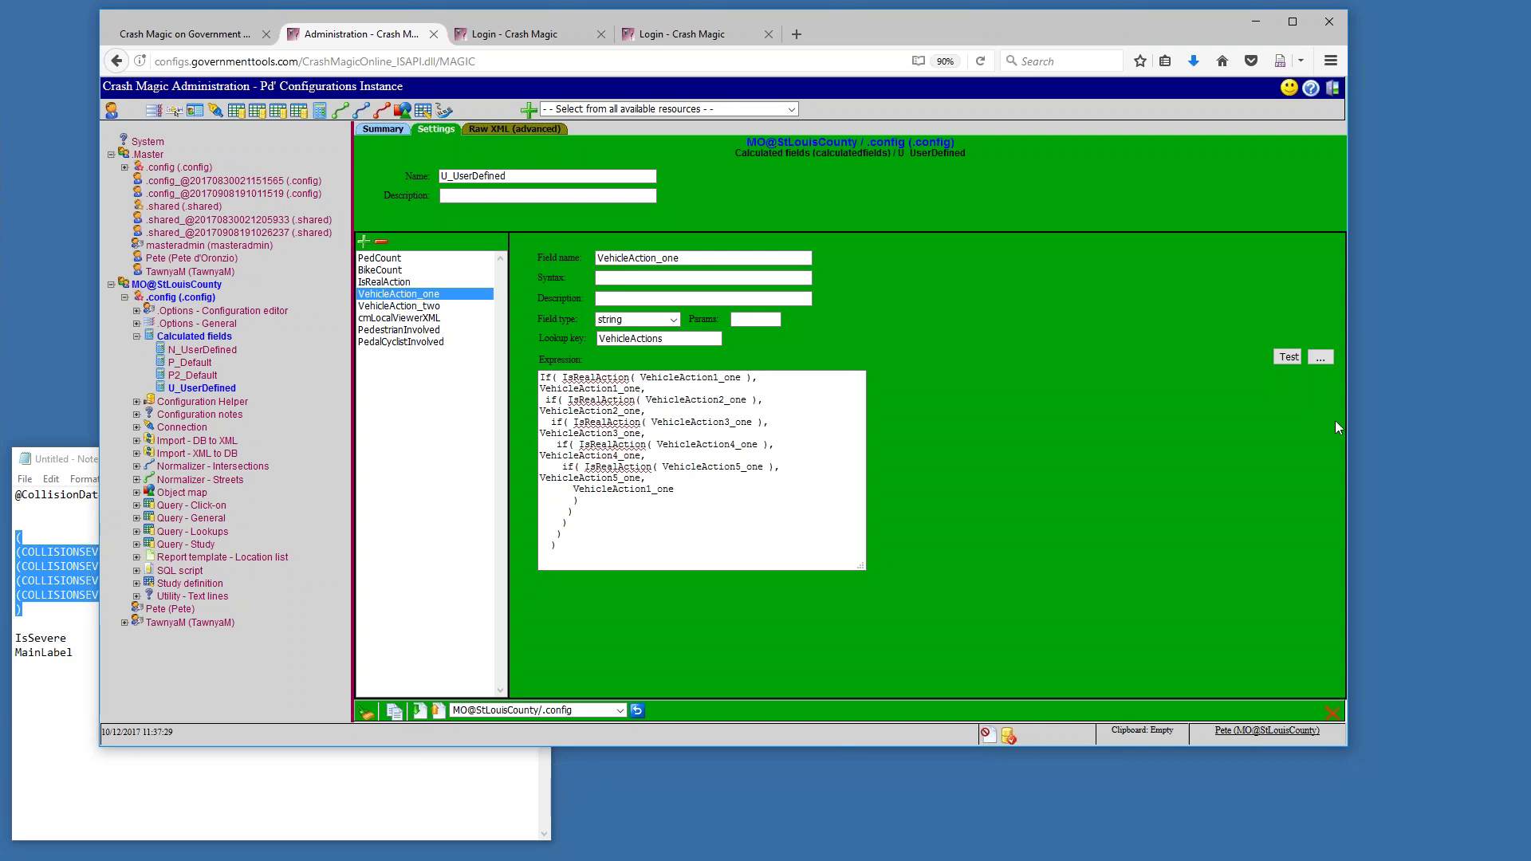
# Widen the Expression box, walk through VehicleAction_one's IsRealAction conditions, then display PedestrianInvolved (PedCount > 0)
pyautogui.moveTo(1347, 424); pyautogui.dragTo(1339, 422)
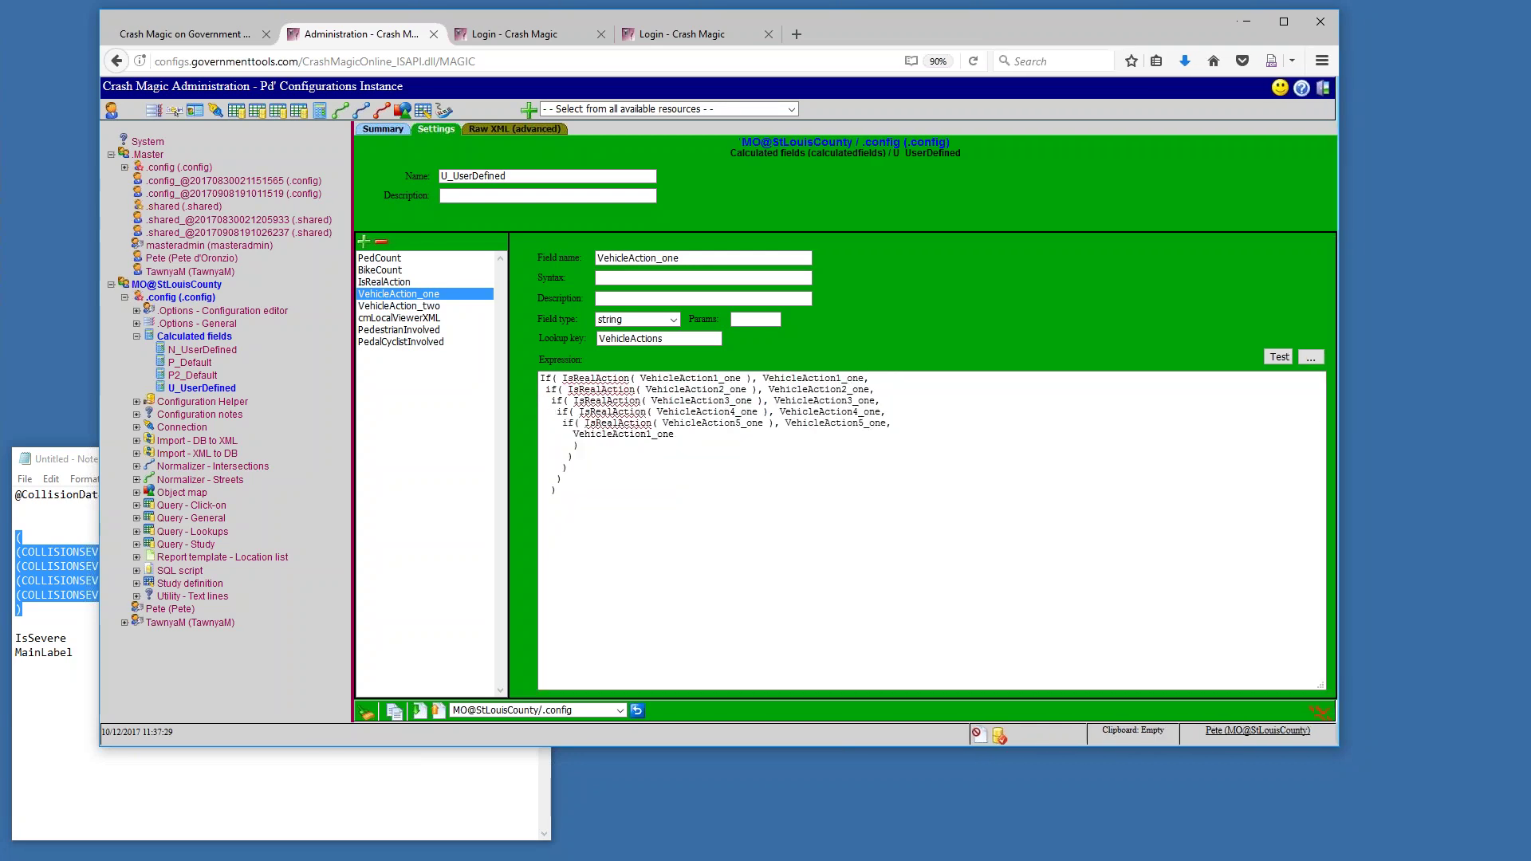
pyautogui.click(602, 378)
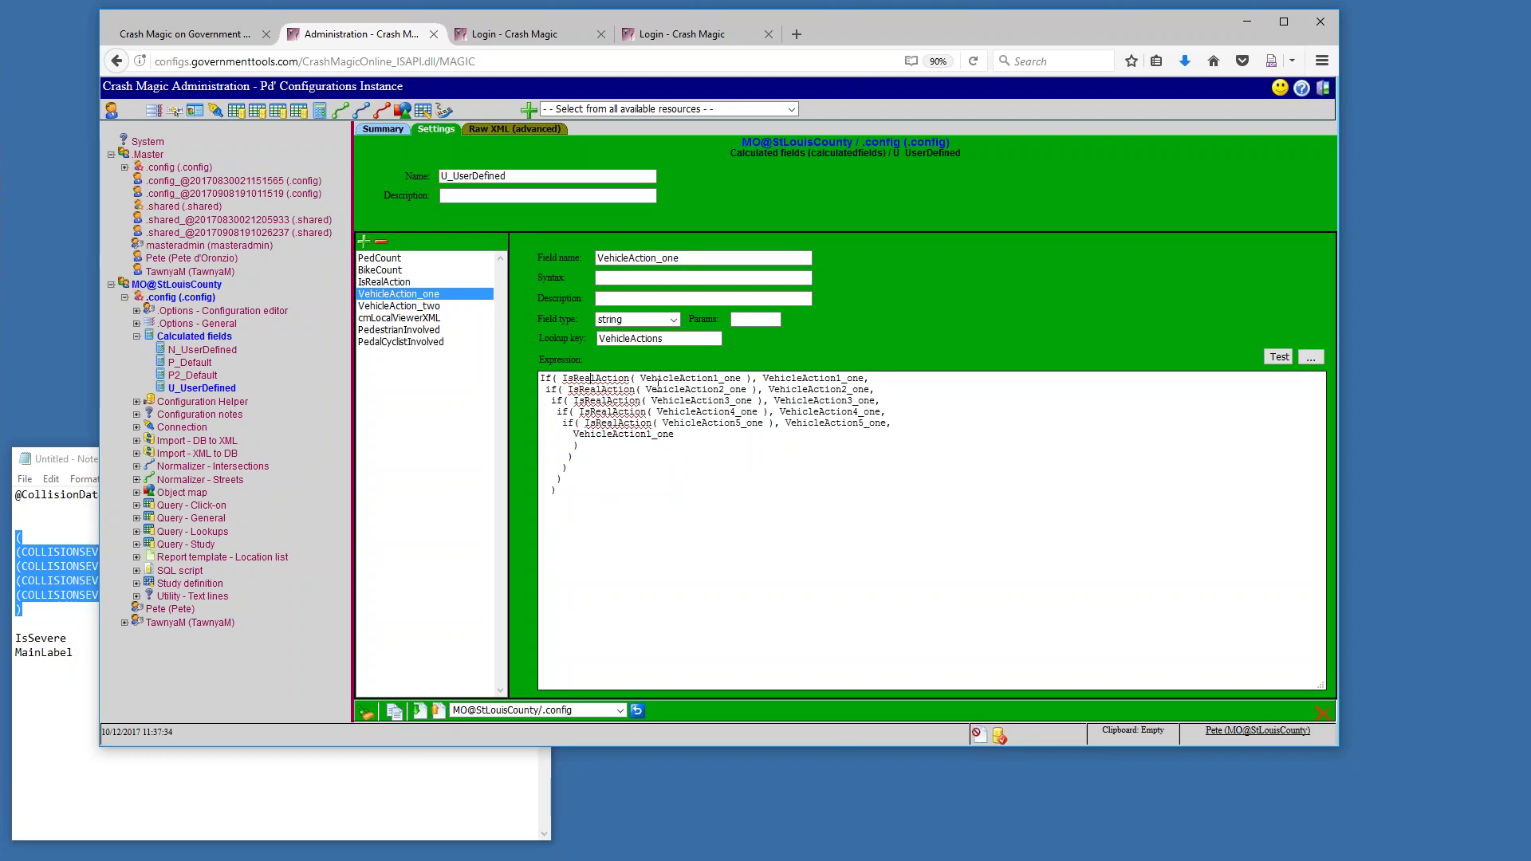
pyautogui.click(780, 381)
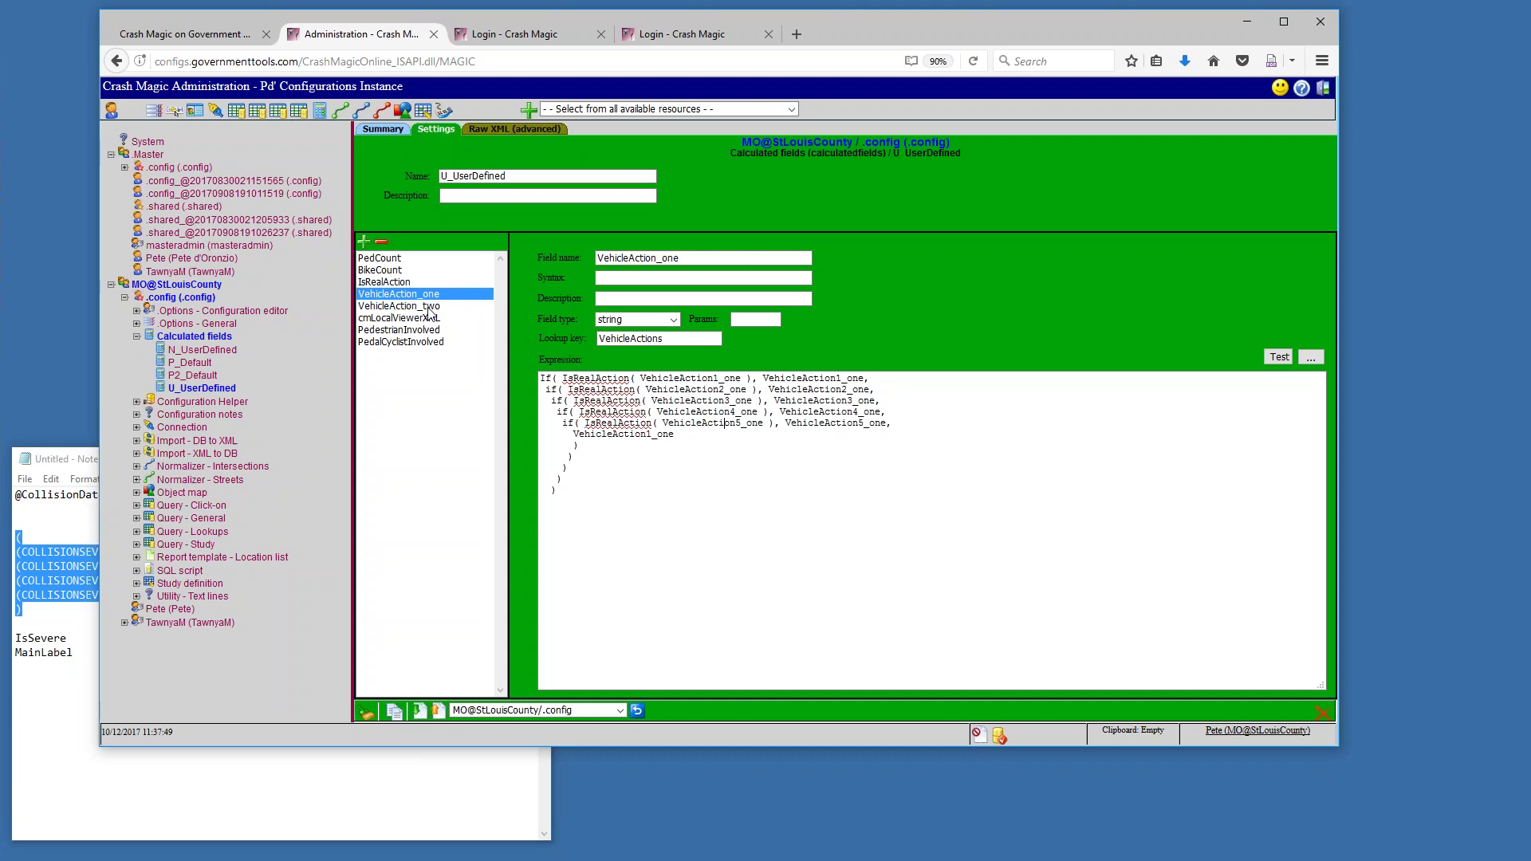
pyautogui.moveTo(686, 255); pyautogui.dragTo(588, 255)
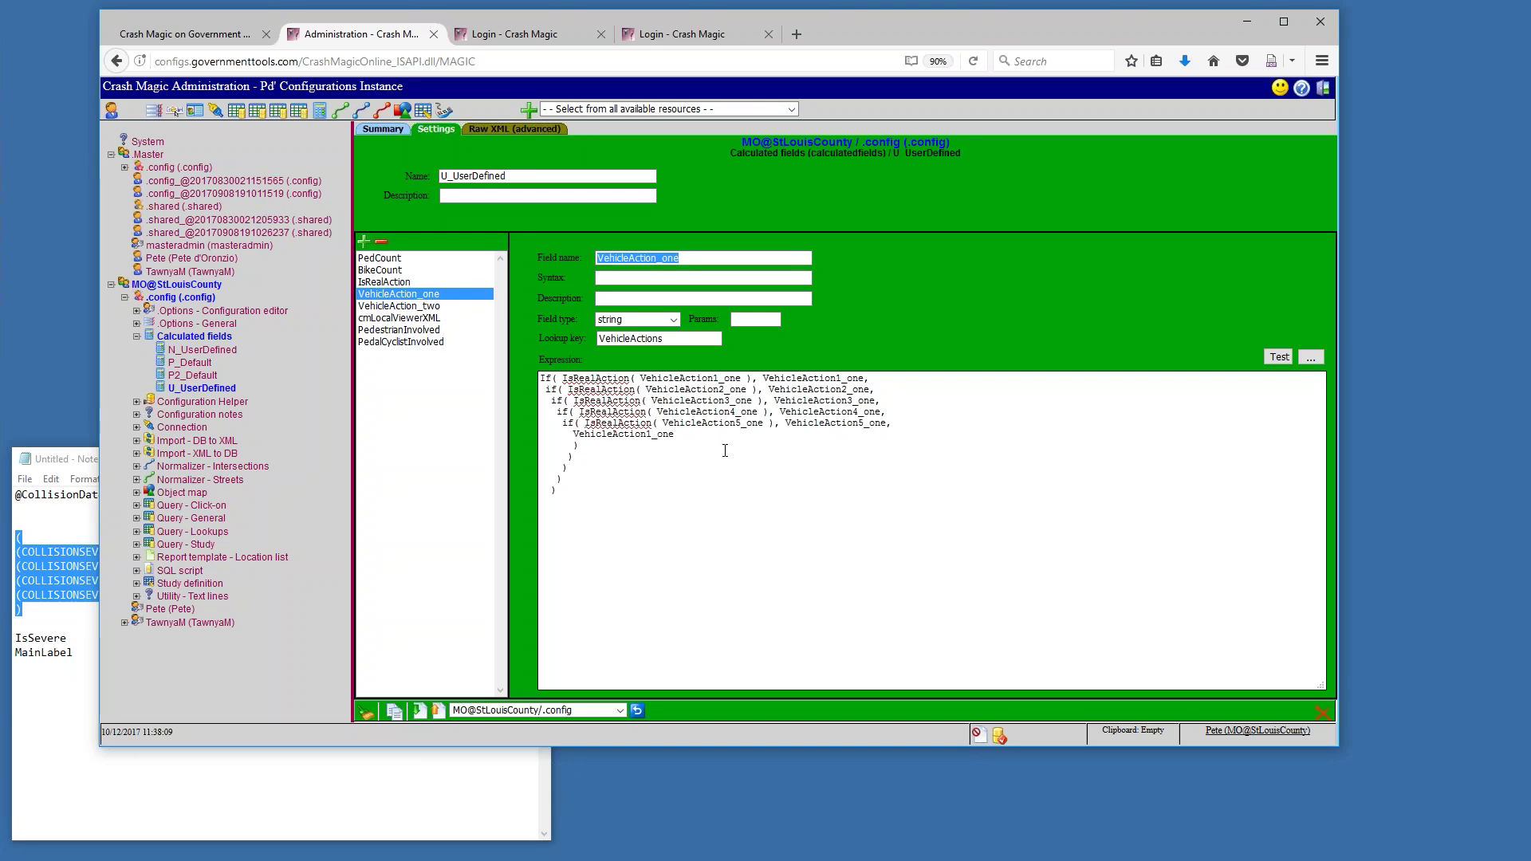
pyautogui.click(415, 331)
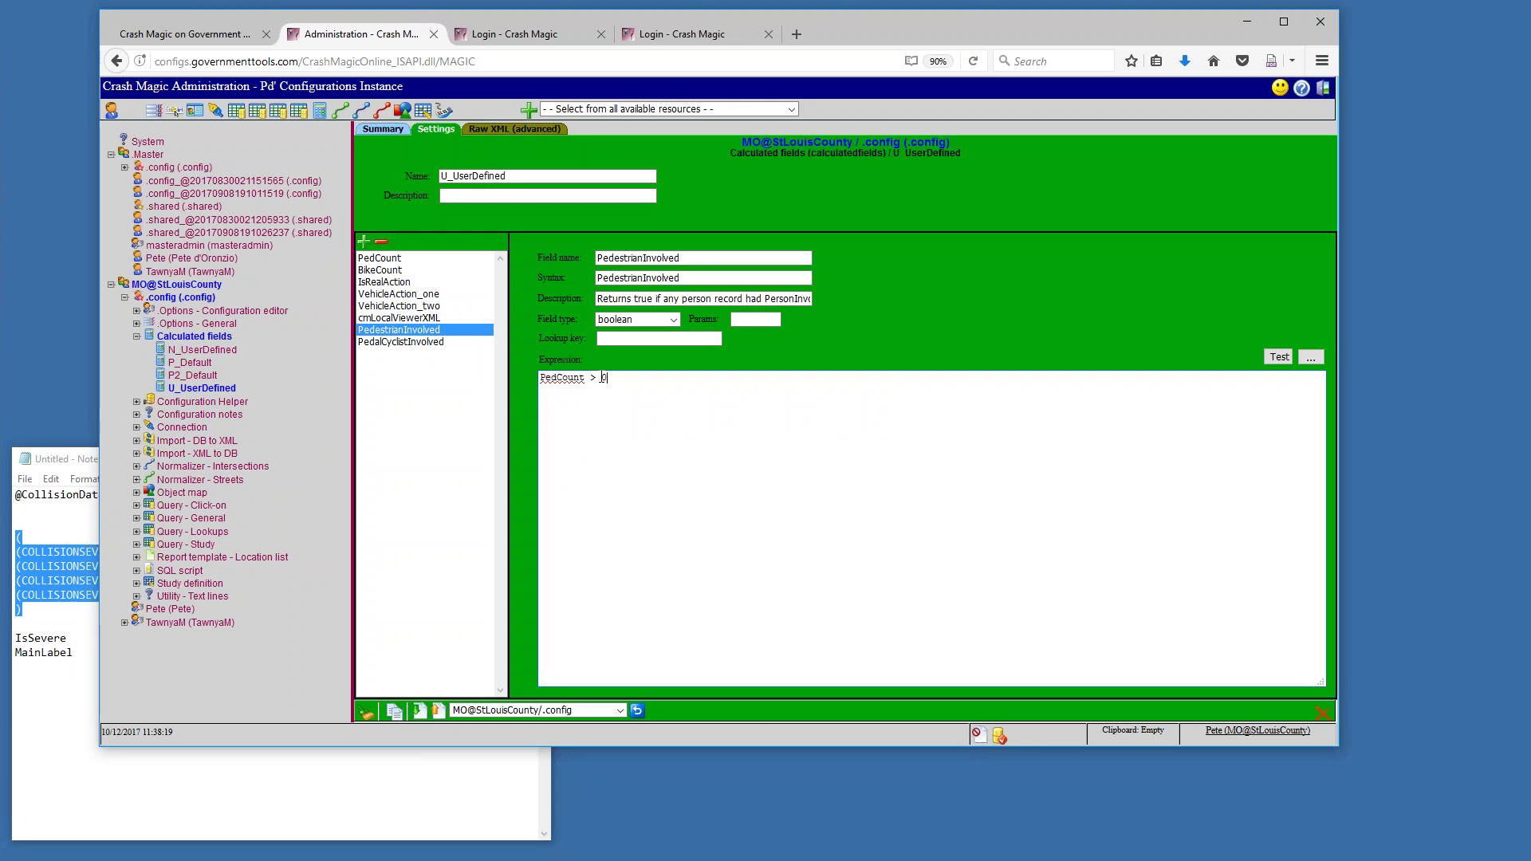
# Review PedestrianInvolved (PedCount > 0) and PedalCyclistInvolved (BikeCount > 0), then display cmLocalViewerXML's cmLocalFile expression
pyautogui.moveTo(613, 378); pyautogui.dragTo(504, 374)
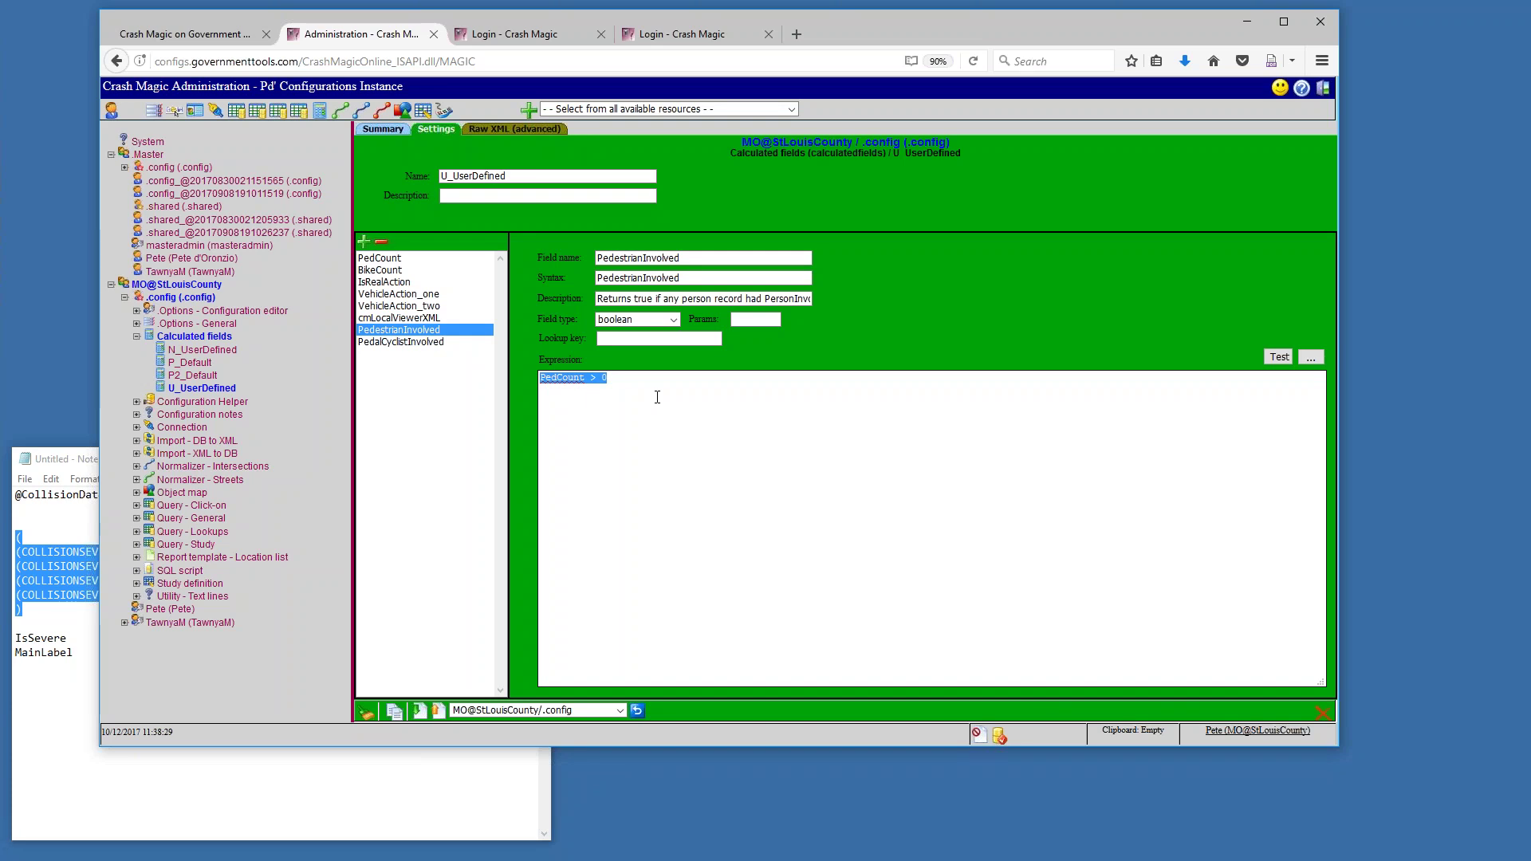
pyautogui.click(442, 343)
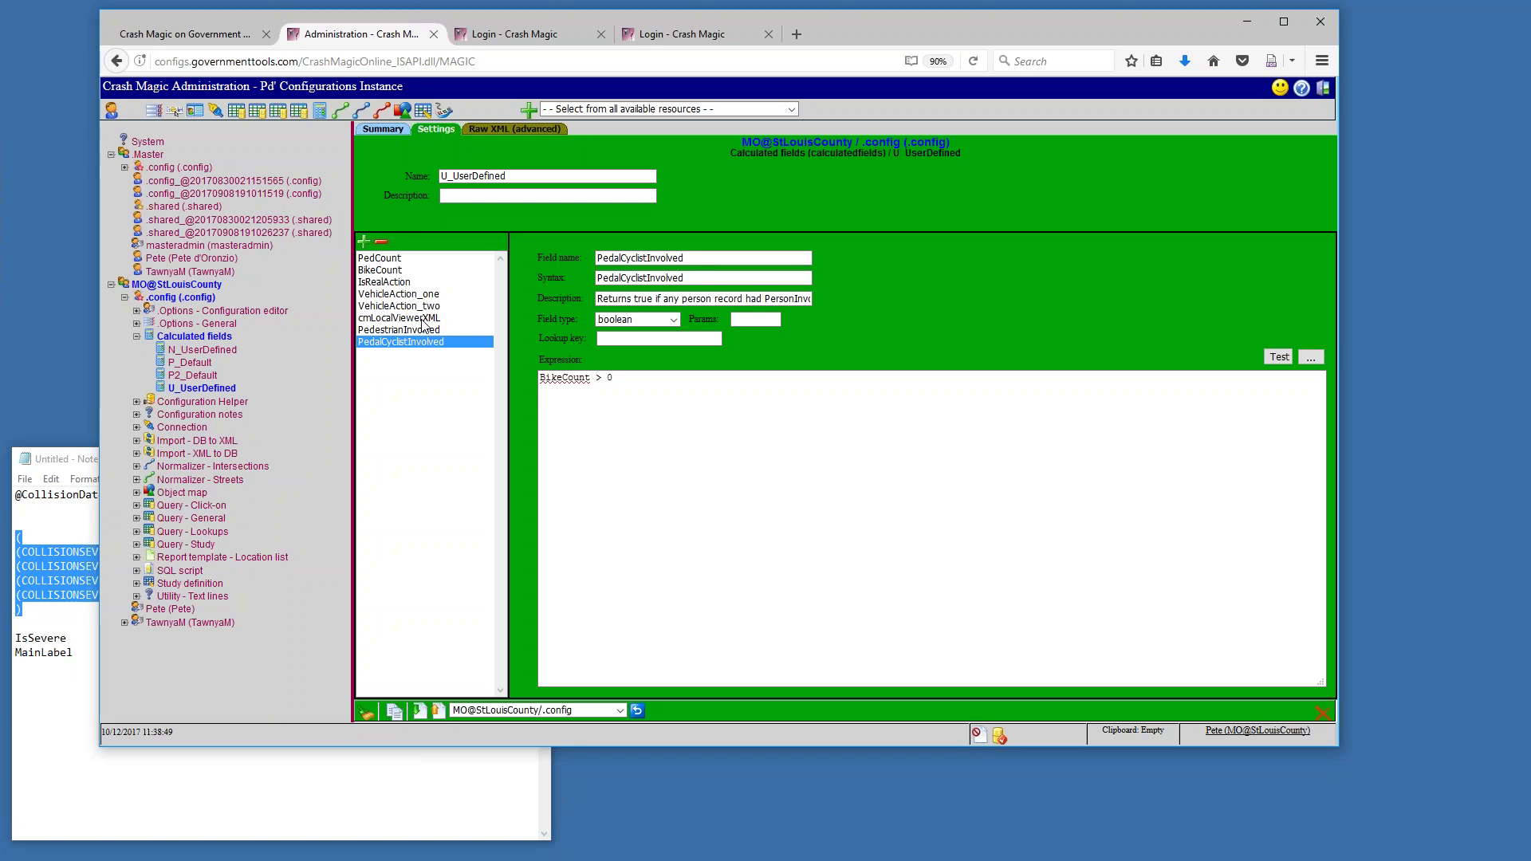
pyautogui.click(422, 318)
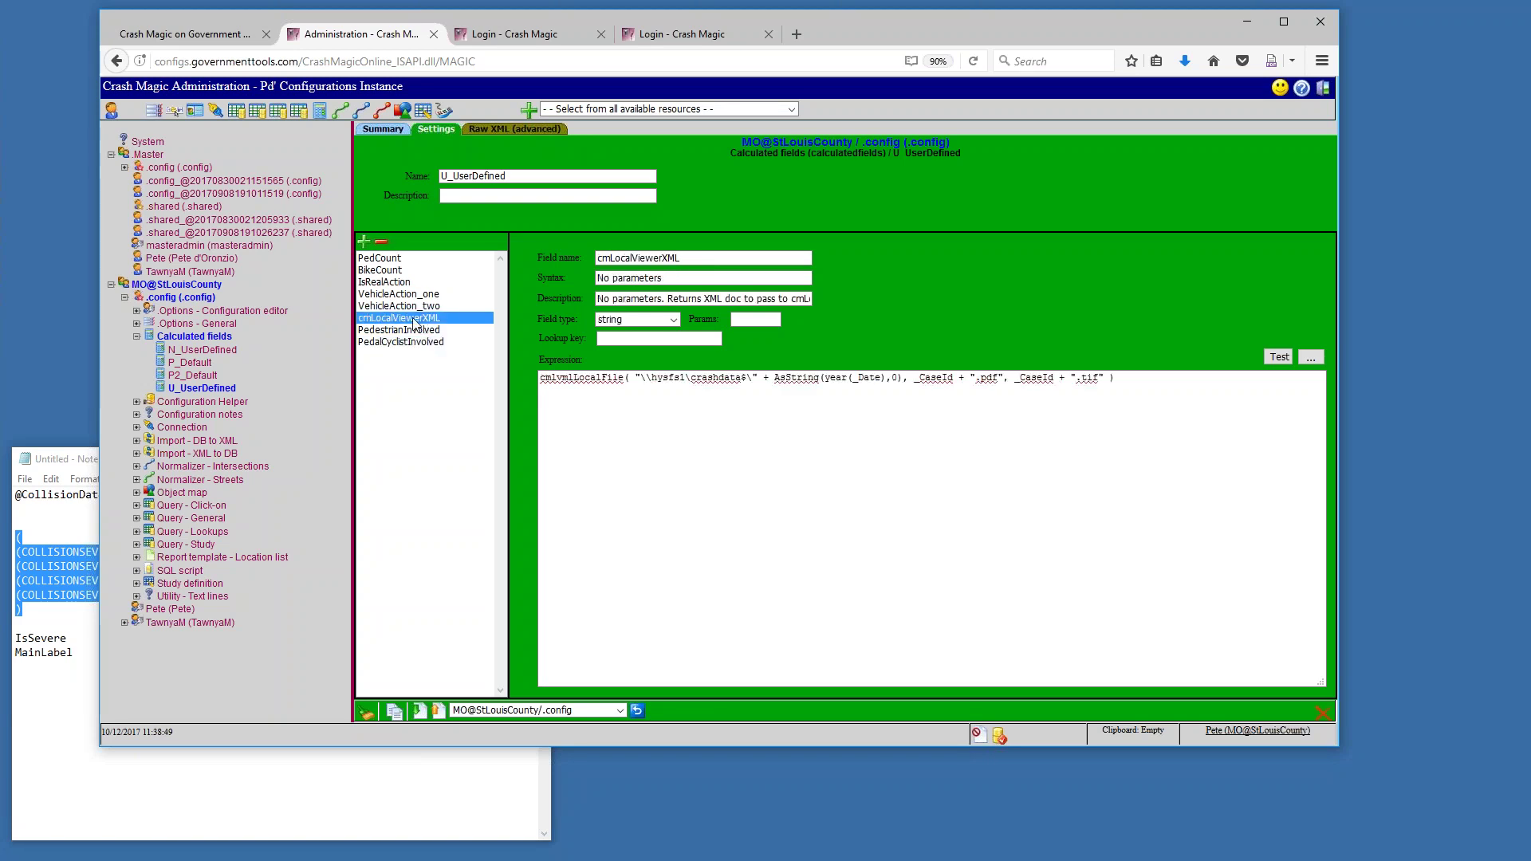
pyautogui.click(546, 386)
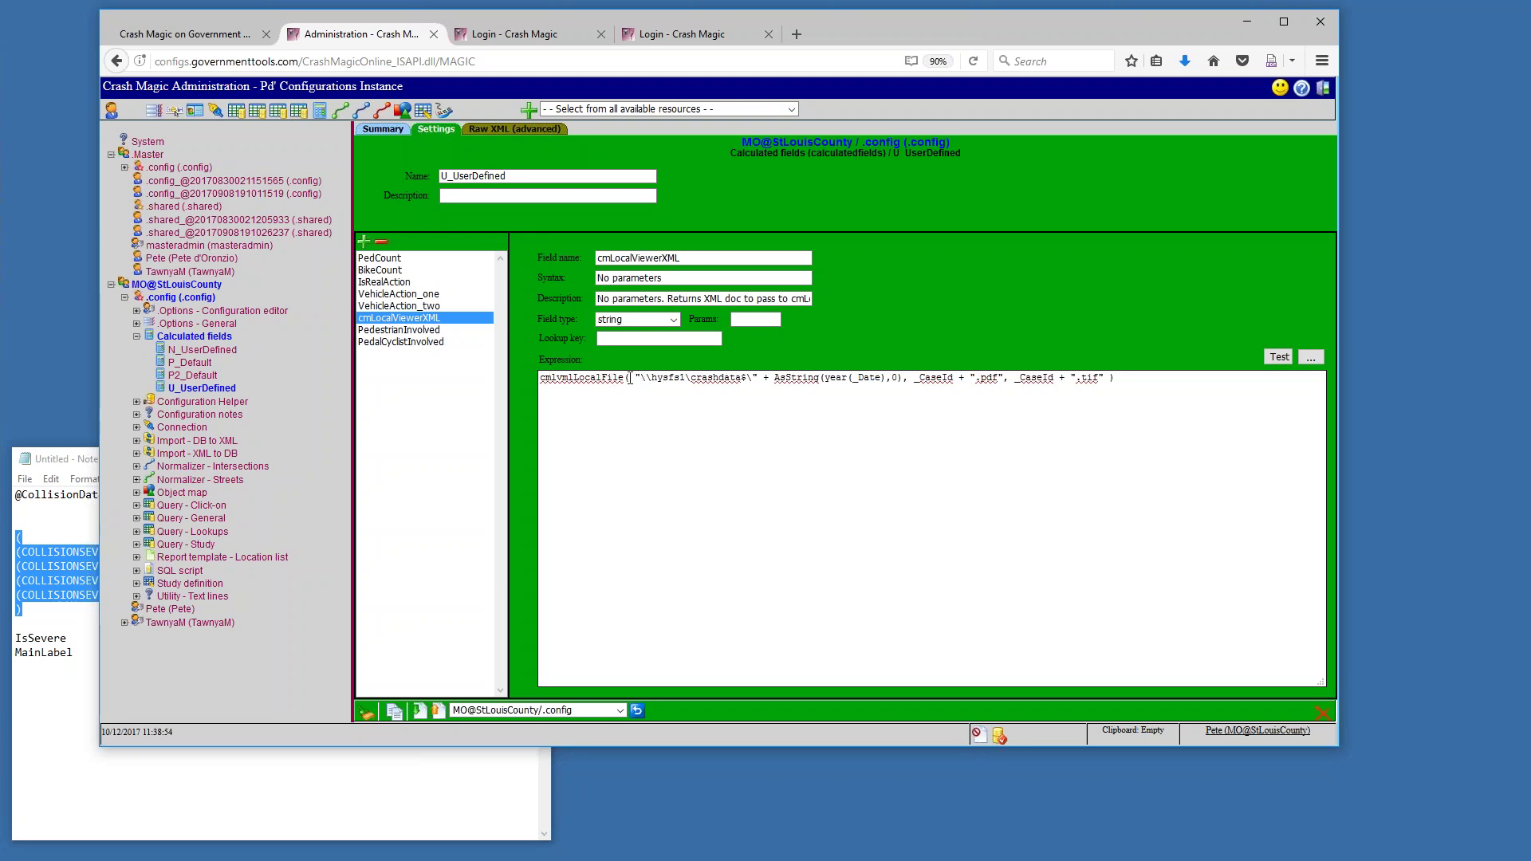
pyautogui.moveTo(633, 378); pyautogui.dragTo(1001, 377)
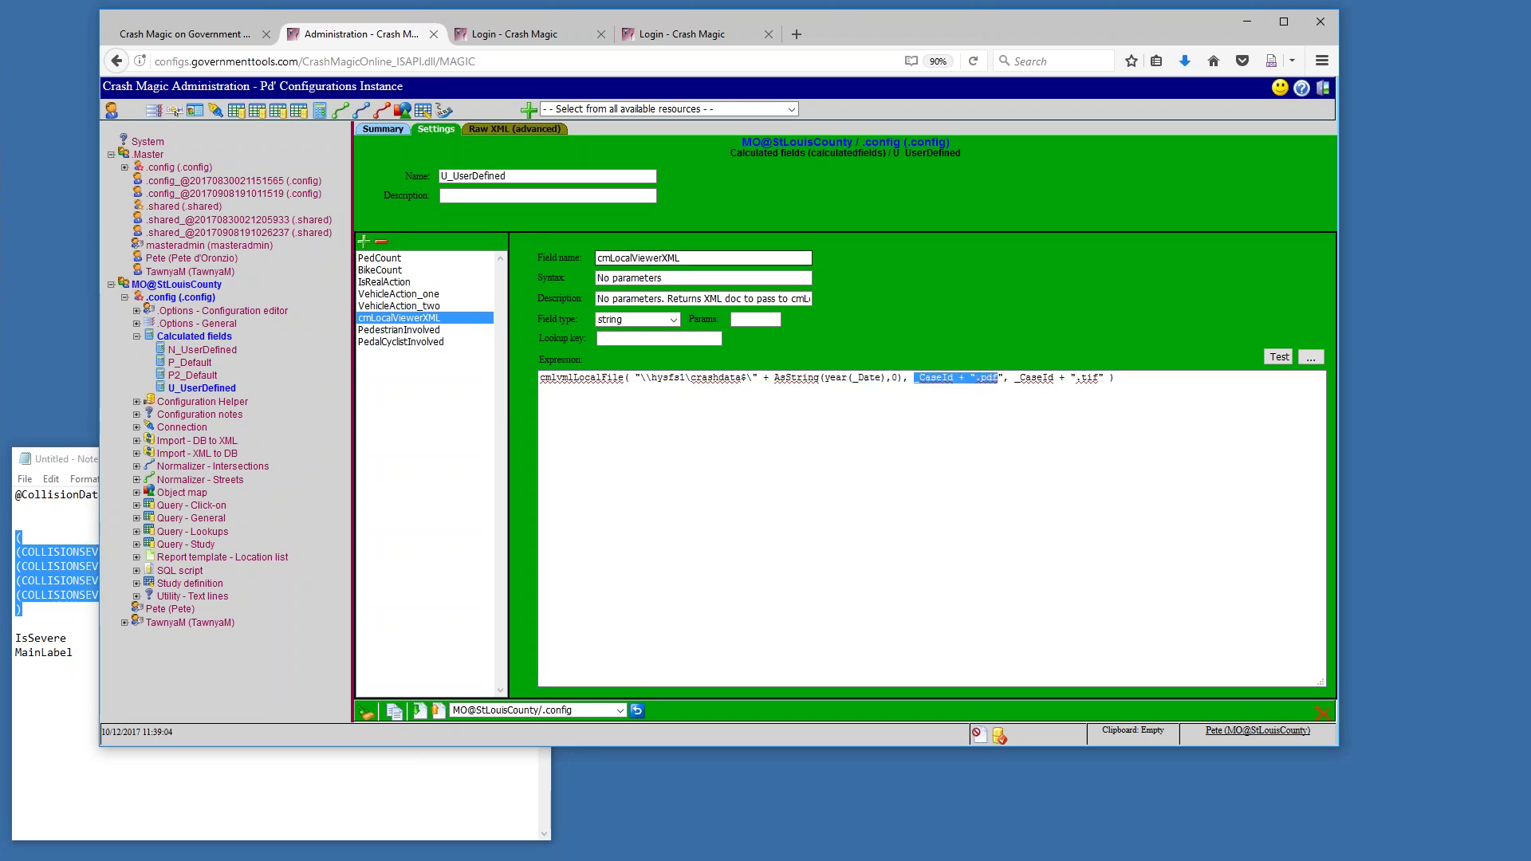
pyautogui.doubleClick(644, 259)
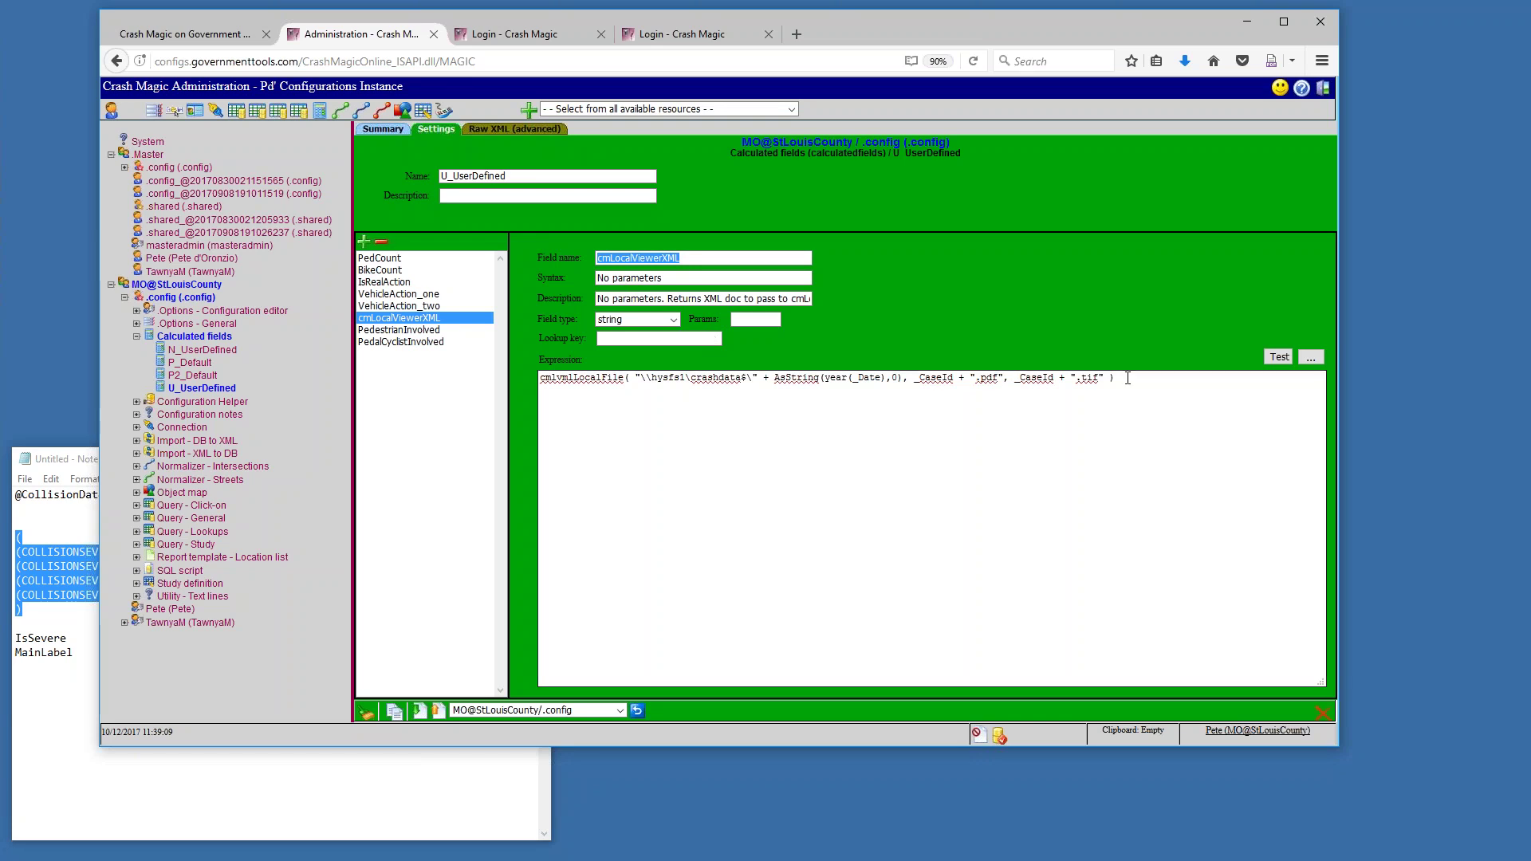
pyautogui.moveTo(1128, 379); pyautogui.dragTo(540, 379)
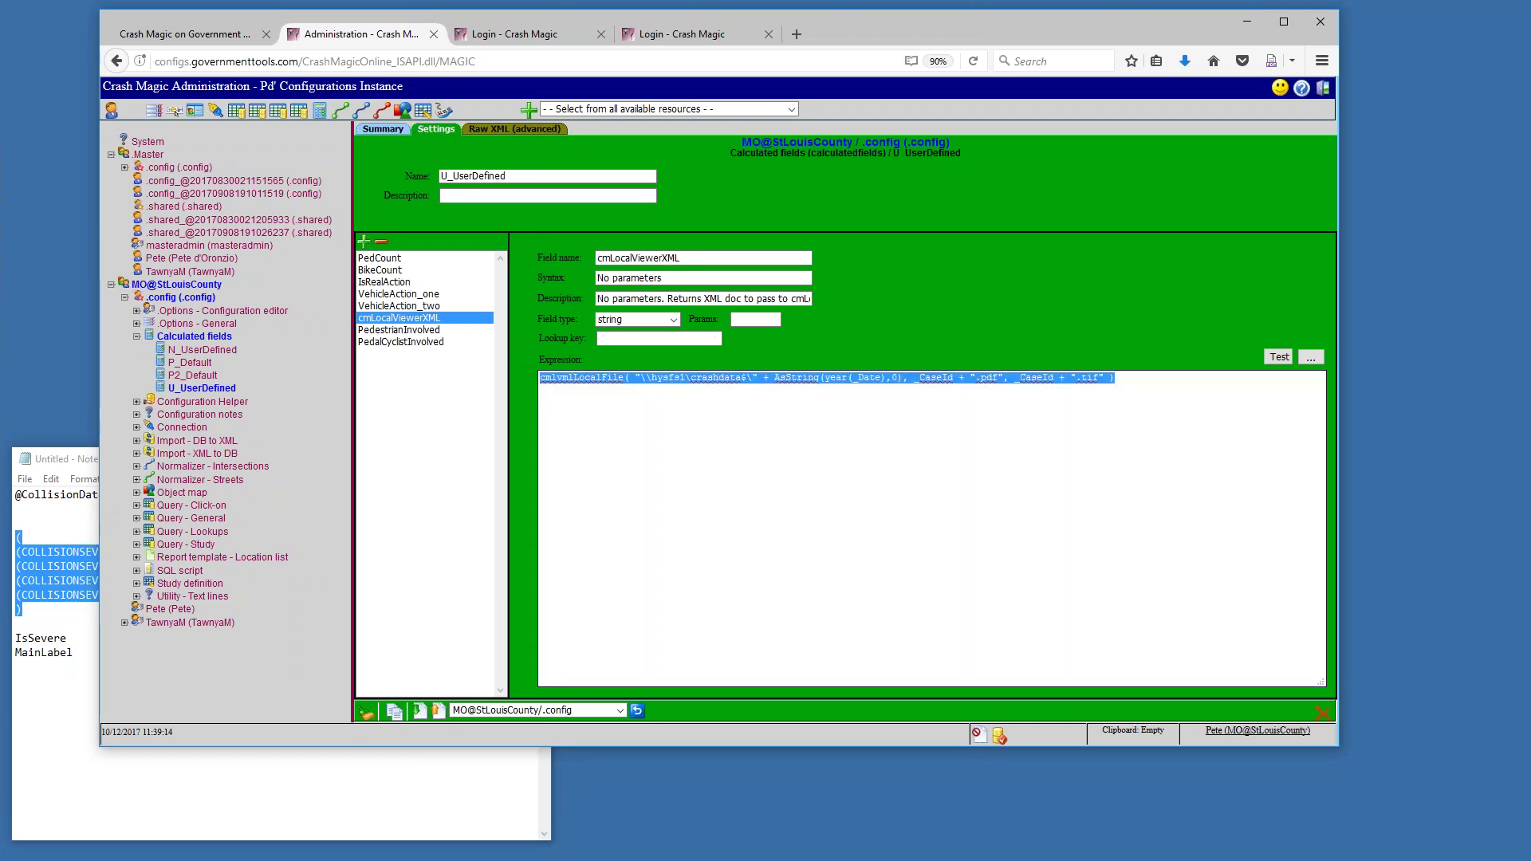
pyautogui.click(594, 401)
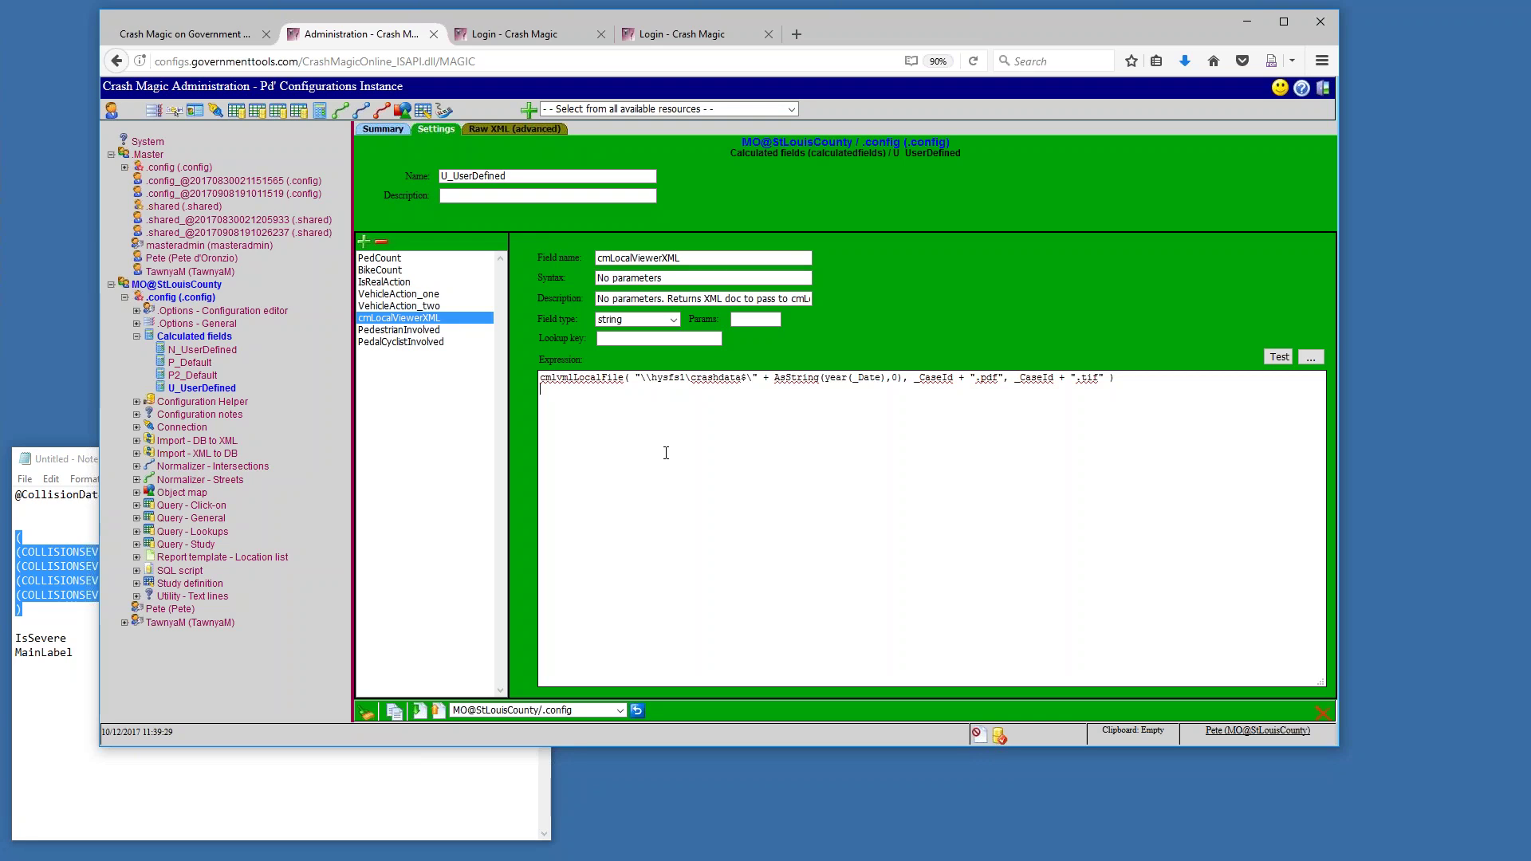
pyautogui.click(731, 432)
pyautogui.moveTo(762, 378); pyautogui.dragTo(769, 379)
pyautogui.moveTo(638, 378); pyautogui.dragTo(1101, 378)
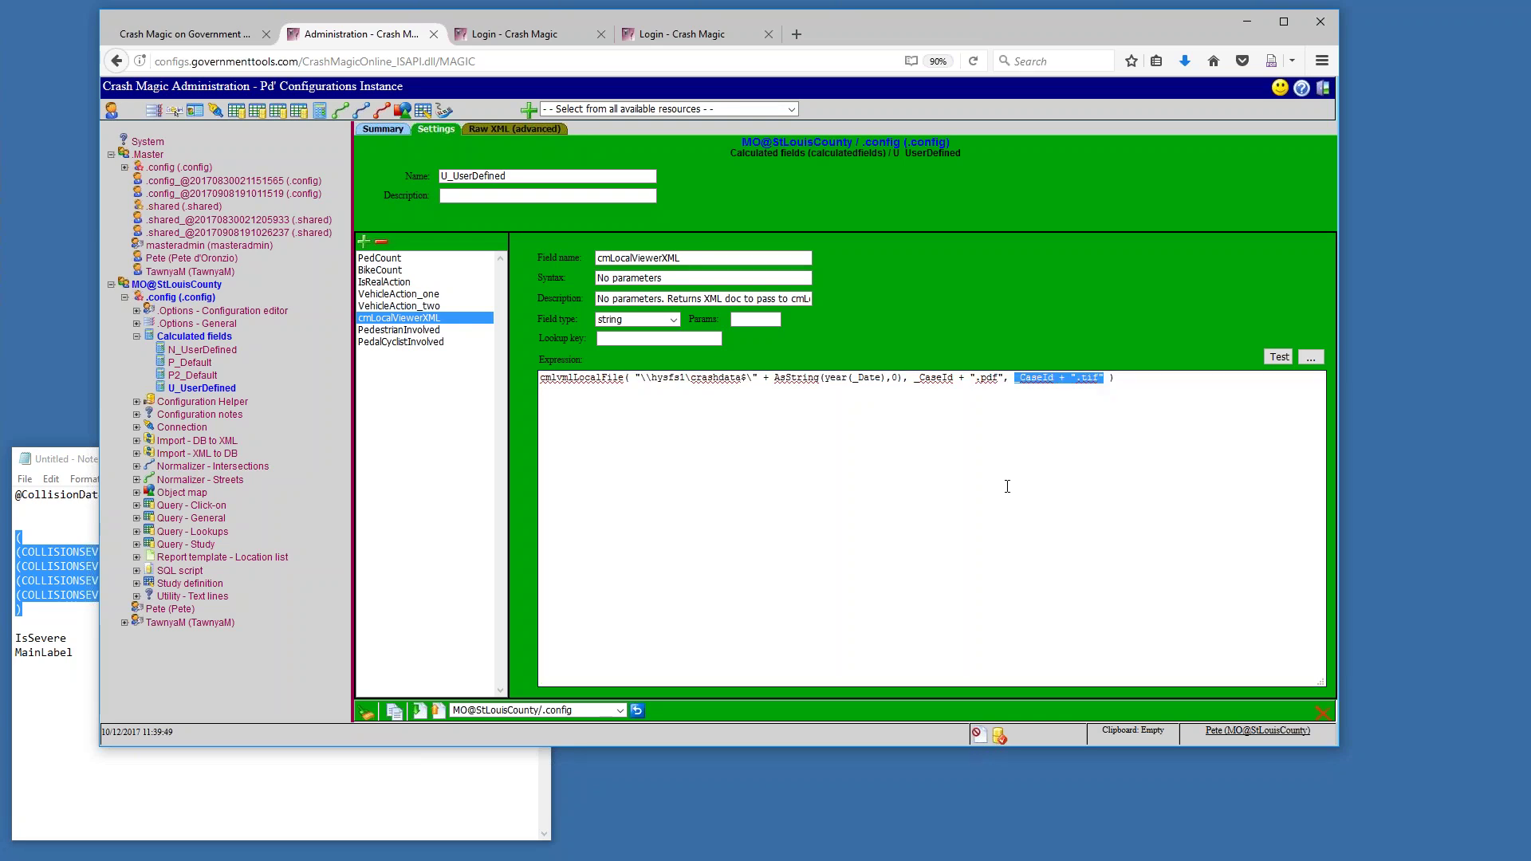